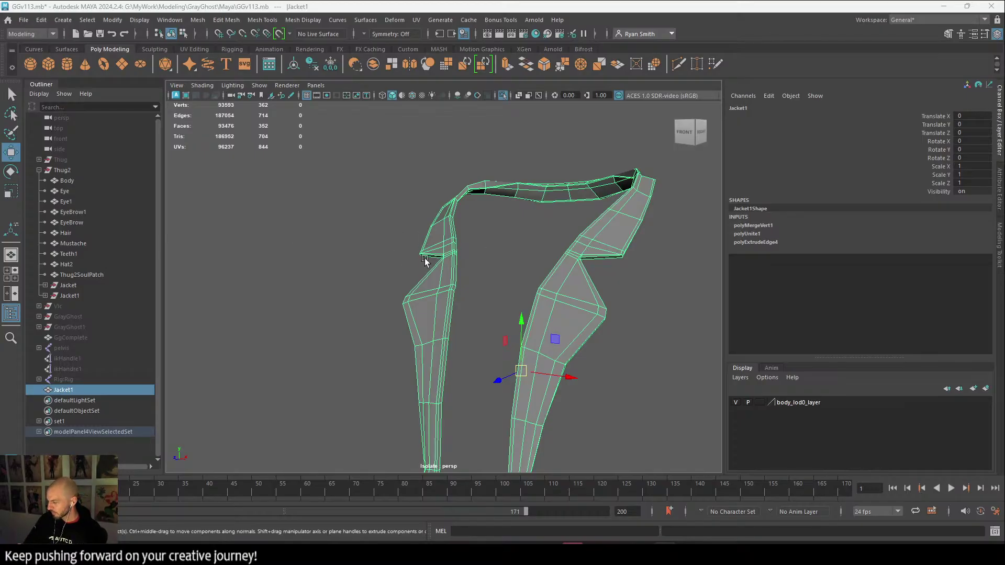
Delete the construction history of the combined Jacket1 mesh and remove the leftover Jacket1 group from Thug2.
{"action": "left_click_drag", "start_coordinate": [516, 264], "coordinate": [476, 225], "text": "alt"}
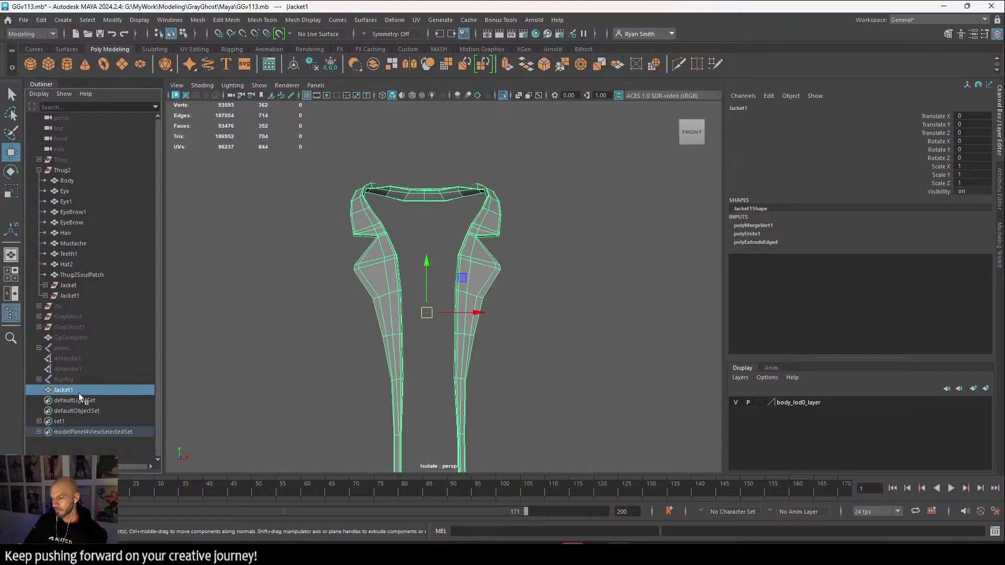
{"action": "left_click", "coordinate": [79, 285]}
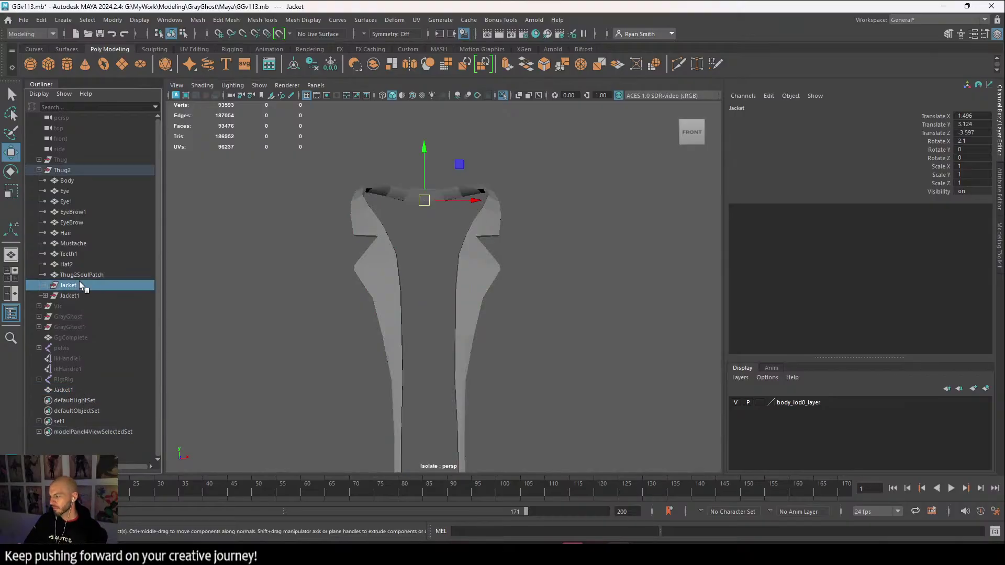
{"action": "left_click", "coordinate": [76, 381]}
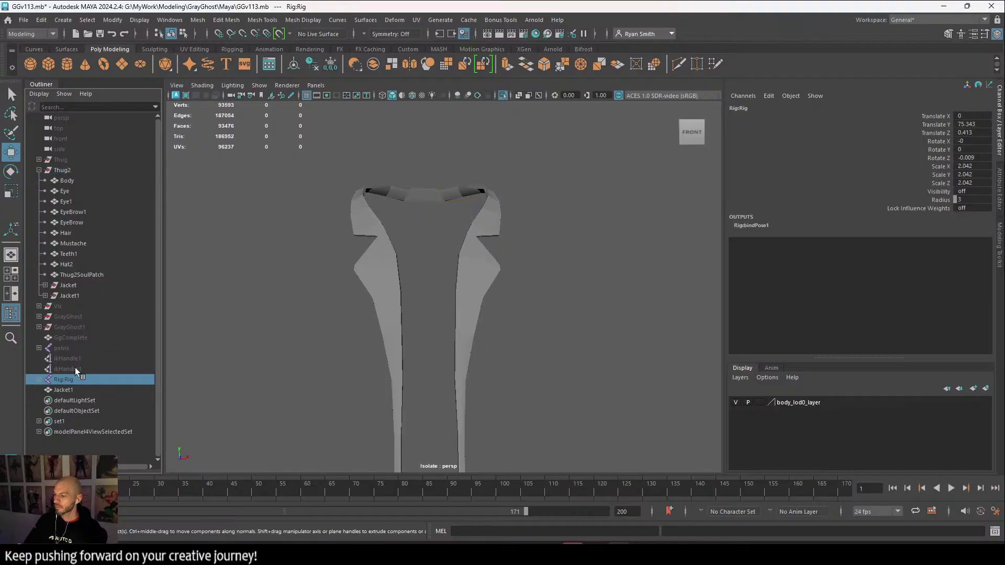
{"action": "left_click", "coordinate": [64, 391]}
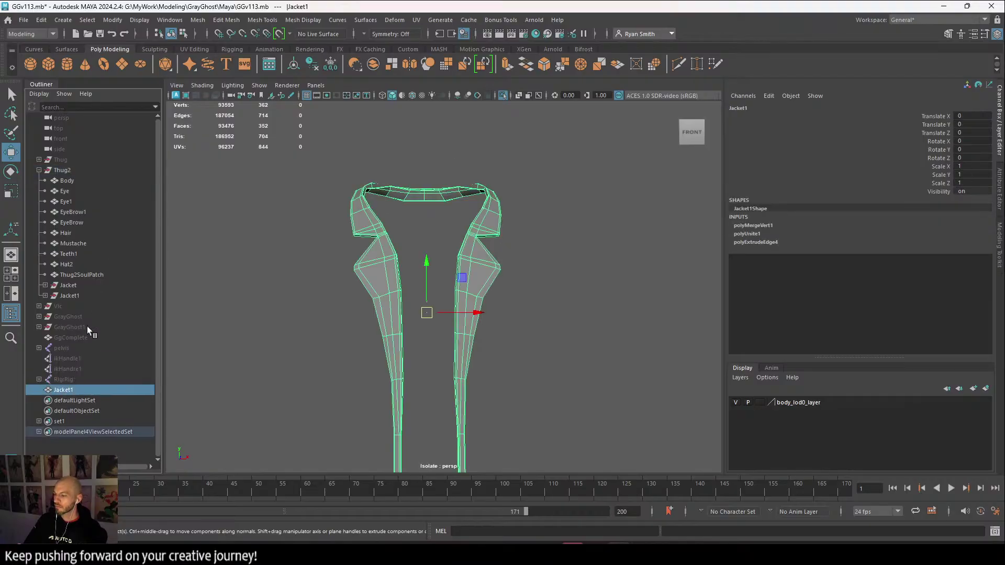
{"action": "left_click", "coordinate": [312, 64]}
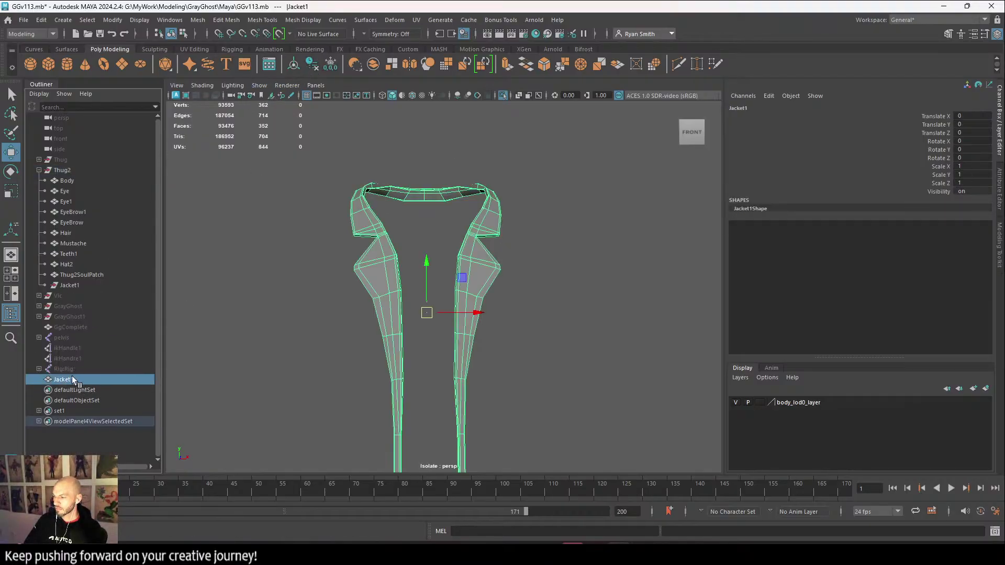
{"action": "left_click", "coordinate": [71, 283]}
{"action": "key", "text": "Delete"}
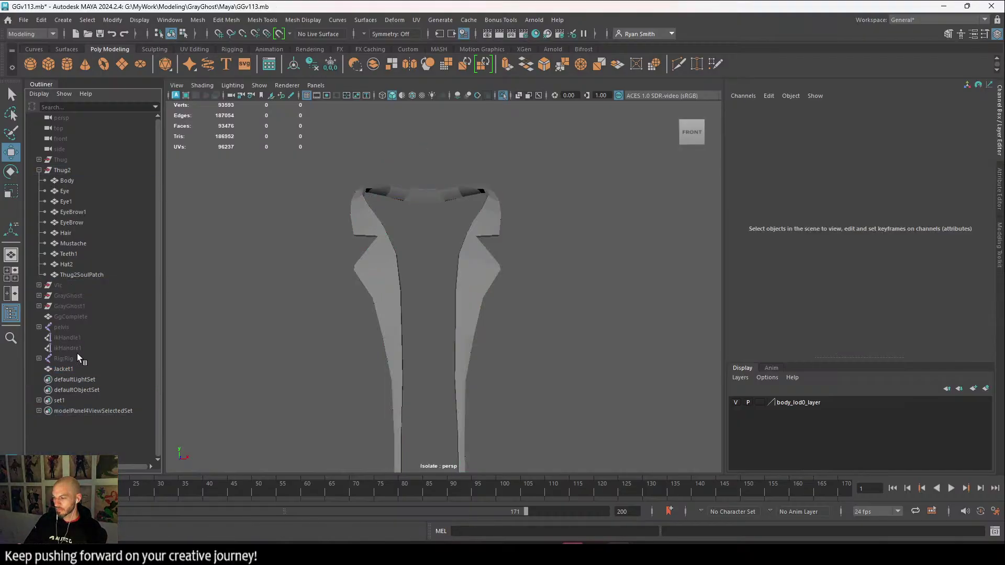
Move the combined Jacket1 mesh into the Thug2 group and rename it Trim.
{"action": "left_click", "coordinate": [72, 369]}
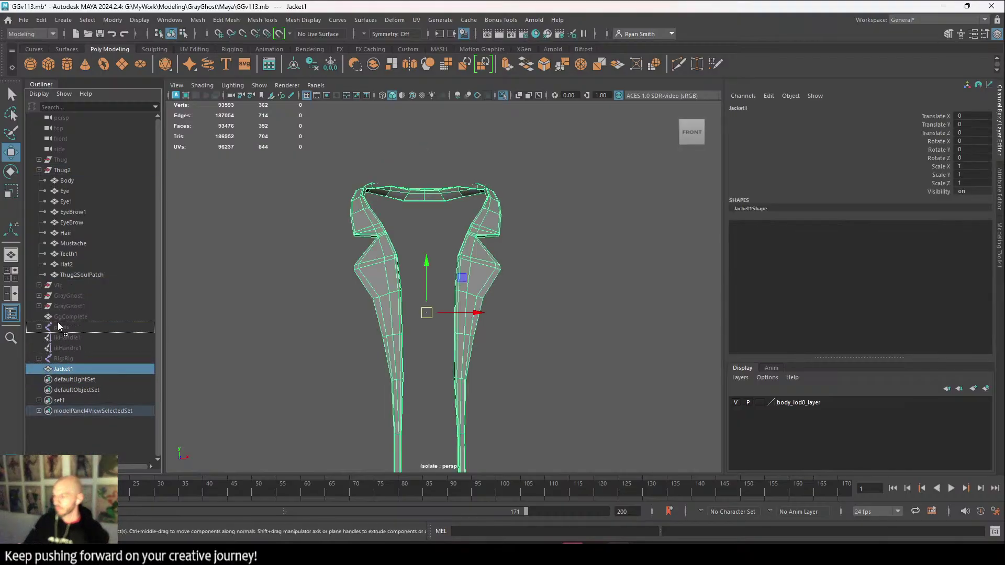
{"action": "left_click_drag", "start_coordinate": [58, 322], "coordinate": [79, 240]}
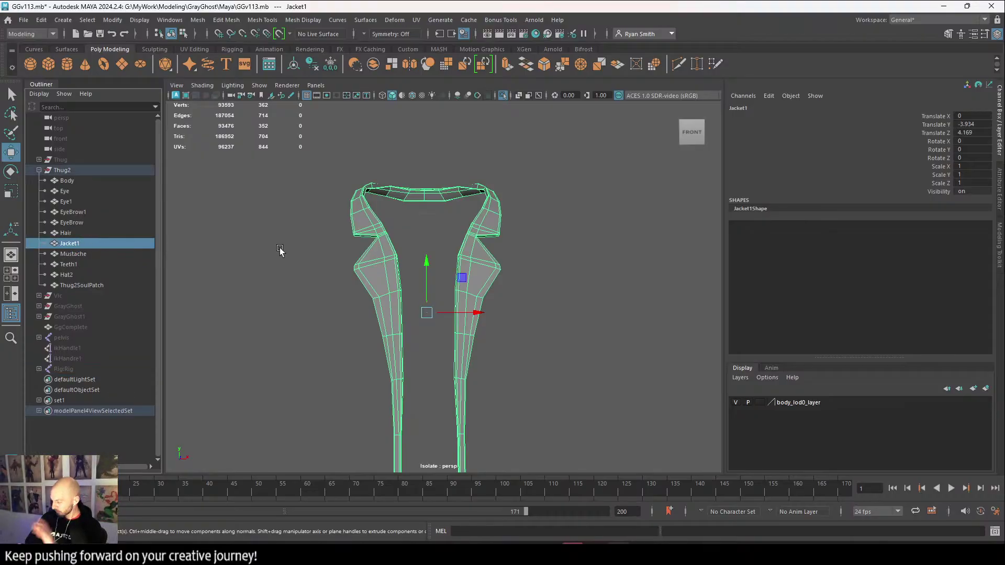
{"action": "double_click", "coordinate": [88, 242]}
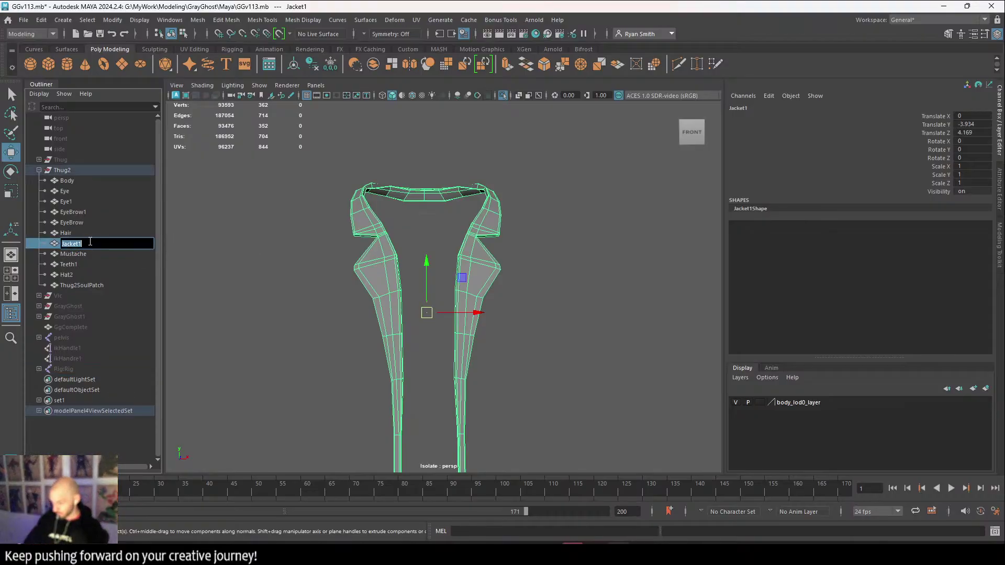
{"action": "type", "text": "Trim"}
{"action": "key", "text": "Return"}
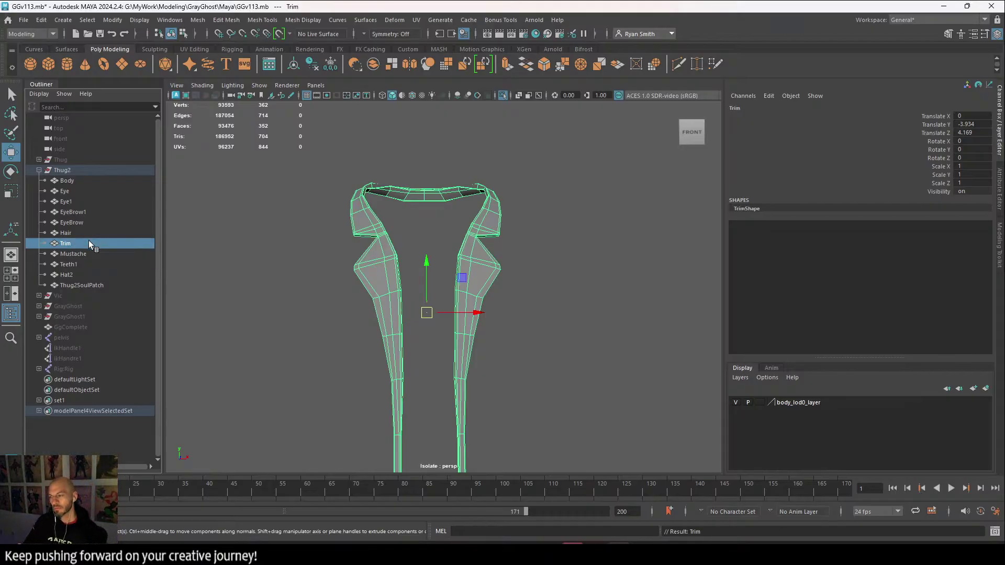
Delete the construction history of all Thug2 meshes, from Body through Thug2SoulPatch.
{"action": "left_click", "coordinate": [93, 287]}
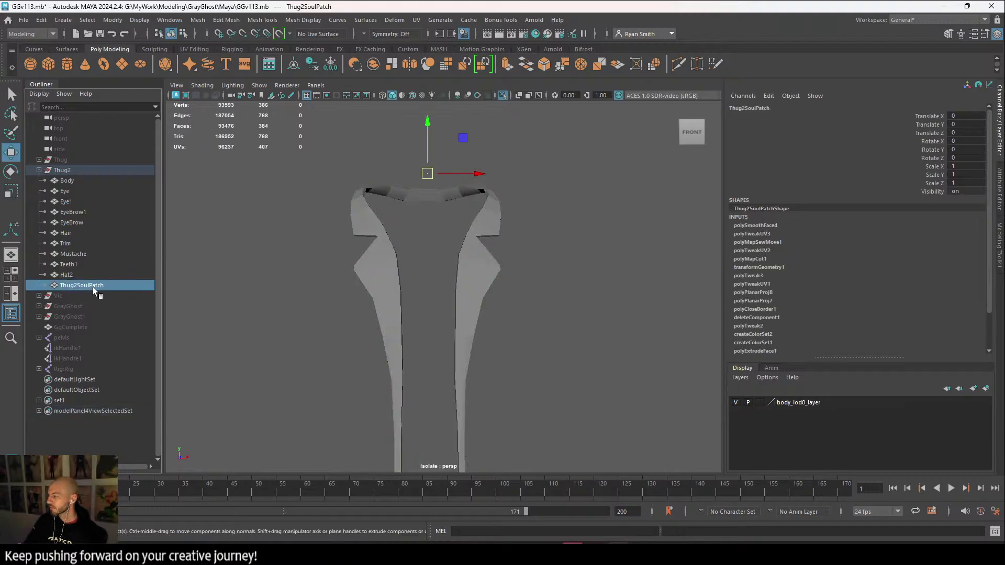
{"action": "left_click", "coordinate": [70, 180]}
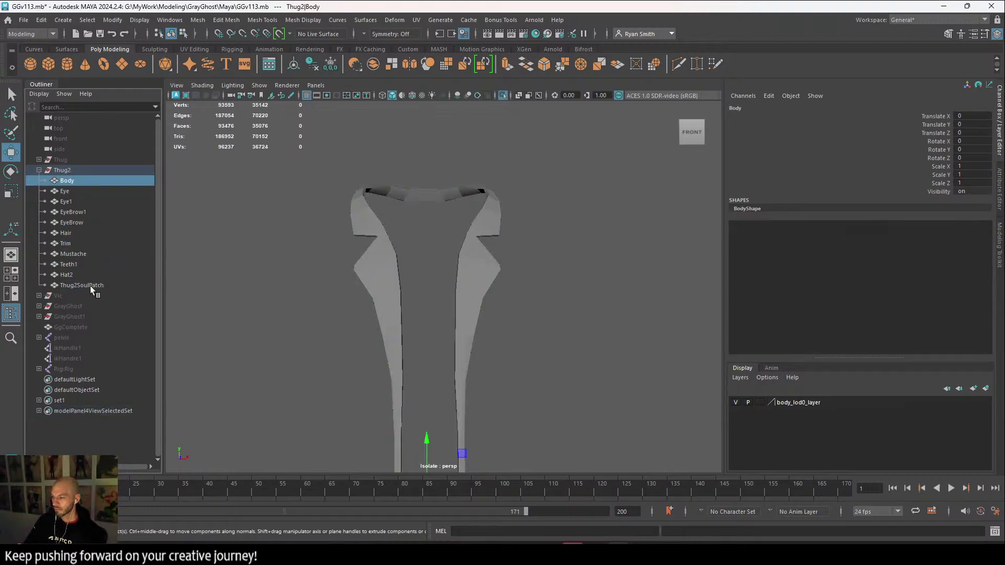
{"action": "left_click", "coordinate": [90, 285], "text": "shift"}
{"action": "scroll", "coordinate": [294, 202], "scroll_direction": "down", "scroll_amount": 1}
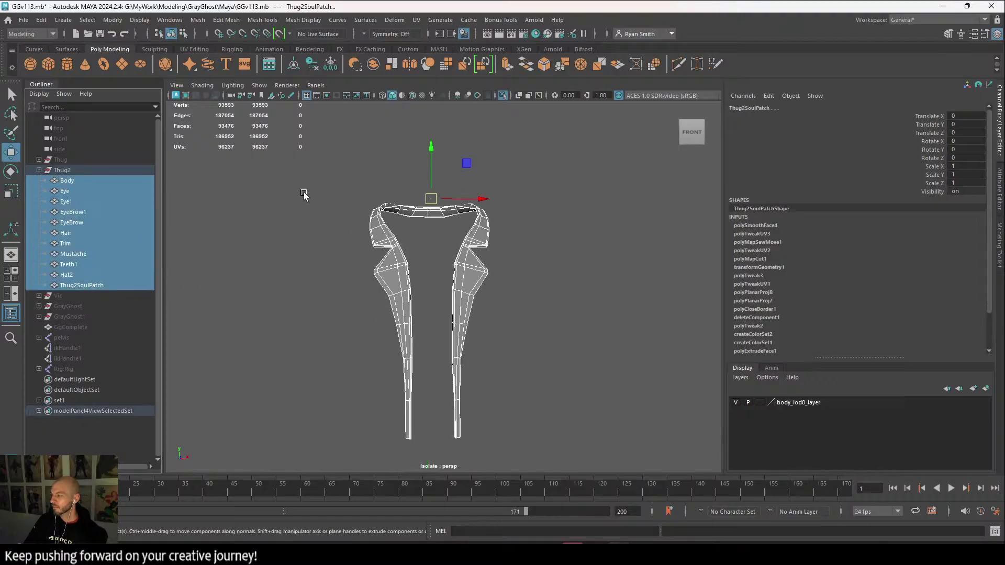
{"action": "left_click", "coordinate": [313, 67]}
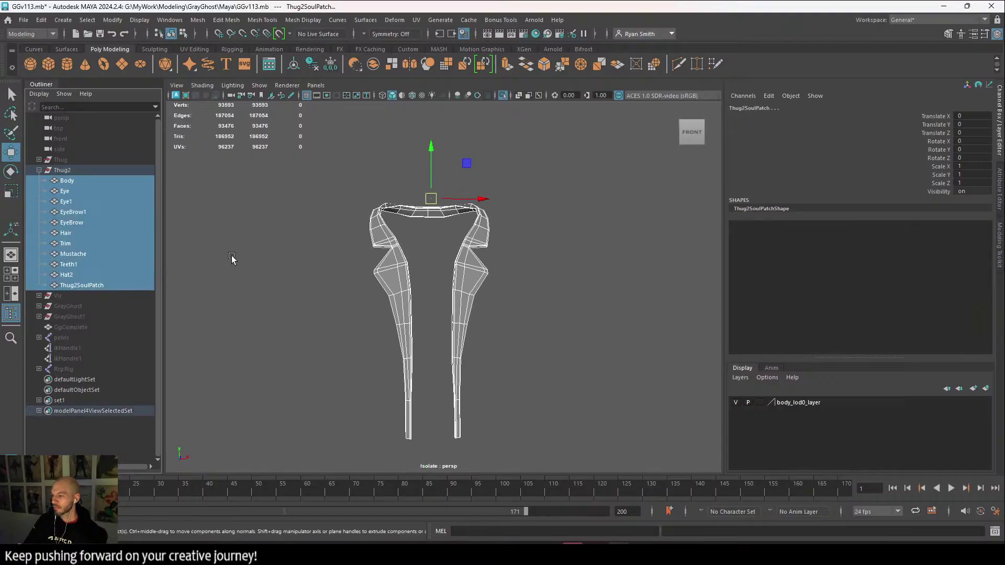
Turn off selection isolation to show the whole Thug2 character, leaving nothing selected.
{"action": "left_click", "coordinate": [107, 244]}
{"action": "left_click", "coordinate": [79, 169]}
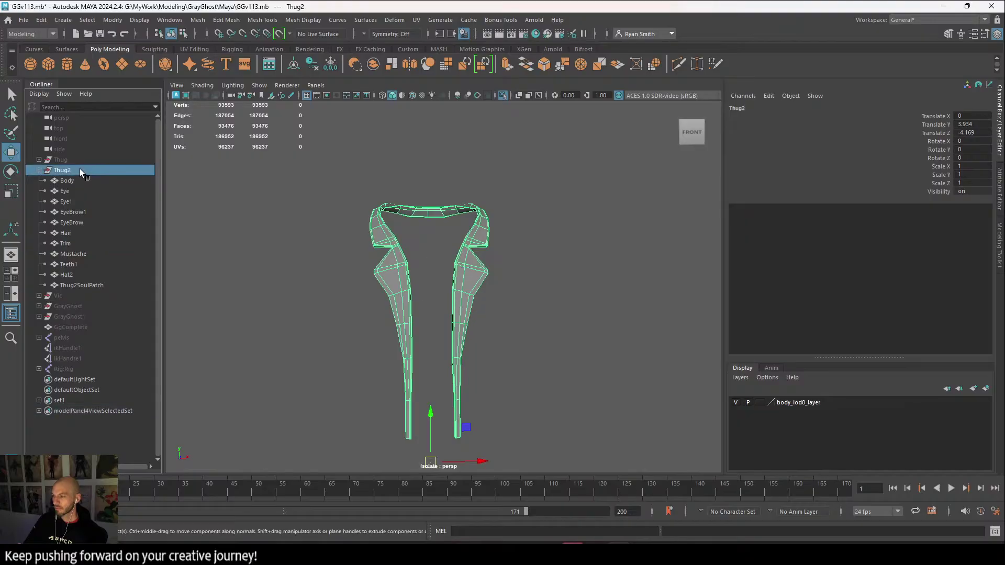
{"action": "left_click", "coordinate": [501, 95]}
{"action": "left_click", "coordinate": [511, 159]}
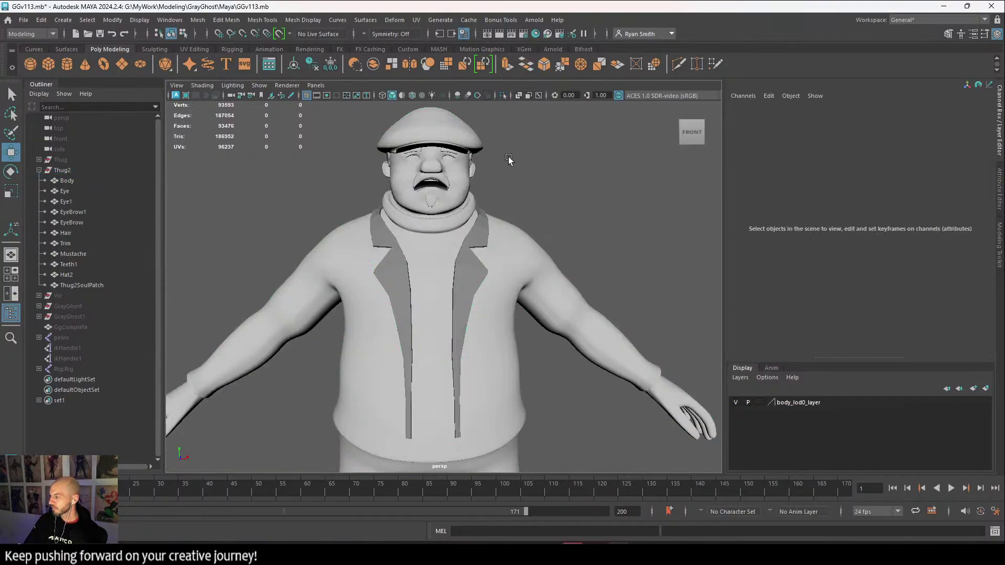
Show the body mesh unsmoothed and examine how the lapel trim sits on it around the collar.
{"action": "left_click_drag", "start_coordinate": [510, 159], "coordinate": [359, 329], "text": "alt"}
{"action": "left_click_drag", "start_coordinate": [433, 269], "coordinate": [414, 330], "text": "alt"}
{"action": "left_click", "coordinate": [481, 276]}
{"action": "left_click", "coordinate": [386, 301]}
{"action": "key", "text": "1"}
{"action": "right_click_drag", "start_coordinate": [414, 329], "coordinate": [538, 354], "text": "alt"}
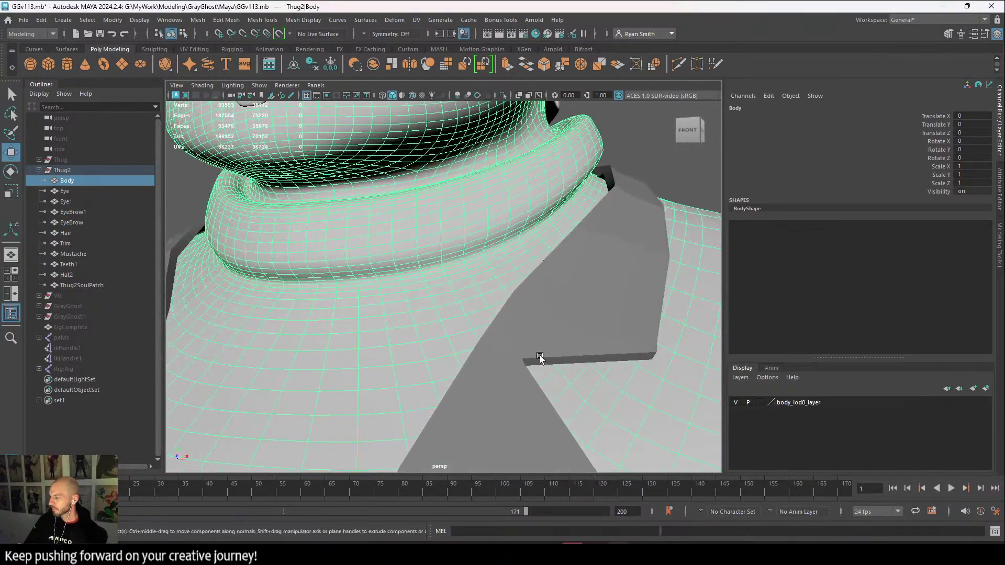
{"action": "left_click_drag", "start_coordinate": [539, 354], "coordinate": [285, 377], "text": "alt"}
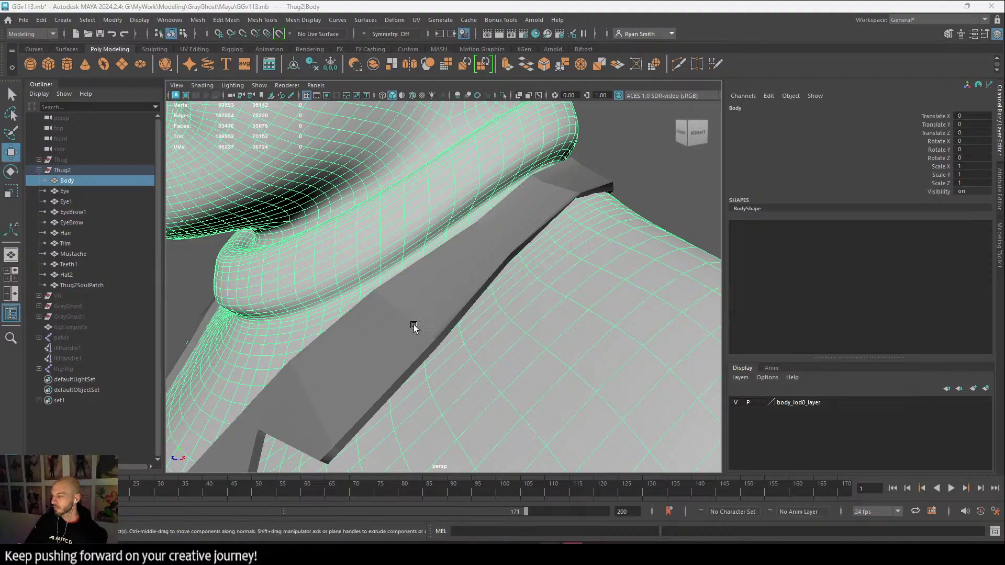
Select the Trim mesh and toggle its visibility off and on to compare it with the bare body.
{"action": "left_click", "coordinate": [476, 310]}
{"action": "scroll", "coordinate": [488, 253], "scroll_direction": "up", "scroll_amount": 5}
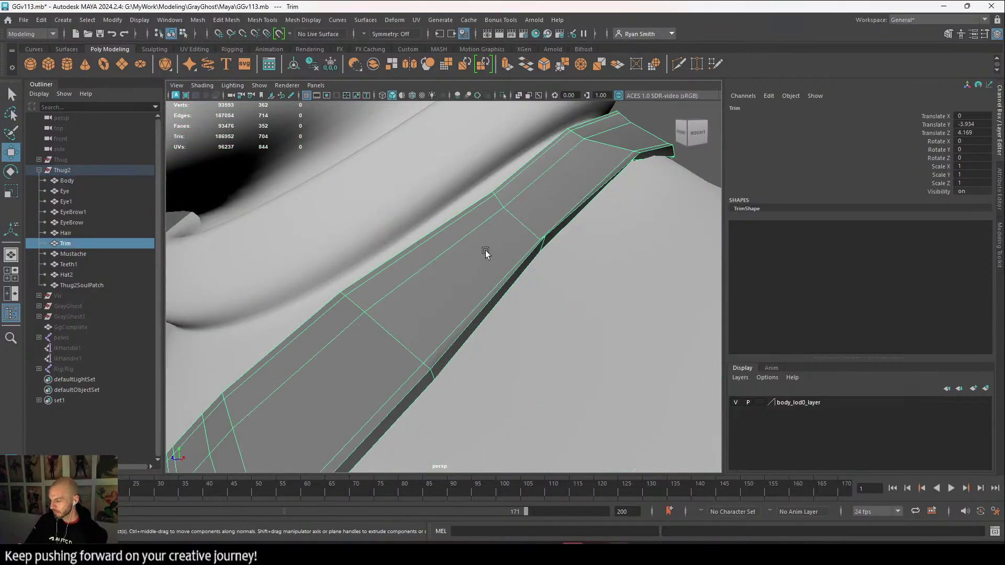
{"action": "scroll", "coordinate": [477, 254], "scroll_direction": "down", "scroll_amount": 5}
{"action": "key", "text": "ctrl+h"}
{"action": "scroll", "coordinate": [471, 254], "scroll_direction": "down", "scroll_amount": 3}
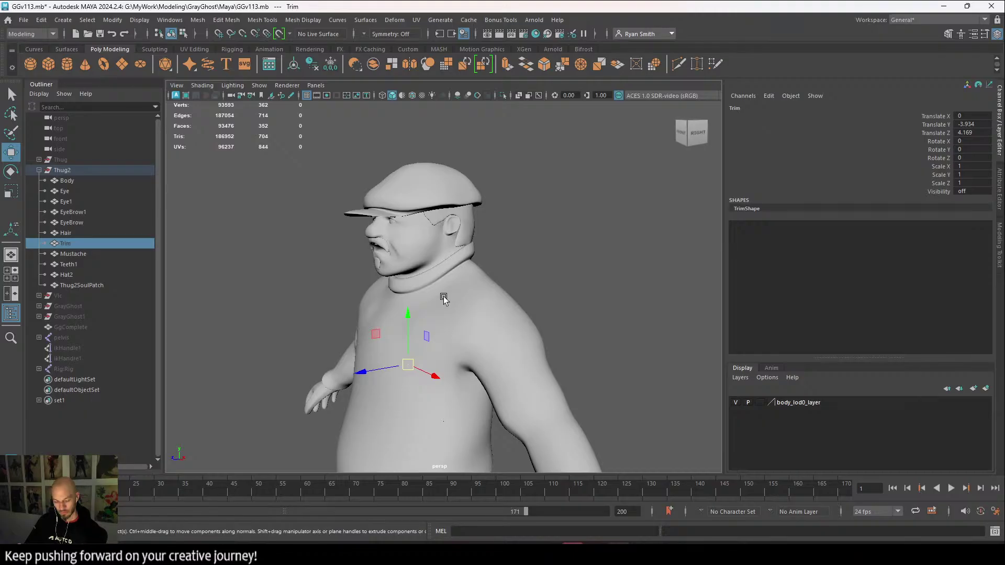
{"action": "key", "text": "h"}
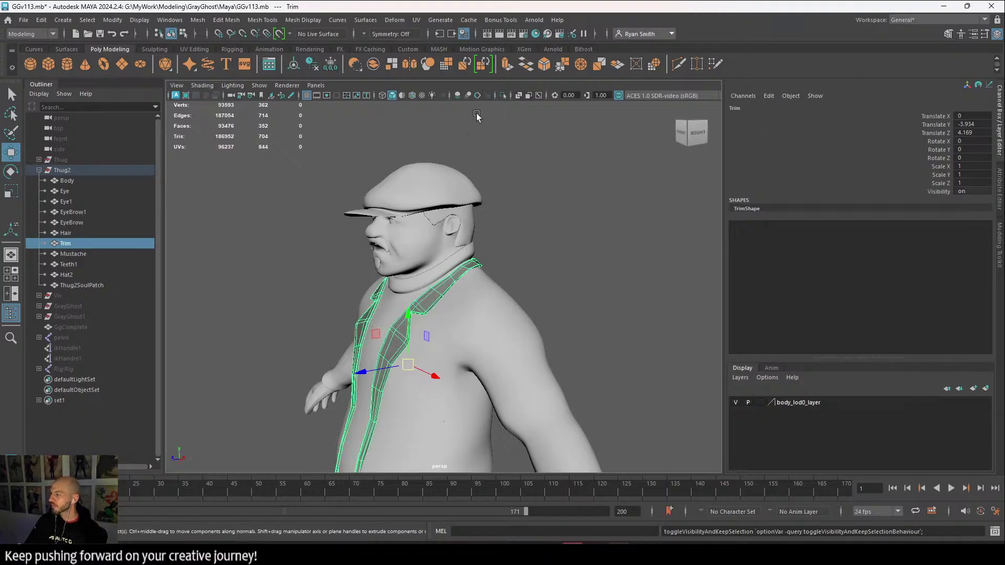
Isolate the Trim mesh in the viewport and freeze its transformations.
{"action": "left_click", "coordinate": [503, 95]}
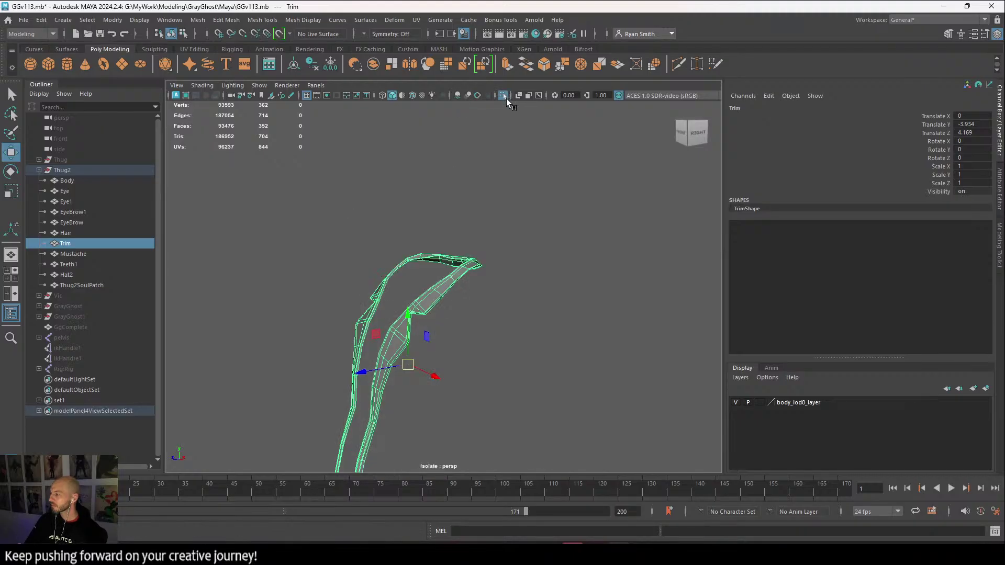
{"action": "right_click_drag", "start_coordinate": [439, 230], "coordinate": [482, 298], "text": "alt"}
{"action": "left_click_drag", "start_coordinate": [482, 298], "coordinate": [478, 307], "text": "alt"}
{"action": "middle_click_drag", "start_coordinate": [478, 307], "coordinate": [497, 225], "text": "alt"}
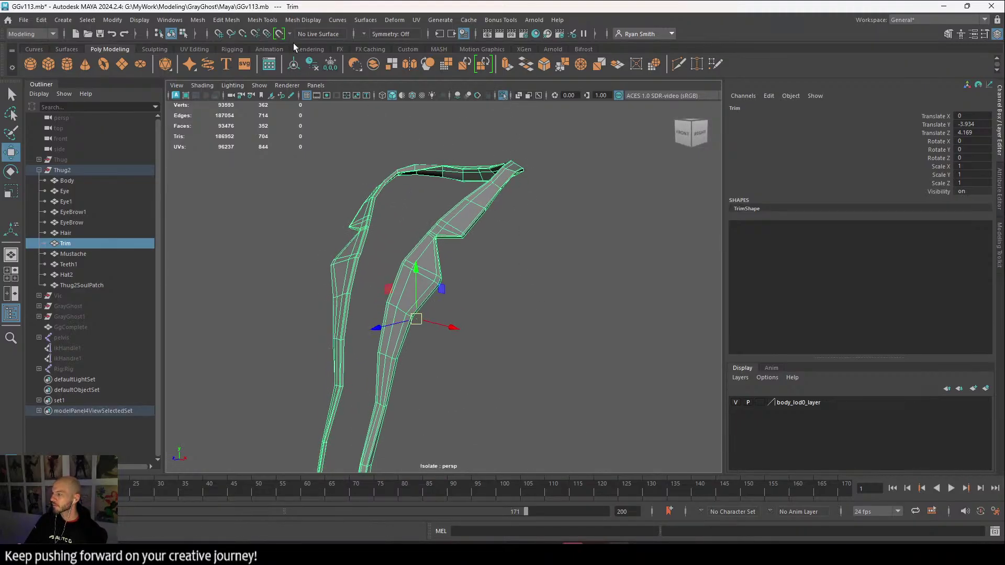
{"action": "left_click", "coordinate": [330, 64]}
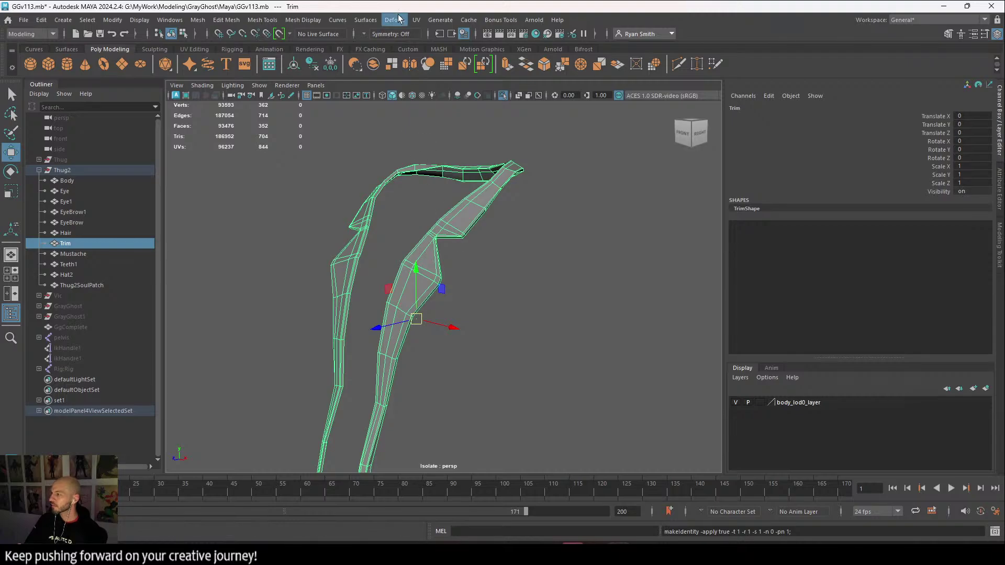
Apply a camera-based UV projection to the Trim mesh and return to object selection with Trim selected.
{"action": "left_click", "coordinate": [422, 24]}
{"action": "left_click", "coordinate": [446, 100]}
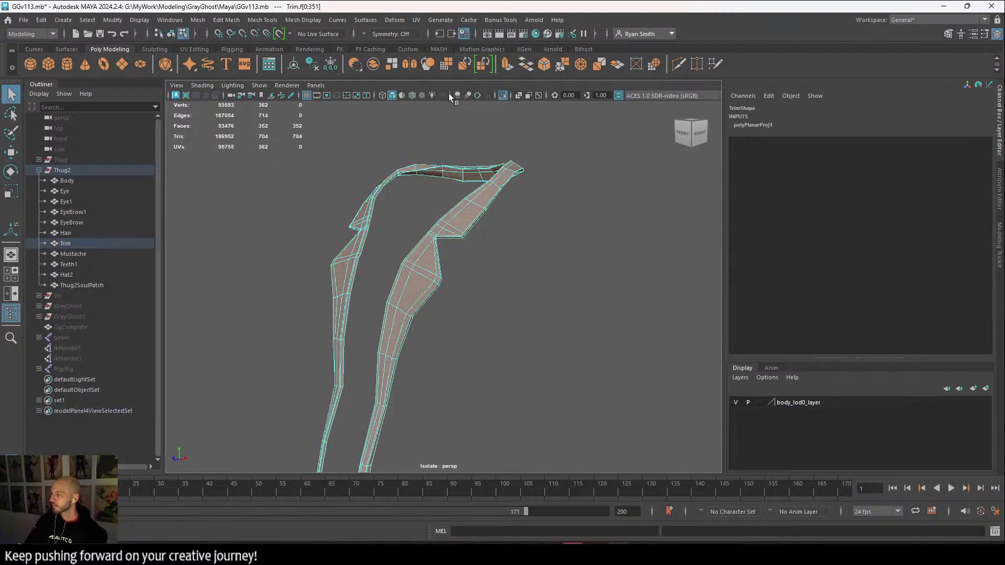
{"action": "right_click_drag", "start_coordinate": [508, 191], "coordinate": [538, 167]}
{"action": "left_click", "coordinate": [491, 183]}
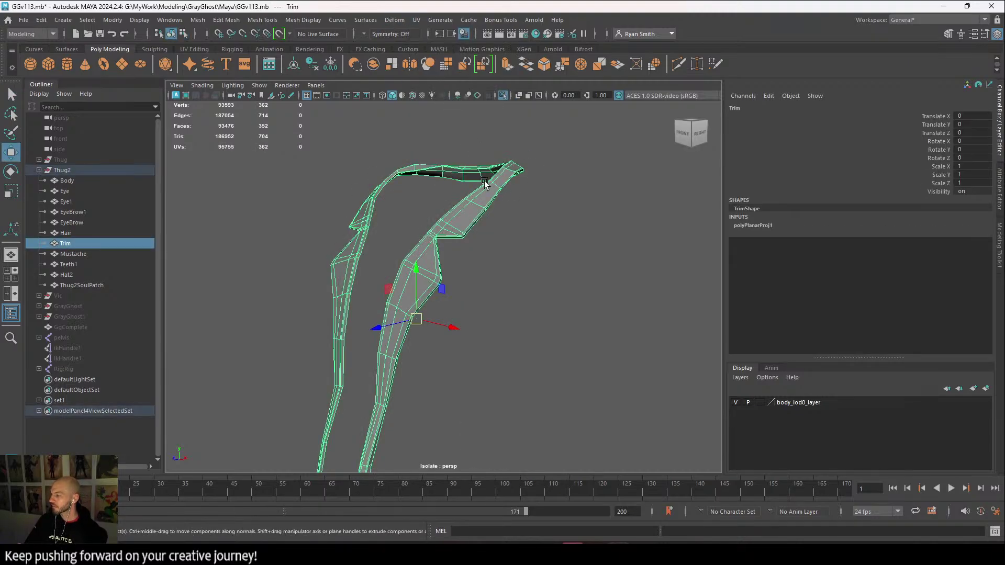
Cut UV seams along the trim's inner edge and across the back of the collar with the 3D Cut and Sew UV Tool.
{"action": "left_click", "coordinate": [416, 20]}
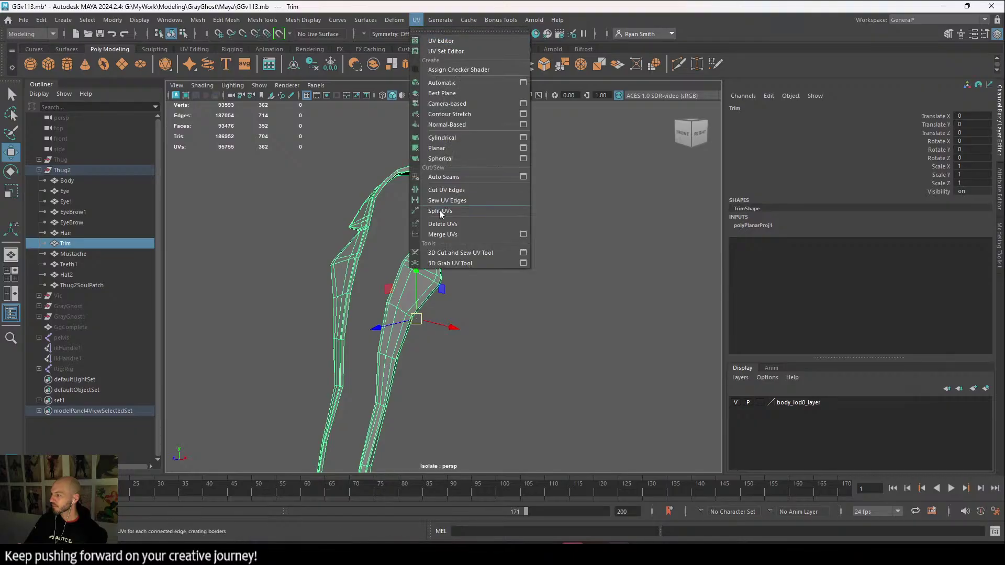
{"action": "left_click", "coordinate": [478, 253]}
{"action": "scroll", "coordinate": [443, 302], "scroll_direction": "up", "scroll_amount": 5}
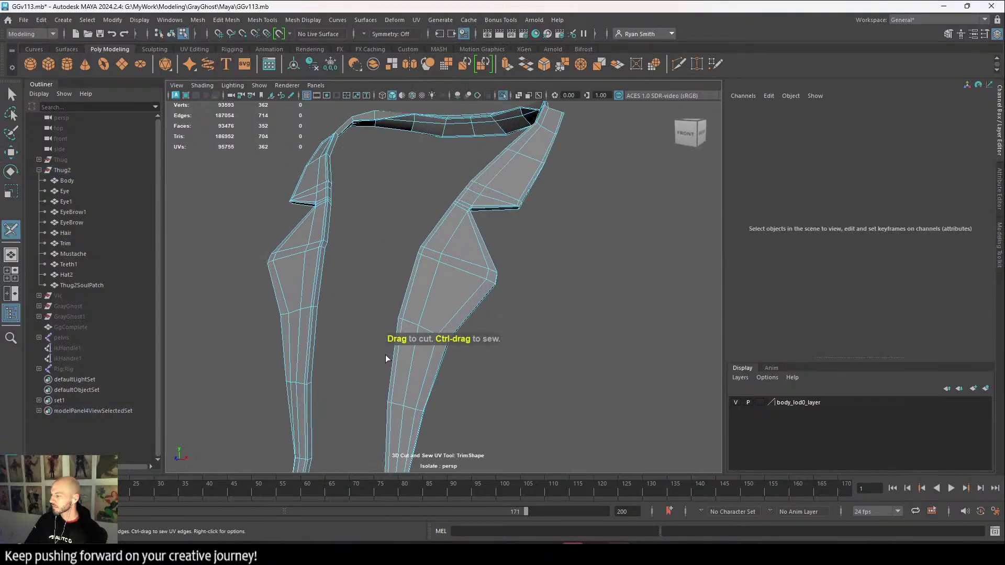
{"action": "scroll", "coordinate": [444, 301], "scroll_direction": "down", "scroll_amount": 5}
{"action": "scroll", "coordinate": [429, 293], "scroll_direction": "down", "scroll_amount": 2}
{"action": "mouse_move", "coordinate": [426, 233]}
{"action": "left_mouse_down"}
{"action": "mouse_move", "coordinate": [422, 310]}
{"action": "mouse_move", "coordinate": [404, 314]}
{"action": "mouse_move", "coordinate": [429, 254]}
{"action": "mouse_move", "coordinate": [426, 337]}
{"action": "mouse_move", "coordinate": [527, 343]}
{"action": "mouse_move", "coordinate": [463, 452]}
{"action": "mouse_move", "coordinate": [460, 324]}
{"action": "mouse_move", "coordinate": [256, 335]}
{"action": "mouse_move", "coordinate": [340, 297]}
{"action": "mouse_move", "coordinate": [488, 393]}
{"action": "left_mouse_up"}
{"action": "scroll", "coordinate": [416, 312], "scroll_direction": "up", "scroll_amount": 3}
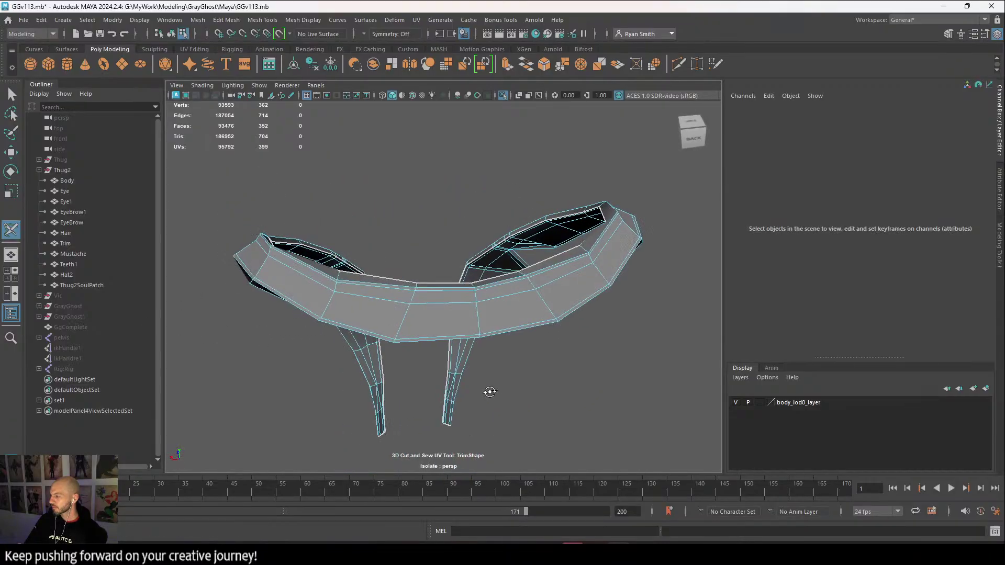
{"action": "double_click", "coordinate": [484, 316]}
{"action": "left_click_drag", "start_coordinate": [484, 316], "coordinate": [465, 249], "text": "alt"}
{"action": "key", "text": "w"}
{"action": "right_click_drag", "start_coordinate": [465, 249], "coordinate": [513, 216]}
{"action": "left_click", "coordinate": [471, 240]}
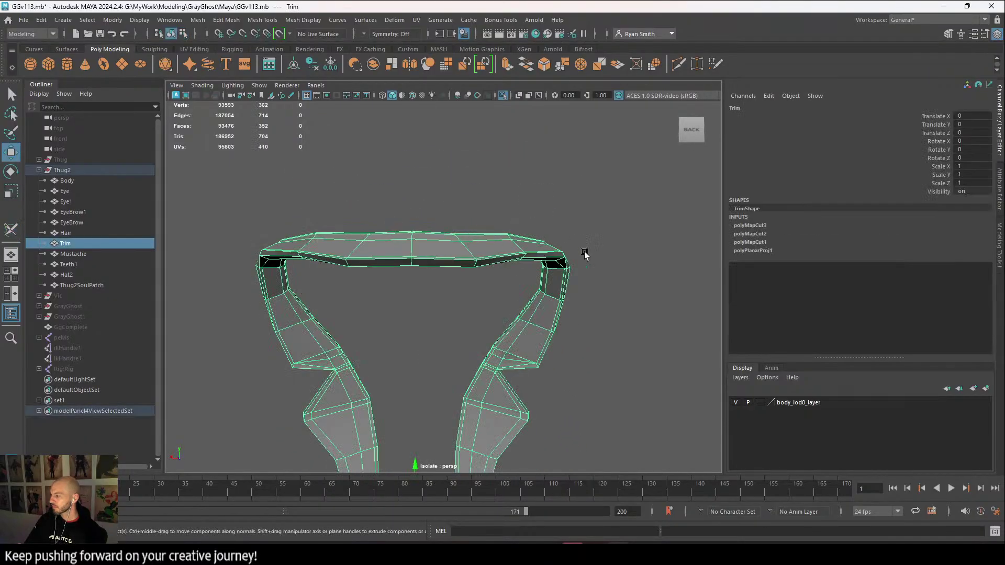
Switch to the UV Editing workspace and frame the Trim mesh.
{"action": "left_click", "coordinate": [954, 19]}
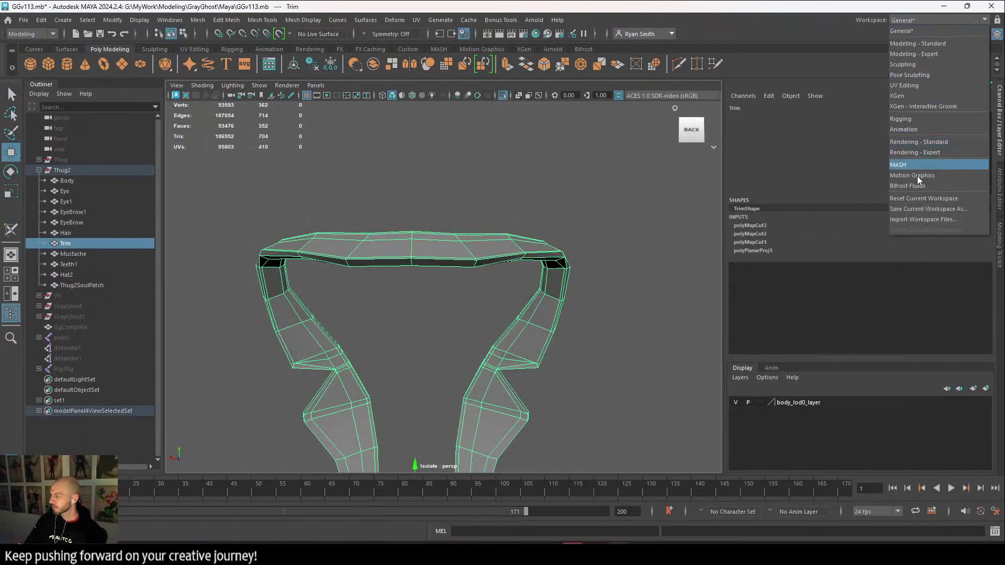
{"action": "left_click", "coordinate": [914, 86]}
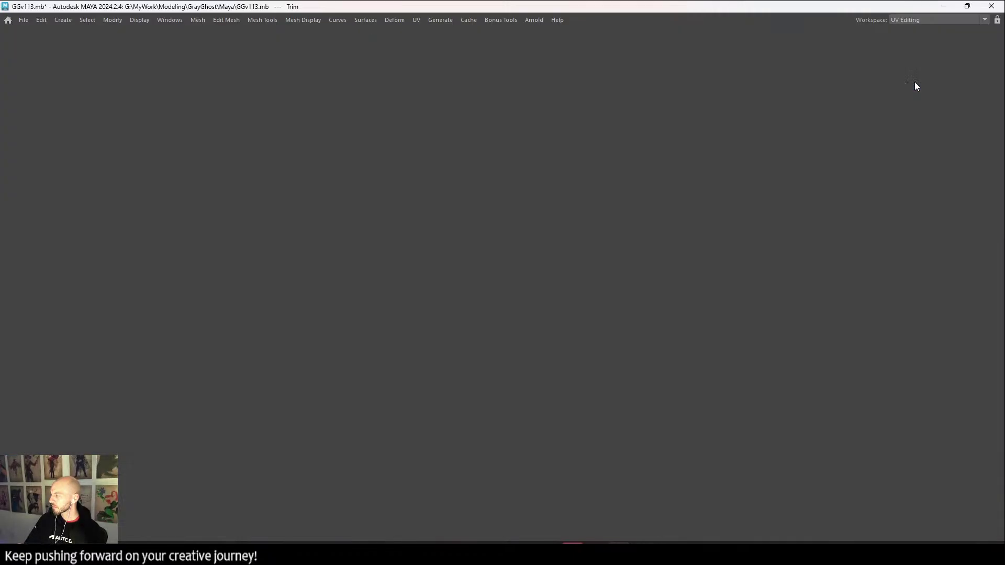
{"action": "key", "text": "a"}
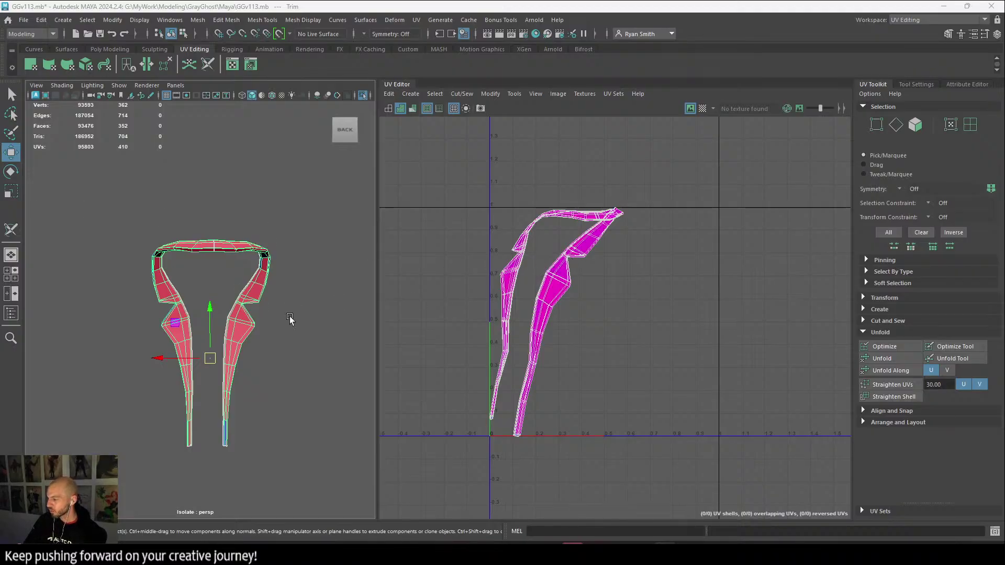
Unfold the Trim mesh's UVs.
{"action": "mouse_move", "coordinate": [281, 316]}
{"action": "left_mouse_down", "text": "alt"}
{"action": "mouse_move", "coordinate": [314, 353]}
{"action": "mouse_move", "coordinate": [292, 325]}
{"action": "left_mouse_up", "text": "alt"}
{"action": "right_click_drag", "start_coordinate": [283, 306], "coordinate": [301, 345], "text": "alt"}
{"action": "middle_click_drag", "start_coordinate": [300, 346], "coordinate": [319, 297], "text": "alt"}
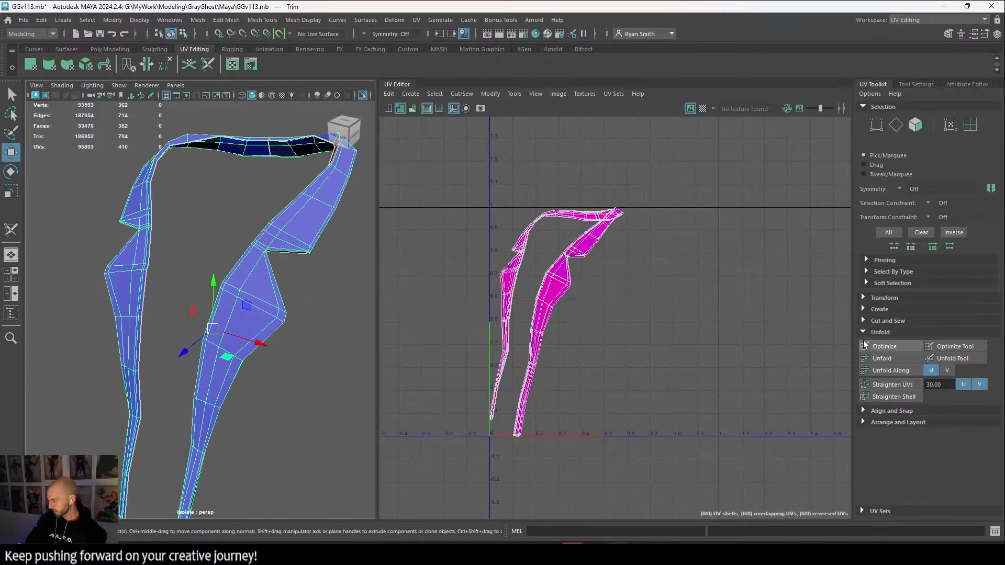
{"action": "left_click", "coordinate": [872, 359]}
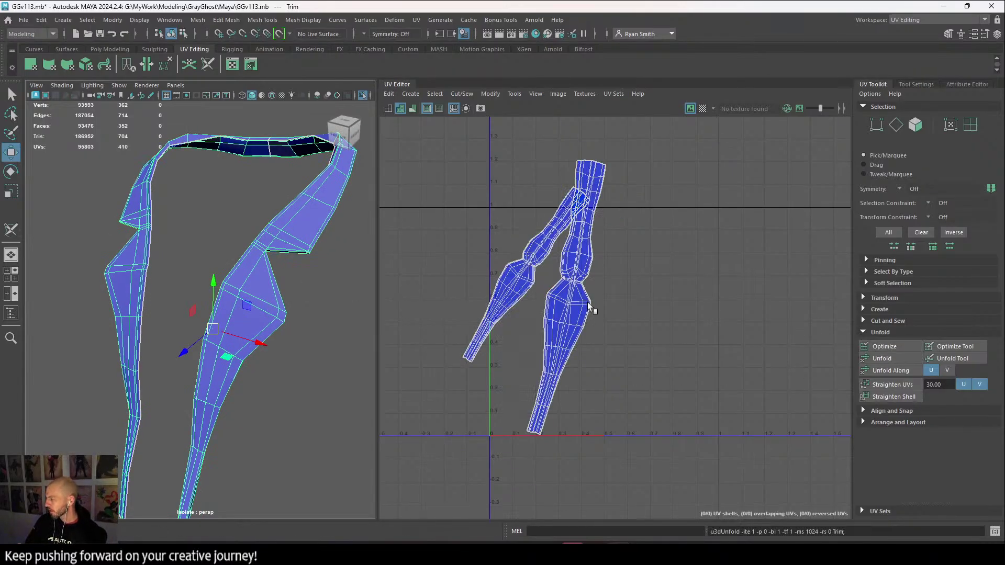
Select the smaller UV shell of the Trim mesh and turn on the checker map display.
{"action": "scroll", "coordinate": [593, 326], "scroll_direction": "up", "scroll_amount": 3}
{"action": "right_click", "coordinate": [555, 266]}
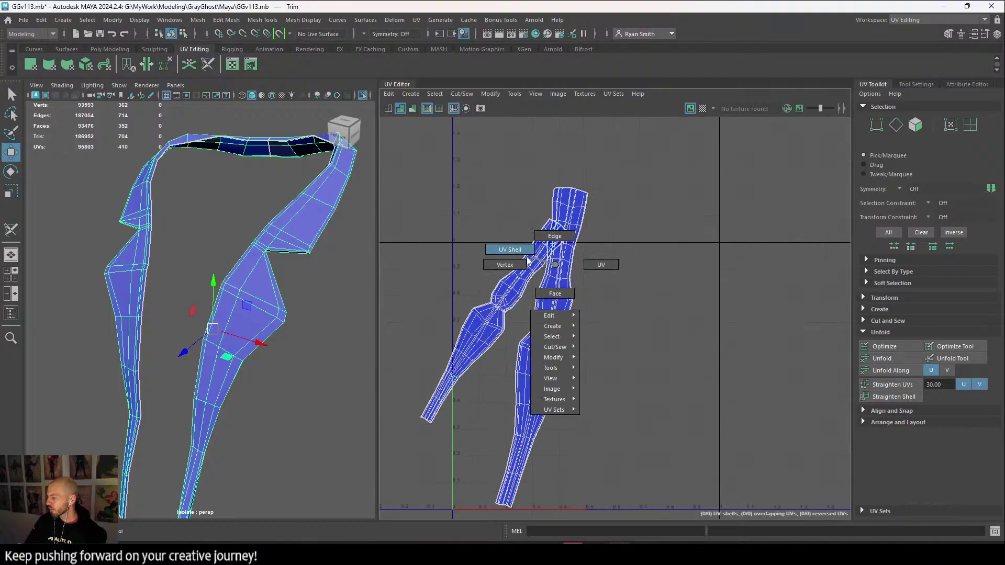
{"action": "left_click", "coordinate": [529, 258]}
{"action": "left_click", "coordinate": [536, 272]}
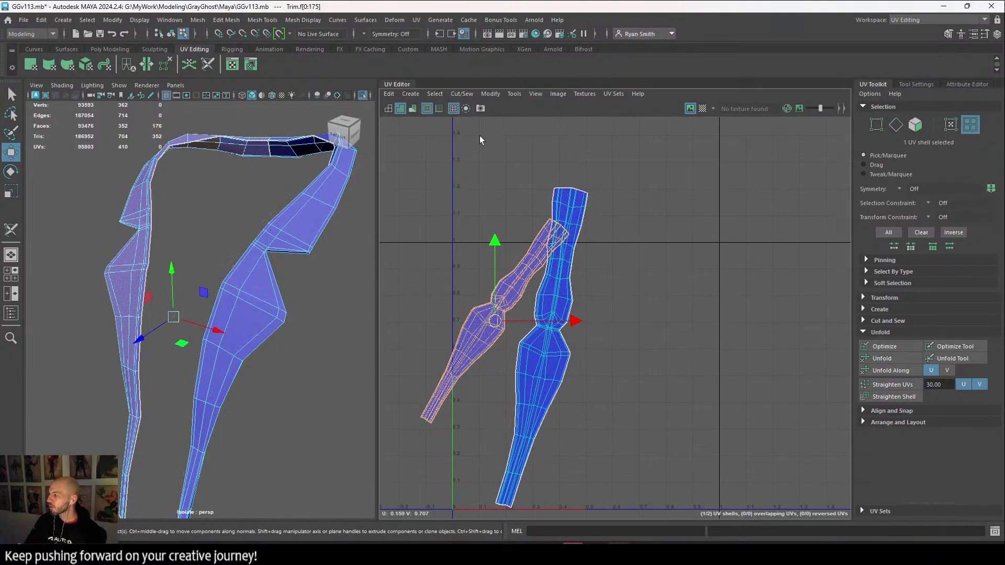
{"action": "left_click", "coordinate": [702, 108]}
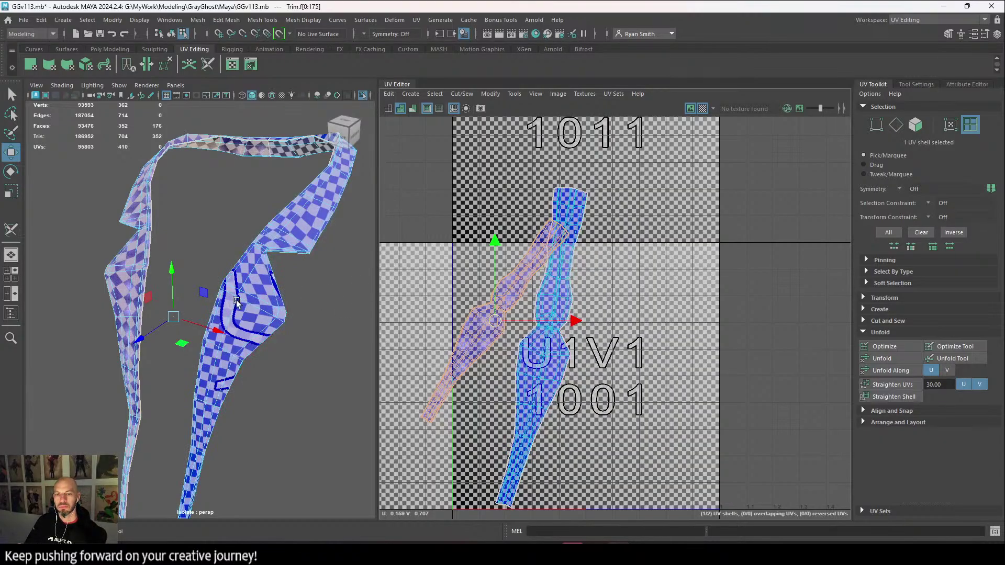
Unfold the smaller Trim UV shell again and check its checker pattern from the front.
{"action": "left_click_drag", "start_coordinate": [181, 346], "coordinate": [207, 287], "text": "alt"}
{"action": "right_click_drag", "start_coordinate": [208, 287], "coordinate": [305, 345], "text": "alt"}
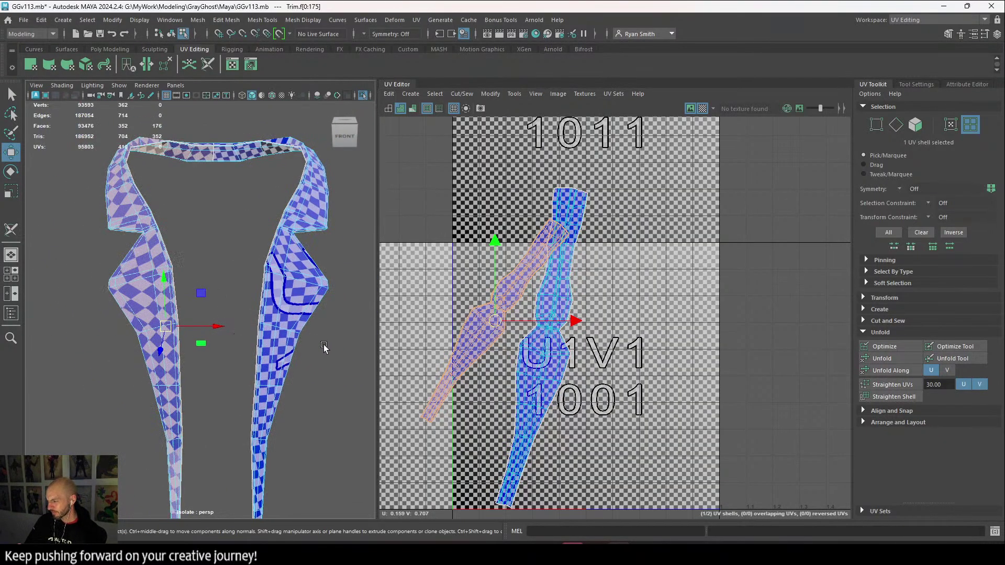
{"action": "left_click", "coordinate": [634, 335]}
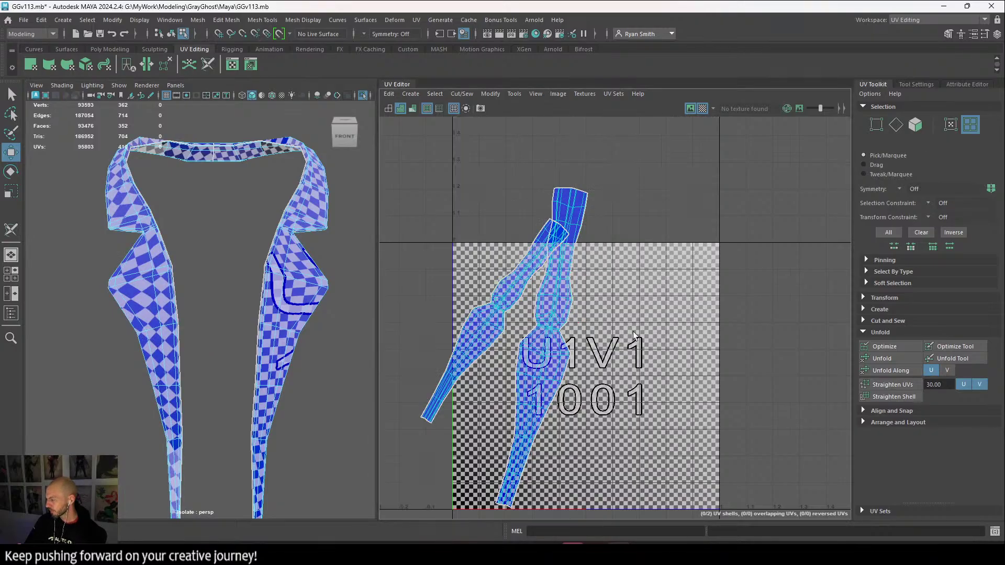
{"action": "left_click", "coordinate": [494, 301]}
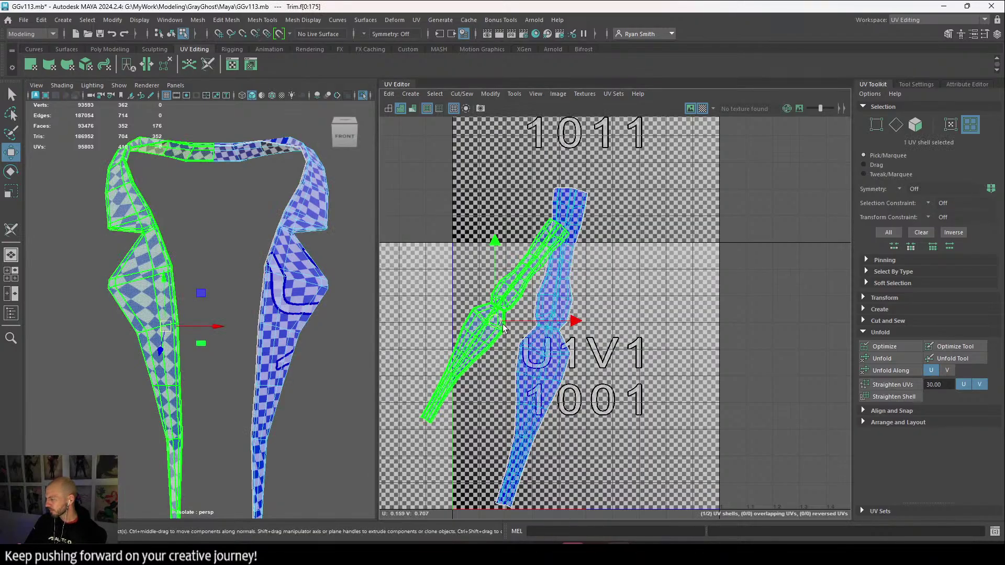
{"action": "left_click", "coordinate": [916, 361]}
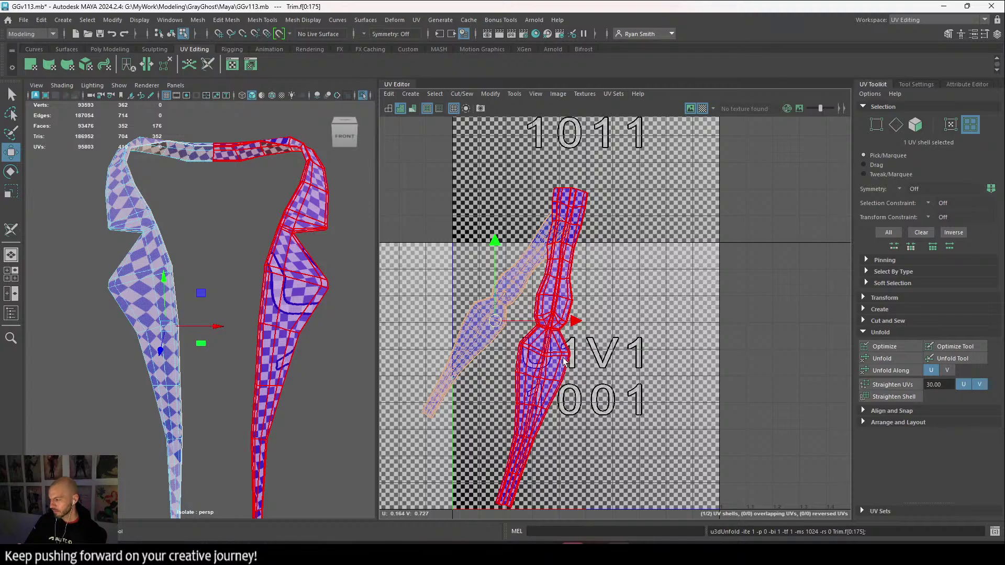
{"action": "scroll", "coordinate": [564, 362], "scroll_direction": "down", "scroll_amount": 2}
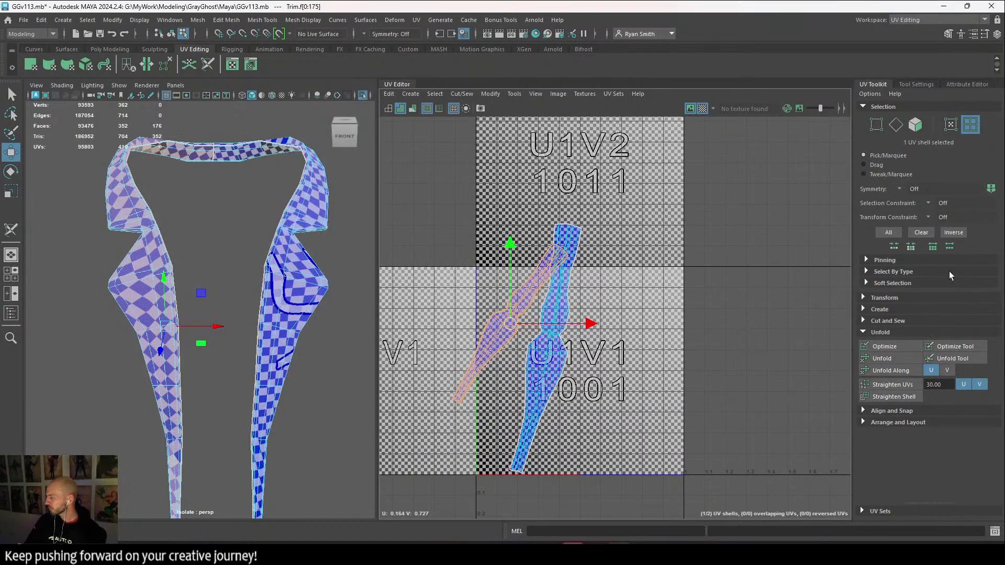
{"action": "left_click", "coordinate": [863, 310]}
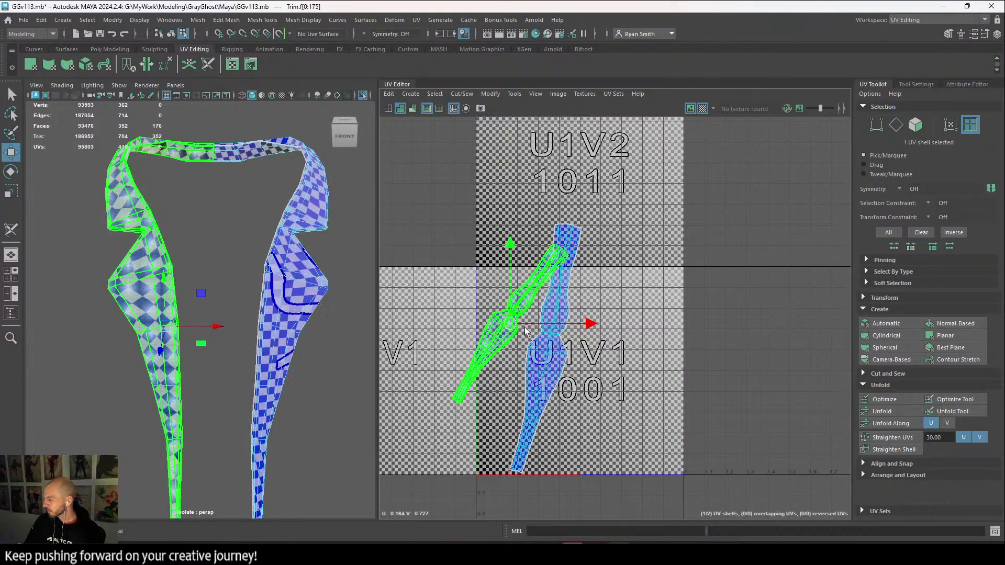
{"action": "scroll", "coordinate": [609, 258], "scroll_direction": "up", "scroll_amount": 1}
{"action": "right_click_drag", "start_coordinate": [609, 258], "coordinate": [661, 282], "text": "alt"}
{"action": "middle_click_drag", "start_coordinate": [661, 283], "coordinate": [734, 226], "text": "alt"}
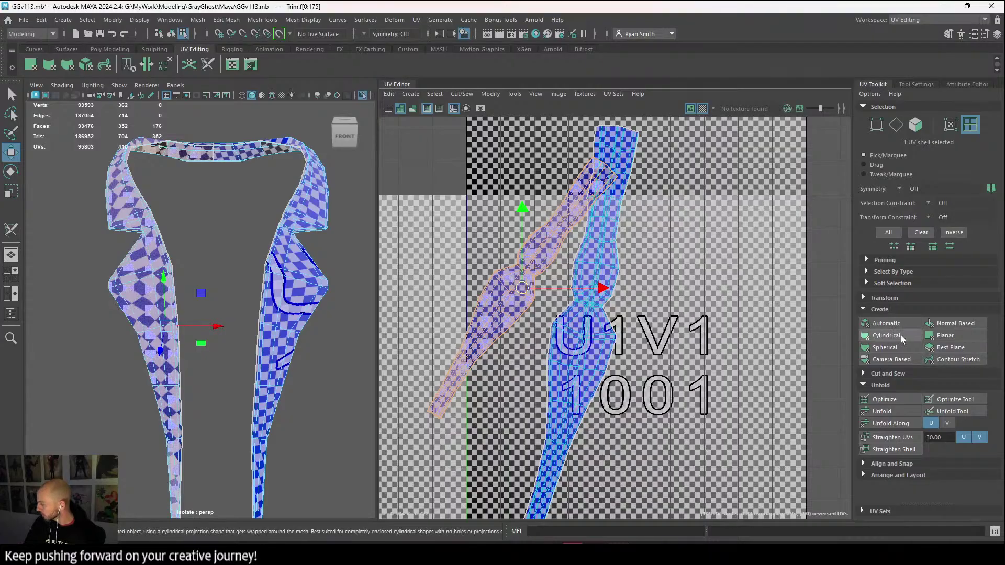
{"action": "middle_click_drag", "start_coordinate": [612, 238], "coordinate": [595, 320], "text": "alt"}
{"action": "right_click_drag", "start_coordinate": [611, 202], "coordinate": [598, 225]}
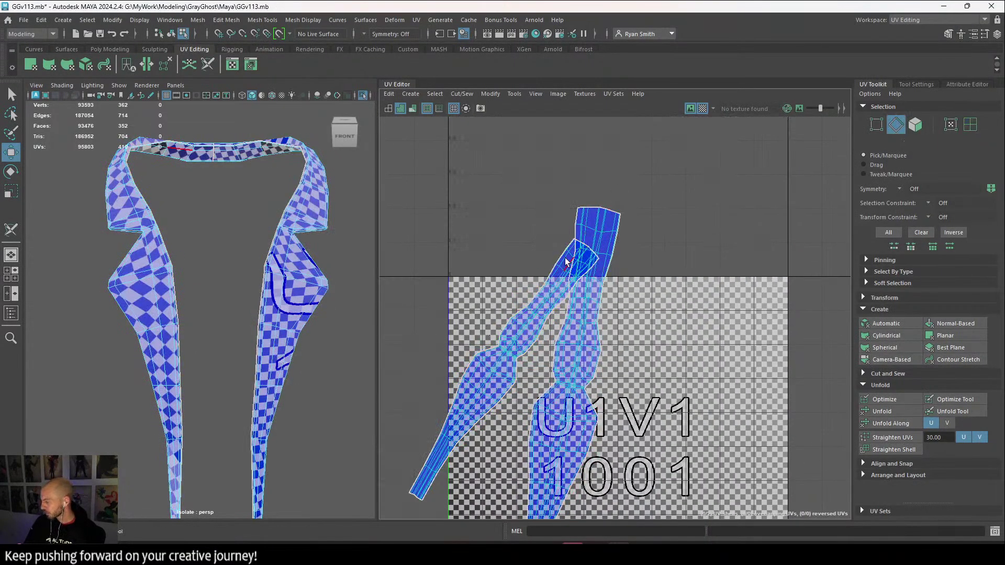
{"action": "right_click_drag", "start_coordinate": [563, 259], "coordinate": [525, 249]}
Get the texel density from the smaller Trim UV shell and set the larger shell to the same 5.9051 px/unit at map size 512.
{"action": "left_click", "coordinate": [533, 314]}
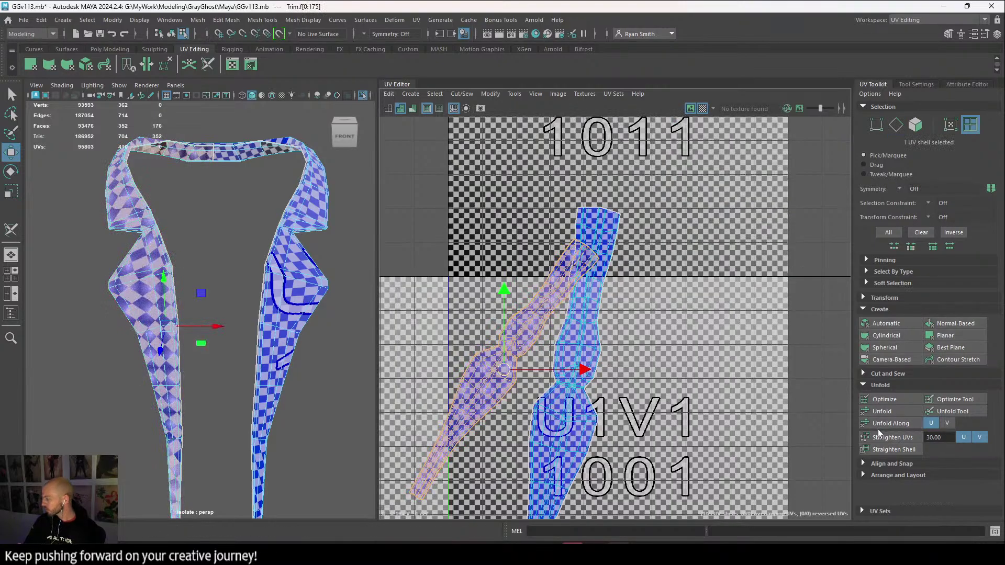
{"action": "left_click", "coordinate": [863, 298]}
{"action": "scroll", "coordinate": [894, 361], "scroll_direction": "down", "scroll_amount": 5}
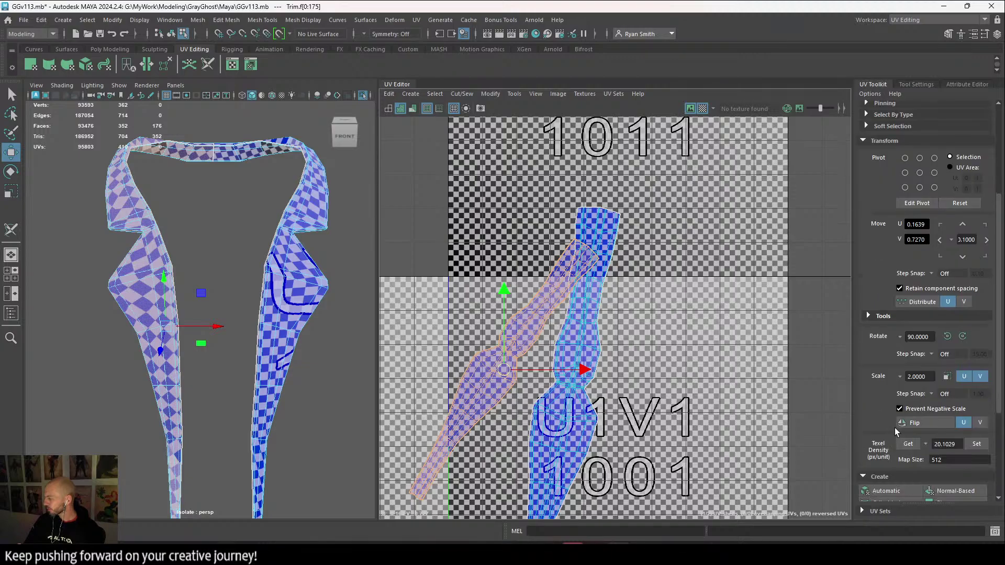
{"action": "left_click", "coordinate": [910, 444]}
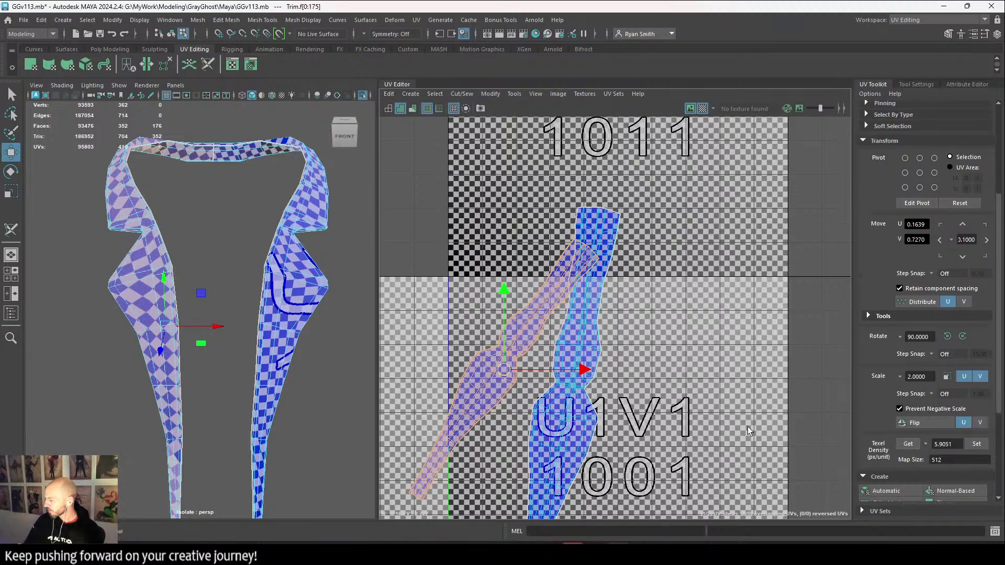
{"action": "left_click", "coordinate": [600, 340]}
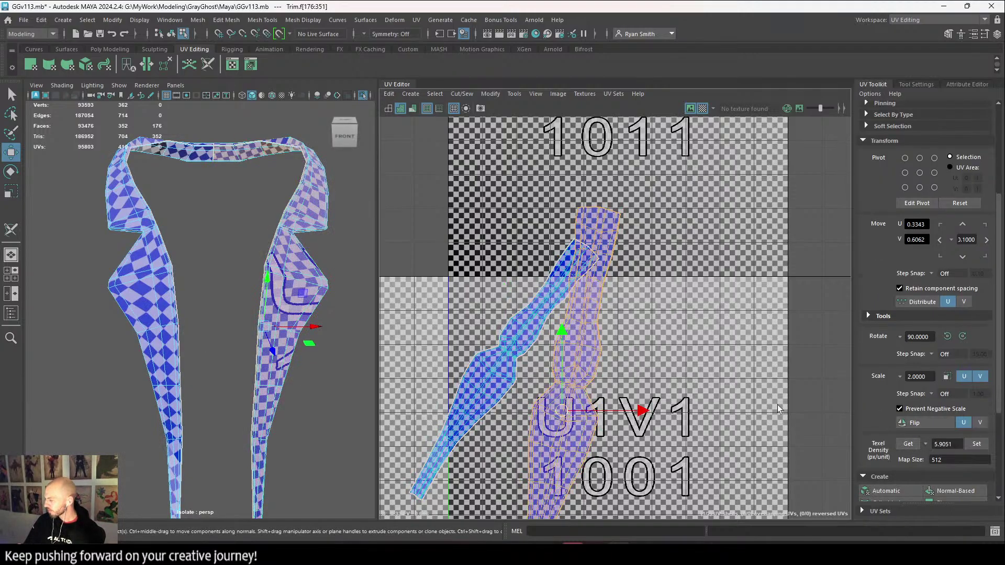
{"action": "left_click", "coordinate": [977, 444]}
Select the UV border edges at the collar ends where the two Trim shells were cut apart.
{"action": "scroll", "coordinate": [624, 328], "scroll_direction": "down", "scroll_amount": 2}
{"action": "right_click", "coordinate": [599, 180]}
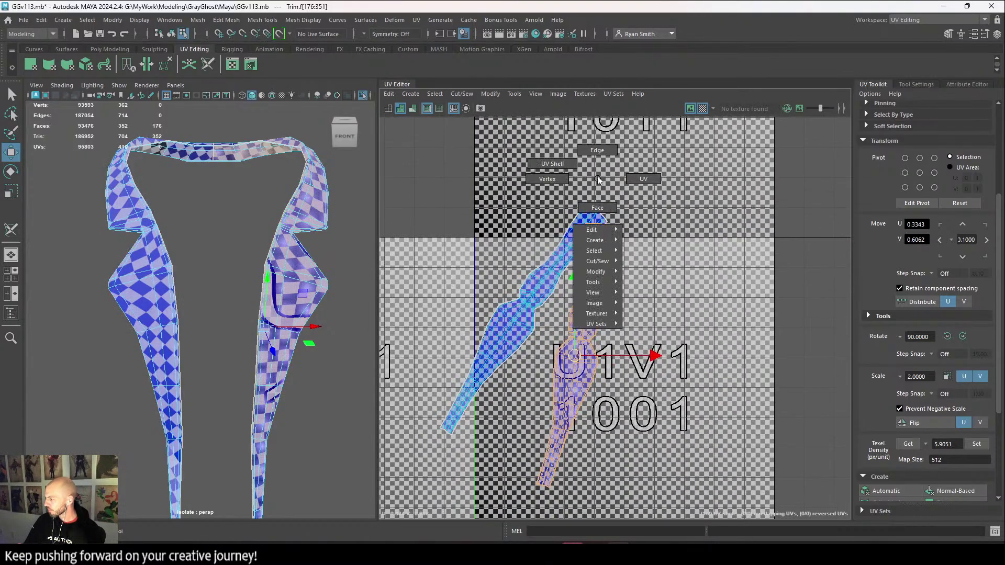
{"action": "right_click_drag", "start_coordinate": [598, 179], "coordinate": [597, 150]}
{"action": "scroll", "coordinate": [592, 196], "scroll_direction": "up", "scroll_amount": 3}
{"action": "middle_click_drag", "start_coordinate": [596, 160], "coordinate": [542, 240], "text": "alt"}
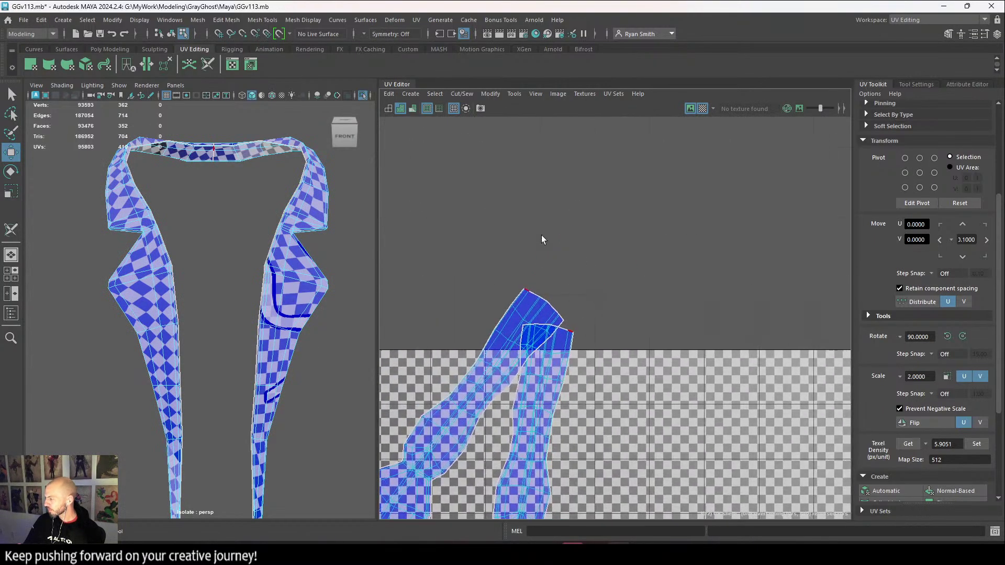
{"action": "scroll", "coordinate": [543, 240], "scroll_direction": "up", "scroll_amount": 3}
{"action": "scroll", "coordinate": [507, 335], "scroll_direction": "up", "scroll_amount": 3}
{"action": "middle_click_drag", "start_coordinate": [533, 373], "coordinate": [529, 281], "text": "alt"}
{"action": "scroll", "coordinate": [529, 280], "scroll_direction": "up", "scroll_amount": 2}
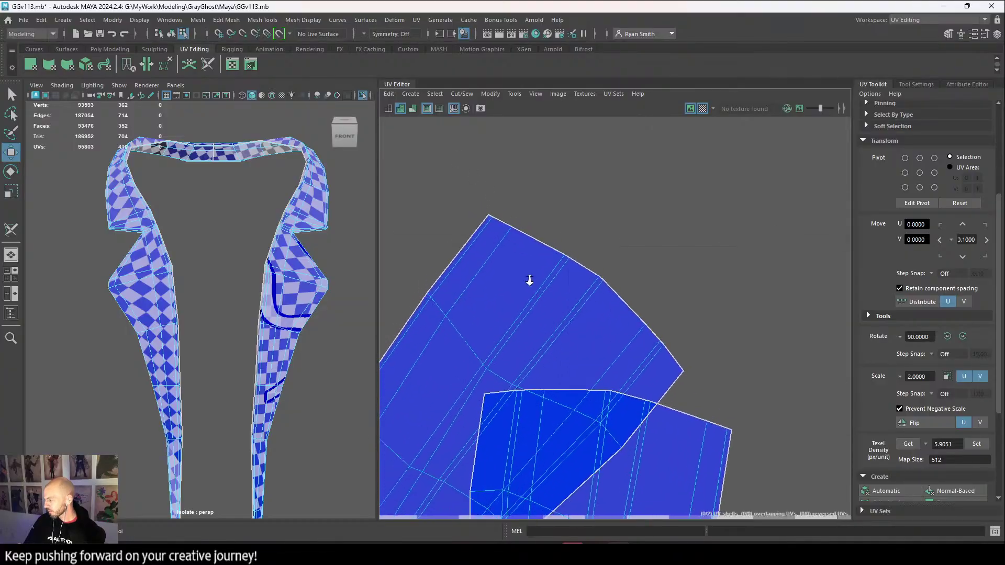
{"action": "right_click_drag", "start_coordinate": [530, 280], "coordinate": [530, 278], "text": "alt"}
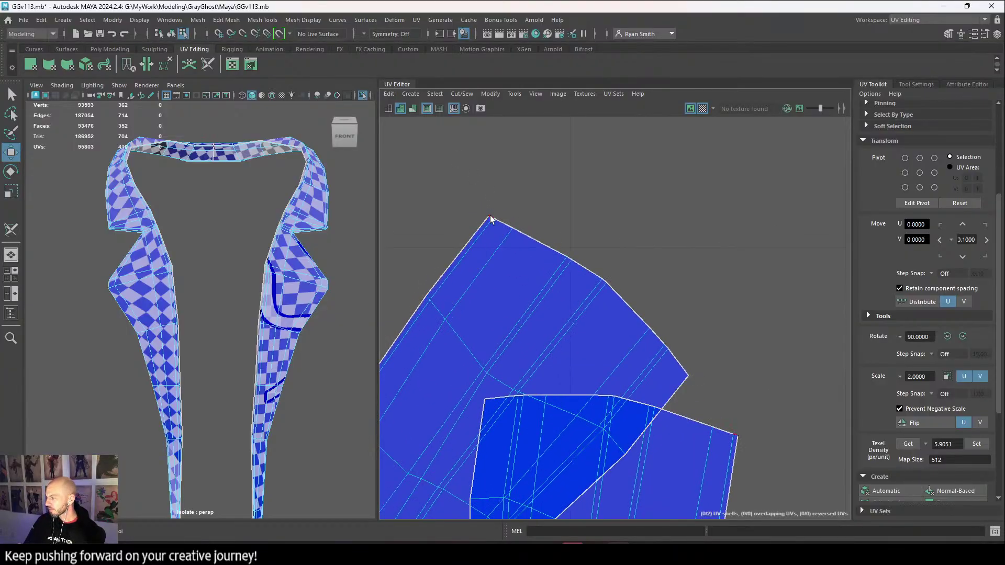
{"action": "left_click", "coordinate": [685, 378]}
{"action": "double_click", "coordinate": [687, 376]}
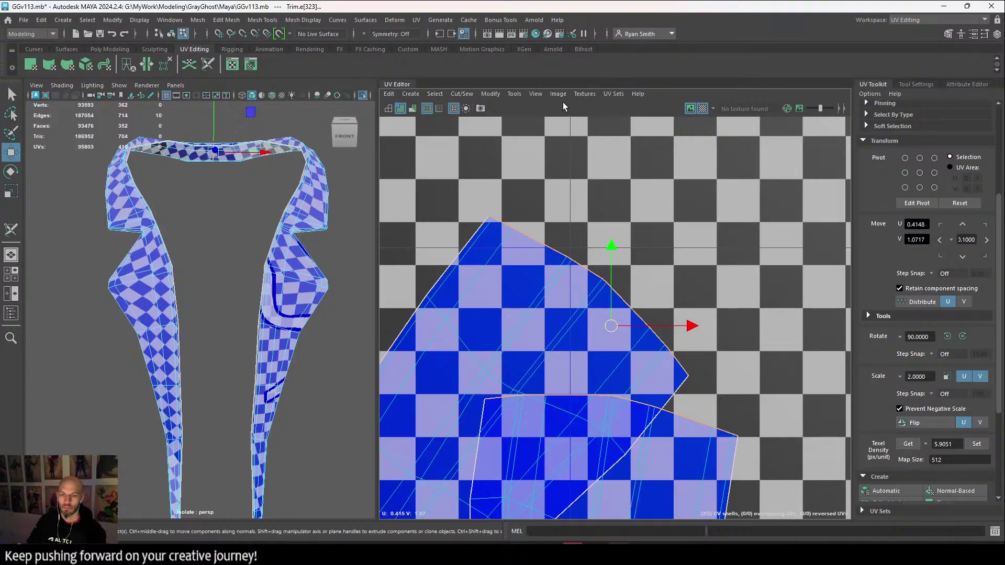
Turn off the checker map display and clear the edge selection.
{"action": "left_click", "coordinate": [703, 108]}
{"action": "scroll", "coordinate": [882, 473], "scroll_direction": "down", "scroll_amount": 3}
{"action": "scroll", "coordinate": [883, 473], "scroll_direction": "down", "scroll_amount": 1}
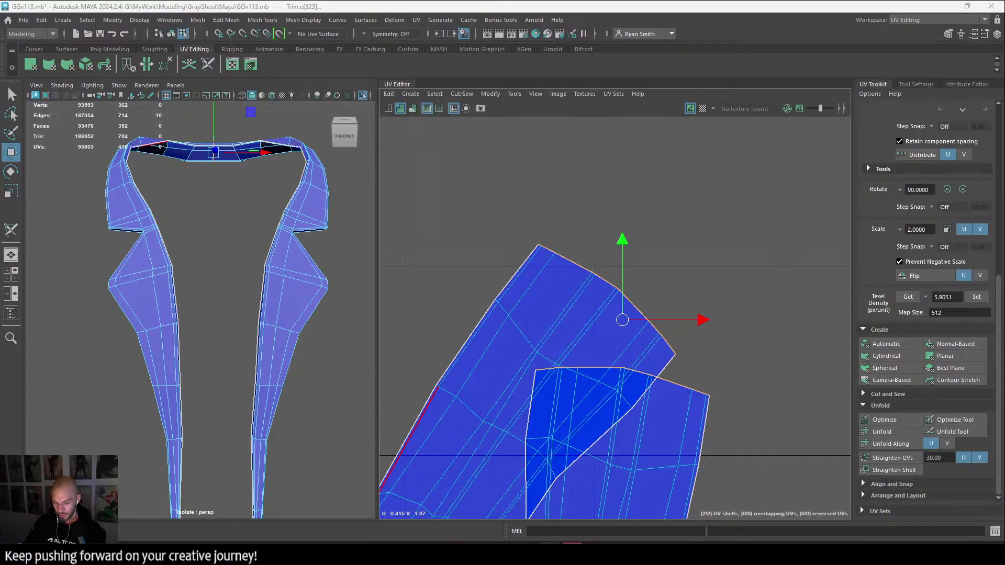
{"action": "left_click", "coordinate": [485, 330]}
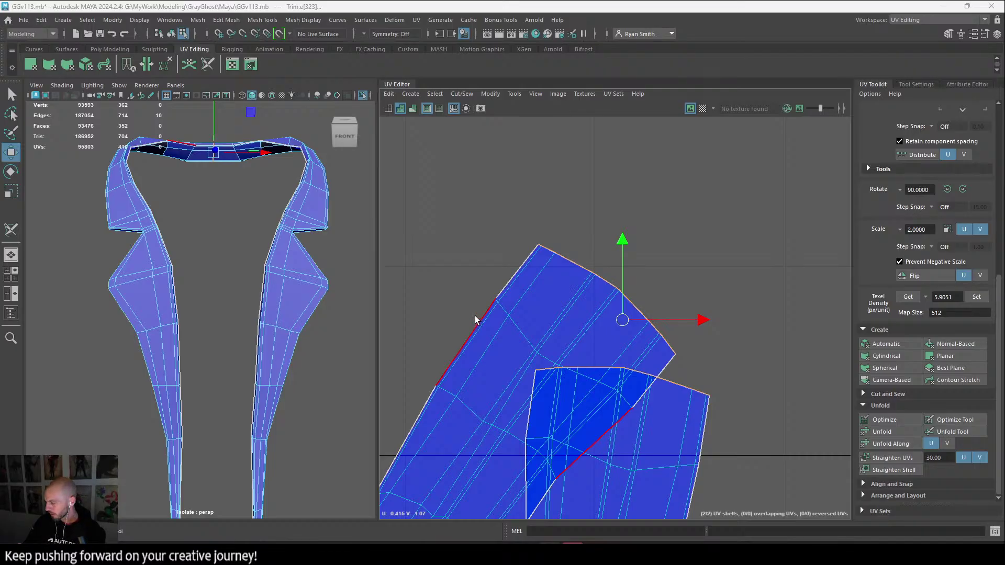
{"action": "scroll", "coordinate": [497, 316], "scroll_direction": "down", "scroll_amount": 2}
{"action": "left_click", "coordinate": [520, 306]}
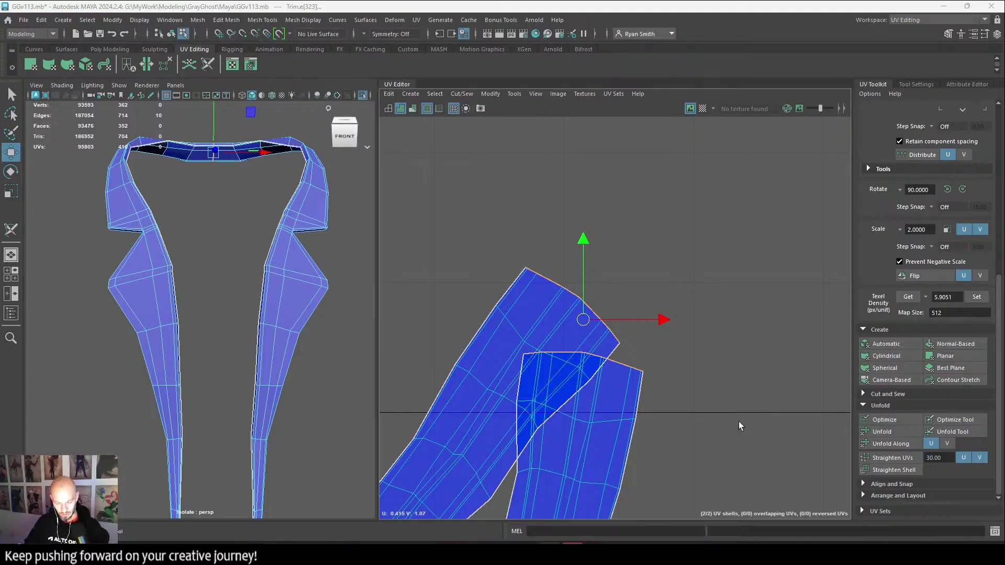
{"action": "mouse_move", "coordinate": [42, 555]}
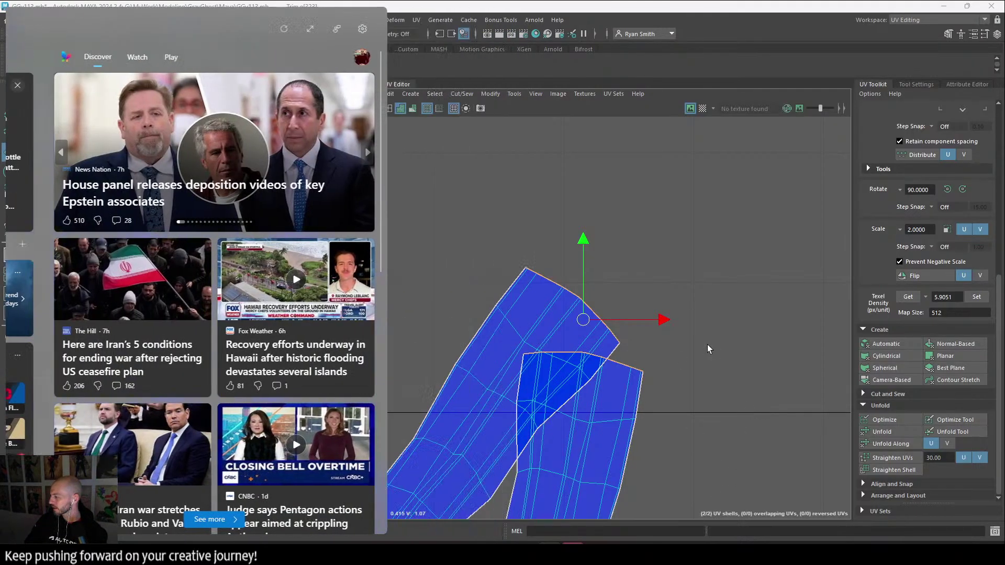
{"action": "left_click", "coordinate": [707, 344]}
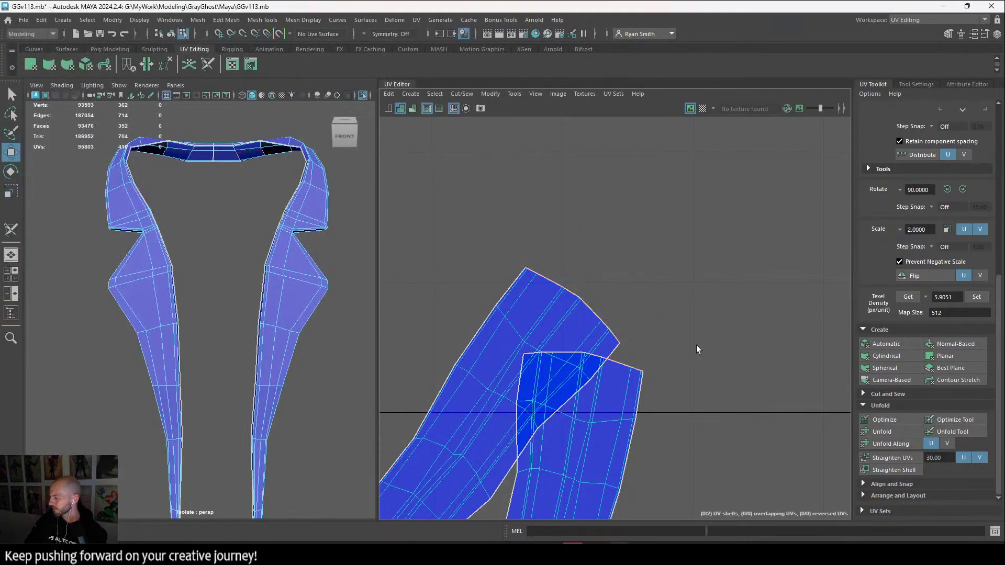
Select the full row of seam edges at the back of the collar along the end of the Trim shell.
{"action": "left_click", "coordinate": [539, 314]}
{"action": "scroll", "coordinate": [546, 290], "scroll_direction": "up", "scroll_amount": 5}
{"action": "middle_click_drag", "start_coordinate": [530, 307], "coordinate": [519, 268], "text": "alt"}
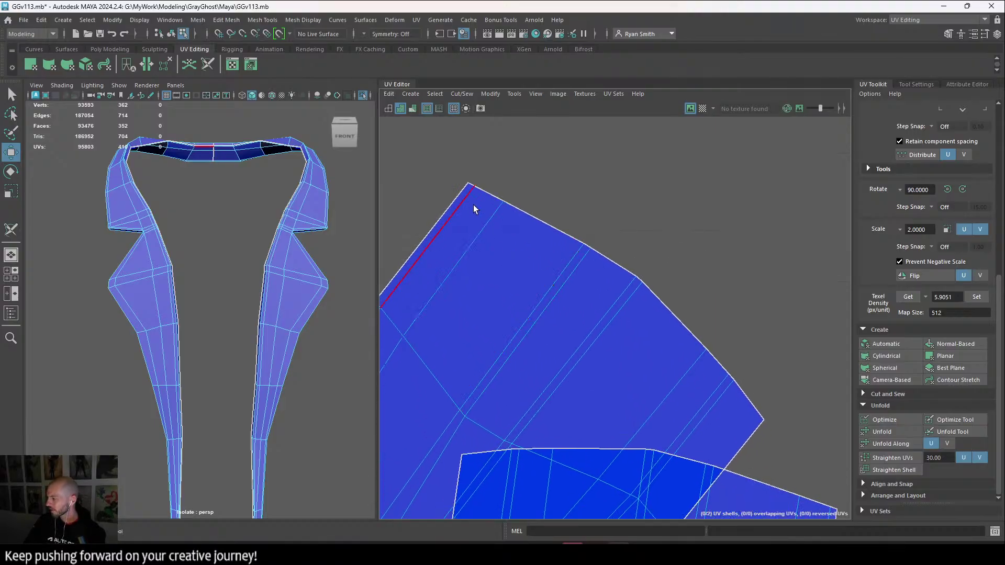
{"action": "left_click", "coordinate": [471, 187]}
{"action": "left_click", "coordinate": [473, 187]}
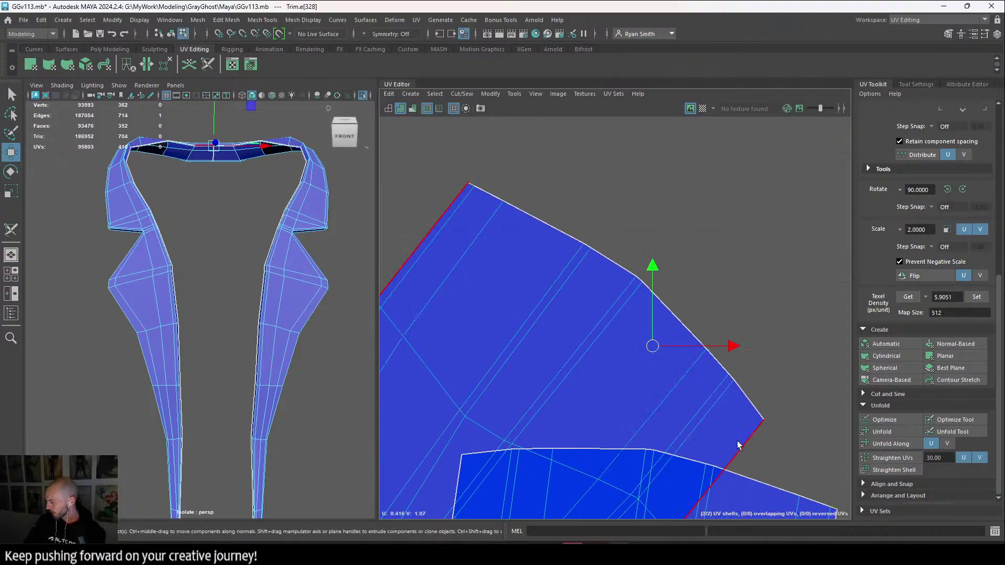
{"action": "double_click", "coordinate": [757, 418], "text": "shift"}
{"action": "left_click", "coordinate": [600, 332]}
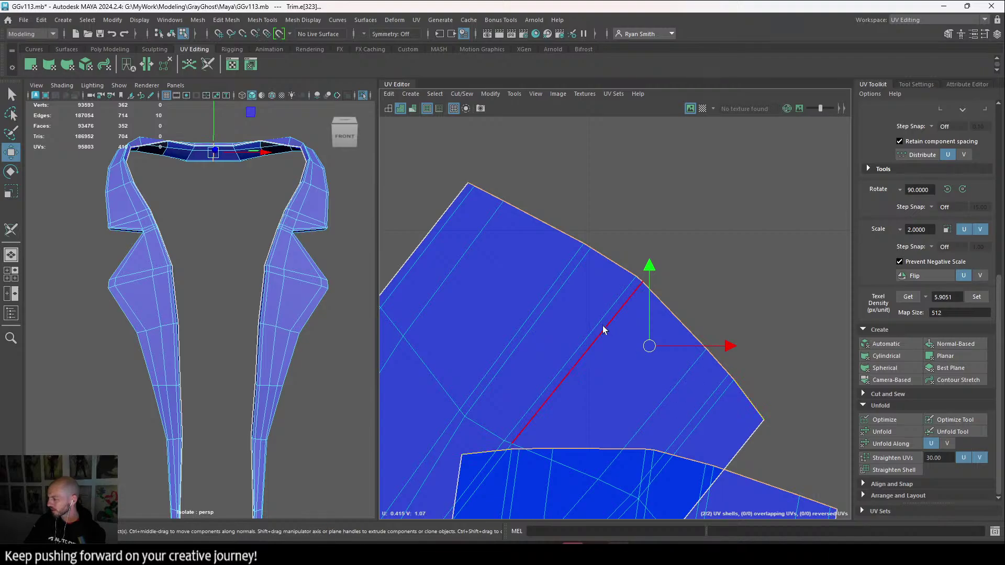
{"action": "scroll", "coordinate": [610, 341], "scroll_direction": "down", "scroll_amount": 5}
{"action": "middle_click_drag", "start_coordinate": [538, 348], "coordinate": [597, 319], "text": "alt"}
{"action": "scroll", "coordinate": [597, 318], "scroll_direction": "up", "scroll_amount": 1}
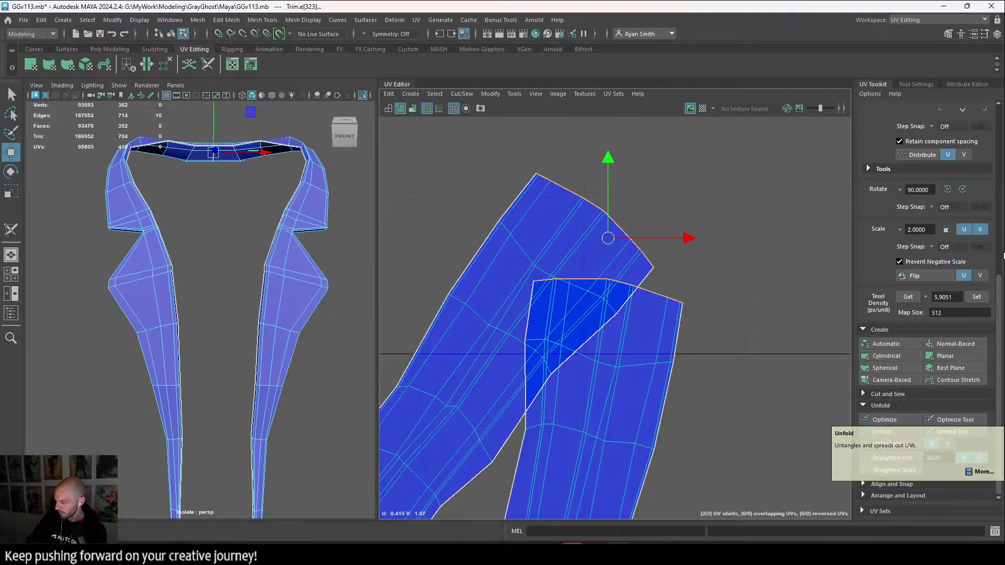
{"action": "scroll", "coordinate": [699, 368], "scroll_direction": "down", "scroll_amount": 2}
{"action": "middle_click_drag", "start_coordinate": [492, 382], "coordinate": [573, 246]}
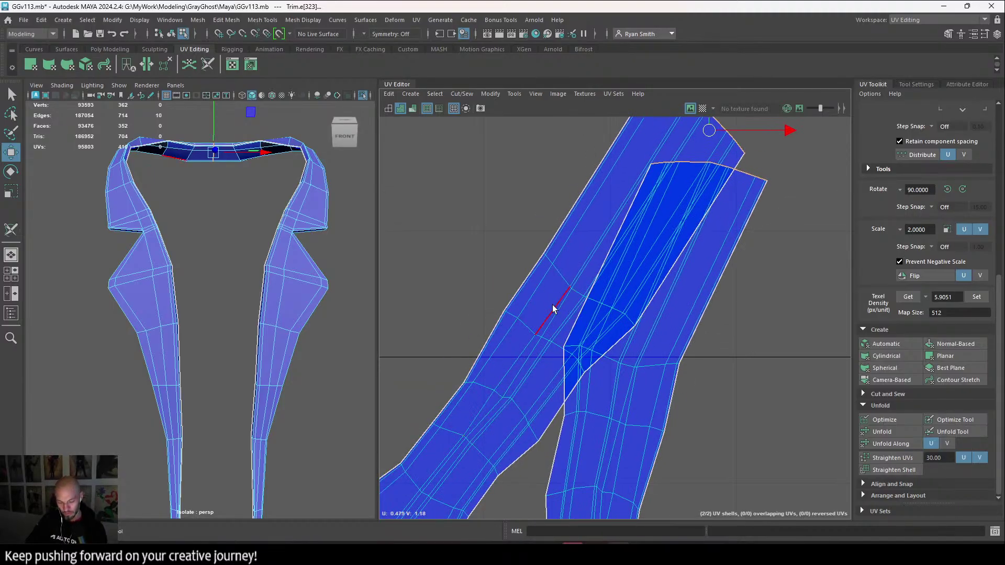
{"action": "key", "text": "ctrl+z"}
Stitch the two Trim UV shells together, A to B, along the selected collar seam edges.
{"action": "middle_click_drag", "start_coordinate": [667, 441], "coordinate": [735, 295], "text": "alt"}
{"action": "right_click_drag", "start_coordinate": [709, 390], "coordinate": [526, 312], "text": "alt"}
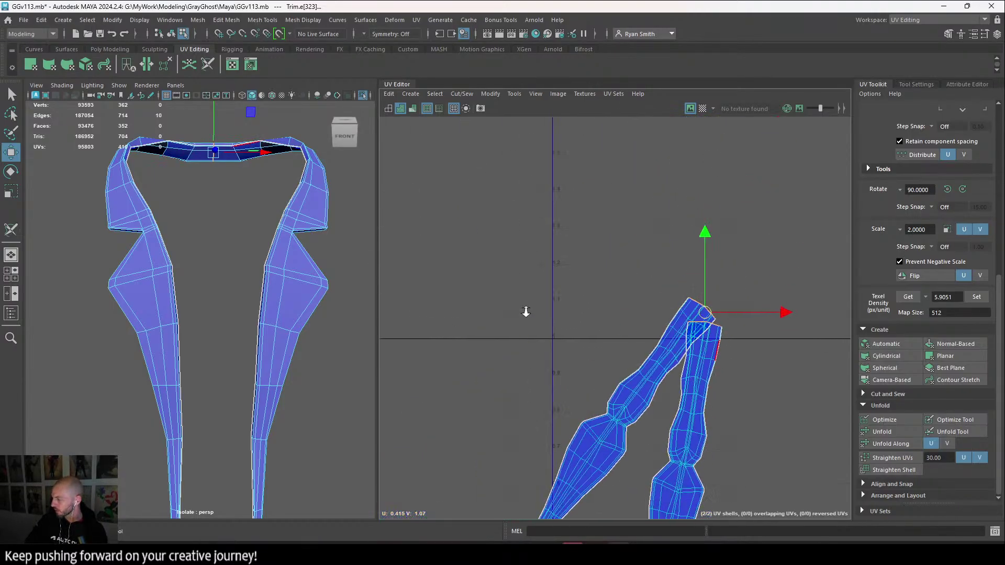
{"action": "middle_click_drag", "start_coordinate": [526, 311], "coordinate": [478, 299], "text": "alt"}
{"action": "scroll", "coordinate": [197, 280], "scroll_direction": "down", "scroll_amount": 3}
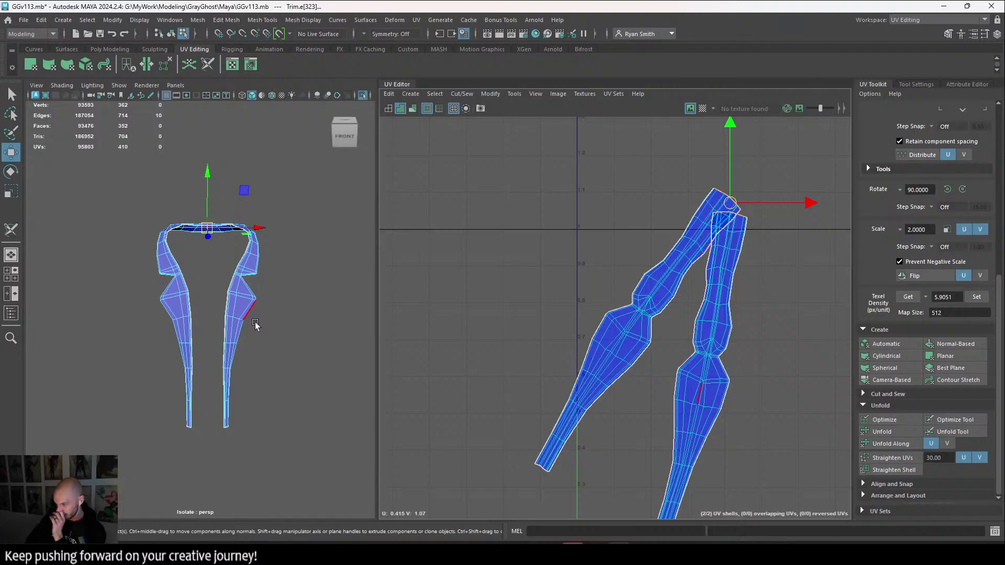
{"action": "right_click_drag", "start_coordinate": [709, 374], "coordinate": [719, 361], "text": "alt"}
{"action": "middle_click_drag", "start_coordinate": [686, 389], "coordinate": [666, 291], "text": "alt"}
{"action": "right_click_drag", "start_coordinate": [666, 291], "coordinate": [612, 278], "text": "alt"}
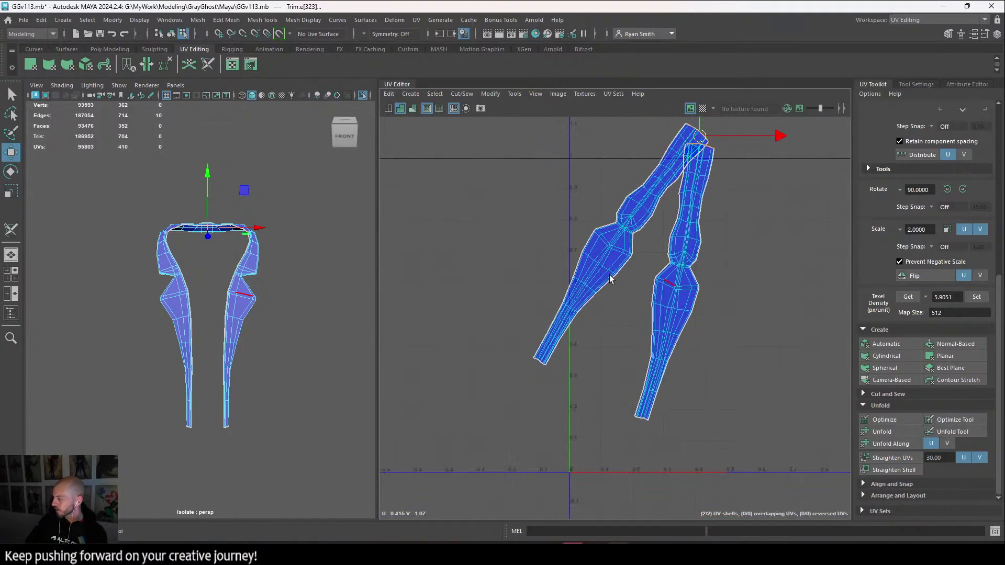
{"action": "mouse_move", "coordinate": [610, 276]}
{"action": "middle_mouse_down", "text": "alt"}
{"action": "mouse_move", "coordinate": [567, 345]}
{"action": "mouse_move", "coordinate": [514, 311]}
{"action": "middle_mouse_up", "text": "alt"}
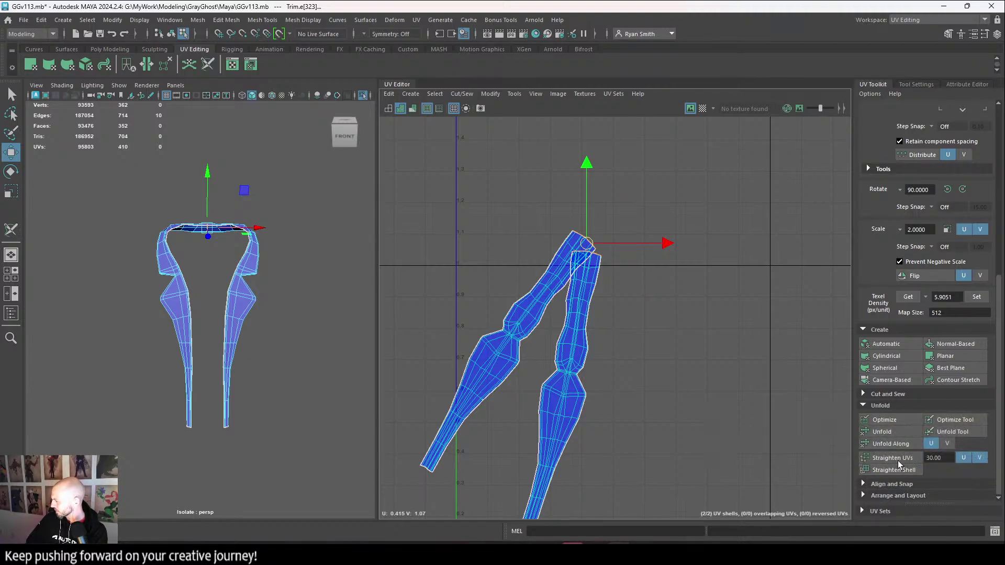
{"action": "left_click", "coordinate": [870, 394]}
{"action": "scroll", "coordinate": [883, 457], "scroll_direction": "down", "scroll_amount": 2}
{"action": "left_click", "coordinate": [892, 397]}
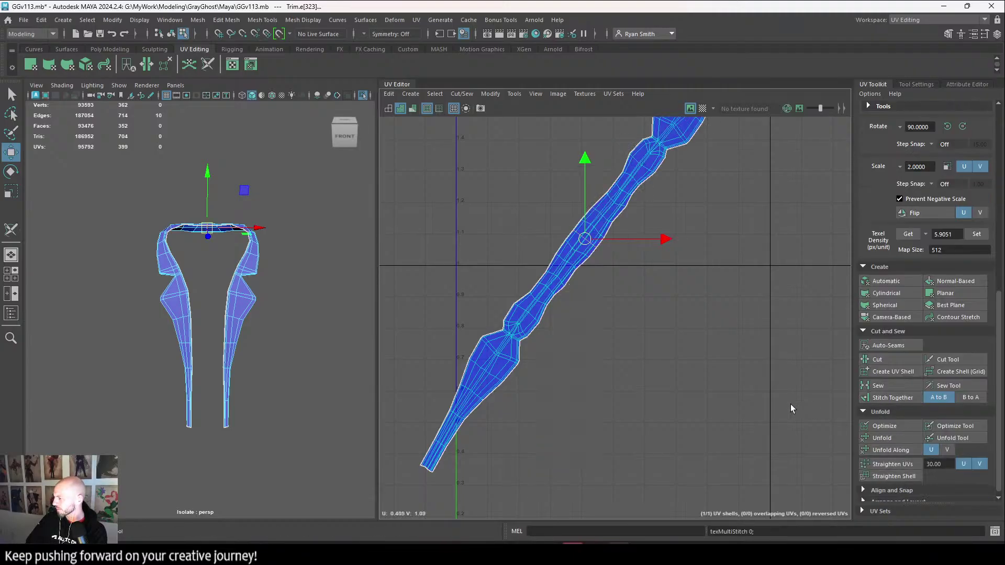
Select the whole stitched Trim UV shell and unfold it.
{"action": "scroll", "coordinate": [525, 378], "scroll_direction": "down", "scroll_amount": 3}
{"action": "right_click_drag", "start_coordinate": [641, 205], "coordinate": [593, 192]}
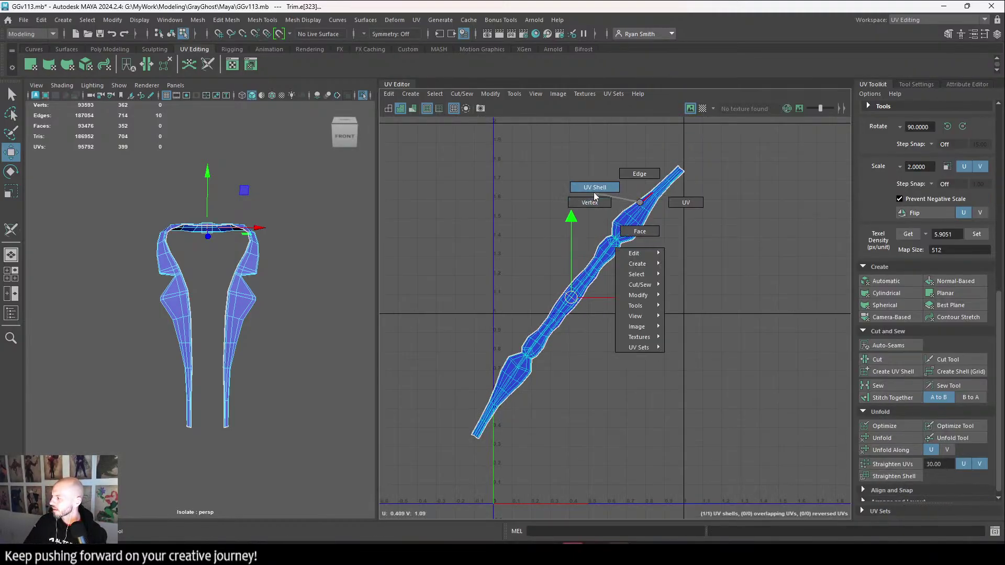
{"action": "left_click", "coordinate": [587, 273]}
{"action": "left_click", "coordinate": [896, 441]}
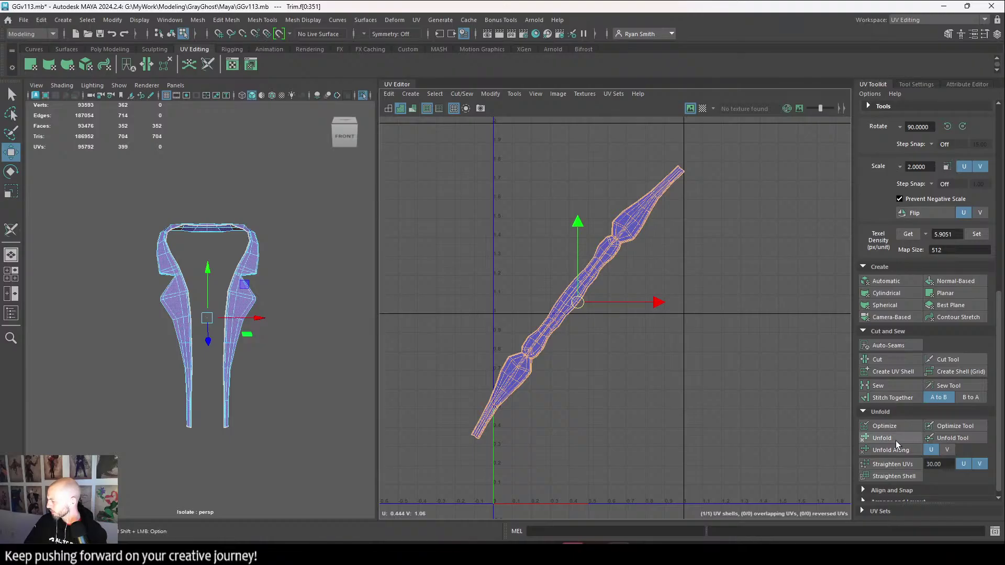
Rotate the Trim UV shell to horizontal, then scale and move it to fit inside the 0–1 UV tile.
{"action": "key", "text": "e"}
{"action": "left_click_drag", "start_coordinate": [585, 225], "coordinate": [652, 250]}
{"action": "key", "text": "w"}
{"action": "left_click_drag", "start_coordinate": [610, 291], "coordinate": [557, 415]}
{"action": "key", "text": "r"}
{"action": "key", "text": "w"}
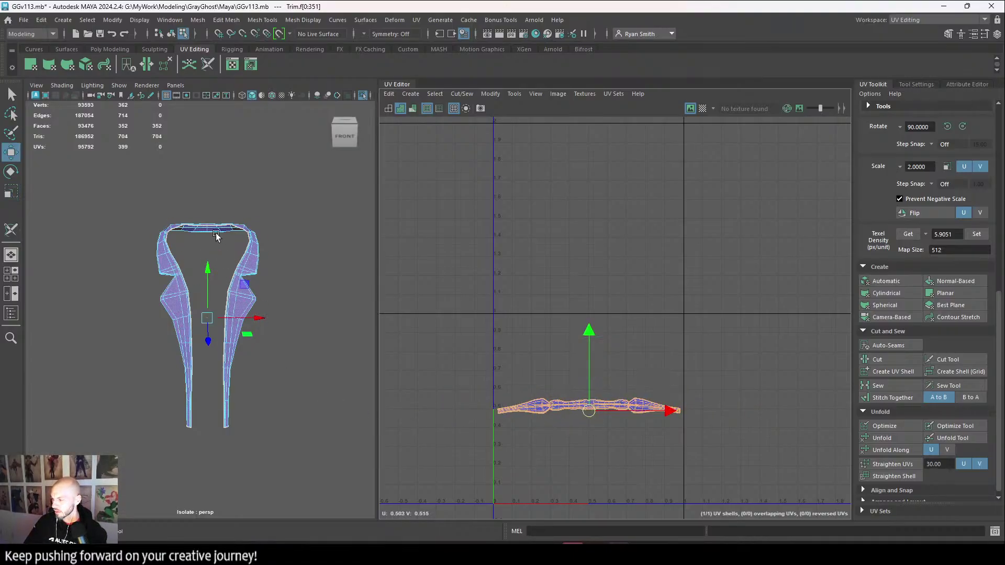
{"action": "left_click", "coordinate": [303, 208]}
{"action": "key", "text": "F8"}
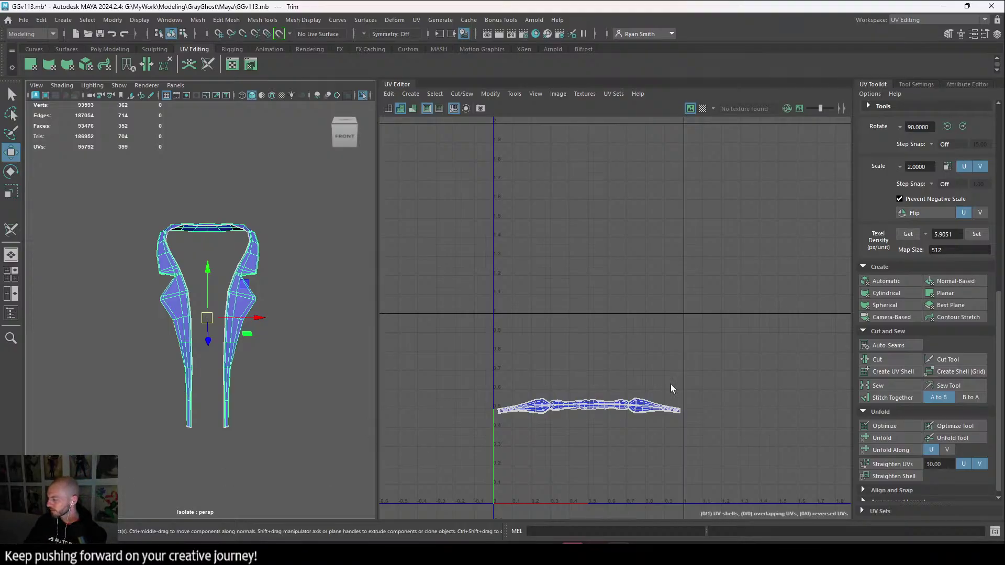
Smooth the Trim mesh with 1 division and return to object selection.
{"action": "middle_click_drag", "start_coordinate": [478, 374], "coordinate": [469, 325], "text": "alt"}
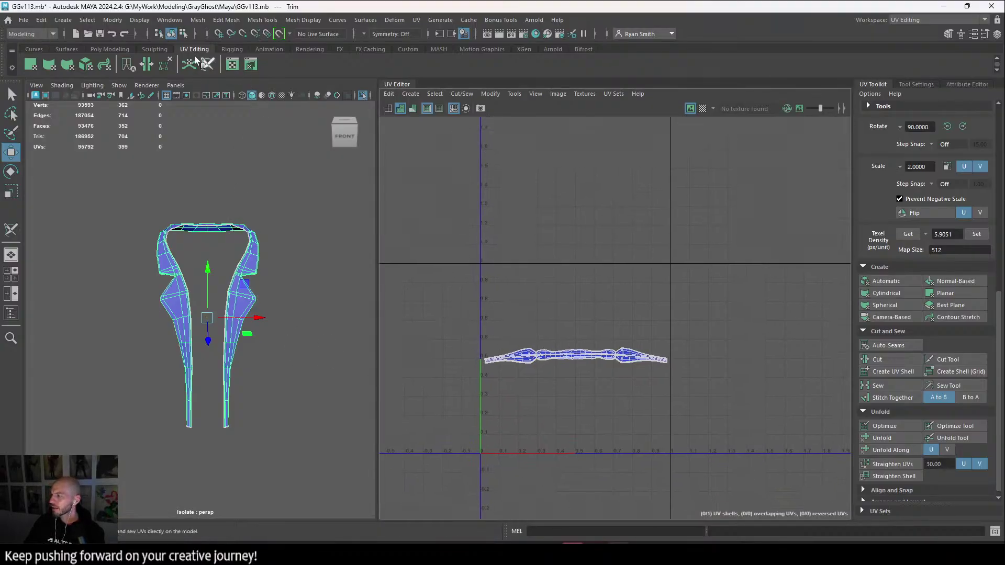
{"action": "left_click", "coordinate": [118, 50]}
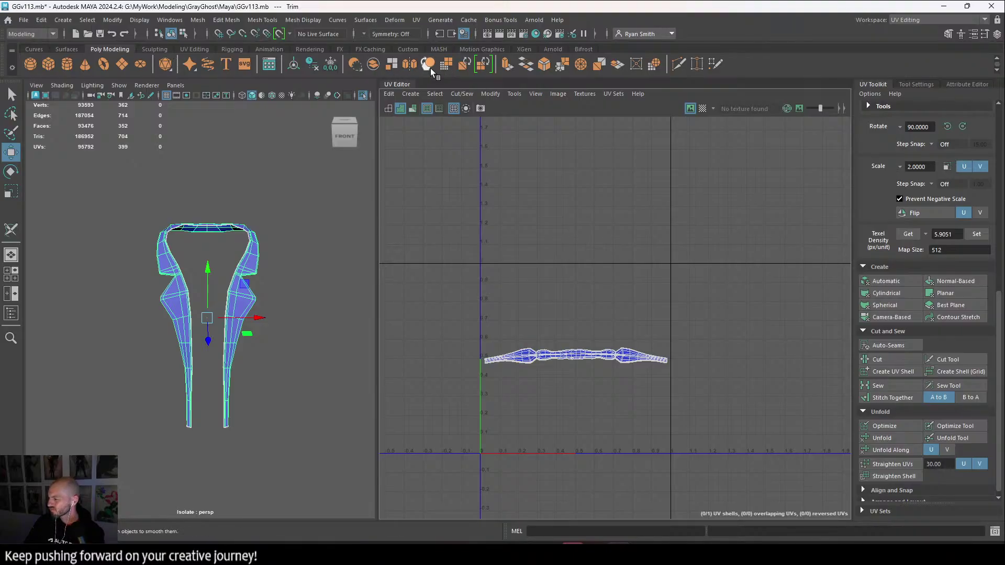
{"action": "left_click", "coordinate": [430, 68]}
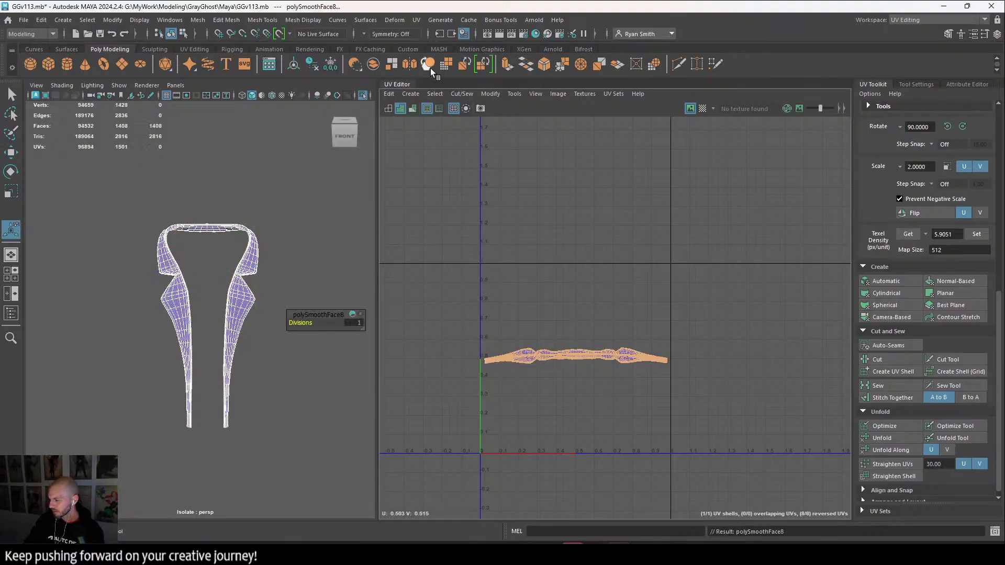
{"action": "key", "text": "w"}
{"action": "right_click_drag", "start_coordinate": [232, 260], "coordinate": [276, 262]}
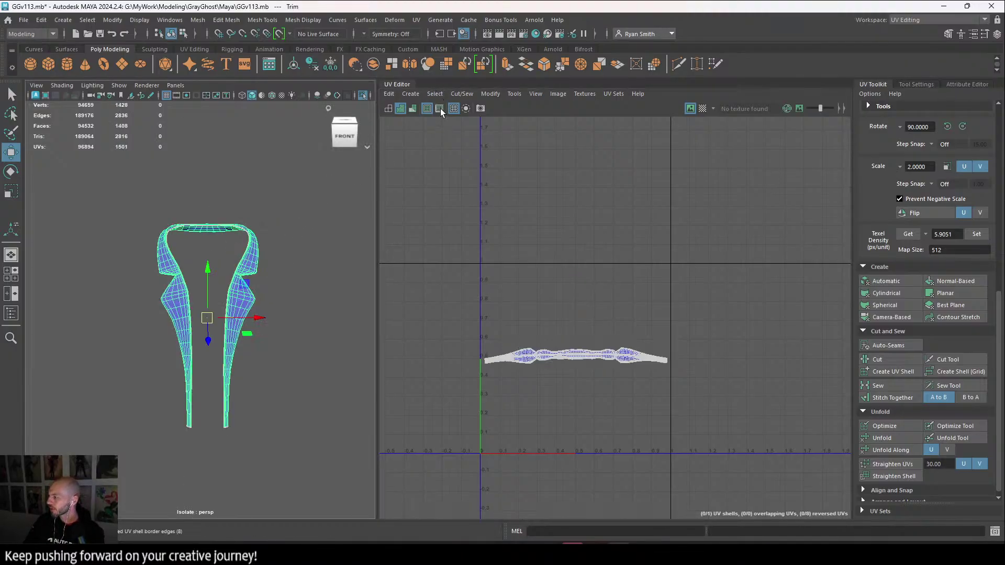
Switch the workspace from UV Editing to General.
{"action": "key", "text": "space"}
{"action": "key", "text": "space"}
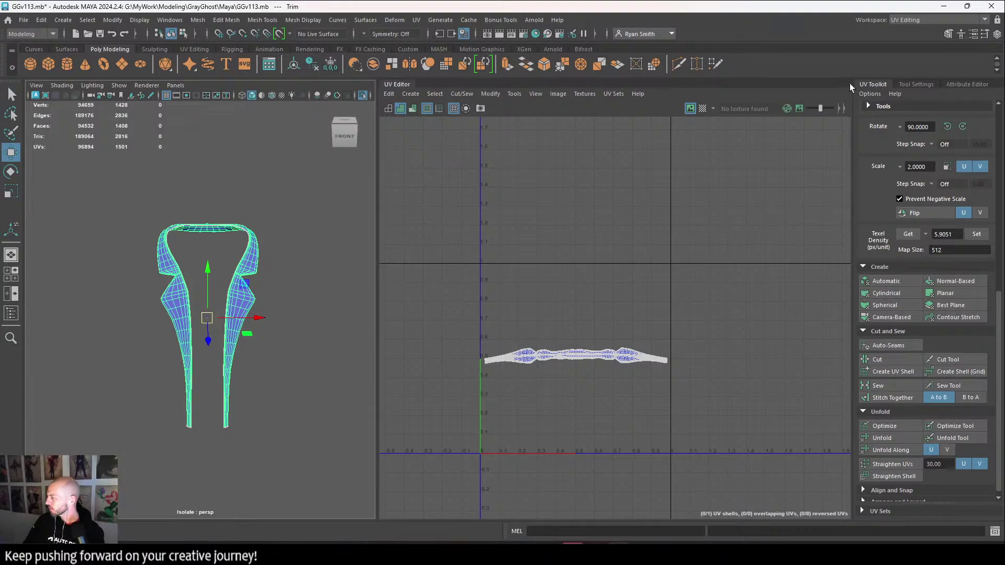
{"action": "left_click", "coordinate": [937, 21]}
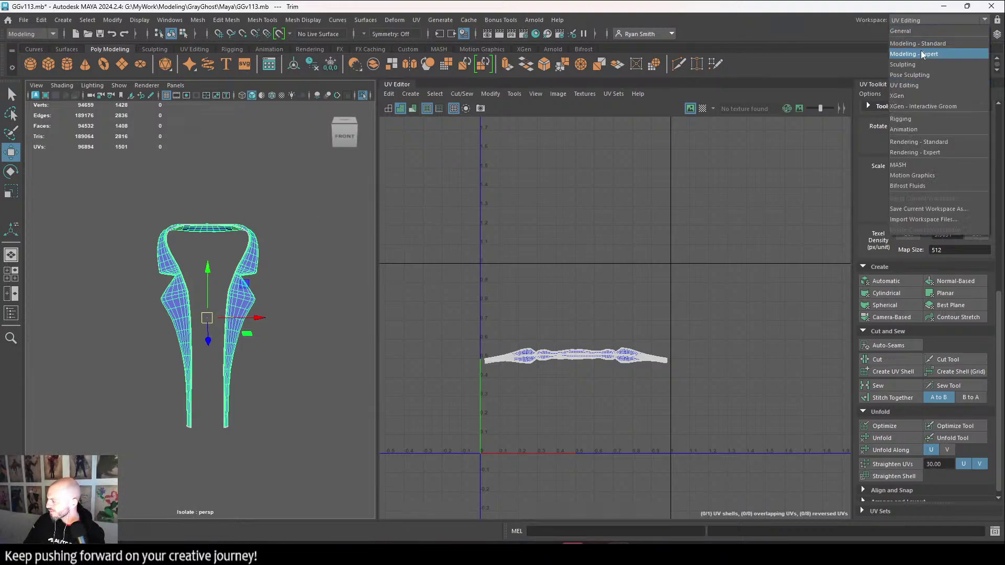
{"action": "left_click", "coordinate": [924, 31]}
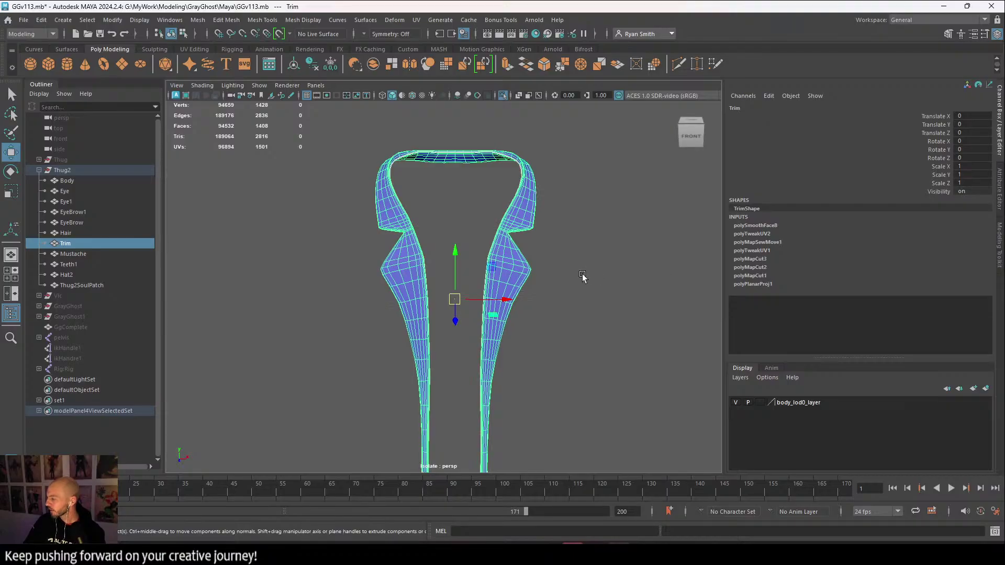
Freeze the Trim mesh's transformations and delete its construction history.
{"action": "left_click_drag", "start_coordinate": [583, 275], "coordinate": [571, 276], "text": "alt"}
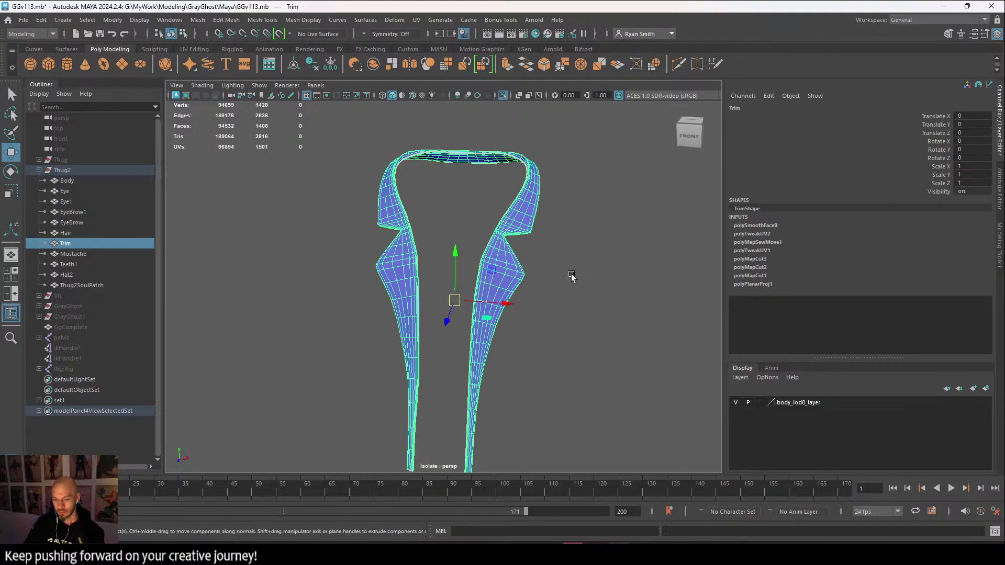
{"action": "scroll", "coordinate": [558, 283], "scroll_direction": "down", "scroll_amount": 2}
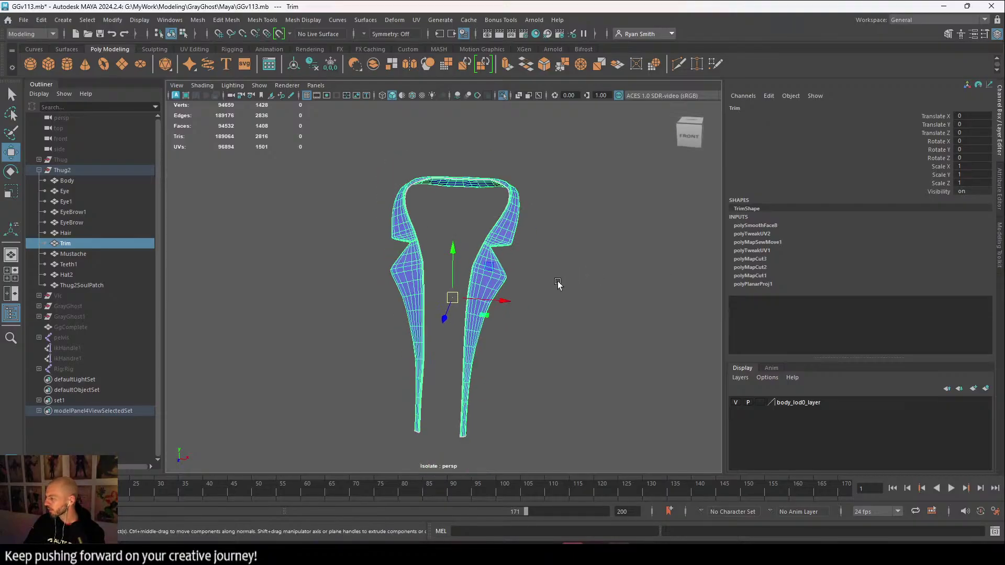
{"action": "left_click", "coordinate": [333, 64]}
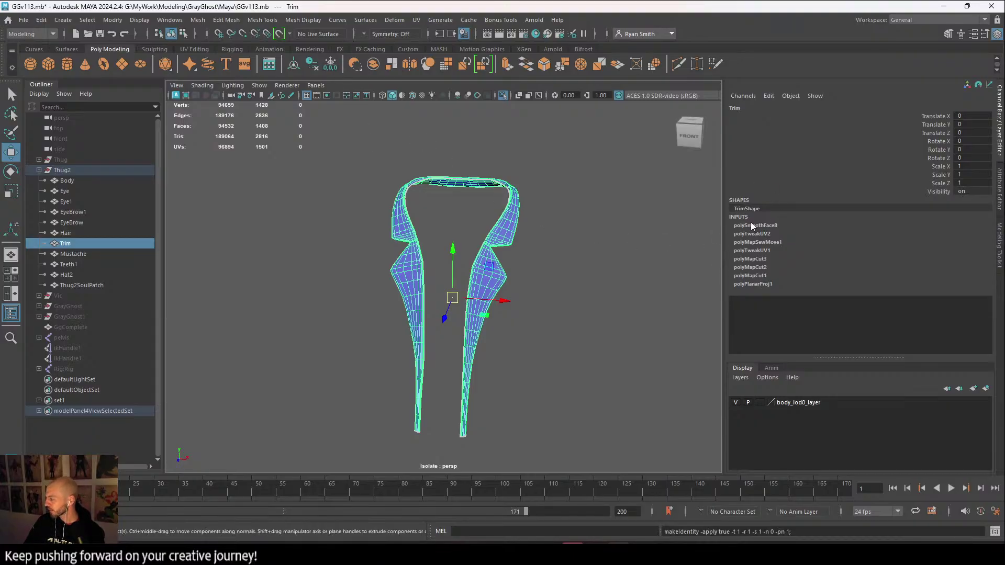
{"action": "left_click", "coordinate": [312, 64]}
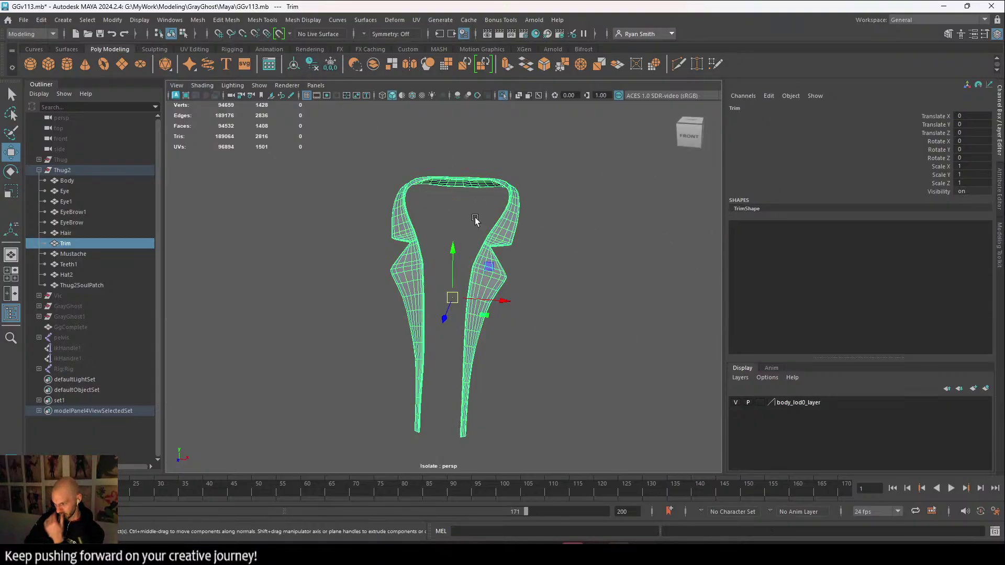
Turn off isolation to show the full character and check how the trim sits on the Body mesh.
{"action": "left_click", "coordinate": [503, 96]}
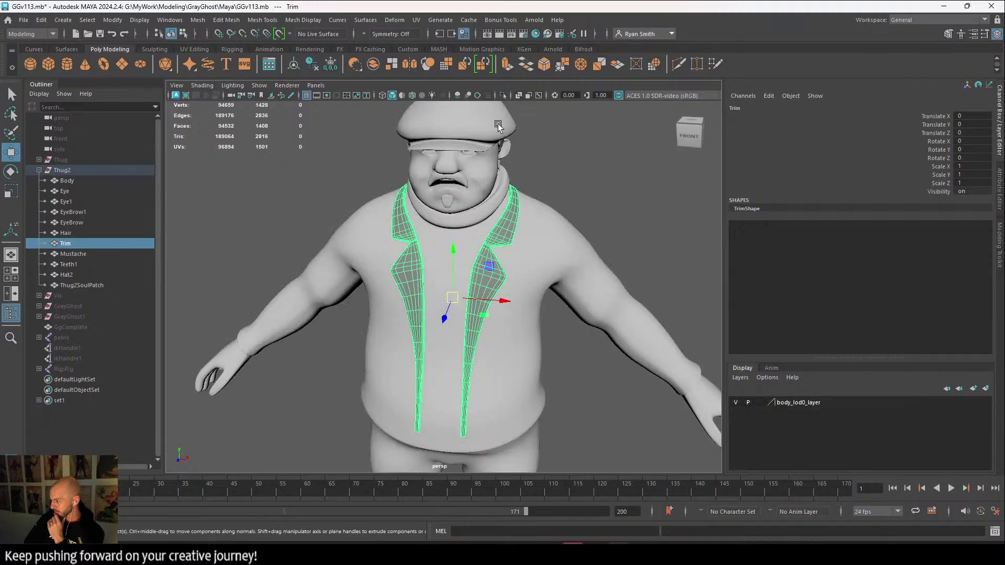
{"action": "left_click_drag", "start_coordinate": [544, 303], "coordinate": [460, 340], "text": "alt"}
{"action": "left_click", "coordinate": [577, 199]}
{"action": "left_click", "coordinate": [465, 319]}
{"action": "left_click_drag", "start_coordinate": [498, 253], "coordinate": [547, 219], "text": "alt"}
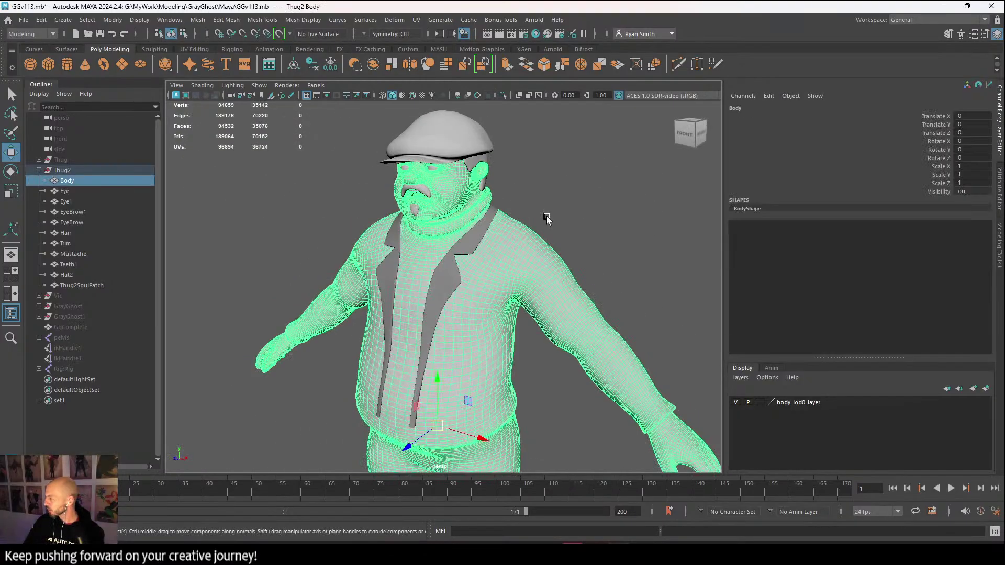
{"action": "scroll", "coordinate": [570, 231], "scroll_direction": "up", "scroll_amount": 5}
Select the Trim mesh and assign it a new Arnold aiStandardSurface material.
{"action": "left_click", "coordinate": [457, 261]}
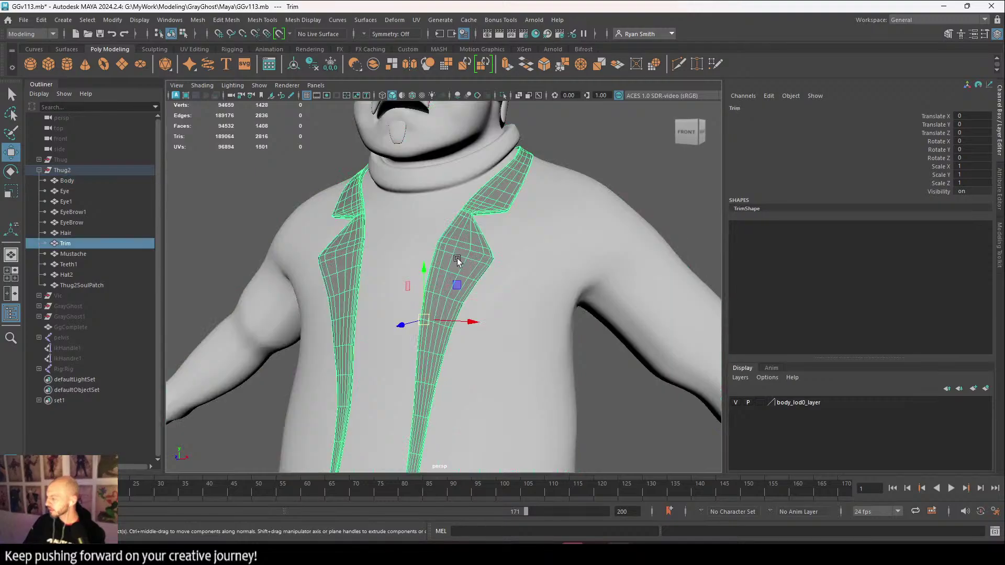
{"action": "scroll", "coordinate": [545, 287], "scroll_direction": "down", "scroll_amount": 5}
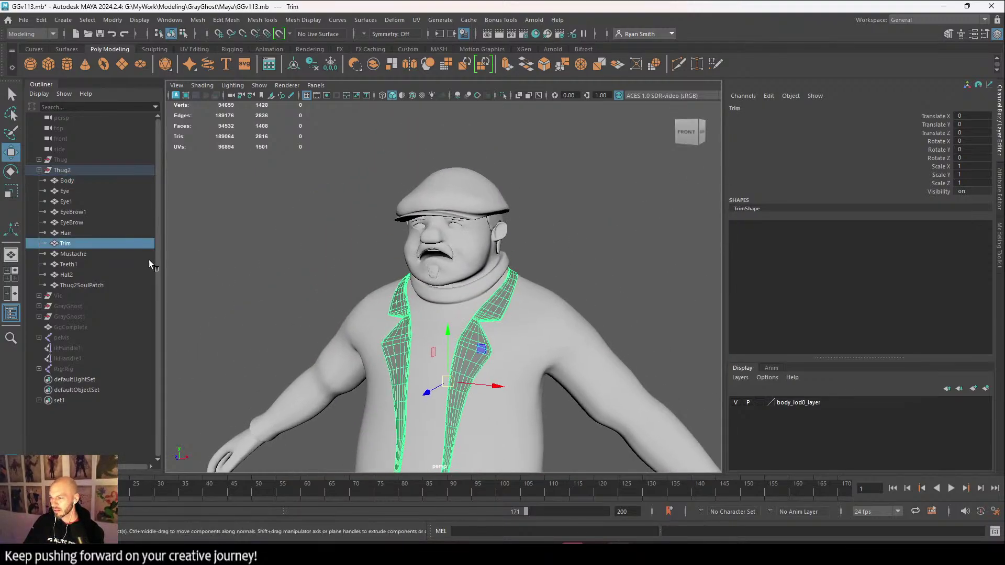
{"action": "middle_click_drag", "start_coordinate": [453, 309], "coordinate": [459, 214], "text": "alt"}
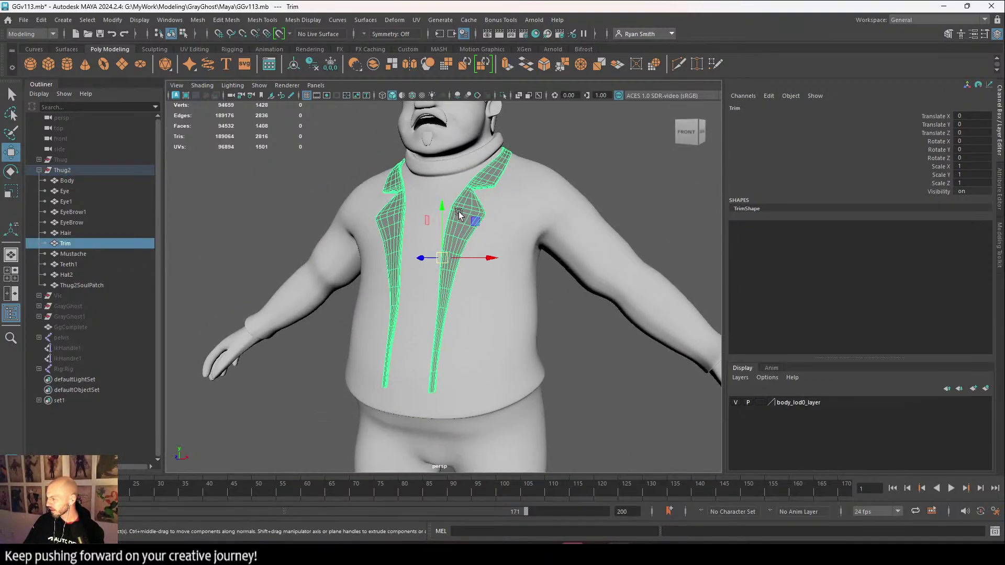
{"action": "right_click_drag", "start_coordinate": [458, 215], "coordinate": [453, 476]}
{"action": "left_click", "coordinate": [386, 275]}
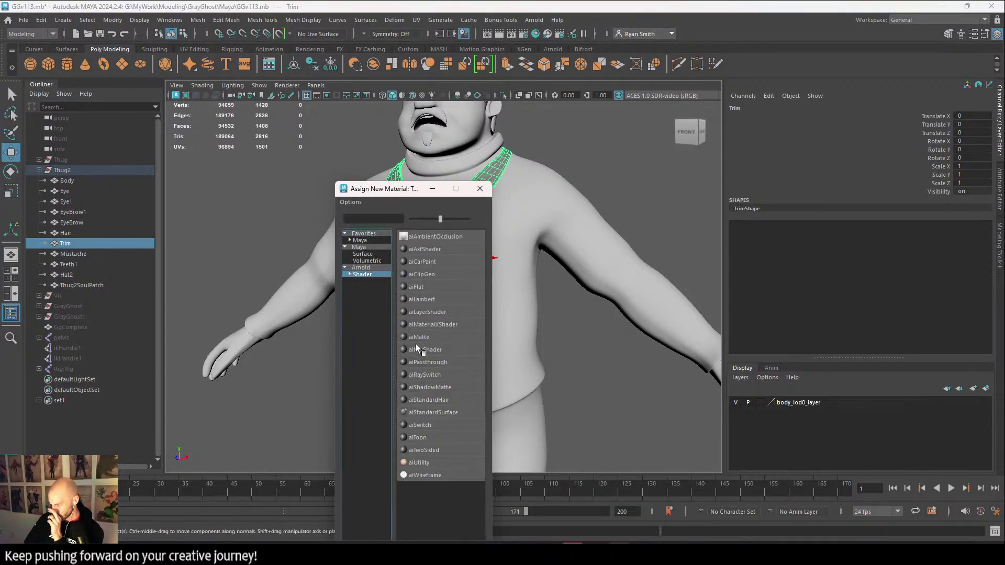
{"action": "left_click", "coordinate": [451, 413]}
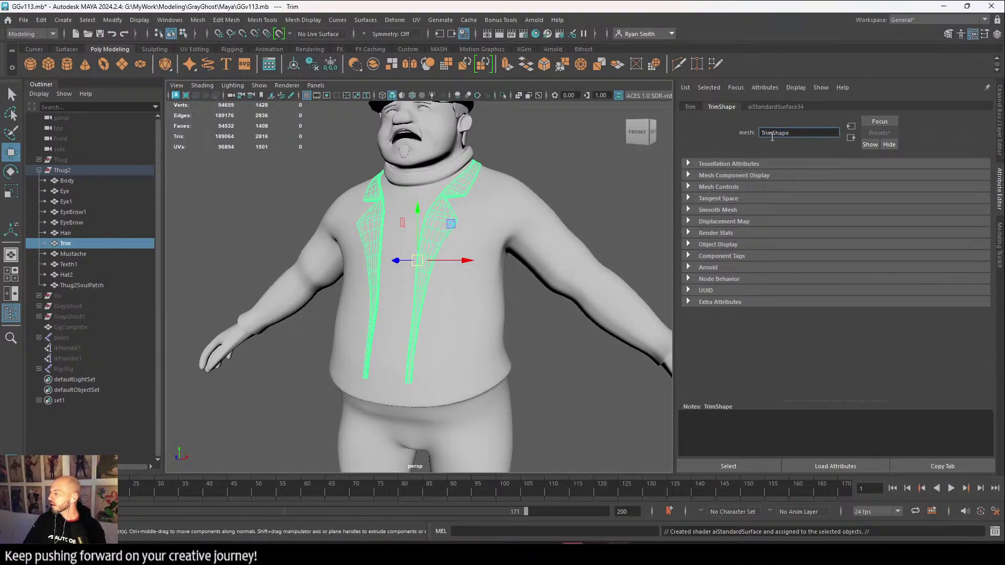
Rename the Trim object's mesh shape node to Thug2_Trim.
{"action": "left_click_drag", "start_coordinate": [791, 133], "coordinate": [748, 132]}
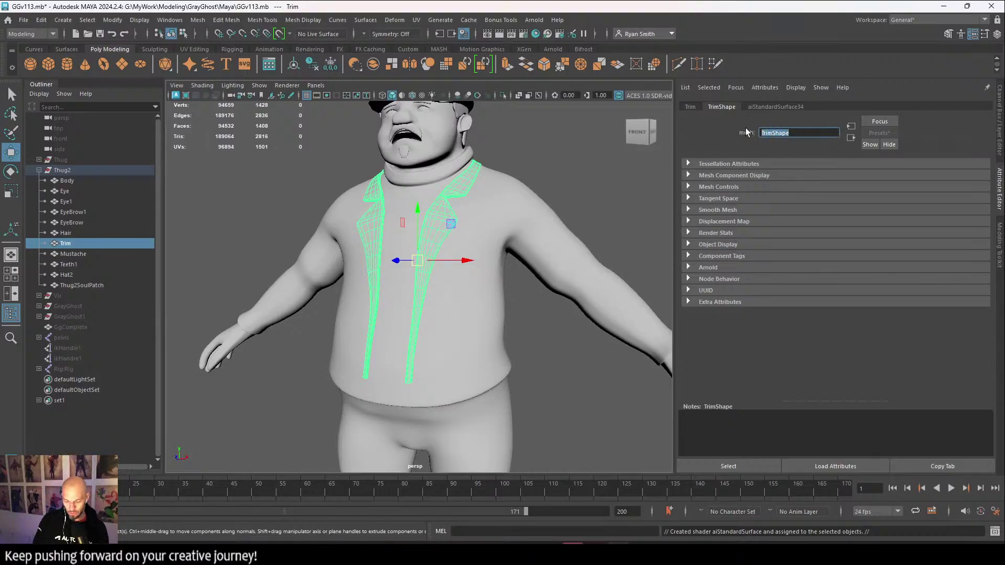
{"action": "type", "text": "V"}
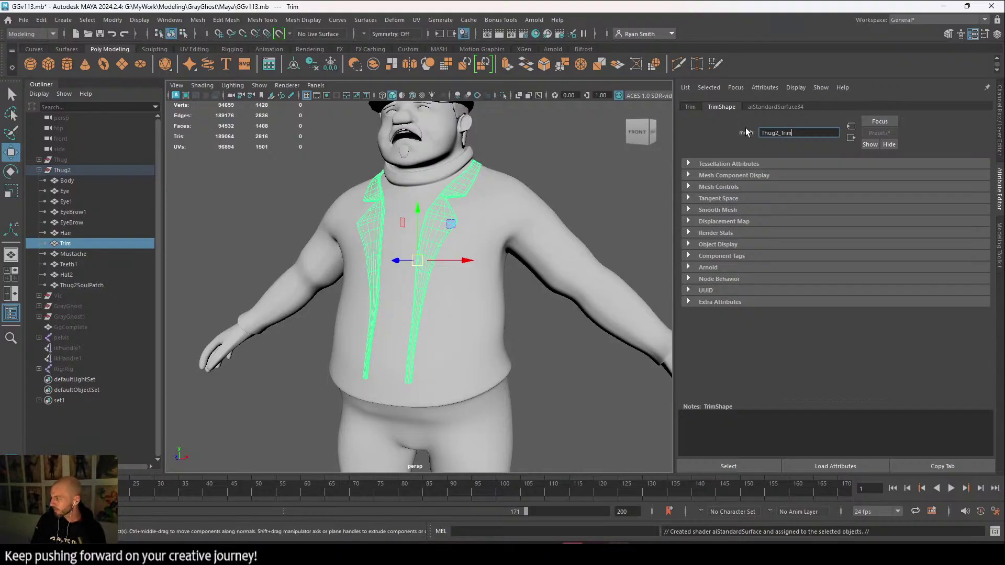
{"action": "key", "text": "Return"}
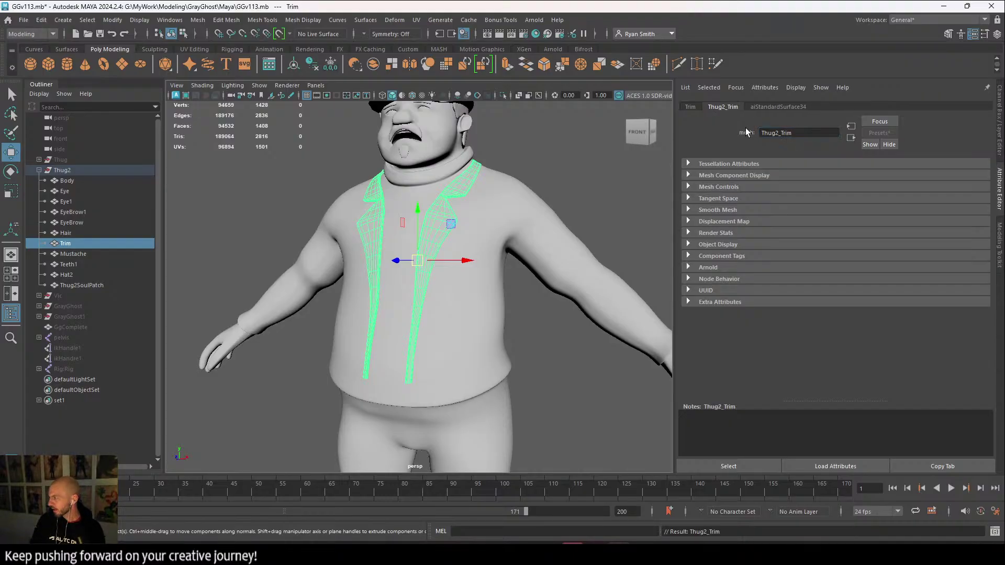
Lower the base weight of the Body's aiStandardSurface21 material to 0.667.
{"action": "left_click", "coordinate": [492, 215]}
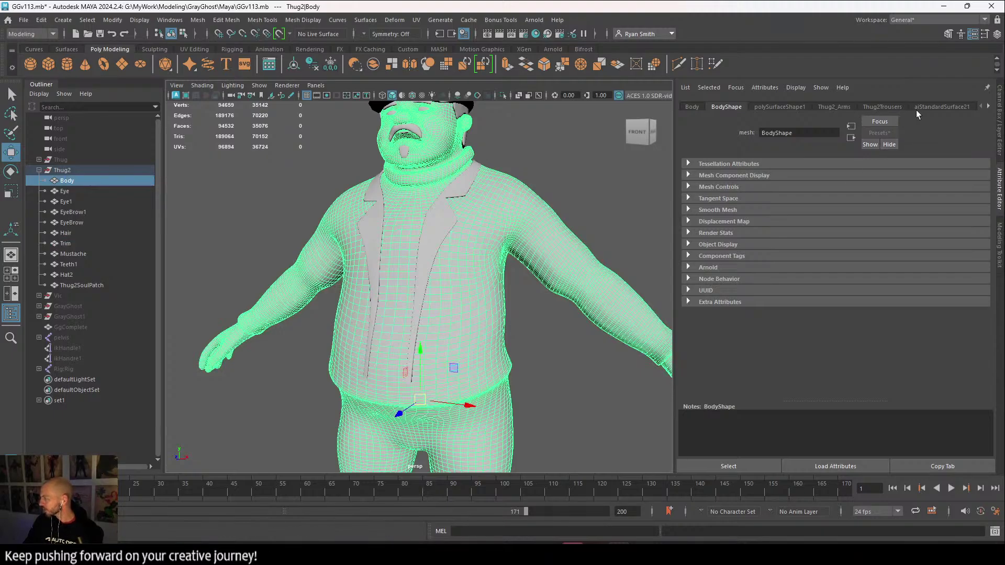
{"action": "left_click", "coordinate": [930, 108]}
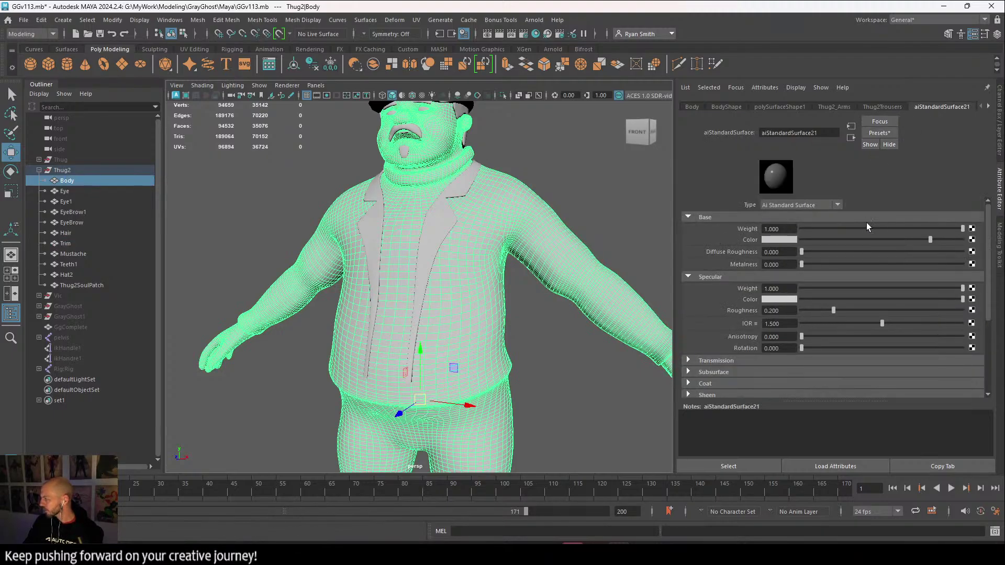
{"action": "left_click_drag", "start_coordinate": [861, 229], "coordinate": [908, 220]}
{"action": "left_click_drag", "start_coordinate": [554, 147], "coordinate": [539, 169], "text": "alt"}
{"action": "middle_click_drag", "start_coordinate": [539, 168], "coordinate": [504, 240], "text": "alt"}
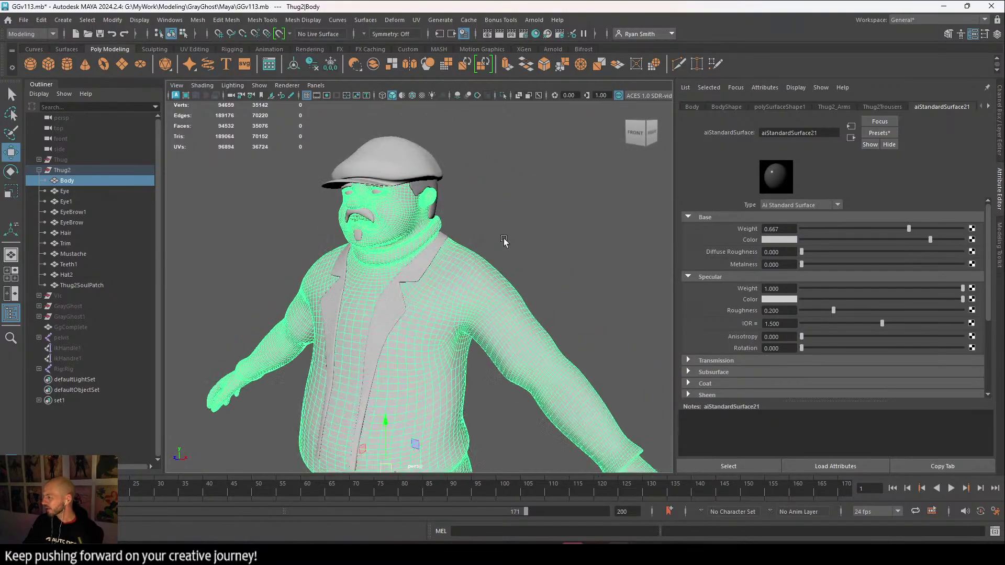
Select the Hair mesh and lower the base weight of its aiStandardSurface21 material to 0.258.
{"action": "left_click", "coordinate": [502, 238]}
{"action": "left_click", "coordinate": [428, 207]}
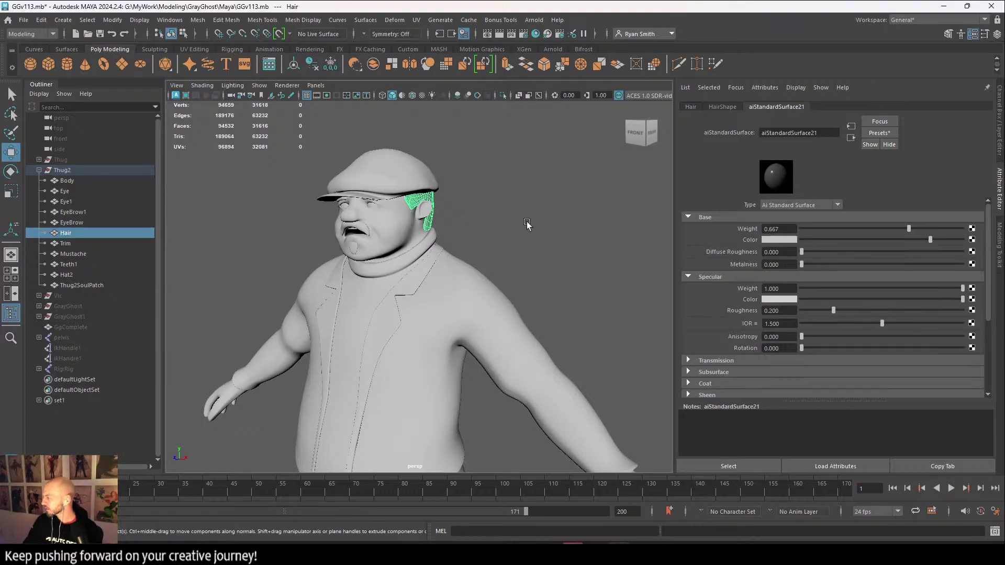
{"action": "scroll", "coordinate": [502, 255], "scroll_direction": "down", "scroll_amount": 5}
{"action": "left_click_drag", "start_coordinate": [502, 255], "coordinate": [526, 244], "text": "alt"}
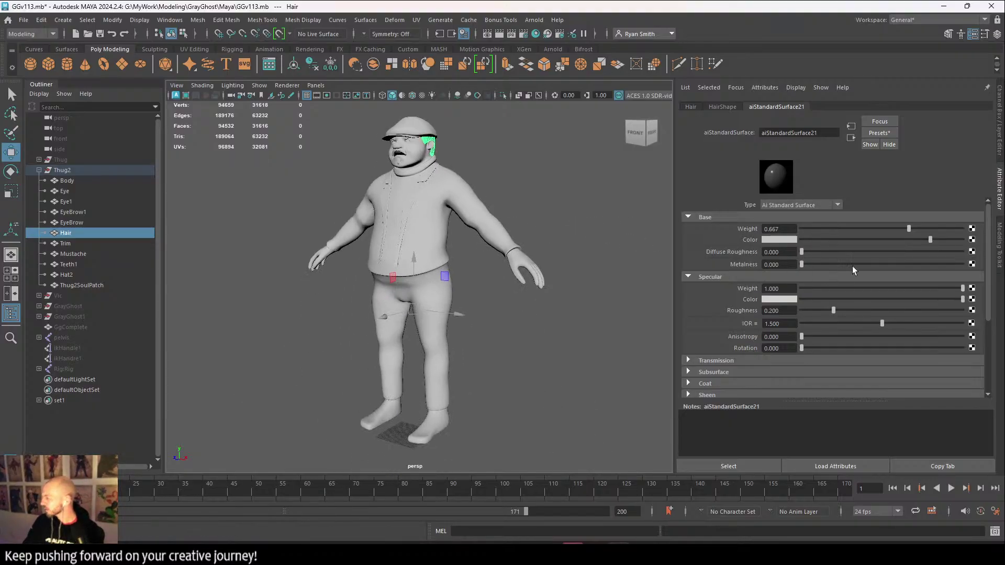
{"action": "left_click_drag", "start_coordinate": [908, 229], "coordinate": [842, 228]}
{"action": "scroll", "coordinate": [584, 297], "scroll_direction": "up", "scroll_amount": 5}
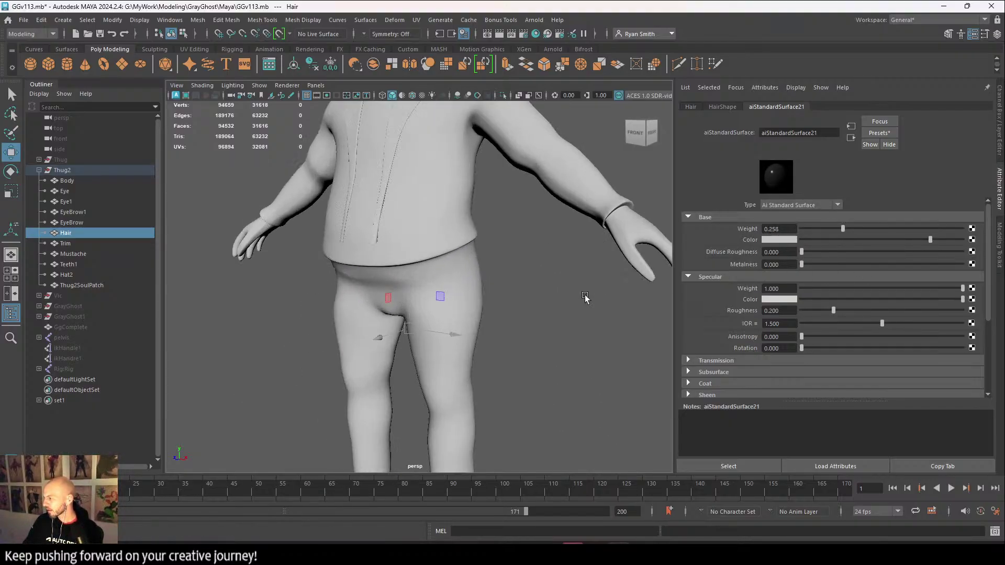
{"action": "left_click_drag", "start_coordinate": [584, 297], "coordinate": [557, 292], "text": "alt"}
Reselect the Hair mesh and raise the base weight of its aiStandardSurface21 material to 0.732.
{"action": "left_click", "coordinate": [476, 188]}
{"action": "scroll", "coordinate": [510, 233], "scroll_direction": "up", "scroll_amount": 5}
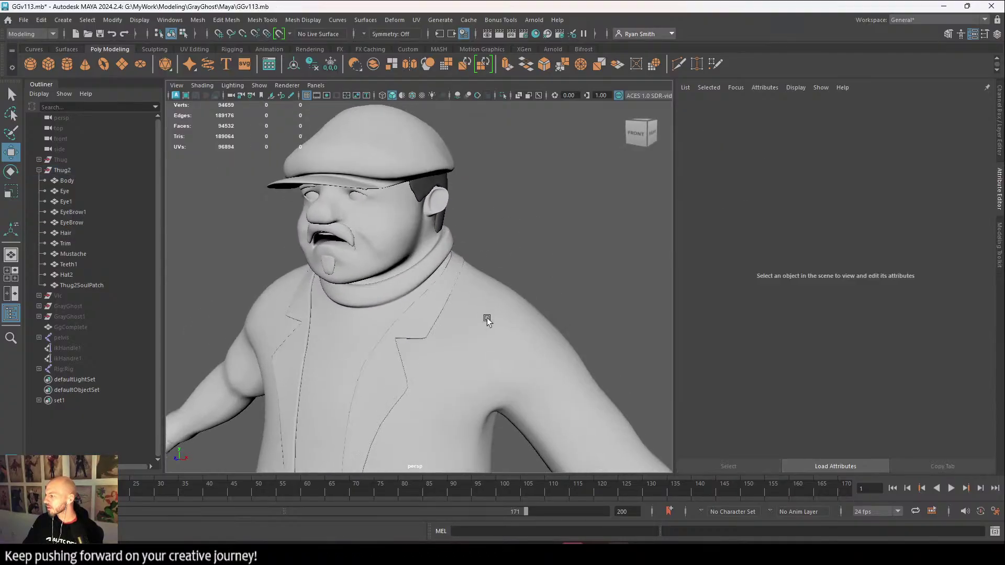
{"action": "left_click", "coordinate": [442, 199]}
{"action": "left_click", "coordinate": [427, 187]}
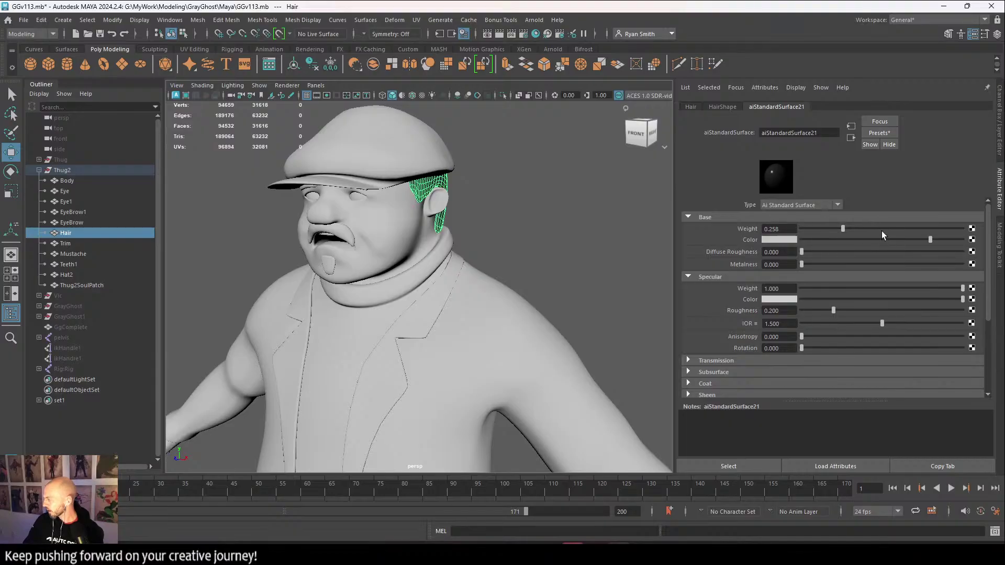
{"action": "left_click_drag", "start_coordinate": [883, 229], "coordinate": [919, 229]}
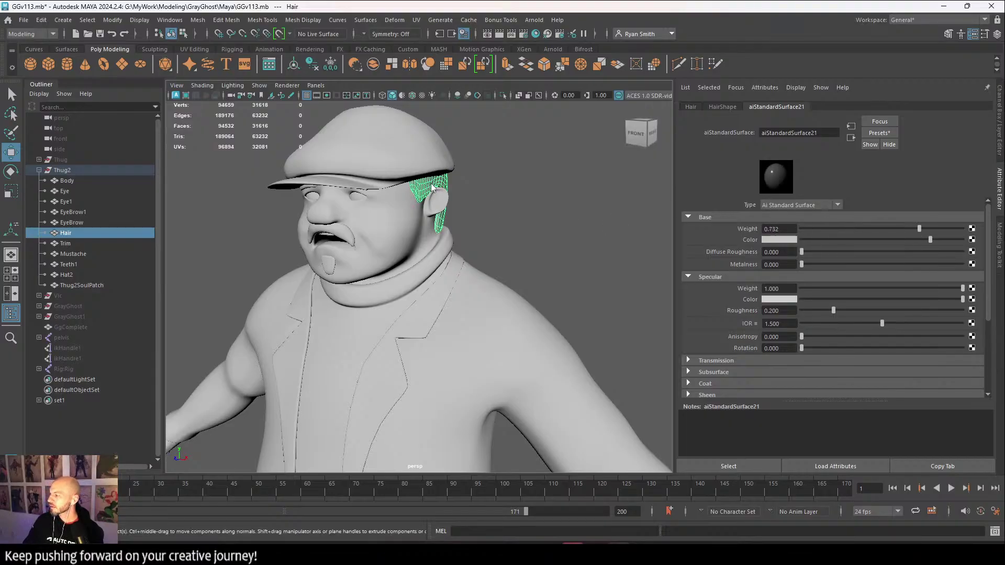
Assign a new aiStandardSurface material to the selected Hair mesh.
{"action": "right_click_drag", "start_coordinate": [432, 187], "coordinate": [441, 451]}
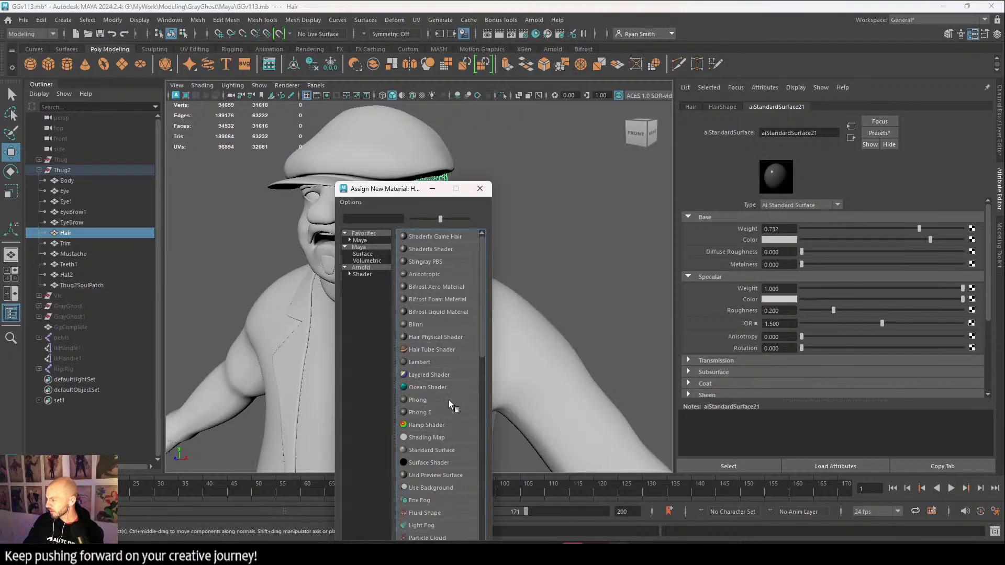
{"action": "left_click", "coordinate": [361, 275]}
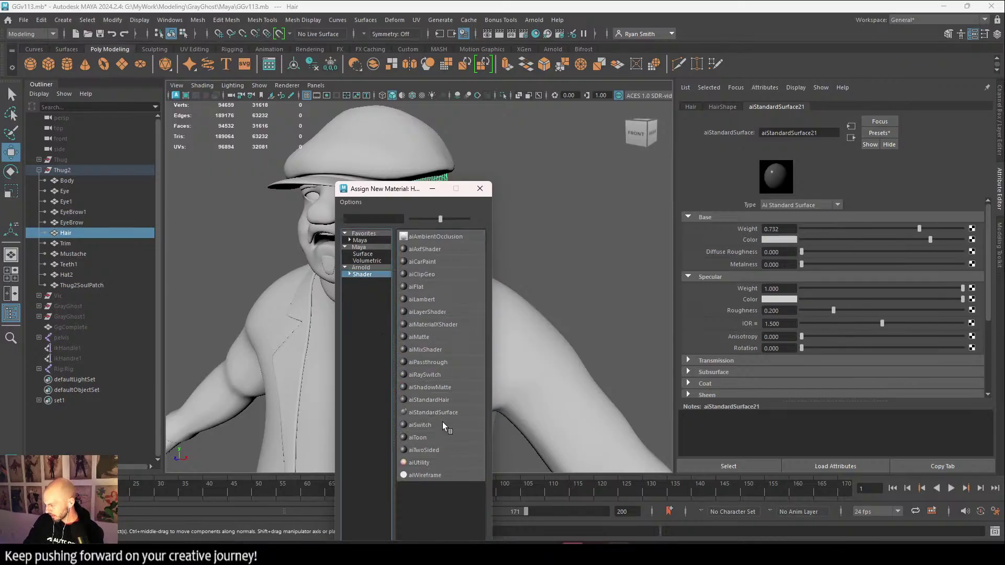
{"action": "left_click", "coordinate": [450, 413]}
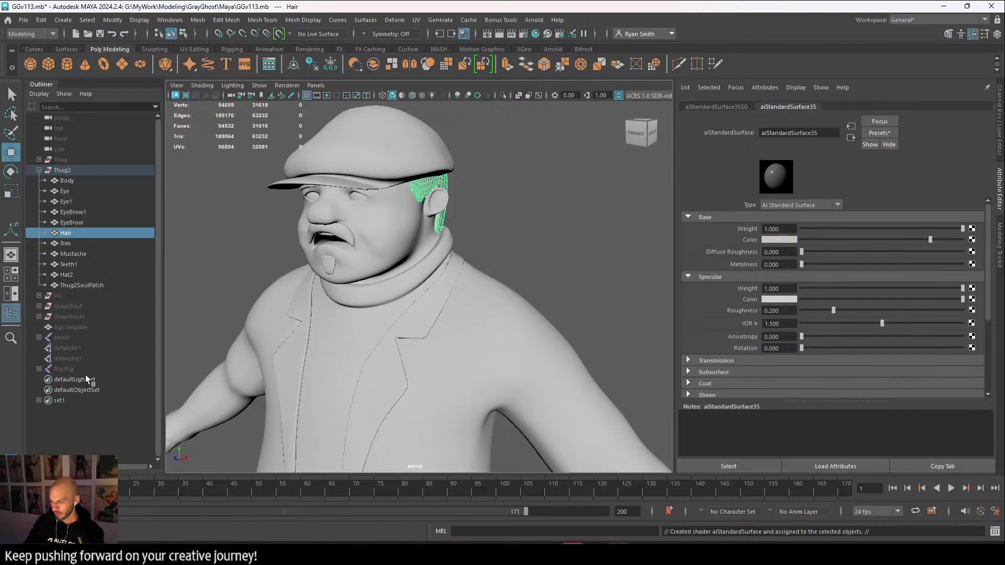
{"action": "scroll", "coordinate": [420, 299], "scroll_direction": "down", "scroll_amount": 3}
{"action": "mouse_move", "coordinate": [436, 304]}
{"action": "left_mouse_down", "text": "alt"}
{"action": "mouse_move", "coordinate": [451, 282]}
{"action": "mouse_move", "coordinate": [355, 285]}
{"action": "mouse_move", "coordinate": [443, 305]}
{"action": "left_mouse_up", "text": "alt"}
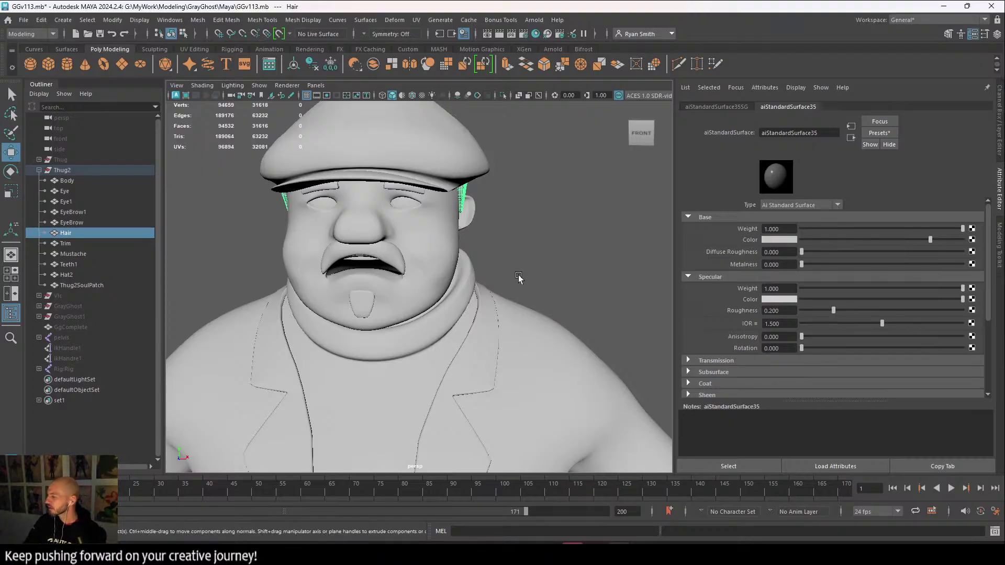
Select both eyebrow meshes and check which material they use, viewing the head from several sides.
{"action": "left_click_drag", "start_coordinate": [473, 285], "coordinate": [424, 270], "text": "alt"}
{"action": "scroll", "coordinate": [401, 287], "scroll_direction": "up", "scroll_amount": 4}
{"action": "scroll", "coordinate": [401, 287], "scroll_direction": "down", "scroll_amount": 4}
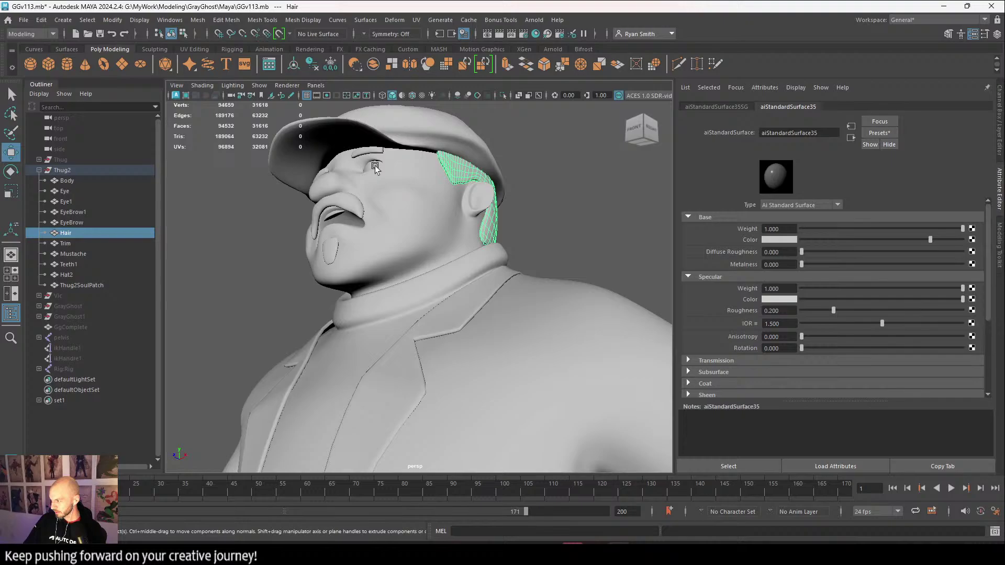
{"action": "left_click_drag", "start_coordinate": [375, 166], "coordinate": [473, 251], "text": "alt"}
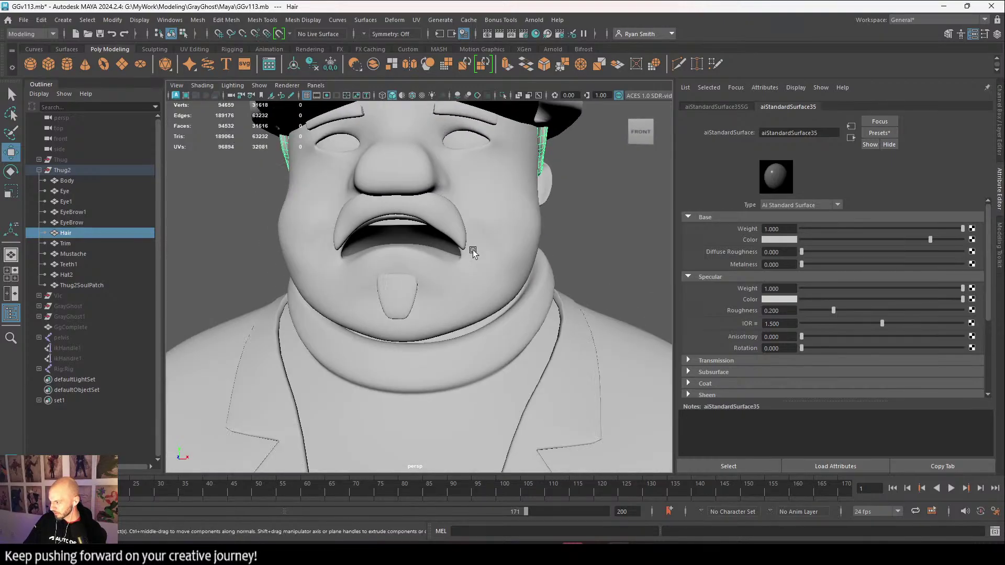
{"action": "middle_click_drag", "start_coordinate": [473, 251], "coordinate": [464, 323], "text": "alt"}
{"action": "right_click_drag", "start_coordinate": [464, 323], "coordinate": [486, 352], "text": "alt"}
{"action": "left_click", "coordinate": [348, 206]}
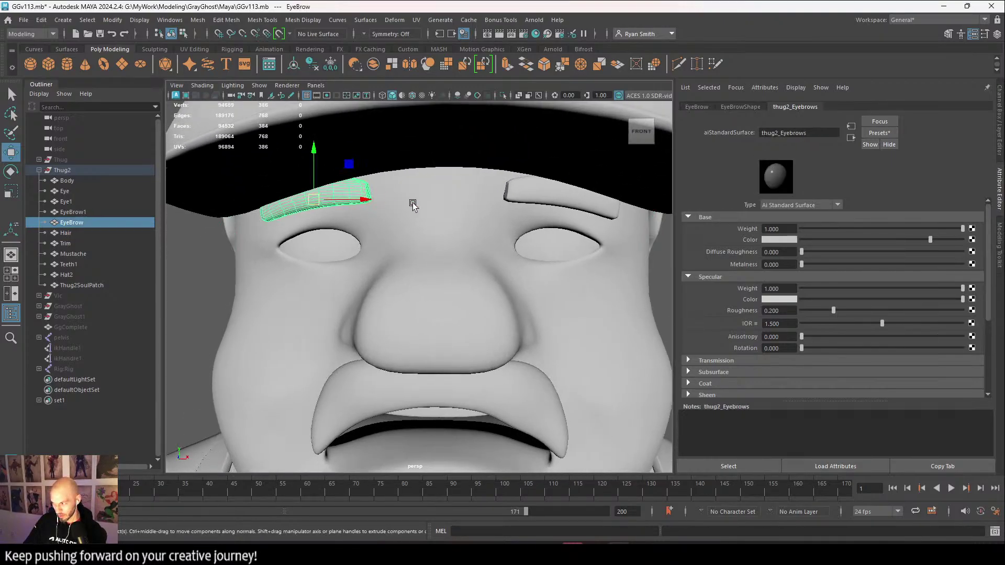
{"action": "left_click", "coordinate": [554, 203], "text": "shift"}
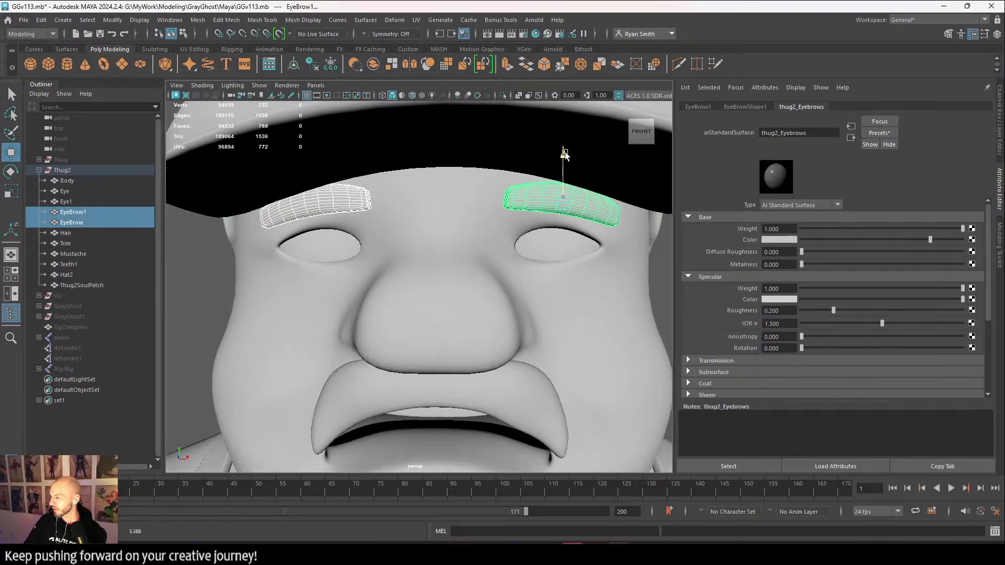
{"action": "right_click_drag", "start_coordinate": [560, 157], "coordinate": [449, 258], "text": "alt"}
{"action": "left_click_drag", "start_coordinate": [448, 258], "coordinate": [383, 244], "text": "alt"}
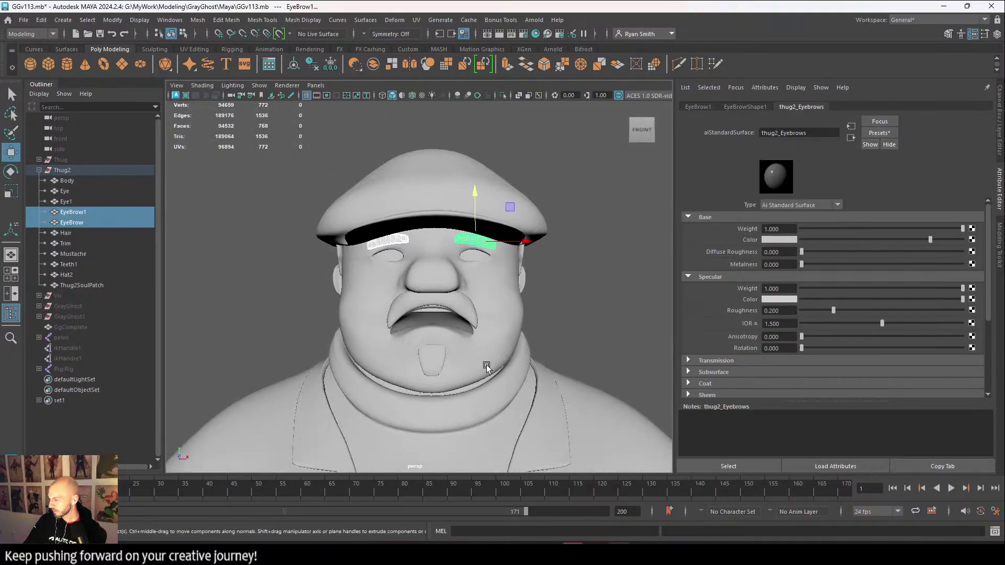
{"action": "left_click_drag", "start_coordinate": [483, 370], "coordinate": [425, 391], "text": "alt"}
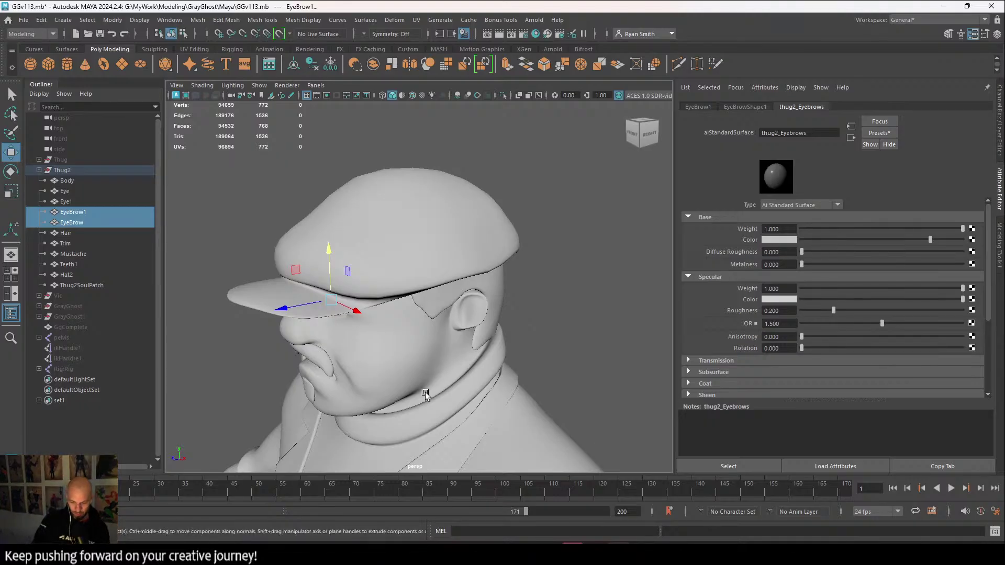
{"action": "left_click_drag", "start_coordinate": [506, 204], "coordinate": [522, 309], "text": "alt"}
{"action": "right_click_drag", "start_coordinate": [522, 309], "coordinate": [589, 278], "text": "alt"}
{"action": "left_click_drag", "start_coordinate": [588, 278], "coordinate": [575, 216], "text": "alt"}
{"action": "middle_click_drag", "start_coordinate": [593, 234], "coordinate": [563, 297], "text": "alt"}
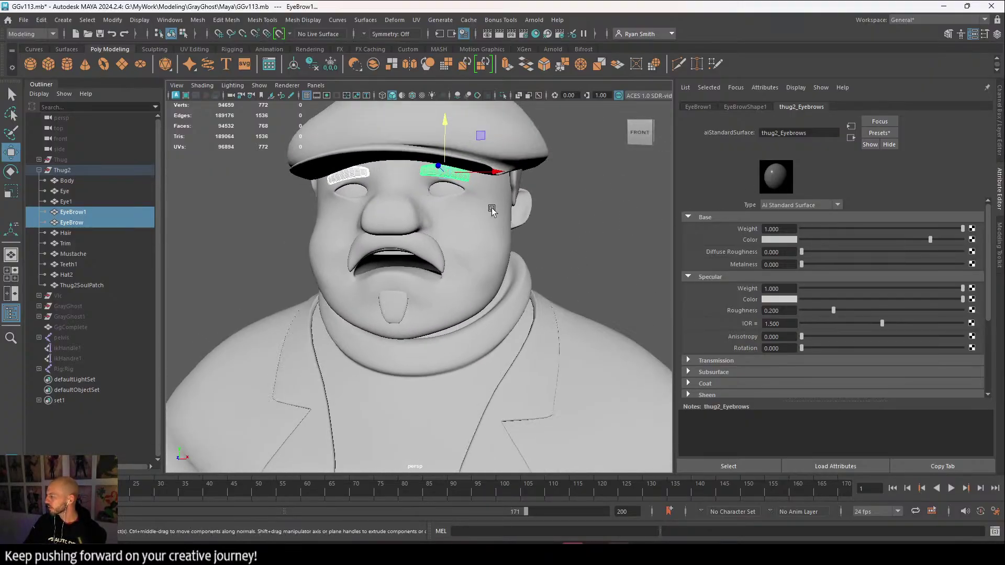
Check the materials assigned to the body, both eyes and the soul patch by selecting each mesh.
{"action": "left_click", "coordinate": [585, 210]}
{"action": "left_click", "coordinate": [455, 191]}
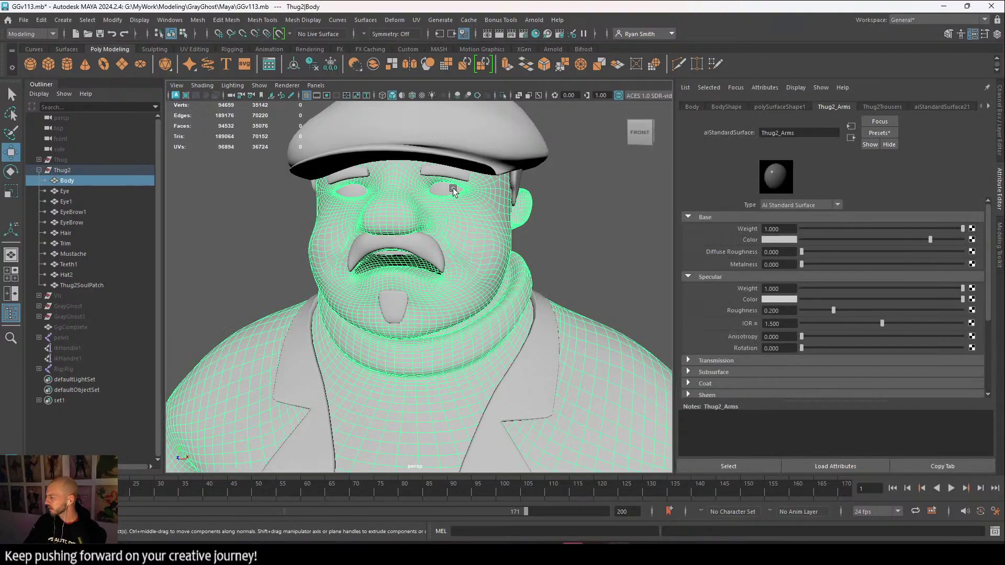
{"action": "left_click", "coordinate": [351, 189]}
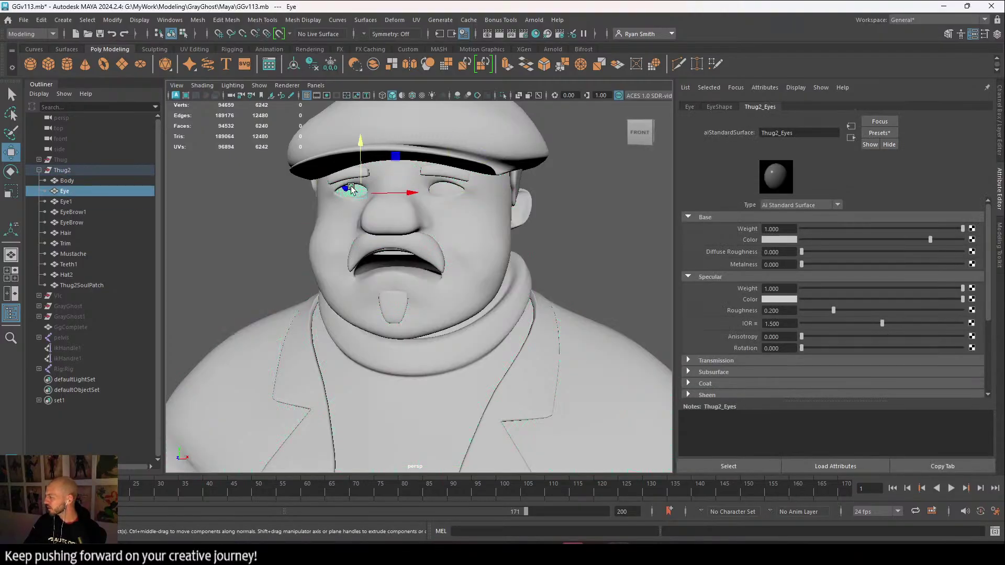
{"action": "left_click", "coordinate": [442, 189]}
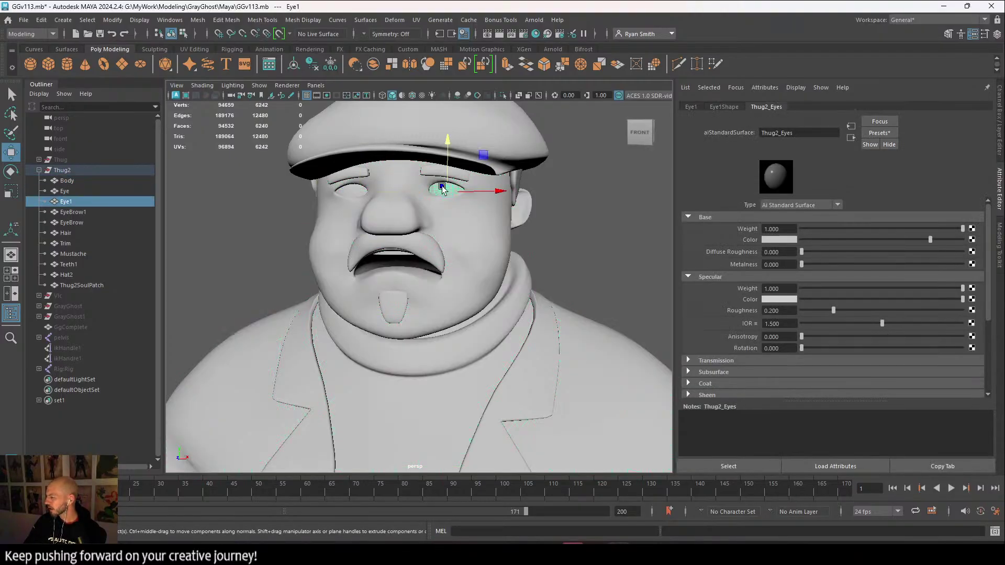
{"action": "left_click", "coordinate": [359, 197]}
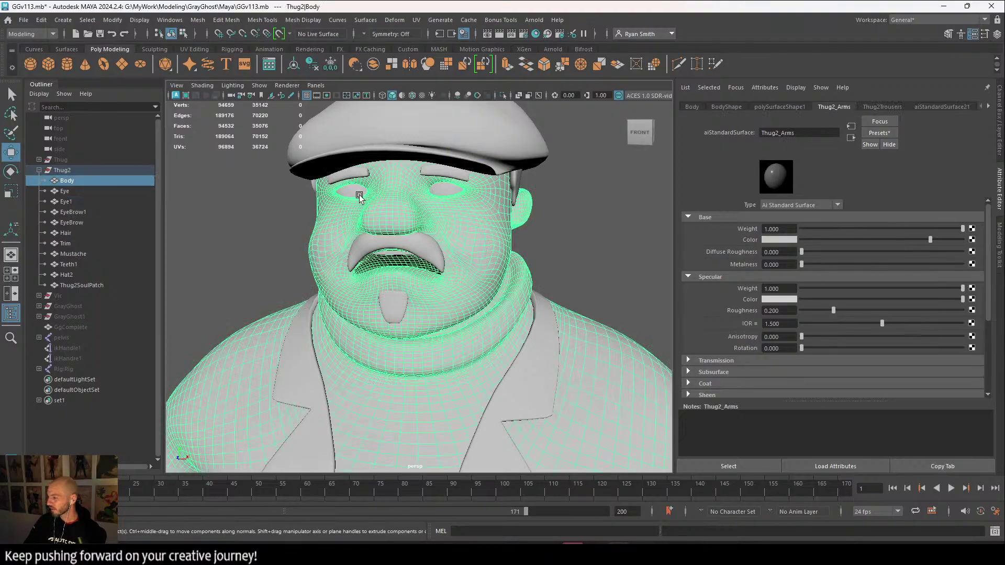
{"action": "left_click", "coordinate": [427, 243]}
{"action": "left_click", "coordinate": [411, 308]}
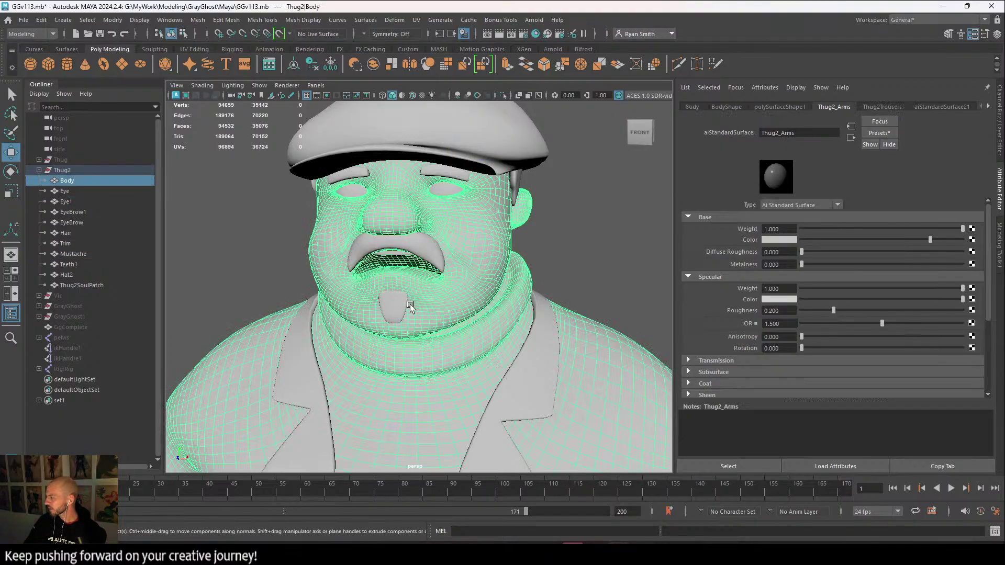
{"action": "left_click", "coordinate": [386, 307]}
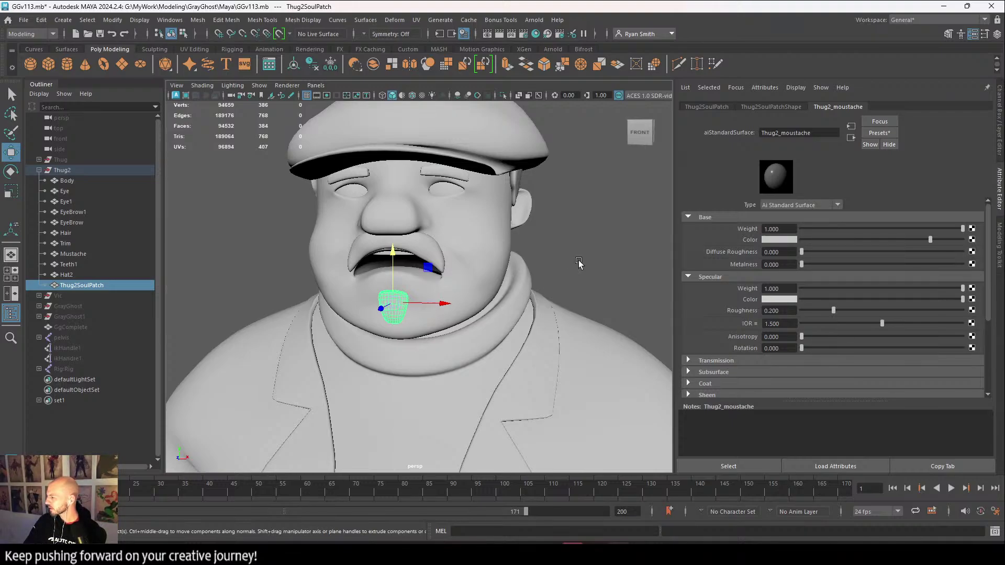
{"action": "middle_click_drag", "start_coordinate": [511, 308], "coordinate": [464, 344], "text": "alt"}
{"action": "left_click_drag", "start_coordinate": [464, 343], "coordinate": [452, 280], "text": "alt"}
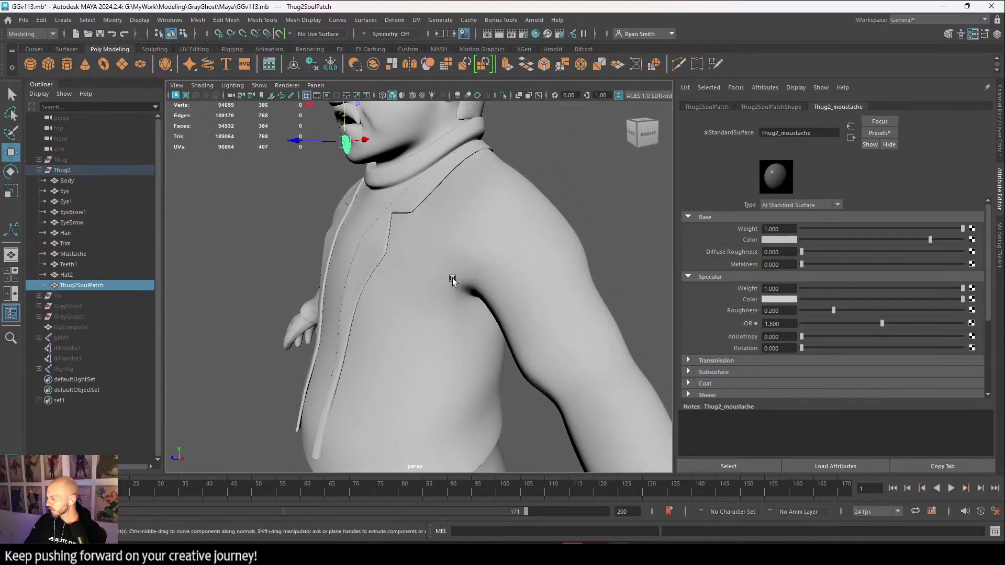
{"action": "left_click", "coordinate": [452, 280]}
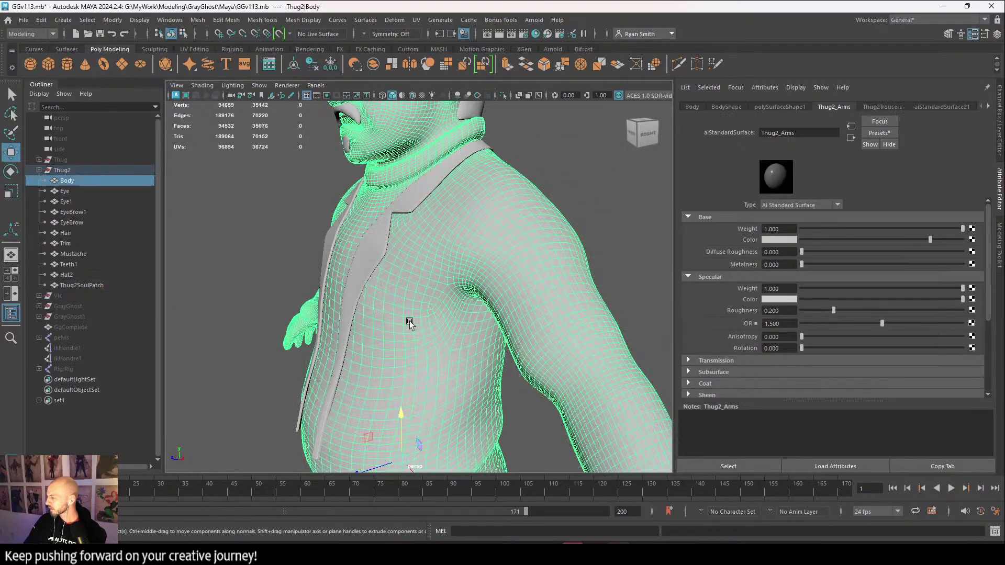
Select the Hair mesh and rename its new aiStandardSurface material to Thug2_Hair.
{"action": "left_click_drag", "start_coordinate": [411, 321], "coordinate": [456, 345], "text": "alt"}
{"action": "left_click_drag", "start_coordinate": [475, 176], "coordinate": [425, 182], "text": "alt"}
{"action": "right_click_drag", "start_coordinate": [425, 182], "coordinate": [468, 188], "text": "alt"}
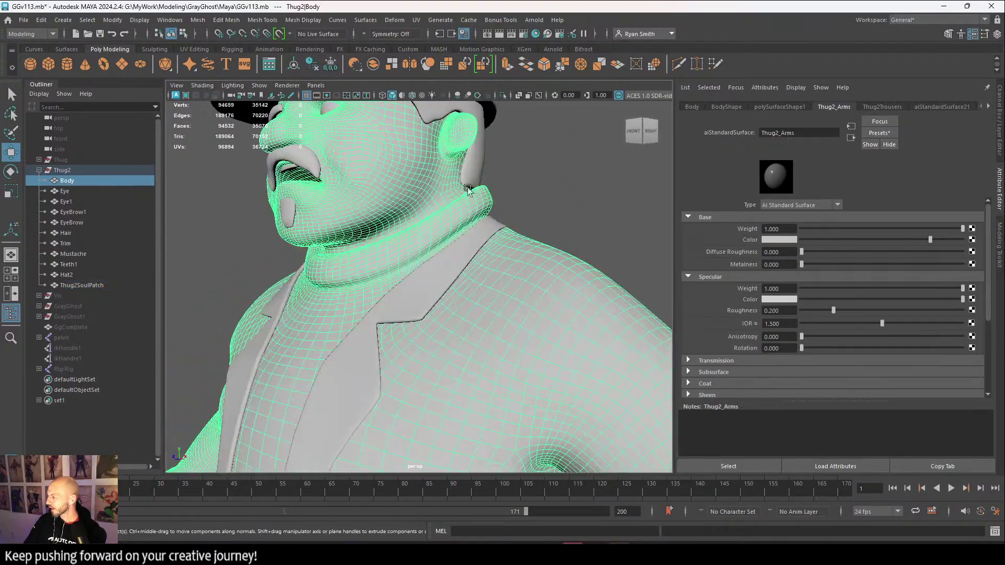
{"action": "left_click", "coordinate": [479, 154]}
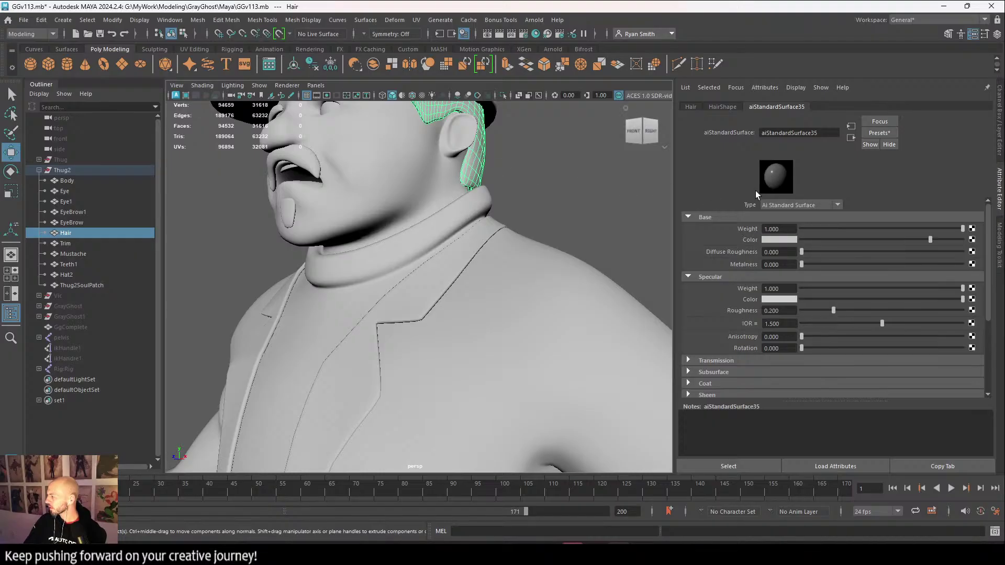
{"action": "double_click", "coordinate": [798, 132]}
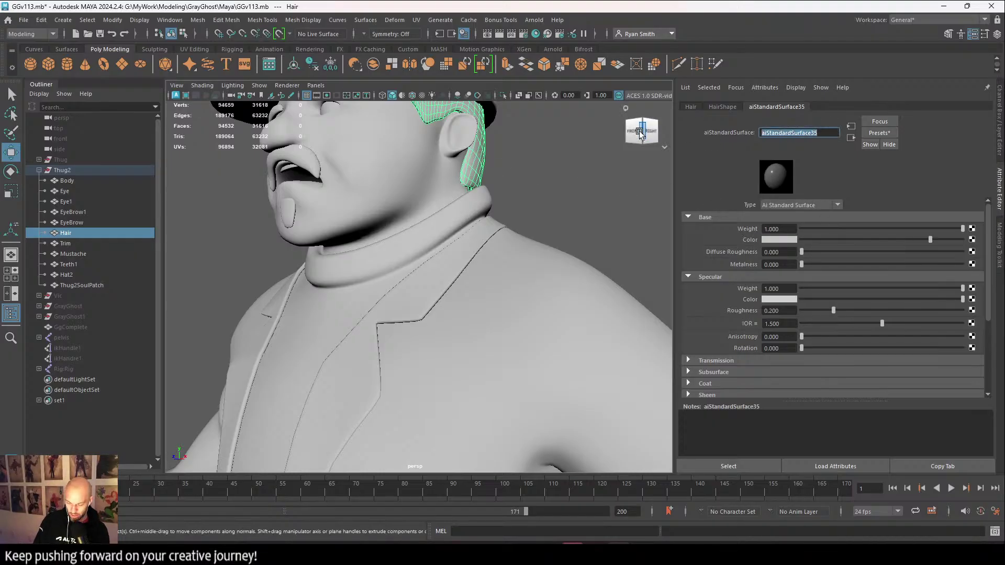
{"action": "type", "text": "M"}
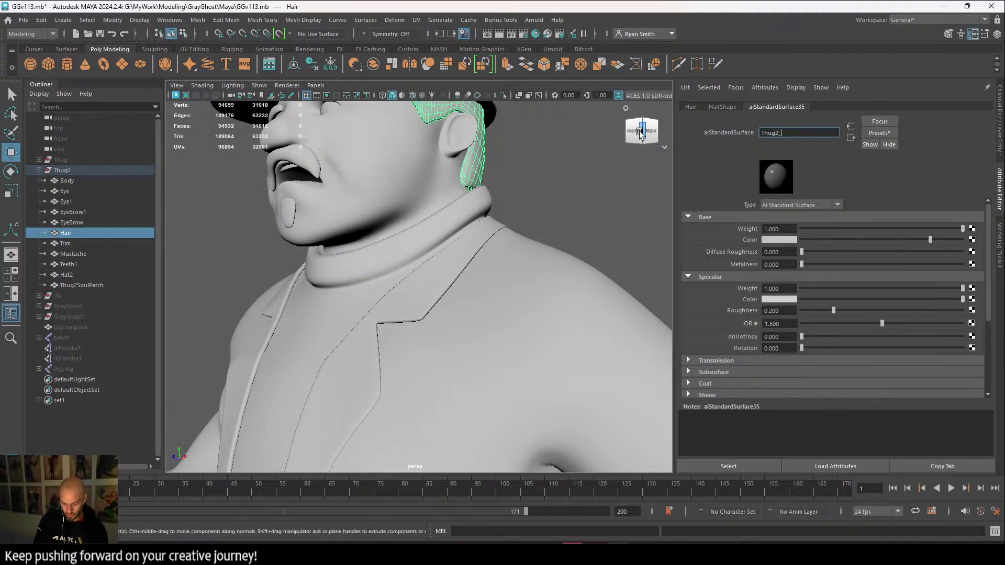
{"action": "key", "text": "Return"}
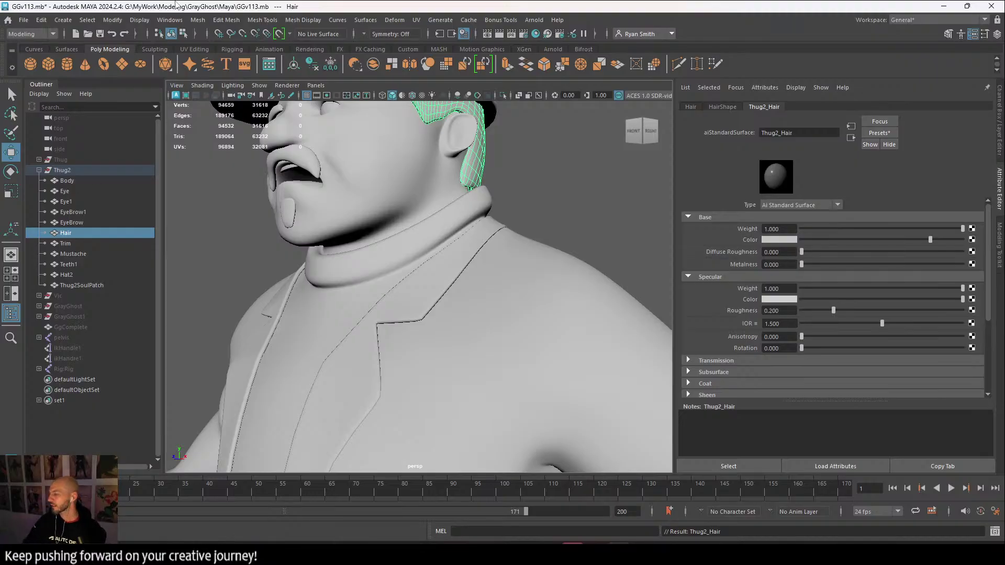
Select the Thug2 group, show its channels and try to freeze its transformations.
{"action": "scroll", "coordinate": [305, 287], "scroll_direction": "down", "scroll_amount": 8}
{"action": "left_click_drag", "start_coordinate": [380, 291], "coordinate": [437, 290], "text": "alt"}
{"action": "middle_click_drag", "start_coordinate": [457, 370], "coordinate": [483, 305], "text": "alt"}
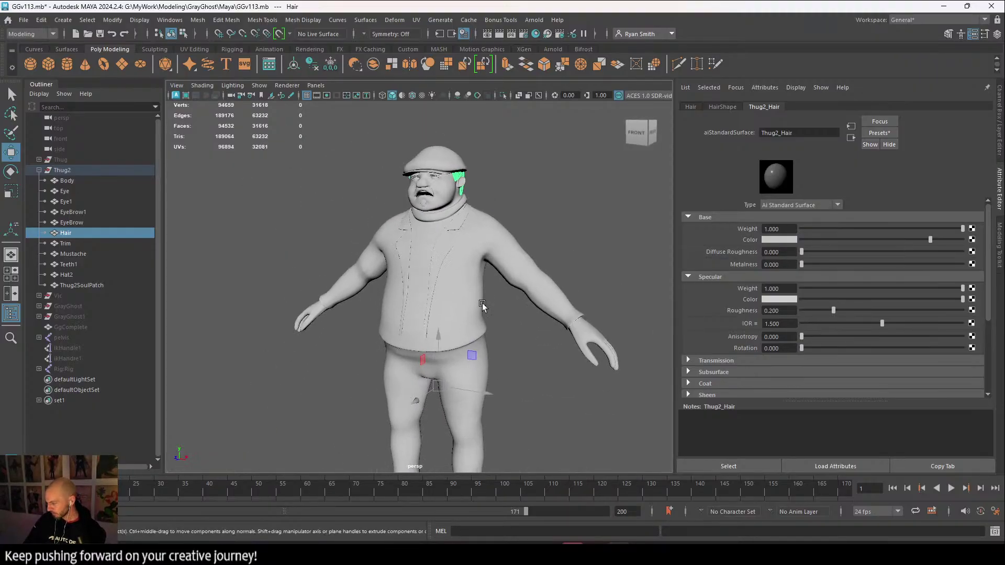
{"action": "left_click_drag", "start_coordinate": [483, 306], "coordinate": [501, 305], "text": "alt"}
{"action": "right_click_drag", "start_coordinate": [501, 305], "coordinate": [409, 330], "text": "alt"}
{"action": "middle_click_drag", "start_coordinate": [409, 331], "coordinate": [431, 284], "text": "alt"}
{"action": "left_click_drag", "start_coordinate": [431, 285], "coordinate": [445, 284], "text": "alt"}
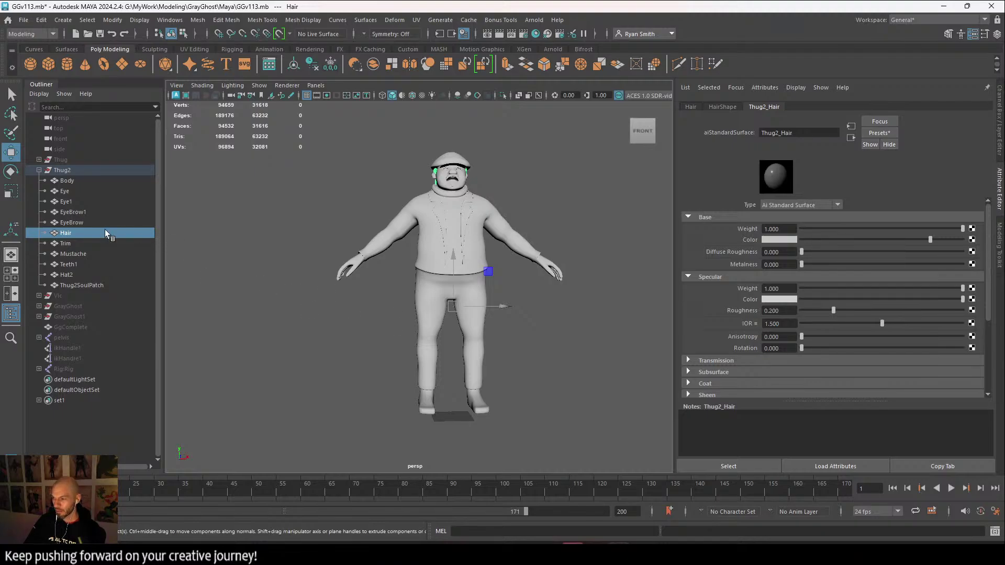
{"action": "left_click", "coordinate": [62, 170]}
{"action": "left_click_drag", "start_coordinate": [302, 273], "coordinate": [394, 310], "text": "alt"}
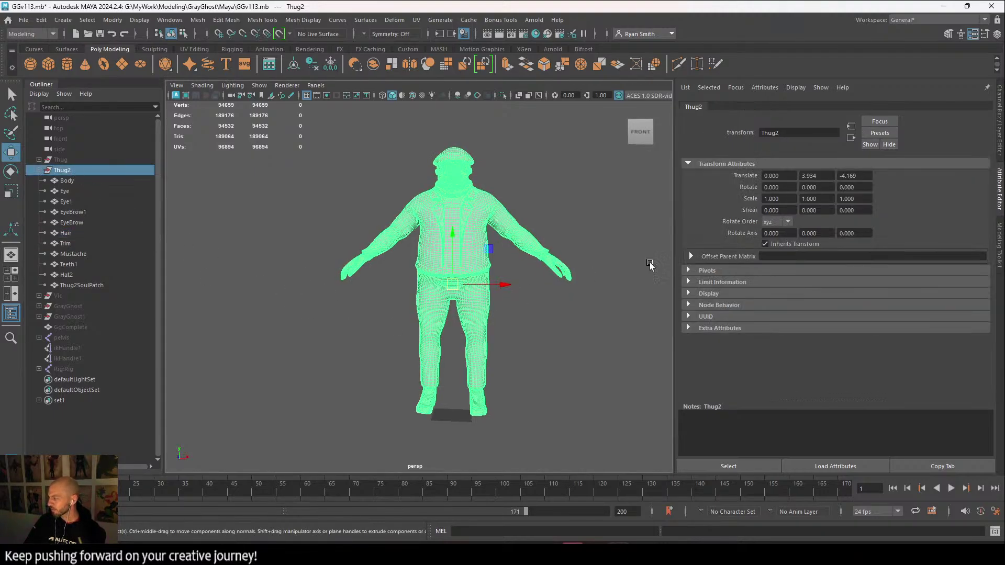
{"action": "key", "text": "ctrl+a"}
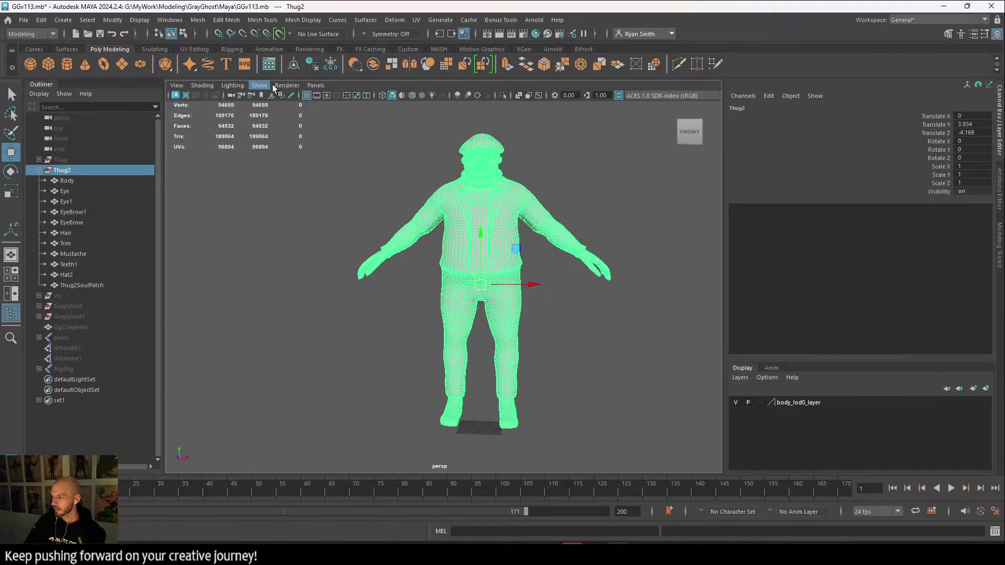
{"action": "left_click", "coordinate": [331, 64]}
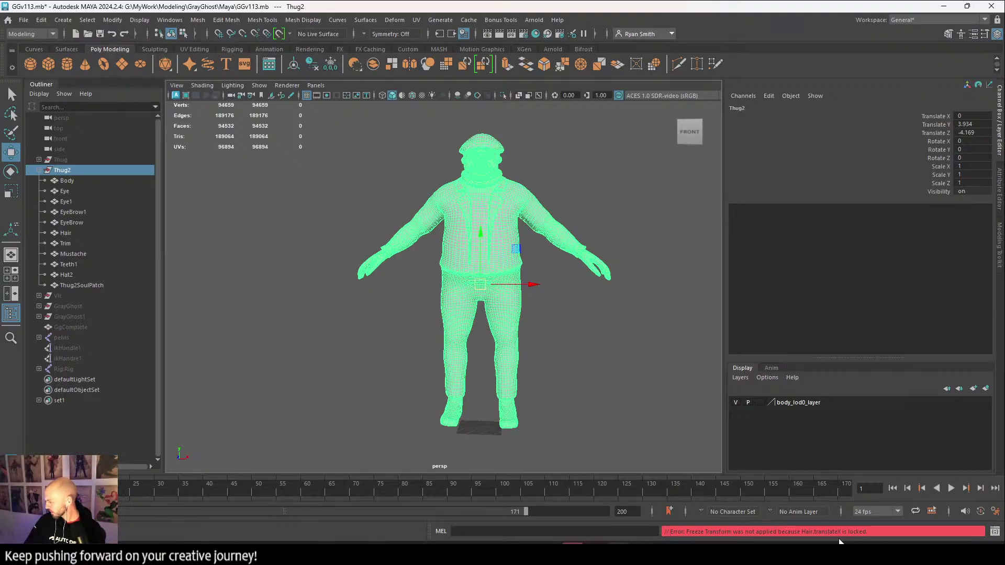
Select only the Hair mesh at the back of the head and show its transform channels.
{"action": "left_click_drag", "start_coordinate": [613, 287], "coordinate": [473, 291], "text": "alt"}
{"action": "middle_click_drag", "start_coordinate": [479, 191], "coordinate": [487, 318], "text": "alt"}
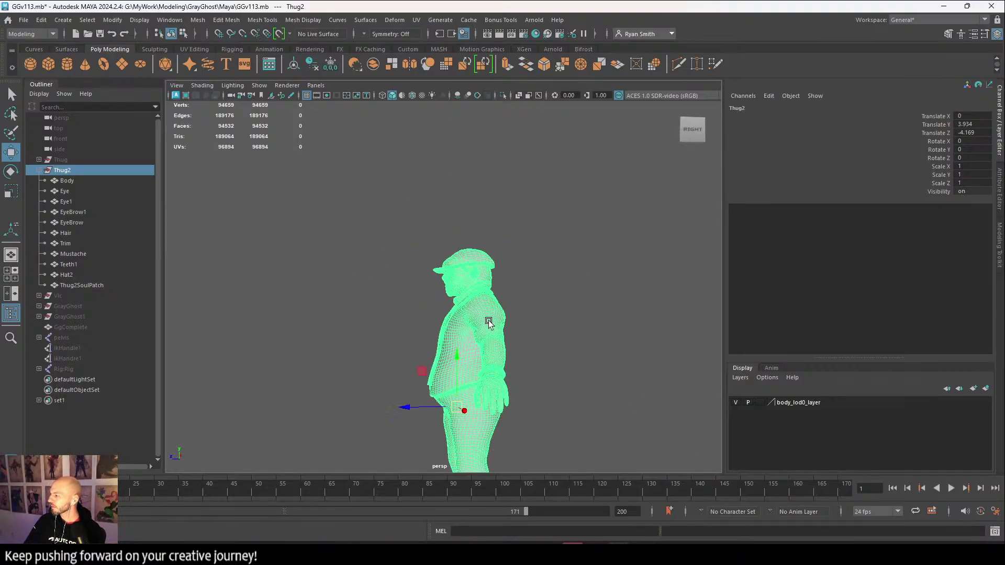
{"action": "right_click_drag", "start_coordinate": [487, 318], "coordinate": [594, 323], "text": "alt"}
{"action": "left_click_drag", "start_coordinate": [593, 323], "coordinate": [623, 356], "text": "alt"}
{"action": "left_click", "coordinate": [617, 339]}
{"action": "left_click", "coordinate": [530, 278]}
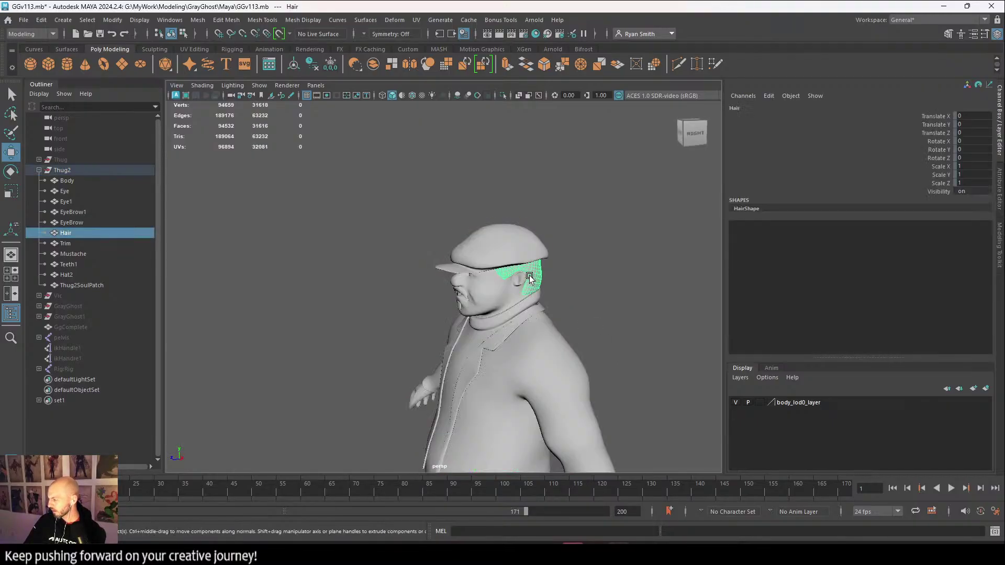
Extend the playback range's end to frame 200 and briefly start and stop playback.
{"action": "left_click_drag", "start_coordinate": [524, 512], "coordinate": [714, 514]}
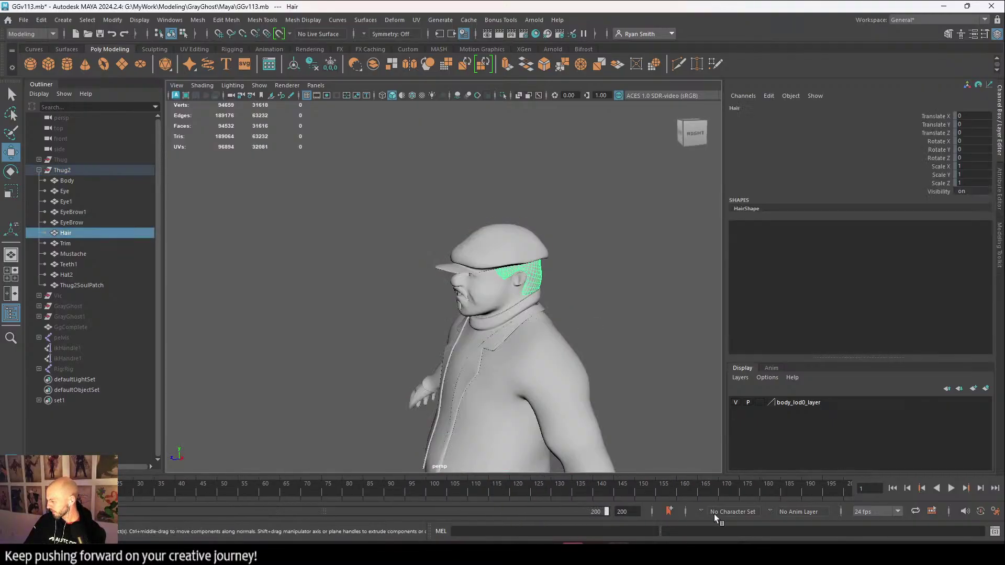
{"action": "key", "text": "alt+v"}
{"action": "key", "text": "alt+v"}
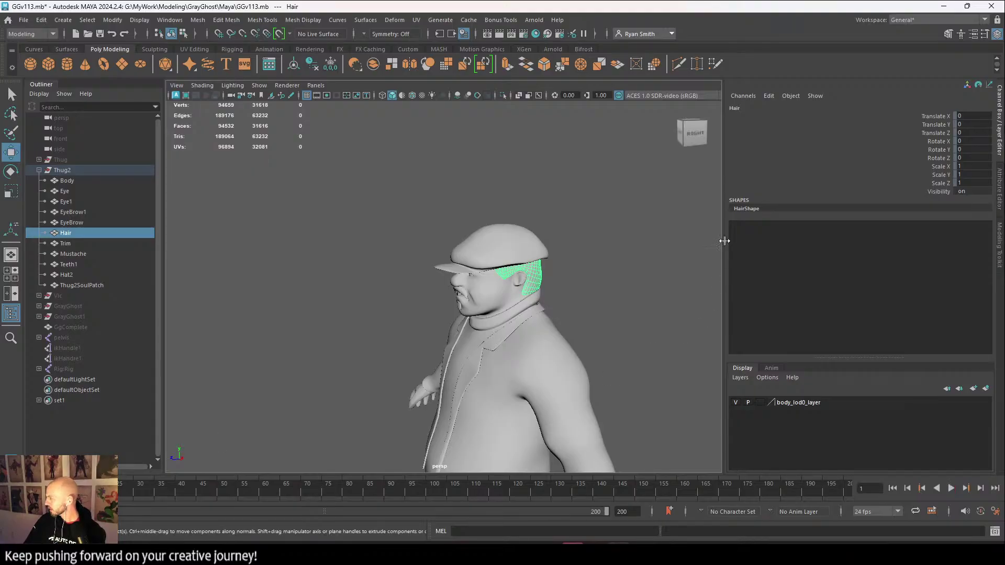
Unlock the Hair mesh's translate, rotate and scale channels, and clear the selection.
{"action": "left_click_drag", "start_coordinate": [938, 116], "coordinate": [941, 184]}
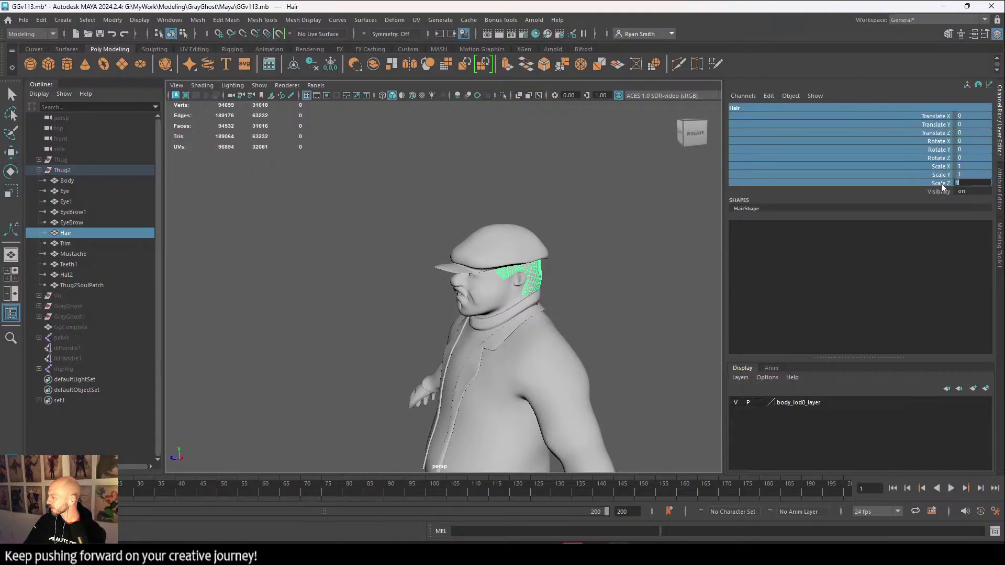
{"action": "right_click", "coordinate": [940, 184]}
{"action": "left_click", "coordinate": [921, 443]}
{"action": "left_click", "coordinate": [401, 308]}
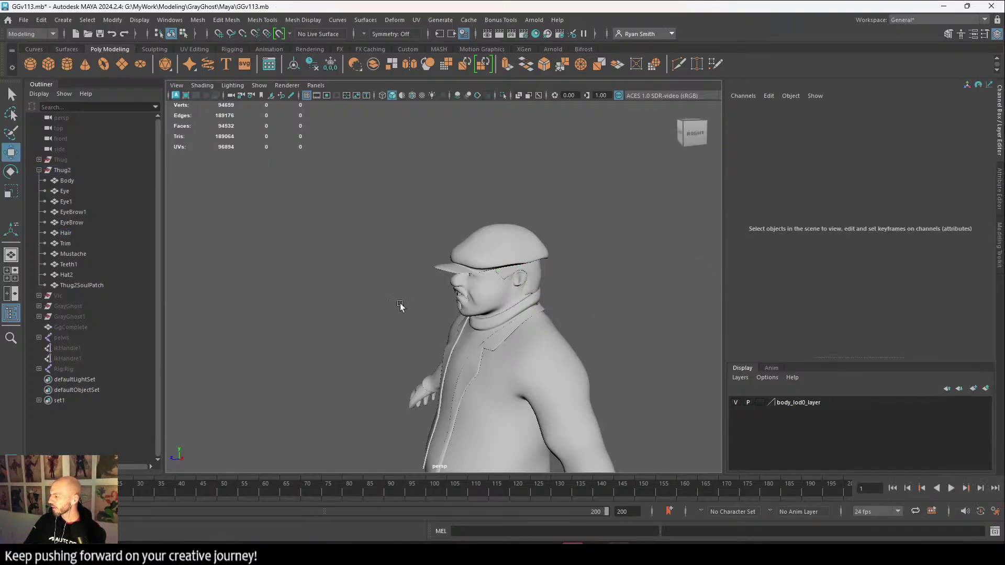
Select the Thug2 group and freeze its transformations.
{"action": "left_click", "coordinate": [84, 170]}
{"action": "scroll", "coordinate": [460, 301], "scroll_direction": "down", "scroll_amount": 4}
{"action": "middle_click_drag", "start_coordinate": [460, 301], "coordinate": [448, 211], "text": "alt"}
{"action": "left_click_drag", "start_coordinate": [448, 212], "coordinate": [495, 240], "text": "alt"}
{"action": "left_click", "coordinate": [330, 68]}
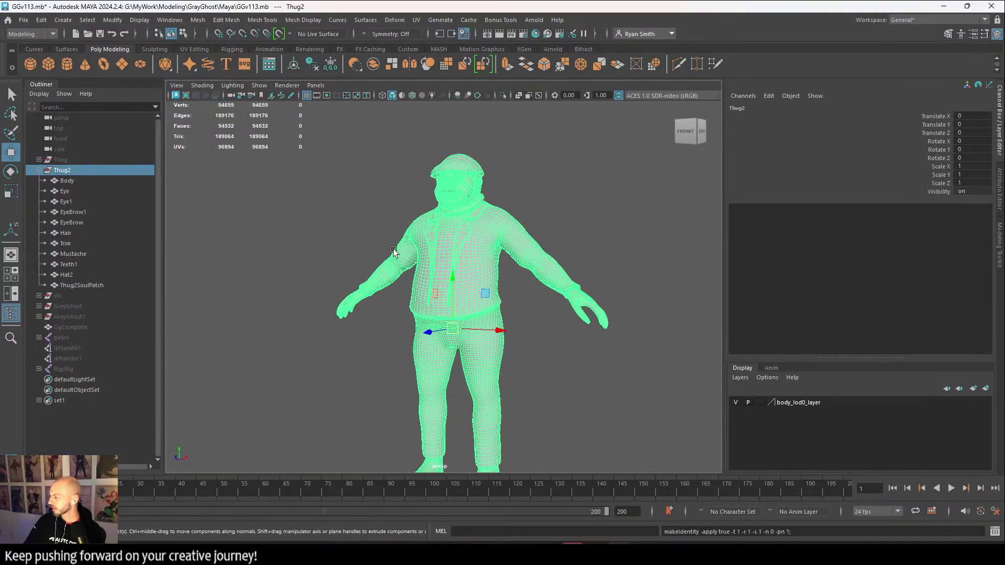
Move the Thug2 group sideways along X, away from the scene's origin, and clear the selection.
{"action": "scroll", "coordinate": [460, 314], "scroll_direction": "down", "scroll_amount": 3}
{"action": "left_click_drag", "start_coordinate": [502, 317], "coordinate": [651, 303]}
{"action": "left_click", "coordinate": [478, 388]}
{"action": "left_click_drag", "start_coordinate": [478, 388], "coordinate": [411, 355], "text": "alt"}
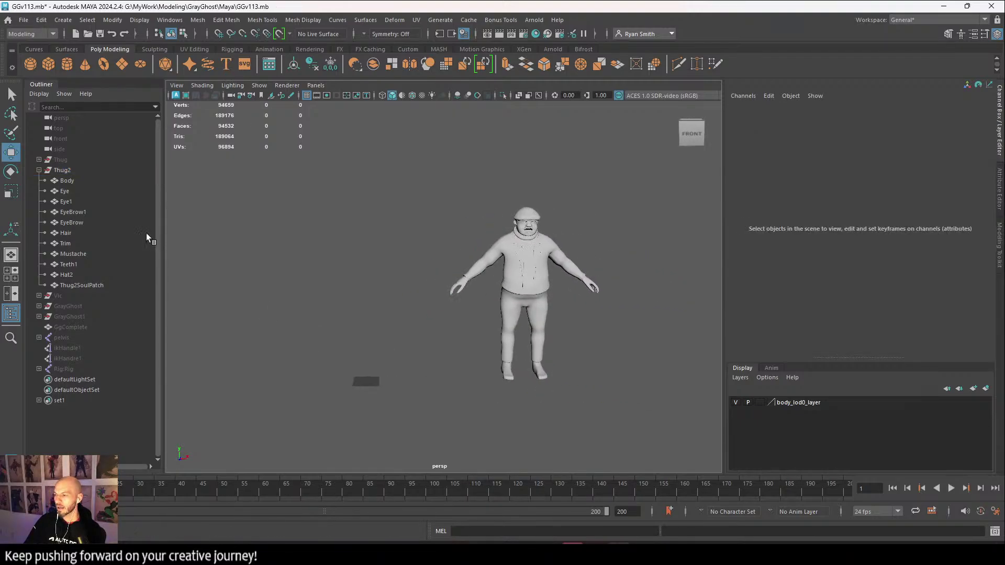
Unhide the Thug group so it stands beside Thug2, and view both characters from the side and front.
{"action": "left_click", "coordinate": [70, 158]}
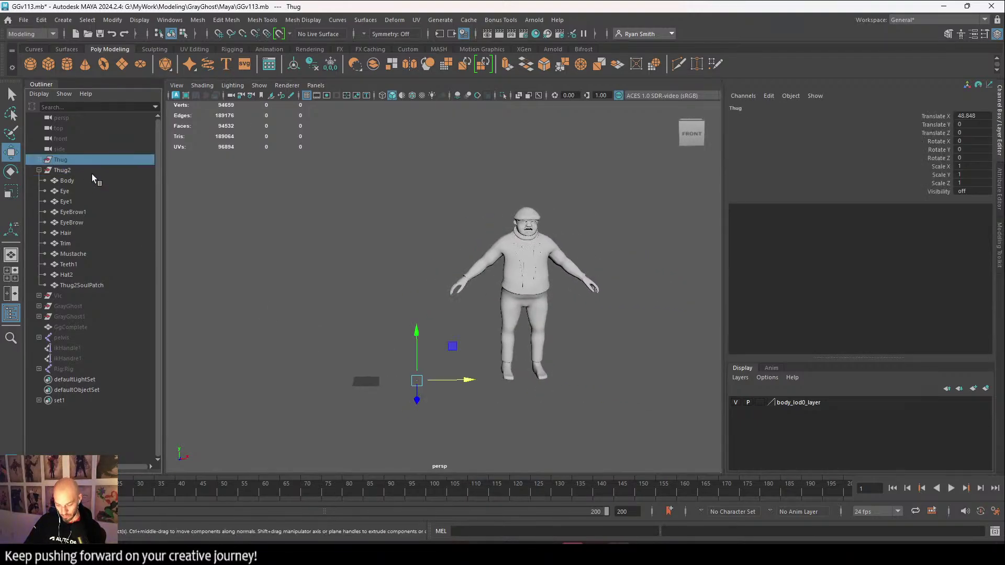
{"action": "key", "text": "shift+h"}
{"action": "left_click", "coordinate": [448, 390]}
{"action": "left_click_drag", "start_coordinate": [448, 391], "coordinate": [475, 374], "text": "alt"}
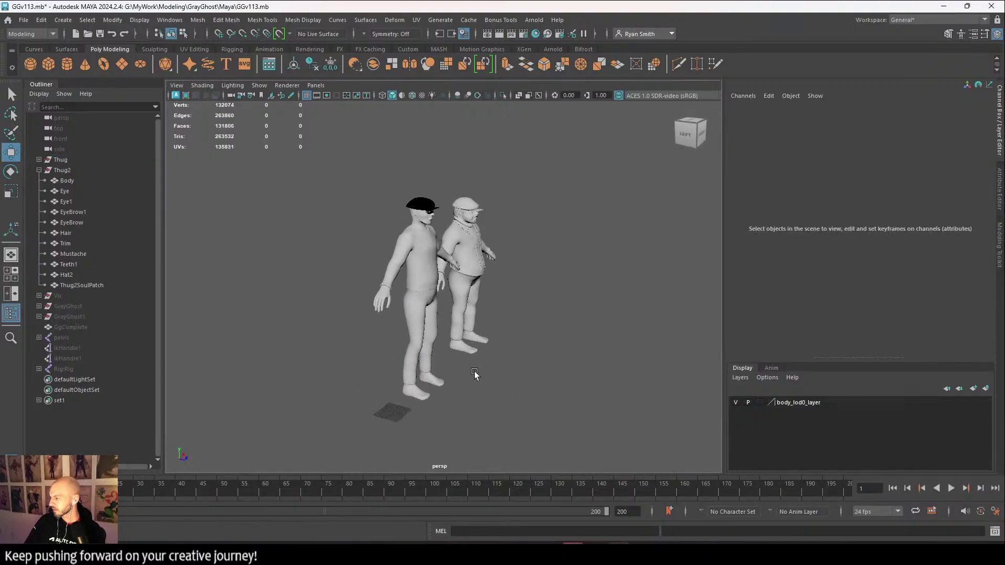
{"action": "scroll", "coordinate": [514, 325], "scroll_direction": "up", "scroll_amount": 3}
{"action": "left_click_drag", "start_coordinate": [513, 325], "coordinate": [490, 369], "text": "alt"}
{"action": "scroll", "coordinate": [490, 369], "scroll_direction": "down", "scroll_amount": 3}
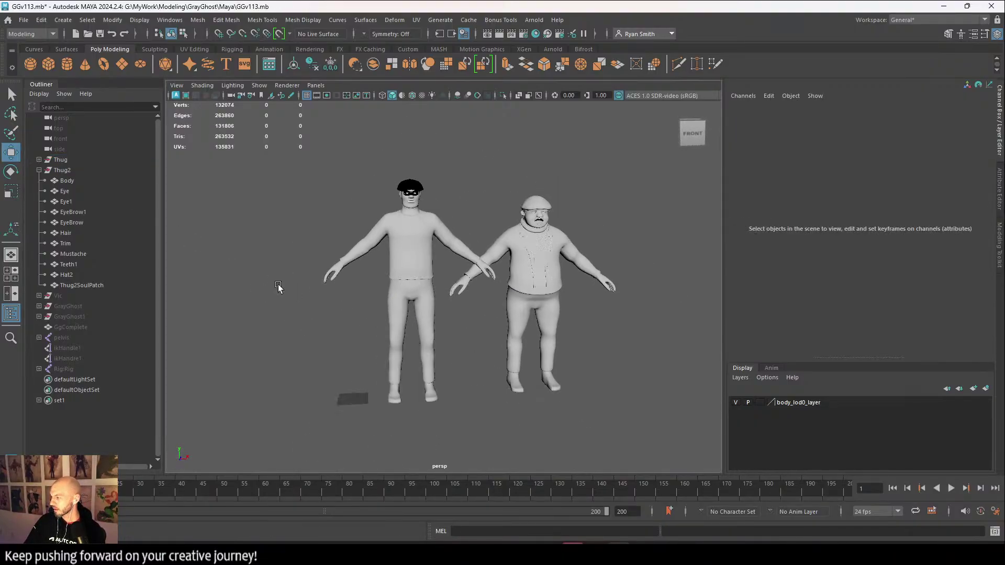
Unhide the Vic group beside the masked thug and clear the selection.
{"action": "left_click", "coordinate": [76, 297]}
{"action": "key", "text": "h"}
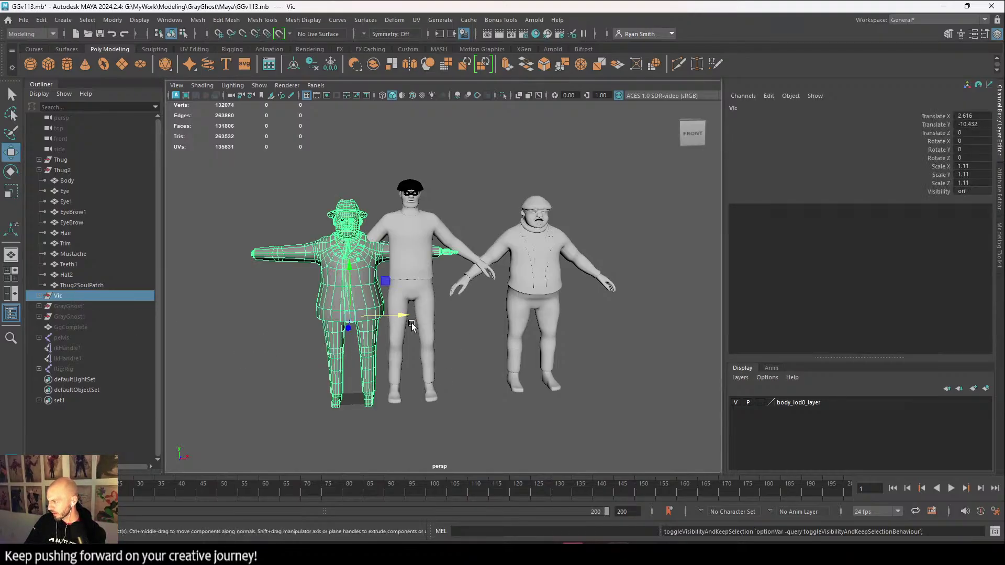
{"action": "middle_click_drag", "start_coordinate": [417, 231], "coordinate": [447, 229], "text": "alt"}
{"action": "scroll", "coordinate": [415, 307], "scroll_direction": "up", "scroll_amount": 5}
{"action": "left_click", "coordinate": [359, 281]}
{"action": "middle_click_drag", "start_coordinate": [359, 280], "coordinate": [476, 365], "text": "alt"}
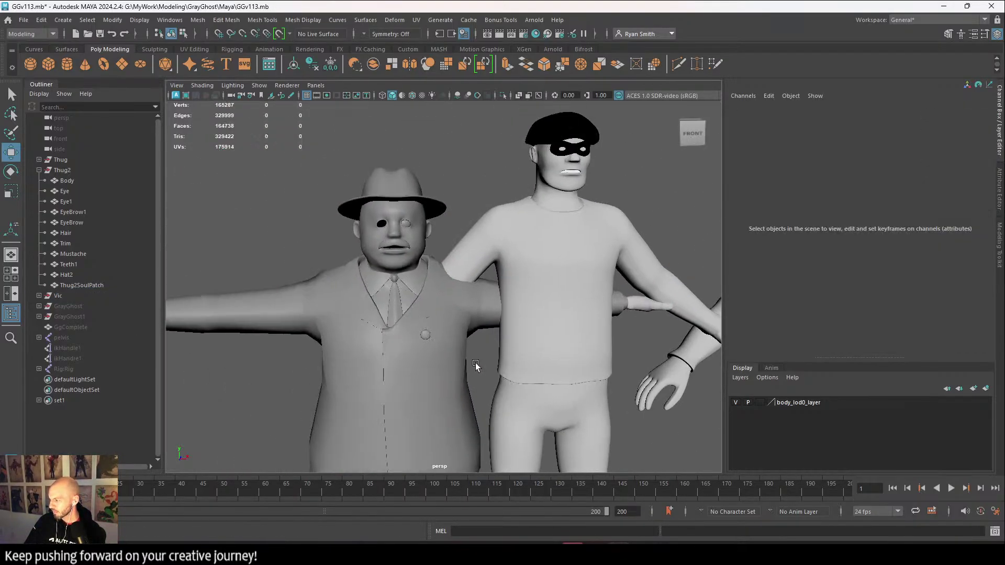
Examine Vic's head, coat and legs from several angles, selecting the body mesh to inspect its wireframe.
{"action": "scroll", "coordinate": [475, 365], "scroll_direction": "up", "scroll_amount": 4}
{"action": "left_click_drag", "start_coordinate": [475, 366], "coordinate": [448, 347], "text": "alt"}
{"action": "scroll", "coordinate": [363, 288], "scroll_direction": "up", "scroll_amount": 4}
{"action": "scroll", "coordinate": [449, 348], "scroll_direction": "down", "scroll_amount": 5}
{"action": "middle_click_drag", "start_coordinate": [510, 397], "coordinate": [458, 260], "text": "alt"}
{"action": "scroll", "coordinate": [458, 260], "scroll_direction": "down", "scroll_amount": 5}
{"action": "left_click_drag", "start_coordinate": [545, 259], "coordinate": [488, 303], "text": "alt"}
{"action": "right_click_drag", "start_coordinate": [489, 303], "coordinate": [637, 338], "text": "alt"}
{"action": "left_click_drag", "start_coordinate": [637, 337], "coordinate": [676, 290], "text": "alt"}
{"action": "left_click", "coordinate": [649, 214]}
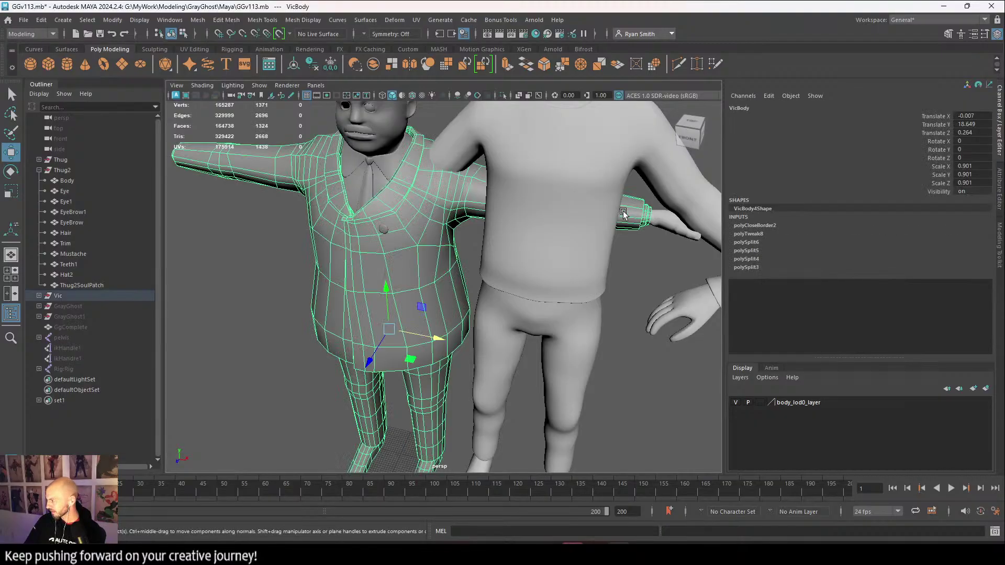
{"action": "middle_click_drag", "start_coordinate": [423, 336], "coordinate": [431, 260], "text": "alt"}
{"action": "right_click_drag", "start_coordinate": [430, 260], "coordinate": [387, 251], "text": "alt"}
{"action": "middle_click_drag", "start_coordinate": [388, 252], "coordinate": [390, 305], "text": "alt"}
{"action": "left_click_drag", "start_coordinate": [390, 305], "coordinate": [396, 250], "text": "alt"}
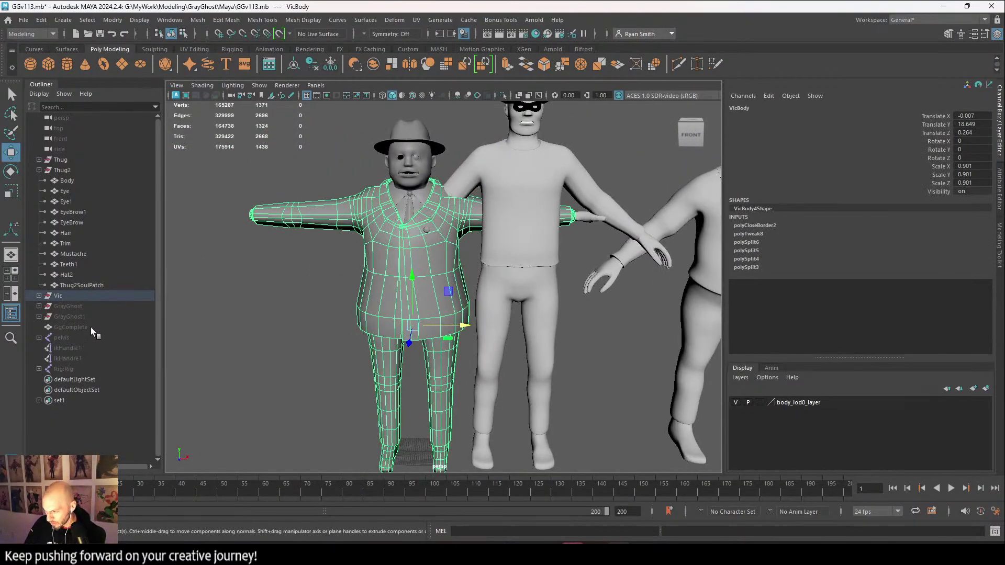
Unhide GgComplete, move it along X to about -146 so it stands clear of Vic, and clear the selection.
{"action": "left_click", "coordinate": [71, 327]}
{"action": "scroll", "coordinate": [299, 338], "scroll_direction": "down", "scroll_amount": 3}
{"action": "key", "text": "h"}
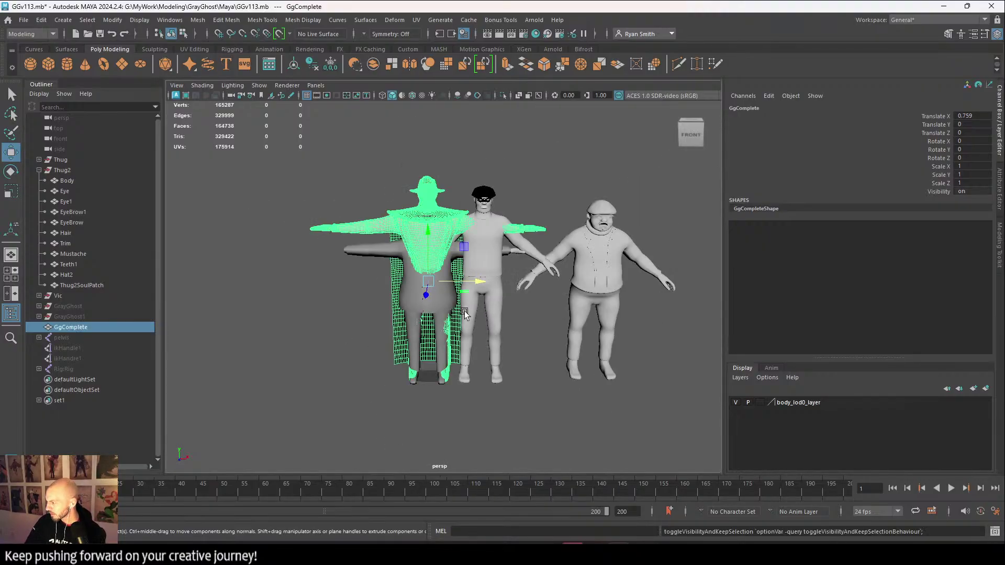
{"action": "left_click_drag", "start_coordinate": [481, 278], "coordinate": [315, 281]}
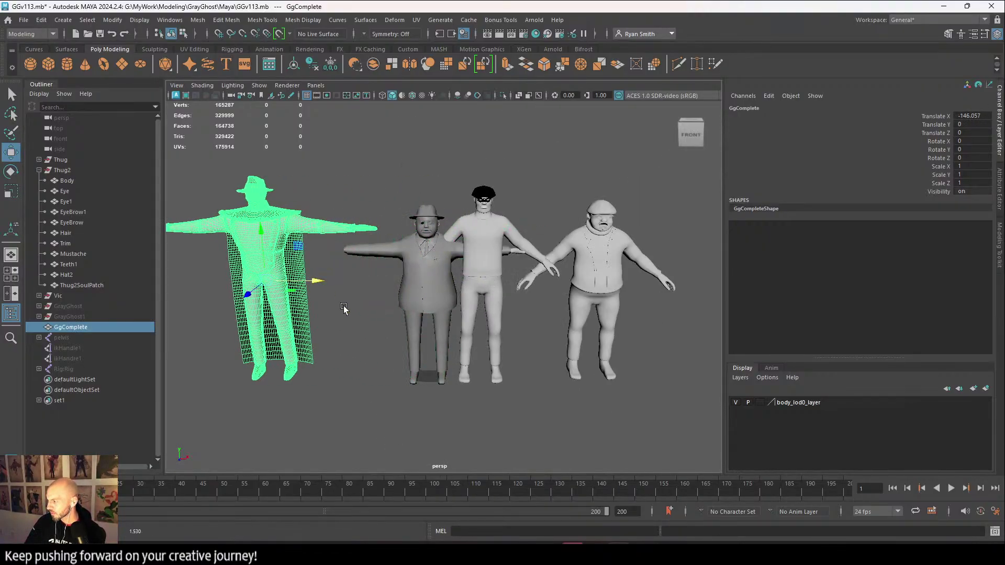
{"action": "left_click", "coordinate": [365, 320]}
Examine the caped GgComplete character's head, collar and body wireframe from several angles.
{"action": "middle_click_drag", "start_coordinate": [292, 349], "coordinate": [528, 339], "text": "alt"}
{"action": "scroll", "coordinate": [495, 278], "scroll_direction": "up", "scroll_amount": 2}
{"action": "right_click_drag", "start_coordinate": [495, 277], "coordinate": [547, 277], "text": "alt"}
{"action": "middle_click_drag", "start_coordinate": [547, 278], "coordinate": [495, 443], "text": "alt"}
{"action": "right_click_drag", "start_coordinate": [495, 443], "coordinate": [573, 432], "text": "alt"}
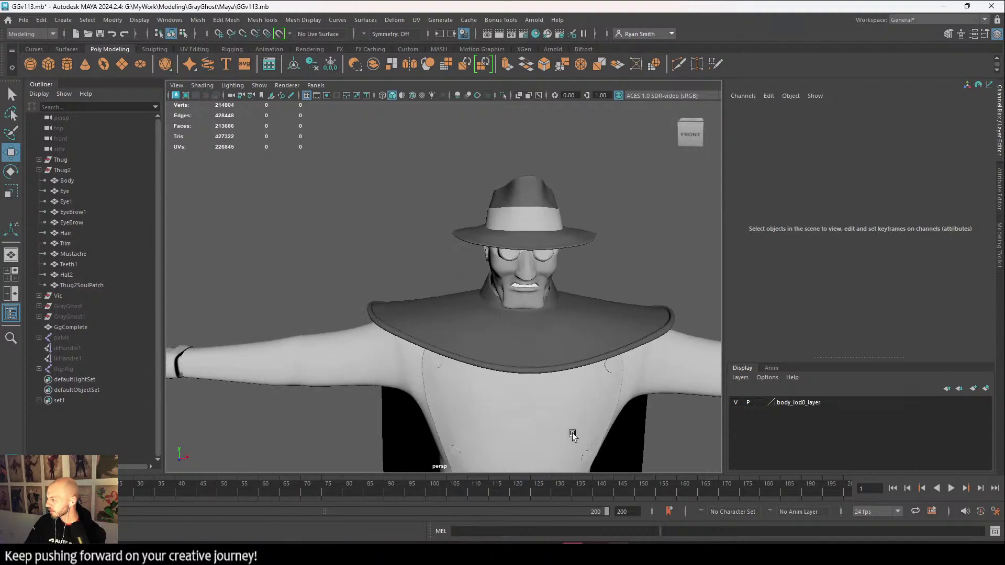
{"action": "left_click_drag", "start_coordinate": [572, 433], "coordinate": [619, 440], "text": "alt"}
{"action": "left_click", "coordinate": [567, 377]}
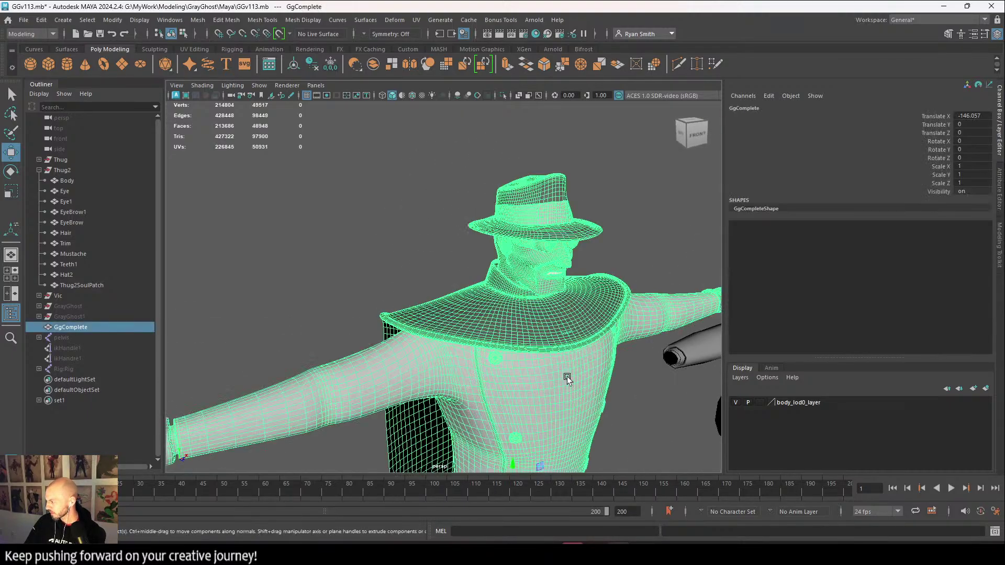
{"action": "middle_click_drag", "start_coordinate": [567, 377], "coordinate": [567, 319], "text": "alt"}
{"action": "left_click_drag", "start_coordinate": [567, 319], "coordinate": [516, 308], "text": "alt"}
{"action": "right_click_drag", "start_coordinate": [516, 309], "coordinate": [461, 295], "text": "alt"}
{"action": "middle_click_drag", "start_coordinate": [460, 296], "coordinate": [449, 307], "text": "alt"}
{"action": "left_click_drag", "start_coordinate": [449, 308], "coordinate": [382, 301], "text": "alt"}
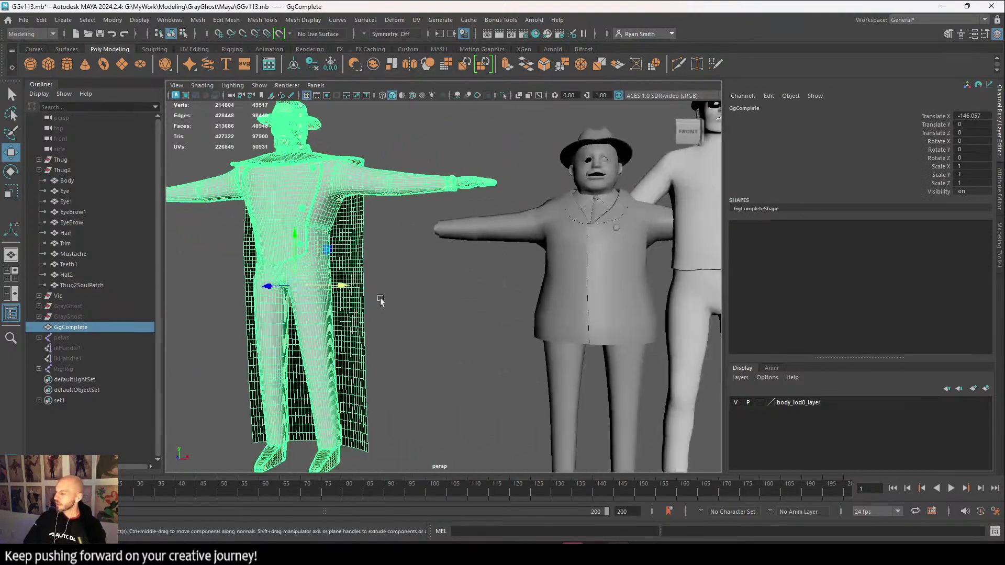
{"action": "right_click_drag", "start_coordinate": [381, 301], "coordinate": [343, 267], "text": "alt"}
Highlight the masked thug's mesh and the heavyset thug's body in turn, and clear the selection.
{"action": "left_click", "coordinate": [528, 280]}
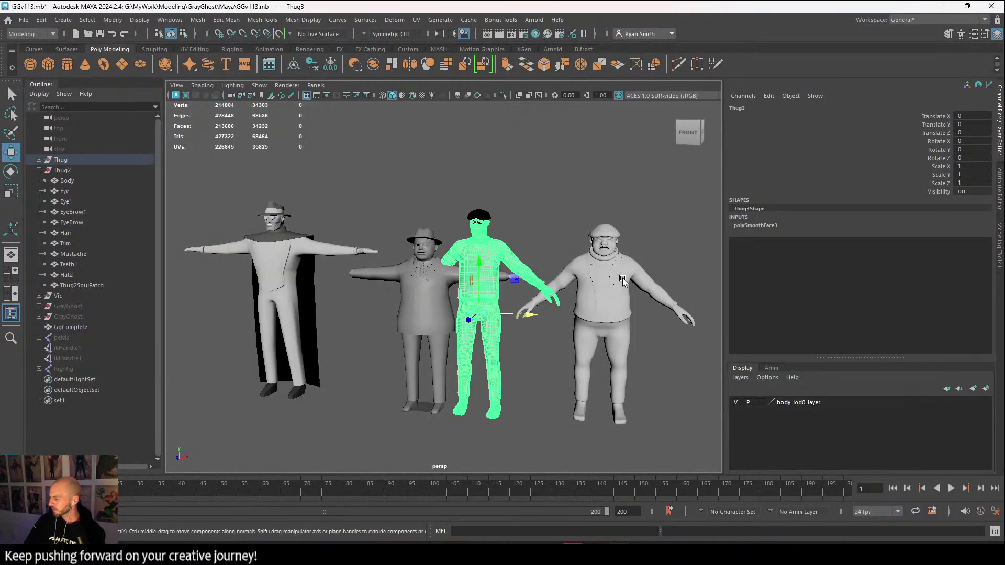
{"action": "left_click", "coordinate": [623, 285]}
{"action": "left_click", "coordinate": [539, 263]}
{"action": "left_click", "coordinate": [508, 249]}
{"action": "left_click", "coordinate": [417, 199]}
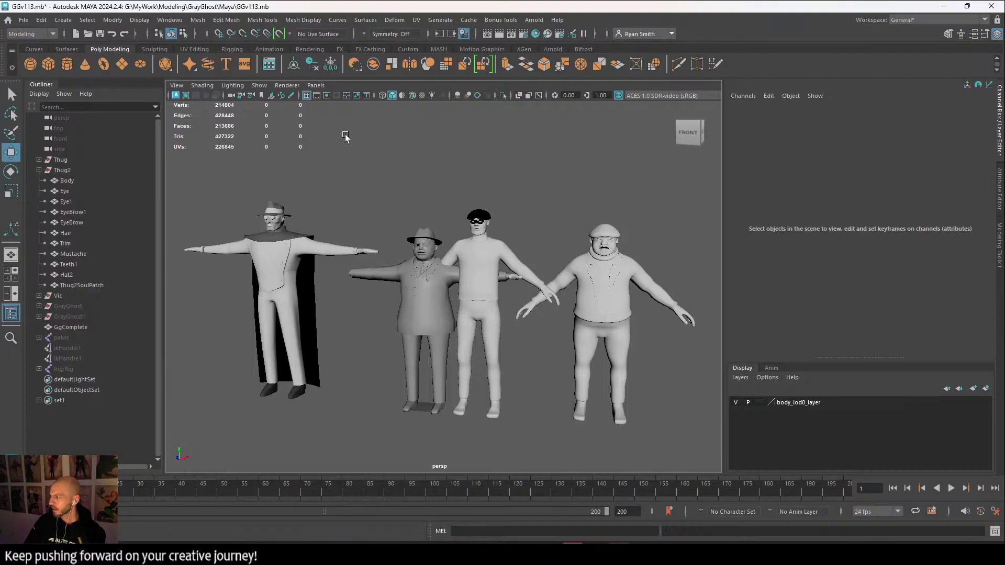
Browse the Bipeds sculpting base meshes in the Content Browser, compare them with the scene's characters, and minimize the browser.
{"action": "left_click", "coordinate": [269, 66]}
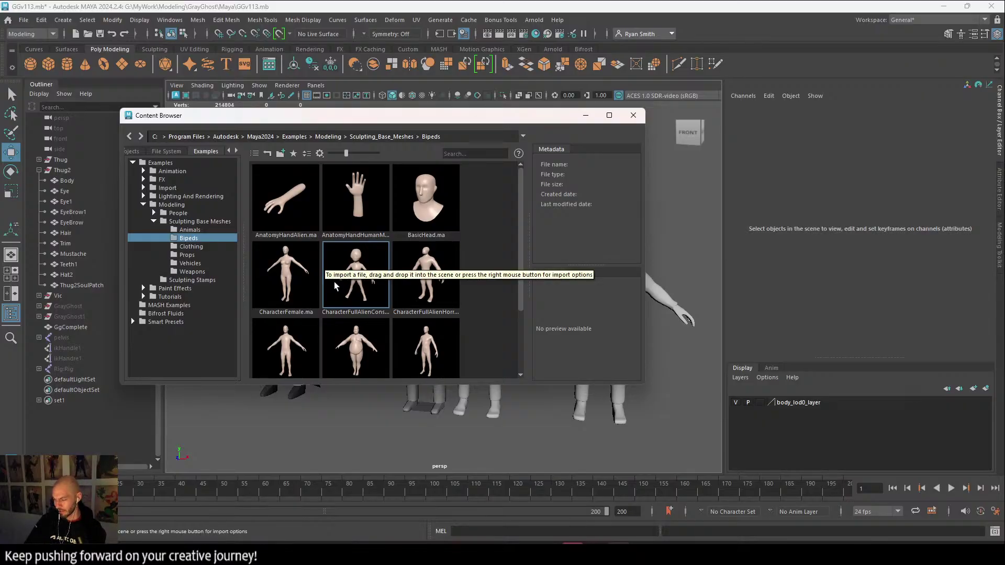
{"action": "scroll", "coordinate": [347, 320], "scroll_direction": "down", "scroll_amount": 2}
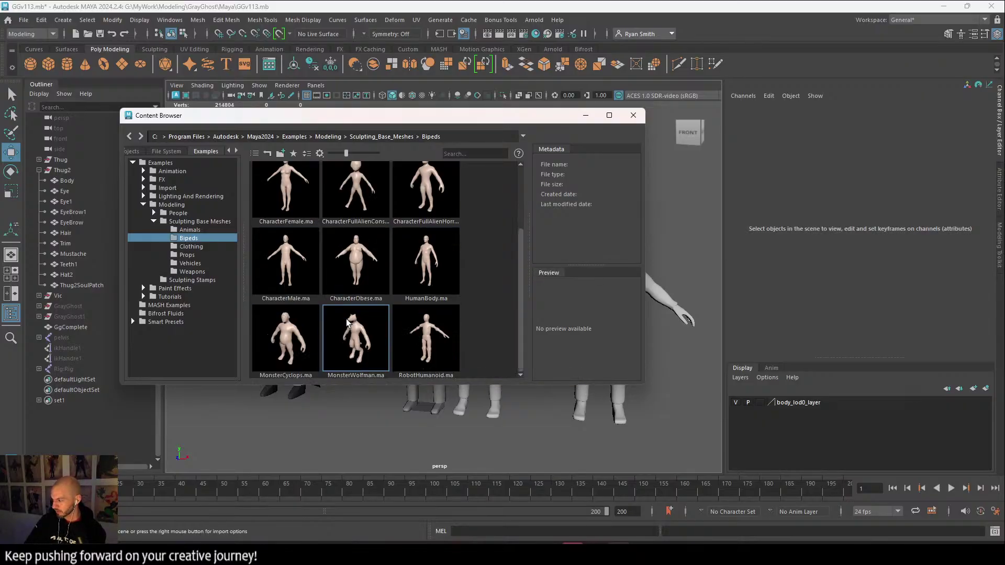
{"action": "scroll", "coordinate": [353, 328], "scroll_direction": "up", "scroll_amount": 2}
{"action": "scroll", "coordinate": [354, 325], "scroll_direction": "down", "scroll_amount": 2}
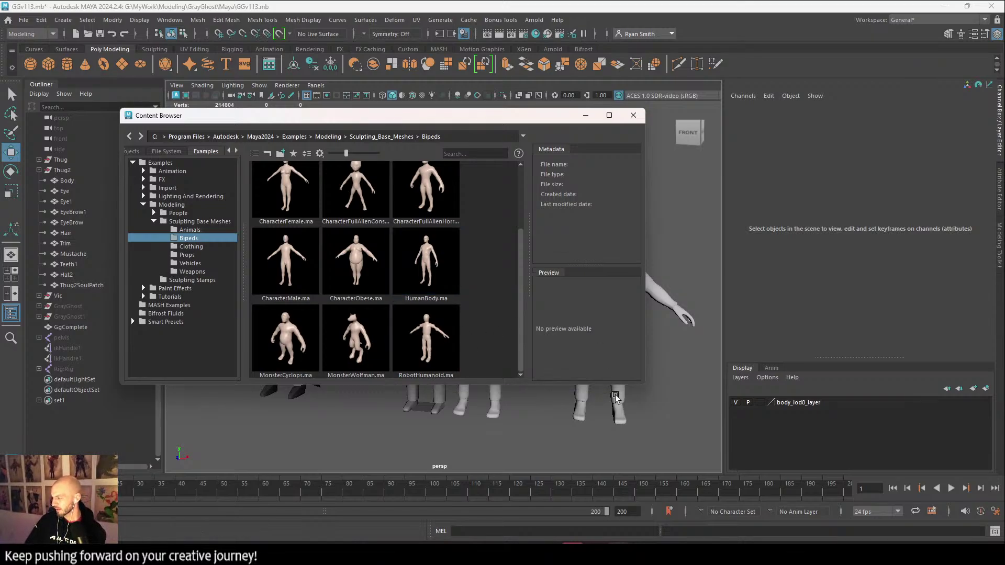
{"action": "left_click_drag", "start_coordinate": [480, 117], "coordinate": [403, 318]}
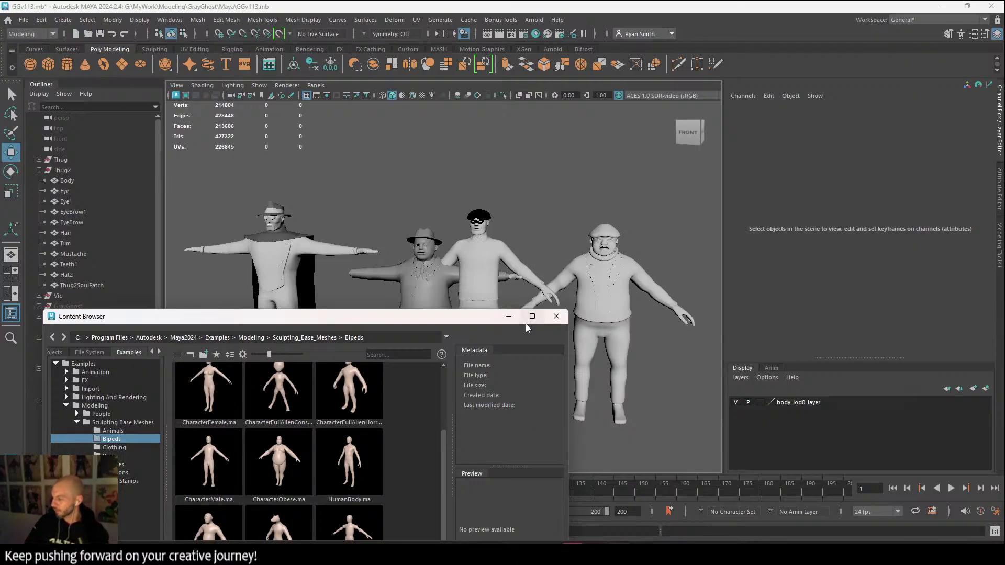
{"action": "left_click", "coordinate": [509, 316]}
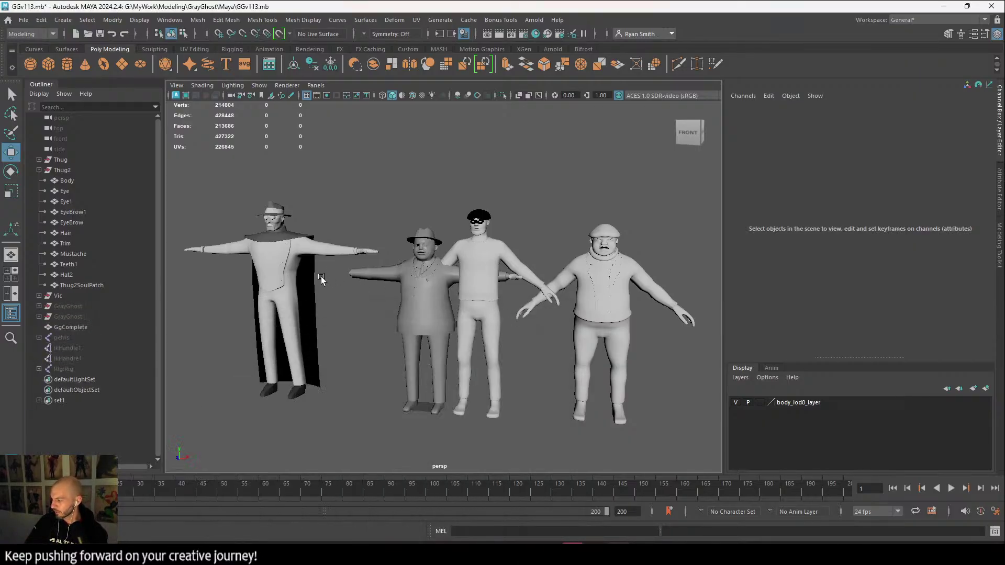
Compare GgComplete with Vic by selecting the caped mesh and Vic's head in turn, and clear the selection.
{"action": "scroll", "coordinate": [504, 293], "scroll_direction": "up", "scroll_amount": 5}
{"action": "left_click", "coordinate": [394, 273]}
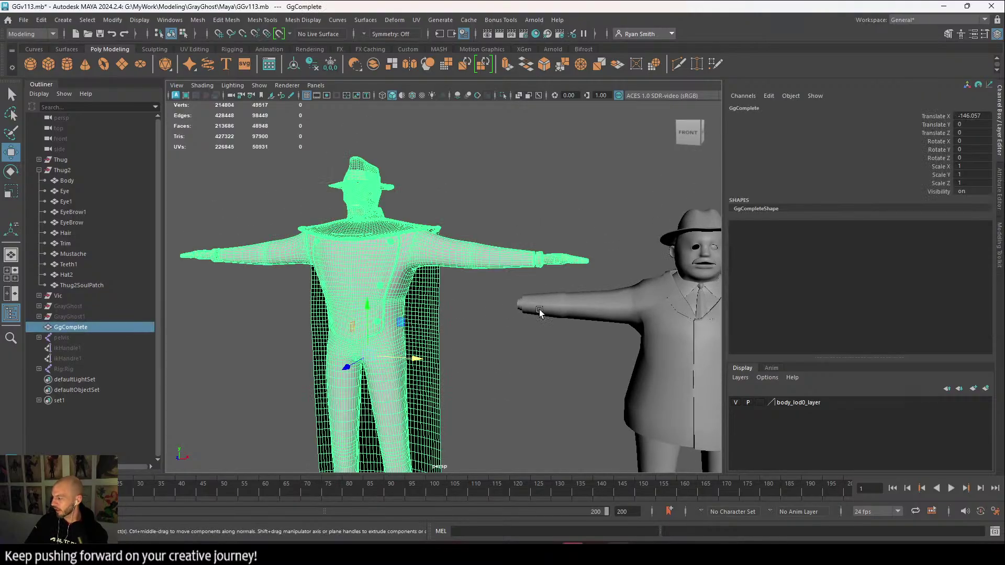
{"action": "left_click", "coordinate": [628, 305]}
{"action": "middle_click_drag", "start_coordinate": [628, 305], "coordinate": [544, 345], "text": "alt"}
{"action": "left_click", "coordinate": [614, 316]}
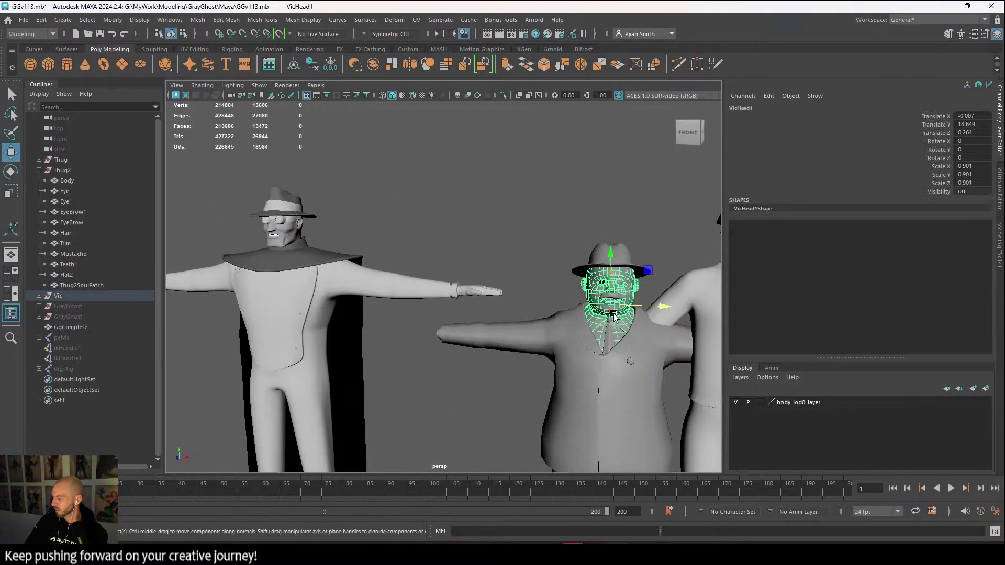
{"action": "left_click", "coordinate": [349, 325]}
{"action": "left_click", "coordinate": [445, 356]}
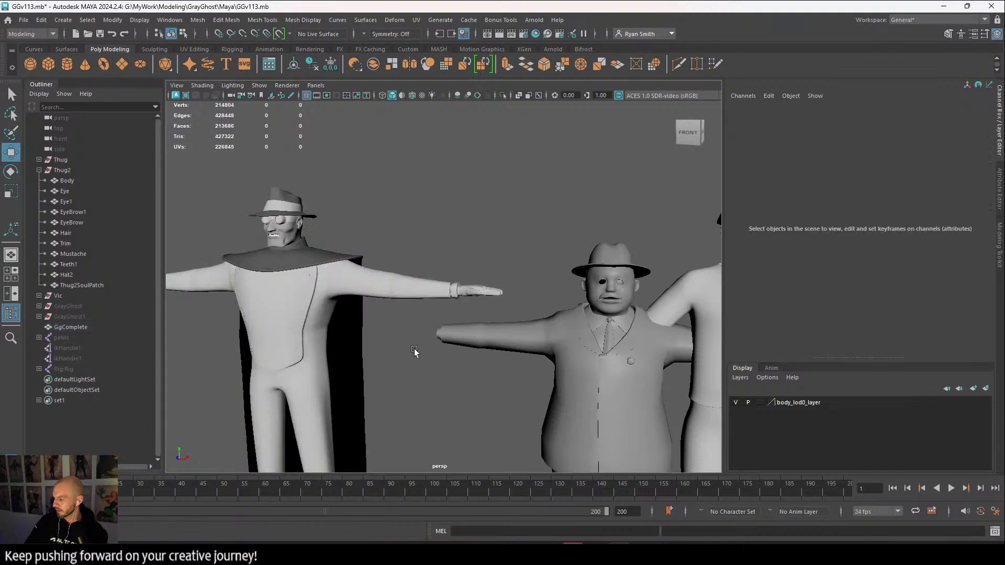
{"action": "left_click_drag", "start_coordinate": [316, 204], "coordinate": [319, 353]}
{"action": "middle_click_drag", "start_coordinate": [368, 366], "coordinate": [391, 271], "text": "alt"}
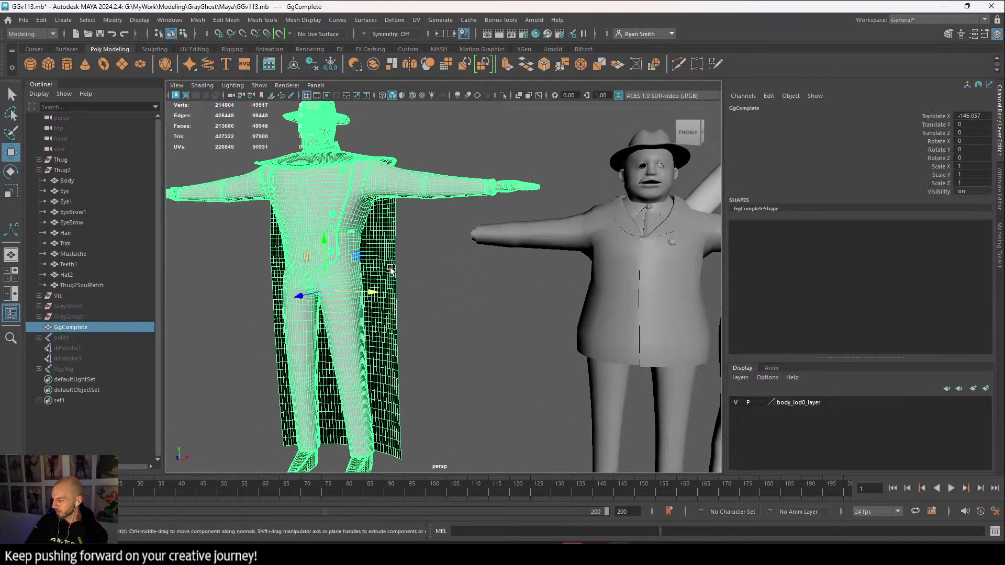
{"action": "right_click_drag", "start_coordinate": [390, 271], "coordinate": [397, 309], "text": "alt"}
{"action": "left_click_drag", "start_coordinate": [397, 309], "coordinate": [417, 294], "text": "alt"}
{"action": "left_click", "coordinate": [444, 251]}
{"action": "middle_click_drag", "start_coordinate": [444, 252], "coordinate": [478, 377], "text": "alt"}
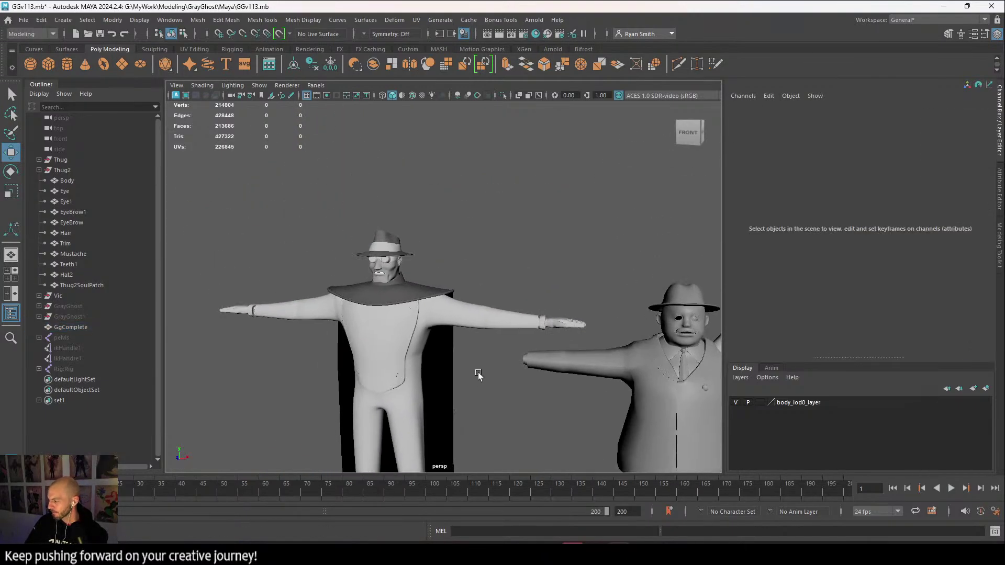
Examine GgComplete's goggles, mouth, jaw, hat and raised collar up close from several angles.
{"action": "right_click_drag", "start_coordinate": [478, 377], "coordinate": [445, 363], "text": "alt"}
{"action": "left_click_drag", "start_coordinate": [445, 364], "coordinate": [460, 291], "text": "alt"}
{"action": "right_click_drag", "start_coordinate": [460, 291], "coordinate": [466, 381], "text": "alt"}
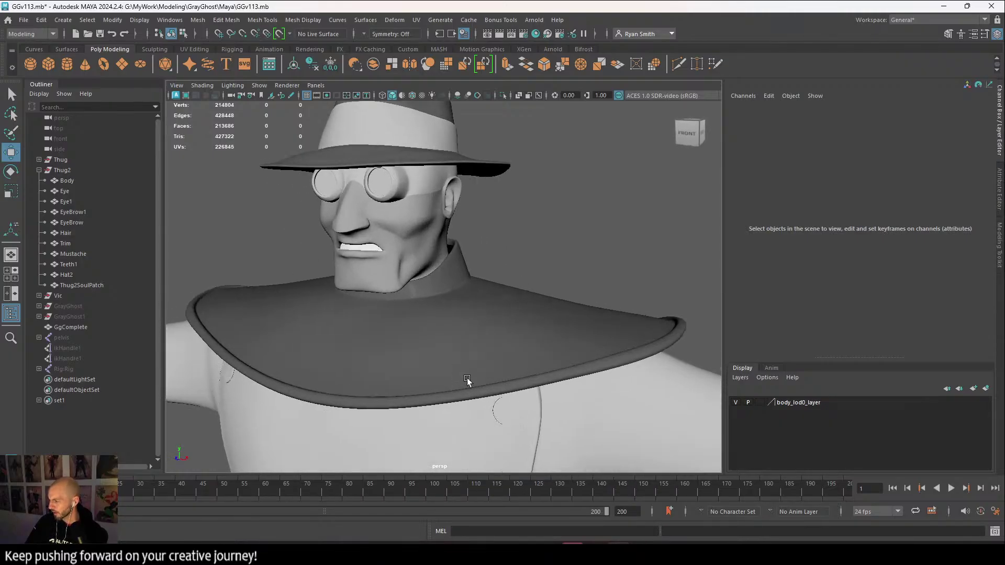
{"action": "left_click_drag", "start_coordinate": [467, 382], "coordinate": [430, 278], "text": "alt"}
{"action": "right_click_drag", "start_coordinate": [431, 278], "coordinate": [534, 403], "text": "alt"}
{"action": "left_click_drag", "start_coordinate": [534, 403], "coordinate": [428, 337], "text": "alt"}
{"action": "right_click_drag", "start_coordinate": [429, 336], "coordinate": [484, 418], "text": "alt"}
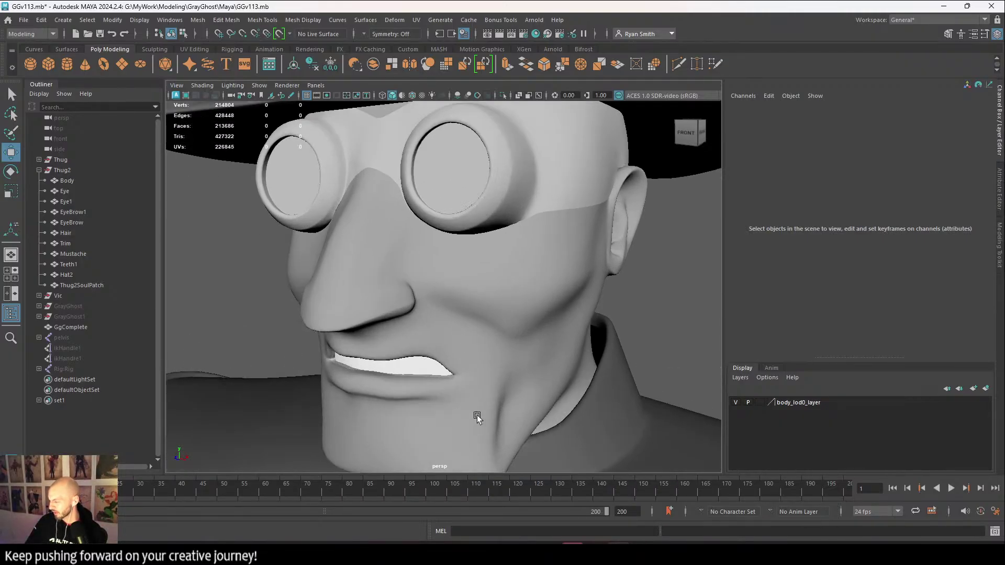
{"action": "left_click_drag", "start_coordinate": [485, 417], "coordinate": [462, 374], "text": "alt"}
{"action": "right_click_drag", "start_coordinate": [462, 374], "coordinate": [489, 341], "text": "alt"}
{"action": "left_click_drag", "start_coordinate": [489, 341], "coordinate": [427, 384], "text": "alt"}
{"action": "right_click_drag", "start_coordinate": [426, 385], "coordinate": [413, 359], "text": "alt"}
{"action": "middle_click_drag", "start_coordinate": [413, 358], "coordinate": [443, 385], "text": "alt"}
{"action": "left_click_drag", "start_coordinate": [442, 384], "coordinate": [505, 372], "text": "alt"}
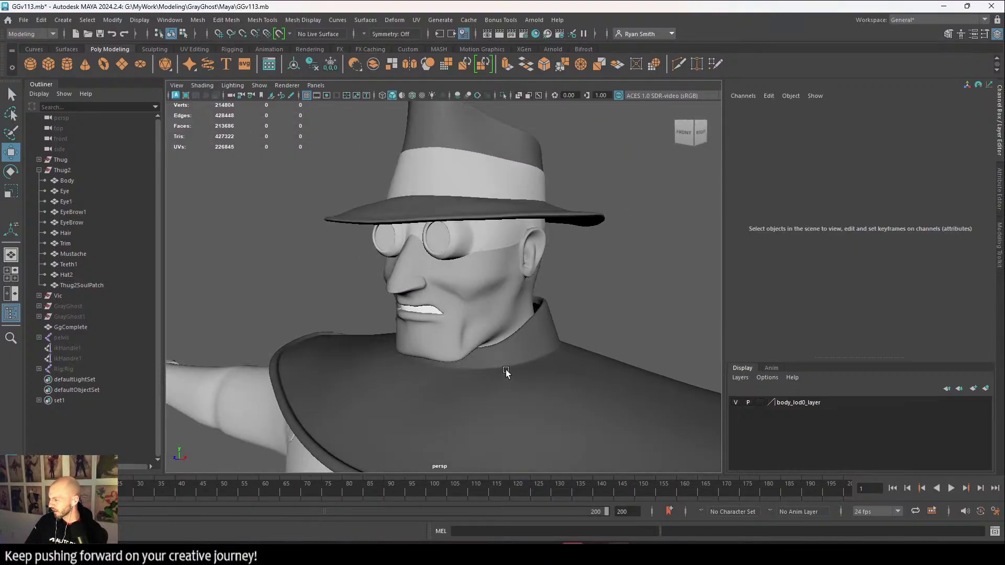
{"action": "left_click_drag", "start_coordinate": [440, 347], "coordinate": [386, 358], "text": "alt"}
{"action": "left_click", "coordinate": [539, 304]}
{"action": "mouse_move", "coordinate": [539, 304]}
{"action": "left_mouse_down", "text": "alt"}
{"action": "mouse_move", "coordinate": [652, 364]}
{"action": "mouse_move", "coordinate": [574, 298]}
{"action": "mouse_move", "coordinate": [531, 286]}
{"action": "left_mouse_up", "text": "alt"}
{"action": "left_click", "coordinate": [567, 303]}
{"action": "right_click_drag", "start_coordinate": [519, 313], "coordinate": [267, 218], "text": "alt"}
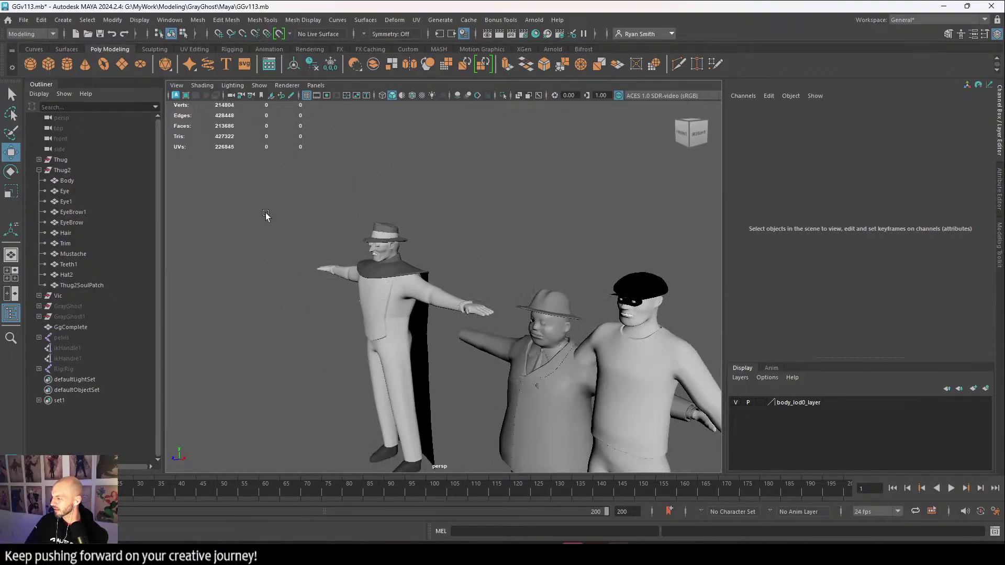
Examine the neck and collar areas of the masked thug, Vic and Thug2, checking Vic's head and Thug2's body wireframes.
{"action": "middle_click_drag", "start_coordinate": [544, 304], "coordinate": [415, 258], "text": "alt"}
{"action": "right_click_drag", "start_coordinate": [415, 258], "coordinate": [475, 281], "text": "alt"}
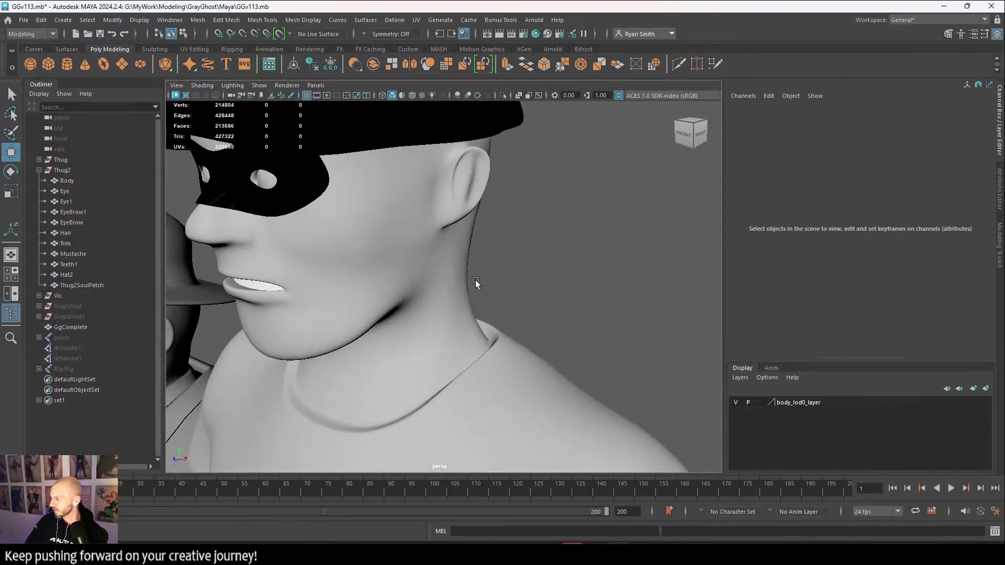
{"action": "middle_click_drag", "start_coordinate": [475, 280], "coordinate": [501, 298], "text": "alt"}
{"action": "right_click_drag", "start_coordinate": [501, 298], "coordinate": [426, 242], "text": "alt"}
{"action": "left_click", "coordinate": [425, 243]}
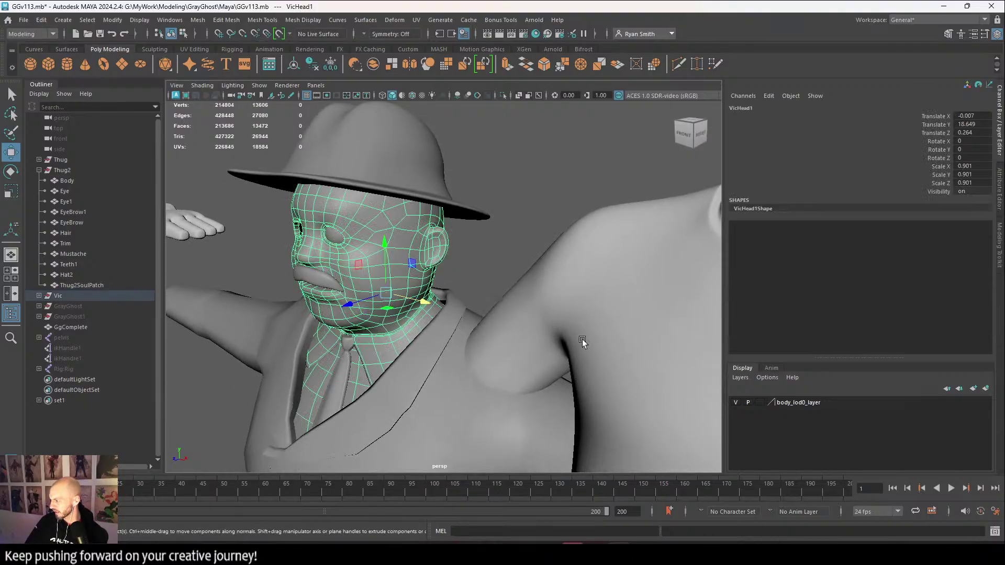
{"action": "right_click_drag", "start_coordinate": [582, 339], "coordinate": [426, 252], "text": "alt"}
{"action": "middle_click_drag", "start_coordinate": [426, 251], "coordinate": [352, 225], "text": "alt"}
{"action": "right_click_drag", "start_coordinate": [352, 225], "coordinate": [459, 194], "text": "alt"}
{"action": "left_click", "coordinate": [460, 193]}
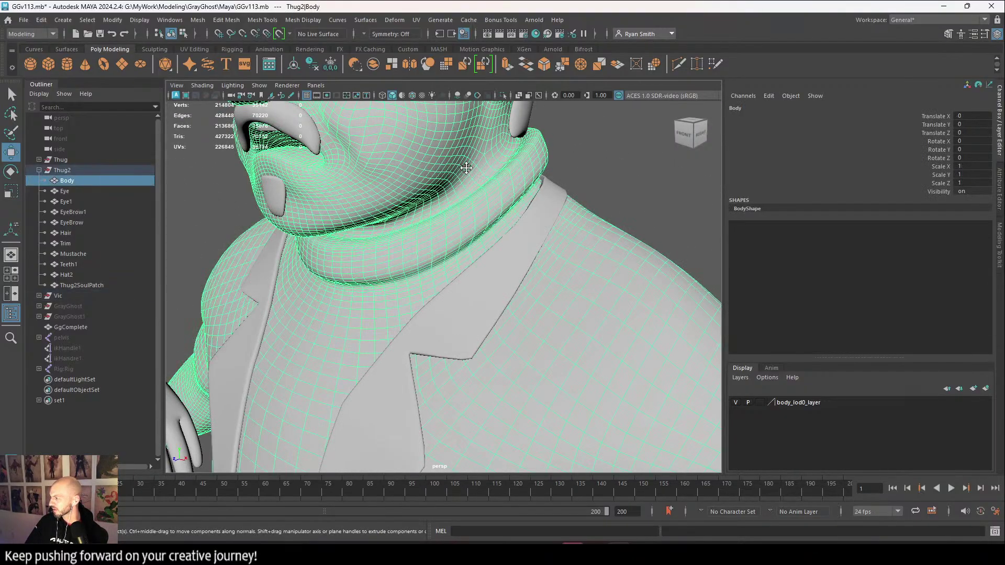
{"action": "middle_click_drag", "start_coordinate": [467, 138], "coordinate": [463, 201], "text": "alt"}
{"action": "left_click_drag", "start_coordinate": [481, 242], "coordinate": [581, 230], "text": "alt"}
{"action": "right_click_drag", "start_coordinate": [581, 230], "coordinate": [552, 344], "text": "alt"}
{"action": "middle_click_drag", "start_coordinate": [552, 344], "coordinate": [649, 239], "text": "alt"}
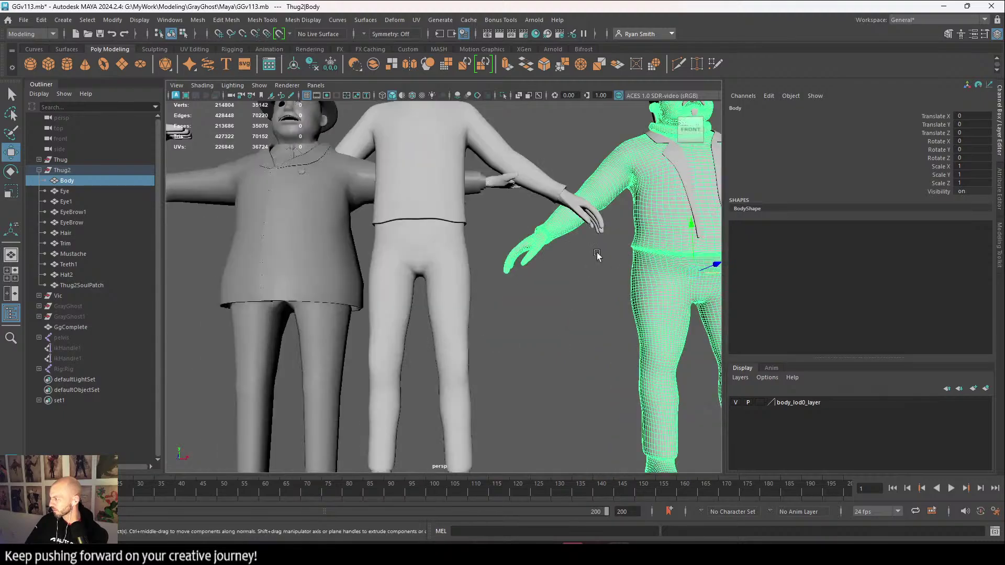
{"action": "left_click", "coordinate": [548, 317]}
{"action": "middle_click_drag", "start_coordinate": [547, 319], "coordinate": [529, 403], "text": "alt"}
{"action": "right_click_drag", "start_coordinate": [529, 403], "coordinate": [490, 351], "text": "alt"}
{"action": "left_click_drag", "start_coordinate": [490, 351], "coordinate": [469, 351], "text": "alt"}
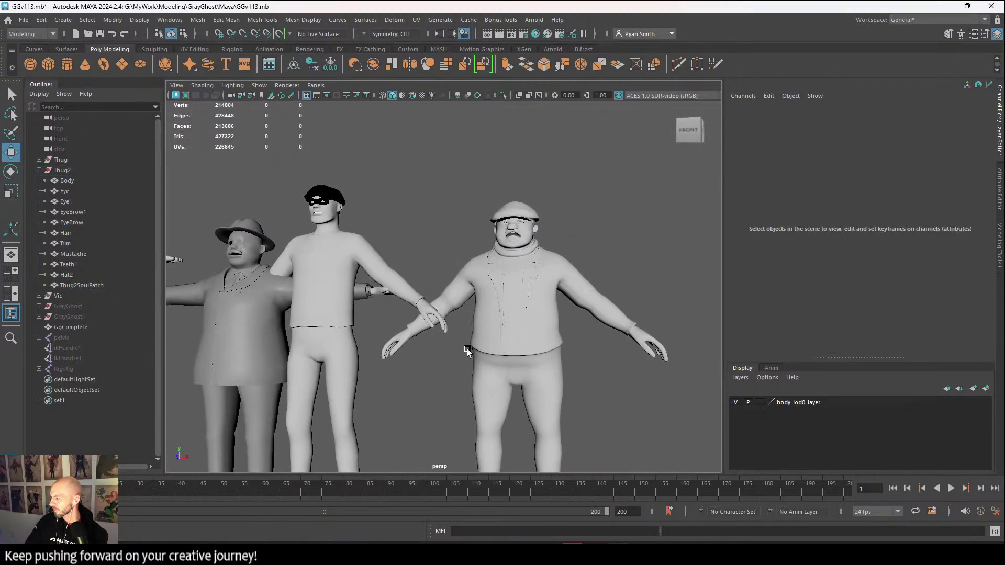
Examine the lineup from Thug2 across to GgComplete, inspecting the caped figure's head, collar and torso up close.
{"action": "middle_click_drag", "start_coordinate": [469, 351], "coordinate": [598, 392], "text": "alt"}
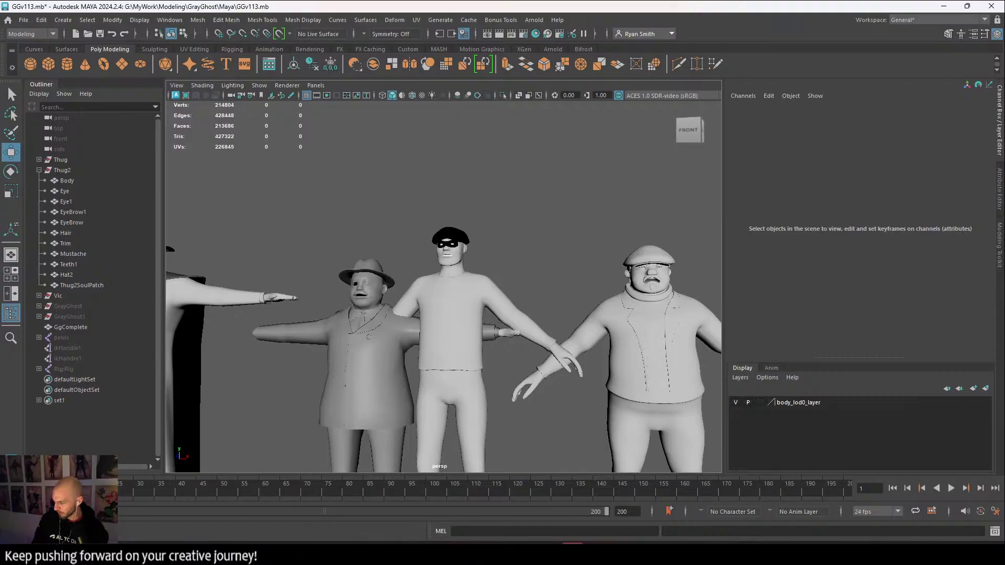
{"action": "middle_click_drag", "start_coordinate": [326, 369], "coordinate": [574, 381], "text": "alt"}
{"action": "right_click_drag", "start_coordinate": [575, 382], "coordinate": [503, 414], "text": "alt"}
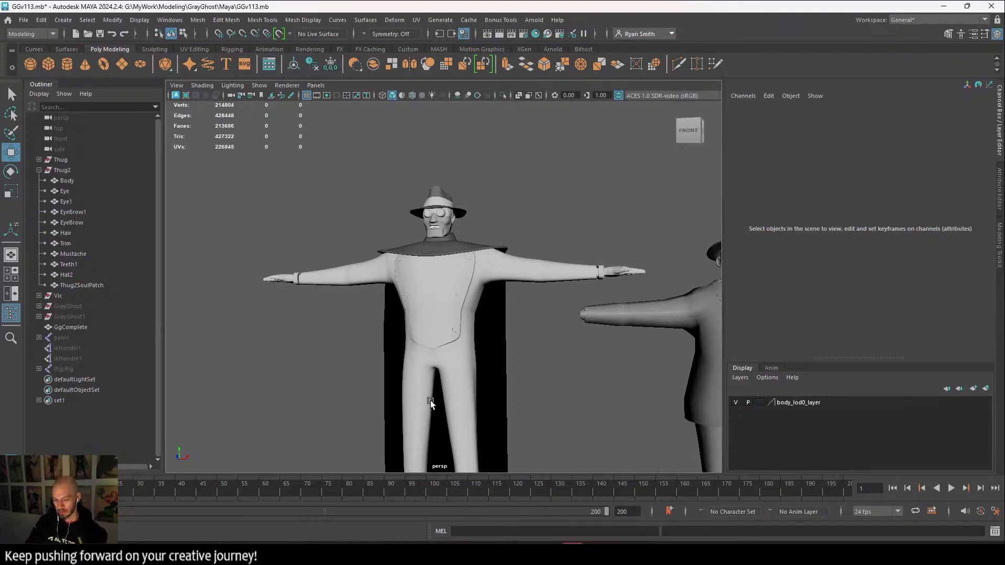
{"action": "scroll", "coordinate": [476, 367], "scroll_direction": "down", "scroll_amount": 5}
{"action": "left_click_drag", "start_coordinate": [475, 367], "coordinate": [475, 379], "text": "alt"}
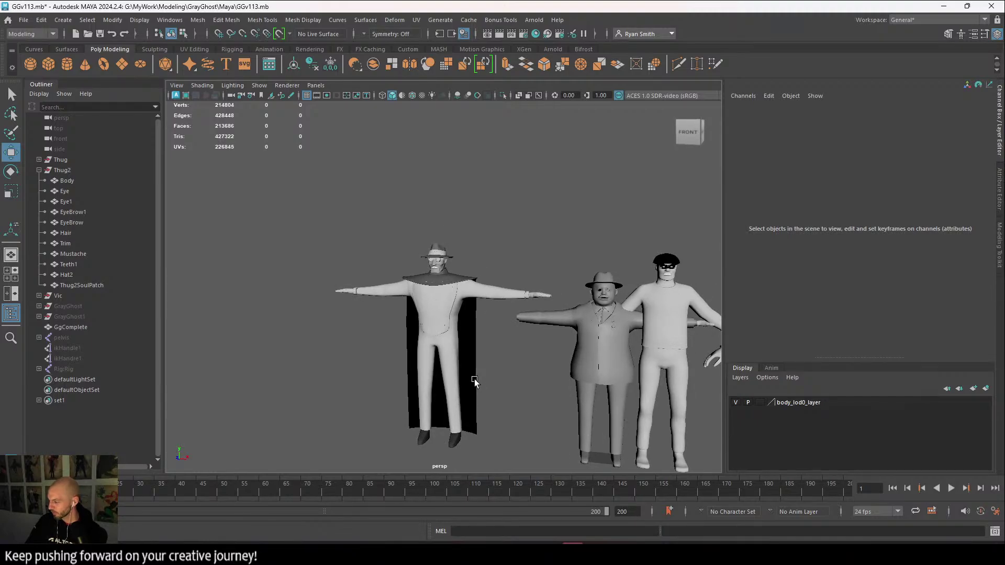
{"action": "middle_click_drag", "start_coordinate": [474, 379], "coordinate": [318, 323], "text": "alt"}
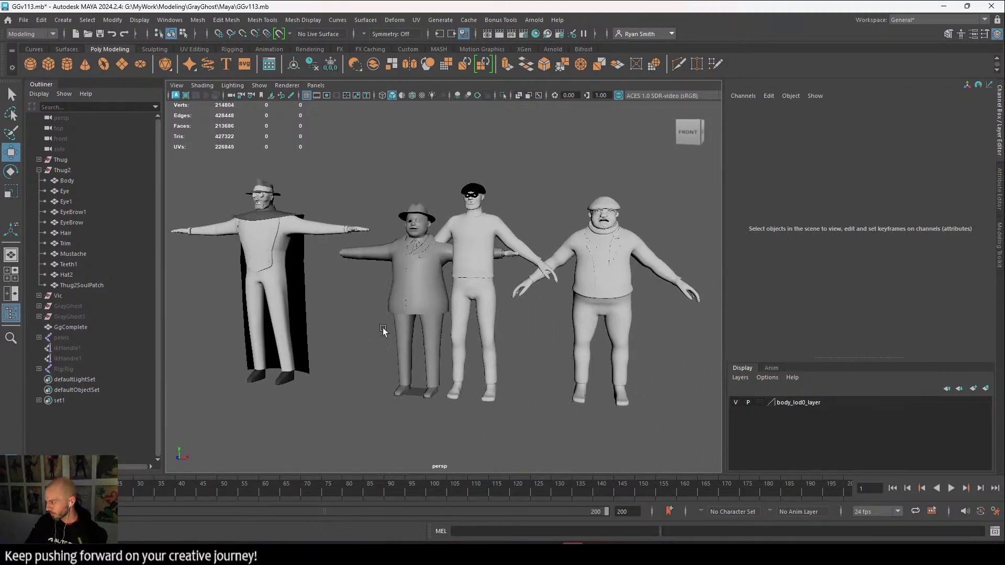
{"action": "middle_click_drag", "start_coordinate": [278, 230], "coordinate": [353, 278], "text": "alt"}
{"action": "scroll", "coordinate": [353, 277], "scroll_direction": "up", "scroll_amount": 4}
{"action": "middle_click_drag", "start_coordinate": [394, 336], "coordinate": [524, 350], "text": "alt"}
{"action": "scroll", "coordinate": [453, 388], "scroll_direction": "up", "scroll_amount": 7}
{"action": "middle_click_drag", "start_coordinate": [356, 296], "coordinate": [493, 372], "text": "alt"}
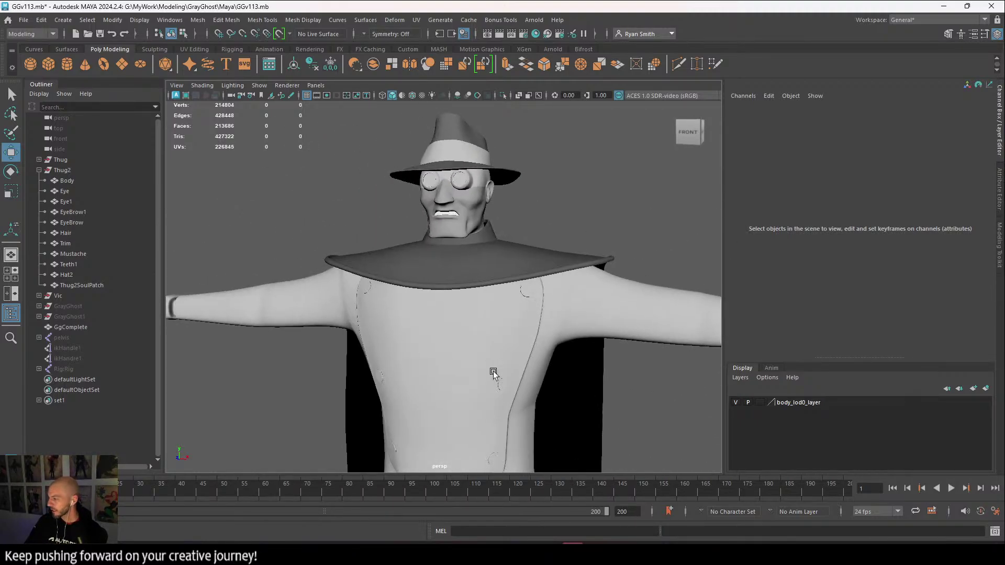
Compare the proportions of all four characters in the full lineup, including GgComplete at a slight angle.
{"action": "scroll", "coordinate": [512, 337], "scroll_direction": "down", "scroll_amount": 6}
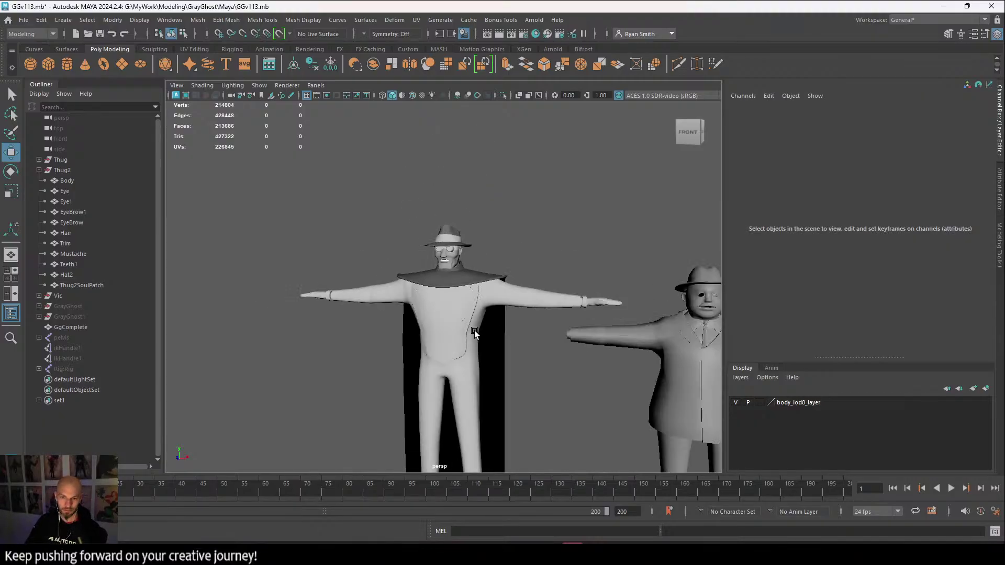
{"action": "middle_click_drag", "start_coordinate": [620, 310], "coordinate": [434, 264], "text": "alt"}
{"action": "scroll", "coordinate": [437, 285], "scroll_direction": "down", "scroll_amount": 7}
{"action": "middle_click_drag", "start_coordinate": [465, 303], "coordinate": [528, 311], "text": "alt"}
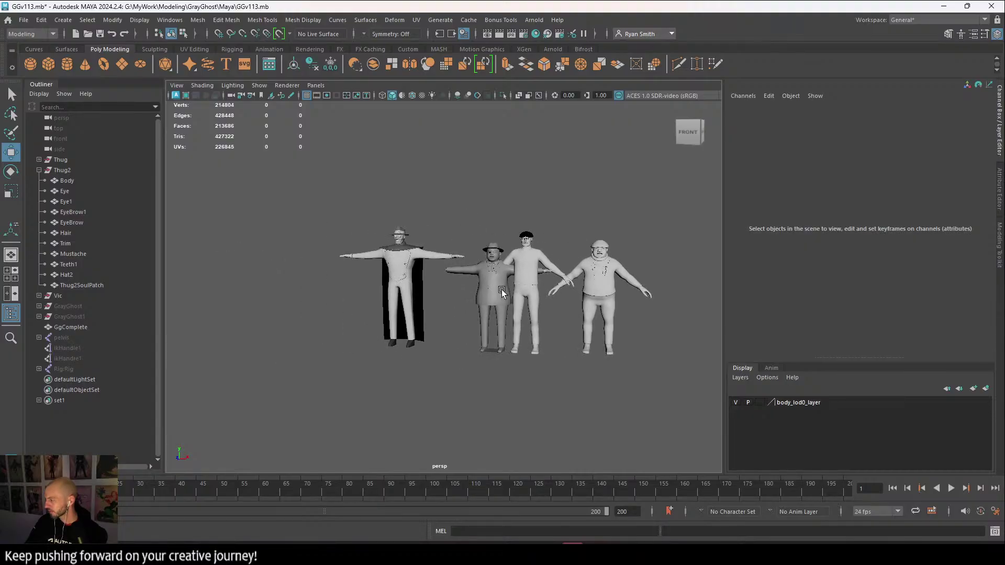
{"action": "scroll", "coordinate": [532, 312], "scroll_direction": "up", "scroll_amount": 4}
{"action": "scroll", "coordinate": [532, 312], "scroll_direction": "up", "scroll_amount": 2}
{"action": "left_click_drag", "start_coordinate": [418, 344], "coordinate": [446, 350], "text": "alt"}
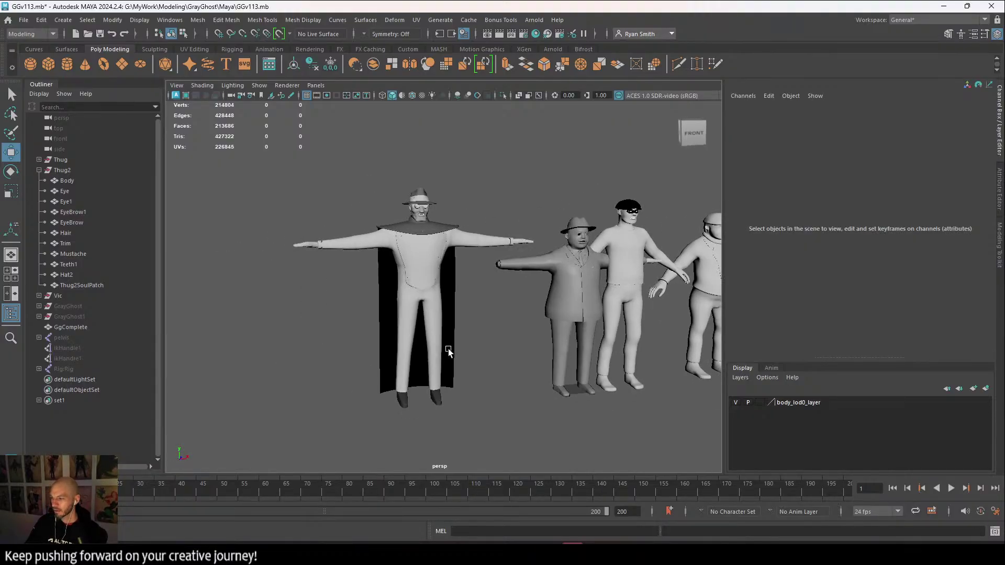
Hide the GgComplete mesh and the Thug and Vic groups, leaving only Thug2 shown.
{"action": "left_click", "coordinate": [77, 326]}
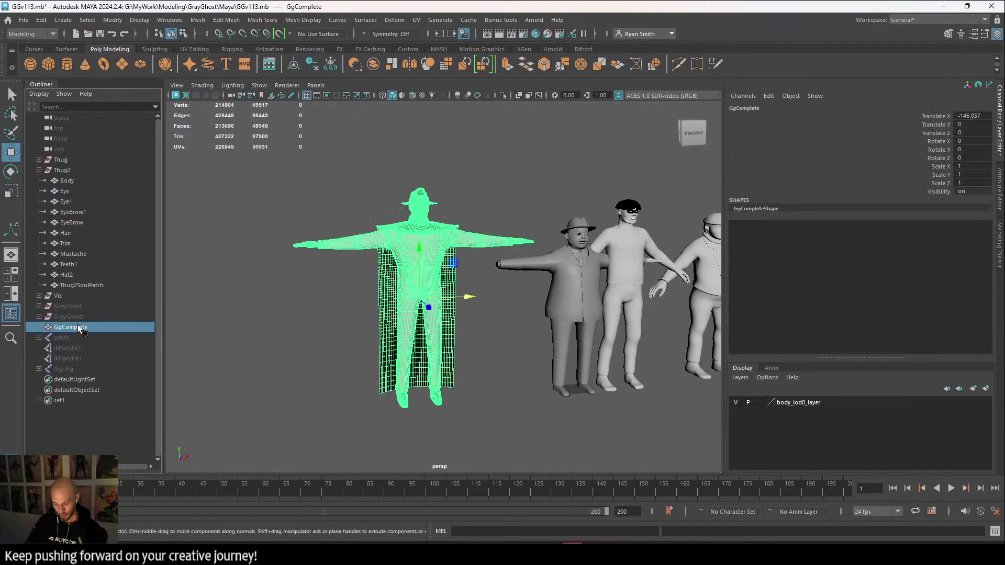
{"action": "key", "text": "h"}
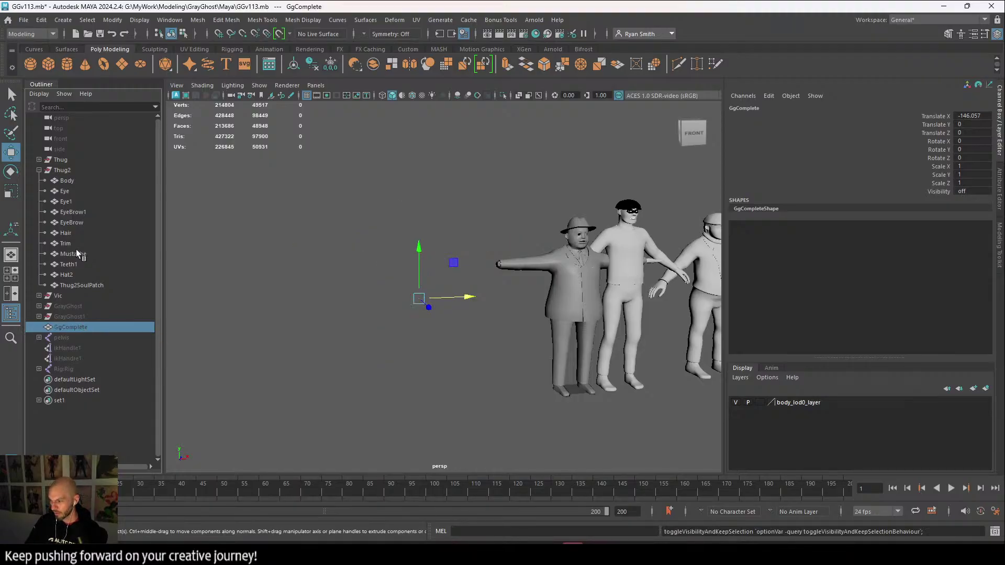
{"action": "left_click", "coordinate": [74, 161]}
{"action": "key", "text": "h"}
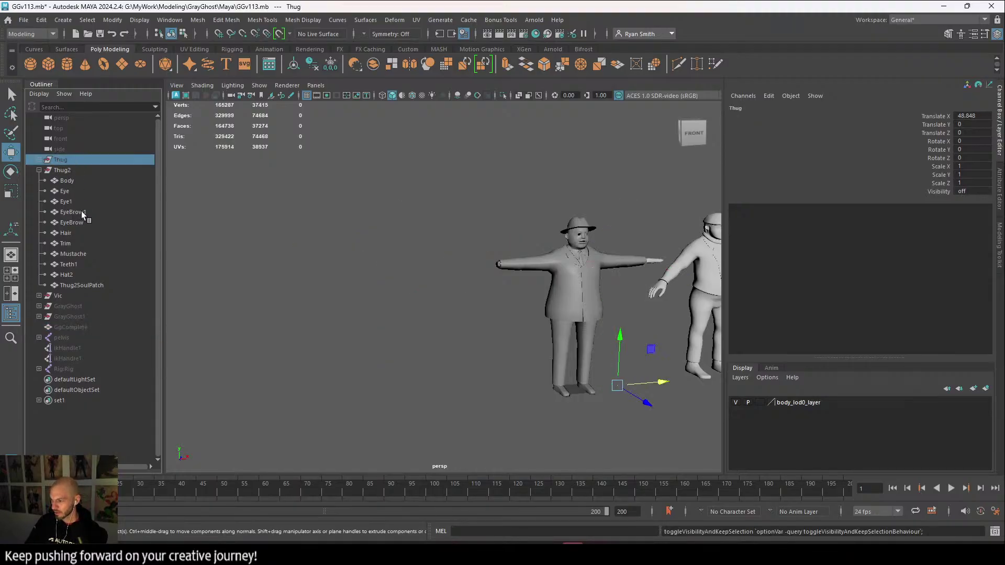
{"action": "left_click", "coordinate": [82, 298]}
{"action": "key", "text": "h"}
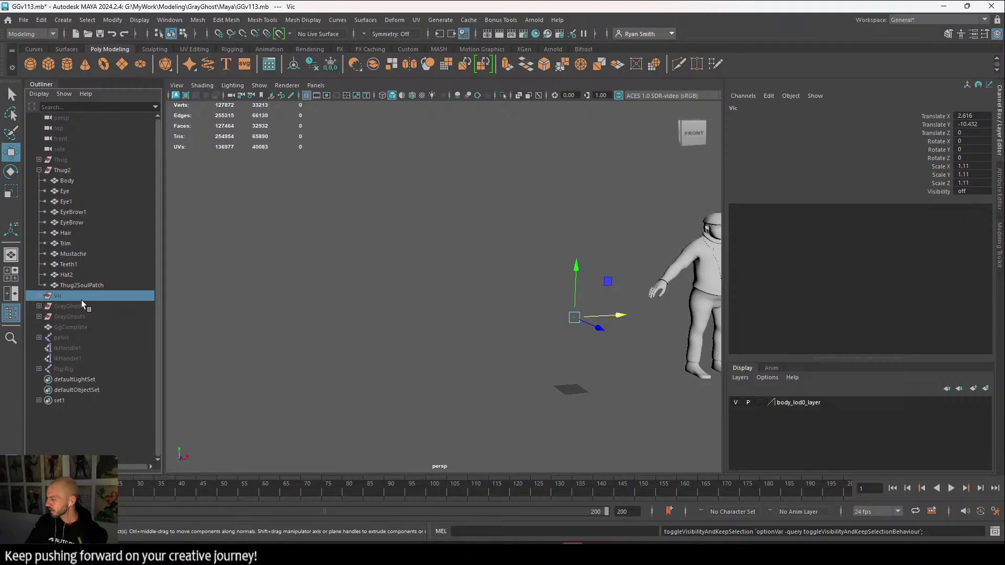
Move the Thug2 group back to the origin by setting its Translate X to 0.
{"action": "left_click", "coordinate": [74, 171]}
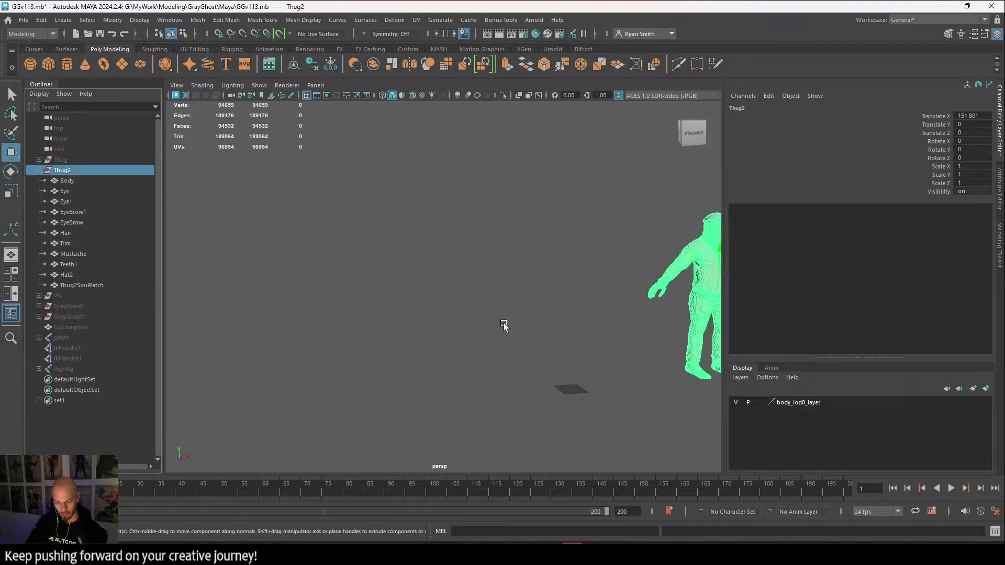
{"action": "key", "text": "f"}
{"action": "scroll", "coordinate": [500, 340], "scroll_direction": "down", "scroll_amount": 5}
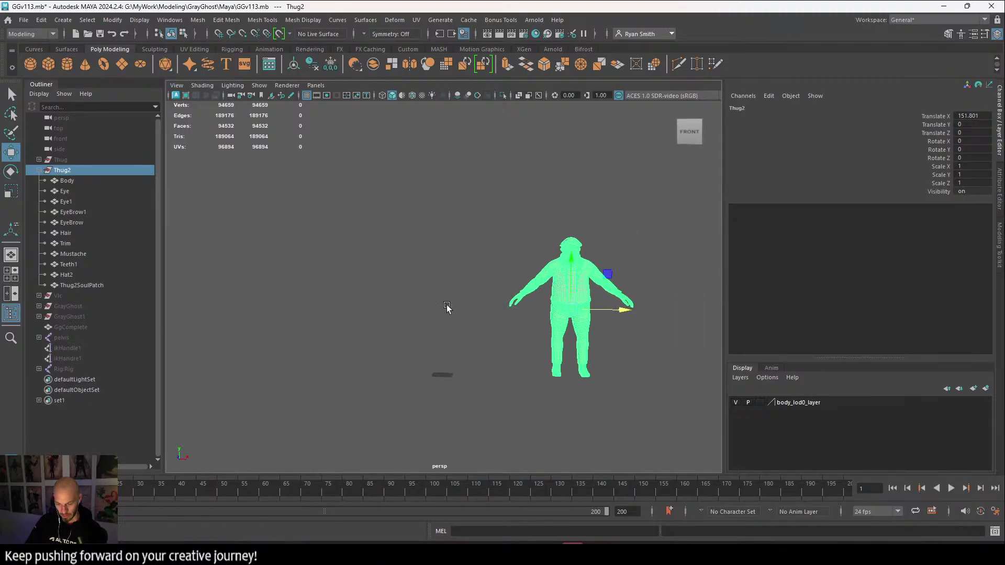
{"action": "double_click", "coordinate": [974, 116]}
{"action": "type", "text": "0"}
{"action": "key", "text": "Return"}
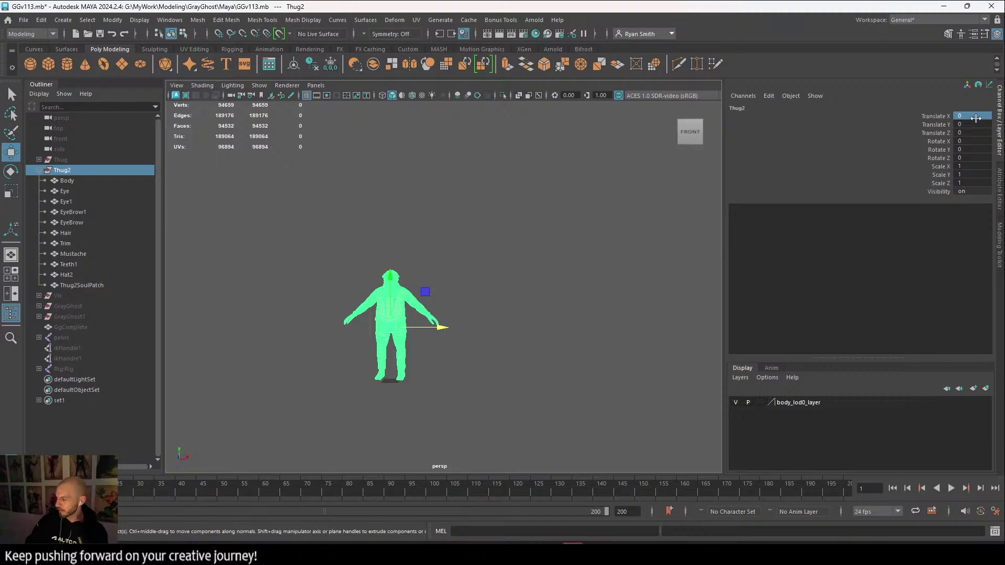
Inspect Thug2's head up close, checking the hat, face and eye as separate meshes.
{"action": "right_click_drag", "start_coordinate": [378, 314], "coordinate": [482, 314], "text": "alt"}
{"action": "middle_click_drag", "start_coordinate": [419, 298], "coordinate": [513, 268], "text": "alt"}
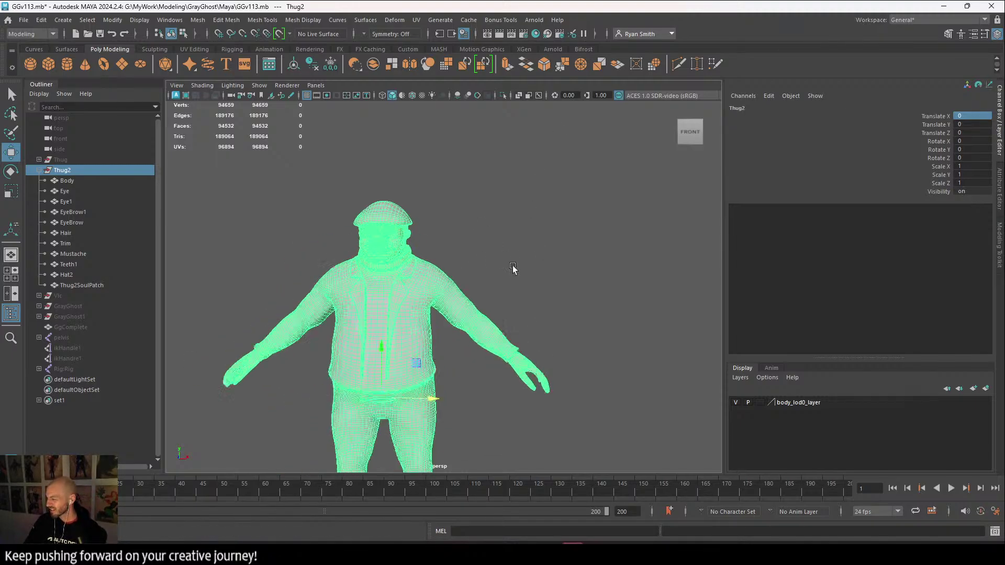
{"action": "left_click", "coordinate": [513, 268]}
{"action": "right_click_drag", "start_coordinate": [461, 262], "coordinate": [511, 243], "text": "alt"}
{"action": "middle_click_drag", "start_coordinate": [397, 157], "coordinate": [491, 240], "text": "alt"}
{"action": "right_click_drag", "start_coordinate": [403, 261], "coordinate": [438, 252], "text": "alt"}
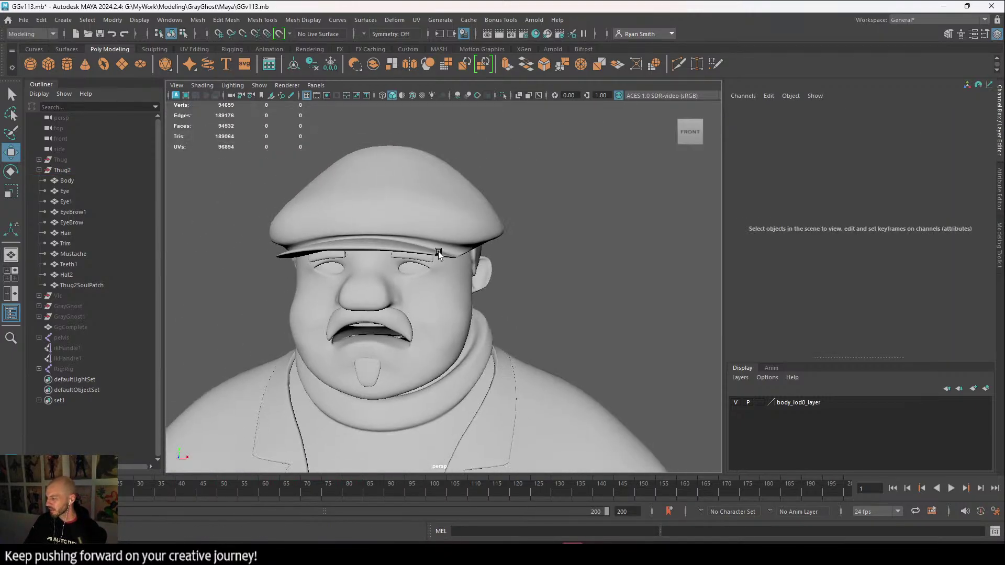
{"action": "left_click", "coordinate": [421, 222]}
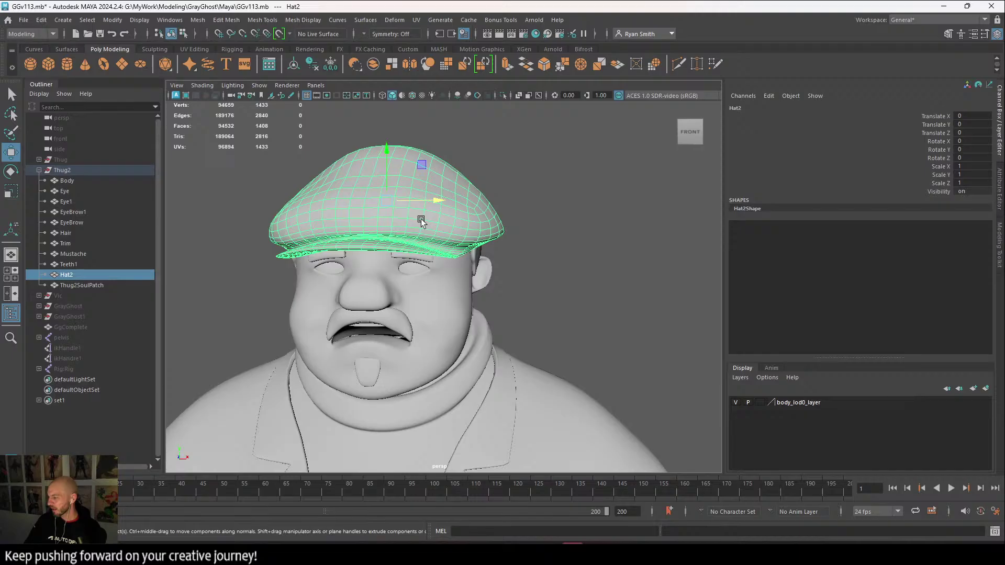
{"action": "left_click", "coordinate": [376, 283]}
{"action": "left_click", "coordinate": [412, 269]}
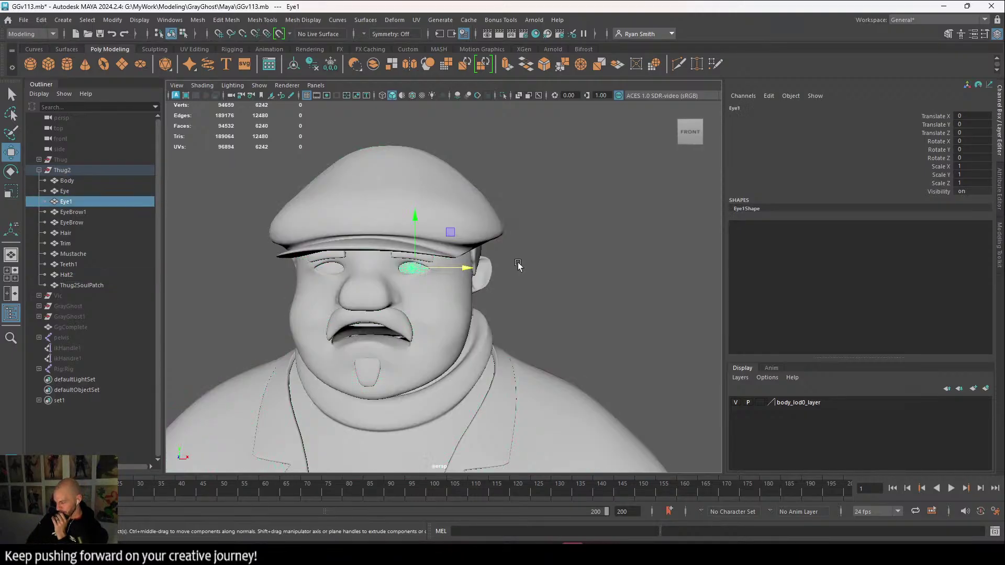
Examine Thug2's overall figure and proportions from the front, from head to feet.
{"action": "scroll", "coordinate": [518, 265], "scroll_direction": "down", "scroll_amount": 5}
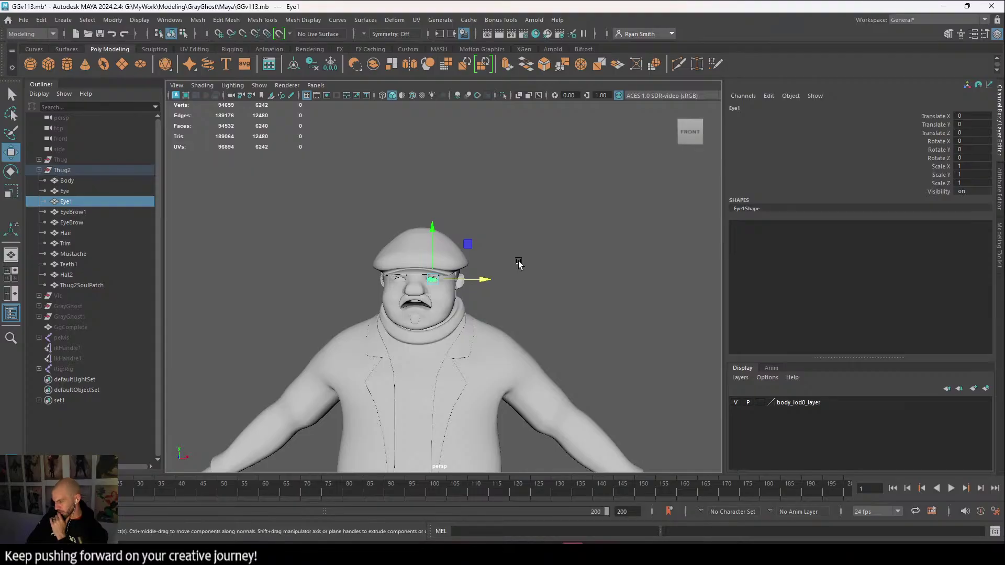
{"action": "scroll", "coordinate": [463, 271], "scroll_direction": "up", "scroll_amount": 3}
{"action": "scroll", "coordinate": [463, 271], "scroll_direction": "down", "scroll_amount": 6}
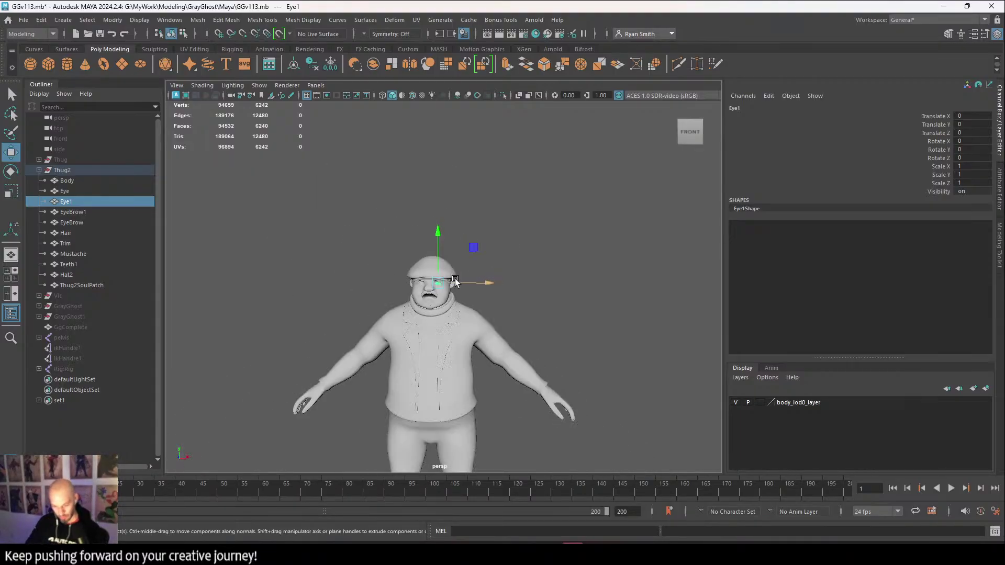
{"action": "scroll", "coordinate": [454, 282], "scroll_direction": "down", "scroll_amount": 2}
{"action": "scroll", "coordinate": [419, 293], "scroll_direction": "down", "scroll_amount": 3}
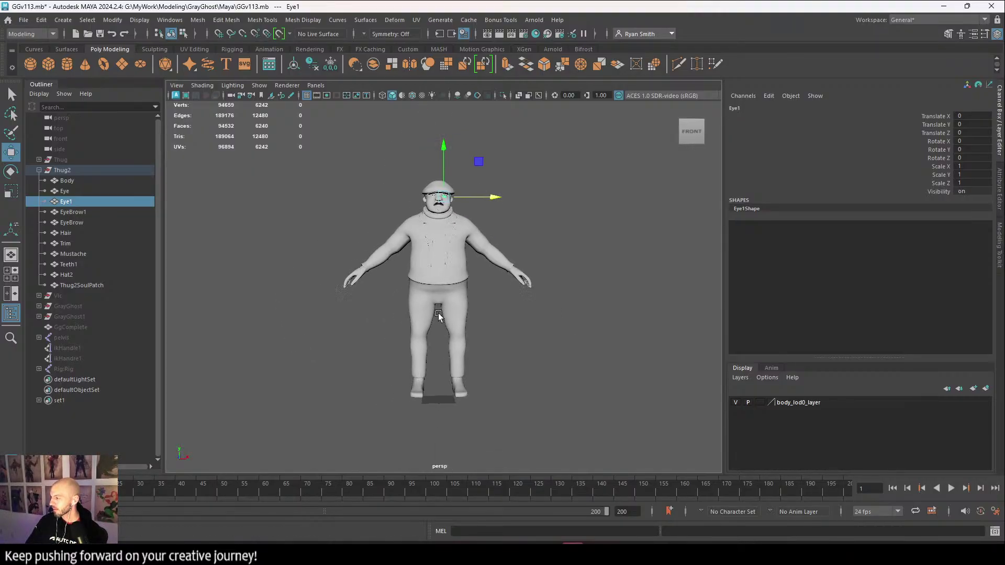
{"action": "left_click_drag", "start_coordinate": [439, 313], "coordinate": [432, 318], "text": "alt"}
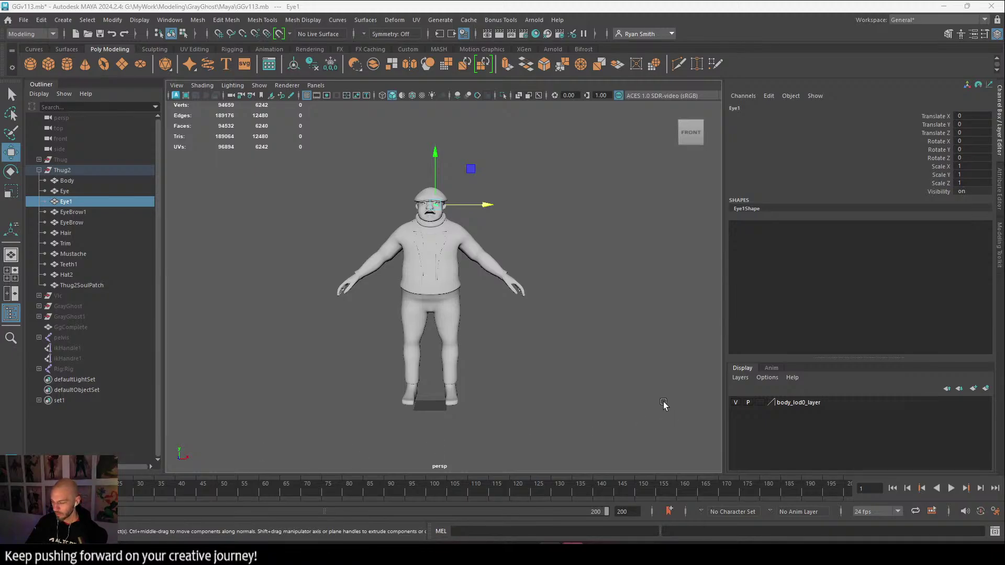
{"action": "scroll", "coordinate": [563, 233], "scroll_direction": "up", "scroll_amount": 4}
{"action": "scroll", "coordinate": [575, 293], "scroll_direction": "down", "scroll_amount": 3}
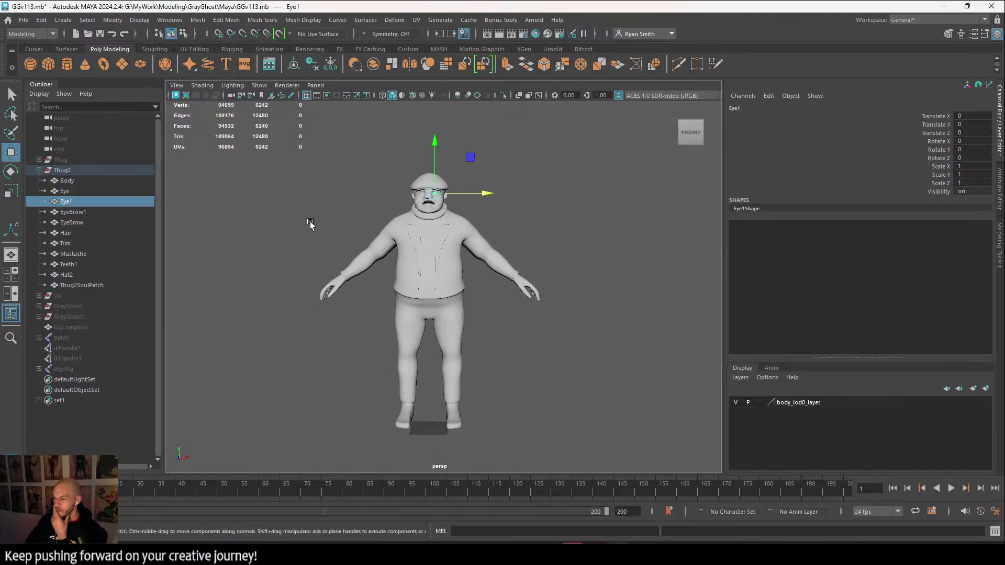
Check the Thug2 group's UV layout in the UV Editor, close the editor and clear the selection.
{"action": "left_click", "coordinate": [68, 170]}
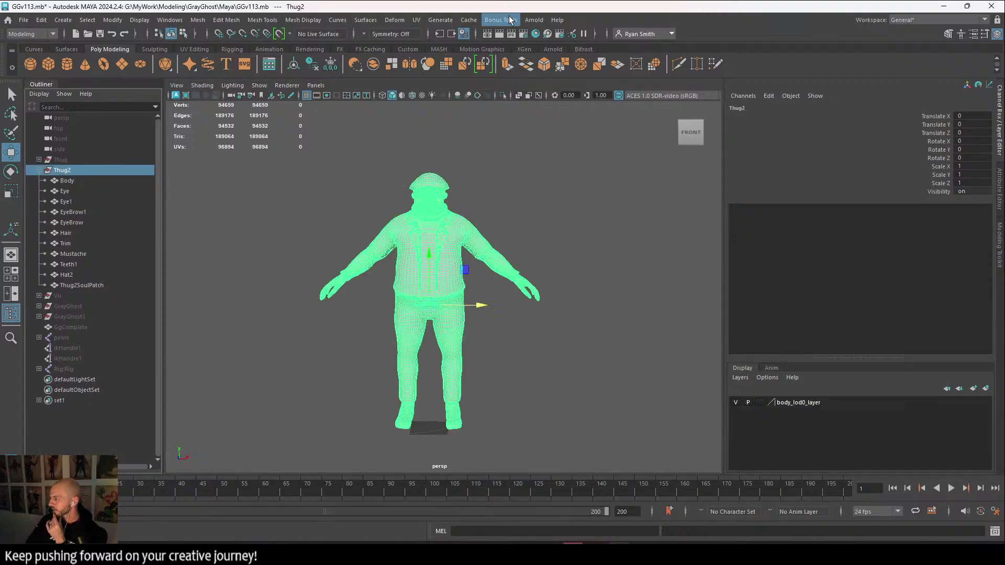
{"action": "left_click", "coordinate": [417, 21]}
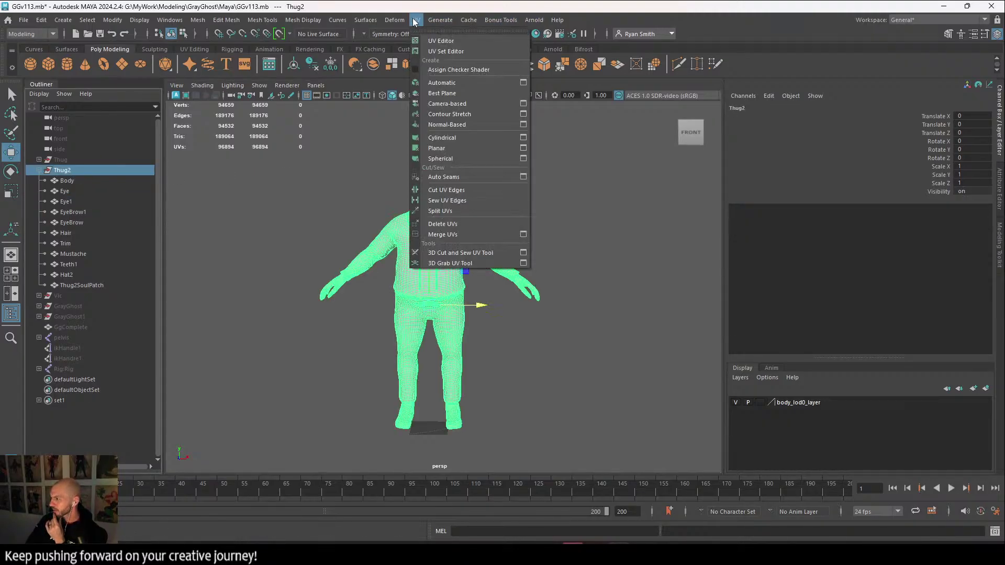
{"action": "left_click", "coordinate": [443, 40]}
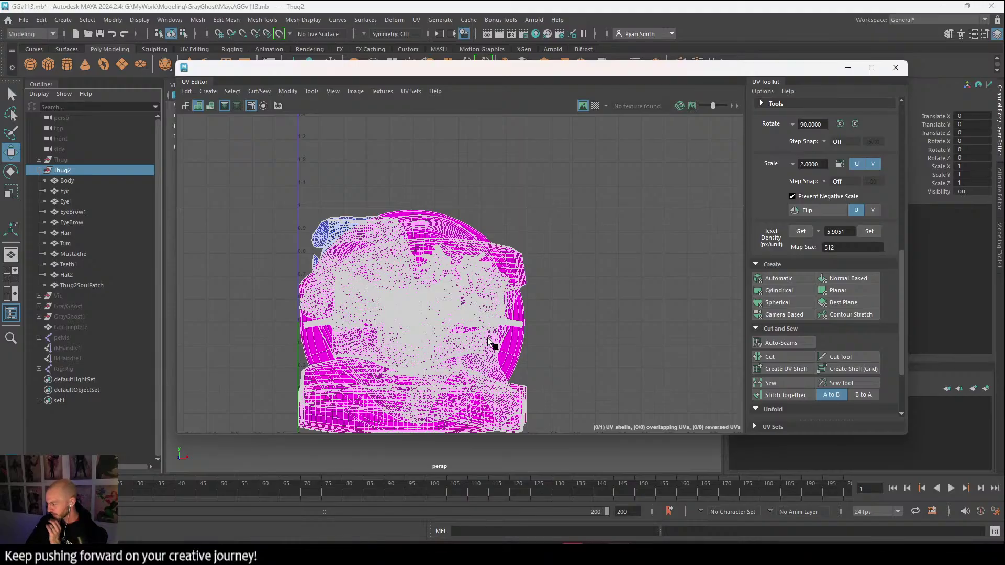
{"action": "left_click", "coordinate": [895, 69]}
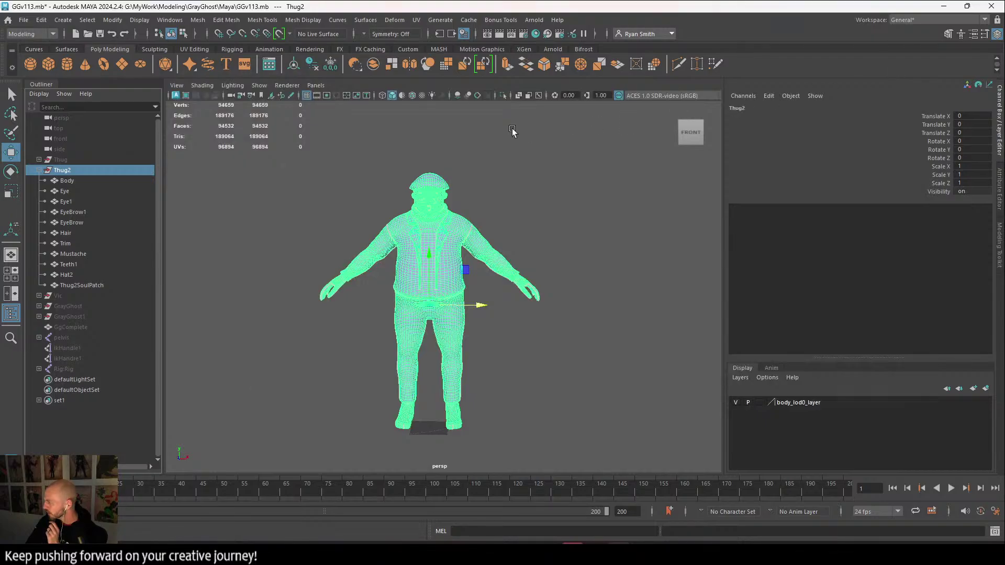
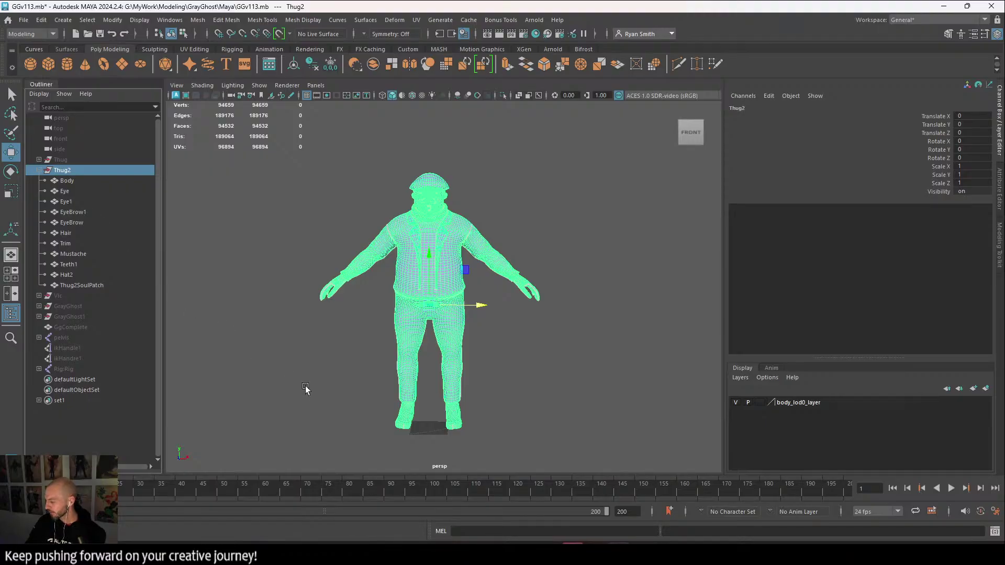
{"action": "left_click", "coordinate": [386, 346]}
{"action": "left_click_drag", "start_coordinate": [565, 330], "coordinate": [490, 332], "text": "alt"}
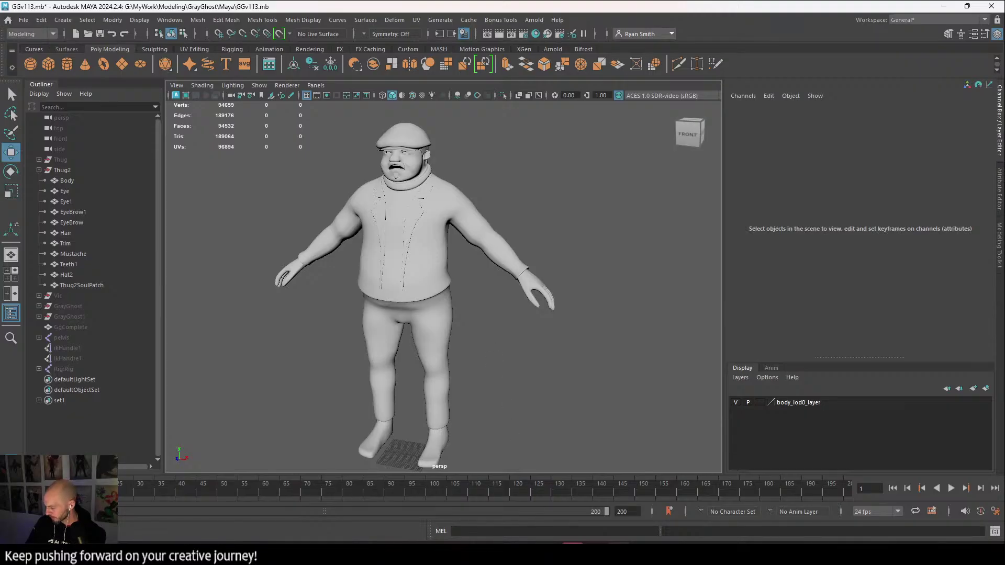
Open the Epic Games Launcher and browse the projects in the Unreal Engine library.
{"action": "key", "text": "super"}
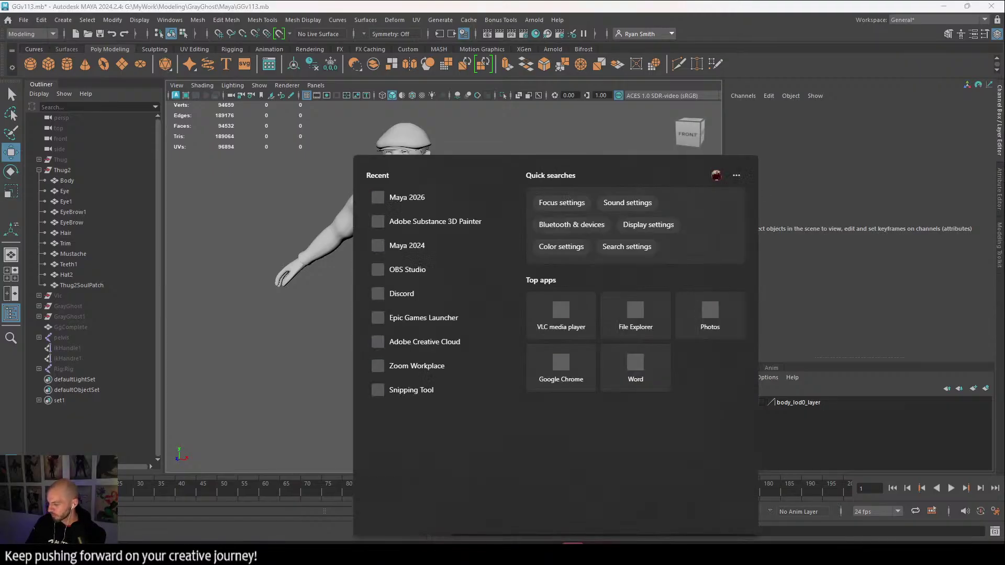
{"action": "type", "text": "epic"}
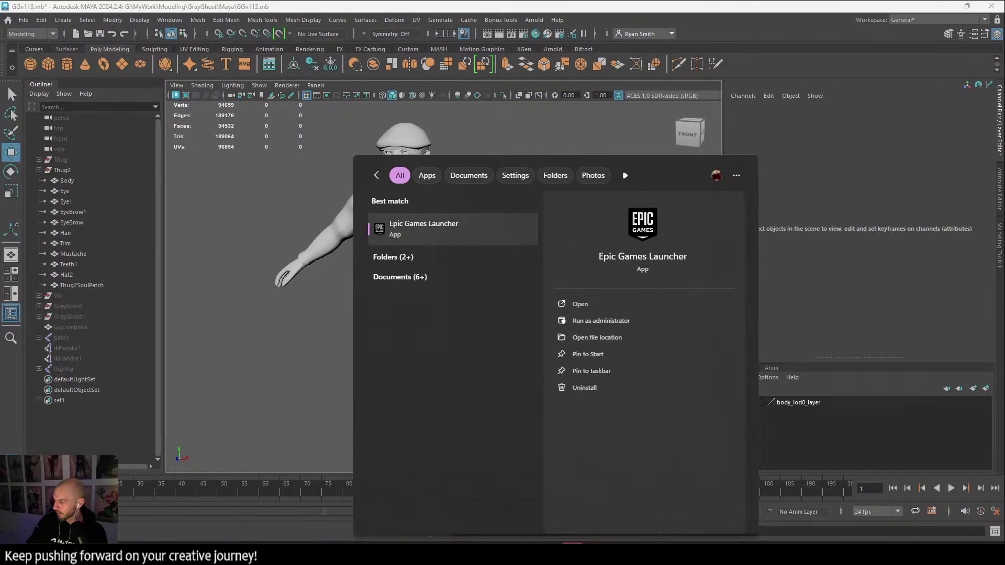
{"action": "left_click", "coordinate": [468, 235]}
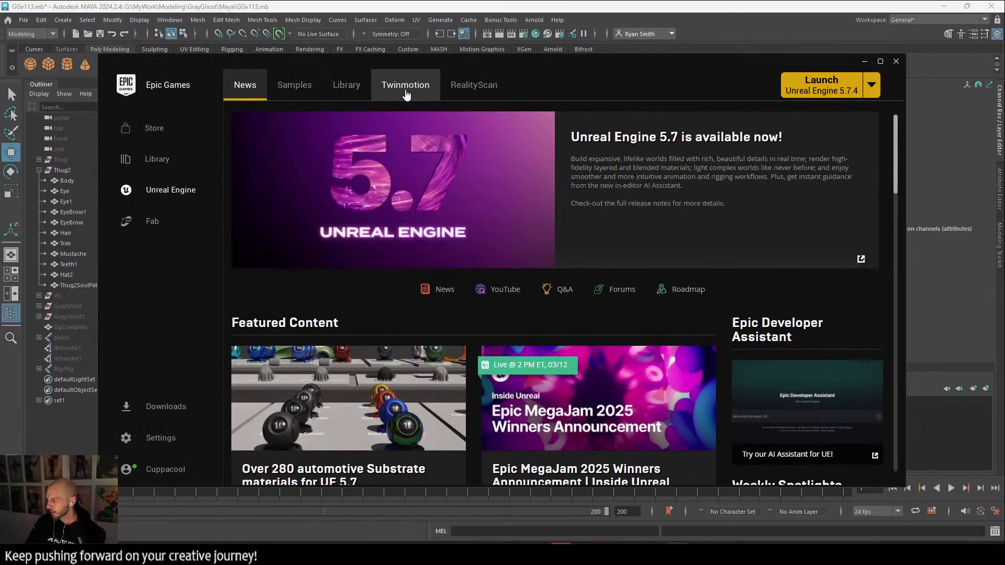
{"action": "left_click", "coordinate": [343, 88]}
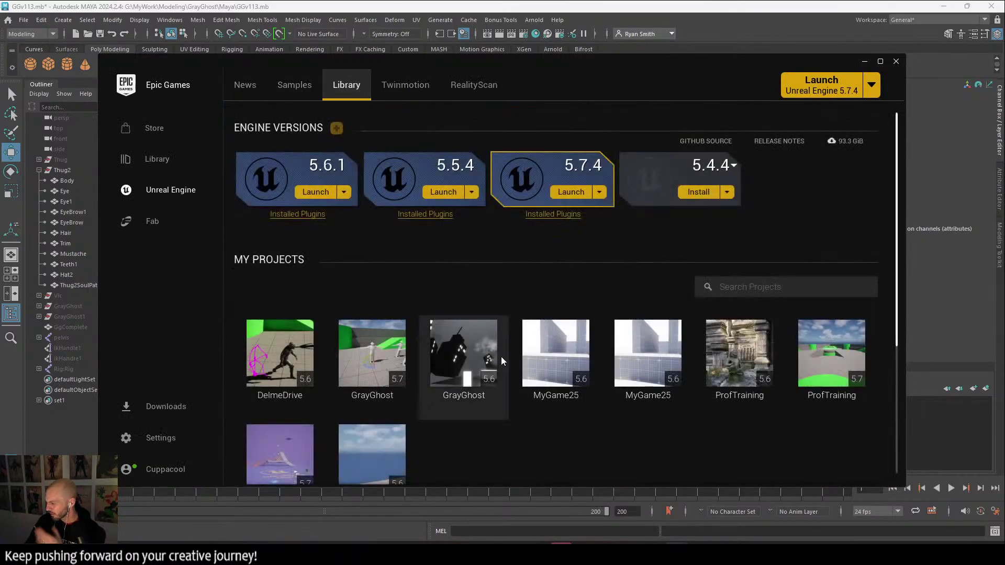
{"action": "scroll", "coordinate": [697, 390], "scroll_direction": "down", "scroll_amount": 1}
{"action": "scroll", "coordinate": [681, 379], "scroll_direction": "down", "scroll_amount": 2}
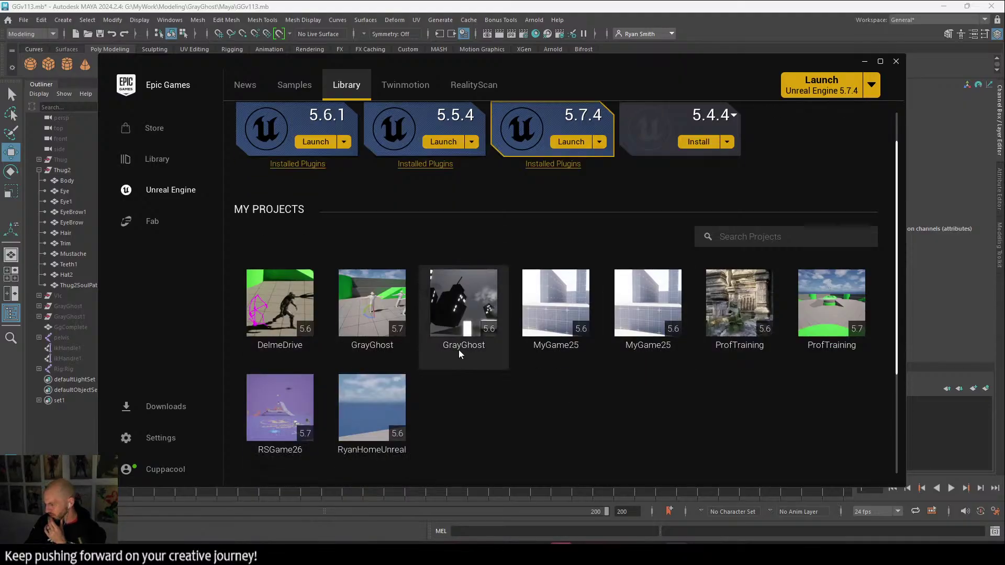
Open the GrayGhost project for Unreal Engine 5.7, switch to its editor and close the Merge Actors window.
{"action": "left_click", "coordinate": [364, 365]}
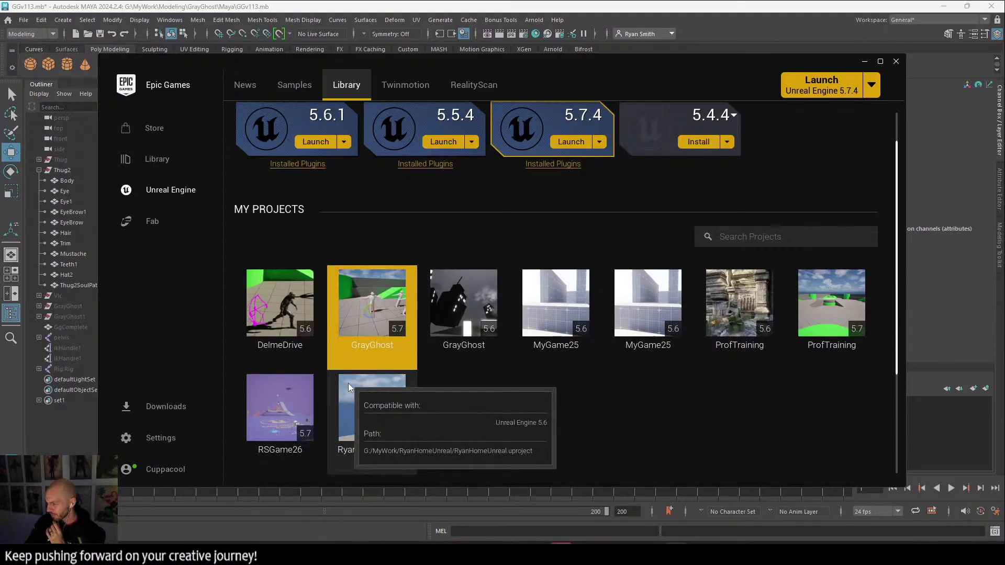
{"action": "double_click", "coordinate": [365, 297]}
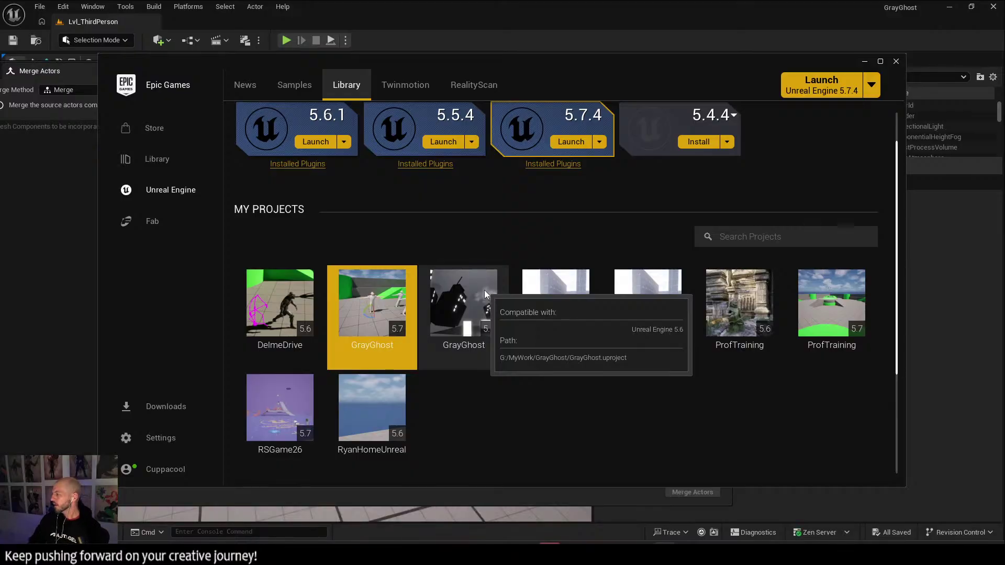
{"action": "left_click", "coordinate": [950, 394]}
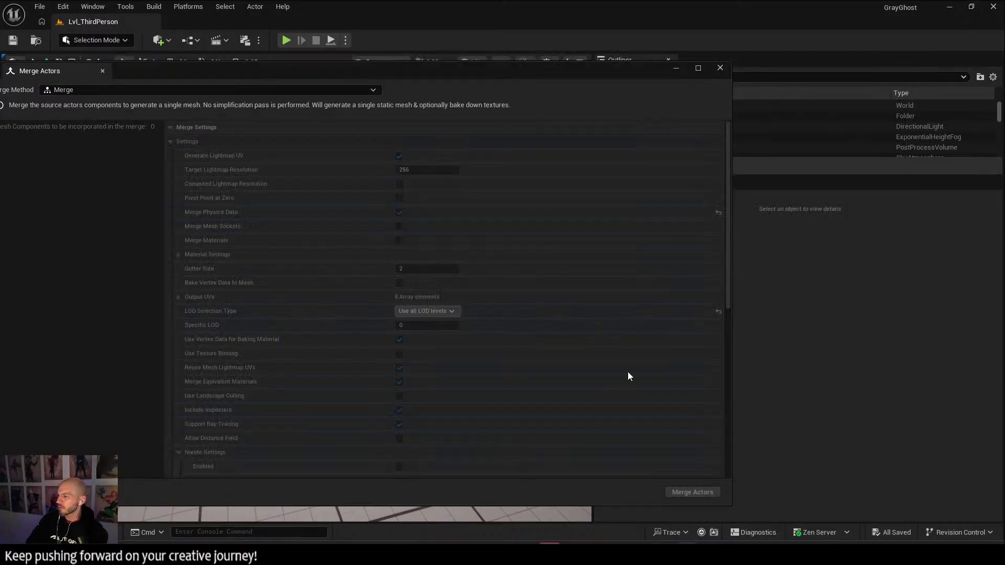
{"action": "left_click_drag", "start_coordinate": [275, 74], "coordinate": [396, 67]}
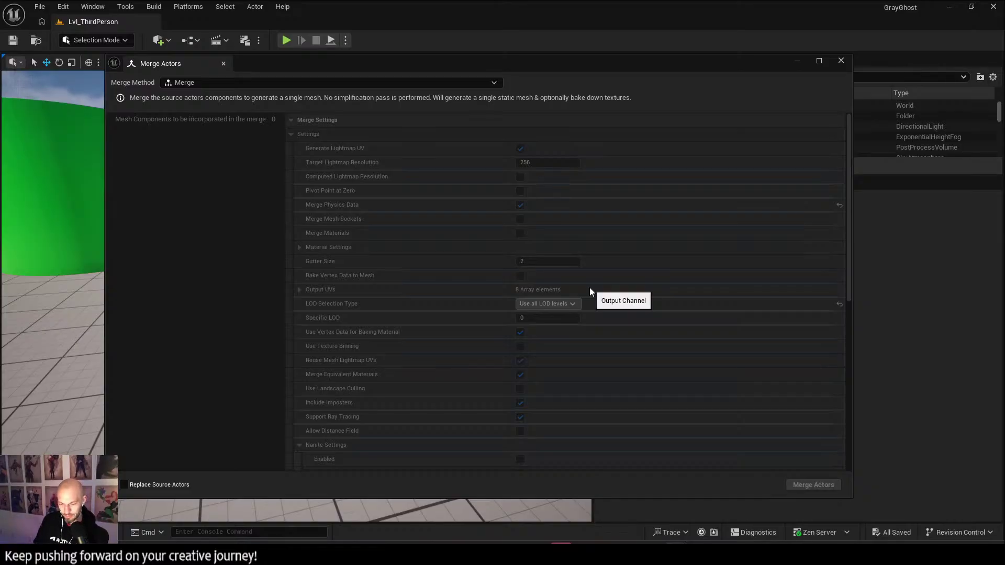
{"action": "left_click", "coordinate": [841, 60]}
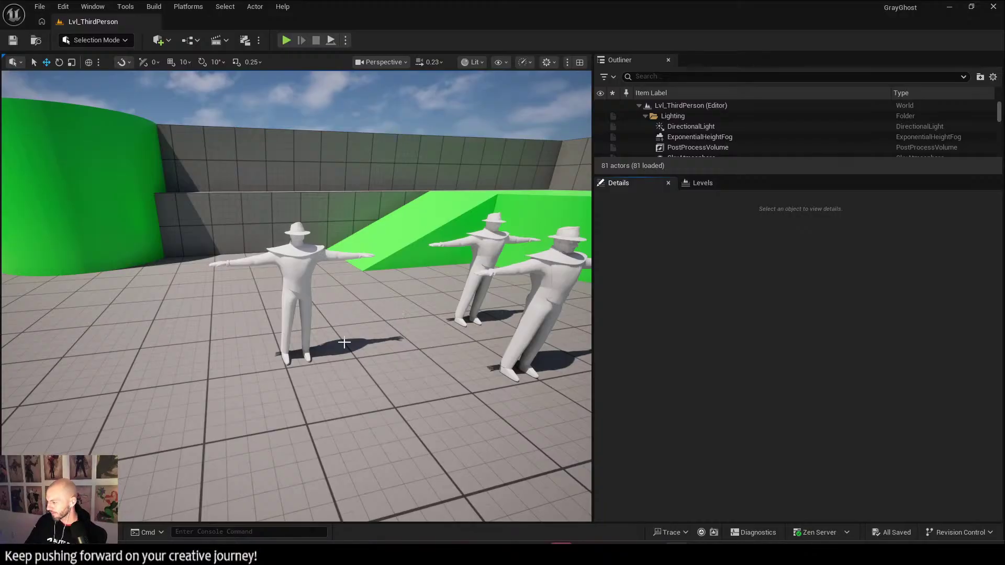
Inspect the merged skeletal and static mesh versions of the GrayGhost character in the third-person level.
{"action": "right_click_drag", "start_coordinate": [344, 343], "coordinate": [372, 344]}
{"action": "left_click", "coordinate": [285, 206]}
{"action": "right_click_drag", "start_coordinate": [314, 217], "coordinate": [401, 220]}
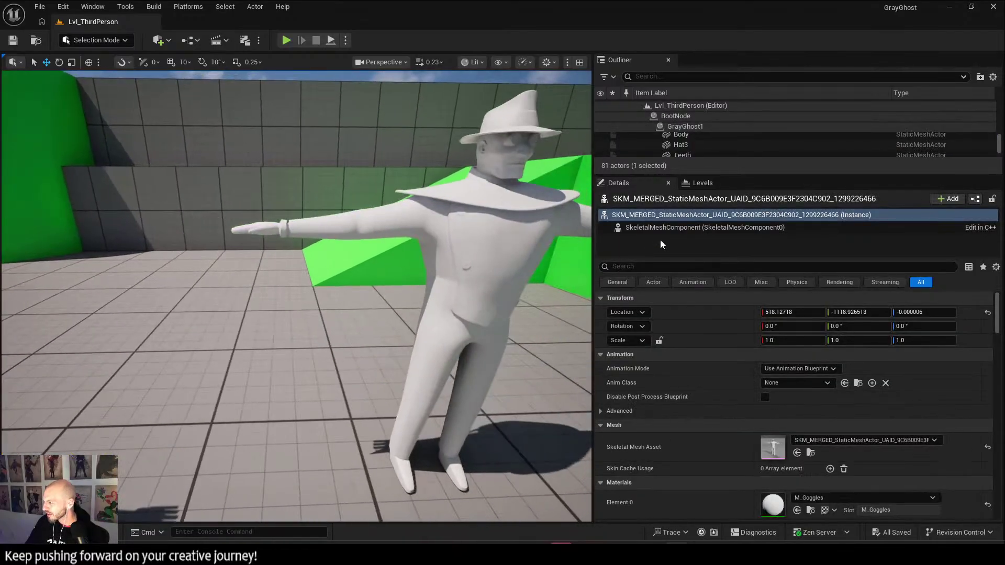
{"action": "right_click_drag", "start_coordinate": [543, 218], "coordinate": [610, 217]}
{"action": "left_click", "coordinate": [467, 219]}
{"action": "left_click", "coordinate": [280, 207]}
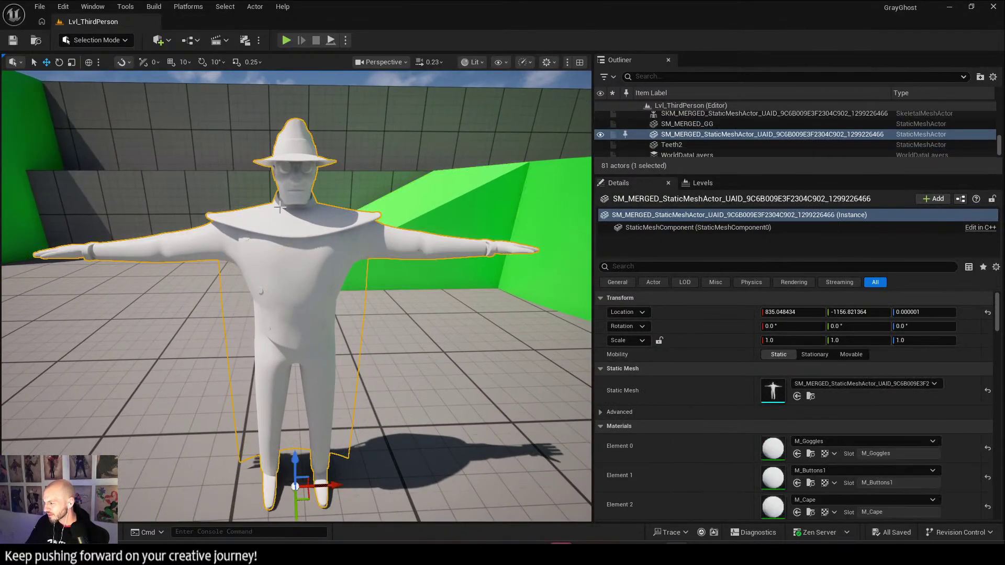
{"action": "right_click_drag", "start_coordinate": [280, 208], "coordinate": [471, 361]}
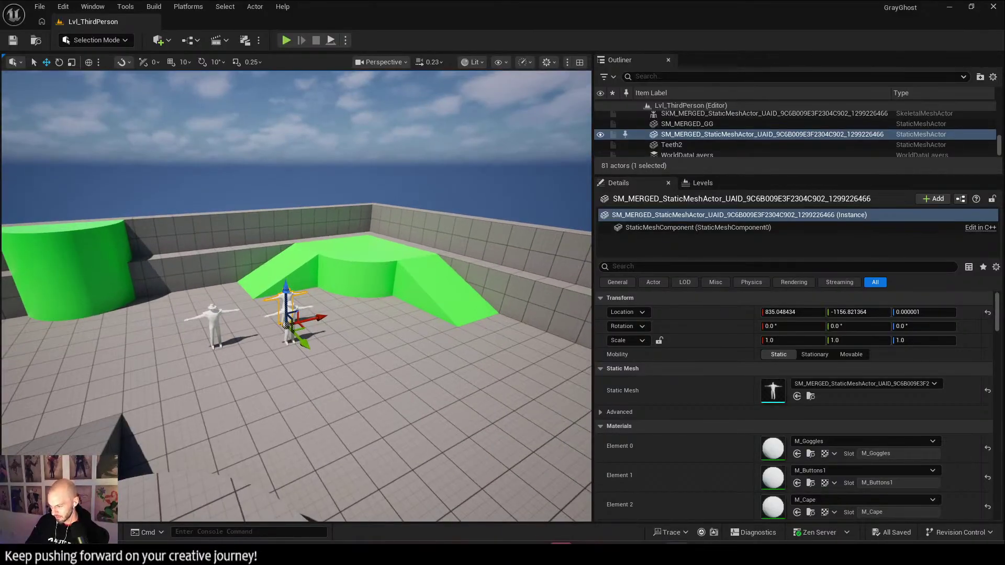
Dock the Content Browser below the viewport and enlarge the viewport against the Outliner and Content Browser.
{"action": "key", "text": "ctrl+space"}
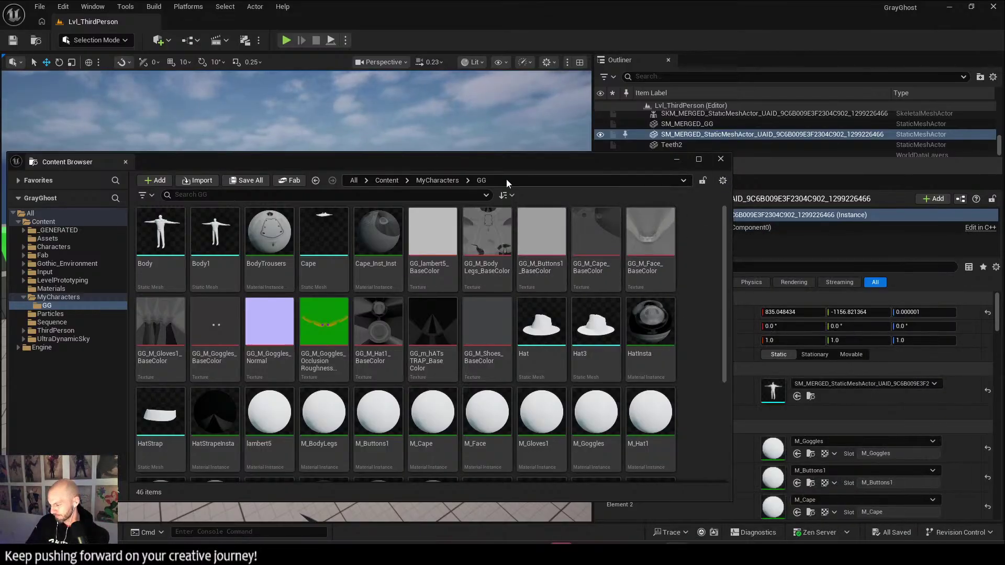
{"action": "left_click_drag", "start_coordinate": [104, 162], "coordinate": [130, 497]}
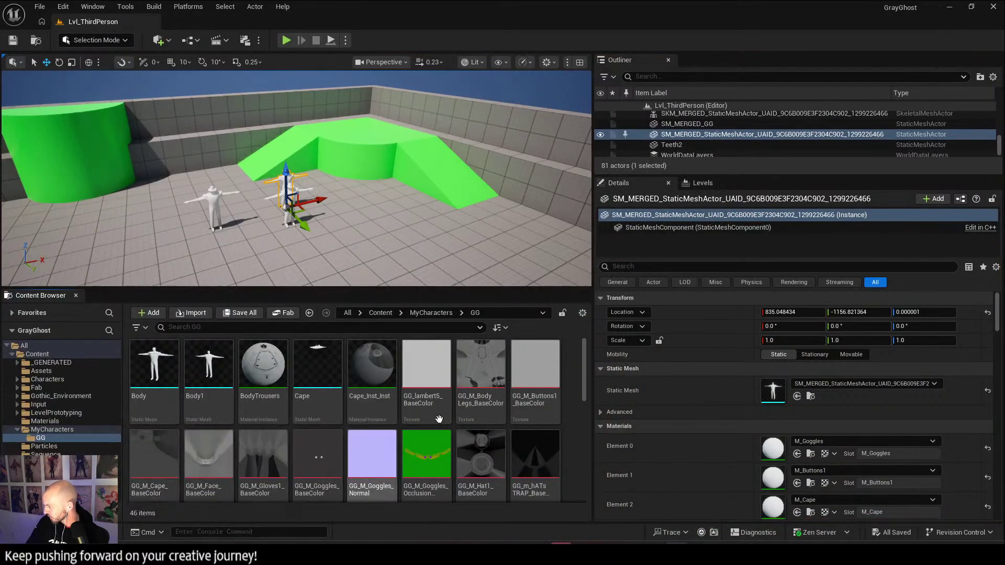
{"action": "left_click_drag", "start_coordinate": [588, 220], "coordinate": [890, 220]}
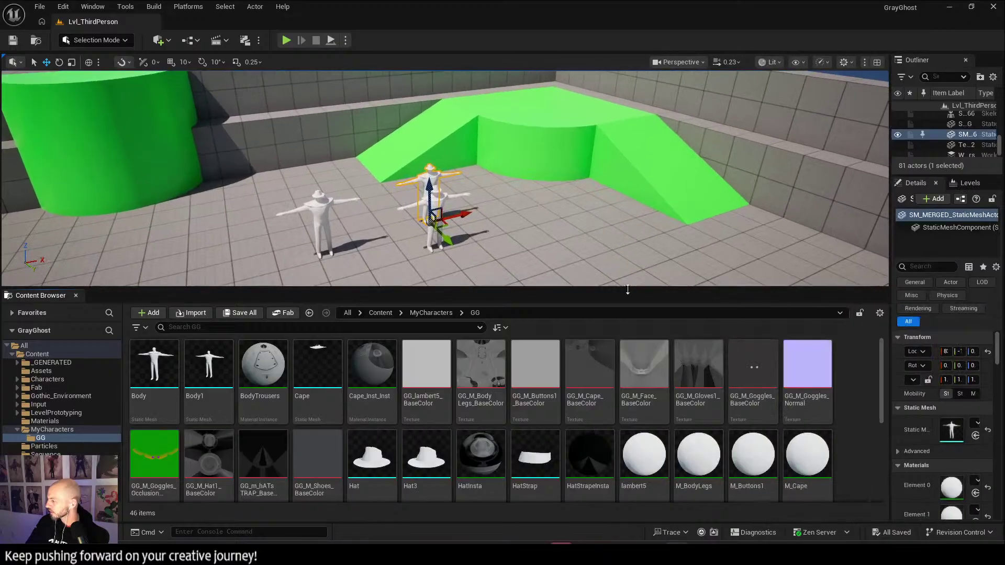
{"action": "left_click_drag", "start_coordinate": [566, 286], "coordinate": [421, 360]}
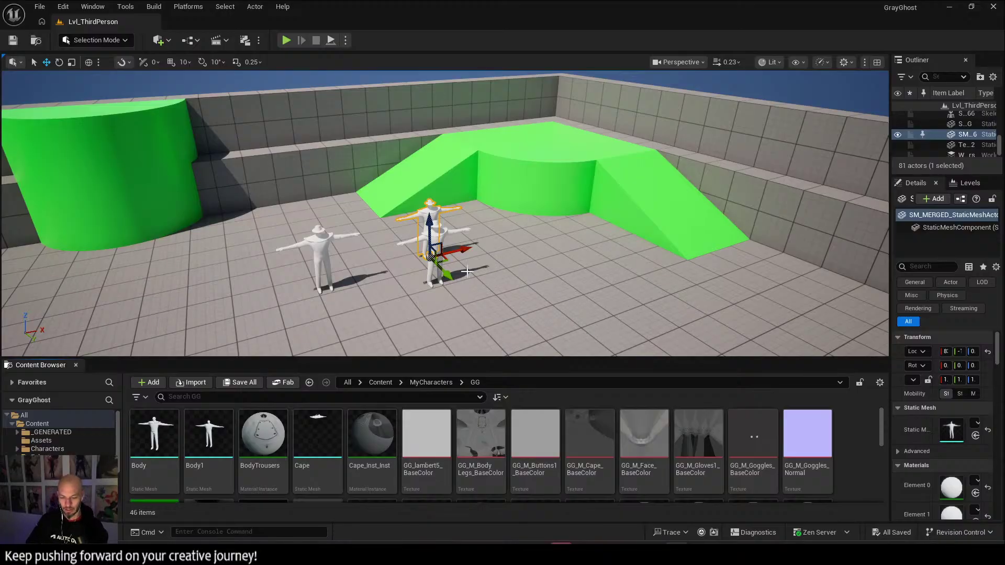
Enlarge the Content Browser and open the GrayGhost level from the project's Content folder.
{"action": "right_click_drag", "start_coordinate": [445, 235], "coordinate": [477, 204]}
{"action": "scroll", "coordinate": [384, 205], "scroll_direction": "up", "scroll_amount": 2}
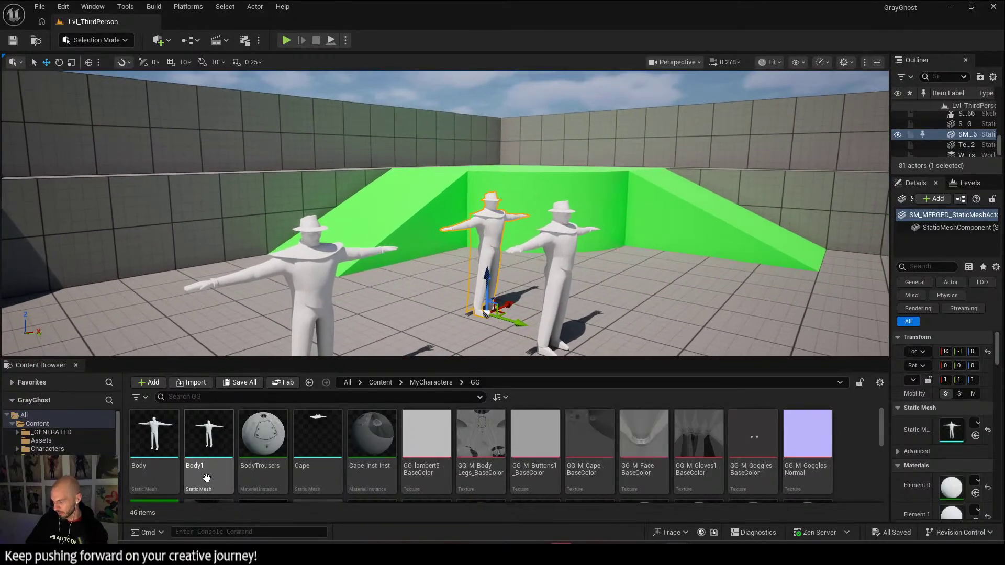
{"action": "left_click_drag", "start_coordinate": [355, 359], "coordinate": [355, 226]}
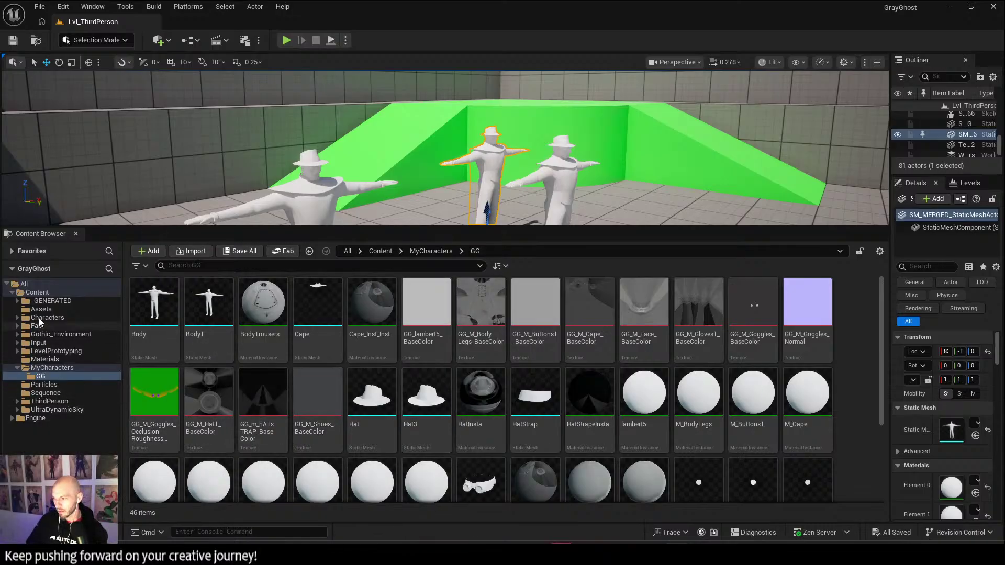
{"action": "left_click", "coordinate": [48, 291]}
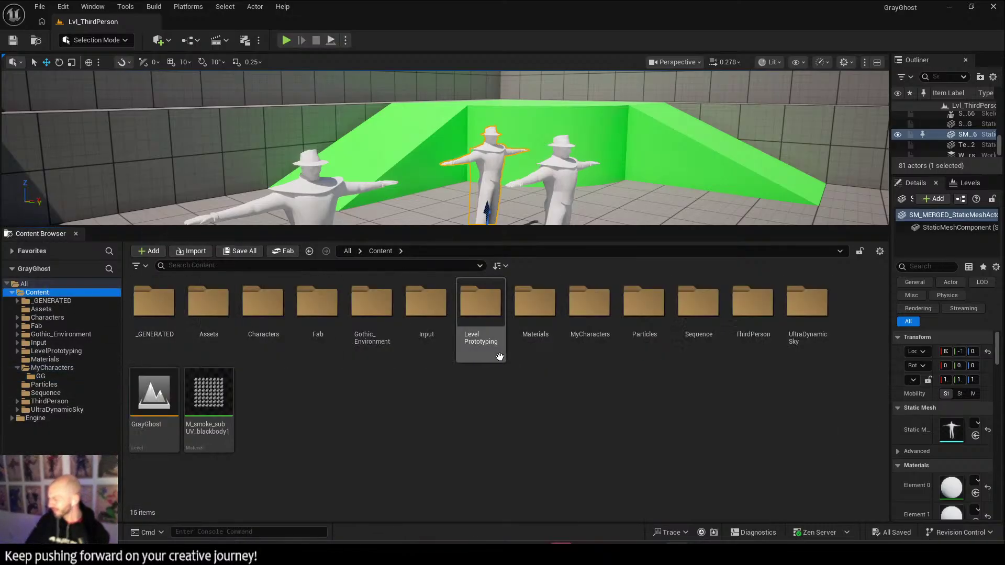
{"action": "left_click", "coordinate": [147, 450]}
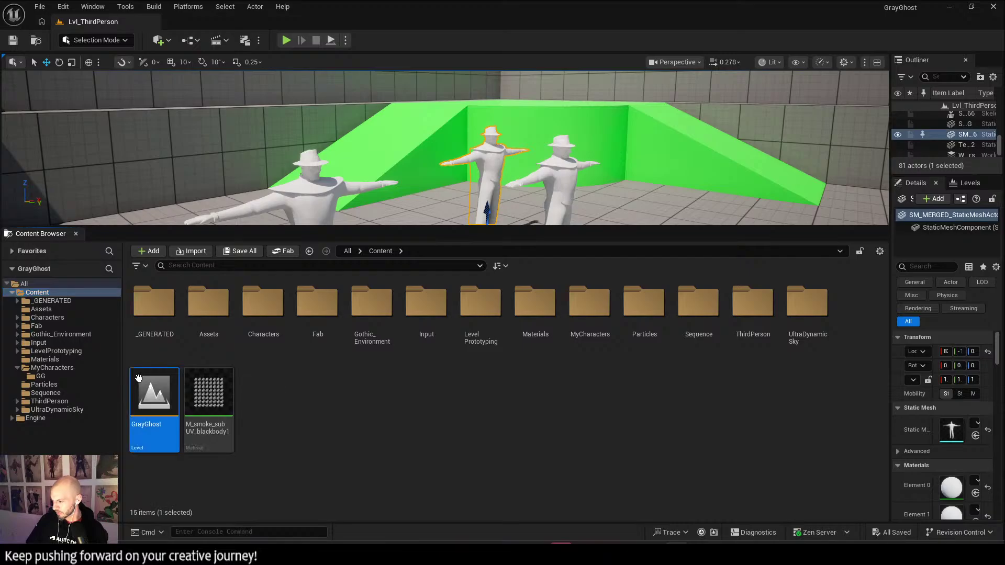
{"action": "key", "text": "Return"}
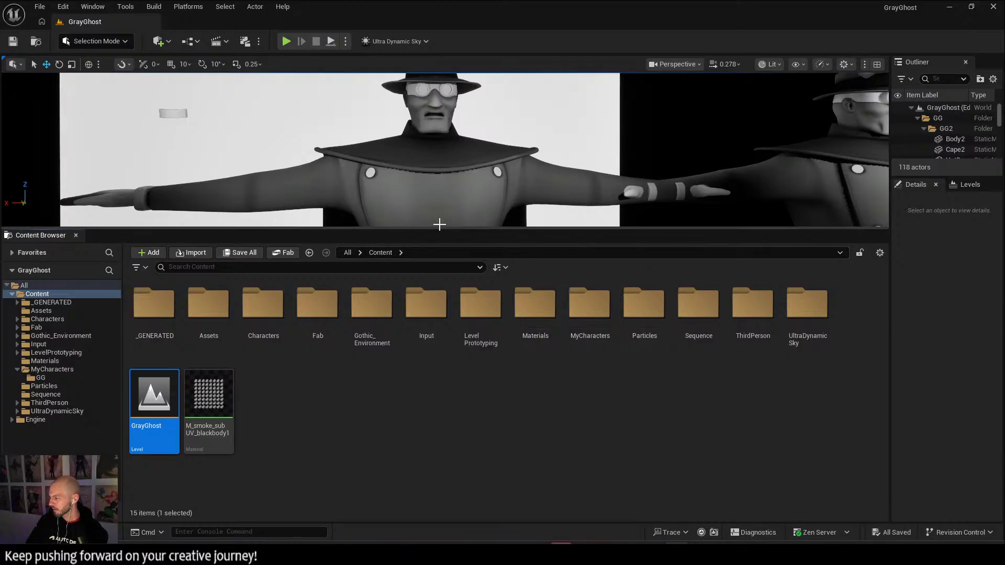
View the textured characters in the GrayGhost level and open the Master level sequence from the Sequence folder.
{"action": "left_click_drag", "start_coordinate": [444, 232], "coordinate": [444, 443]}
{"action": "right_click_drag", "start_coordinate": [445, 256], "coordinate": [641, 322]}
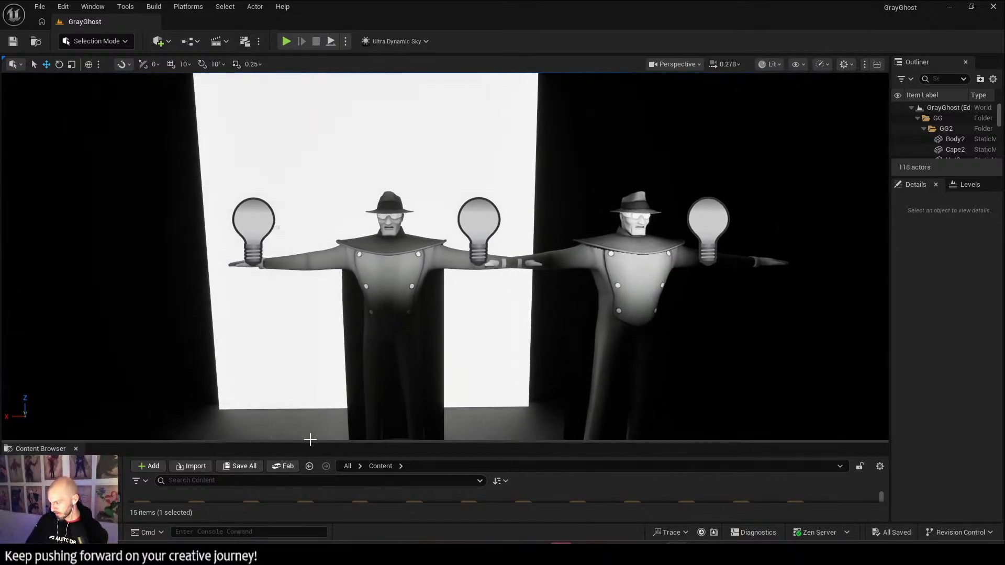
{"action": "left_click_drag", "start_coordinate": [312, 443], "coordinate": [321, 306]}
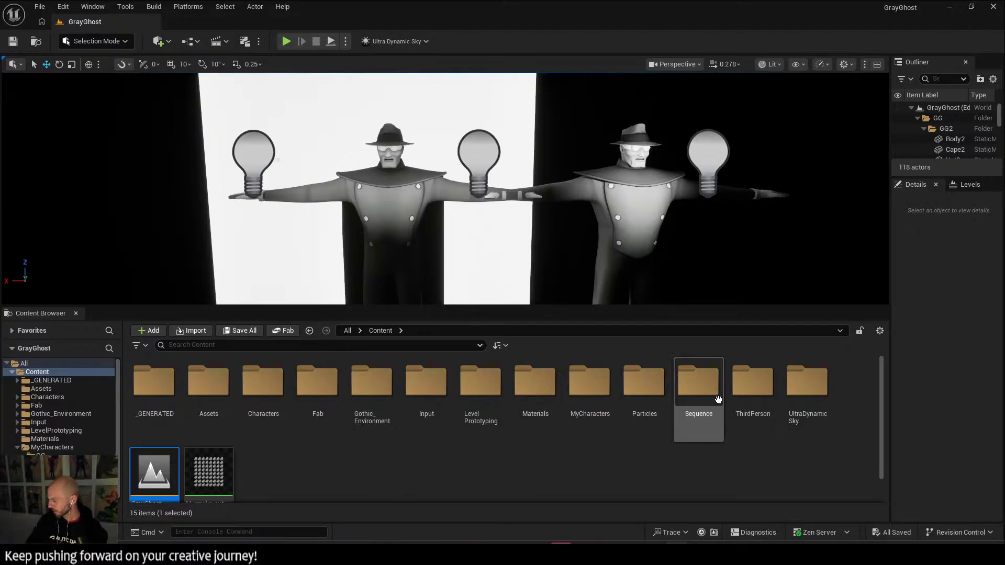
{"action": "left_click", "coordinate": [704, 380]}
{"action": "double_click", "coordinate": [704, 380]}
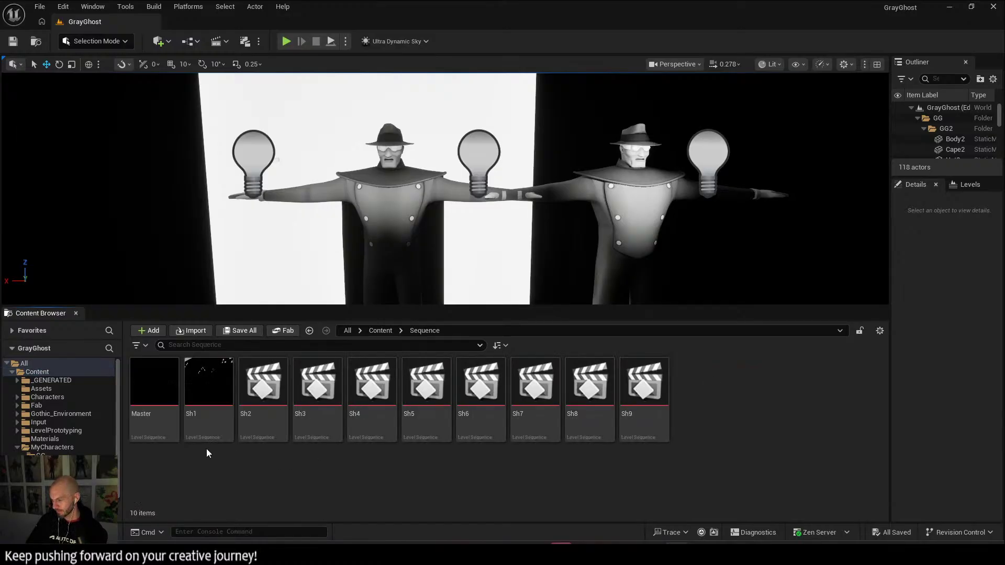
{"action": "double_click", "coordinate": [157, 376]}
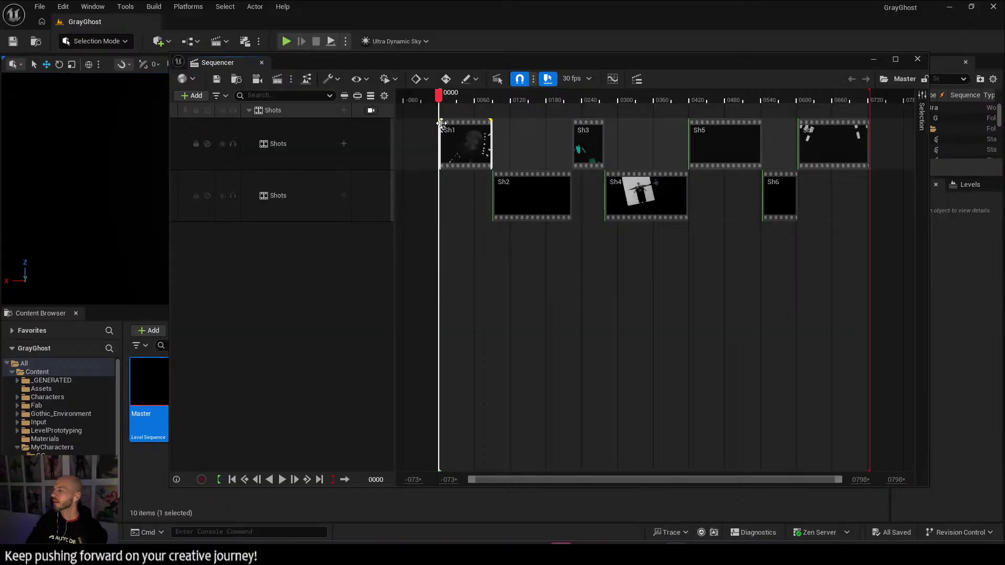
Dock the Sequencer beside the Content Browser and lock the viewport to the shots.
{"action": "left_click_drag", "start_coordinate": [395, 67], "coordinate": [365, 275]}
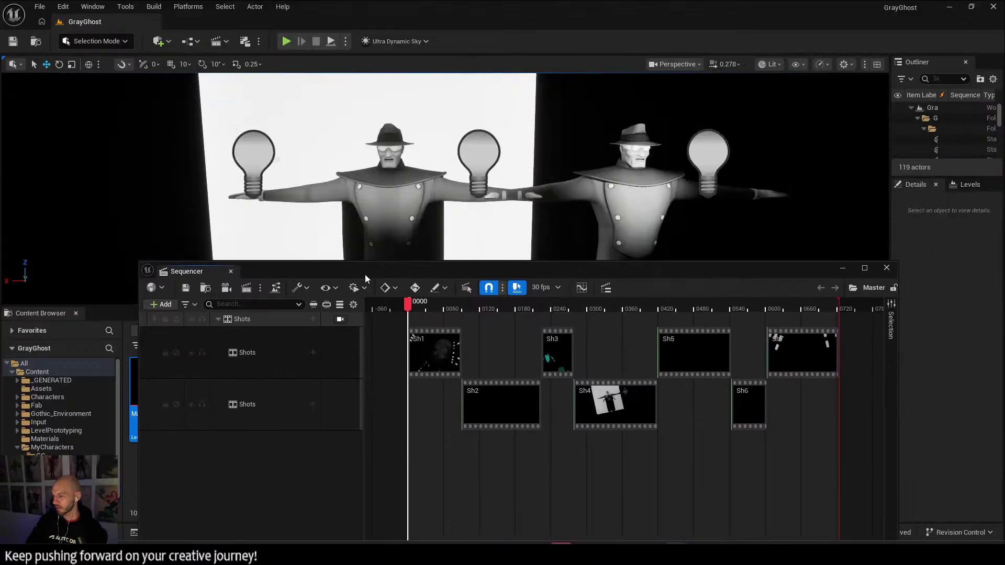
{"action": "left_click_drag", "start_coordinate": [182, 276], "coordinate": [136, 310]}
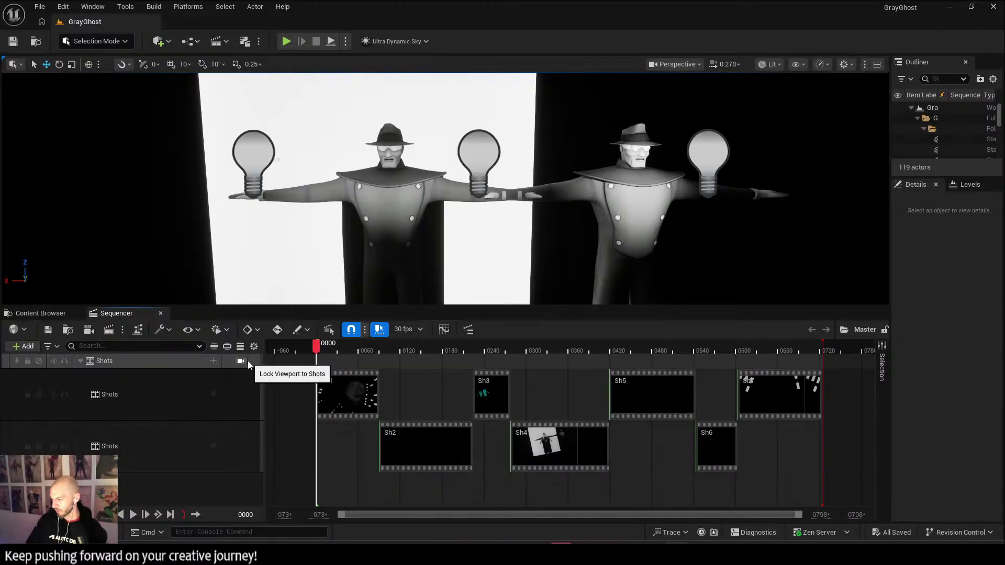
{"action": "left_click", "coordinate": [246, 361]}
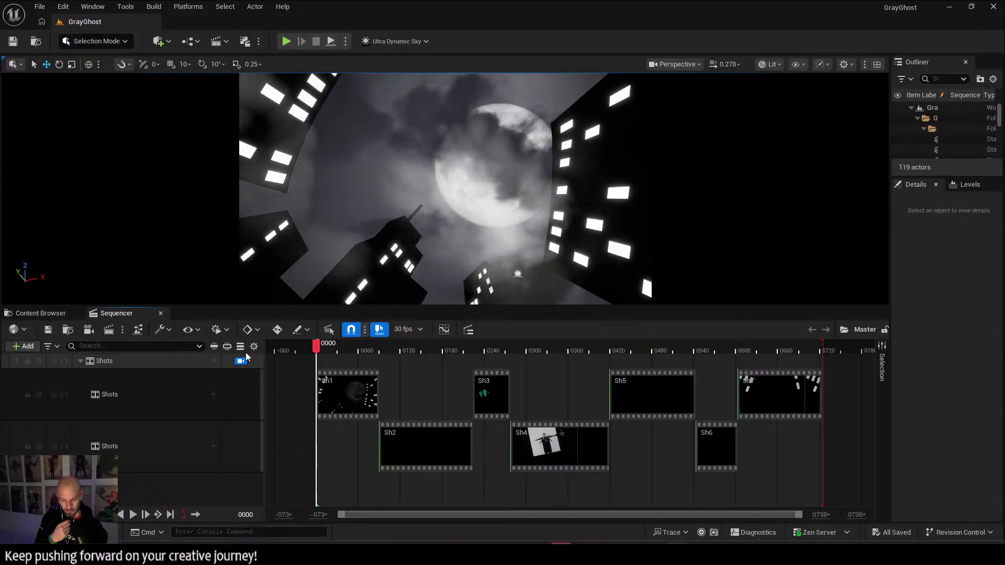
Play the Master sequence from the start through shot Sh5, pausing to examine the characters in the shots.
{"action": "key", "text": "space"}
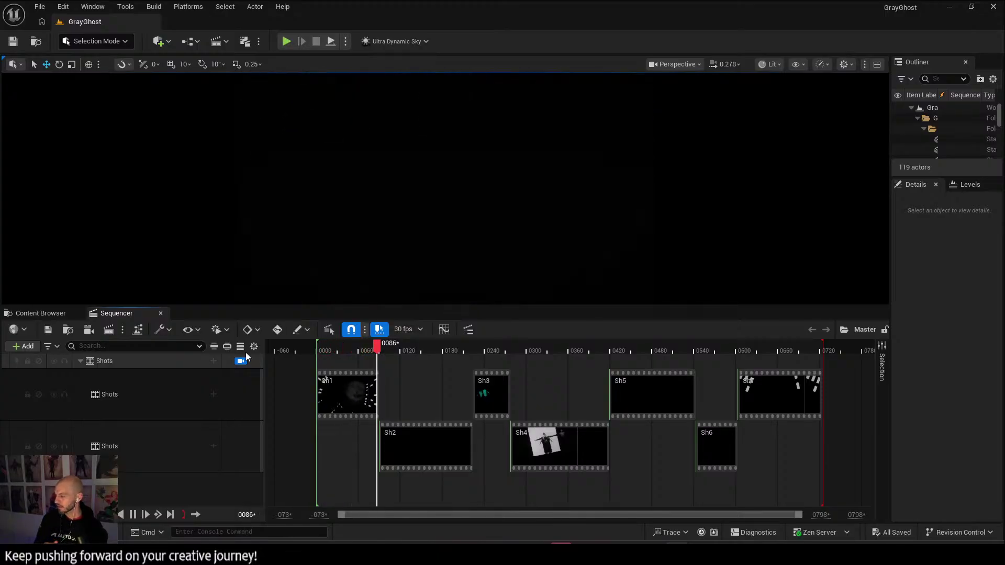
{"action": "key", "text": "space"}
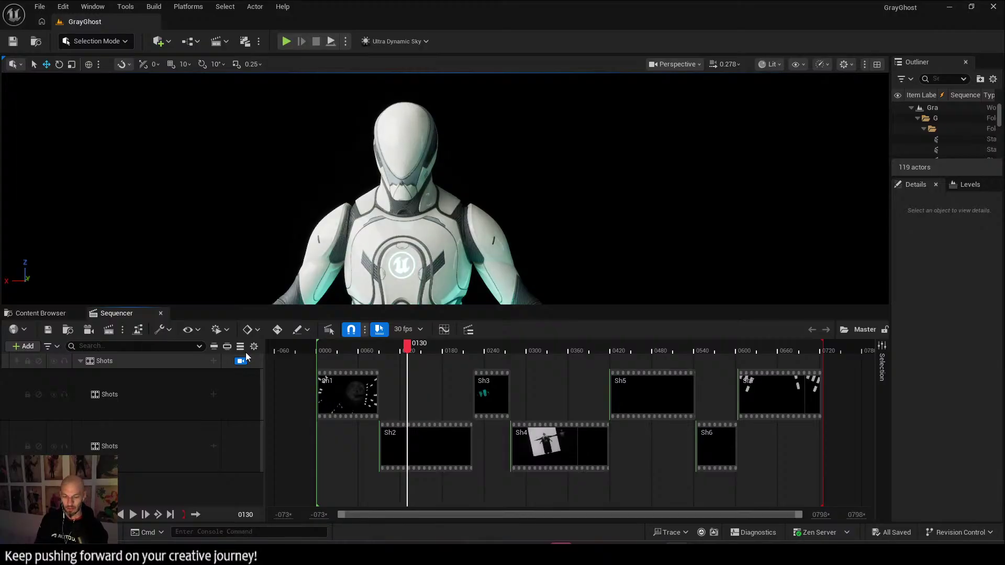
{"action": "key", "text": "space"}
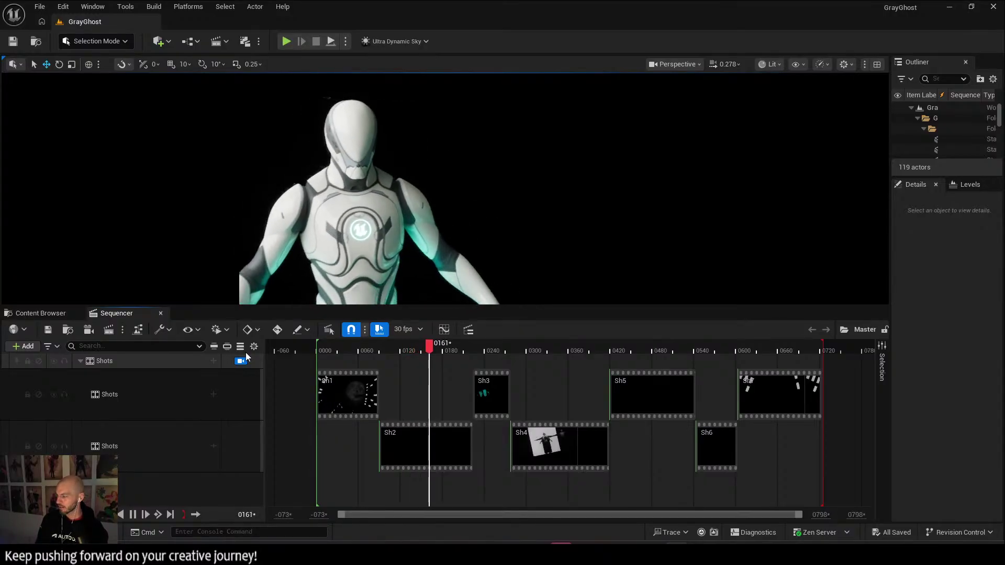
{"action": "key", "text": "space"}
{"action": "key", "text": "space"}
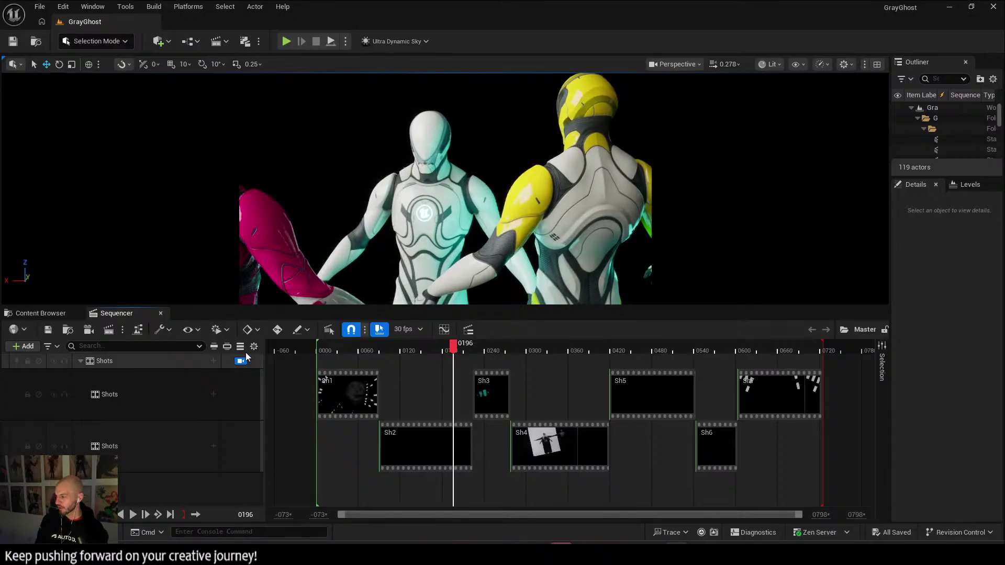
{"action": "key", "text": "space"}
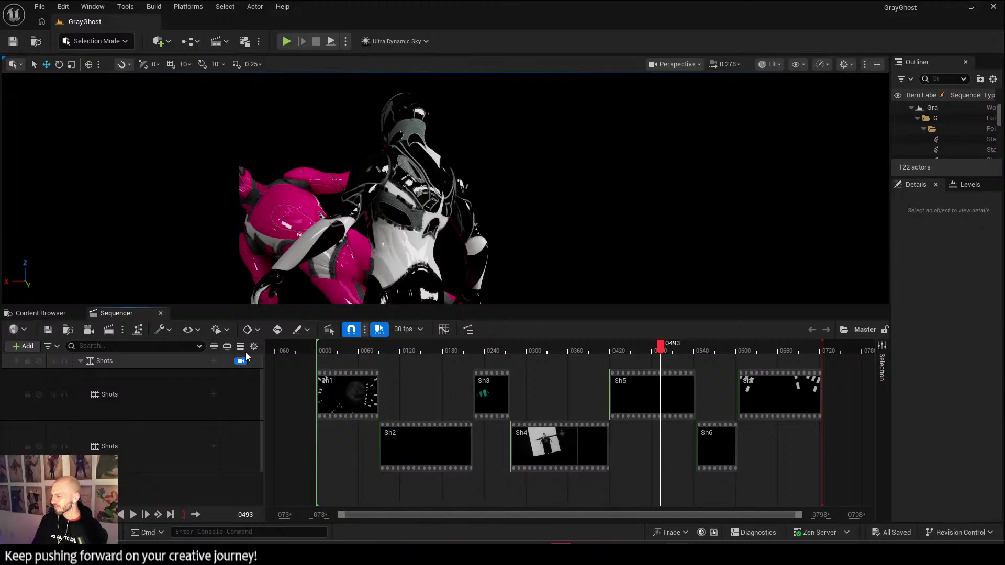
Set the Sequencer's timeline to show time in seconds.
{"action": "left_click", "coordinate": [413, 331]}
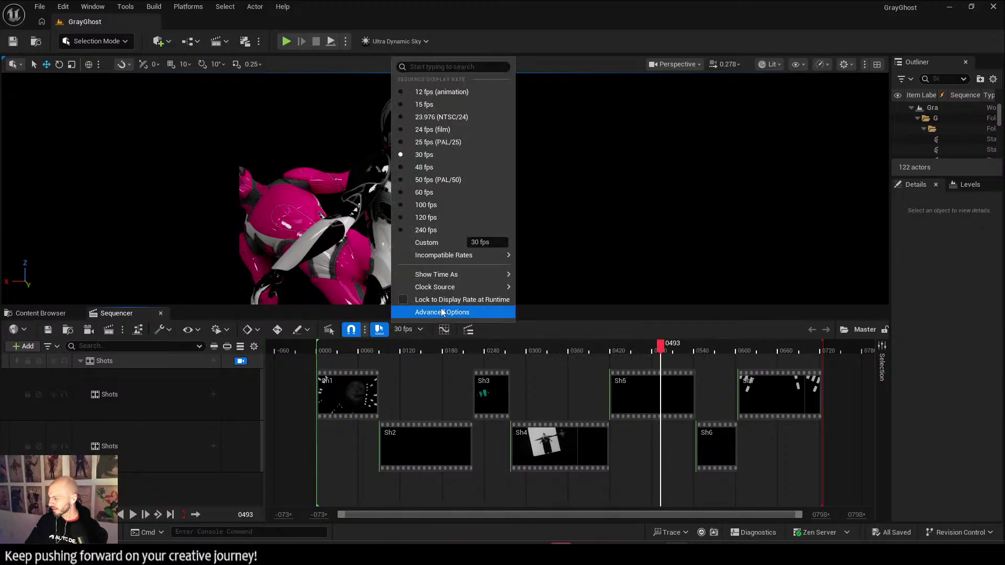
{"action": "mouse_move", "coordinate": [457, 275]}
{"action": "left_click", "coordinate": [554, 297]}
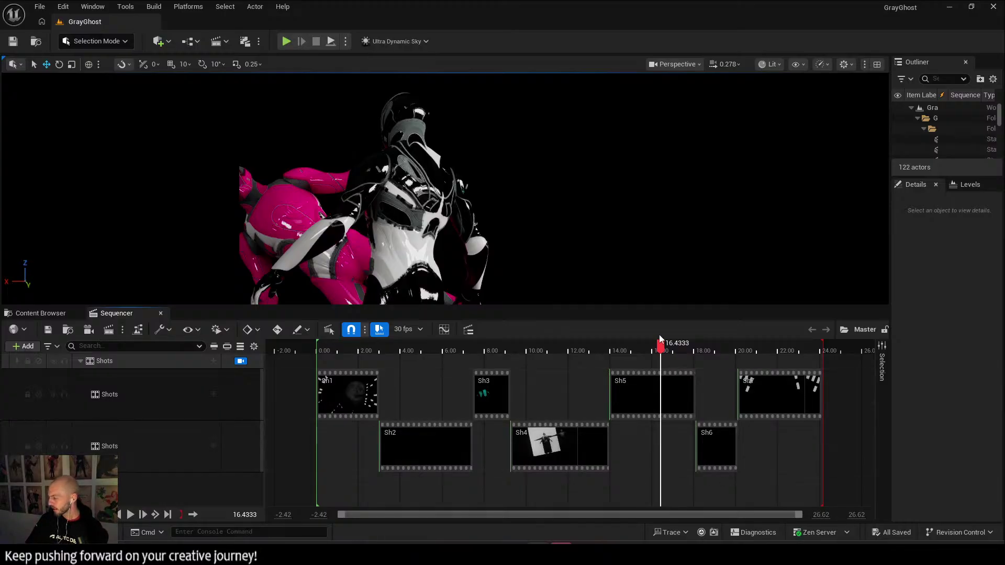
Replay the Master sequence from within shot Sh5 through to its end to review the remaining shots.
{"action": "left_click_drag", "start_coordinate": [661, 345], "coordinate": [637, 347]}
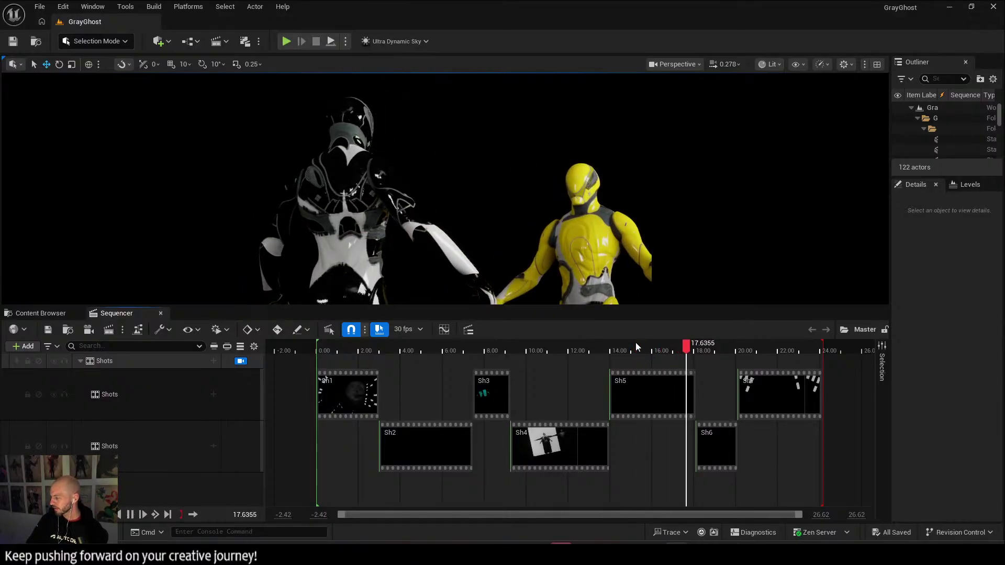
{"action": "key", "text": "space"}
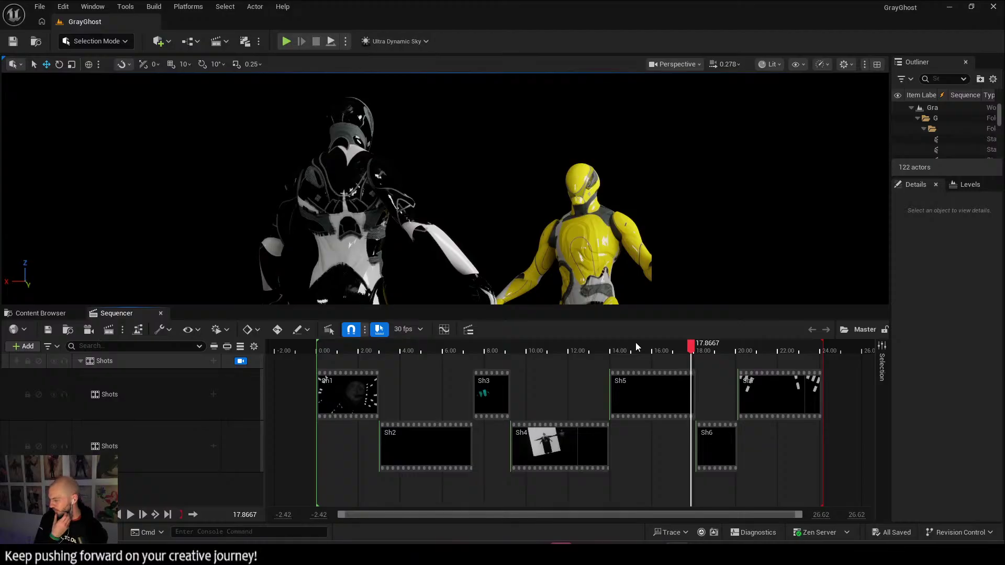
{"action": "key", "text": "space"}
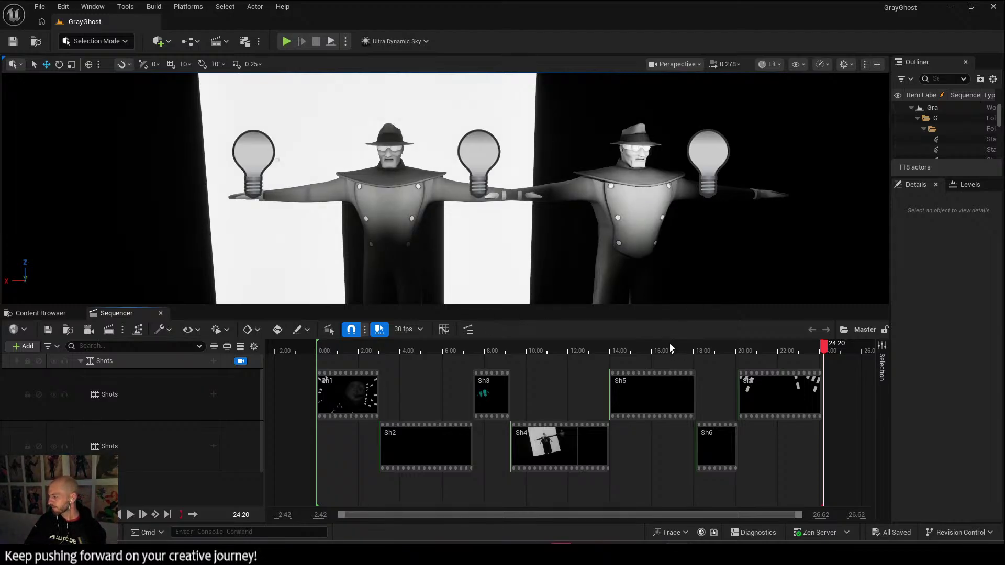
Move the playhead back to 1.20 seconds and unlock the viewport from the shots.
{"action": "left_click_drag", "start_coordinate": [672, 348], "coordinate": [341, 372]}
{"action": "left_click", "coordinate": [241, 362]}
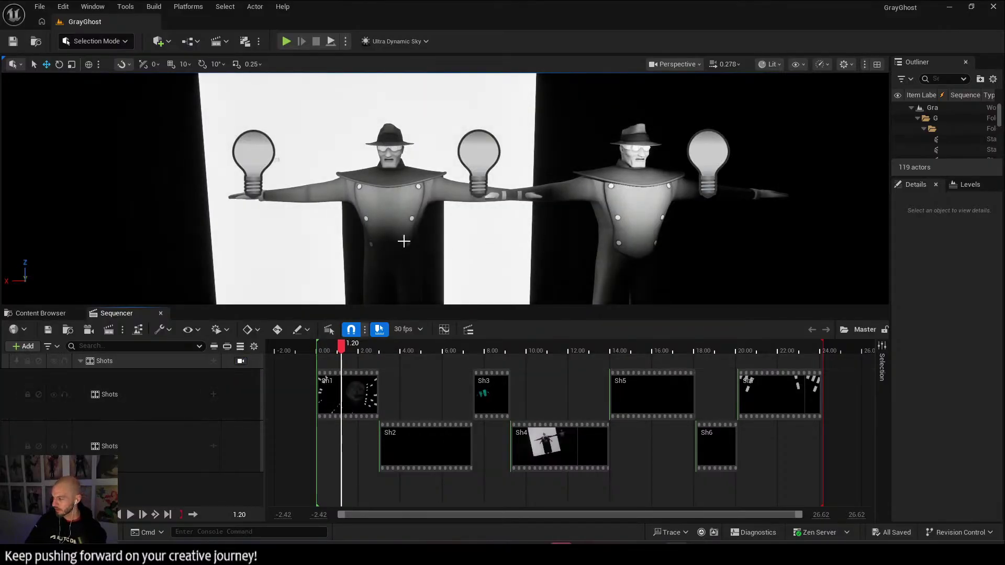
Examine the city buildings in the Wireframe and Unlit view modes, and return the viewport to Lit.
{"action": "right_click_drag", "start_coordinate": [444, 189], "coordinate": [454, 207]}
{"action": "scroll", "coordinate": [209, 157], "scroll_direction": "up", "scroll_amount": 3}
{"action": "left_click", "coordinate": [770, 64]}
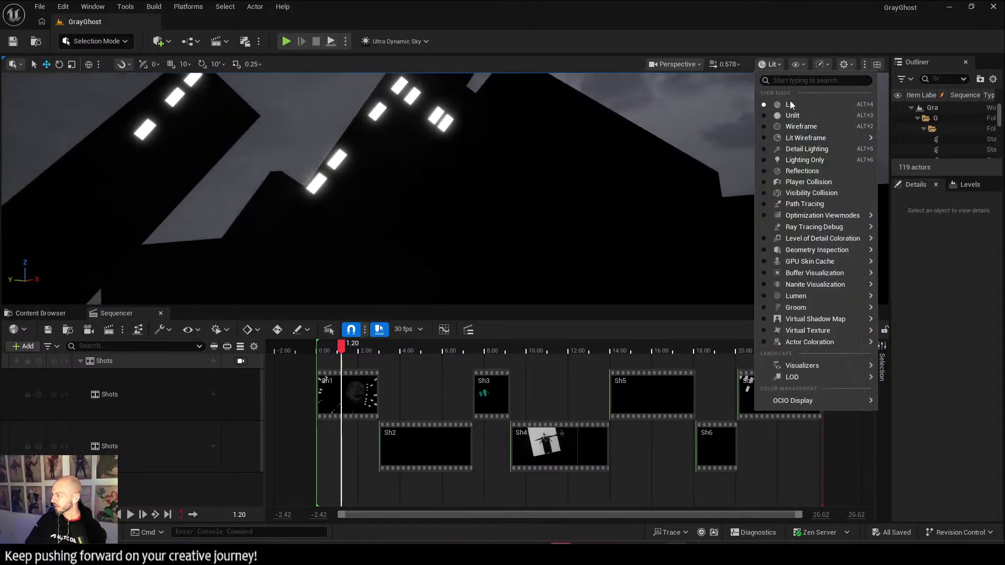
{"action": "left_click", "coordinate": [799, 125]}
{"action": "right_click_drag", "start_coordinate": [774, 137], "coordinate": [649, 191]}
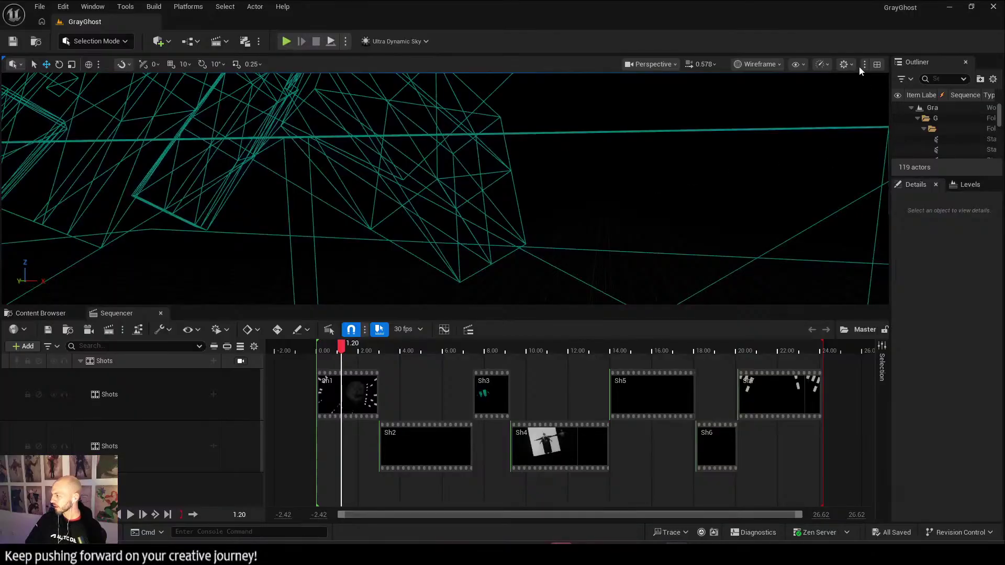
{"action": "left_click", "coordinate": [758, 64]}
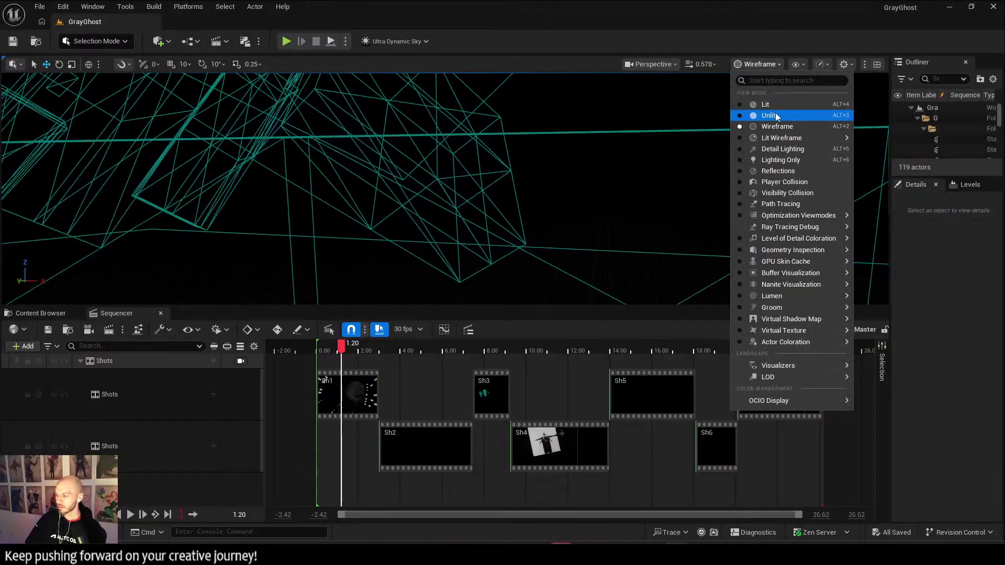
{"action": "left_click", "coordinate": [781, 109]}
{"action": "right_click_drag", "start_coordinate": [536, 190], "coordinate": [741, 108]}
{"action": "left_click", "coordinate": [767, 64]}
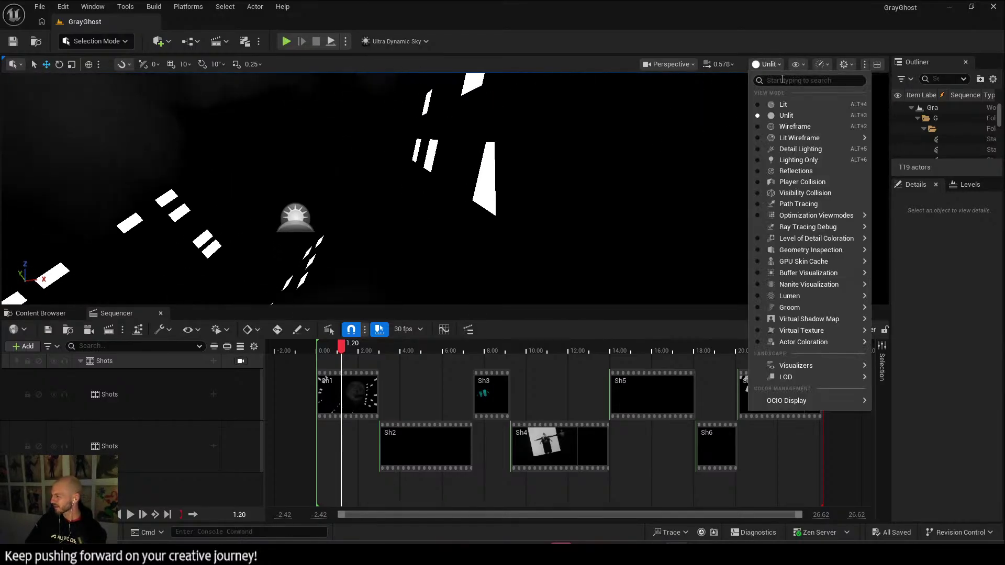
{"action": "left_click", "coordinate": [789, 108]}
{"action": "right_click_drag", "start_coordinate": [628, 193], "coordinate": [691, 178]}
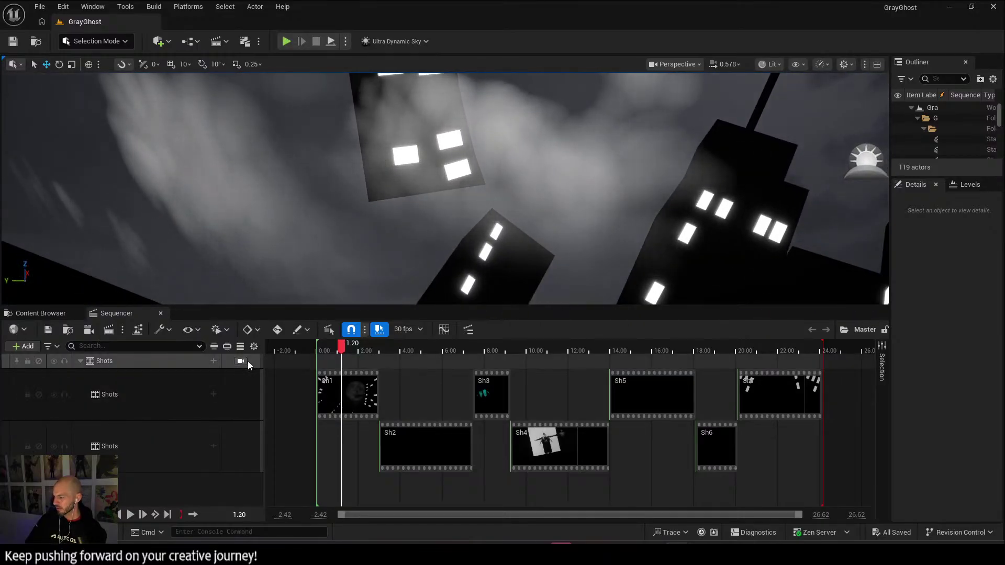
Lock the viewport to the shots again, move the playhead into shot Sh4 and pick out the Manny mannequin beside the hatted characters.
{"action": "left_click", "coordinate": [247, 361]}
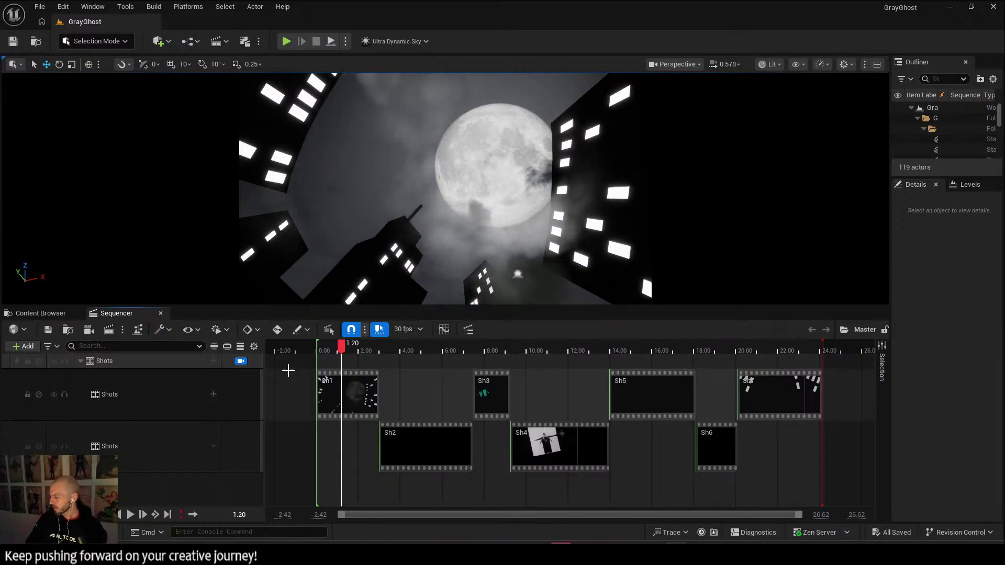
{"action": "left_click_drag", "start_coordinate": [348, 341], "coordinate": [573, 366]}
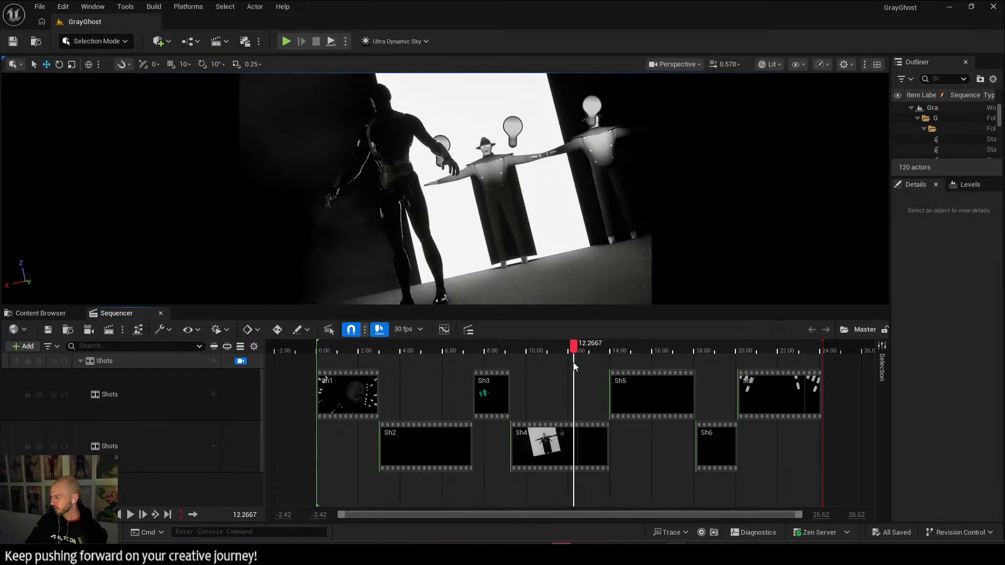
{"action": "left_click", "coordinate": [484, 185]}
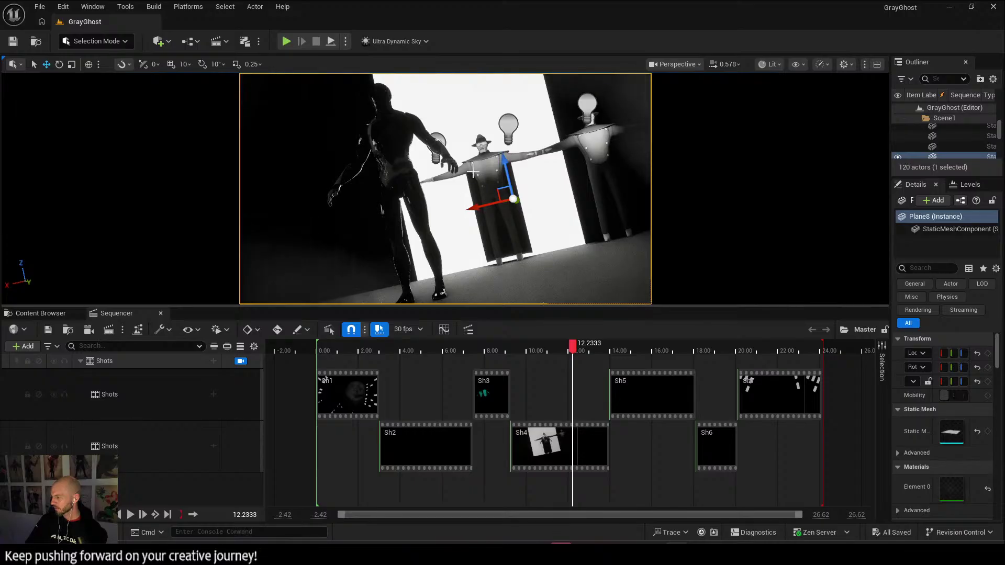
{"action": "left_click", "coordinate": [388, 132]}
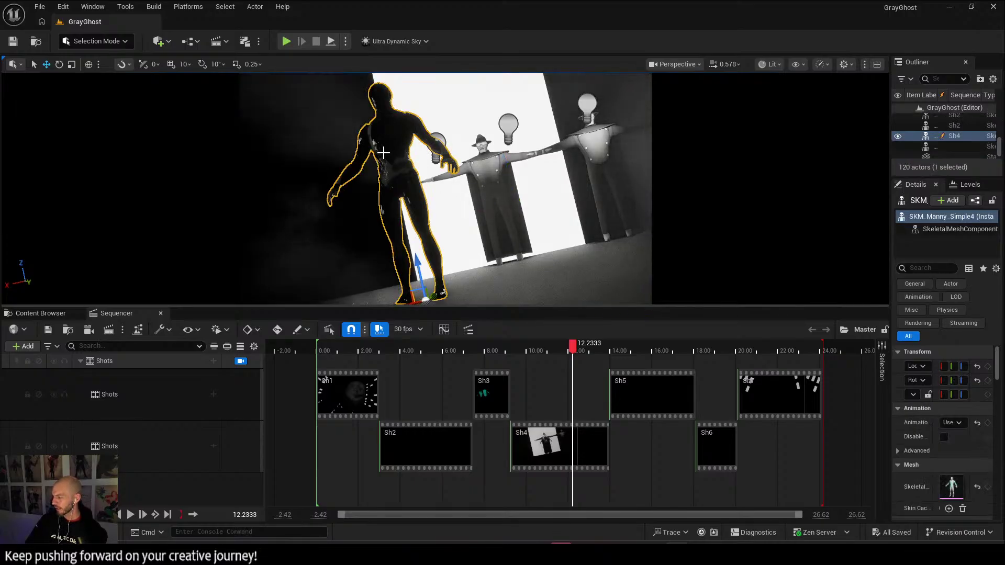
{"action": "left_click", "coordinate": [625, 383]}
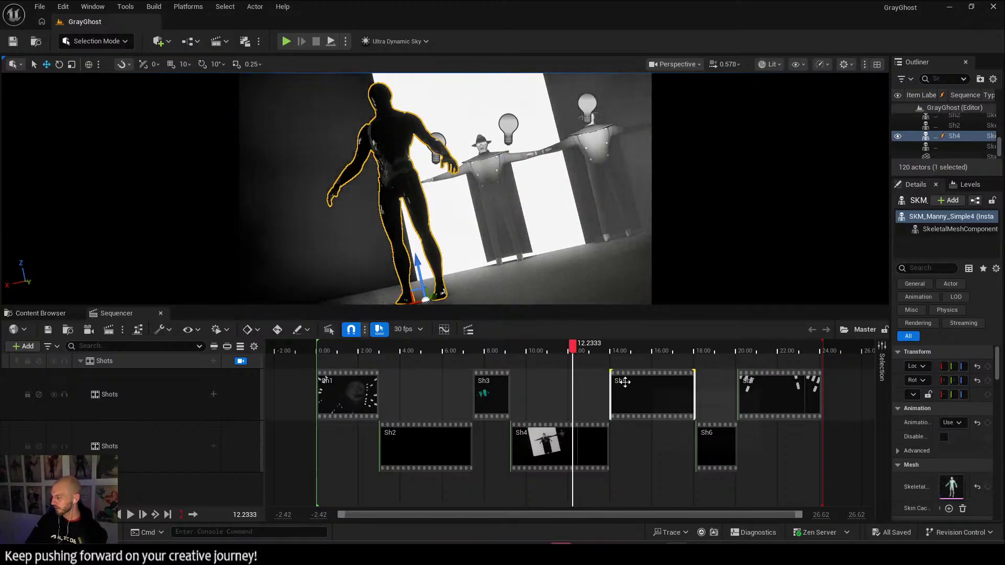
Move the playhead back to 2.9667 seconds at the end of shot Sh1 and widen the Outliner and Details area.
{"action": "left_click_drag", "start_coordinate": [572, 345], "coordinate": [350, 346]}
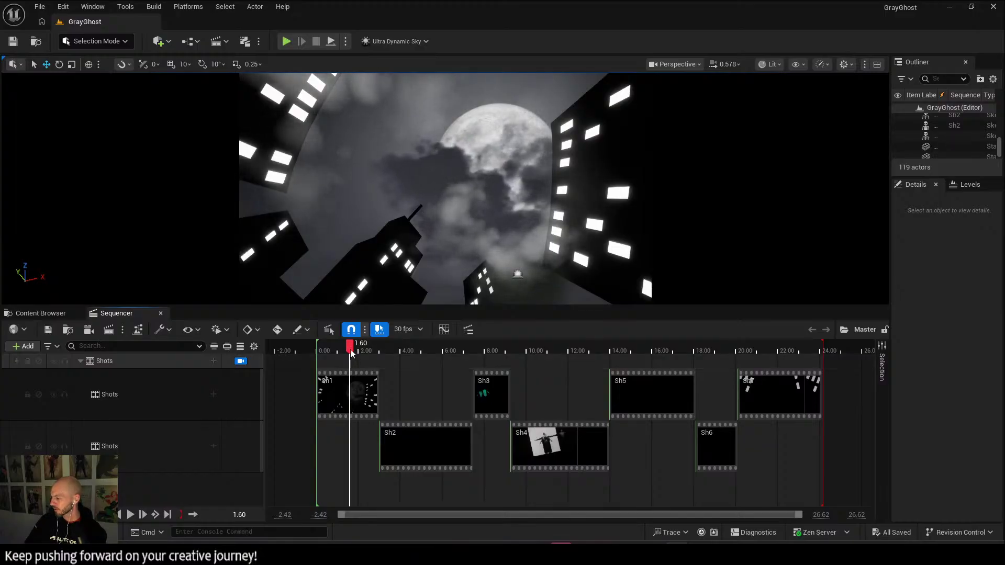
{"action": "left_click_drag", "start_coordinate": [351, 350], "coordinate": [378, 343]}
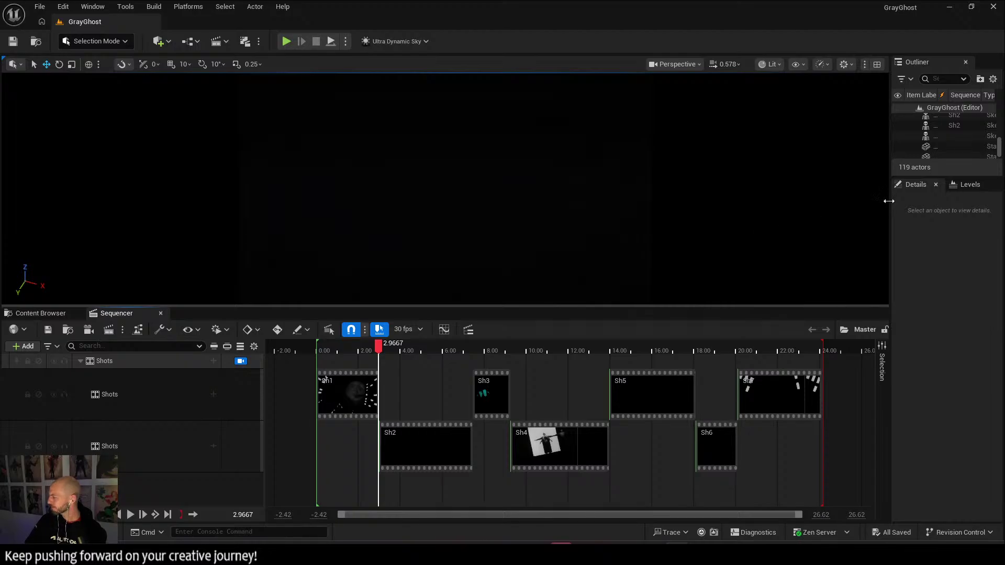
{"action": "left_click_drag", "start_coordinate": [889, 201], "coordinate": [630, 258]}
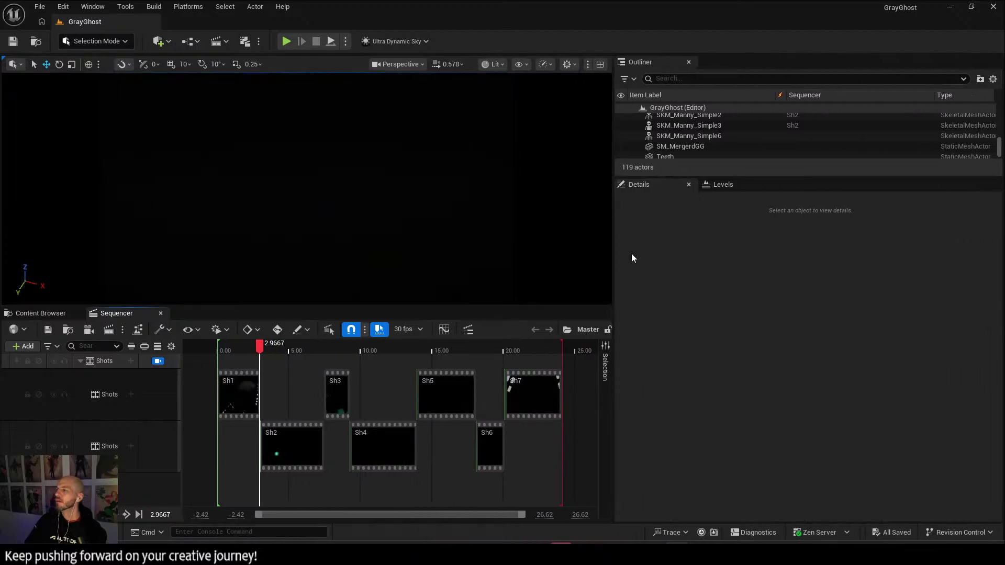
Close the GrayGhost project in Unreal Engine, minimize the Epic Games launcher and switch to the Thug3 project in Substance 3D Painter.
{"action": "left_click", "coordinate": [992, 7]}
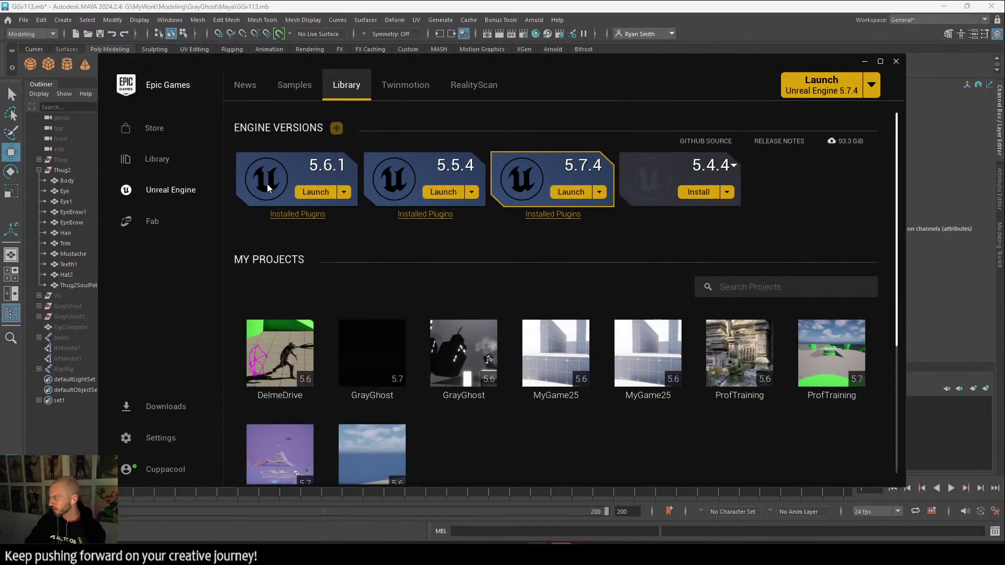
{"action": "left_click", "coordinate": [861, 57]}
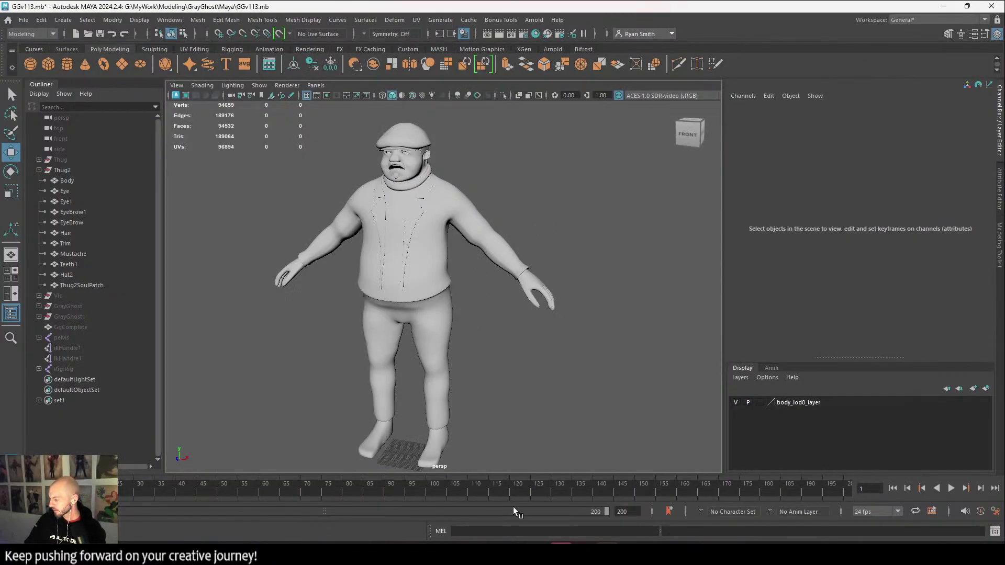
{"action": "left_click", "coordinate": [665, 547]}
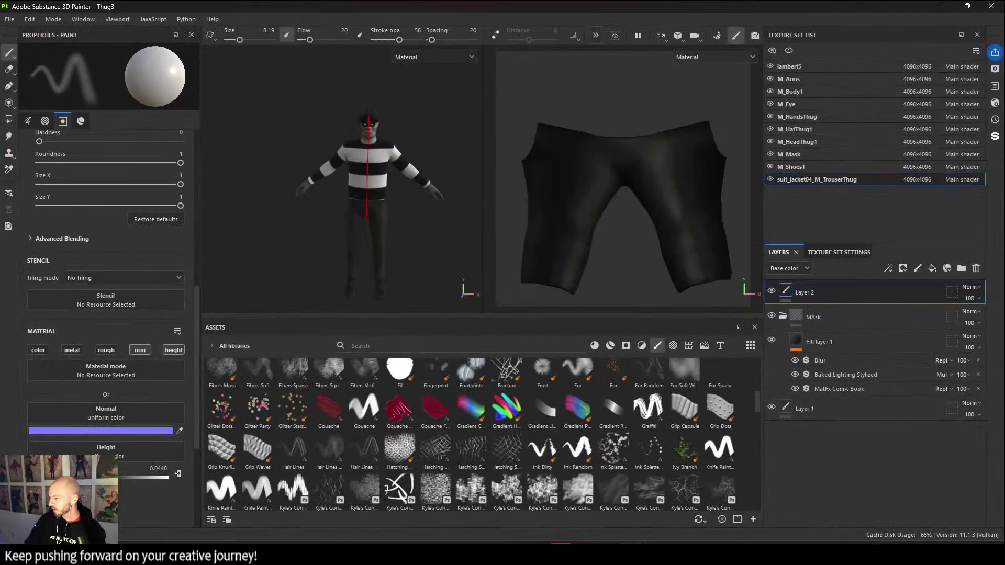
Examine the textured Thug3 character's whole body and striped shirt from several angles in the 3D view.
{"action": "left_click_drag", "start_coordinate": [428, 229], "coordinate": [379, 218], "text": "alt"}
{"action": "scroll", "coordinate": [359, 203], "scroll_direction": "up", "scroll_amount": 3}
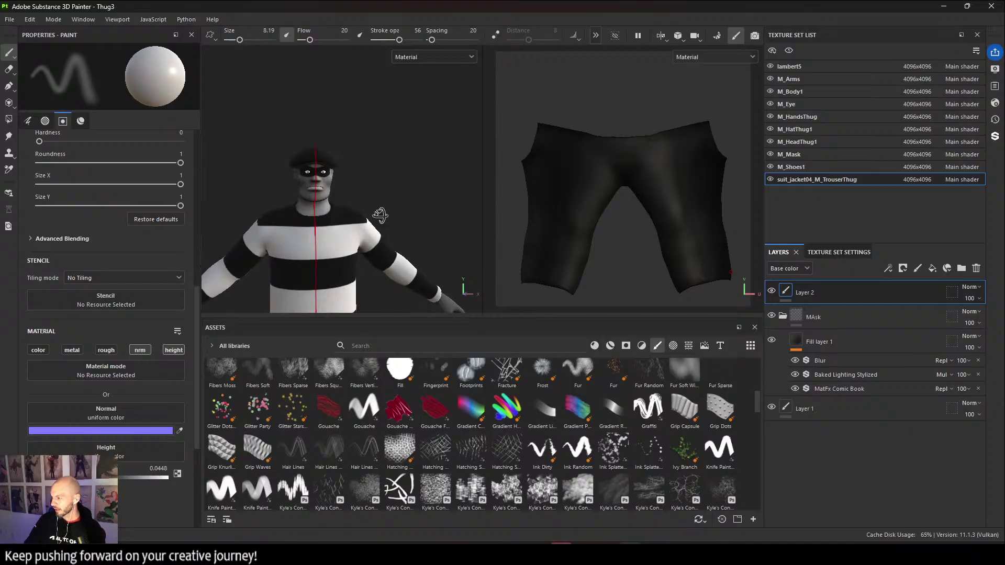
{"action": "middle_click_drag", "start_coordinate": [379, 218], "coordinate": [438, 75], "text": "alt"}
{"action": "middle_click_drag", "start_coordinate": [397, 168], "coordinate": [403, 108], "text": "alt"}
{"action": "right_click_drag", "start_coordinate": [423, 208], "coordinate": [224, 167], "text": "alt"}
{"action": "left_click_drag", "start_coordinate": [419, 210], "coordinate": [335, 216], "text": "alt"}
{"action": "middle_click_drag", "start_coordinate": [441, 222], "coordinate": [340, 218], "text": "alt"}
{"action": "left_click_drag", "start_coordinate": [384, 218], "coordinate": [470, 210], "text": "alt"}
{"action": "middle_click_drag", "start_coordinate": [387, 216], "coordinate": [460, 240], "text": "alt"}
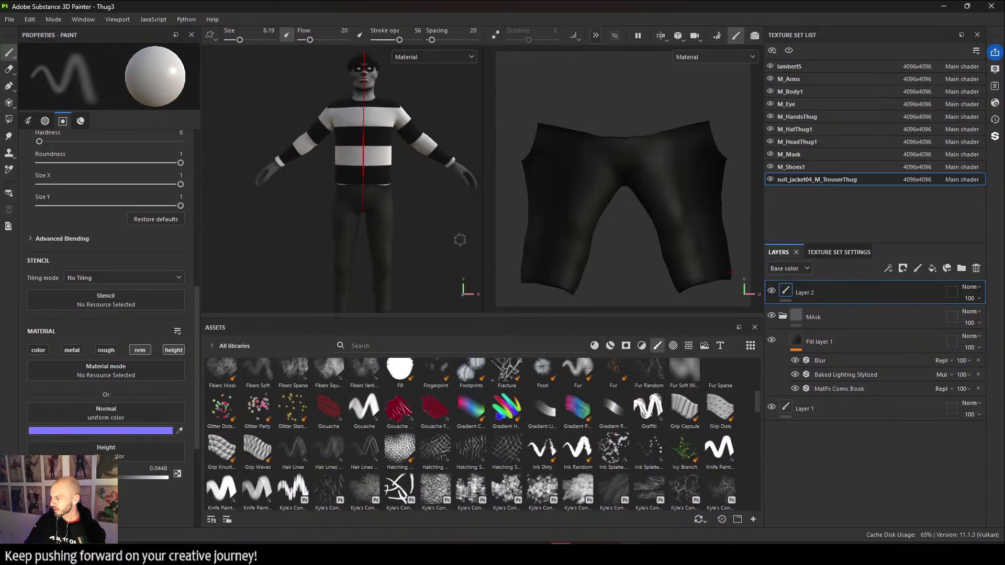
{"action": "right_click_drag", "start_coordinate": [460, 240], "coordinate": [388, 212], "text": "alt"}
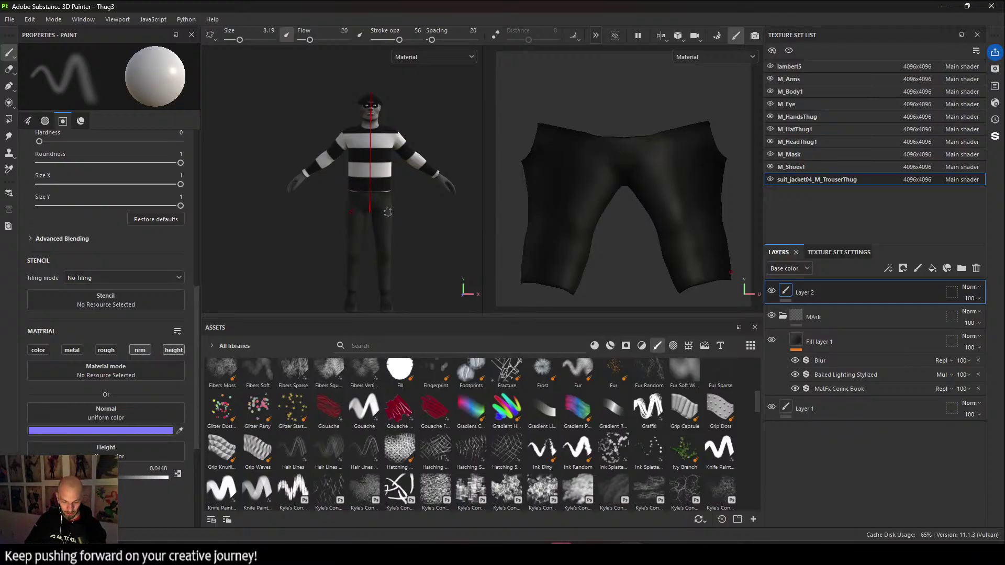
Inspect Thug3's cap, eye mask and face up close from the front and the side.
{"action": "left_click_drag", "start_coordinate": [423, 239], "coordinate": [386, 222], "text": "alt"}
{"action": "middle_click_drag", "start_coordinate": [390, 199], "coordinate": [419, 272], "text": "alt"}
{"action": "right_click_drag", "start_coordinate": [426, 262], "coordinate": [508, 338], "text": "alt"}
{"action": "middle_click_drag", "start_coordinate": [401, 177], "coordinate": [417, 285], "text": "alt"}
{"action": "right_click_drag", "start_coordinate": [418, 285], "coordinate": [449, 341], "text": "alt"}
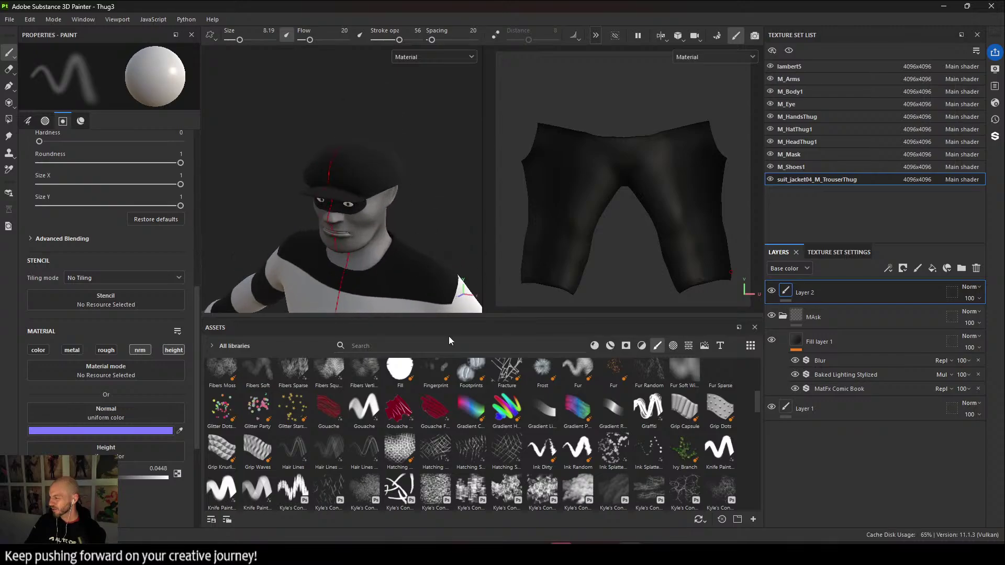
{"action": "left_click_drag", "start_coordinate": [430, 272], "coordinate": [361, 248], "text": "alt"}
{"action": "right_click_drag", "start_coordinate": [366, 262], "coordinate": [307, 334], "text": "alt"}
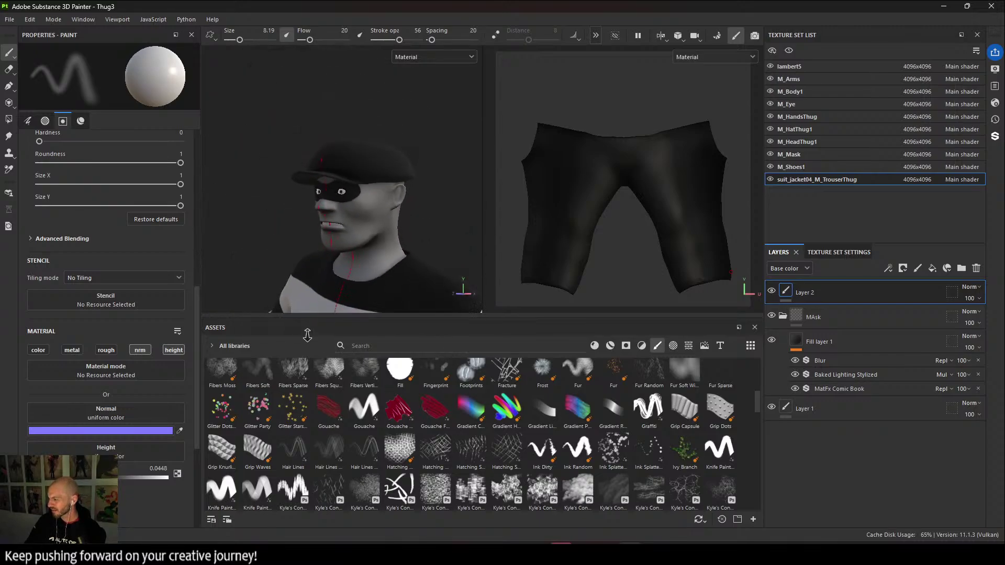
{"action": "middle_click_drag", "start_coordinate": [335, 272], "coordinate": [308, 184], "text": "alt"}
{"action": "right_click_drag", "start_coordinate": [294, 225], "coordinate": [309, 246], "text": "alt"}
{"action": "left_click_drag", "start_coordinate": [318, 184], "coordinate": [403, 240], "text": "alt"}
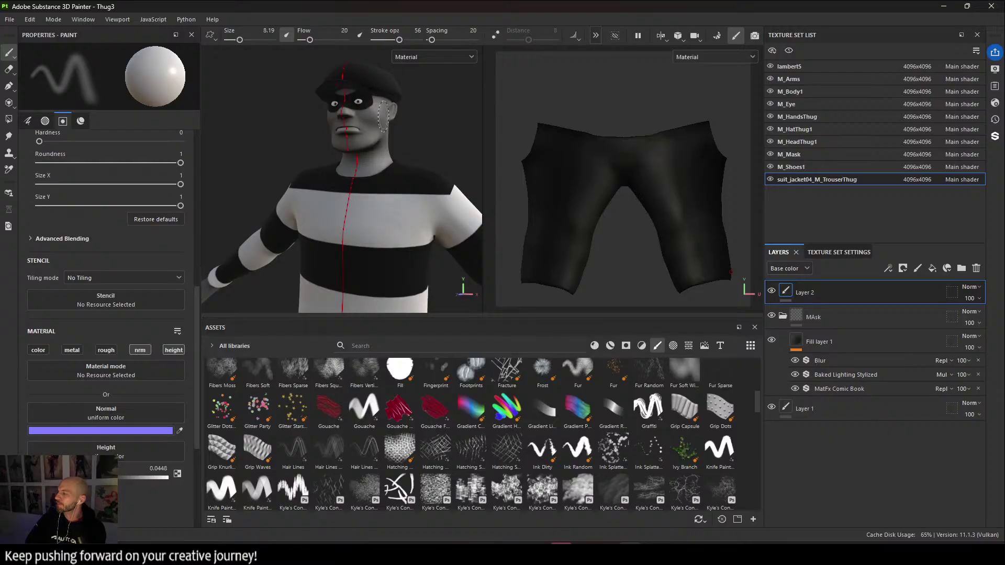
{"action": "left_click", "coordinate": [10, 20]}
{"action": "left_click", "coordinate": [19, 30]}
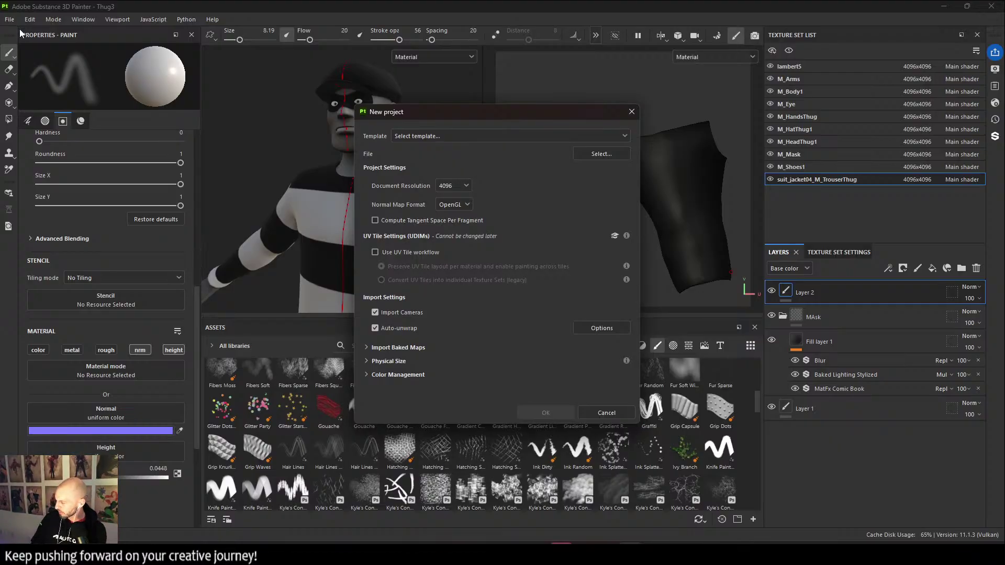
{"action": "left_click", "coordinate": [631, 112]}
Check Fill layer 1 and the MAsk folder in the trouser texture set's layers, and switch to the GGv113 scene in Maya.
{"action": "left_click", "coordinate": [867, 342]}
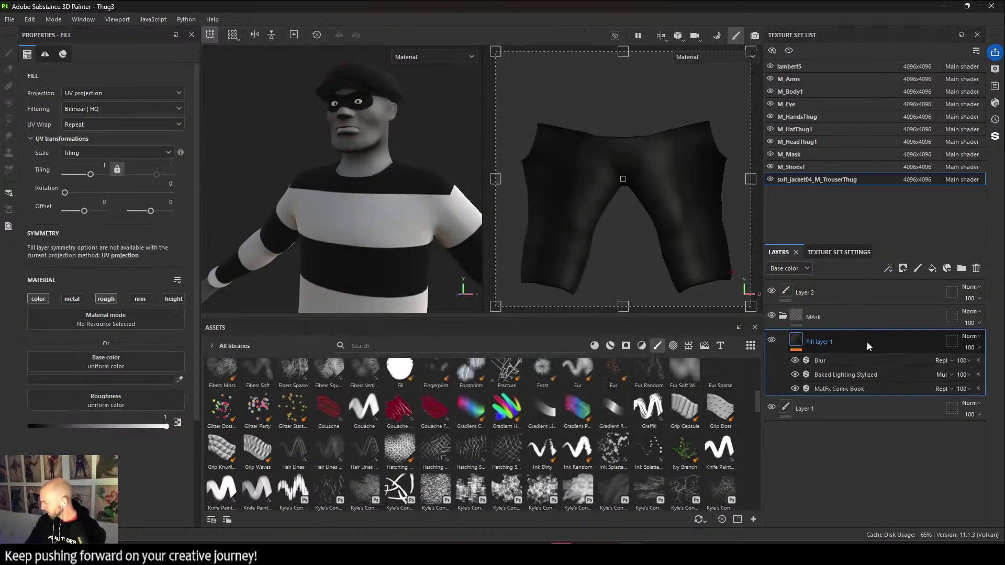
{"action": "left_click", "coordinate": [830, 326]}
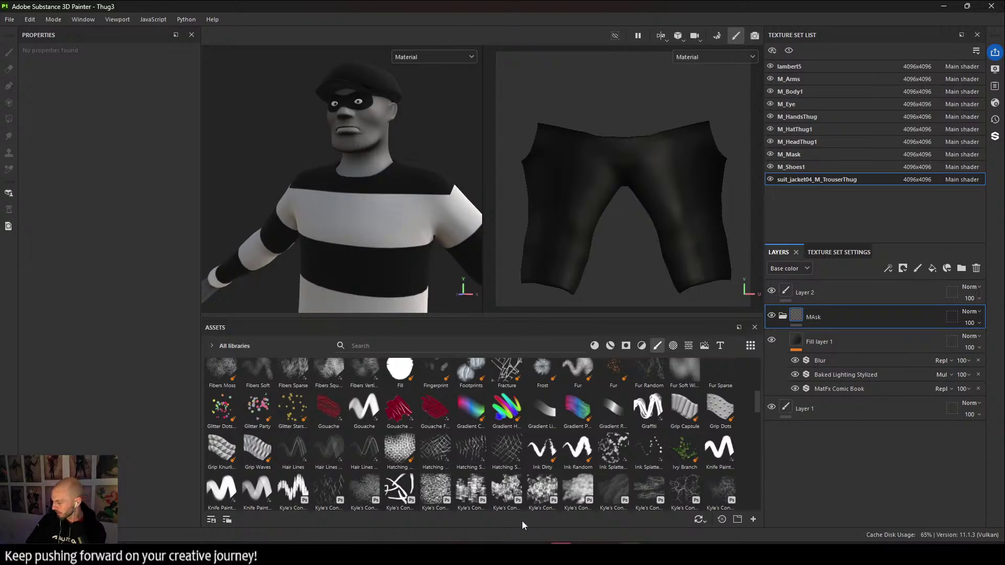
{"action": "left_click", "coordinate": [615, 497]}
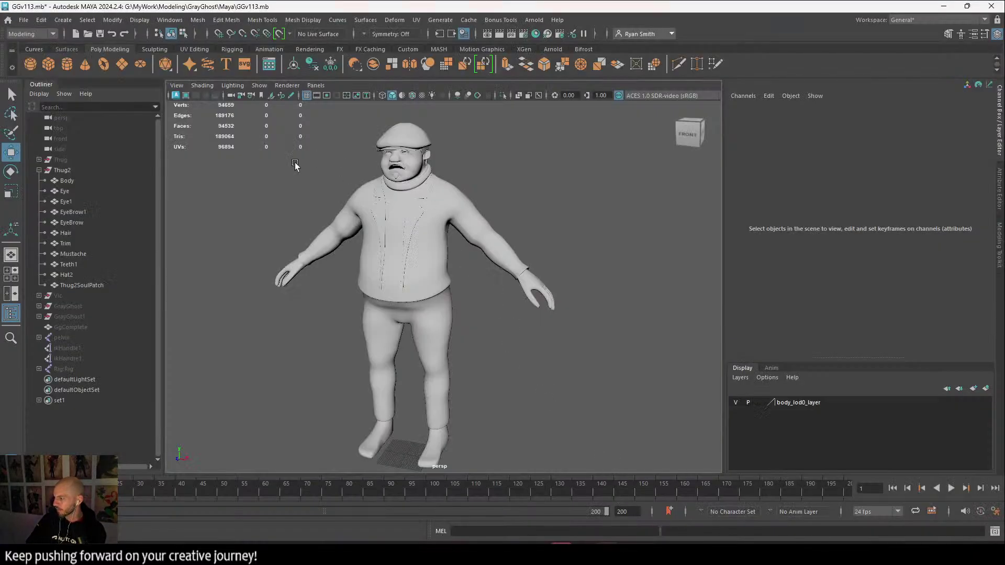
{"action": "left_click", "coordinate": [66, 171]}
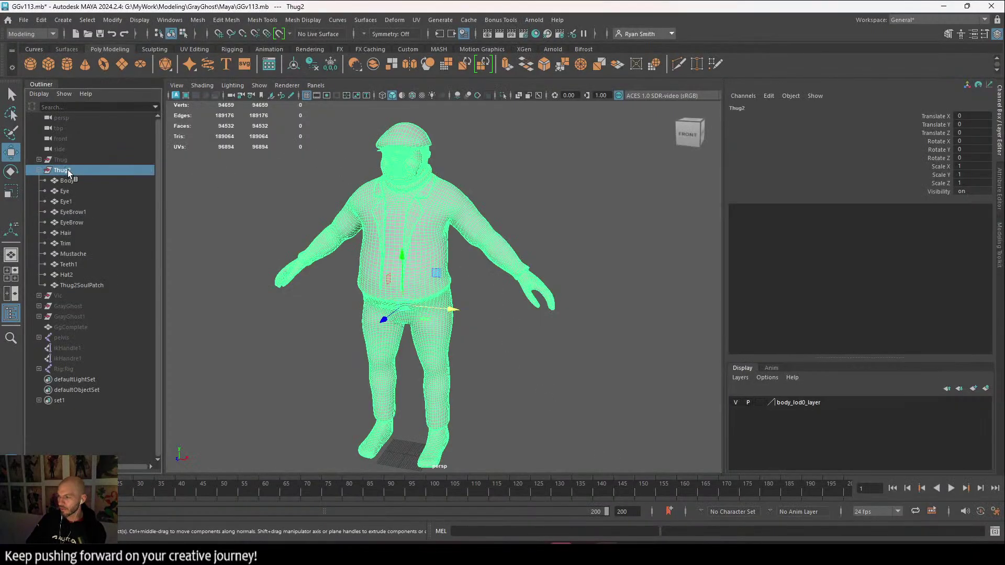
{"action": "left_click", "coordinate": [24, 19]}
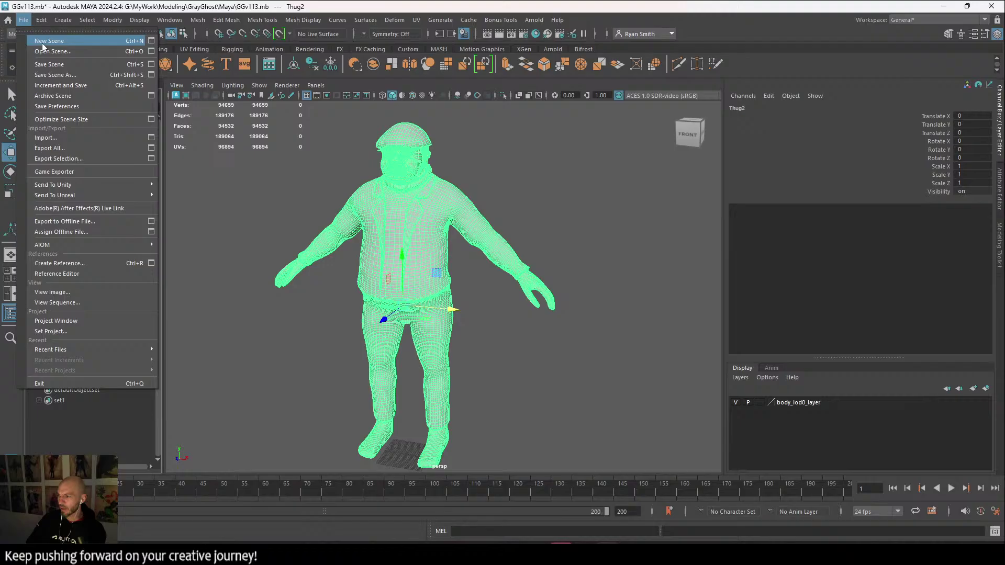
{"action": "left_click", "coordinate": [72, 161]}
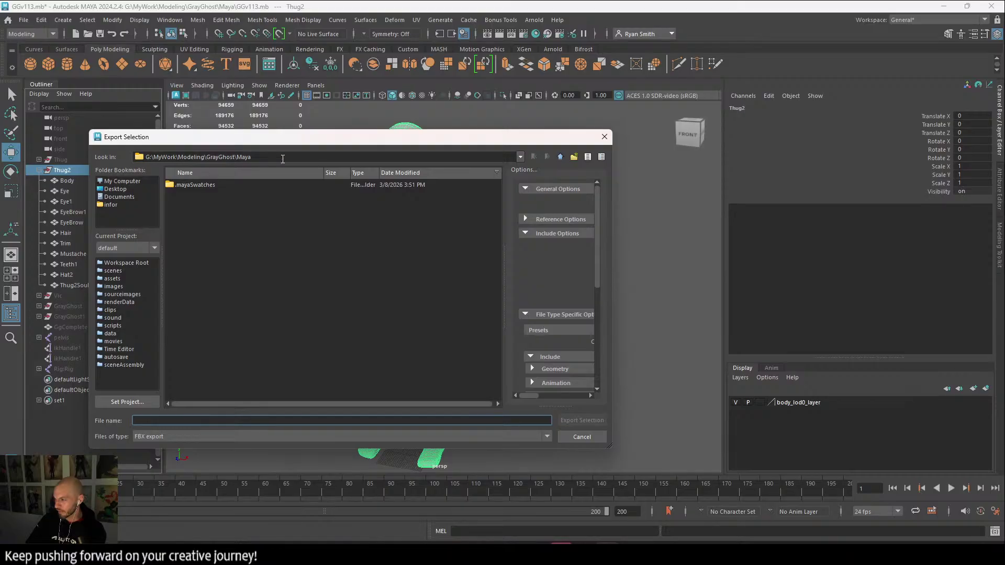
{"action": "left_click", "coordinate": [561, 159]}
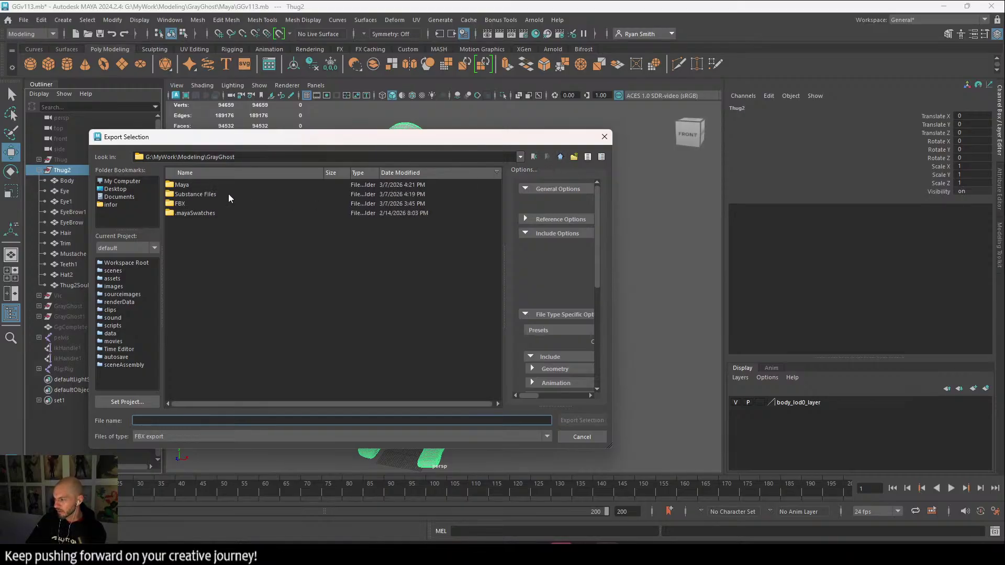
{"action": "double_click", "coordinate": [193, 205]}
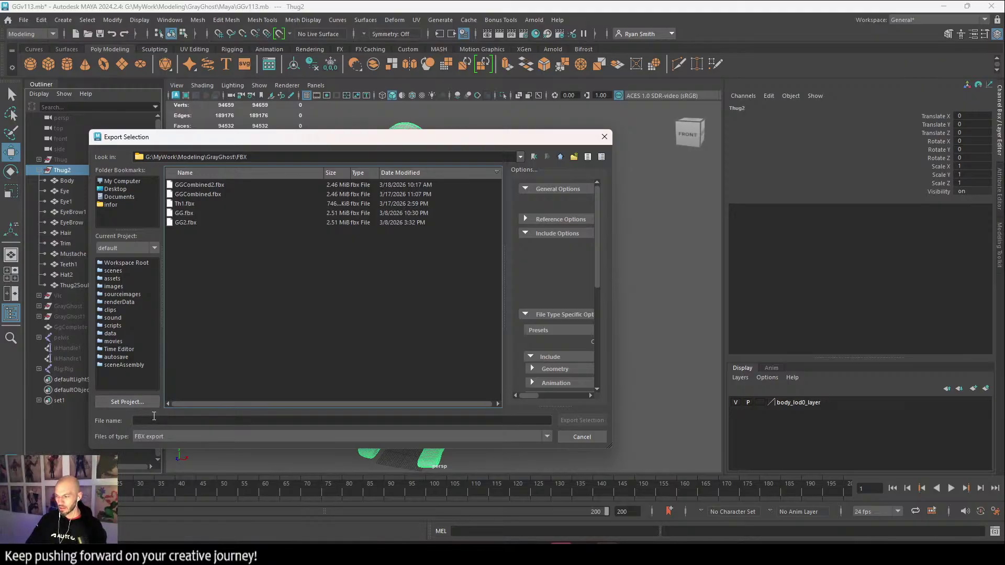
{"action": "left_click", "coordinate": [152, 420]}
{"action": "type", "text": "Th2"}
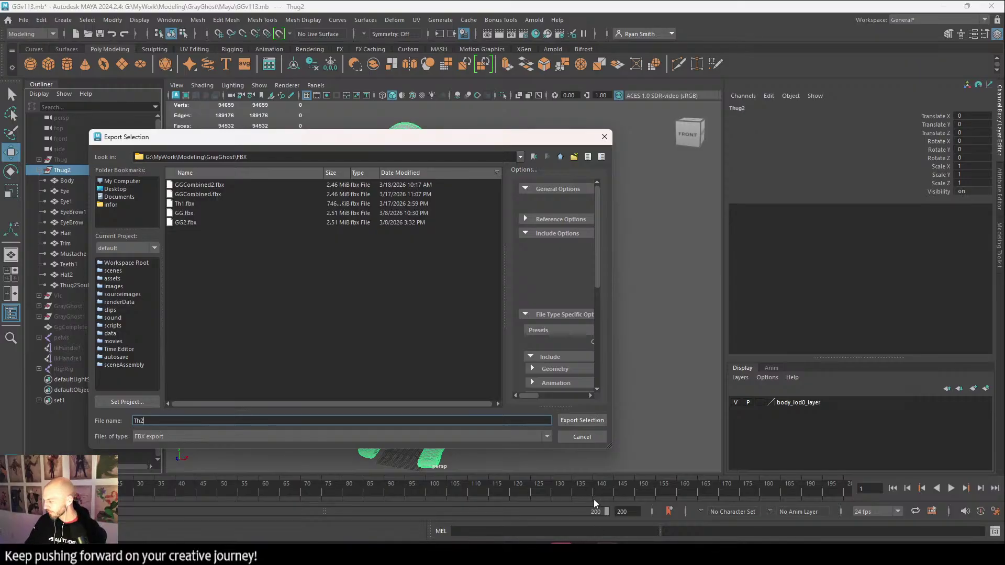
{"action": "left_click", "coordinate": [591, 437]}
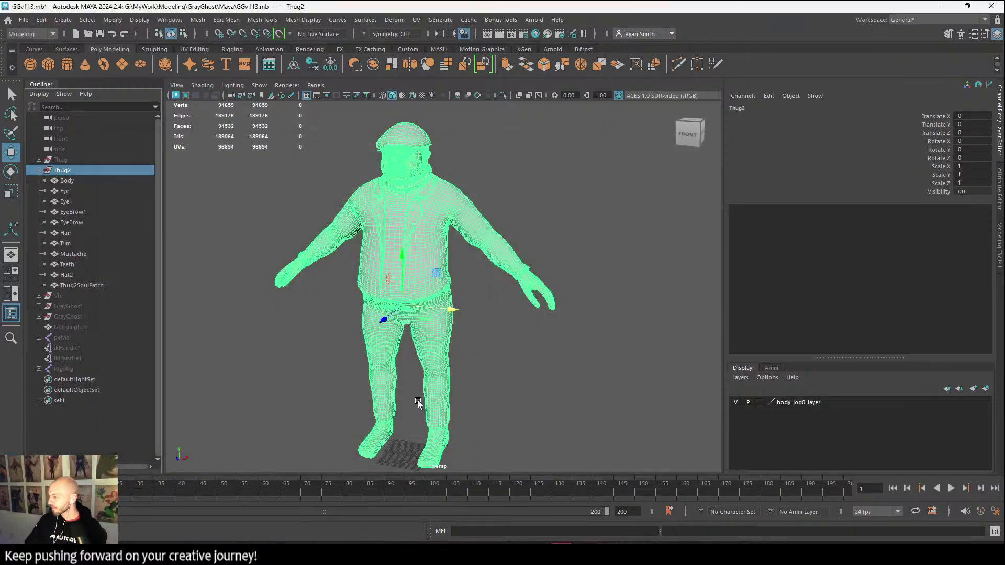
Deselect Thug2 and examine the jacket's collar and lapel creases up close.
{"action": "scroll", "coordinate": [455, 356], "scroll_direction": "up", "scroll_amount": 10}
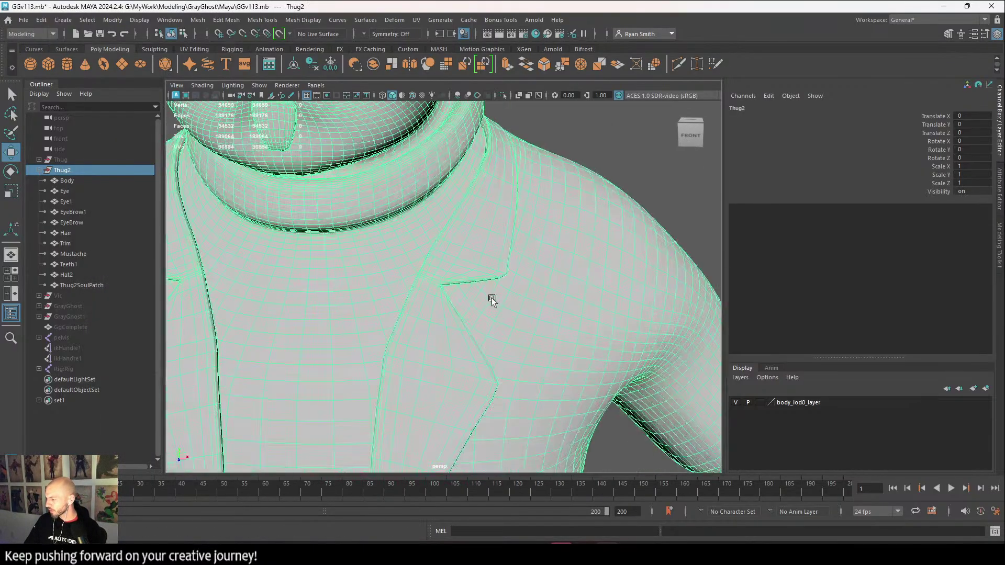
{"action": "left_click_drag", "start_coordinate": [480, 274], "coordinate": [476, 246], "text": "alt"}
{"action": "left_click", "coordinate": [540, 234]}
{"action": "middle_click_drag", "start_coordinate": [515, 366], "coordinate": [509, 299], "text": "alt"}
{"action": "right_click_drag", "start_coordinate": [510, 299], "coordinate": [474, 289], "text": "alt"}
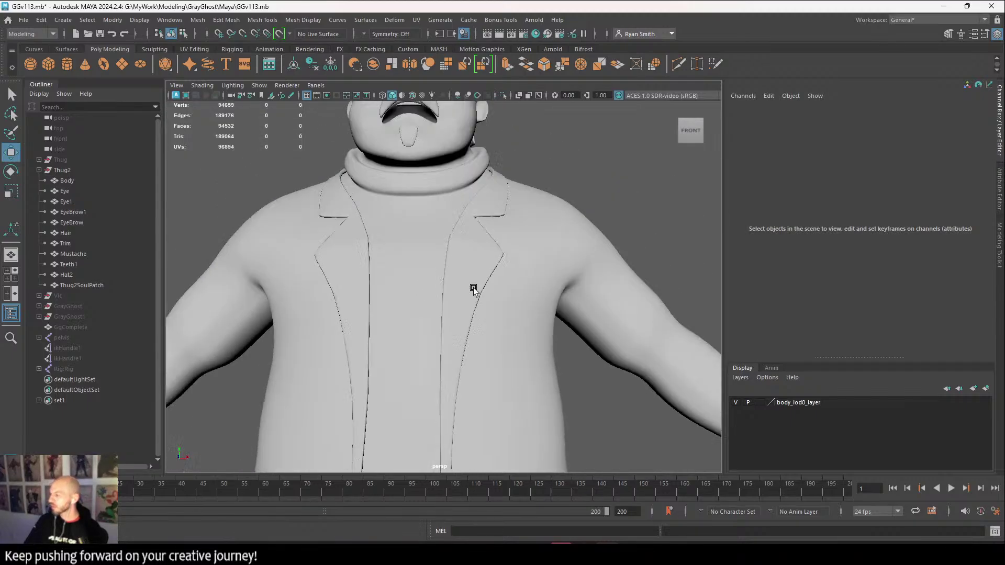
Select both of Thug2's eyeballs, Eye and Eye1.
{"action": "middle_click_drag", "start_coordinate": [473, 289], "coordinate": [449, 314], "text": "alt"}
{"action": "scroll", "coordinate": [449, 314], "scroll_direction": "down", "scroll_amount": 3}
{"action": "scroll", "coordinate": [419, 253], "scroll_direction": "up", "scroll_amount": 6}
{"action": "left_click", "coordinate": [440, 234]}
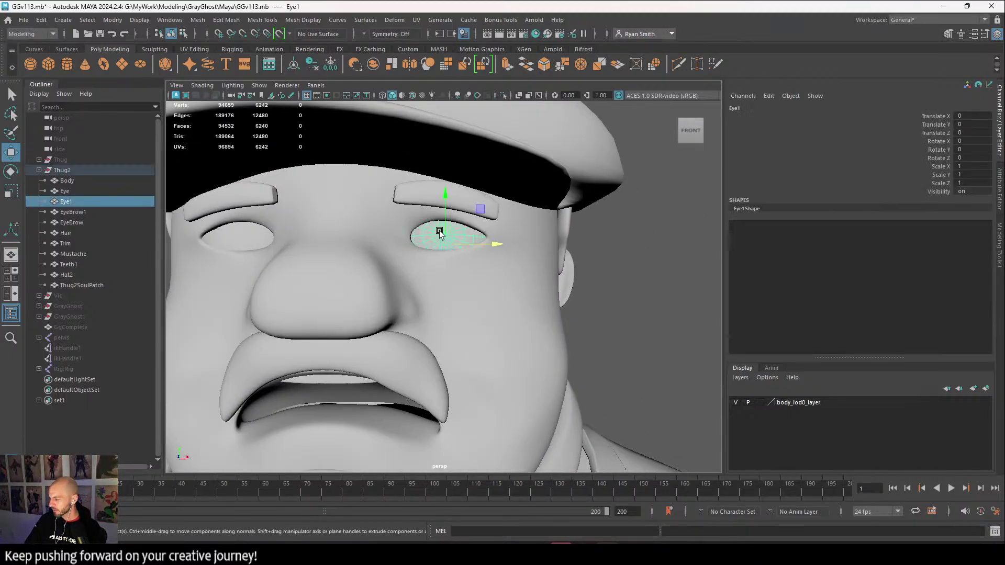
{"action": "scroll", "coordinate": [398, 267], "scroll_direction": "down", "scroll_amount": 5}
{"action": "scroll", "coordinate": [366, 274], "scroll_direction": "up", "scroll_amount": 5}
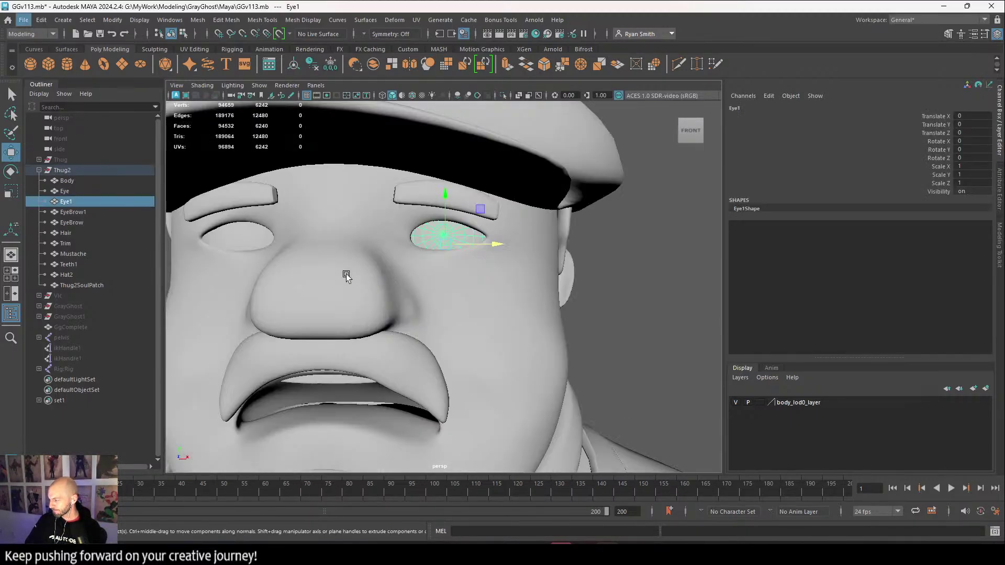
{"action": "left_click", "coordinate": [246, 234], "text": "shift"}
{"action": "scroll", "coordinate": [246, 234], "scroll_direction": "down", "scroll_amount": 5}
{"action": "scroll", "coordinate": [331, 288], "scroll_direction": "up", "scroll_amount": 4}
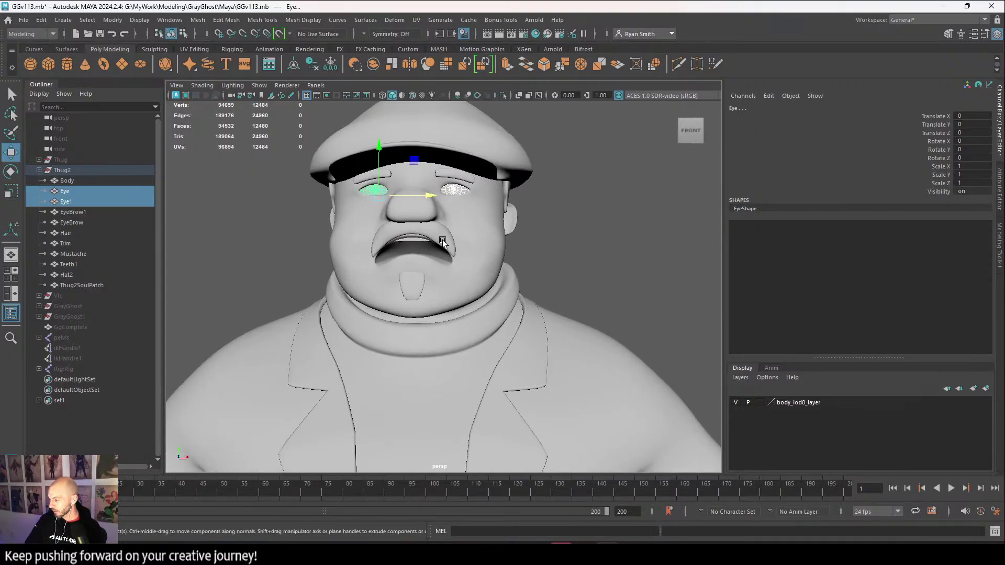
Add Thug2's mustache, soul patch and hat to the selection.
{"action": "left_click", "coordinate": [442, 242], "text": "shift"}
{"action": "left_click", "coordinate": [417, 291], "text": "shift"}
{"action": "scroll", "coordinate": [419, 293], "scroll_direction": "down", "scroll_amount": 3}
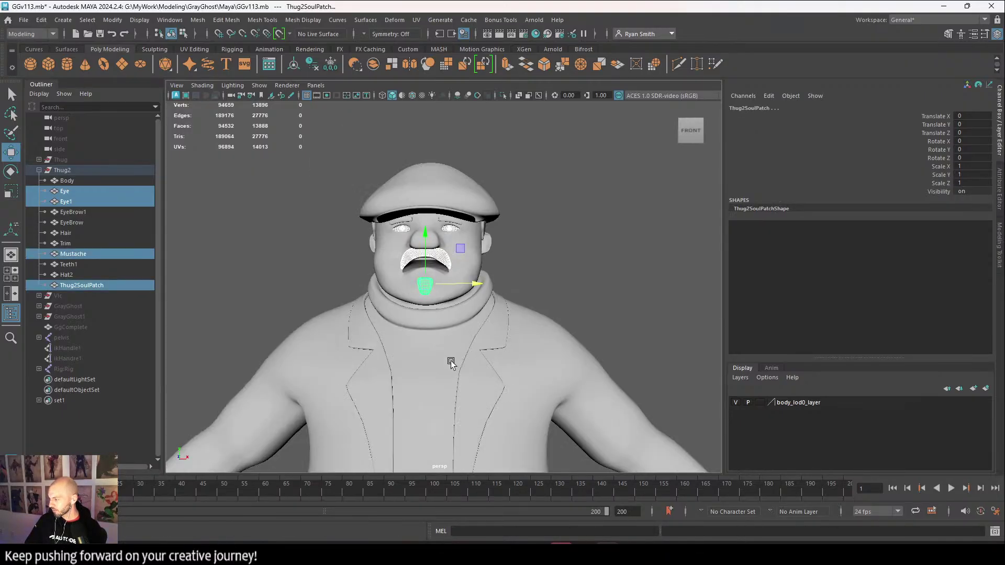
{"action": "left_click", "coordinate": [429, 167], "text": "shift"}
{"action": "scroll", "coordinate": [454, 335], "scroll_direction": "down", "scroll_amount": 3}
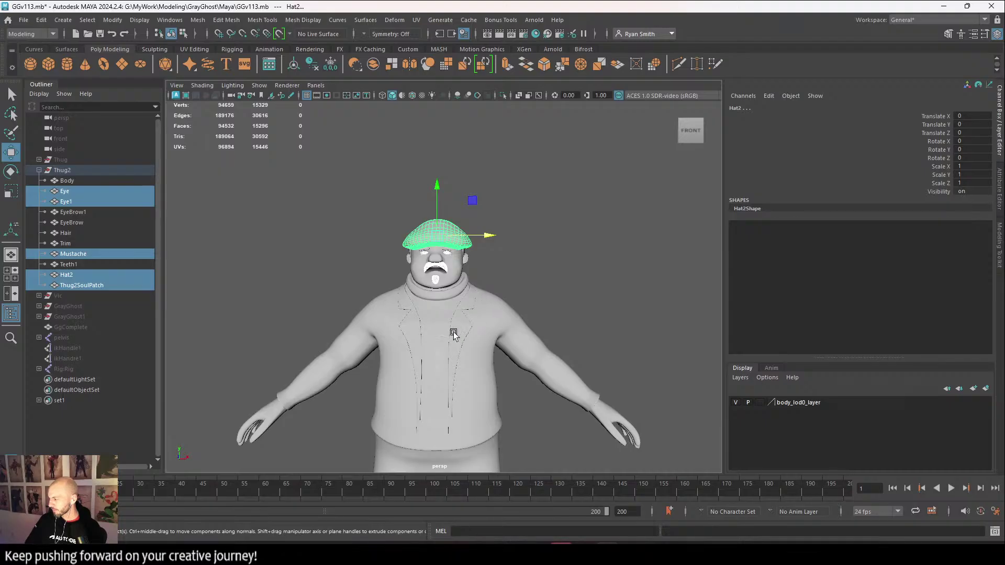
Try moving the selected hat, eyes, mustache and soul patch about 30 units along X beside the head, and undo the move.
{"action": "middle_click_drag", "start_coordinate": [454, 333], "coordinate": [426, 317], "text": "alt"}
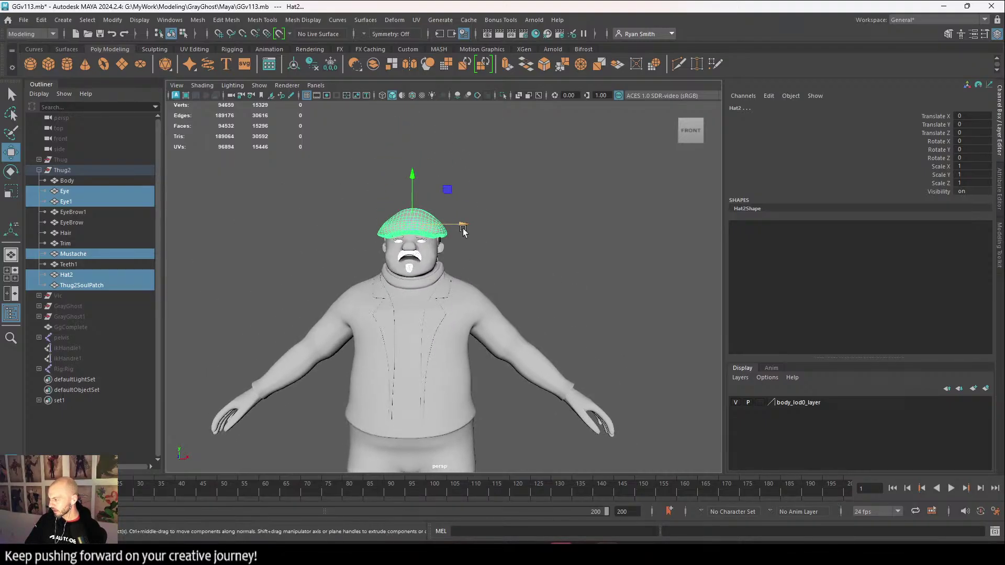
{"action": "left_click_drag", "start_coordinate": [463, 232], "coordinate": [544, 231]}
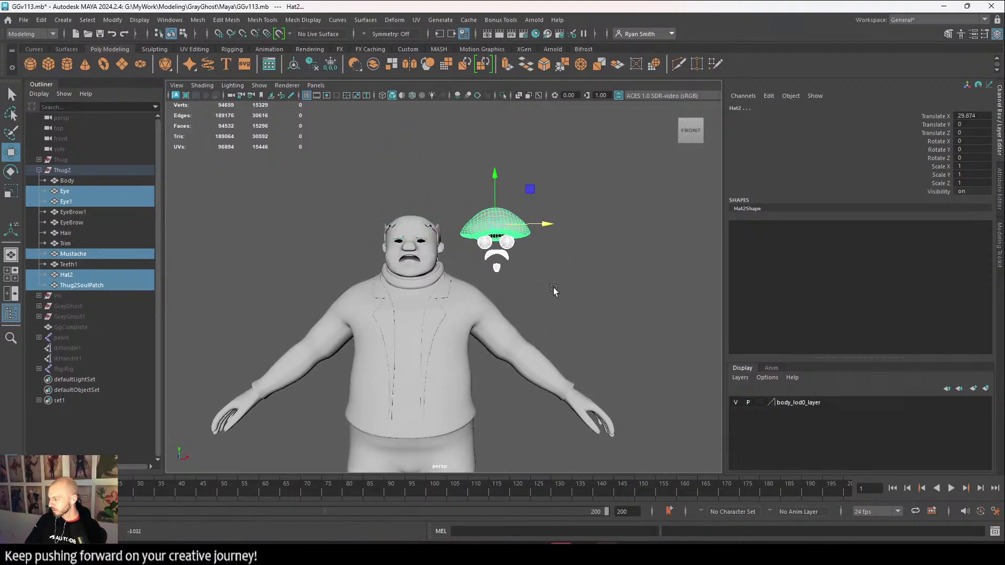
{"action": "scroll", "coordinate": [504, 328], "scroll_direction": "up", "scroll_amount": 5}
{"action": "key", "text": "ctrl+z"}
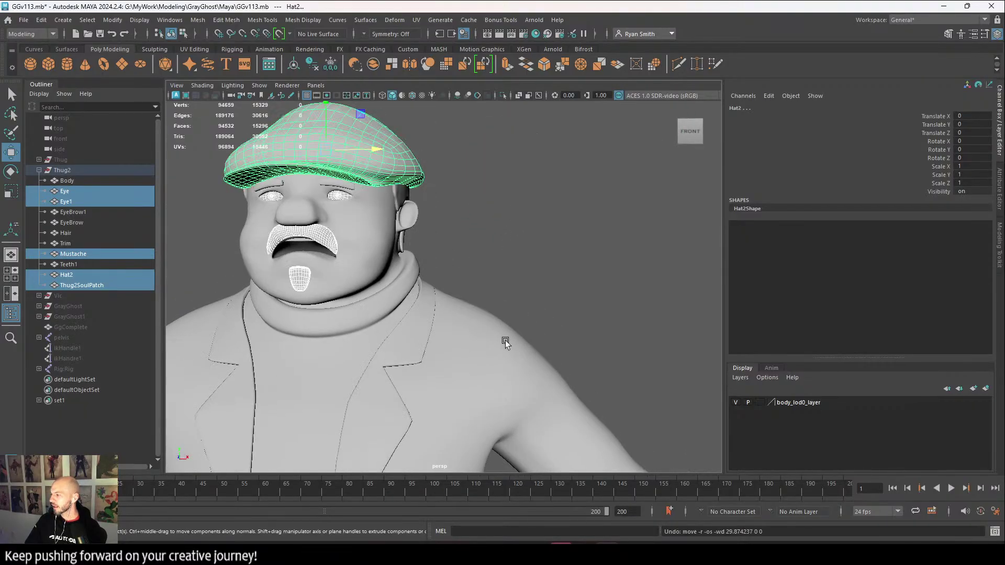
Add both eyebrows to the selection and move all the selected head parts about 26.5 units along X, clear of the head.
{"action": "left_click", "coordinate": [333, 183], "text": "shift"}
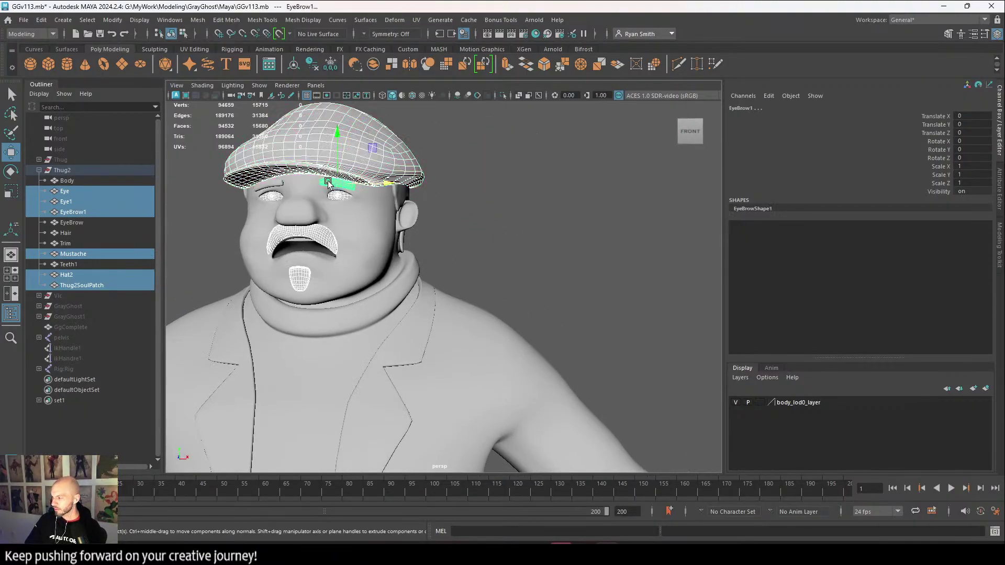
{"action": "left_click", "coordinate": [277, 185], "text": "shift"}
{"action": "left_click_drag", "start_coordinate": [317, 188], "coordinate": [553, 206]}
{"action": "right_click_drag", "start_coordinate": [594, 346], "coordinate": [563, 328], "text": "alt"}
{"action": "left_click_drag", "start_coordinate": [563, 327], "coordinate": [576, 324], "text": "alt"}
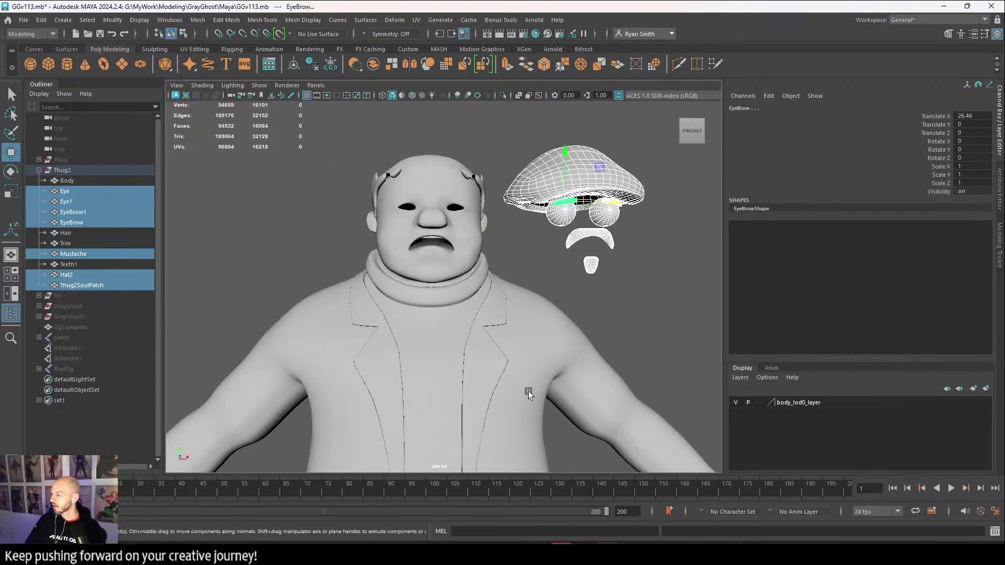
Export the whole Thug2 group as an FBX file named Th2 into the GrayGhost FBX folder and dismiss the export report.
{"action": "left_click", "coordinate": [61, 170]}
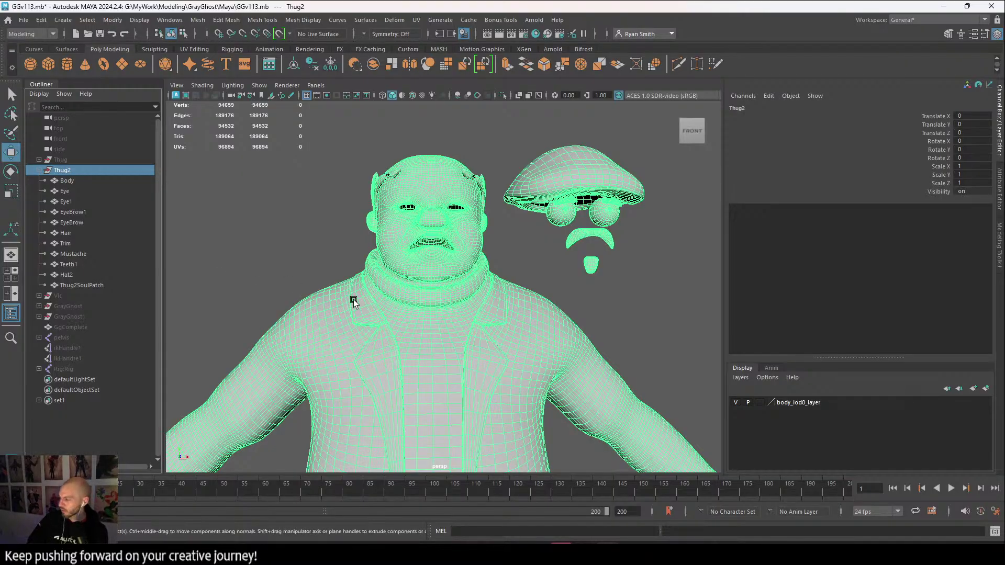
{"action": "left_click", "coordinate": [23, 20]}
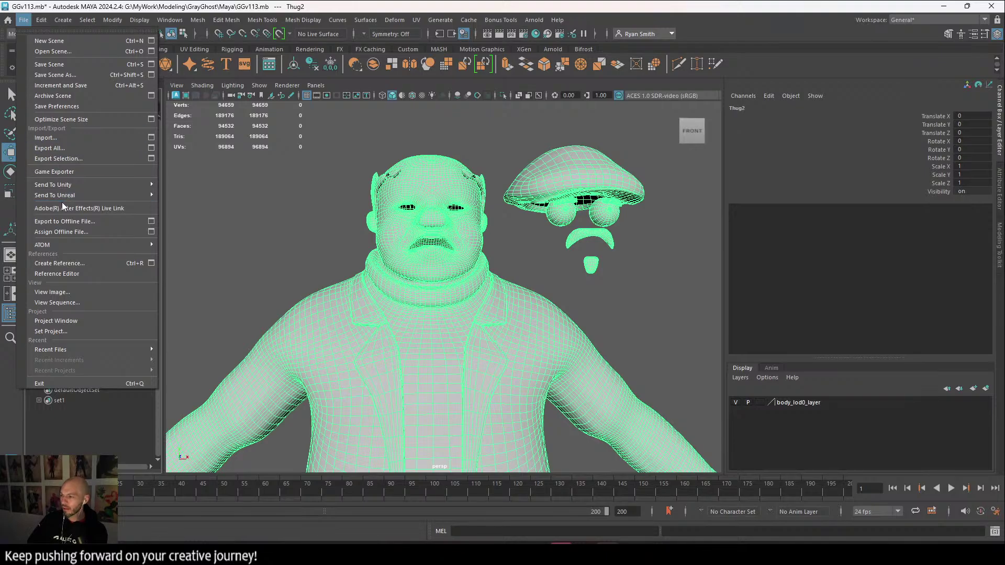
{"action": "left_click", "coordinate": [90, 158]}
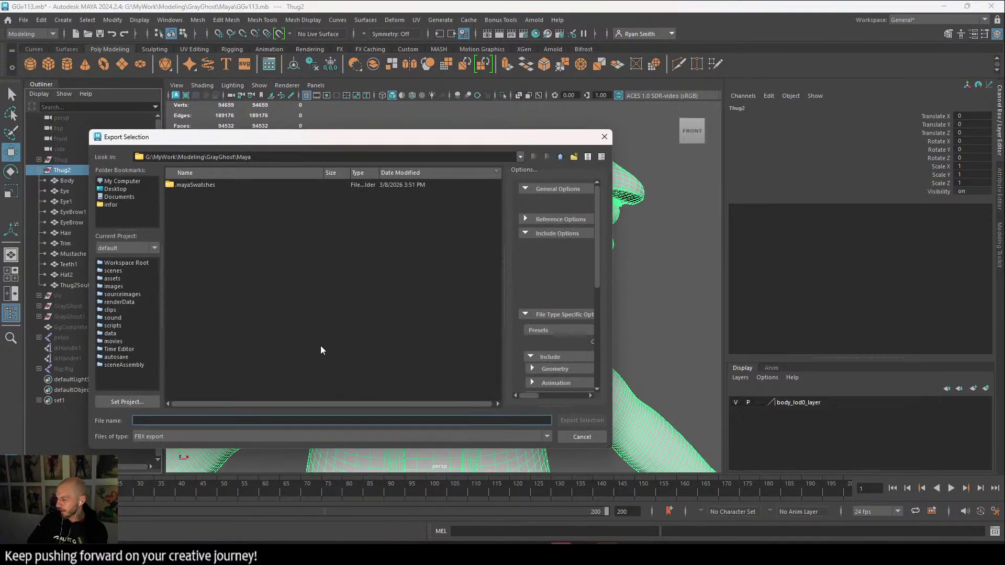
{"action": "left_click", "coordinate": [561, 157]}
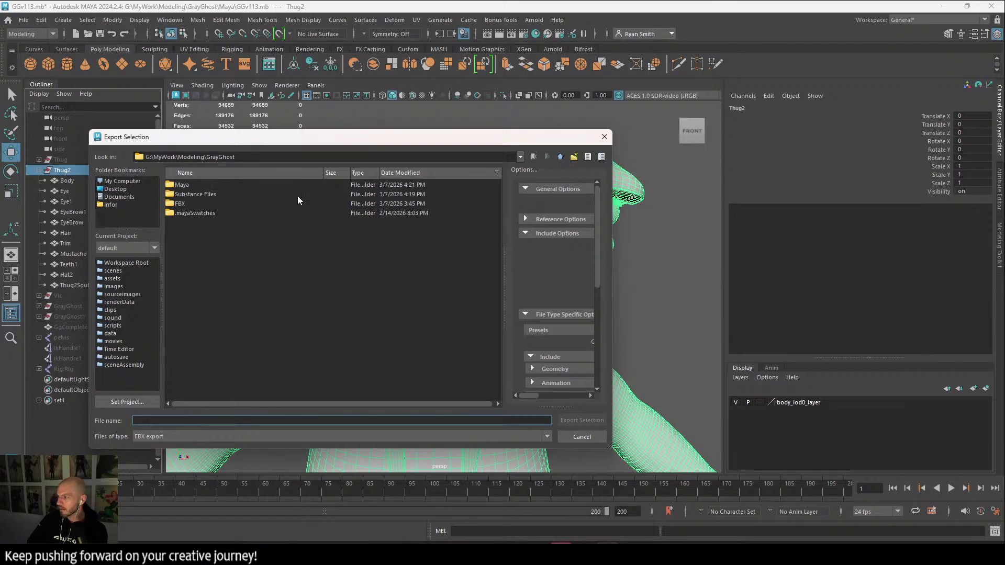
{"action": "double_click", "coordinate": [212, 205]}
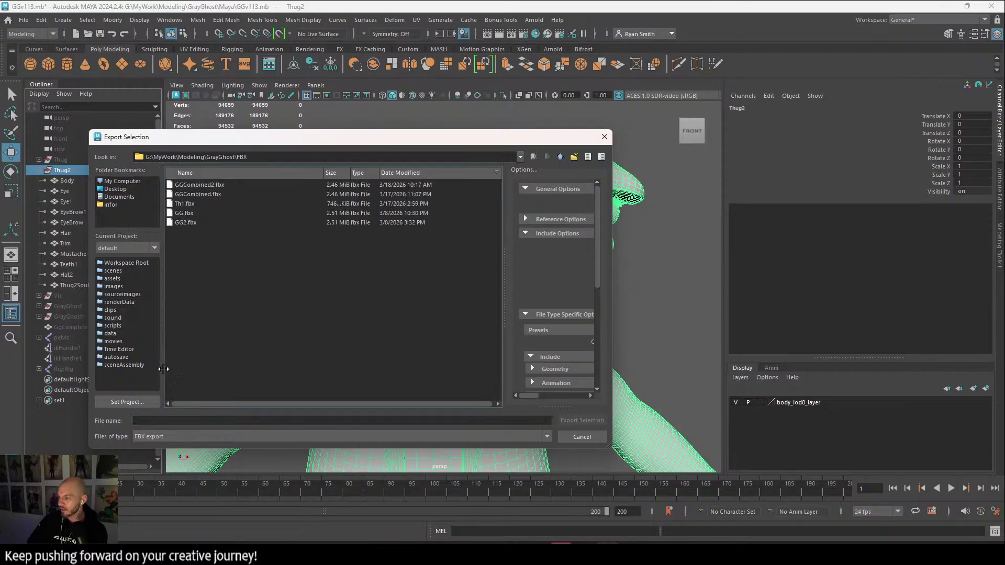
{"action": "left_click", "coordinate": [176, 423]}
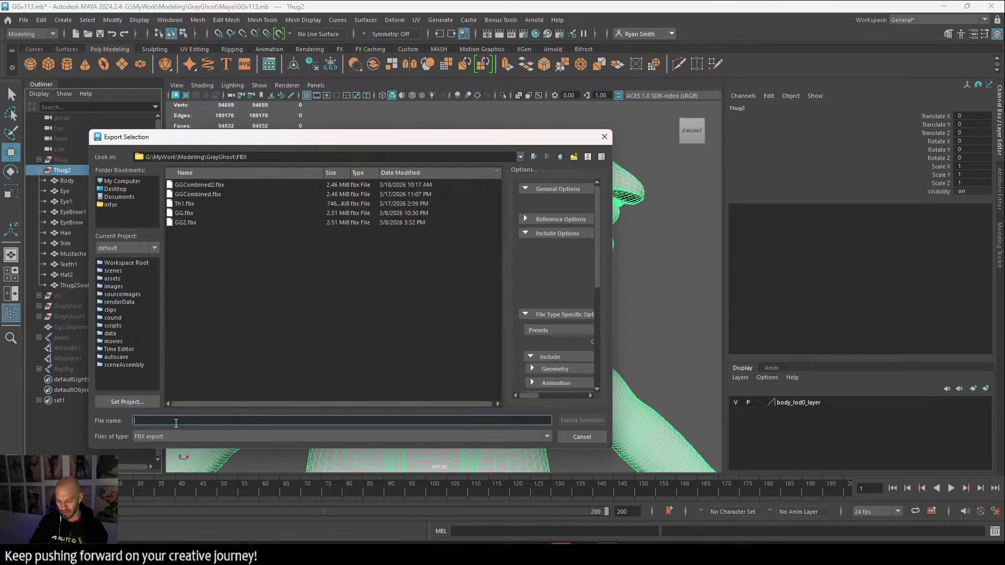
{"action": "type", "text": "Th"}
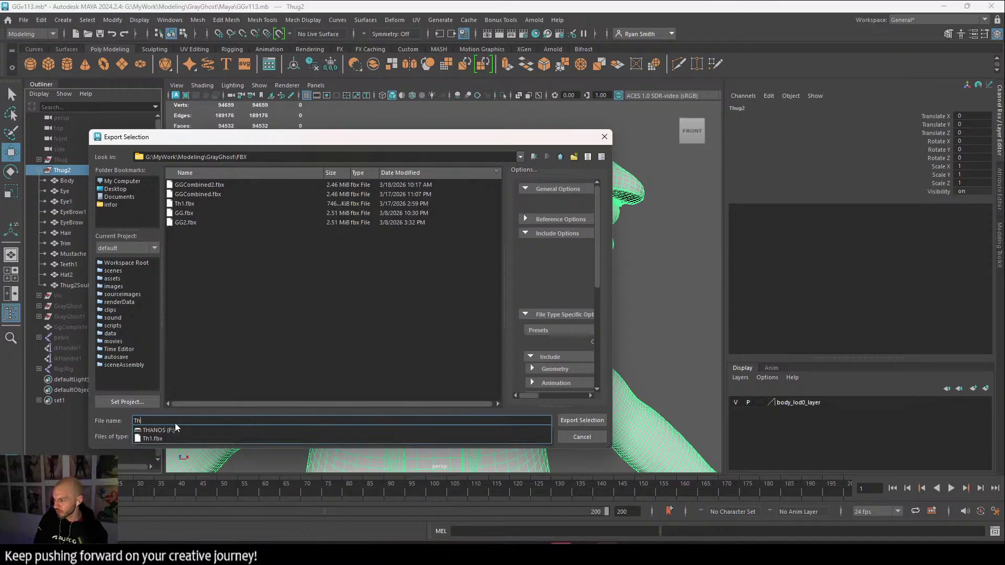
{"action": "type", "text": "2"}
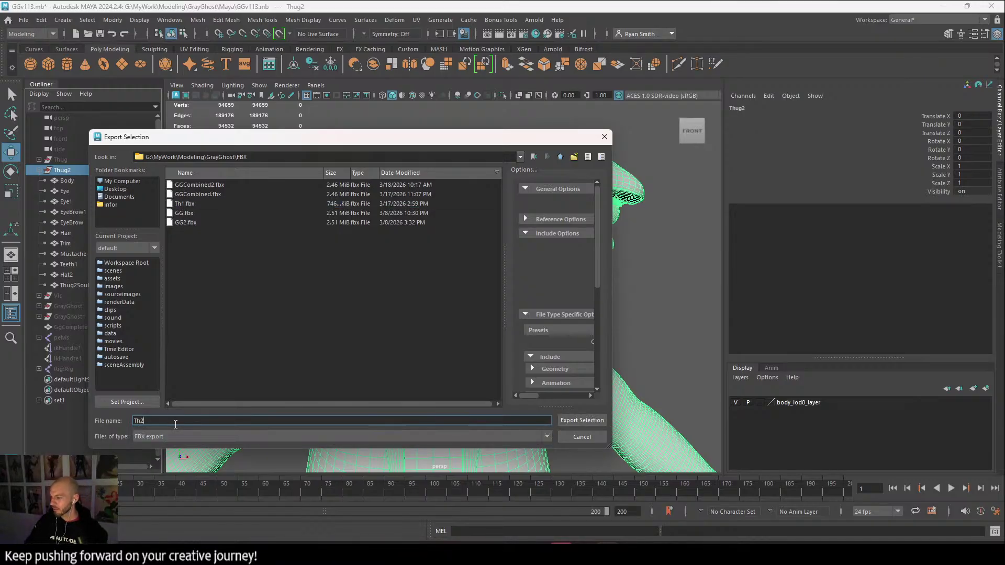
{"action": "left_click", "coordinate": [579, 421]}
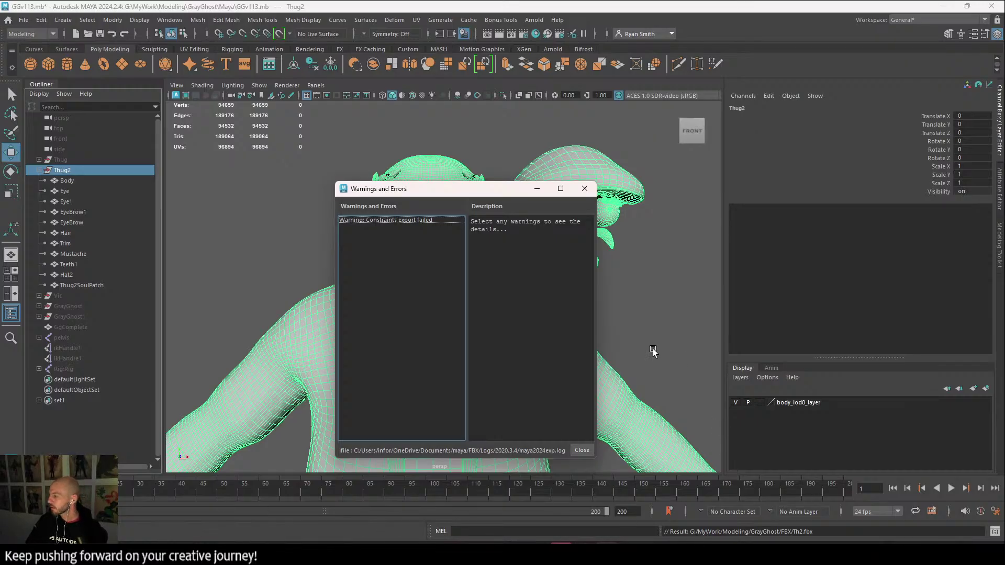
{"action": "left_click", "coordinate": [585, 189]}
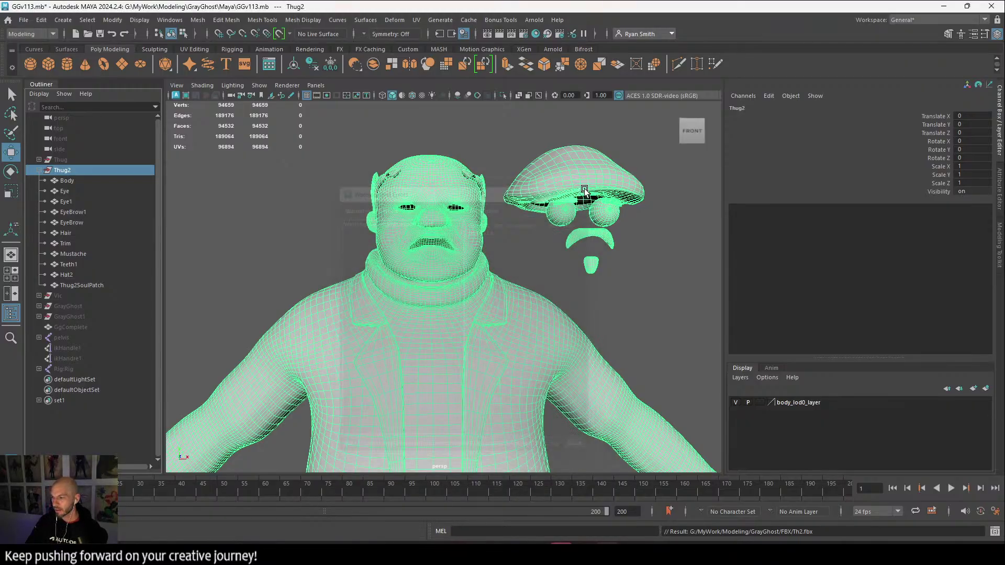
{"action": "key", "text": "f"}
{"action": "left_click_drag", "start_coordinate": [291, 218], "coordinate": [587, 451]}
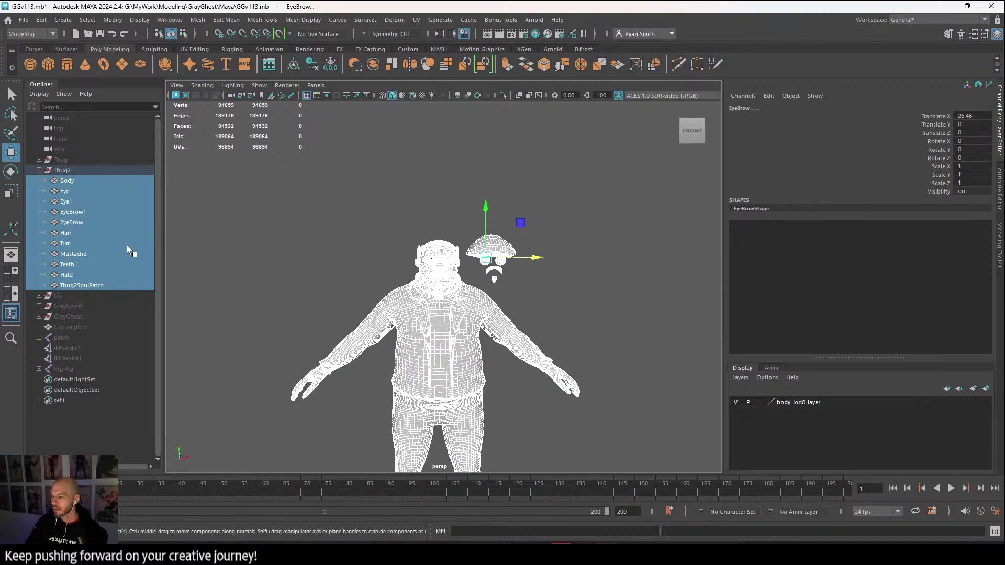
{"action": "left_click", "coordinate": [649, 255]}
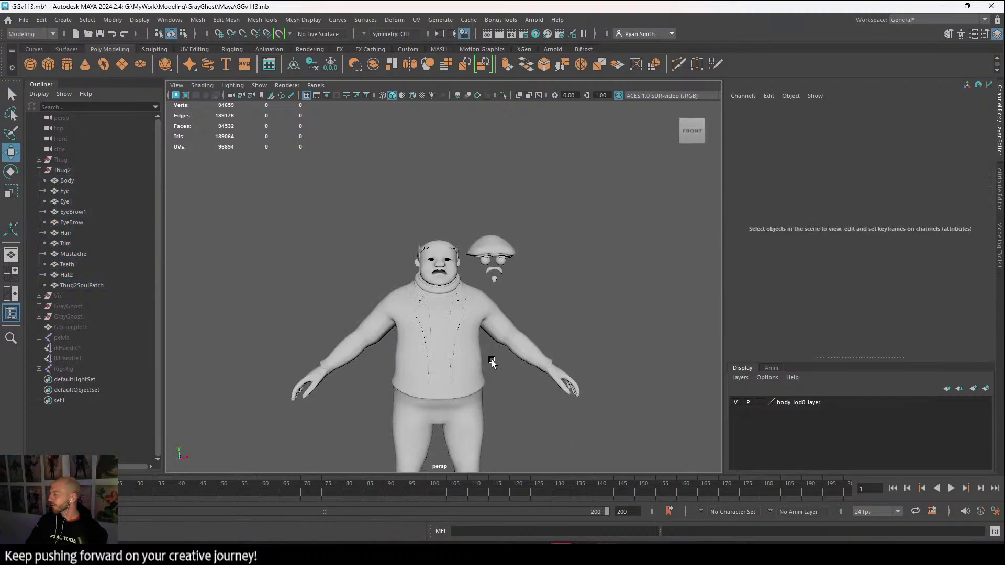
Switch to Substance 3D Painter and create a new project from Th2.fbx at 4096 document resolution, discarding the unsaved Thug3 changes.
{"action": "key", "text": "alt+Tab"}
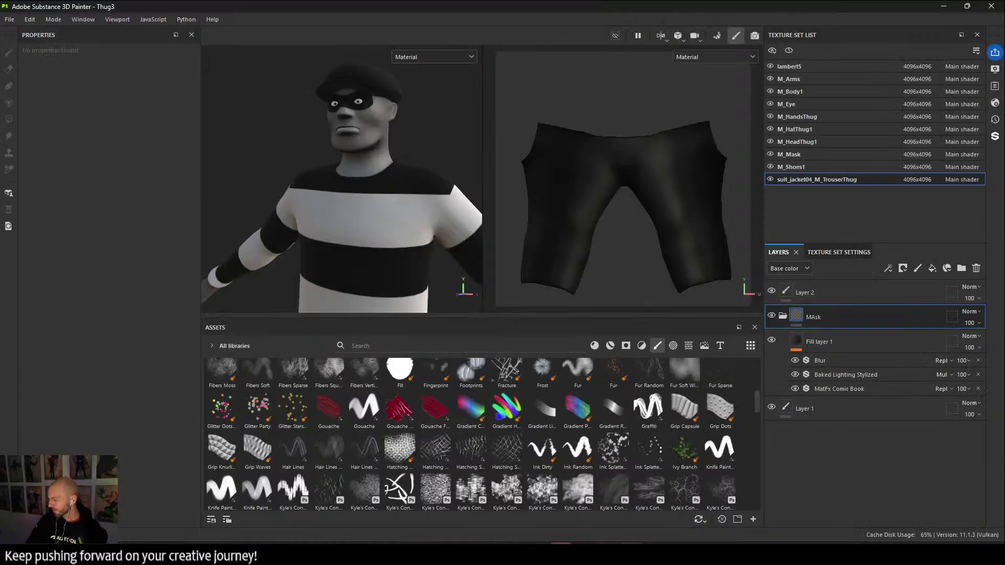
{"action": "left_click", "coordinate": [10, 19]}
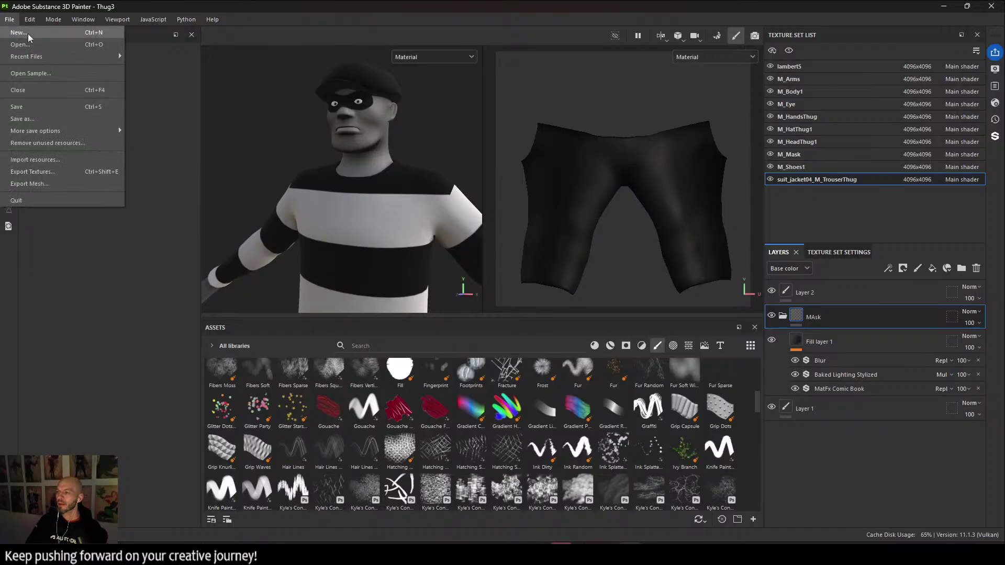
{"action": "left_click", "coordinate": [28, 31]}
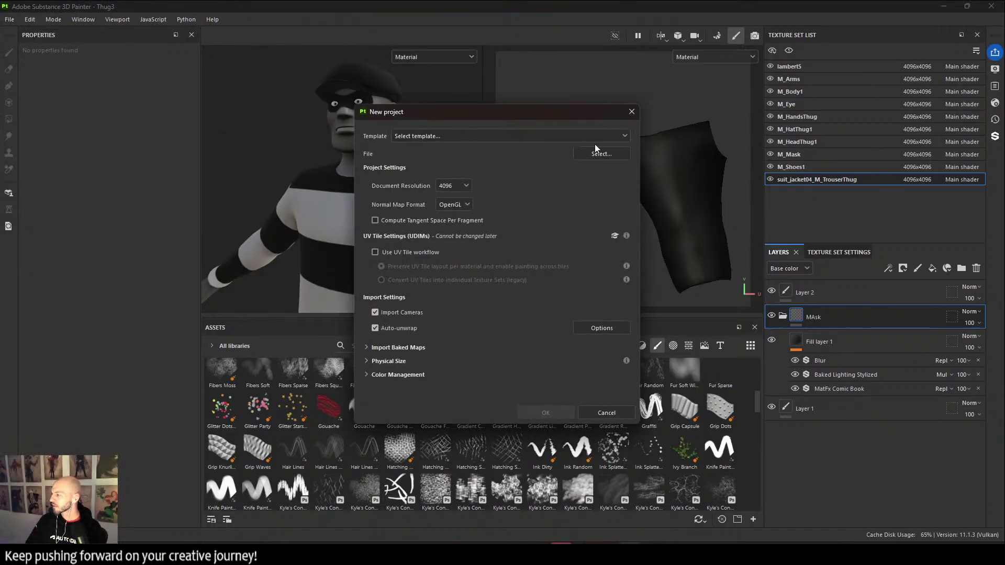
{"action": "left_click", "coordinate": [601, 154]}
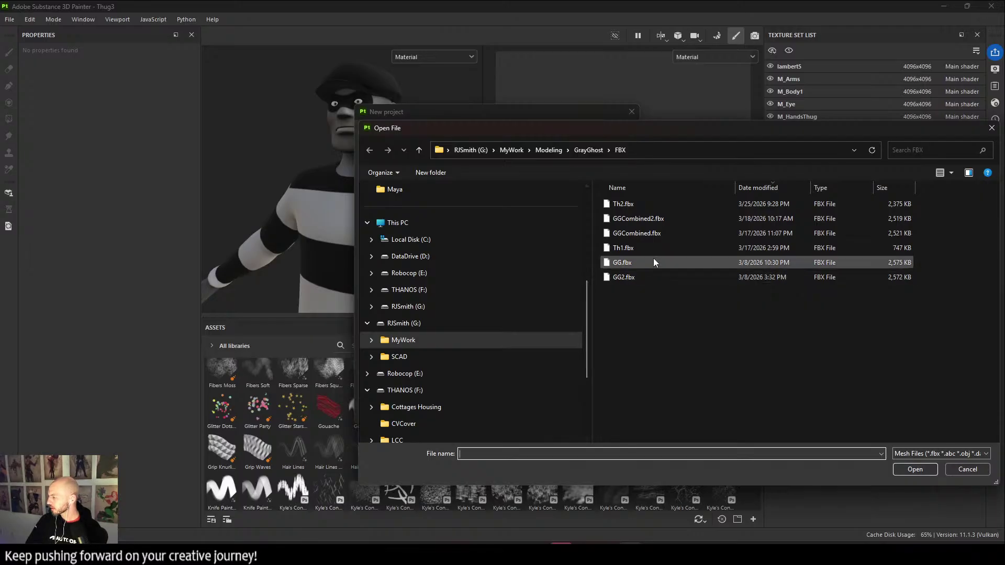
{"action": "left_click", "coordinate": [652, 202]}
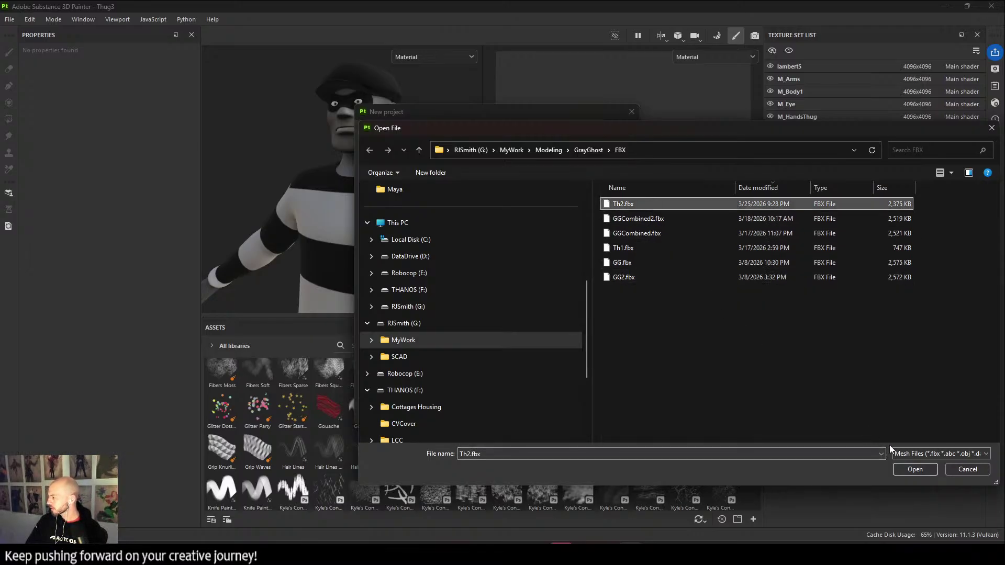
{"action": "left_click", "coordinate": [903, 469]}
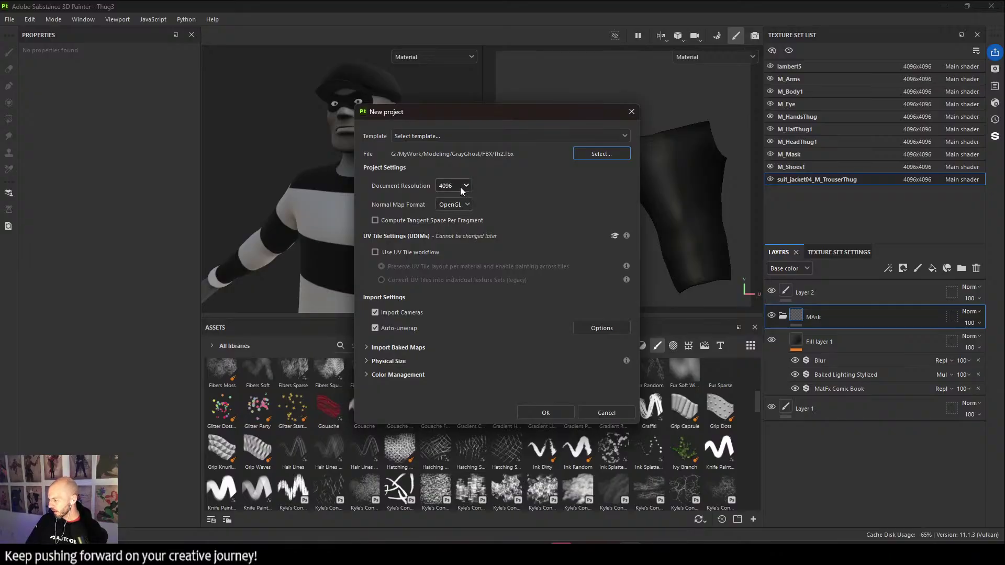
{"action": "left_click", "coordinate": [552, 412]}
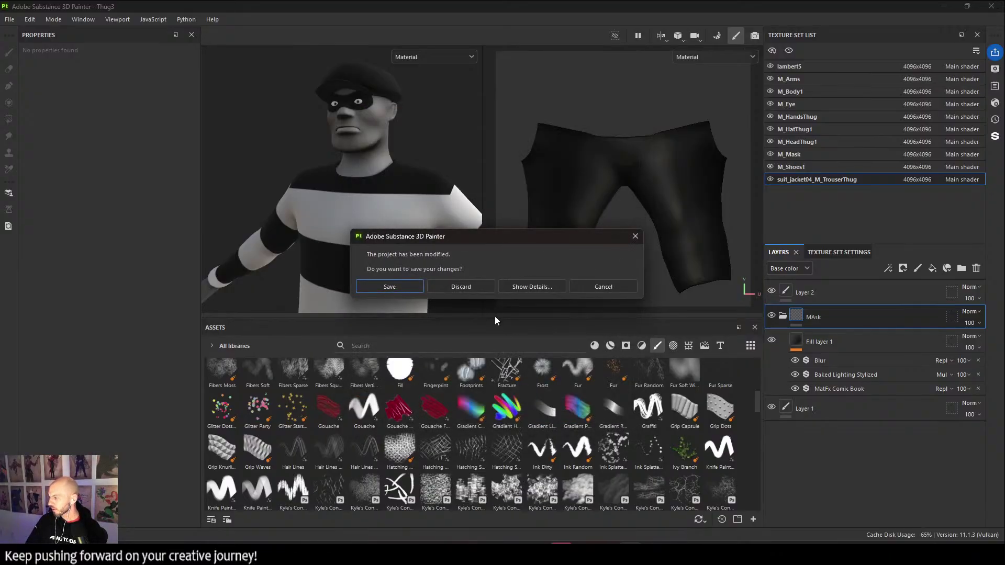
{"action": "left_click", "coordinate": [481, 288]}
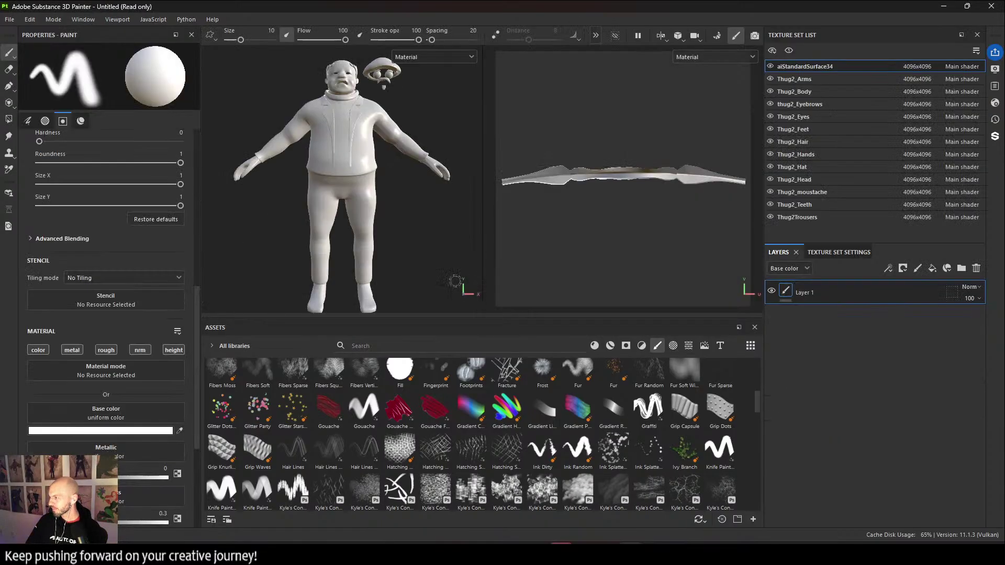
Examine the imported Thug2 model's head, separated hat and face parts, and whole body from several angles in the 3D view.
{"action": "left_click_drag", "start_coordinate": [437, 173], "coordinate": [354, 171], "text": "alt"}
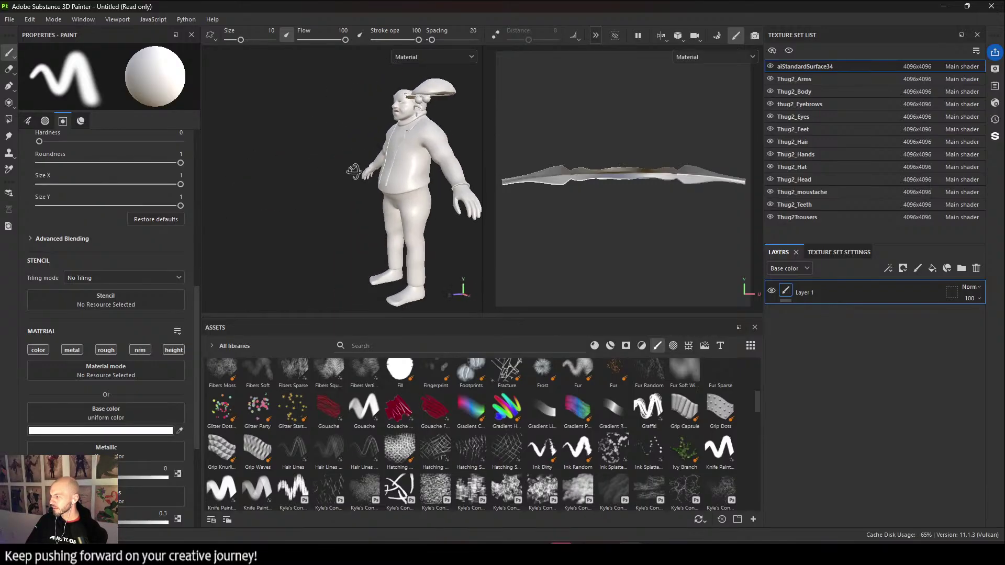
{"action": "right_click_drag", "start_coordinate": [354, 170], "coordinate": [425, 287], "text": "alt"}
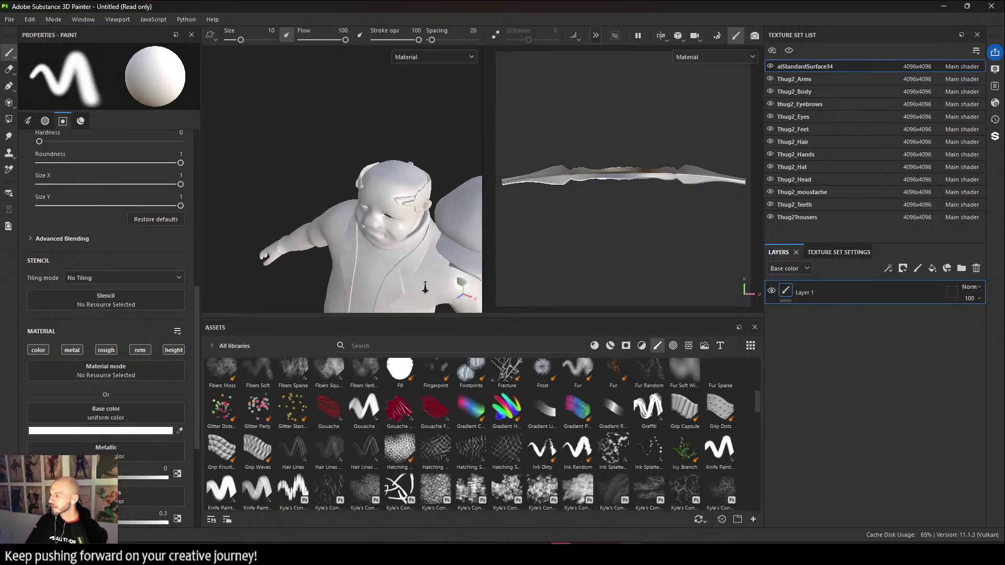
{"action": "left_click_drag", "start_coordinate": [425, 286], "coordinate": [361, 211], "text": "alt"}
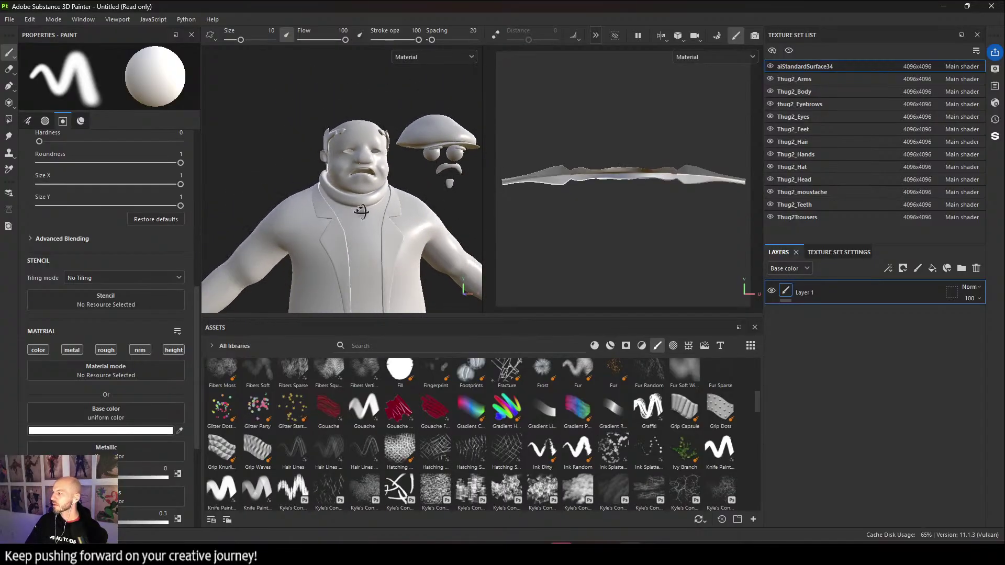
{"action": "mouse_move", "coordinate": [361, 211]}
{"action": "middle_mouse_down", "text": "alt"}
{"action": "mouse_move", "coordinate": [307, 119]}
{"action": "mouse_move", "coordinate": [332, 152]}
{"action": "middle_mouse_up", "text": "alt"}
{"action": "right_click_drag", "start_coordinate": [345, 157], "coordinate": [298, 202], "text": "alt"}
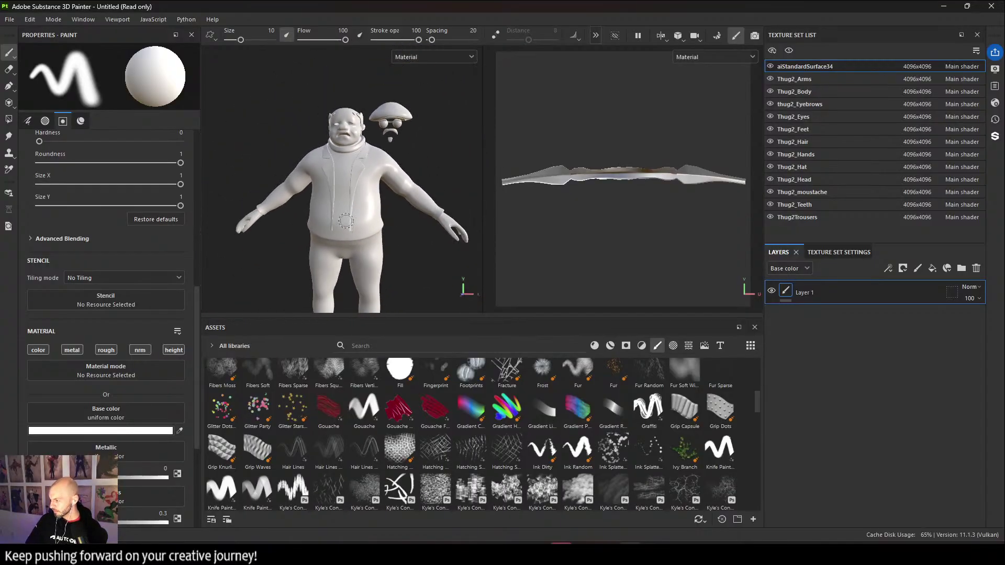
{"action": "middle_click_drag", "start_coordinate": [345, 221], "coordinate": [346, 154], "text": "alt"}
{"action": "left_click_drag", "start_coordinate": [347, 157], "coordinate": [370, 193], "text": "alt"}
{"action": "right_click_drag", "start_coordinate": [370, 194], "coordinate": [346, 195], "text": "alt"}
{"action": "middle_click_drag", "start_coordinate": [346, 194], "coordinate": [338, 221], "text": "alt"}
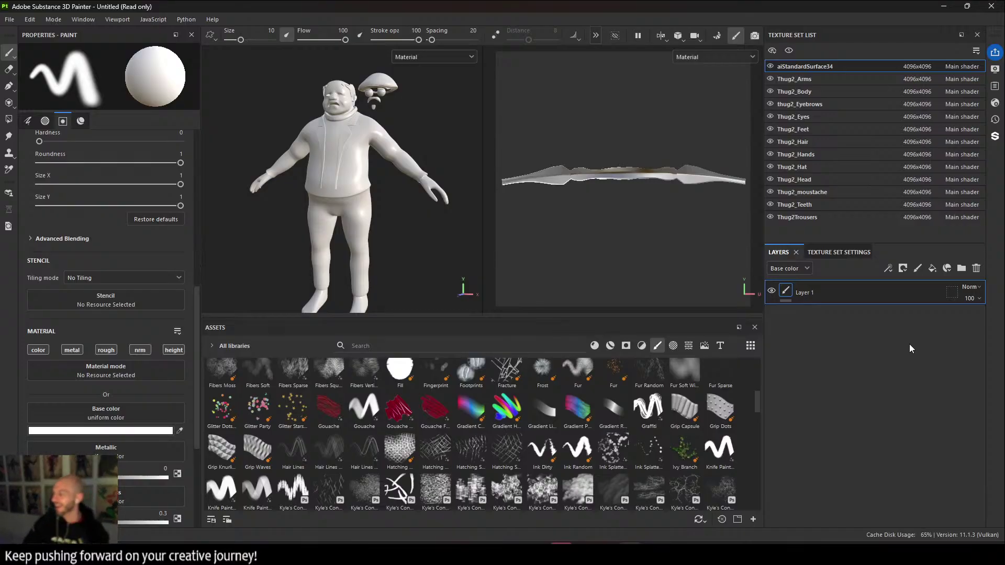
Examine the hair and hat from behind the Thug2 model's head in the 3D view.
{"action": "middle_click_drag", "start_coordinate": [217, 161], "coordinate": [235, 281], "text": "alt"}
{"action": "left_click_drag", "start_coordinate": [235, 281], "coordinate": [377, 256], "text": "alt"}
{"action": "right_click_drag", "start_coordinate": [377, 256], "coordinate": [385, 268], "text": "alt"}
{"action": "left_click_drag", "start_coordinate": [386, 268], "coordinate": [391, 208], "text": "alt"}
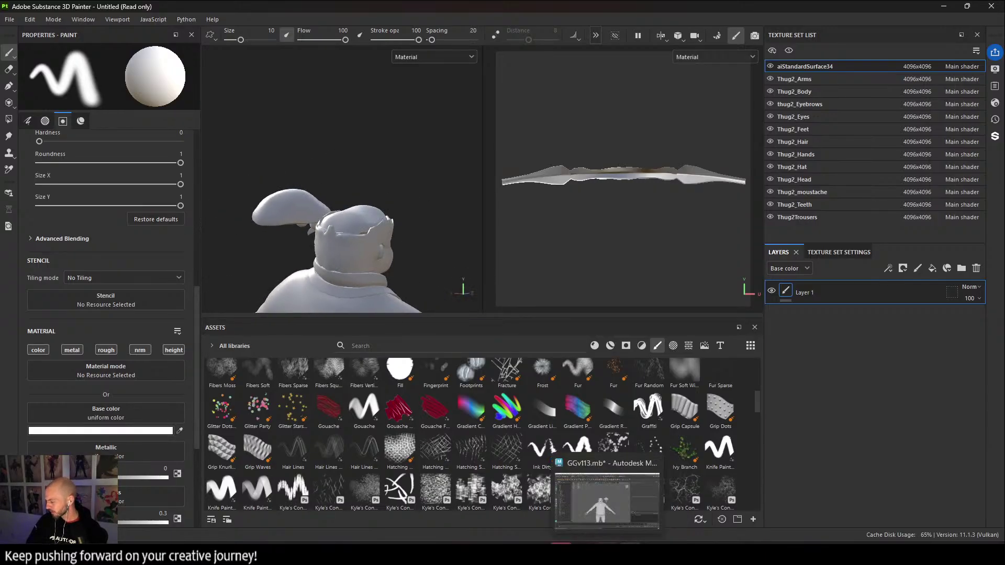
Switch to Maya and try setting Translate X to 0 for the hat, moustache, soul patch, one eye and one eyebrow, checking the fit from behind.
{"action": "left_click", "coordinate": [607, 503]}
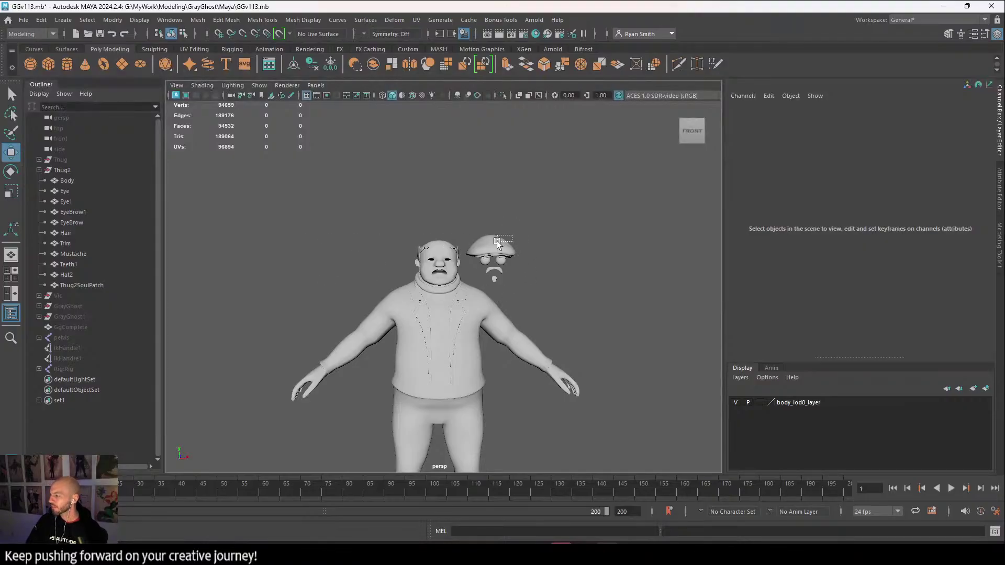
{"action": "left_click_drag", "start_coordinate": [518, 235], "coordinate": [490, 295]}
{"action": "left_click", "coordinate": [990, 112]}
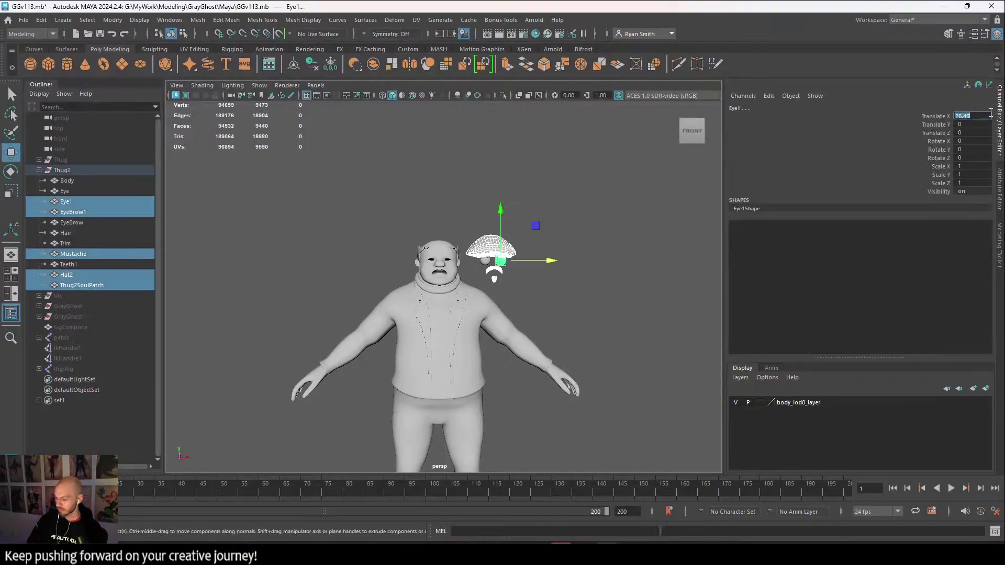
{"action": "type", "text": "0"}
{"action": "key", "text": "Return"}
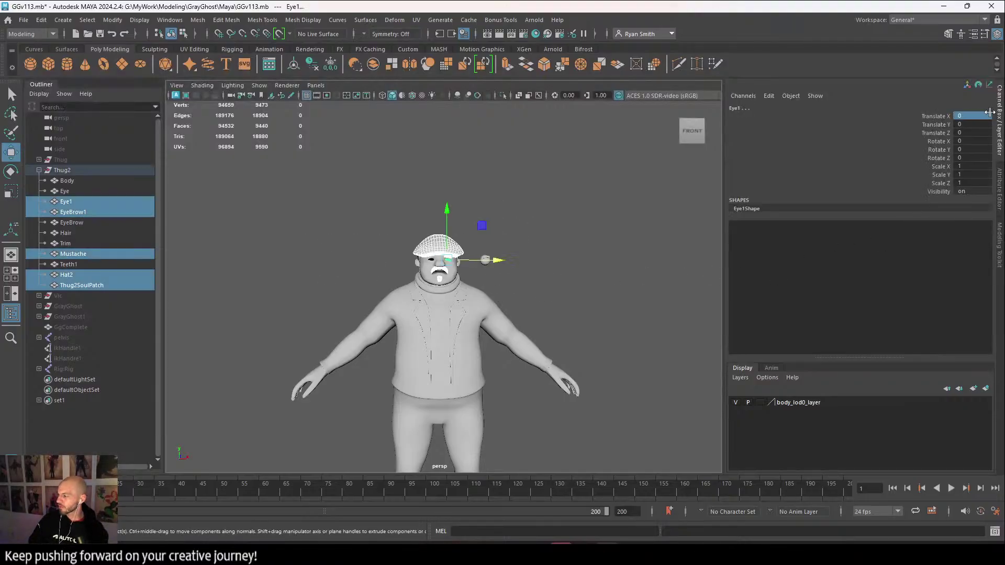
{"action": "left_click", "coordinate": [539, 245]}
{"action": "left_click_drag", "start_coordinate": [539, 245], "coordinate": [363, 78], "text": "alt"}
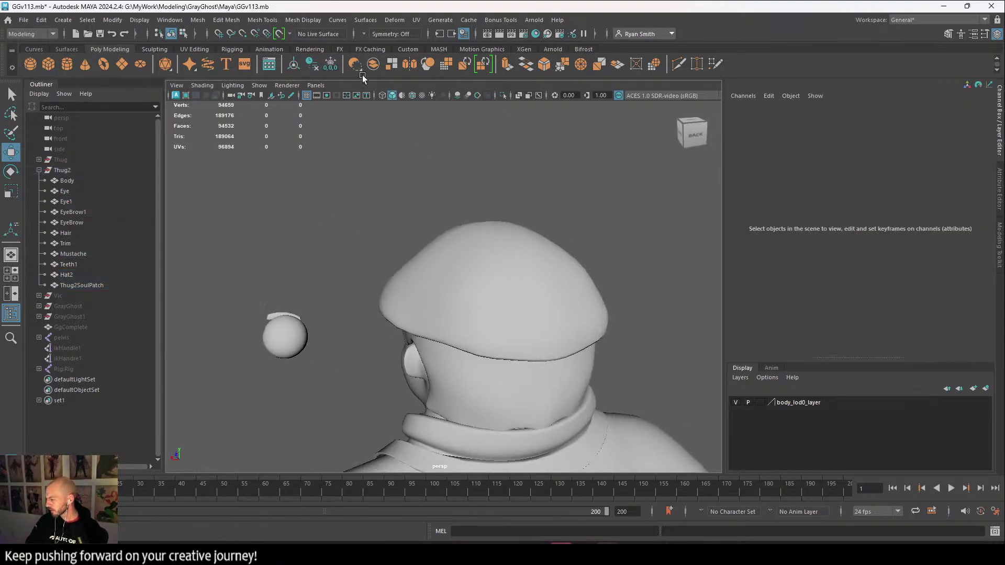
{"action": "middle_click_drag", "start_coordinate": [362, 78], "coordinate": [350, 66], "text": "alt"}
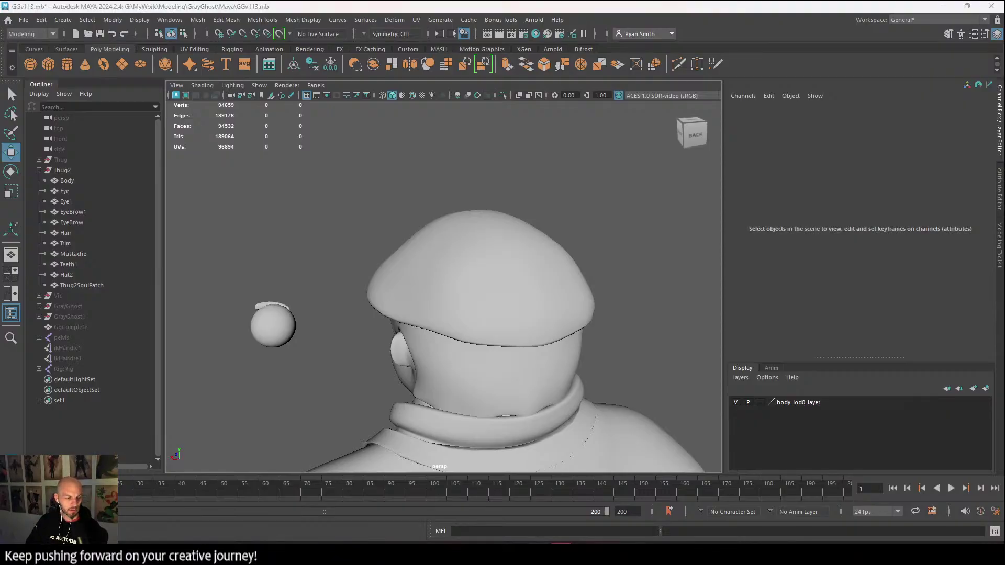
{"action": "left_click_drag", "start_coordinate": [429, 423], "coordinate": [504, 291], "text": "alt"}
{"action": "right_click_drag", "start_coordinate": [513, 379], "coordinate": [379, 350], "text": "alt"}
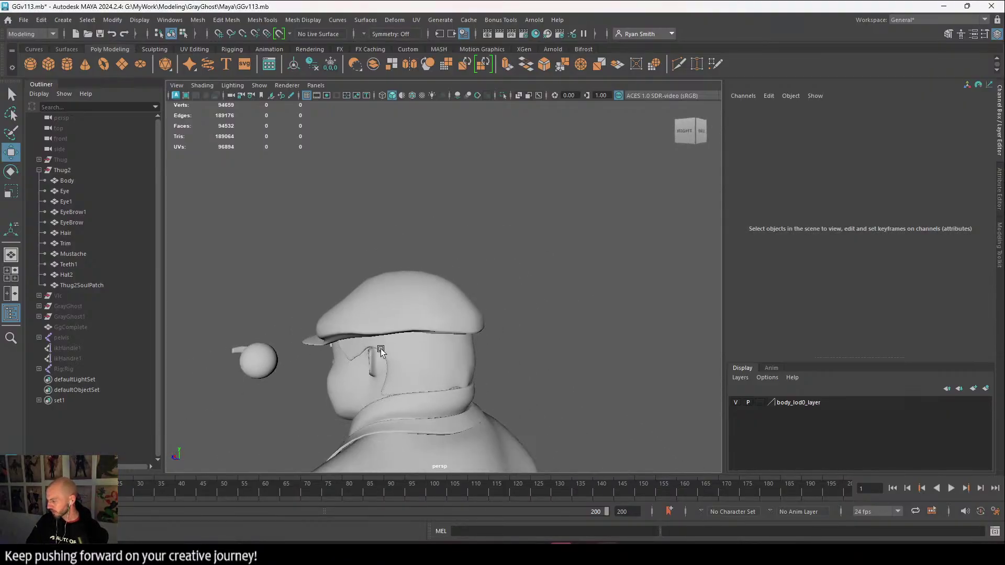
{"action": "mouse_move", "coordinate": [435, 390]}
{"action": "left_mouse_down", "text": "alt"}
{"action": "mouse_move", "coordinate": [424, 409]}
{"action": "mouse_move", "coordinate": [448, 403]}
{"action": "left_mouse_up", "text": "alt"}
Undo the partial reset back to the selection of all the separated head parts.
{"action": "key", "text": "ctrl+z"}
{"action": "middle_click_drag", "start_coordinate": [376, 372], "coordinate": [447, 351]}
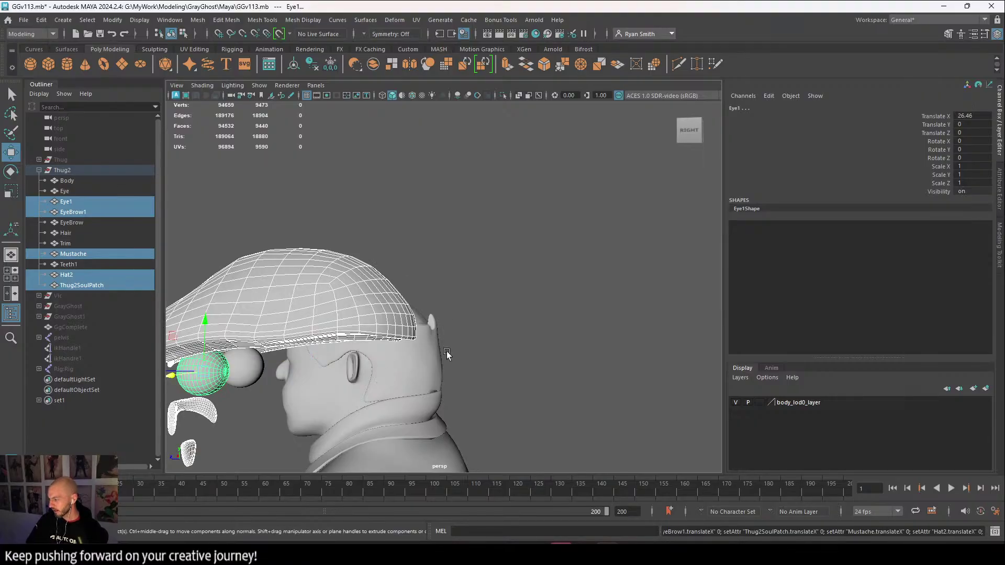
{"action": "left_click_drag", "start_coordinate": [447, 351], "coordinate": [480, 372], "text": "alt"}
{"action": "key", "text": "ctrl+z"}
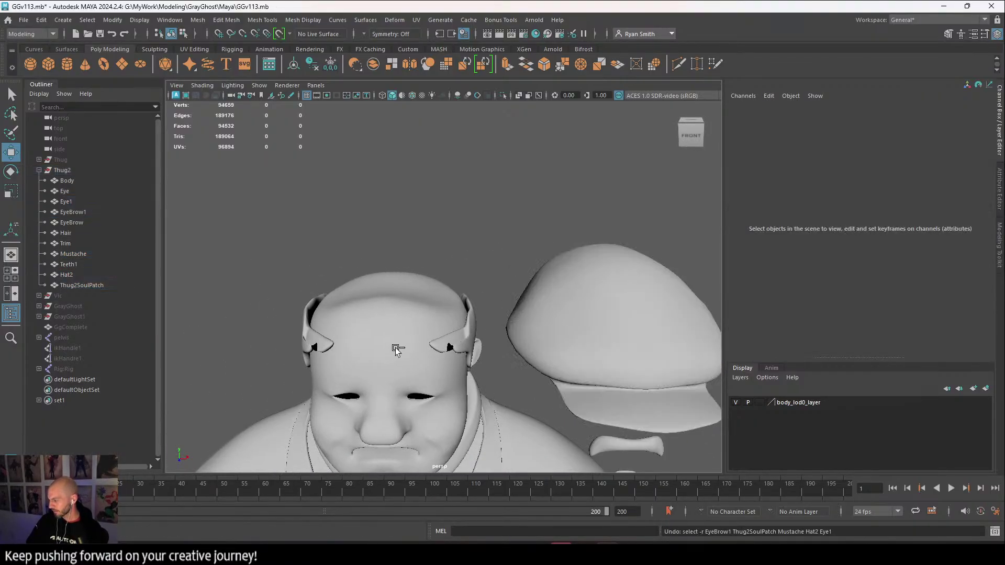
{"action": "key", "text": "ctrl+z"}
{"action": "left_click_drag", "start_coordinate": [409, 369], "coordinate": [418, 384], "text": "alt"}
{"action": "key", "text": "ctrl+z"}
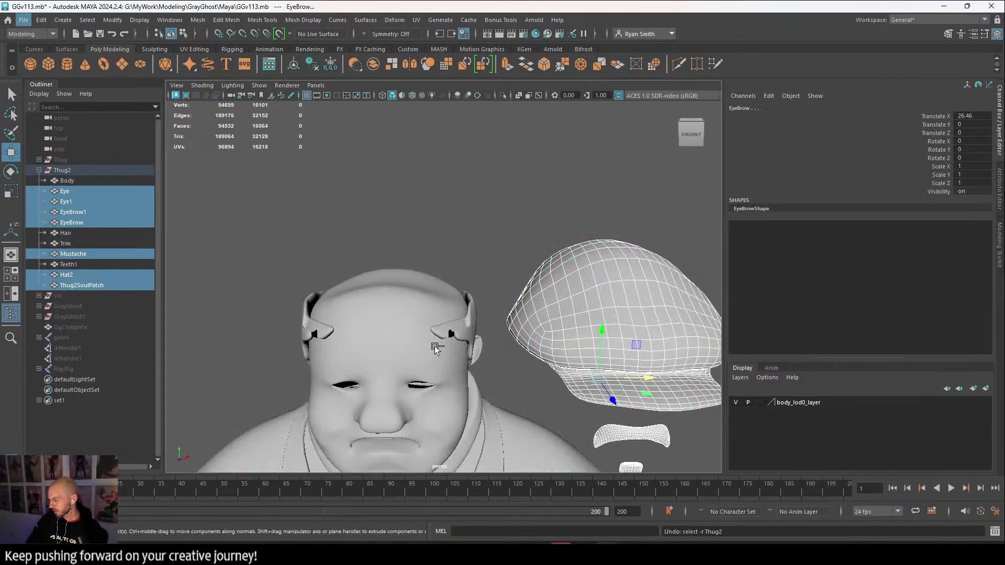
Try setting Translate X to 0 for all the separated head parts, check them on the head, and undo the move.
{"action": "left_click_drag", "start_coordinate": [444, 320], "coordinate": [553, 331], "text": "alt"}
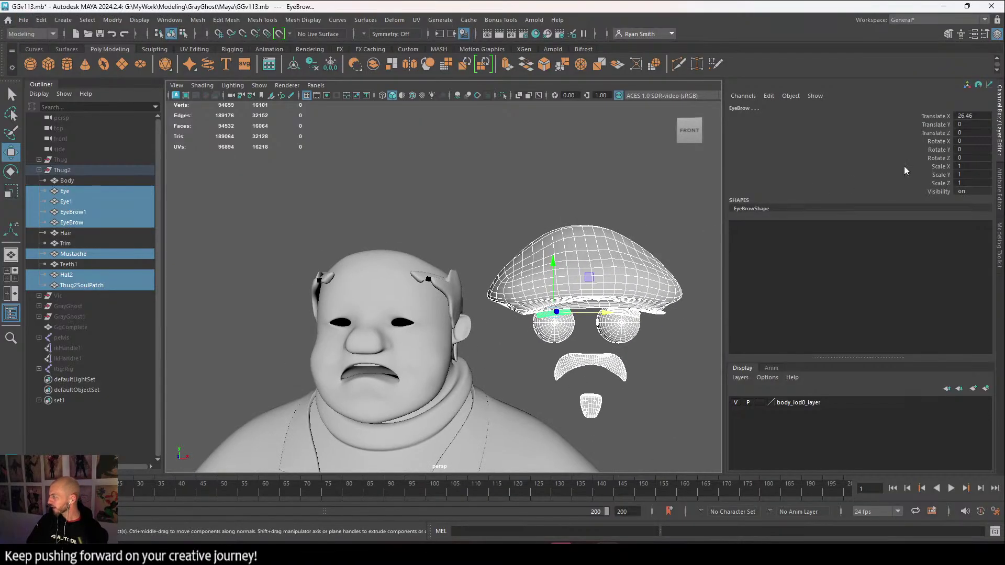
{"action": "left_click", "coordinate": [971, 117]}
{"action": "type", "text": "0"}
{"action": "key", "text": "Return"}
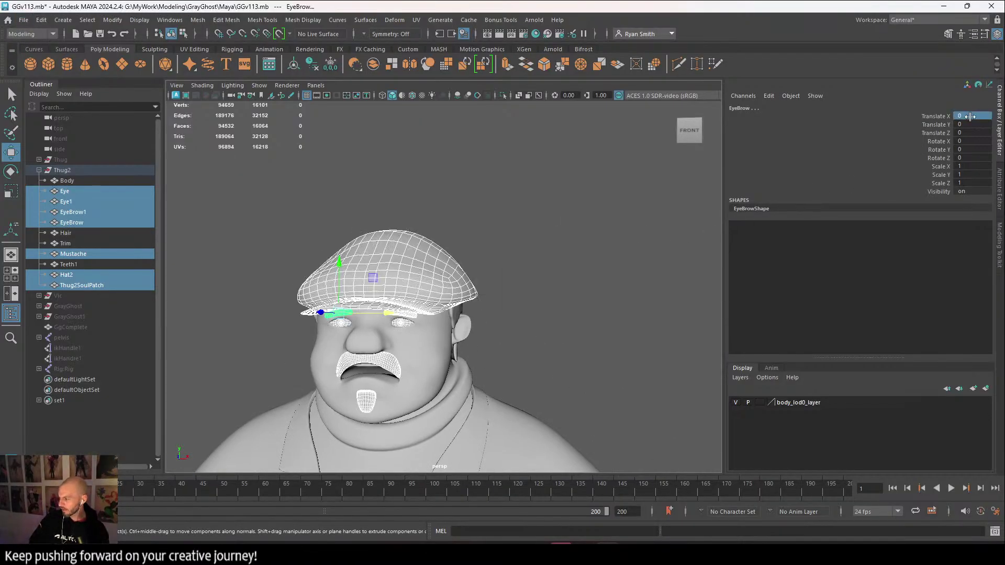
{"action": "left_click_drag", "start_coordinate": [381, 244], "coordinate": [446, 434], "text": "alt"}
{"action": "key", "text": "ctrl+z"}
Examine the Hair mesh around the temple and ear, comparing its smoothed and unsmoothed display, and clear the selection.
{"action": "scroll", "coordinate": [511, 406], "scroll_direction": "up", "scroll_amount": 7}
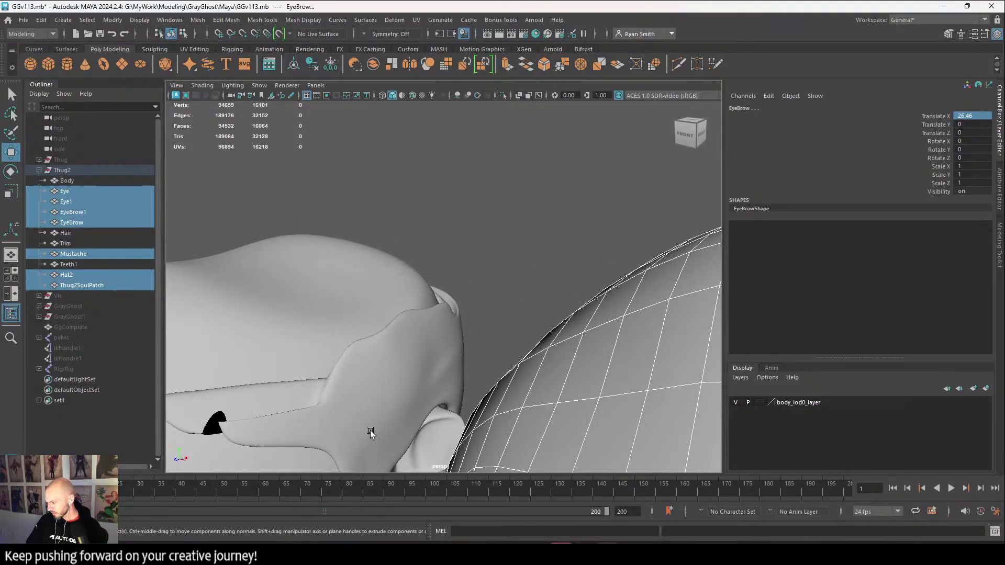
{"action": "left_click_drag", "start_coordinate": [370, 433], "coordinate": [413, 335], "text": "alt"}
{"action": "left_click", "coordinate": [459, 365]}
{"action": "key", "text": "ctrl+z"}
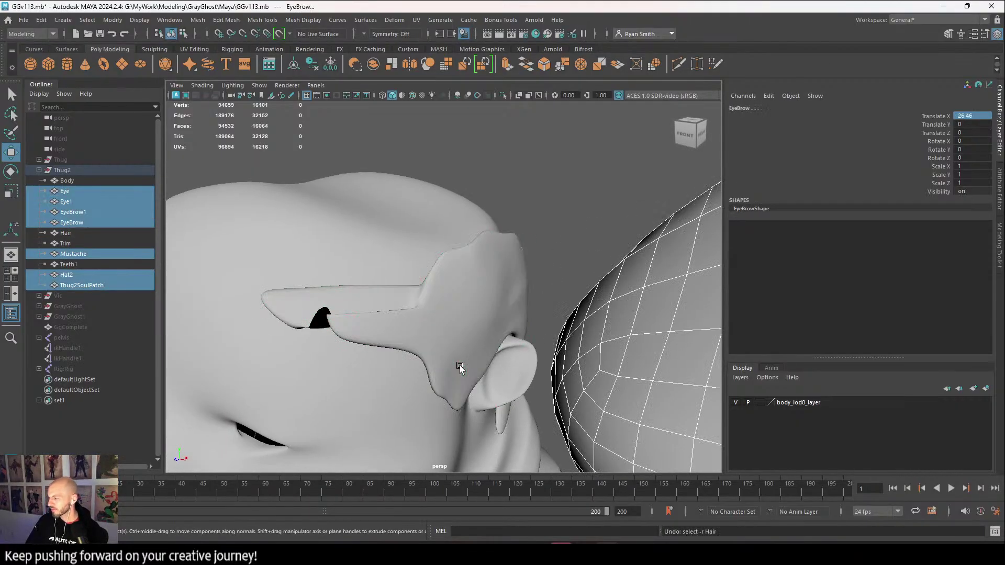
{"action": "left_click", "coordinate": [361, 340]}
{"action": "key", "text": "2"}
{"action": "key", "text": "1"}
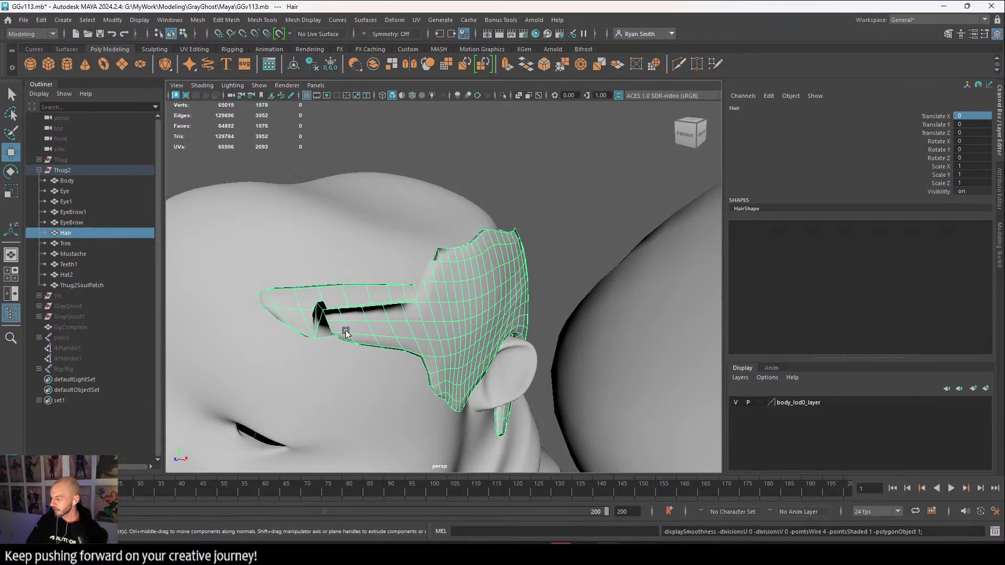
{"action": "right_click_drag", "start_coordinate": [466, 388], "coordinate": [406, 343], "text": "alt"}
{"action": "middle_click_drag", "start_coordinate": [406, 342], "coordinate": [398, 300], "text": "alt"}
{"action": "left_click_drag", "start_coordinate": [451, 340], "coordinate": [508, 333], "text": "alt"}
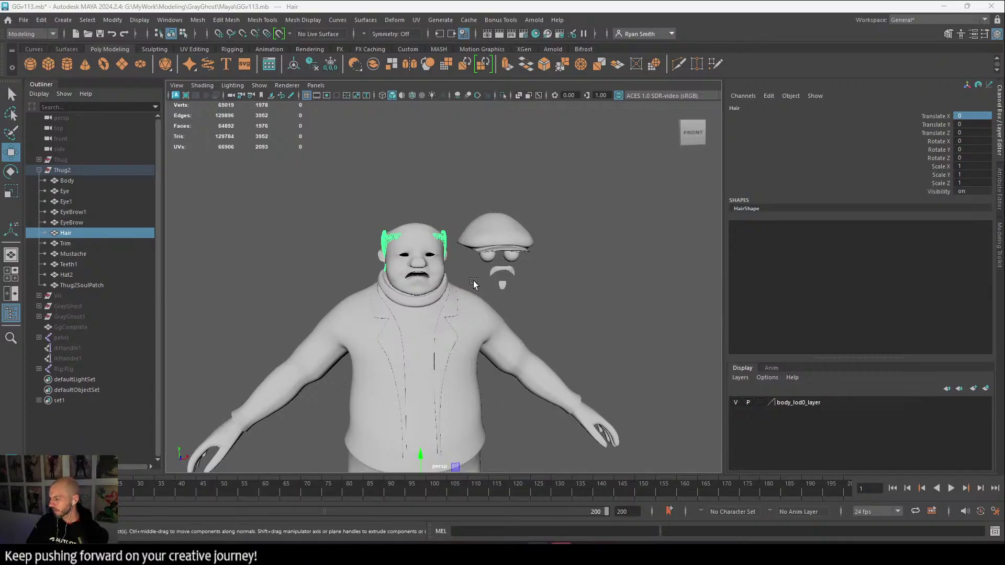
{"action": "left_click", "coordinate": [601, 297]}
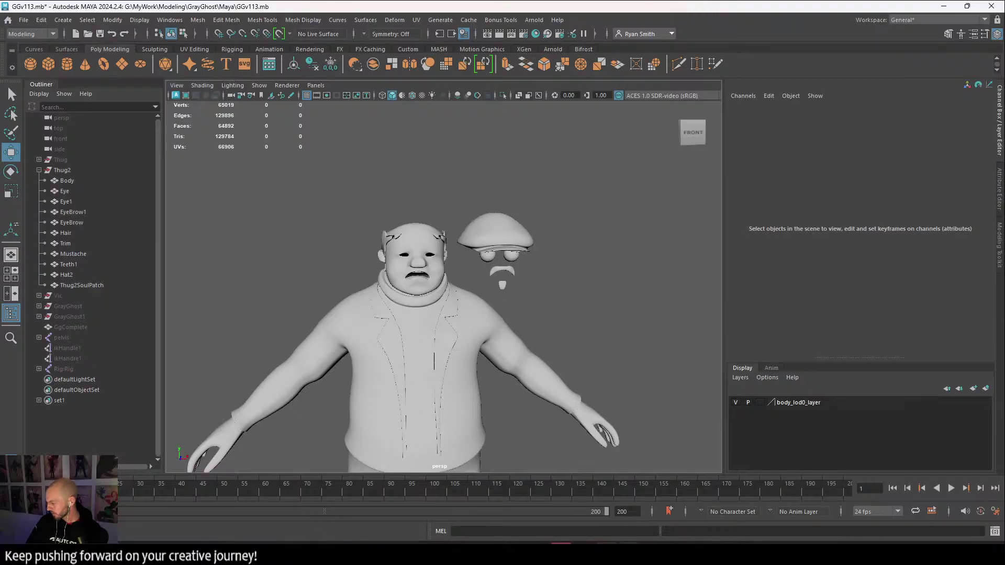
Switch to Substance 3D Painter and bake the selected mesh maps for all Thug2 texture sets at 4096 output size.
{"action": "left_click", "coordinate": [655, 497]}
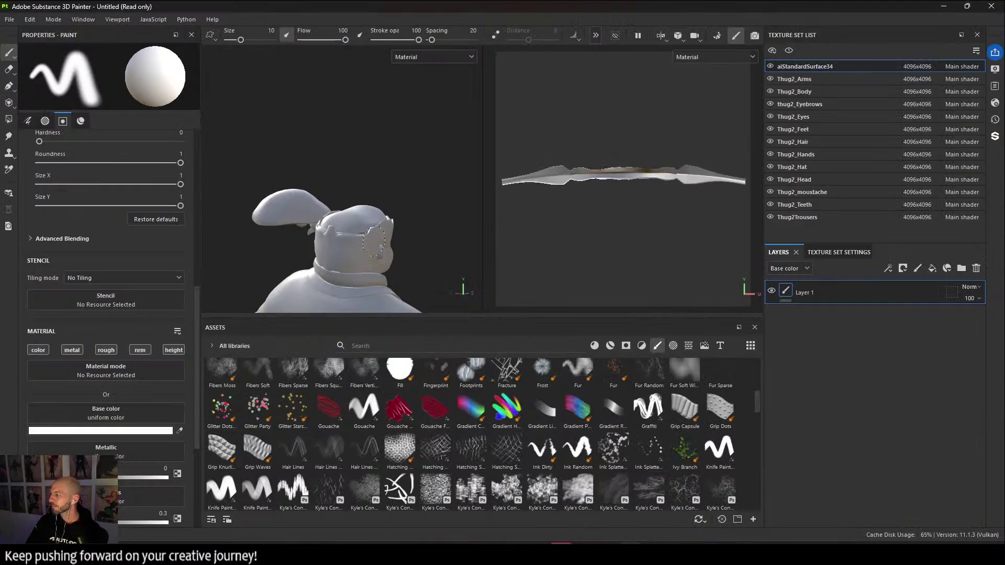
{"action": "left_click_drag", "start_coordinate": [320, 220], "coordinate": [282, 230], "text": "alt"}
{"action": "middle_click_drag", "start_coordinate": [329, 256], "coordinate": [318, 152], "text": "alt"}
{"action": "right_click_drag", "start_coordinate": [318, 152], "coordinate": [366, 202], "text": "alt"}
{"action": "middle_click_drag", "start_coordinate": [367, 202], "coordinate": [403, 222], "text": "alt"}
{"action": "right_click_drag", "start_coordinate": [403, 222], "coordinate": [310, 175], "text": "alt"}
{"action": "middle_click_drag", "start_coordinate": [310, 175], "coordinate": [314, 139], "text": "alt"}
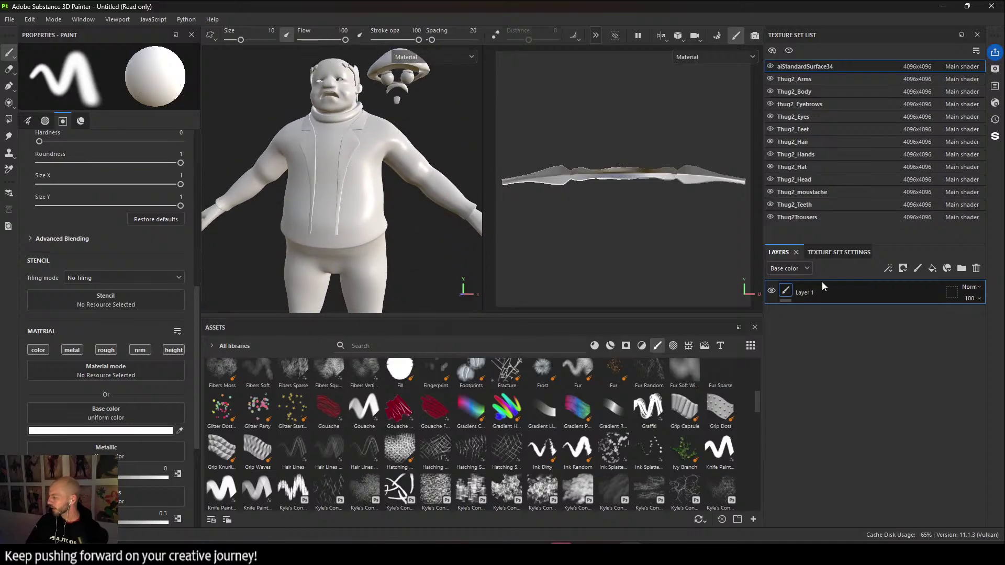
{"action": "left_click", "coordinate": [842, 255]}
{"action": "scroll", "coordinate": [858, 374], "scroll_direction": "down", "scroll_amount": 3}
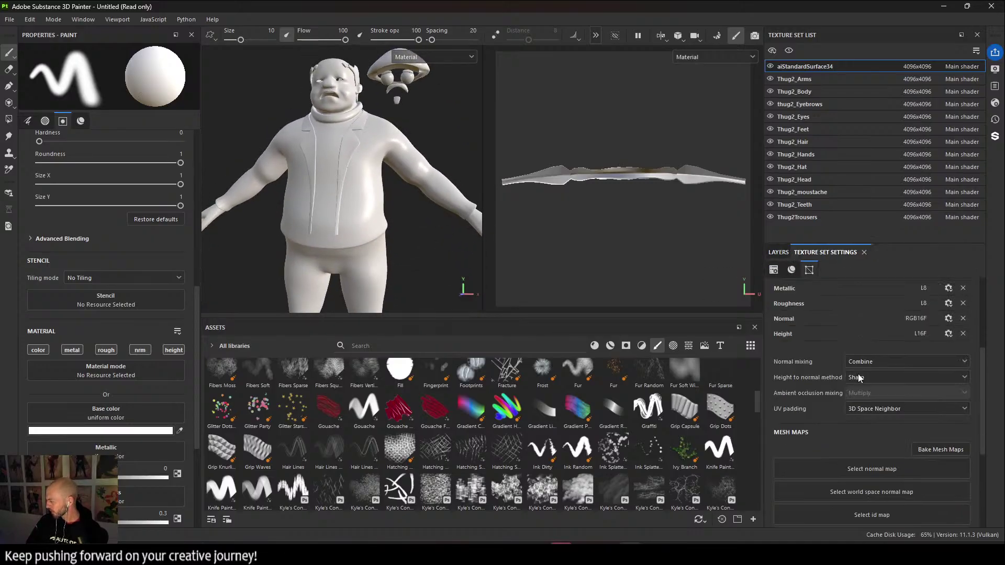
{"action": "left_click", "coordinate": [940, 387]}
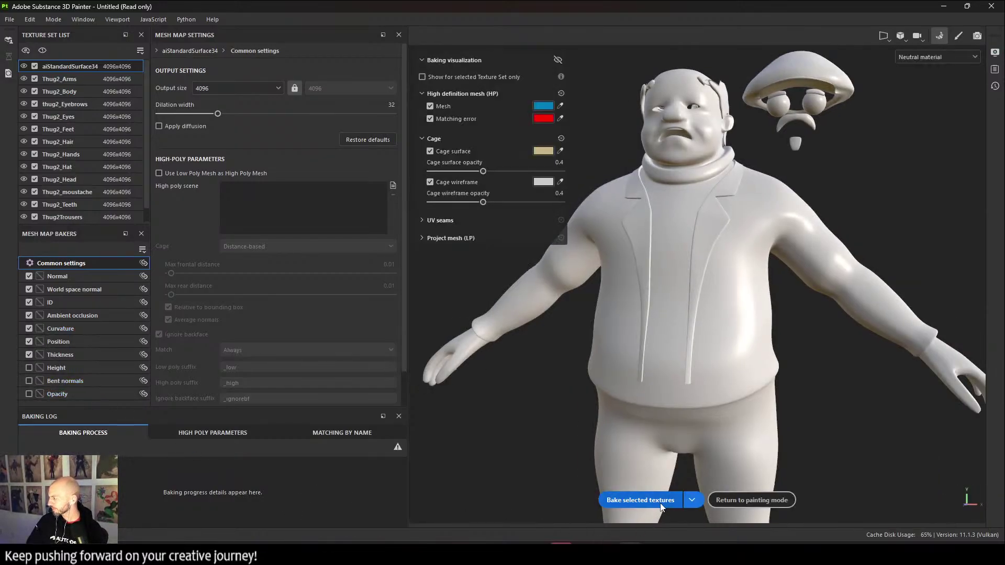
{"action": "left_click", "coordinate": [641, 500]}
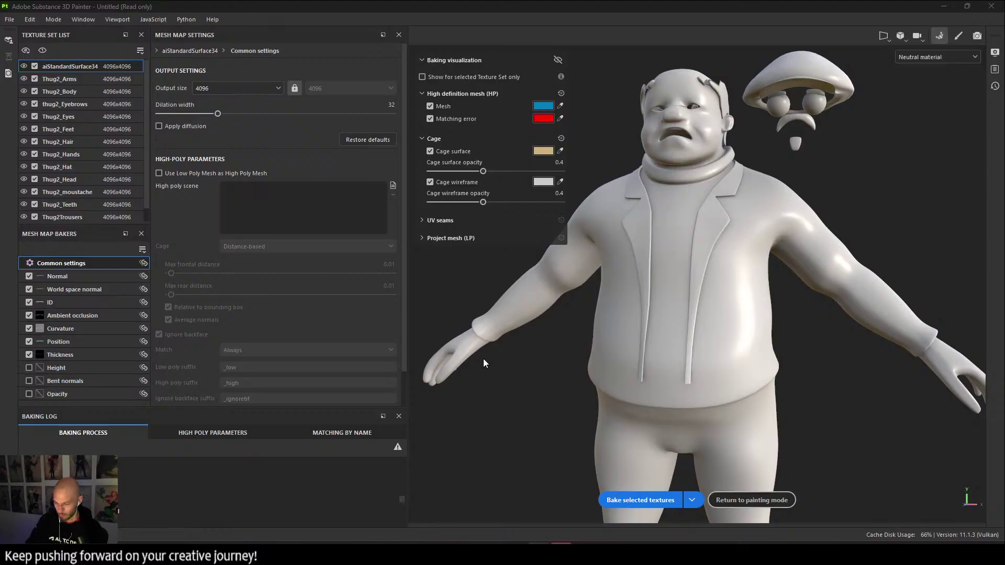
Examine the baked model's face up close, especially the eye openings, nose bridge and temple hair, for shading errors.
{"action": "left_click_drag", "start_coordinate": [602, 293], "coordinate": [638, 291], "text": "alt"}
{"action": "right_click_drag", "start_coordinate": [638, 291], "coordinate": [702, 309], "text": "alt"}
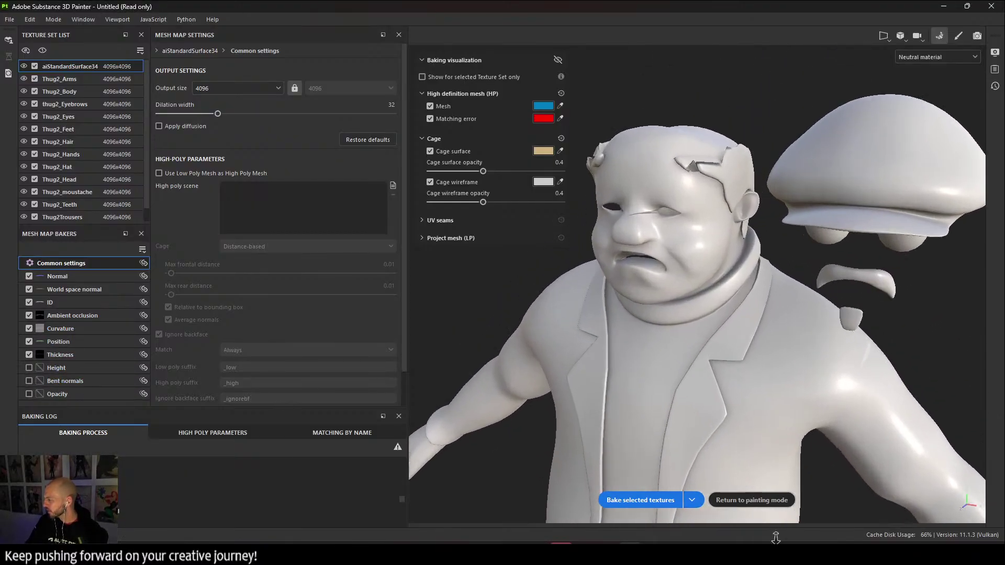
{"action": "left_click_drag", "start_coordinate": [702, 309], "coordinate": [732, 310], "text": "alt"}
{"action": "right_click_drag", "start_coordinate": [731, 309], "coordinate": [779, 335], "text": "alt"}
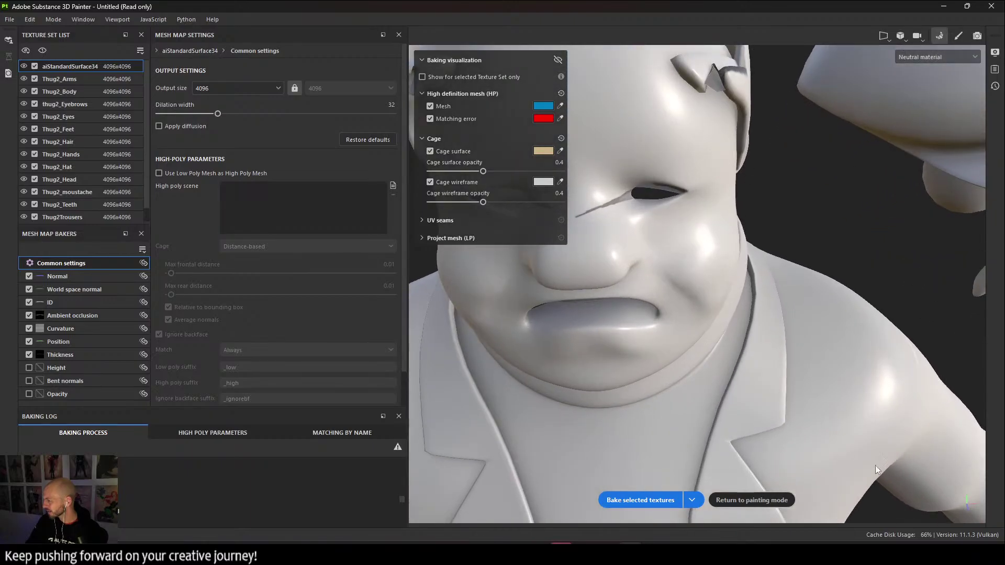
{"action": "middle_click_drag", "start_coordinate": [780, 335], "coordinate": [823, 413], "text": "alt"}
{"action": "left_click_drag", "start_coordinate": [824, 413], "coordinate": [783, 345], "text": "alt"}
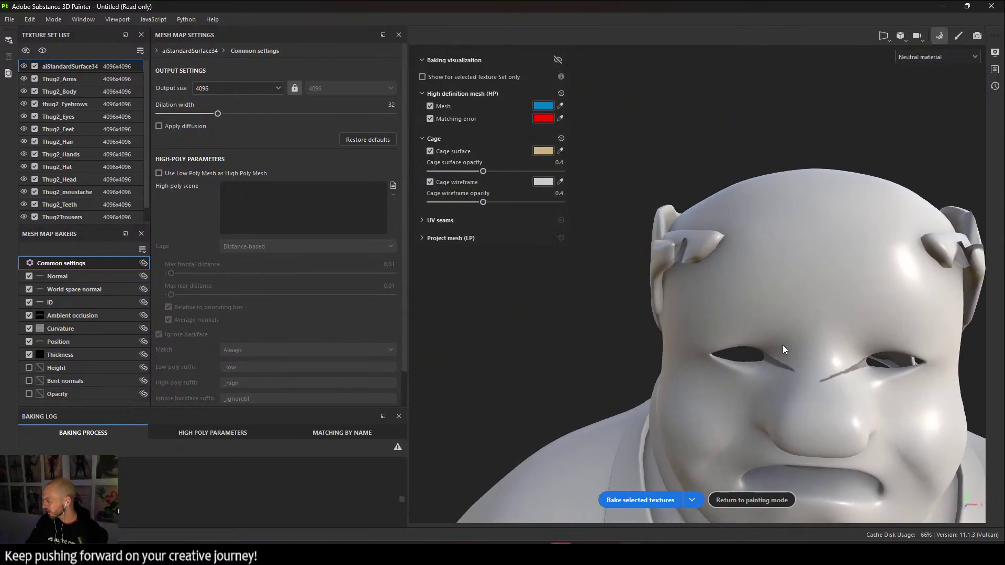
{"action": "middle_click_drag", "start_coordinate": [783, 345], "coordinate": [652, 293], "text": "alt"}
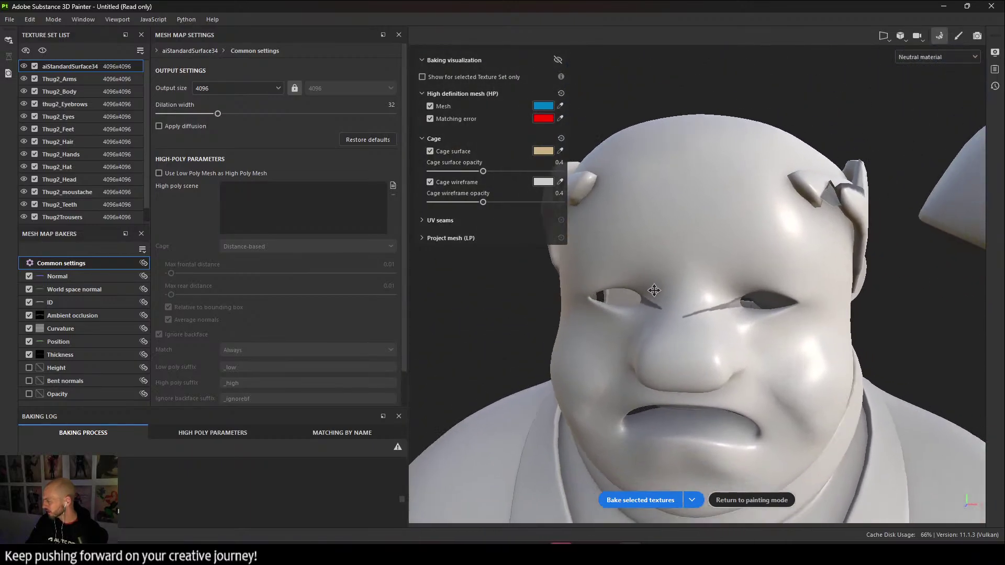
{"action": "left_click_drag", "start_coordinate": [653, 294], "coordinate": [637, 280], "text": "alt"}
{"action": "right_click_drag", "start_coordinate": [637, 280], "coordinate": [952, 493], "text": "alt"}
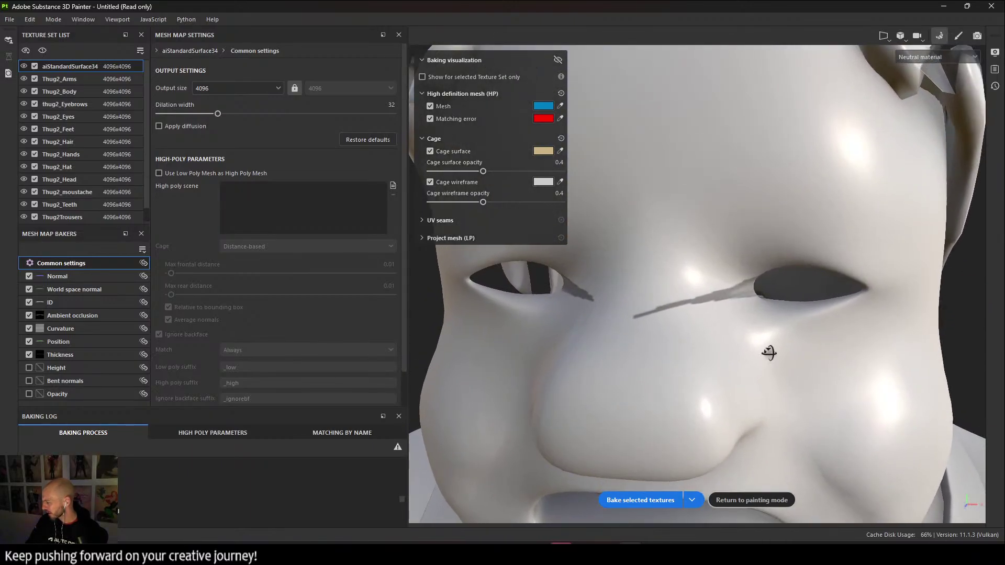
{"action": "left_click_drag", "start_coordinate": [769, 353], "coordinate": [706, 354], "text": "alt"}
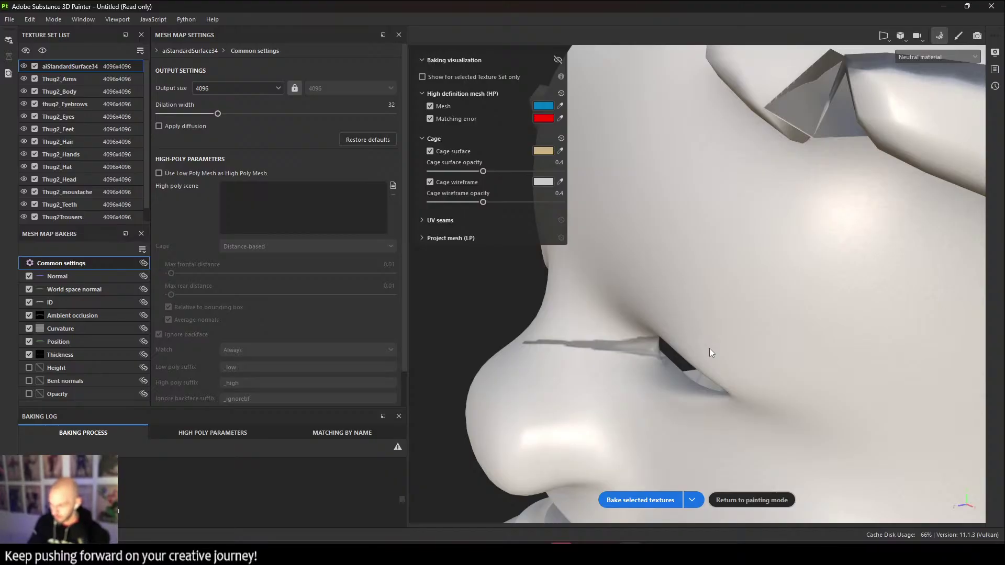
{"action": "scroll", "coordinate": [623, 205], "scroll_direction": "down", "scroll_amount": 1}
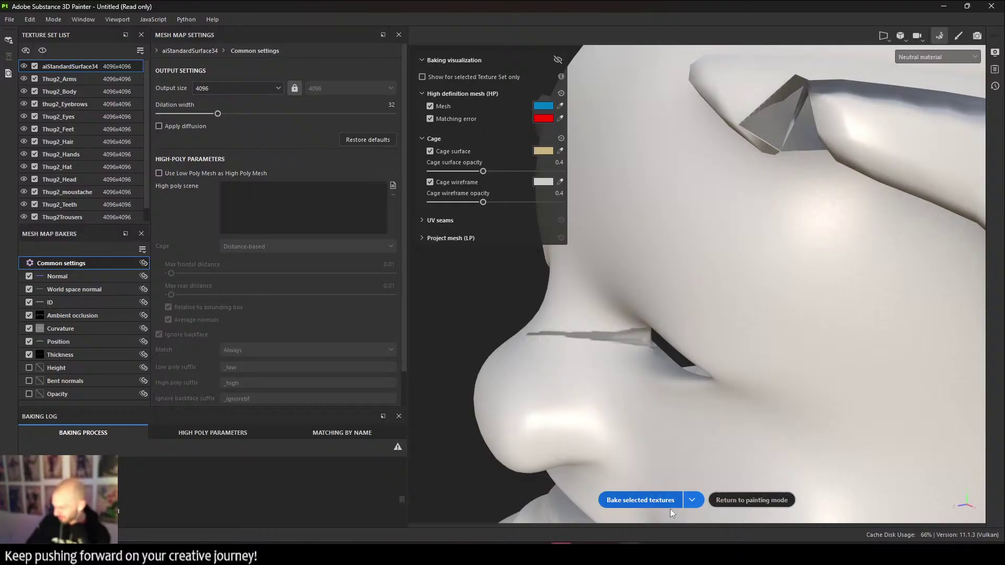
Return to painting mode and examine the baked face, mouth, back of the head and collar from several angles.
{"action": "left_click", "coordinate": [730, 499]}
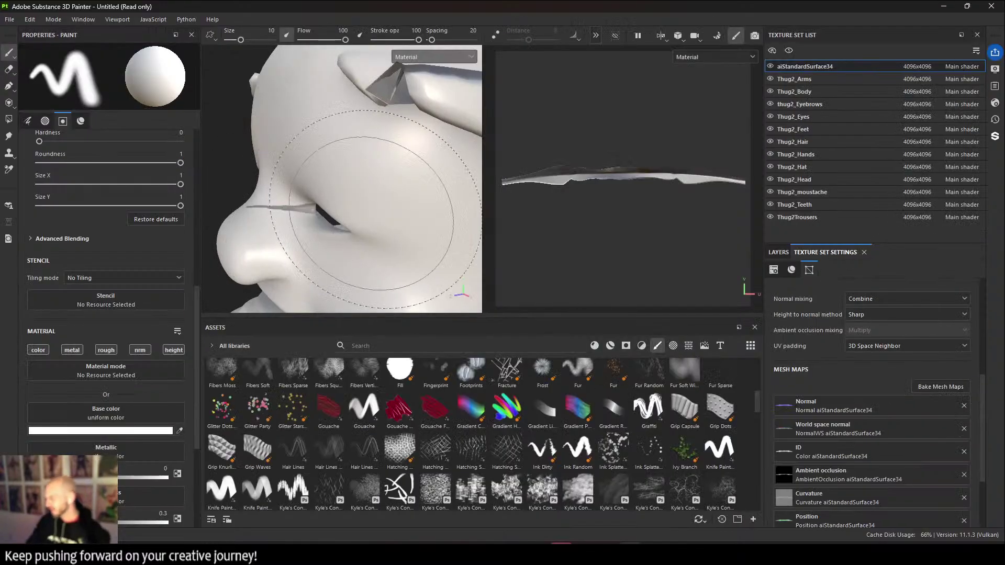
{"action": "left_click_drag", "start_coordinate": [351, 244], "coordinate": [319, 190], "text": "alt"}
{"action": "scroll", "coordinate": [335, 183], "scroll_direction": "down", "scroll_amount": 5}
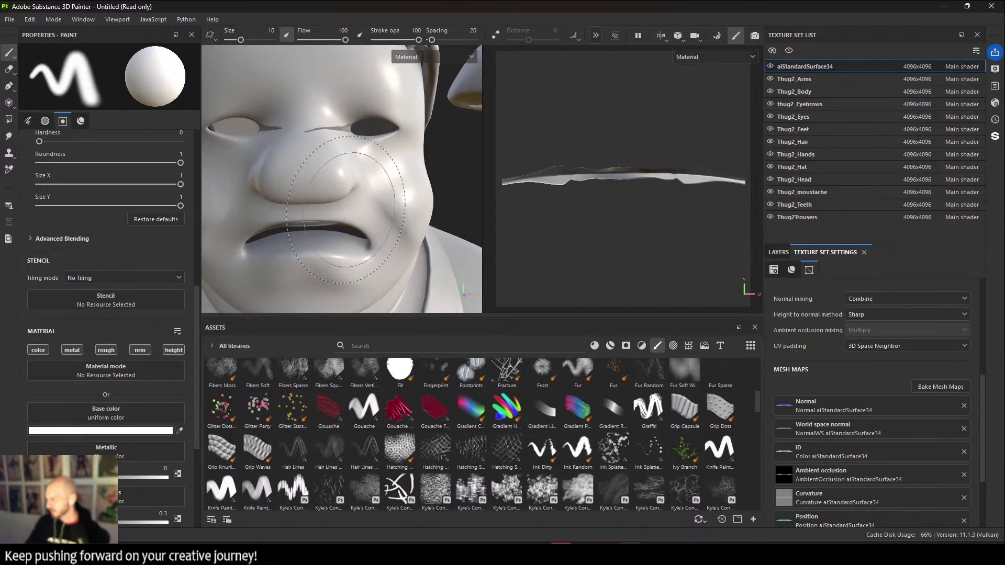
{"action": "middle_click_drag", "start_coordinate": [355, 207], "coordinate": [371, 104], "text": "alt"}
{"action": "left_click_drag", "start_coordinate": [370, 104], "coordinate": [335, 157], "text": "alt"}
{"action": "middle_click_drag", "start_coordinate": [374, 210], "coordinate": [383, 150], "text": "alt"}
{"action": "left_click_drag", "start_coordinate": [384, 151], "coordinate": [330, 189], "text": "alt"}
{"action": "middle_click_drag", "start_coordinate": [356, 116], "coordinate": [385, 287], "text": "alt"}
{"action": "left_click_drag", "start_coordinate": [385, 288], "coordinate": [251, 248], "text": "alt"}
{"action": "left_click_drag", "start_coordinate": [391, 263], "coordinate": [500, 254], "text": "alt"}
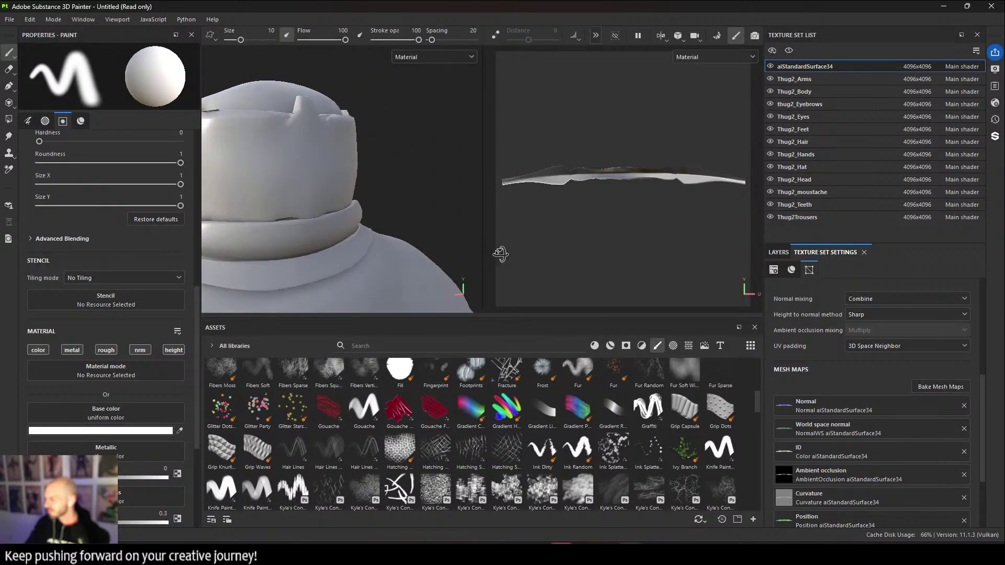
{"action": "middle_click_drag", "start_coordinate": [350, 255], "coordinate": [382, 180], "text": "alt"}
{"action": "left_click_drag", "start_coordinate": [381, 179], "coordinate": [430, 217], "text": "alt"}
{"action": "middle_click_drag", "start_coordinate": [431, 218], "coordinate": [340, 168], "text": "alt"}
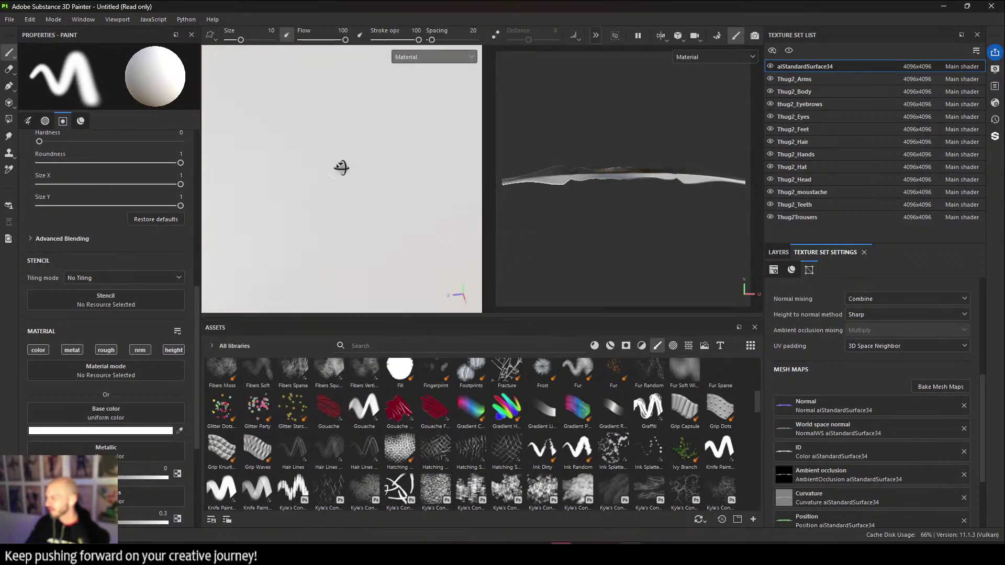
Switch to Maya and select the Body mesh from inside the head, at the strip joining the two eye openings.
{"action": "mouse_move", "coordinate": [341, 168]}
{"action": "right_mouse_down", "text": "alt"}
{"action": "mouse_move", "coordinate": [206, 143]}
{"action": "mouse_move", "coordinate": [261, 137]}
{"action": "right_mouse_up", "text": "alt"}
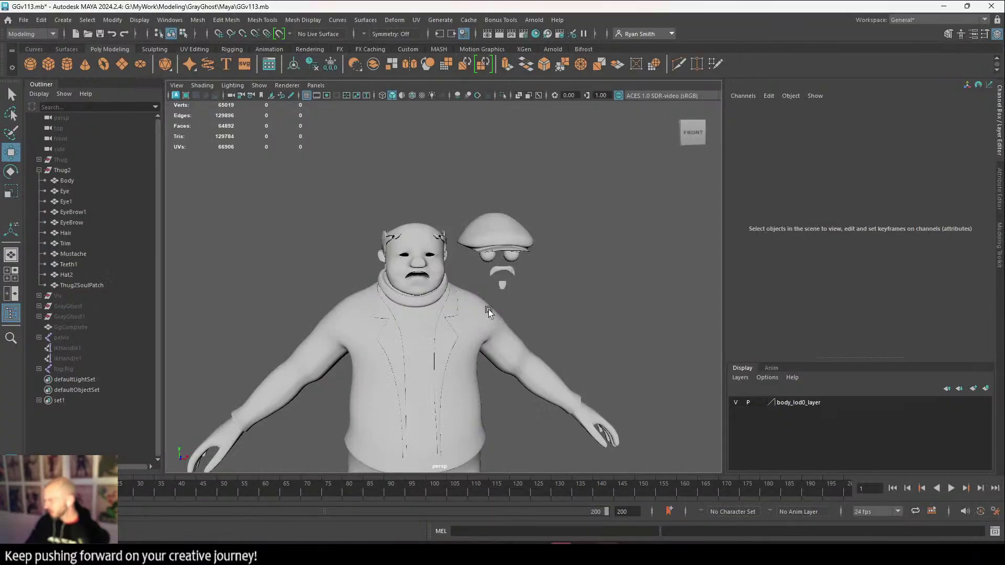
{"action": "left_click_drag", "start_coordinate": [293, 193], "coordinate": [348, 191], "text": "alt"}
{"action": "right_click_drag", "start_coordinate": [348, 190], "coordinate": [643, 455], "text": "alt"}
{"action": "left_click_drag", "start_coordinate": [643, 456], "coordinate": [437, 498], "text": "alt"}
{"action": "middle_click_drag", "start_coordinate": [438, 498], "coordinate": [454, 226], "text": "alt"}
{"action": "right_click_drag", "start_coordinate": [453, 225], "coordinate": [536, 365], "text": "alt"}
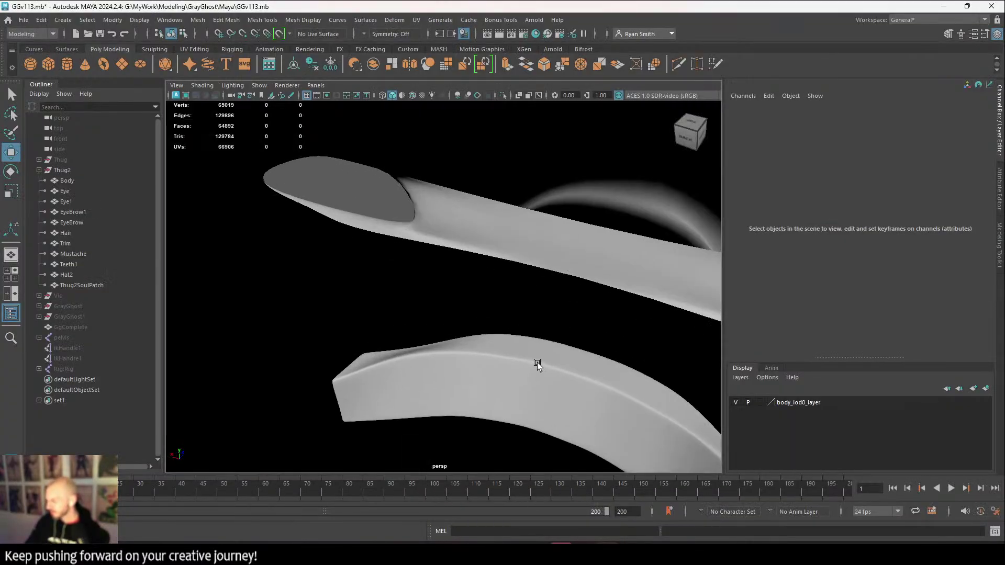
{"action": "left_click_drag", "start_coordinate": [536, 365], "coordinate": [522, 343], "text": "alt"}
{"action": "left_click", "coordinate": [522, 308]}
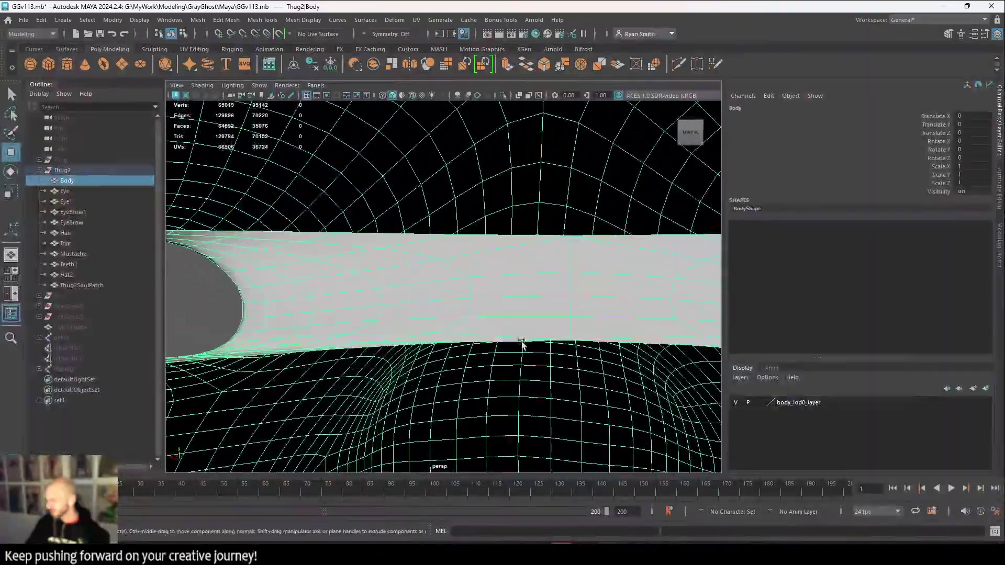
{"action": "left_click_drag", "start_coordinate": [453, 308], "coordinate": [531, 313], "text": "alt"}
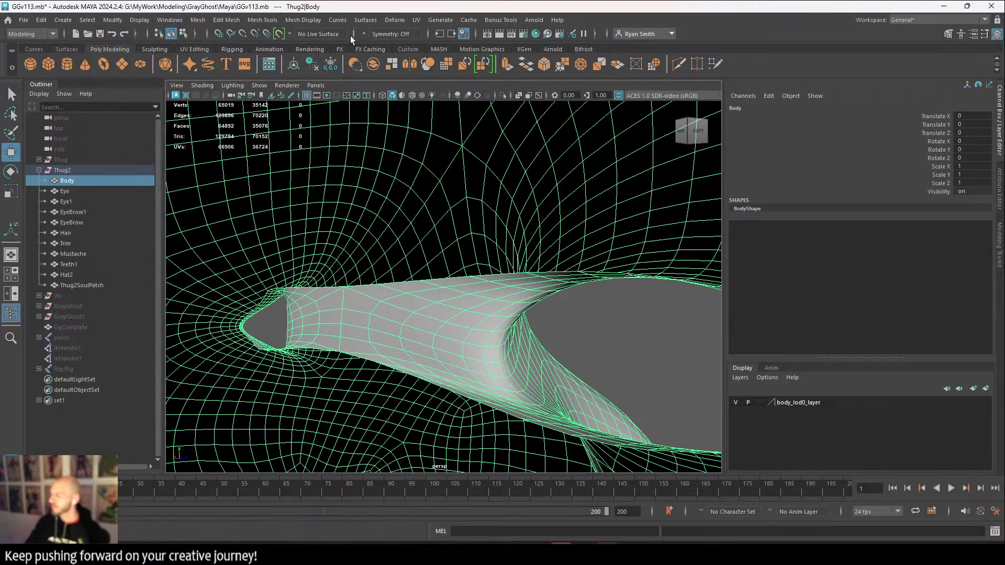
Turn on Object X symmetry and switch the Body mesh to face selection.
{"action": "left_click", "coordinate": [372, 33]}
{"action": "left_click", "coordinate": [392, 49]}
{"action": "left_click_drag", "start_coordinate": [566, 282], "coordinate": [468, 280], "text": "alt"}
{"action": "right_click_drag", "start_coordinate": [467, 243], "coordinate": [463, 282]}
Select the faces of the inner strip that connects the two eye sockets behind the nose bridge.
{"action": "left_click_drag", "start_coordinate": [465, 285], "coordinate": [498, 226], "text": "alt"}
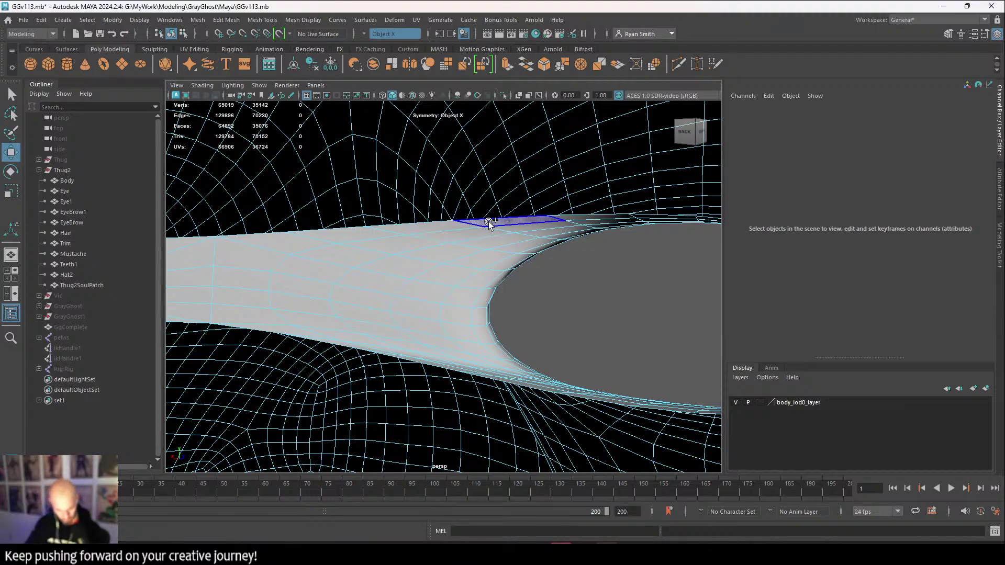
{"action": "left_click", "coordinate": [453, 229]}
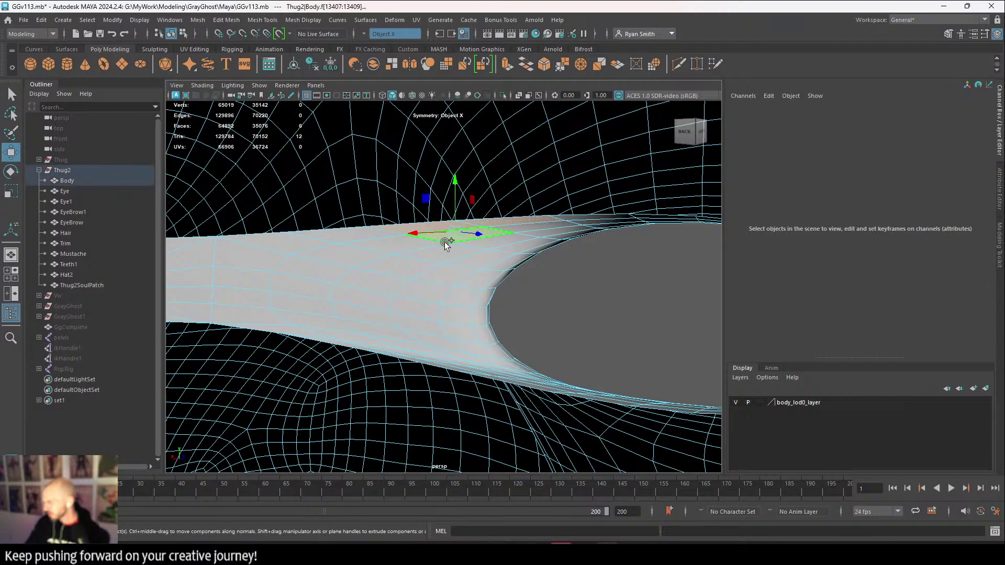
{"action": "left_click", "coordinate": [481, 224]}
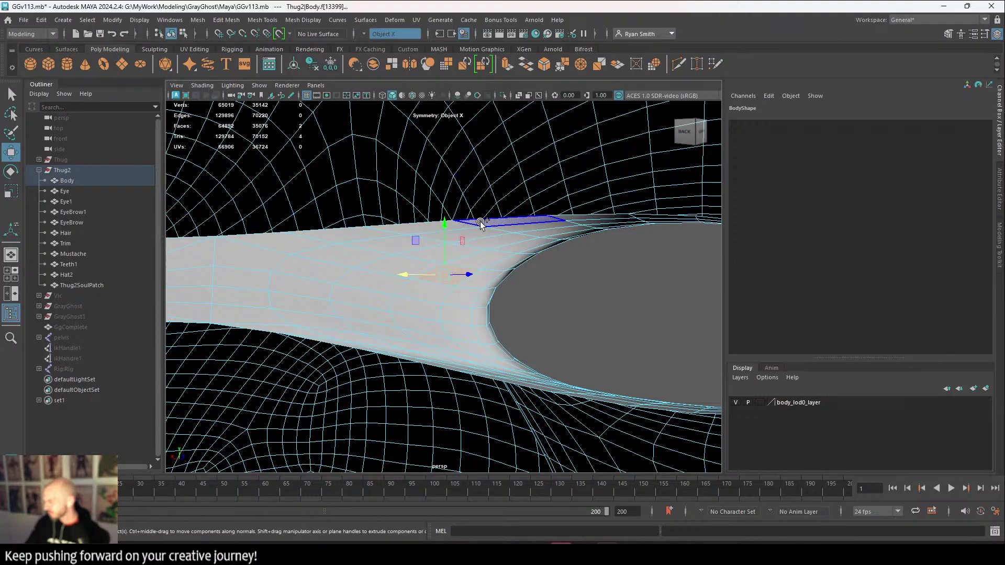
{"action": "mouse_move", "coordinate": [480, 222]}
{"action": "left_mouse_down"}
{"action": "mouse_move", "coordinate": [273, 251]}
{"action": "mouse_move", "coordinate": [251, 326]}
{"action": "mouse_move", "coordinate": [394, 354]}
{"action": "left_mouse_up"}
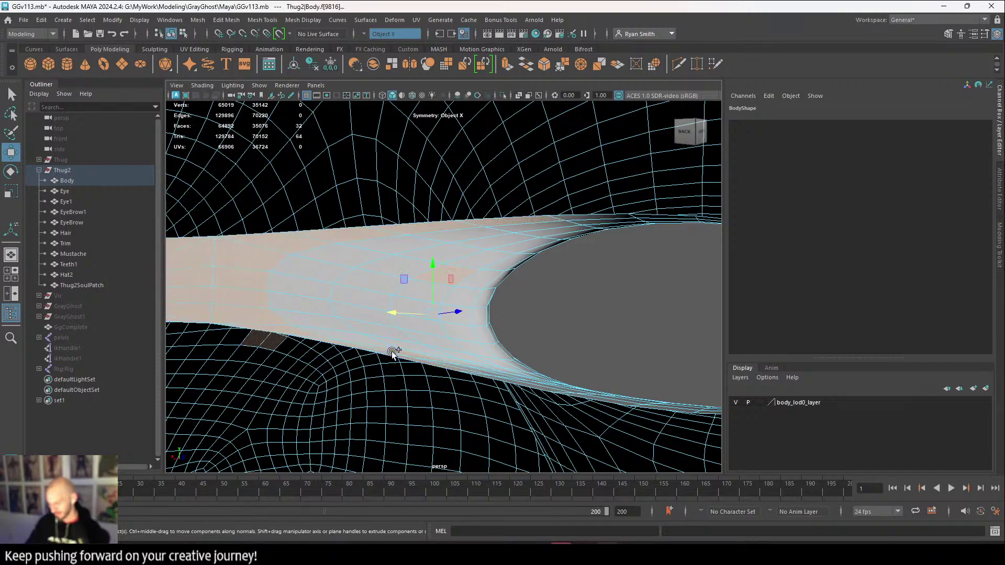
Deselect the stray faces picked on the outer side of the nose.
{"action": "left_click_drag", "start_coordinate": [477, 353], "coordinate": [448, 302], "text": "alt"}
{"action": "right_click_drag", "start_coordinate": [449, 303], "coordinate": [238, 276], "text": "alt"}
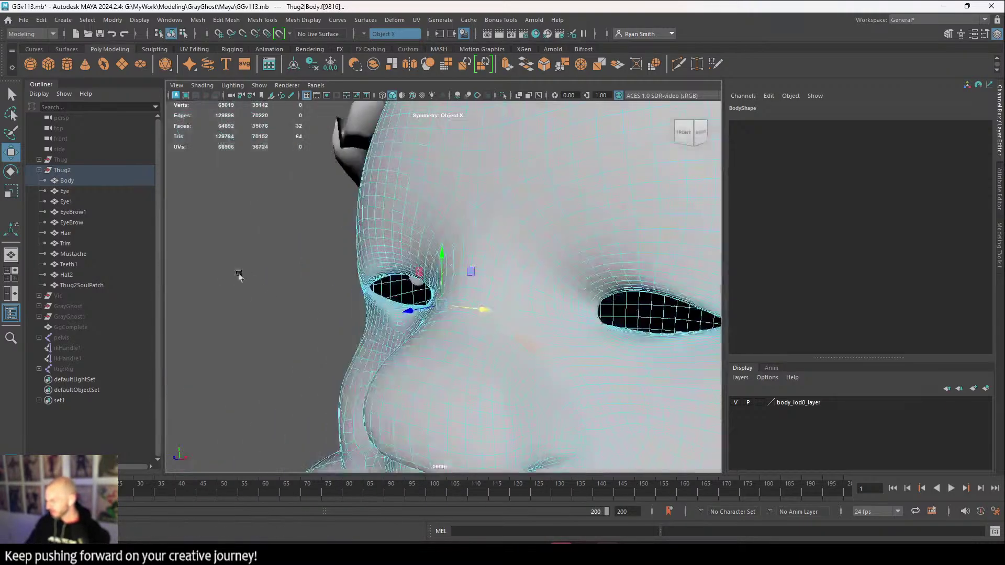
{"action": "right_click_drag", "start_coordinate": [518, 283], "coordinate": [432, 264], "text": "alt"}
{"action": "left_click_drag", "start_coordinate": [433, 265], "coordinate": [366, 309], "text": "alt"}
{"action": "right_click_drag", "start_coordinate": [366, 309], "coordinate": [480, 352], "text": "alt"}
{"action": "left_click_drag", "start_coordinate": [480, 352], "coordinate": [401, 344], "text": "alt"}
{"action": "middle_click_drag", "start_coordinate": [402, 343], "coordinate": [439, 278], "text": "alt"}
{"action": "right_click_drag", "start_coordinate": [440, 278], "coordinate": [454, 265], "text": "alt"}
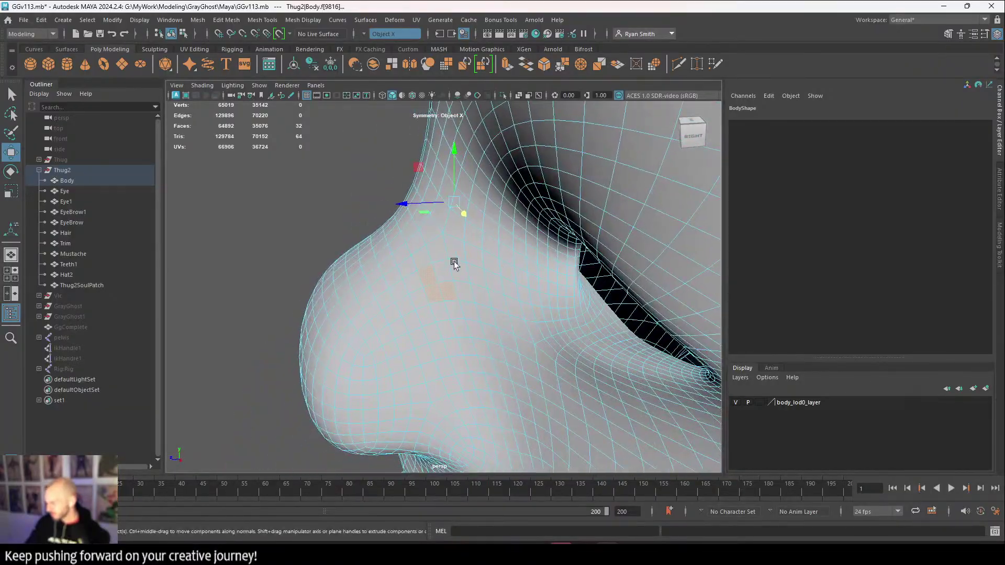
{"action": "scroll", "coordinate": [454, 264], "scroll_direction": "up", "scroll_amount": 3}
{"action": "mouse_move", "coordinate": [439, 265]}
{"action": "left_mouse_down", "text": "ctrl"}
{"action": "mouse_move", "coordinate": [422, 272]}
{"action": "mouse_move", "coordinate": [428, 294]}
{"action": "mouse_move", "coordinate": [461, 300]}
{"action": "left_mouse_up", "text": "ctrl"}
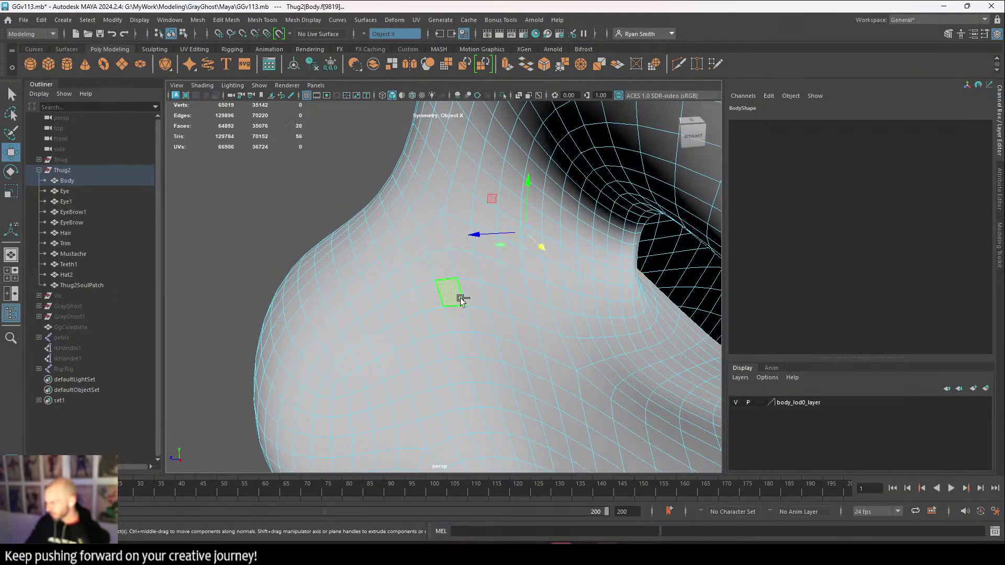
{"action": "left_click", "coordinate": [460, 300], "text": "ctrl"}
Deselect the stray face beside the eye socket opening and delete the selected faces of the connecting strip.
{"action": "right_click_drag", "start_coordinate": [511, 354], "coordinate": [393, 352], "text": "alt"}
{"action": "left_click_drag", "start_coordinate": [392, 352], "coordinate": [327, 340], "text": "alt"}
{"action": "middle_click_drag", "start_coordinate": [381, 255], "coordinate": [413, 303], "text": "alt"}
{"action": "right_click_drag", "start_coordinate": [413, 303], "coordinate": [444, 360], "text": "alt"}
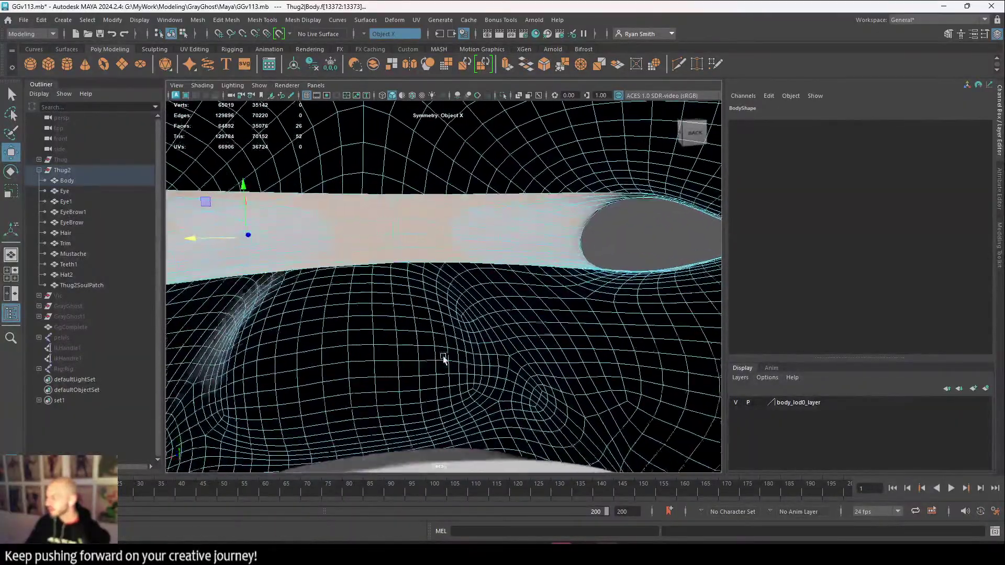
{"action": "key", "text": "f"}
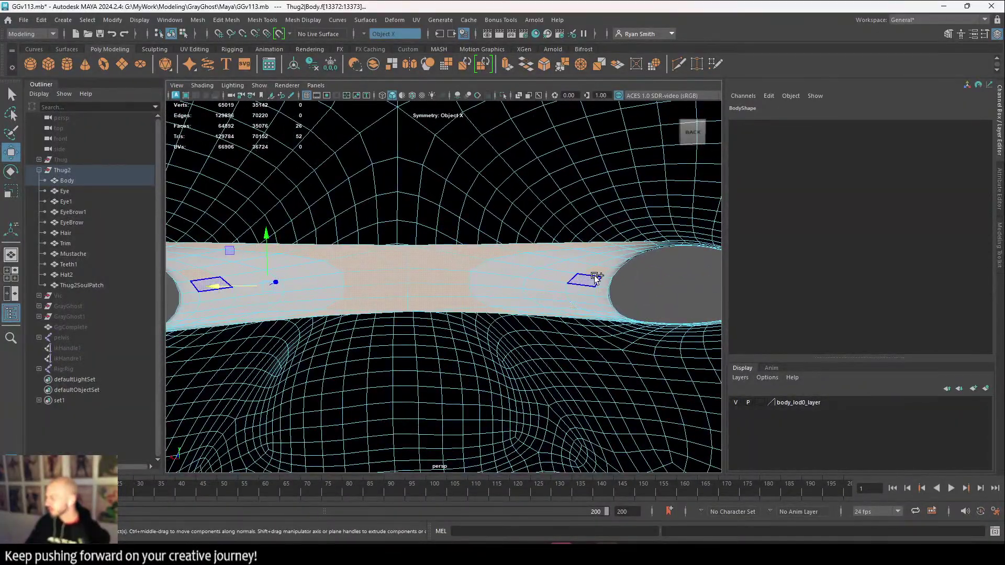
{"action": "left_click", "coordinate": [596, 277], "text": "ctrl"}
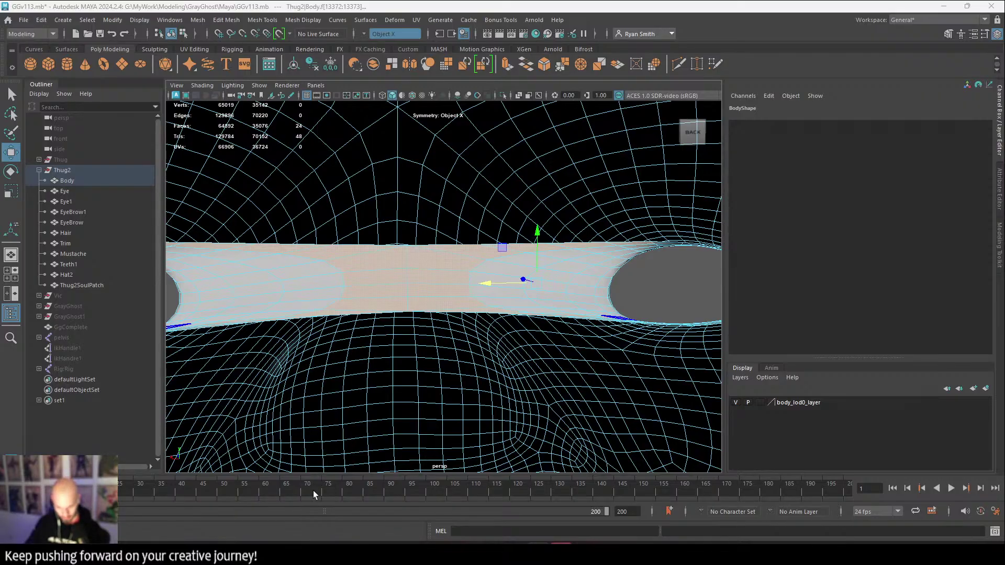
{"action": "left_click_drag", "start_coordinate": [621, 353], "coordinate": [497, 318], "text": "alt"}
{"action": "middle_click_drag", "start_coordinate": [494, 372], "coordinate": [565, 340], "text": "alt"}
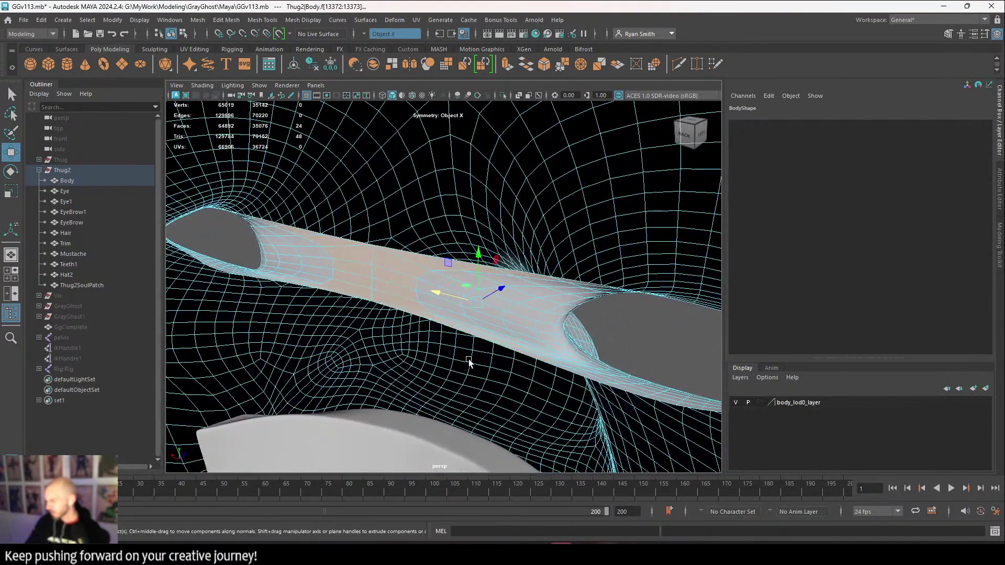
{"action": "key", "text": "Delete"}
Select the next row of faces at the open ends of both eye sockets and delete them.
{"action": "left_click_drag", "start_coordinate": [370, 323], "coordinate": [375, 256], "text": "alt"}
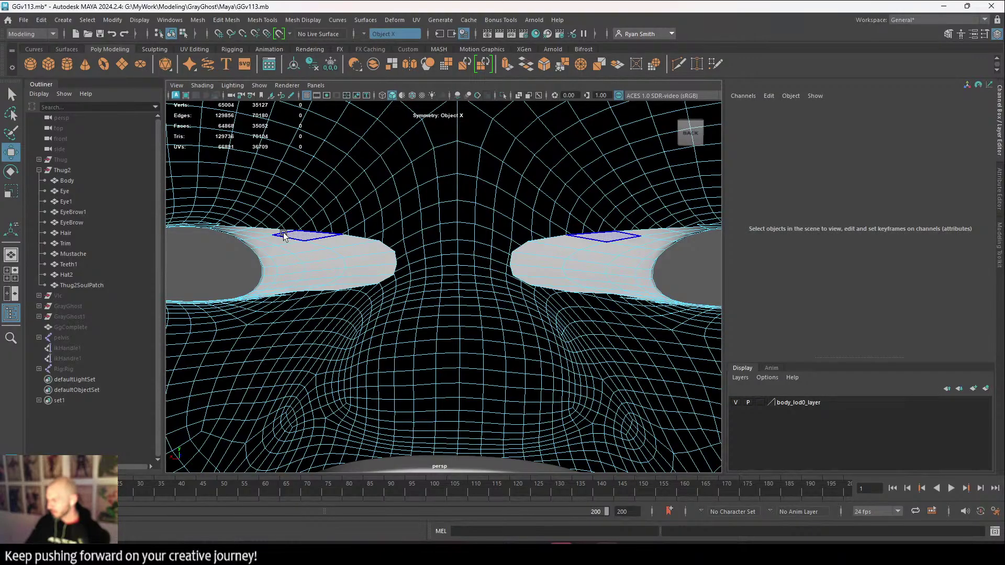
{"action": "left_click", "coordinate": [283, 235]}
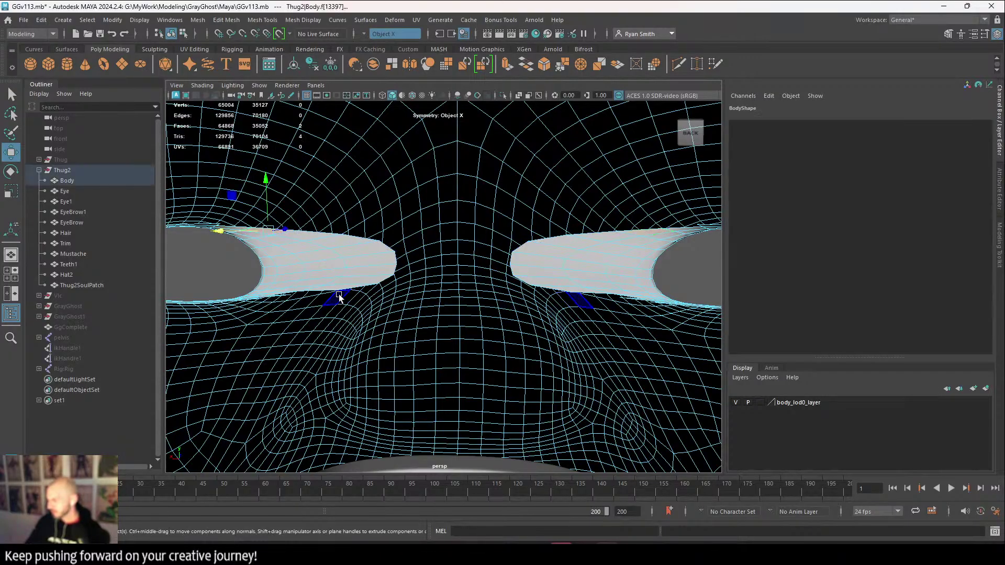
{"action": "left_click", "coordinate": [331, 289], "text": "shift"}
{"action": "left_click", "coordinate": [364, 282], "text": "shift"}
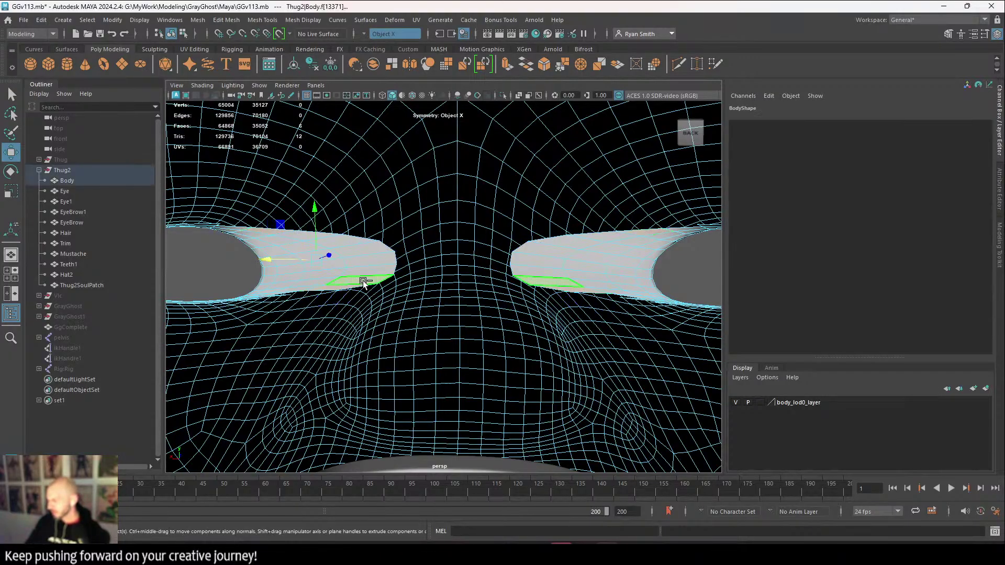
{"action": "left_click", "coordinate": [371, 270], "text": "shift"}
{"action": "left_click", "coordinate": [370, 254], "text": "shift"}
{"action": "left_click", "coordinate": [349, 243], "text": "shift"}
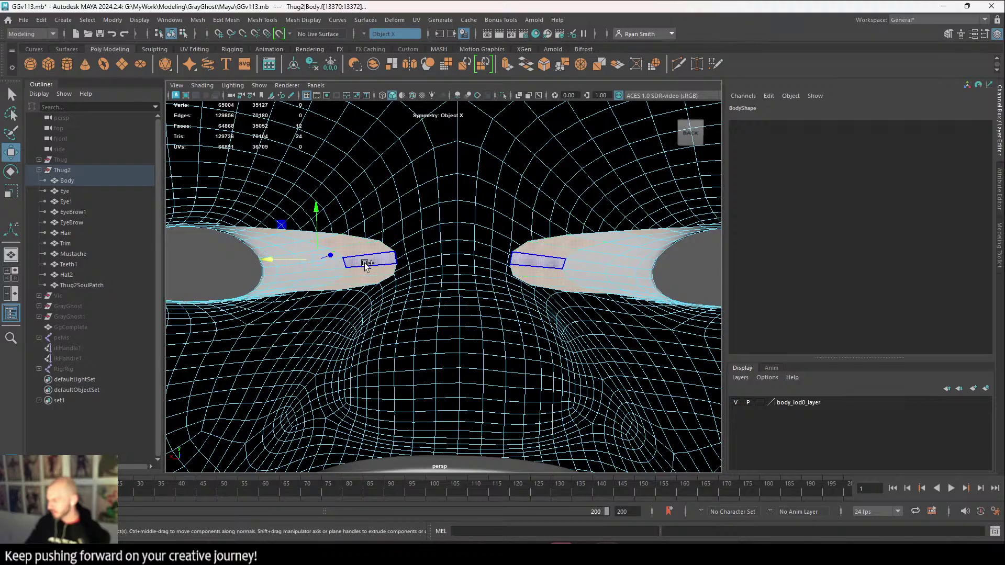
{"action": "left_click", "coordinate": [365, 263], "text": "shift"}
{"action": "key", "text": "Delete"}
Delete the leftover pointed faces along the upper edge of the eye socket.
{"action": "scroll", "coordinate": [334, 272], "scroll_direction": "up", "scroll_amount": 5}
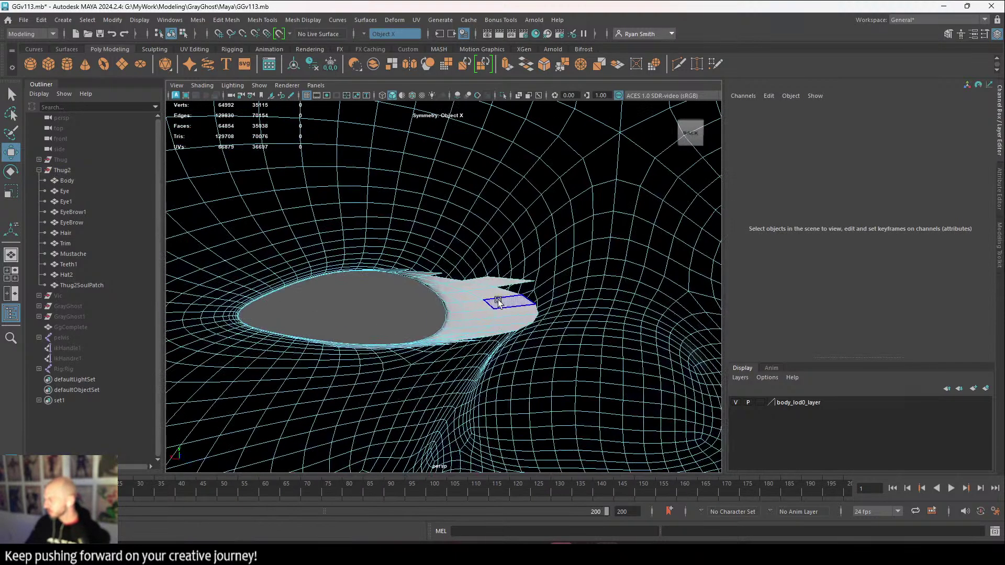
{"action": "left_click", "coordinate": [594, 271]}
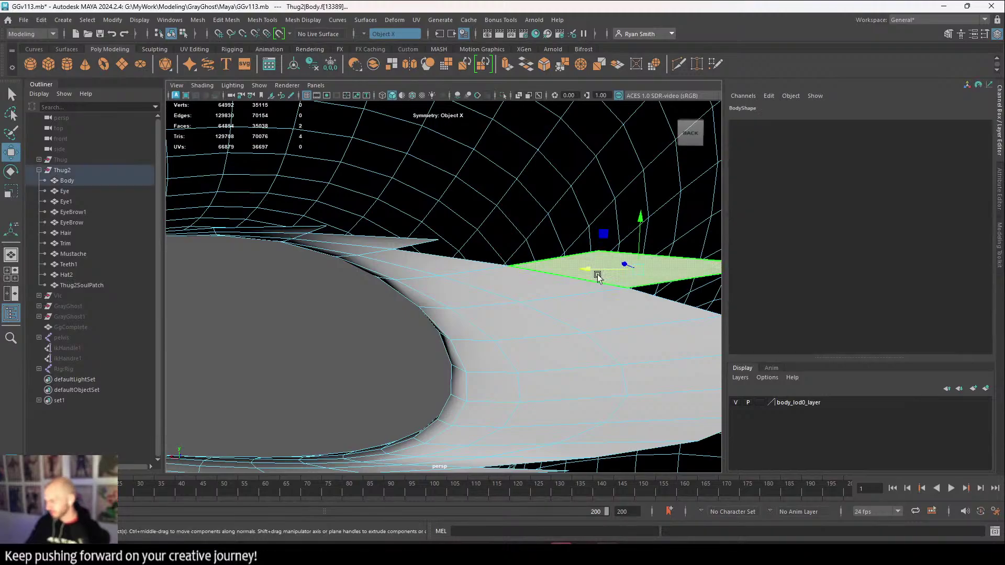
{"action": "key", "text": "Delete"}
{"action": "key", "text": "Delete"}
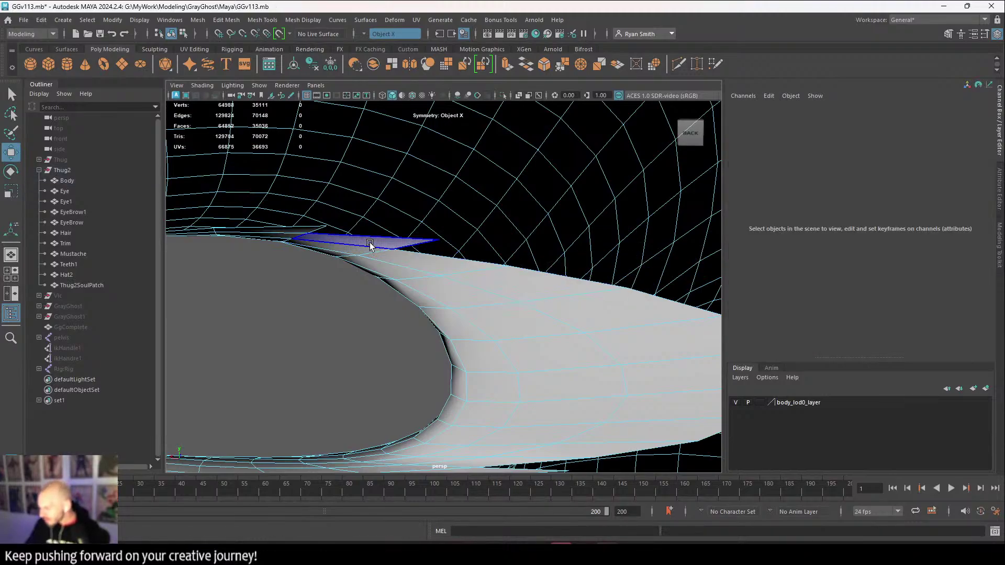
{"action": "left_click", "coordinate": [307, 230]}
{"action": "left_click", "coordinate": [308, 230]}
{"action": "key", "text": "Delete"}
{"action": "scroll", "coordinate": [309, 232], "scroll_direction": "down", "scroll_amount": 5}
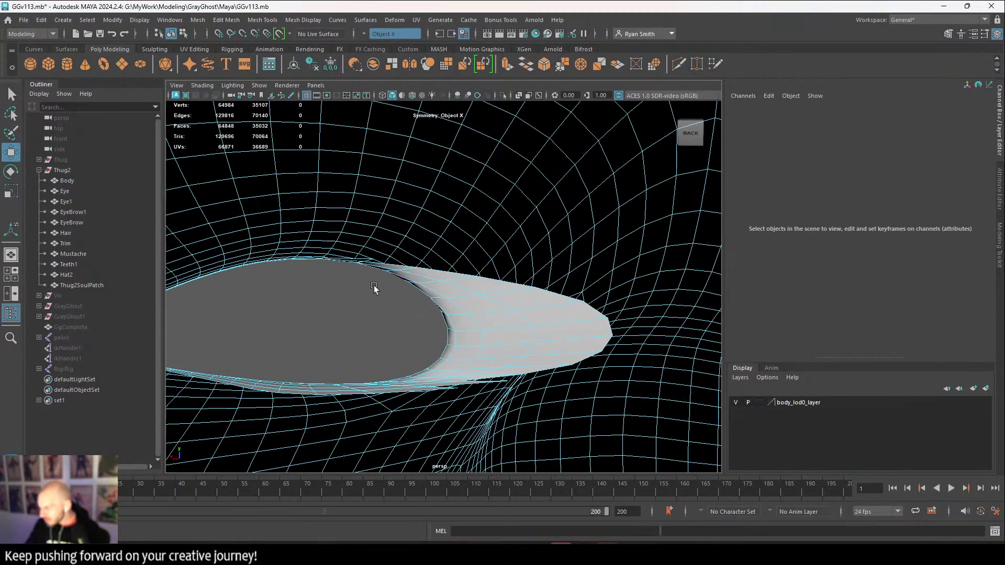
Delete the jagged faces along the upper eyelid rim, working from outside the head.
{"action": "mouse_move", "coordinate": [374, 287]}
{"action": "left_mouse_down", "text": "alt"}
{"action": "mouse_move", "coordinate": [417, 281]}
{"action": "mouse_move", "coordinate": [558, 300]}
{"action": "mouse_move", "coordinate": [635, 294]}
{"action": "mouse_move", "coordinate": [513, 283]}
{"action": "mouse_move", "coordinate": [471, 309]}
{"action": "mouse_move", "coordinate": [495, 314]}
{"action": "mouse_move", "coordinate": [468, 254]}
{"action": "mouse_move", "coordinate": [495, 355]}
{"action": "mouse_move", "coordinate": [548, 388]}
{"action": "mouse_move", "coordinate": [400, 337]}
{"action": "mouse_move", "coordinate": [386, 287]}
{"action": "mouse_move", "coordinate": [570, 361]}
{"action": "mouse_move", "coordinate": [485, 335]}
{"action": "mouse_move", "coordinate": [384, 346]}
{"action": "mouse_move", "coordinate": [312, 328]}
{"action": "mouse_move", "coordinate": [253, 341]}
{"action": "mouse_move", "coordinate": [343, 339]}
{"action": "mouse_move", "coordinate": [417, 357]}
{"action": "mouse_move", "coordinate": [435, 341]}
{"action": "mouse_move", "coordinate": [422, 296]}
{"action": "mouse_move", "coordinate": [385, 272]}
{"action": "mouse_move", "coordinate": [372, 287]}
{"action": "mouse_move", "coordinate": [483, 223]}
{"action": "mouse_move", "coordinate": [447, 238]}
{"action": "left_mouse_up", "text": "alt"}
{"action": "right_click_drag", "start_coordinate": [447, 239], "coordinate": [445, 286], "text": "alt"}
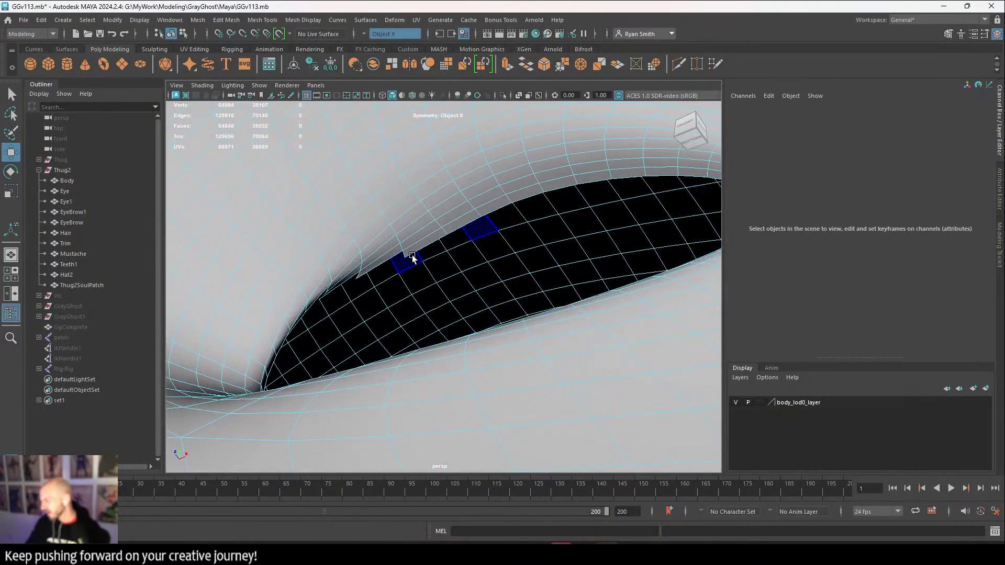
{"action": "left_click", "coordinate": [378, 259]}
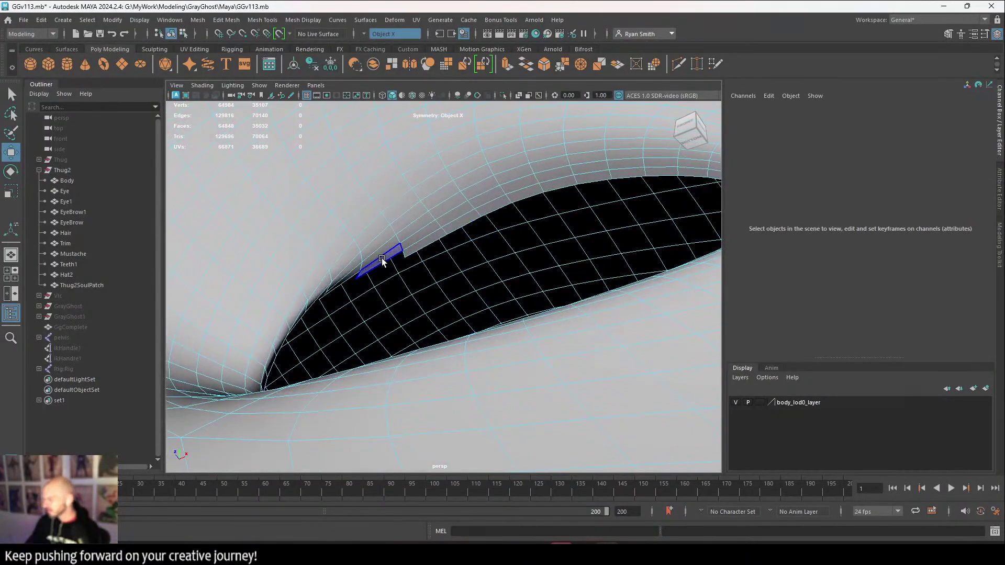
{"action": "key", "text": "Delete"}
{"action": "left_click", "coordinate": [428, 237]}
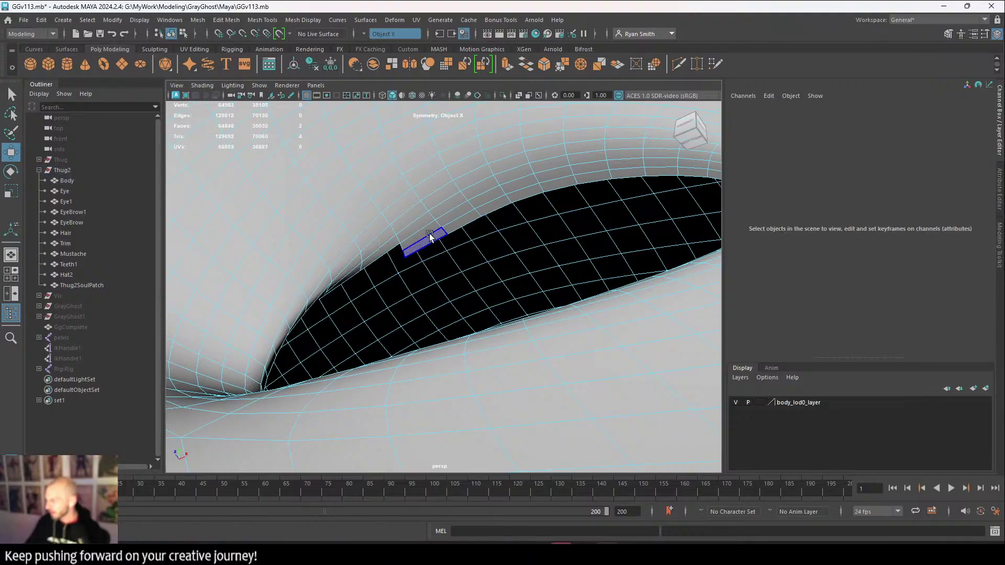
{"action": "left_click", "coordinate": [429, 235]}
{"action": "key", "text": "Delete"}
{"action": "left_click", "coordinate": [427, 234]}
{"action": "key", "text": "Delete"}
{"action": "left_click", "coordinate": [447, 219]}
{"action": "key", "text": "Delete"}
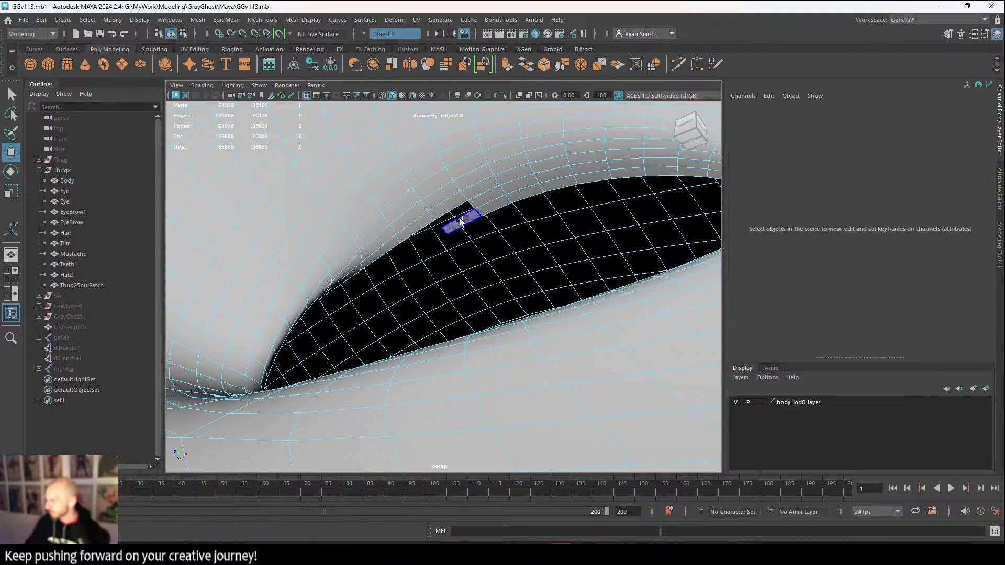
{"action": "left_click", "coordinate": [482, 203]}
{"action": "key", "text": "Delete"}
{"action": "left_click", "coordinate": [494, 208]}
{"action": "key", "text": "Delete"}
{"action": "left_click", "coordinate": [524, 204]}
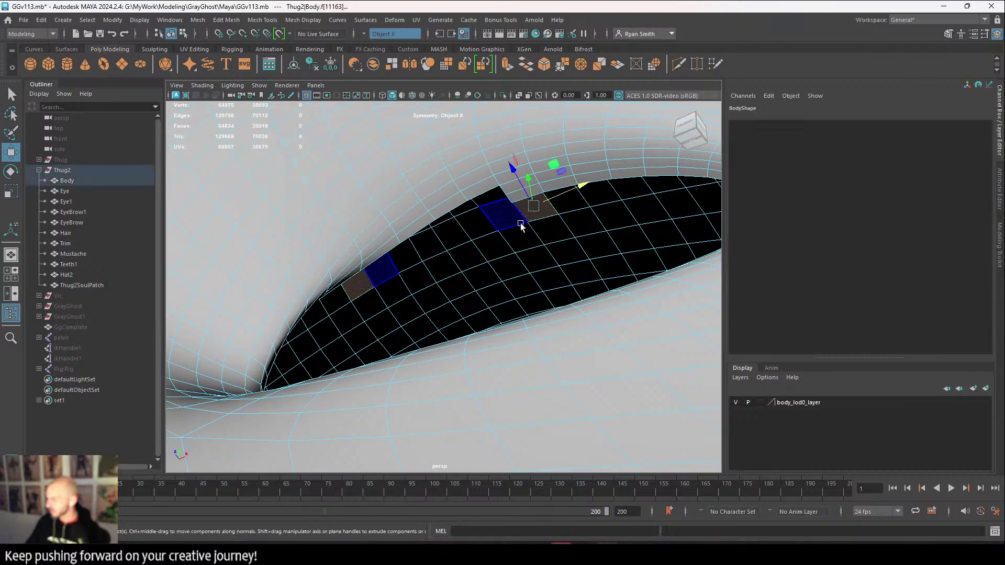
Undo the eyelid and eye socket face deletions back to the intact connecting strip with its faces selected.
{"action": "key", "text": "ctrl+z"}
{"action": "left_click_drag", "start_coordinate": [522, 232], "coordinate": [521, 291], "text": "alt"}
{"action": "right_click_drag", "start_coordinate": [521, 291], "coordinate": [501, 299], "text": "alt"}
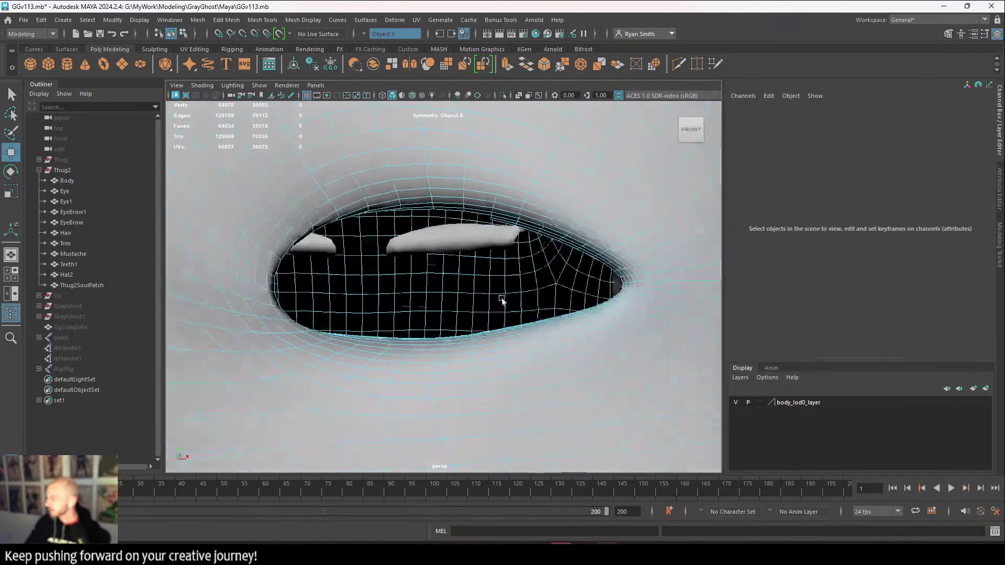
{"action": "left_click_drag", "start_coordinate": [502, 298], "coordinate": [551, 349], "text": "alt"}
{"action": "mouse_move", "coordinate": [578, 318]}
{"action": "left_mouse_down", "text": "alt"}
{"action": "mouse_move", "coordinate": [628, 325]}
{"action": "mouse_move", "coordinate": [632, 307]}
{"action": "mouse_move", "coordinate": [605, 298]}
{"action": "mouse_move", "coordinate": [578, 318]}
{"action": "left_mouse_up", "text": "alt"}
{"action": "key", "text": "ctrl+z"}
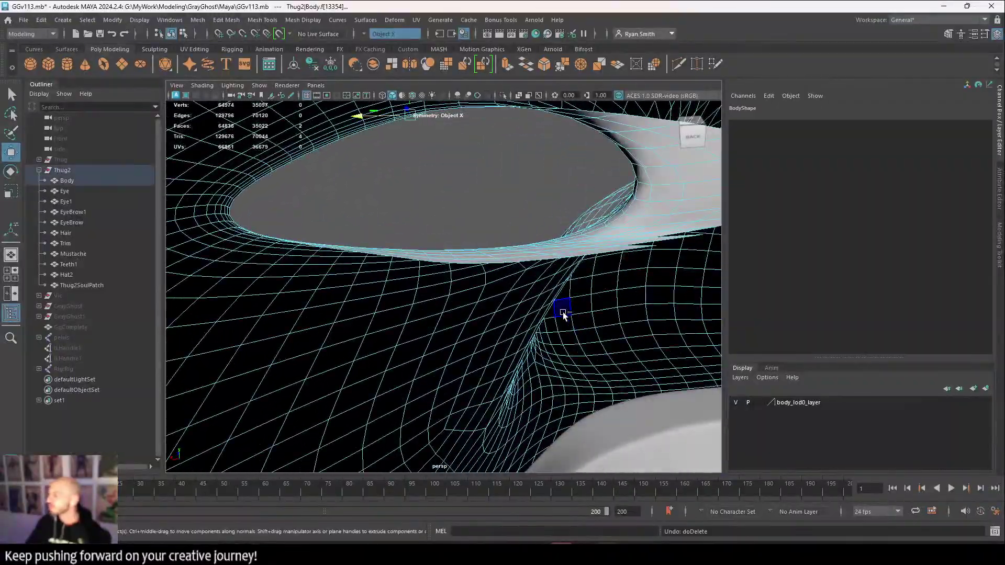
{"action": "key", "text": "ctrl+z"}
{"action": "left_click_drag", "start_coordinate": [471, 233], "coordinate": [525, 330], "text": "alt"}
{"action": "key", "text": "ctrl+z"}
{"action": "key", "text": "ctrl+z"}
{"action": "key", "text": "ctrl+z"}
{"action": "key", "text": "ctrl+z"}
{"action": "key", "text": "ctrl+z"}
{"action": "key", "text": "ctrl+z"}
{"action": "key", "text": "ctrl+z"}
{"action": "key", "text": "ctrl+z"}
{"action": "key", "text": "ctrl+z"}
{"action": "key", "text": "ctrl+z"}
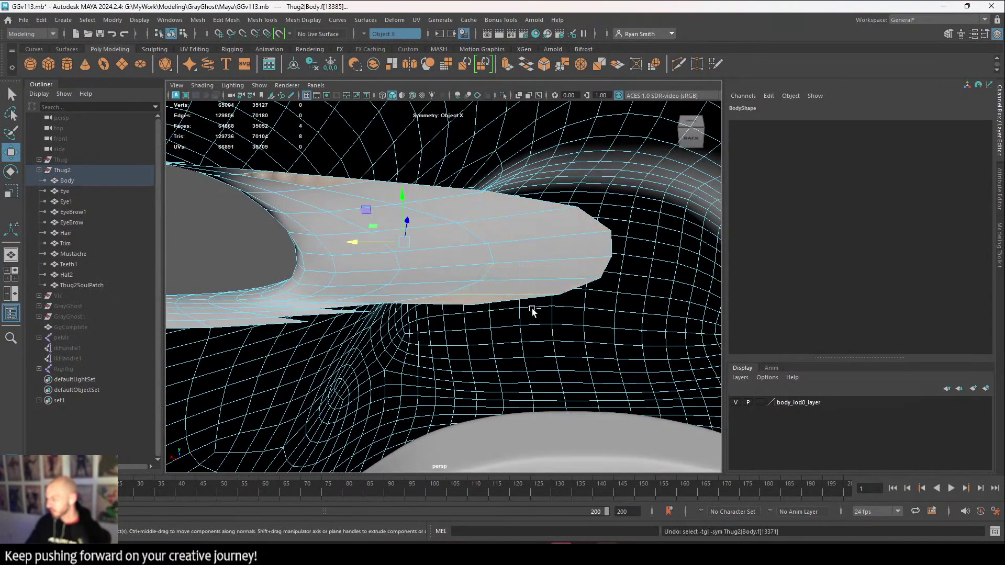
{"action": "key", "text": "ctrl+z"}
{"action": "key", "text": "ctrl+z"}
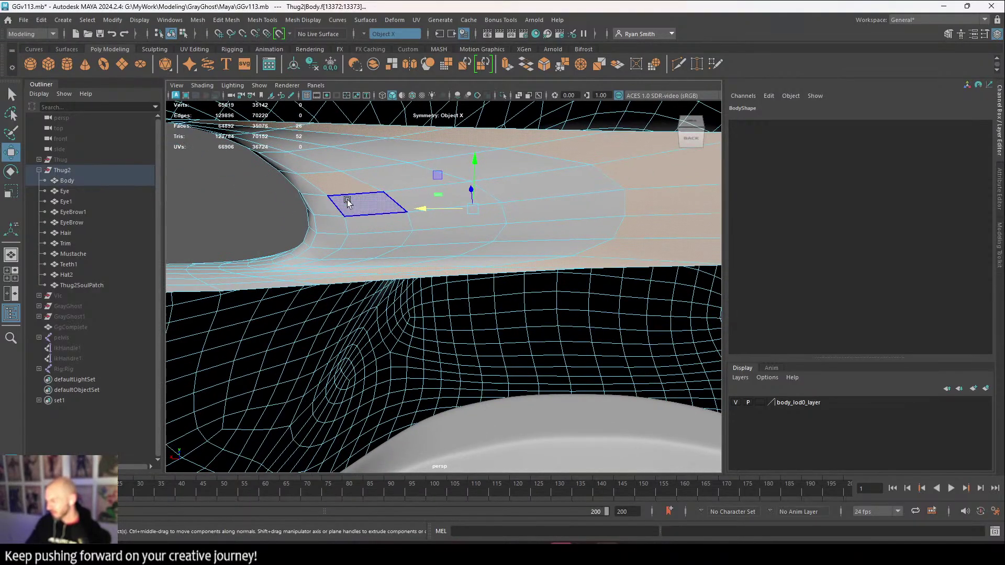
Deselect the faces belonging to the eye sockets and delete the remaining selected strip of inner faces connecting them.
{"action": "left_click", "coordinate": [336, 184], "text": "ctrl"}
{"action": "mouse_move", "coordinate": [348, 245]}
{"action": "left_mouse_down", "text": "alt"}
{"action": "mouse_move", "coordinate": [380, 255]}
{"action": "mouse_move", "coordinate": [392, 296]}
{"action": "left_mouse_up", "text": "alt"}
{"action": "key", "text": "4"}
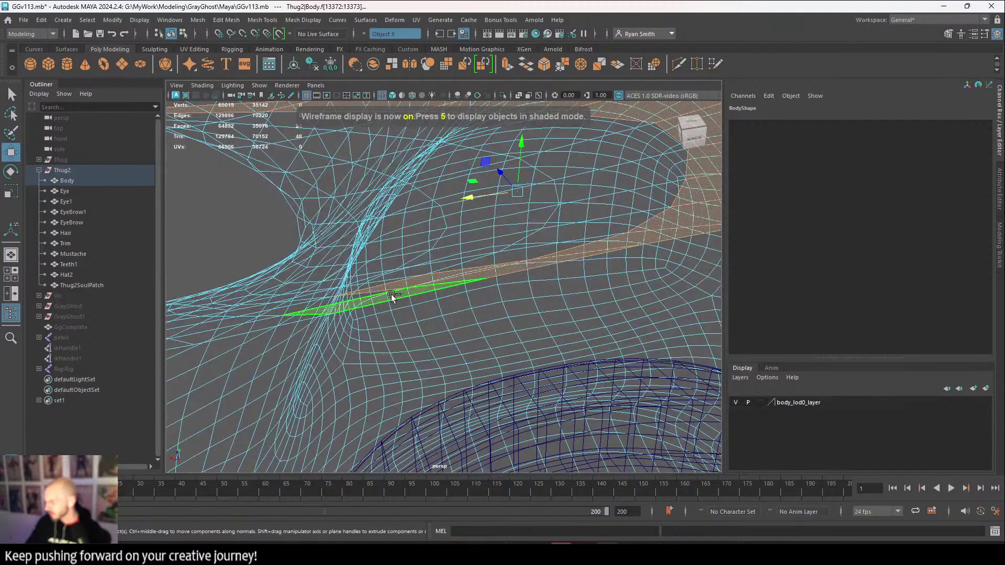
{"action": "left_click", "coordinate": [411, 289], "text": "ctrl"}
{"action": "left_click", "coordinate": [486, 281], "text": "ctrl"}
{"action": "left_click", "coordinate": [554, 266], "text": "ctrl"}
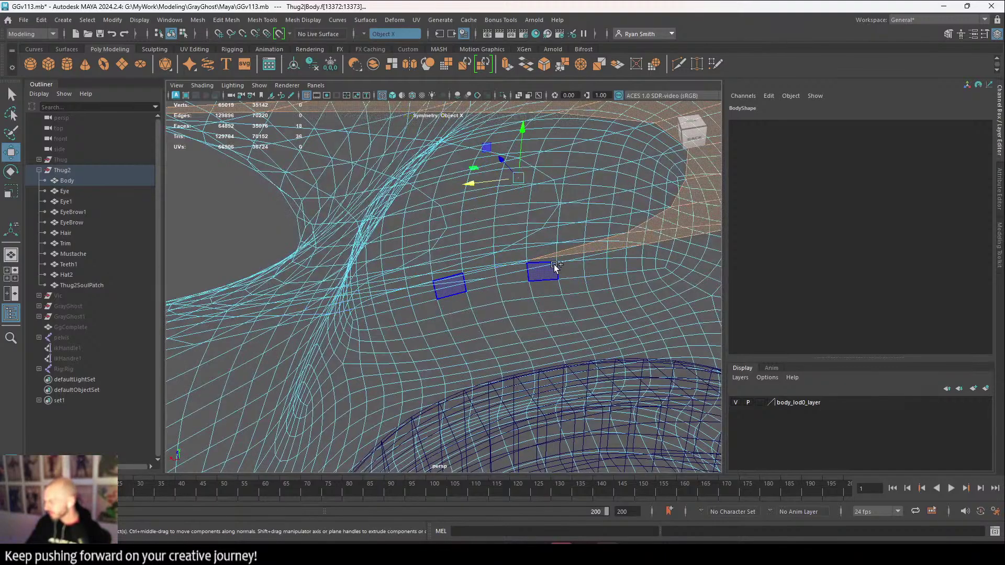
{"action": "left_click", "coordinate": [588, 252], "text": "ctrl"}
{"action": "left_click_drag", "start_coordinate": [588, 251], "coordinate": [438, 277], "text": "alt"}
{"action": "left_click", "coordinate": [474, 287], "text": "shift"}
{"action": "mouse_move", "coordinate": [562, 360]}
{"action": "left_mouse_down", "text": "alt"}
{"action": "mouse_move", "coordinate": [520, 354]}
{"action": "mouse_move", "coordinate": [556, 363]}
{"action": "left_mouse_up", "text": "alt"}
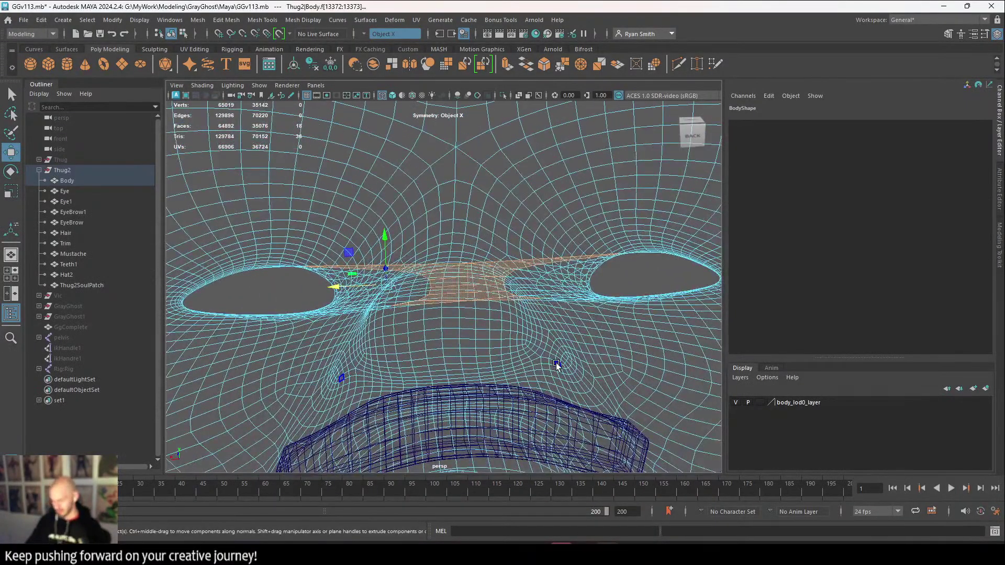
{"action": "key", "text": "Delete"}
Delete the leftover sliver faces along the lower edge of both eye sockets.
{"action": "left_click_drag", "start_coordinate": [471, 313], "coordinate": [446, 284], "text": "alt"}
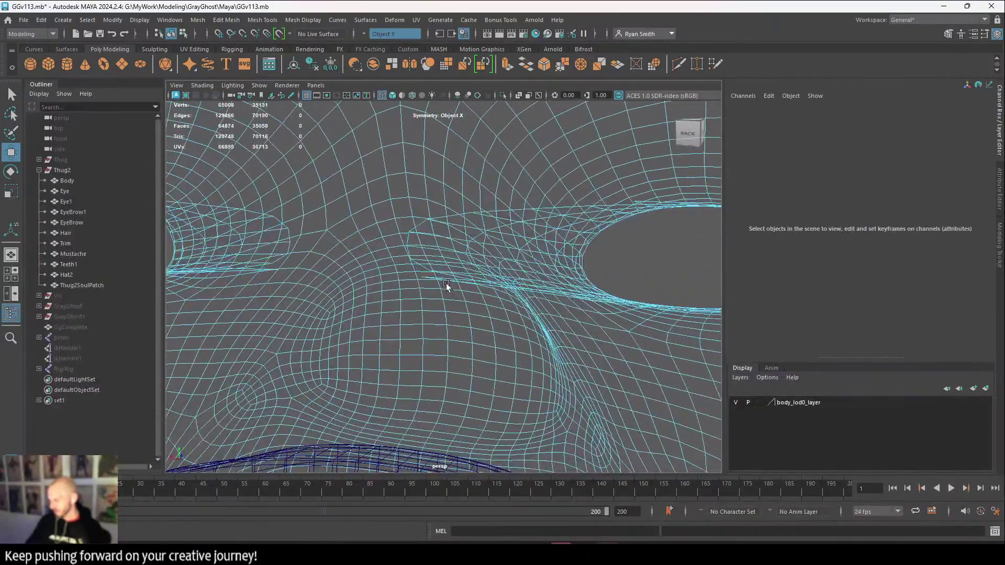
{"action": "key", "text": "6"}
{"action": "scroll", "coordinate": [471, 283], "scroll_direction": "up", "scroll_amount": 3}
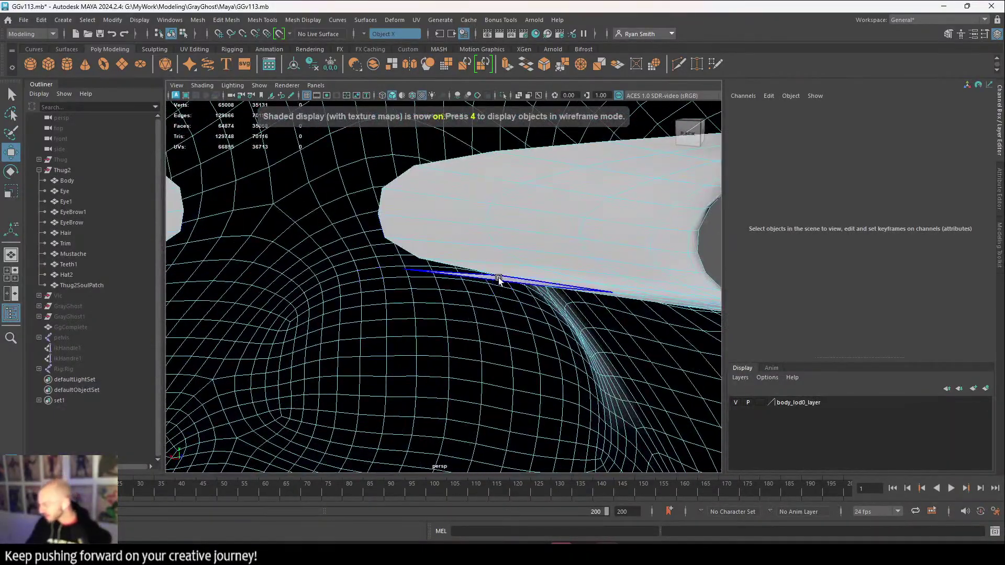
{"action": "left_click", "coordinate": [499, 278]}
{"action": "key", "text": "Delete"}
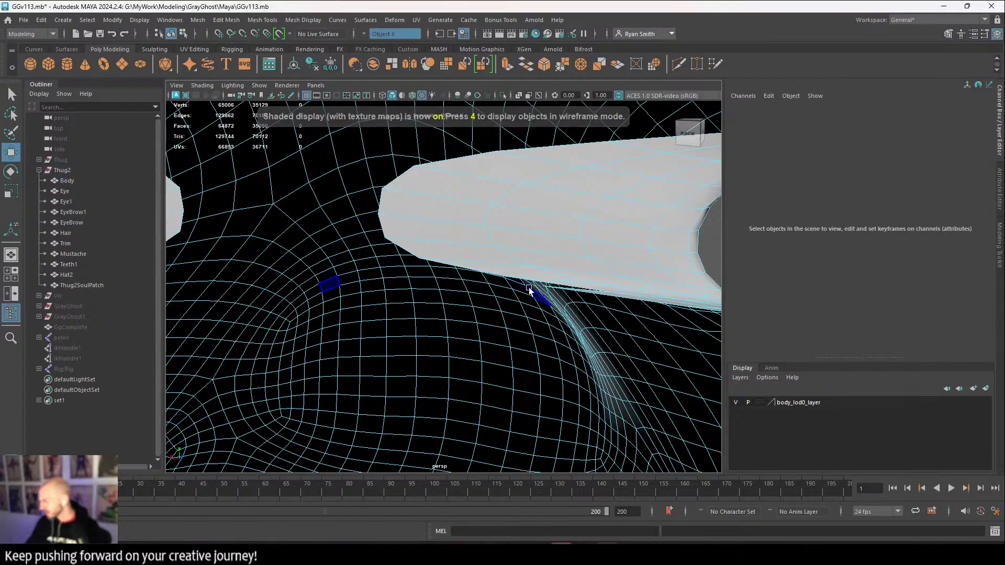
{"action": "left_click", "coordinate": [629, 294]}
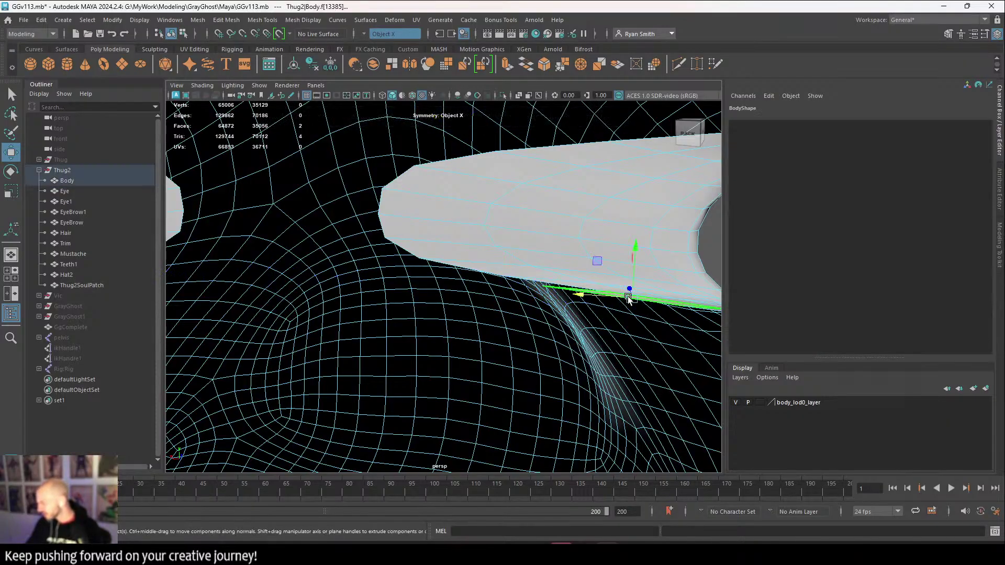
{"action": "key", "text": "Delete"}
Select the border edges at the open inner ends of both eye sockets and move them outward with a reduced soft selection falloff.
{"action": "scroll", "coordinate": [587, 345], "scroll_direction": "down", "scroll_amount": 3}
{"action": "scroll", "coordinate": [552, 347], "scroll_direction": "up", "scroll_amount": 5}
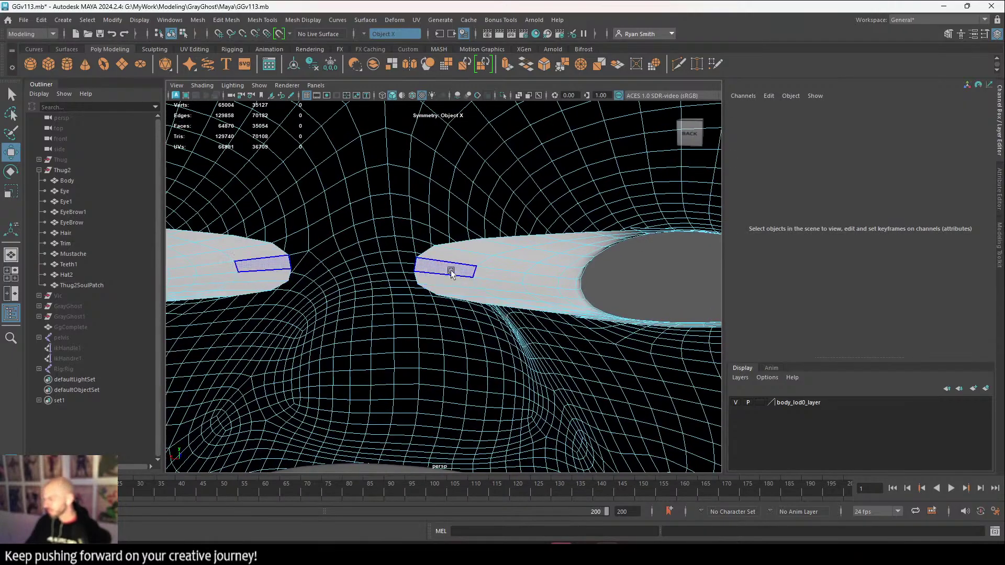
{"action": "right_click", "coordinate": [390, 235]}
{"action": "left_click", "coordinate": [388, 203]}
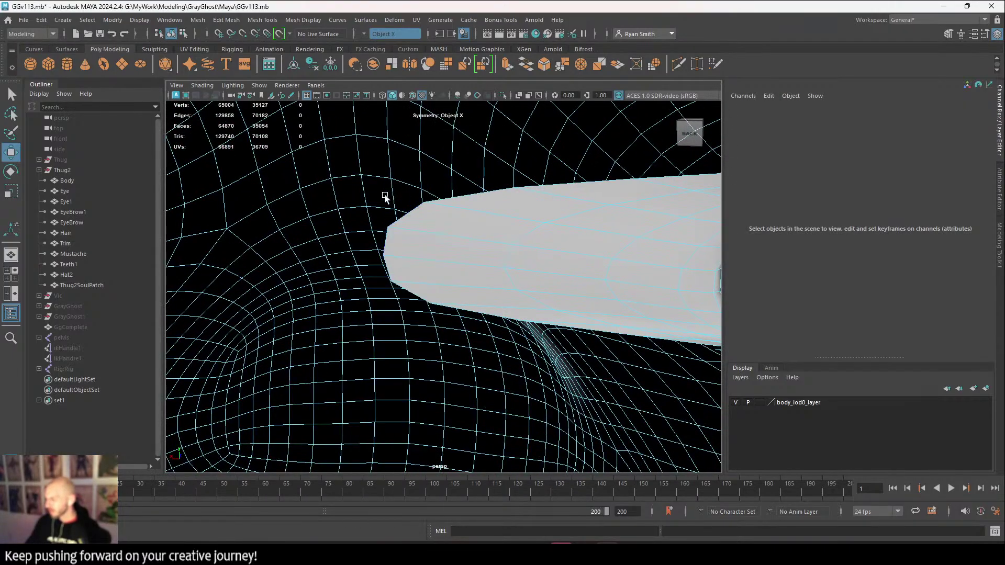
{"action": "left_click", "coordinate": [406, 217]}
{"action": "left_click", "coordinate": [420, 293], "text": "shift"}
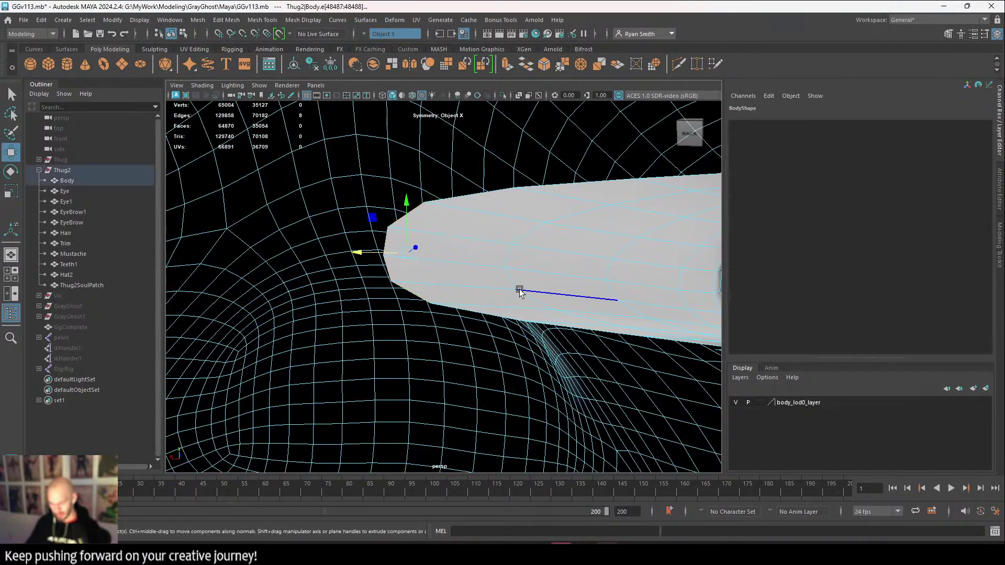
{"action": "key", "text": "b"}
{"action": "scroll", "coordinate": [438, 264], "scroll_direction": "down", "scroll_amount": 3}
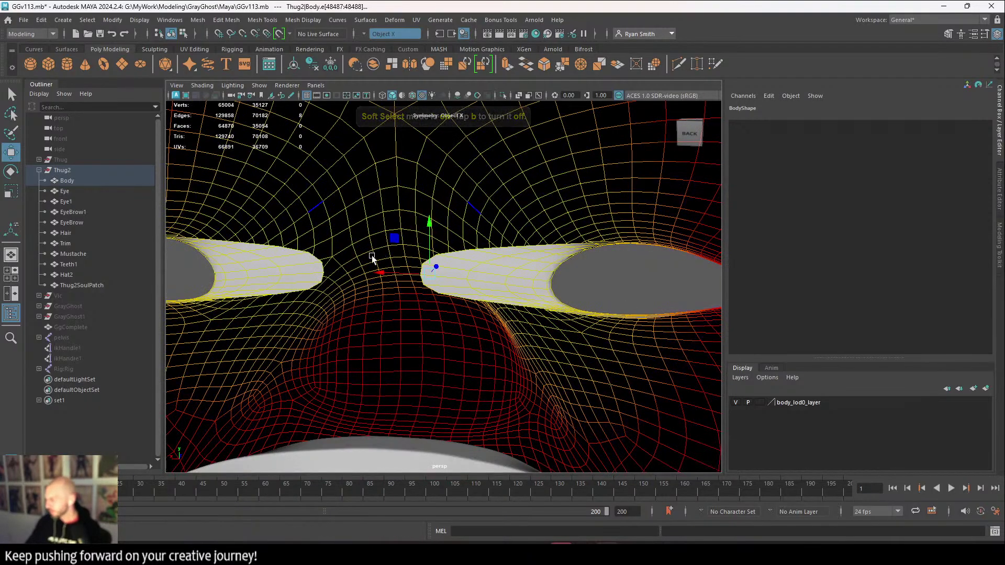
{"action": "left_click_drag", "start_coordinate": [372, 258], "coordinate": [1, 430]}
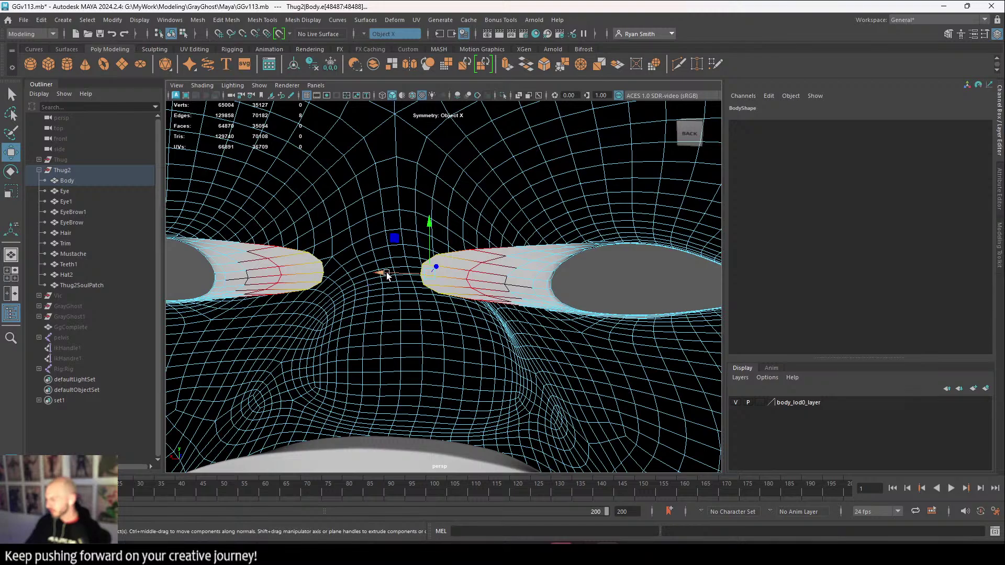
{"action": "left_click_drag", "start_coordinate": [387, 276], "coordinate": [431, 278]}
{"action": "key", "text": "b"}
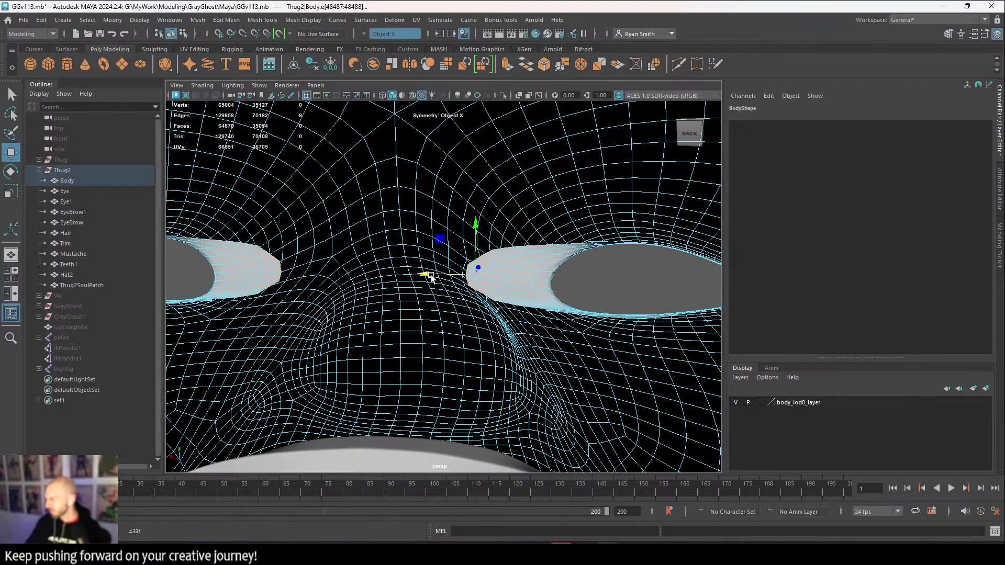
Move the socket end edges further outward toward the eye openings with soft selection, and return to object mode with nothing selected.
{"action": "key", "text": "b"}
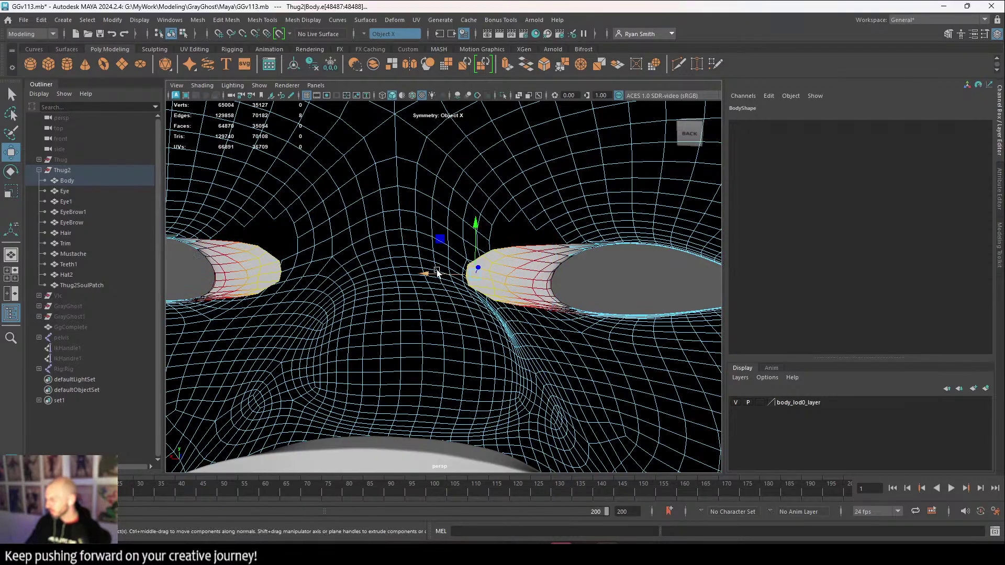
{"action": "left_click_drag", "start_coordinate": [432, 274], "coordinate": [483, 274]}
{"action": "left_click_drag", "start_coordinate": [597, 302], "coordinate": [494, 236], "text": "alt"}
{"action": "right_click_drag", "start_coordinate": [514, 209], "coordinate": [560, 195]}
{"action": "left_click", "coordinate": [682, 286]}
Open the Body mesh in the UV Editor and select the head's UV shell.
{"action": "scroll", "coordinate": [555, 374], "scroll_direction": "down", "scroll_amount": 7}
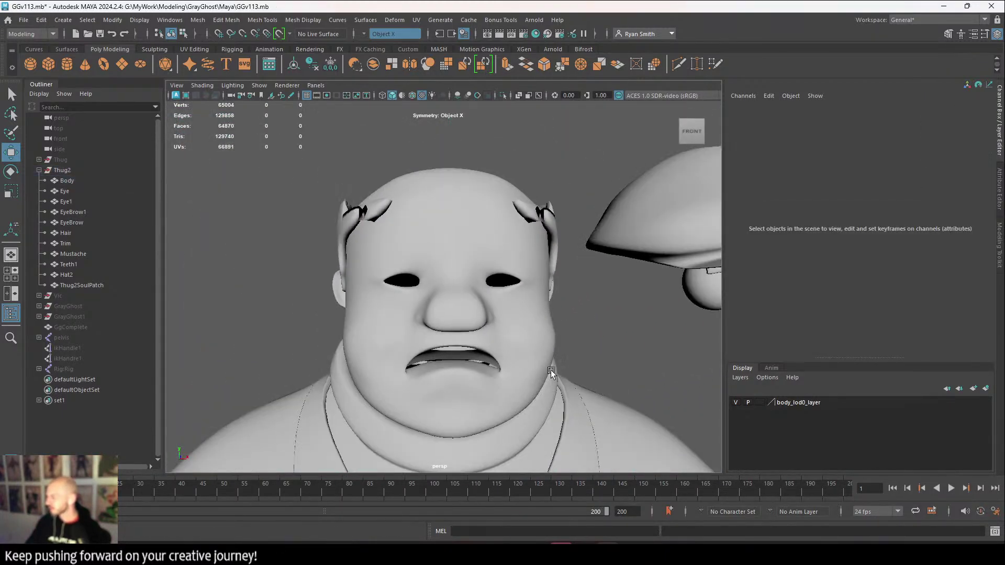
{"action": "left_click_drag", "start_coordinate": [552, 376], "coordinate": [501, 375], "text": "alt"}
{"action": "left_click", "coordinate": [501, 375]}
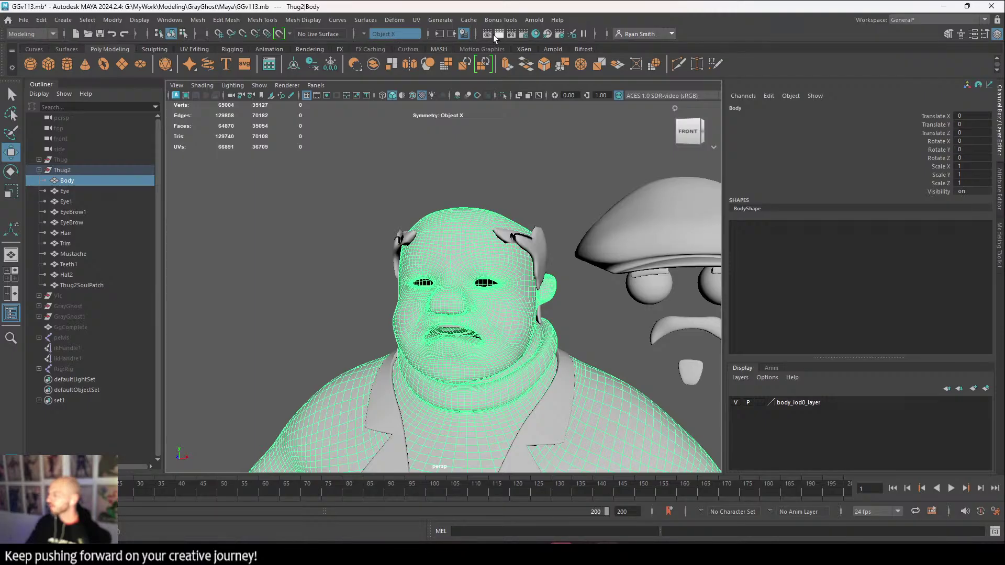
{"action": "left_click", "coordinate": [416, 20]}
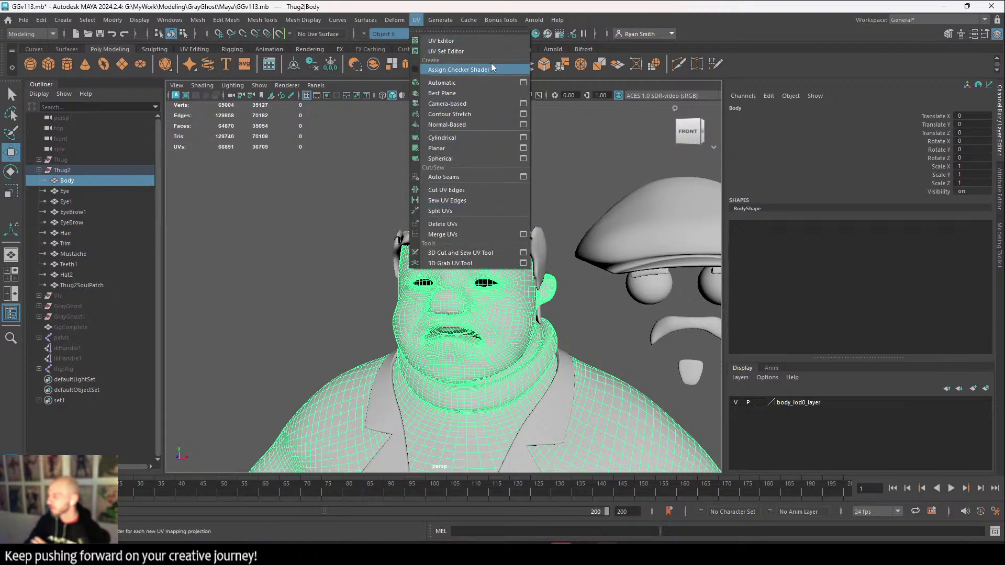
{"action": "left_click", "coordinate": [480, 41]}
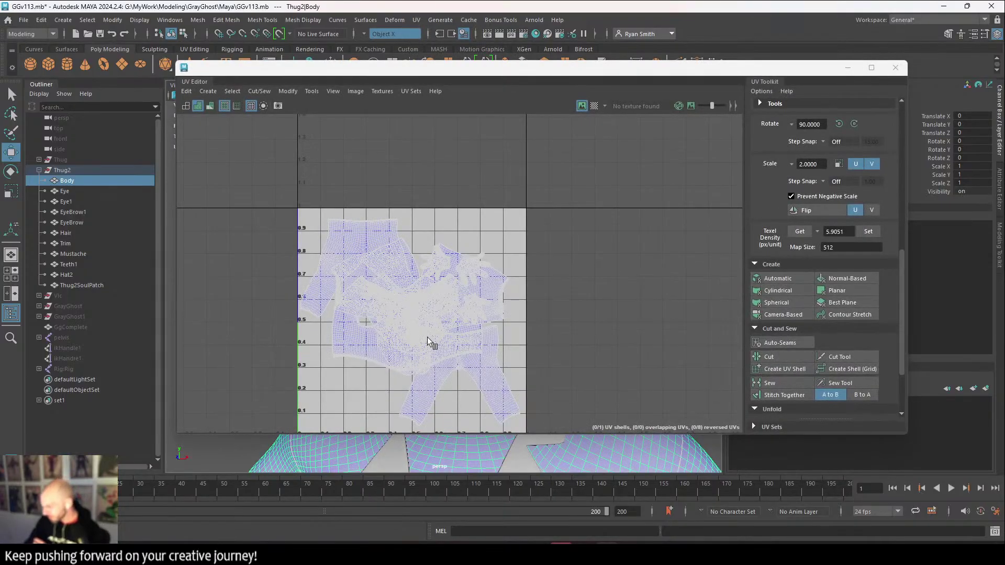
{"action": "right_click_drag", "start_coordinate": [415, 329], "coordinate": [417, 303]}
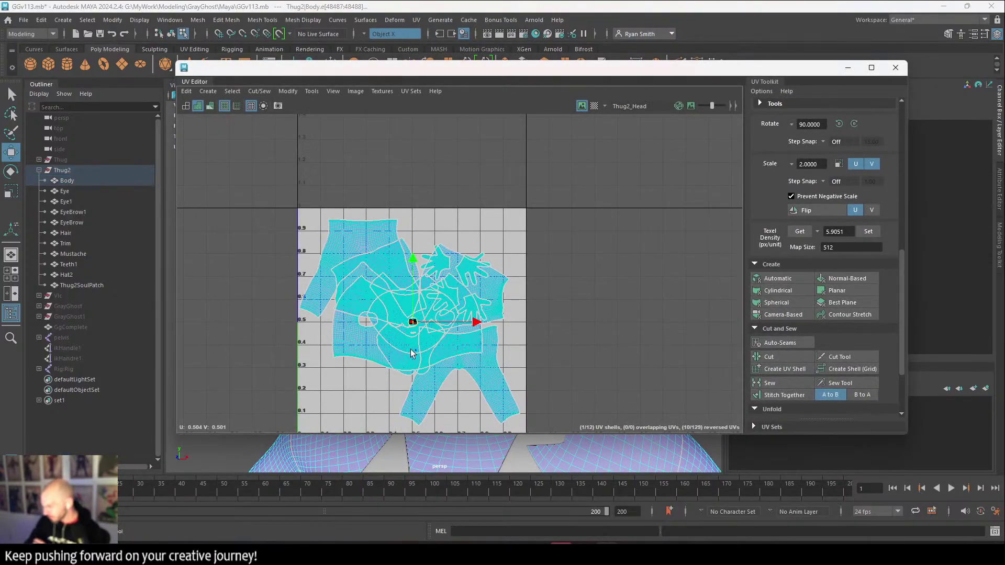
{"action": "right_click_drag", "start_coordinate": [411, 354], "coordinate": [390, 332]}
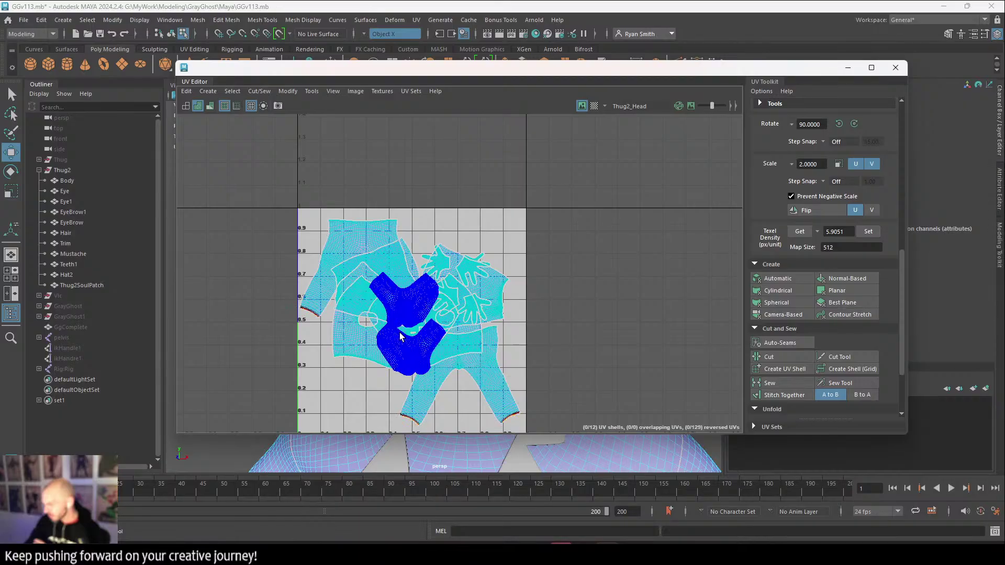
{"action": "left_click", "coordinate": [411, 334]}
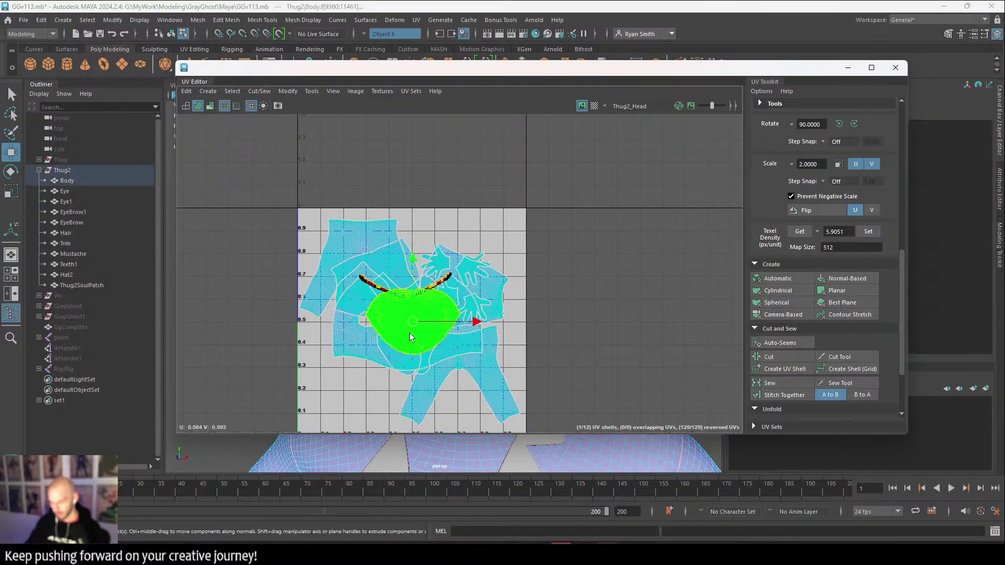
Unfold the selected head UV shell with symmetry turned off, and close the UV Editor.
{"action": "left_click", "coordinate": [366, 34]}
{"action": "left_click", "coordinate": [383, 41]}
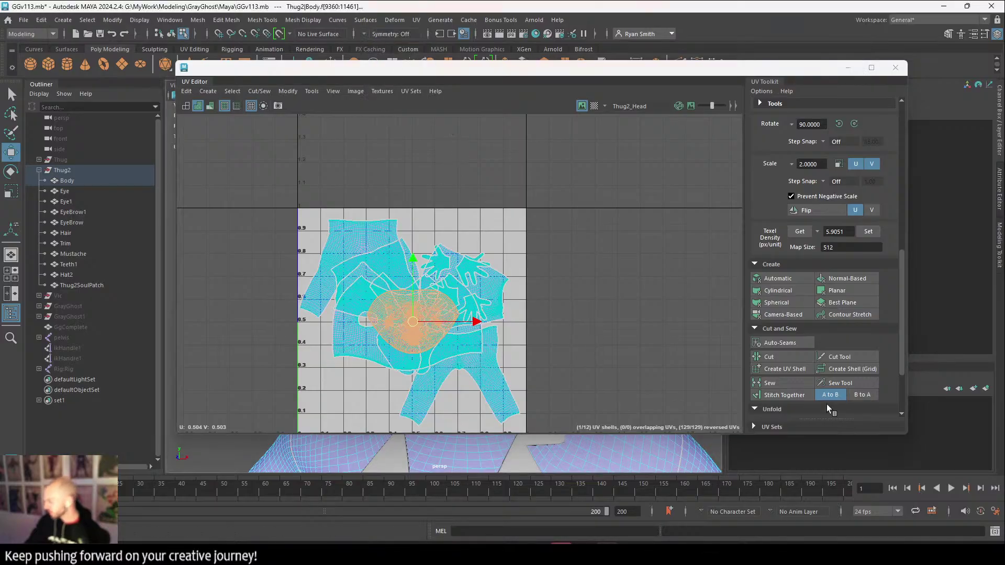
{"action": "scroll", "coordinate": [785, 366], "scroll_direction": "down", "scroll_amount": 3}
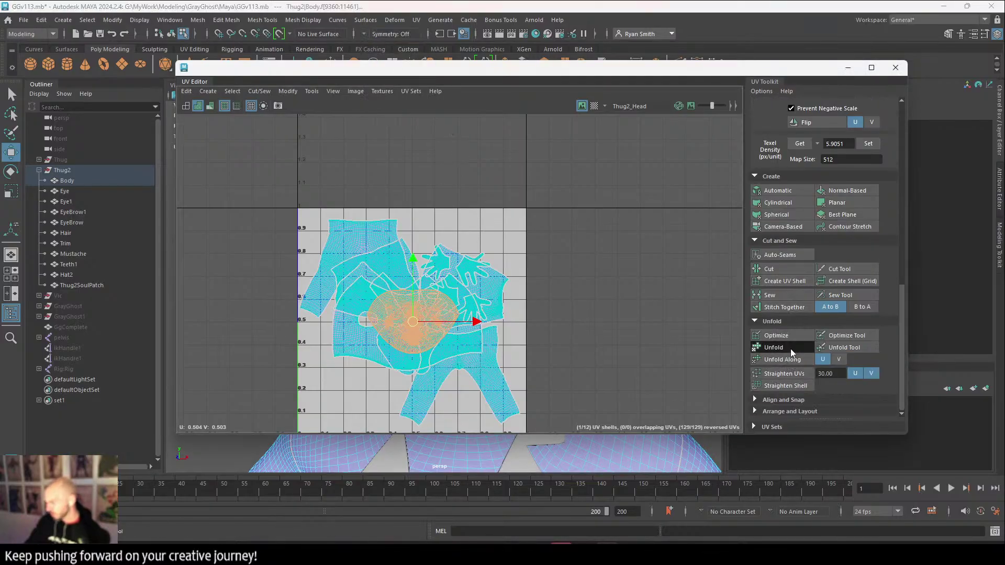
{"action": "left_click", "coordinate": [790, 349]}
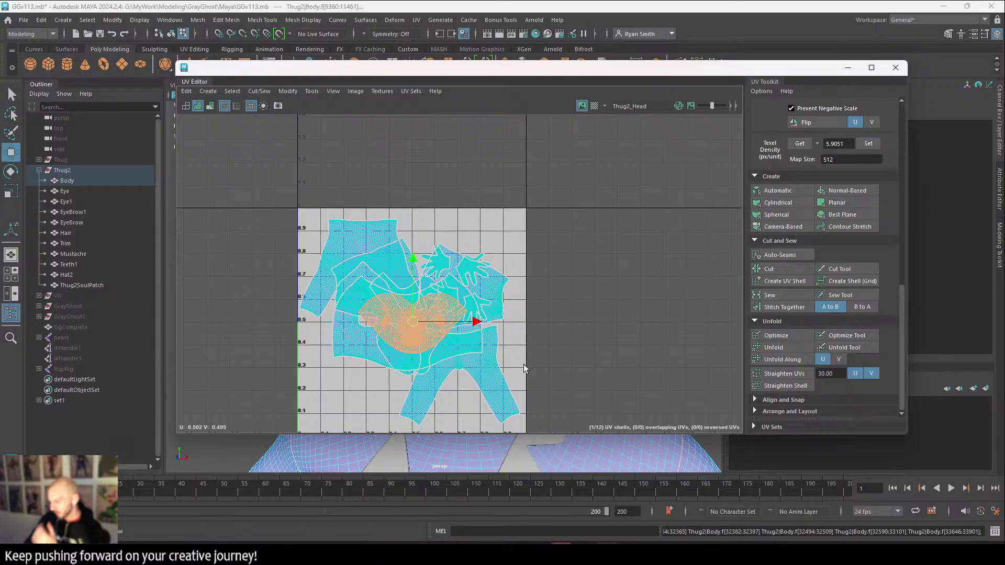
{"action": "left_click", "coordinate": [895, 68]}
{"action": "right_click_drag", "start_coordinate": [461, 241], "coordinate": [546, 189]}
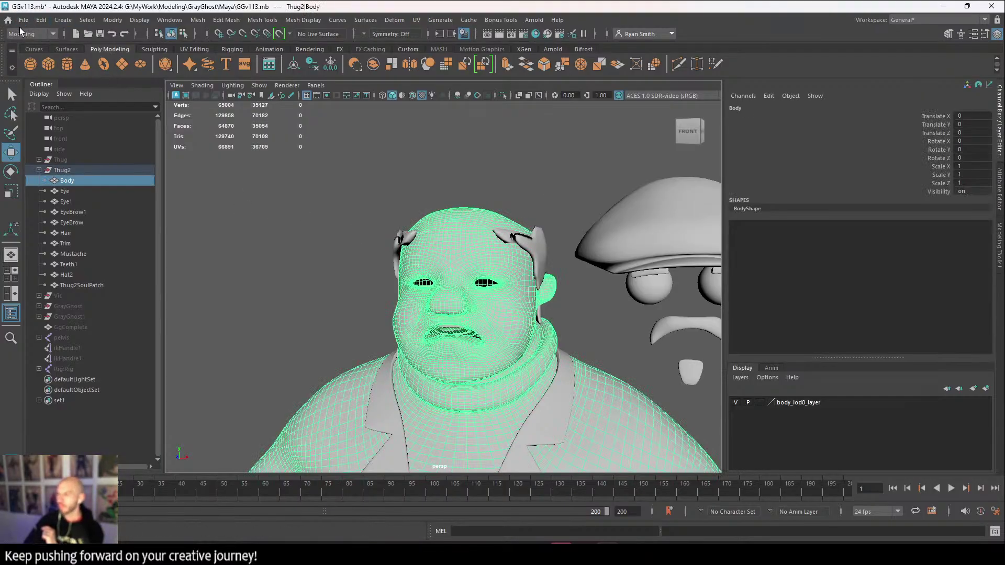
Save the scene as a new version named GGv114.mb.
{"action": "left_click", "coordinate": [23, 20]}
{"action": "left_click", "coordinate": [63, 82]}
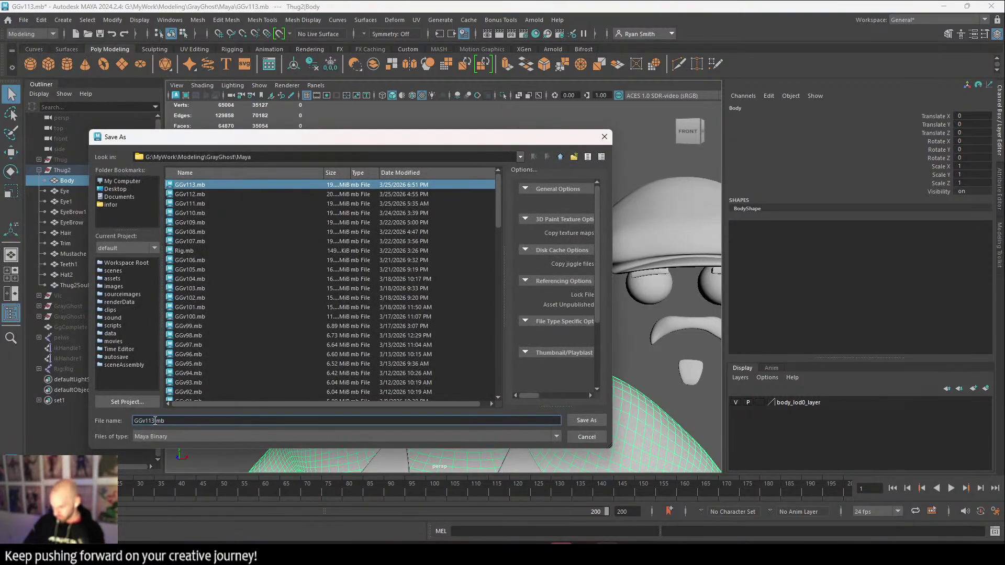
{"action": "key", "text": "BackSpace"}
{"action": "type", "text": "4"}
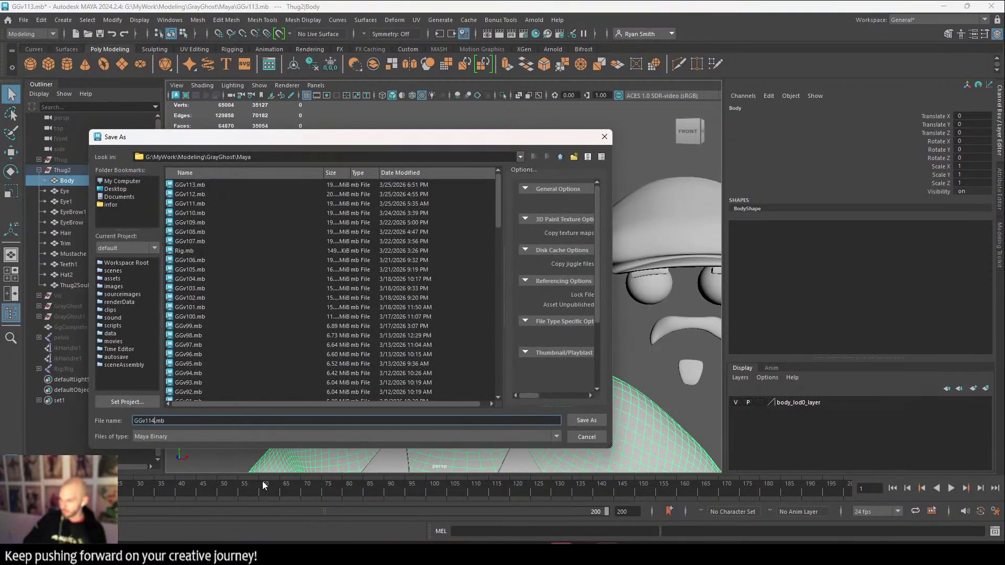
{"action": "left_click", "coordinate": [586, 420]}
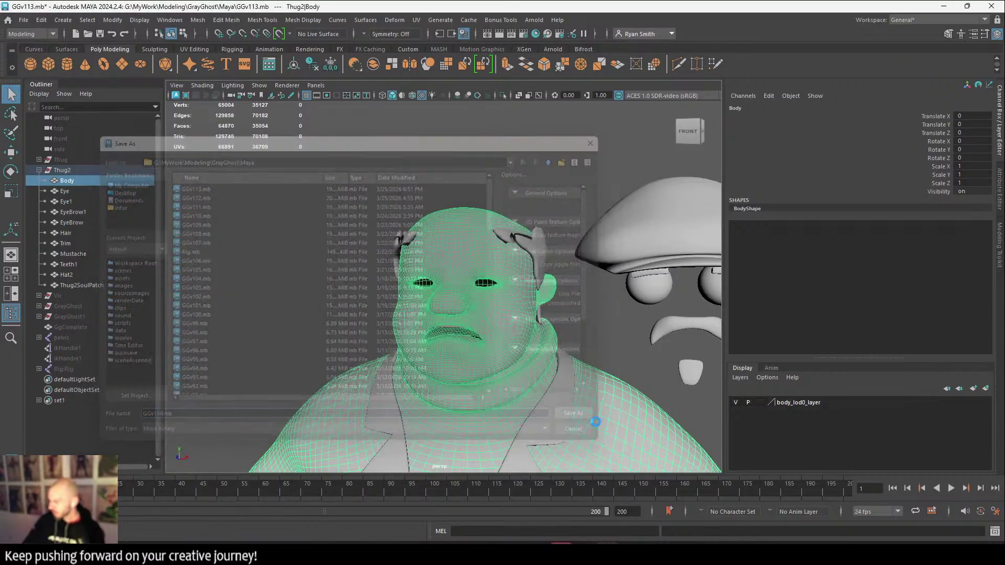
{"action": "key", "text": "w"}
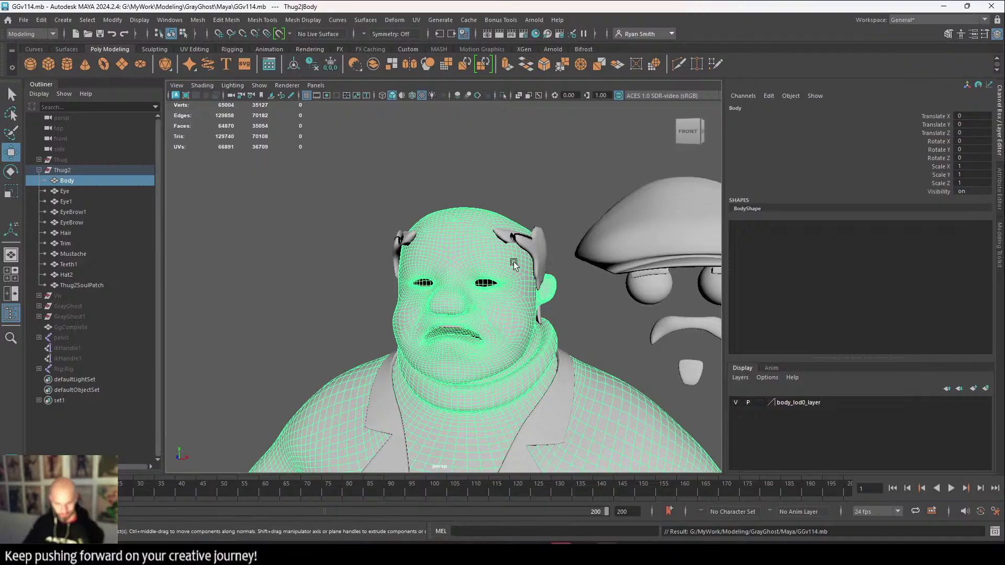
Clear the Body selection and select the whole Thug2 group, framing it in the view.
{"action": "left_click_drag", "start_coordinate": [464, 344], "coordinate": [507, 341], "text": "alt"}
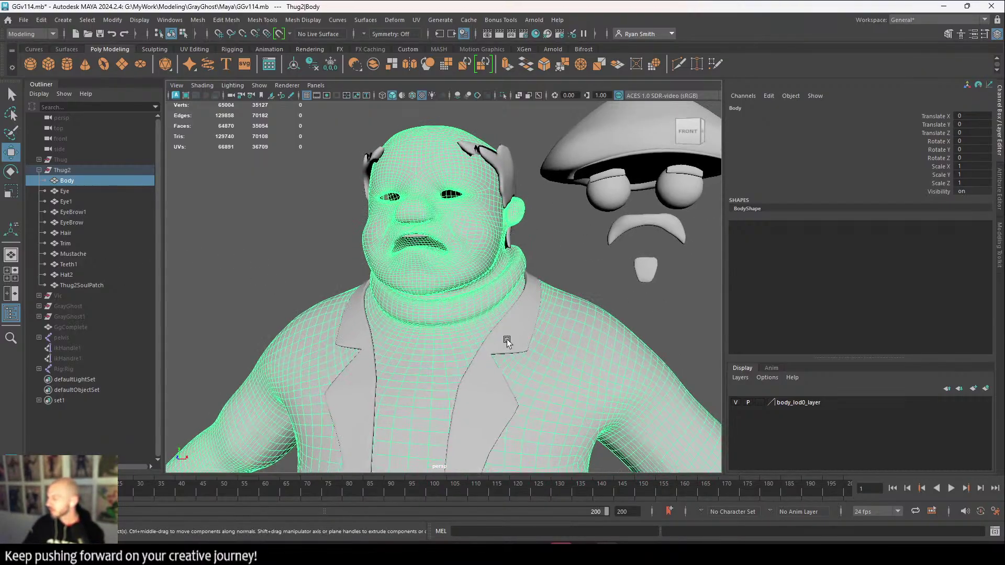
{"action": "right_click_drag", "start_coordinate": [507, 342], "coordinate": [460, 332], "text": "alt"}
{"action": "left_click_drag", "start_coordinate": [460, 332], "coordinate": [449, 226], "text": "alt"}
{"action": "right_click_drag", "start_coordinate": [450, 226], "coordinate": [489, 189]}
{"action": "left_click", "coordinate": [489, 190]}
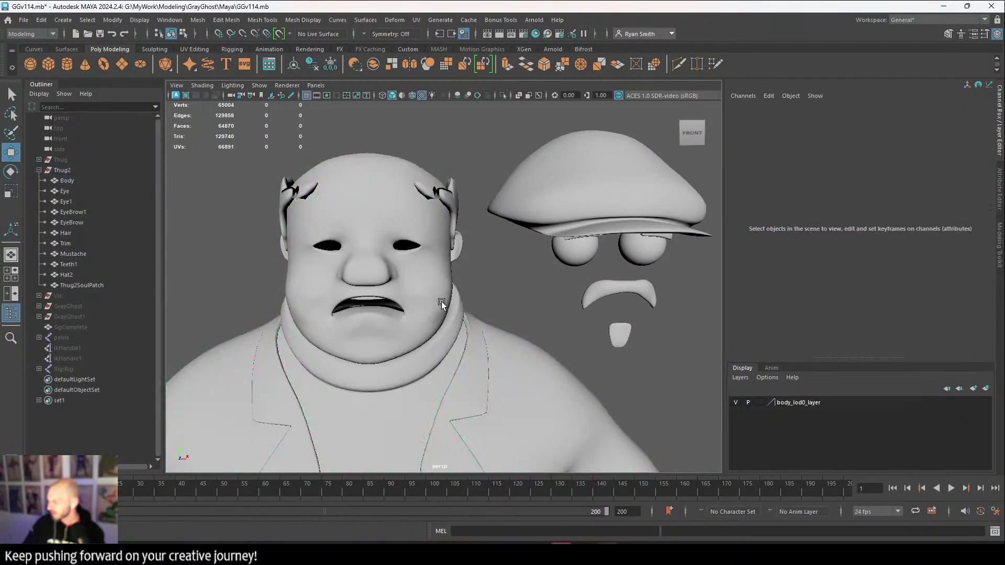
{"action": "scroll", "coordinate": [441, 302], "scroll_direction": "down", "scroll_amount": 5}
{"action": "left_click", "coordinate": [82, 168]}
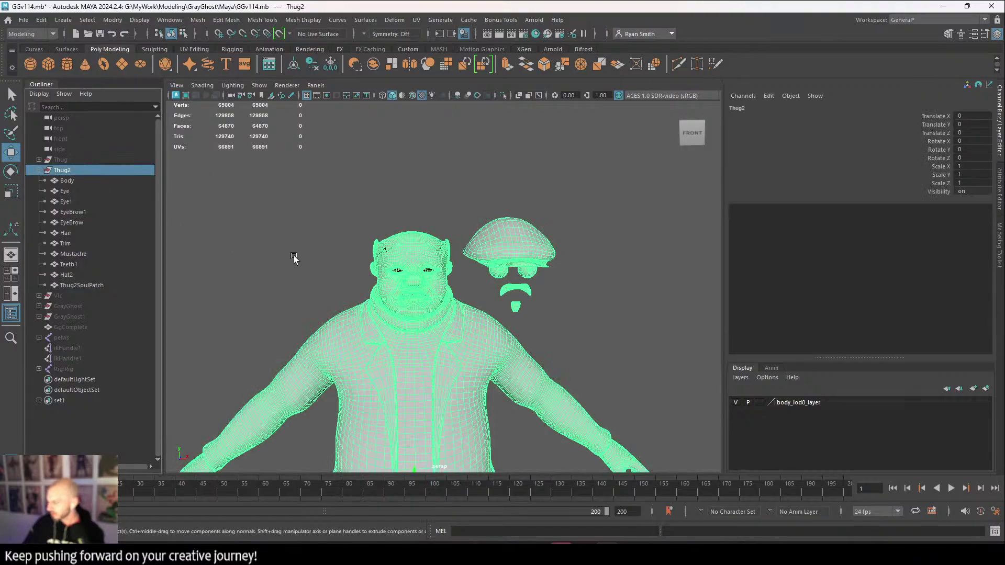
{"action": "key", "text": "f"}
Try moving the Thug2 group down about 5 units in Y, and undo the move.
{"action": "left_click_drag", "start_coordinate": [298, 262], "coordinate": [431, 269], "text": "alt"}
{"action": "left_click", "coordinate": [429, 260]}
{"action": "middle_click_drag", "start_coordinate": [427, 282], "coordinate": [419, 159], "text": "alt"}
{"action": "left_click_drag", "start_coordinate": [419, 159], "coordinate": [450, 180], "text": "alt"}
{"action": "left_click_drag", "start_coordinate": [515, 244], "coordinate": [514, 303], "text": "alt"}
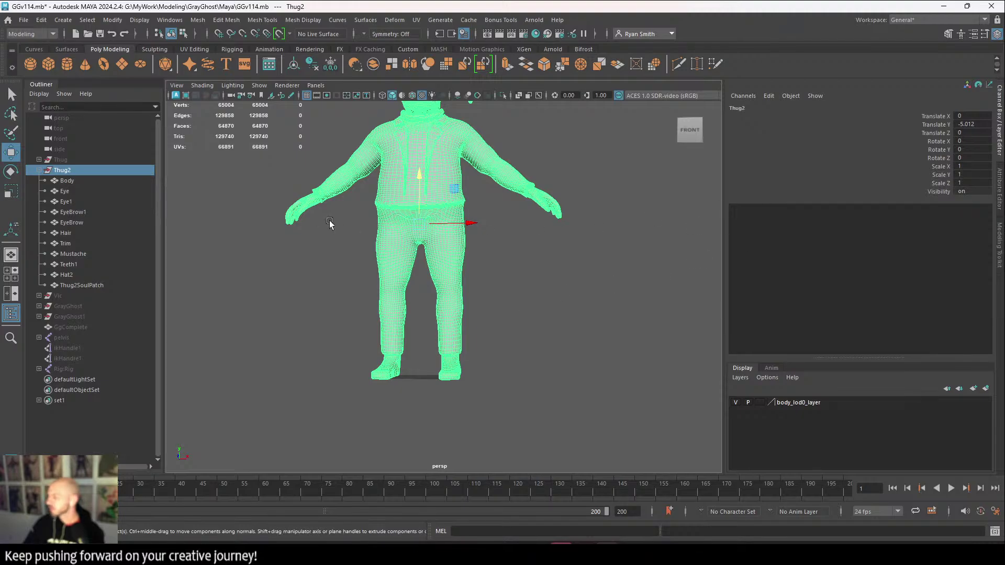
{"action": "middle_click_drag", "start_coordinate": [229, 211], "coordinate": [213, 314], "text": "alt"}
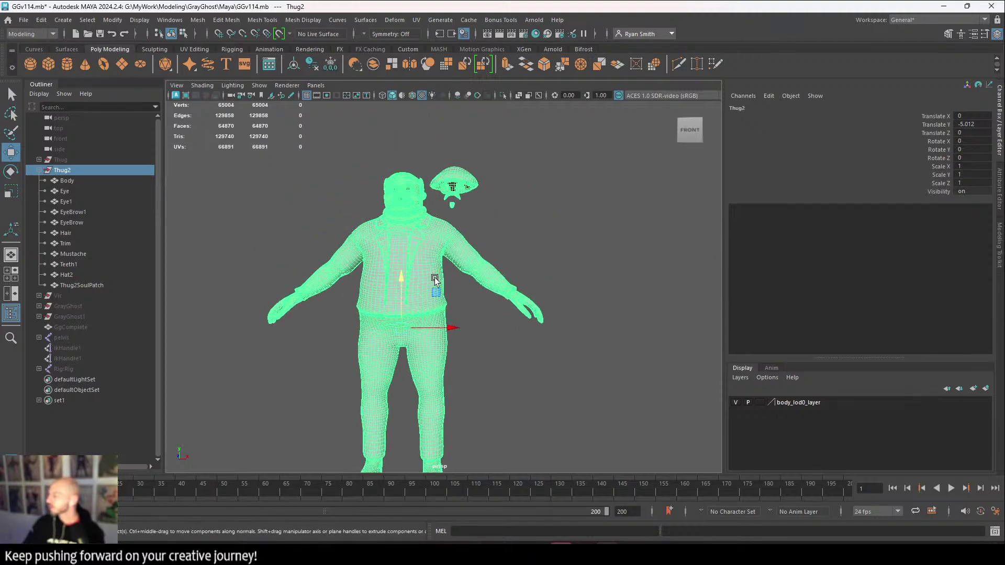
{"action": "middle_click_drag", "start_coordinate": [514, 179], "coordinate": [513, 239], "text": "alt"}
{"action": "right_click_drag", "start_coordinate": [513, 239], "coordinate": [540, 409], "text": "alt"}
{"action": "middle_click_drag", "start_coordinate": [552, 250], "coordinate": [553, 233], "text": "alt"}
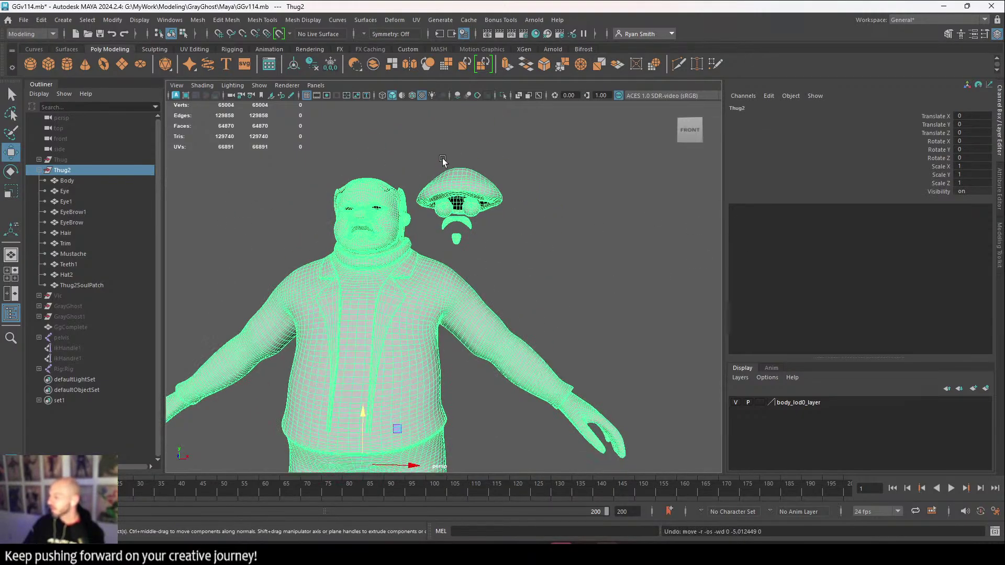
Select the eyes, eyebrows, mustache, hat and soul patch, and set their Translate X to 0.
{"action": "left_click_drag", "start_coordinate": [459, 145], "coordinate": [489, 239]}
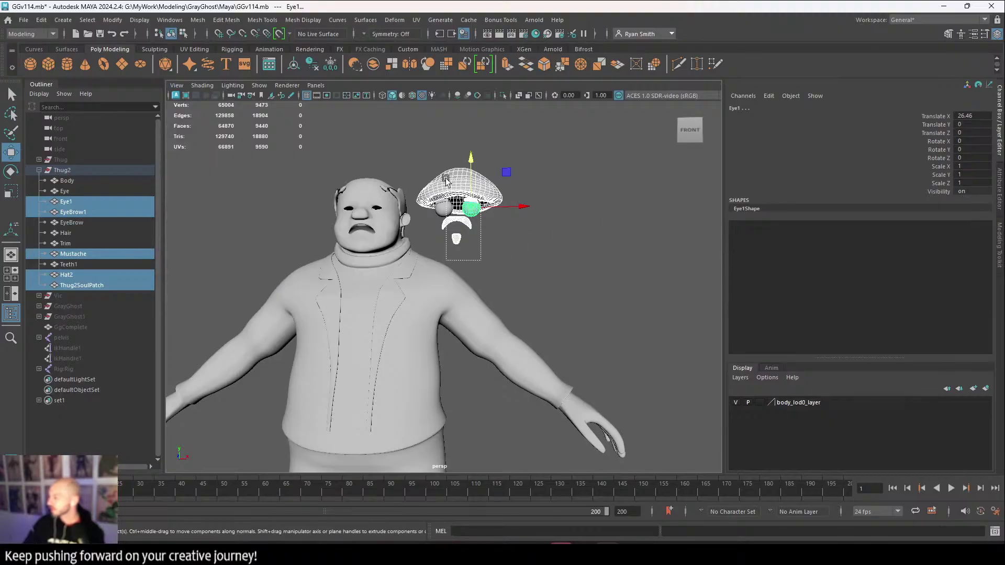
{"action": "left_click_drag", "start_coordinate": [446, 180], "coordinate": [445, 180], "text": "shift"}
{"action": "double_click", "coordinate": [963, 116]}
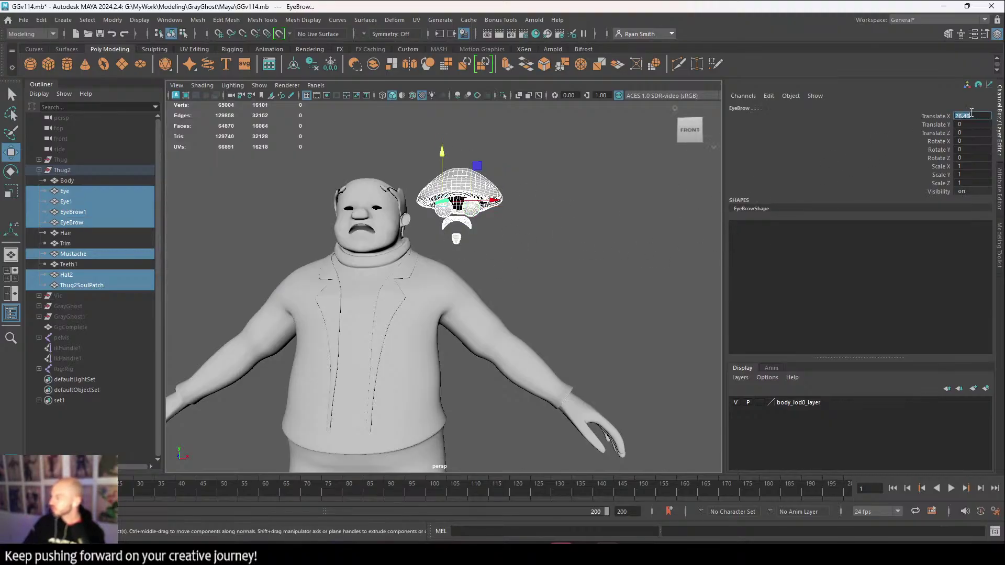
{"action": "type", "text": "0"}
{"action": "key", "text": "Return"}
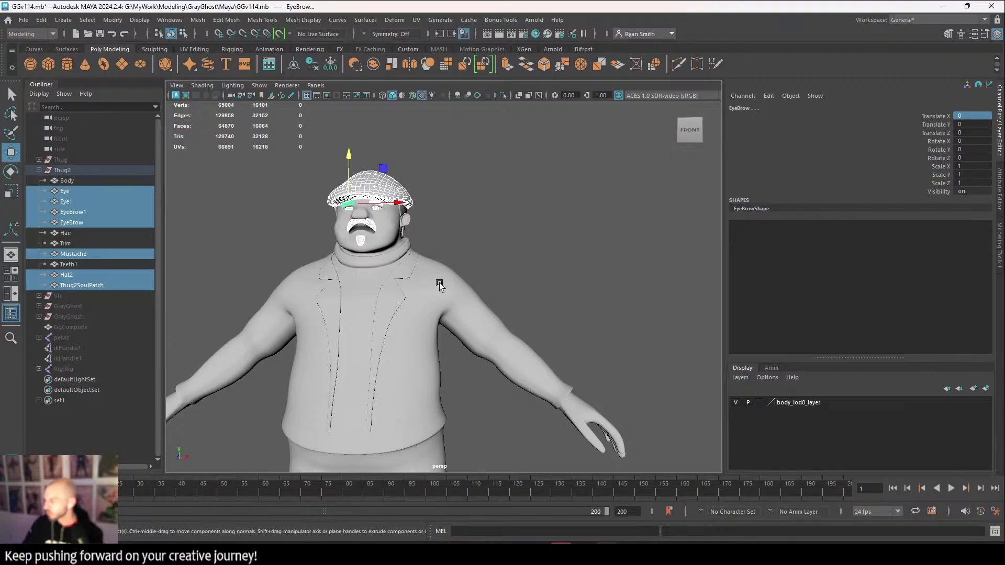
Select the whole Thug2 group and move it down about 4.9 units in Y.
{"action": "scroll", "coordinate": [438, 283], "scroll_direction": "down", "scroll_amount": 5}
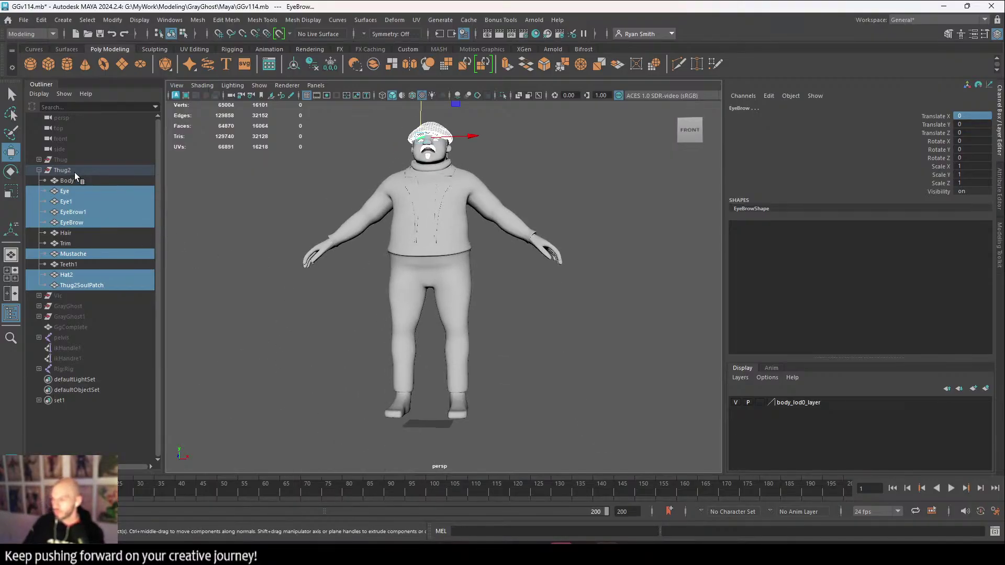
{"action": "left_click", "coordinate": [74, 171]}
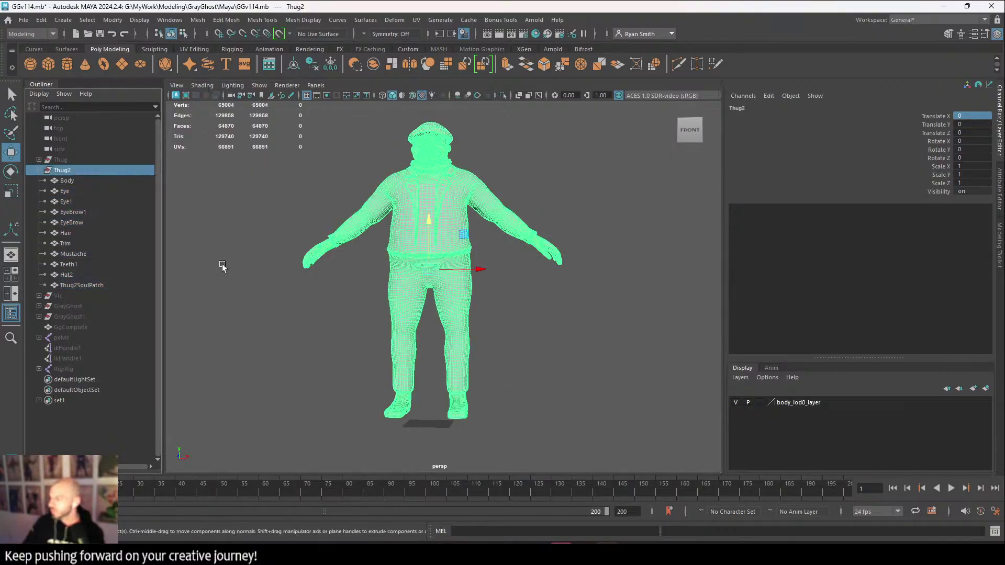
{"action": "left_click_drag", "start_coordinate": [429, 221], "coordinate": [424, 230]}
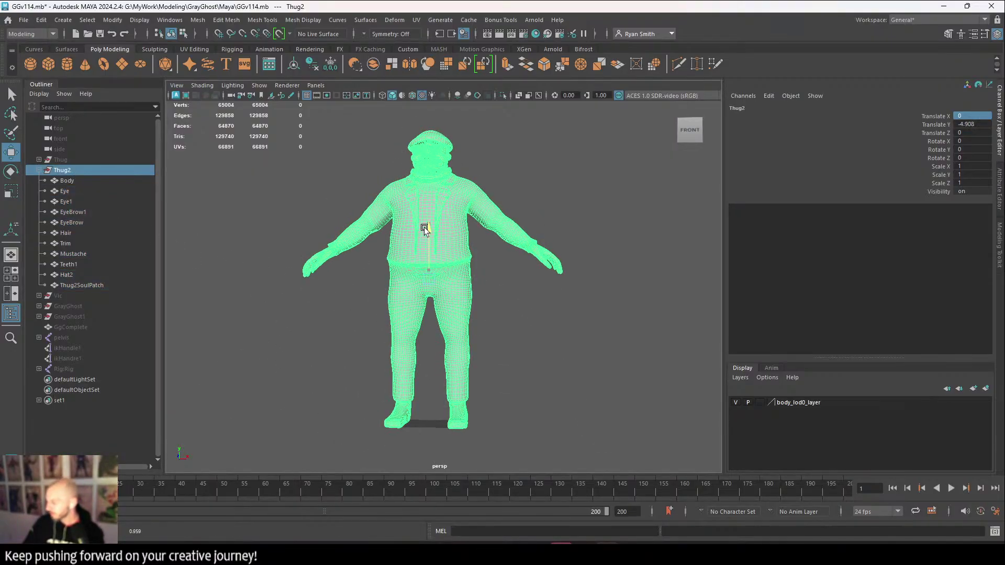
Check the feet against the ground line in the front view and adjust the Thug2 group to about -4.2 in Y.
{"action": "key", "text": "space"}
{"action": "key", "text": "space"}
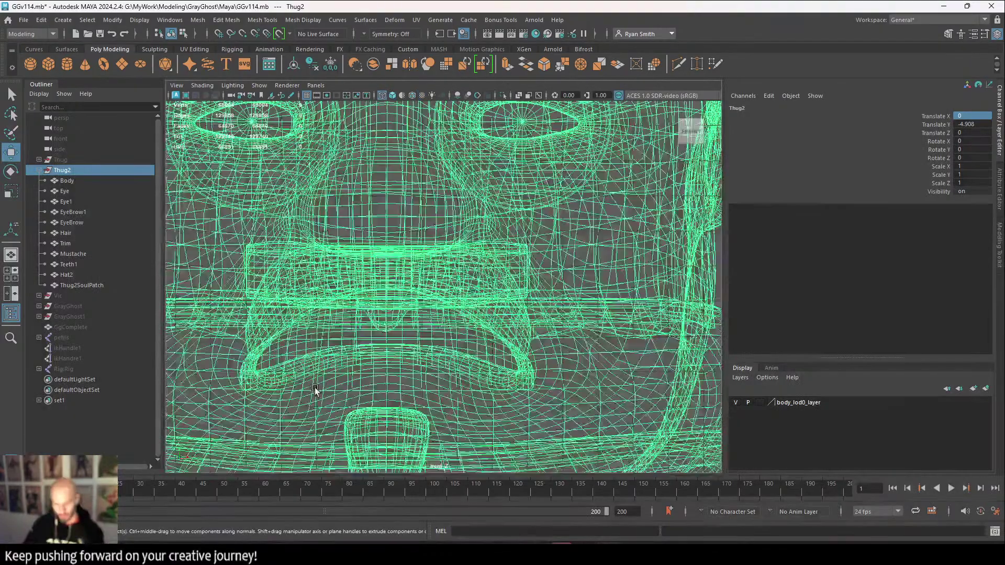
{"action": "key", "text": "f"}
{"action": "scroll", "coordinate": [288, 402], "scroll_direction": "down", "scroll_amount": 3}
{"action": "middle_click_drag", "start_coordinate": [285, 406], "coordinate": [377, 305], "text": "alt"}
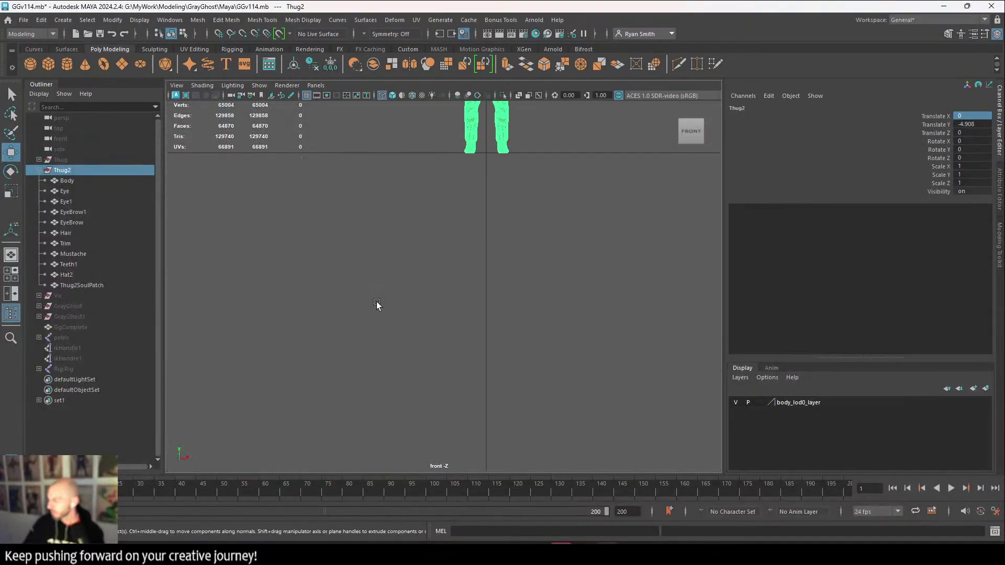
{"action": "middle_click_drag", "start_coordinate": [629, 215], "coordinate": [602, 326], "text": "alt"}
{"action": "scroll", "coordinate": [602, 326], "scroll_direction": "up", "scroll_amount": 3}
{"action": "right_click_drag", "start_coordinate": [602, 325], "coordinate": [695, 434], "text": "alt"}
{"action": "middle_click_drag", "start_coordinate": [515, 376], "coordinate": [444, 522], "text": "alt"}
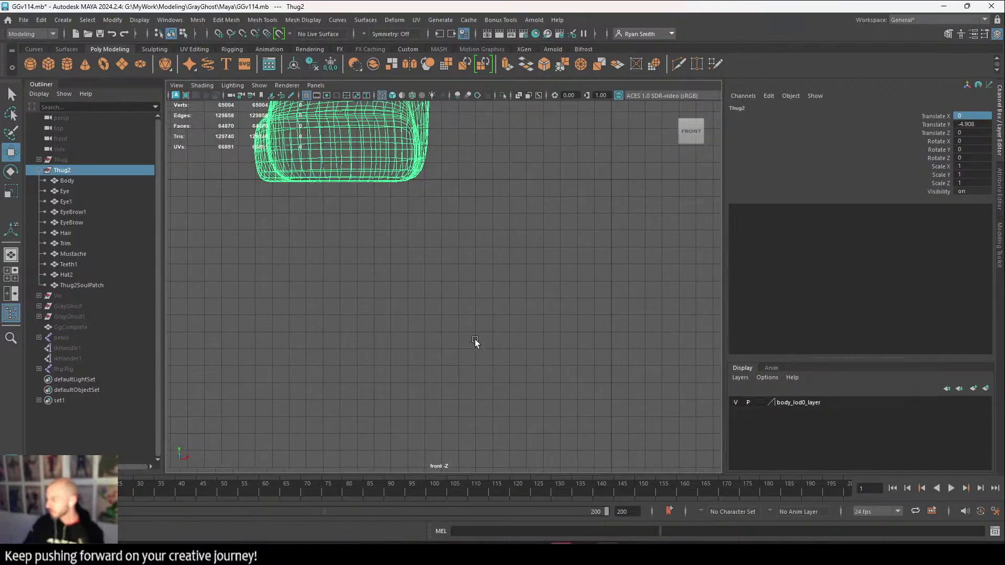
{"action": "right_click_drag", "start_coordinate": [475, 339], "coordinate": [256, 177], "text": "alt"}
{"action": "middle_click_drag", "start_coordinate": [506, 128], "coordinate": [393, 293], "text": "alt"}
{"action": "right_click_drag", "start_coordinate": [393, 294], "coordinate": [383, 273], "text": "alt"}
{"action": "middle_click_drag", "start_coordinate": [384, 273], "coordinate": [399, 417], "text": "alt"}
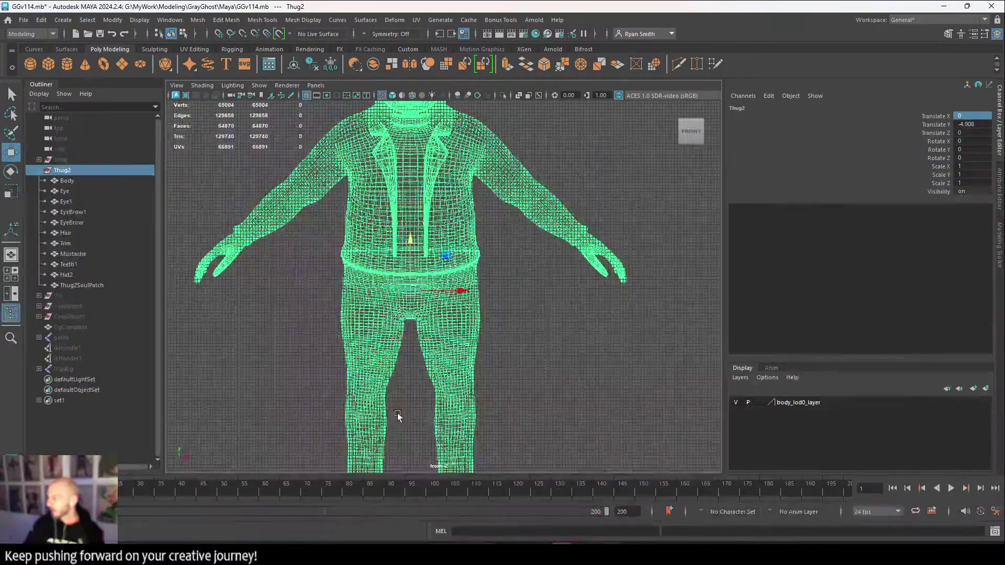
{"action": "left_click_drag", "start_coordinate": [413, 247], "coordinate": [412, 245]}
Return to the perspective view and freeze the Thug2 group's transformations.
{"action": "middle_click_drag", "start_coordinate": [466, 311], "coordinate": [454, 274], "text": "alt"}
{"action": "right_click_drag", "start_coordinate": [454, 278], "coordinate": [464, 226], "text": "alt"}
{"action": "key", "text": "space"}
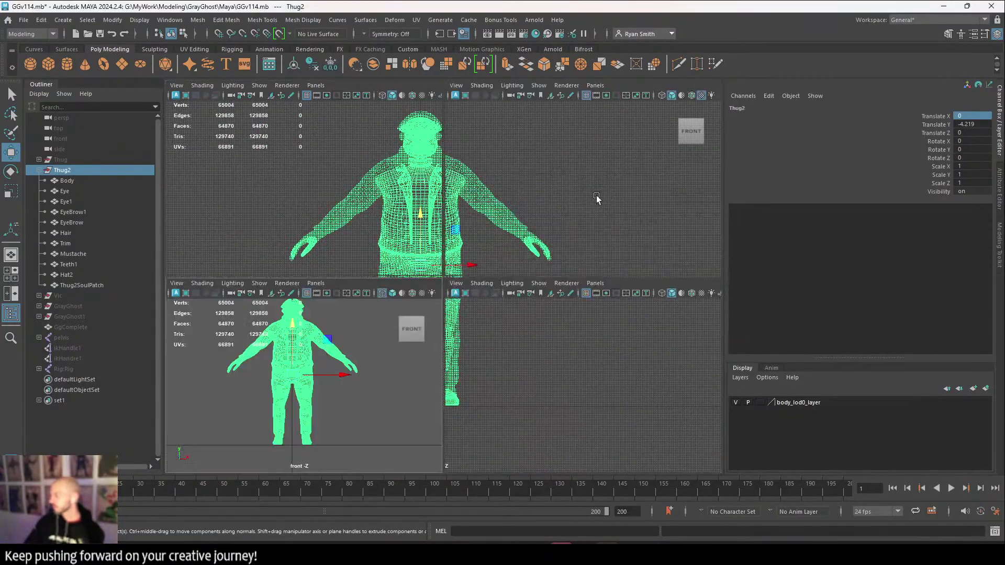
{"action": "key", "text": "space"}
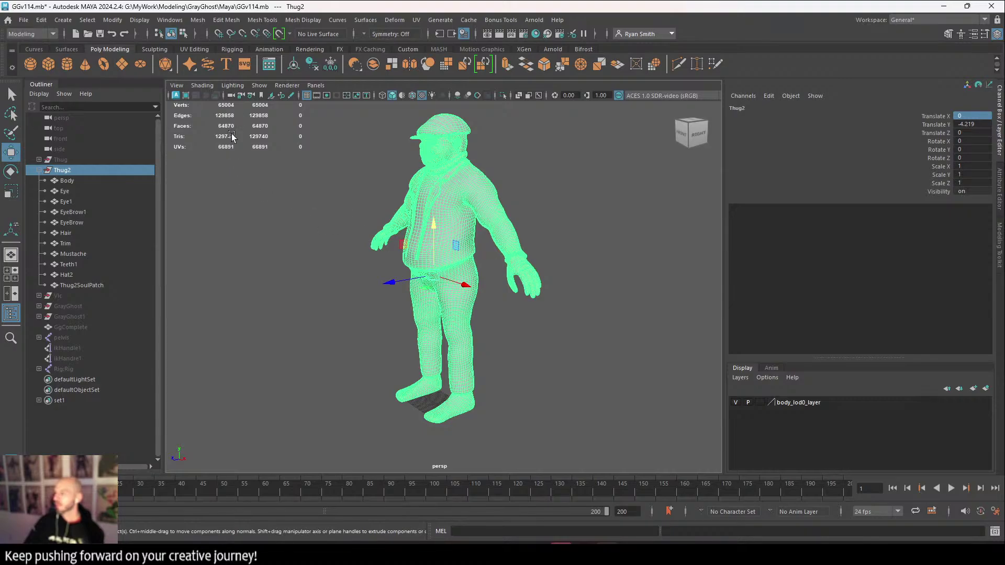
{"action": "left_click", "coordinate": [331, 64]}
Select Eye, Eye1, EyeBrow1, EyeBrow, Hair, Mustache, Thug2SoulPatch, Hat2 and Teeth1, and move them about 32.6 units in X, away from the head.
{"action": "left_click_drag", "start_coordinate": [338, 285], "coordinate": [377, 291], "text": "alt"}
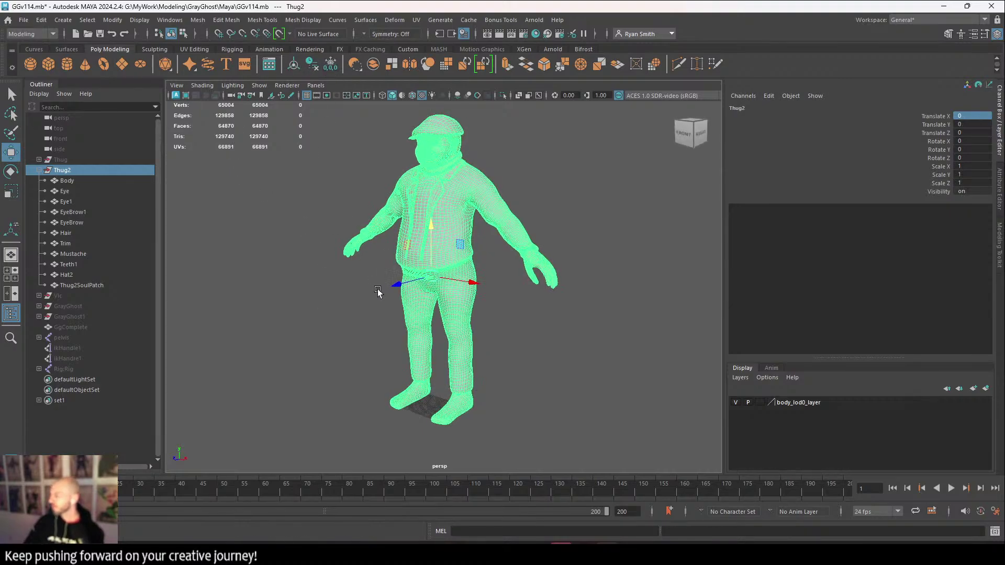
{"action": "middle_click_drag", "start_coordinate": [377, 291], "coordinate": [357, 324], "text": "alt"}
{"action": "left_click_drag", "start_coordinate": [357, 325], "coordinate": [503, 329], "text": "alt"}
{"action": "right_click_drag", "start_coordinate": [460, 325], "coordinate": [529, 350], "text": "alt"}
{"action": "left_click_drag", "start_coordinate": [530, 350], "coordinate": [335, 272], "text": "alt"}
{"action": "middle_click_drag", "start_coordinate": [335, 273], "coordinate": [293, 335], "text": "alt"}
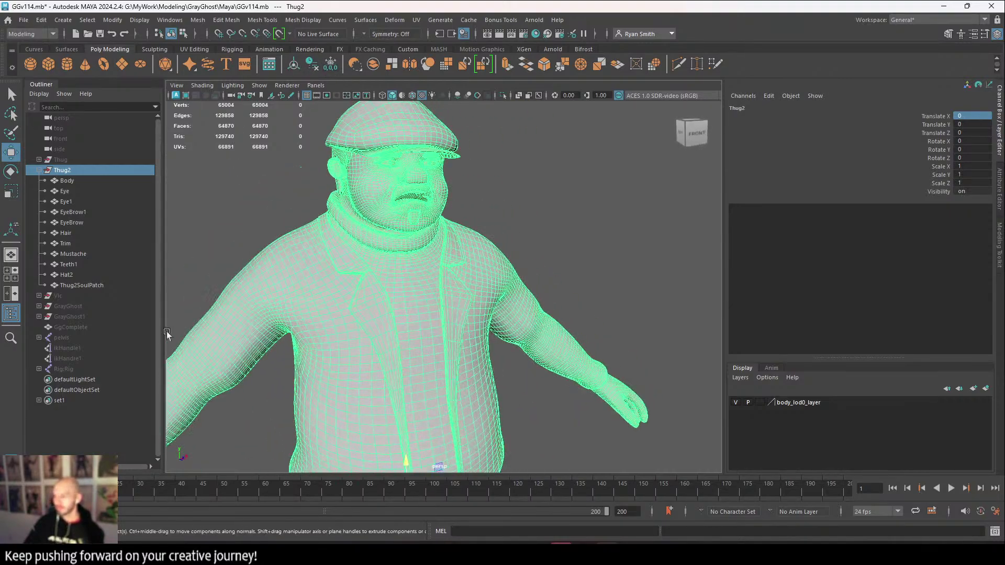
{"action": "left_click", "coordinate": [80, 192]}
{"action": "left_click", "coordinate": [81, 203], "text": "ctrl"}
{"action": "left_click", "coordinate": [93, 211], "text": "ctrl"}
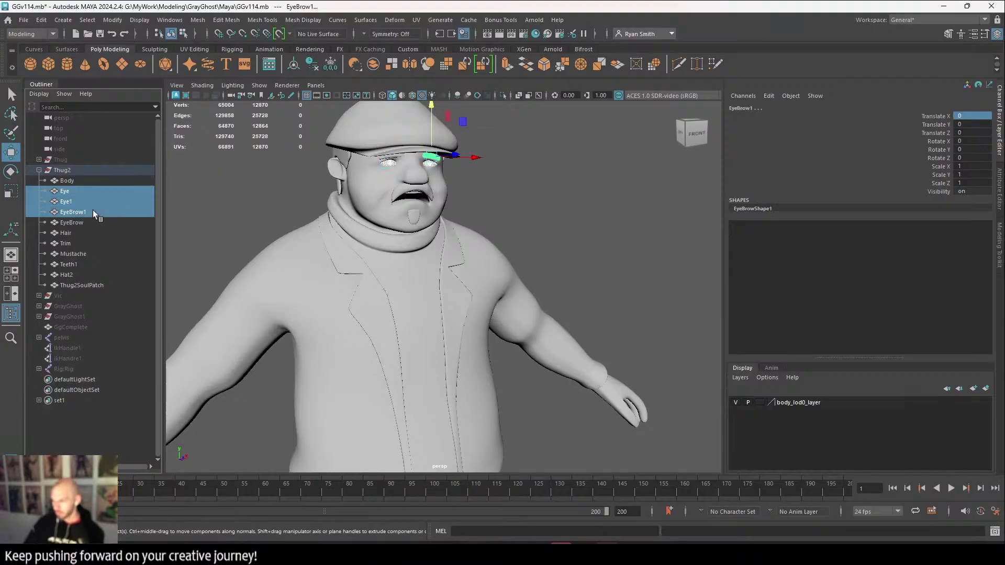
{"action": "left_click", "coordinate": [93, 221], "text": "ctrl"}
{"action": "left_click", "coordinate": [95, 233], "text": "ctrl"}
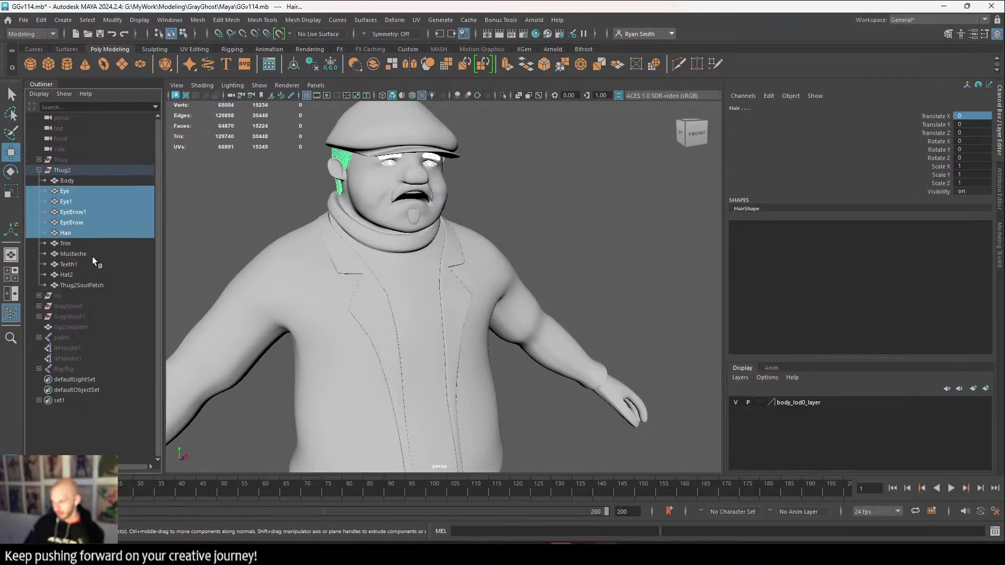
{"action": "left_click", "coordinate": [92, 256], "text": "ctrl"}
{"action": "left_click", "coordinate": [89, 284], "text": "ctrl"}
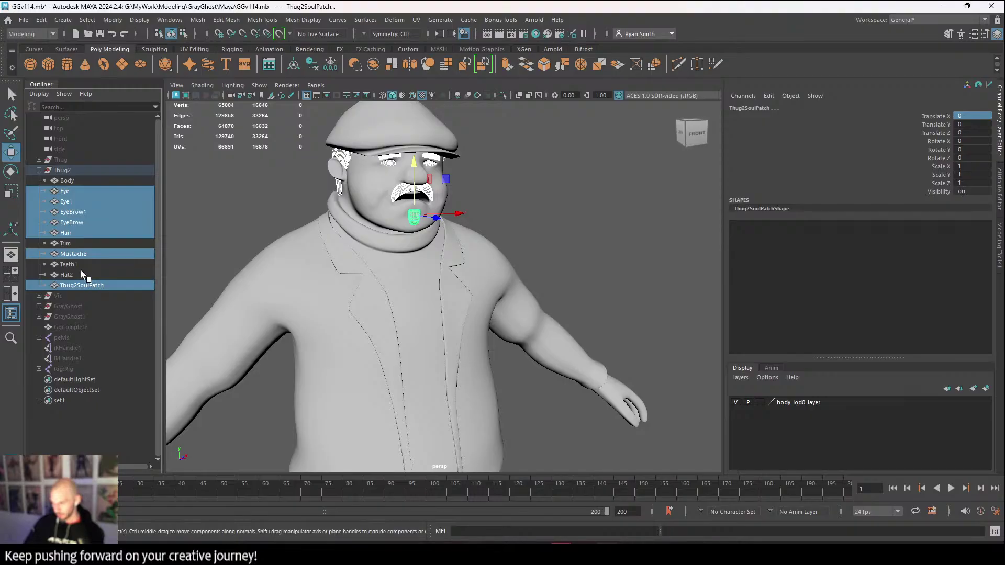
{"action": "left_click", "coordinate": [81, 273], "text": "ctrl"}
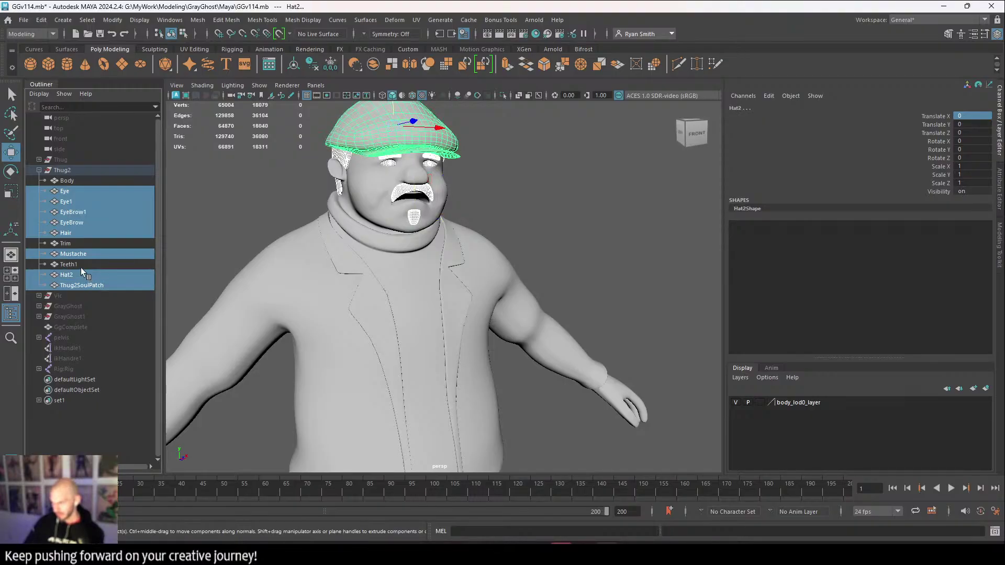
{"action": "left_click", "coordinate": [81, 267], "text": "ctrl"}
{"action": "left_click_drag", "start_coordinate": [463, 194], "coordinate": [589, 190]}
Try moving Hat2 alone in X away from the other head pieces, and undo the move.
{"action": "left_click_drag", "start_coordinate": [608, 251], "coordinate": [550, 253], "text": "alt"}
{"action": "scroll", "coordinate": [439, 230], "scroll_direction": "down", "scroll_amount": 3}
{"action": "scroll", "coordinate": [438, 231], "scroll_direction": "up", "scroll_amount": 3}
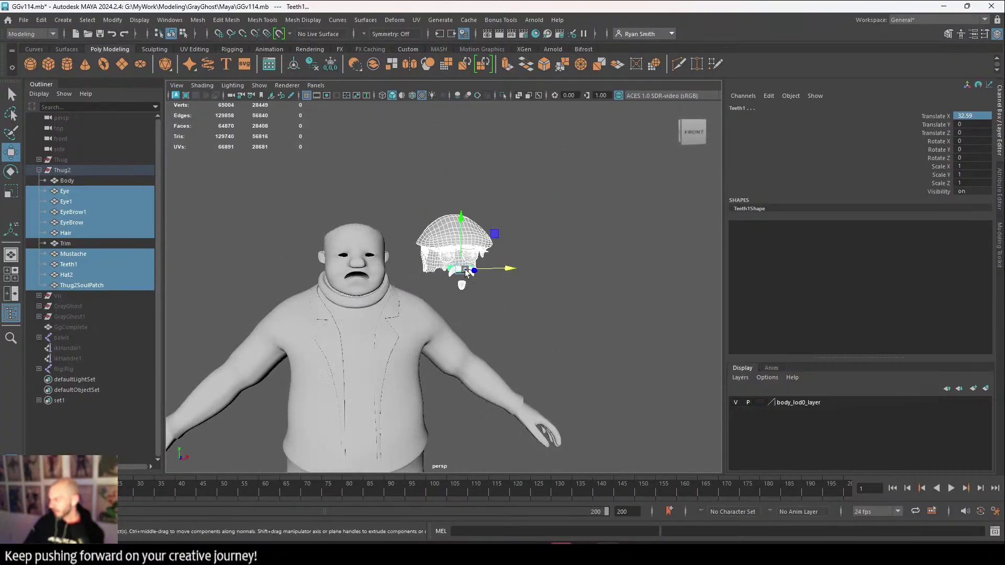
{"action": "left_click", "coordinate": [482, 232]}
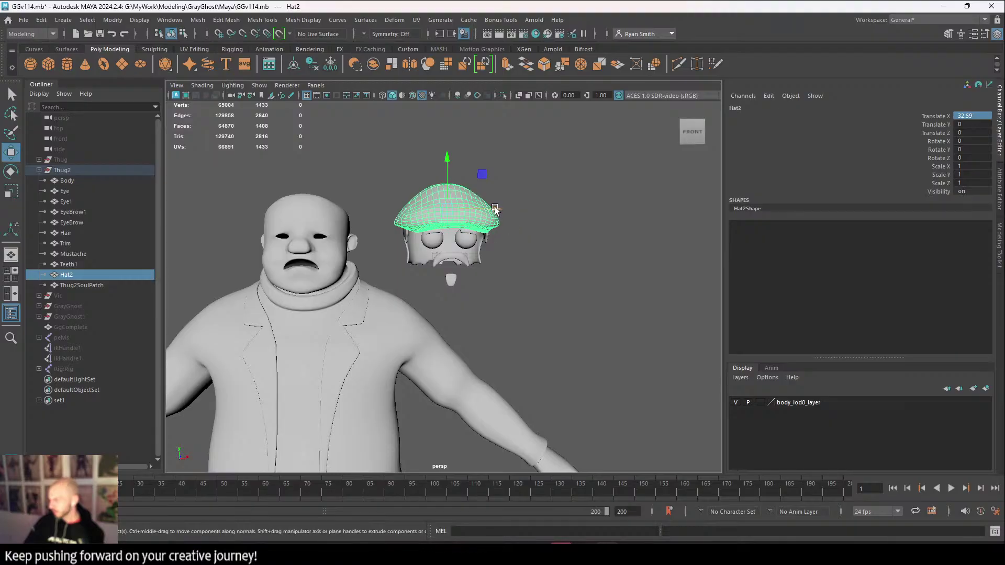
{"action": "left_click_drag", "start_coordinate": [495, 210], "coordinate": [587, 211]}
{"action": "left_click_drag", "start_coordinate": [547, 283], "coordinate": [461, 270], "text": "alt"}
{"action": "key", "text": "ctrl+z"}
{"action": "key", "text": "ctrl+z"}
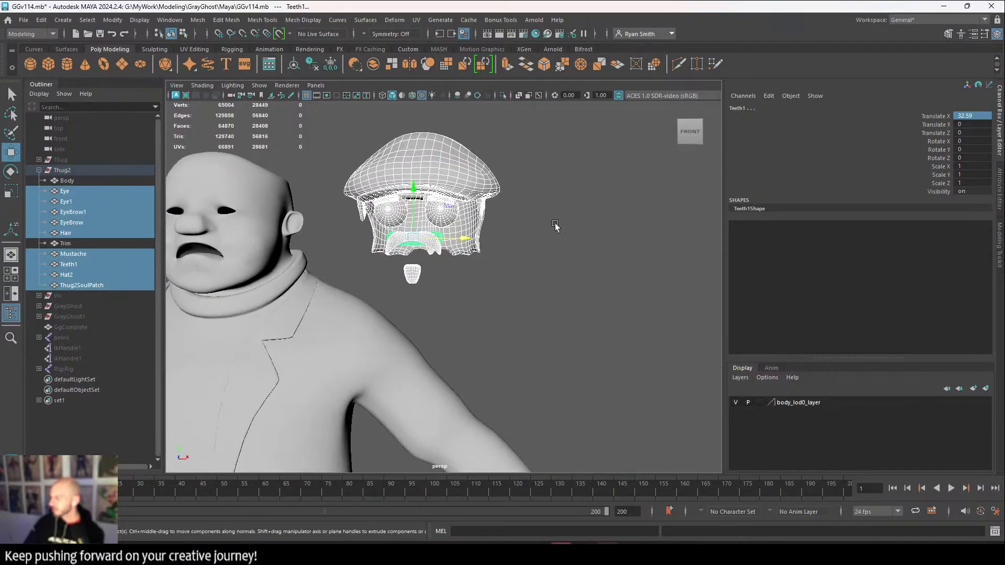
Move Hat2 in X clear of the other head pieces, and place both eyebrows beyond the hat.
{"action": "left_click", "coordinate": [481, 196]}
{"action": "left_click_drag", "start_coordinate": [473, 175], "coordinate": [643, 175]}
{"action": "scroll", "coordinate": [476, 269], "scroll_direction": "up", "scroll_amount": 5}
{"action": "left_click", "coordinate": [479, 124]}
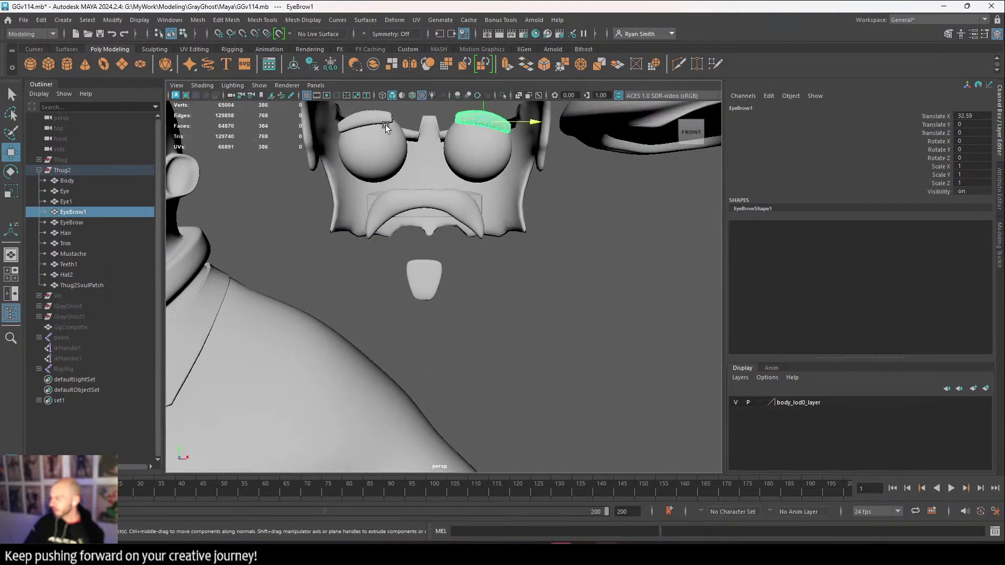
{"action": "left_click", "coordinate": [360, 119], "text": "shift"}
{"action": "scroll", "coordinate": [365, 128], "scroll_direction": "down", "scroll_amount": 5}
{"action": "left_click_drag", "start_coordinate": [472, 229], "coordinate": [680, 251]}
Move the mustache in X out from the remaining head pieces, and clear the selection.
{"action": "left_click", "coordinate": [482, 325]}
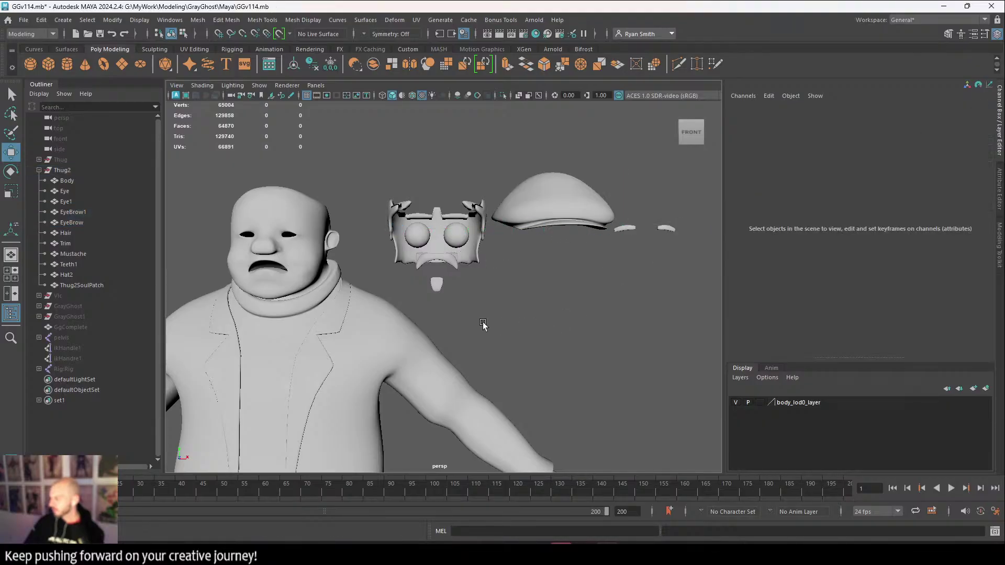
{"action": "left_click_drag", "start_coordinate": [482, 325], "coordinate": [515, 298], "text": "alt"}
{"action": "scroll", "coordinate": [515, 298], "scroll_direction": "up", "scroll_amount": 3}
{"action": "left_click", "coordinate": [565, 264]}
{"action": "left_click_drag", "start_coordinate": [565, 264], "coordinate": [645, 279], "text": "alt"}
{"action": "scroll", "coordinate": [644, 279], "scroll_direction": "down", "scroll_amount": 5}
{"action": "left_click_drag", "start_coordinate": [502, 277], "coordinate": [459, 279], "text": "alt"}
{"action": "left_click", "coordinate": [449, 335]}
{"action": "right_click_drag", "start_coordinate": [449, 335], "coordinate": [363, 303], "text": "alt"}
{"action": "middle_click_drag", "start_coordinate": [372, 348], "coordinate": [365, 314], "text": "alt"}
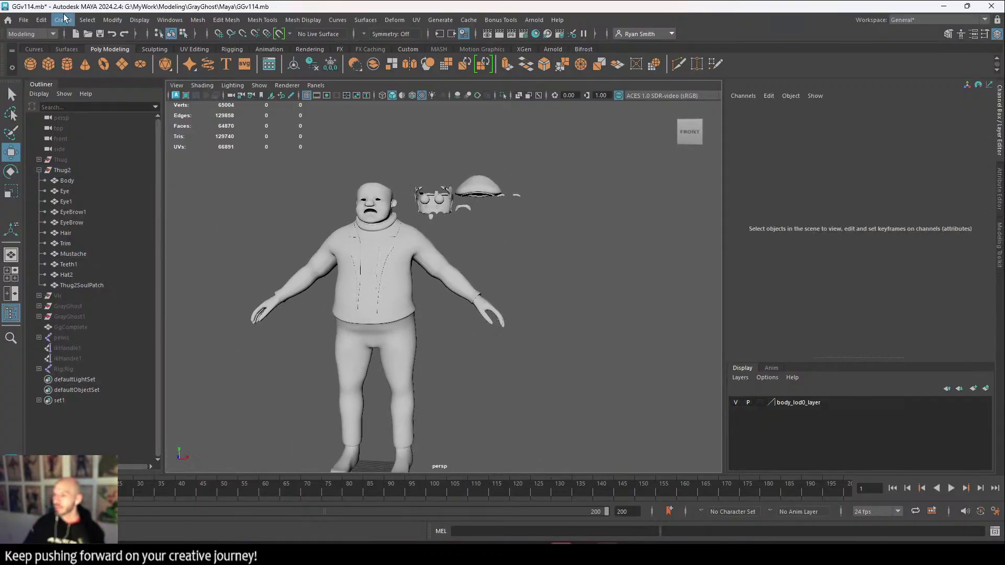
{"action": "left_click", "coordinate": [25, 20]}
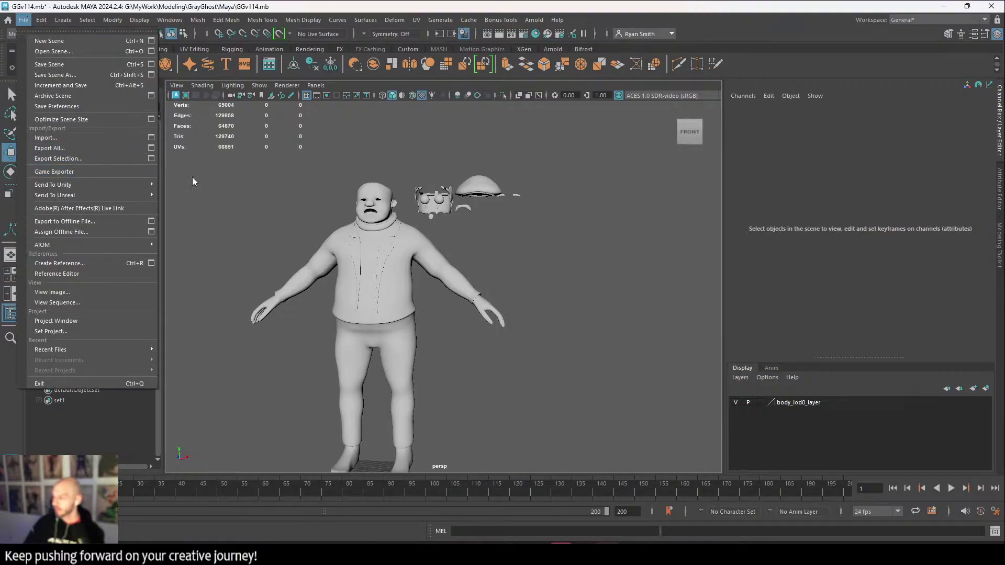
{"action": "left_click", "coordinate": [209, 202]}
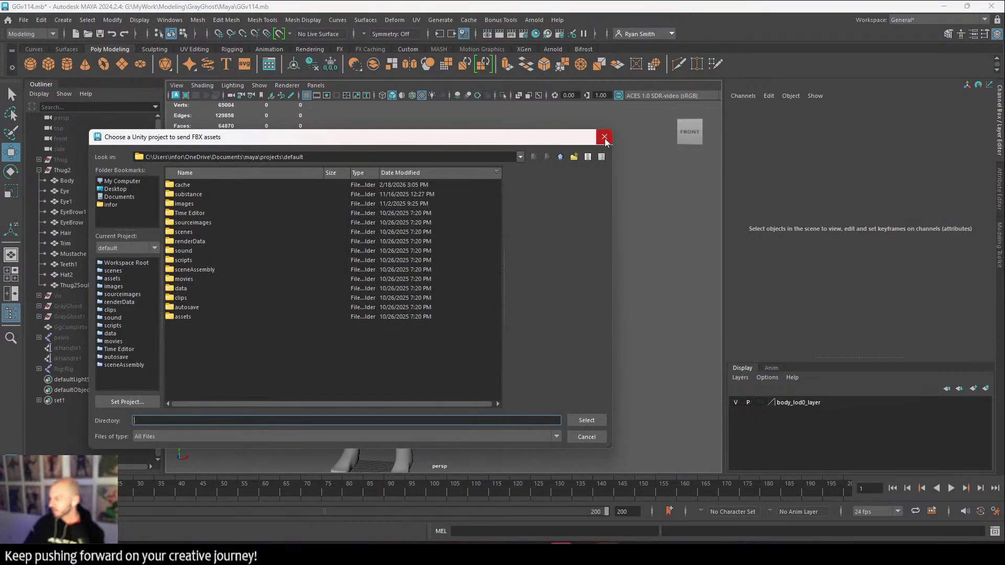
{"action": "left_click", "coordinate": [605, 136]}
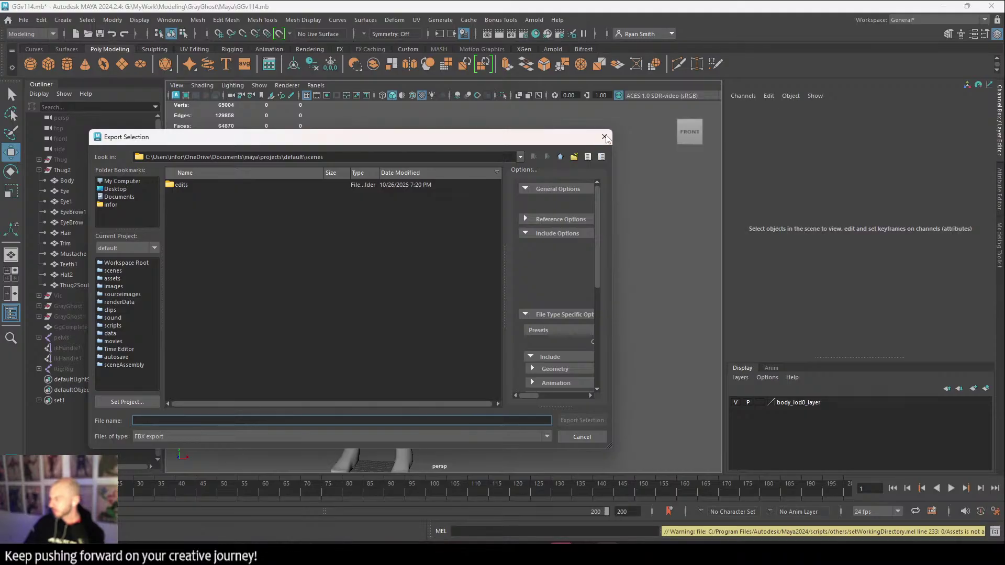
{"action": "left_click", "coordinate": [605, 136]}
Export the selected Thug2 group as FBX, replacing the existing Th2.fbx in the GrayGhost FBX folder.
{"action": "left_click", "coordinate": [63, 170]}
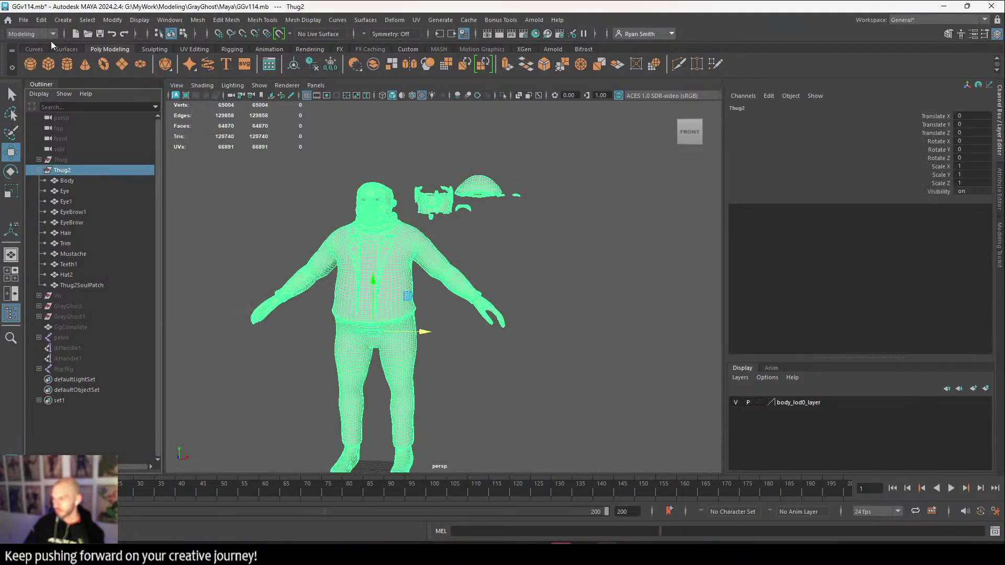
{"action": "left_click", "coordinate": [23, 20]}
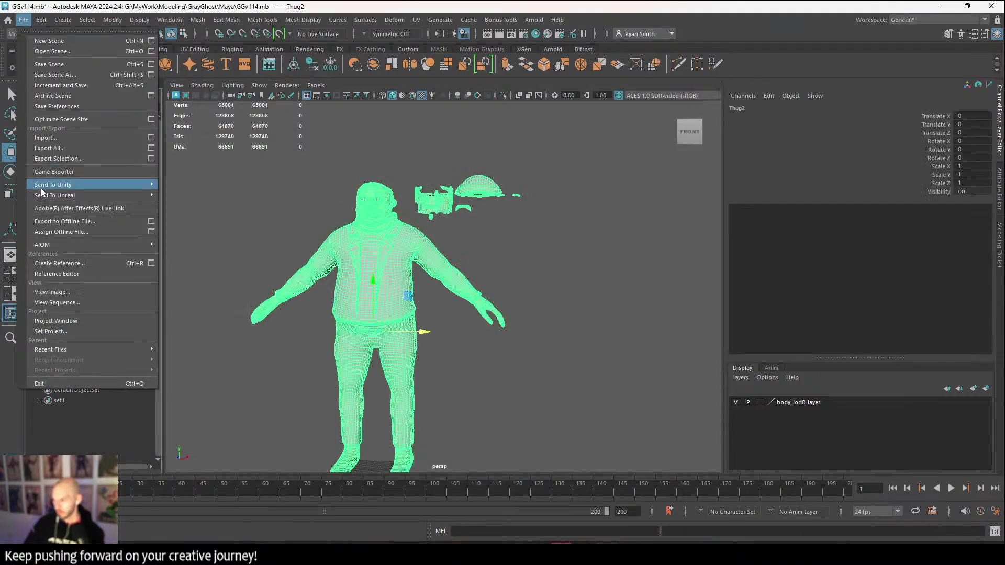
{"action": "left_click", "coordinate": [91, 162]}
{"action": "left_click", "coordinate": [185, 185]}
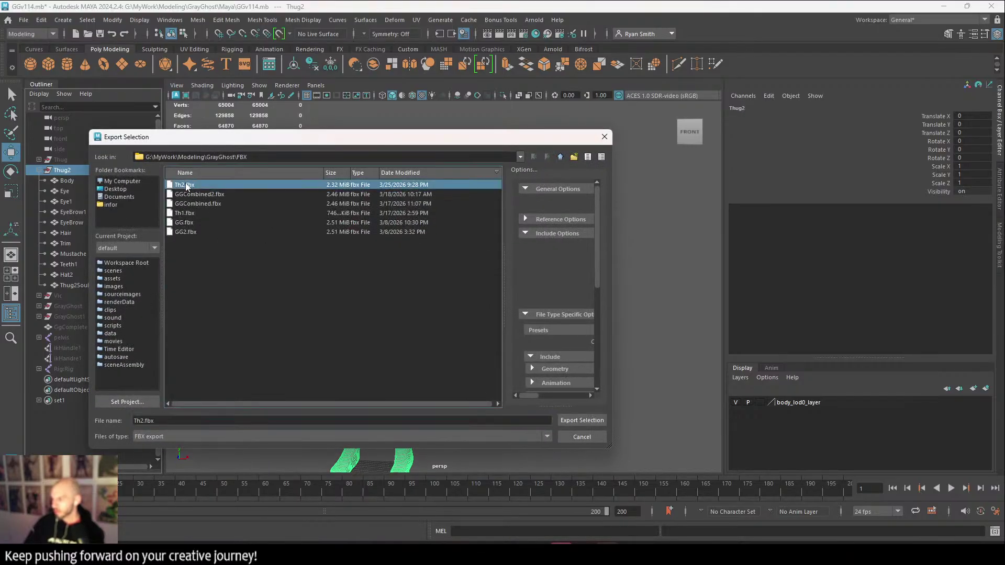
{"action": "left_click", "coordinate": [576, 420]}
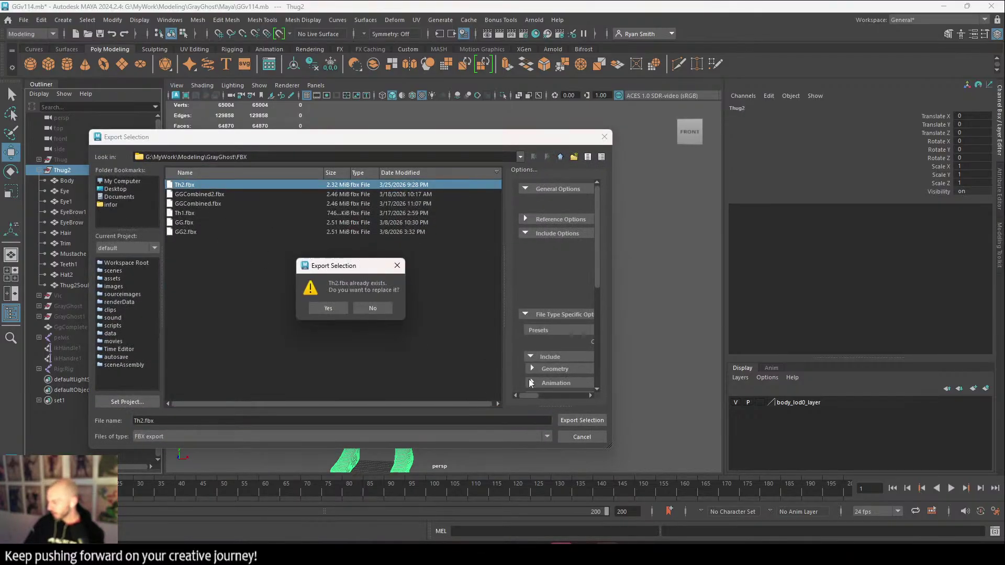
{"action": "left_click", "coordinate": [330, 309]}
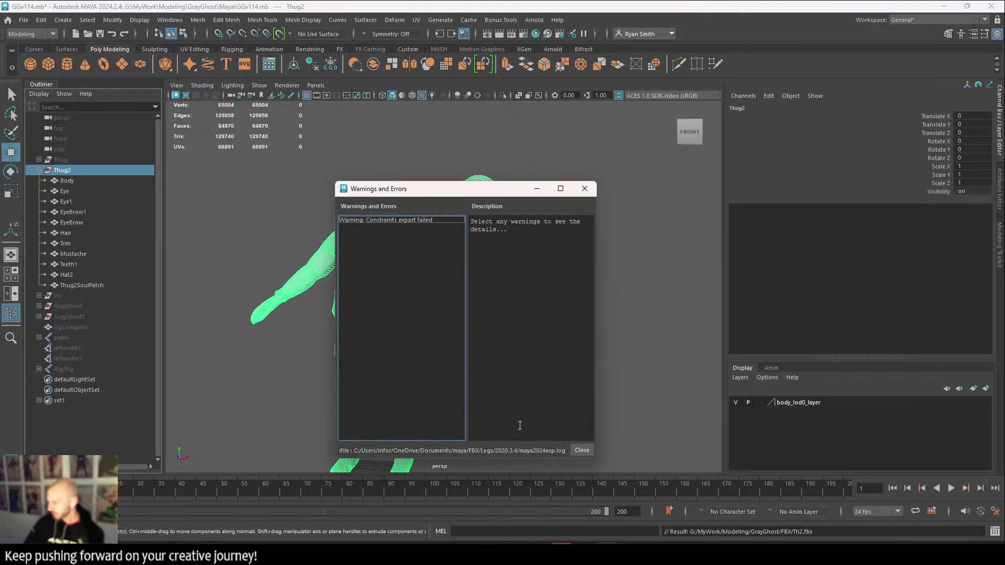
{"action": "left_click", "coordinate": [584, 189]}
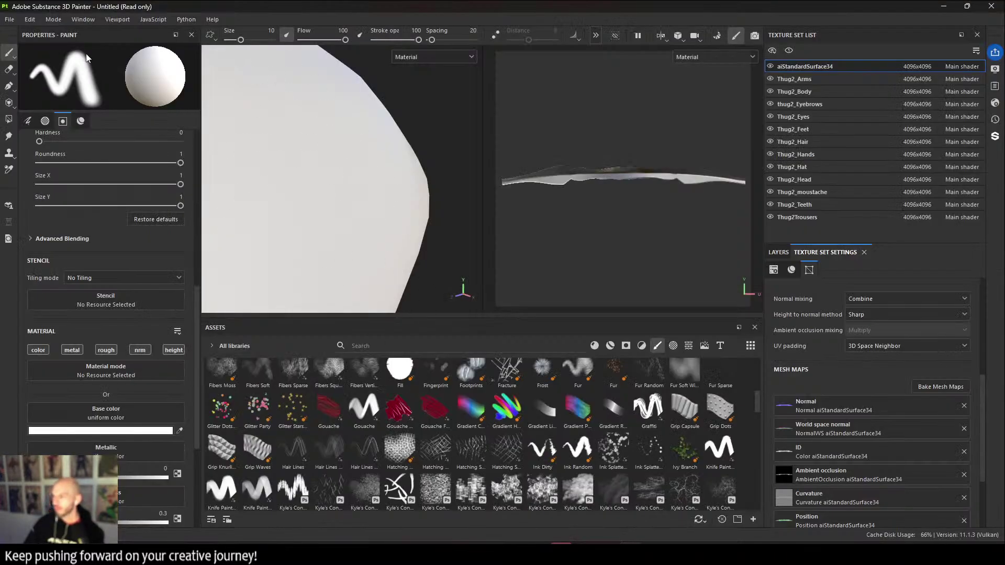
Create a new project using Th2.fbx from the GrayGhost FBX folder as the mesh, discarding the current project's changes.
{"action": "left_click", "coordinate": [10, 19]}
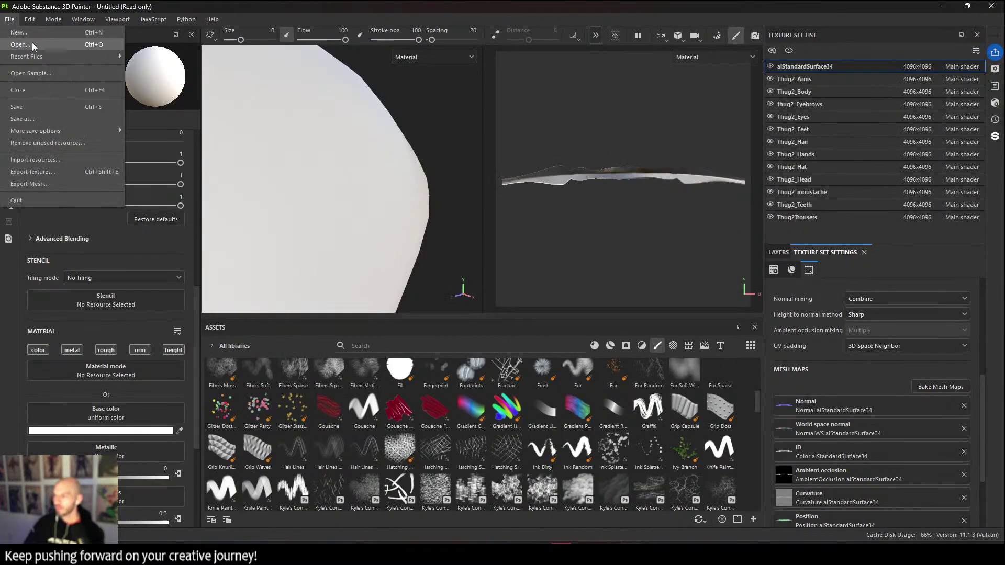
{"action": "left_click", "coordinate": [31, 31]}
{"action": "left_click", "coordinate": [602, 157]}
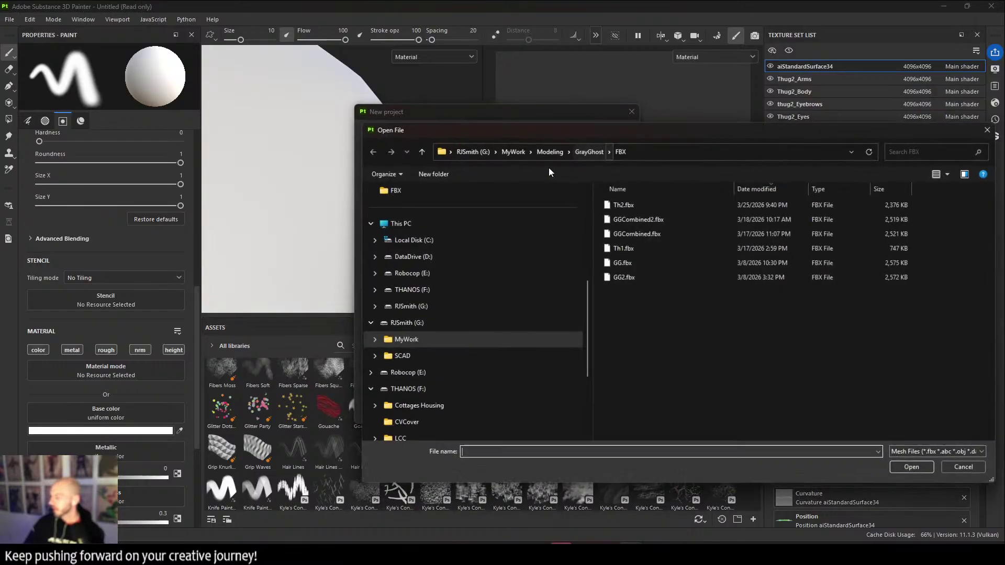
{"action": "left_click", "coordinate": [621, 204]}
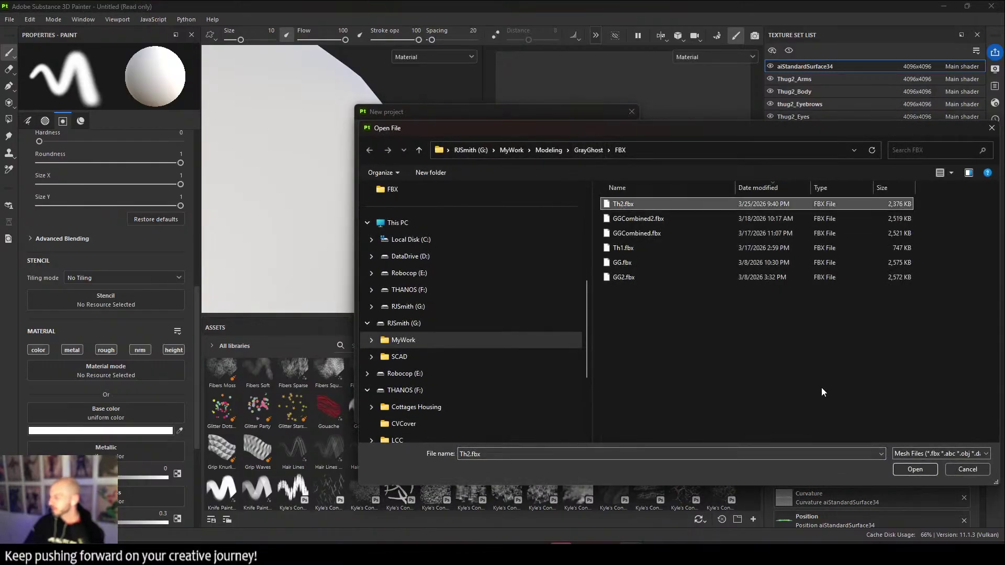
{"action": "left_click", "coordinate": [925, 468]}
{"action": "left_click", "coordinate": [549, 412]}
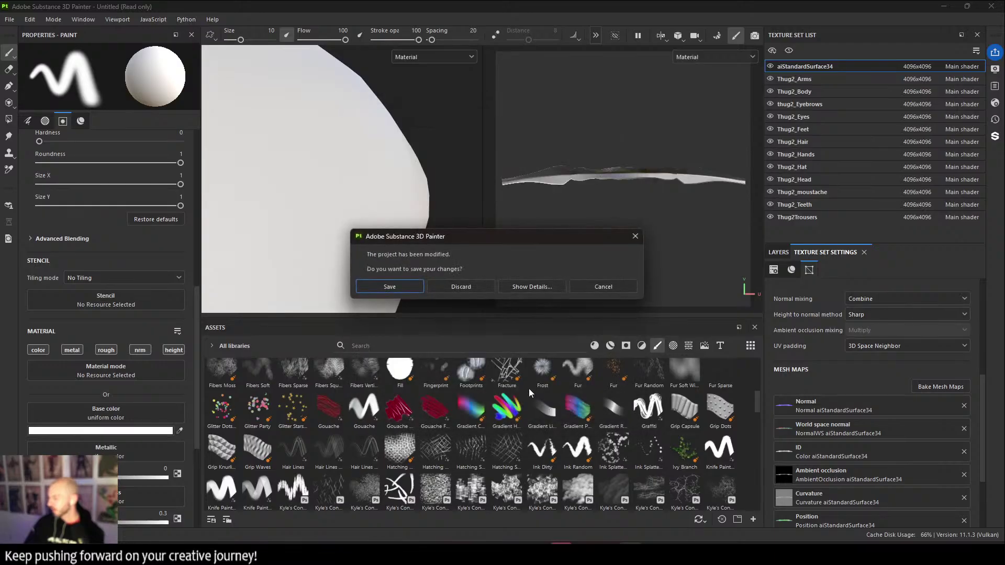
{"action": "left_click", "coordinate": [476, 290]}
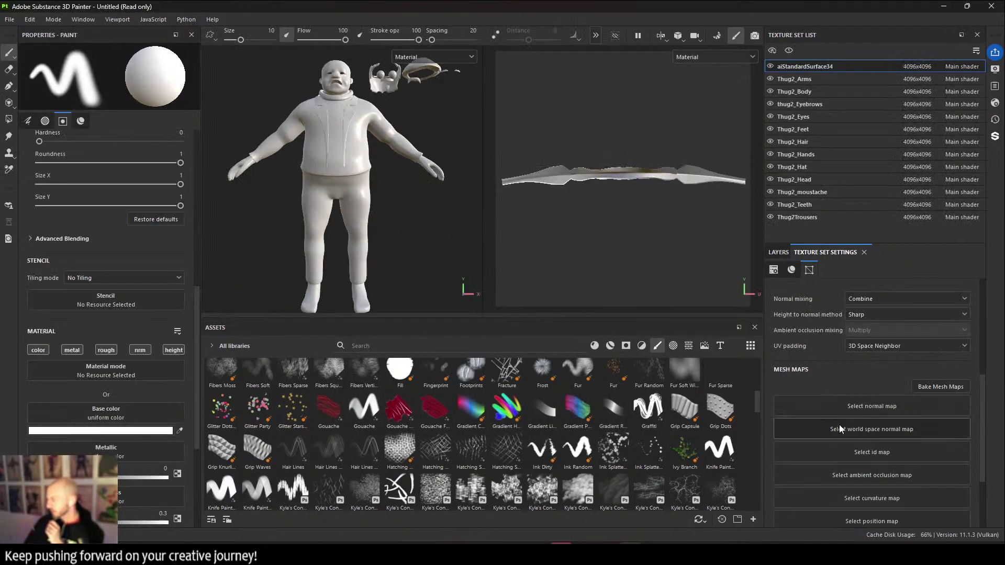
Bake the selected mesh maps for all texture sets at 4096 output size, and return to painting mode.
{"action": "left_click", "coordinate": [948, 389]}
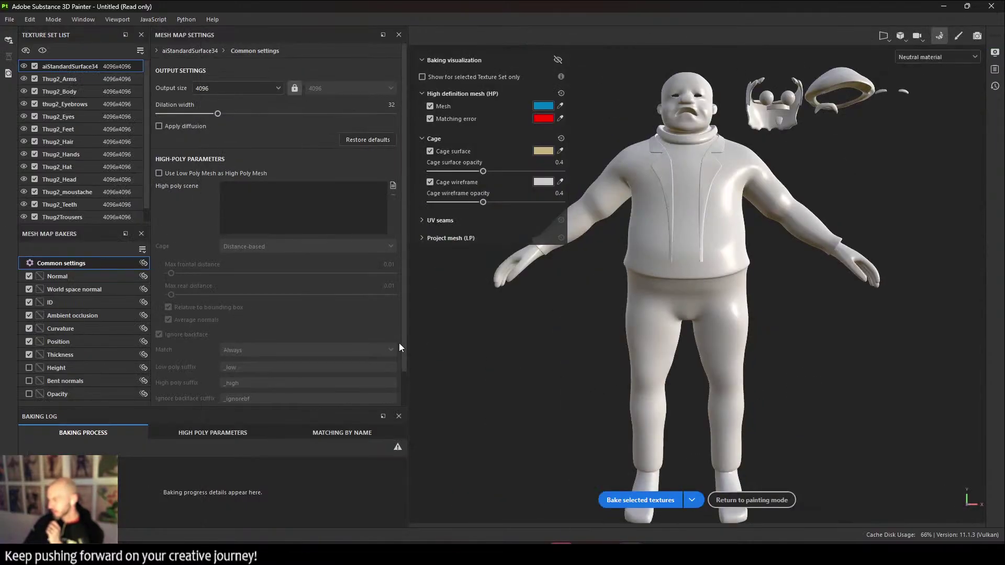
{"action": "left_click", "coordinate": [642, 500]}
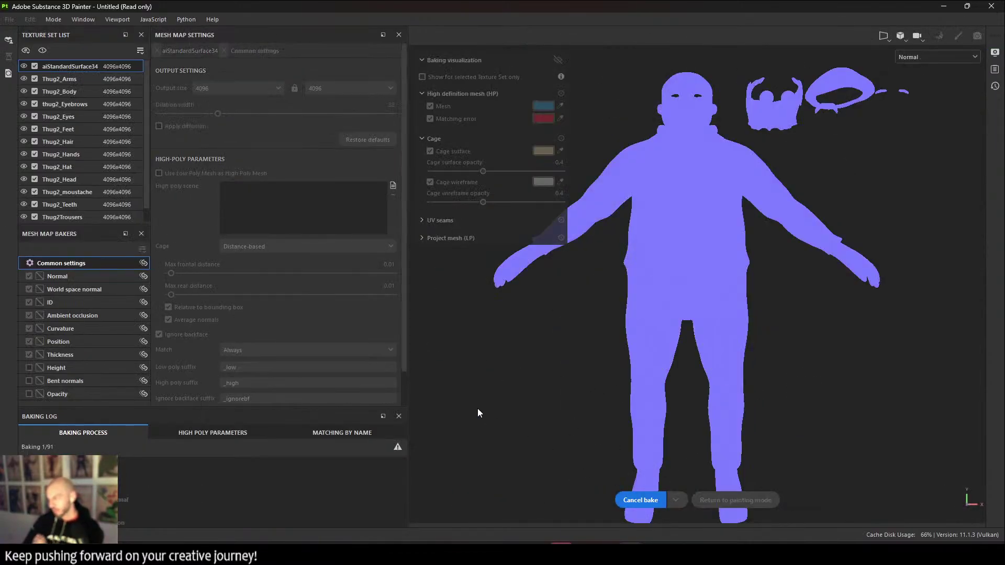
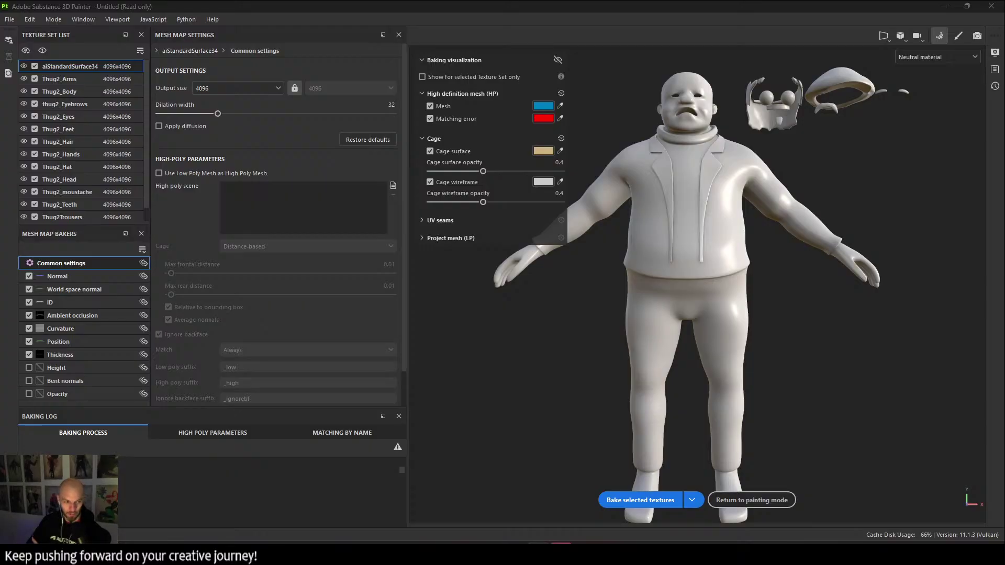
{"action": "left_click", "coordinate": [735, 501]}
Examine the baked character from several angles, including the separated head pieces, jacket and legs.
{"action": "left_click_drag", "start_coordinate": [434, 201], "coordinate": [361, 222], "text": "alt"}
{"action": "middle_click_drag", "start_coordinate": [361, 223], "coordinate": [356, 283], "text": "alt"}
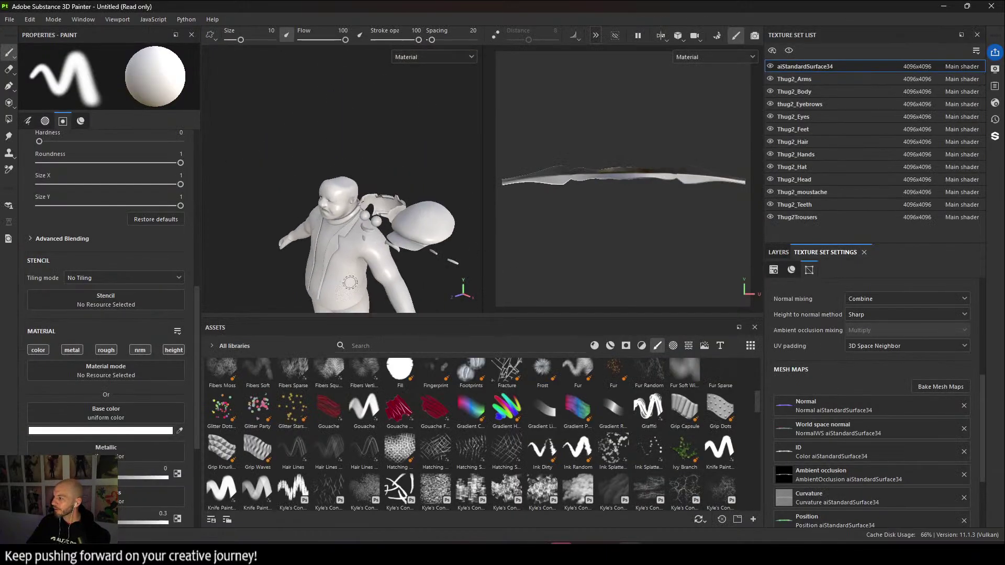
{"action": "right_click_drag", "start_coordinate": [356, 283], "coordinate": [325, 220], "text": "alt"}
{"action": "mouse_move", "coordinate": [325, 221]}
{"action": "left_mouse_down", "text": "alt"}
{"action": "mouse_move", "coordinate": [360, 168]}
{"action": "mouse_move", "coordinate": [352, 153]}
{"action": "mouse_move", "coordinate": [400, 191]}
{"action": "mouse_move", "coordinate": [208, 180]}
{"action": "mouse_move", "coordinate": [349, 181]}
{"action": "mouse_move", "coordinate": [392, 224]}
{"action": "mouse_move", "coordinate": [307, 238]}
{"action": "left_mouse_up", "text": "alt"}
{"action": "middle_click_drag", "start_coordinate": [307, 238], "coordinate": [314, 157], "text": "alt"}
{"action": "right_click_drag", "start_coordinate": [314, 157], "coordinate": [195, 119], "text": "alt"}
{"action": "middle_click_drag", "start_coordinate": [314, 209], "coordinate": [329, 159], "text": "alt"}
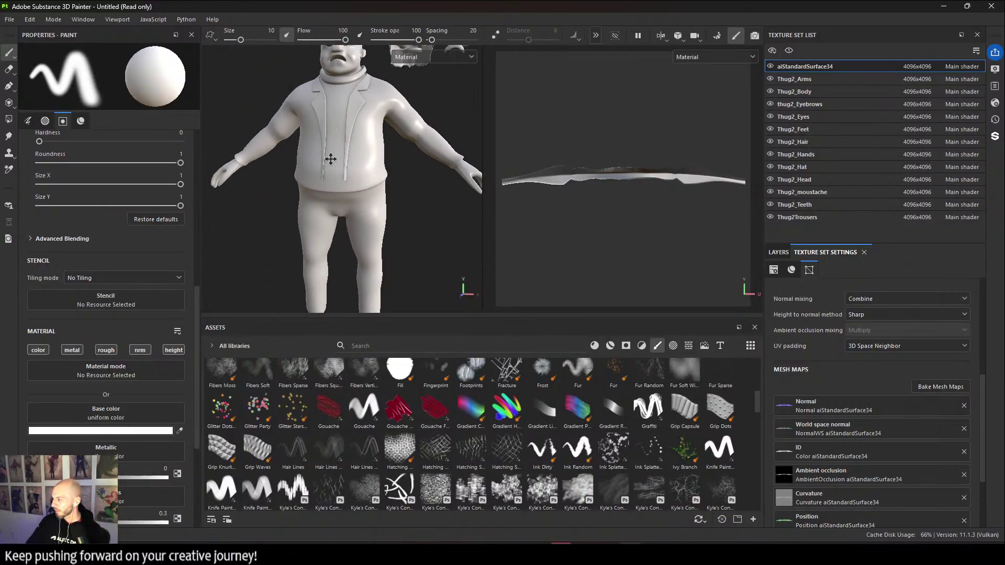
{"action": "right_click_drag", "start_coordinate": [330, 159], "coordinate": [287, 139], "text": "alt"}
{"action": "middle_click_drag", "start_coordinate": [309, 204], "coordinate": [287, 149], "text": "alt"}
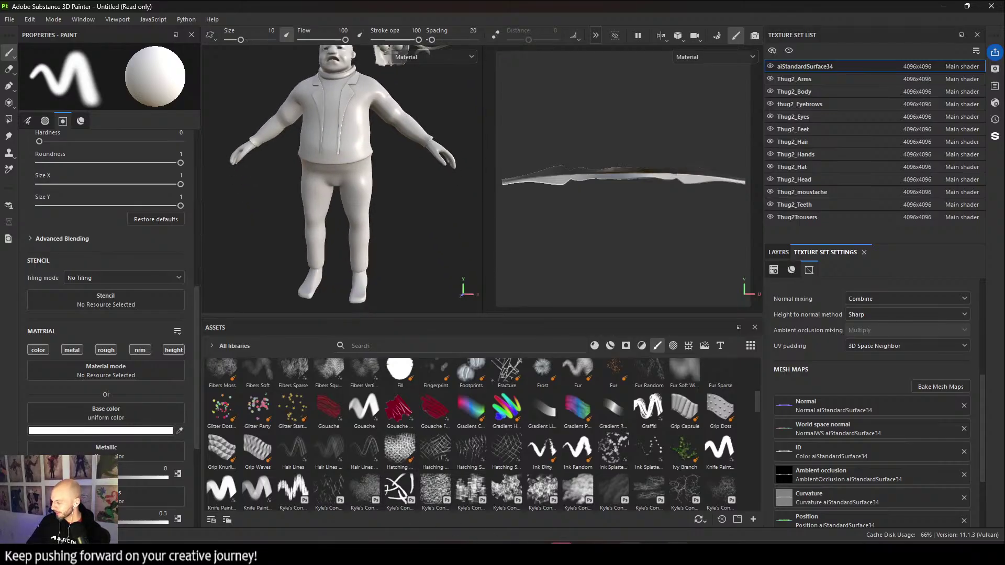
Switch to Maya and set Translate X to 0 for all the separated eye, brow, hair, mustache, teeth, hat and soul patch pieces.
{"action": "left_click", "coordinate": [607, 554]}
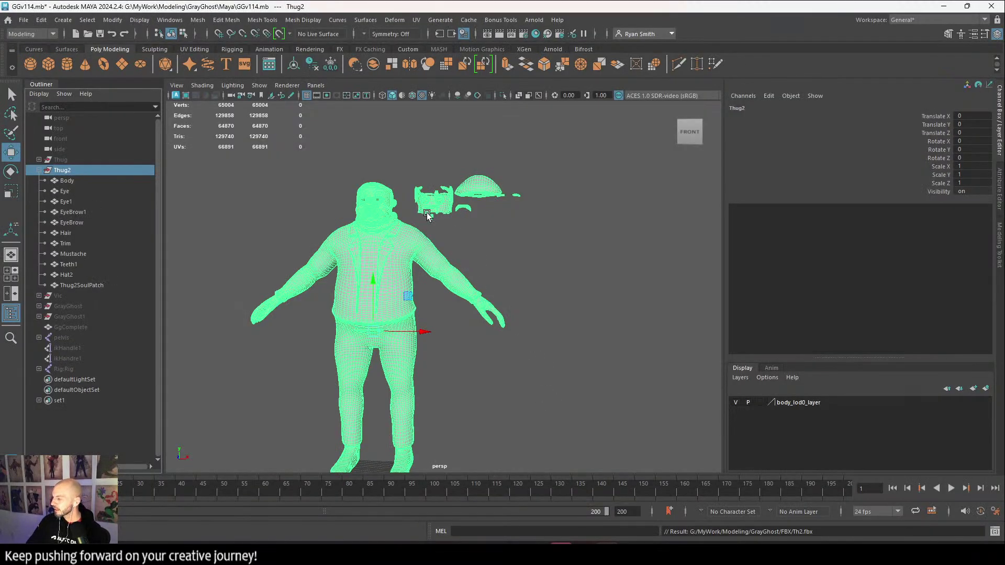
{"action": "left_click", "coordinate": [486, 236]}
{"action": "left_click_drag", "start_coordinate": [421, 172], "coordinate": [539, 224]}
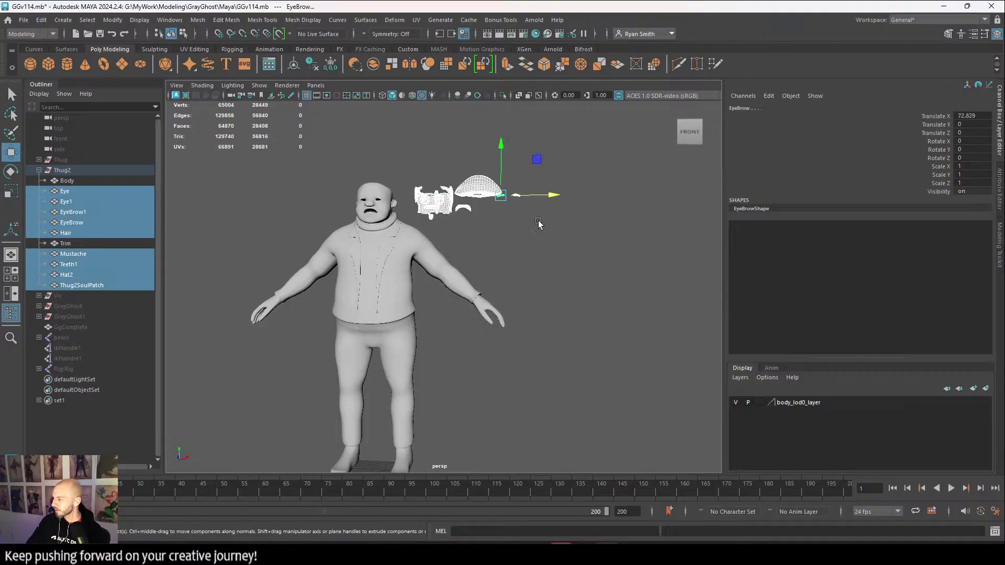
{"action": "left_click", "coordinate": [976, 115]}
{"action": "type", "text": "0"}
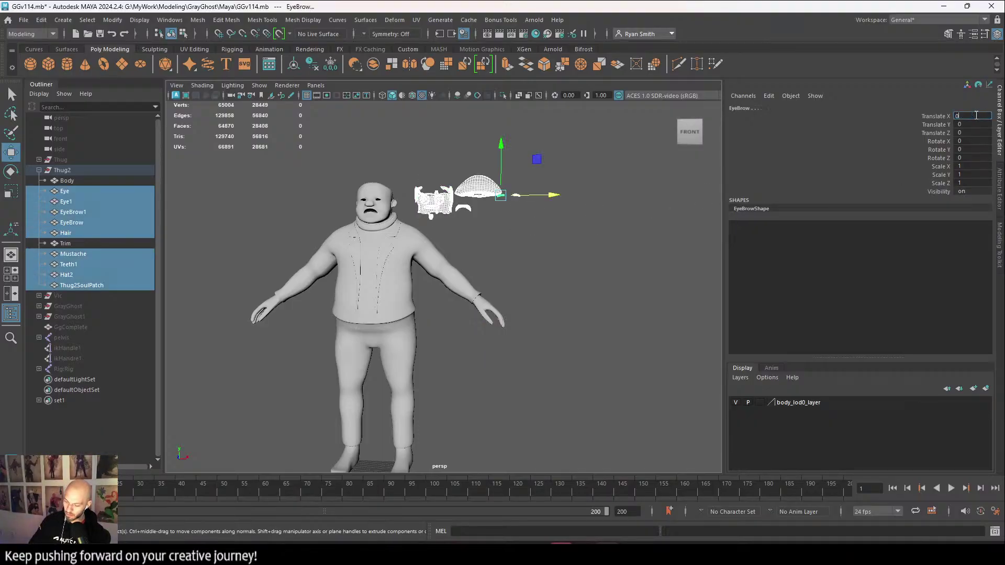
{"action": "key", "text": "Return"}
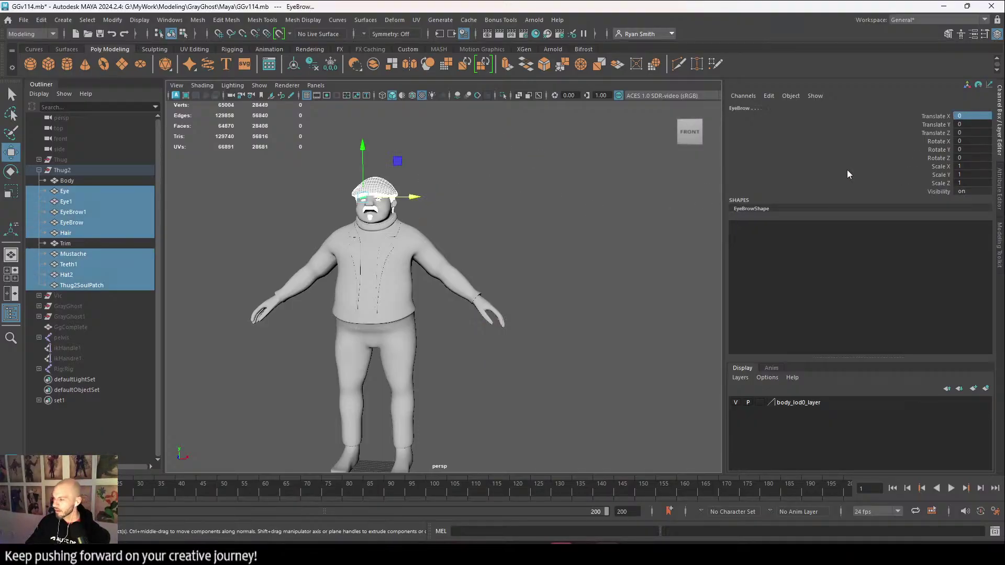
Export the Thug2 group as FBX, replacing Th2.fbx in the GrayGhost FBX folder, and dismiss the export report.
{"action": "left_click", "coordinate": [105, 174]}
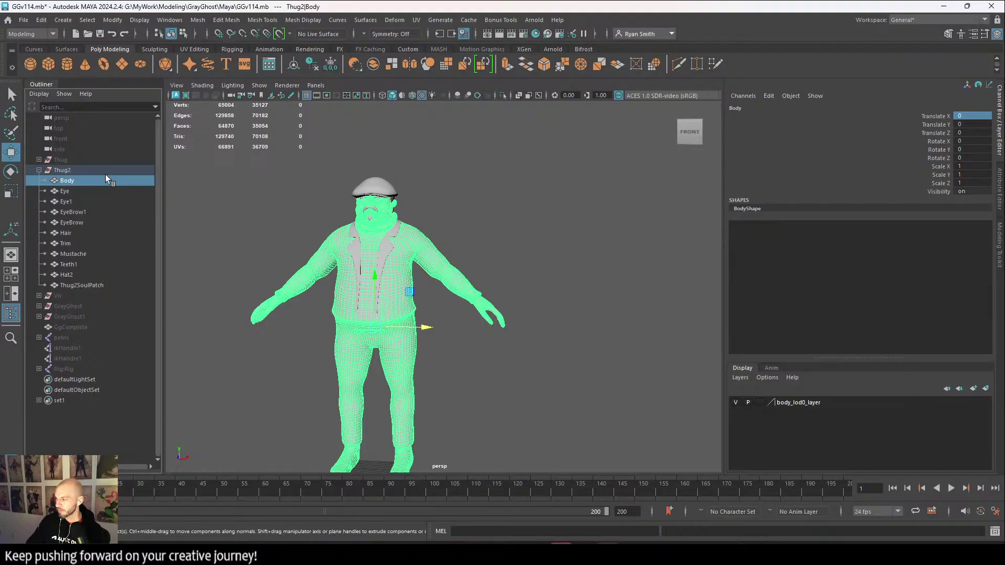
{"action": "left_click", "coordinate": [23, 20]}
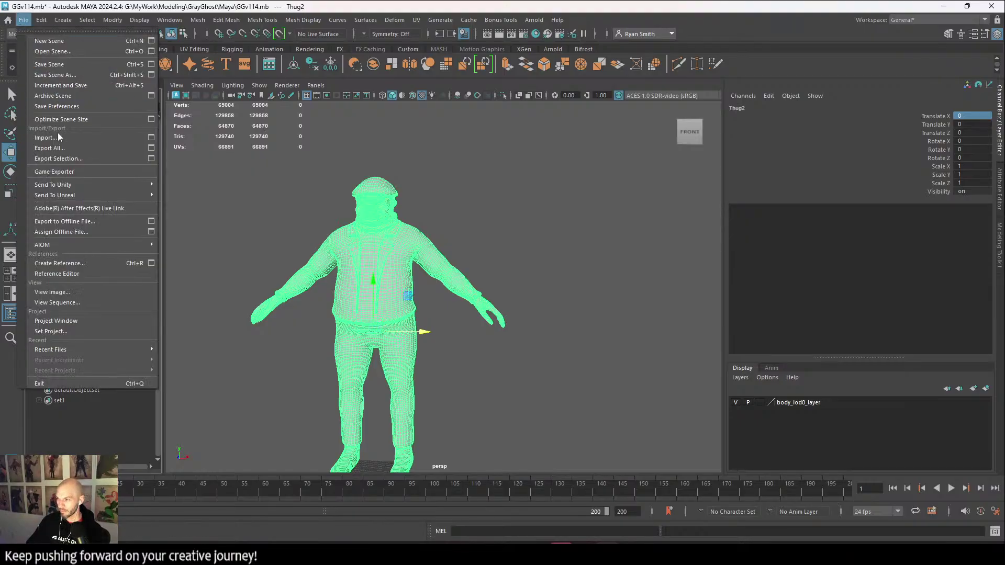
{"action": "left_click", "coordinate": [79, 158]}
{"action": "left_click", "coordinate": [204, 187]}
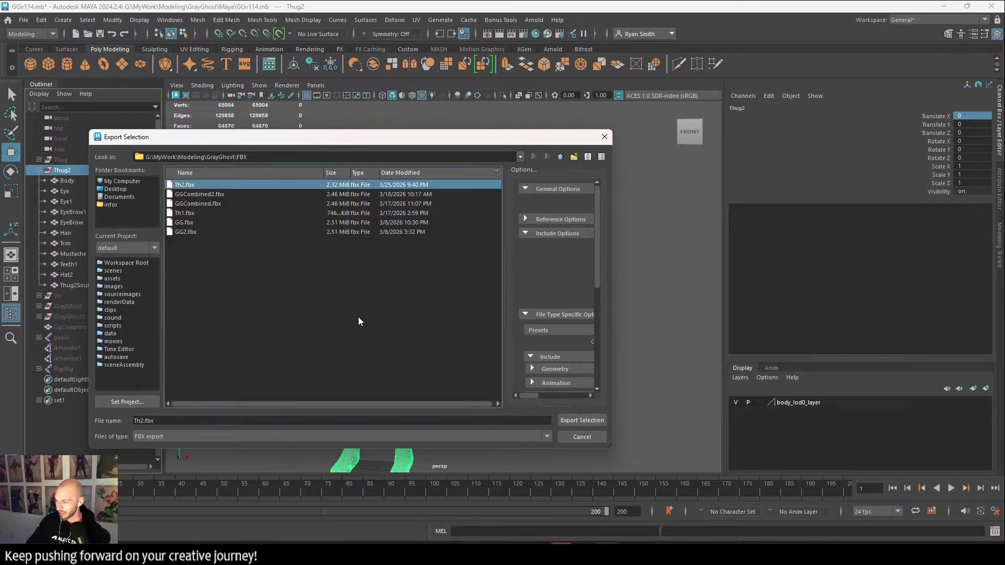
{"action": "left_click", "coordinate": [582, 420]}
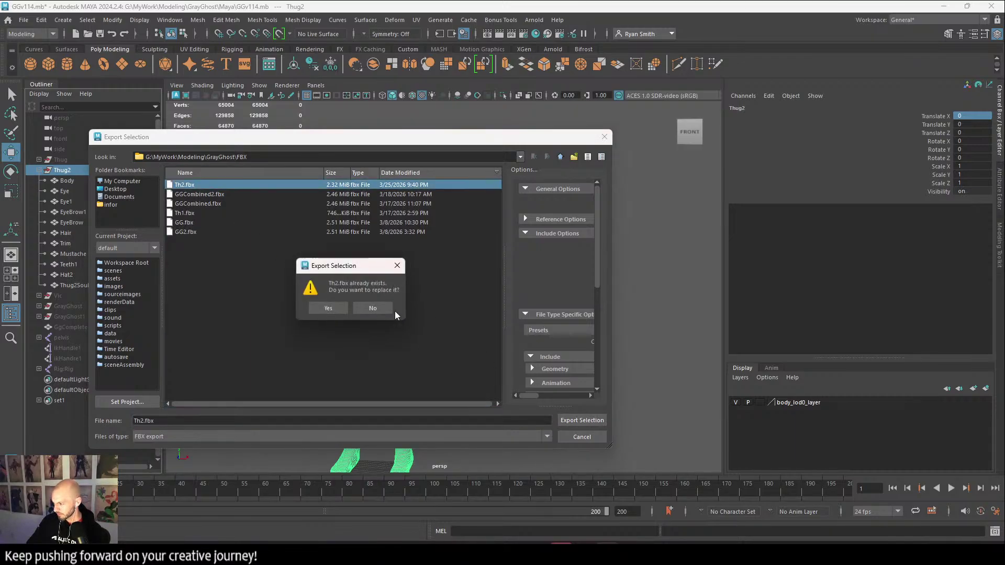
{"action": "left_click", "coordinate": [328, 309]}
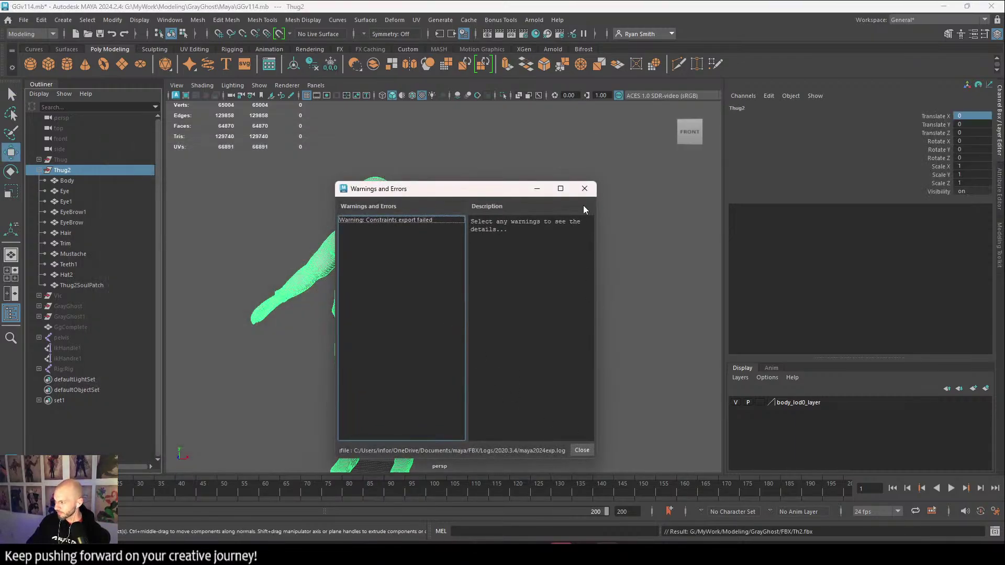
{"action": "left_click", "coordinate": [585, 189]}
Switch to Substance 3D Painter, reimport the updated mesh and check the reassembled head up close.
{"action": "key", "text": "alt+Tab"}
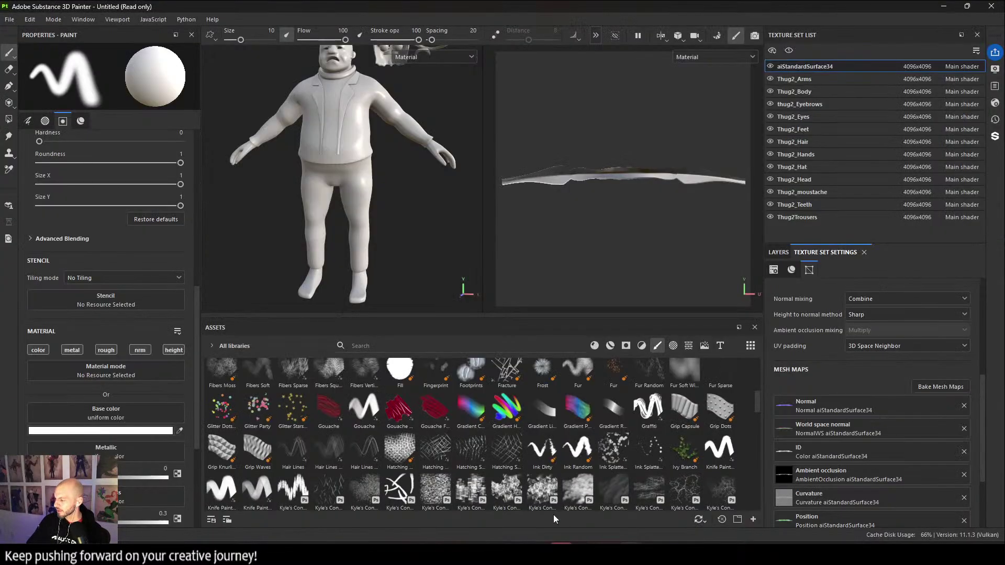
{"action": "left_click", "coordinate": [33, 21]}
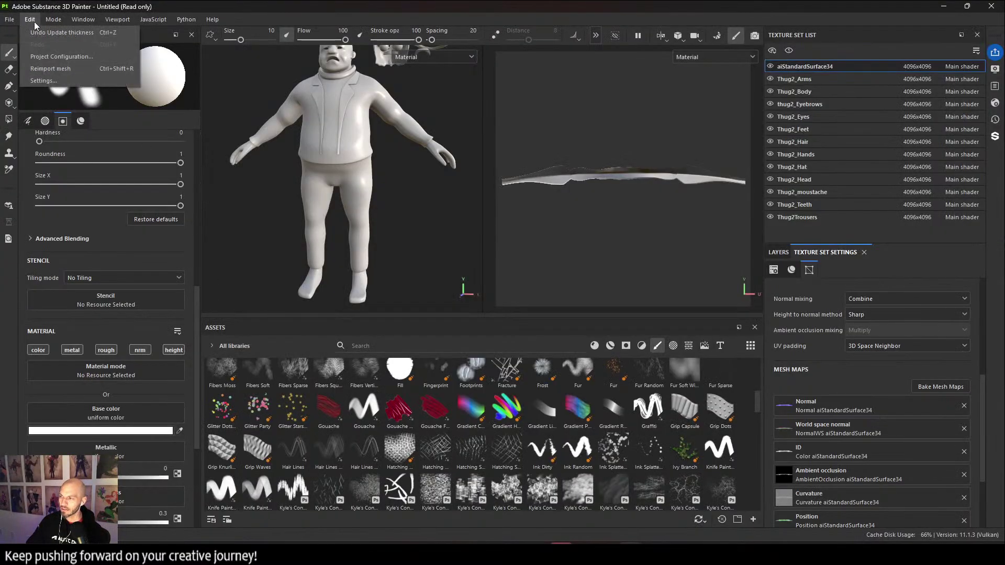
{"action": "left_click", "coordinate": [57, 70]}
{"action": "scroll", "coordinate": [342, 172], "scroll_direction": "up", "scroll_amount": 10}
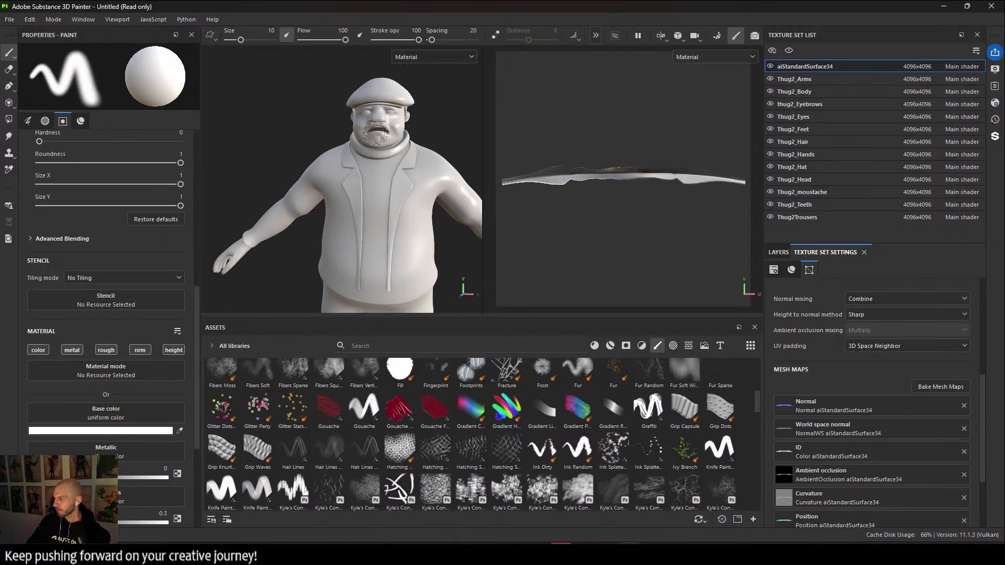
{"action": "mouse_move", "coordinate": [376, 234]}
{"action": "left_mouse_down", "text": "alt"}
{"action": "mouse_move", "coordinate": [459, 221]}
{"action": "mouse_move", "coordinate": [341, 224]}
{"action": "left_mouse_up", "text": "alt"}
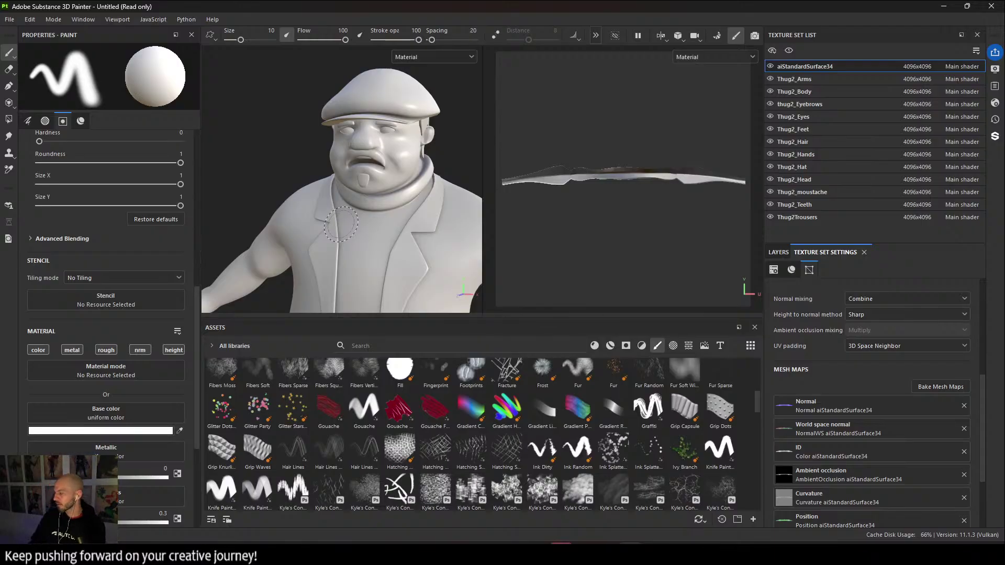
Add a fill layer above Layer 1 in the aiStandardSurface34 texture set.
{"action": "left_click", "coordinate": [808, 79]}
{"action": "left_click", "coordinate": [822, 69]}
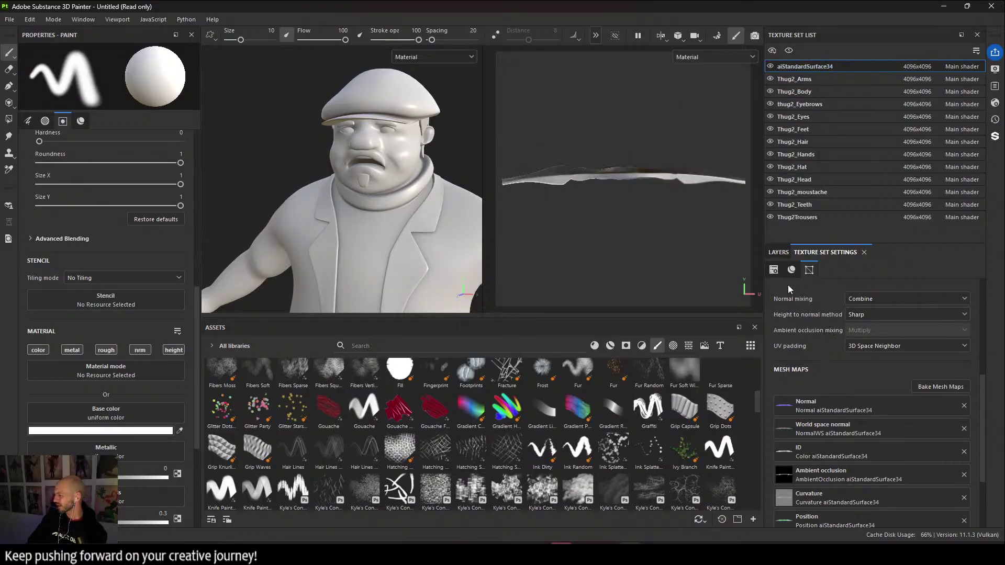
{"action": "left_click", "coordinate": [779, 252]}
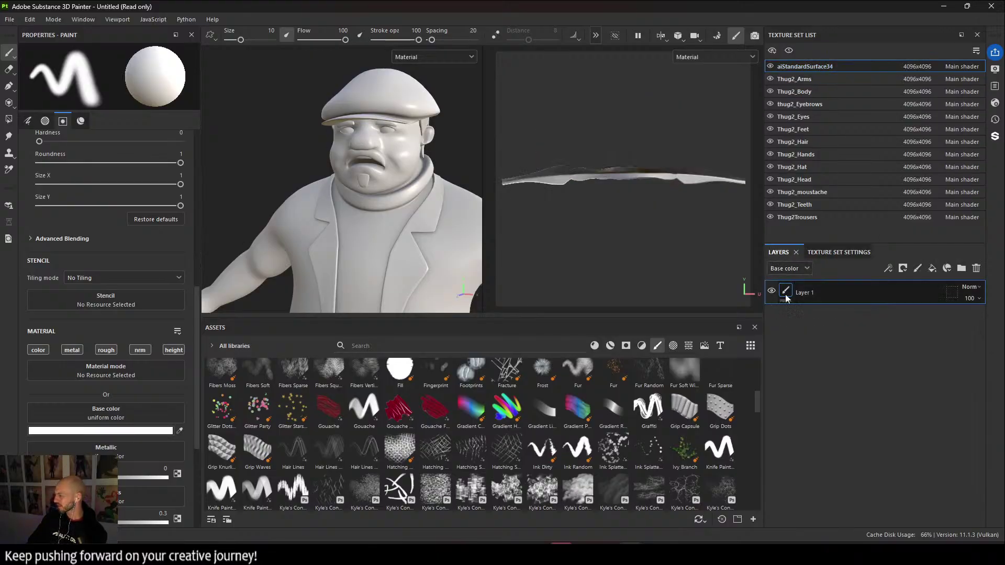
{"action": "scroll", "coordinate": [437, 238], "scroll_direction": "down", "scroll_amount": 4}
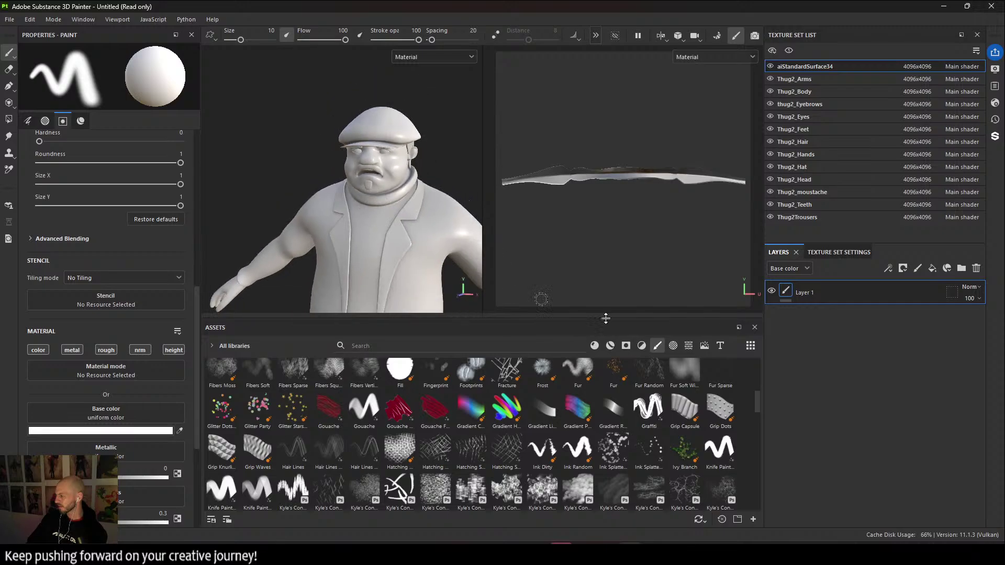
{"action": "left_click", "coordinate": [932, 269]}
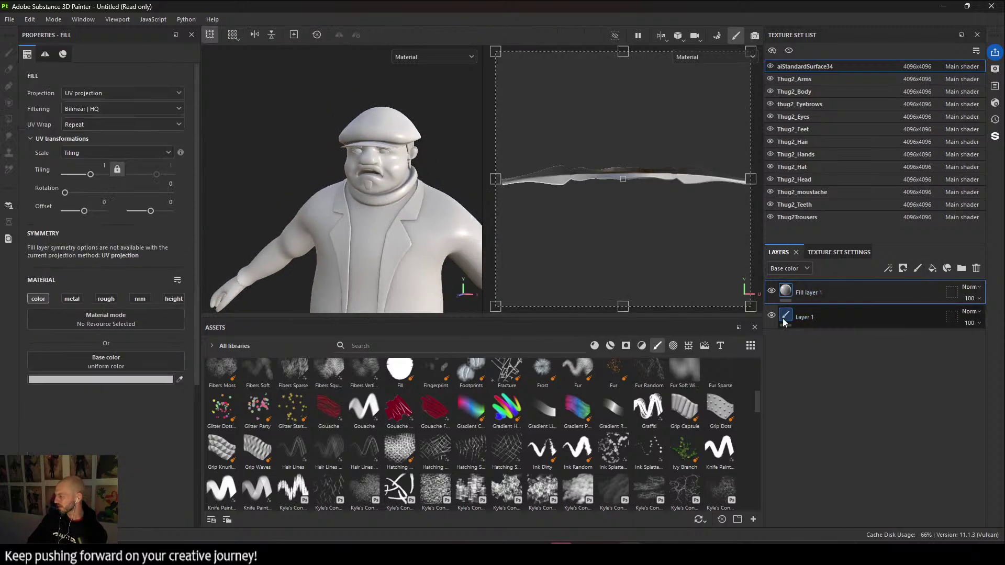
Set the fill layer's base color to dark red A31818 and close the color picker.
{"action": "left_click", "coordinate": [151, 379]}
{"action": "left_click_drag", "start_coordinate": [236, 390], "coordinate": [299, 388]}
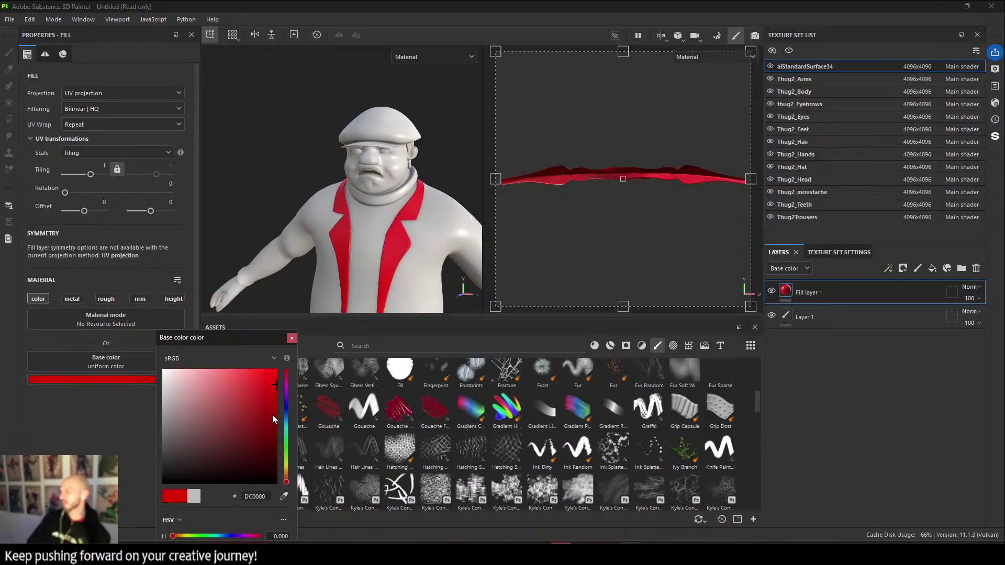
{"action": "left_click_drag", "start_coordinate": [235, 386], "coordinate": [259, 410]}
{"action": "left_click", "coordinate": [245, 236]}
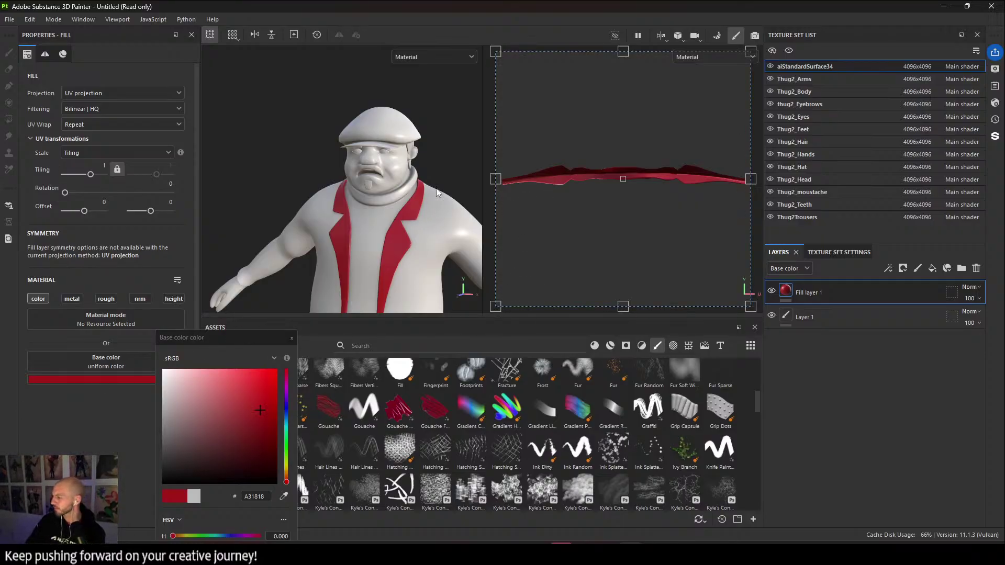
{"action": "mouse_move", "coordinate": [448, 165]}
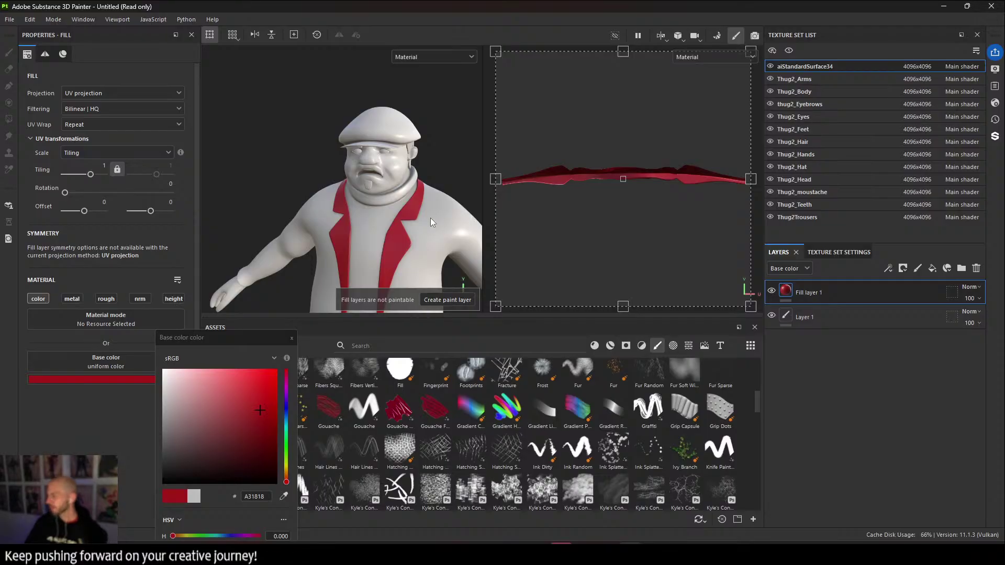
{"action": "left_click", "coordinate": [291, 339]}
Search the smart materials for "face" and apply the Face smart material to the character's head.
{"action": "scroll", "coordinate": [400, 216], "scroll_direction": "up", "scroll_amount": 5}
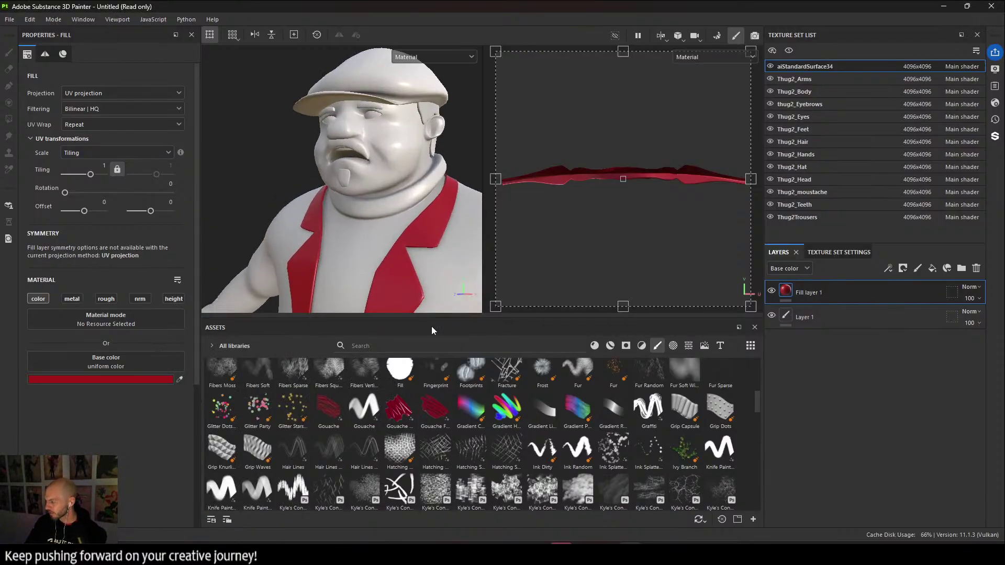
{"action": "left_click", "coordinate": [610, 346]}
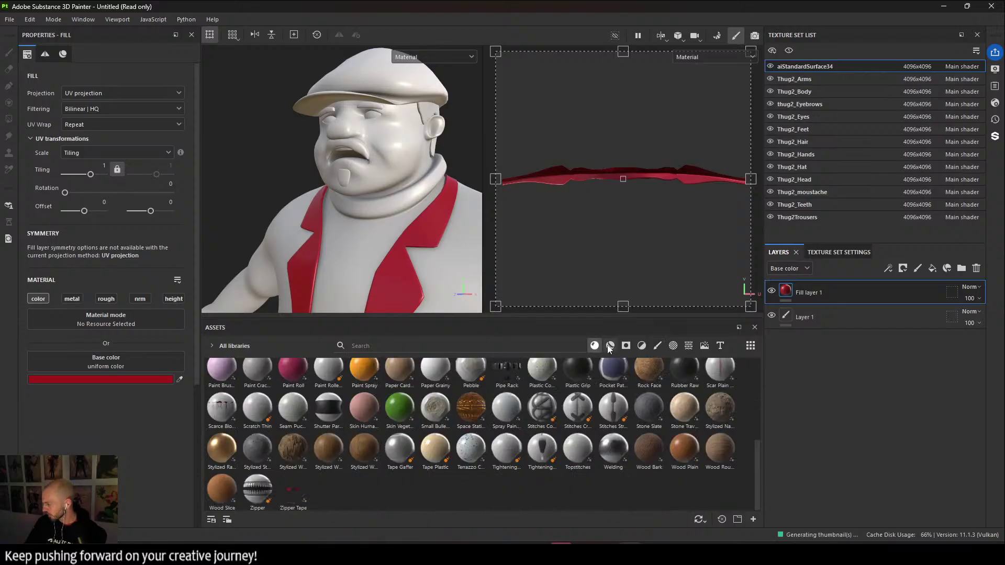
{"action": "scroll", "coordinate": [478, 463], "scroll_direction": "down", "scroll_amount": 5}
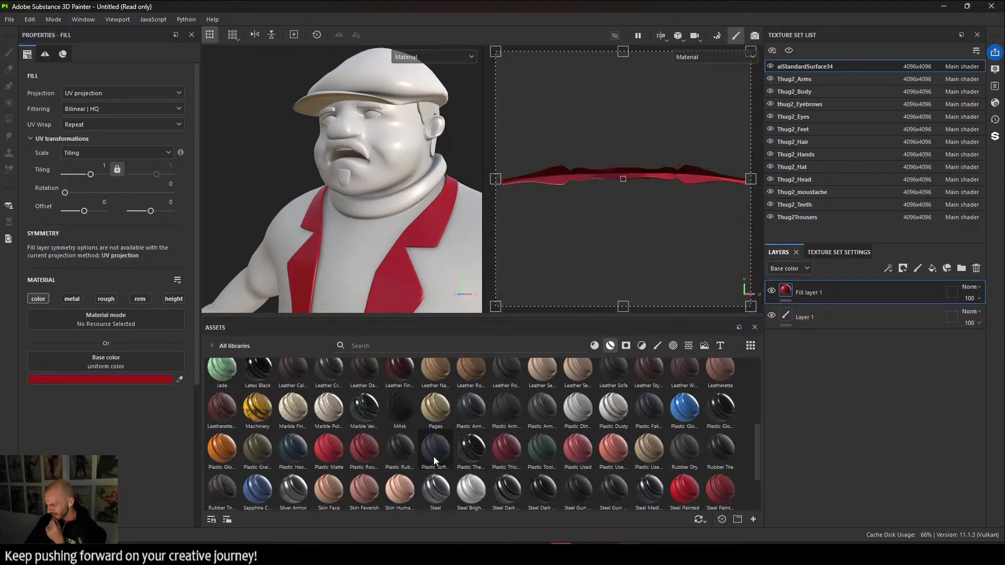
{"action": "scroll", "coordinate": [429, 448], "scroll_direction": "up", "scroll_amount": 5}
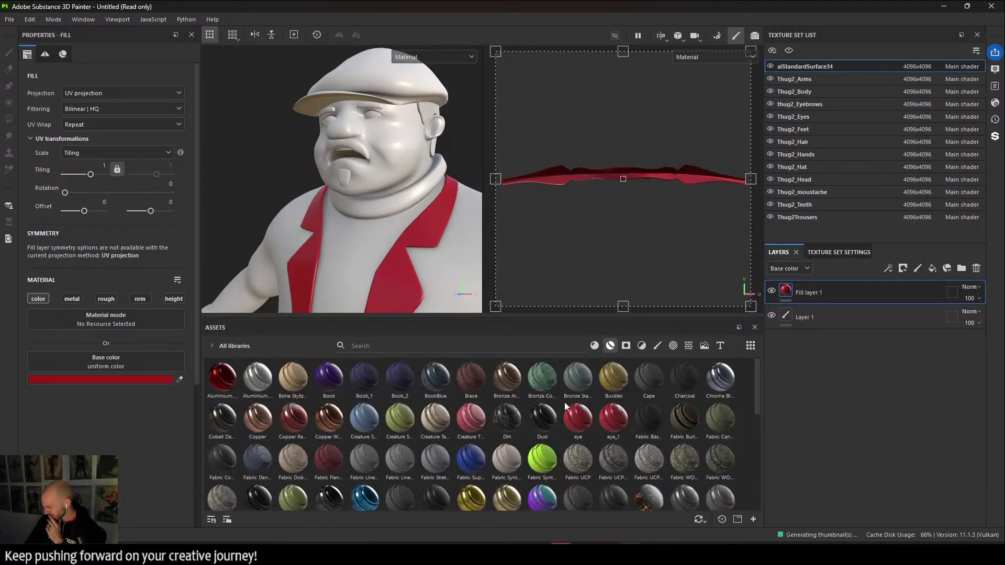
{"action": "left_click", "coordinate": [380, 345]}
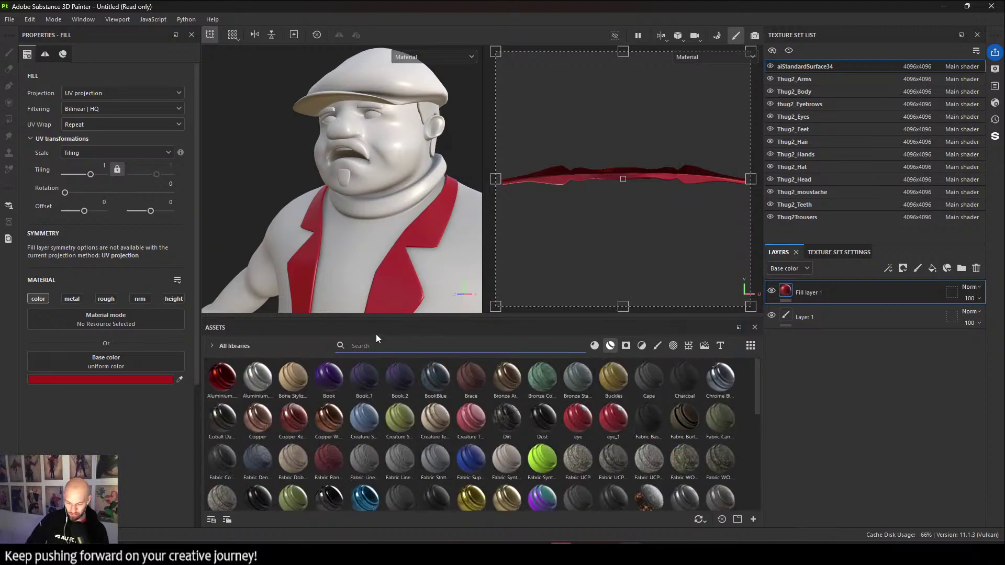
{"action": "type", "text": "face"}
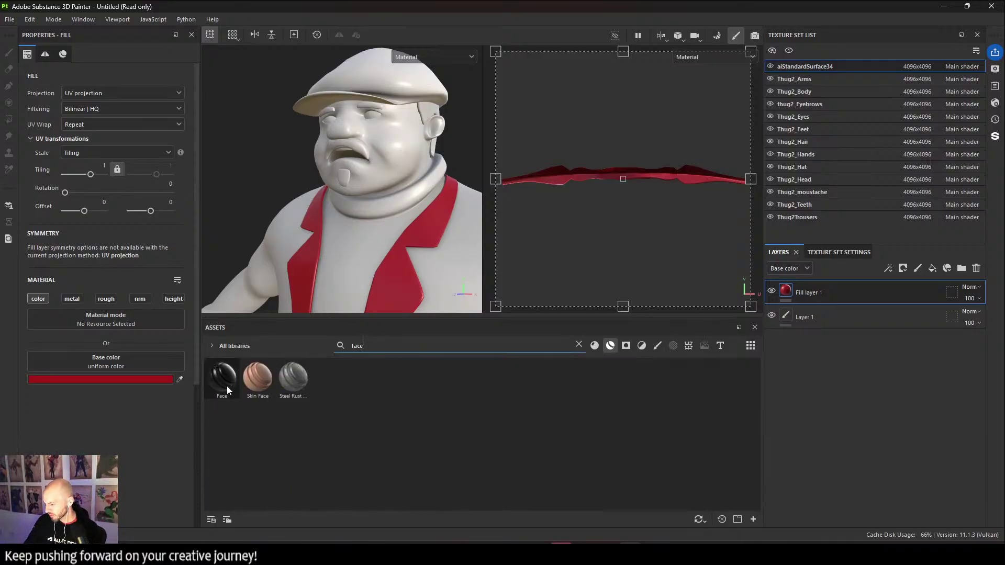
{"action": "mouse_move", "coordinate": [227, 387]}
{"action": "left_click_drag", "start_coordinate": [227, 385], "coordinate": [375, 169]}
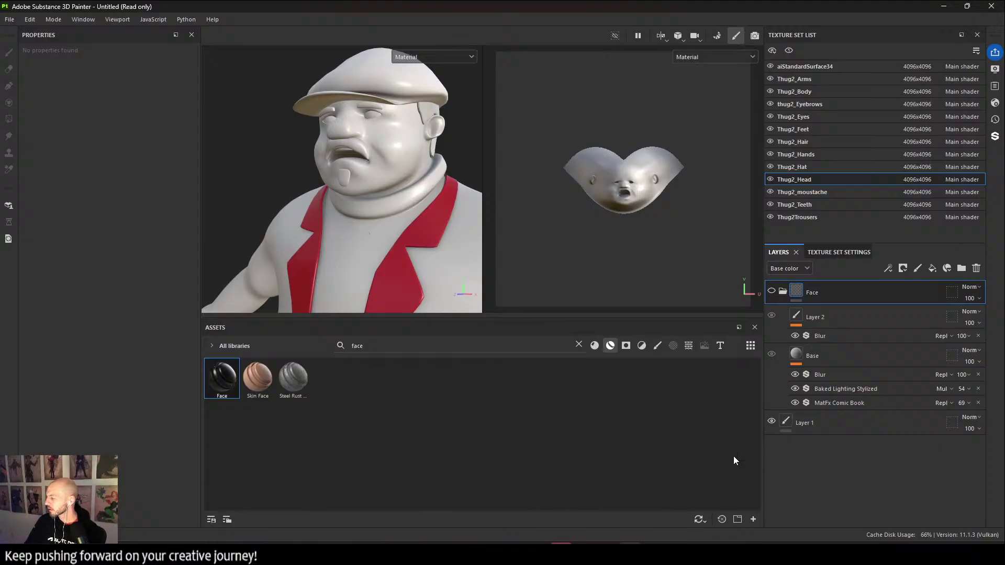
Delete Layer 2 from the Face folder in the Thug2_Head texture set.
{"action": "left_click_drag", "start_coordinate": [361, 241], "coordinate": [488, 269], "text": "alt"}
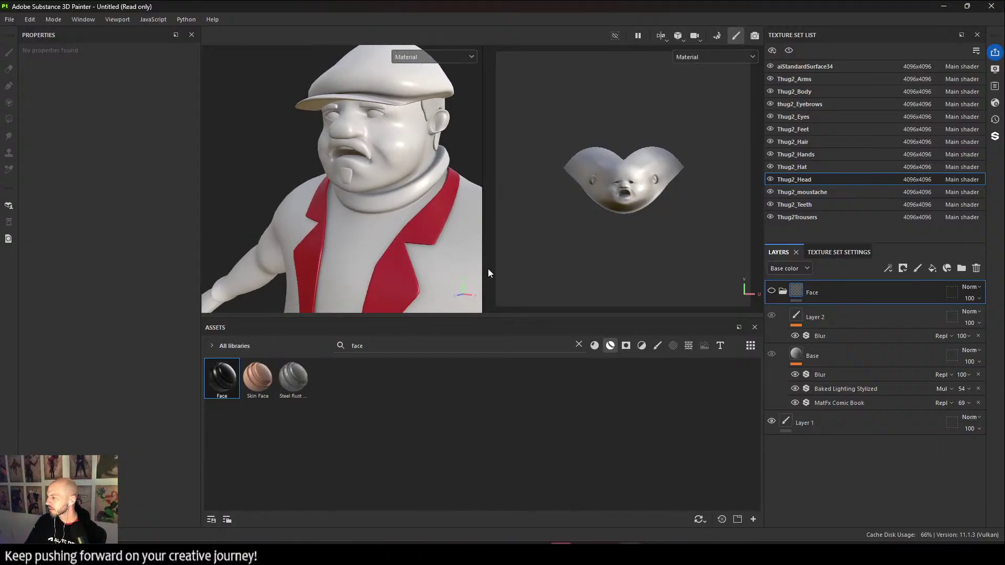
{"action": "left_click", "coordinate": [833, 350]}
{"action": "left_click_drag", "start_coordinate": [351, 235], "coordinate": [331, 178], "text": "alt"}
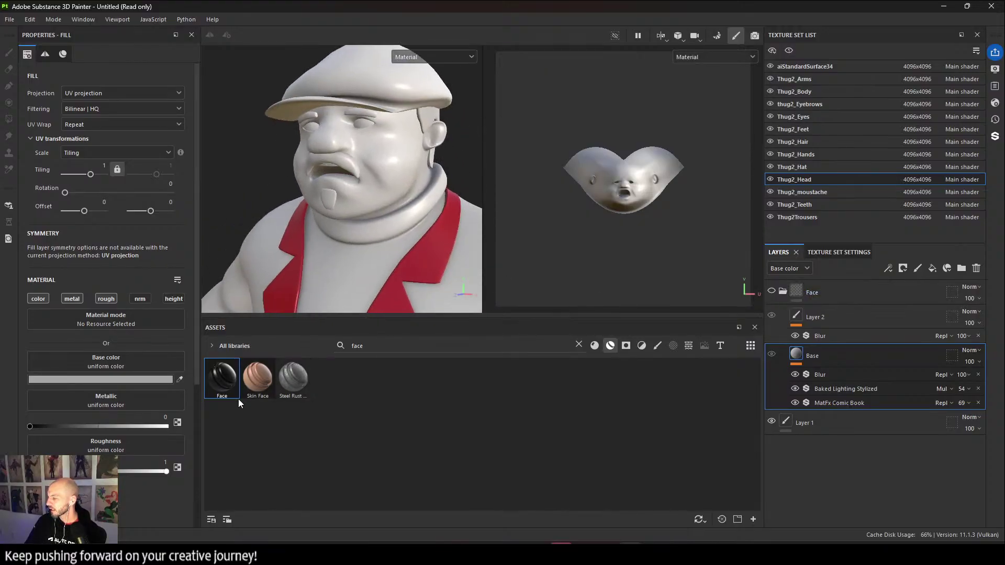
{"action": "scroll", "coordinate": [407, 263], "scroll_direction": "down", "scroll_amount": 2}
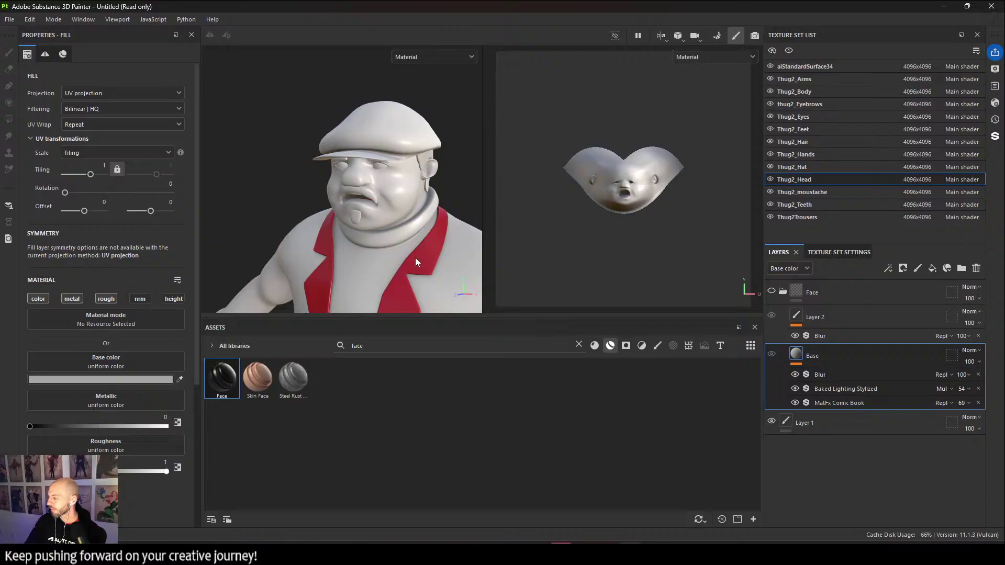
{"action": "left_click", "coordinate": [842, 322]}
{"action": "key", "text": "Delete"}
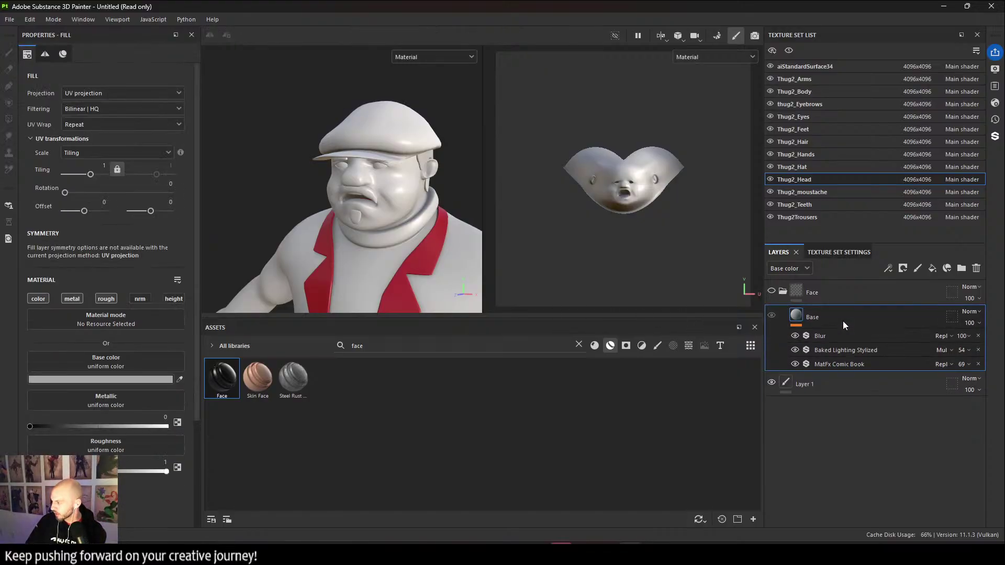
Try replacing the head's Base layer and Layer 1 with a fill layer whose base color is near-black 070707.
{"action": "key", "text": "Delete"}
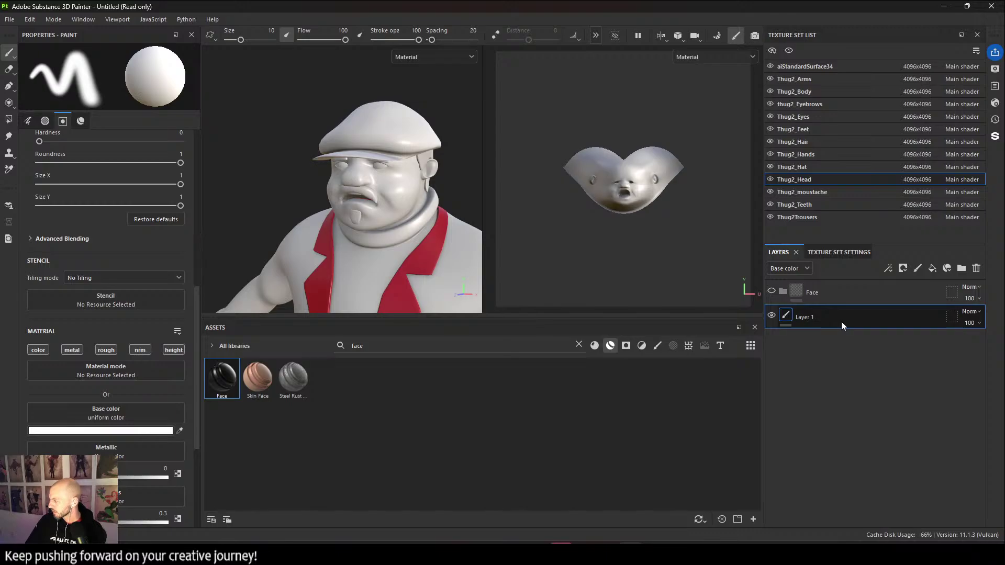
{"action": "key", "text": "Delete"}
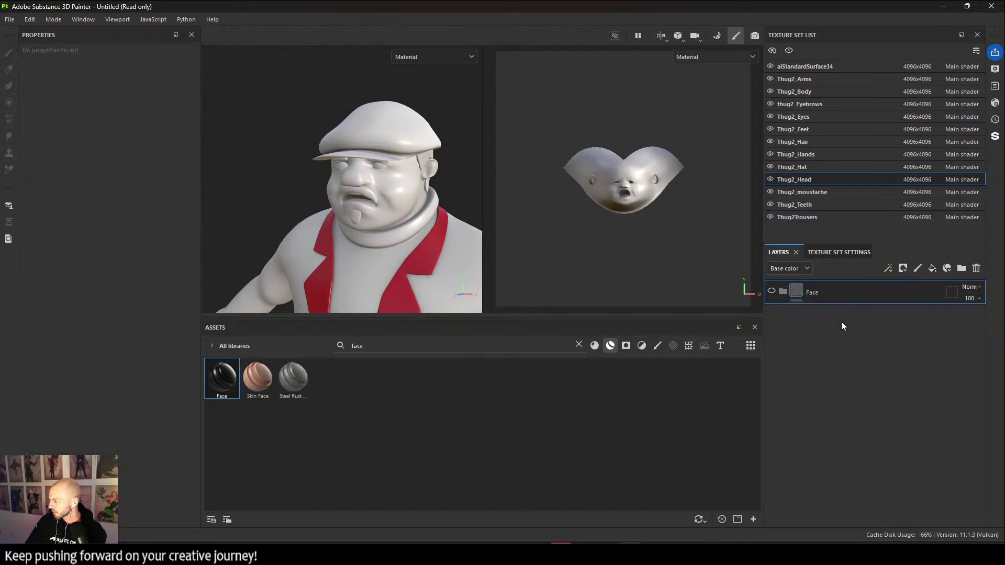
{"action": "left_click", "coordinate": [931, 269]}
{"action": "left_click", "coordinate": [139, 384]}
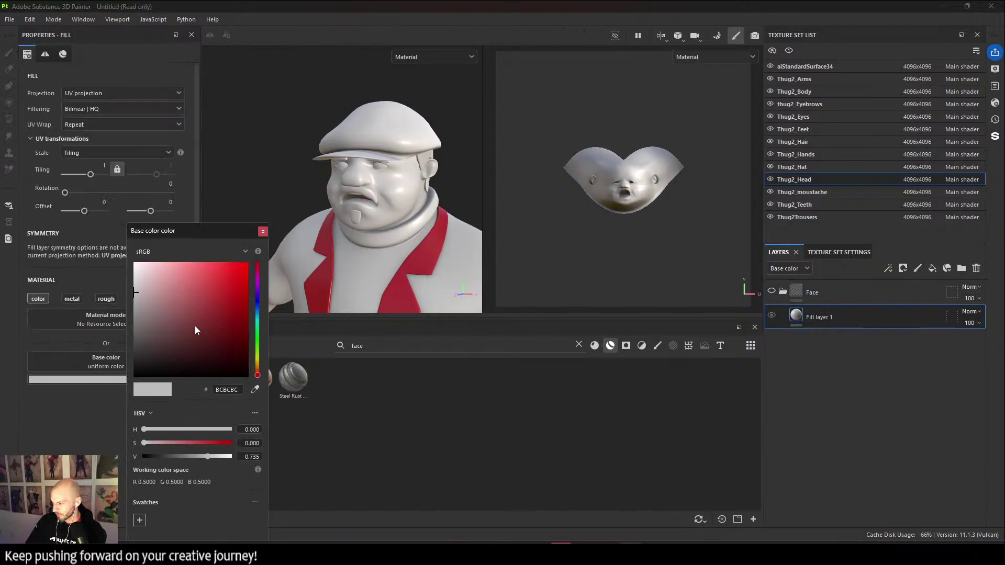
{"action": "left_click_drag", "start_coordinate": [195, 325], "coordinate": [114, 372]}
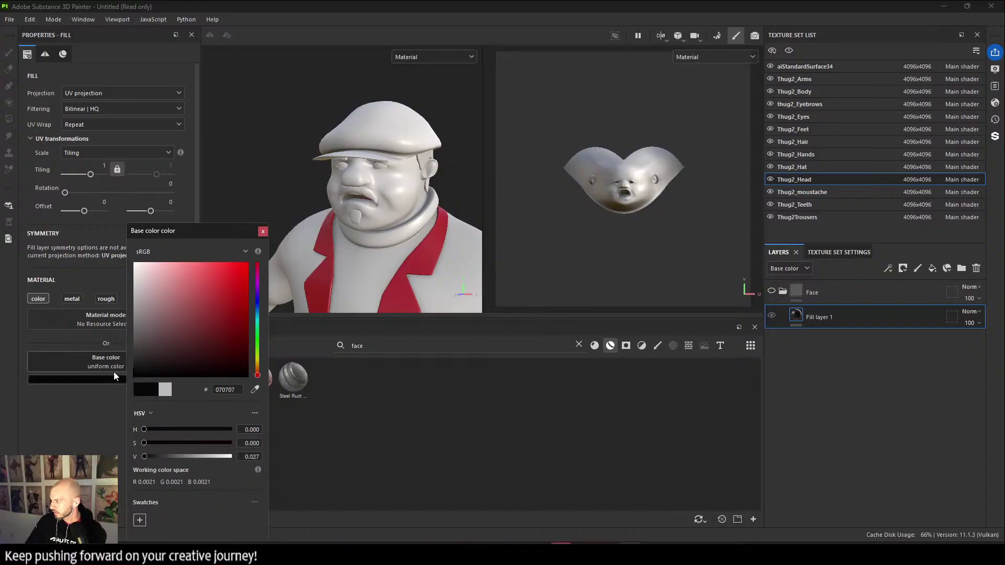
{"action": "left_click", "coordinate": [263, 231]}
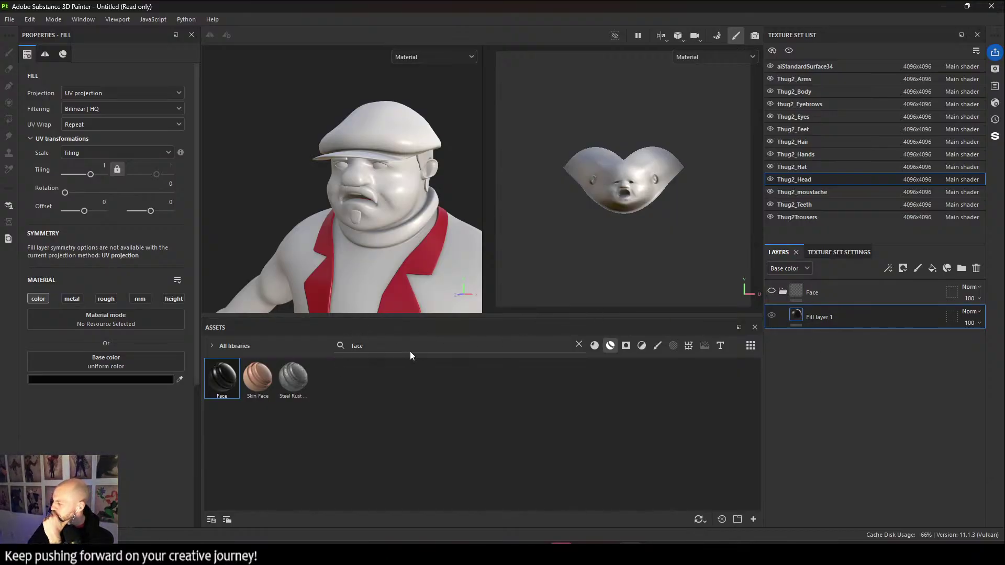
Clear the asset search term and make the head's Face folder visible.
{"action": "left_click_drag", "start_coordinate": [410, 352], "coordinate": [344, 336]}
{"action": "key", "text": "BackSpace"}
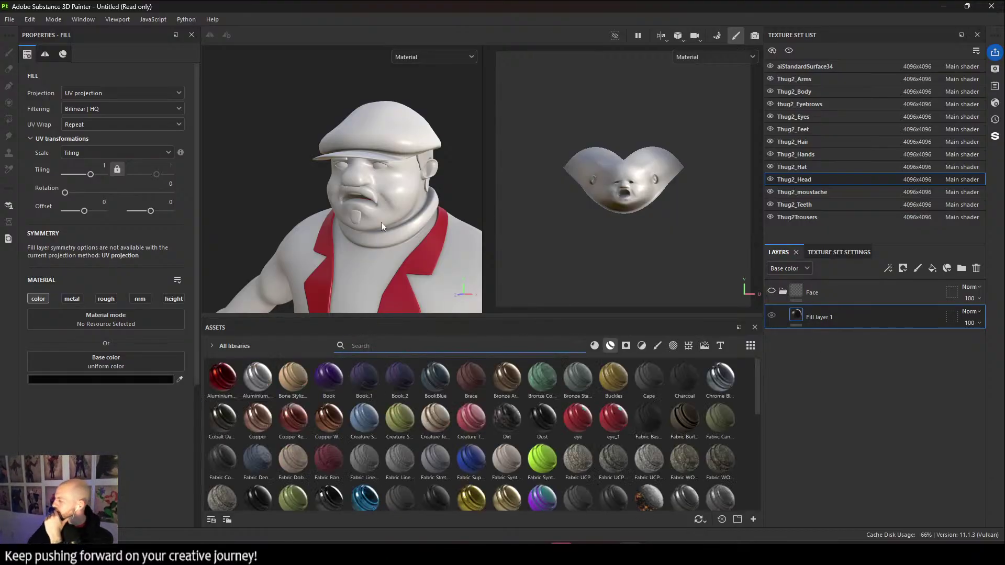
{"action": "left_click", "coordinate": [771, 292]}
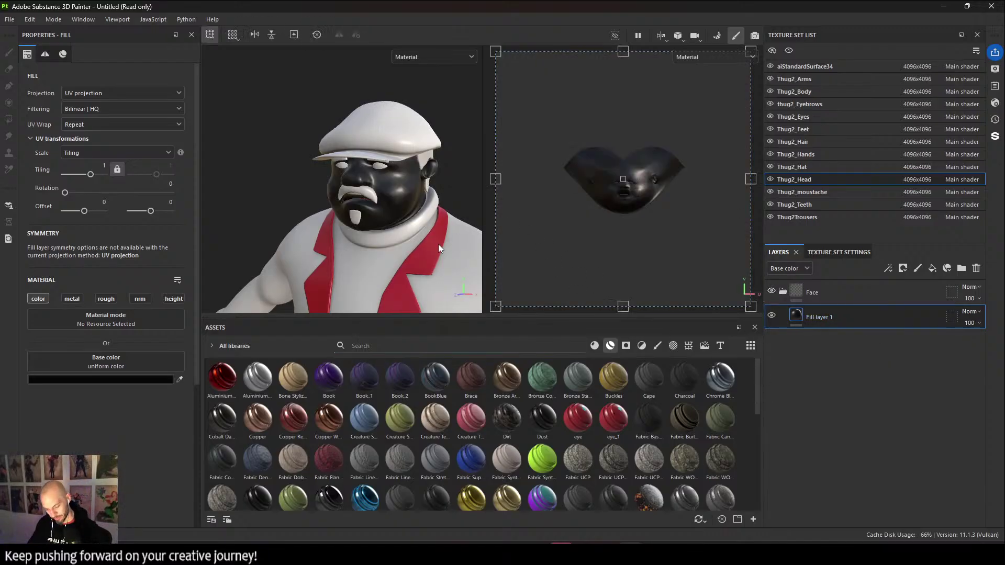
Undo the black fill layer and the deletion of Base and Layer 1, and inspect the head's shading up close.
{"action": "key", "text": "ctrl+z"}
{"action": "key", "text": "ctrl+z"}
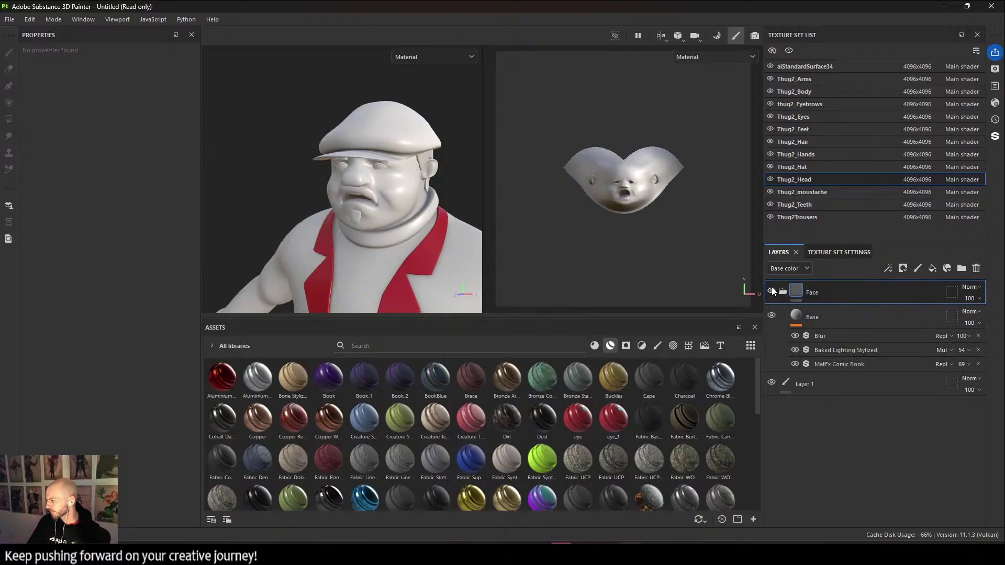
{"action": "left_click_drag", "start_coordinate": [389, 215], "coordinate": [390, 168], "text": "alt"}
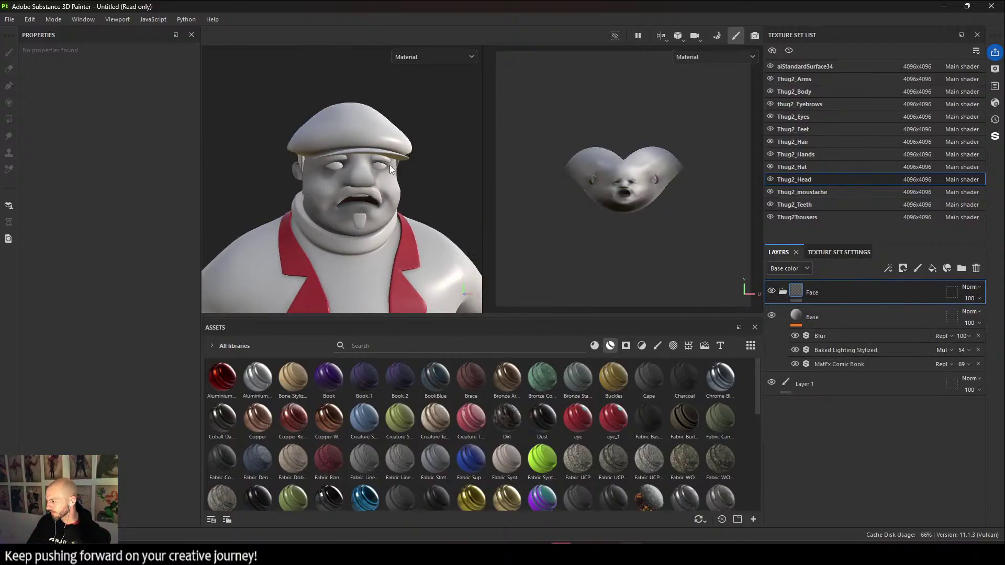
{"action": "right_click_drag", "start_coordinate": [390, 169], "coordinate": [404, 263], "text": "alt"}
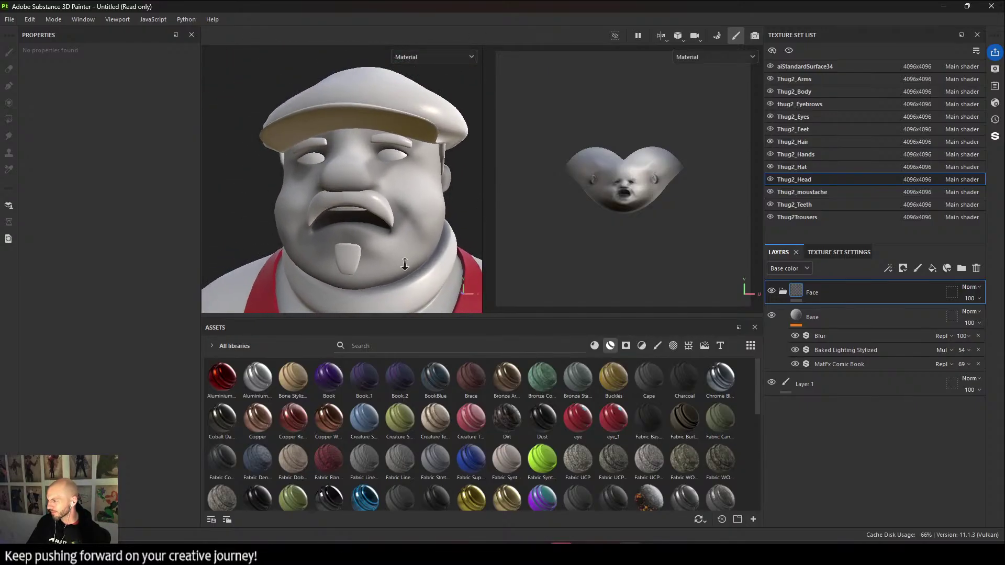
{"action": "left_click_drag", "start_coordinate": [403, 262], "coordinate": [419, 246], "text": "alt"}
{"action": "right_click_drag", "start_coordinate": [419, 246], "coordinate": [417, 238], "text": "alt"}
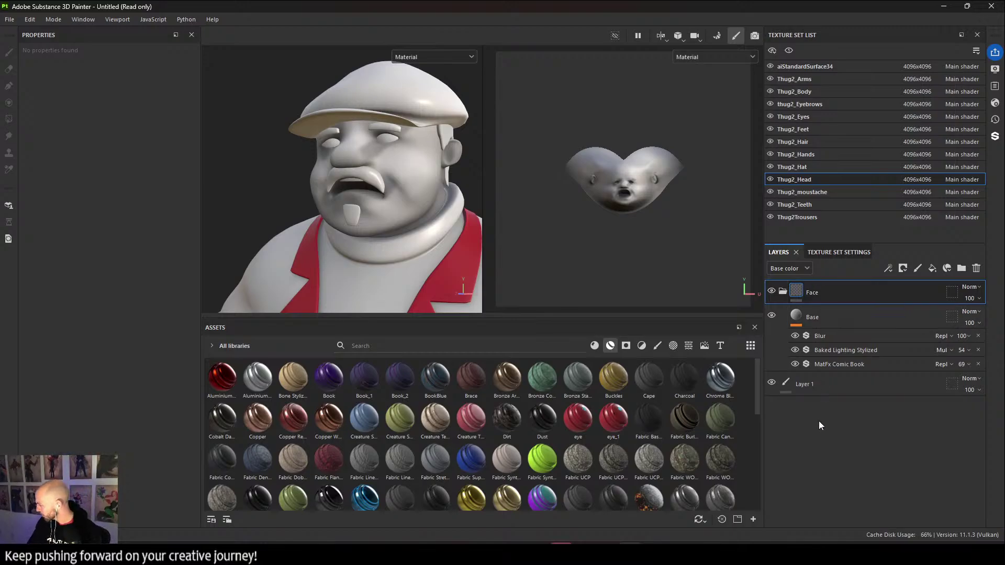
Hide the Base layer in the Face folder and add a new fill layer above it.
{"action": "left_click", "coordinate": [887, 345]}
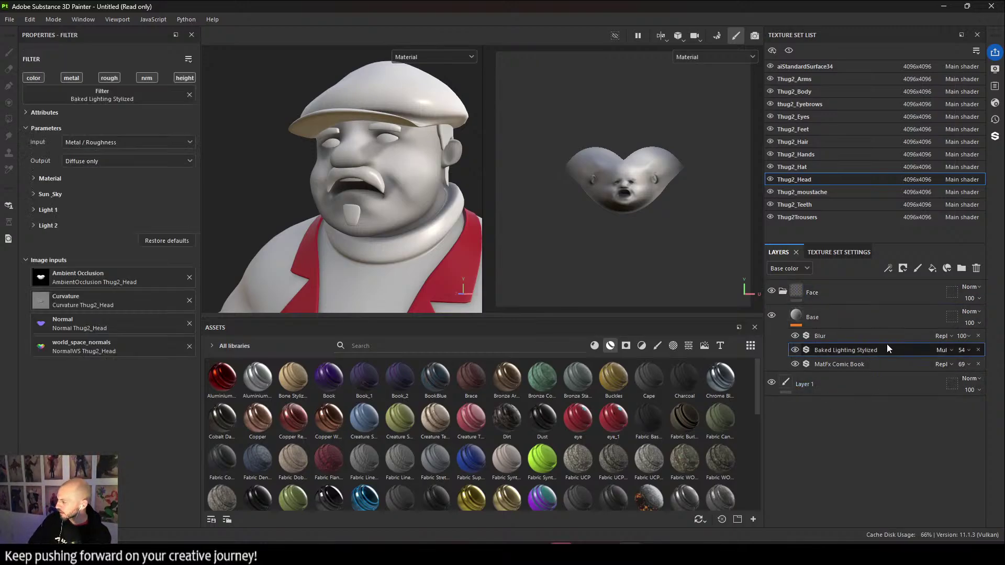
{"action": "left_click", "coordinate": [849, 285]}
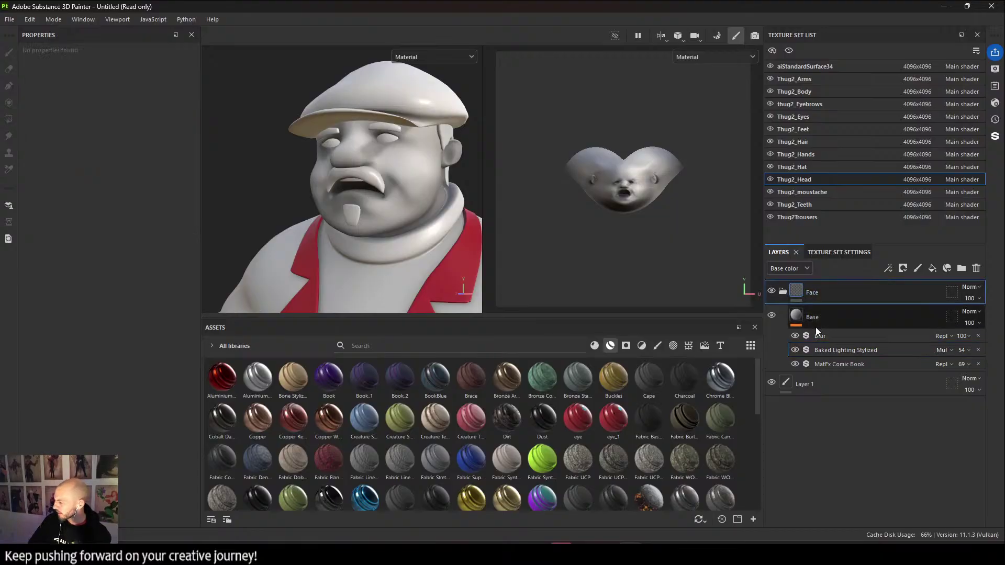
{"action": "left_click", "coordinate": [769, 317]}
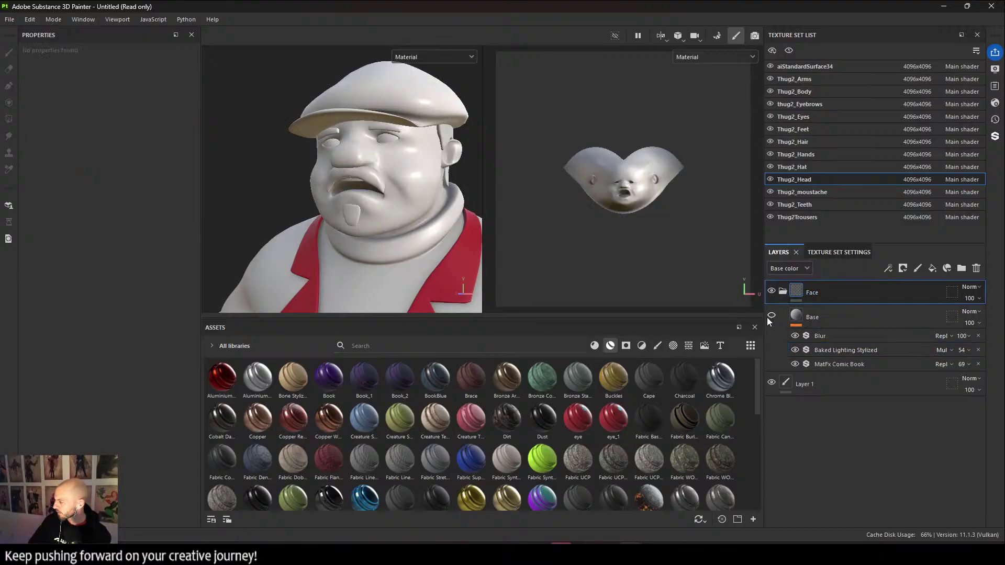
{"action": "left_click", "coordinate": [851, 315]}
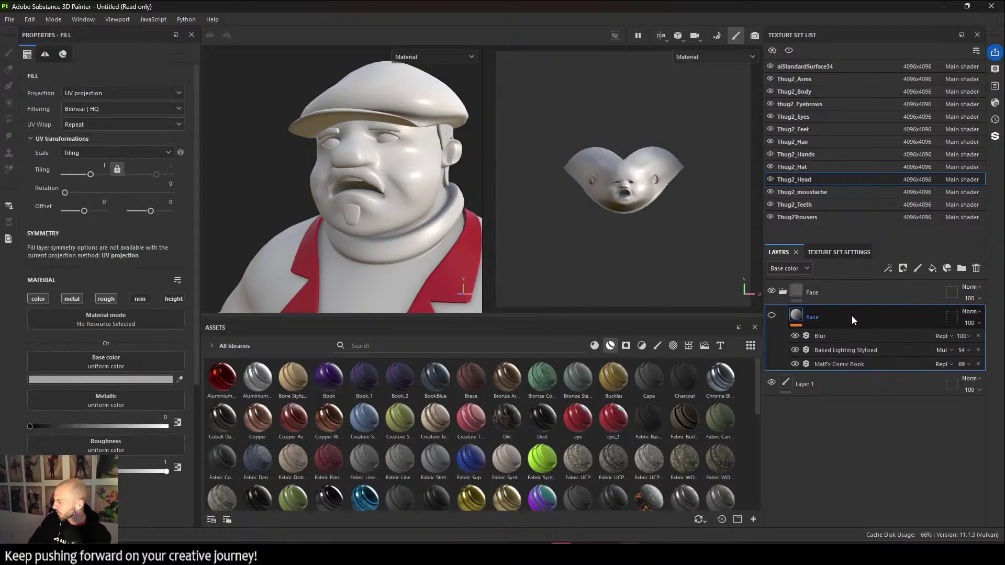
{"action": "left_click", "coordinate": [932, 268]}
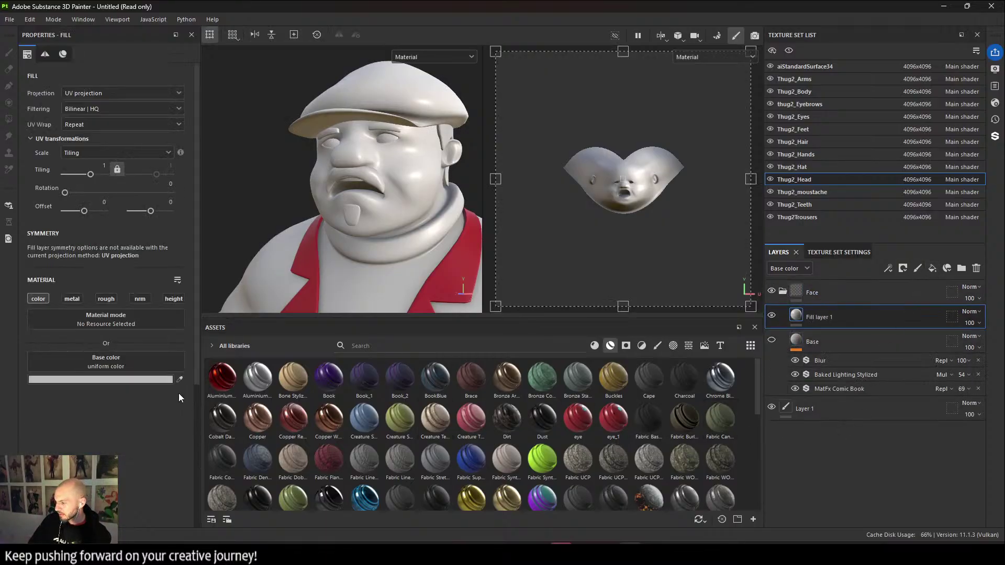
Set the new fill layer's base color to grey 7A7A7A, enable its roughness channel and set the roughness to 1.
{"action": "left_click", "coordinate": [138, 379]}
{"action": "left_click_drag", "start_coordinate": [174, 339], "coordinate": [130, 331]}
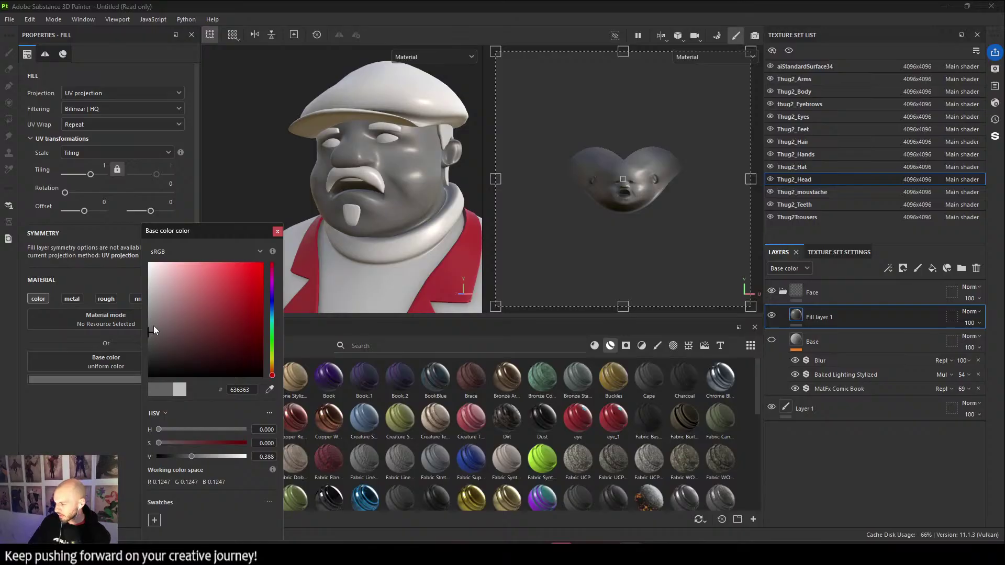
{"action": "left_click_drag", "start_coordinate": [153, 325], "coordinate": [133, 321]}
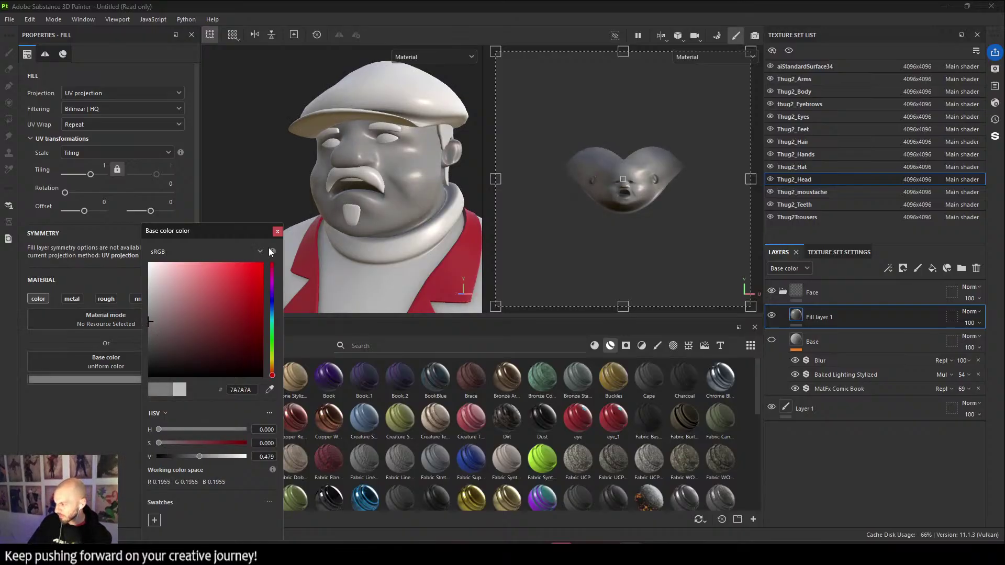
{"action": "left_click", "coordinate": [277, 231]}
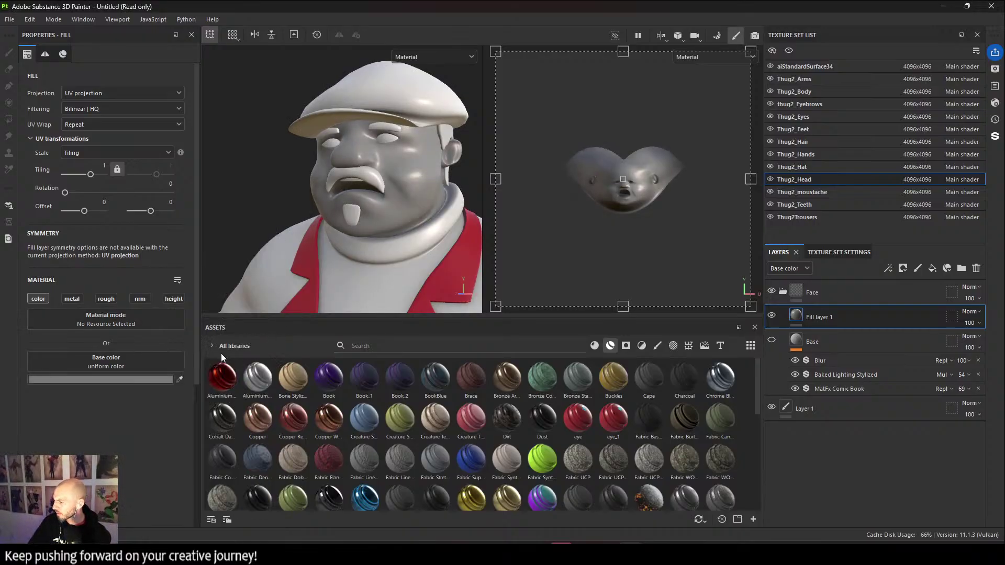
{"action": "left_click", "coordinate": [105, 299]}
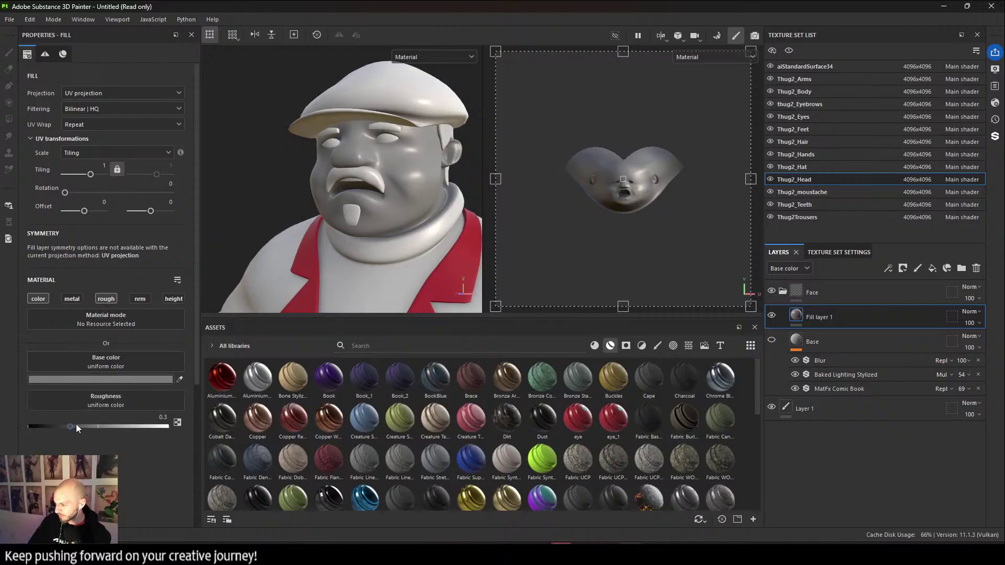
{"action": "left_click_drag", "start_coordinate": [76, 424], "coordinate": [168, 425]}
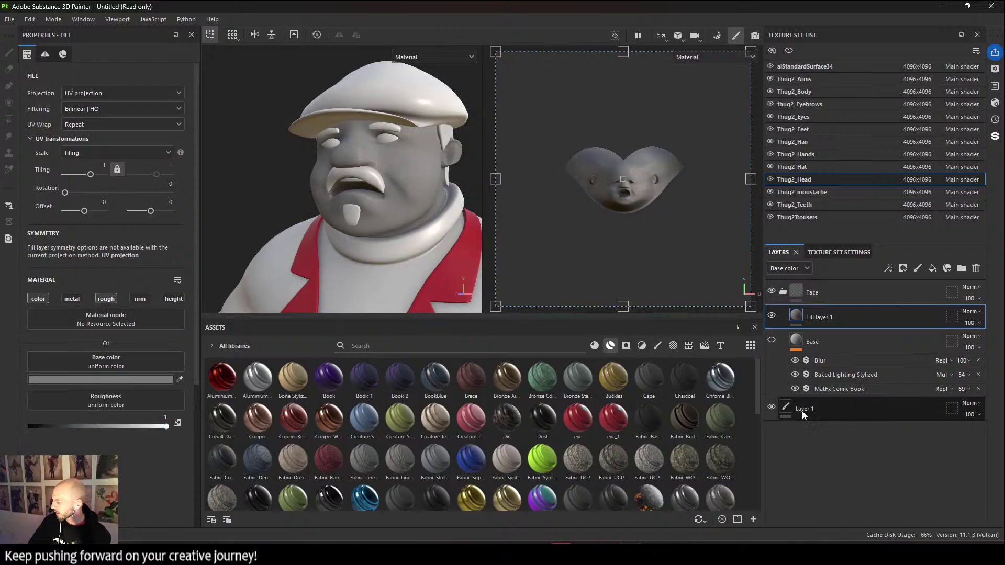
Rename the grey fill layer in the Face folder as Base.
{"action": "double_click", "coordinate": [821, 318]}
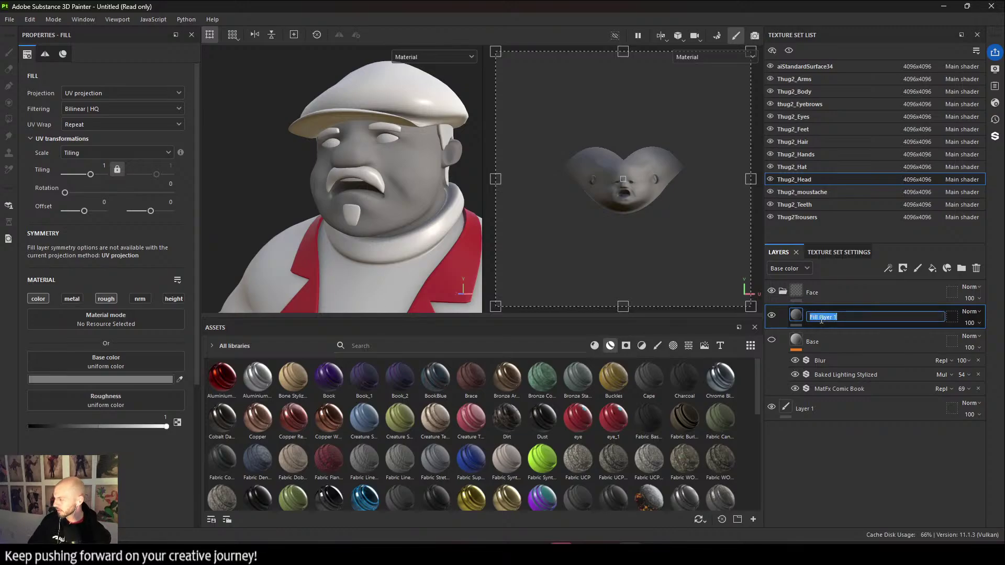
{"action": "type", "text": "Base"}
{"action": "key", "text": "Return"}
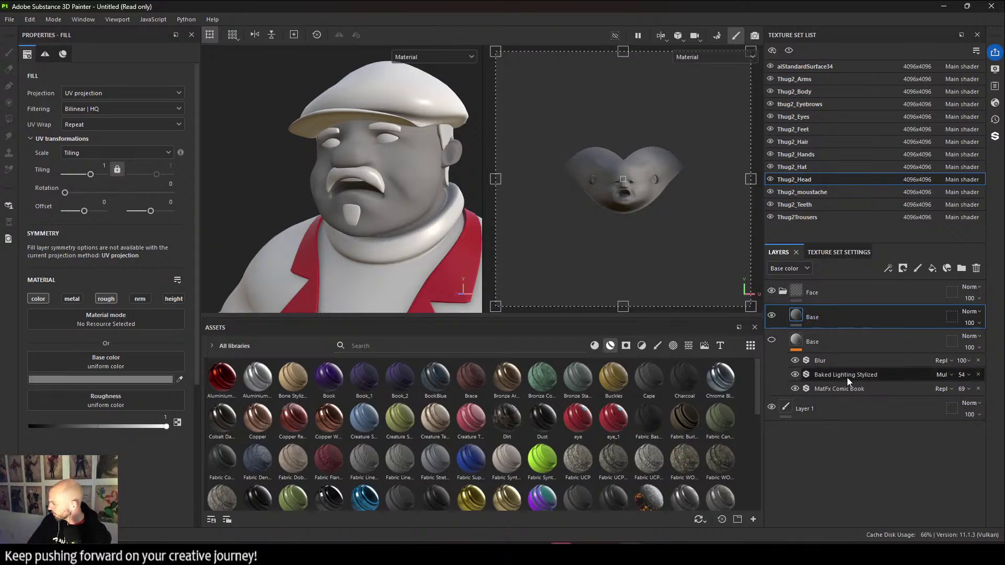
{"action": "right_click", "coordinate": [841, 318]}
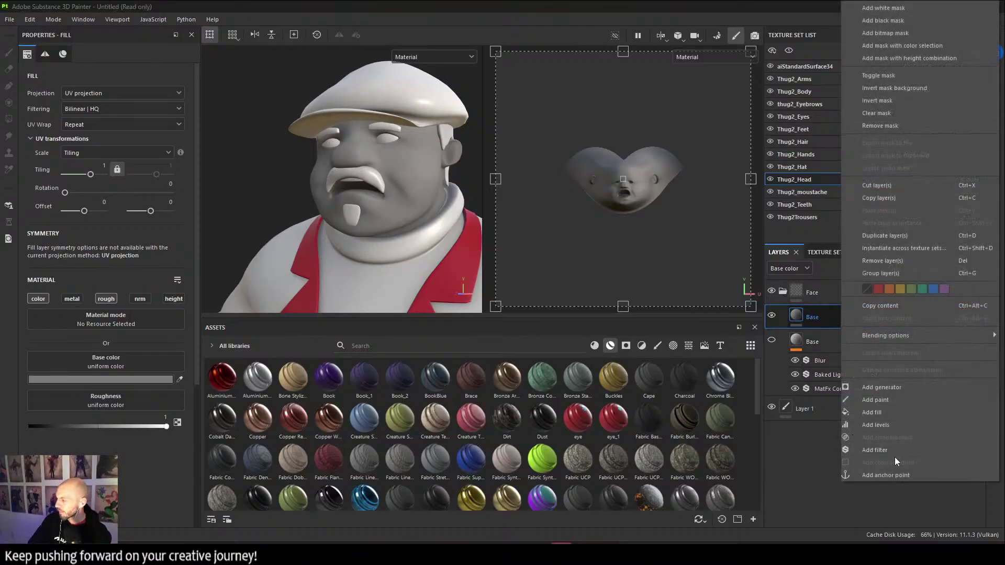
{"action": "left_click", "coordinate": [893, 450]}
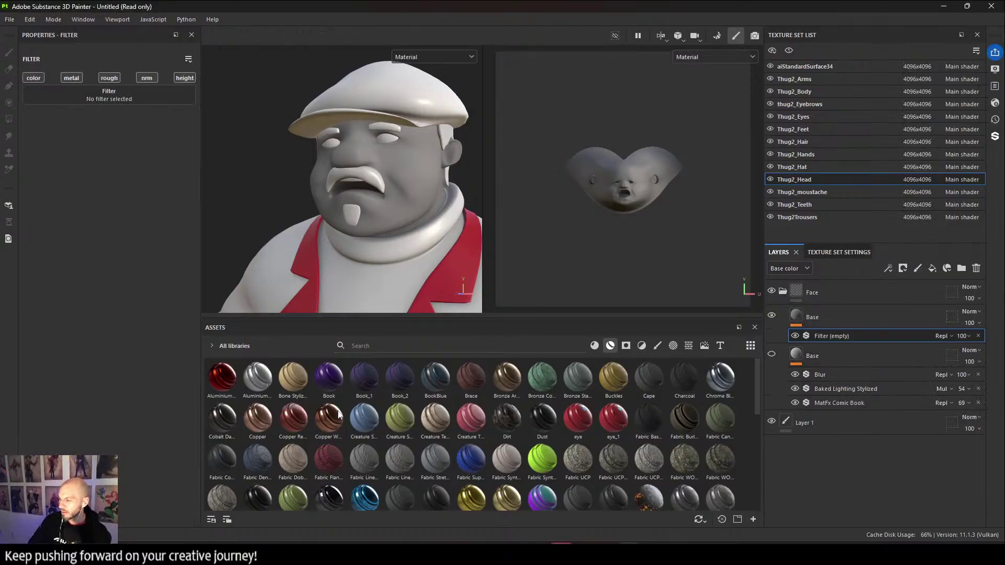
{"action": "left_click", "coordinate": [162, 92]}
{"action": "left_click", "coordinate": [209, 130]}
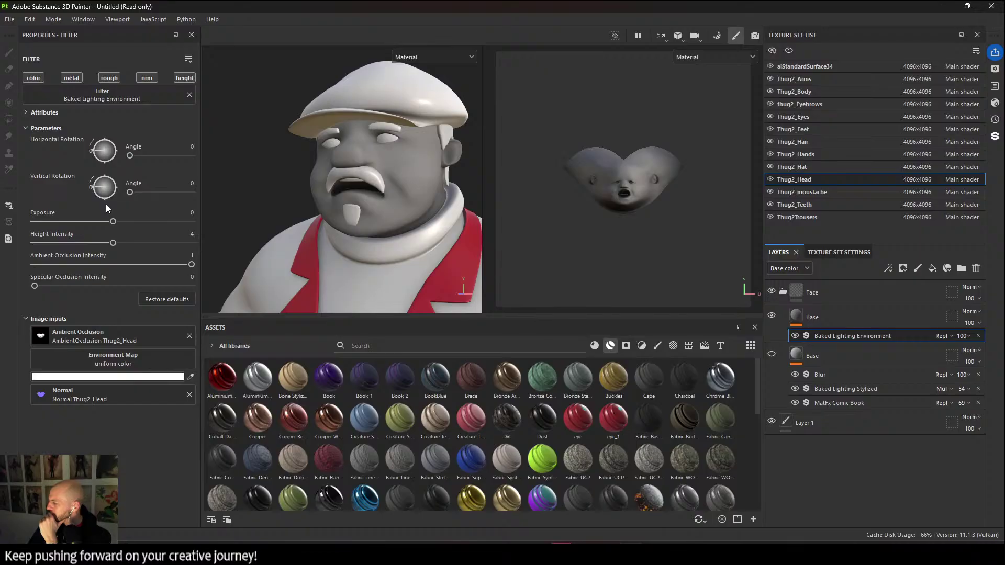
{"action": "key", "text": "Delete"}
Add a Baked Lighting Stylized filter to the visible Base layer and set its output to Diffuse only.
{"action": "right_click", "coordinate": [862, 335]}
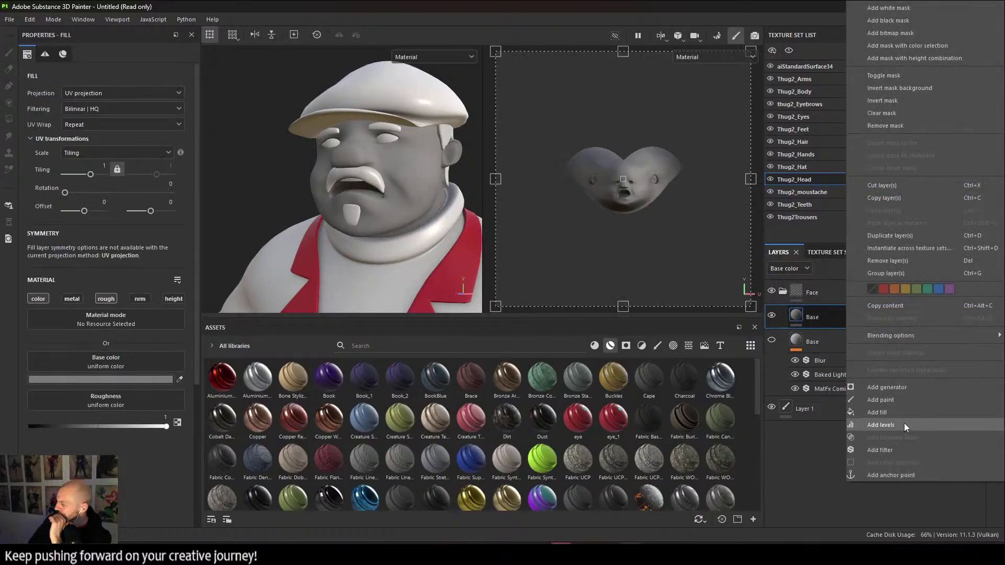
{"action": "left_click", "coordinate": [900, 448]}
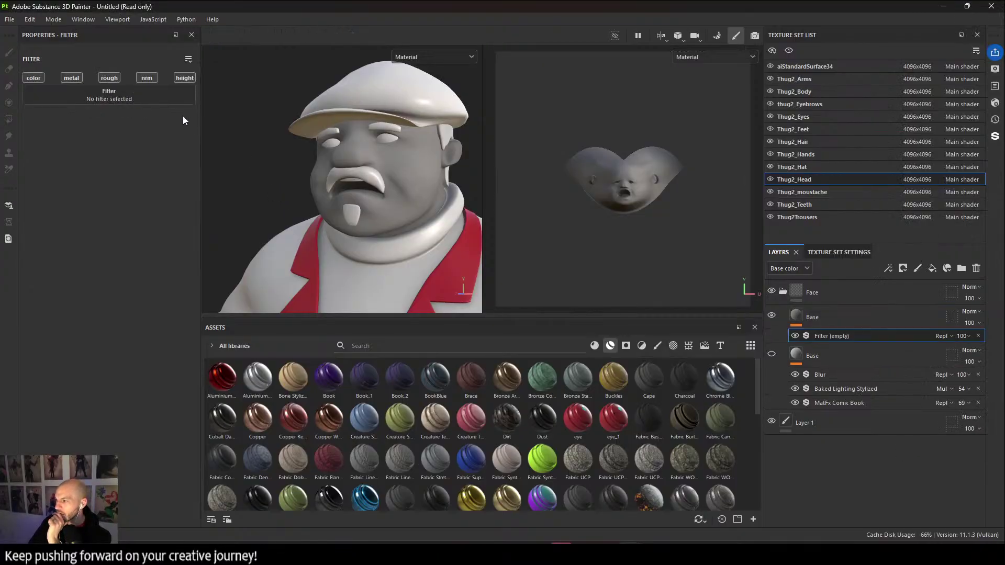
{"action": "left_click", "coordinate": [165, 94]}
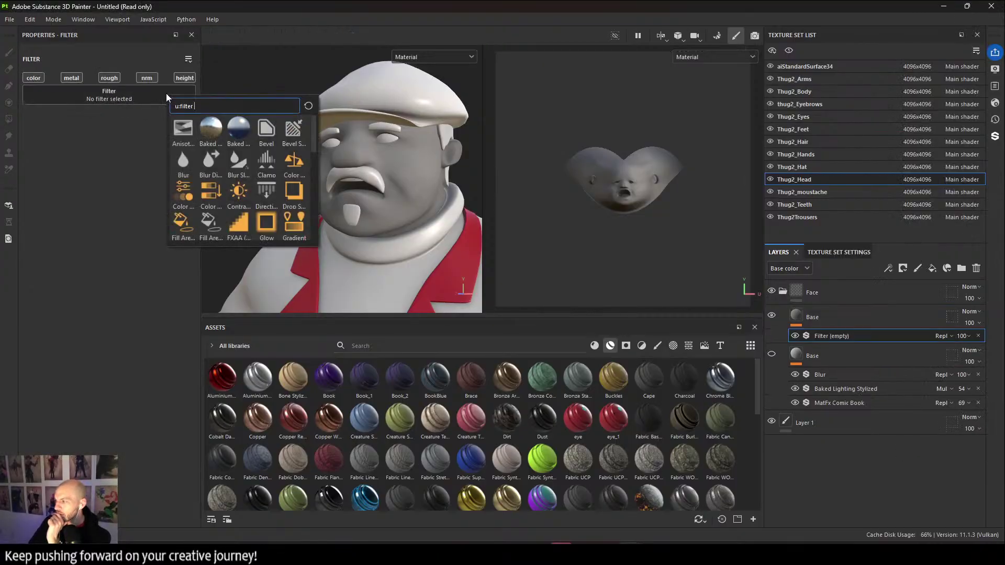
{"action": "left_click", "coordinate": [238, 131]}
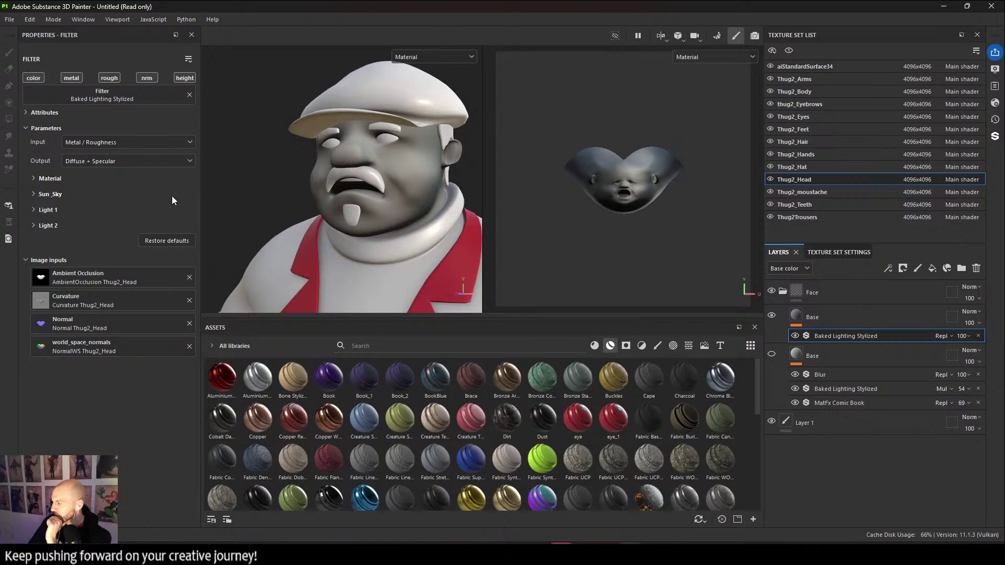
{"action": "left_click", "coordinate": [93, 161]}
{"action": "left_click", "coordinate": [94, 186]}
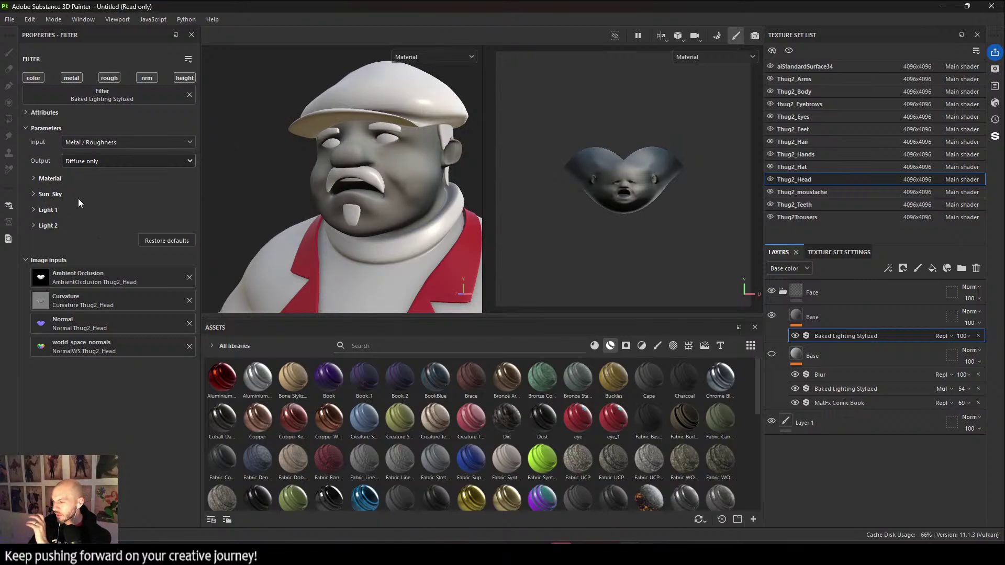
Set the Baked Lighting Stylized filter's sun and sky colors to white and its horizon color to black.
{"action": "left_click", "coordinate": [46, 178]}
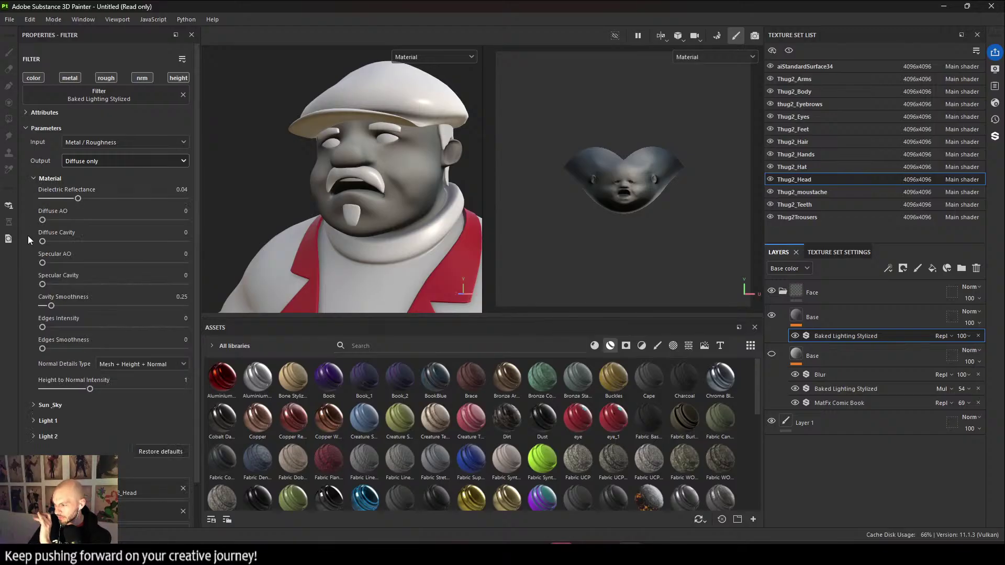
{"action": "scroll", "coordinate": [61, 348], "scroll_direction": "down", "scroll_amount": 1}
{"action": "left_click", "coordinate": [49, 357]}
{"action": "scroll", "coordinate": [48, 356], "scroll_direction": "down", "scroll_amount": 2}
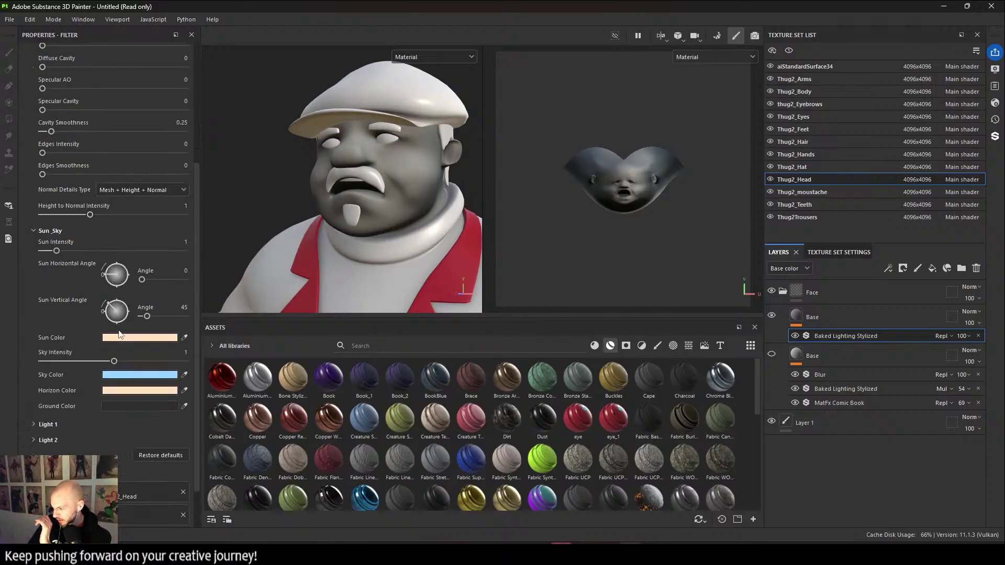
{"action": "left_click_drag", "start_coordinate": [167, 278], "coordinate": [141, 250]}
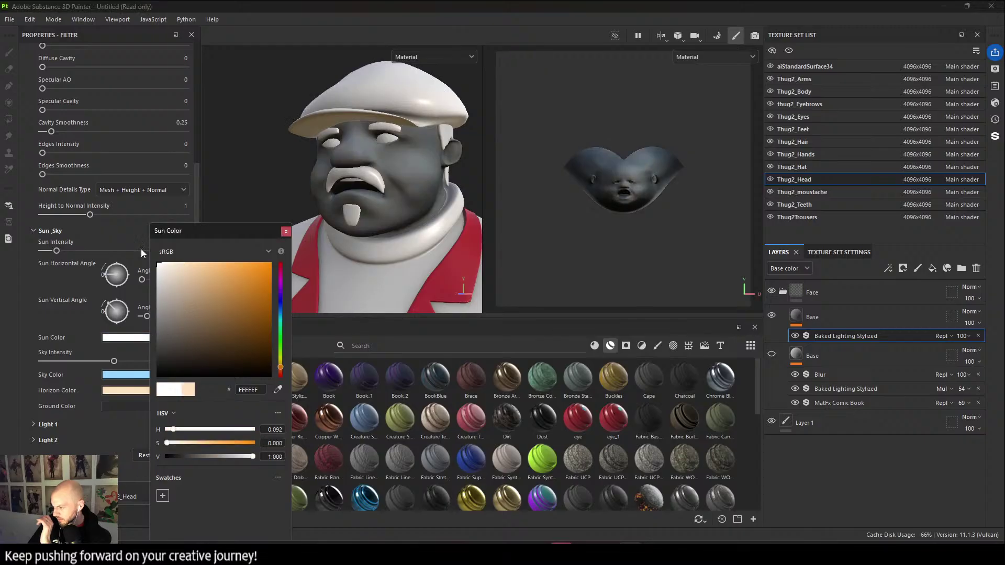
{"action": "left_click", "coordinate": [131, 374]}
{"action": "left_click_drag", "start_coordinate": [190, 319], "coordinate": [149, 224]}
{"action": "left_click", "coordinate": [126, 390]}
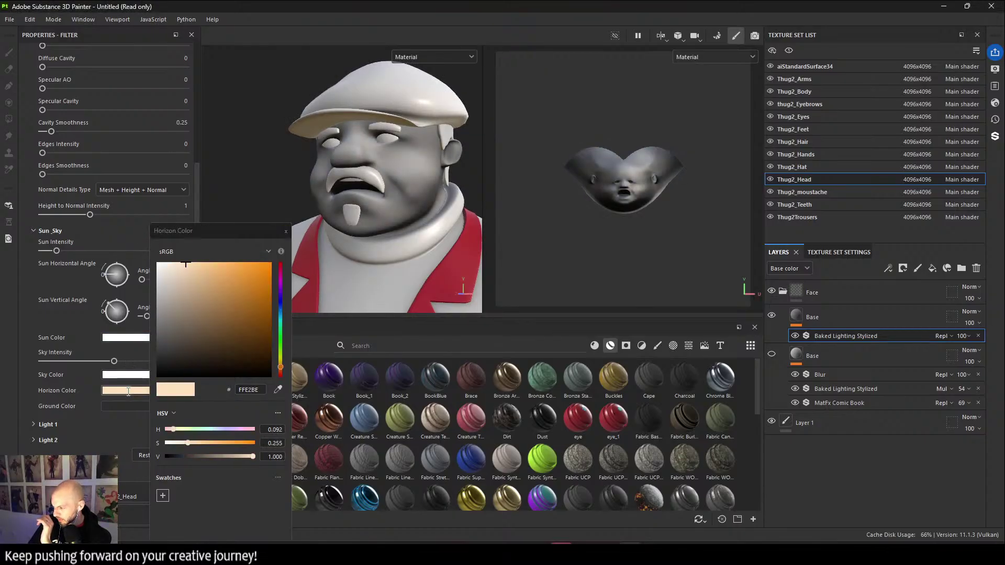
{"action": "left_click_drag", "start_coordinate": [172, 361], "coordinate": [146, 390]}
{"action": "left_click", "coordinate": [292, 246]}
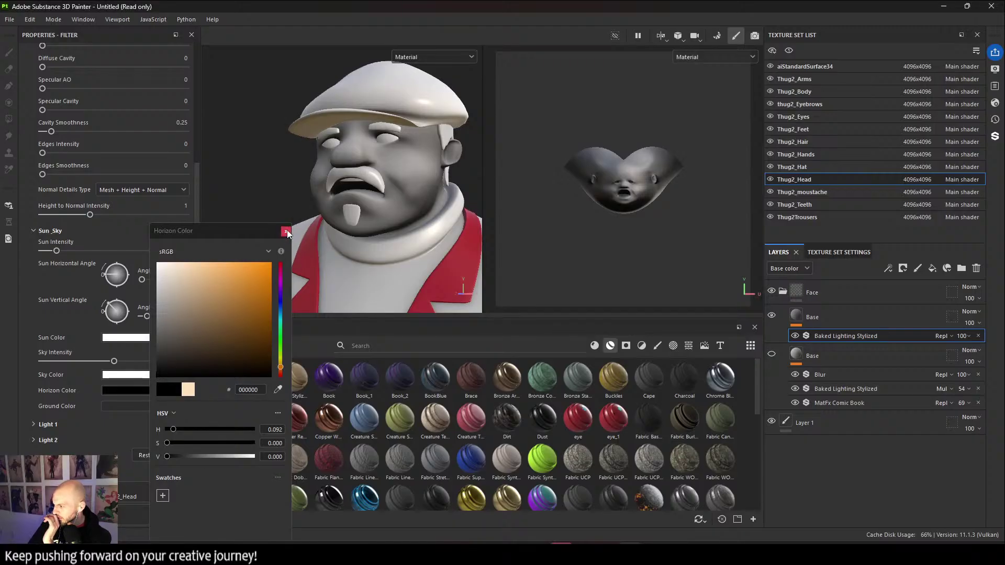
{"action": "left_click", "coordinate": [286, 231]}
Set the Light 1 intensity of the Baked Lighting Stylized filter to 0.56.
{"action": "left_click", "coordinate": [36, 424]}
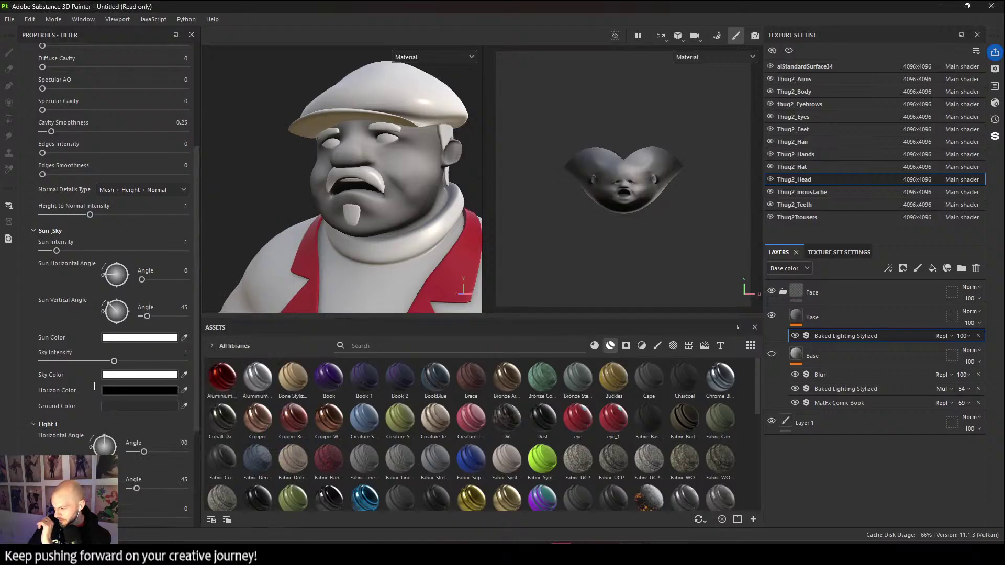
{"action": "scroll", "coordinate": [96, 390], "scroll_direction": "down", "scroll_amount": 3}
{"action": "mouse_move", "coordinate": [43, 425]}
{"action": "left_mouse_down"}
{"action": "mouse_move", "coordinate": [157, 424]}
{"action": "mouse_move", "coordinate": [56, 424]}
{"action": "mouse_move", "coordinate": [93, 424]}
{"action": "mouse_move", "coordinate": [83, 424]}
{"action": "left_mouse_up"}
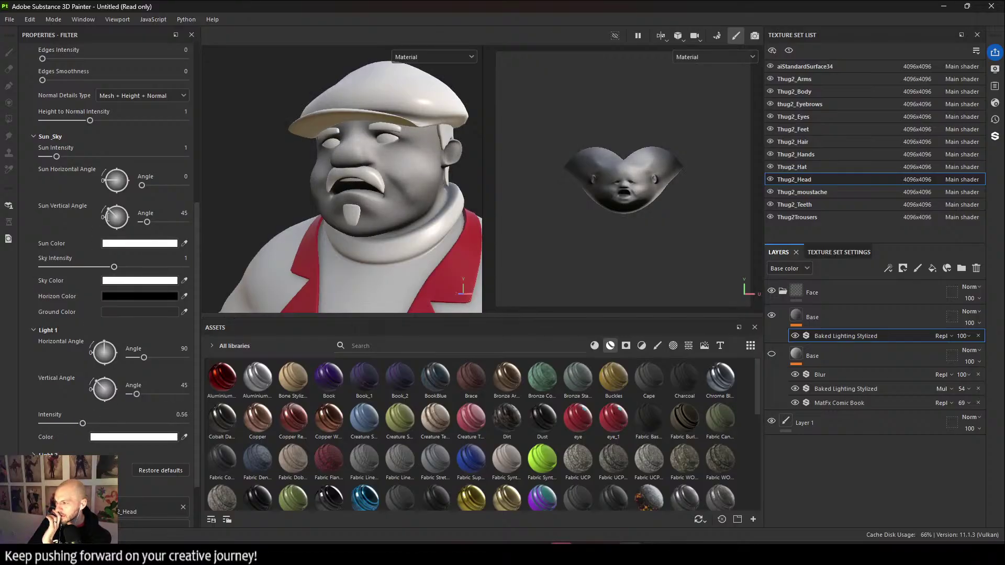
Set the filter's material values to Diffuse AO 0.56, Diffuse Cavity 0.55, Specular AO 0.13 and Specular Cavity 0.09.
{"action": "scroll", "coordinate": [93, 243], "scroll_direction": "up", "scroll_amount": 8}
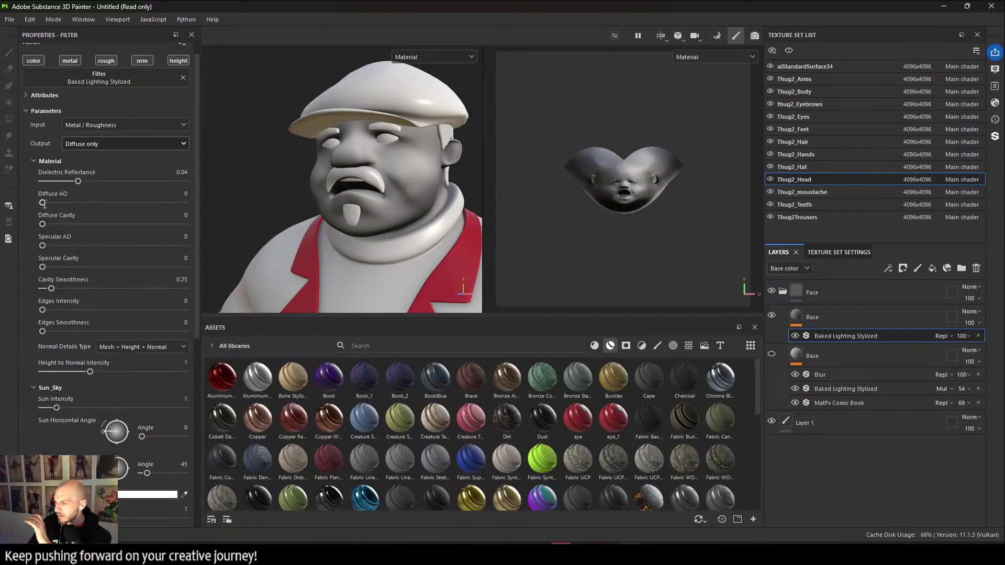
{"action": "mouse_move", "coordinate": [44, 205]}
{"action": "left_mouse_down"}
{"action": "mouse_move", "coordinate": [152, 204]}
{"action": "mouse_move", "coordinate": [99, 204]}
{"action": "mouse_move", "coordinate": [123, 204]}
{"action": "left_mouse_up"}
{"action": "mouse_move", "coordinate": [41, 225]}
{"action": "left_mouse_down"}
{"action": "mouse_move", "coordinate": [155, 223]}
{"action": "mouse_move", "coordinate": [108, 219]}
{"action": "mouse_move", "coordinate": [149, 224]}
{"action": "mouse_move", "coordinate": [117, 227]}
{"action": "left_mouse_up"}
{"action": "mouse_move", "coordinate": [43, 246]}
{"action": "left_mouse_down"}
{"action": "mouse_move", "coordinate": [94, 245]}
{"action": "mouse_move", "coordinate": [61, 245]}
{"action": "left_mouse_up"}
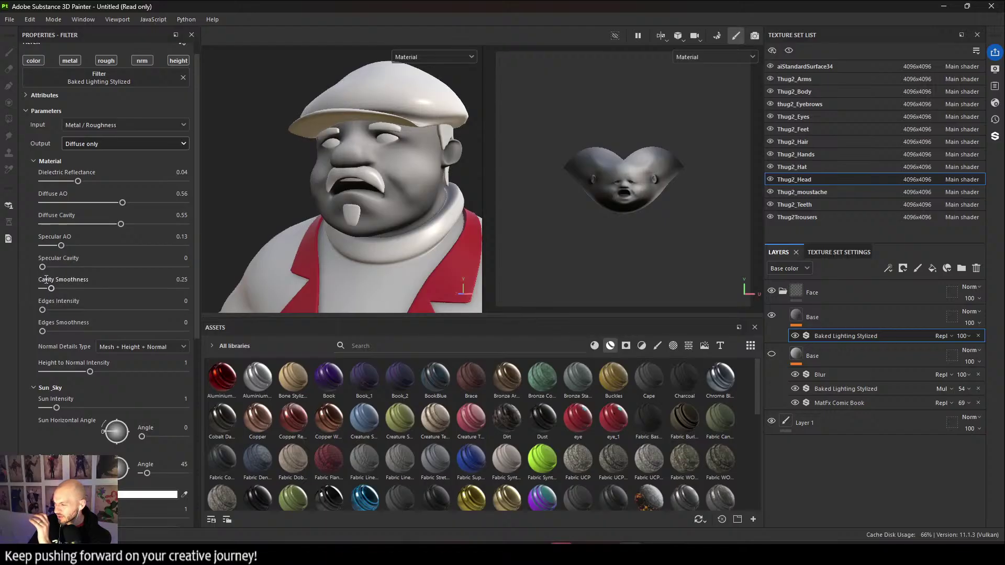
{"action": "mouse_move", "coordinate": [42, 267]}
{"action": "left_mouse_down"}
{"action": "mouse_move", "coordinate": [76, 267]}
{"action": "mouse_move", "coordinate": [55, 267]}
{"action": "left_mouse_up"}
{"action": "left_click", "coordinate": [677, 554]}
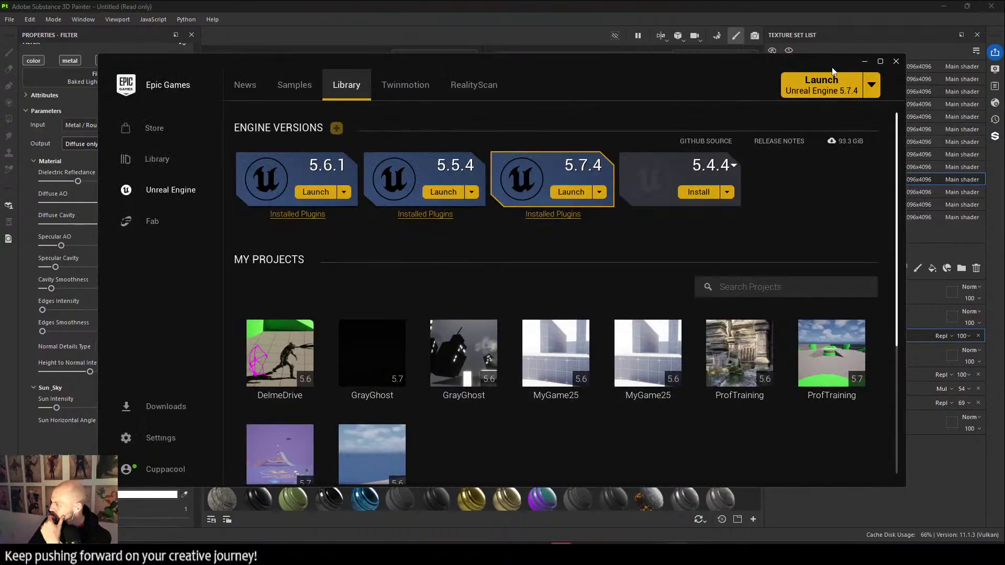
{"action": "left_click", "coordinate": [856, 67]}
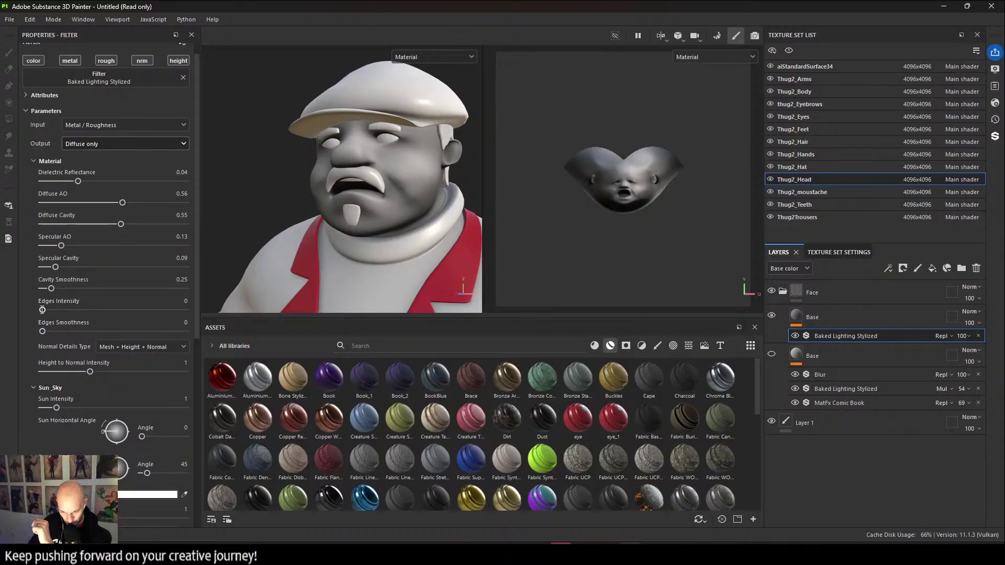
{"action": "mouse_move", "coordinate": [42, 310]}
{"action": "left_mouse_down"}
{"action": "mouse_move", "coordinate": [167, 310]}
{"action": "mouse_move", "coordinate": [20, 309]}
{"action": "mouse_move", "coordinate": [160, 331]}
{"action": "mouse_move", "coordinate": [10, 323]}
{"action": "left_mouse_up"}
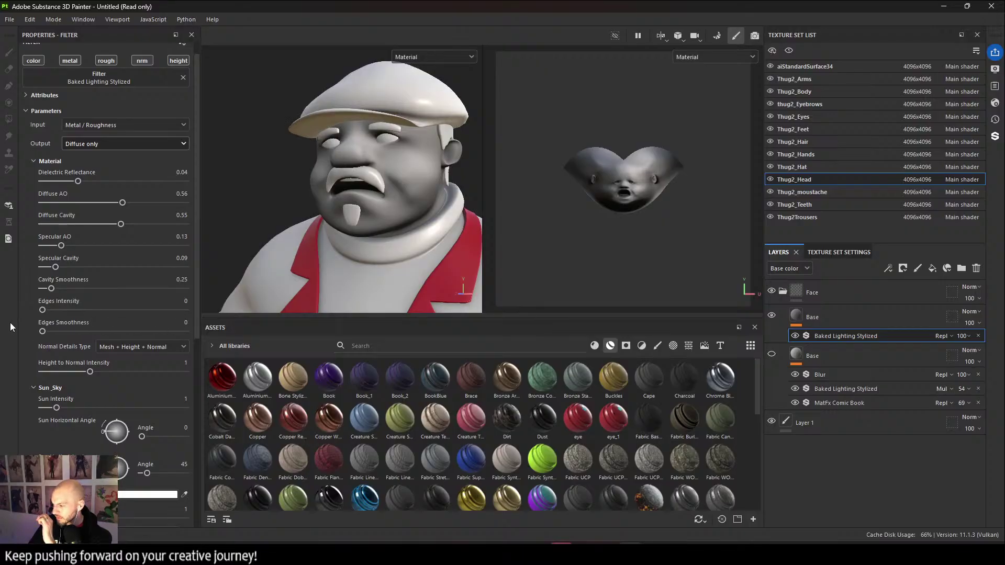
{"action": "scroll", "coordinate": [64, 347], "scroll_direction": "down", "scroll_amount": 3}
{"action": "scroll", "coordinate": [152, 377], "scroll_direction": "down", "scroll_amount": 2}
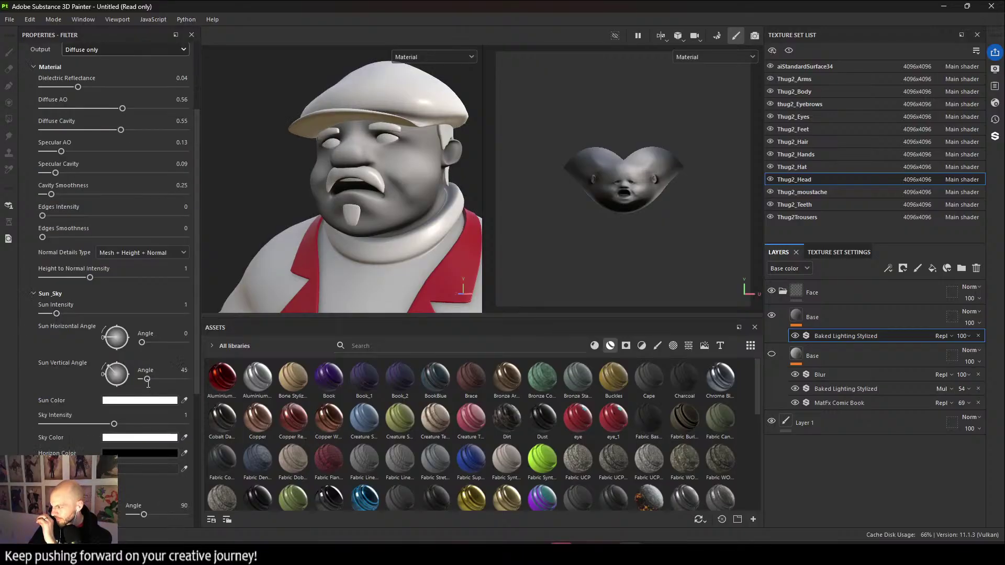
{"action": "left_click_drag", "start_coordinate": [394, 201], "coordinate": [359, 177], "text": "alt"}
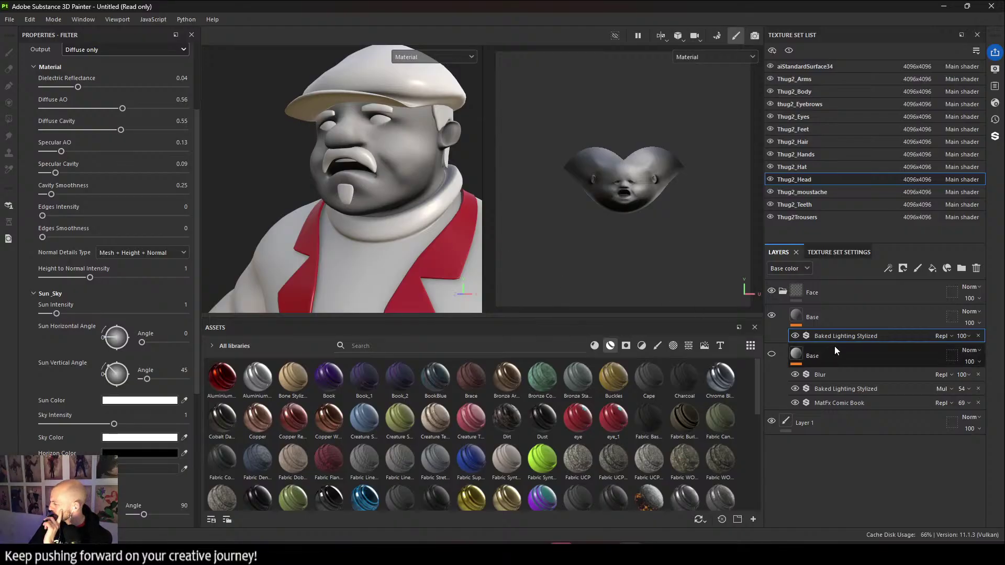
{"action": "right_click", "coordinate": [846, 334]}
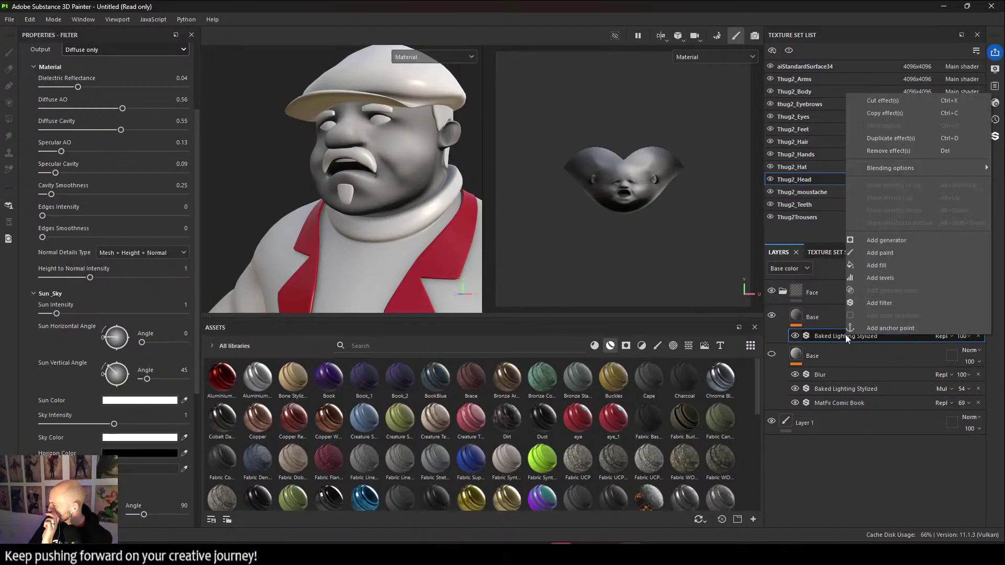
{"action": "left_click", "coordinate": [847, 403]}
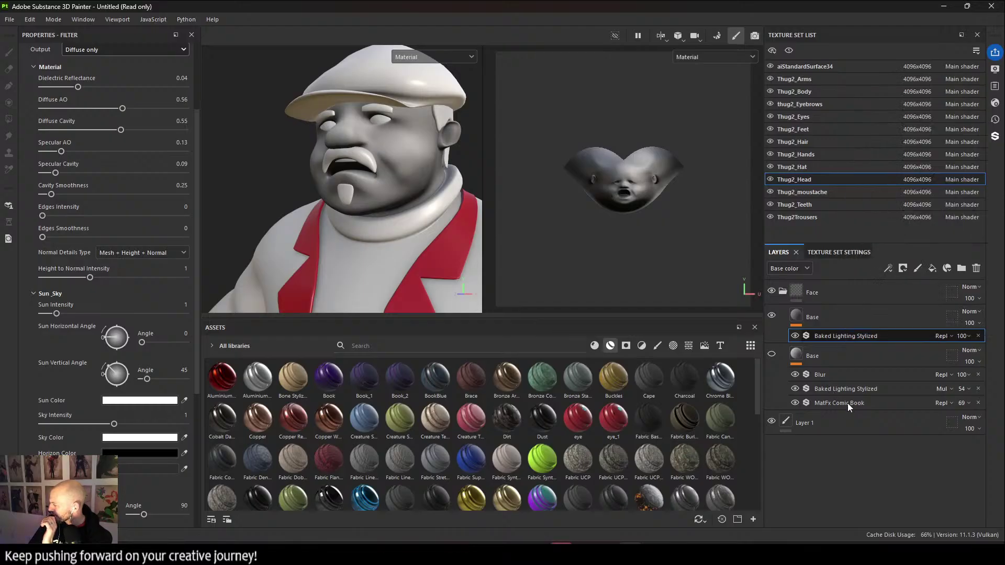
Copy the MatFx Comic Book filter from the hidden Base layer to the visible one, placing it below Baked Lighting Stylized.
{"action": "left_click", "coordinate": [837, 403]}
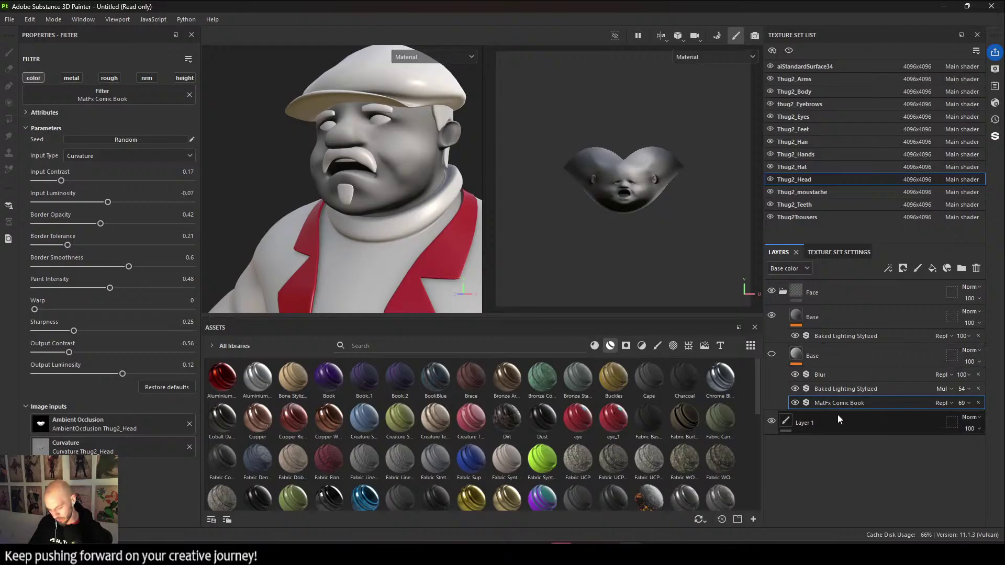
{"action": "left_click", "coordinate": [863, 314]}
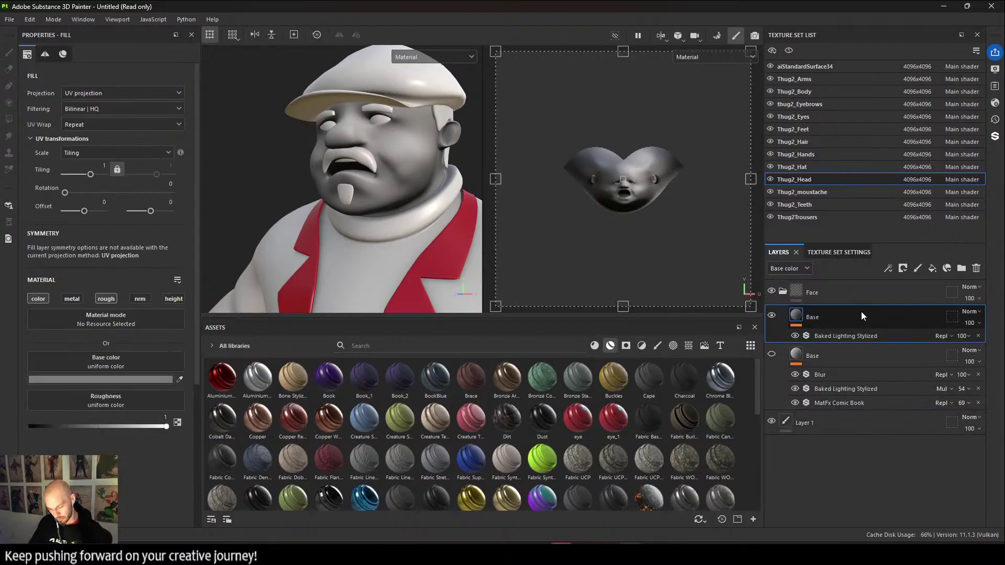
{"action": "key", "text": "ctrl+v"}
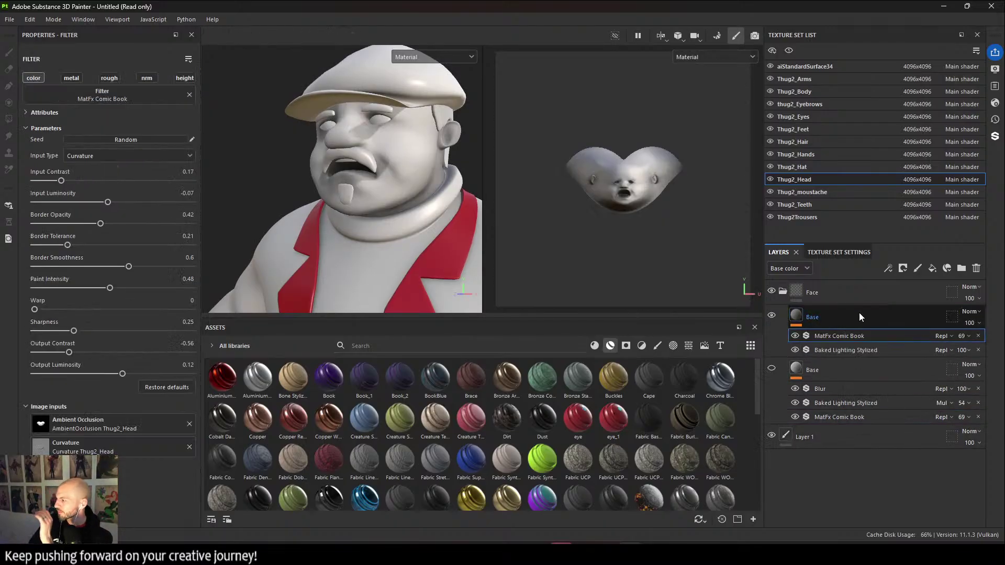
{"action": "mouse_move", "coordinate": [848, 337]}
{"action": "left_mouse_down"}
{"action": "mouse_move", "coordinate": [825, 351]}
{"action": "mouse_move", "coordinate": [847, 336]}
{"action": "mouse_move", "coordinate": [855, 355]}
{"action": "left_mouse_up"}
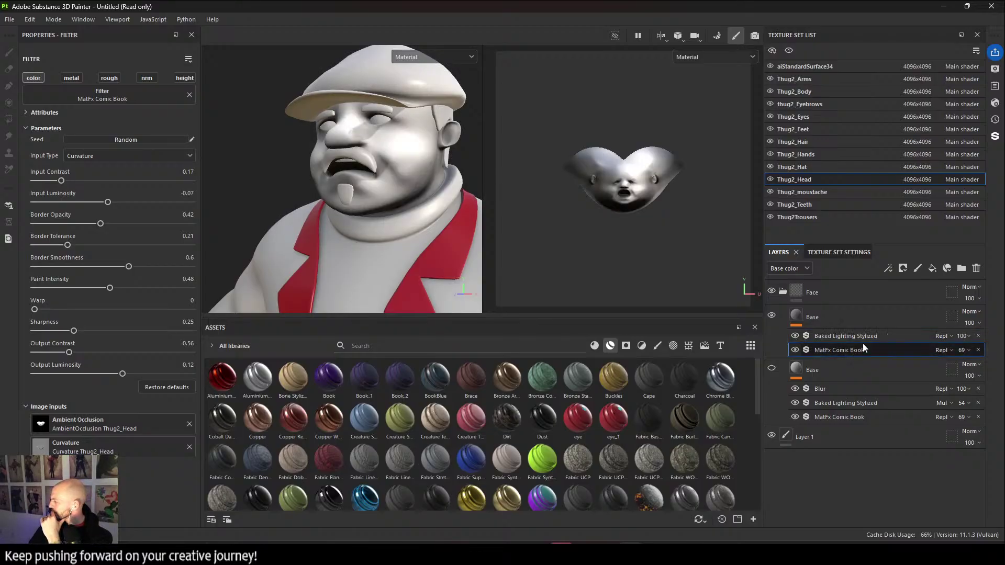
Set the blending mode of the visible Base layer's Baked Lighting Stylized filter to Multiply.
{"action": "left_click", "coordinate": [884, 335]}
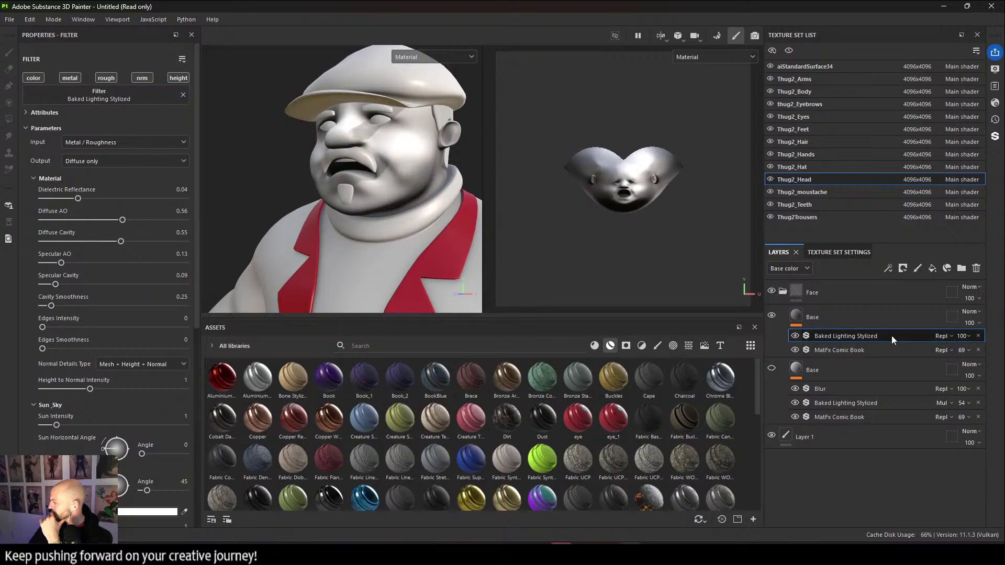
{"action": "left_click", "coordinate": [940, 336]}
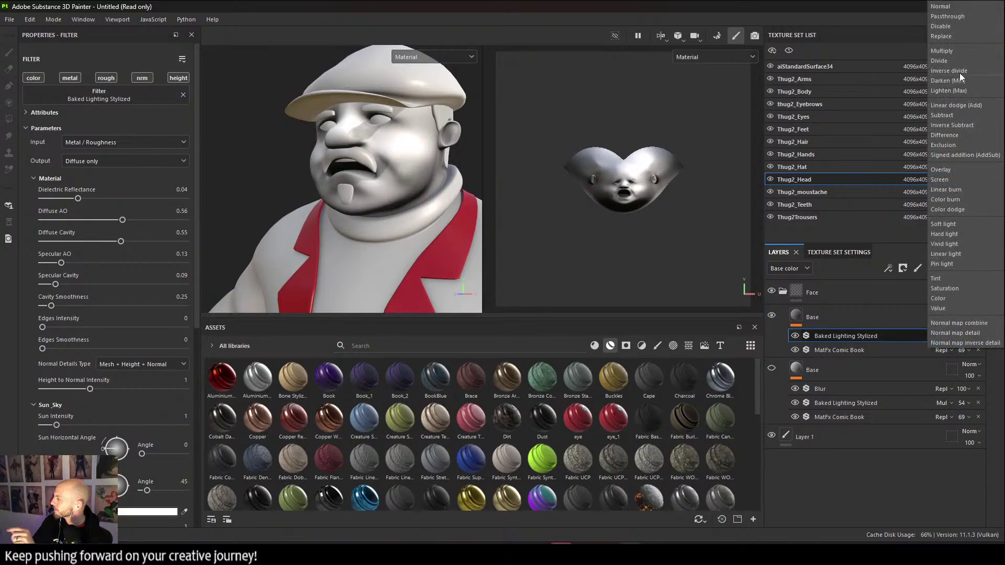
{"action": "left_click", "coordinate": [956, 49]}
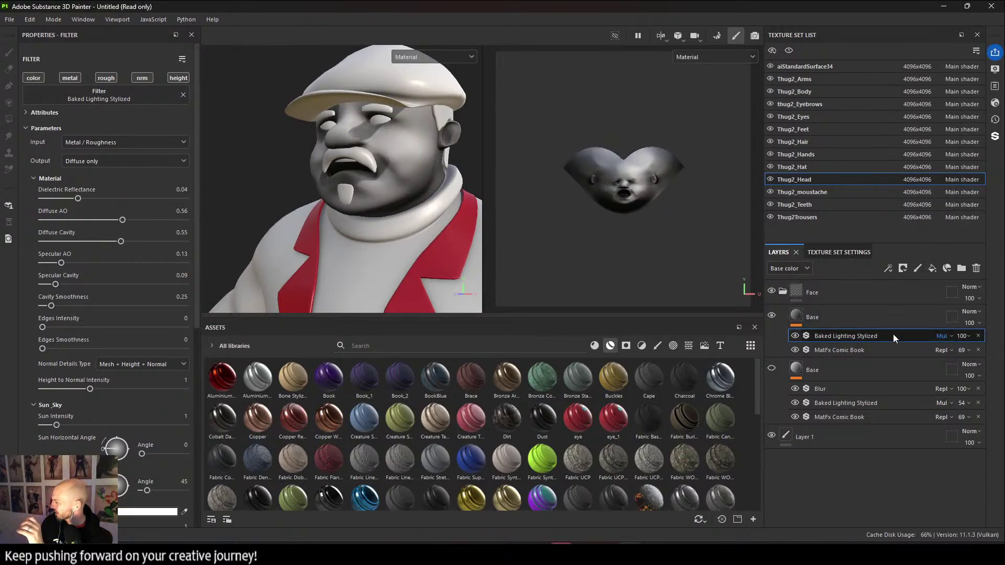
Try Diffuse and settle on Ambient Occlusion as the visible Base layer's MatFx Comic Book input type, checking the face up close.
{"action": "left_click", "coordinate": [890, 348]}
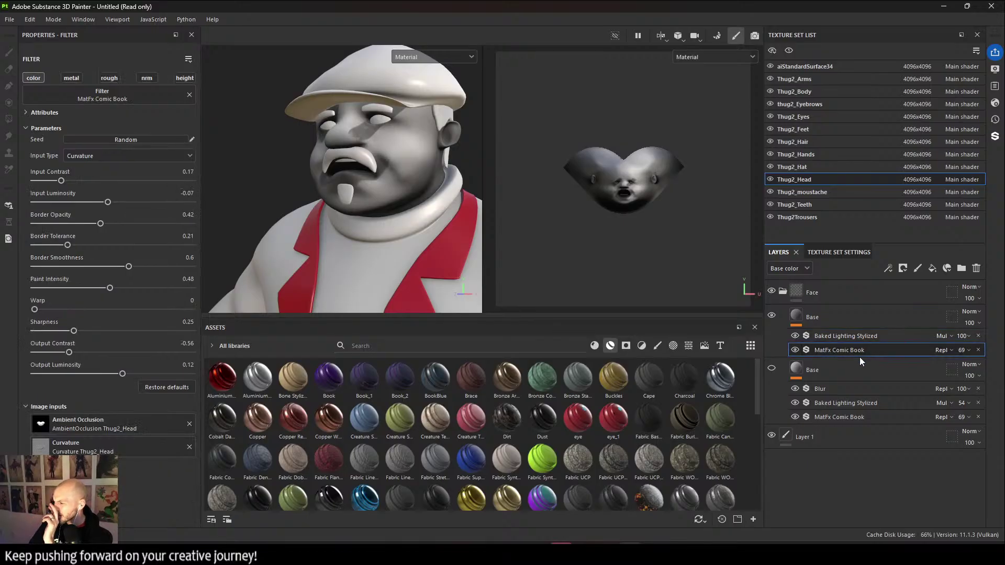
{"action": "left_click", "coordinate": [120, 155]}
{"action": "left_click", "coordinate": [102, 182]}
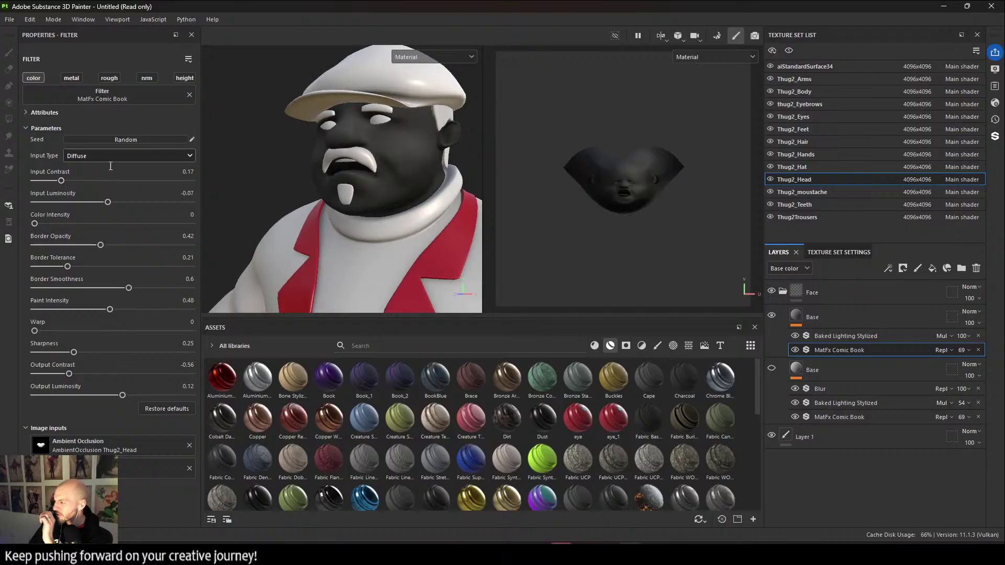
{"action": "left_click", "coordinate": [120, 155]}
{"action": "left_click", "coordinate": [102, 191]}
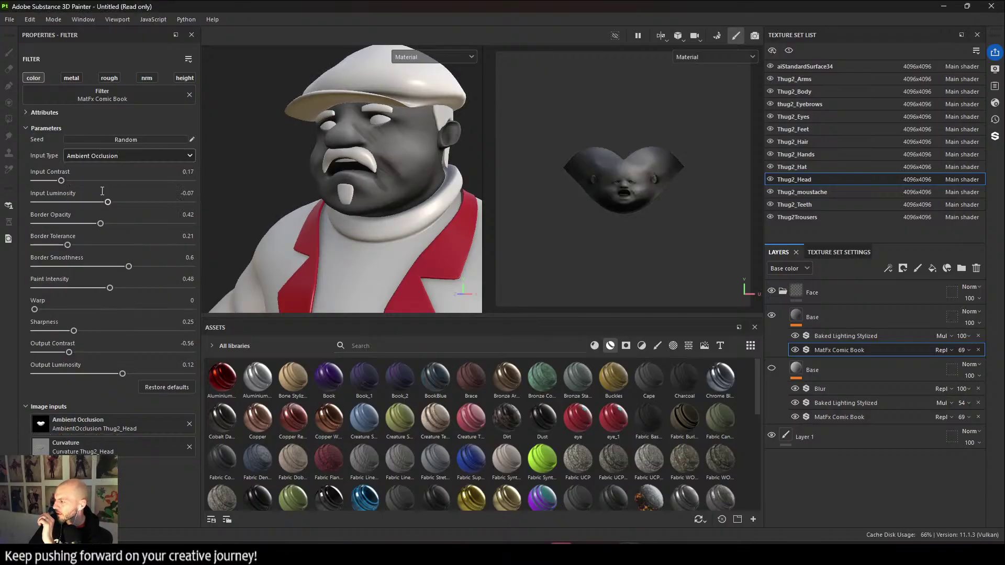
{"action": "scroll", "coordinate": [402, 187], "scroll_direction": "up", "scroll_amount": 5}
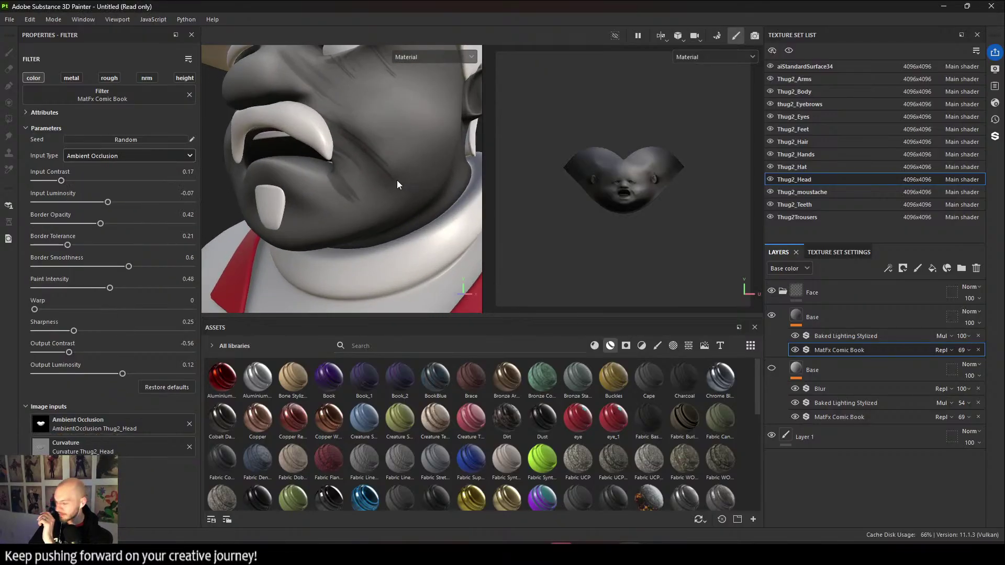
Set the visible Base layer's MatFx Comic Book input type to Curvature, matching the hidden Base layer's filter.
{"action": "left_click_drag", "start_coordinate": [395, 192], "coordinate": [272, 153], "text": "alt"}
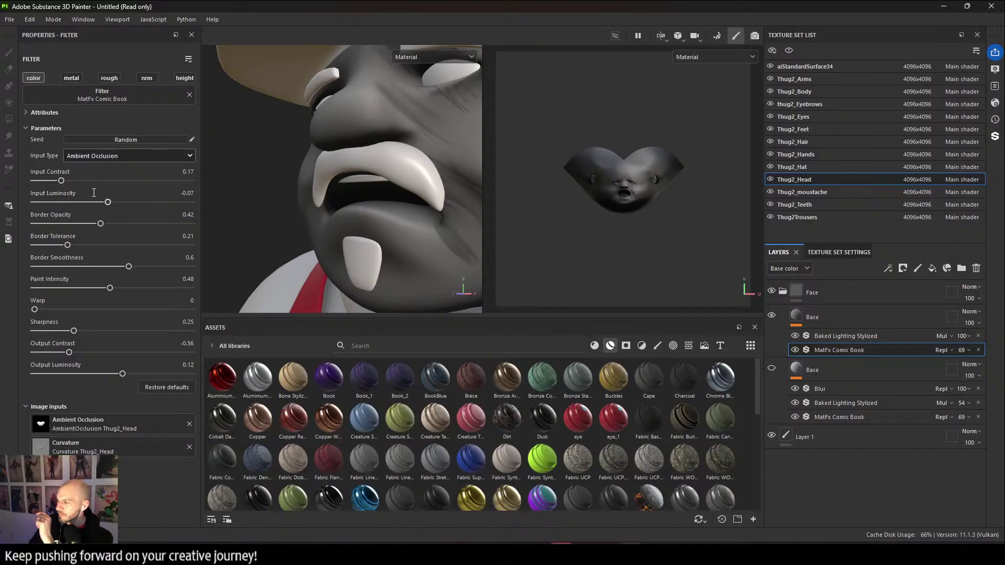
{"action": "left_click", "coordinate": [862, 418]}
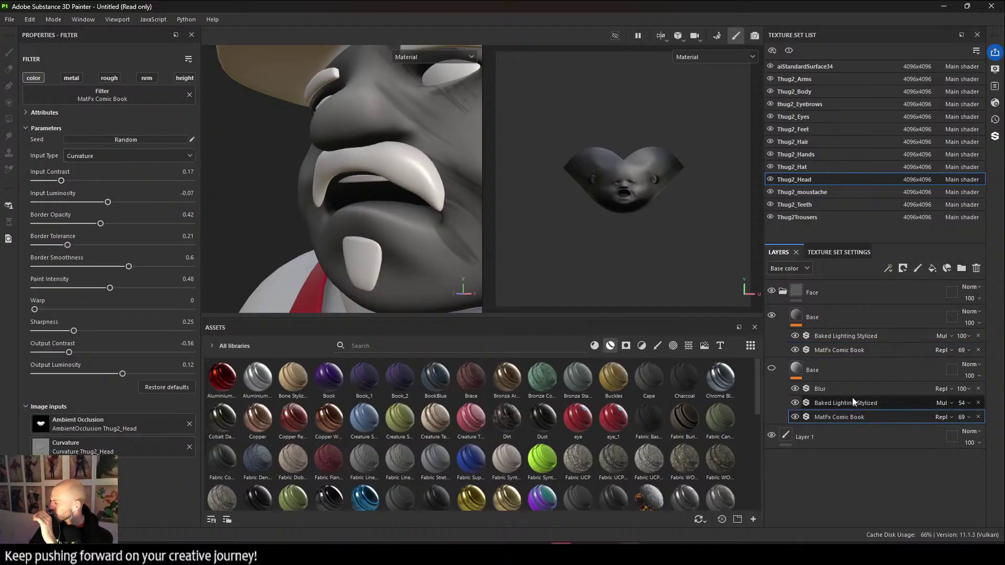
{"action": "left_click", "coordinate": [861, 350]}
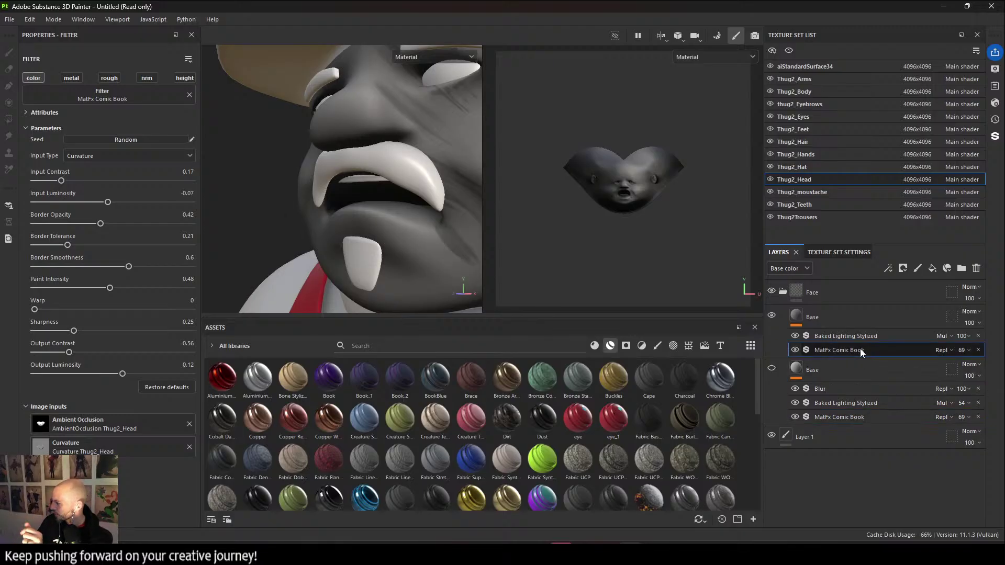
{"action": "left_click", "coordinate": [105, 156]}
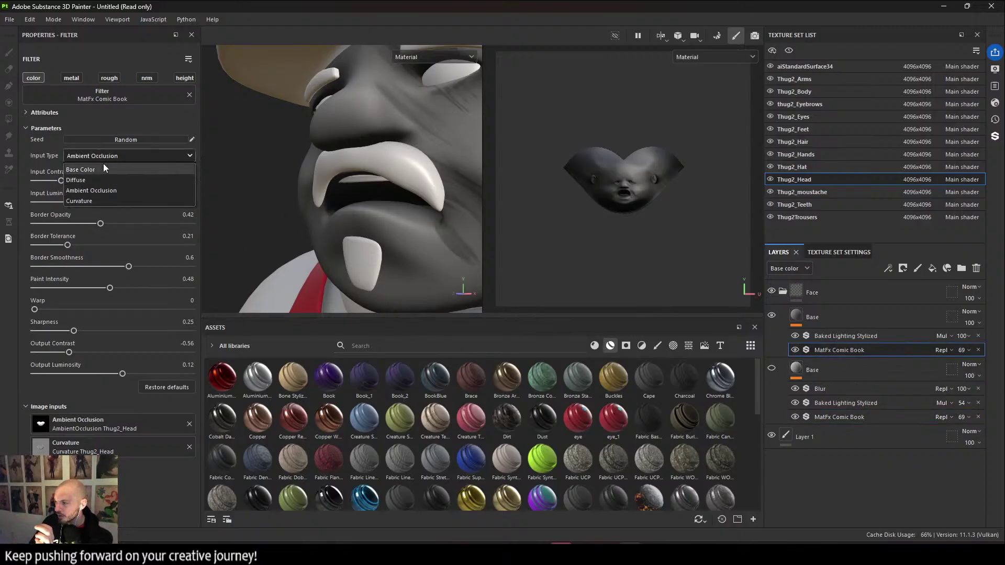
{"action": "left_click", "coordinate": [105, 201]}
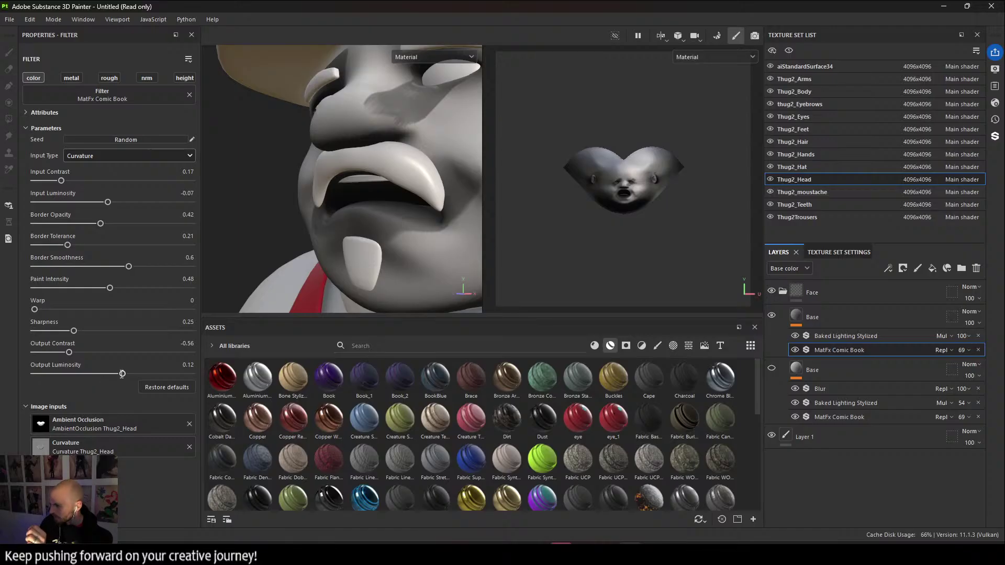
Set the MatFx Comic Book filter's Output Luminosity to 0.15, Output Contrast to -0.92 and Warp to 0.18.
{"action": "left_click_drag", "start_coordinate": [122, 374], "coordinate": [125, 374]}
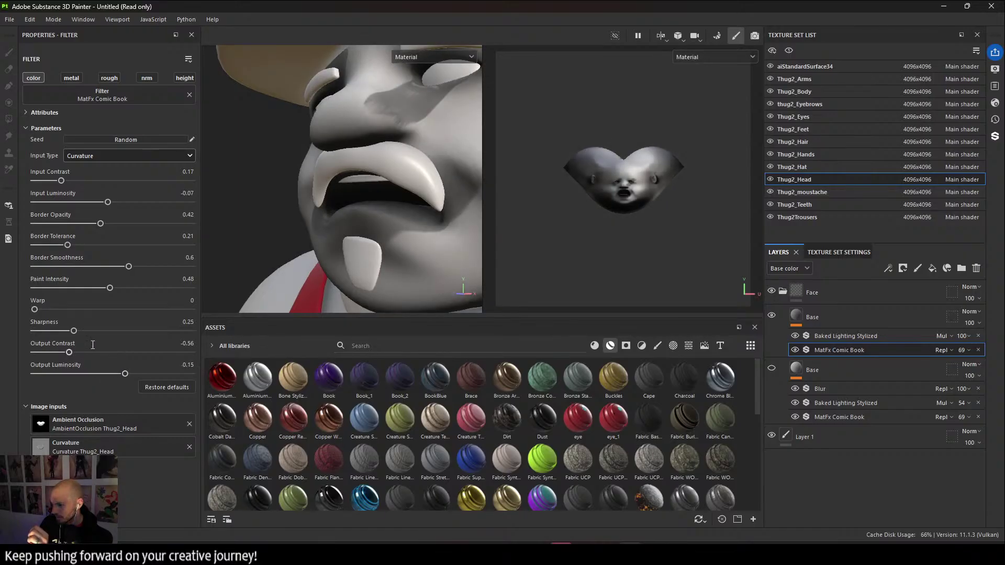
{"action": "left_click_drag", "start_coordinate": [69, 352], "coordinate": [39, 347]}
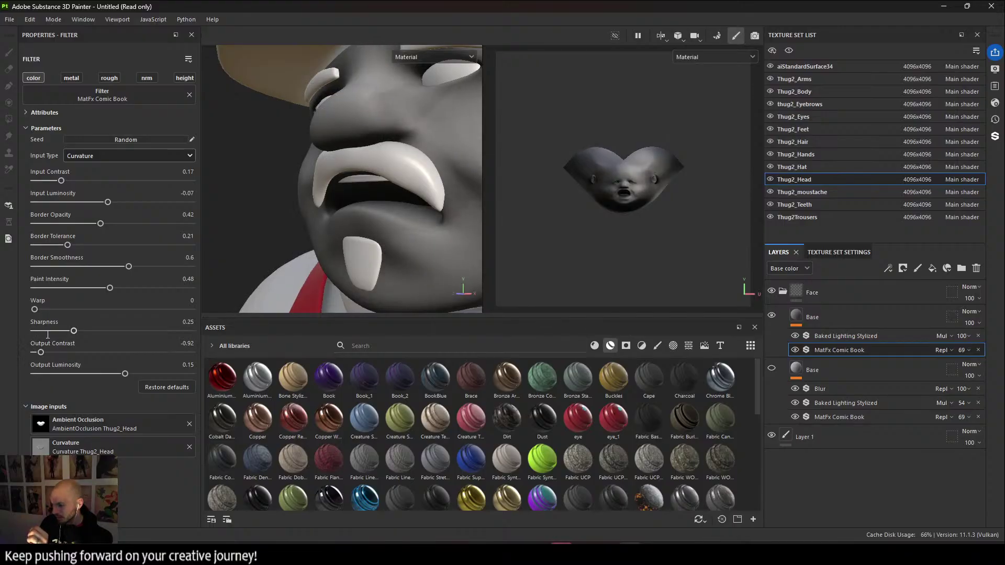
{"action": "left_click_drag", "start_coordinate": [35, 310], "coordinate": [182, 309]}
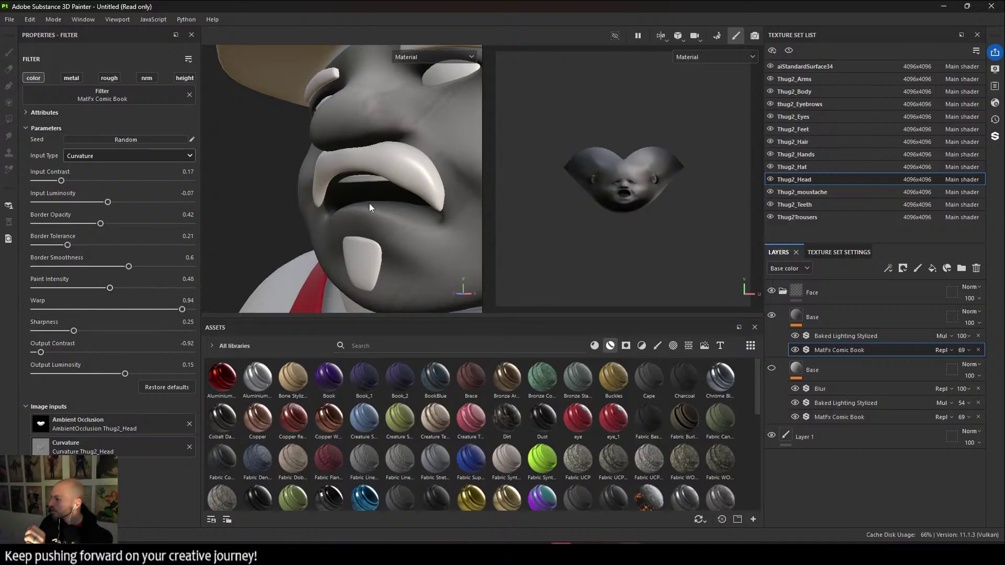
{"action": "scroll", "coordinate": [361, 220], "scroll_direction": "down", "scroll_amount": 2}
{"action": "scroll", "coordinate": [425, 206], "scroll_direction": "down", "scroll_amount": 1}
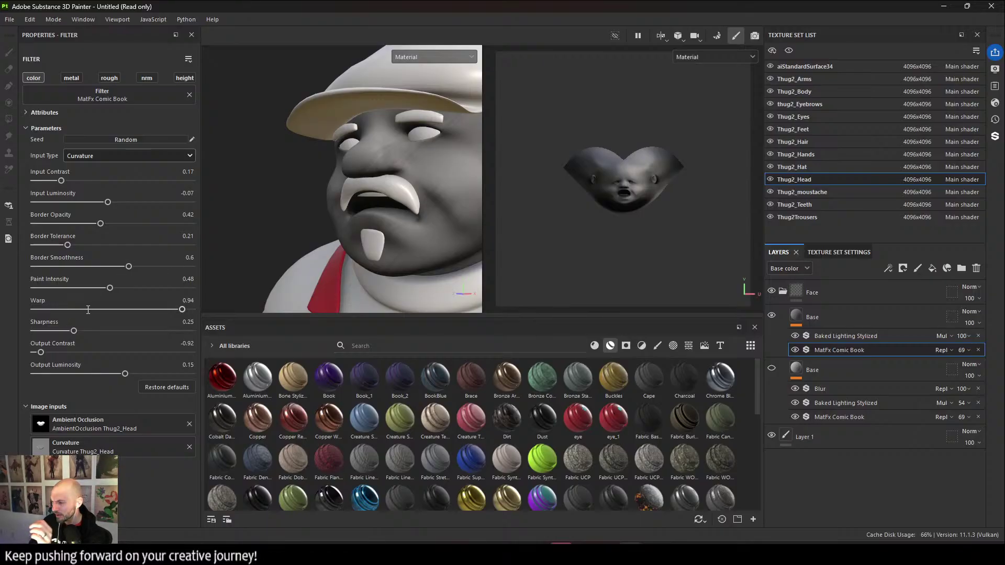
{"action": "left_click_drag", "start_coordinate": [59, 309], "coordinate": [63, 308]}
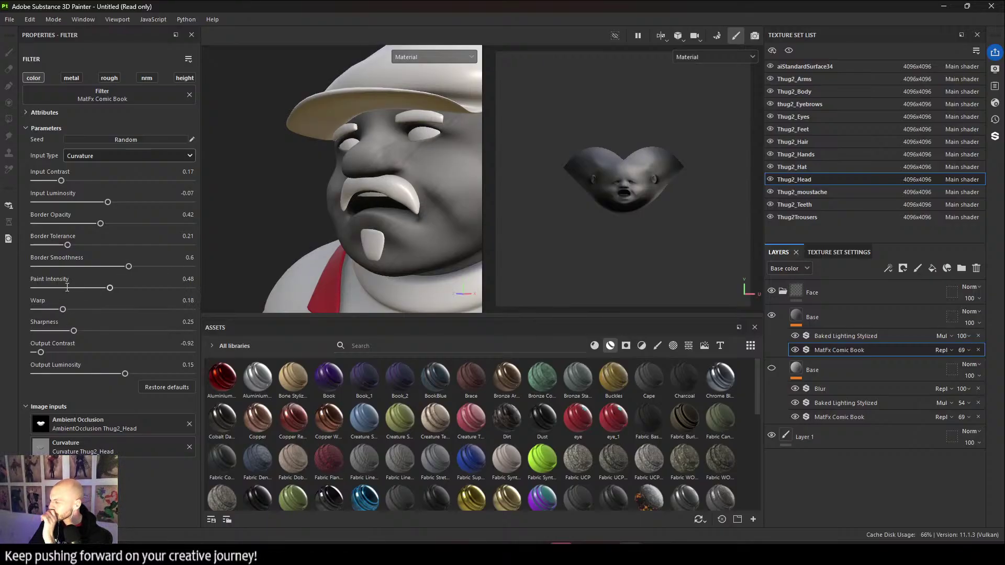
Set the MatFx Comic Book filter's Paint Intensity to 0.14, Border Smoothness to 0.62 and Border Opacity to 0.39.
{"action": "mouse_move", "coordinate": [110, 287]}
{"action": "left_mouse_down"}
{"action": "mouse_move", "coordinate": [38, 287]}
{"action": "mouse_move", "coordinate": [55, 288]}
{"action": "left_mouse_up"}
{"action": "mouse_move", "coordinate": [128, 267]}
{"action": "left_mouse_down"}
{"action": "mouse_move", "coordinate": [52, 267]}
{"action": "mouse_move", "coordinate": [132, 269]}
{"action": "left_mouse_up"}
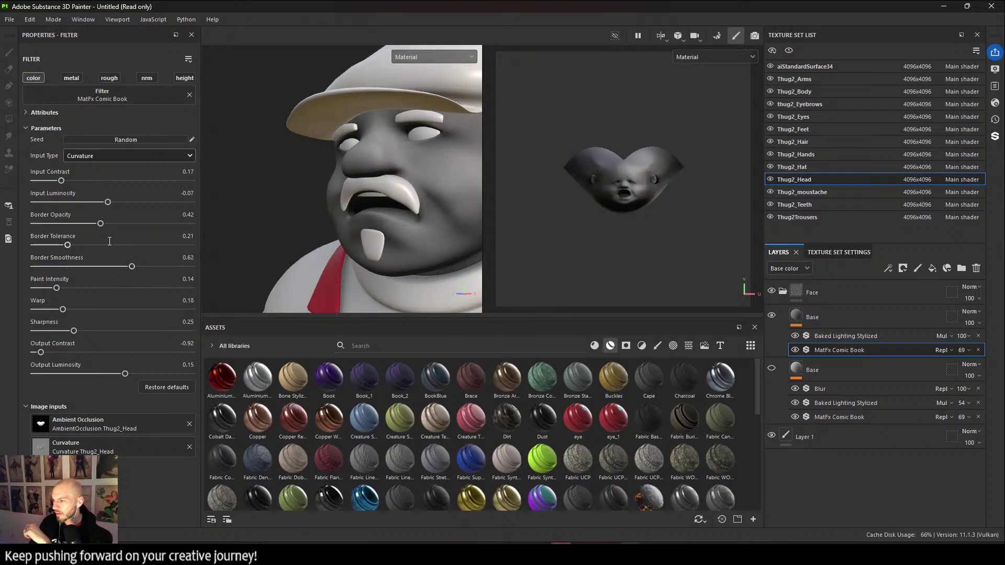
{"action": "mouse_move", "coordinate": [99, 224]}
{"action": "left_mouse_down"}
{"action": "mouse_move", "coordinate": [58, 224]}
{"action": "mouse_move", "coordinate": [191, 223]}
{"action": "mouse_move", "coordinate": [73, 219]}
{"action": "mouse_move", "coordinate": [96, 222]}
{"action": "left_mouse_up"}
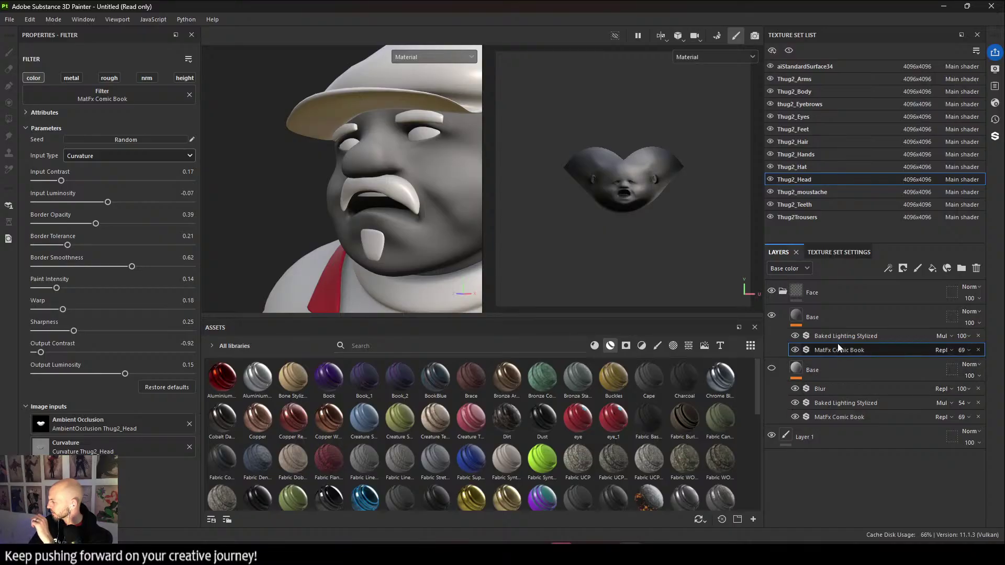
Copy the Blur filter from the hidden Base layer to the top of the visible one's filters and set its intensity to 0.21.
{"action": "left_click", "coordinate": [819, 389]}
{"action": "left_click_drag", "start_coordinate": [818, 389], "coordinate": [849, 307]}
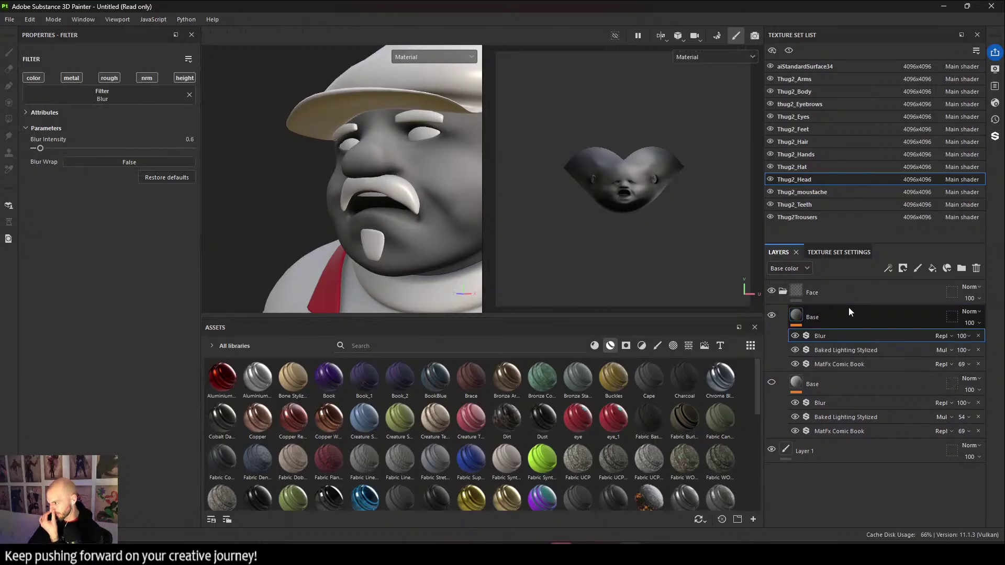
{"action": "scroll", "coordinate": [387, 187], "scroll_direction": "up", "scroll_amount": 1}
{"action": "scroll", "coordinate": [392, 151], "scroll_direction": "up", "scroll_amount": 4}
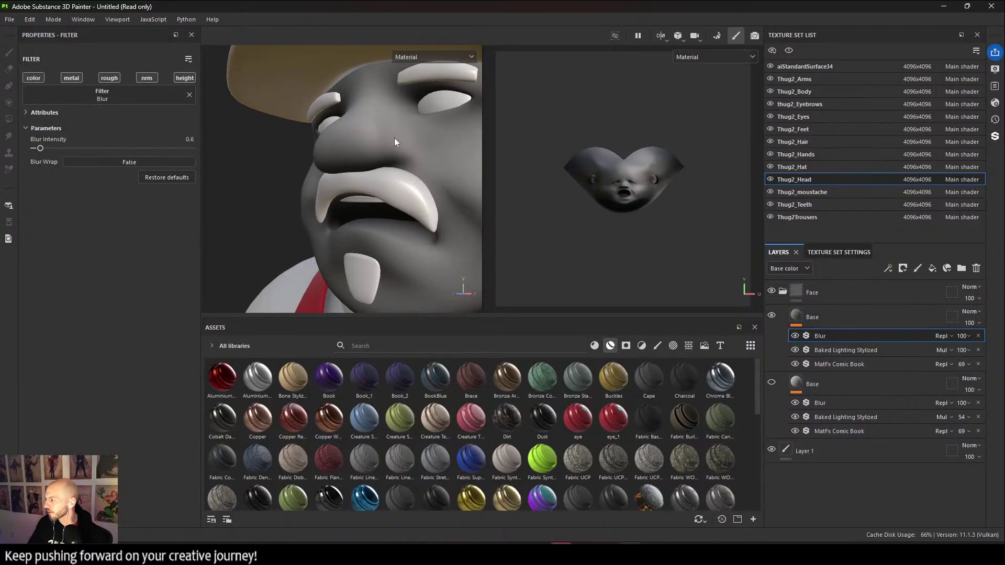
{"action": "left_click_drag", "start_coordinate": [395, 137], "coordinate": [408, 222], "text": "alt"}
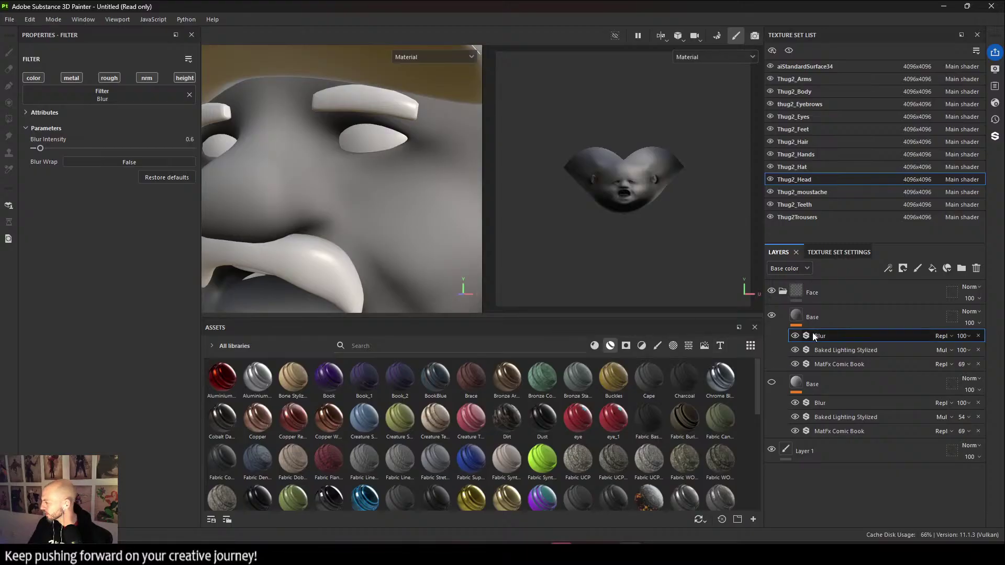
{"action": "left_click", "coordinate": [795, 336]}
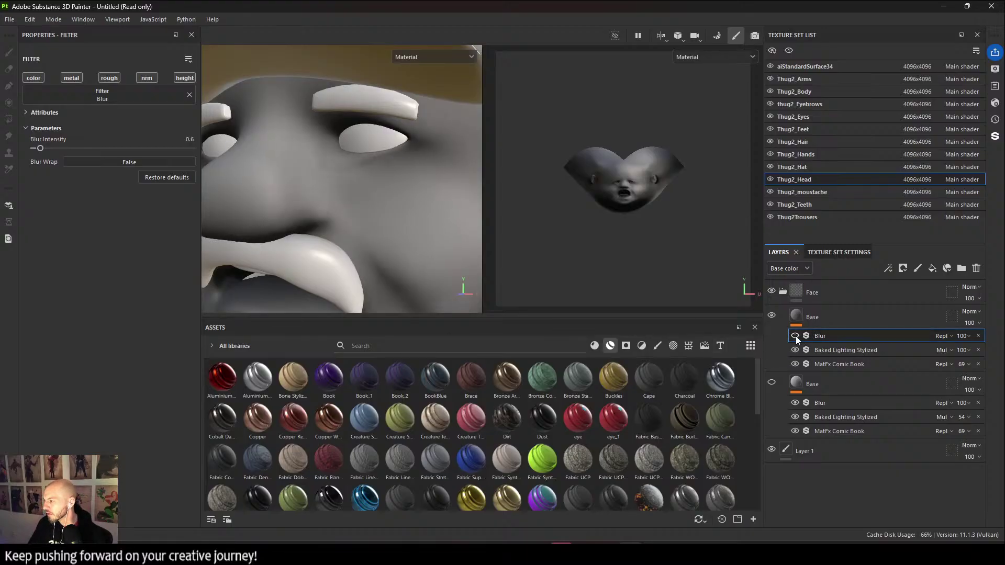
{"action": "left_click", "coordinate": [796, 337]}
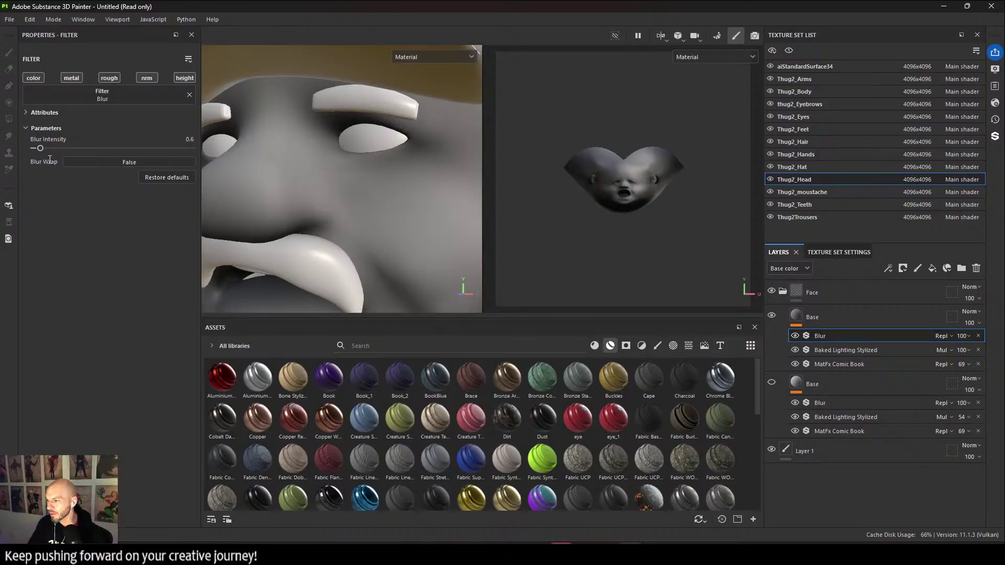
{"action": "left_click_drag", "start_coordinate": [41, 148], "coordinate": [35, 148]}
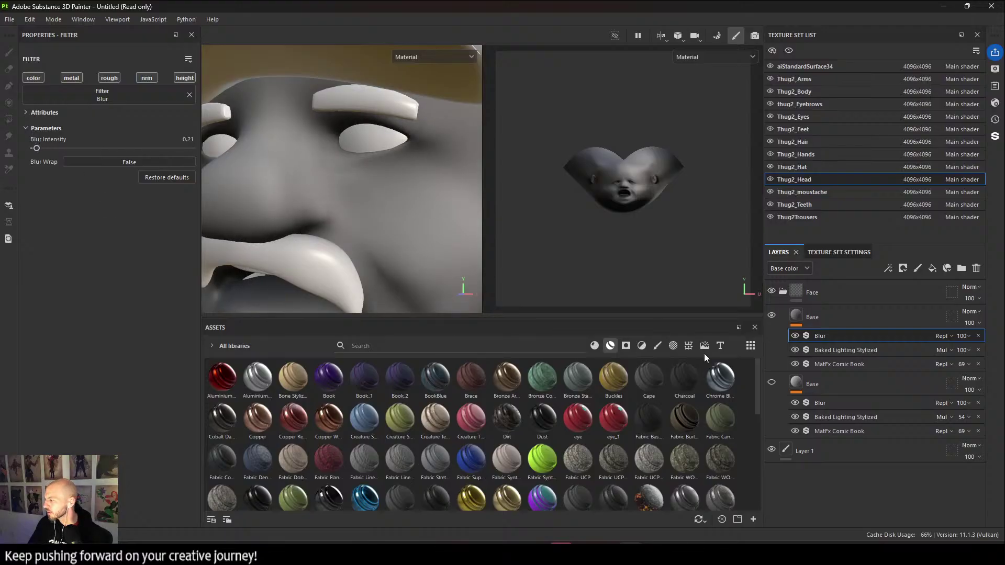
Compare the face with the visible Base layer's Blur, Baked Lighting Stylized and MatFx Comic Book filters toggled off and on, from several angles.
{"action": "left_click", "coordinate": [795, 350]}
{"action": "left_click", "coordinate": [795, 363]}
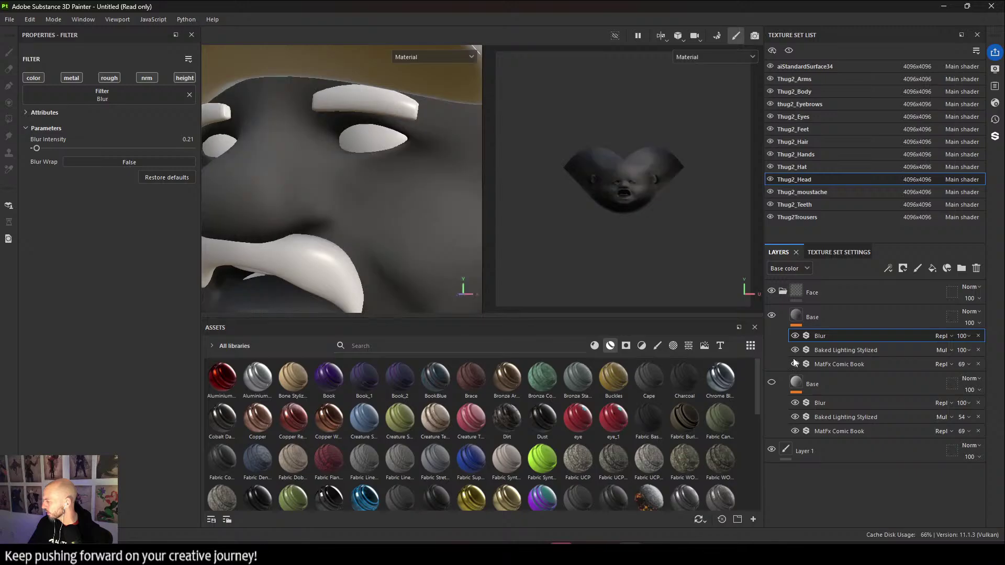
{"action": "left_click", "coordinate": [795, 335]}
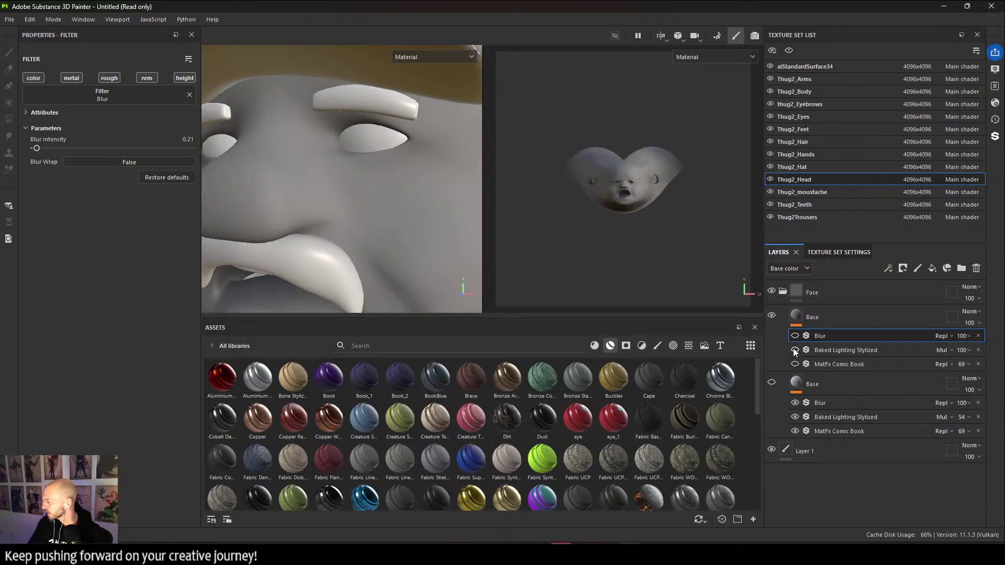
{"action": "left_click", "coordinate": [794, 350]}
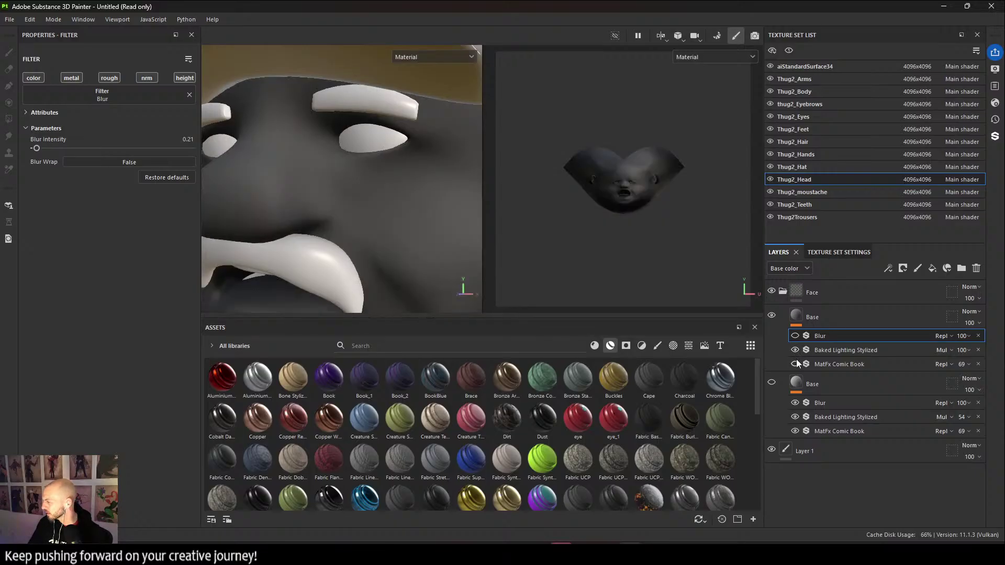
{"action": "left_click", "coordinate": [795, 365]}
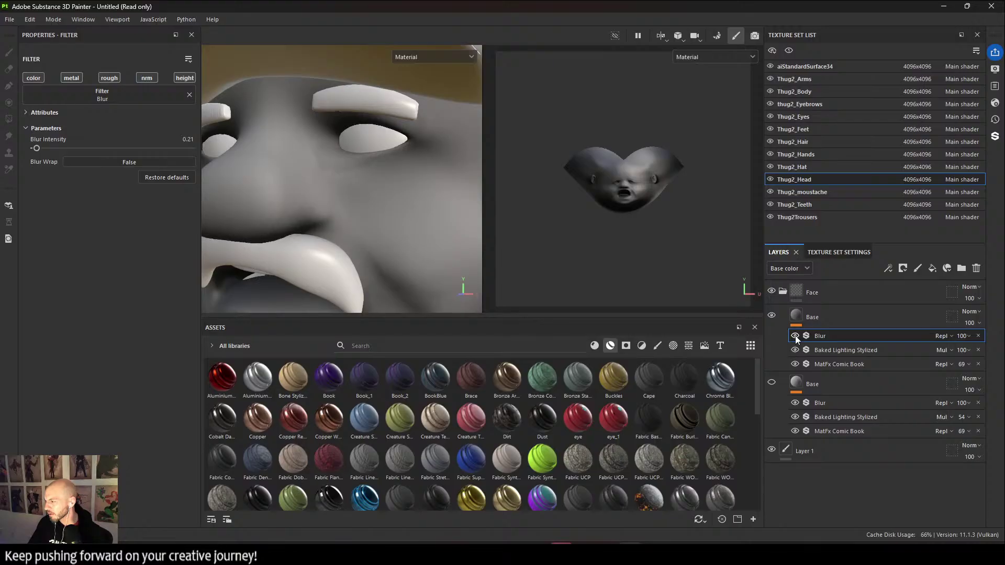
{"action": "scroll", "coordinate": [317, 248], "scroll_direction": "down", "scroll_amount": 5}
{"action": "mouse_move", "coordinate": [305, 247]}
{"action": "left_mouse_down", "text": "alt"}
{"action": "mouse_move", "coordinate": [404, 246]}
{"action": "mouse_move", "coordinate": [432, 186]}
{"action": "mouse_move", "coordinate": [373, 216]}
{"action": "mouse_move", "coordinate": [288, 175]}
{"action": "left_mouse_up", "text": "alt"}
{"action": "scroll", "coordinate": [432, 186], "scroll_direction": "down", "scroll_amount": 4}
{"action": "mouse_move", "coordinate": [289, 180]}
{"action": "right_mouse_down", "text": "shift"}
{"action": "mouse_move", "coordinate": [320, 202]}
{"action": "mouse_move", "coordinate": [363, 209]}
{"action": "right_mouse_up", "text": "shift"}
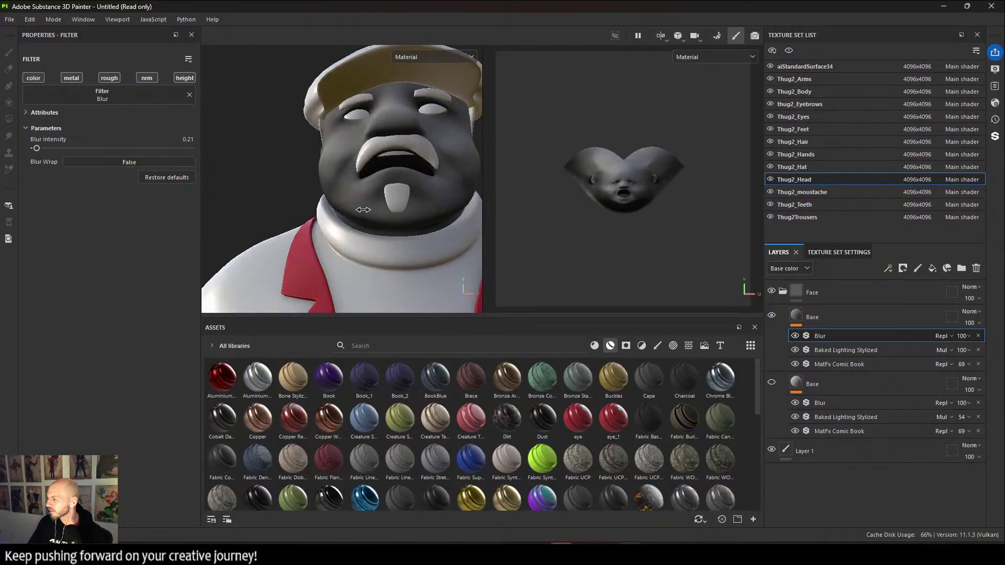
{"action": "left_click_drag", "start_coordinate": [363, 210], "coordinate": [335, 220], "text": "alt"}
Set the Environment Alignment to Camera in the display settings.
{"action": "left_click", "coordinate": [995, 69]}
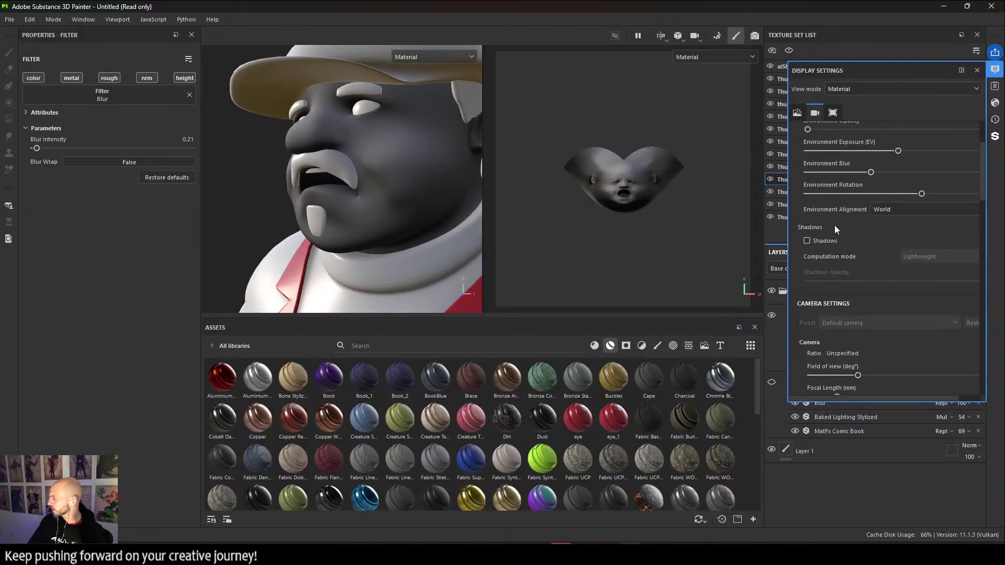
{"action": "scroll", "coordinate": [878, 277], "scroll_direction": "down", "scroll_amount": 3}
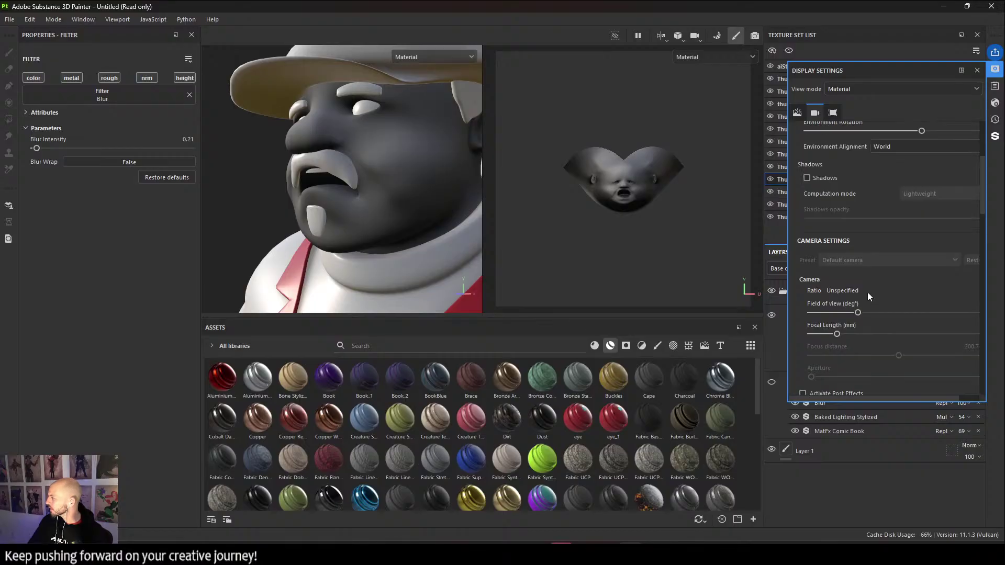
{"action": "scroll", "coordinate": [873, 284], "scroll_direction": "down", "scroll_amount": 5}
{"action": "scroll", "coordinate": [872, 256], "scroll_direction": "up", "scroll_amount": 10}
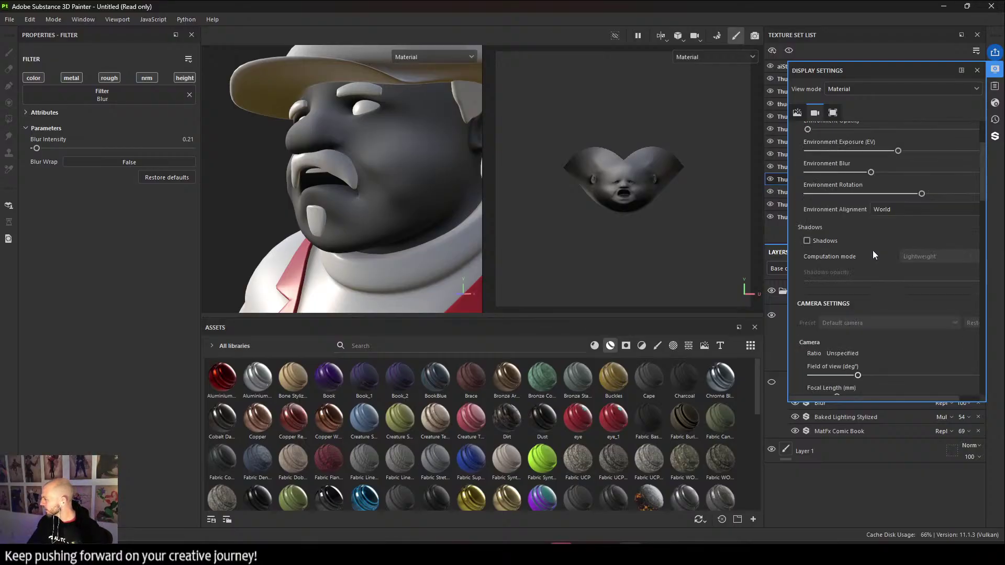
{"action": "left_click", "coordinate": [901, 310]}
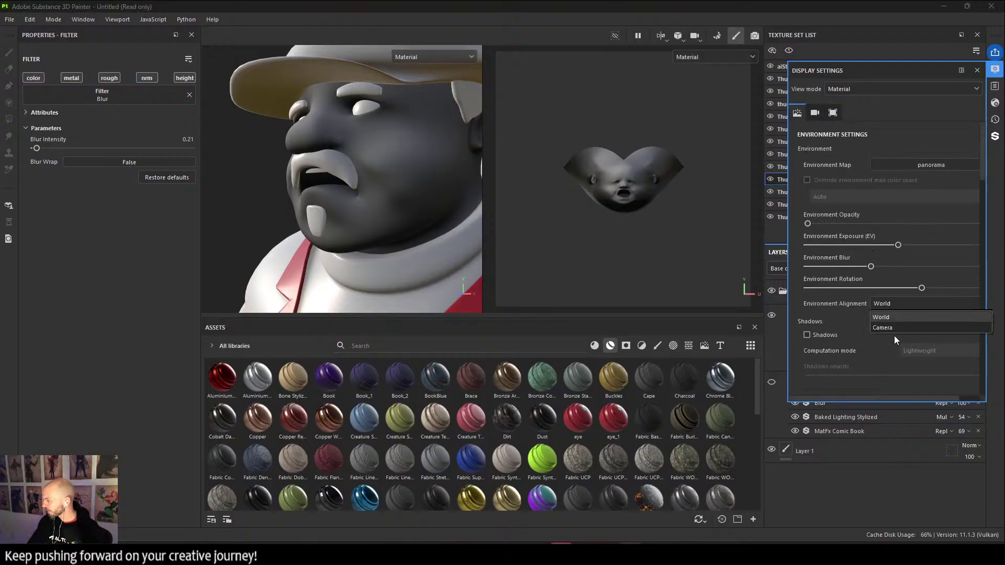
{"action": "left_click", "coordinate": [897, 331]}
Rotate the environment lighting while checking the head and jacket from several angles, and close the display settings.
{"action": "left_click_drag", "start_coordinate": [414, 313], "coordinate": [373, 275], "text": "alt"}
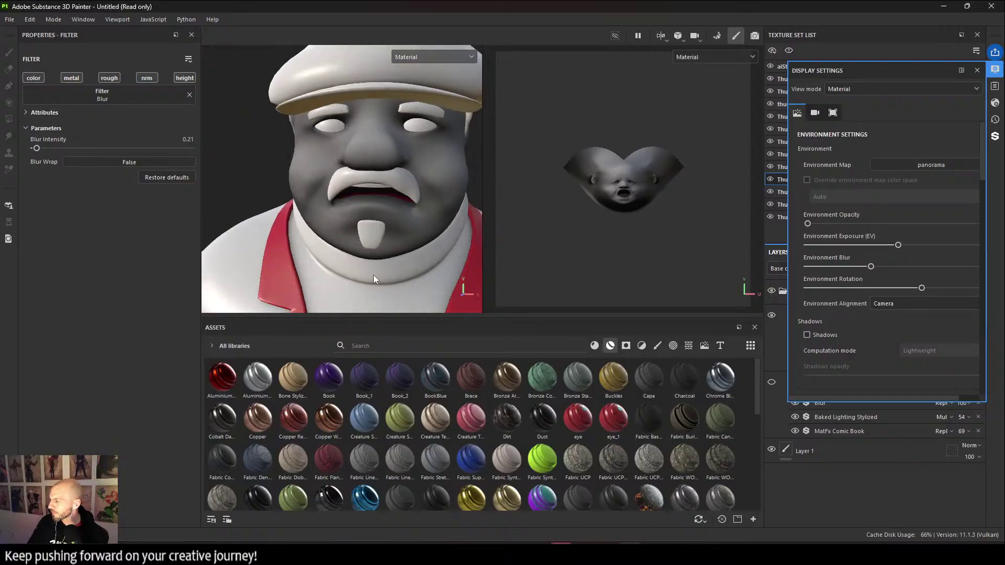
{"action": "right_click_drag", "start_coordinate": [373, 275], "coordinate": [325, 261], "text": "shift"}
{"action": "left_click_drag", "start_coordinate": [325, 261], "coordinate": [401, 278], "text": "alt"}
{"action": "left_click_drag", "start_coordinate": [343, 197], "coordinate": [349, 222], "text": "alt"}
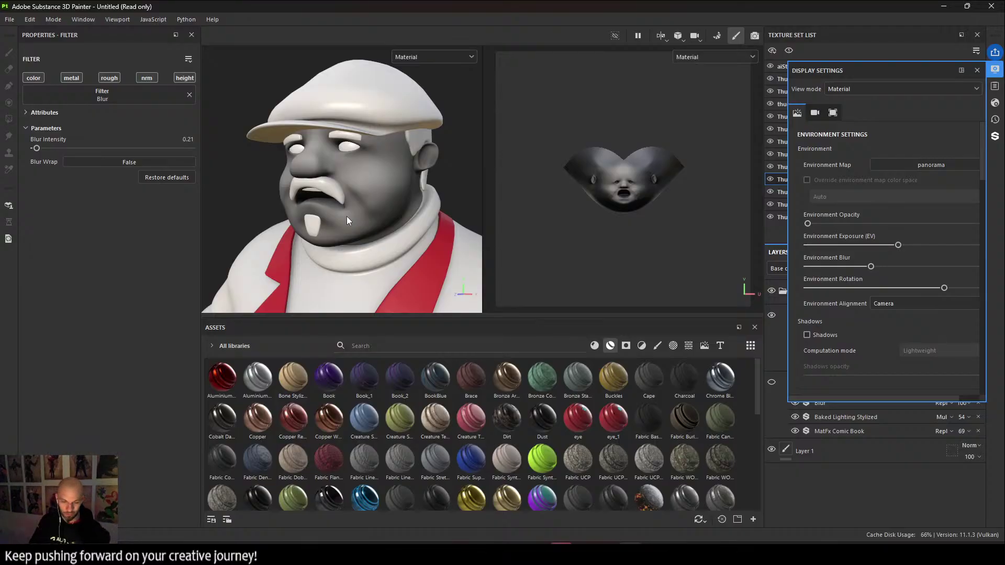
{"action": "scroll", "coordinate": [416, 279], "scroll_direction": "down", "scroll_amount": 2}
{"action": "middle_click_drag", "start_coordinate": [416, 278], "coordinate": [391, 166], "text": "alt"}
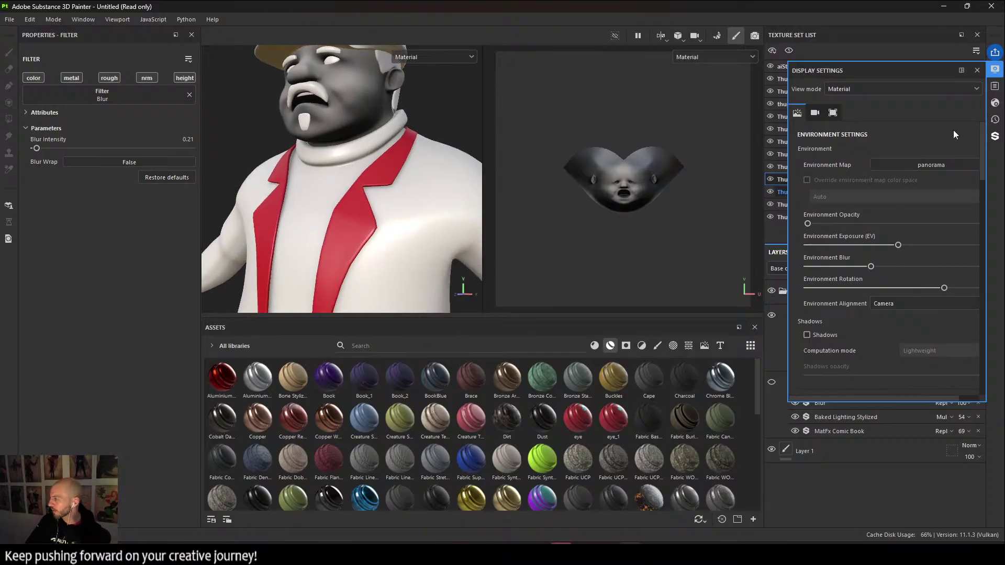
{"action": "left_click", "coordinate": [977, 70]}
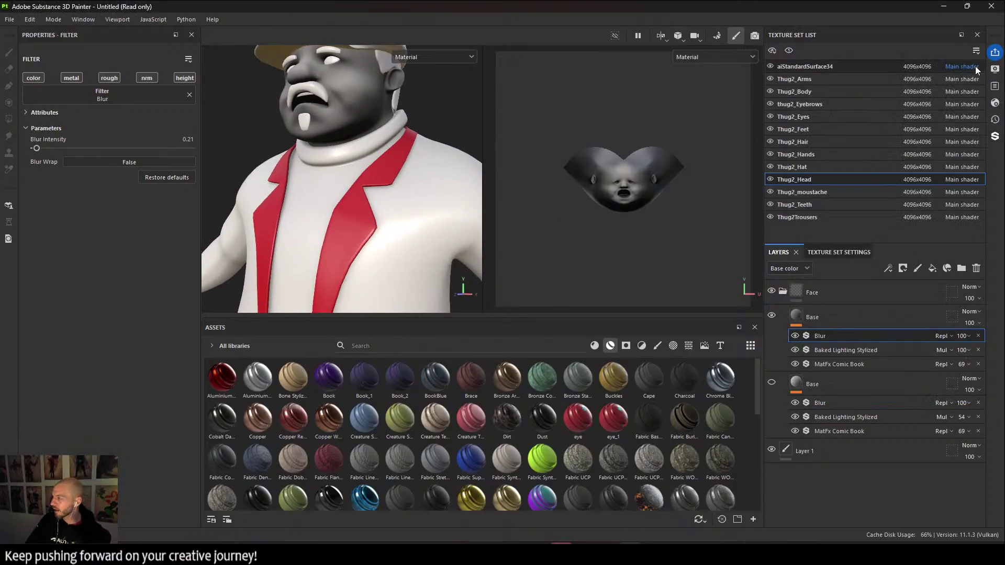
Change the base color of Fill layer 1 in the aiStandardSurface34 texture set from red to near-black.
{"action": "double_click", "coordinate": [800, 65]}
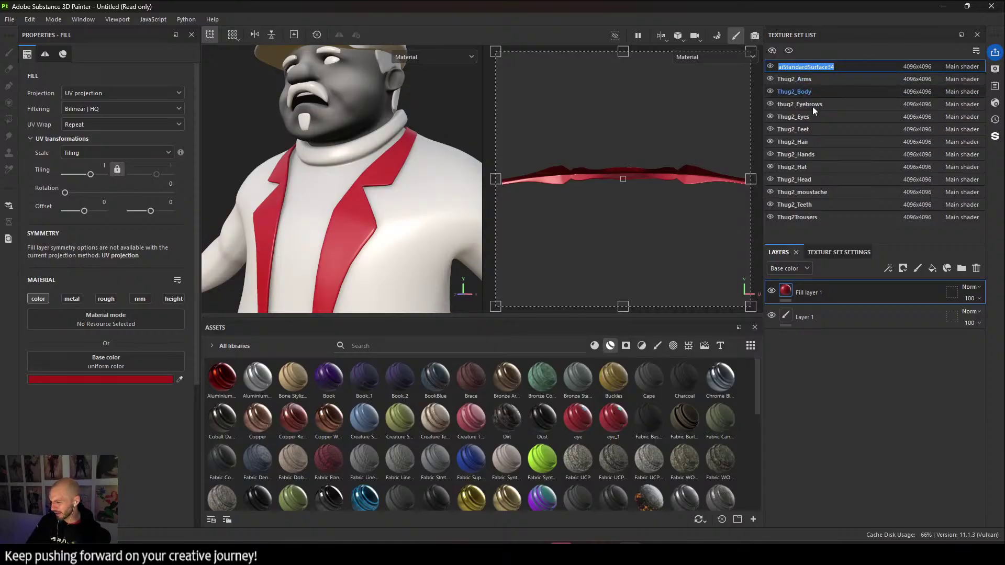
{"action": "left_click", "coordinate": [131, 379]}
{"action": "left_click_drag", "start_coordinate": [230, 335], "coordinate": [309, 253]}
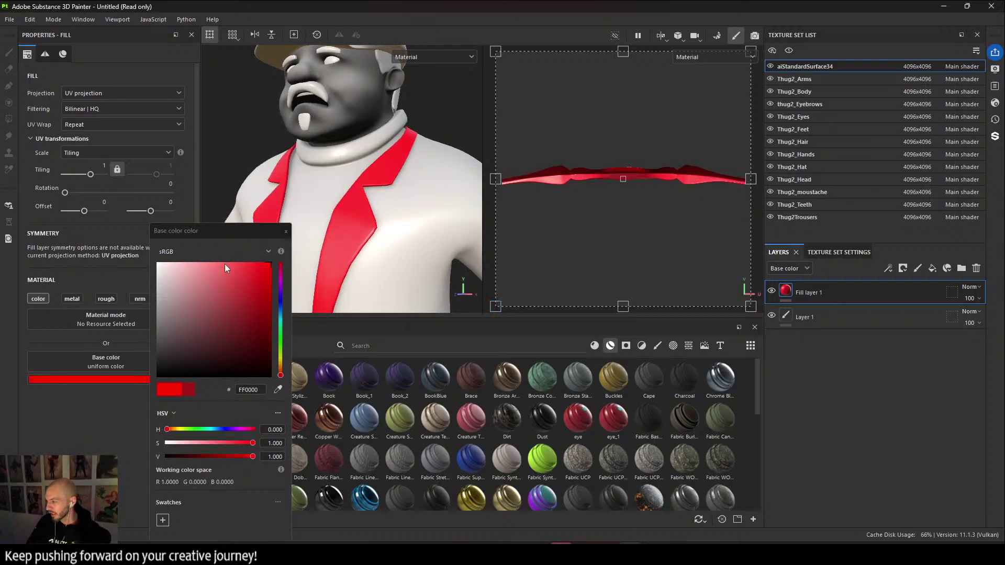
{"action": "left_click_drag", "start_coordinate": [240, 298], "coordinate": [125, 368]}
{"action": "left_click", "coordinate": [286, 231]}
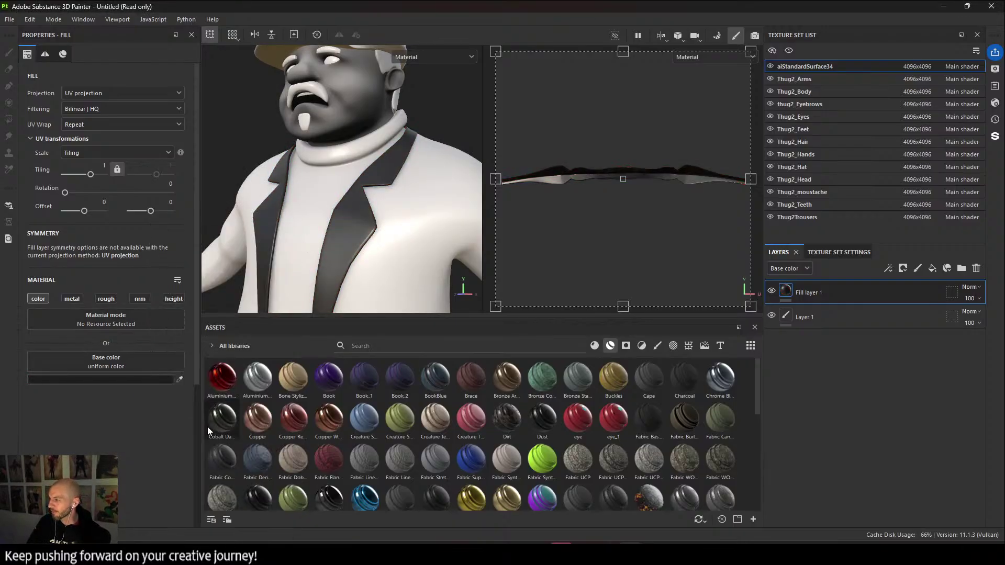
Rename the aiStandardSurface34 texture set as Thug2_CoatTrim.
{"action": "double_click", "coordinate": [833, 67]}
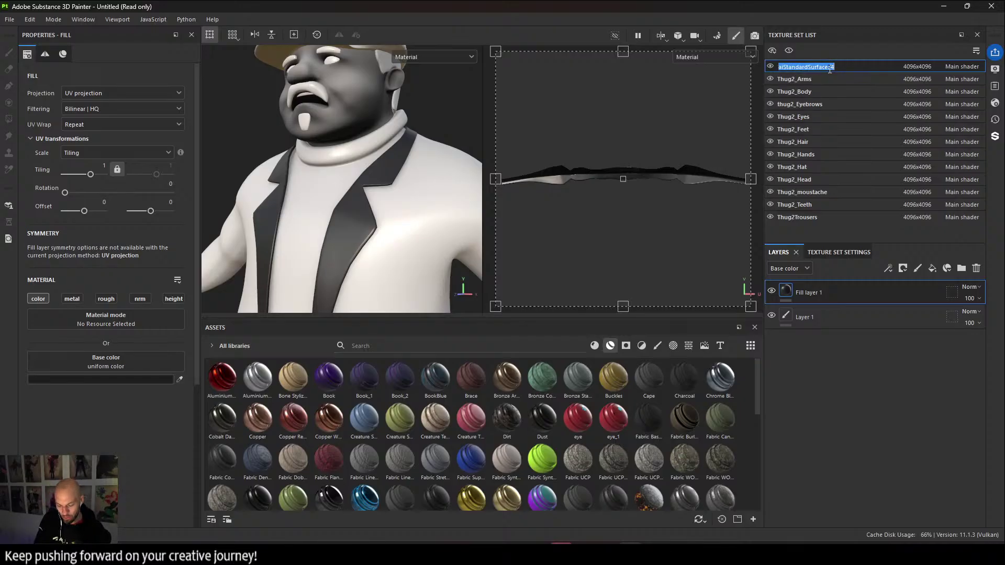
{"action": "type", "text": "Collar"}
{"action": "key", "text": "BackSpace"}
{"action": "key", "text": "BackSpace"}
{"action": "key", "text": "BackSpace"}
{"action": "key", "text": "BackSpace"}
{"action": "key", "text": "BackSpace"}
{"action": "key", "text": "BackSpace"}
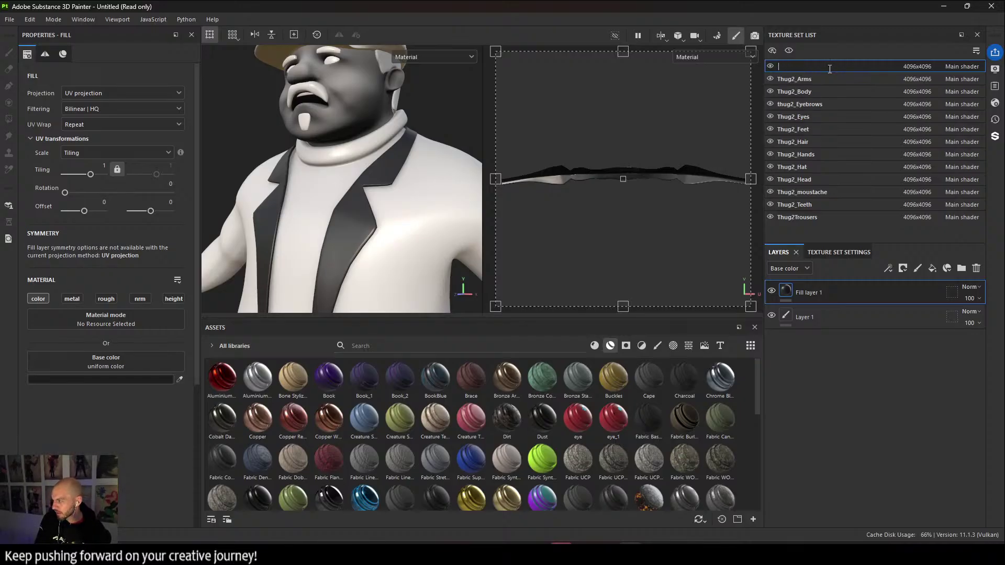
{"action": "type", "text": "Thug2_"}
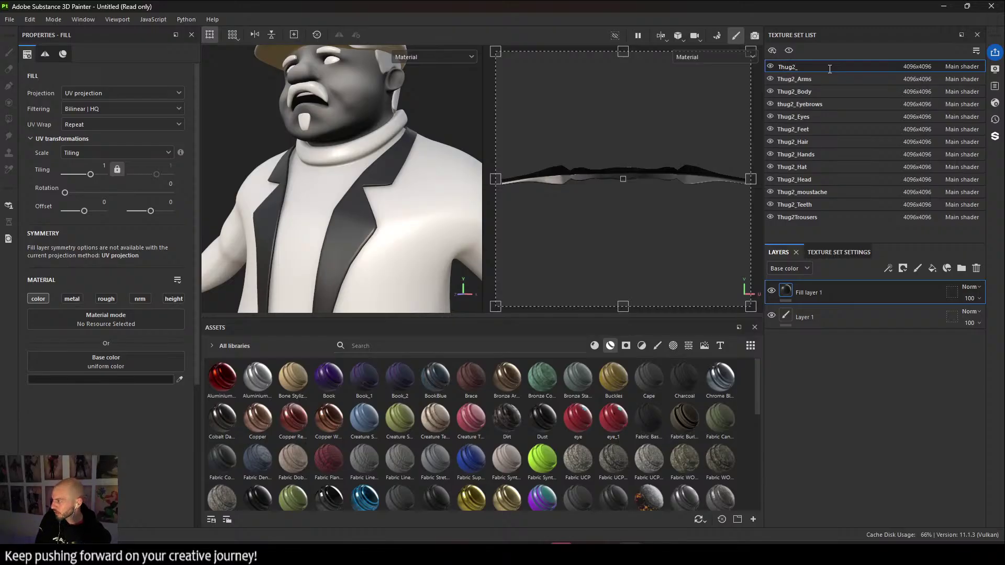
{"action": "type", "text": "Coat"}
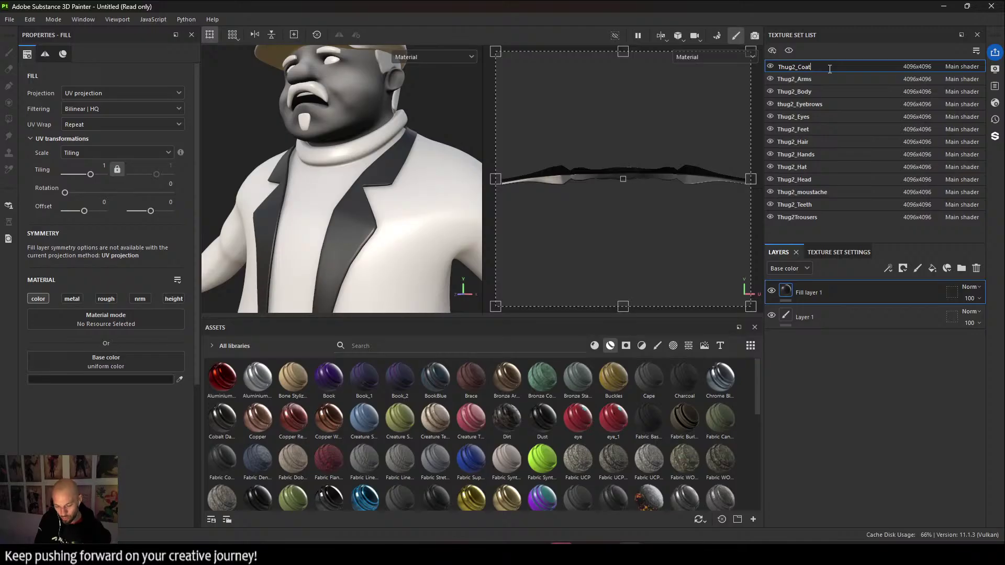
{"action": "type", "text": "Trim"}
{"action": "key", "text": "Return"}
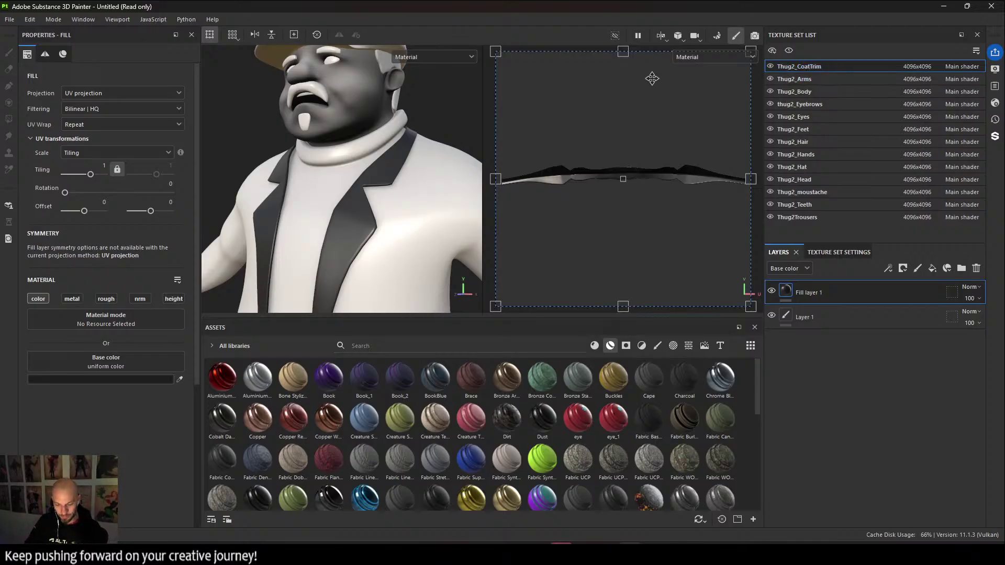
Delete the hidden lower Base layer and Layer 1 from the Thug2_Head texture set.
{"action": "right_click_drag", "start_coordinate": [458, 211], "coordinate": [424, 207], "text": "alt"}
{"action": "left_click_drag", "start_coordinate": [385, 205], "coordinate": [411, 204], "text": "alt"}
{"action": "right_click_drag", "start_coordinate": [410, 204], "coordinate": [360, 184], "text": "alt"}
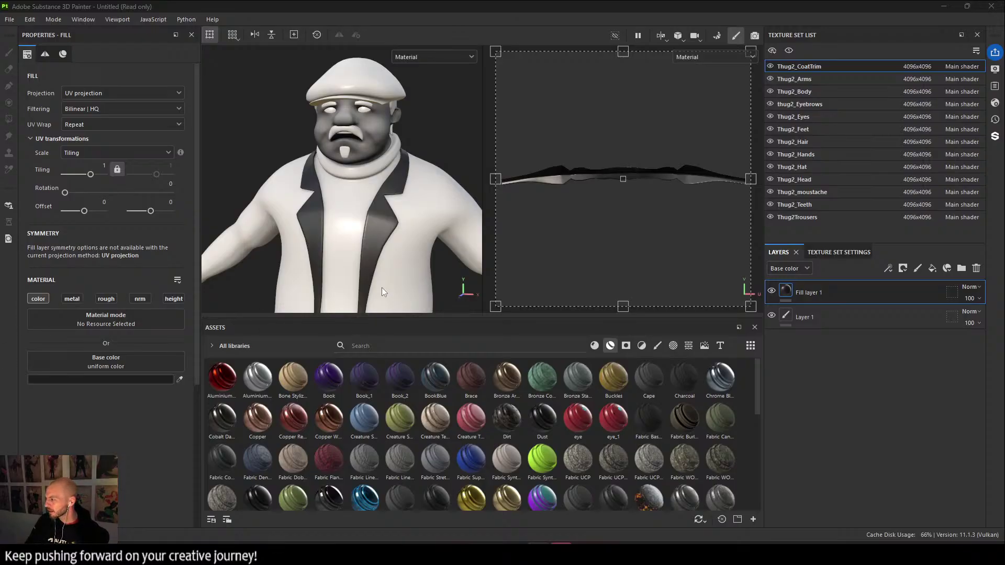
{"action": "left_click_drag", "start_coordinate": [397, 221], "coordinate": [421, 217], "text": "alt"}
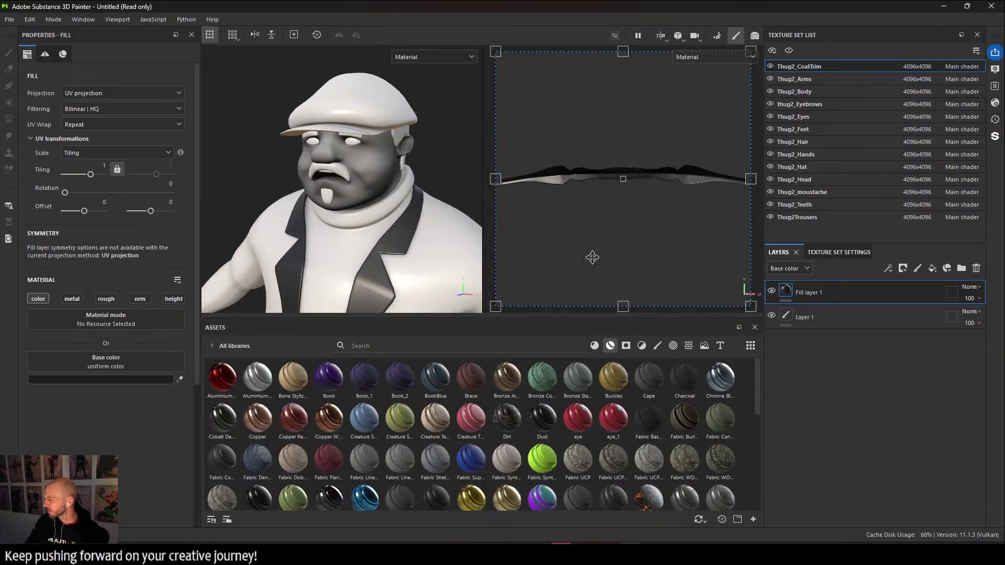
{"action": "left_click", "coordinate": [825, 181]}
{"action": "left_click", "coordinate": [821, 382]}
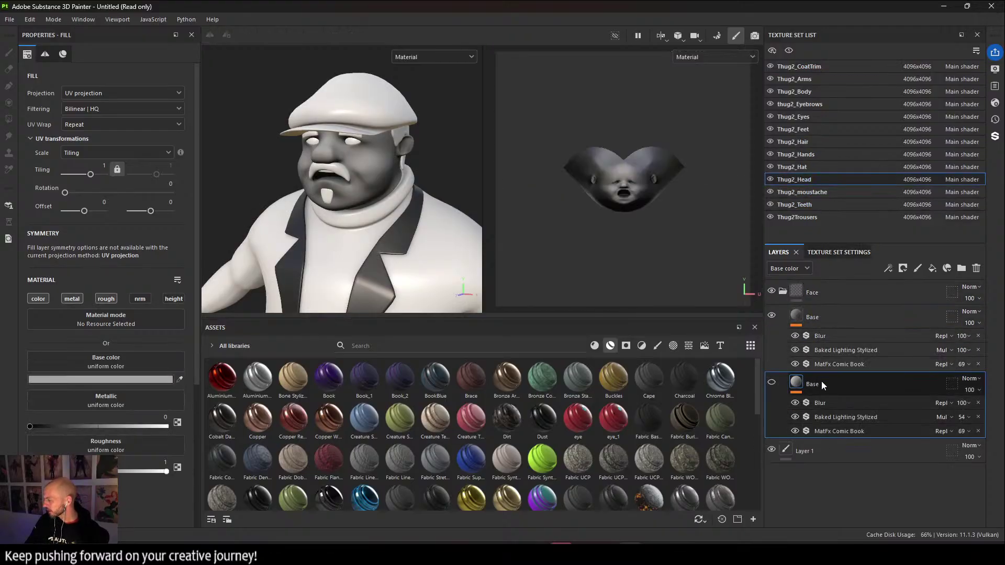
{"action": "key", "text": "Delete"}
{"action": "key", "text": "Delete"}
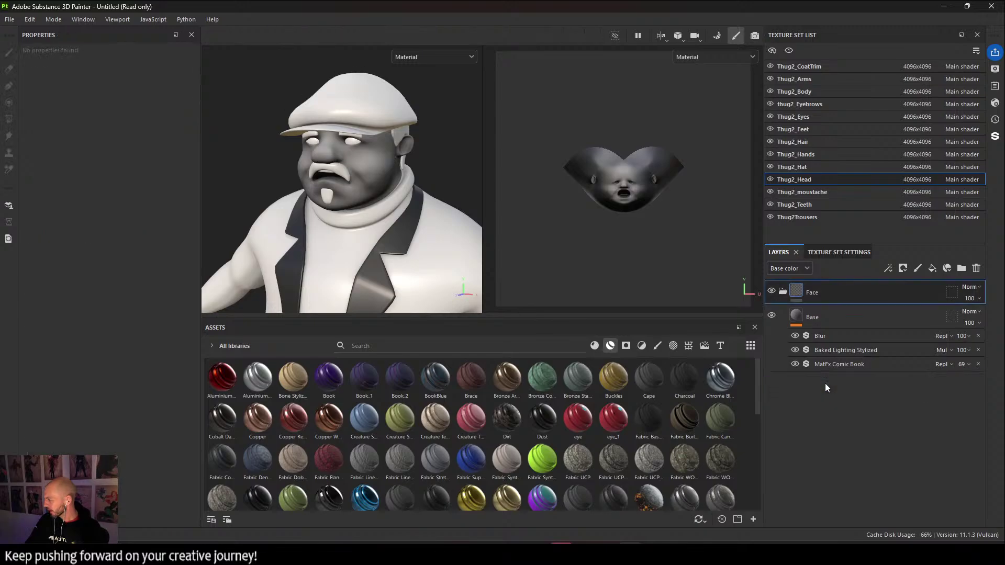
Compare the face with the remaining Base layer's MatFx Comic Book filter toggled off and on.
{"action": "left_click", "coordinate": [838, 323]}
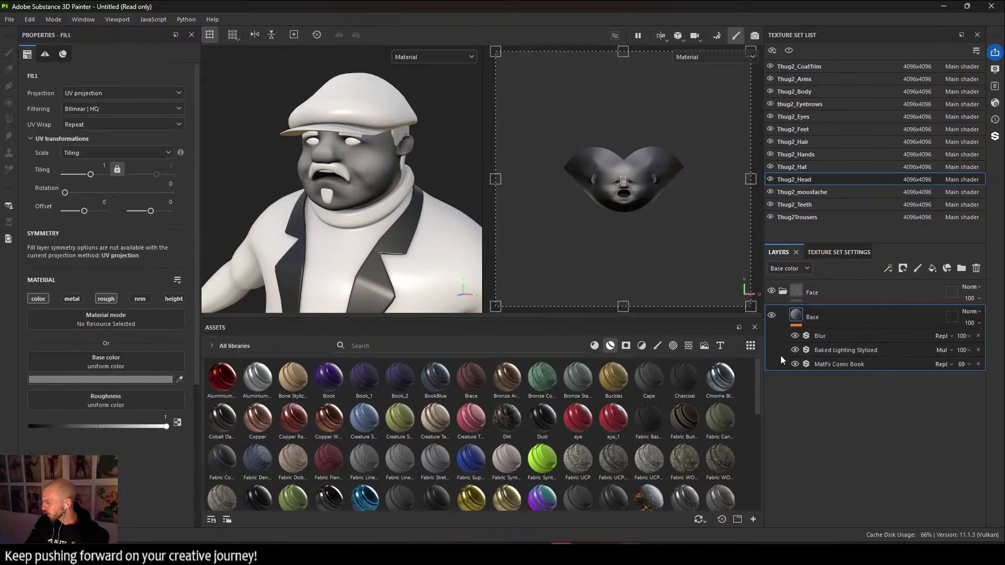
{"action": "left_click", "coordinate": [795, 365]}
{"action": "left_click", "coordinate": [795, 365]}
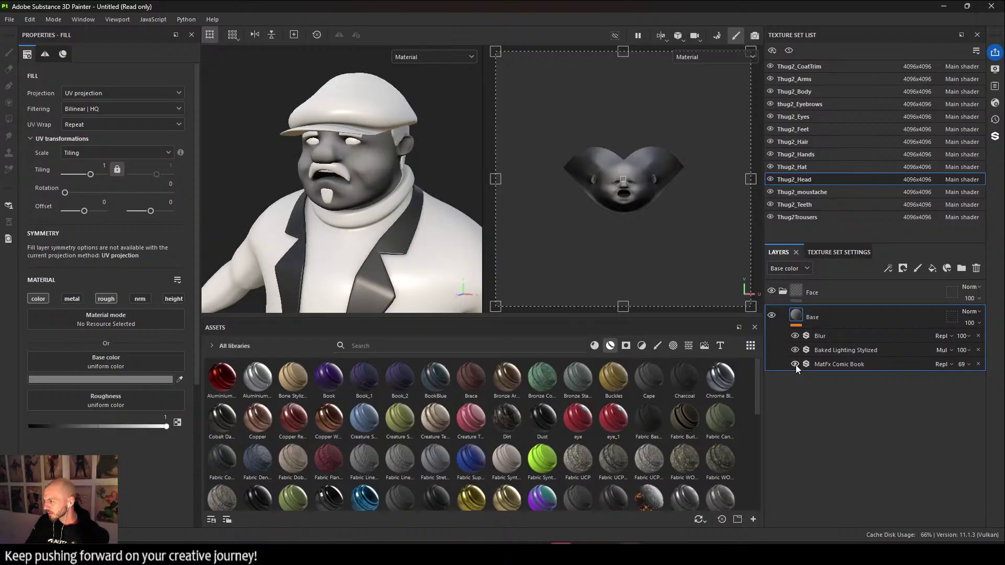
{"action": "left_click", "coordinate": [795, 364]}
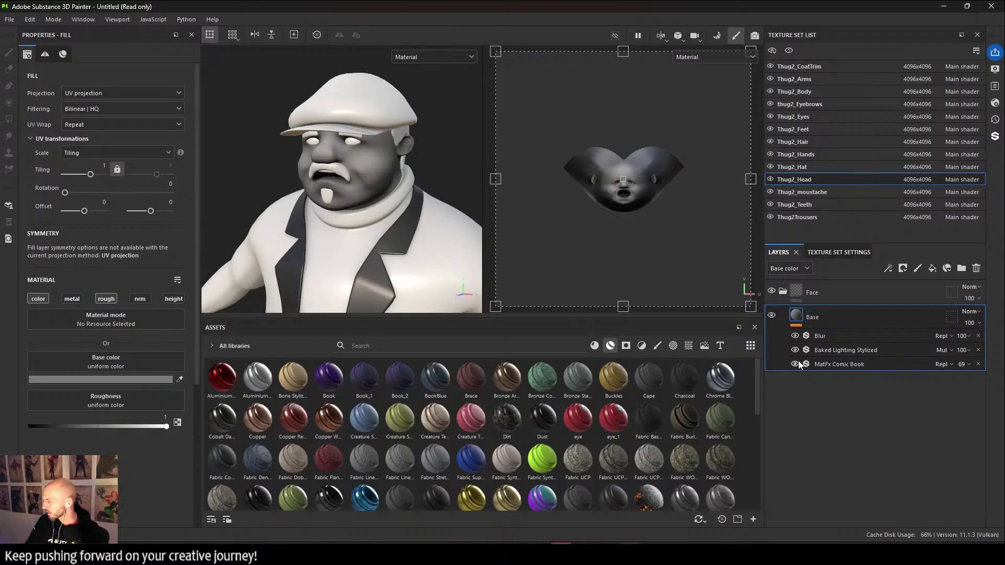
Set the Baked Lighting Stylized filter's Sun Intensity to 3.22 and Sky Intensity to 0.36, with the MatFx Comic Book filter switched back on.
{"action": "left_click", "coordinate": [852, 352]}
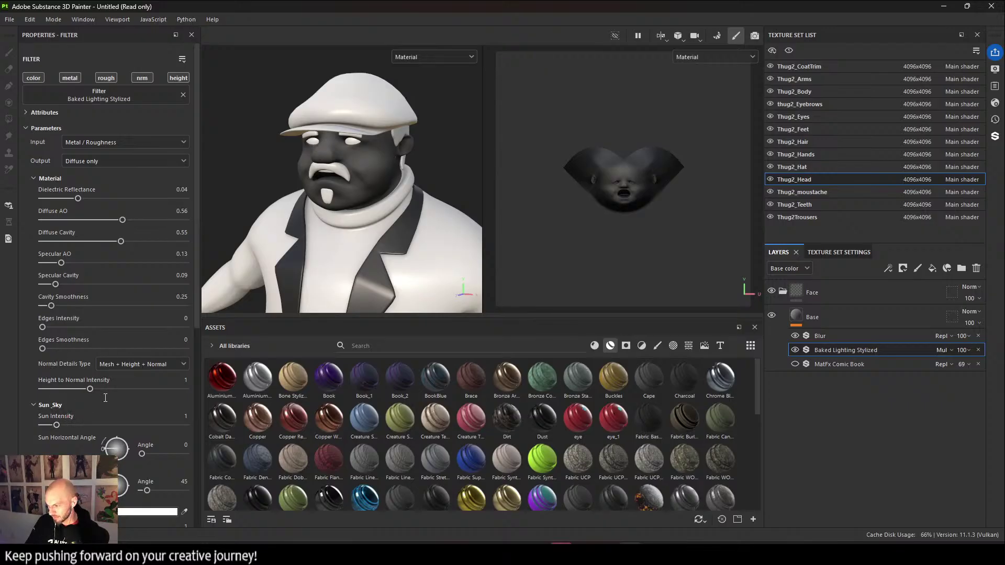
{"action": "scroll", "coordinate": [85, 436], "scroll_direction": "down", "scroll_amount": 3}
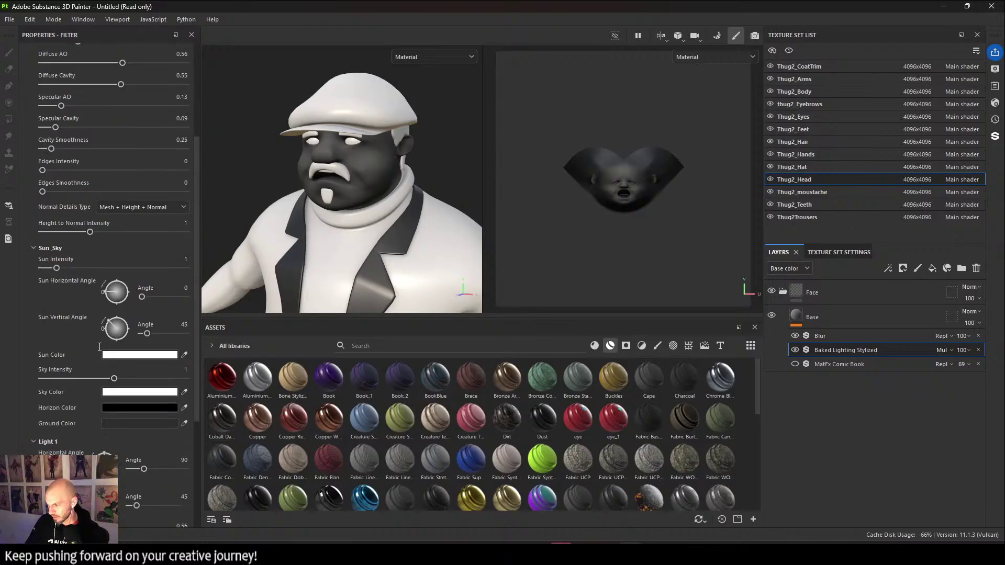
{"action": "left_click_drag", "start_coordinate": [56, 267], "coordinate": [132, 267]}
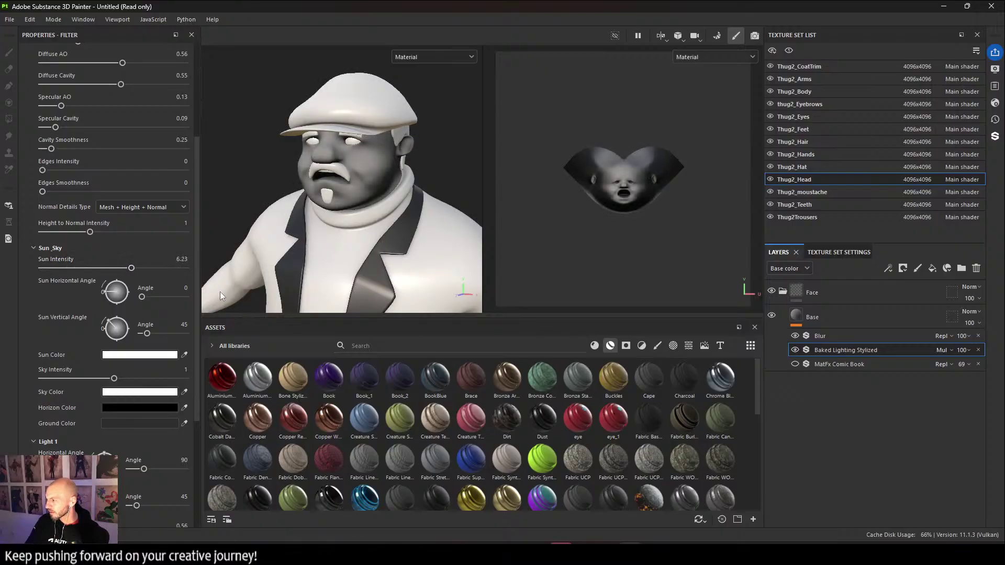
{"action": "left_click", "coordinate": [795, 364]}
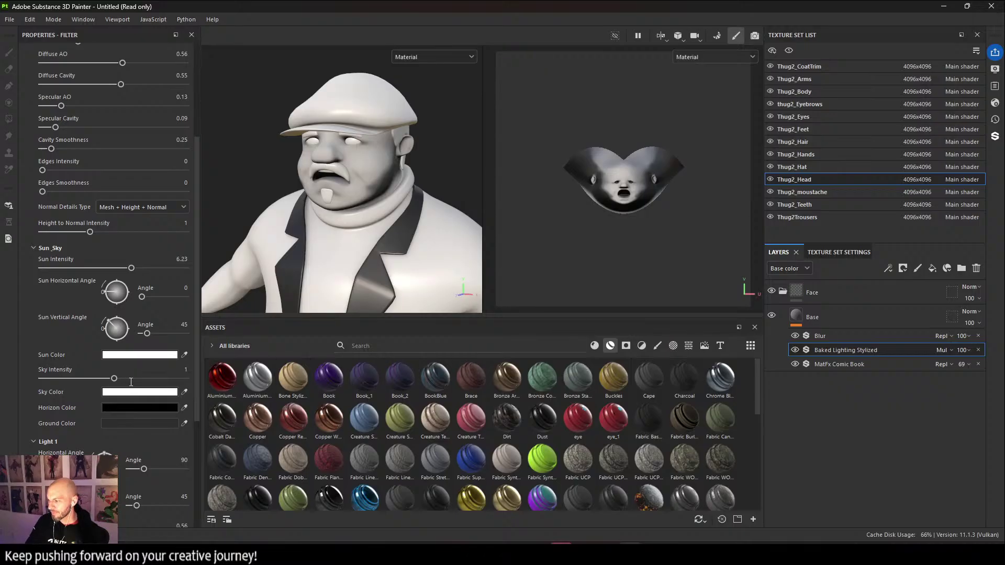
{"action": "left_click_drag", "start_coordinate": [114, 377], "coordinate": [67, 378]}
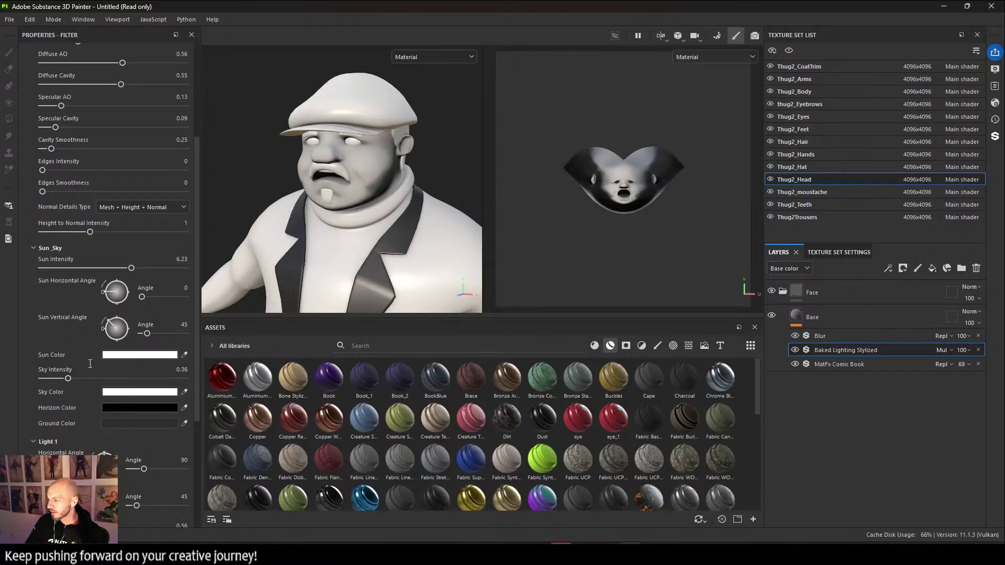
{"action": "left_click_drag", "start_coordinate": [135, 267], "coordinate": [89, 267]}
Examine the head shading, coat trim, shoulders and sleeves from the front, side and back, both close up and from a distance.
{"action": "left_click_drag", "start_coordinate": [344, 243], "coordinate": [403, 215], "text": "alt"}
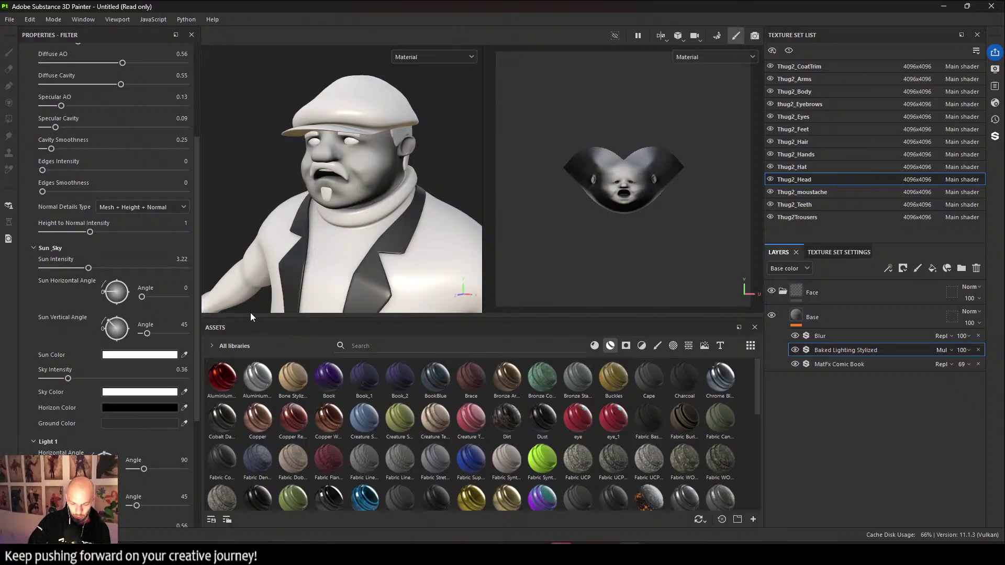
{"action": "left_click_drag", "start_coordinate": [333, 285], "coordinate": [338, 282], "text": "alt"}
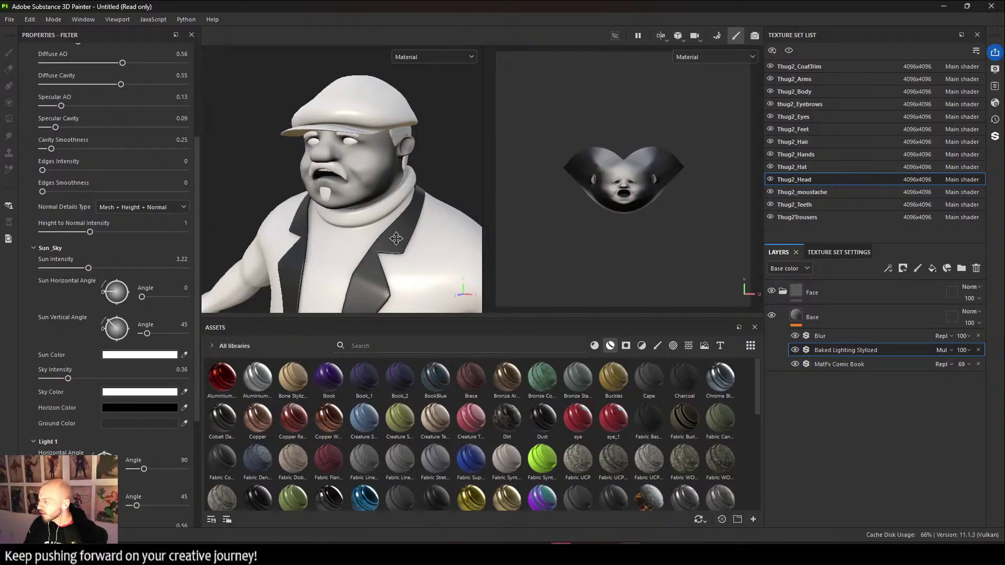
{"action": "middle_click_drag", "start_coordinate": [339, 282], "coordinate": [361, 216], "text": "alt"}
{"action": "right_click_drag", "start_coordinate": [362, 216], "coordinate": [337, 205], "text": "alt"}
{"action": "left_click_drag", "start_coordinate": [338, 205], "coordinate": [377, 252], "text": "alt"}
{"action": "middle_click_drag", "start_coordinate": [377, 253], "coordinate": [385, 181], "text": "alt"}
{"action": "right_click_drag", "start_coordinate": [385, 180], "coordinate": [406, 181], "text": "alt"}
{"action": "left_click_drag", "start_coordinate": [406, 181], "coordinate": [398, 186], "text": "alt"}
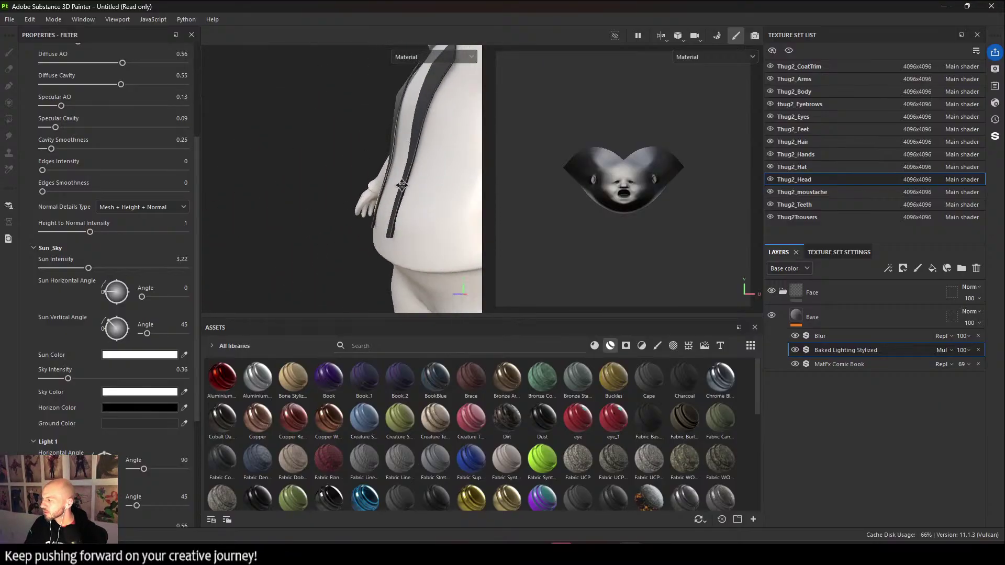
{"action": "middle_click_drag", "start_coordinate": [397, 186], "coordinate": [380, 267], "text": "alt"}
{"action": "left_click_drag", "start_coordinate": [379, 267], "coordinate": [341, 224], "text": "alt"}
{"action": "right_click_drag", "start_coordinate": [340, 224], "coordinate": [298, 167], "text": "alt"}
{"action": "left_click_drag", "start_coordinate": [298, 167], "coordinate": [370, 222], "text": "alt"}
{"action": "mouse_move", "coordinate": [370, 222]}
{"action": "right_mouse_down", "text": "alt"}
{"action": "mouse_move", "coordinate": [435, 222]}
{"action": "mouse_move", "coordinate": [384, 218]}
{"action": "right_mouse_up", "text": "alt"}
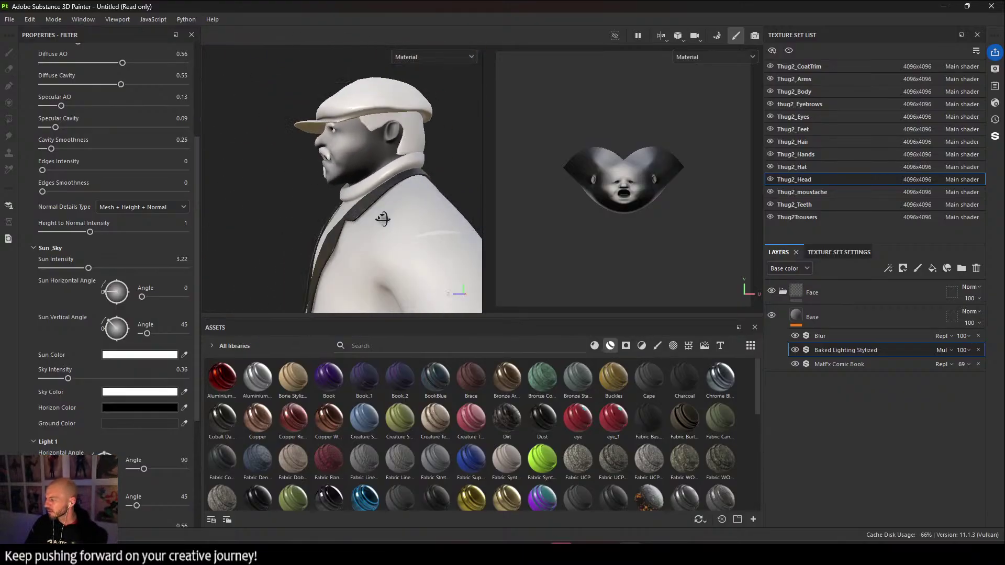
{"action": "left_click_drag", "start_coordinate": [383, 217], "coordinate": [445, 210], "text": "alt"}
{"action": "right_click_drag", "start_coordinate": [445, 210], "coordinate": [471, 193], "text": "alt"}
{"action": "middle_click_drag", "start_coordinate": [471, 194], "coordinate": [476, 176], "text": "alt"}
{"action": "right_click_drag", "start_coordinate": [476, 176], "coordinate": [388, 197], "text": "alt"}
{"action": "left_click_drag", "start_coordinate": [387, 197], "coordinate": [447, 218], "text": "alt"}
{"action": "right_click_drag", "start_coordinate": [447, 218], "coordinate": [475, 241], "text": "alt"}
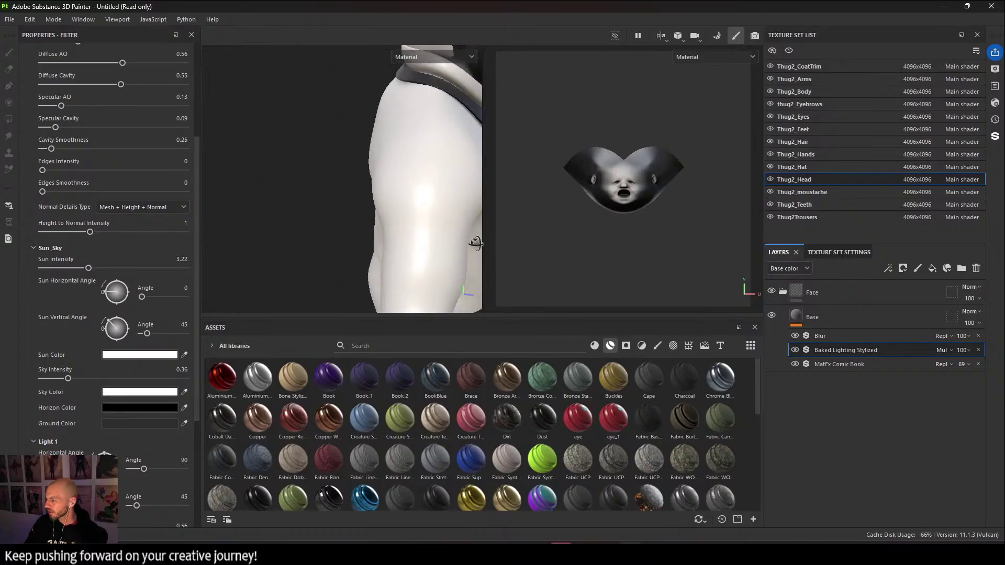
{"action": "left_click_drag", "start_coordinate": [475, 242], "coordinate": [432, 252], "text": "alt"}
{"action": "right_click_drag", "start_coordinate": [431, 251], "coordinate": [436, 239], "text": "alt"}
{"action": "left_click_drag", "start_coordinate": [437, 239], "coordinate": [442, 227], "text": "alt"}
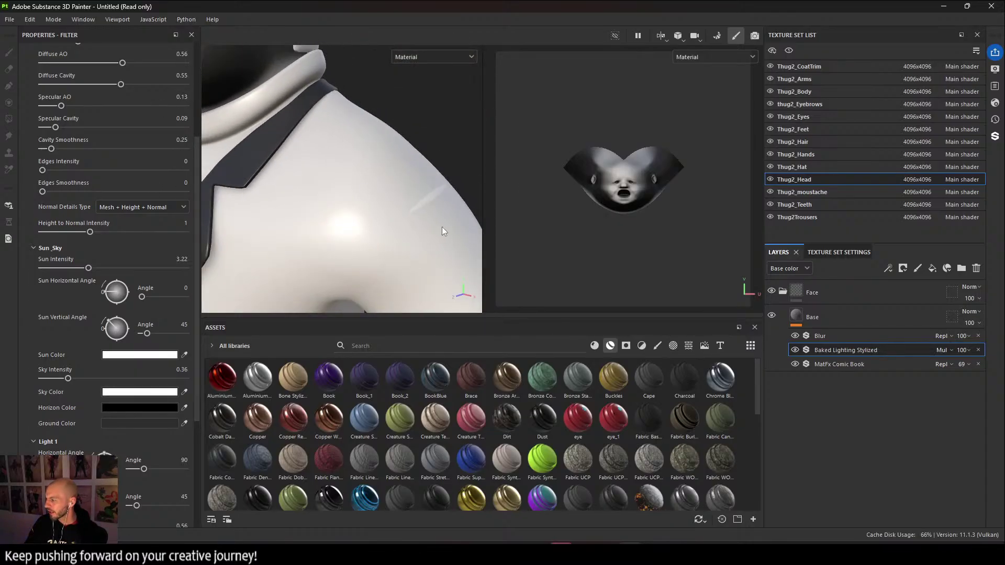
{"action": "right_click_drag", "start_coordinate": [442, 227], "coordinate": [467, 225], "text": "alt"}
{"action": "left_click_drag", "start_coordinate": [467, 224], "coordinate": [354, 260], "text": "alt"}
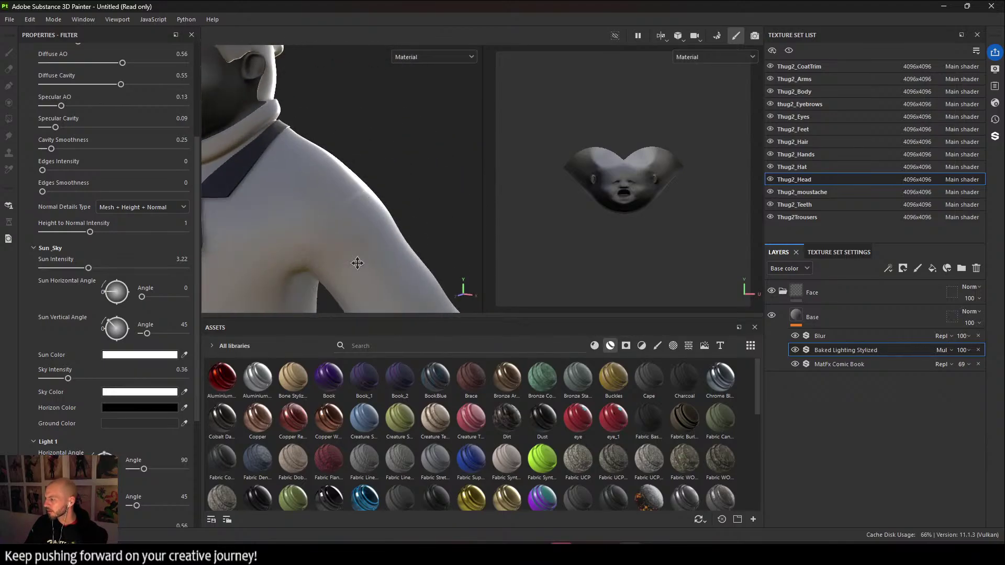
{"action": "right_click_drag", "start_coordinate": [355, 260], "coordinate": [287, 161], "text": "alt"}
{"action": "mouse_move", "coordinate": [287, 161]}
{"action": "left_mouse_down", "text": "alt"}
{"action": "mouse_move", "coordinate": [346, 187]}
{"action": "mouse_move", "coordinate": [321, 181]}
{"action": "left_mouse_up", "text": "alt"}
{"action": "right_click_drag", "start_coordinate": [320, 181], "coordinate": [444, 275], "text": "alt"}
{"action": "left_click_drag", "start_coordinate": [444, 275], "coordinate": [413, 272], "text": "alt"}
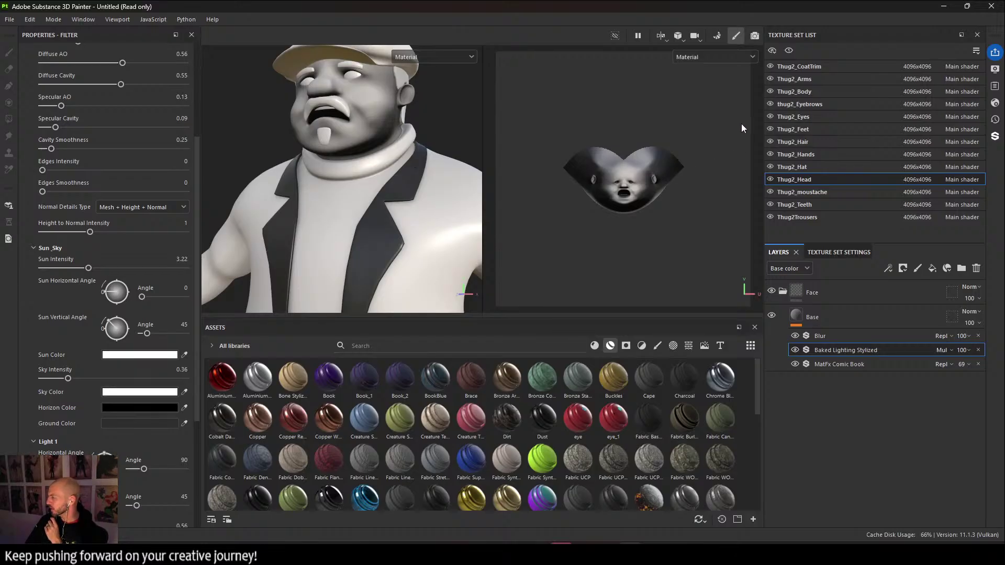
Add a fill layer with base color 000000 and roughness 1 to the Thug2_Hair texture set, and delete its Layer 1.
{"action": "left_click", "coordinate": [828, 144]}
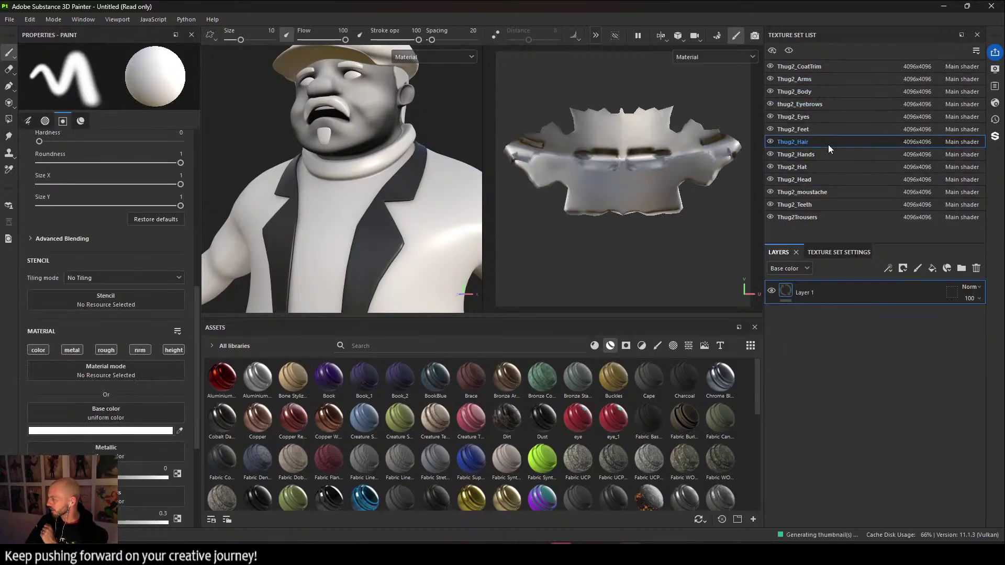
{"action": "left_click", "coordinate": [933, 269]}
{"action": "left_click", "coordinate": [153, 379]}
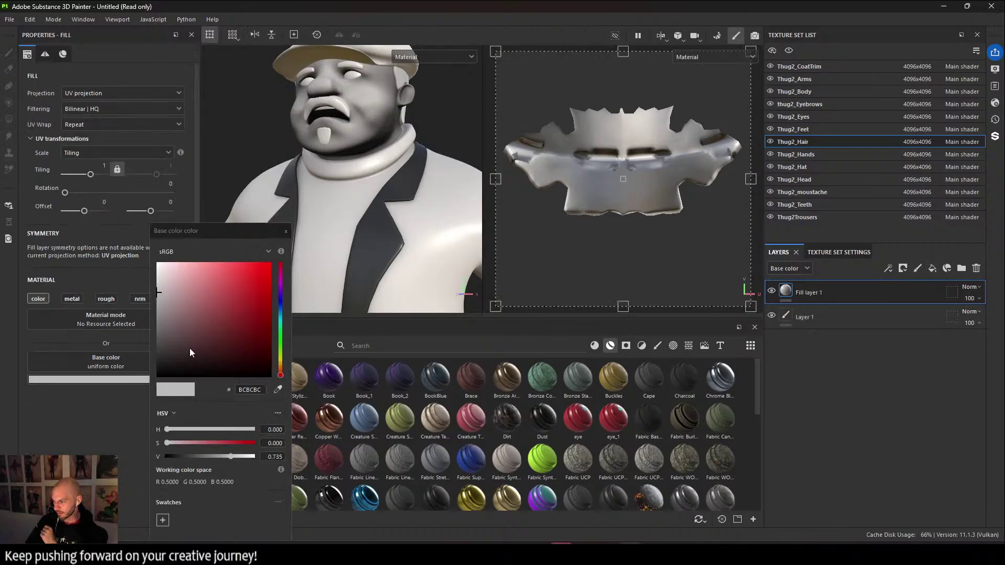
{"action": "left_click_drag", "start_coordinate": [190, 353], "coordinate": [157, 377]}
{"action": "left_click", "coordinate": [106, 299]}
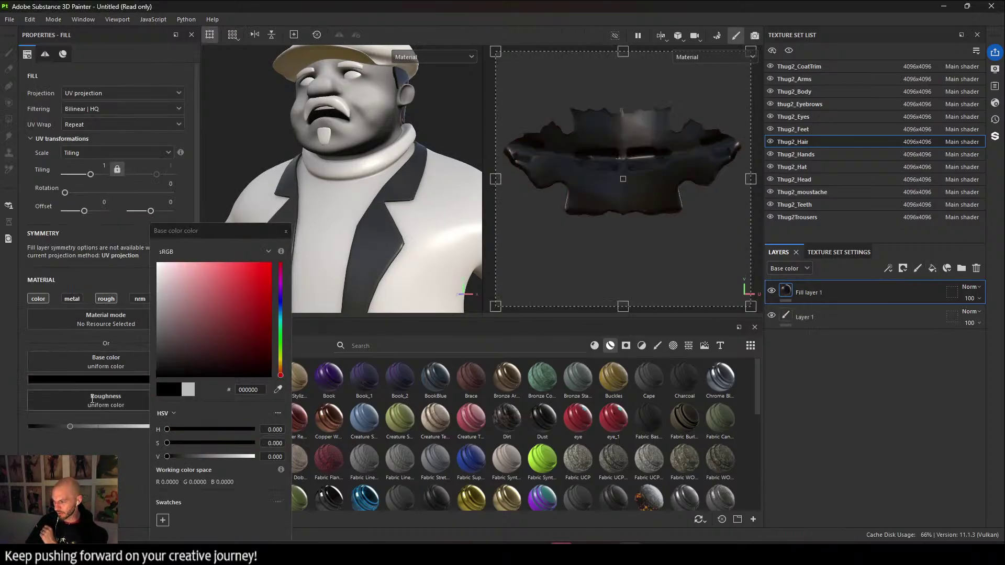
{"action": "left_click_drag", "start_coordinate": [71, 427], "coordinate": [320, 417]}
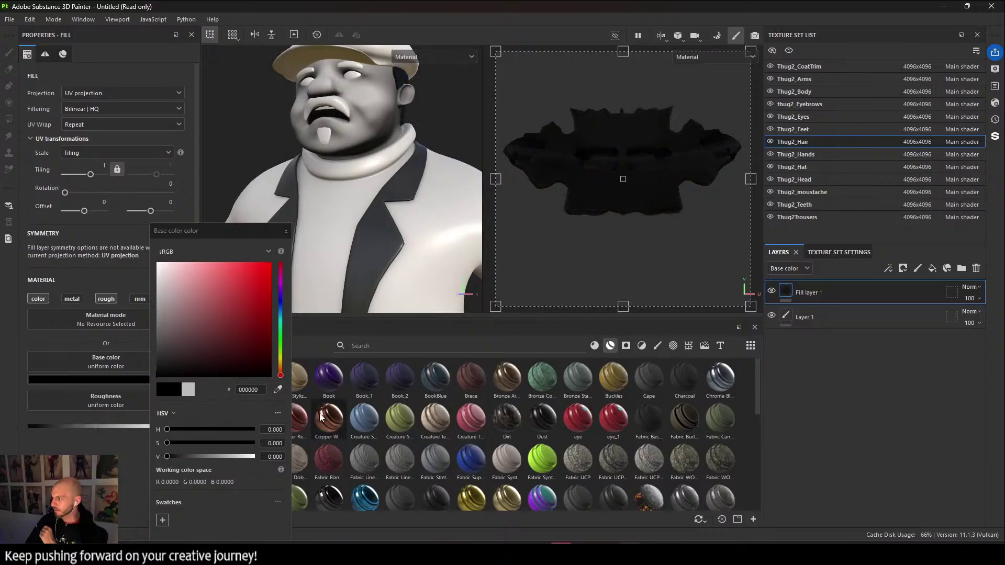
{"action": "left_click", "coordinate": [286, 231]}
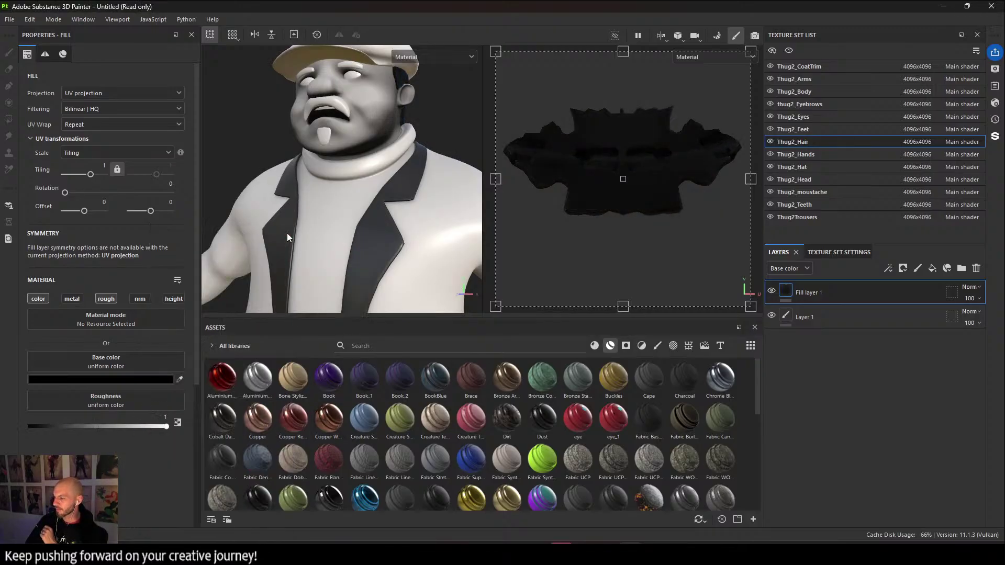
{"action": "left_click", "coordinate": [817, 322]}
{"action": "key", "text": "Delete"}
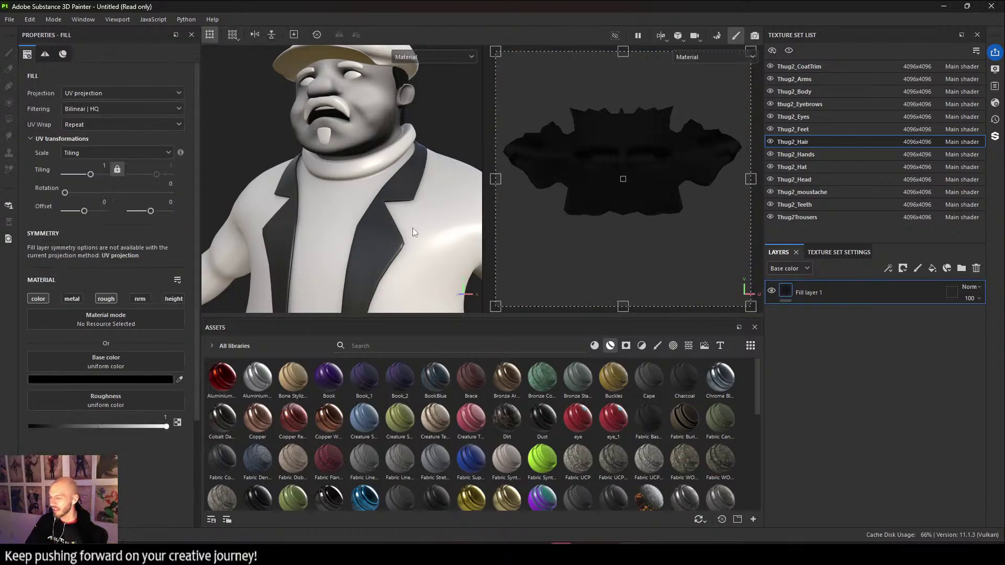
Rename the black fill layer of the Thug2_Hair texture set as StraightBlack.
{"action": "left_click_drag", "start_coordinate": [410, 218], "coordinate": [388, 185], "text": "alt"}
{"action": "middle_click_drag", "start_coordinate": [388, 185], "coordinate": [404, 170], "text": "alt"}
{"action": "right_click_drag", "start_coordinate": [403, 170], "coordinate": [417, 218], "text": "alt"}
{"action": "left_click_drag", "start_coordinate": [417, 218], "coordinate": [417, 231], "text": "alt"}
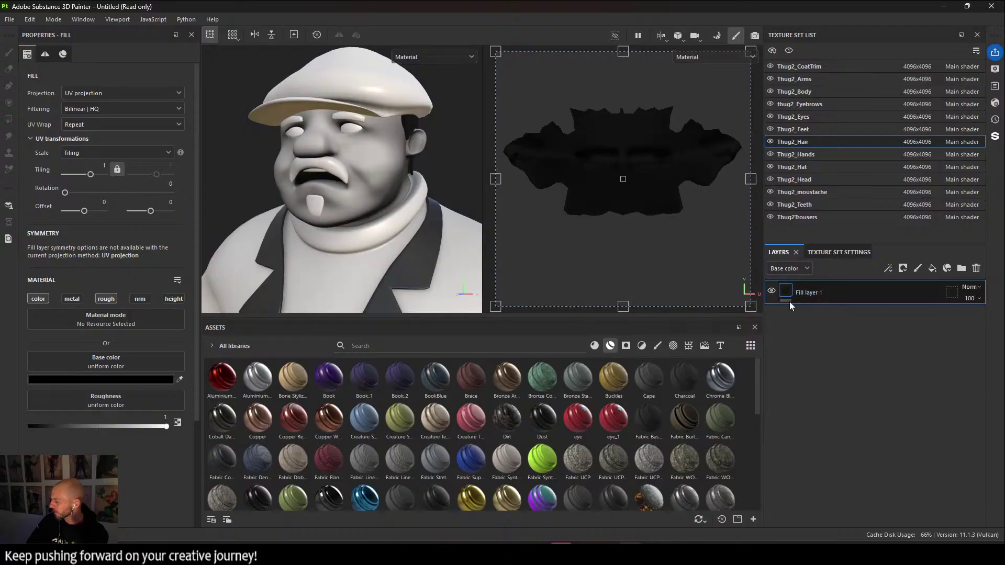
{"action": "double_click", "coordinate": [801, 294]}
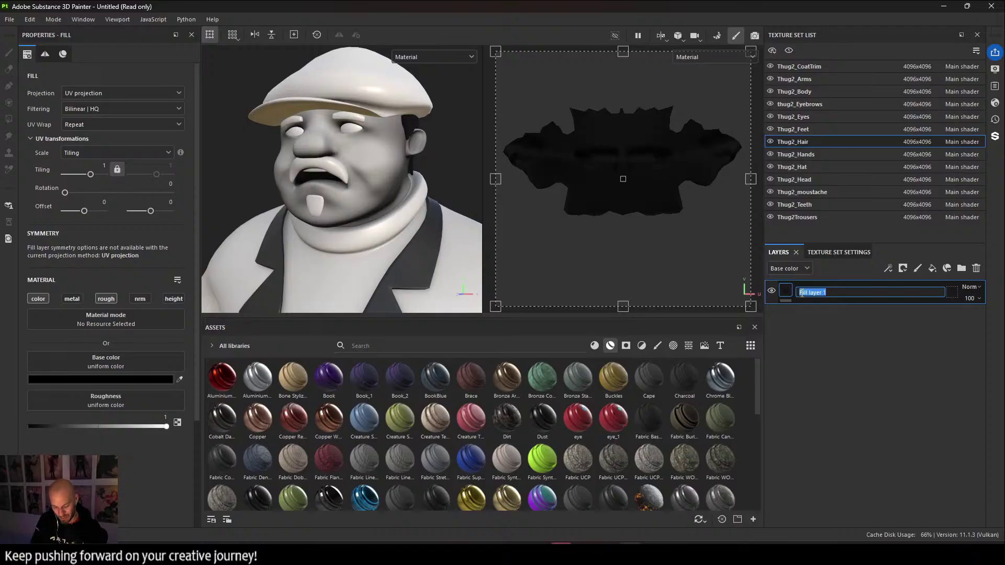
{"action": "type", "text": "Hair"}
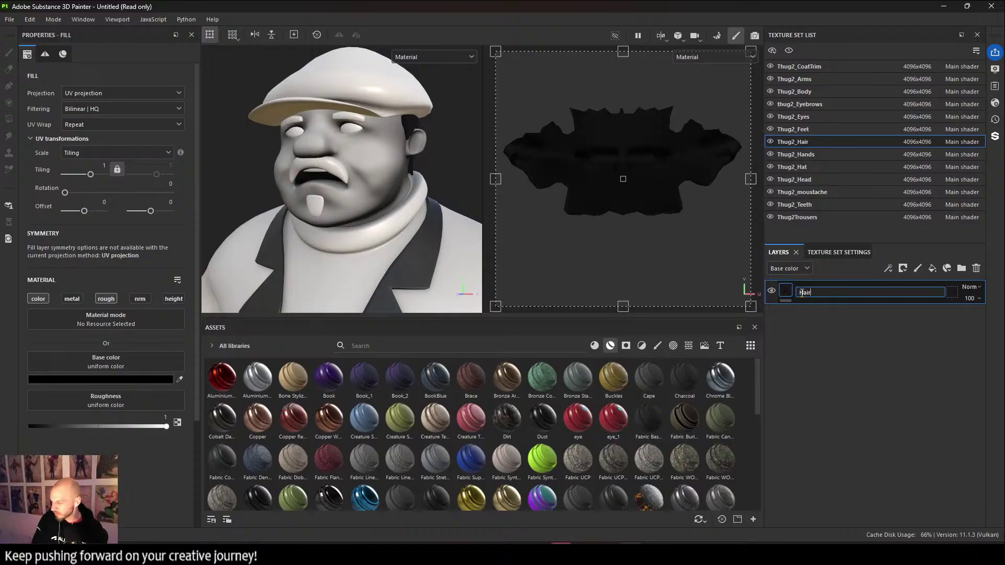
{"action": "type", "text": "Stra"}
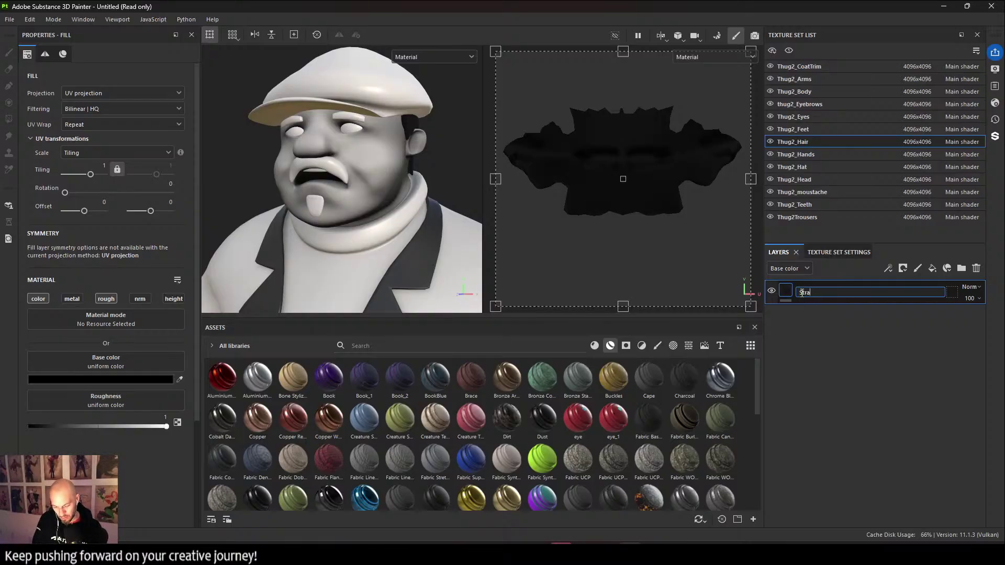
{"action": "type", "text": "ightBlack"}
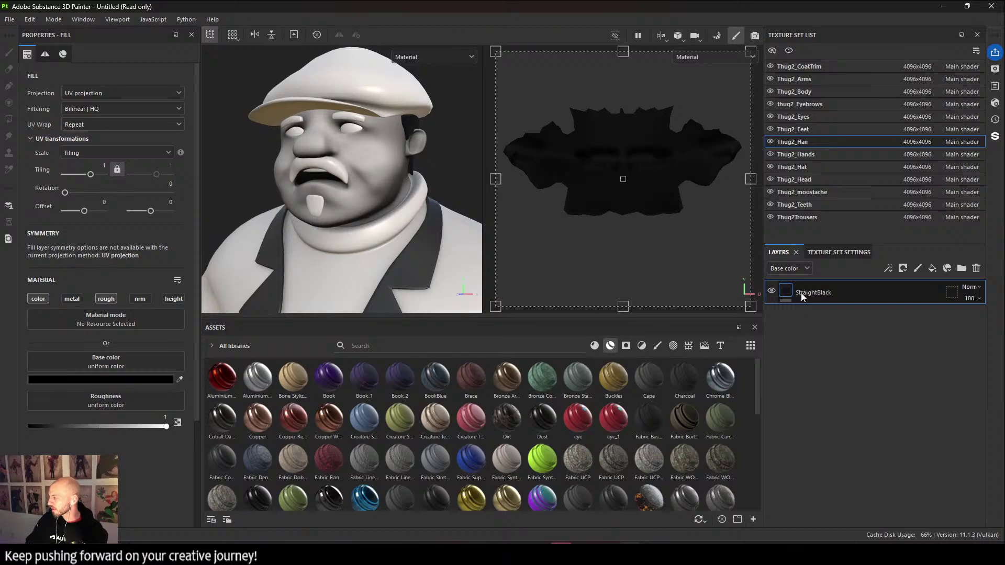
{"action": "key", "text": "Return"}
Add a folder named StraightBlack to the hair's layer stack and move the black fill layer into it.
{"action": "key", "text": "Delete"}
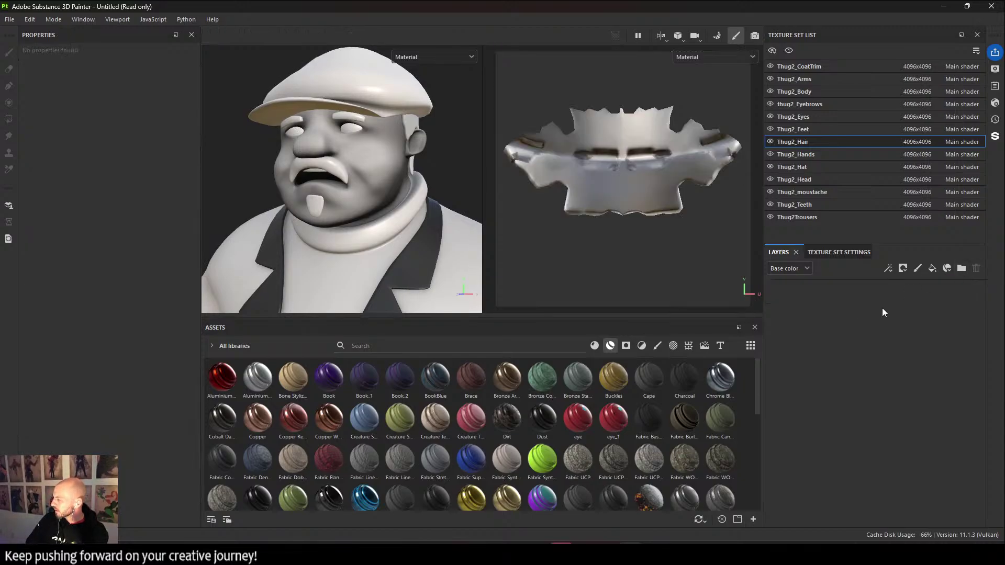
{"action": "key", "text": "ctrl+z"}
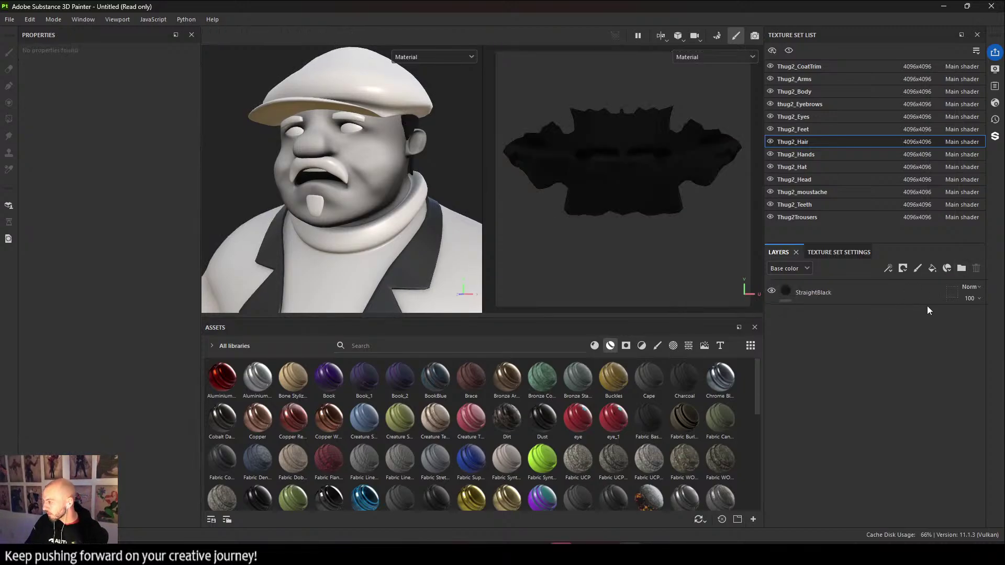
{"action": "left_click", "coordinate": [962, 268]}
{"action": "left_click", "coordinate": [859, 316]}
{"action": "left_click_drag", "start_coordinate": [859, 317], "coordinate": [825, 292]}
{"action": "double_click", "coordinate": [824, 292]}
{"action": "type", "text": "S"}
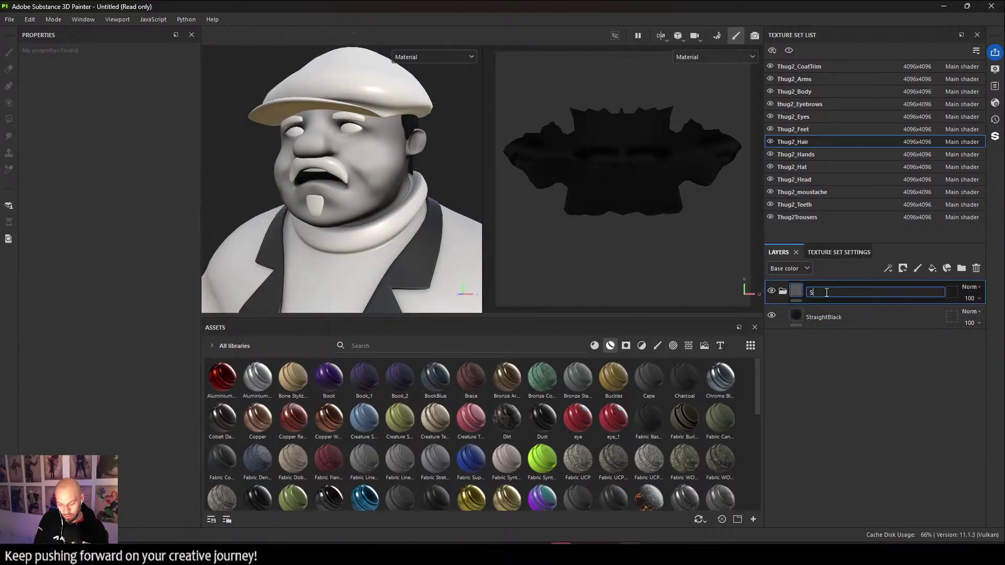
{"action": "type", "text": "traight"}
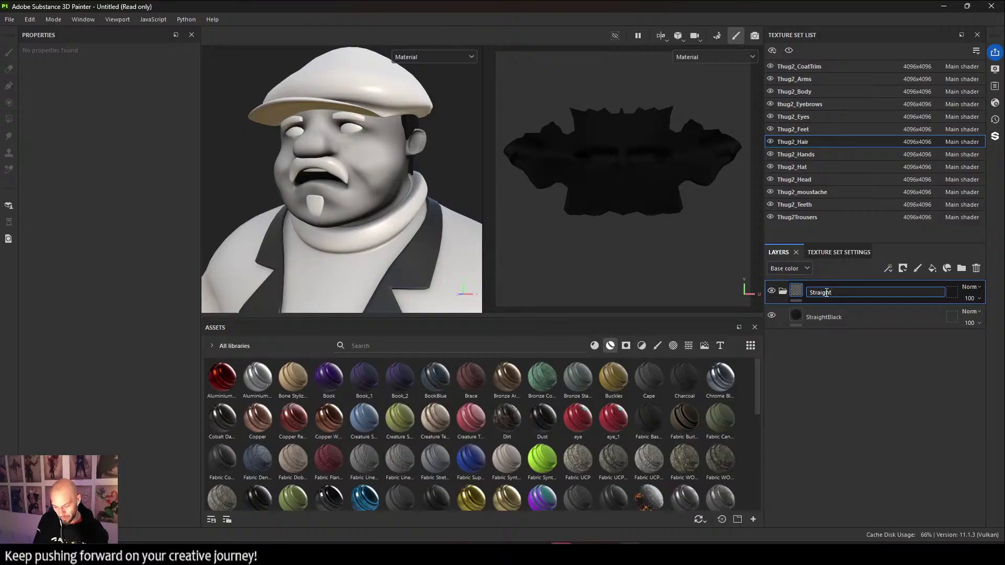
{"action": "type", "text": "Black"}
{"action": "key", "text": "Return"}
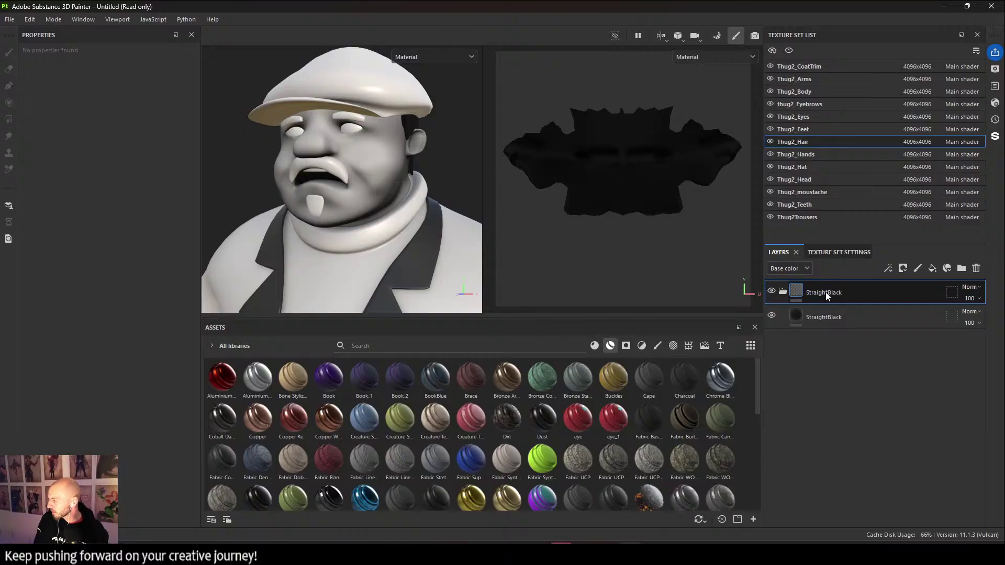
Create a smart material from the StraightBlack folder and apply it to the character's moustache and eyebrows.
{"action": "right_click", "coordinate": [824, 292]}
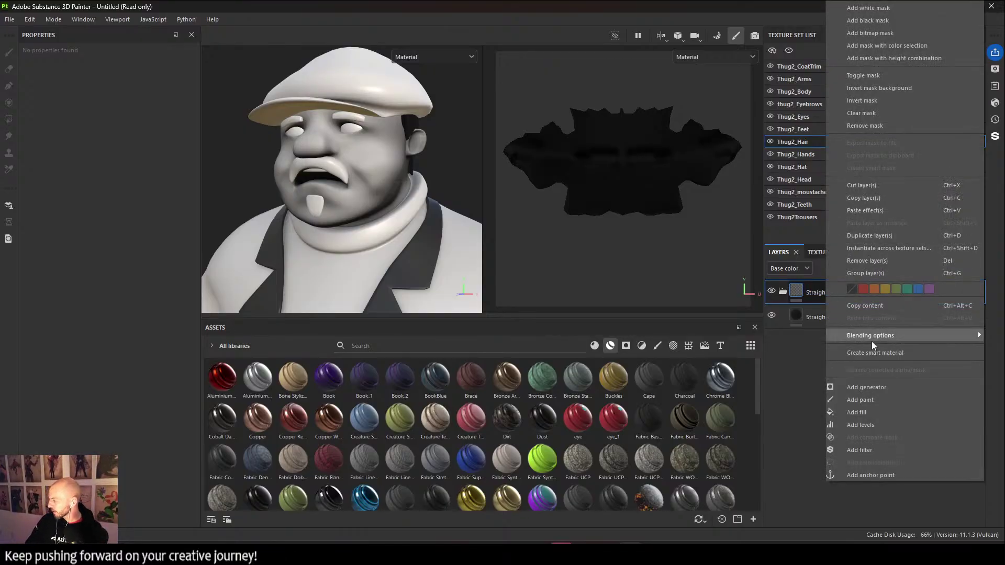
{"action": "left_click", "coordinate": [874, 356]}
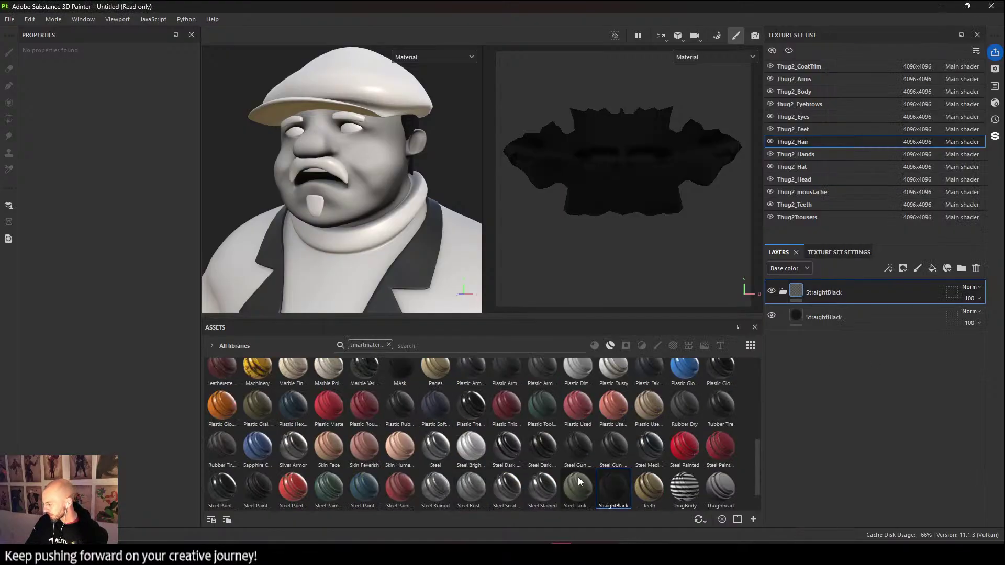
{"action": "left_click_drag", "start_coordinate": [616, 485], "coordinate": [316, 203]}
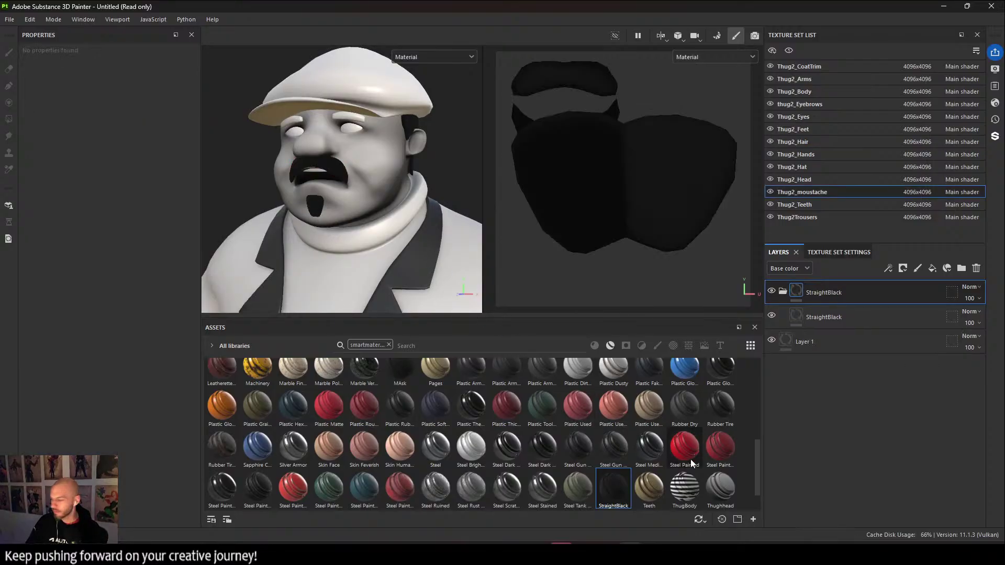
{"action": "left_click_drag", "start_coordinate": [649, 490], "coordinate": [354, 121]}
Apply the StraightBlack smart material to the character's feet and trousers.
{"action": "right_click_drag", "start_coordinate": [356, 126], "coordinate": [387, 230], "text": "alt"}
{"action": "middle_click_drag", "start_coordinate": [386, 230], "coordinate": [396, 197], "text": "alt"}
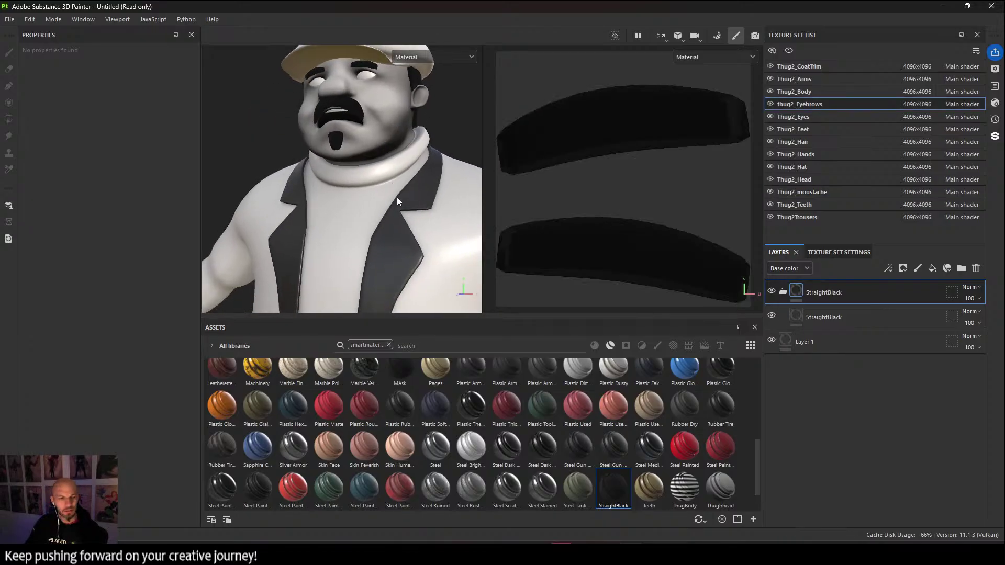
{"action": "right_click_drag", "start_coordinate": [396, 196], "coordinate": [325, 160], "text": "alt"}
{"action": "middle_click_drag", "start_coordinate": [324, 160], "coordinate": [332, 175], "text": "alt"}
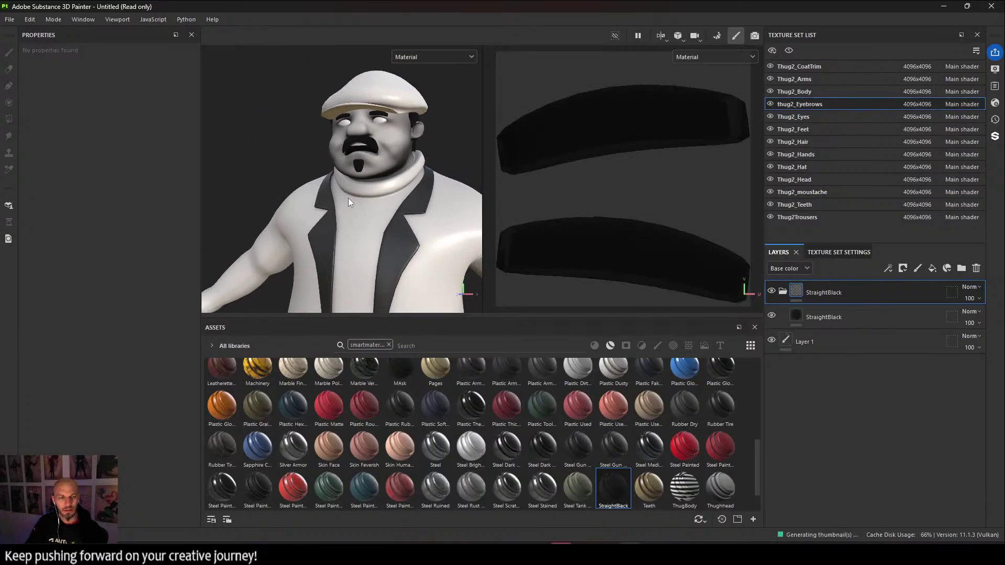
{"action": "right_click_drag", "start_coordinate": [340, 197], "coordinate": [331, 153], "text": "alt"}
{"action": "middle_click_drag", "start_coordinate": [332, 153], "coordinate": [375, 54], "text": "alt"}
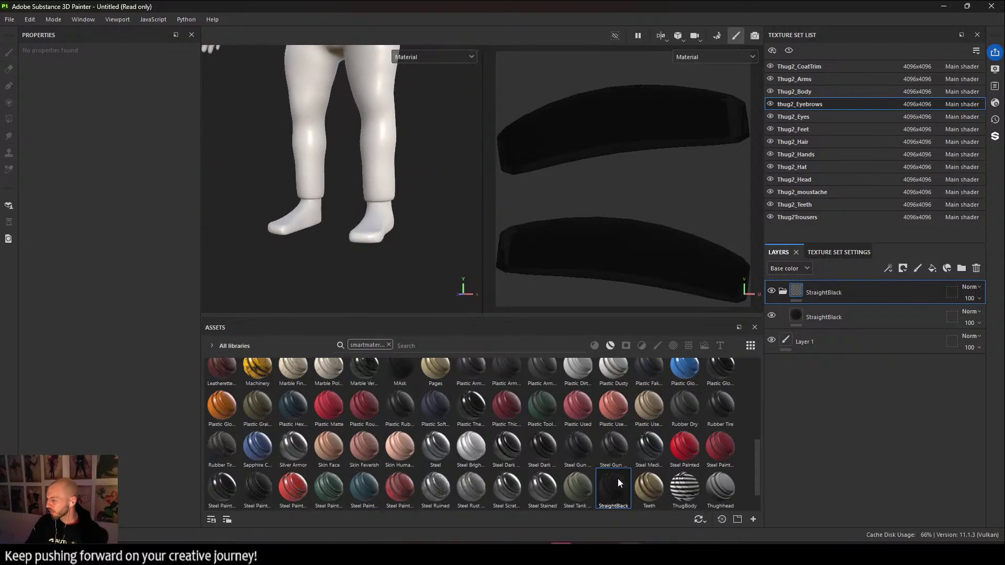
{"action": "left_click_drag", "start_coordinate": [618, 478], "coordinate": [373, 221]}
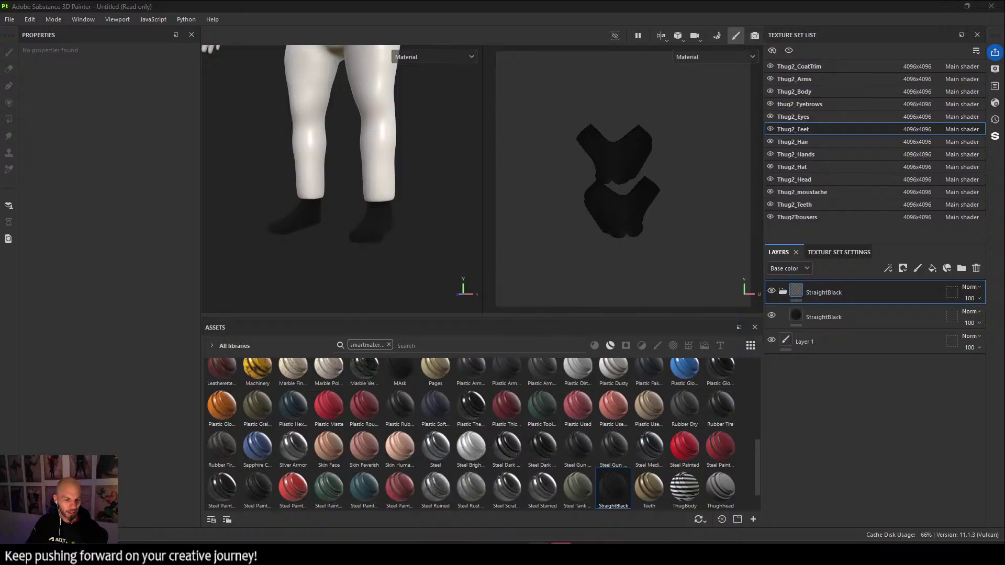
{"action": "middle_click_drag", "start_coordinate": [404, 211], "coordinate": [412, 273], "text": "alt"}
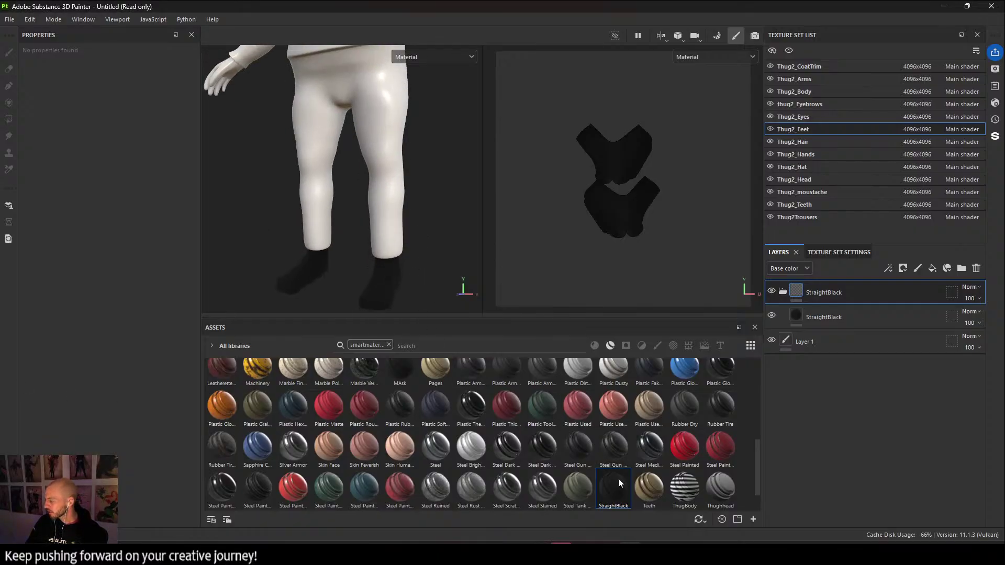
{"action": "left_click_drag", "start_coordinate": [617, 478], "coordinate": [392, 172]}
Check the face and coat with the black parts applied, and delete Layer 1 from the Thug2Trousers texture set.
{"action": "mouse_move", "coordinate": [393, 172]}
{"action": "middle_mouse_down", "text": "alt"}
{"action": "mouse_move", "coordinate": [418, 185]}
{"action": "mouse_move", "coordinate": [359, 180]}
{"action": "mouse_move", "coordinate": [367, 230]}
{"action": "middle_mouse_up", "text": "alt"}
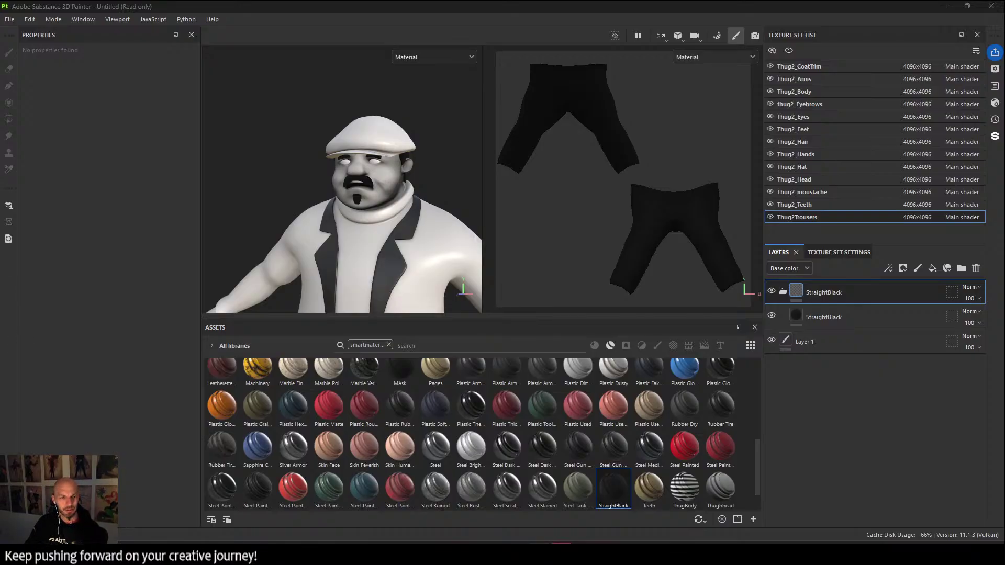
{"action": "left_click_drag", "start_coordinate": [413, 205], "coordinate": [435, 252], "text": "alt"}
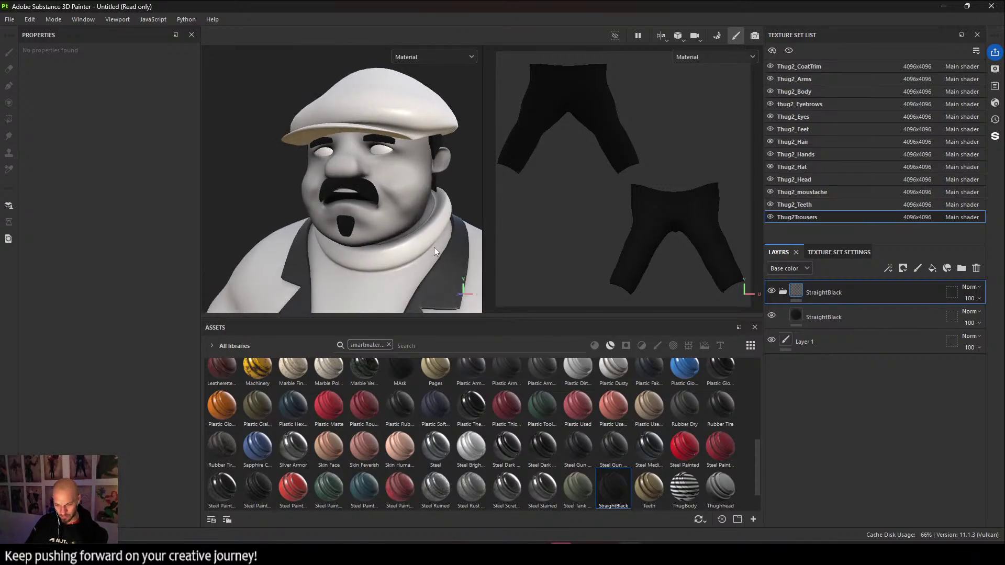
{"action": "left_click_drag", "start_coordinate": [434, 247], "coordinate": [446, 177], "text": "alt"}
{"action": "middle_click_drag", "start_coordinate": [378, 167], "coordinate": [331, 74], "text": "alt"}
{"action": "middle_click_drag", "start_coordinate": [412, 220], "coordinate": [417, 155], "text": "alt"}
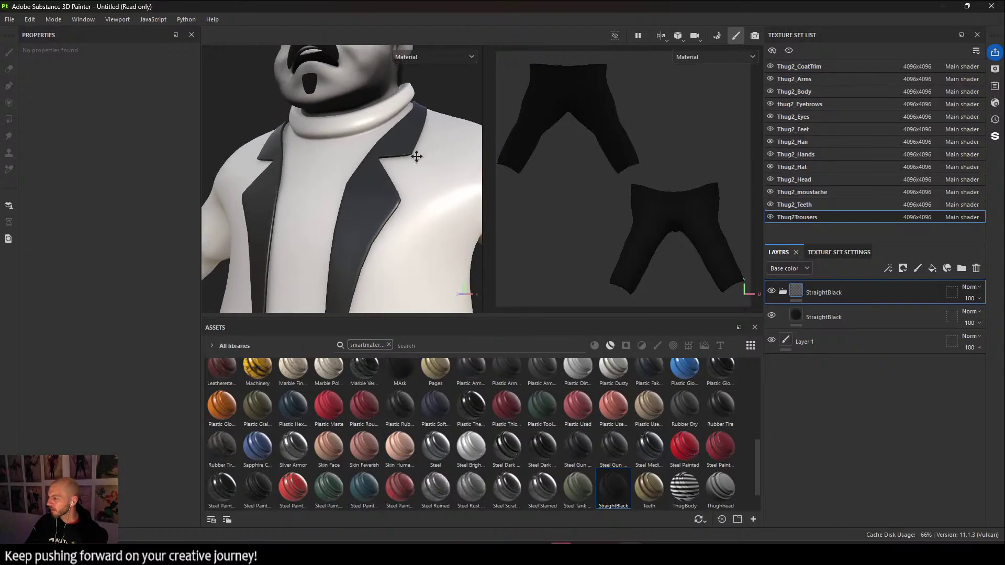
{"action": "middle_click_drag", "start_coordinate": [433, 207], "coordinate": [445, 274], "text": "alt"}
{"action": "right_click_drag", "start_coordinate": [445, 274], "coordinate": [340, 158], "text": "alt"}
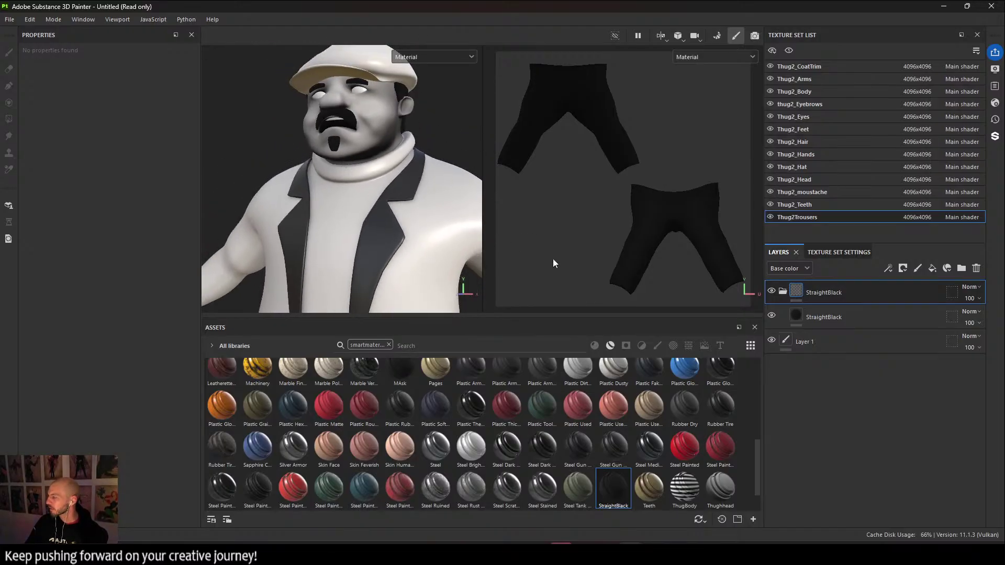
{"action": "left_click", "coordinate": [843, 345]}
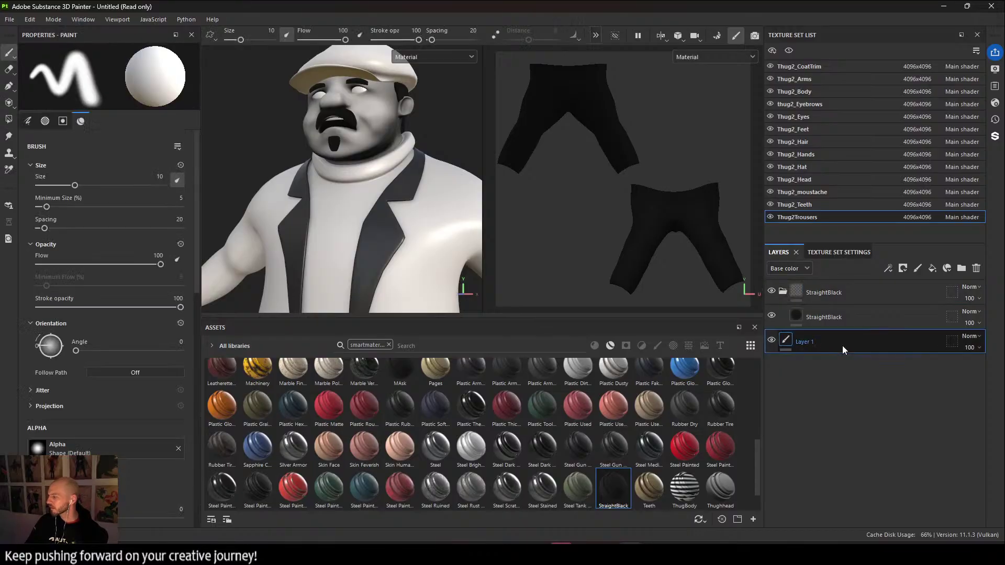
{"action": "key", "text": "Delete"}
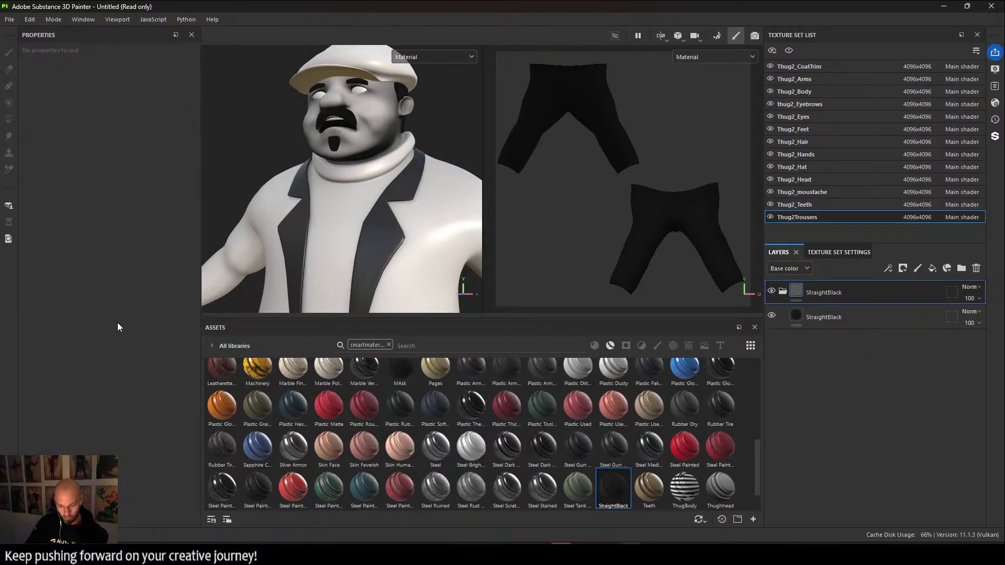
Rename the Face folder in the Thug2_Head texture set as Thug2Face.
{"action": "right_click_drag", "start_coordinate": [356, 251], "coordinate": [343, 181], "text": "alt"}
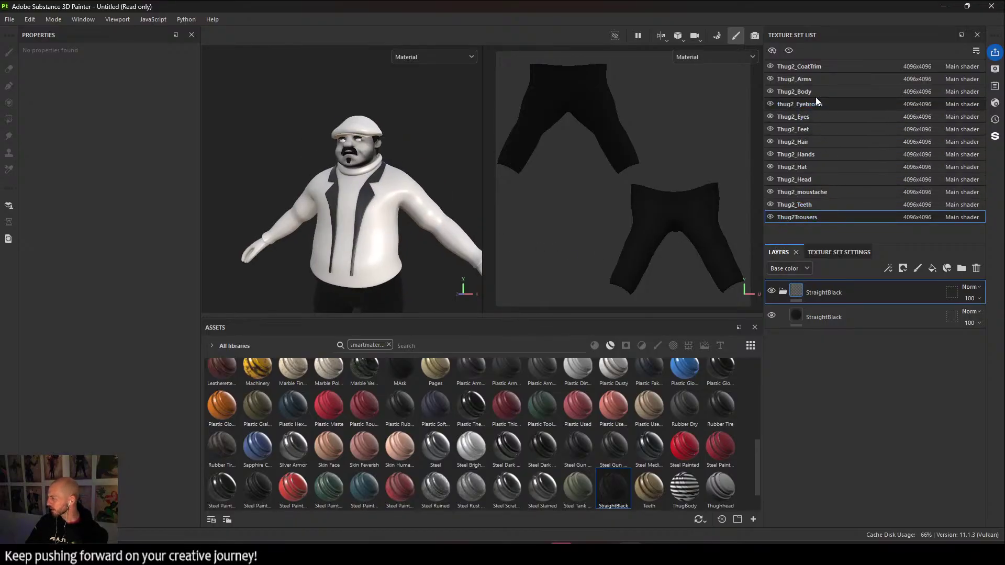
{"action": "left_click", "coordinate": [821, 179]}
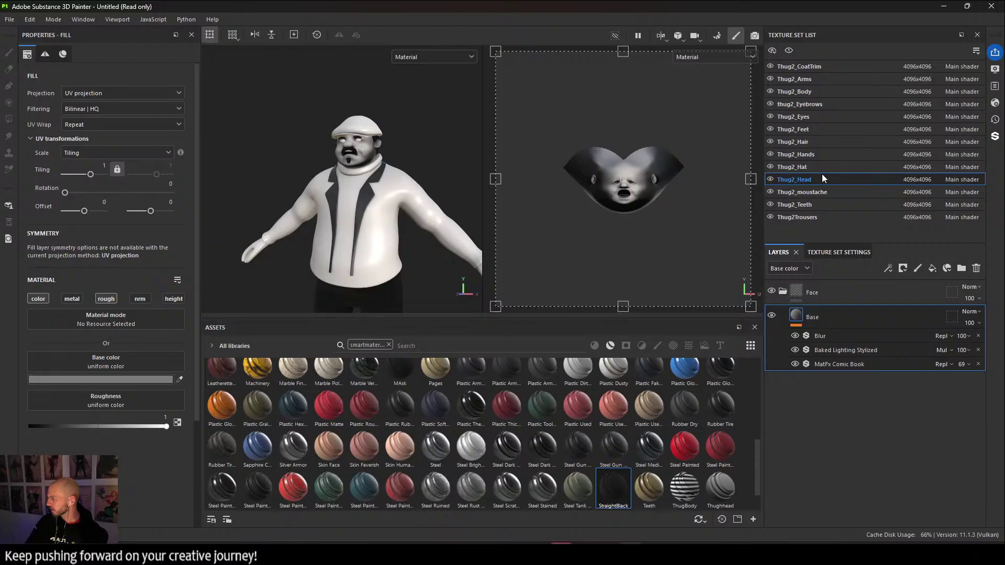
{"action": "left_click", "coordinate": [838, 293]}
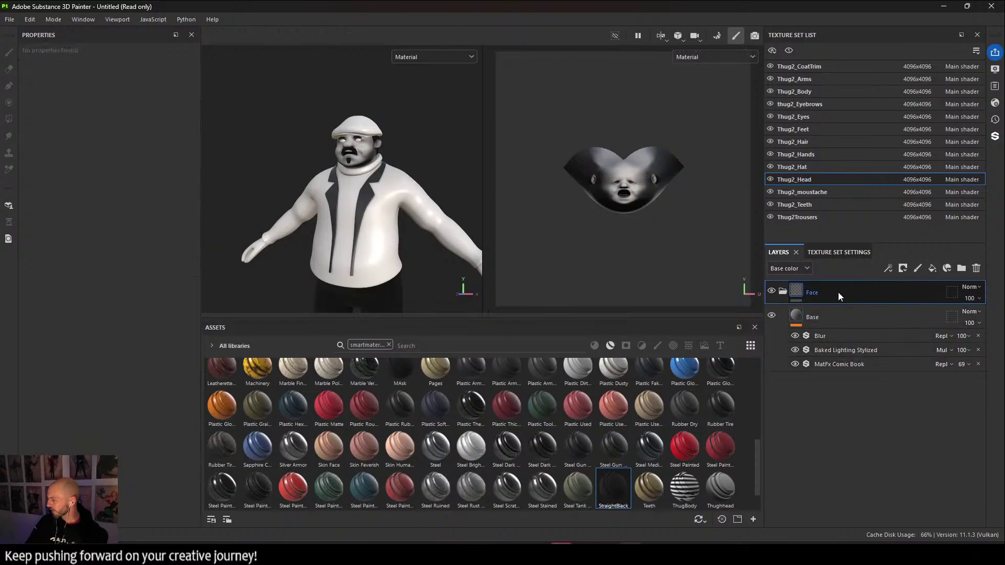
{"action": "double_click", "coordinate": [812, 293]}
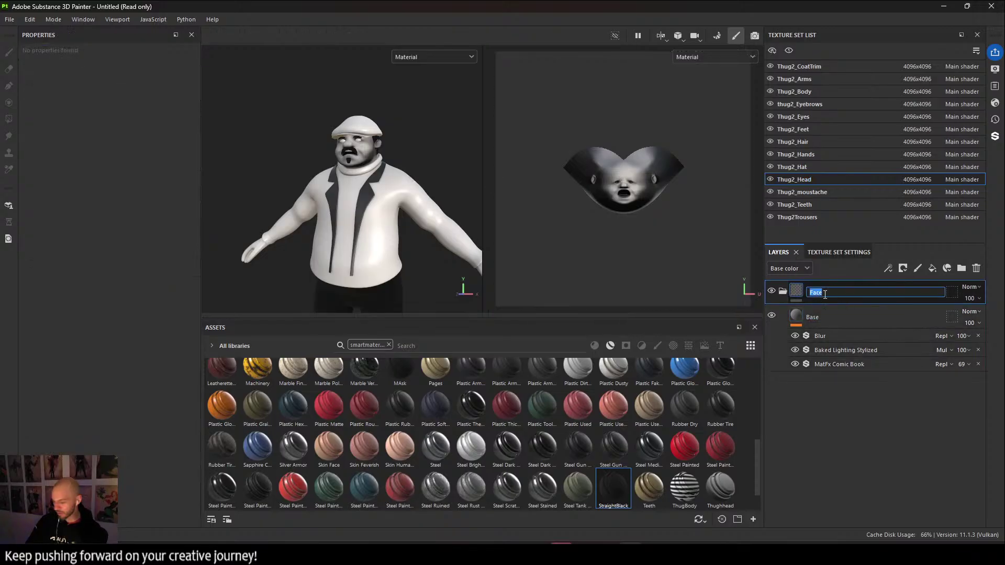
{"action": "type", "text": "Thug"}
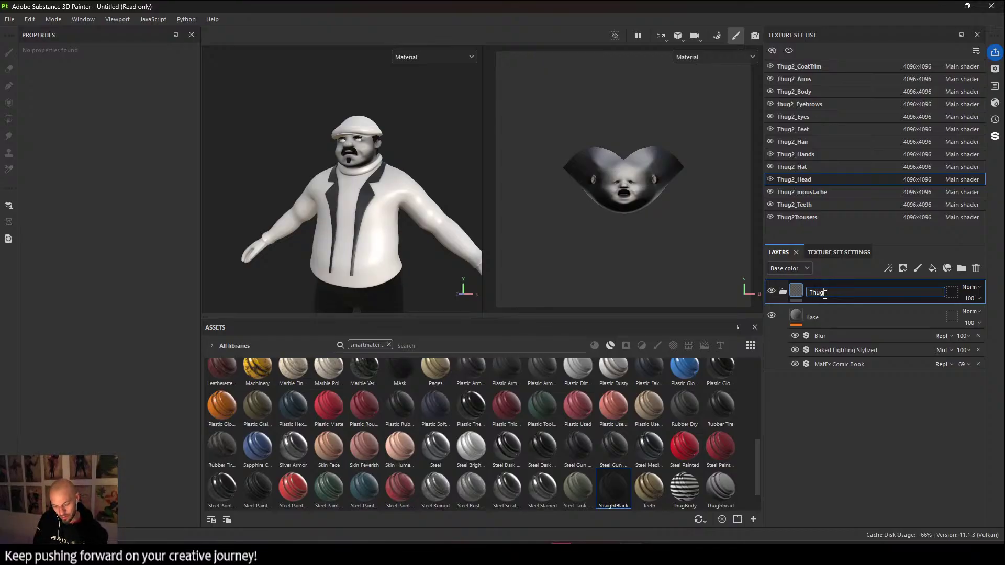
{"action": "type", "text": " Face"}
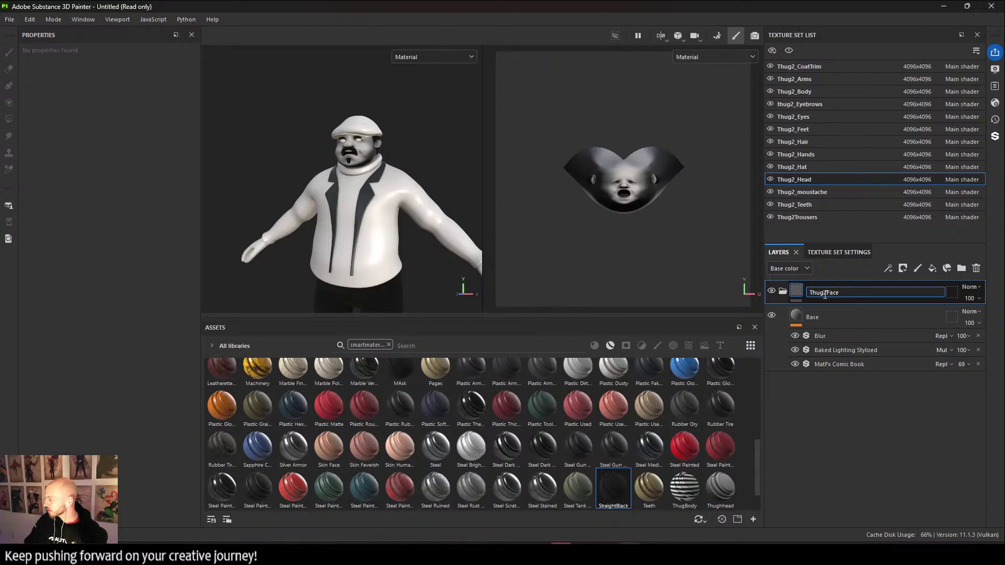
{"action": "key", "text": "Return"}
Create a smart material from the Thug2Face folder and apply it to the character's hands.
{"action": "right_click", "coordinate": [895, 288]}
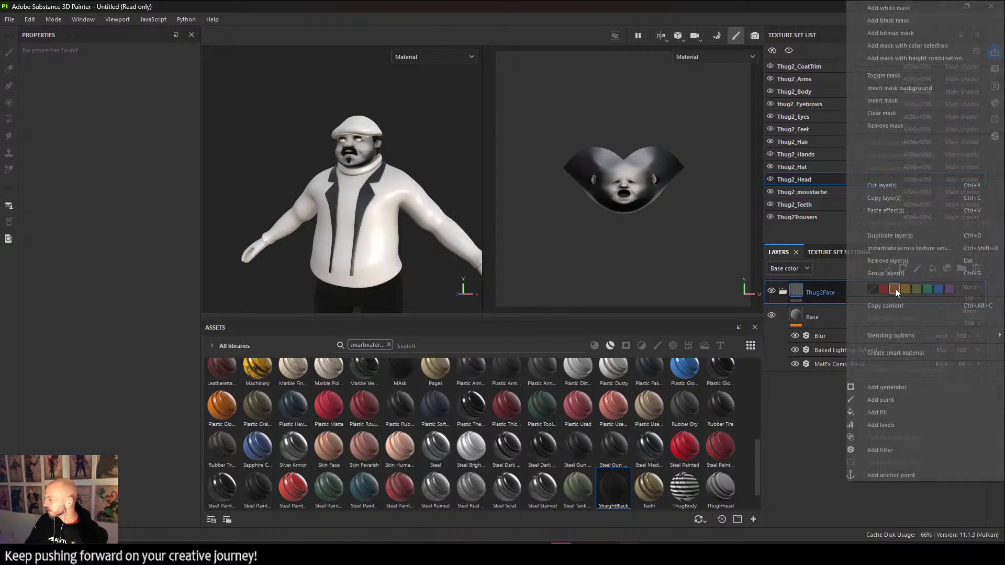
{"action": "left_click", "coordinate": [909, 353]}
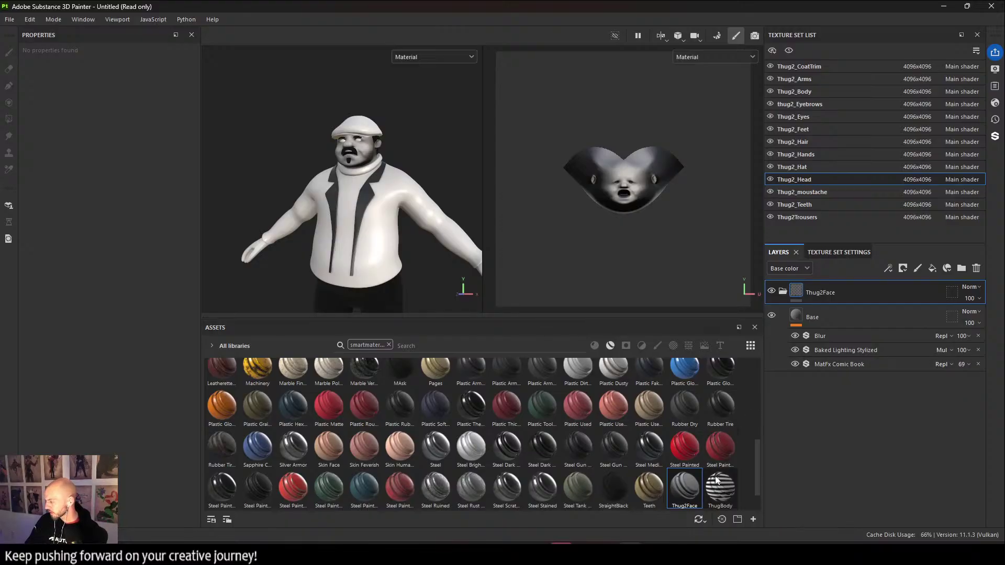
{"action": "left_click_drag", "start_coordinate": [717, 480], "coordinate": [261, 247]}
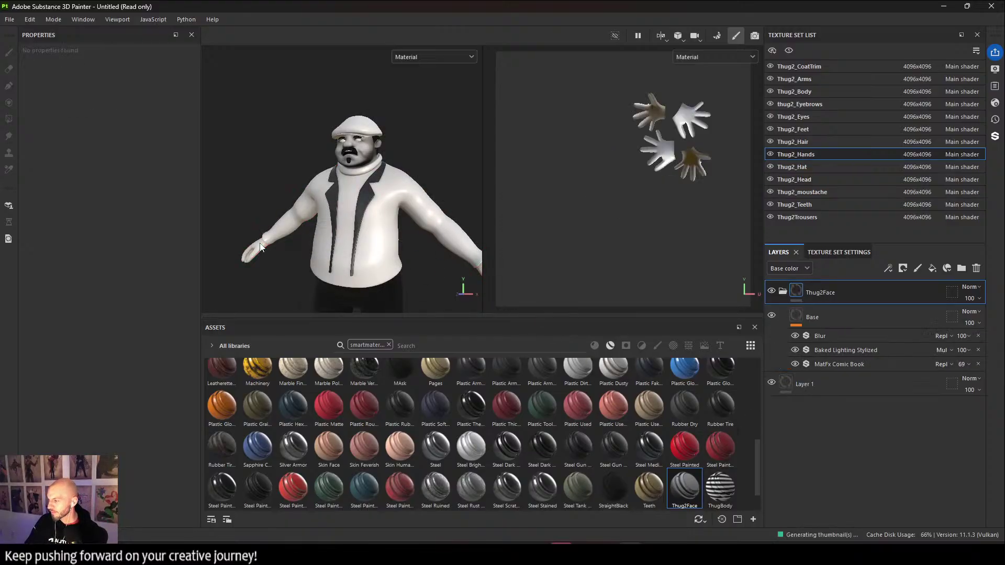
Examine the shading on the back, fingers and palm side of the hand up close from several angles.
{"action": "middle_click_drag", "start_coordinate": [260, 247], "coordinate": [275, 185], "text": "alt"}
{"action": "left_click_drag", "start_coordinate": [276, 184], "coordinate": [340, 201], "text": "alt"}
{"action": "middle_click_drag", "start_coordinate": [309, 230], "coordinate": [410, 157], "text": "alt"}
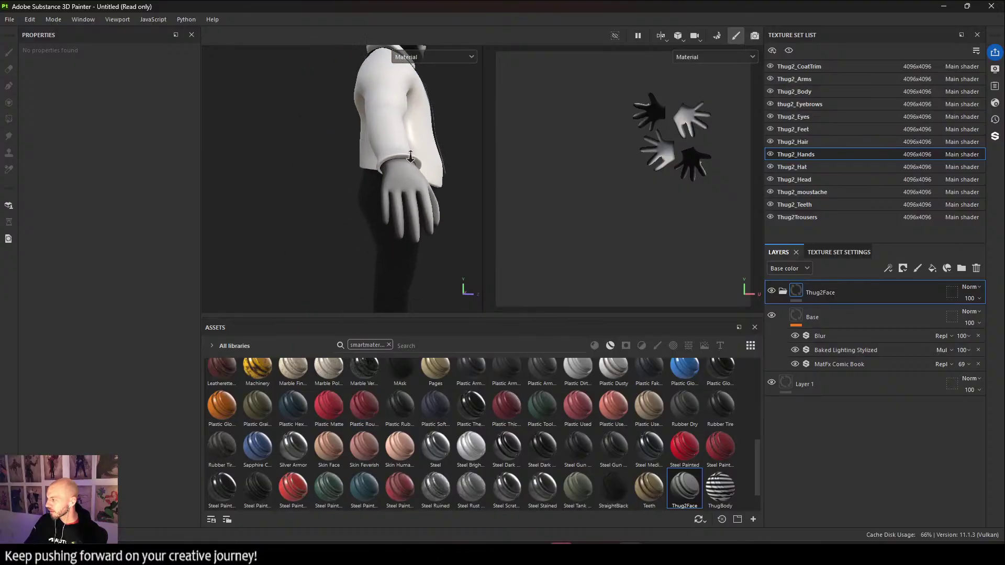
{"action": "right_click_drag", "start_coordinate": [410, 157], "coordinate": [419, 180], "text": "alt"}
{"action": "left_click_drag", "start_coordinate": [419, 181], "coordinate": [294, 114], "text": "alt"}
{"action": "middle_click_drag", "start_coordinate": [400, 179], "coordinate": [301, 182], "text": "alt"}
{"action": "left_click_drag", "start_coordinate": [301, 181], "coordinate": [457, 224], "text": "alt"}
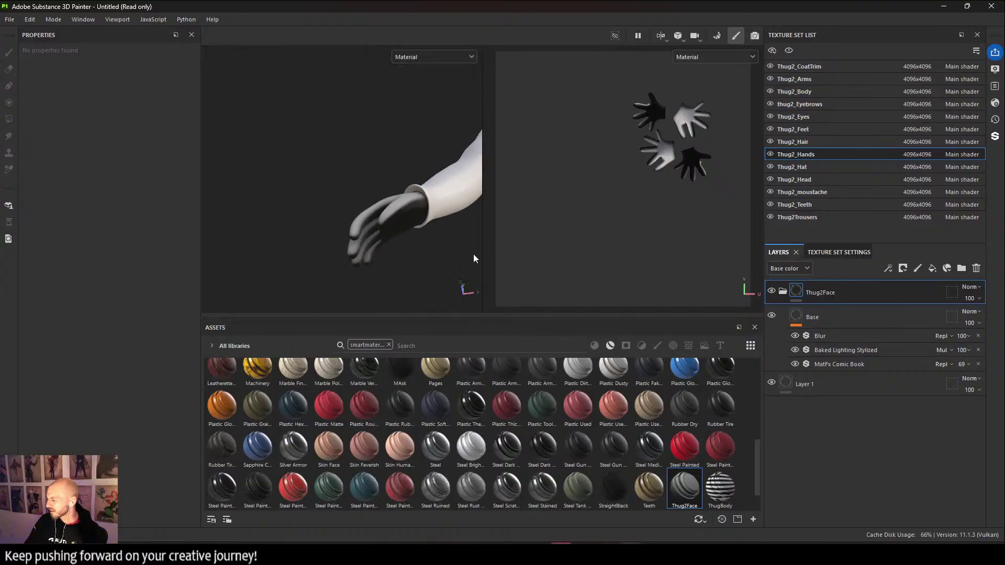
Set the Light 1 intensity of the hands' Baked Lighting Stylized filter to 1.9.
{"action": "left_click", "coordinate": [839, 366]}
{"action": "left_click", "coordinate": [844, 350]}
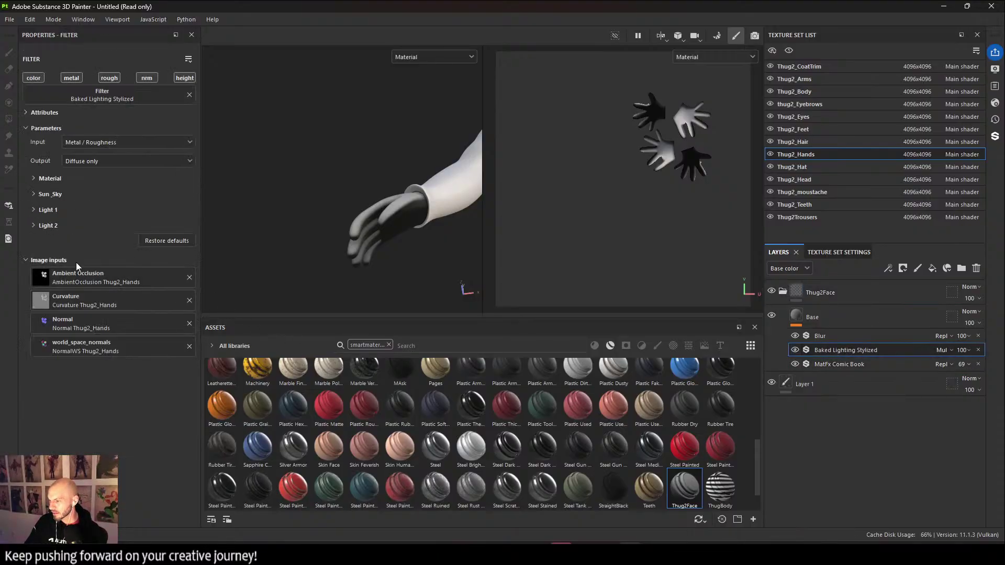
{"action": "left_click", "coordinate": [34, 210]}
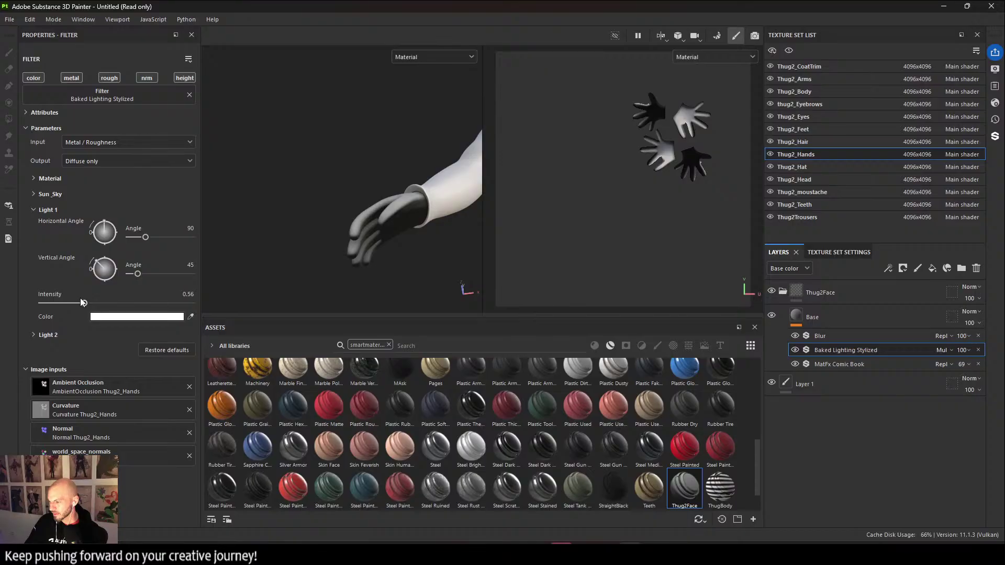
{"action": "left_click_drag", "start_coordinate": [81, 303], "coordinate": [185, 303]}
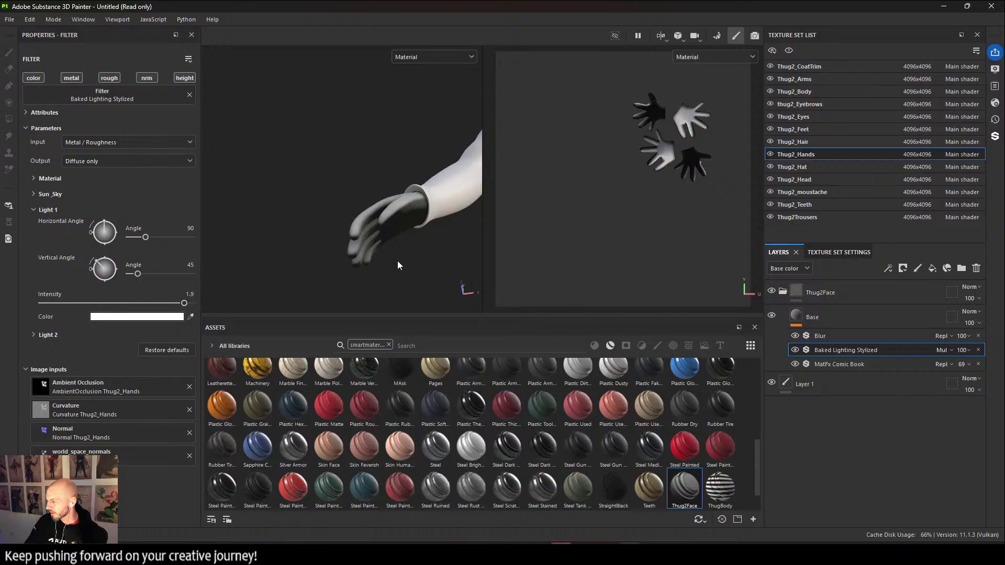
Examine the brightened hands from several angles and compare their shading with the sleeves.
{"action": "left_click_drag", "start_coordinate": [398, 265], "coordinate": [451, 290], "text": "alt"}
{"action": "right_click_drag", "start_coordinate": [413, 248], "coordinate": [233, 178], "text": "alt"}
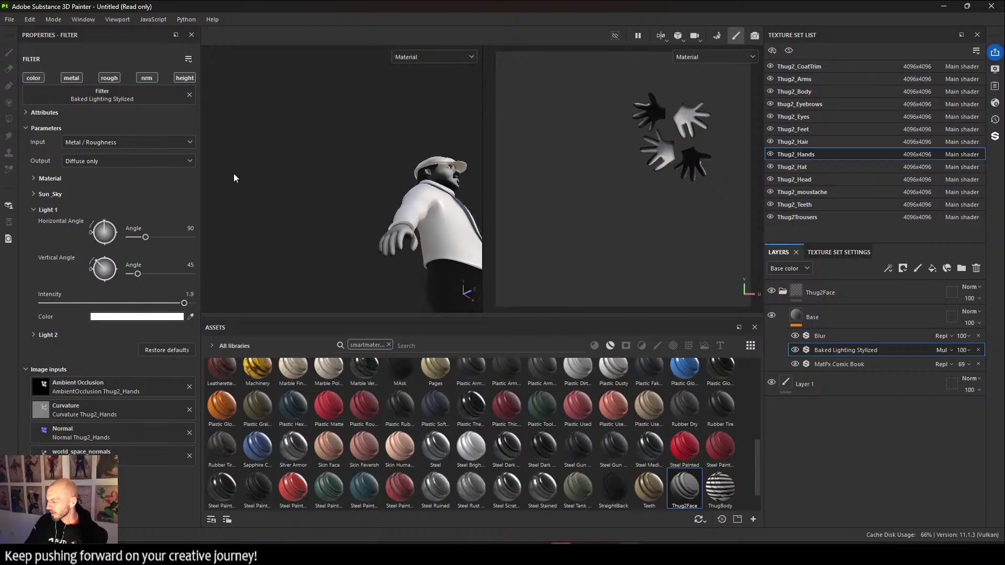
{"action": "left_click_drag", "start_coordinate": [369, 208], "coordinate": [319, 210], "text": "alt"}
{"action": "right_click_drag", "start_coordinate": [341, 231], "coordinate": [419, 299], "text": "alt"}
{"action": "middle_click_drag", "start_coordinate": [358, 243], "coordinate": [340, 120], "text": "alt"}
{"action": "left_click_drag", "start_coordinate": [348, 157], "coordinate": [419, 238], "text": "alt"}
{"action": "right_click_drag", "start_coordinate": [419, 238], "coordinate": [316, 218], "text": "alt"}
{"action": "left_click_drag", "start_coordinate": [316, 218], "coordinate": [366, 210], "text": "alt"}
{"action": "right_click_drag", "start_coordinate": [419, 225], "coordinate": [383, 204], "text": "alt"}
{"action": "middle_click_drag", "start_coordinate": [393, 204], "coordinate": [443, 294], "text": "alt"}
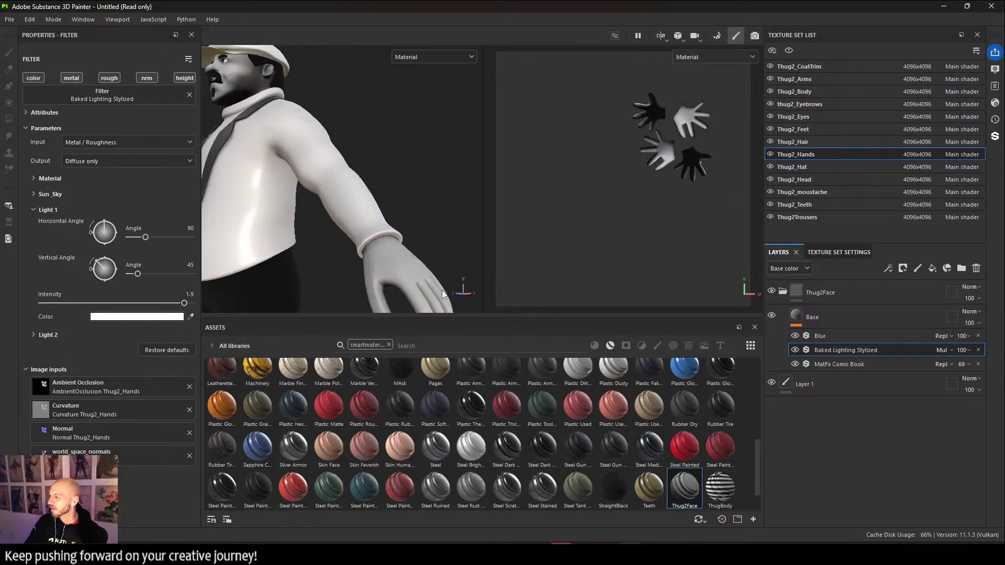
Inspect the face, coat lapels and torso up close, and the overall figure from a distance.
{"action": "left_click_drag", "start_coordinate": [367, 225], "coordinate": [419, 236], "text": "alt"}
{"action": "right_click_drag", "start_coordinate": [418, 235], "coordinate": [457, 281], "text": "alt"}
{"action": "left_click_drag", "start_coordinate": [325, 188], "coordinate": [356, 195], "text": "alt"}
{"action": "right_click_drag", "start_coordinate": [356, 195], "coordinate": [422, 268], "text": "alt"}
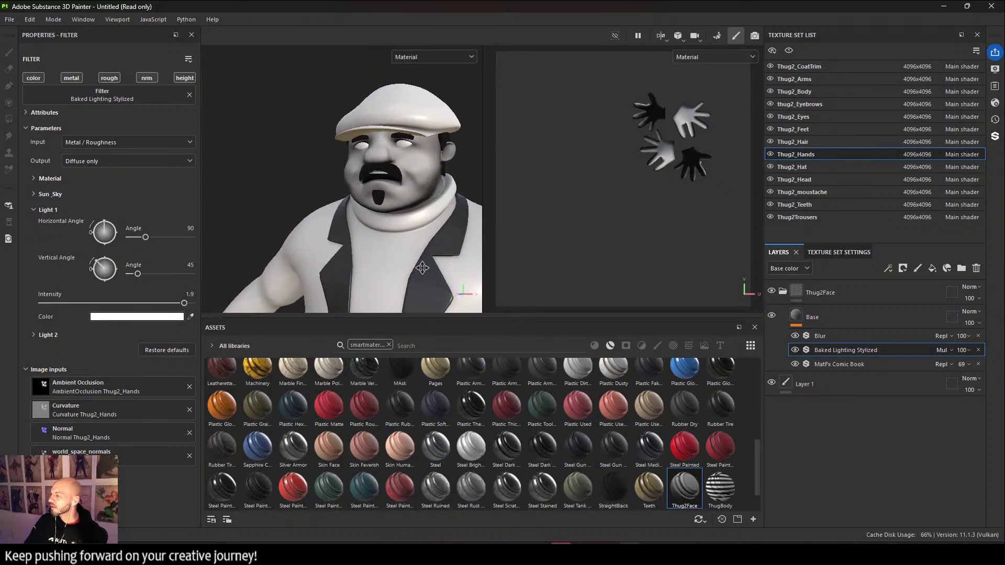
{"action": "left_click_drag", "start_coordinate": [423, 268], "coordinate": [366, 225], "text": "alt"}
{"action": "right_click_drag", "start_coordinate": [367, 225], "coordinate": [409, 251], "text": "alt"}
{"action": "left_click_drag", "start_coordinate": [408, 251], "coordinate": [430, 241], "text": "alt"}
{"action": "middle_click_drag", "start_coordinate": [429, 272], "coordinate": [407, 198], "text": "alt"}
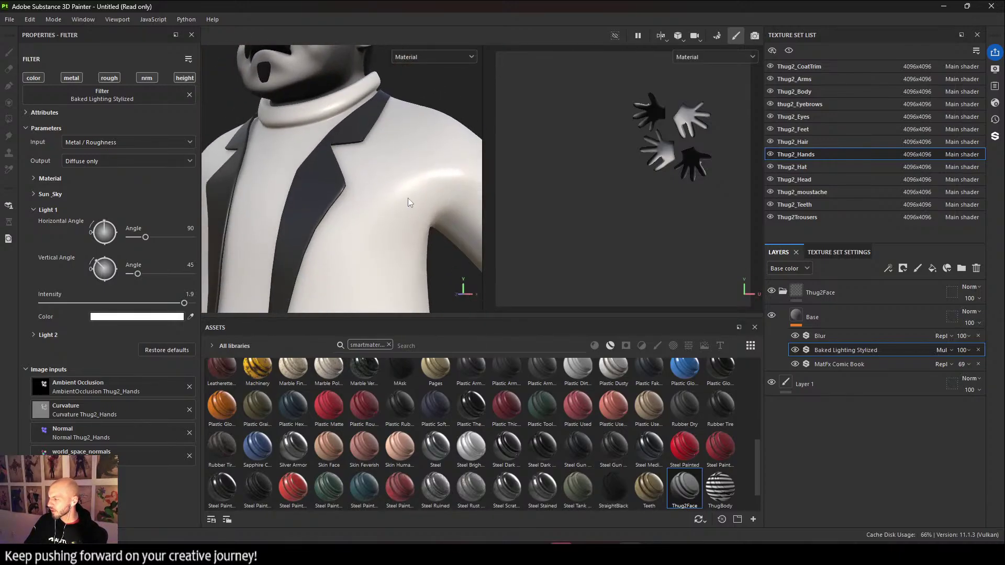
{"action": "right_click_drag", "start_coordinate": [407, 198], "coordinate": [369, 164], "text": "alt"}
{"action": "left_click", "coordinate": [390, 233]}
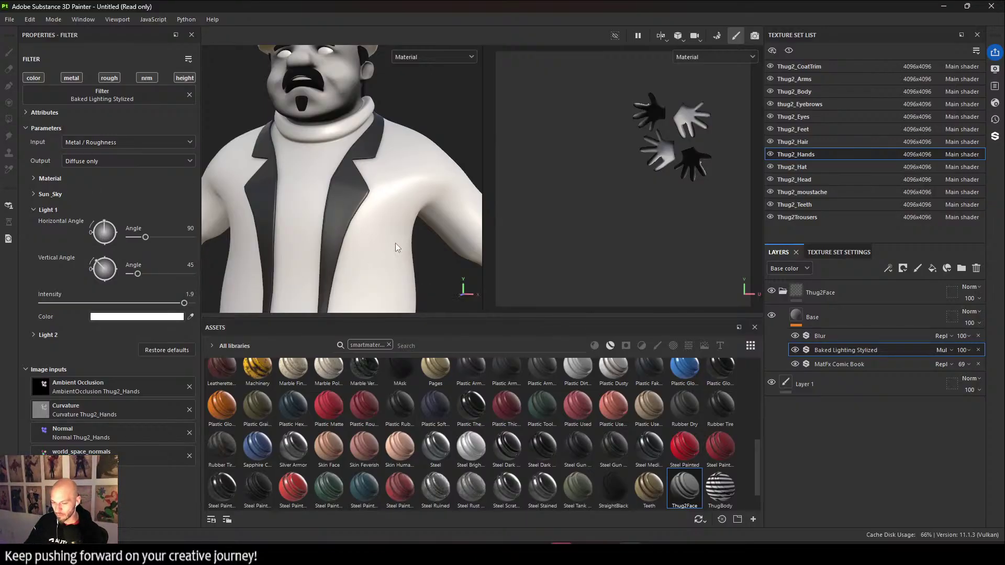
{"action": "scroll", "coordinate": [490, 172], "scroll_direction": "down", "scroll_amount": 1}
{"action": "scroll", "coordinate": [305, 195], "scroll_direction": "down", "scroll_amount": 5}
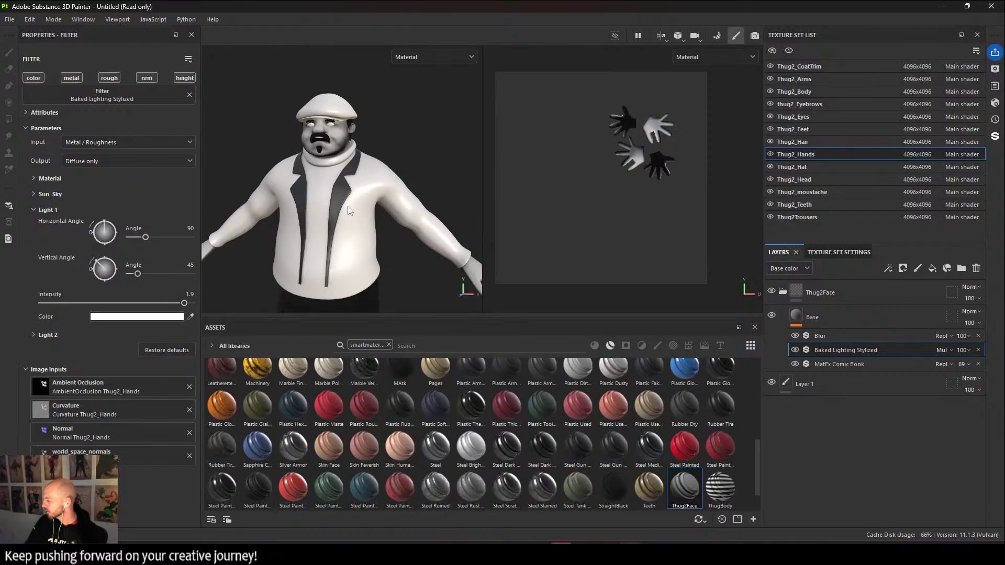
{"action": "middle_click_drag", "start_coordinate": [352, 178], "coordinate": [376, 145], "text": "alt"}
{"action": "right_click_drag", "start_coordinate": [390, 183], "coordinate": [320, 179], "text": "alt"}
{"action": "middle_click_drag", "start_coordinate": [320, 179], "coordinate": [343, 235], "text": "alt"}
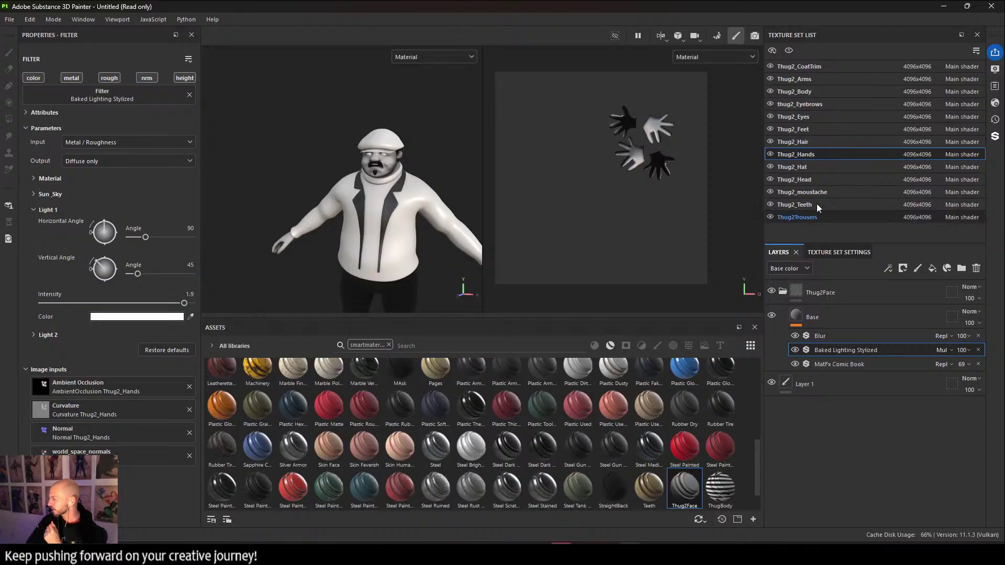
Delete Layer 1 from the Thug2_Body texture set.
{"action": "left_click", "coordinate": [838, 92]}
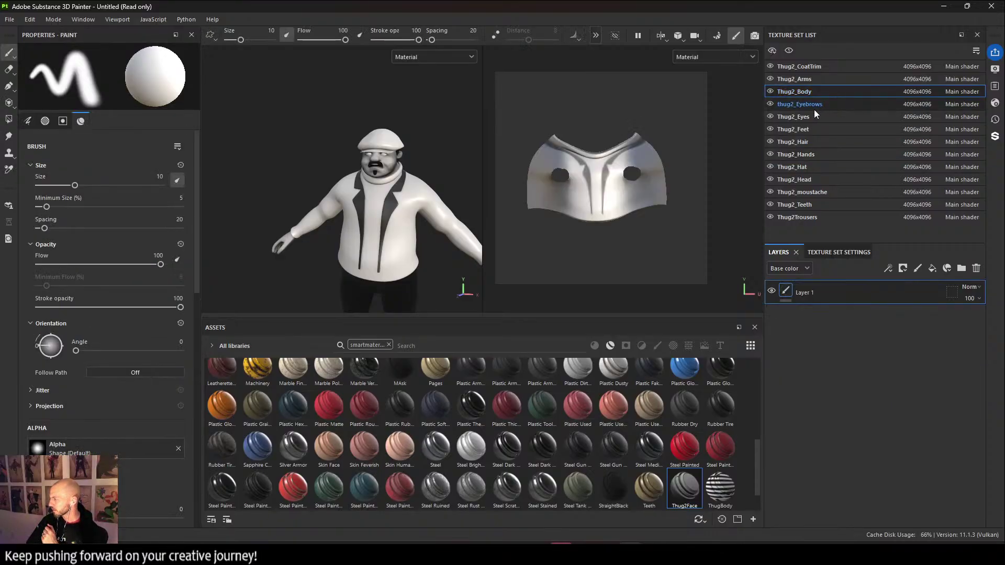
{"action": "left_click", "coordinate": [886, 299]}
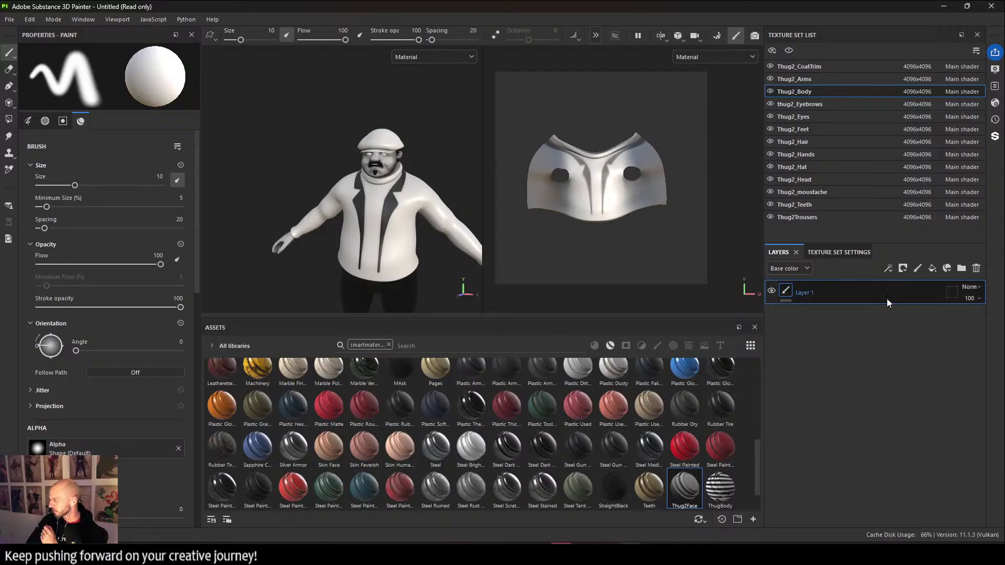
{"action": "key", "text": "Delete"}
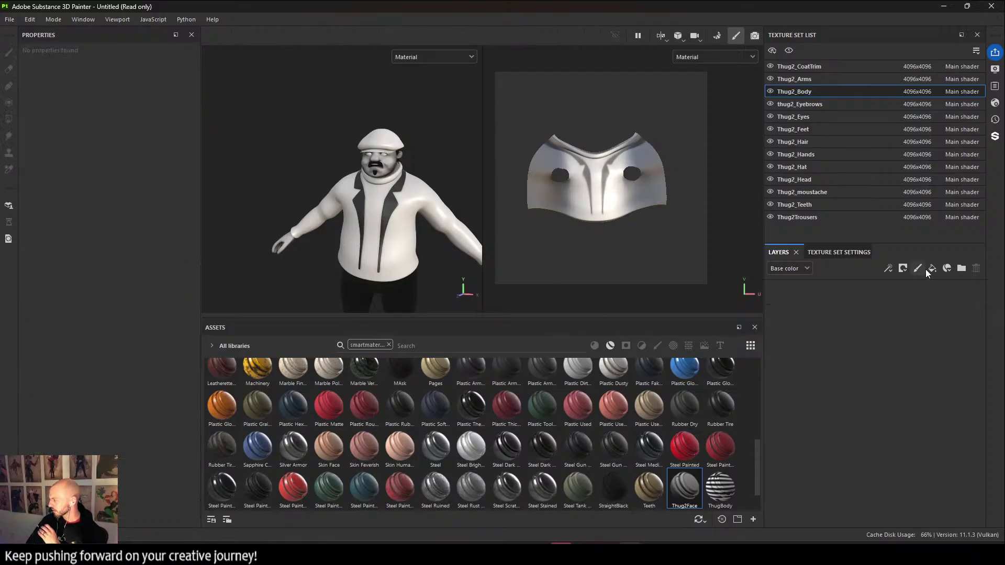
Add a fill layer to Thug2_Body with the sampled dark base color 2B2829 and roughness 1.
{"action": "left_click", "coordinate": [932, 268]}
{"action": "left_click", "coordinate": [155, 380]}
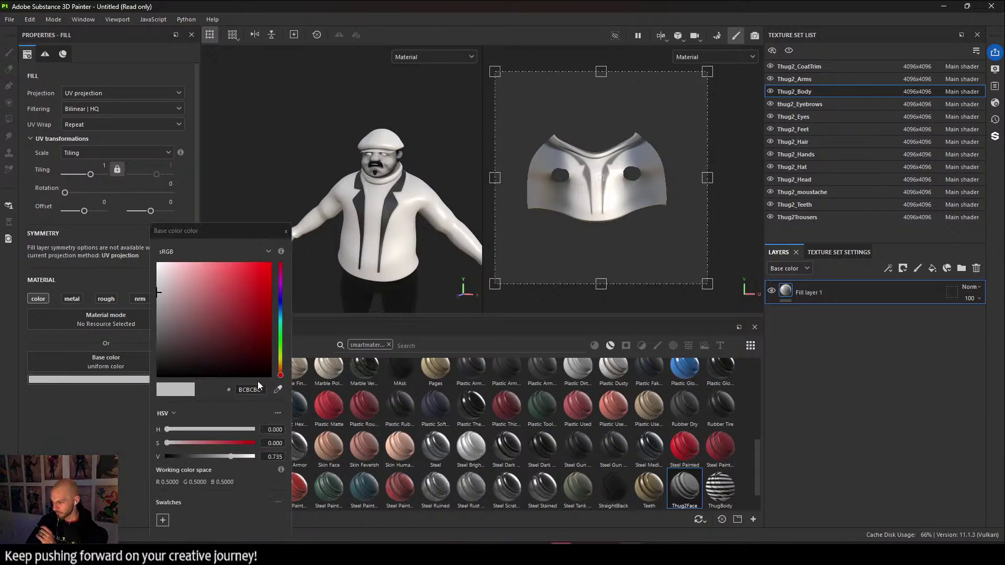
{"action": "left_click", "coordinate": [277, 390]}
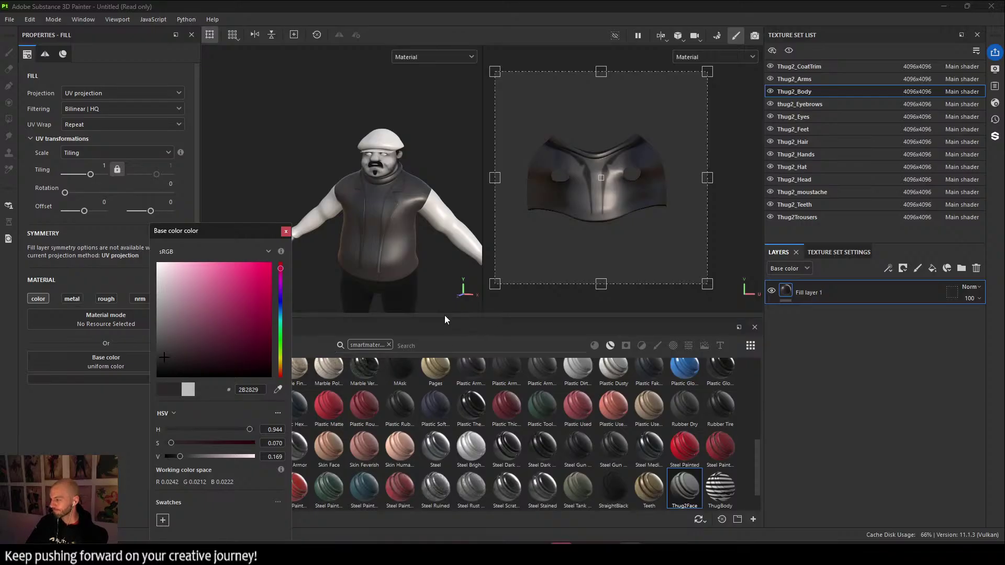
{"action": "left_click", "coordinate": [286, 231]}
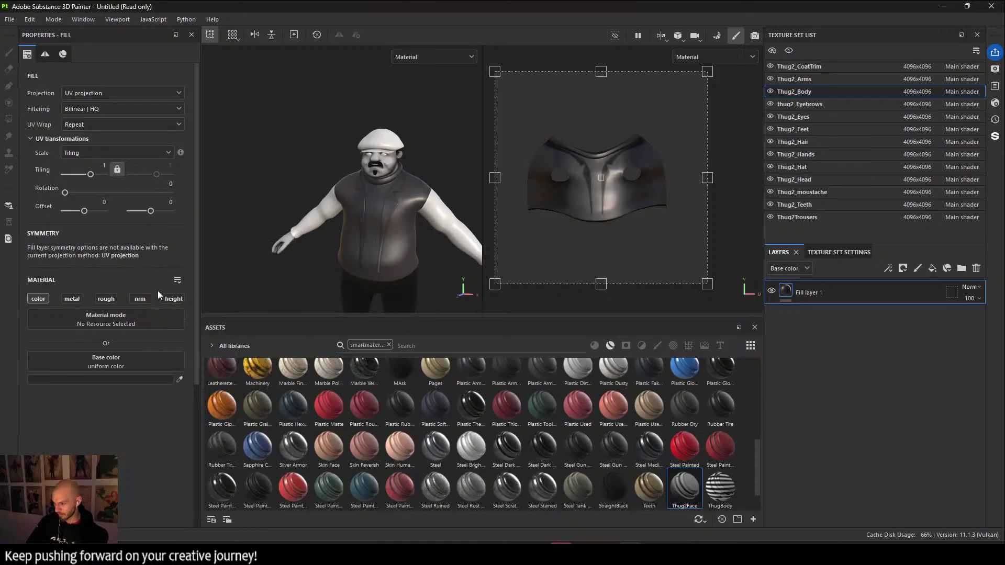
{"action": "left_click", "coordinate": [106, 299]}
{"action": "left_click_drag", "start_coordinate": [72, 426], "coordinate": [167, 426]}
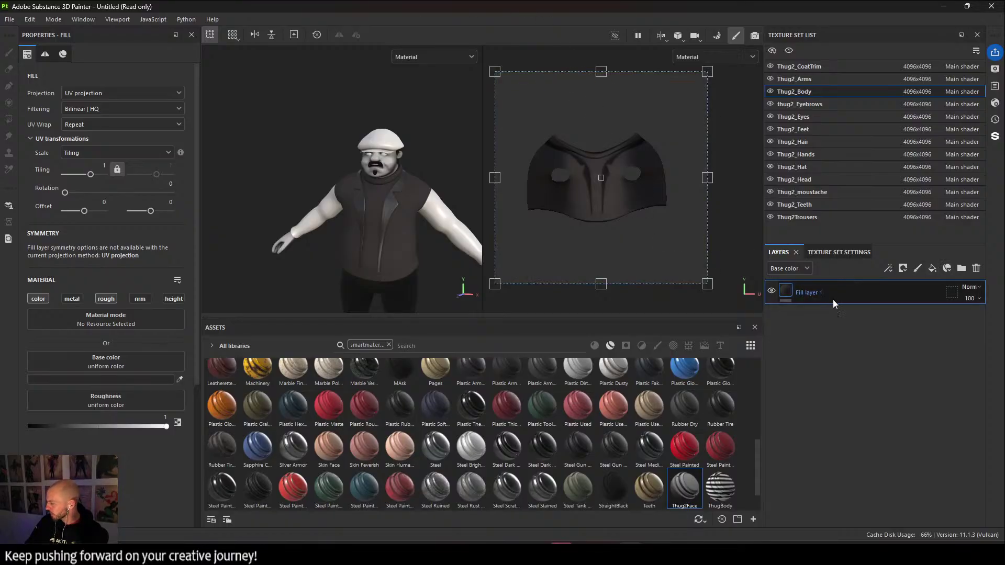
Add a second fill layer beneath the dark one, with roughness enabled and base color E2E2E2.
{"action": "left_click", "coordinate": [932, 269]}
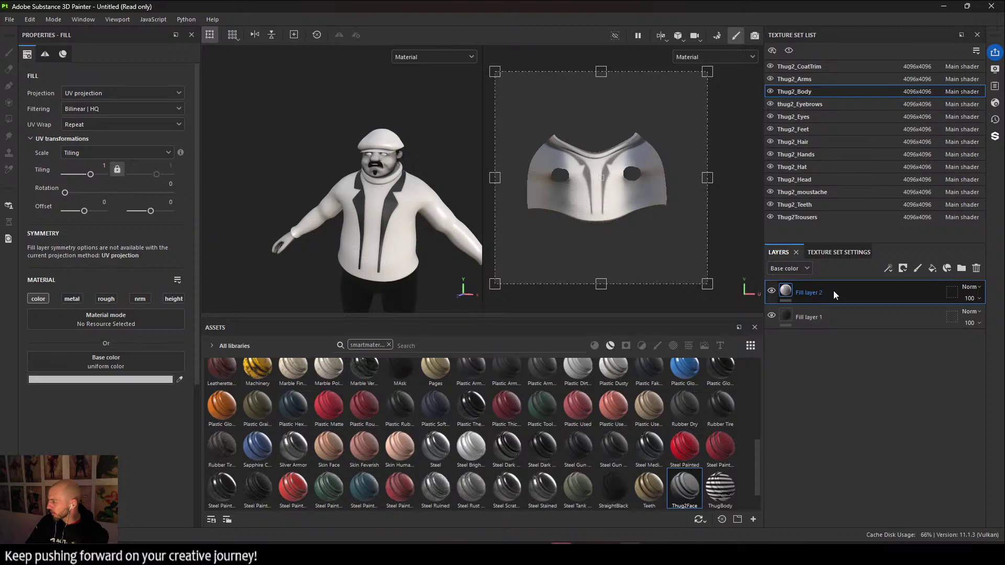
{"action": "left_click_drag", "start_coordinate": [833, 292], "coordinate": [831, 335]}
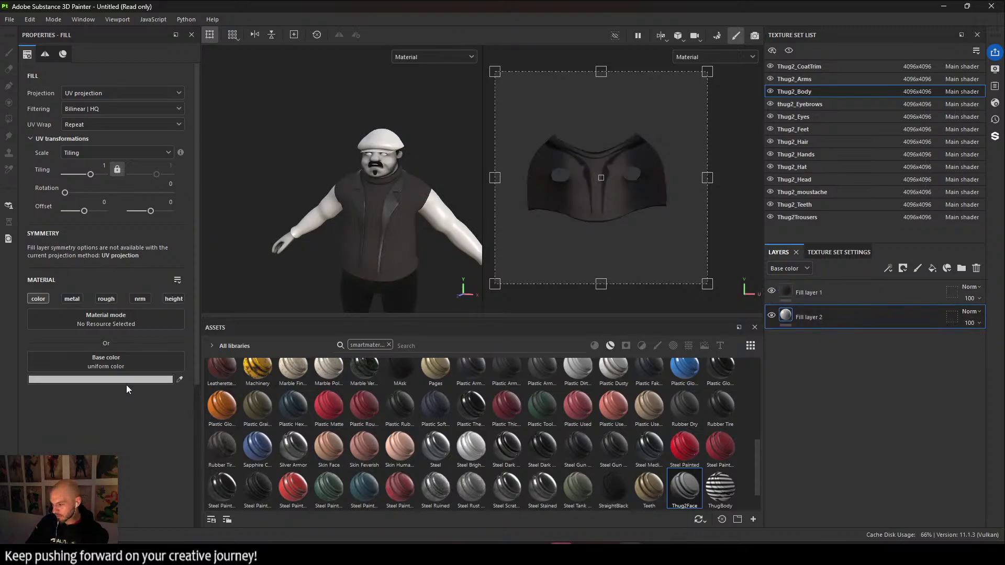
{"action": "left_click", "coordinate": [116, 299]}
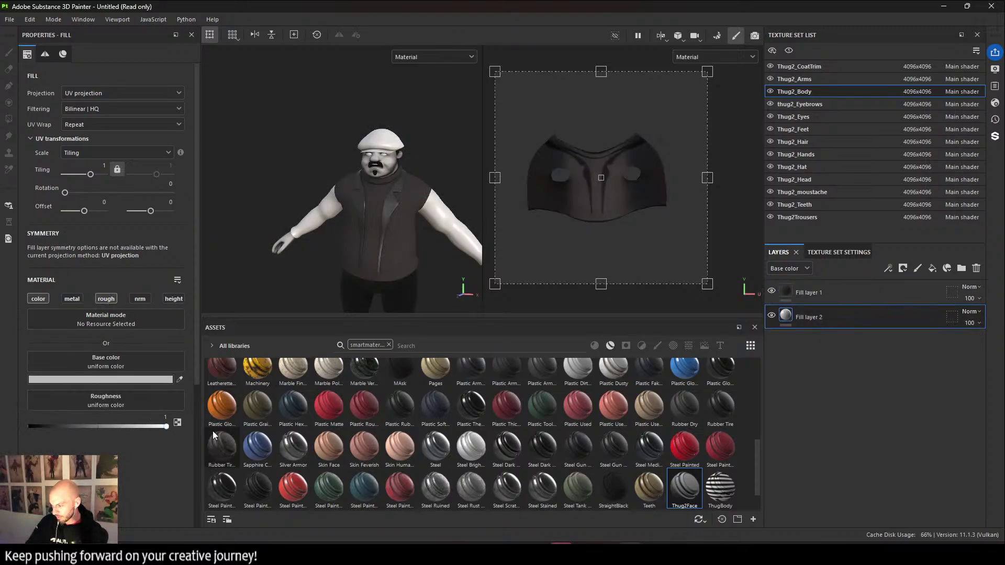
{"action": "left_click", "coordinate": [163, 380]}
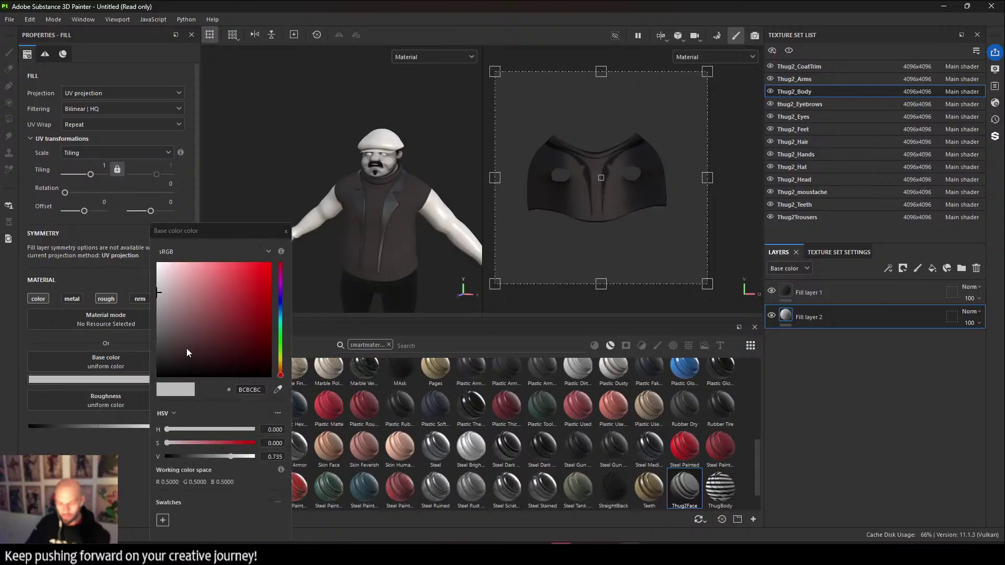
{"action": "left_click_drag", "start_coordinate": [156, 286], "coordinate": [153, 276]}
{"action": "left_click", "coordinate": [401, 345]}
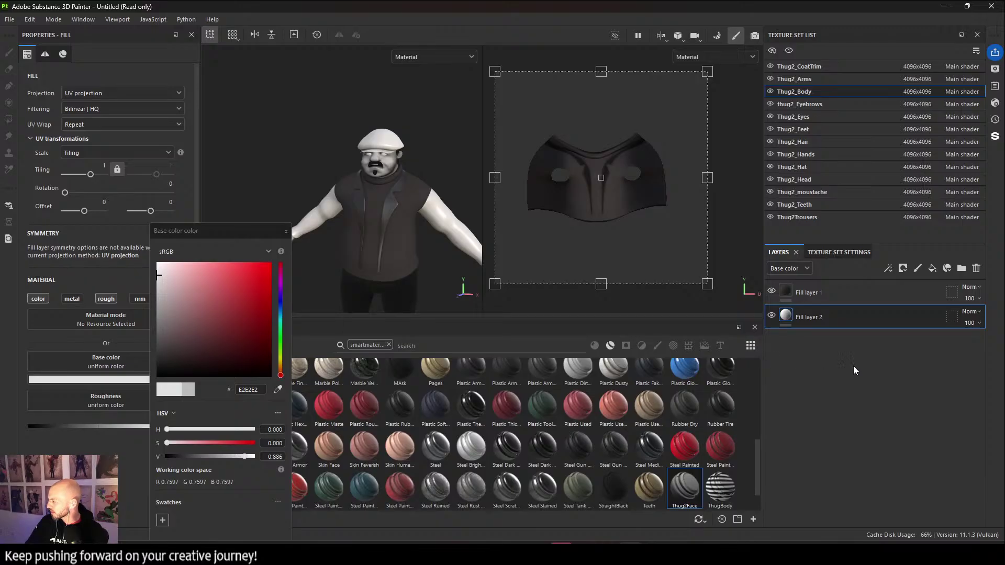
Rename the dark fill layer Top and the light fill layer Bottom.
{"action": "double_click", "coordinate": [809, 292]}
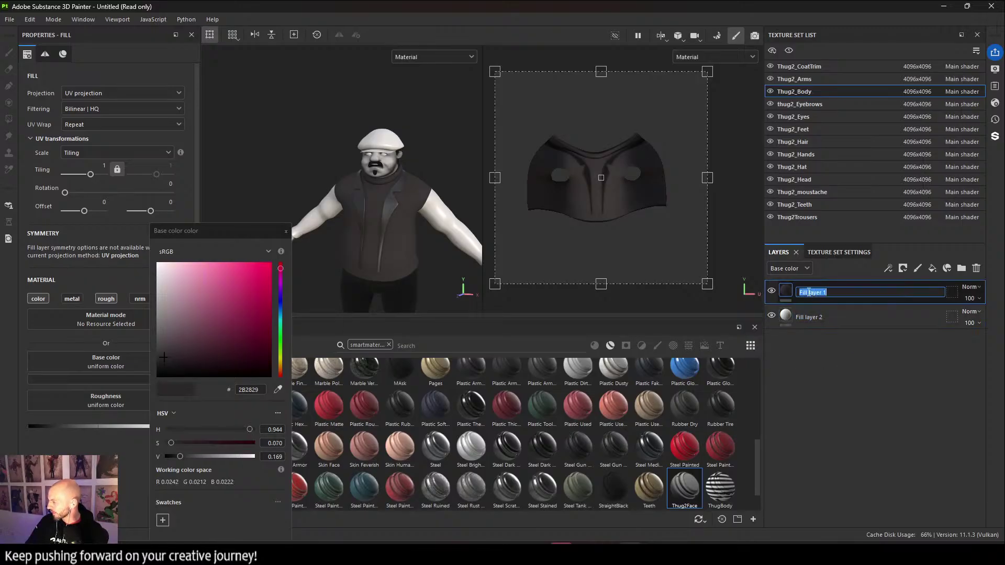
{"action": "type", "text": "Top"}
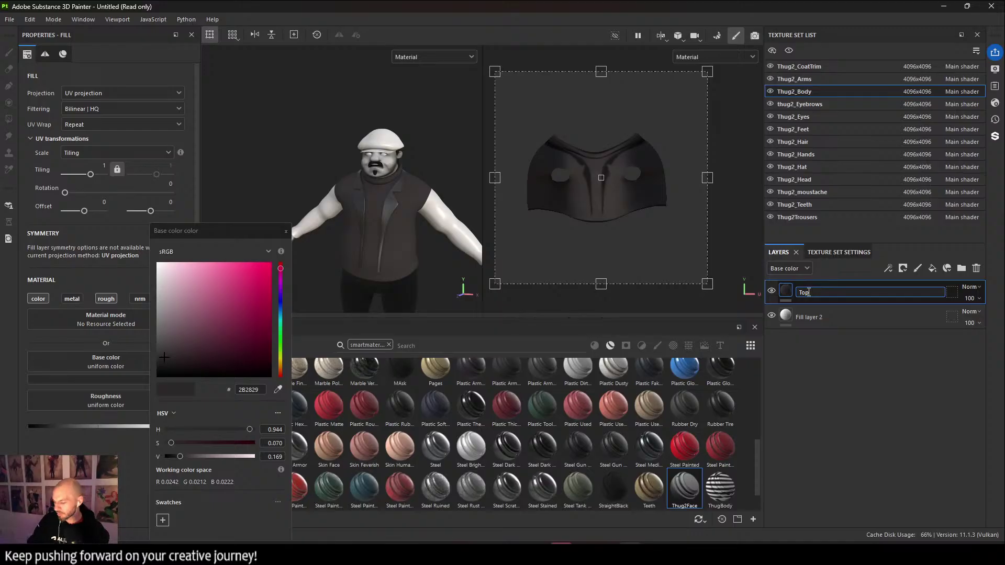
{"action": "key", "text": "Return"}
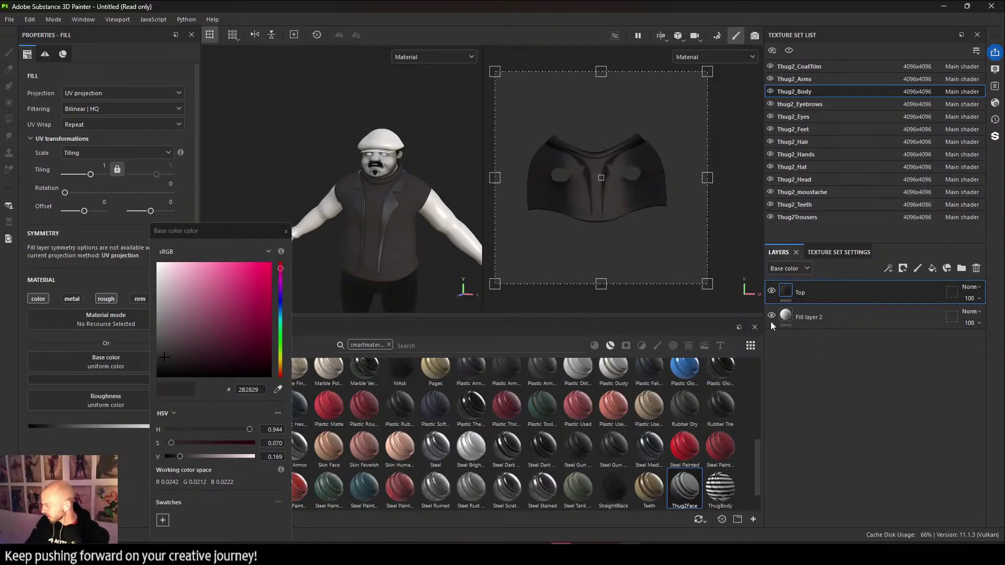
{"action": "double_click", "coordinate": [809, 317]}
{"action": "type", "text": "Bottom"}
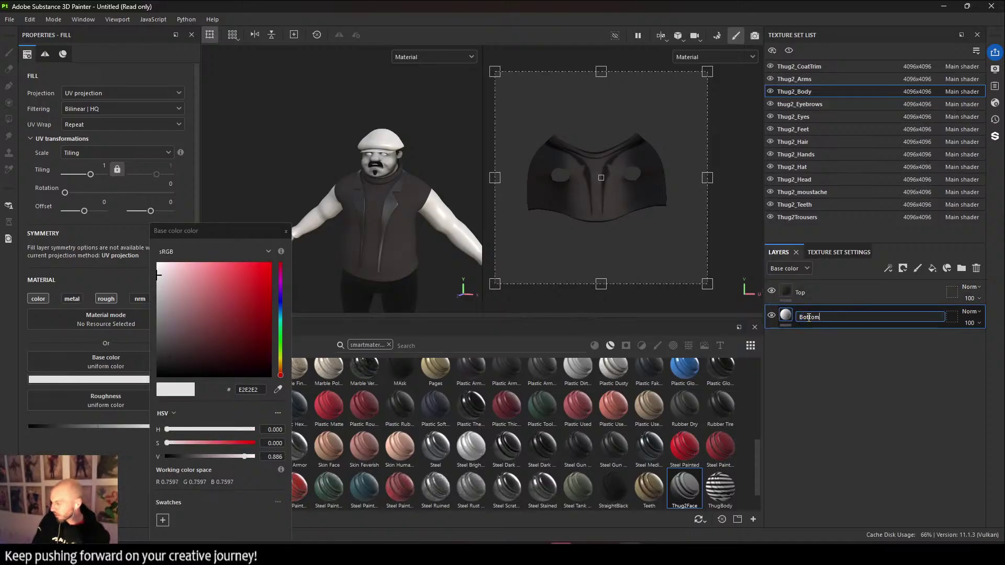
{"action": "key", "text": "Return"}
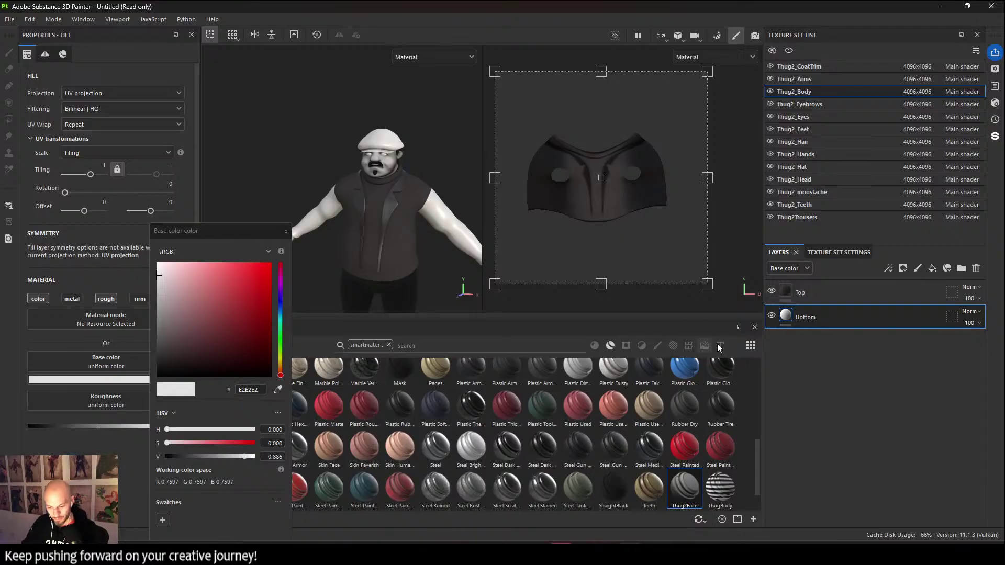
Move the Top layer beneath Bottom and add a black mask to the Bottom layer.
{"action": "left_click", "coordinate": [880, 297]}
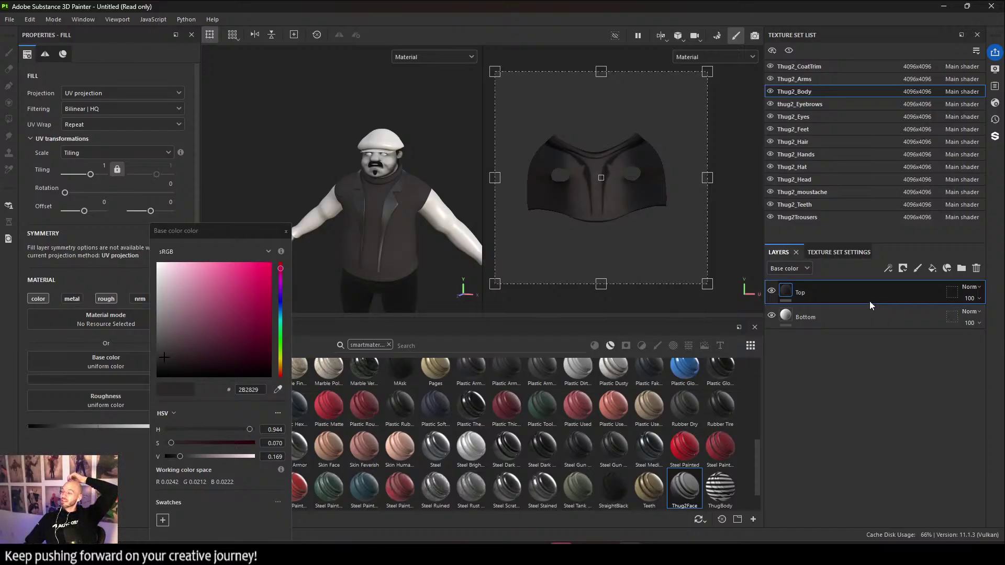
{"action": "left_click_drag", "start_coordinate": [870, 303], "coordinate": [875, 325]}
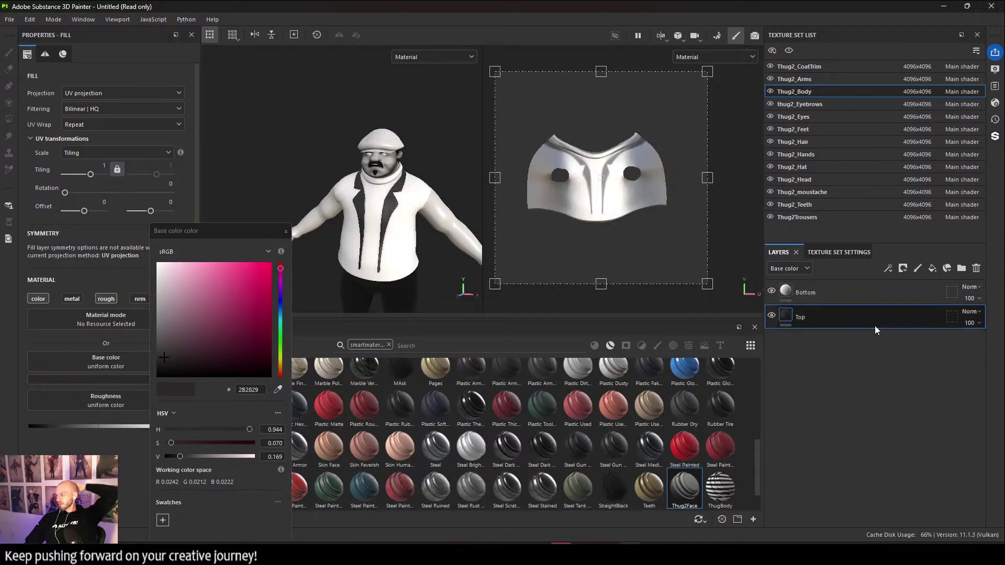
{"action": "left_click", "coordinate": [858, 299]}
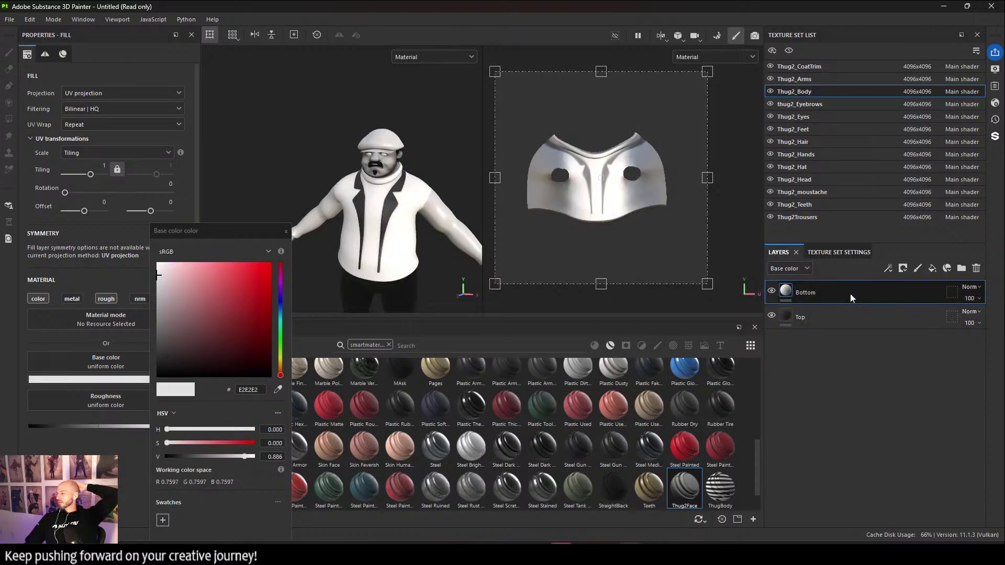
{"action": "right_click", "coordinate": [850, 294]}
{"action": "left_click", "coordinate": [822, 331]}
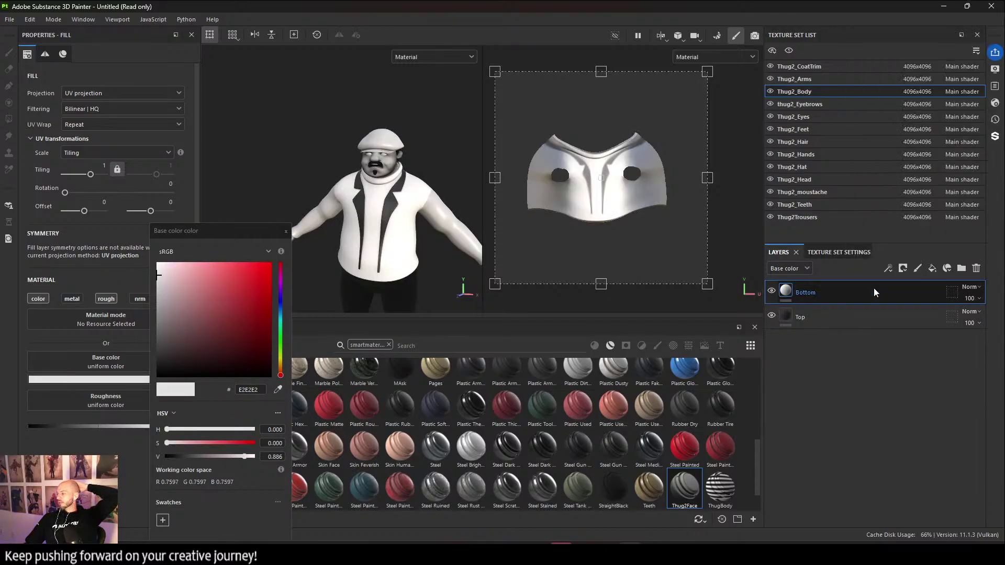
{"action": "left_click", "coordinate": [905, 270]}
{"action": "left_click", "coordinate": [923, 295]}
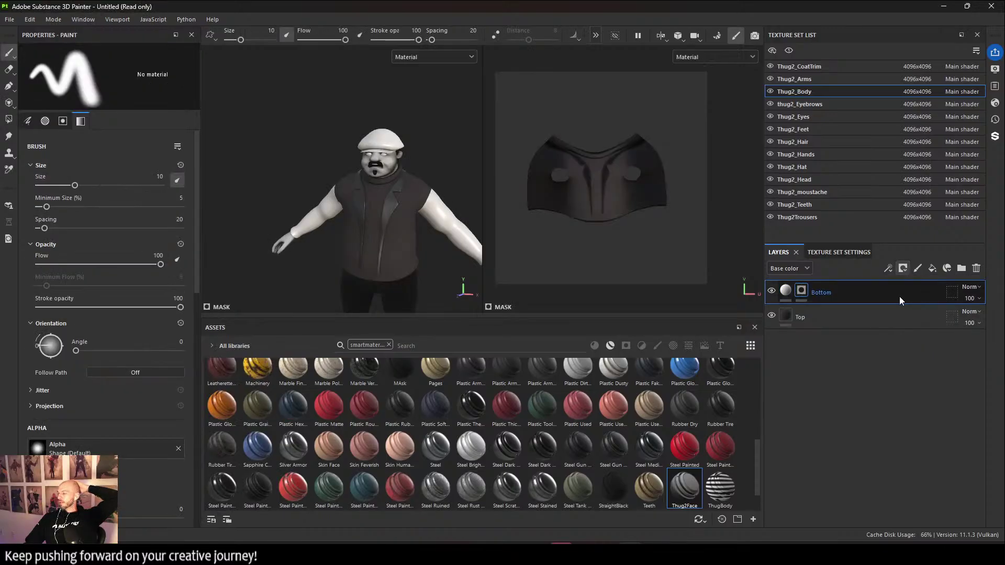
Add a Paint effect to the Bottom layer's mask and paint a short stroke down the front of the torso.
{"action": "right_click", "coordinate": [897, 288]}
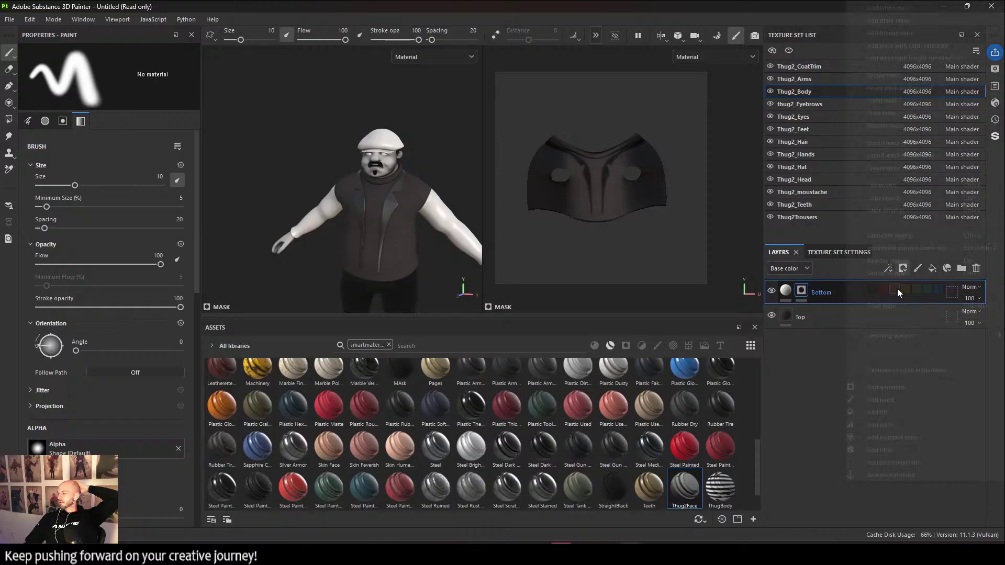
{"action": "left_click", "coordinate": [899, 399]}
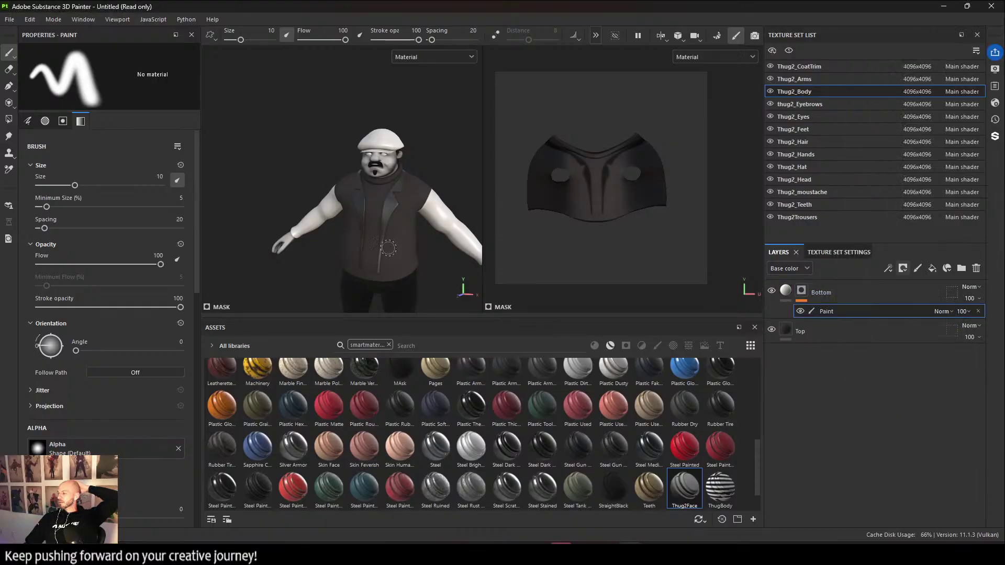
{"action": "left_click_drag", "start_coordinate": [372, 217], "coordinate": [381, 245]}
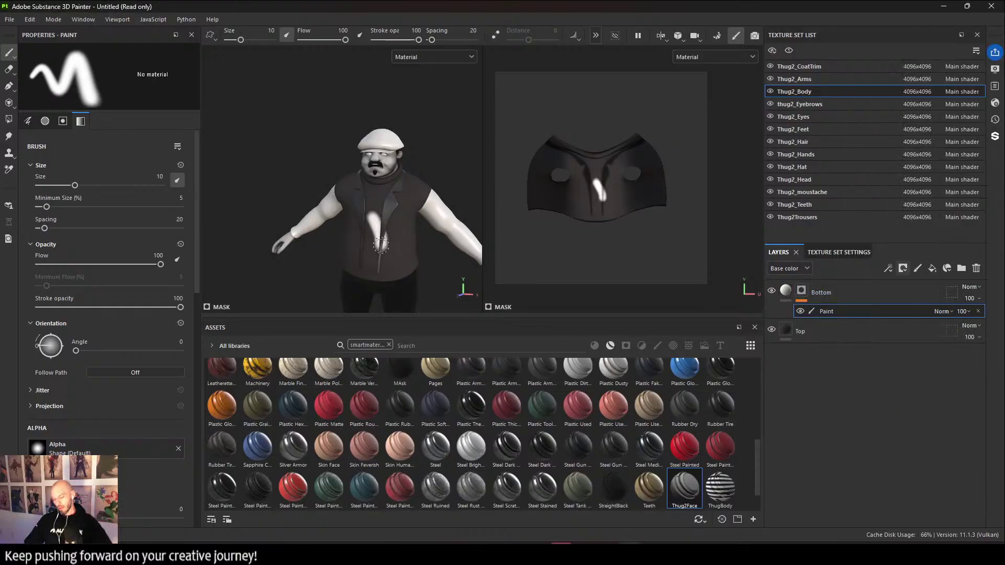
Undo the torso stroke and paint the Bottom layer's mask over the turtleneck collar.
{"action": "key", "text": "ctrl+z"}
{"action": "scroll", "coordinate": [377, 250], "scroll_direction": "up", "scroll_amount": 5}
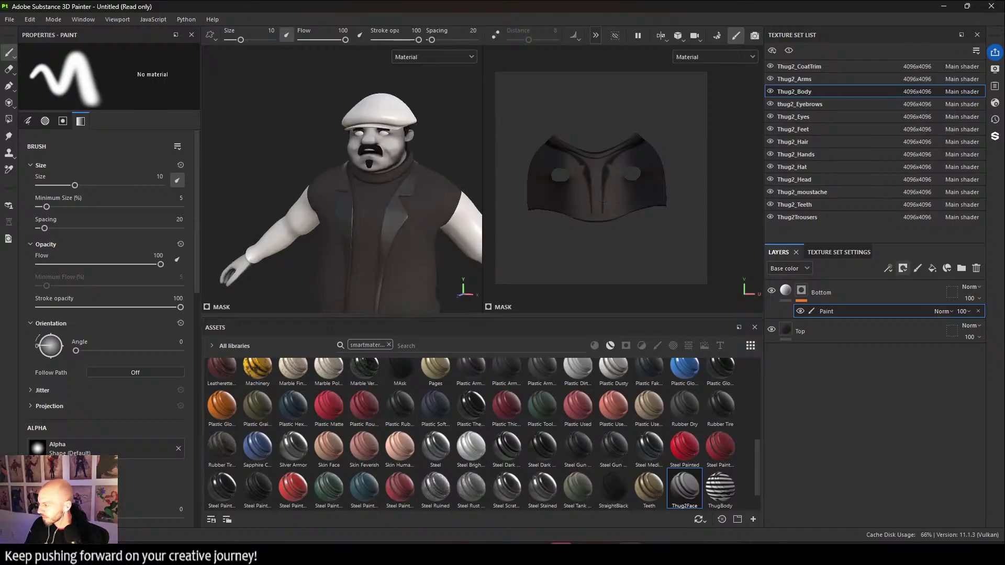
{"action": "mouse_move", "coordinate": [376, 185]}
{"action": "left_mouse_down"}
{"action": "mouse_move", "coordinate": [392, 186]}
{"action": "mouse_move", "coordinate": [405, 166]}
{"action": "mouse_move", "coordinate": [368, 194]}
{"action": "mouse_move", "coordinate": [341, 178]}
{"action": "mouse_move", "coordinate": [347, 185]}
{"action": "left_mouse_up"}
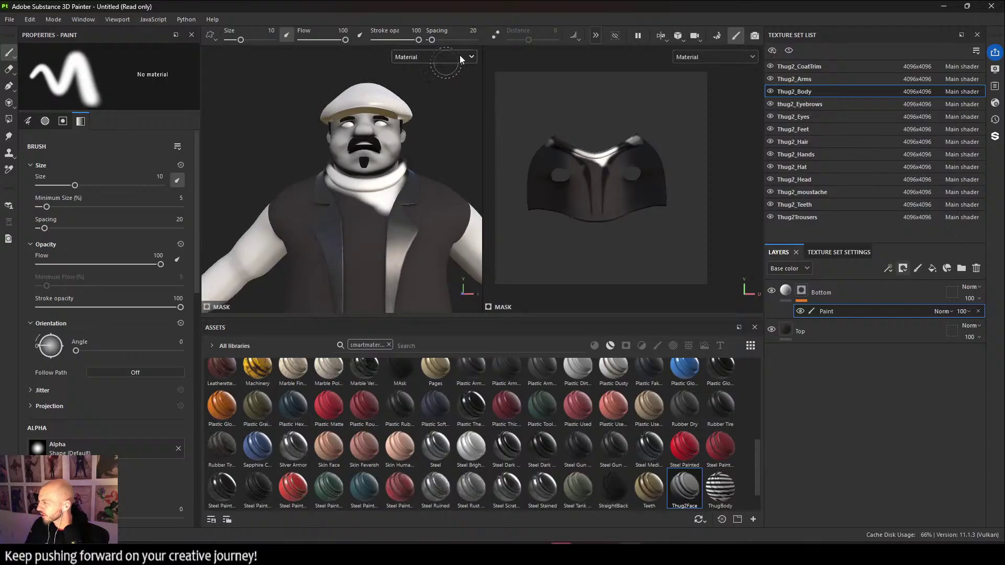
Turn on symmetry for mask painting and check where the mirror plane falls on the character.
{"action": "left_click", "coordinate": [595, 36]}
{"action": "middle_click_drag", "start_coordinate": [359, 220], "coordinate": [349, 147], "text": "alt"}
{"action": "scroll", "coordinate": [367, 208], "scroll_direction": "down", "scroll_amount": 5}
{"action": "scroll", "coordinate": [349, 147], "scroll_direction": "down", "scroll_amount": 2}
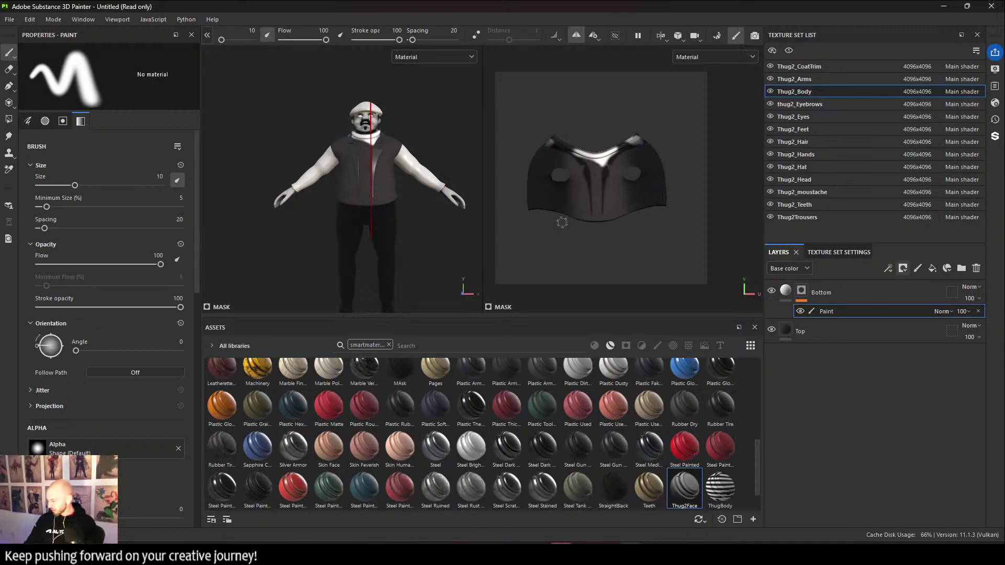
Switch to Maya and show the Thug2 character in the front orthographic view.
{"action": "key", "text": "alt+Tab"}
{"action": "scroll", "coordinate": [475, 350], "scroll_direction": "down", "scroll_amount": 5}
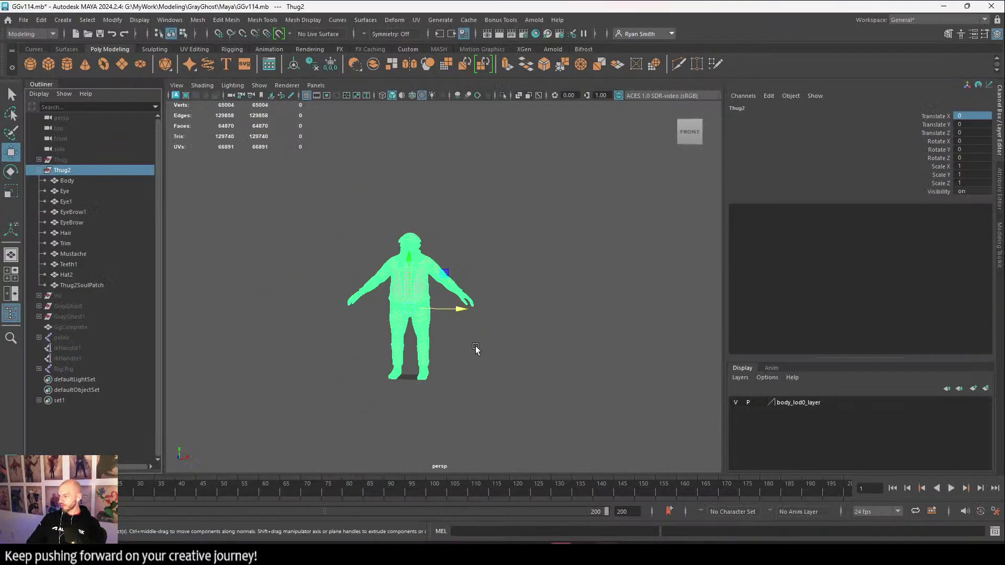
{"action": "mouse_move", "coordinate": [476, 350]}
{"action": "left_mouse_down", "text": "alt"}
{"action": "mouse_move", "coordinate": [539, 370]}
{"action": "mouse_move", "coordinate": [560, 437]}
{"action": "mouse_move", "coordinate": [548, 448]}
{"action": "left_mouse_up", "text": "alt"}
{"action": "scroll", "coordinate": [498, 369], "scroll_direction": "up", "scroll_amount": 4}
{"action": "key", "text": "space"}
{"action": "key", "text": "space"}
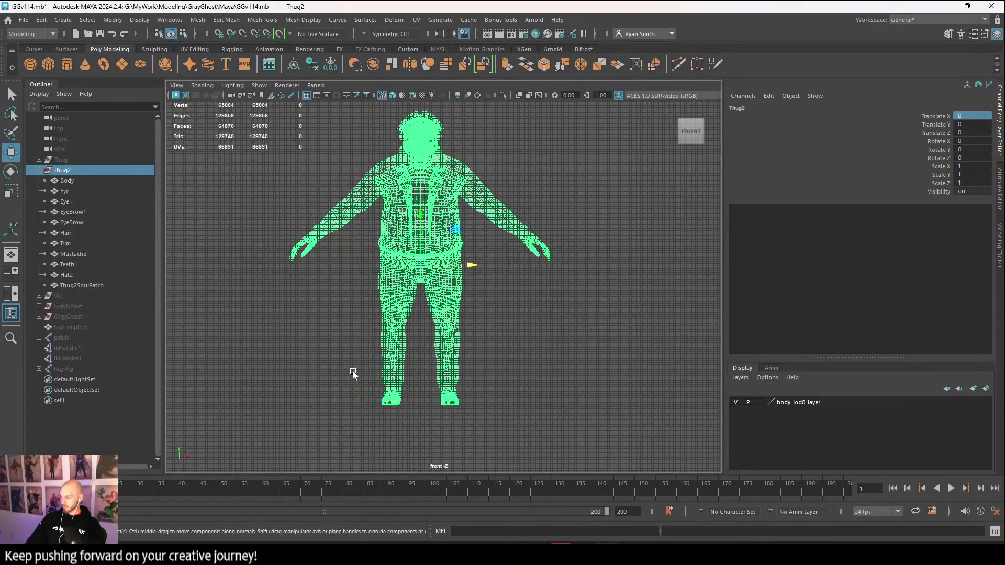
Examine the Thug2 wireframe from the pelvis up to the face for how well it is centred.
{"action": "scroll", "coordinate": [496, 347], "scroll_direction": "up", "scroll_amount": 4}
{"action": "middle_click_drag", "start_coordinate": [495, 347], "coordinate": [495, 390], "text": "alt"}
{"action": "scroll", "coordinate": [467, 249], "scroll_direction": "up", "scroll_amount": 5}
{"action": "scroll", "coordinate": [503, 213], "scroll_direction": "up", "scroll_amount": 3}
{"action": "middle_click_drag", "start_coordinate": [539, 240], "coordinate": [561, 437], "text": "alt"}
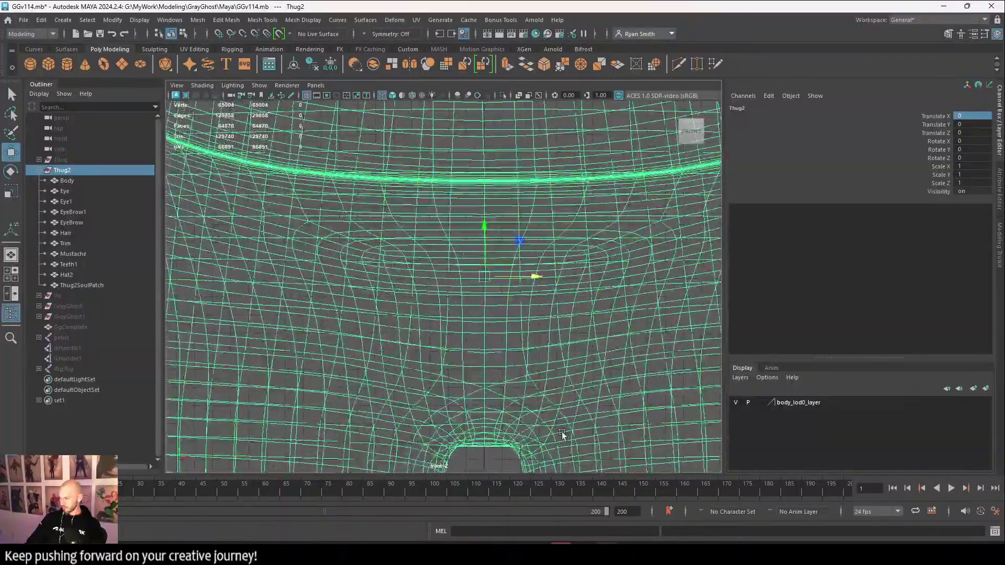
{"action": "middle_click_drag", "start_coordinate": [509, 137], "coordinate": [494, 556], "text": "alt"}
{"action": "scroll", "coordinate": [513, 260], "scroll_direction": "up", "scroll_amount": 4}
{"action": "middle_click_drag", "start_coordinate": [513, 260], "coordinate": [489, 228], "text": "alt"}
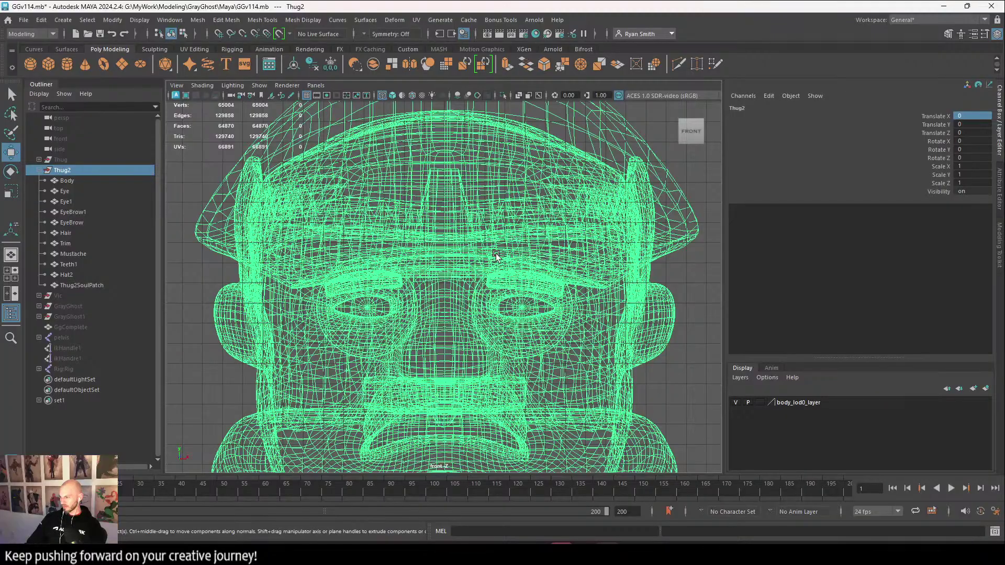
{"action": "scroll", "coordinate": [496, 257], "scroll_direction": "down", "scroll_amount": 3}
Select only the Body mesh and examine its centre line at the nose and mouth, ending in the four-view layout.
{"action": "left_click", "coordinate": [628, 298]}
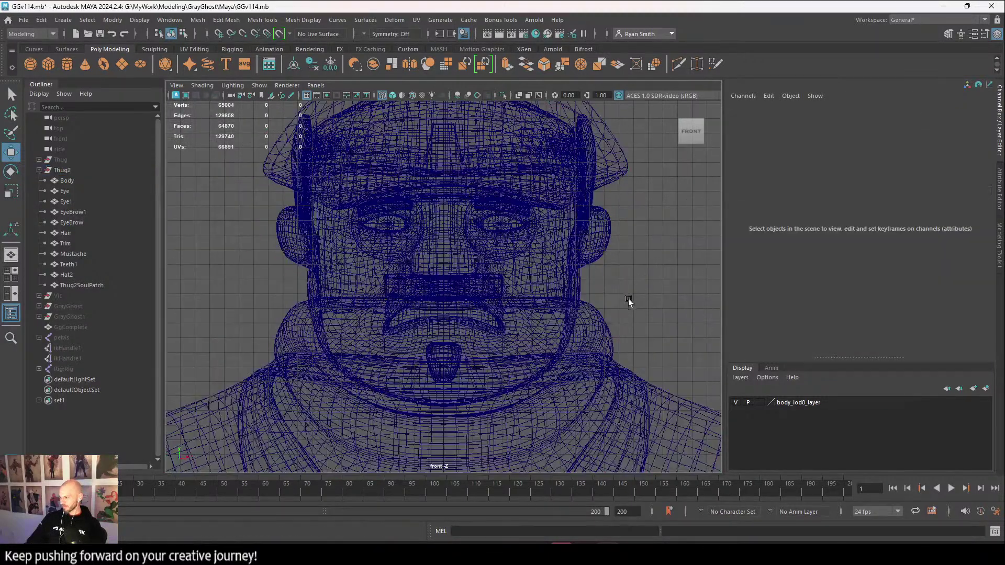
{"action": "left_click", "coordinate": [556, 298]}
{"action": "right_click_drag", "start_coordinate": [441, 215], "coordinate": [539, 393], "text": "alt"}
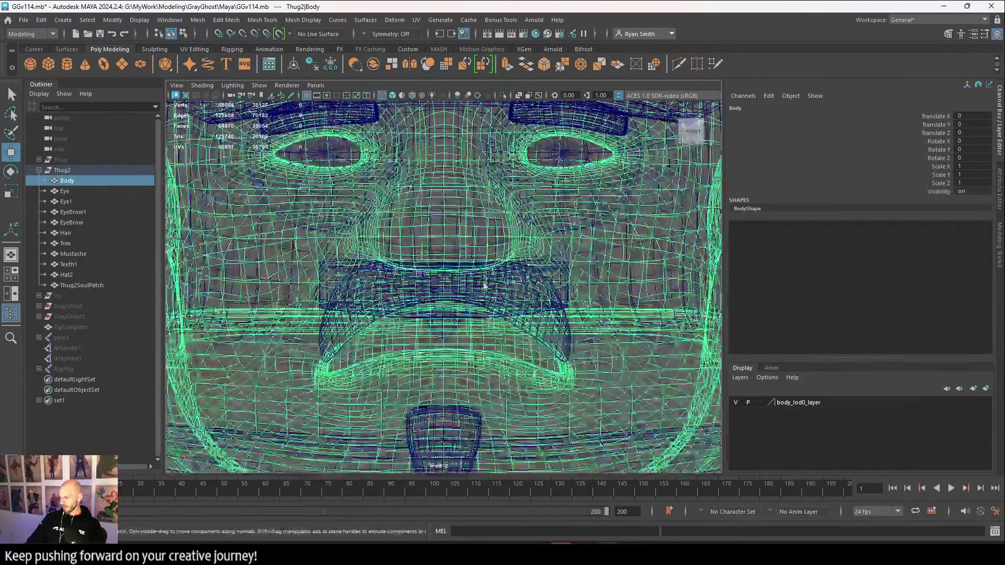
{"action": "right_click_drag", "start_coordinate": [487, 285], "coordinate": [563, 429], "text": "alt"}
{"action": "middle_click_drag", "start_coordinate": [496, 322], "coordinate": [504, 555], "text": "alt"}
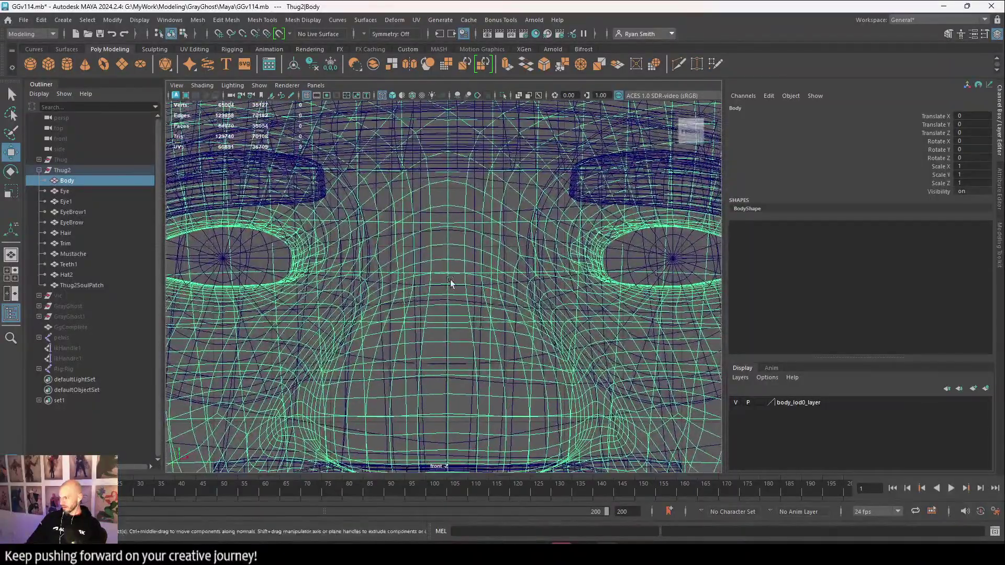
{"action": "right_click_drag", "start_coordinate": [450, 284], "coordinate": [571, 550], "text": "alt"}
{"action": "key", "text": "f"}
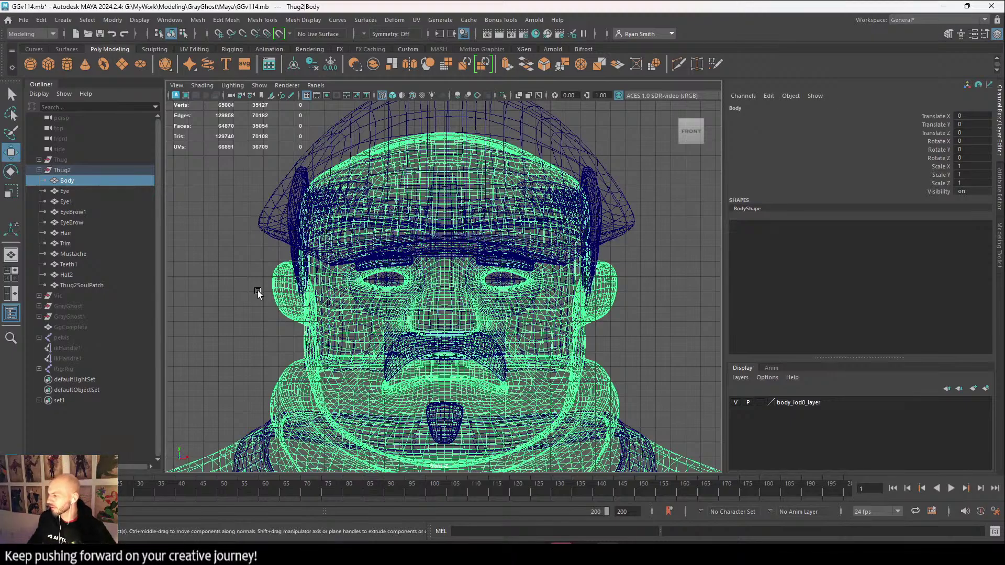
{"action": "scroll", "coordinate": [568, 210], "scroll_direction": "down", "scroll_amount": 4}
{"action": "key", "text": "space"}
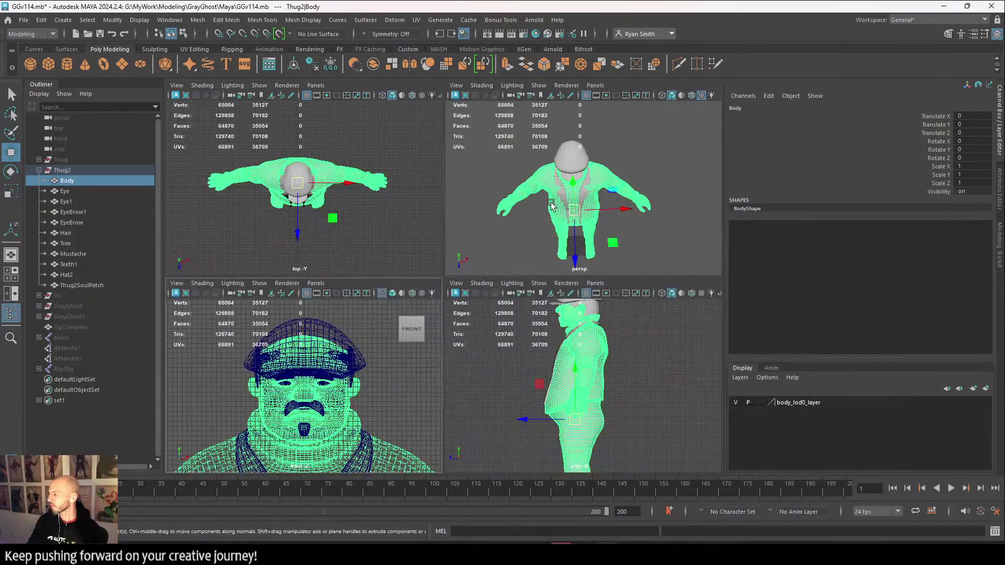
Select the hat and move it to about X -0.095, Y 0.074 in the front view, toward the head's centre line.
{"action": "key", "text": "space"}
{"action": "mouse_move", "coordinate": [498, 243]}
{"action": "left_mouse_down", "text": "alt"}
{"action": "mouse_move", "coordinate": [348, 218]}
{"action": "mouse_move", "coordinate": [453, 327]}
{"action": "mouse_move", "coordinate": [511, 314]}
{"action": "mouse_move", "coordinate": [551, 325]}
{"action": "mouse_move", "coordinate": [545, 310]}
{"action": "left_mouse_up", "text": "alt"}
{"action": "left_click", "coordinate": [545, 310]}
{"action": "left_click", "coordinate": [485, 326]}
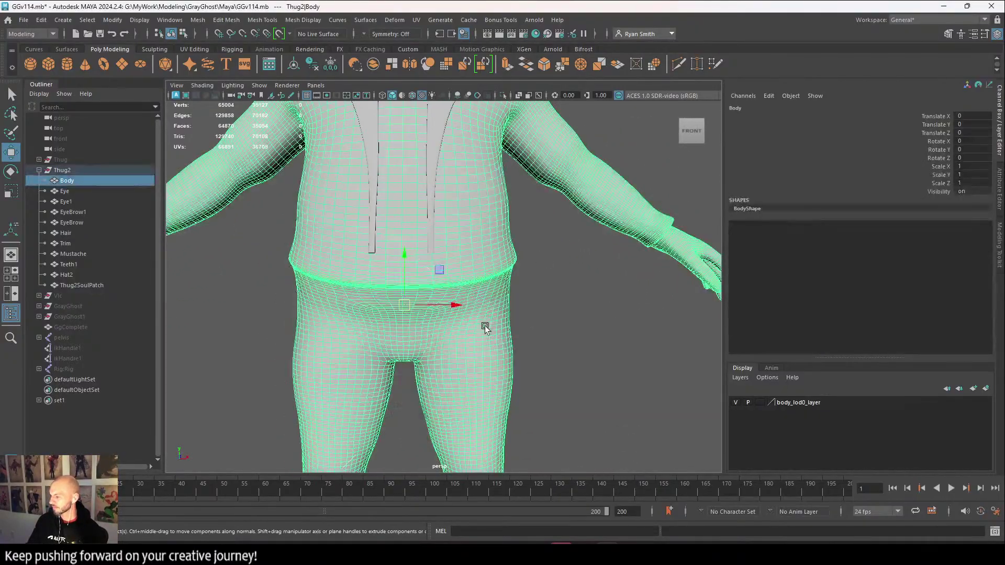
{"action": "key", "text": "space"}
{"action": "left_click", "coordinate": [341, 335]}
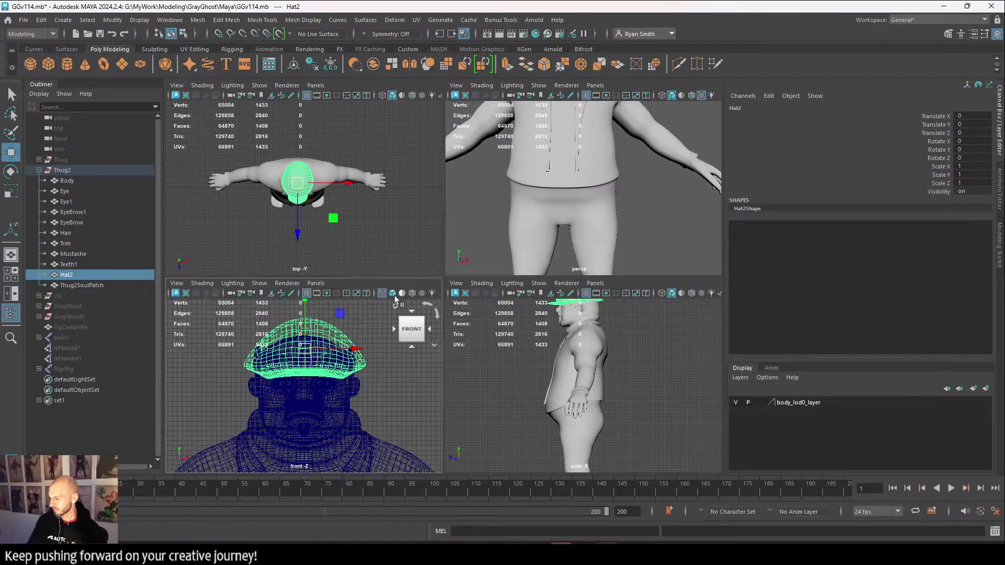
{"action": "key", "text": "space"}
{"action": "key", "text": "f"}
{"action": "middle_click_drag", "start_coordinate": [487, 189], "coordinate": [456, 276], "text": "alt"}
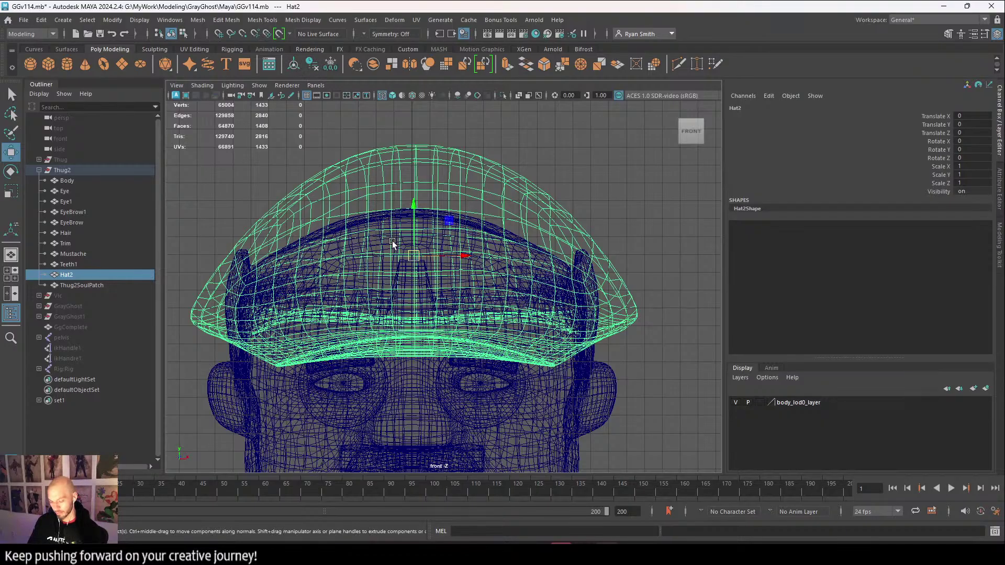
{"action": "left_click_drag", "start_coordinate": [412, 259], "coordinate": [408, 251]}
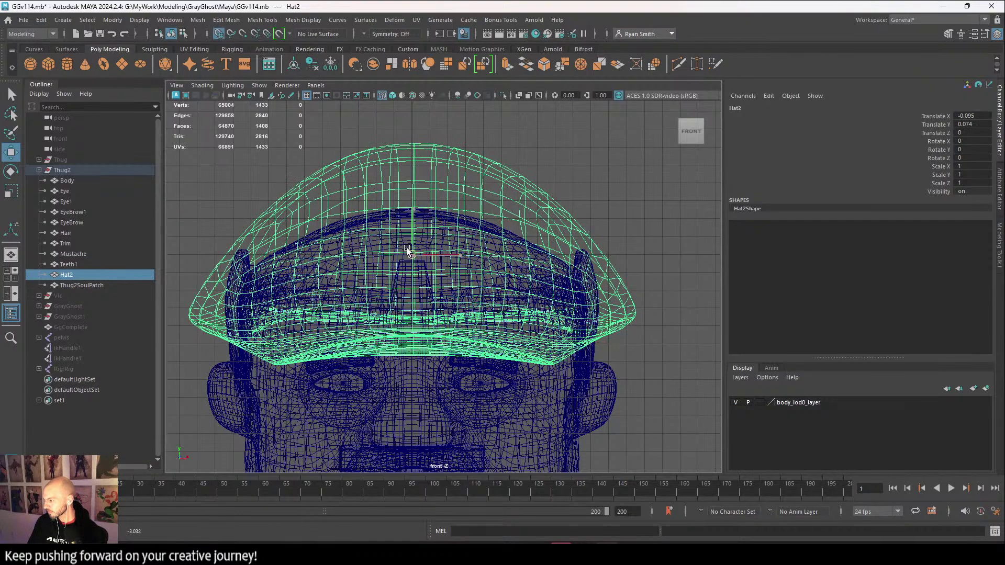
Preview the hat smoothed, restore its unsmoothed display, and select its vertical centre edge loop to check the alignment.
{"action": "scroll", "coordinate": [439, 298], "scroll_direction": "up", "scroll_amount": 3}
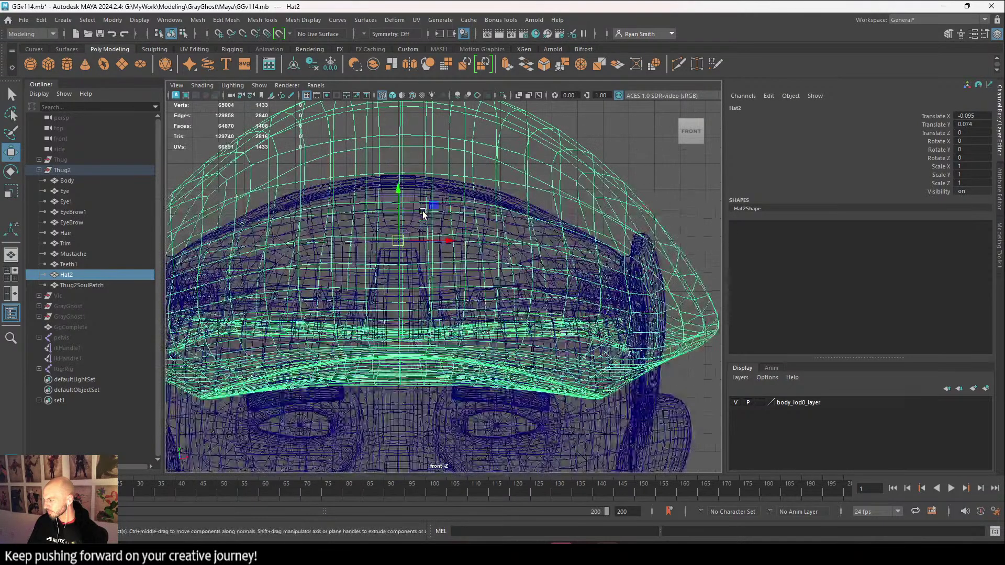
{"action": "key", "text": "3"}
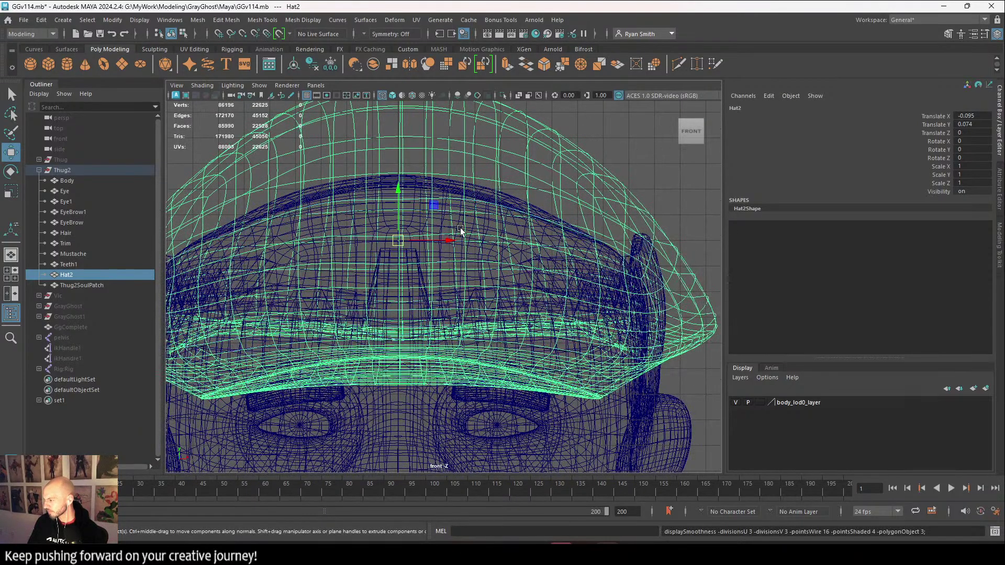
{"action": "key", "text": "1"}
{"action": "scroll", "coordinate": [461, 230], "scroll_direction": "down", "scroll_amount": 4}
{"action": "right_click_drag", "start_coordinate": [413, 176], "coordinate": [413, 158]}
{"action": "double_click", "coordinate": [413, 160]}
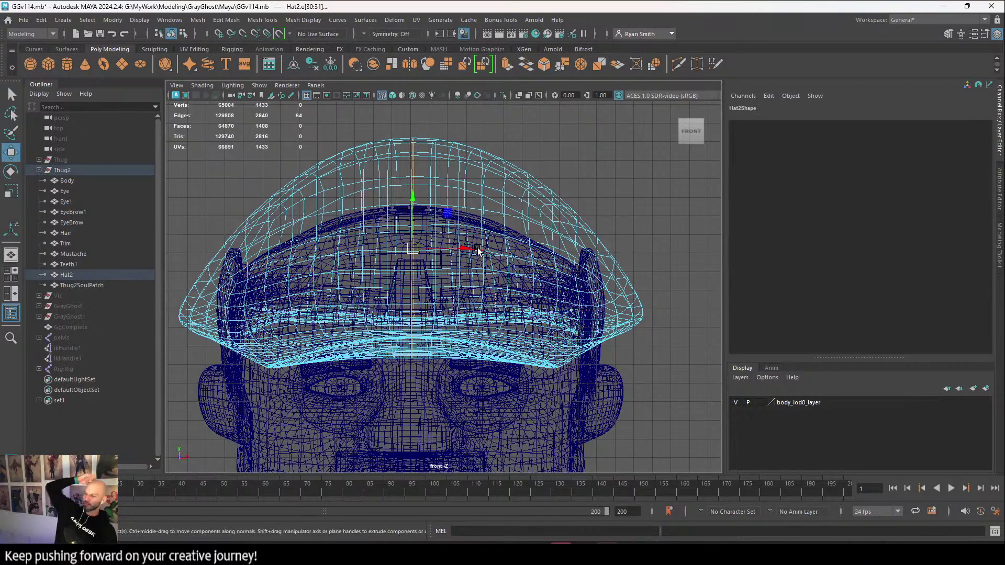
{"action": "key", "text": "1"}
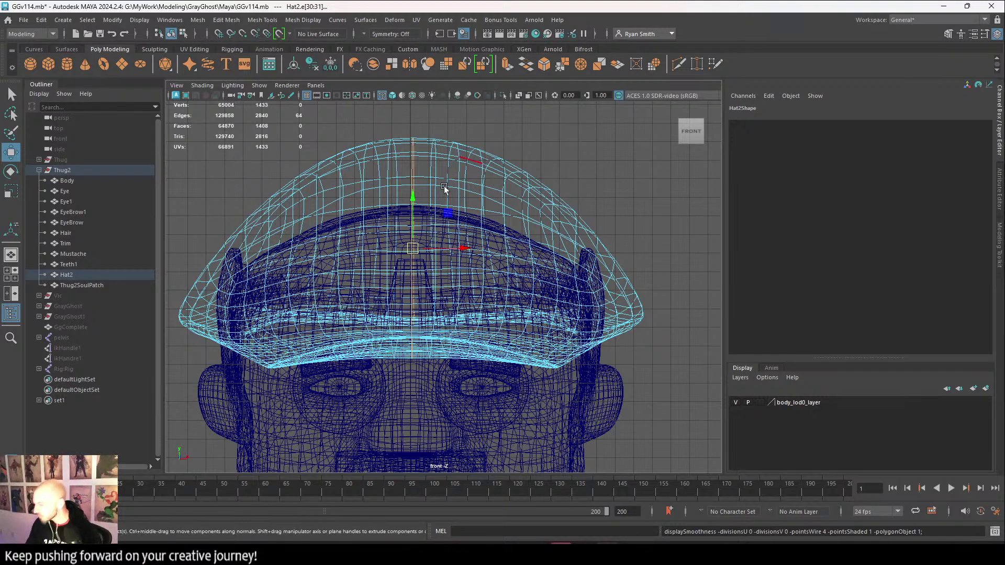
Select the body's vertical centre edge loop running through the nose and chin in the front view.
{"action": "left_click", "coordinate": [417, 410]}
{"action": "middle_click_drag", "start_coordinate": [418, 411], "coordinate": [388, 327], "text": "alt"}
{"action": "right_click_drag", "start_coordinate": [387, 328], "coordinate": [386, 213]}
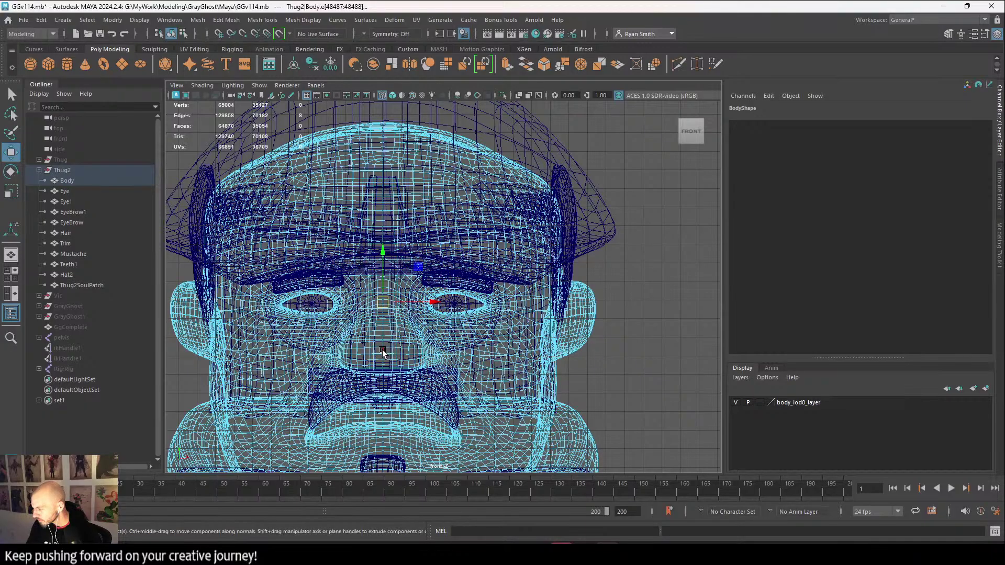
{"action": "double_click", "coordinate": [383, 351]}
{"action": "scroll", "coordinate": [446, 368], "scroll_direction": "down", "scroll_amount": 2}
{"action": "middle_click_drag", "start_coordinate": [448, 381], "coordinate": [451, 182], "text": "alt"}
{"action": "scroll", "coordinate": [381, 348], "scroll_direction": "up", "scroll_amount": 5}
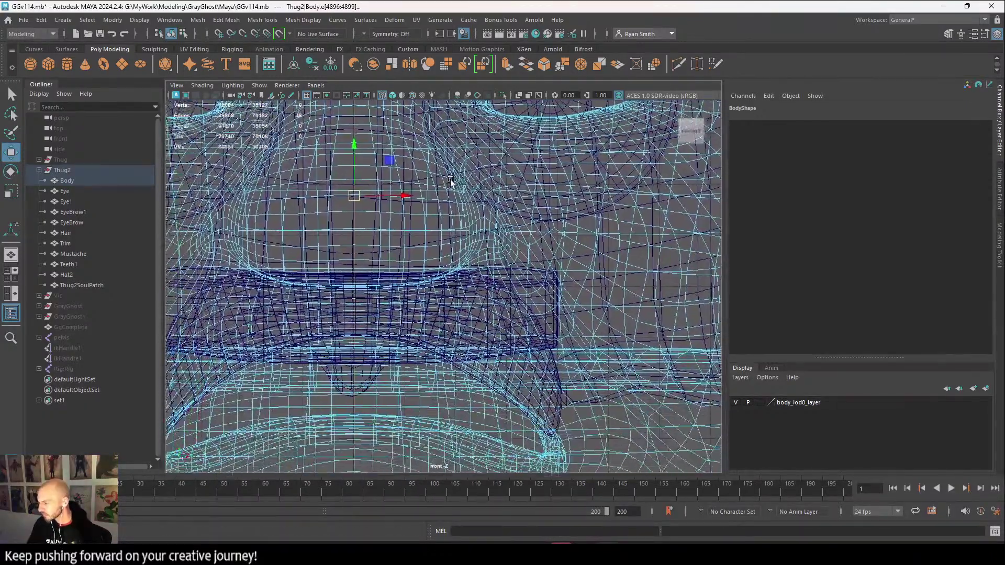
{"action": "middle_click_drag", "start_coordinate": [440, 303], "coordinate": [461, 230], "text": "alt"}
{"action": "middle_click_drag", "start_coordinate": [429, 335], "coordinate": [438, 279], "text": "alt"}
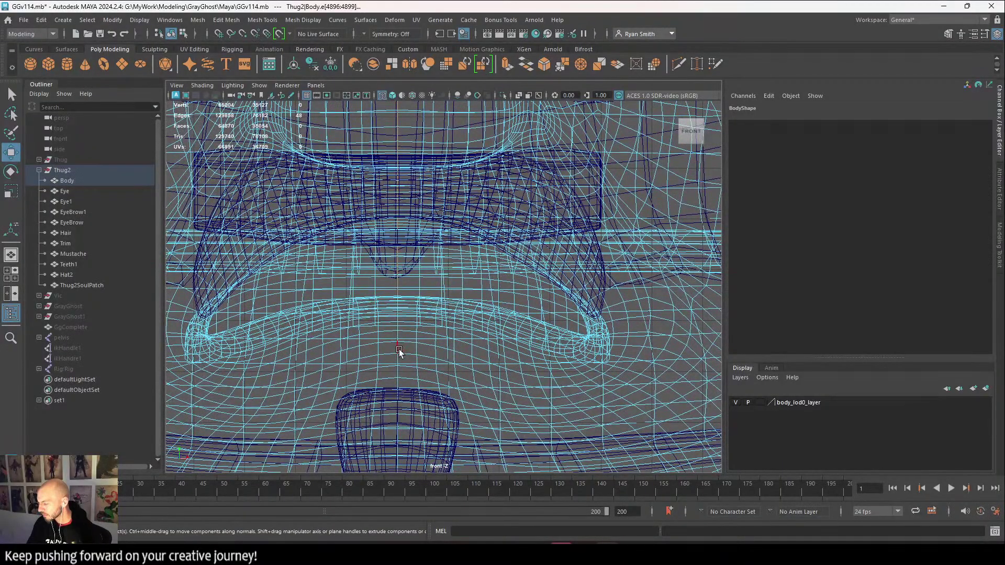
{"action": "scroll", "coordinate": [500, 358], "scroll_direction": "down", "scroll_amount": 5}
Examine the body's centre edge loop from the neck to the crotch against the grid's centre line.
{"action": "middle_click_drag", "start_coordinate": [500, 358], "coordinate": [511, 5], "text": "alt"}
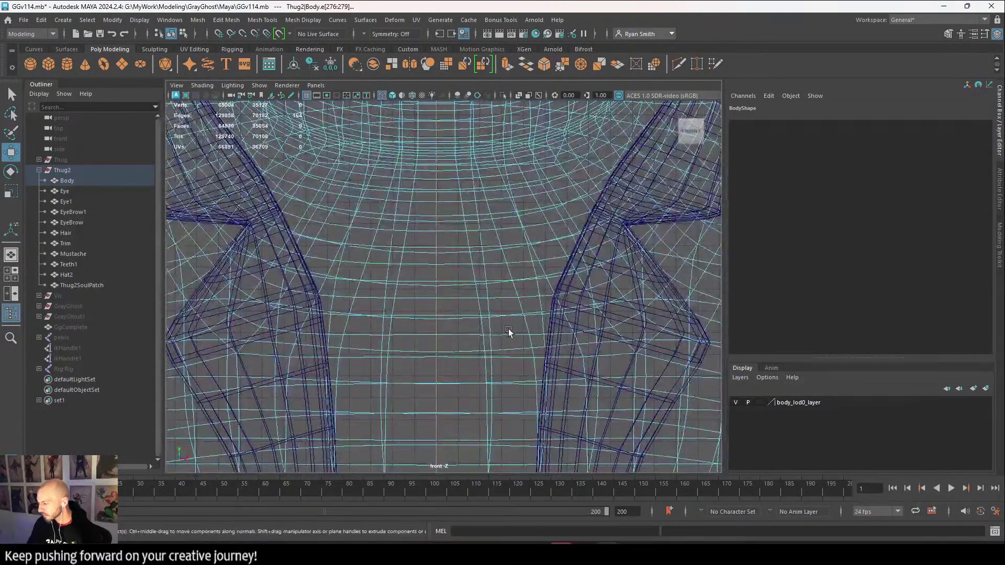
{"action": "mouse_move", "coordinate": [508, 332]}
{"action": "middle_mouse_down", "text": "alt"}
{"action": "mouse_move", "coordinate": [466, 201]}
{"action": "mouse_move", "coordinate": [460, 32]}
{"action": "middle_mouse_up", "text": "alt"}
{"action": "middle_click_drag", "start_coordinate": [440, 335], "coordinate": [431, 10], "text": "alt"}
{"action": "mouse_move", "coordinate": [426, 310]}
{"action": "middle_mouse_down", "text": "alt"}
{"action": "mouse_move", "coordinate": [444, 126]}
{"action": "mouse_move", "coordinate": [438, 32]}
{"action": "middle_mouse_up", "text": "alt"}
{"action": "scroll", "coordinate": [429, 231], "scroll_direction": "down", "scroll_amount": 8}
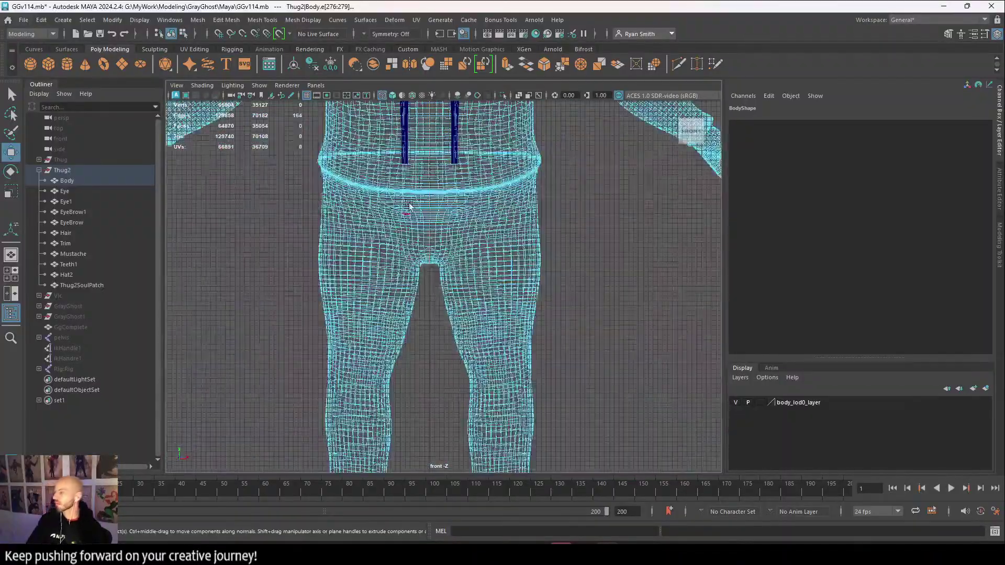
{"action": "middle_click_drag", "start_coordinate": [451, 118], "coordinate": [420, 404], "text": "alt"}
{"action": "scroll", "coordinate": [422, 294], "scroll_direction": "up", "scroll_amount": 6}
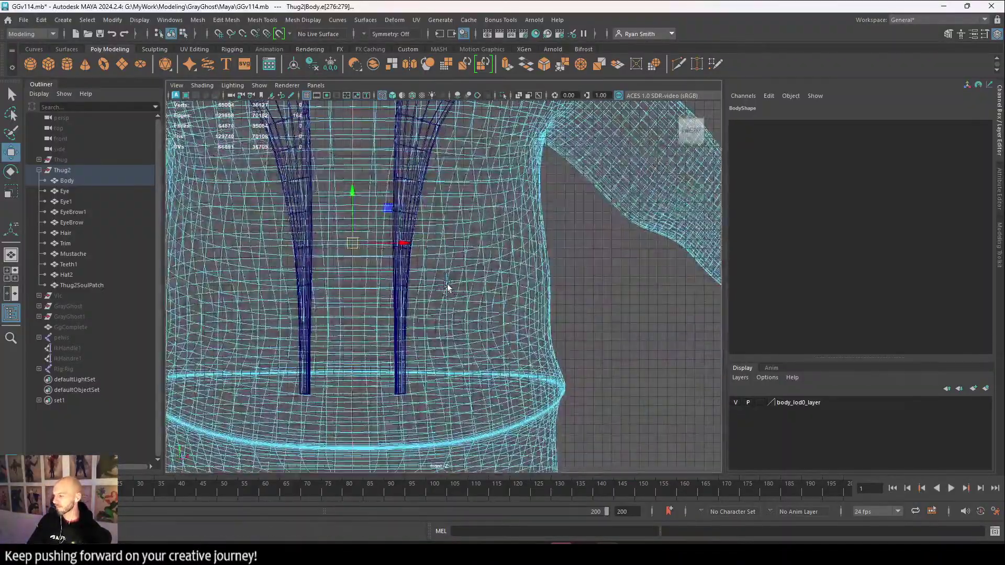
{"action": "mouse_move", "coordinate": [449, 287]}
{"action": "middle_mouse_down", "text": "alt"}
{"action": "mouse_move", "coordinate": [448, 225]}
{"action": "mouse_move", "coordinate": [466, 255]}
{"action": "middle_mouse_up", "text": "alt"}
{"action": "scroll", "coordinate": [449, 287], "scroll_direction": "up", "scroll_amount": 4}
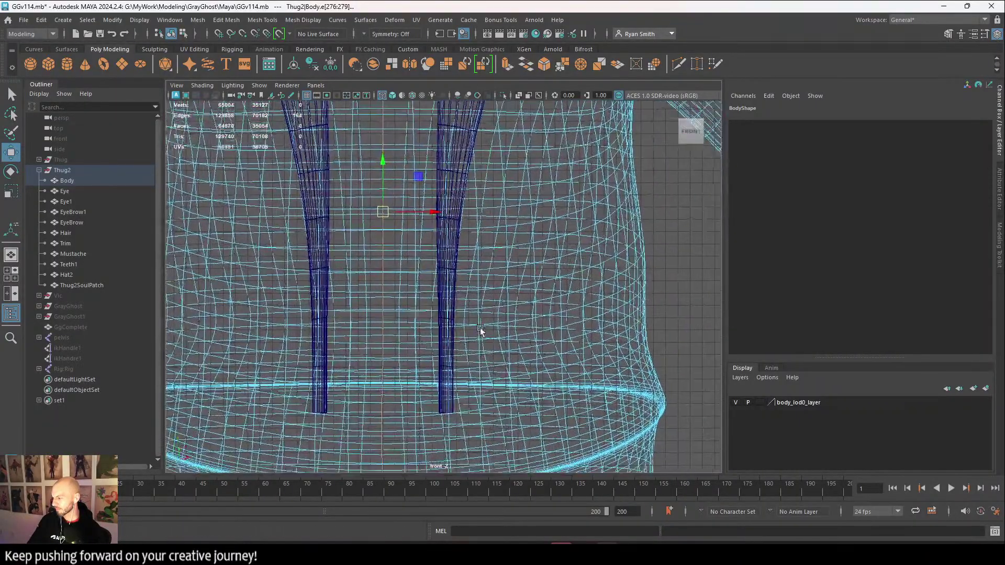
{"action": "middle_click_drag", "start_coordinate": [478, 332], "coordinate": [473, 281], "text": "alt"}
{"action": "scroll", "coordinate": [496, 335], "scroll_direction": "up", "scroll_amount": 1}
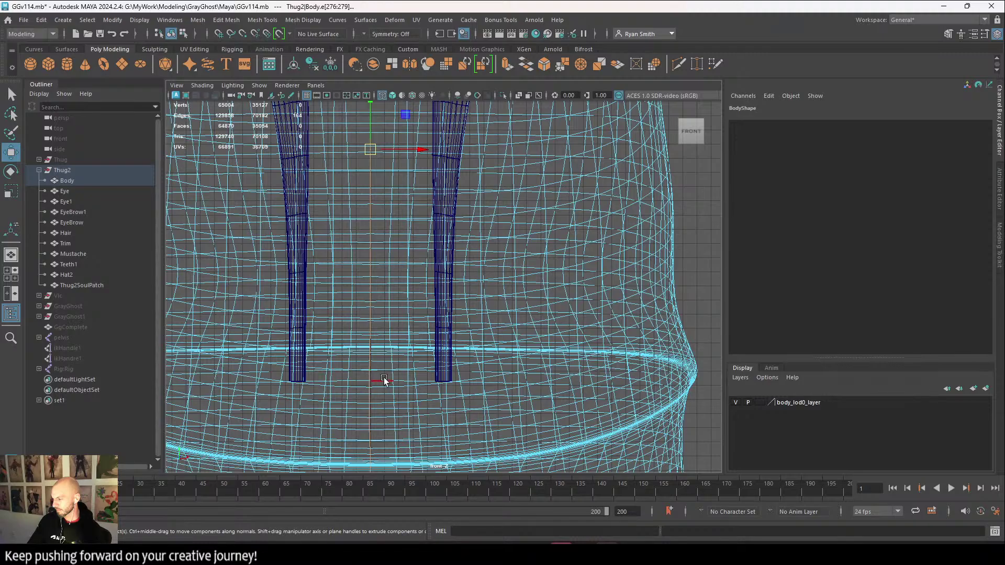
{"action": "middle_click_drag", "start_coordinate": [440, 217], "coordinate": [443, 227], "text": "alt"}
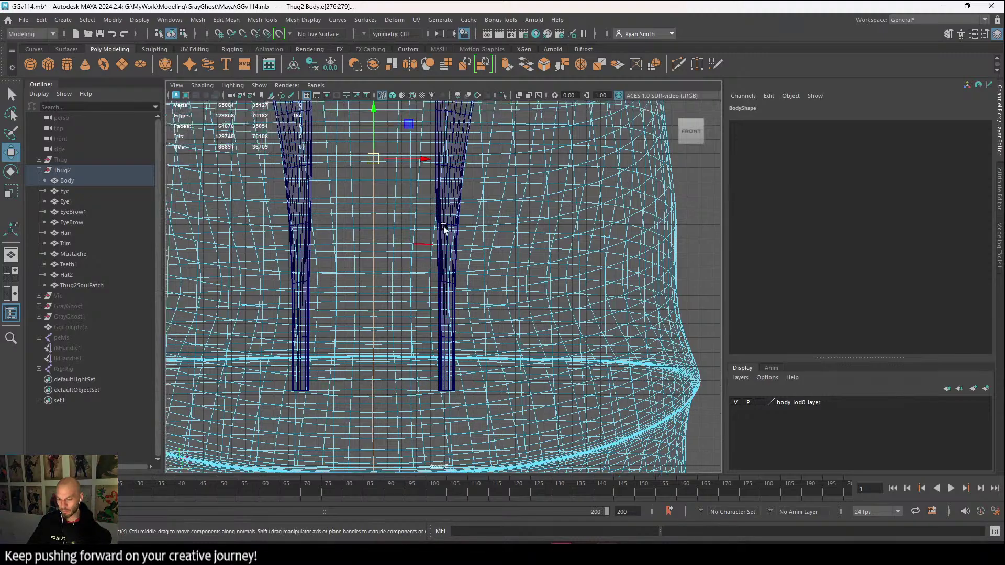
{"action": "scroll", "coordinate": [444, 228], "scroll_direction": "down", "scroll_amount": 10}
{"action": "middle_click_drag", "start_coordinate": [448, 309], "coordinate": [482, 406], "text": "alt"}
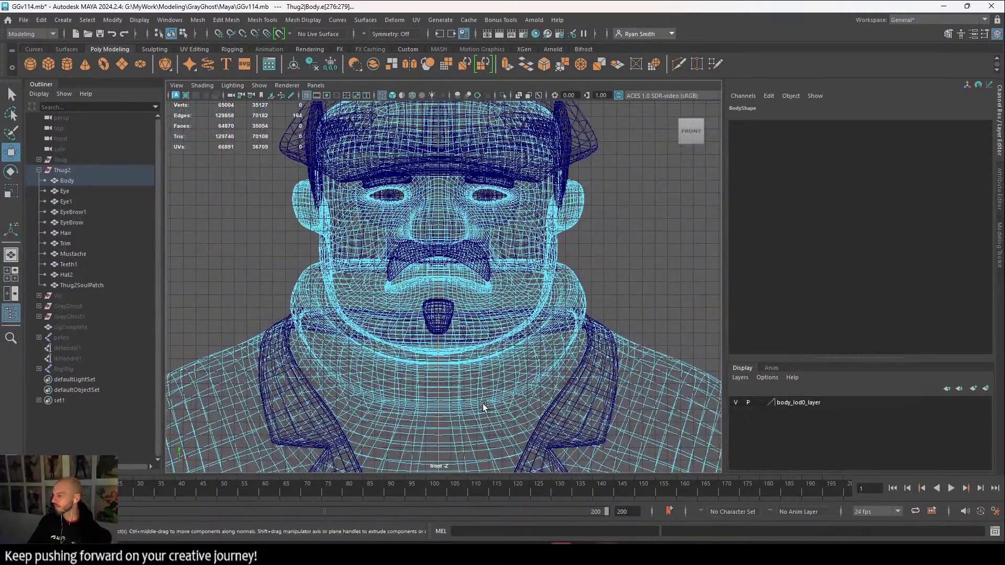
Return the body to object selection and select the hat in the perspective view.
{"action": "key", "text": "space"}
{"action": "key", "text": "space"}
{"action": "mouse_move", "coordinate": [559, 245]}
{"action": "left_mouse_down", "text": "alt"}
{"action": "mouse_move", "coordinate": [495, 266]}
{"action": "mouse_move", "coordinate": [286, 269]}
{"action": "left_mouse_up", "text": "alt"}
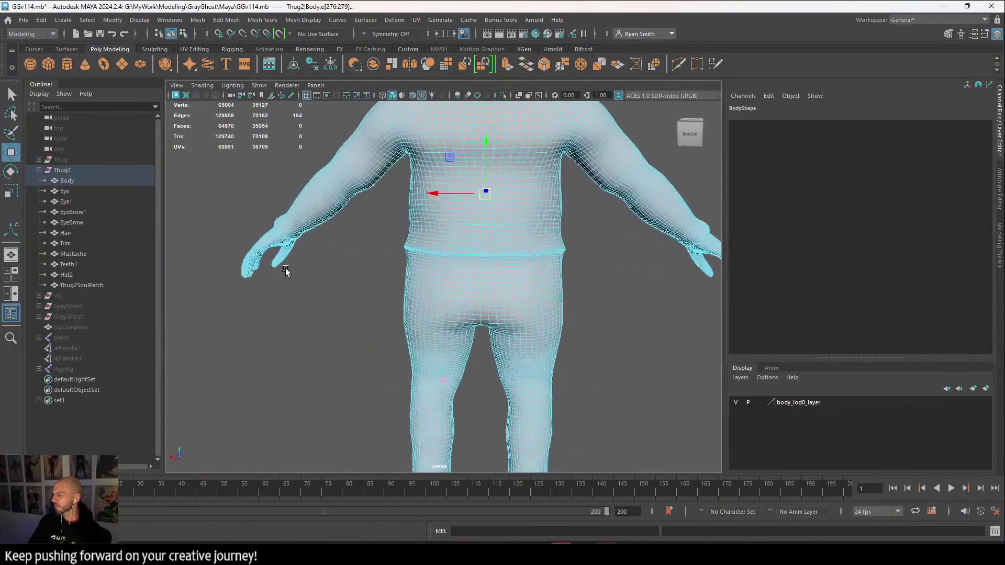
{"action": "scroll", "coordinate": [286, 269], "scroll_direction": "down", "scroll_amount": 3}
{"action": "scroll", "coordinate": [504, 465], "scroll_direction": "up", "scroll_amount": 6}
{"action": "scroll", "coordinate": [410, 390], "scroll_direction": "down", "scroll_amount": 5}
{"action": "left_click_drag", "start_coordinate": [411, 390], "coordinate": [578, 364], "text": "alt"}
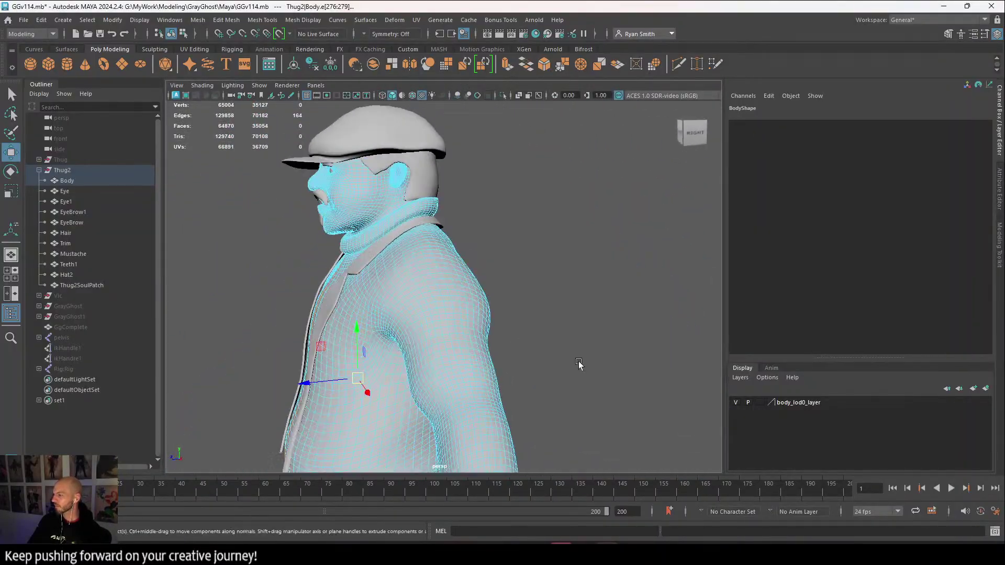
{"action": "left_click_drag", "start_coordinate": [324, 293], "coordinate": [451, 213], "text": "alt"}
{"action": "right_click_drag", "start_coordinate": [451, 212], "coordinate": [495, 173]}
{"action": "left_click", "coordinate": [473, 257]}
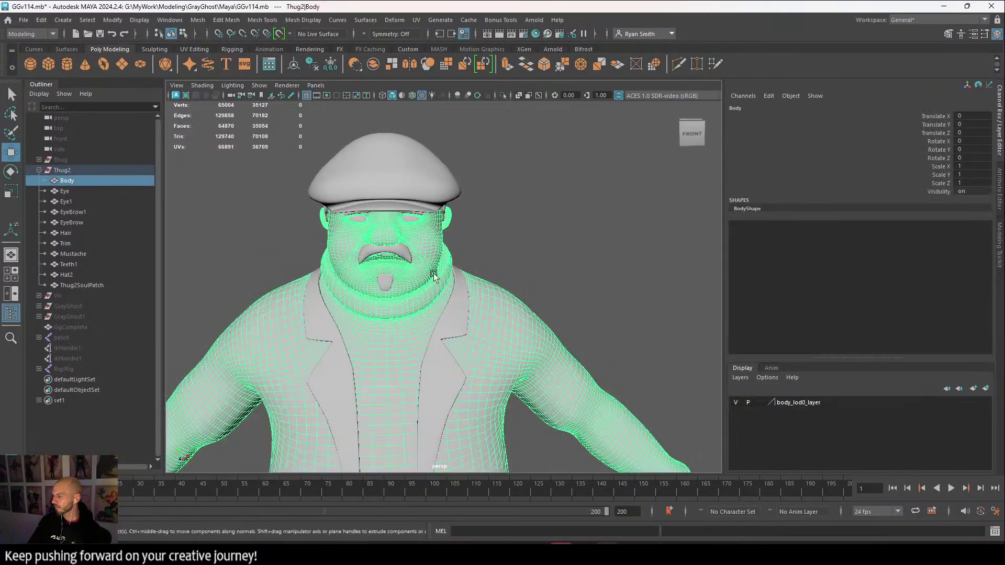
{"action": "left_click_drag", "start_coordinate": [473, 257], "coordinate": [522, 310], "text": "alt"}
{"action": "left_click", "coordinate": [451, 165]}
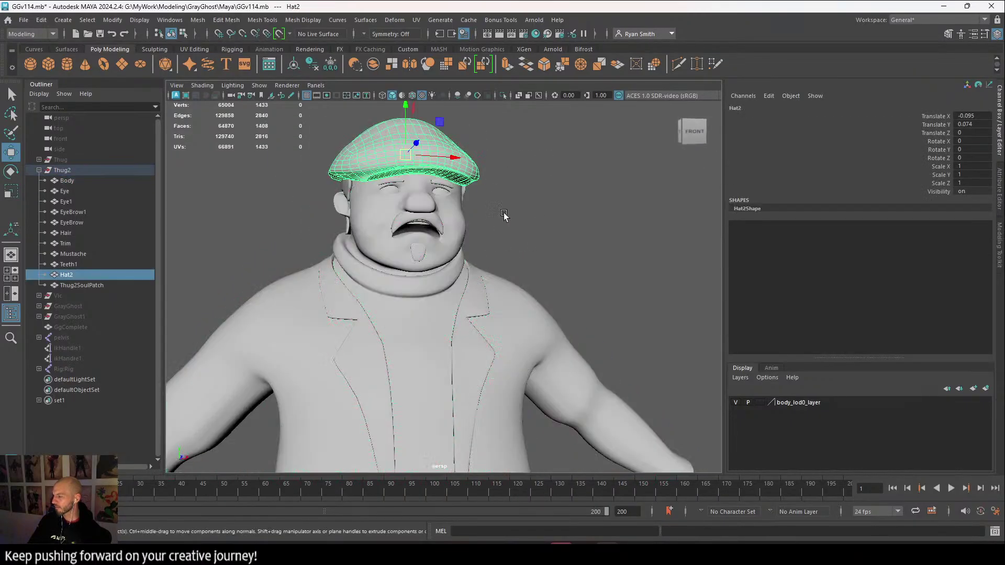
{"action": "left_click_drag", "start_coordinate": [502, 213], "coordinate": [535, 266], "text": "alt"}
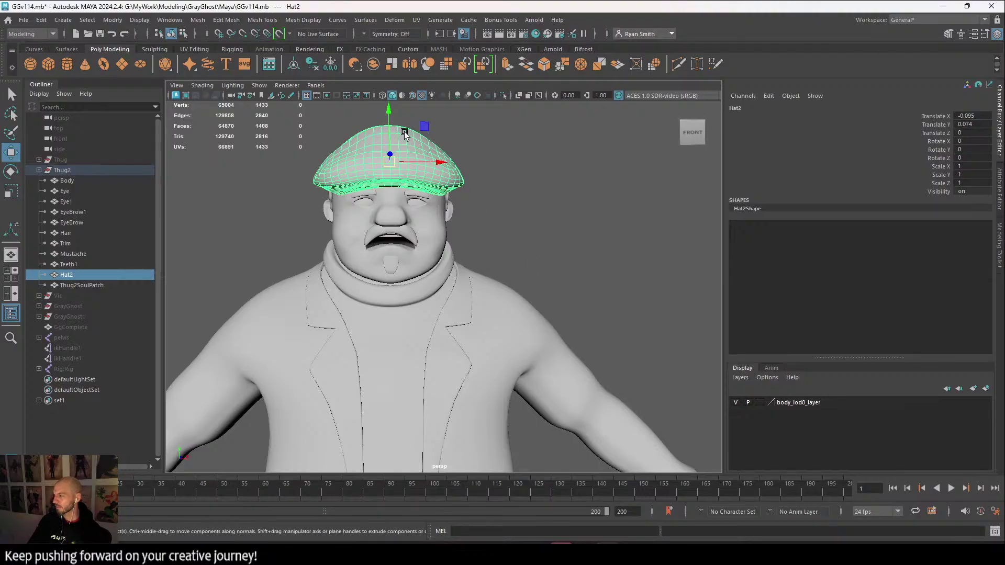
Frame the hat from behind and select its vertical centre edge loop.
{"action": "key", "text": "space"}
{"action": "key", "text": "space"}
{"action": "key", "text": "space"}
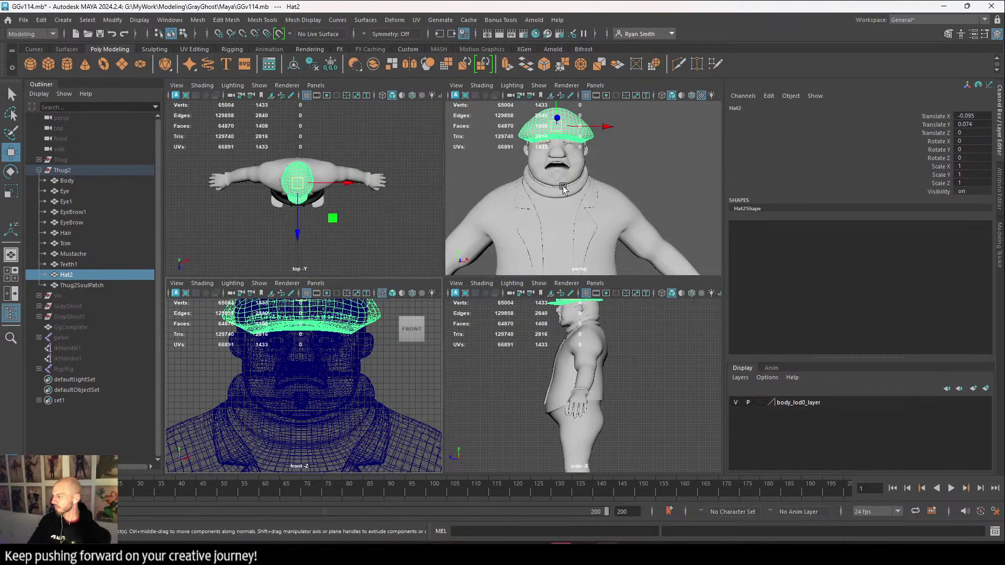
{"action": "key", "text": "space"}
{"action": "left_click_drag", "start_coordinate": [539, 247], "coordinate": [507, 348], "text": "alt"}
{"action": "key", "text": "f"}
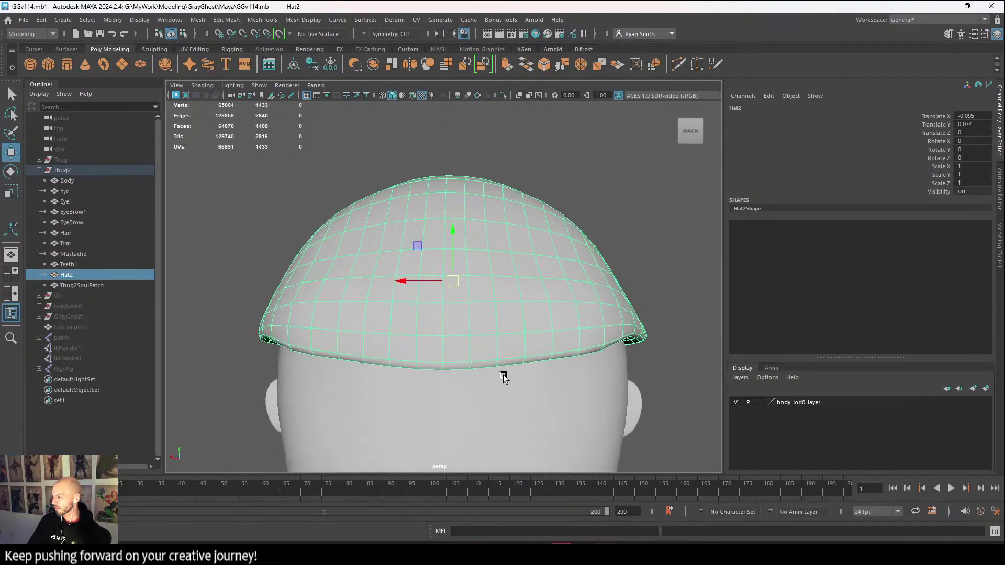
{"action": "scroll", "coordinate": [456, 218], "scroll_direction": "up", "scroll_amount": 2}
{"action": "right_click_drag", "start_coordinate": [448, 216], "coordinate": [448, 184]}
{"action": "double_click", "coordinate": [447, 228]}
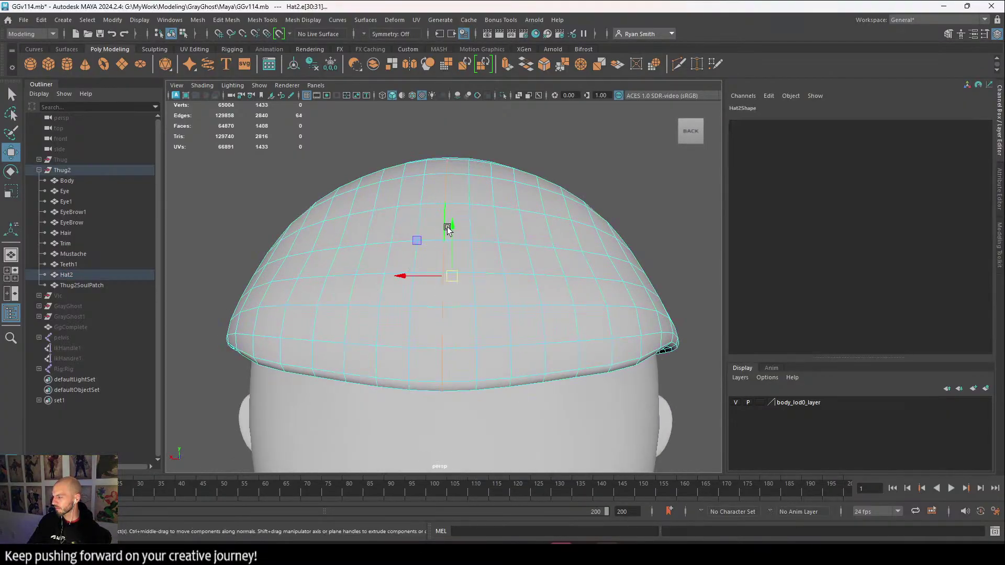
Compare the hat's centre edge loop with the head's centre line in the front view, using the transform handles as reference.
{"action": "key", "text": "e"}
{"action": "key", "text": "r"}
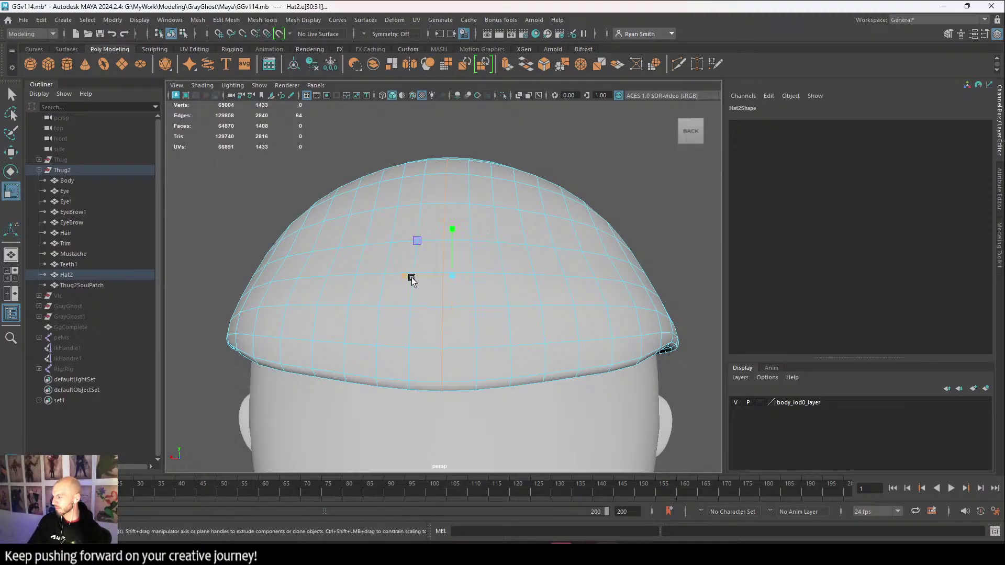
{"action": "left_click", "coordinate": [412, 278]}
{"action": "key", "text": "space"}
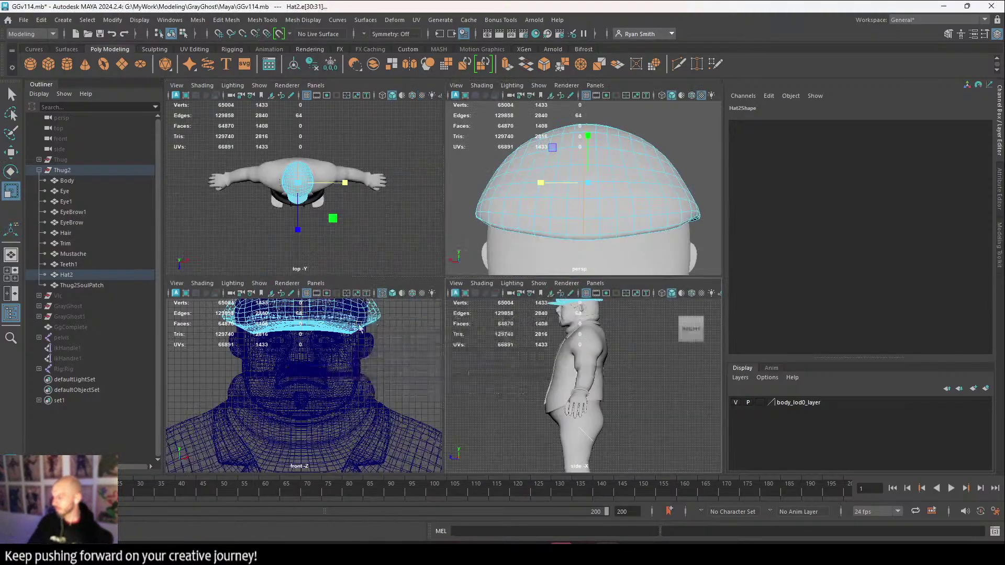
{"action": "key", "text": "space"}
{"action": "key", "text": "space"}
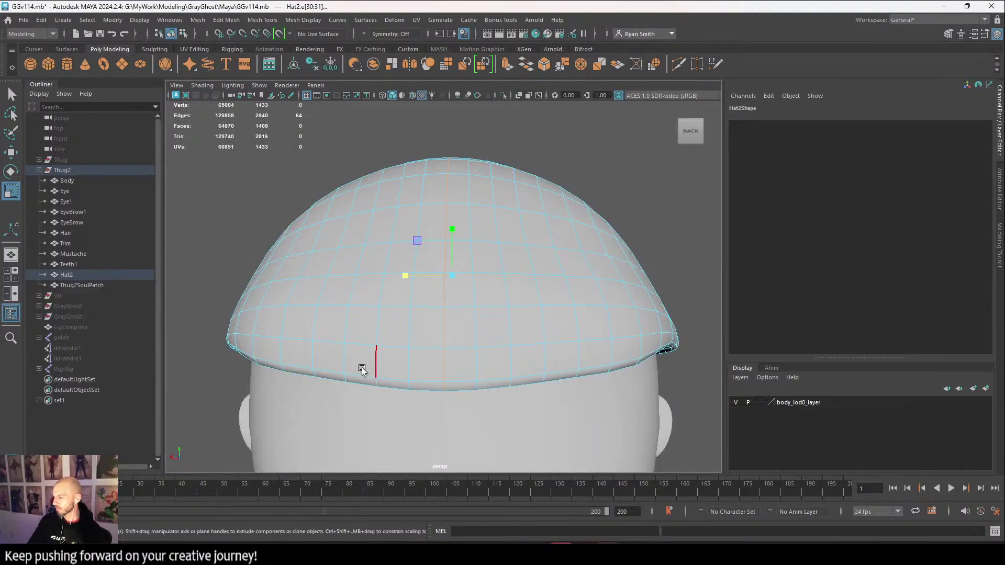
{"action": "key", "text": "space"}
{"action": "key", "text": "space"}
{"action": "scroll", "coordinate": [411, 285], "scroll_direction": "up", "scroll_amount": 6}
{"action": "scroll", "coordinate": [485, 294], "scroll_direction": "down", "scroll_amount": 6}
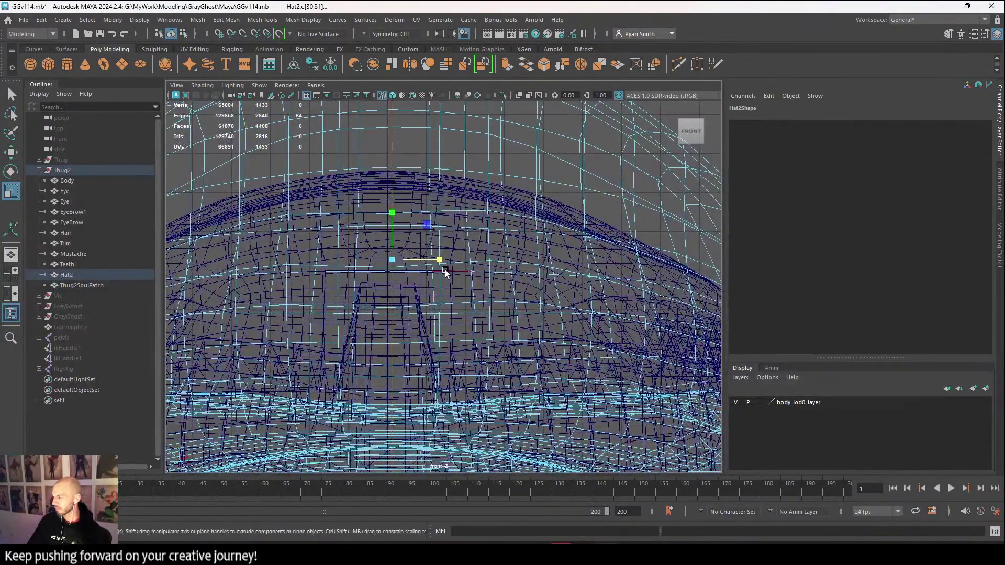
{"action": "key", "text": "w"}
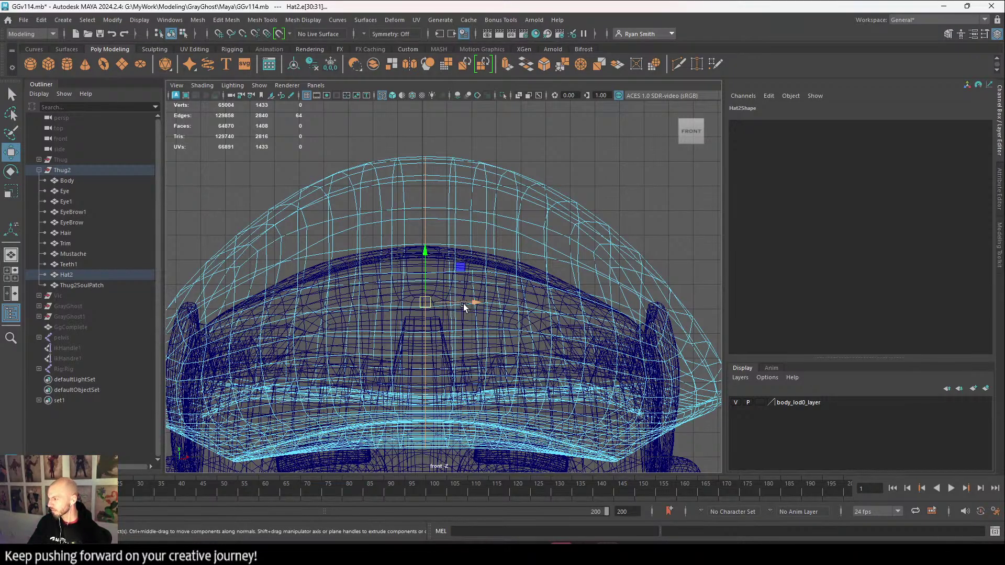
Return the hat to object selection and move it to about X -0.111, Y 0.075.
{"action": "right_click_drag", "start_coordinate": [449, 209], "coordinate": [478, 197]}
{"action": "left_click", "coordinate": [456, 202]}
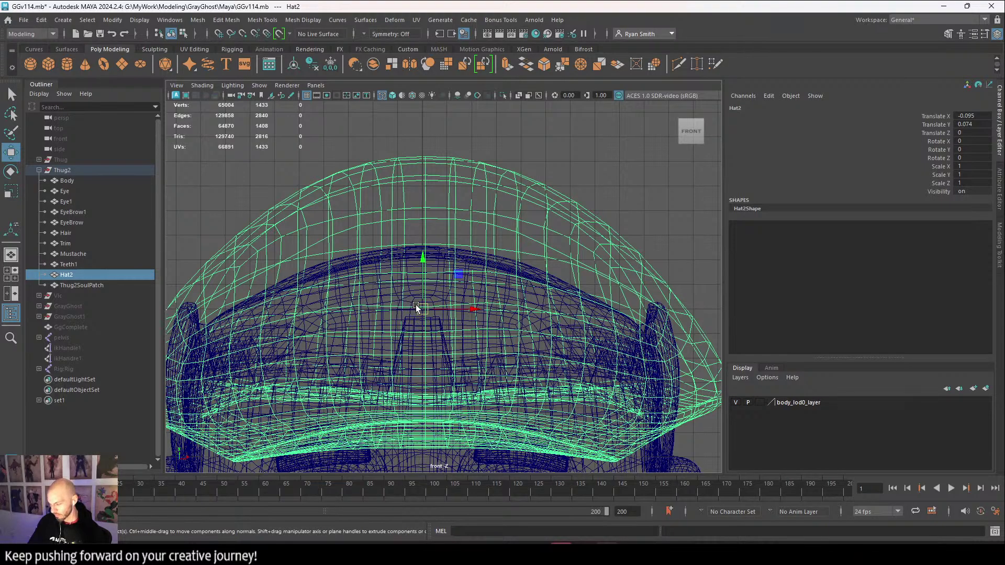
{"action": "left_click_drag", "start_coordinate": [422, 306], "coordinate": [423, 307]}
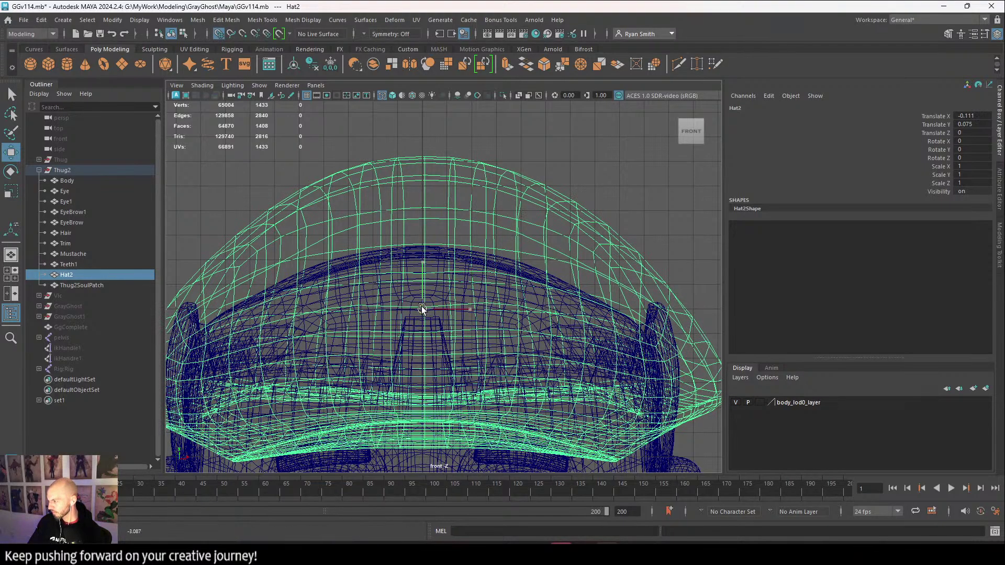
Select the hat's vertical centre row of vertices in the front view and shift it slightly in X onto the body's centre line.
{"action": "right_click_drag", "start_coordinate": [430, 159], "coordinate": [410, 147]}
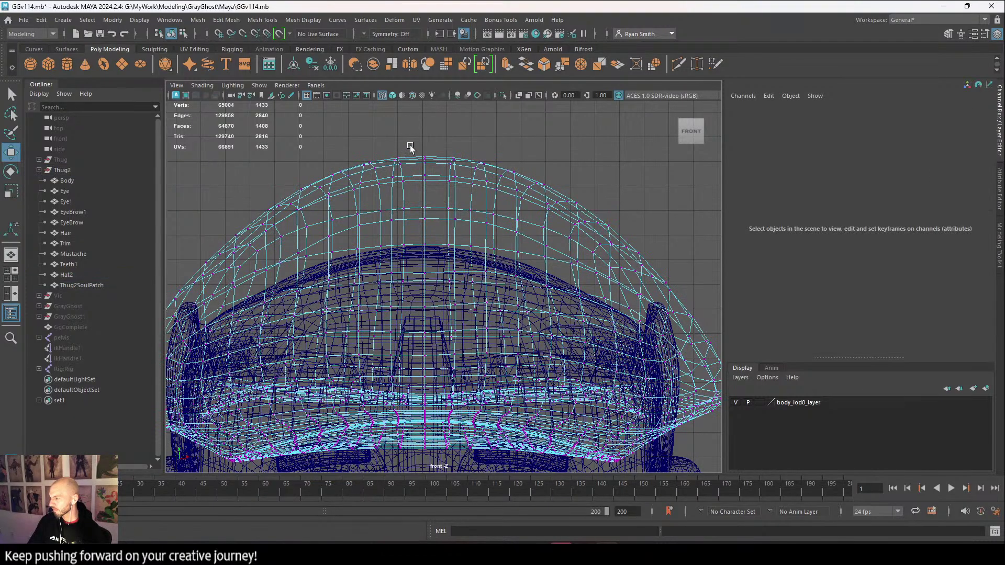
{"action": "left_click_drag", "start_coordinate": [417, 149], "coordinate": [434, 463]}
{"action": "key", "text": "r"}
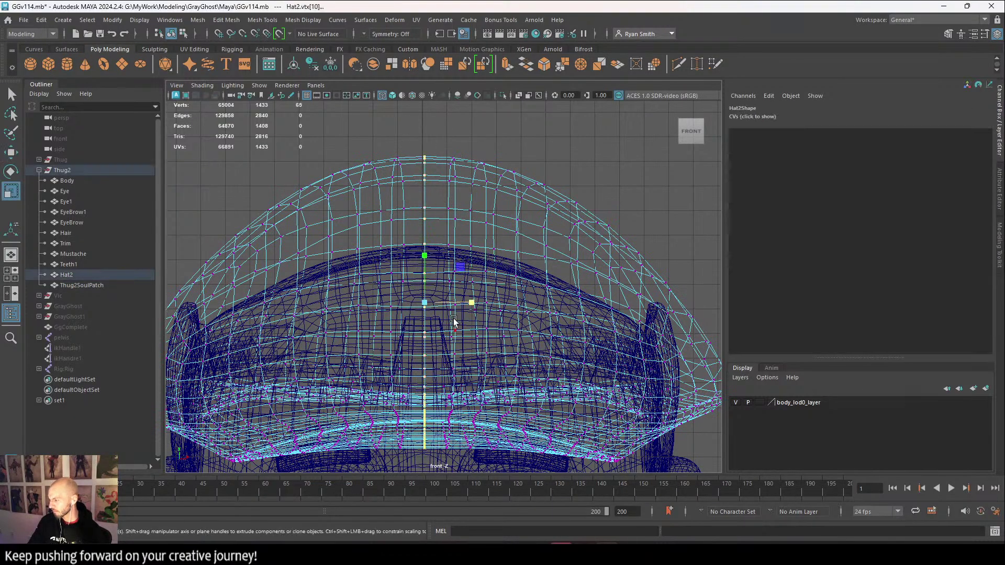
{"action": "key", "text": "t"}
{"action": "key", "text": "w"}
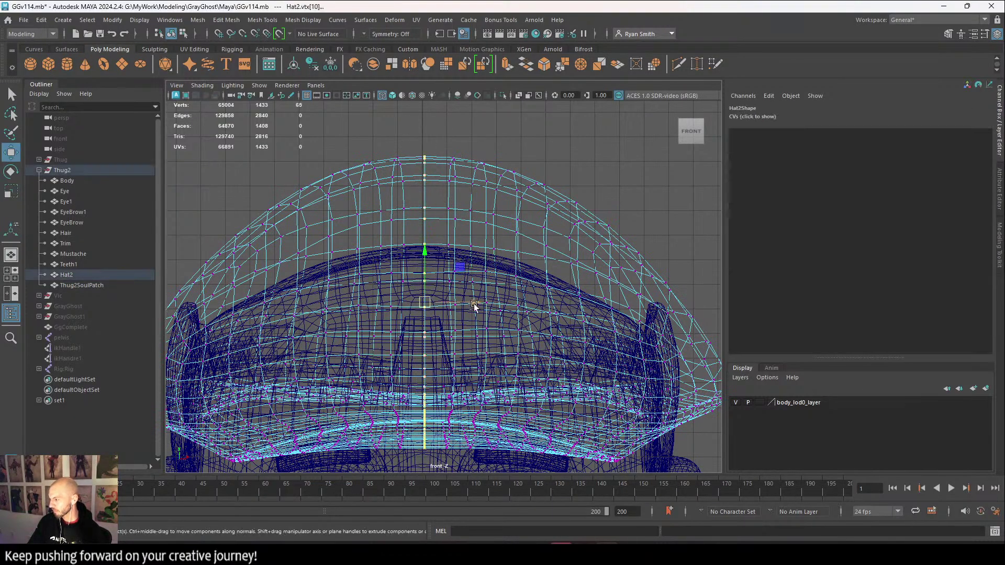
{"action": "left_click_drag", "start_coordinate": [474, 306], "coordinate": [471, 306]}
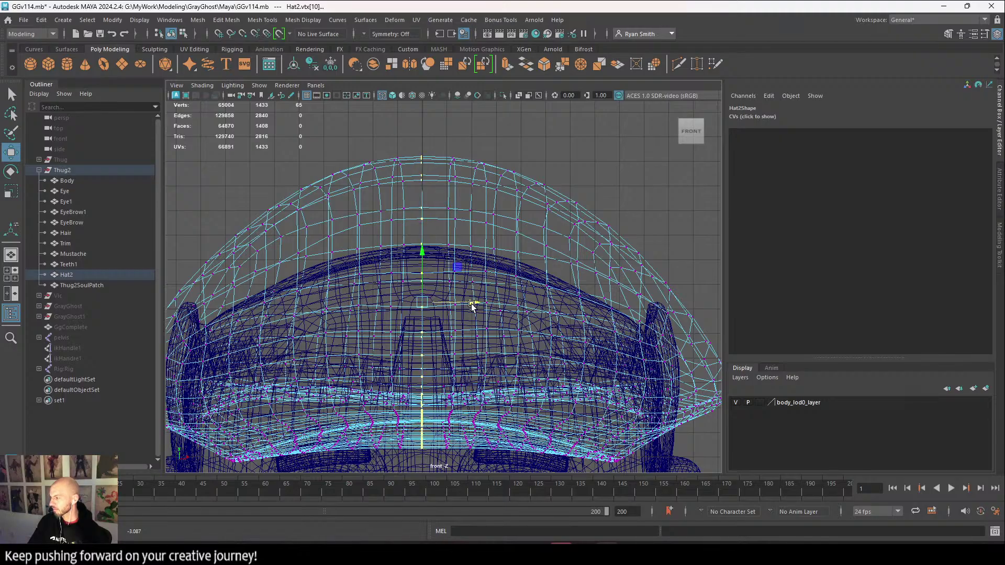
{"action": "left_click_drag", "start_coordinate": [471, 307], "coordinate": [471, 308]}
Return the hat to object selection and select the whole hat in the front view.
{"action": "right_click_drag", "start_coordinate": [422, 156], "coordinate": [455, 138]}
{"action": "left_click", "coordinate": [444, 203]}
{"action": "left_click", "coordinate": [463, 212]}
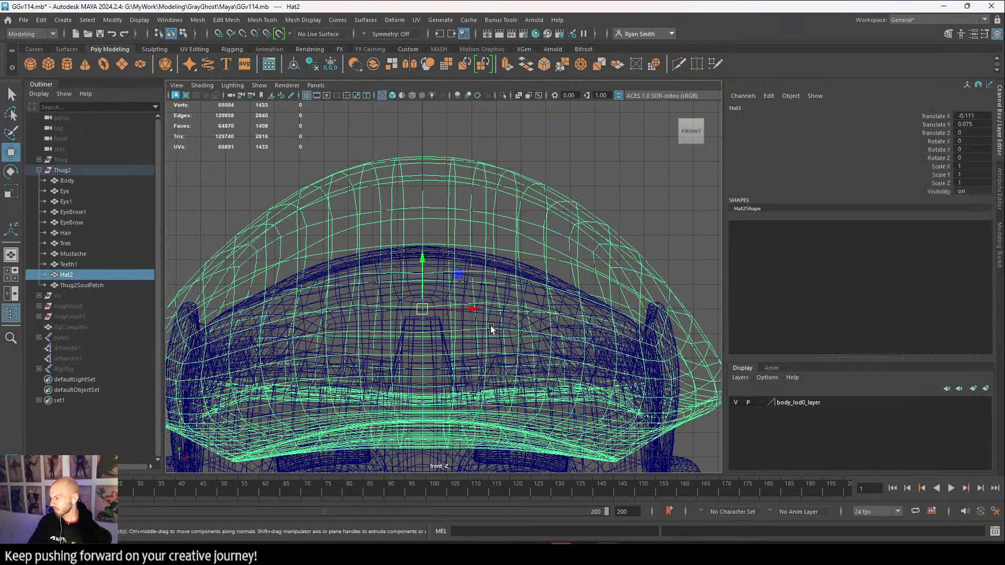
{"action": "middle_click_drag", "start_coordinate": [491, 329], "coordinate": [486, 290], "text": "alt"}
{"action": "key", "text": "f"}
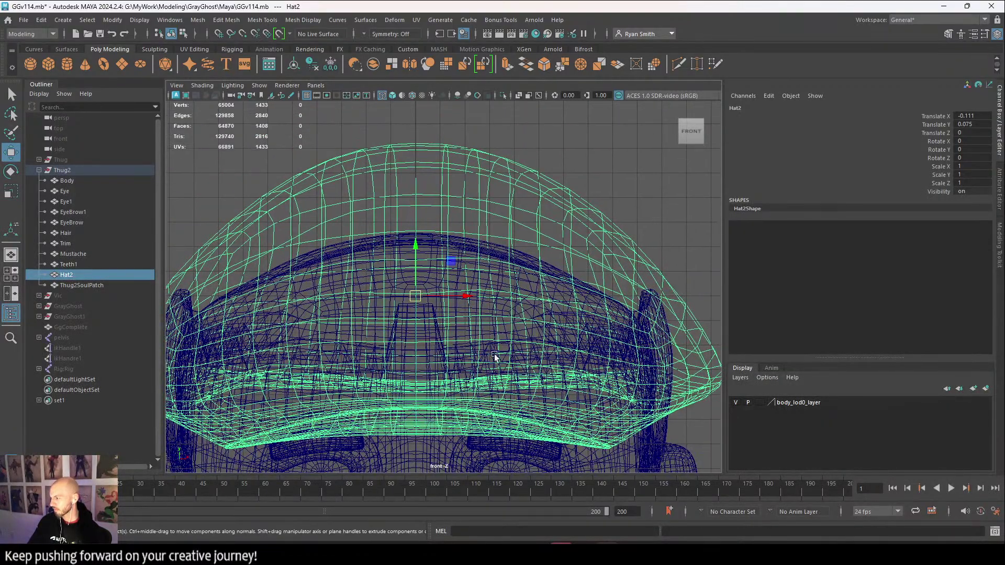
Switch the hat to vertex selection, set symmetry to Object Y, and test it on vertices near the crown.
{"action": "right_click_drag", "start_coordinate": [427, 158], "coordinate": [386, 157]}
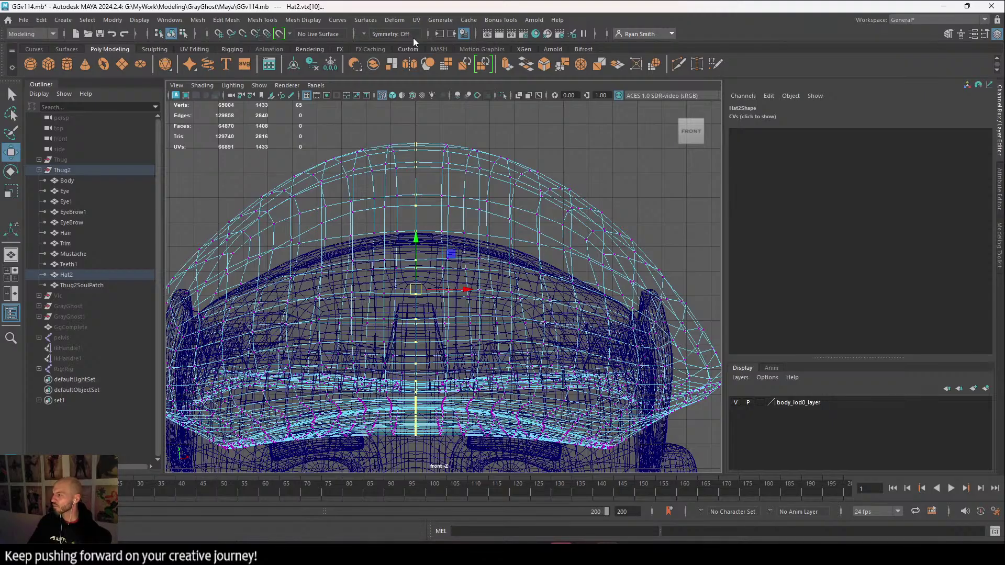
{"action": "left_click", "coordinate": [381, 35]}
{"action": "left_click", "coordinate": [393, 61]}
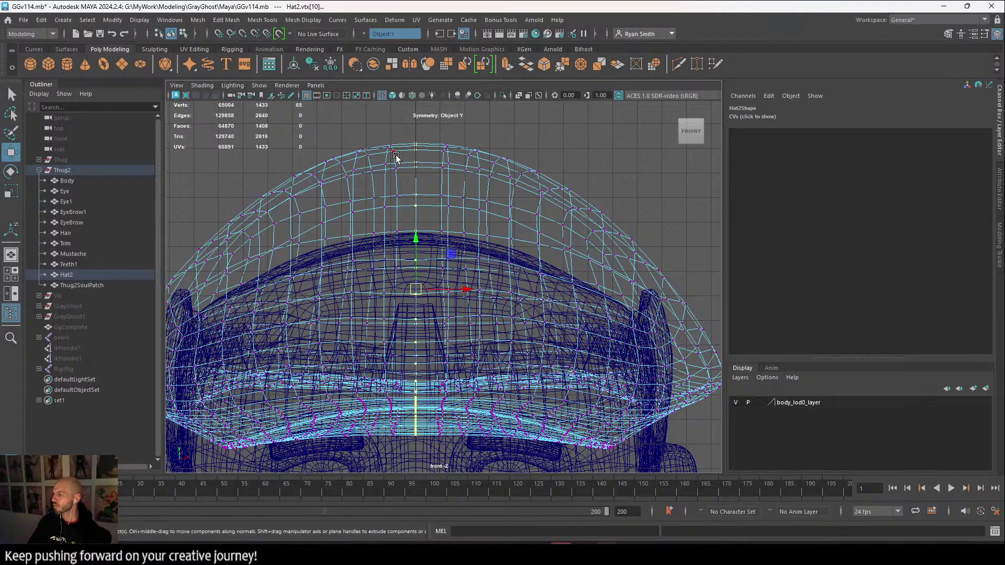
{"action": "left_click", "coordinate": [388, 124]}
{"action": "left_click_drag", "start_coordinate": [386, 140], "coordinate": [397, 157]}
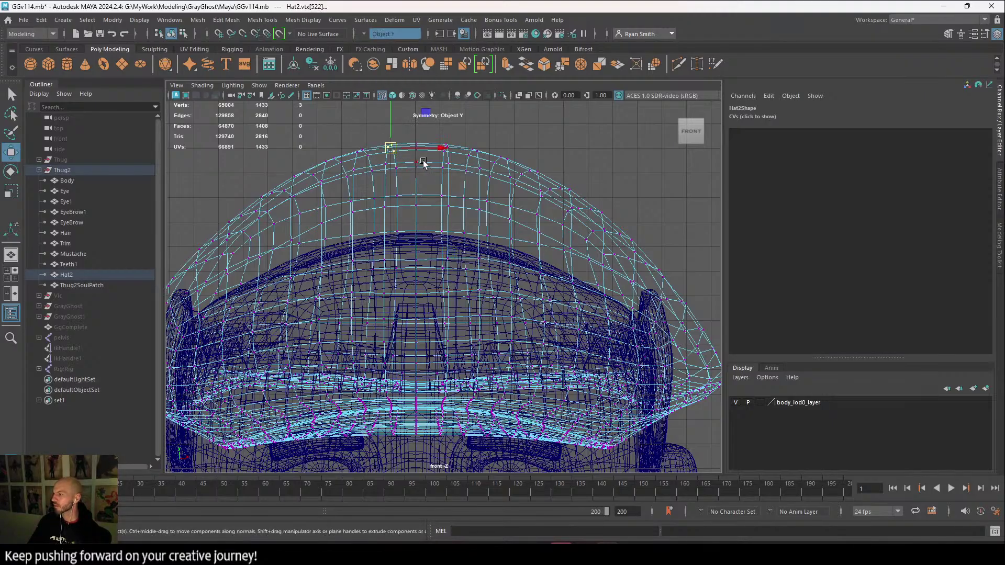
Set symmetry to Object X and test it by selecting vertices near the hat's crown and side.
{"action": "left_click", "coordinate": [375, 34]}
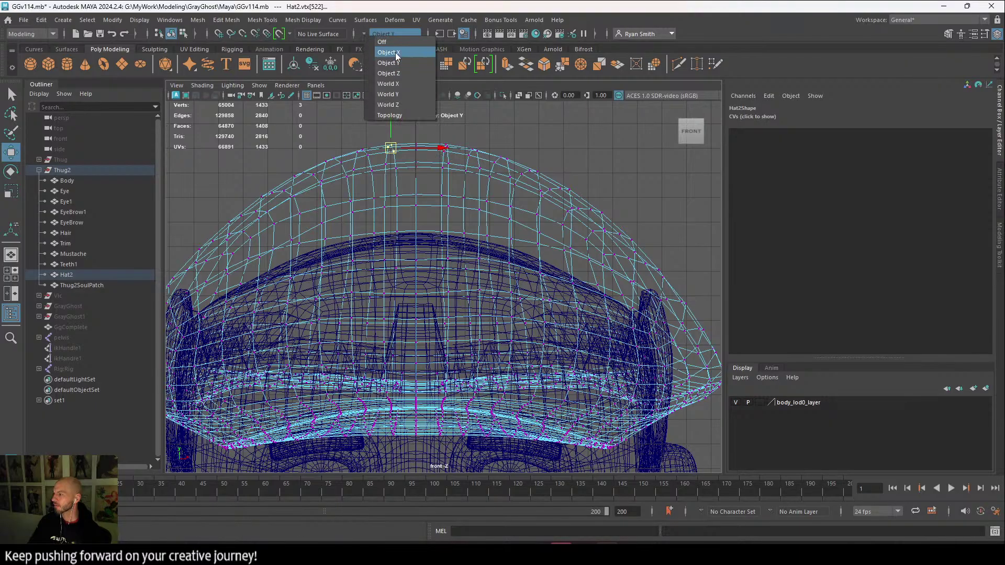
{"action": "left_click", "coordinate": [397, 53]}
{"action": "left_click", "coordinate": [436, 140]}
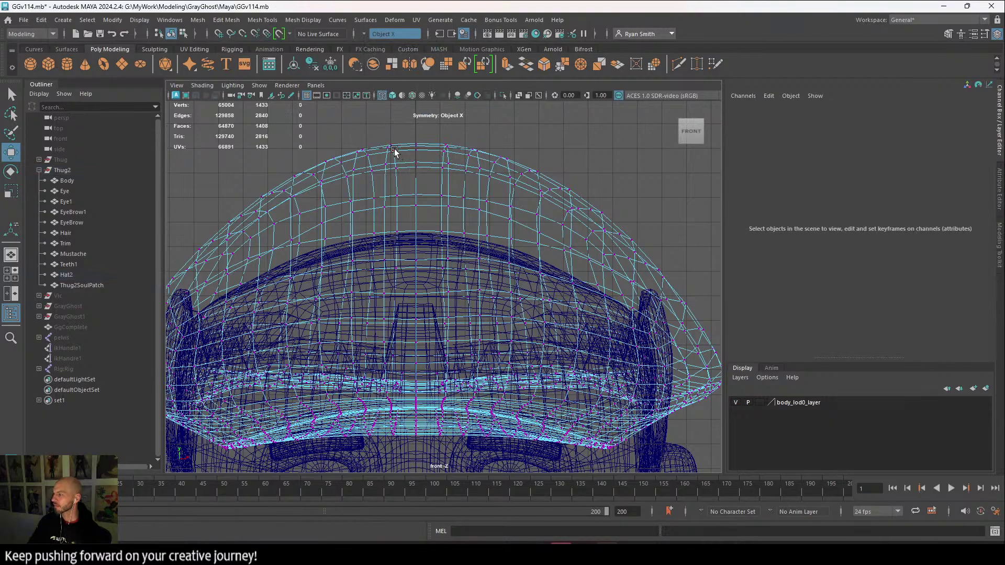
{"action": "left_click_drag", "start_coordinate": [385, 142], "coordinate": [401, 159]}
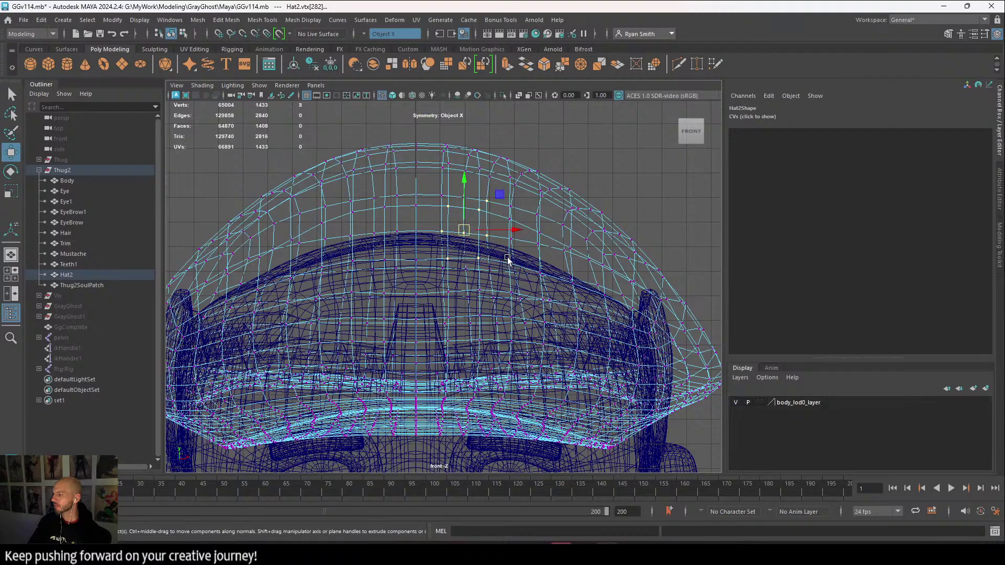
{"action": "left_click_drag", "start_coordinate": [567, 213], "coordinate": [636, 292]}
Return the hat to object selection in the perspective view and face it from the front.
{"action": "key", "text": "space"}
{"action": "key", "text": "space"}
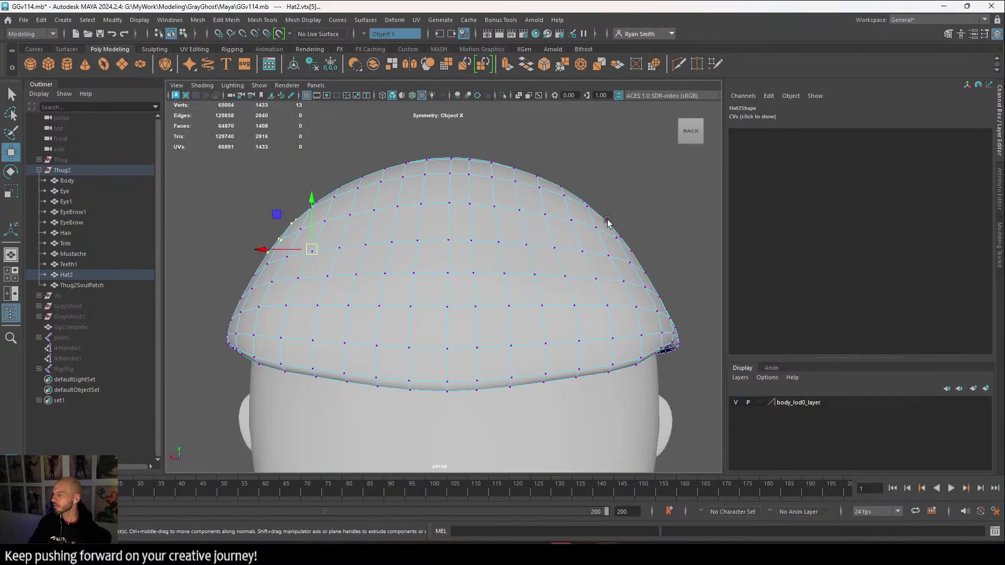
{"action": "left_click_drag", "start_coordinate": [606, 218], "coordinate": [451, 246], "text": "alt"}
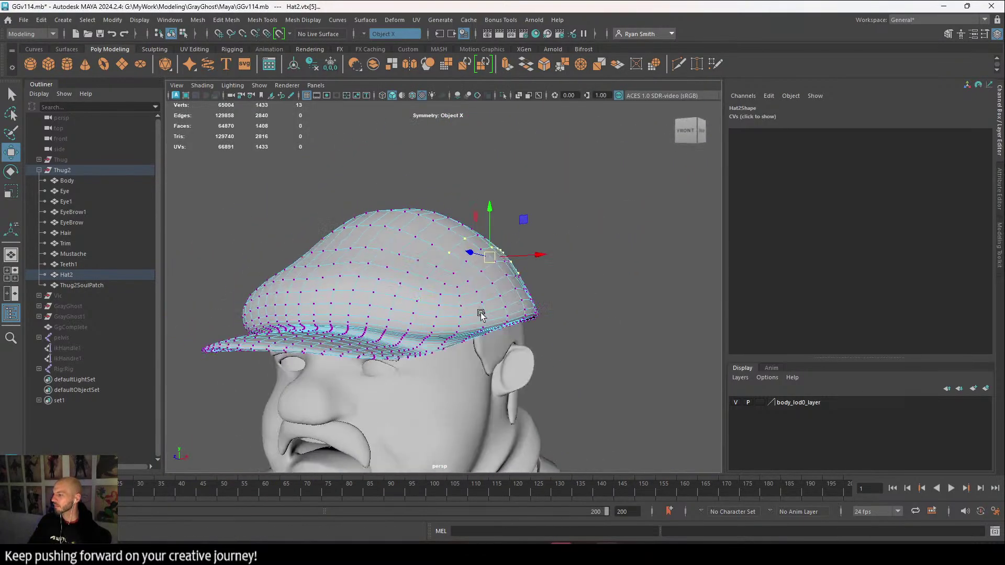
{"action": "right_click_drag", "start_coordinate": [461, 246], "coordinate": [523, 235]}
{"action": "left_click_drag", "start_coordinate": [472, 306], "coordinate": [330, 253], "text": "alt"}
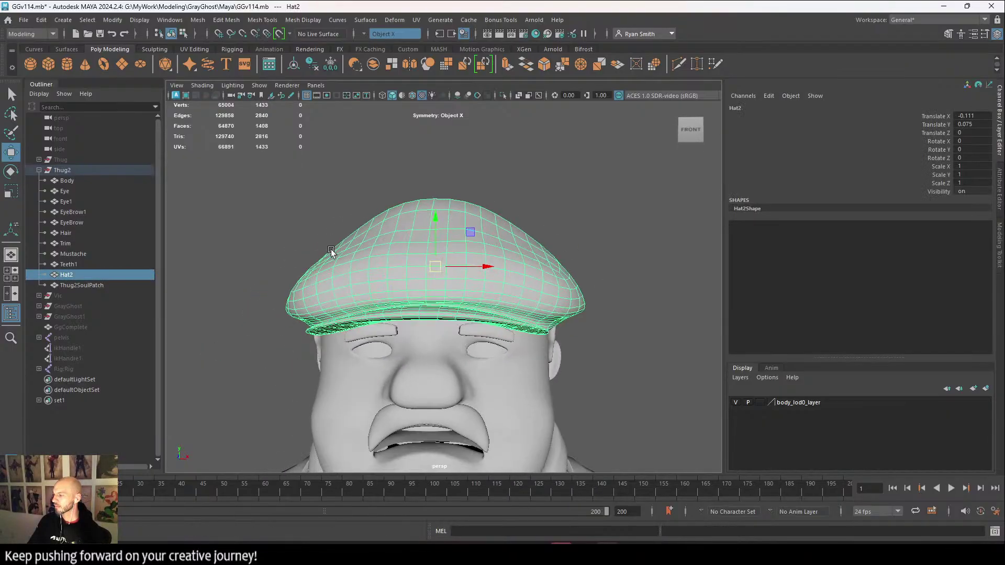
Try the sculpting Grab tool over the hat's centre line in the front view, then return to the Move tool.
{"action": "left_click", "coordinate": [154, 49]}
{"action": "double_click", "coordinate": [83, 67]}
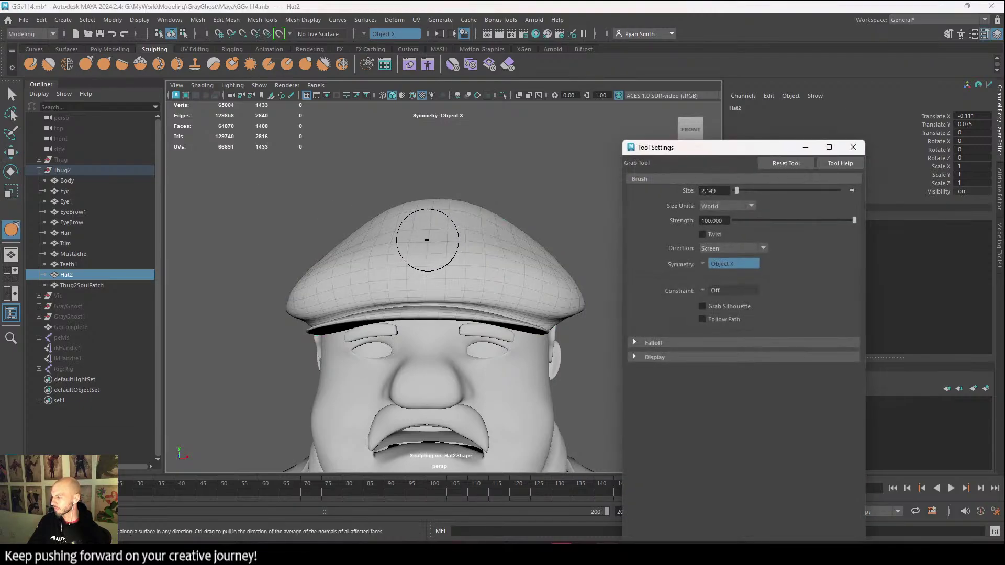
{"action": "key", "text": "space"}
{"action": "key", "text": "space"}
{"action": "scroll", "coordinate": [379, 269], "scroll_direction": "up", "scroll_amount": 10}
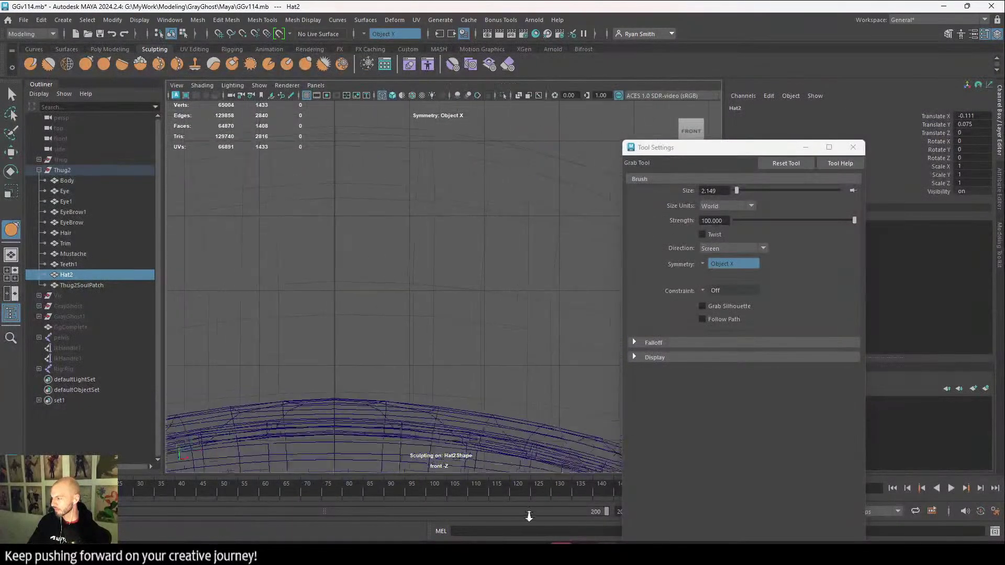
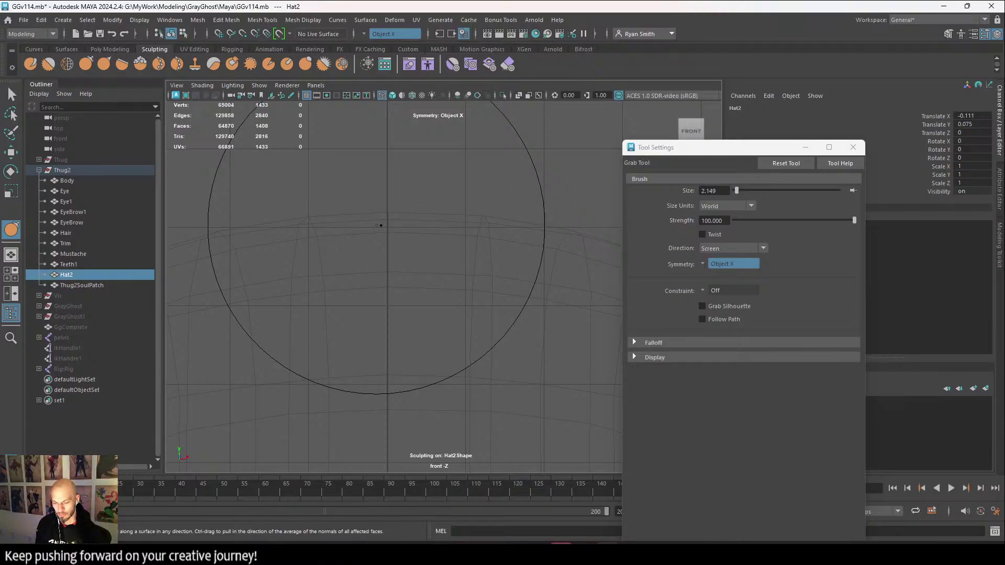
{"action": "scroll", "coordinate": [440, 305], "scroll_direction": "down", "scroll_amount": 8}
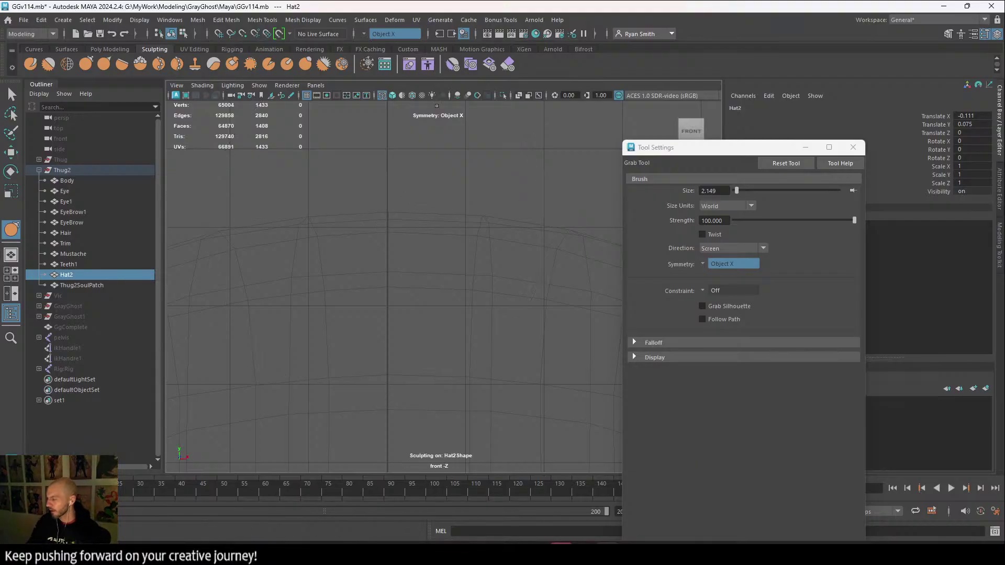
{"action": "middle_click_drag", "start_coordinate": [440, 305], "coordinate": [426, 135], "text": "alt"}
{"action": "key", "text": "w"}
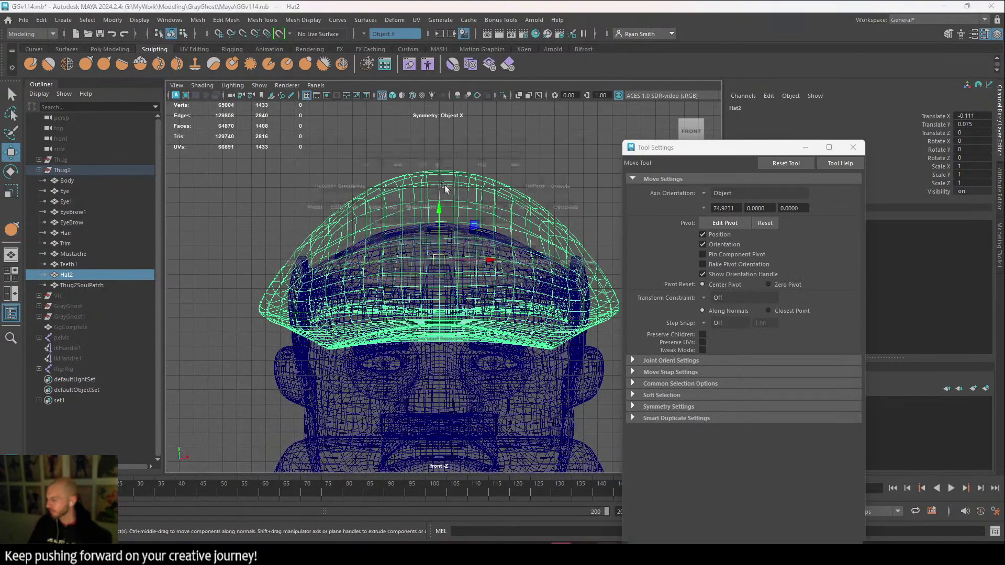
Minimise the tool settings window and hide the hat in the perspective view.
{"action": "key", "text": "space"}
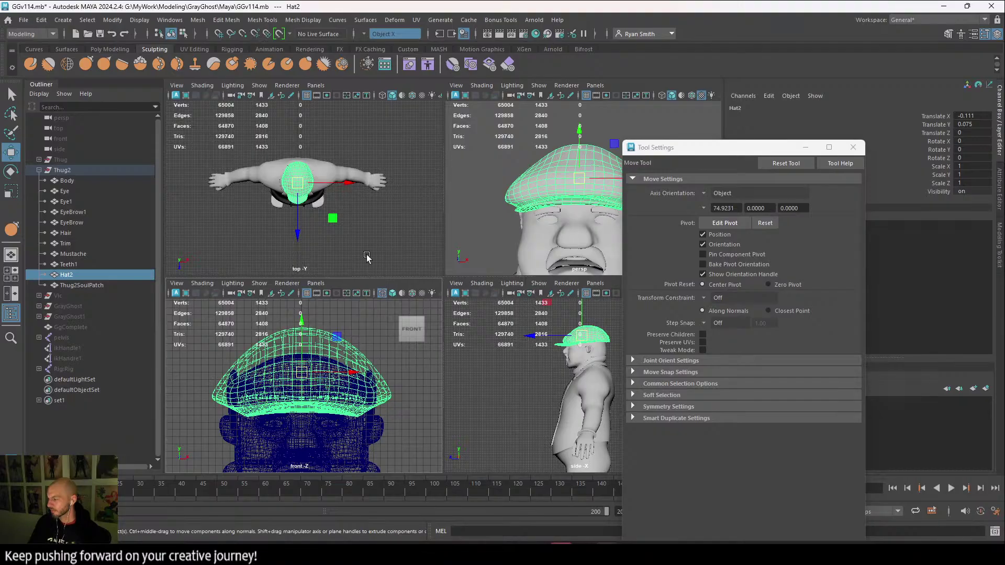
{"action": "left_click_drag", "start_coordinate": [824, 143], "coordinate": [805, 153]}
{"action": "left_click", "coordinate": [826, 157]}
{"action": "key", "text": "space"}
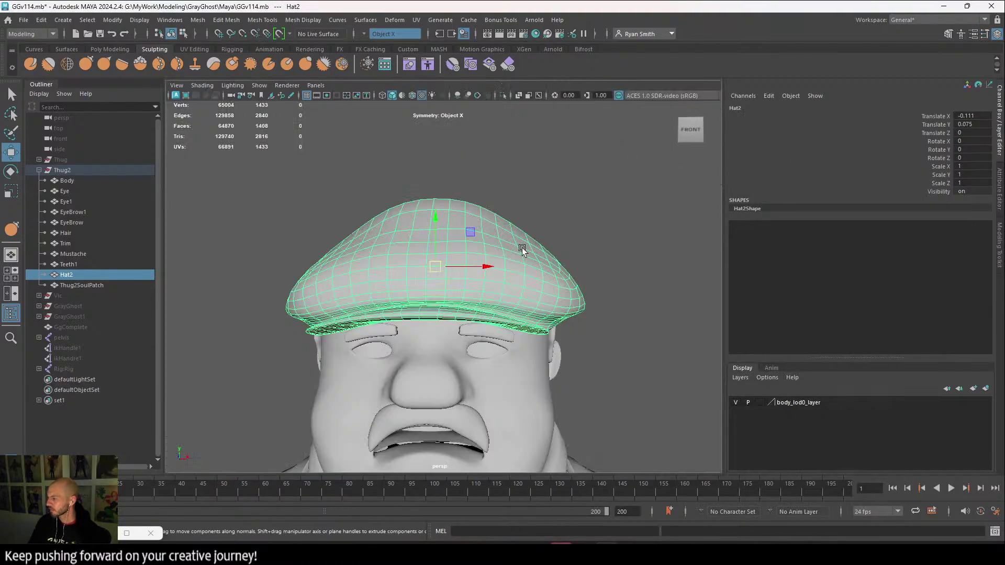
{"action": "key", "text": "h"}
{"action": "left_click", "coordinate": [597, 220]}
Select the hair from behind the head and examine its centre line against the head's in the front view.
{"action": "left_click_drag", "start_coordinate": [602, 235], "coordinate": [527, 299], "text": "alt"}
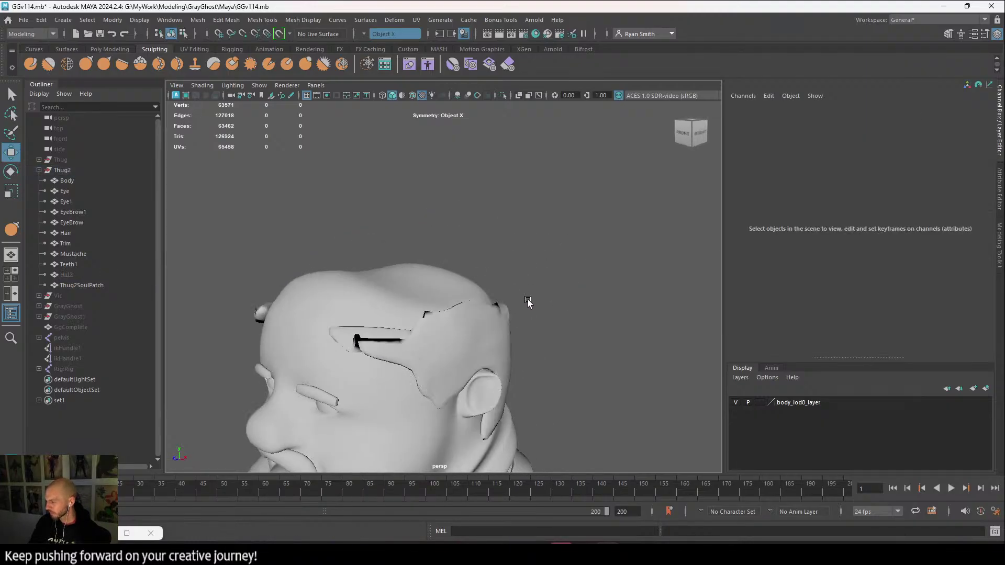
{"action": "middle_click_drag", "start_coordinate": [527, 299], "coordinate": [591, 254], "text": "alt"}
{"action": "left_click_drag", "start_coordinate": [591, 254], "coordinate": [397, 274], "text": "alt"}
{"action": "left_click", "coordinate": [470, 232]}
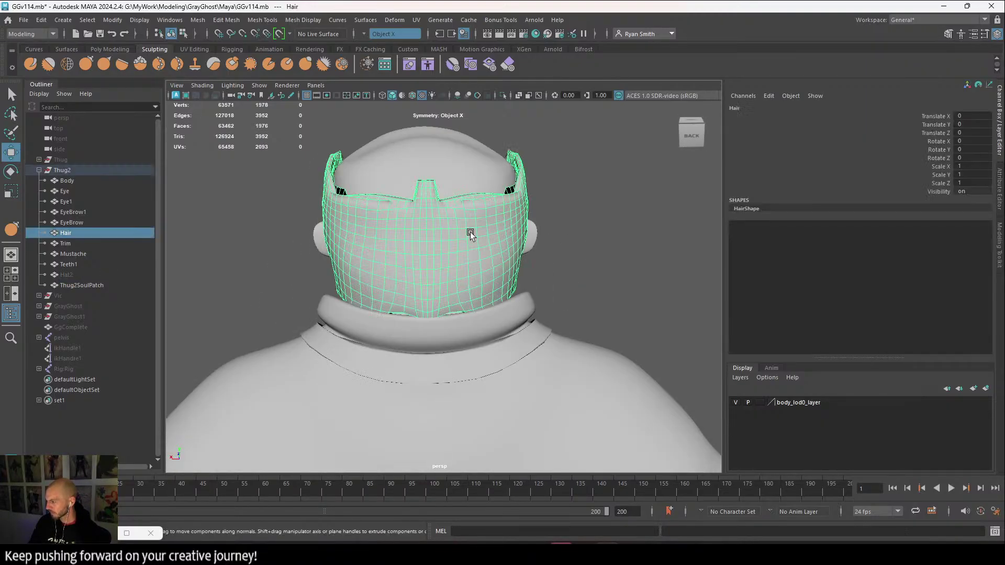
{"action": "key", "text": "space"}
{"action": "key", "text": "space"}
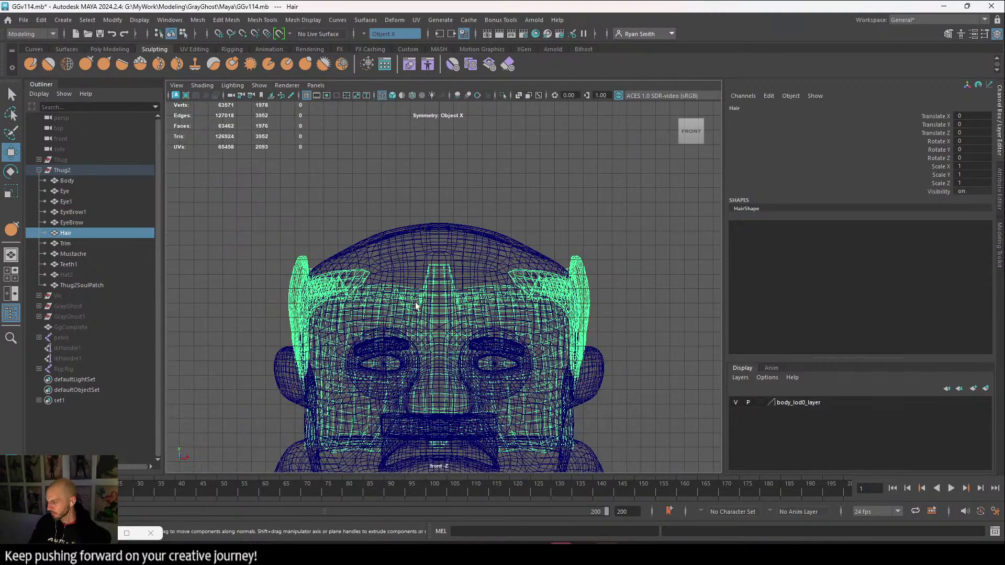
{"action": "scroll", "coordinate": [480, 288], "scroll_direction": "up", "scroll_amount": 2}
{"action": "scroll", "coordinate": [481, 288], "scroll_direction": "up", "scroll_amount": 6}
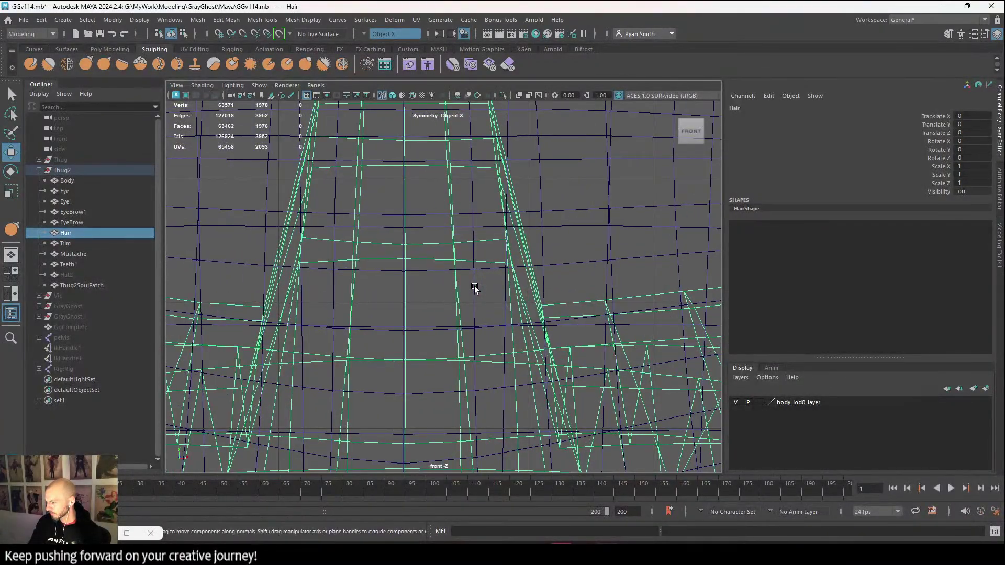
{"action": "scroll", "coordinate": [474, 288], "scroll_direction": "down", "scroll_amount": 5}
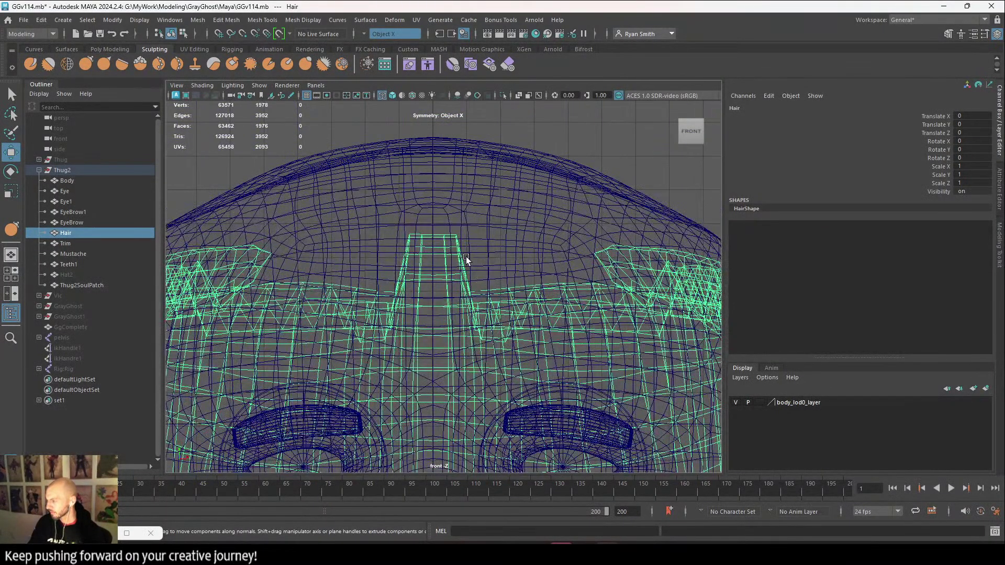
Try the sculpting Grab tool on the hair, check its centre alignment in the front view, and return to the Move tool.
{"action": "left_click", "coordinate": [113, 50]}
{"action": "left_click", "coordinate": [150, 49]}
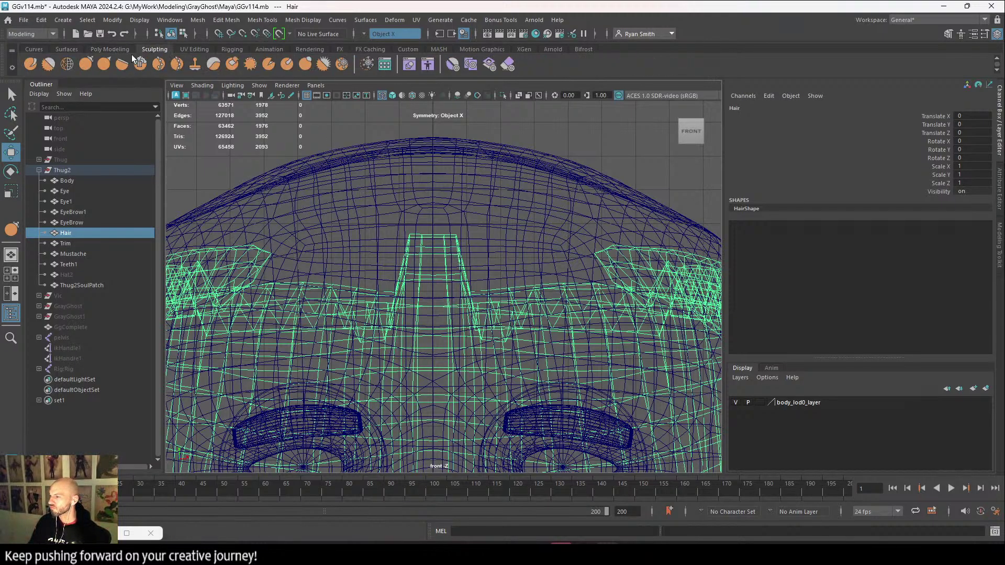
{"action": "double_click", "coordinate": [87, 64]}
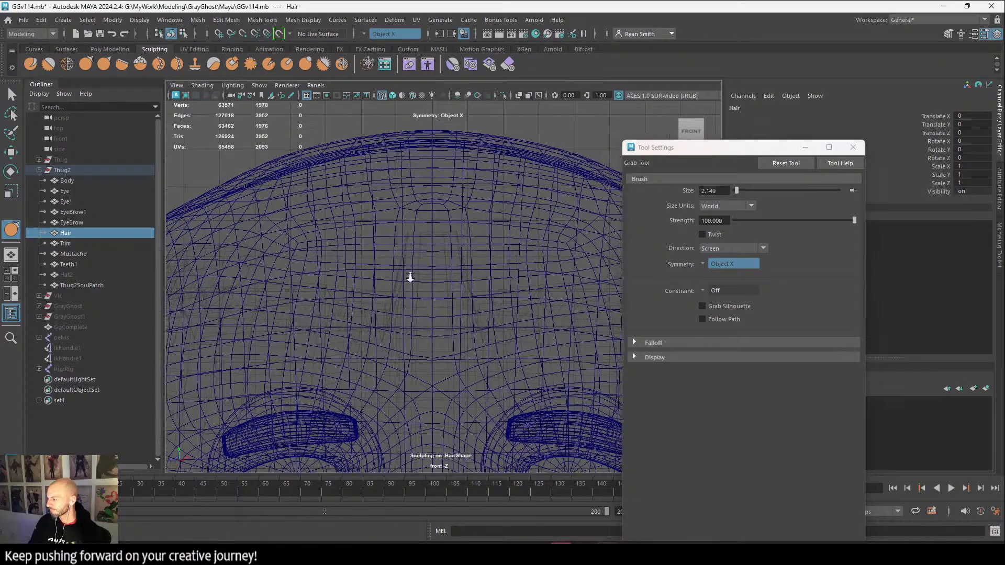
{"action": "scroll", "coordinate": [410, 276], "scroll_direction": "up", "scroll_amount": 10}
{"action": "middle_click_drag", "start_coordinate": [427, 414], "coordinate": [430, 435], "text": "alt"}
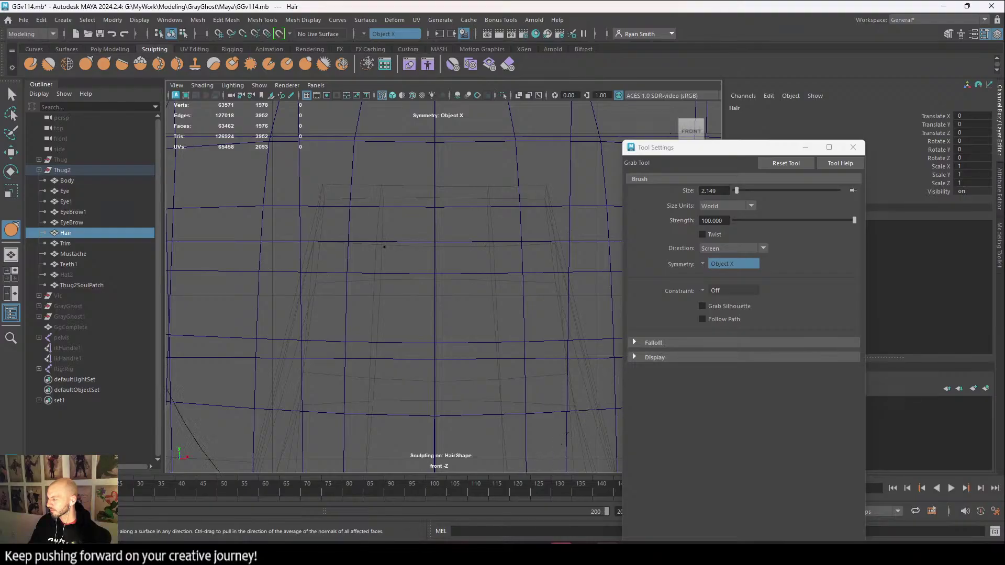
{"action": "scroll", "coordinate": [485, 246], "scroll_direction": "down", "scroll_amount": 10}
{"action": "middle_click_drag", "start_coordinate": [463, 373], "coordinate": [439, 223], "text": "alt"}
{"action": "scroll", "coordinate": [438, 223], "scroll_direction": "up", "scroll_amount": 5}
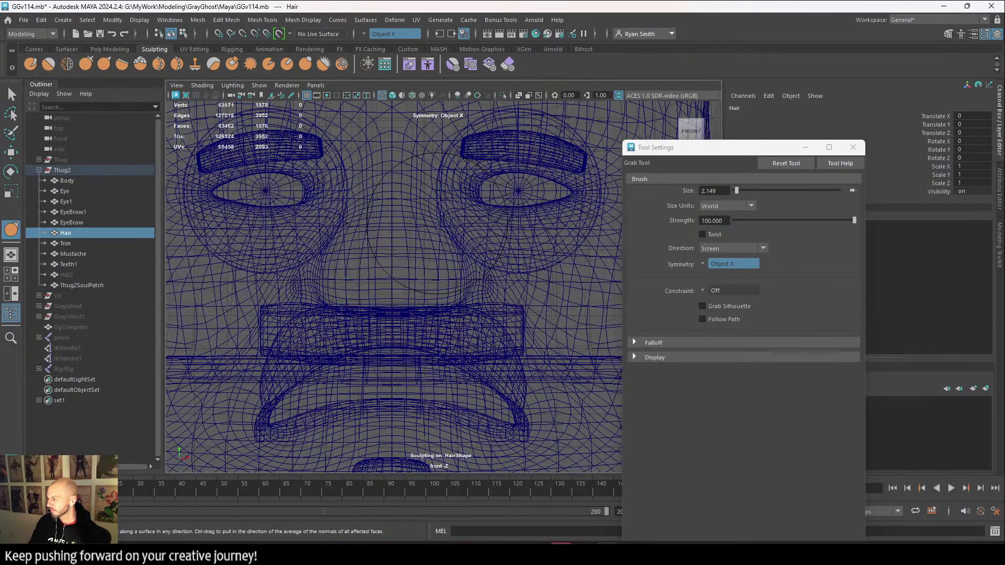
{"action": "key", "text": "w"}
{"action": "scroll", "coordinate": [419, 243], "scroll_direction": "down", "scroll_amount": 6}
{"action": "middle_click_drag", "start_coordinate": [409, 280], "coordinate": [408, 179], "text": "alt"}
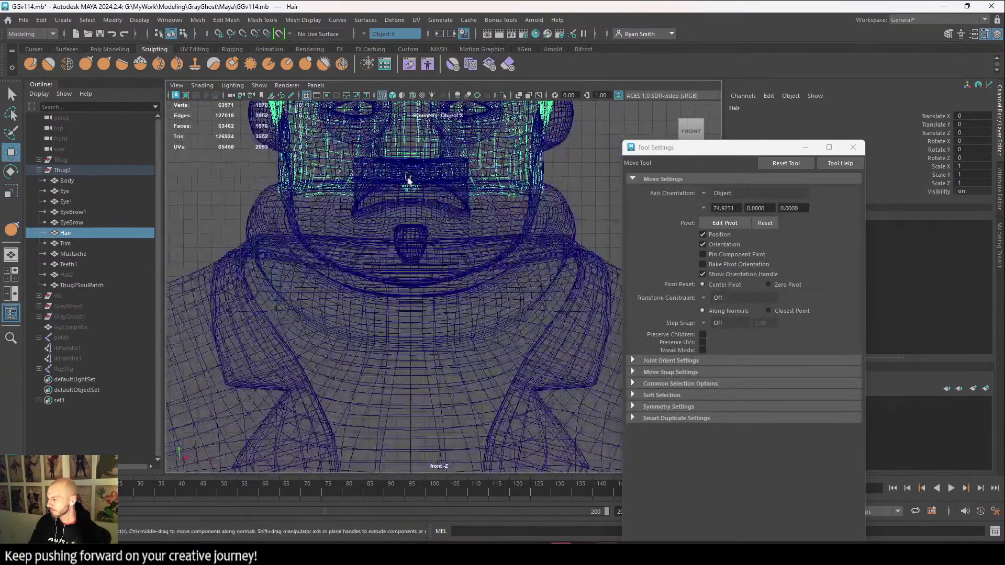
Select the body in the front view, inspect its vertices, and return it to object selection.
{"action": "left_click", "coordinate": [485, 215]}
{"action": "scroll", "coordinate": [420, 236], "scroll_direction": "down", "scroll_amount": 4}
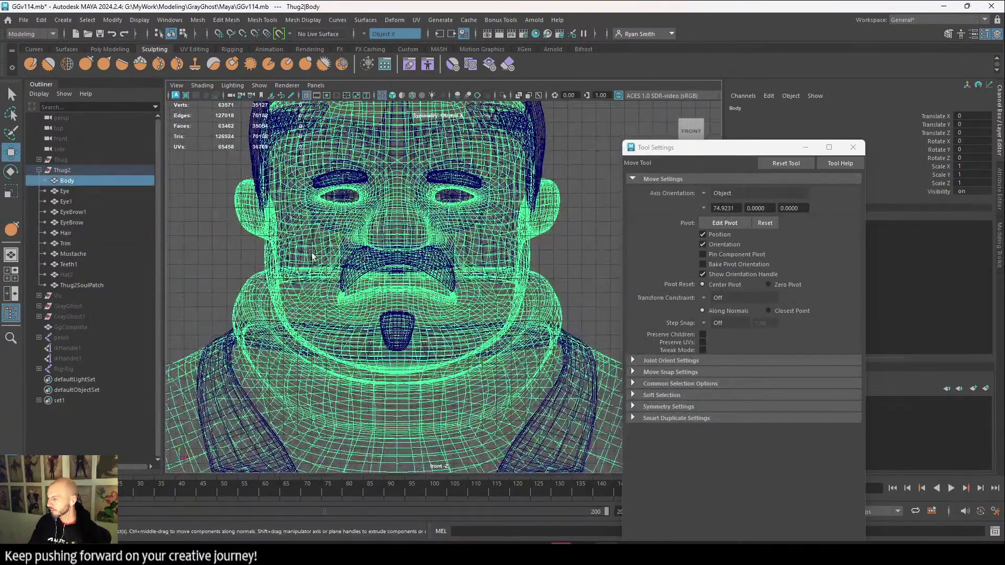
{"action": "right_click_drag", "start_coordinate": [265, 224], "coordinate": [256, 234]}
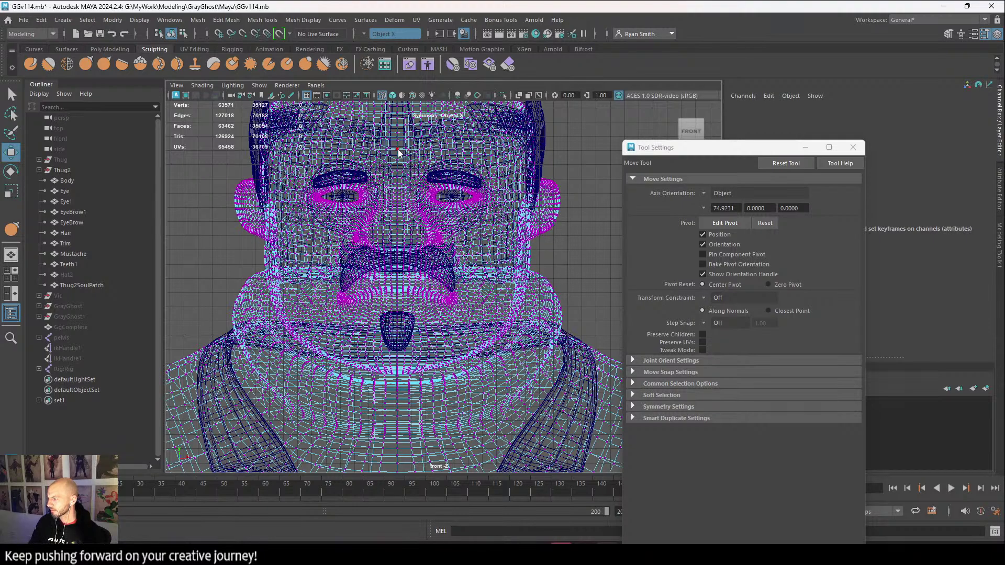
{"action": "right_click", "coordinate": [456, 141]}
{"action": "left_click", "coordinate": [506, 124]}
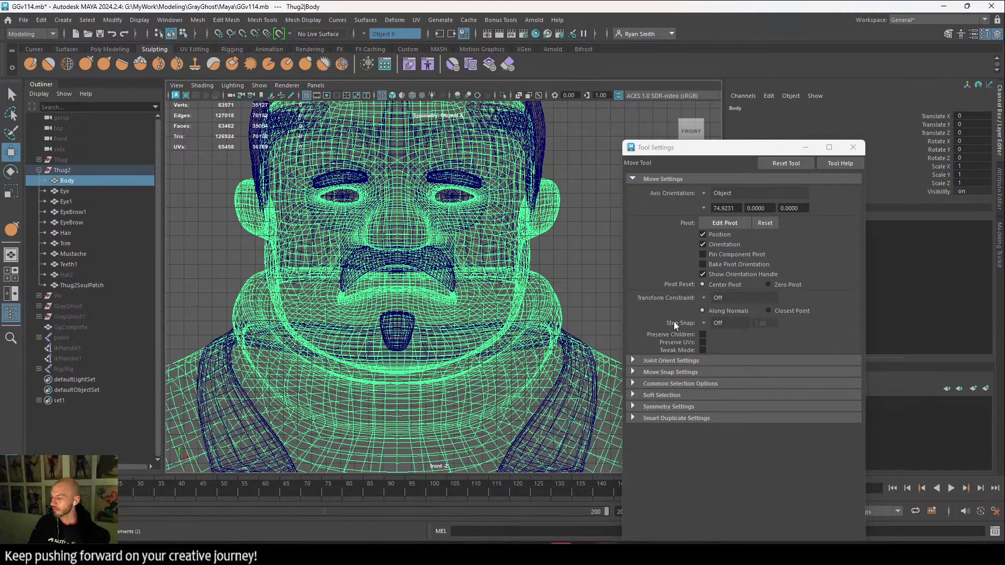
Select the trim in the front view and check how its lapel vertices select across the Object X symmetry line.
{"action": "middle_click_drag", "start_coordinate": [412, 343], "coordinate": [462, 57], "text": "alt"}
{"action": "middle_click_drag", "start_coordinate": [450, 136], "coordinate": [437, 183], "text": "alt"}
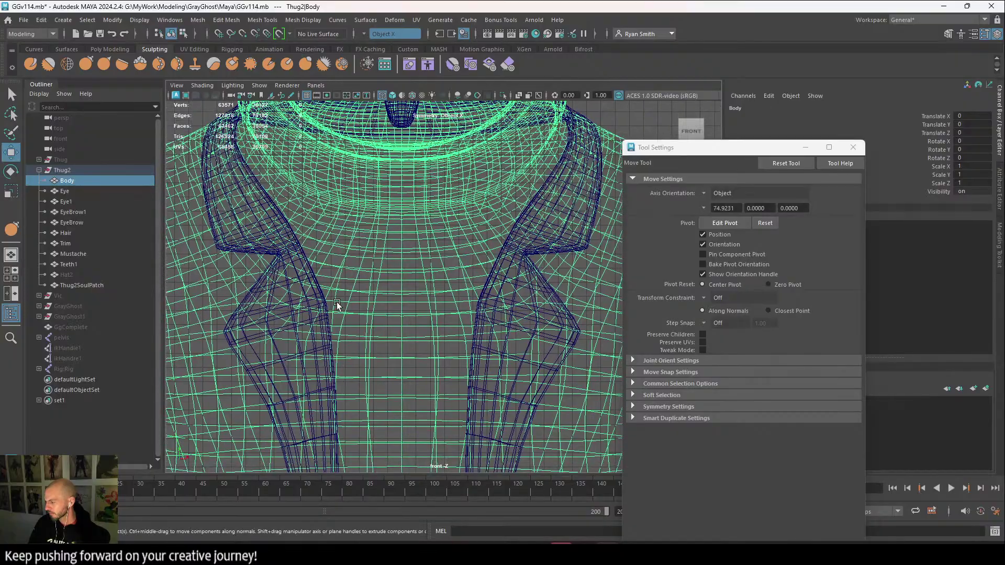
{"action": "left_click", "coordinate": [320, 283]}
{"action": "right_click_drag", "start_coordinate": [311, 288], "coordinate": [254, 249]}
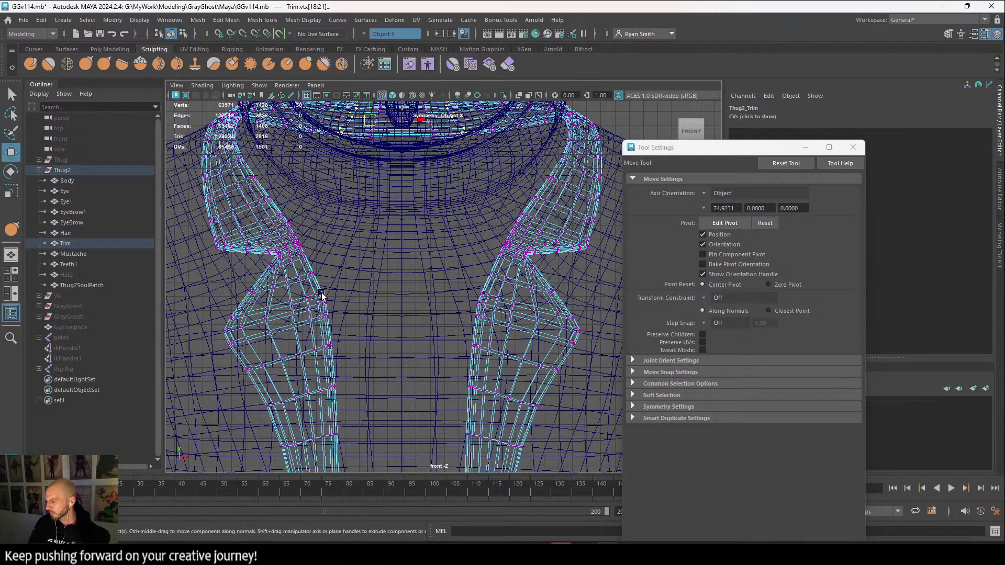
{"action": "left_click_drag", "start_coordinate": [301, 268], "coordinate": [293, 263]}
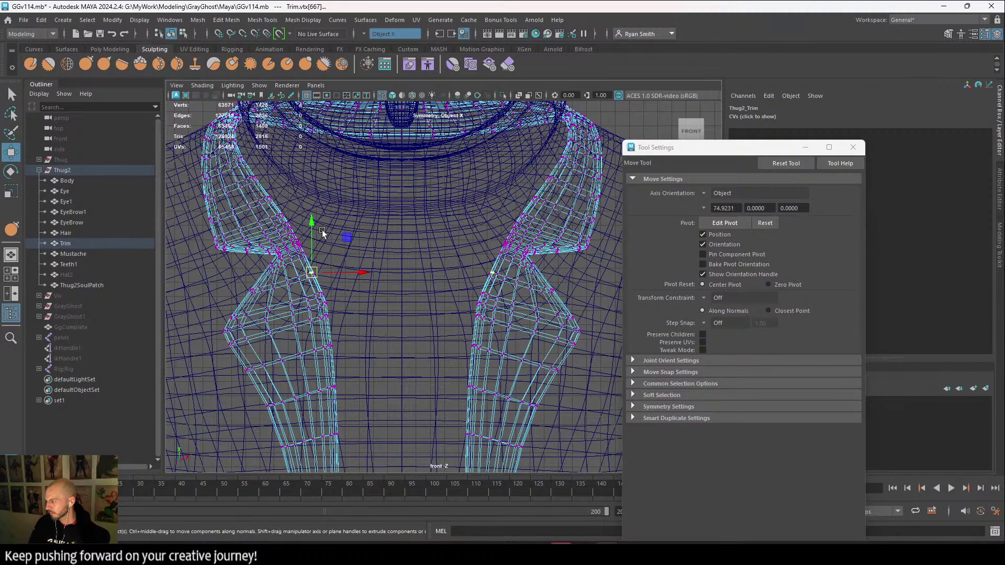
{"action": "left_click_drag", "start_coordinate": [322, 230], "coordinate": [245, 305]}
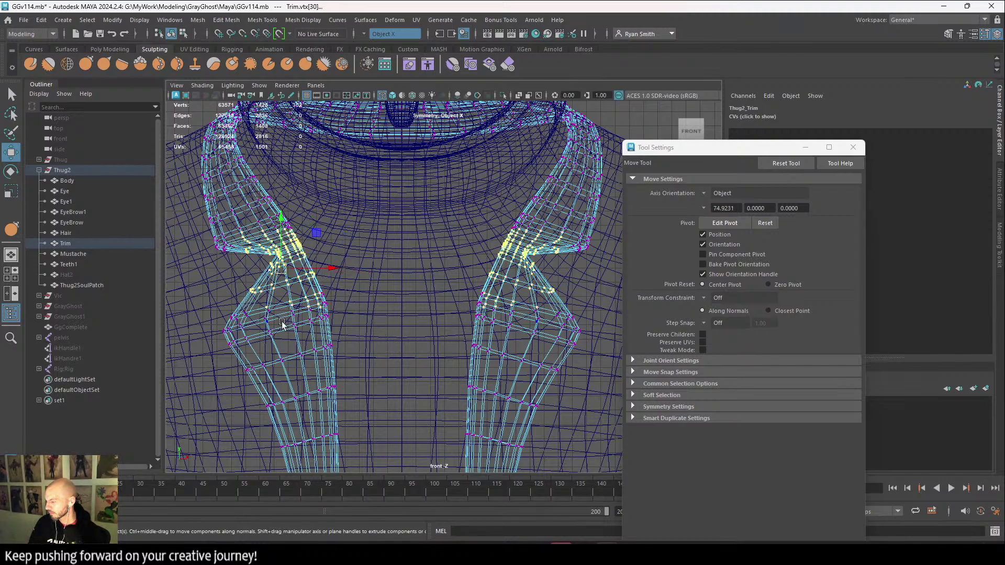
Inspect the trim around the chin and neck in the front view, and return it to object selection.
{"action": "middle_click_drag", "start_coordinate": [432, 266], "coordinate": [435, 435], "text": "alt"}
{"action": "right_click_drag", "start_coordinate": [436, 435], "coordinate": [486, 451], "text": "alt"}
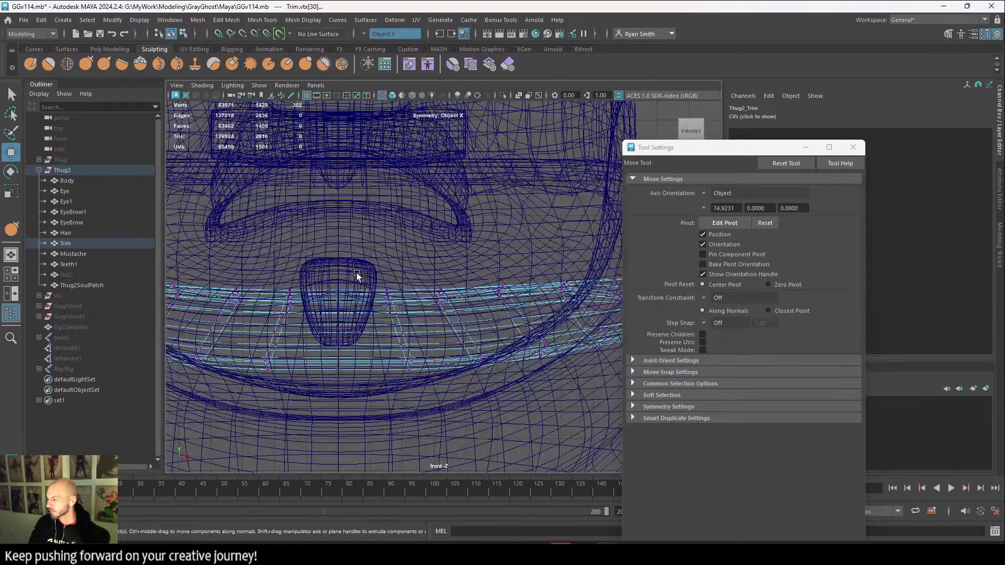
{"action": "right_click_drag", "start_coordinate": [357, 273], "coordinate": [401, 373], "text": "alt"}
{"action": "middle_click_drag", "start_coordinate": [320, 297], "coordinate": [373, 303], "text": "alt"}
{"action": "right_click_drag", "start_coordinate": [374, 303], "coordinate": [375, 350], "text": "alt"}
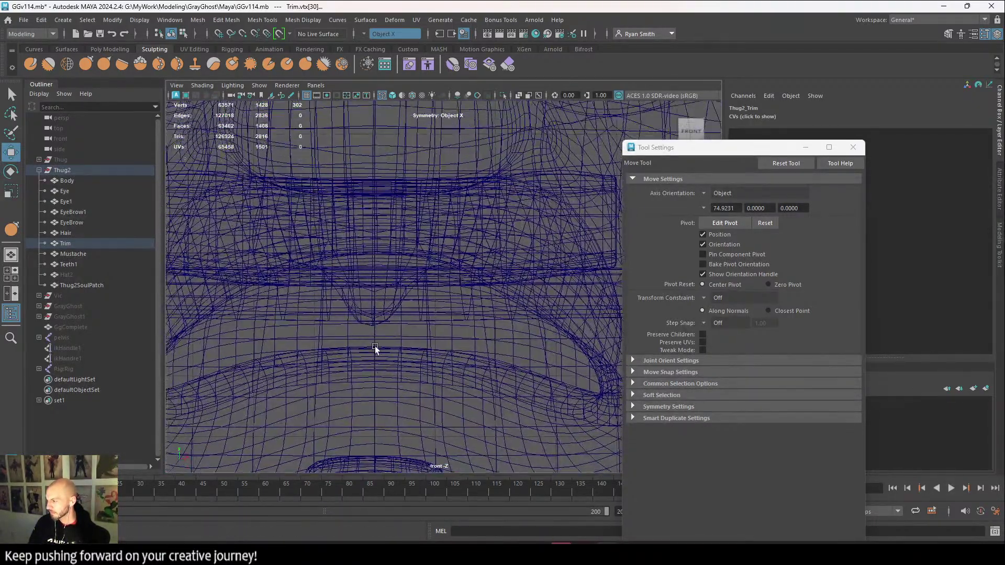
{"action": "scroll", "coordinate": [375, 349], "scroll_direction": "up", "scroll_amount": 2}
{"action": "right_click", "coordinate": [345, 212]}
{"action": "right_click_drag", "start_coordinate": [351, 202], "coordinate": [388, 189]}
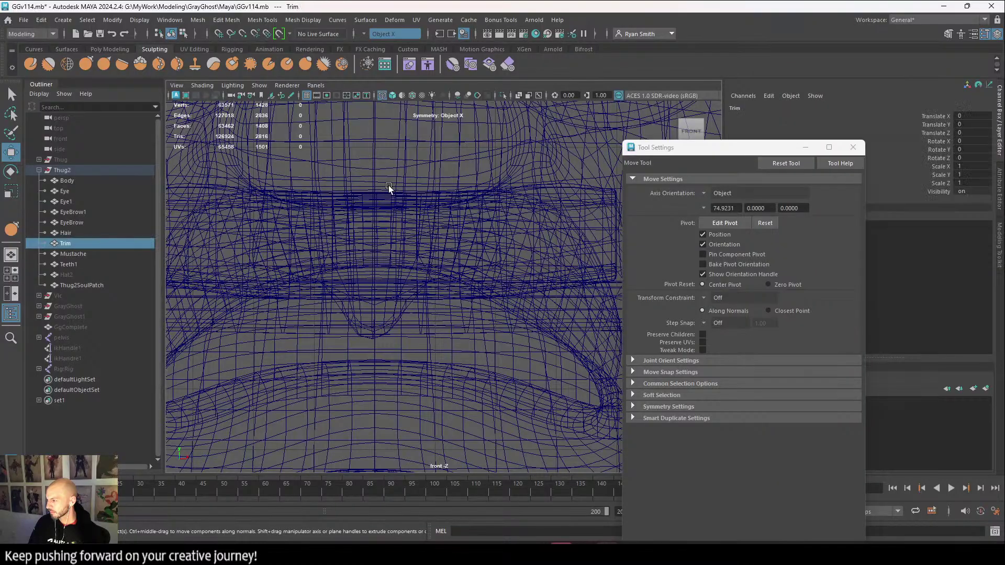
Select the mustache and examine its centre line against the face in the front view.
{"action": "left_click", "coordinate": [388, 212]}
{"action": "scroll", "coordinate": [428, 296], "scroll_direction": "up", "scroll_amount": 2}
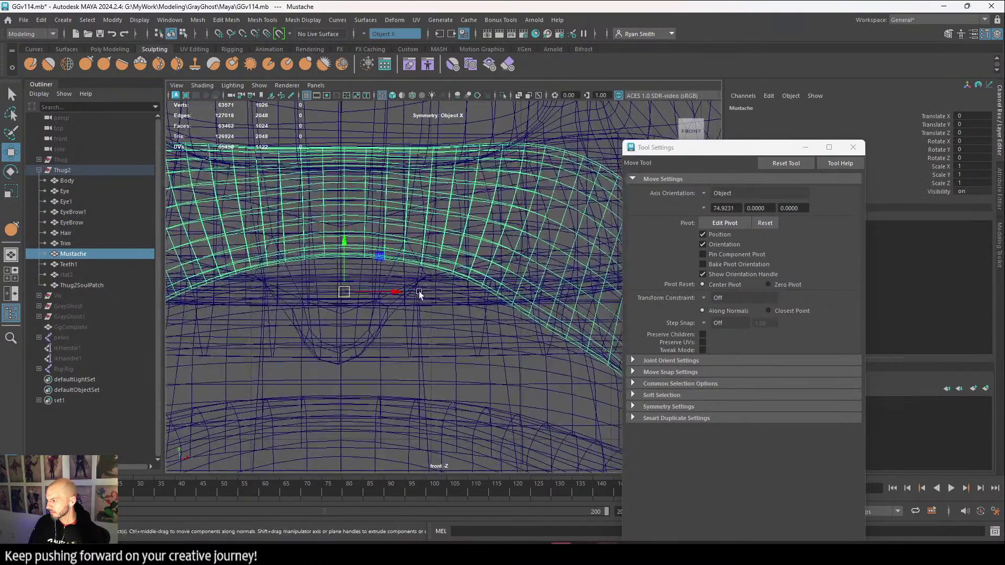
{"action": "scroll", "coordinate": [405, 288], "scroll_direction": "down", "scroll_amount": 7}
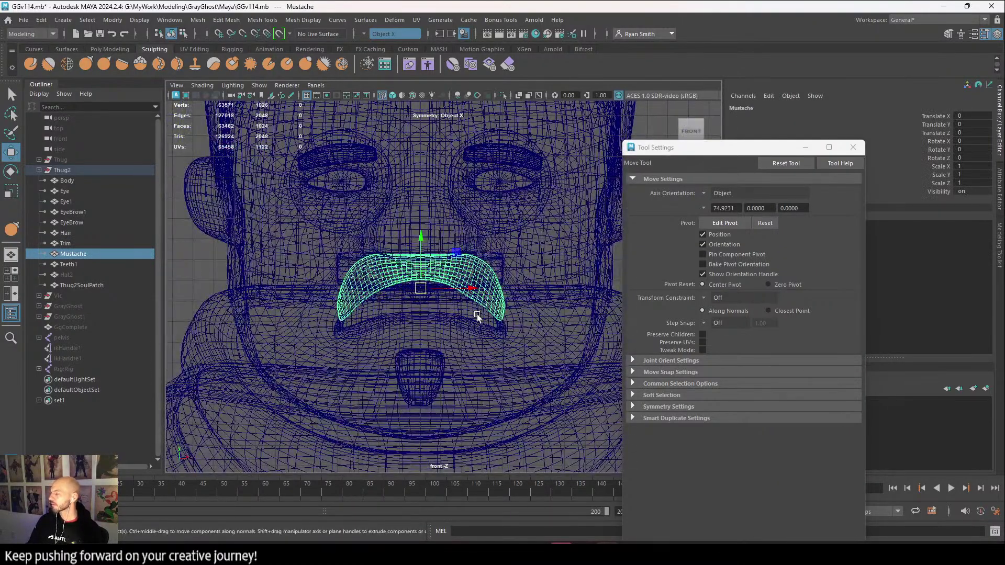
{"action": "scroll", "coordinate": [461, 293], "scroll_direction": "up", "scroll_amount": 4}
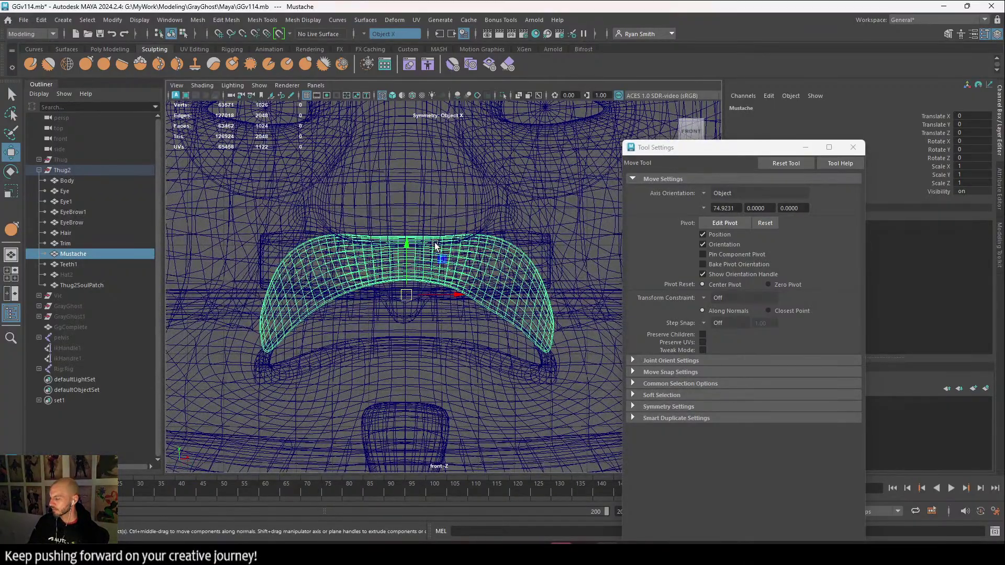
{"action": "scroll", "coordinate": [416, 261], "scroll_direction": "up", "scroll_amount": 2}
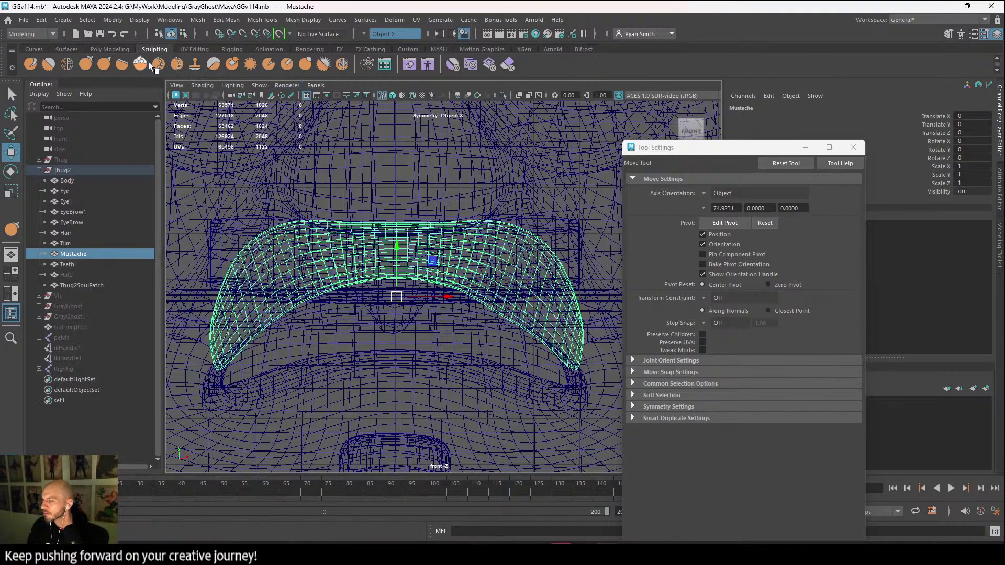
Turn symmetry off and bring up the Poly Modeling tools.
{"action": "left_click", "coordinate": [369, 33]}
{"action": "left_click", "coordinate": [385, 39]}
{"action": "left_click", "coordinate": [108, 49]}
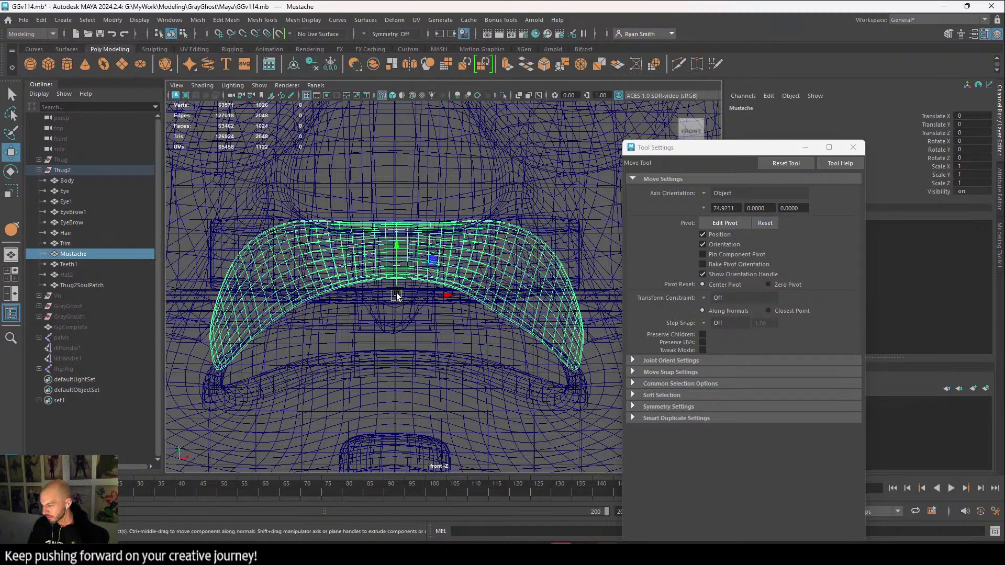
Undo a trial snapped move of the mustache and snap its pivot onto a point of its own centre line.
{"action": "left_click_drag", "start_coordinate": [413, 298], "coordinate": [394, 276]}
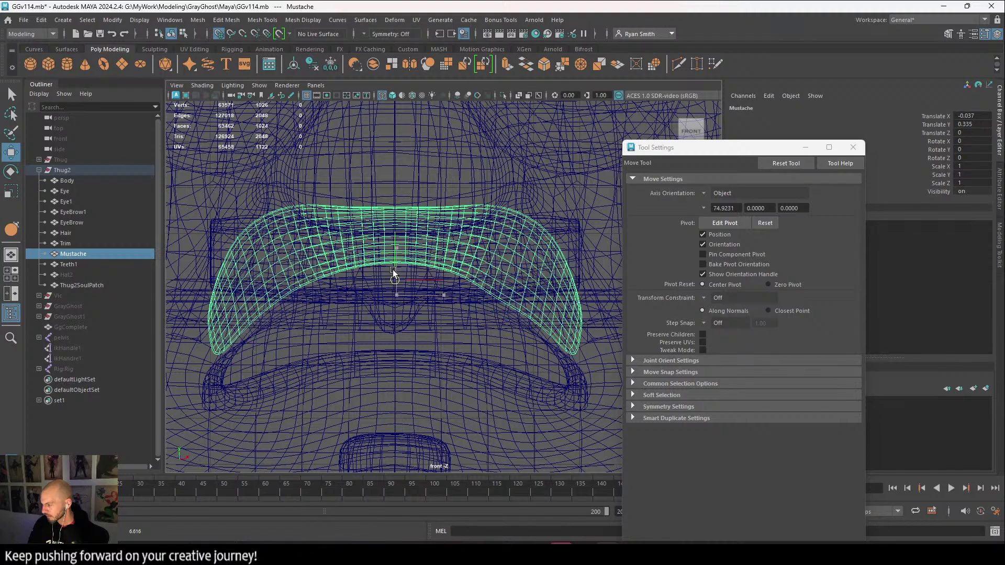
{"action": "key", "text": "ctrl+z"}
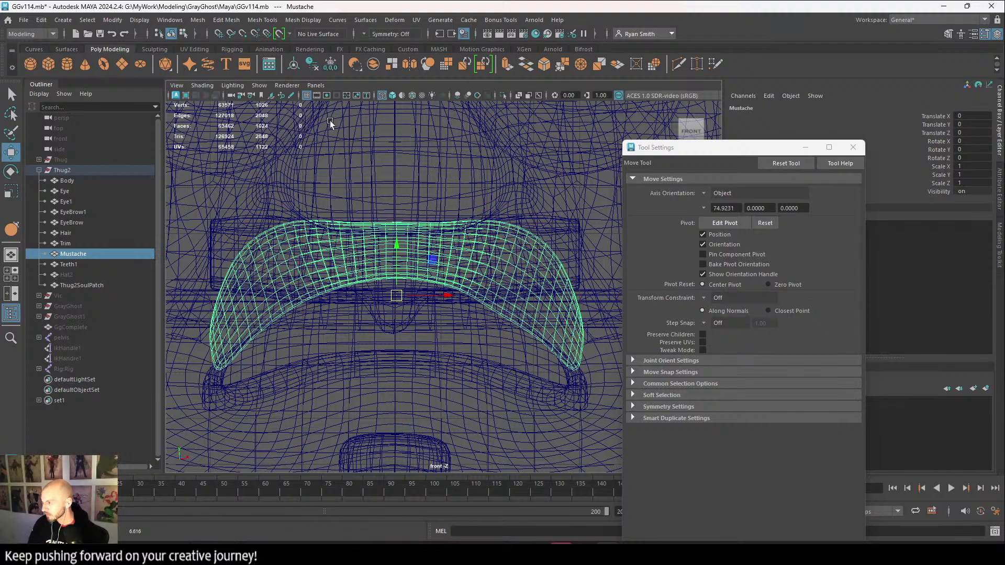
{"action": "key", "text": "d"}
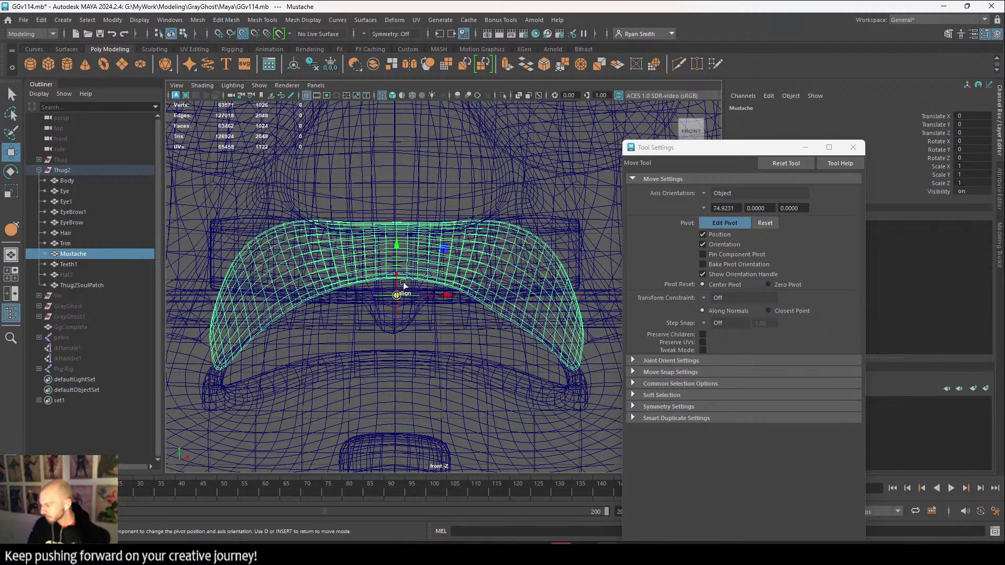
{"action": "left_click_drag", "start_coordinate": [398, 295], "coordinate": [396, 255]}
Close the tool settings and move the mustache about 2.3 units forward along Z, clear of the face.
{"action": "key", "text": "space"}
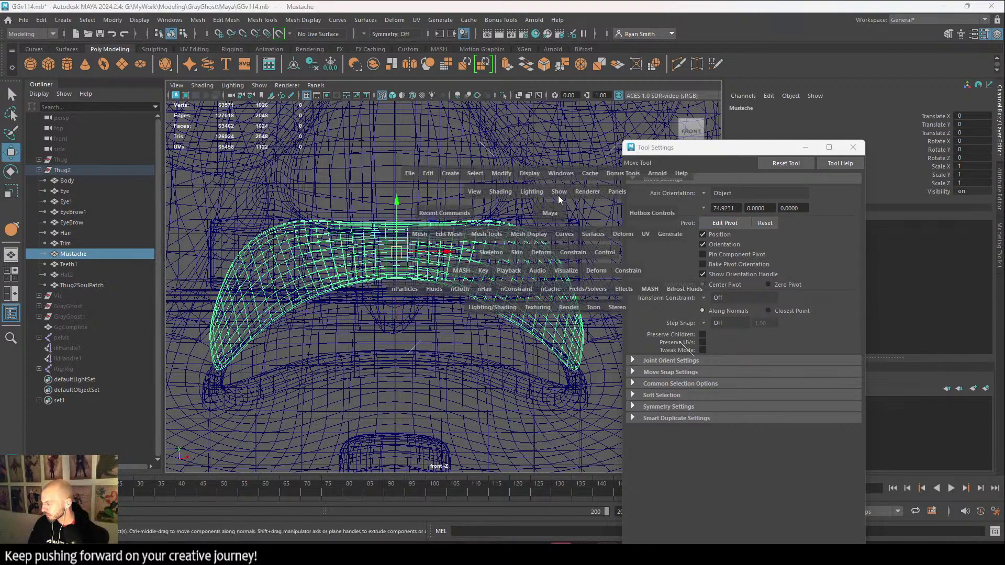
{"action": "left_click", "coordinate": [853, 147]}
{"action": "key", "text": "space"}
{"action": "left_click_drag", "start_coordinate": [518, 208], "coordinate": [603, 244], "text": "alt"}
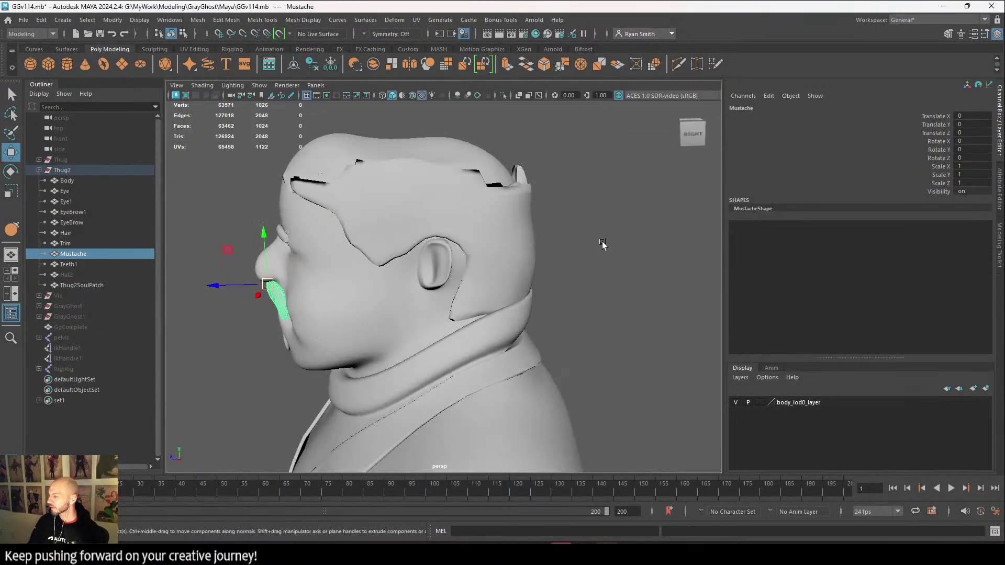
{"action": "right_click_drag", "start_coordinate": [390, 262], "coordinate": [469, 281], "text": "alt"}
{"action": "middle_click_drag", "start_coordinate": [469, 281], "coordinate": [545, 236], "text": "alt"}
{"action": "left_click_drag", "start_coordinate": [388, 241], "coordinate": [433, 243], "text": "alt"}
{"action": "right_click_drag", "start_coordinate": [432, 243], "coordinate": [535, 356], "text": "alt"}
{"action": "left_click_drag", "start_coordinate": [451, 314], "coordinate": [459, 341], "text": "alt"}
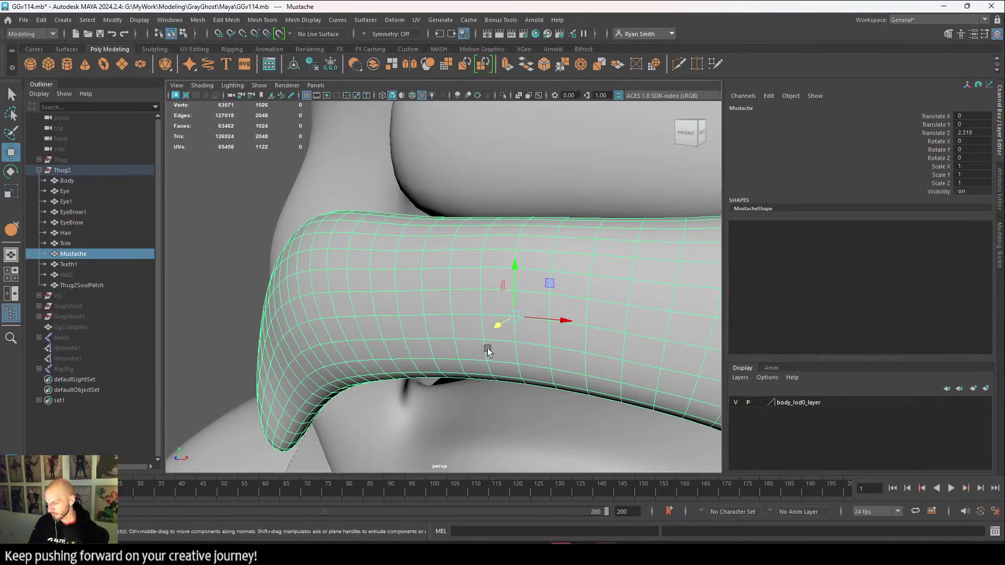
Snap the mustache to the body's centre line in the front view, shifting it about -0.037 in X.
{"action": "right_click_drag", "start_coordinate": [487, 348], "coordinate": [406, 340], "text": "alt"}
{"action": "key", "text": "space"}
{"action": "key", "text": "space"}
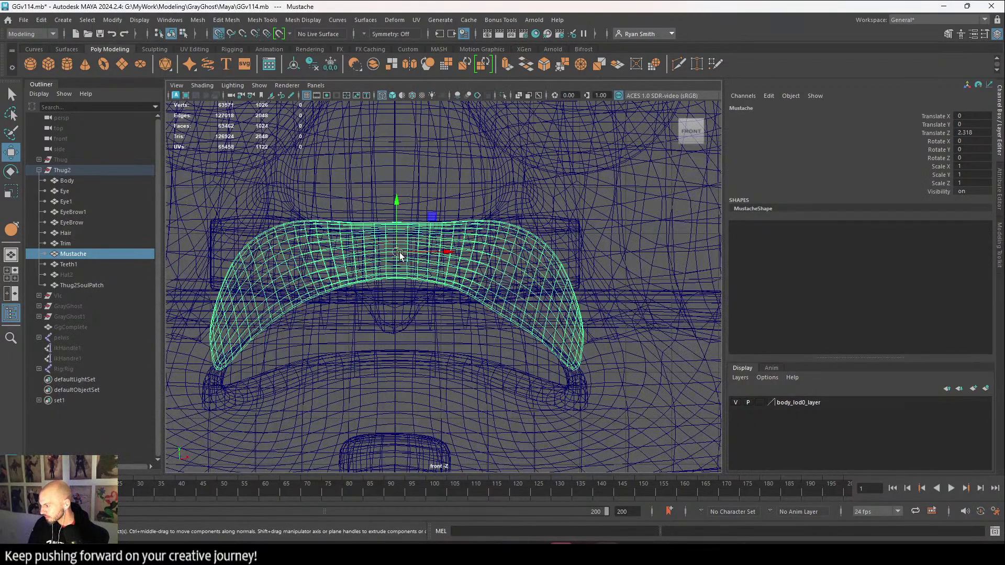
{"action": "left_click_drag", "start_coordinate": [400, 255], "coordinate": [396, 236]}
{"action": "left_click_drag", "start_coordinate": [395, 183], "coordinate": [398, 233]}
Move the mustache back onto the upper lip, to about -0.057 in Y and 0.02 in Z.
{"action": "key", "text": "space"}
{"action": "key", "text": "space"}
{"action": "scroll", "coordinate": [561, 198], "scroll_direction": "down", "scroll_amount": 5}
{"action": "left_click_drag", "start_coordinate": [505, 262], "coordinate": [402, 263], "text": "alt"}
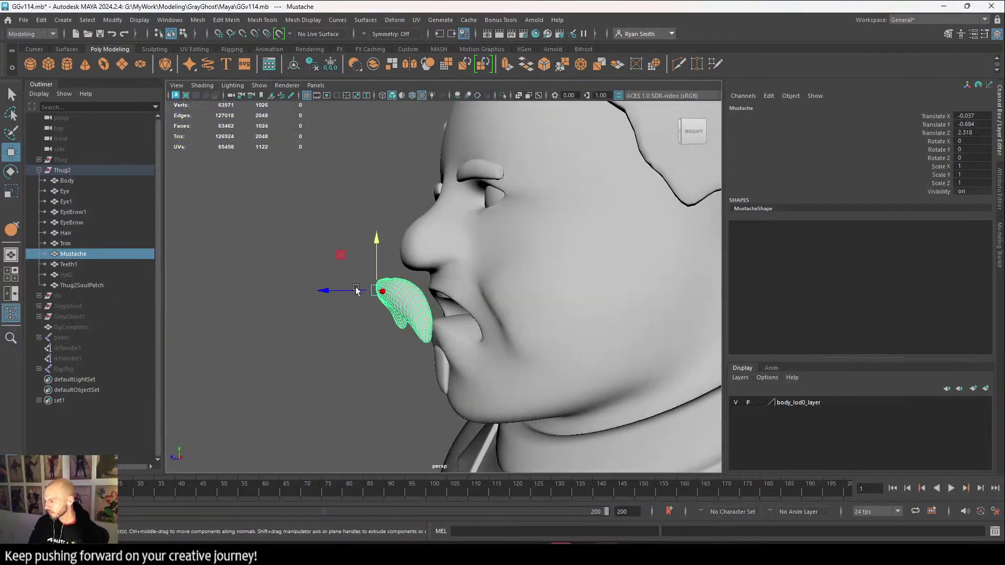
{"action": "left_click_drag", "start_coordinate": [333, 291], "coordinate": [374, 302]}
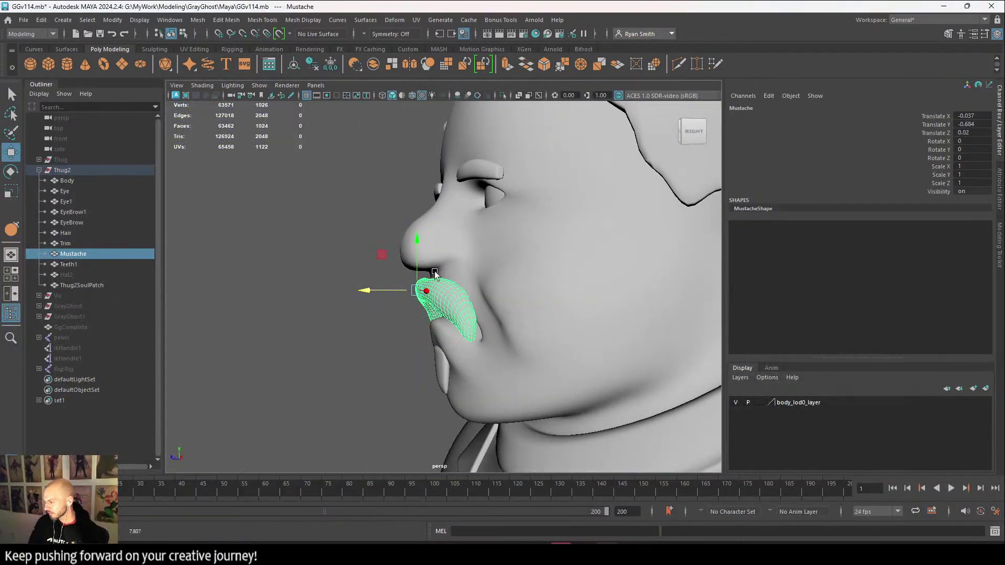
{"action": "left_click_drag", "start_coordinate": [419, 248], "coordinate": [417, 234]}
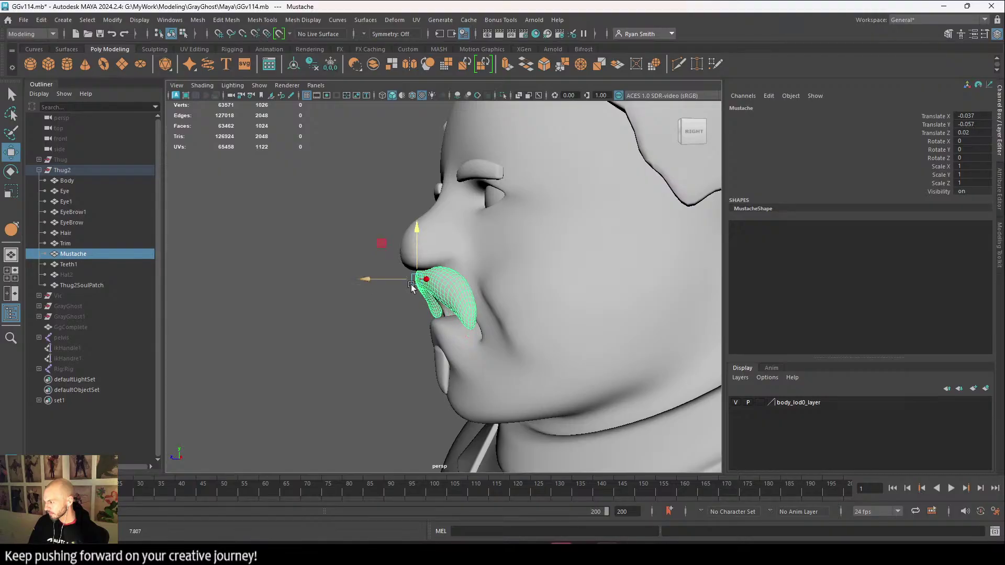
Examine the mustache's fit under the nose in the perspective view and its centre alignment in the front view.
{"action": "left_click_drag", "start_coordinate": [365, 278], "coordinate": [414, 280], "text": "alt"}
{"action": "key", "text": "space"}
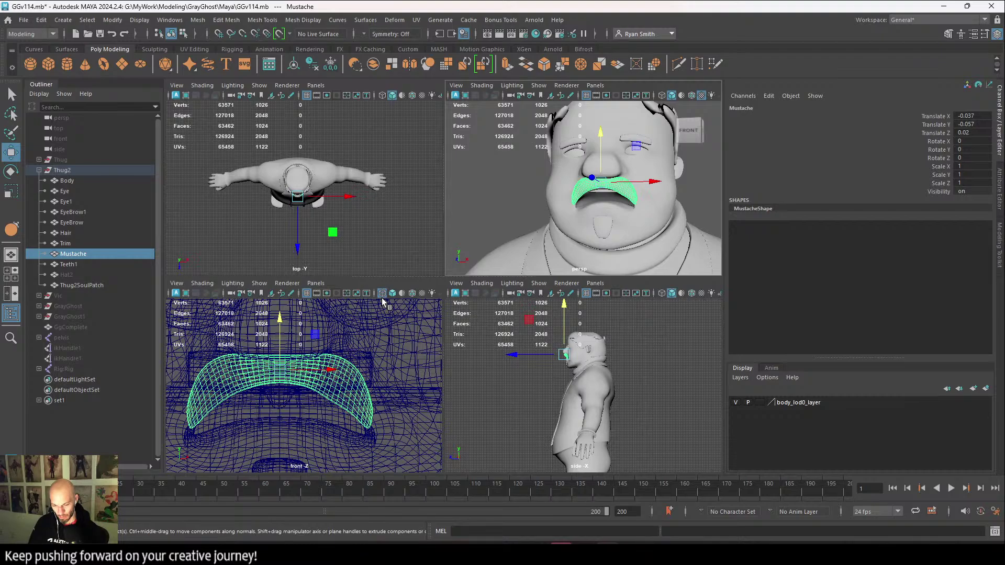
{"action": "left_click_drag", "start_coordinate": [599, 223], "coordinate": [610, 222], "text": "alt"}
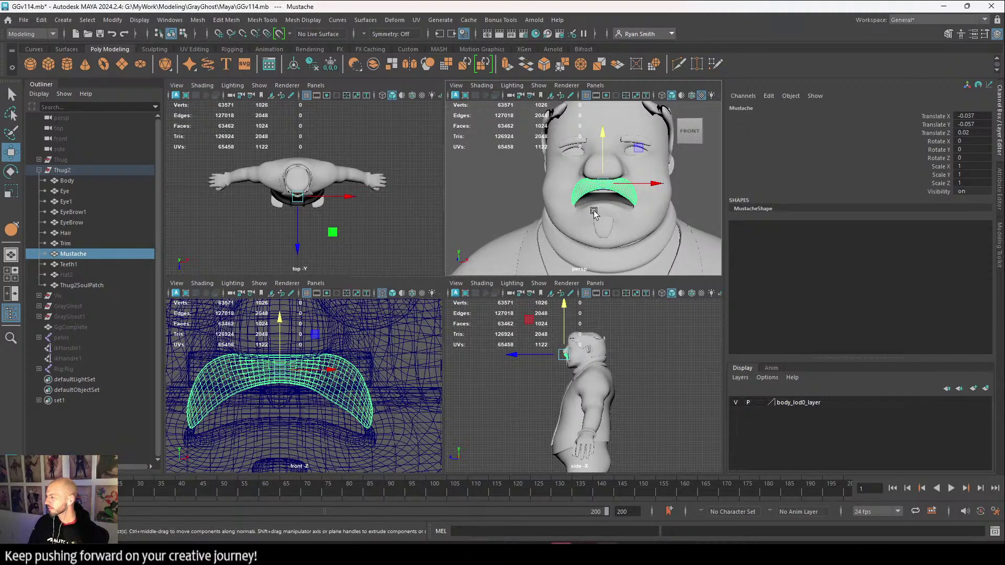
{"action": "key", "text": "space"}
{"action": "scroll", "coordinate": [583, 316], "scroll_direction": "up", "scroll_amount": 3}
{"action": "left_click_drag", "start_coordinate": [583, 315], "coordinate": [561, 321], "text": "alt"}
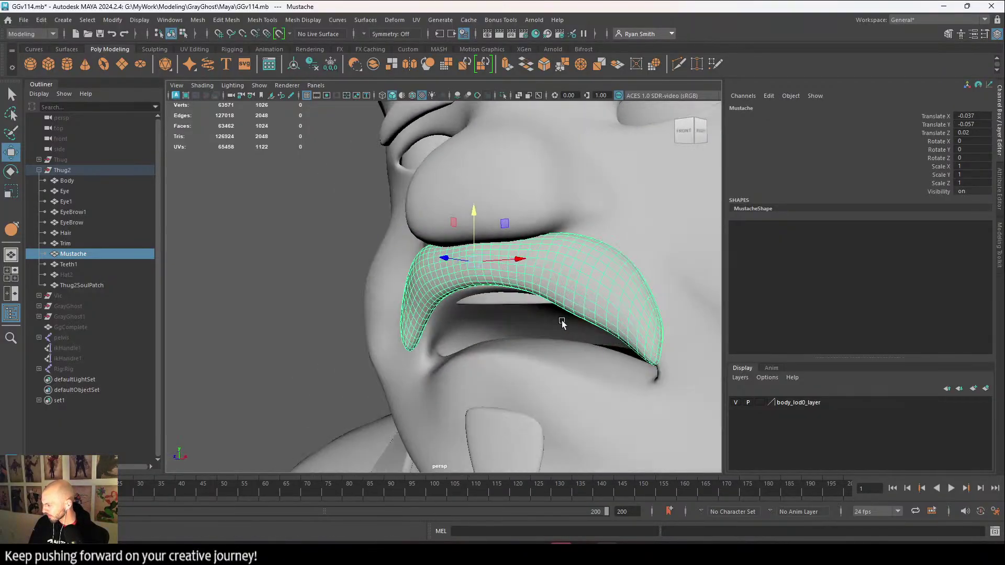
{"action": "key", "text": "space"}
{"action": "key", "text": "space"}
{"action": "scroll", "coordinate": [448, 301], "scroll_direction": "up", "scroll_amount": 10}
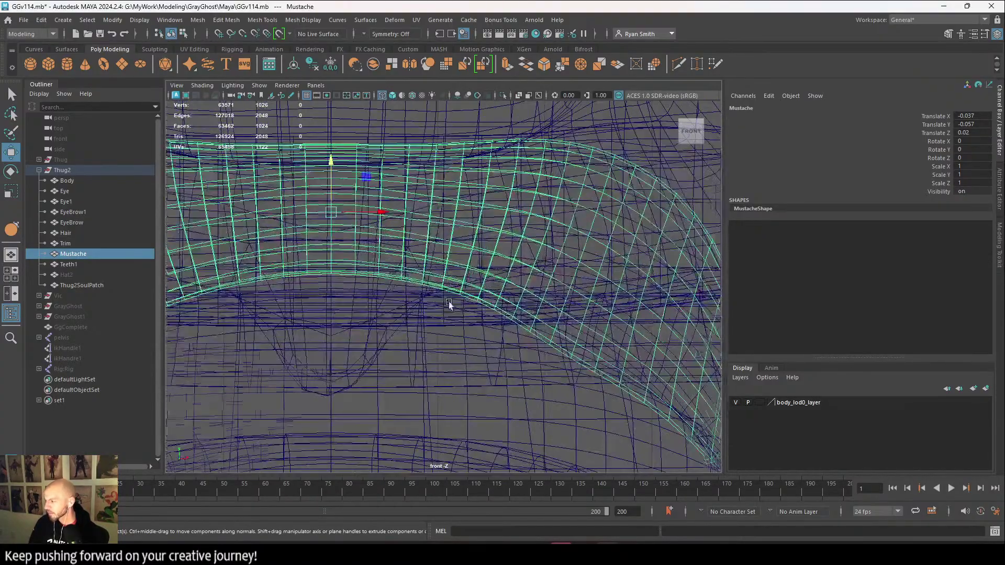
{"action": "middle_click_drag", "start_coordinate": [413, 279], "coordinate": [438, 333], "text": "alt"}
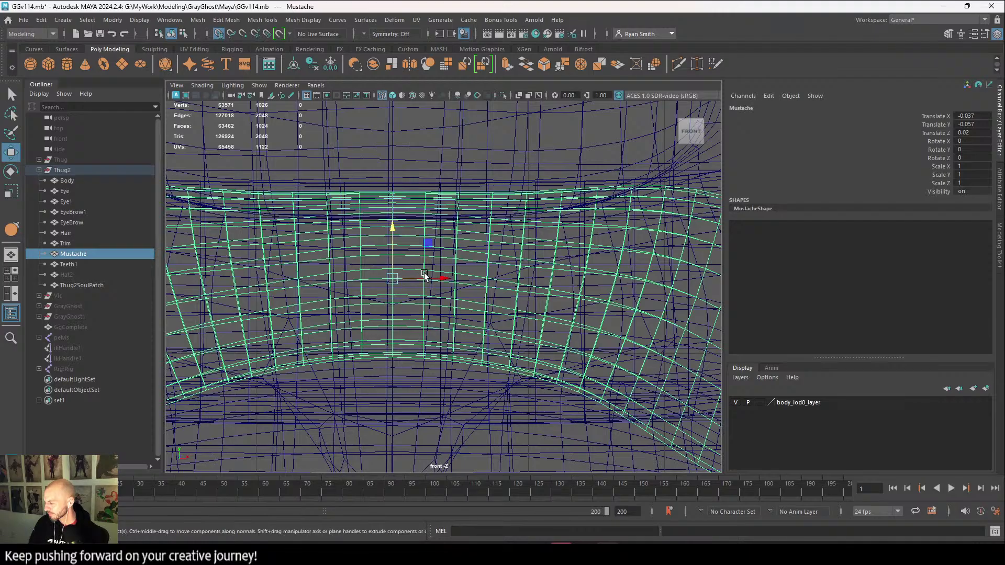
{"action": "scroll", "coordinate": [424, 272], "scroll_direction": "down", "scroll_amount": 8}
Hide the body, eyes, eyebrows and hair, and hide the teeth as well.
{"action": "left_click_drag", "start_coordinate": [426, 220], "coordinate": [532, 224]}
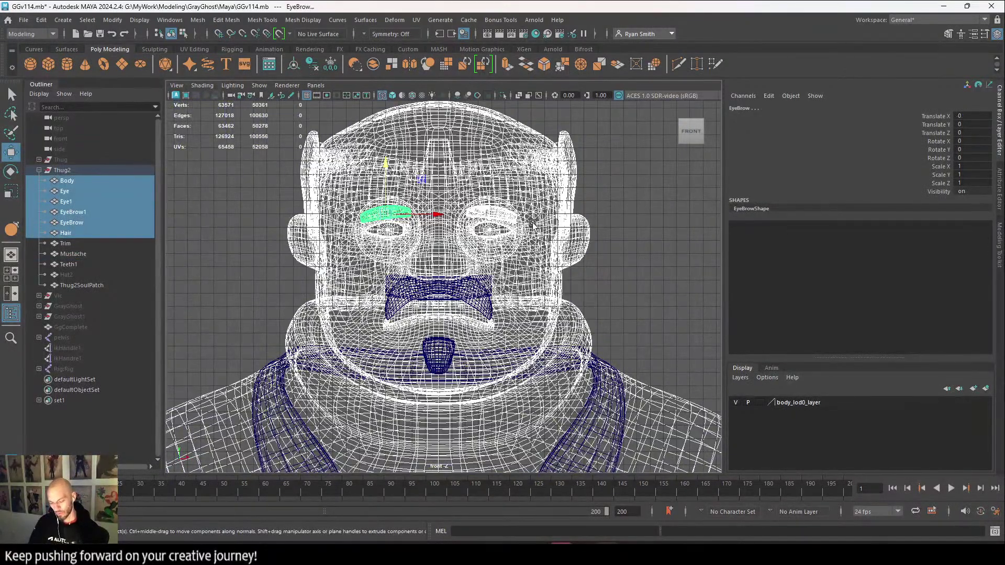
{"action": "key", "text": "h"}
{"action": "left_click", "coordinate": [417, 300]}
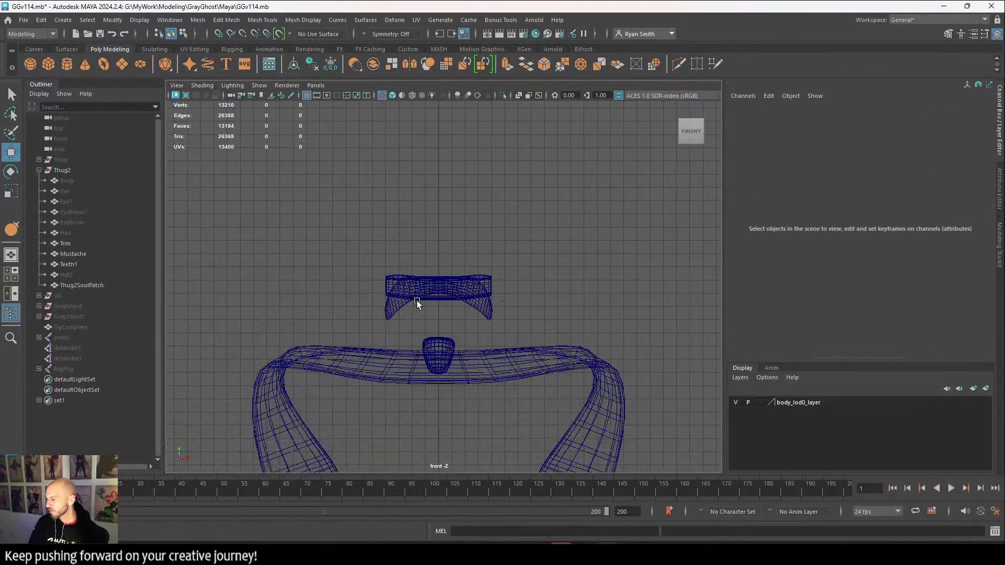
{"action": "left_click", "coordinate": [436, 300]}
{"action": "key", "text": "h"}
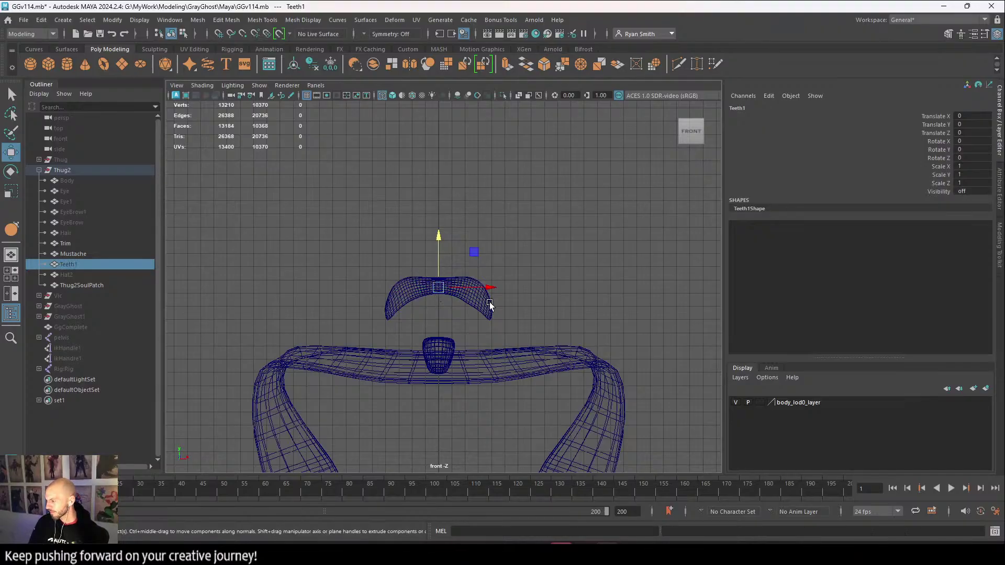
Select the mustache, check its middle edge against the grid's centre line, and freeze its transformations.
{"action": "left_click", "coordinate": [482, 293]}
{"action": "scroll", "coordinate": [539, 307], "scroll_direction": "up", "scroll_amount": 5}
{"action": "scroll", "coordinate": [548, 214], "scroll_direction": "up", "scroll_amount": 8}
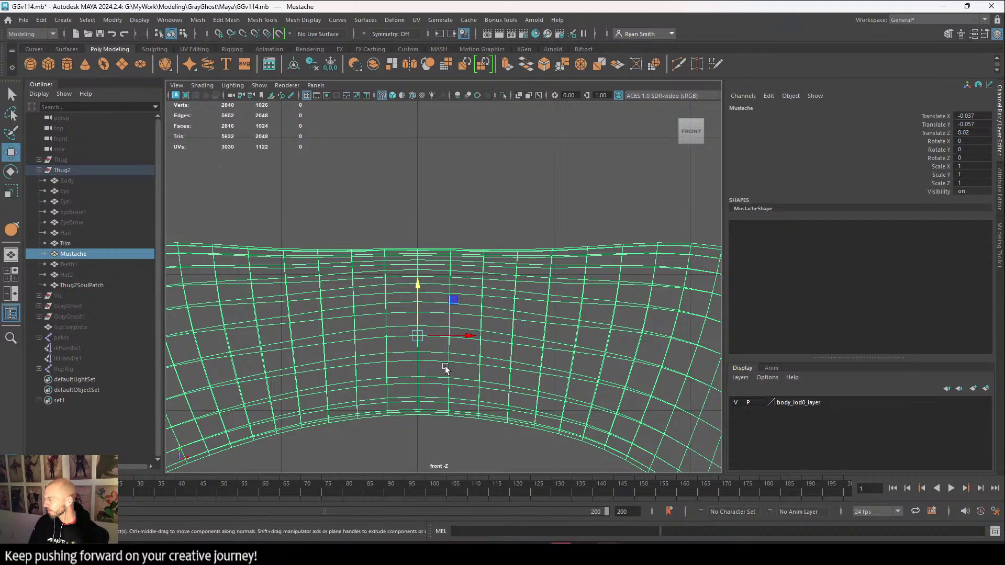
{"action": "left_click", "coordinate": [330, 64]}
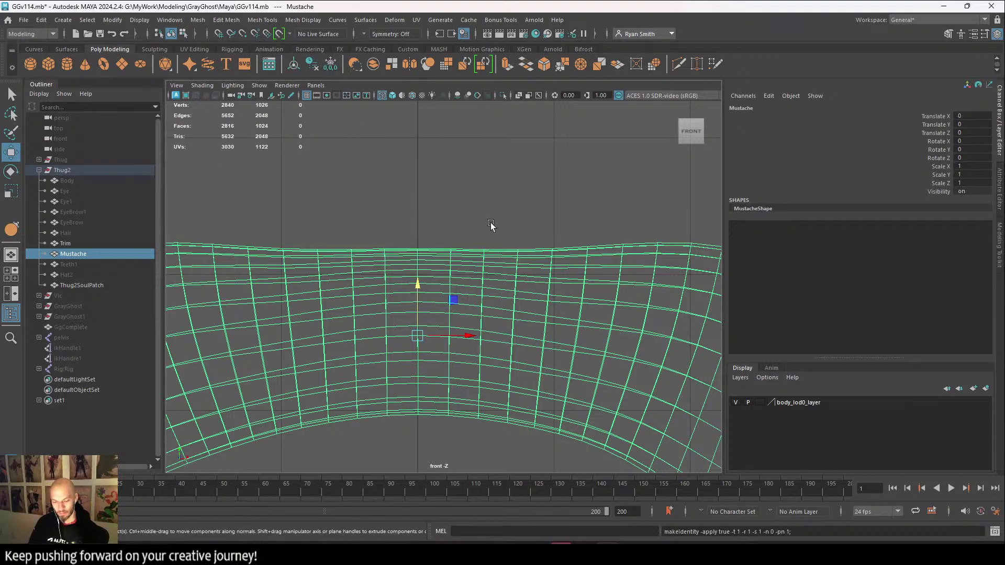
Select the soul patch and examine its middle edge against the grid's centre line in the front view.
{"action": "scroll", "coordinate": [491, 223], "scroll_direction": "down", "scroll_amount": 8}
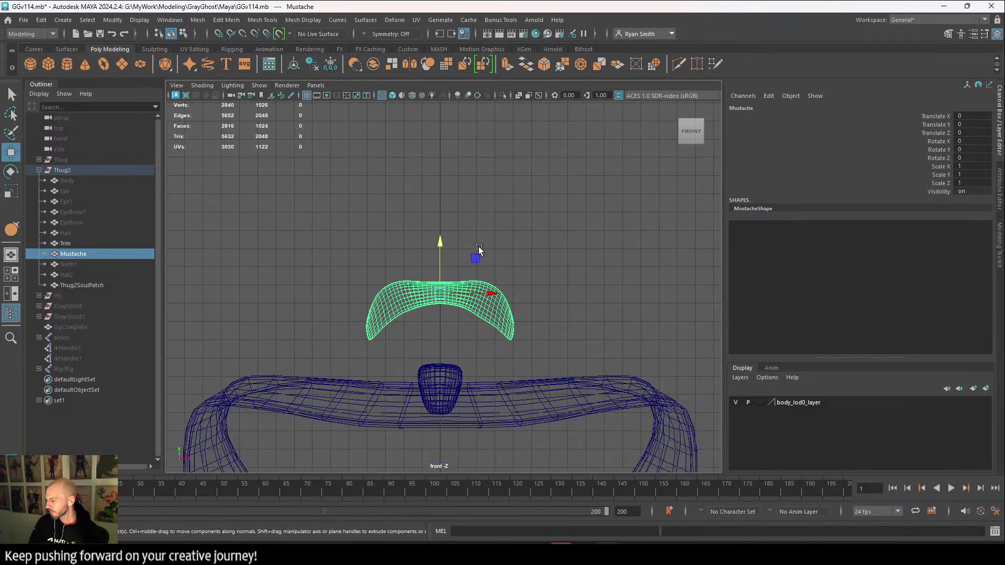
{"action": "scroll", "coordinate": [478, 251], "scroll_direction": "down", "scroll_amount": 3}
{"action": "left_click_drag", "start_coordinate": [466, 369], "coordinate": [474, 225], "text": "alt"}
{"action": "scroll", "coordinate": [475, 226], "scroll_direction": "up", "scroll_amount": 5}
{"action": "middle_click_drag", "start_coordinate": [500, 266], "coordinate": [529, 381], "text": "alt"}
{"action": "scroll", "coordinate": [539, 340], "scroll_direction": "up", "scroll_amount": 4}
{"action": "middle_click_drag", "start_coordinate": [560, 308], "coordinate": [550, 445], "text": "alt"}
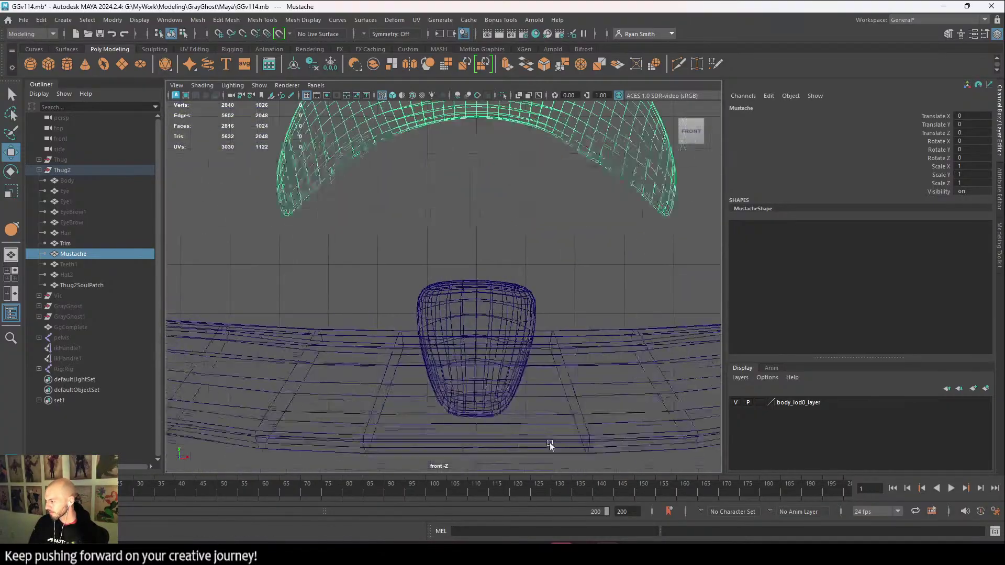
{"action": "scroll", "coordinate": [550, 443], "scroll_direction": "up", "scroll_amount": 3}
{"action": "middle_click_drag", "start_coordinate": [502, 366], "coordinate": [482, 261], "text": "alt"}
{"action": "left_click", "coordinate": [489, 187]}
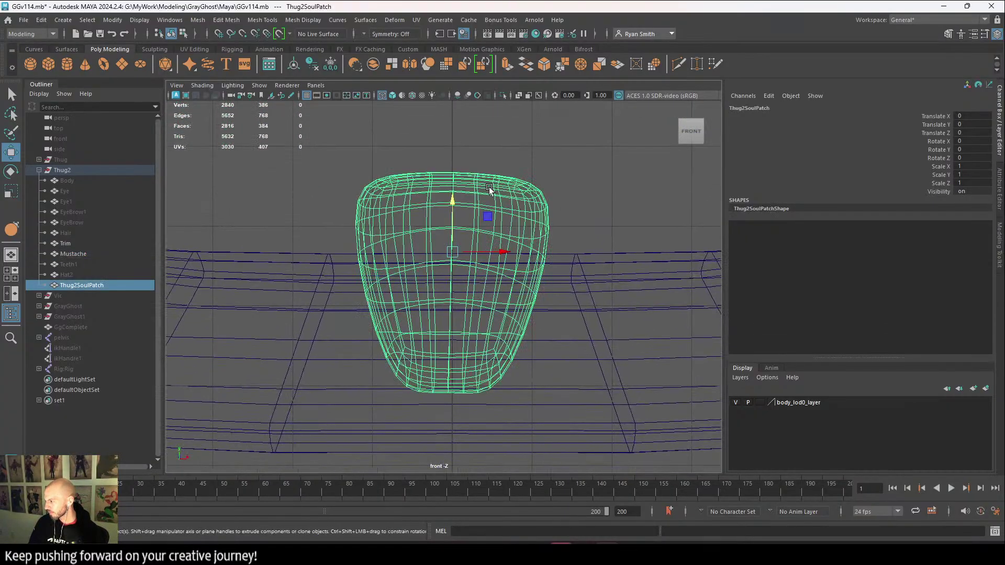
Rotate the soul patch by 1.048 on Z, and position it at Translate X 0 and Translate Y 0.32.
{"action": "key", "text": "e"}
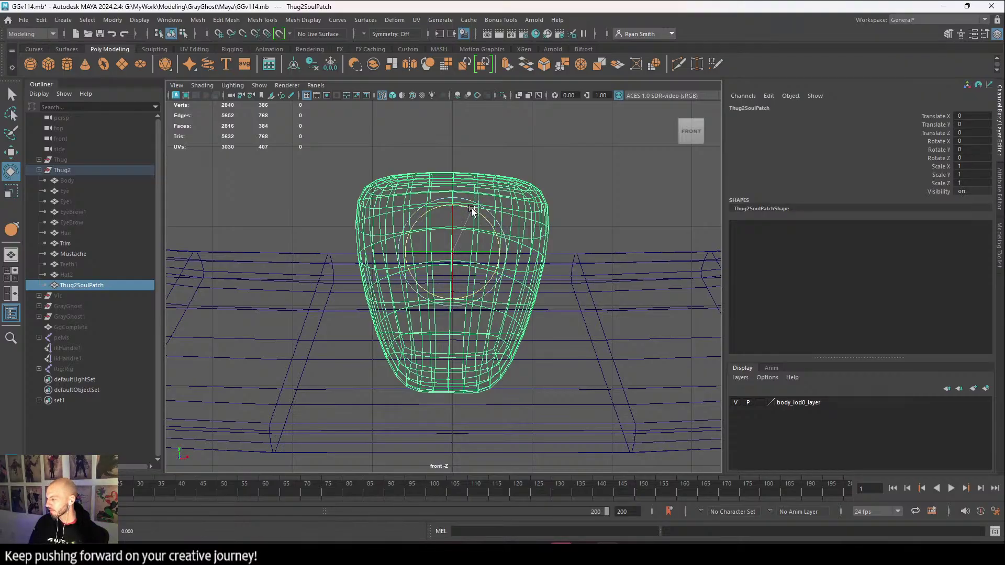
{"action": "left_click_drag", "start_coordinate": [473, 209], "coordinate": [470, 214]}
{"action": "key", "text": "w"}
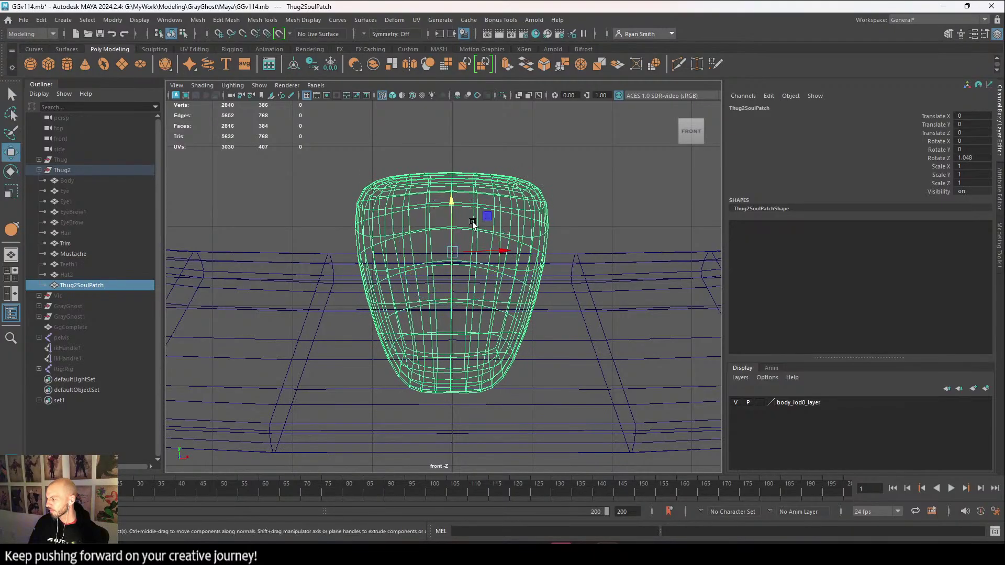
{"action": "left_click_drag", "start_coordinate": [497, 253], "coordinate": [503, 252]}
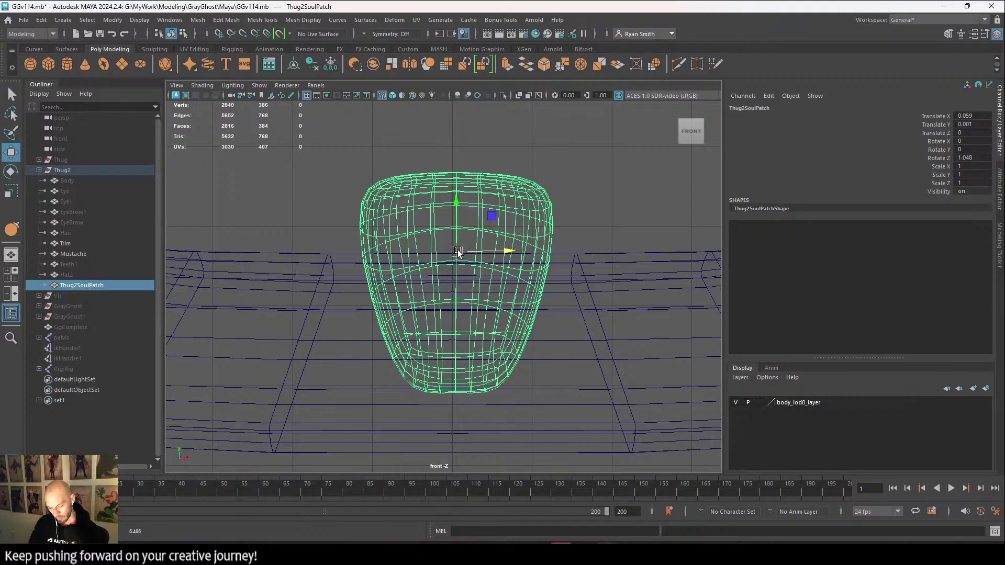
{"action": "left_click_drag", "start_coordinate": [458, 252], "coordinate": [454, 252]}
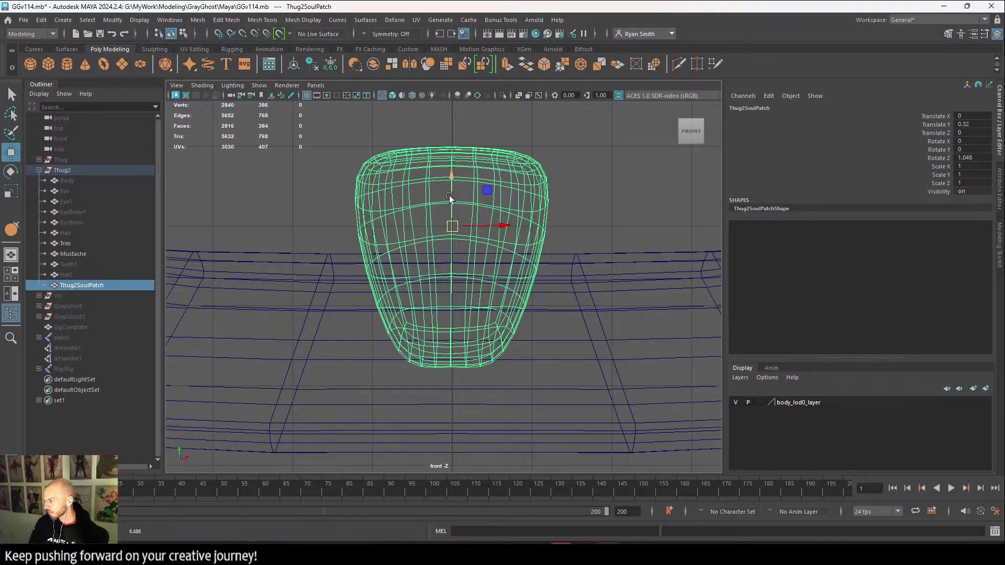
Select the soul patch's middle column of vertices and scale it flat along X.
{"action": "right_click_drag", "start_coordinate": [451, 203], "coordinate": [394, 197]}
{"action": "left_click_drag", "start_coordinate": [444, 134], "coordinate": [459, 390]}
{"action": "key", "text": "e"}
{"action": "key", "text": "r"}
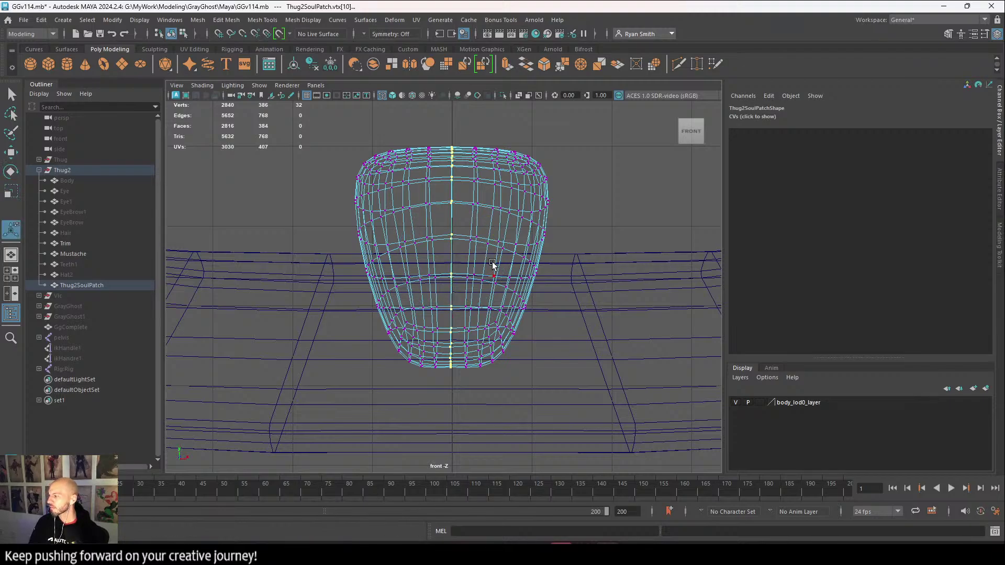
{"action": "left_click_drag", "start_coordinate": [498, 257], "coordinate": [316, 253]}
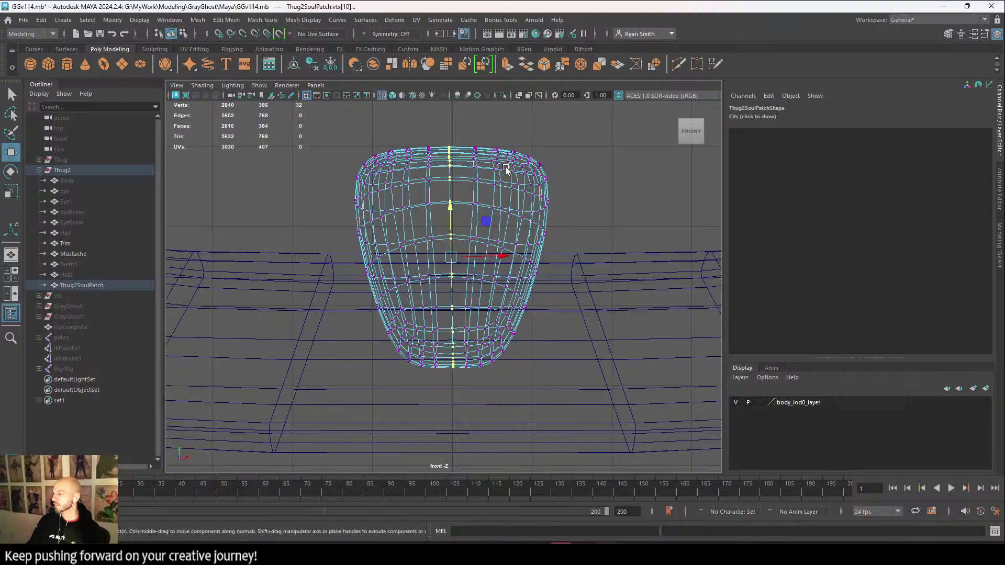
Delete the faces of the soul patch to the right of its middle edge.
{"action": "right_click_drag", "start_coordinate": [475, 220], "coordinate": [476, 149]}
{"action": "left_click_drag", "start_coordinate": [477, 149], "coordinate": [593, 424]}
{"action": "key", "text": "Delete"}
Select the remaining half's open-edge vertices and scale them along X to line them up.
{"action": "right_click_drag", "start_coordinate": [437, 163], "coordinate": [461, 150]}
{"action": "left_click_drag", "start_coordinate": [444, 137], "coordinate": [483, 363]}
{"action": "key", "text": "r"}
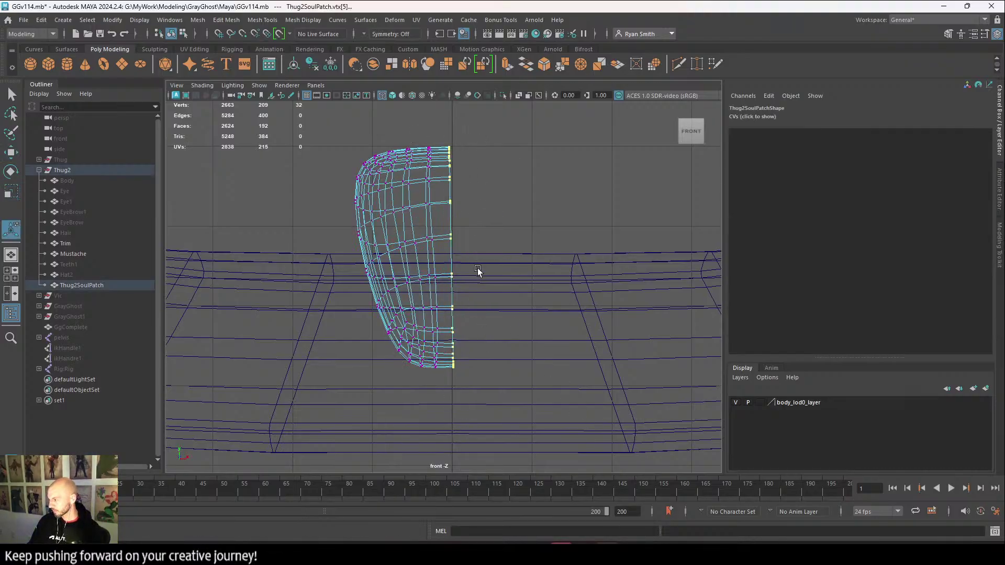
{"action": "left_click", "coordinate": [497, 257]}
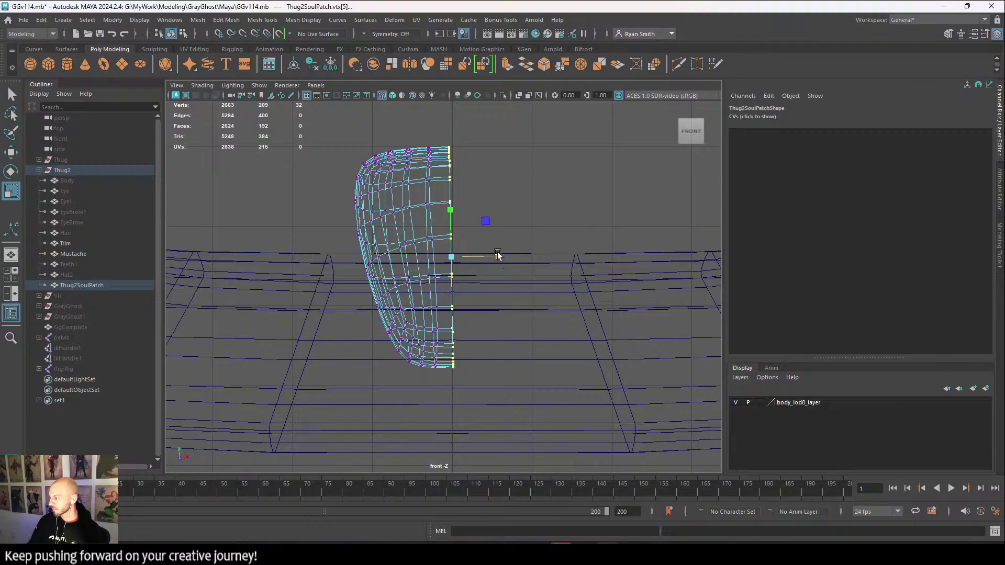
{"action": "left_click_drag", "start_coordinate": [498, 256], "coordinate": [485, 256]}
Examine the soul patch's open edge in the perspective view and against the grid's centre line in the front view.
{"action": "key", "text": "space"}
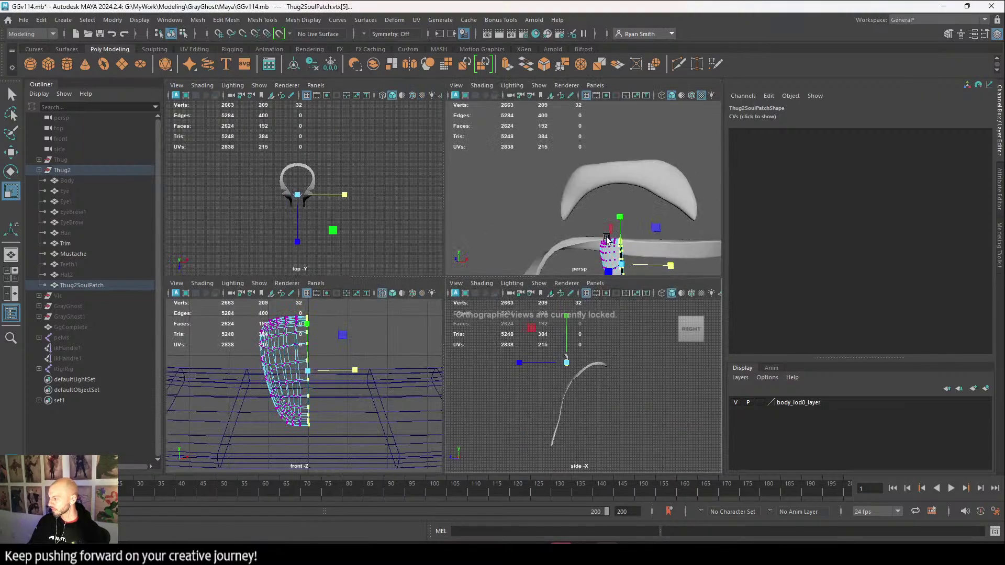
{"action": "key", "text": "space"}
{"action": "left_click_drag", "start_coordinate": [550, 287], "coordinate": [551, 214], "text": "alt"}
{"action": "right_click_drag", "start_coordinate": [550, 213], "coordinate": [492, 317], "text": "alt"}
{"action": "left_click_drag", "start_coordinate": [491, 317], "coordinate": [413, 320], "text": "alt"}
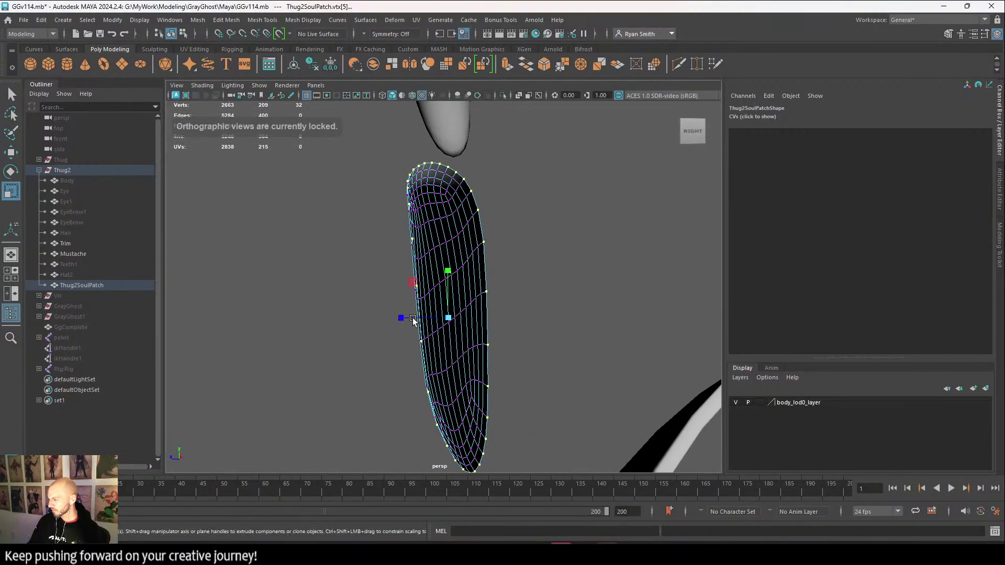
{"action": "left_click_drag", "start_coordinate": [460, 354], "coordinate": [453, 325], "text": "alt"}
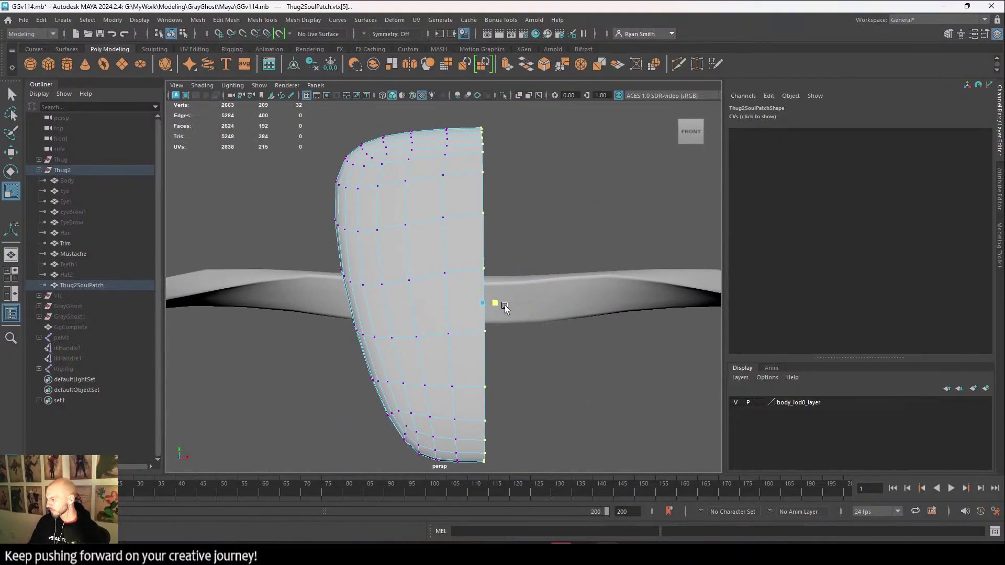
{"action": "key", "text": "space"}
{"action": "scroll", "coordinate": [469, 309], "scroll_direction": "up", "scroll_amount": 8}
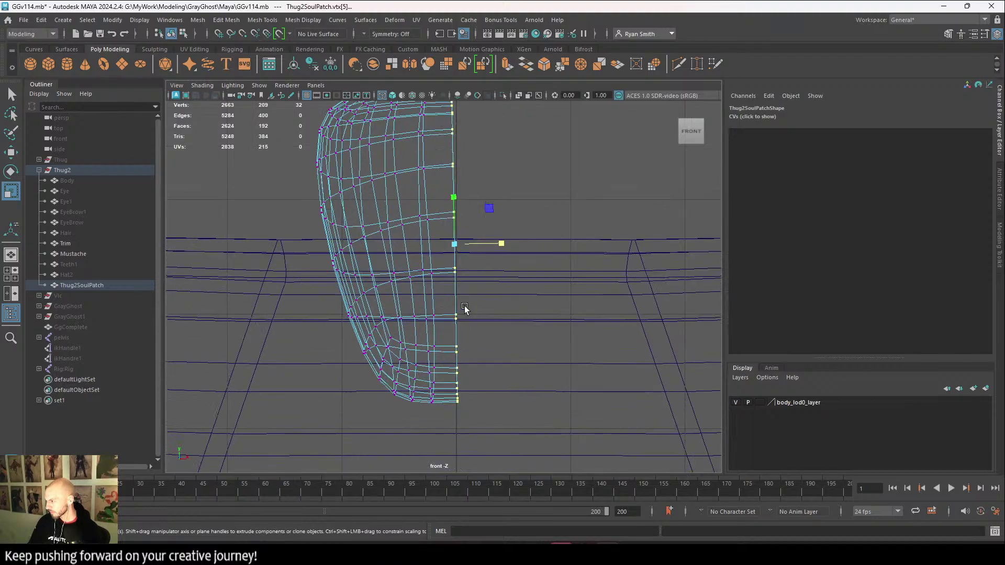
{"action": "middle_click_drag", "start_coordinate": [470, 310], "coordinate": [440, 426], "text": "alt"}
{"action": "key", "text": "w"}
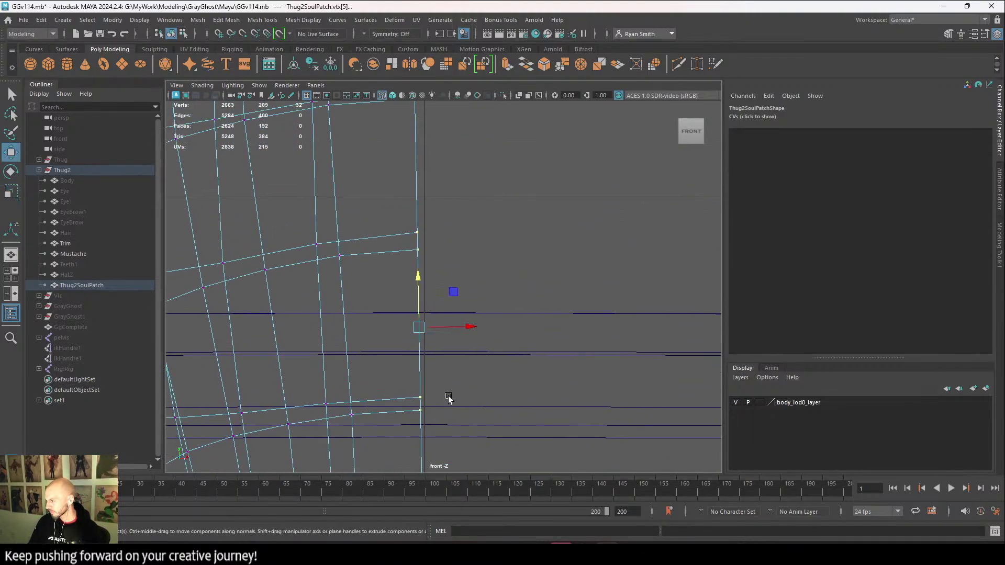
{"action": "scroll", "coordinate": [439, 388], "scroll_direction": "down", "scroll_amount": 5}
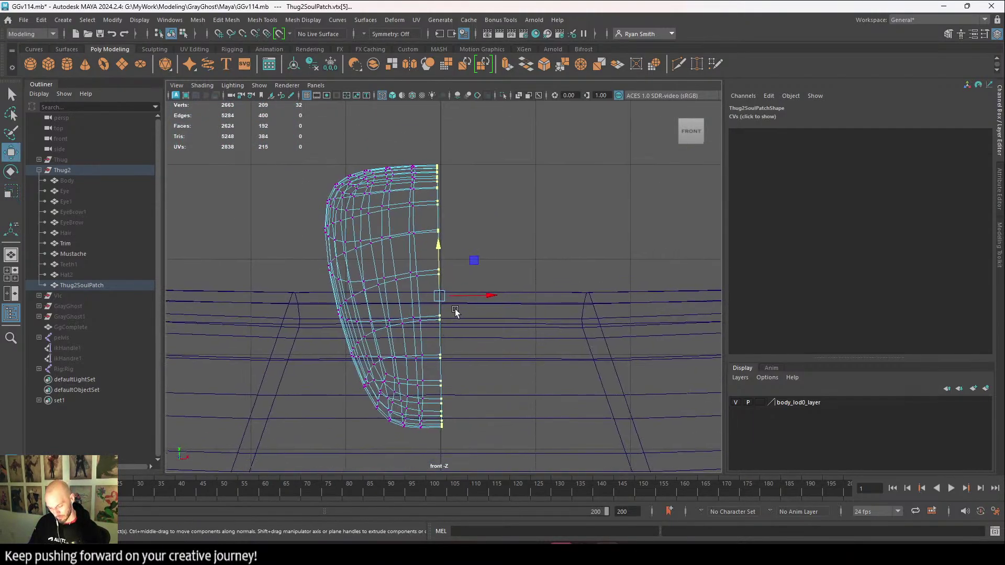
Try to move the open-edge vertices along X onto the centre line with grid snapping.
{"action": "key", "text": "x"}
{"action": "mouse_move", "coordinate": [480, 295]}
{"action": "left_mouse_down"}
{"action": "mouse_move", "coordinate": [488, 295]}
{"action": "mouse_move", "coordinate": [440, 294]}
{"action": "mouse_move", "coordinate": [479, 299]}
{"action": "left_mouse_up"}
{"action": "key", "text": "x"}
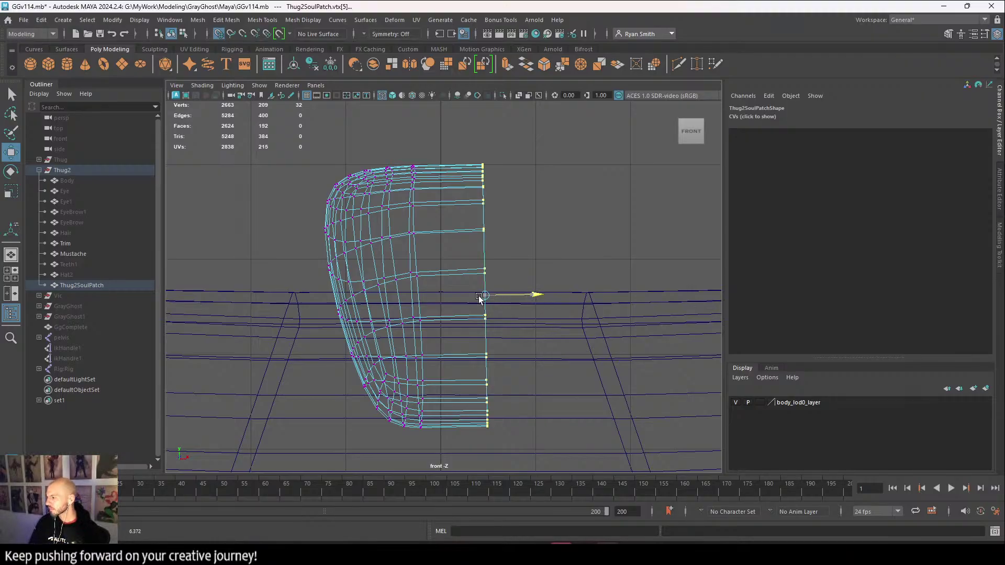
{"action": "left_click_drag", "start_coordinate": [457, 176], "coordinate": [556, 307]}
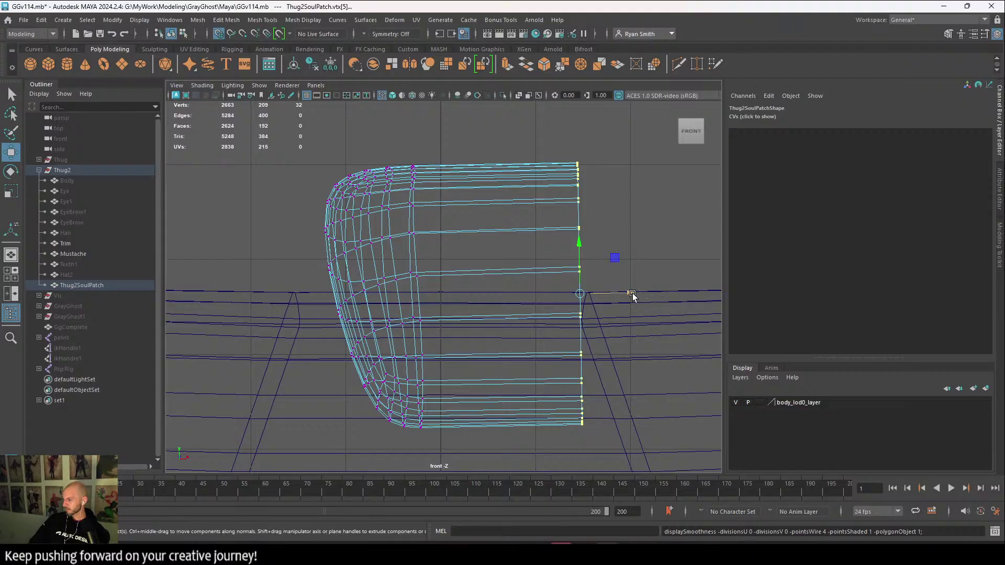
{"action": "left_click_drag", "start_coordinate": [630, 293], "coordinate": [464, 305]}
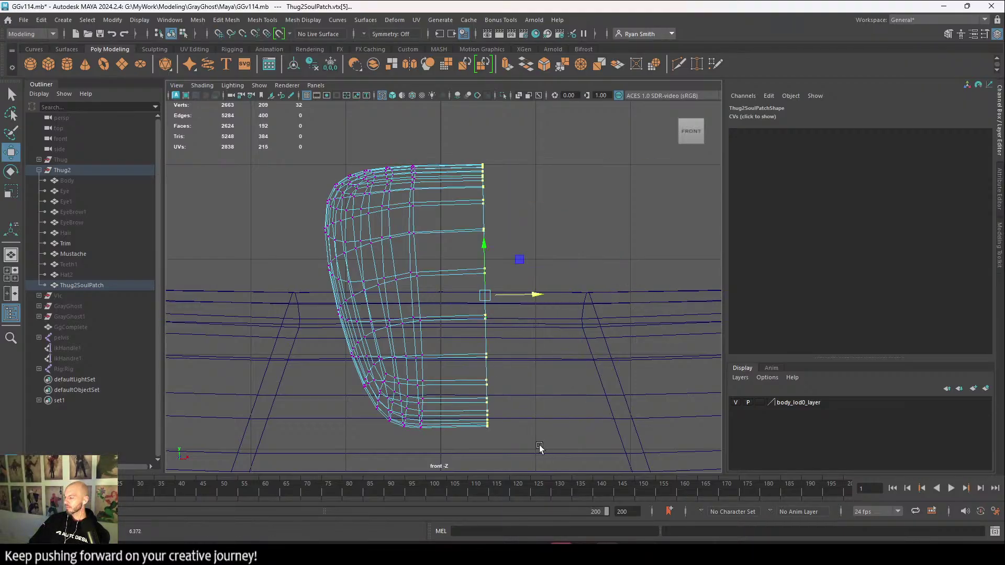
Check the stretched half in the perspective view and undo the moves of its open-edge vertices.
{"action": "key", "text": "space"}
{"action": "key", "text": "space"}
{"action": "key", "text": "space"}
{"action": "left_click_drag", "start_coordinate": [617, 222], "coordinate": [499, 342], "text": "alt"}
{"action": "key", "text": "ctrl+z"}
{"action": "key", "text": "ctrl+z"}
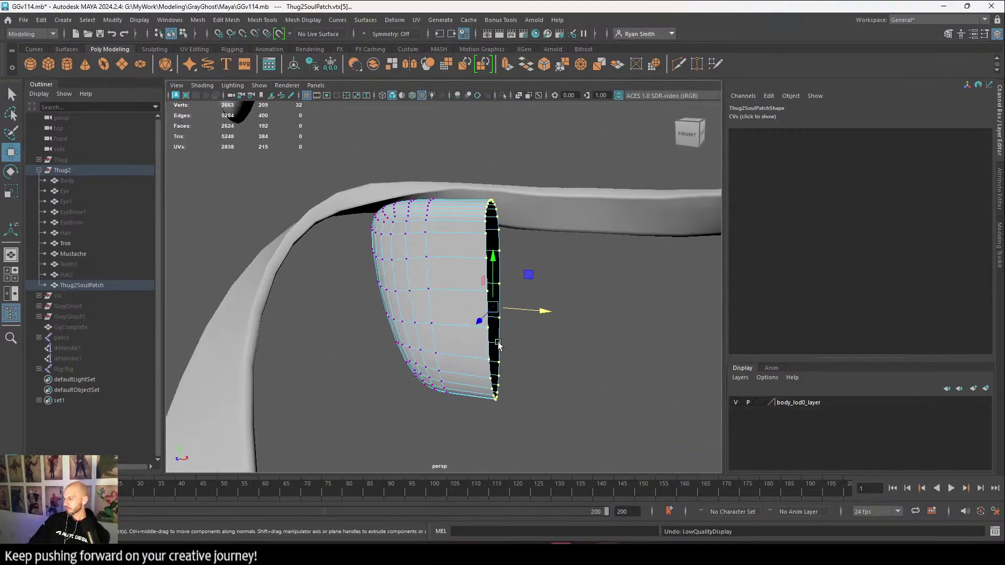
{"action": "key", "text": "ctrl+z"}
{"action": "key", "text": "space"}
{"action": "key", "text": "space"}
{"action": "key", "text": "ctrl+z"}
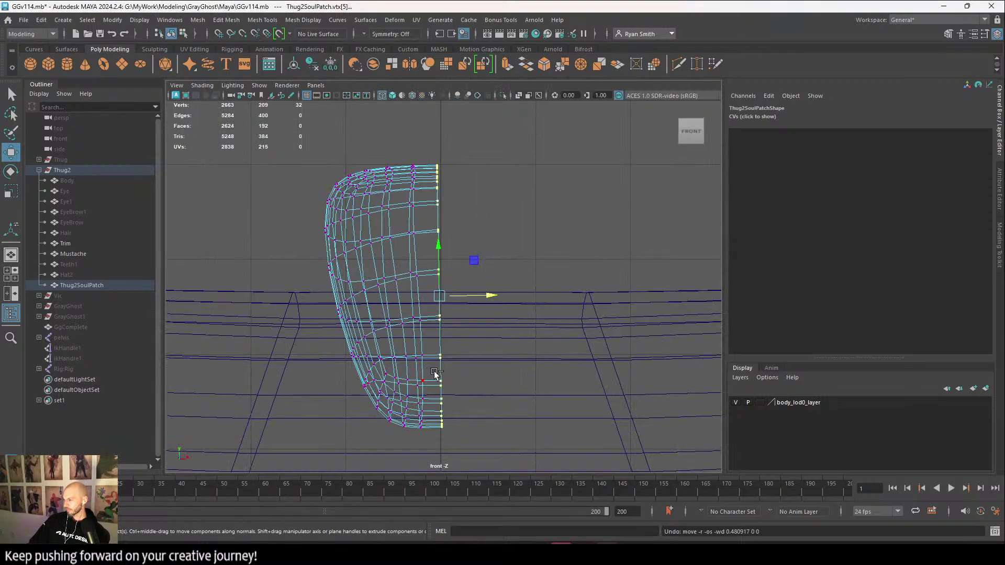
Rotate the open-edge vertices upright and snap them along X onto the grid's centre line.
{"action": "scroll", "coordinate": [498, 279], "scroll_direction": "up", "scroll_amount": 3}
{"action": "key", "text": "e"}
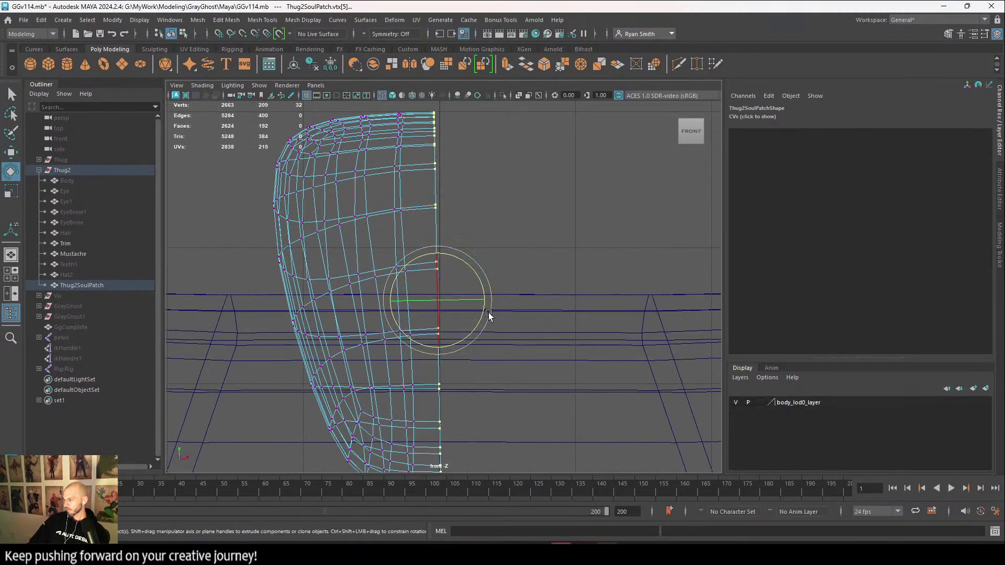
{"action": "left_click_drag", "start_coordinate": [478, 272], "coordinate": [597, 304]}
{"action": "key", "text": "w"}
{"action": "key", "text": "x"}
{"action": "left_click_drag", "start_coordinate": [701, 300], "coordinate": [304, 315]}
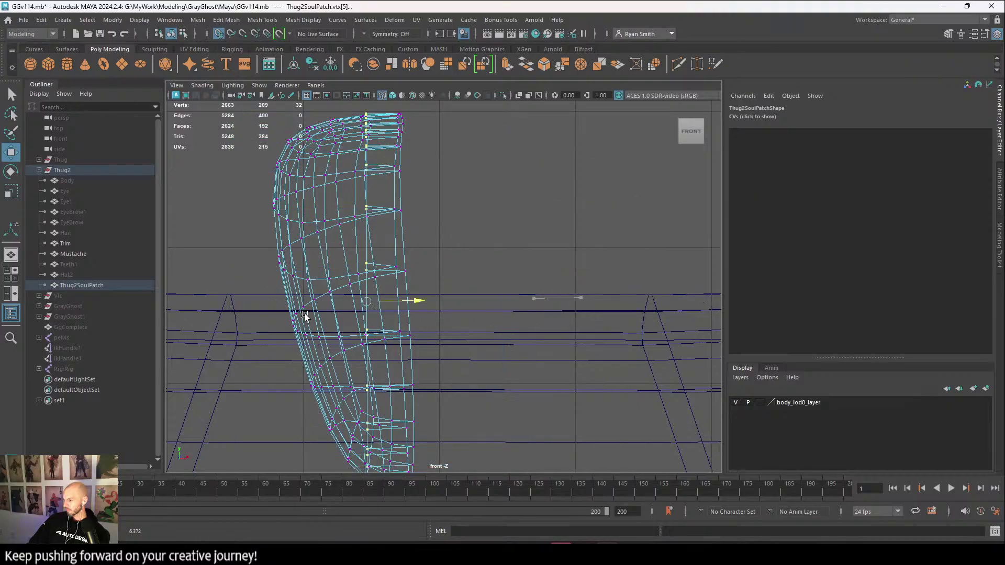
{"action": "left_click_drag", "start_coordinate": [417, 313], "coordinate": [448, 314]}
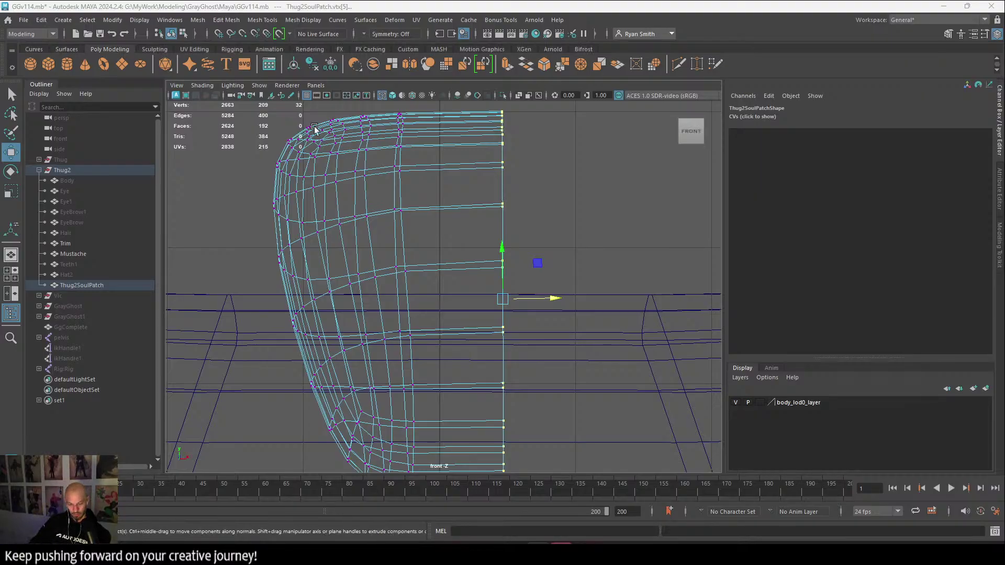
{"action": "scroll", "coordinate": [497, 288], "scroll_direction": "down", "scroll_amount": 5}
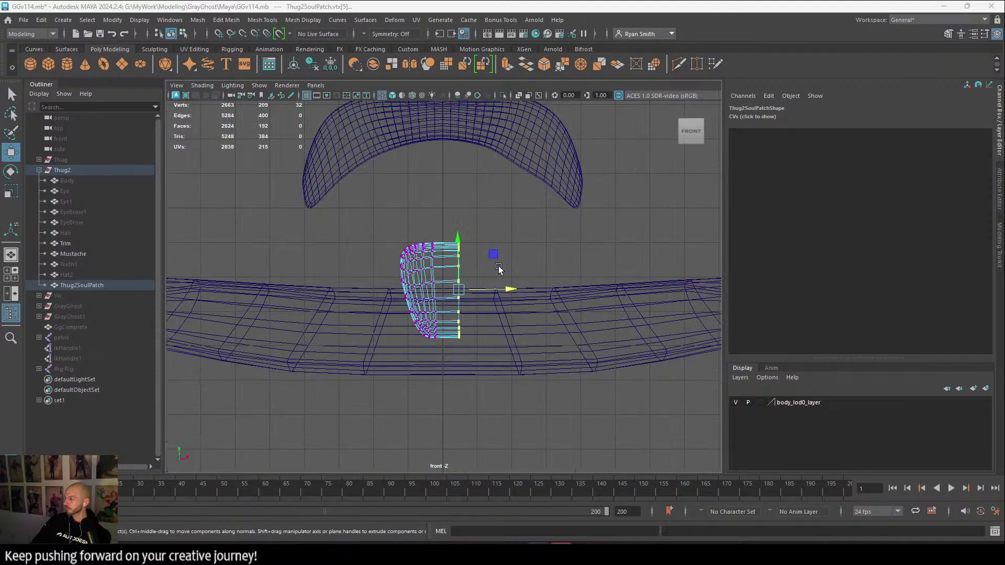
{"action": "scroll", "coordinate": [500, 286], "scroll_direction": "up", "scroll_amount": 4}
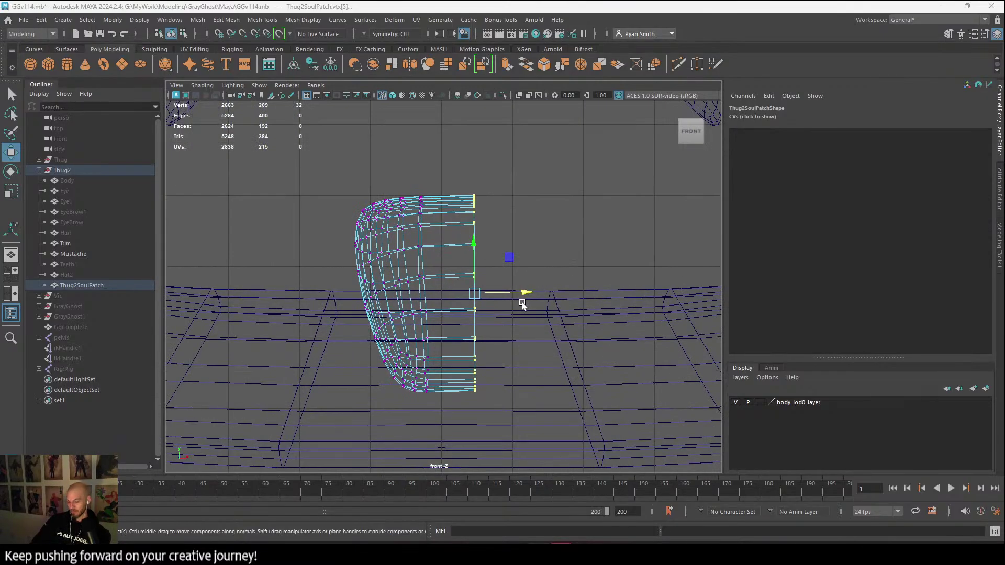
{"action": "left_click_drag", "start_coordinate": [525, 291], "coordinate": [491, 293]}
Reselect the open-edge vertices on the centre line and try to flatten them along X with the Scale tool.
{"action": "key", "text": "r"}
{"action": "right_click_drag", "start_coordinate": [430, 205], "coordinate": [433, 203]}
{"action": "left_click_drag", "start_coordinate": [431, 186], "coordinate": [459, 415]}
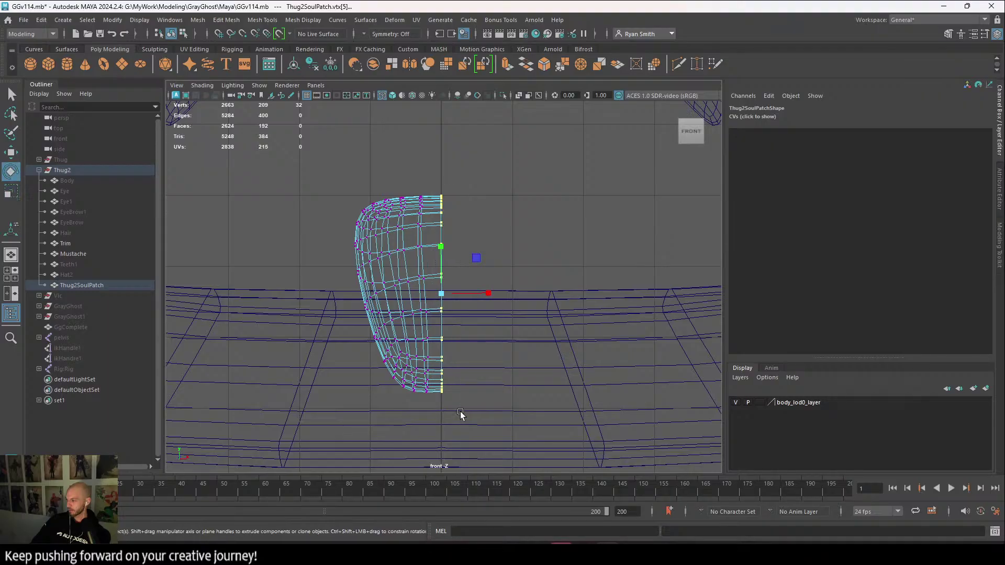
{"action": "key", "text": "y"}
{"action": "key", "text": "r"}
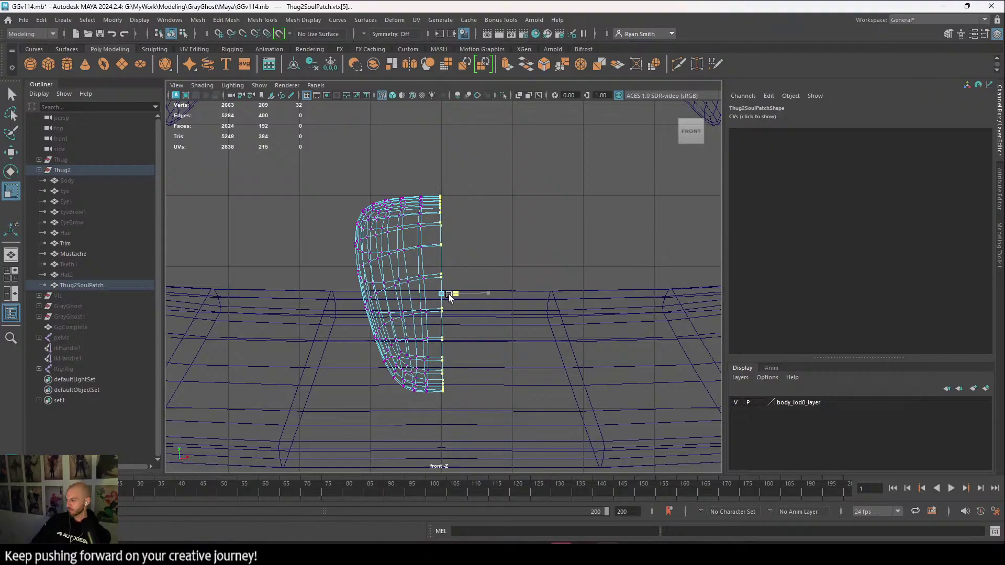
{"action": "left_click_drag", "start_coordinate": [449, 294], "coordinate": [296, 288]}
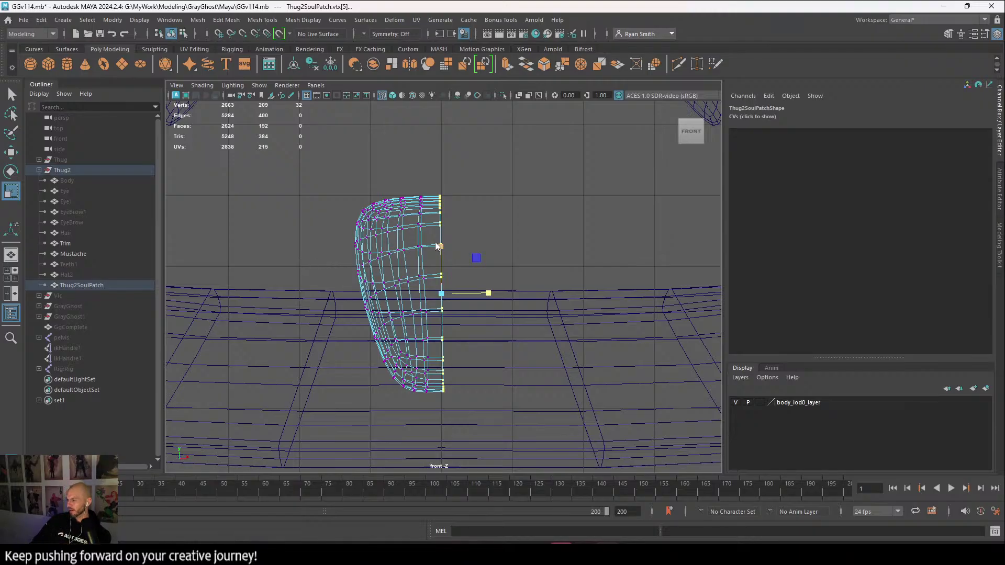
Adjust the Scale tool, undo the uneven scaling, and scale the open-edge vertices flat along X on the centre line.
{"action": "right_click_drag", "start_coordinate": [438, 246], "coordinate": [390, 243], "text": "shift"}
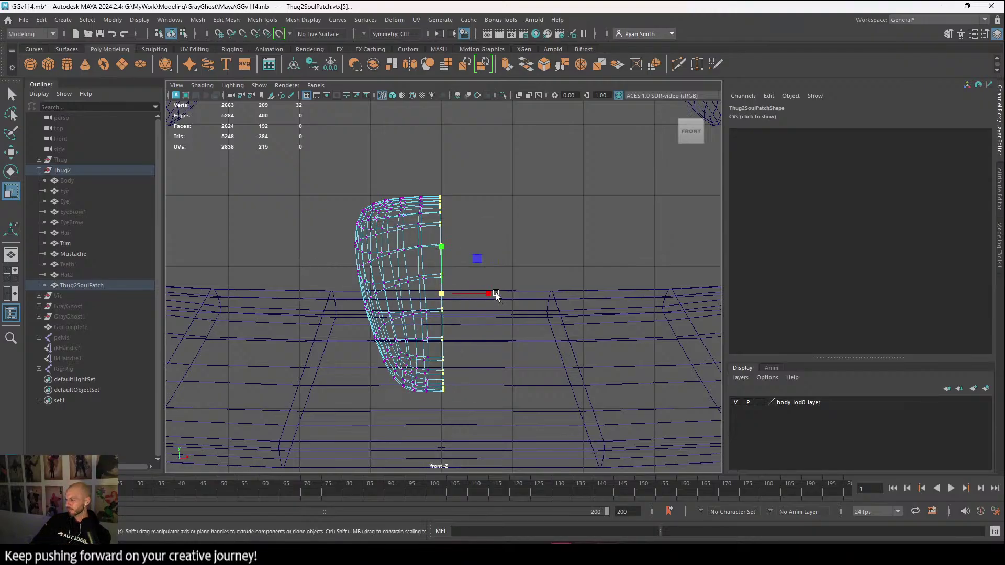
{"action": "left_click_drag", "start_coordinate": [496, 293], "coordinate": [271, 323]}
{"action": "key", "text": "ctrl+z"}
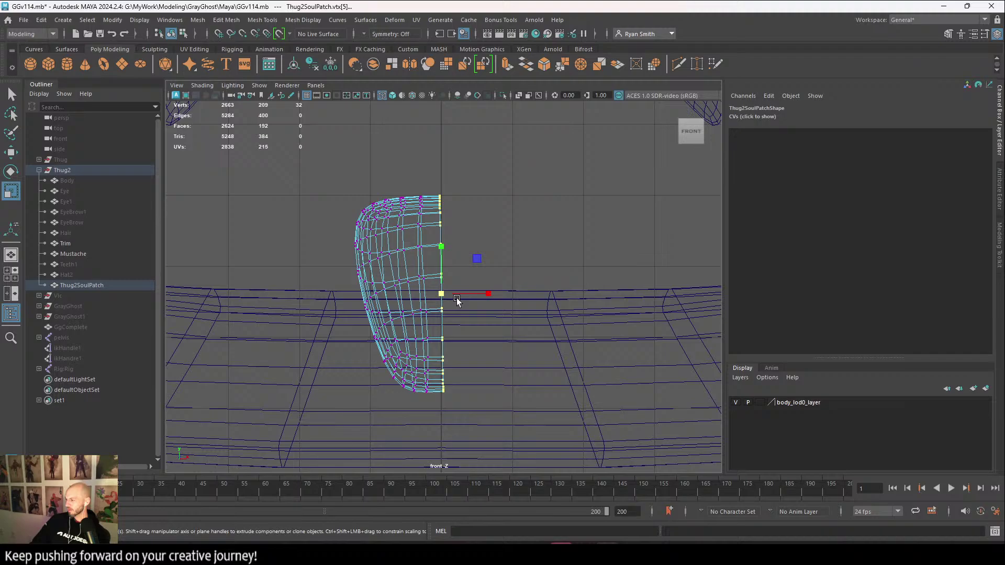
{"action": "left_click", "coordinate": [485, 295]}
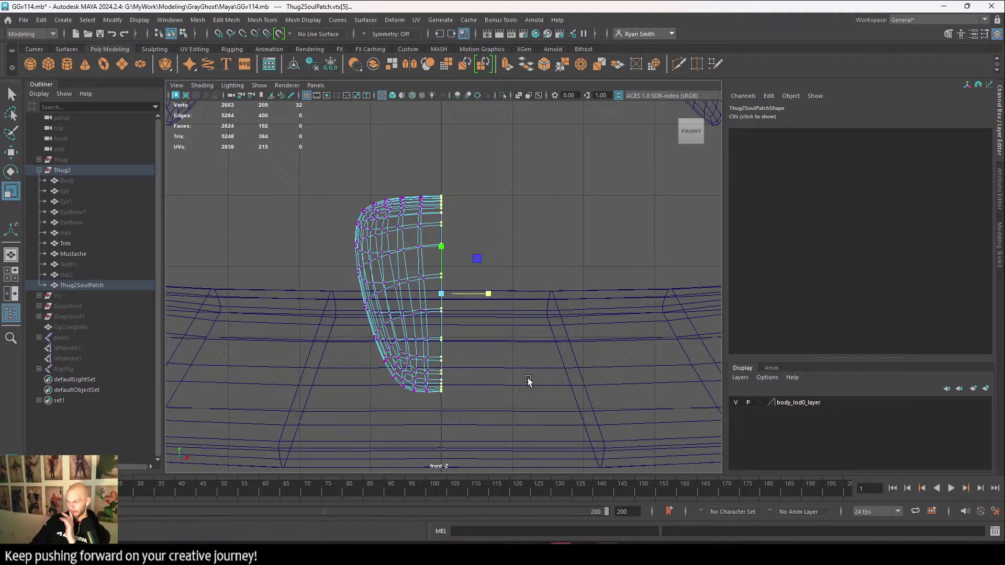
{"action": "key", "text": "w"}
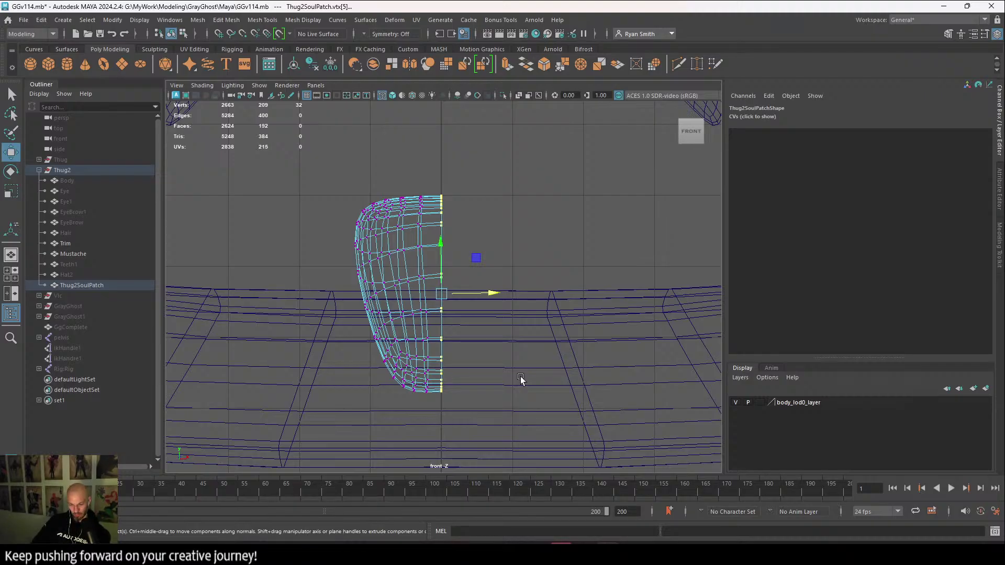
Select the soul patch half in object mode and try to mirror it with the current Mirror settings, undoing the result.
{"action": "right_click_drag", "start_coordinate": [417, 208], "coordinate": [466, 180]}
{"action": "left_click", "coordinate": [417, 217]}
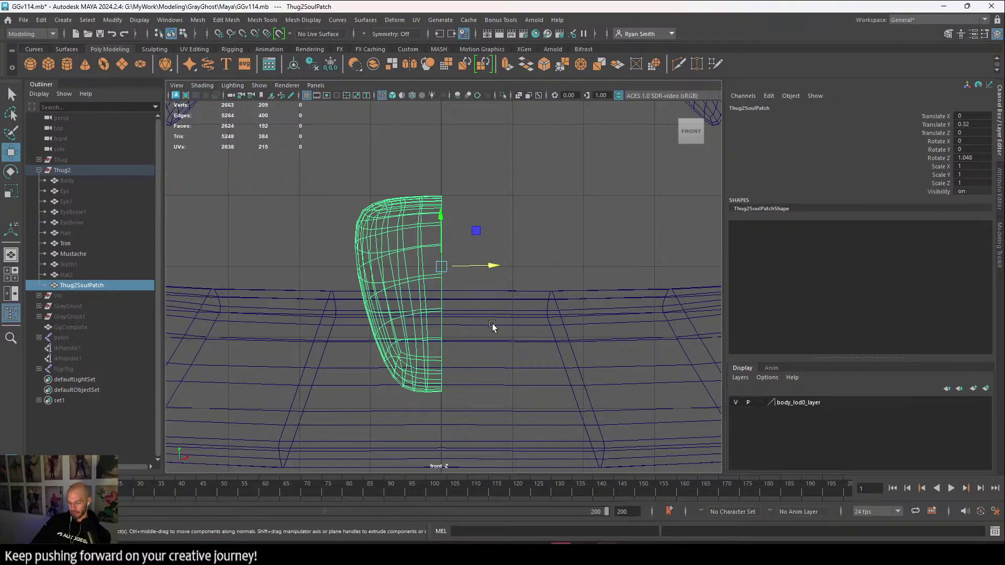
{"action": "left_click", "coordinate": [226, 20]}
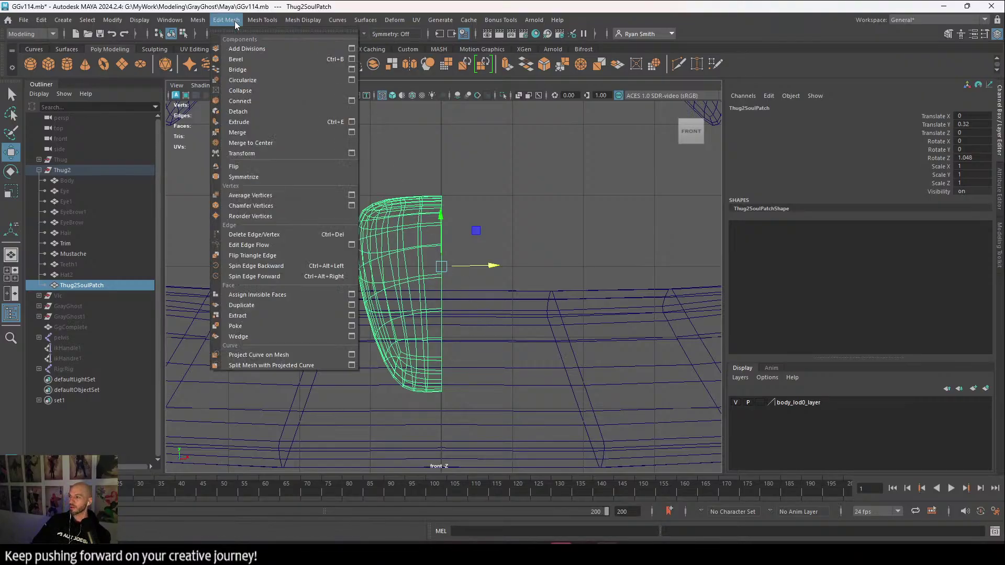
{"action": "mouse_move", "coordinate": [262, 22]}
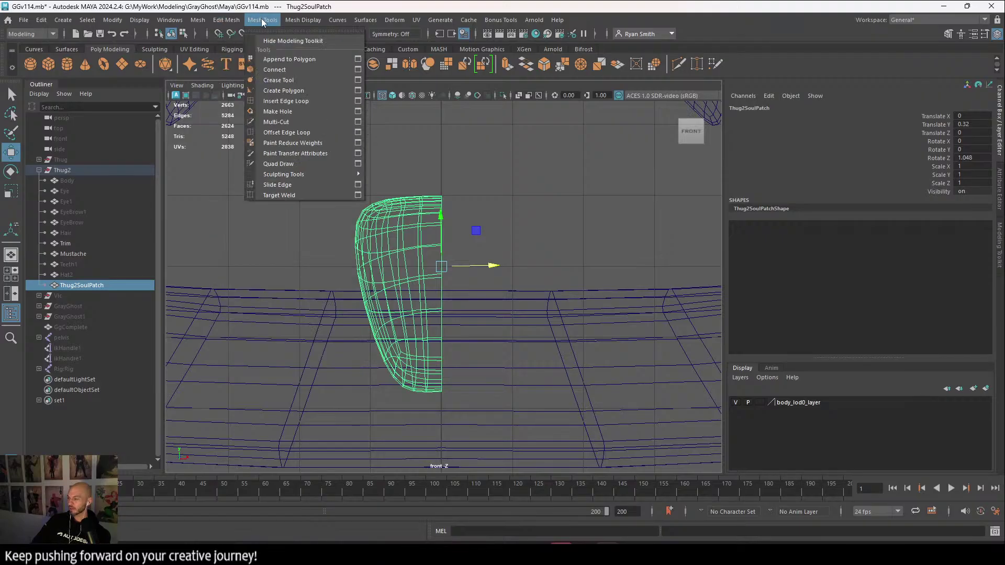
{"action": "mouse_move", "coordinate": [192, 25]}
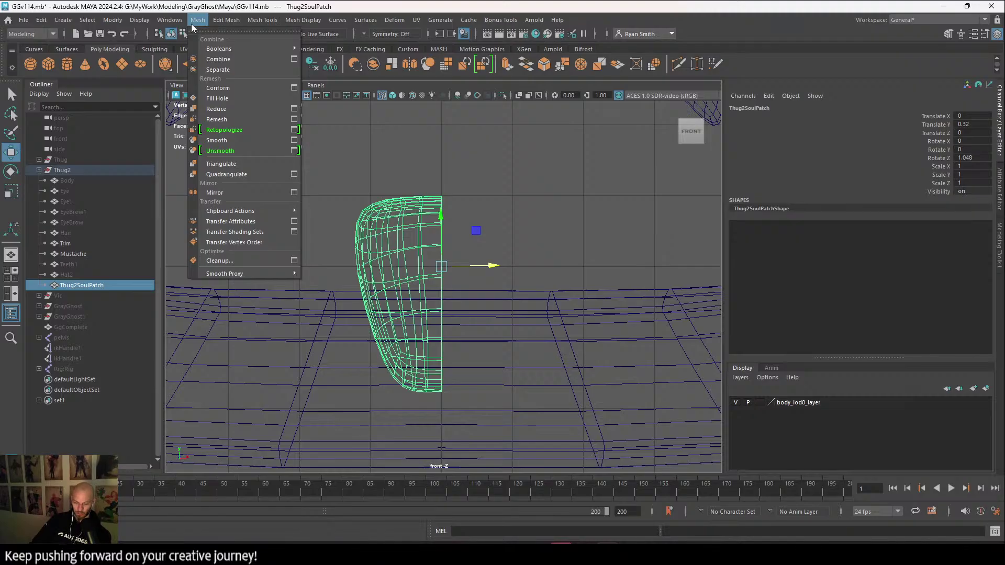
{"action": "left_click", "coordinate": [190, 24]}
{"action": "left_click", "coordinate": [193, 23]}
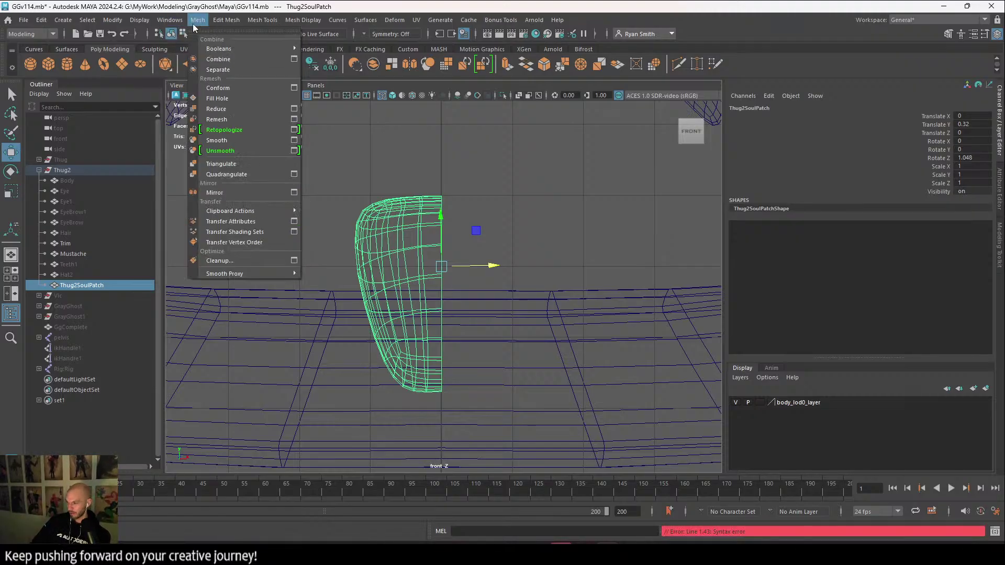
{"action": "mouse_move", "coordinate": [184, 23]}
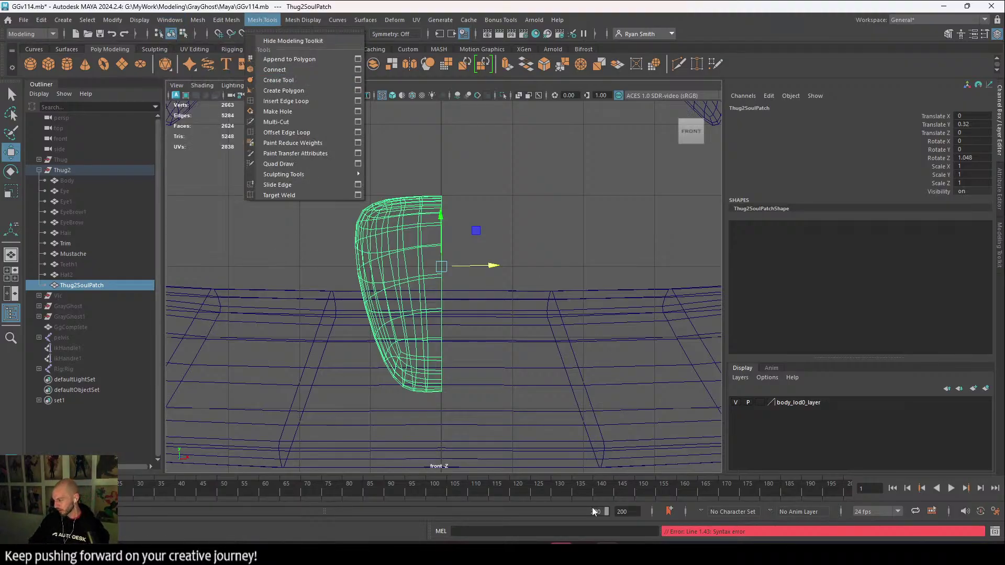
{"action": "left_click", "coordinate": [526, 332], "text": "alt"}
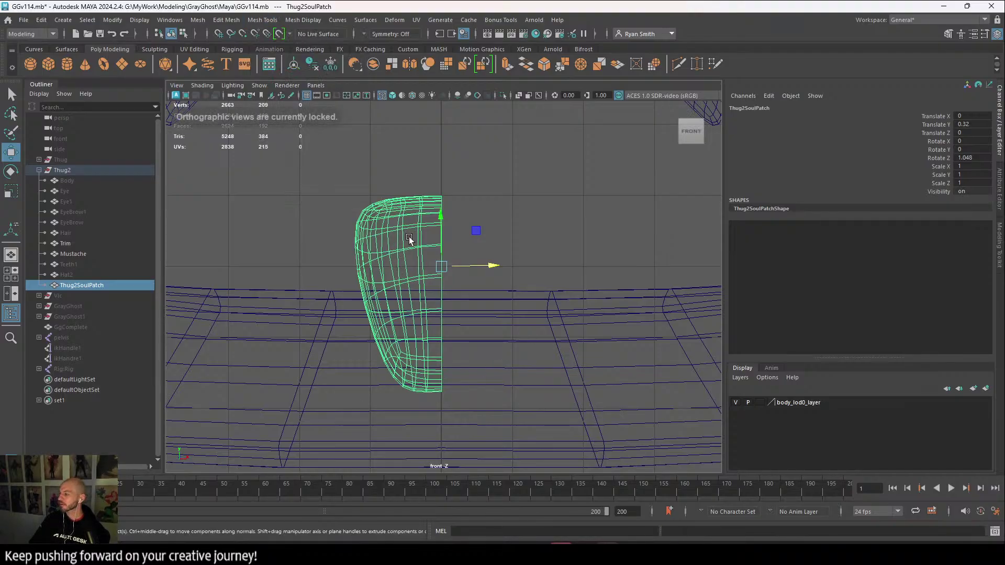
{"action": "left_click", "coordinate": [226, 19]}
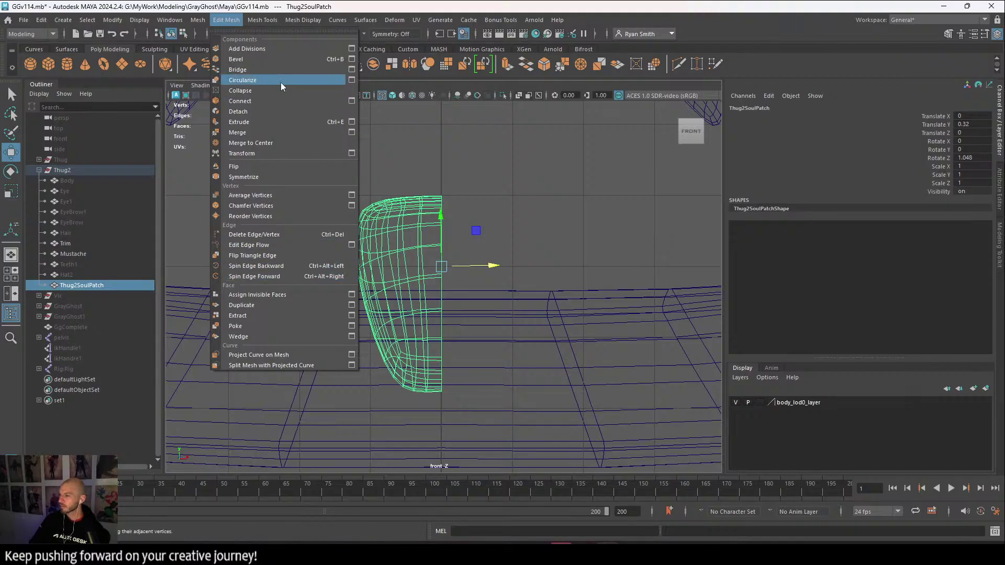
{"action": "mouse_move", "coordinate": [306, 20]}
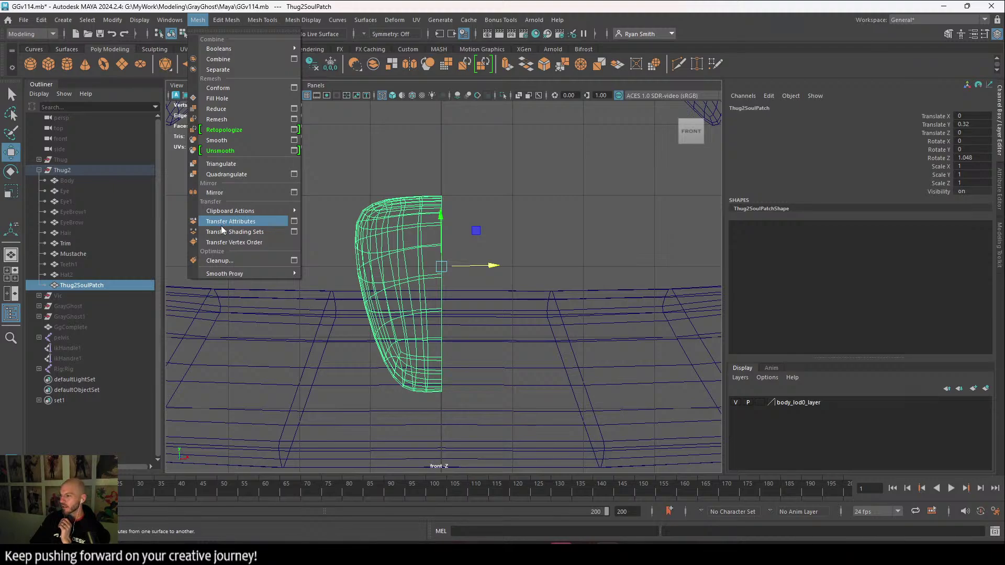
{"action": "left_click", "coordinate": [266, 193]}
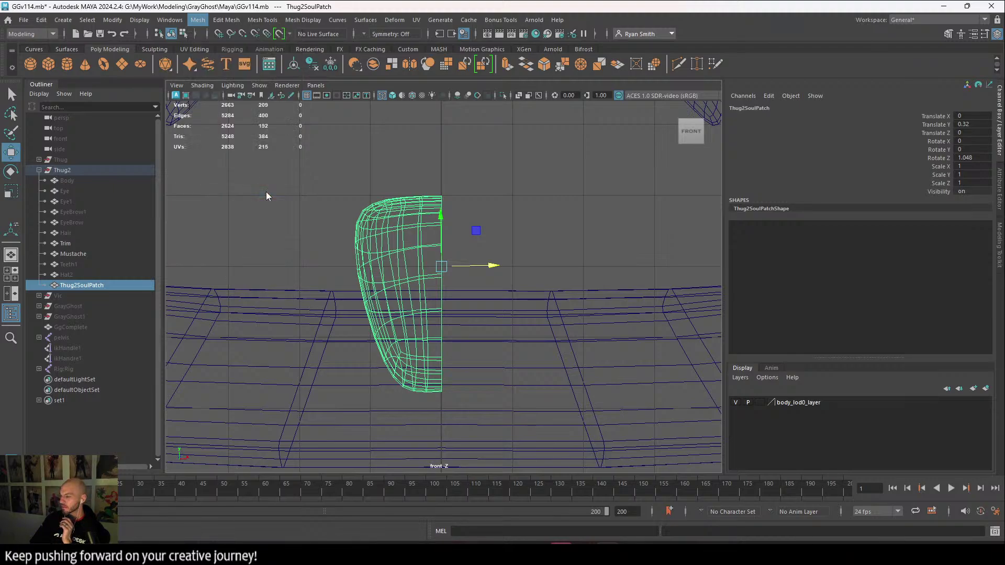
{"action": "key", "text": "ctrl+z"}
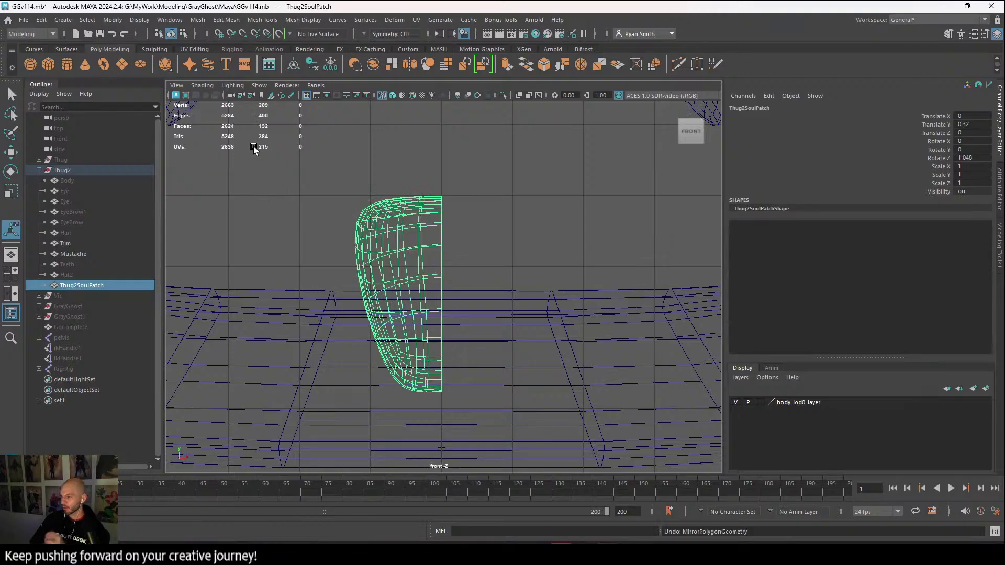
Mirror the soul patch half across its object X axis in the + direction, with border vertices merged.
{"action": "left_click", "coordinate": [214, 22]}
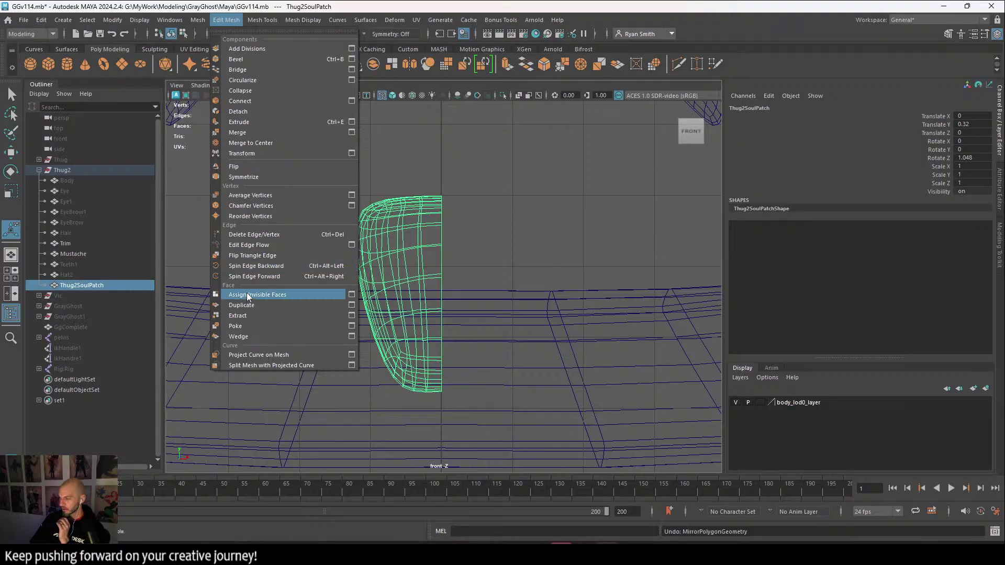
{"action": "mouse_move", "coordinate": [205, 28]}
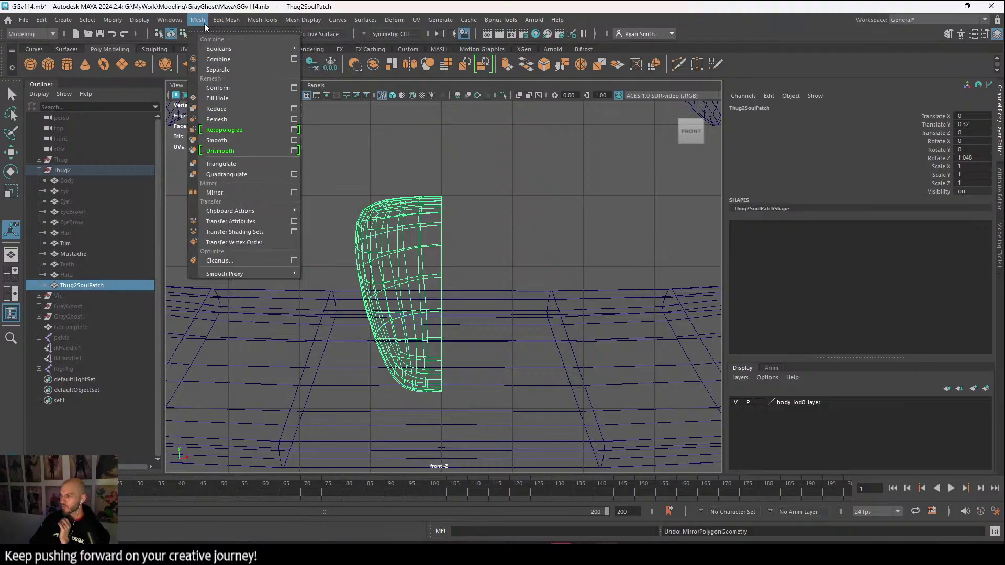
{"action": "left_click", "coordinate": [294, 192]}
{"action": "left_click", "coordinate": [240, 178]}
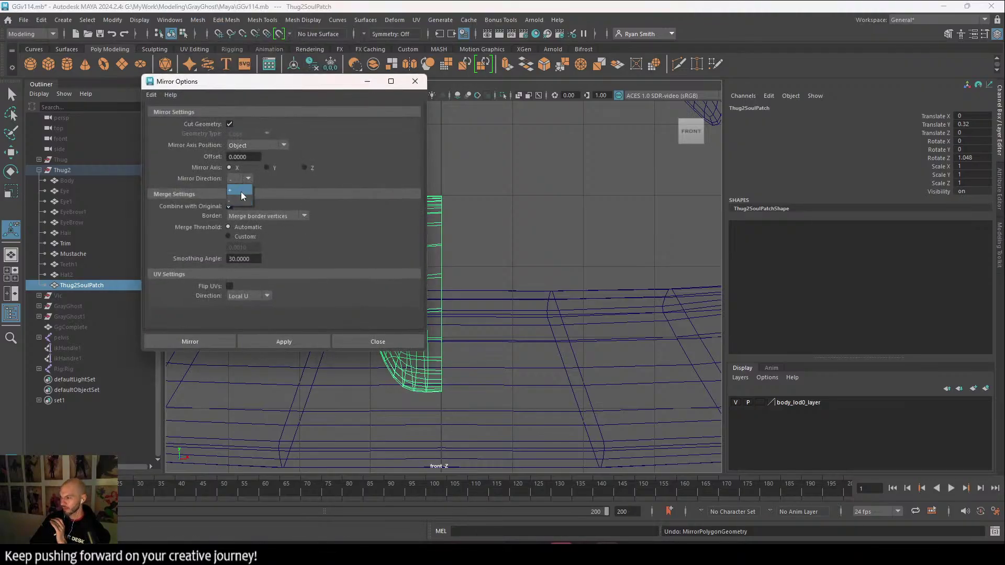
{"action": "left_click", "coordinate": [243, 193]}
{"action": "left_click", "coordinate": [301, 341]}
{"action": "left_click", "coordinate": [354, 339]}
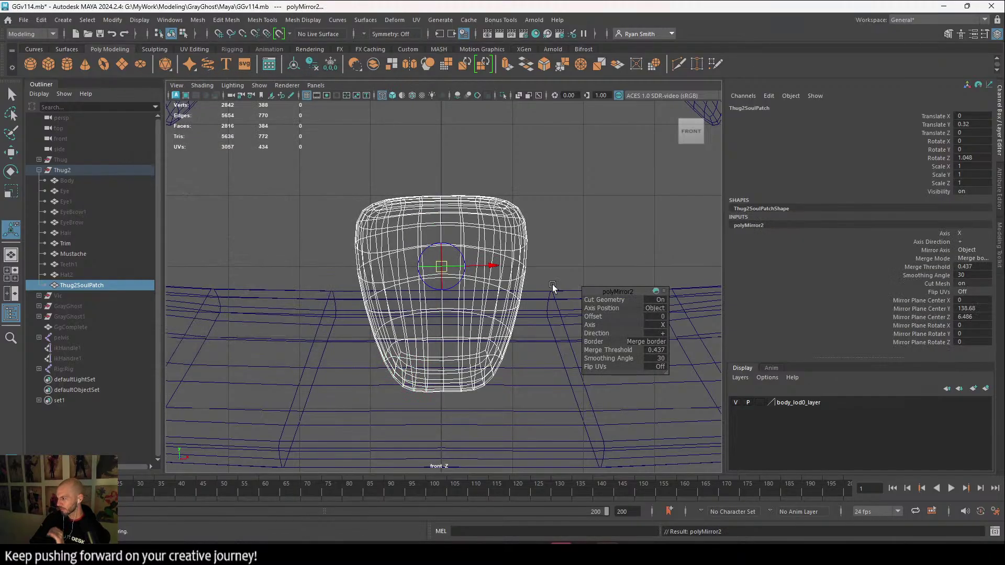
Examine the mirrored soul patch's centre seam up close in the front view.
{"action": "key", "text": "space"}
{"action": "left_click_drag", "start_coordinate": [573, 230], "coordinate": [576, 193]}
{"action": "key", "text": "space"}
{"action": "key", "text": "space"}
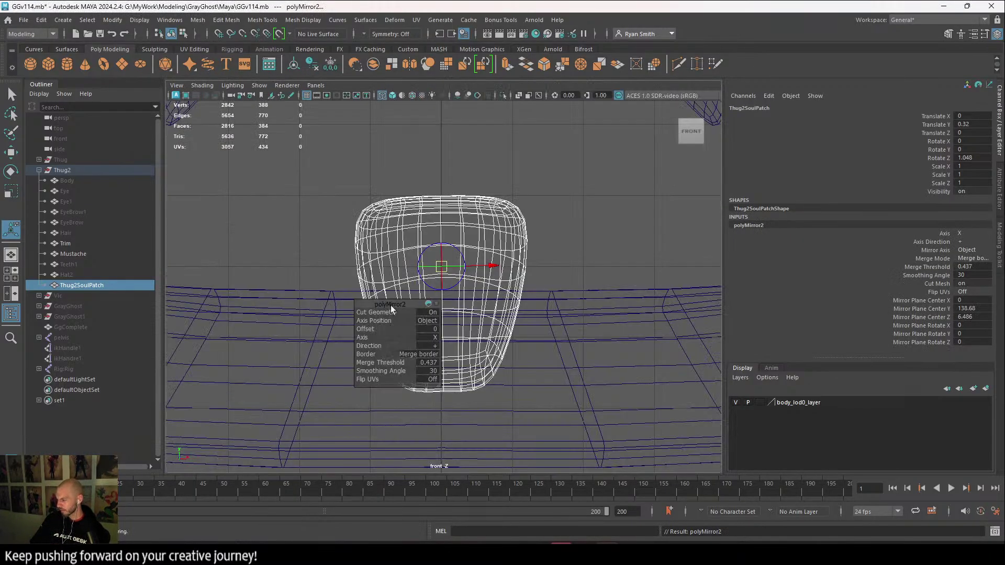
{"action": "scroll", "coordinate": [474, 264], "scroll_direction": "up", "scroll_amount": 5}
{"action": "scroll", "coordinate": [475, 266], "scroll_direction": "down", "scroll_amount": 10}
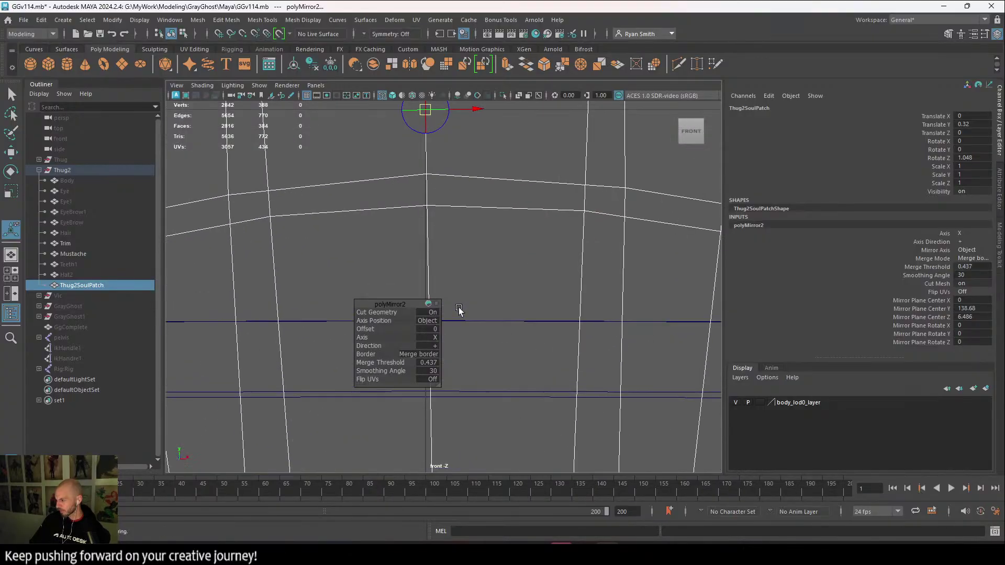
{"action": "scroll", "coordinate": [468, 279], "scroll_direction": "up", "scroll_amount": 10}
{"action": "key", "text": "w"}
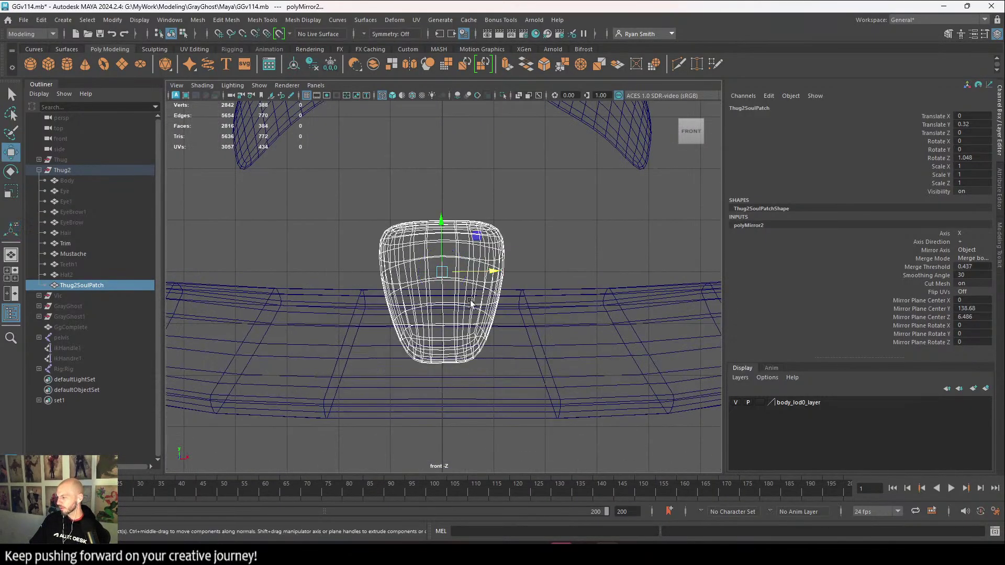
Scale the soul patch's centre-line vertices flat along X, and test the seam with a sideways move that is undone.
{"action": "right_click_drag", "start_coordinate": [456, 187], "coordinate": [431, 184]}
{"action": "left_click_drag", "start_coordinate": [430, 183], "coordinate": [445, 466]}
{"action": "key", "text": "r"}
{"action": "left_click_drag", "start_coordinate": [482, 298], "coordinate": [382, 309]}
{"action": "key", "text": "w"}
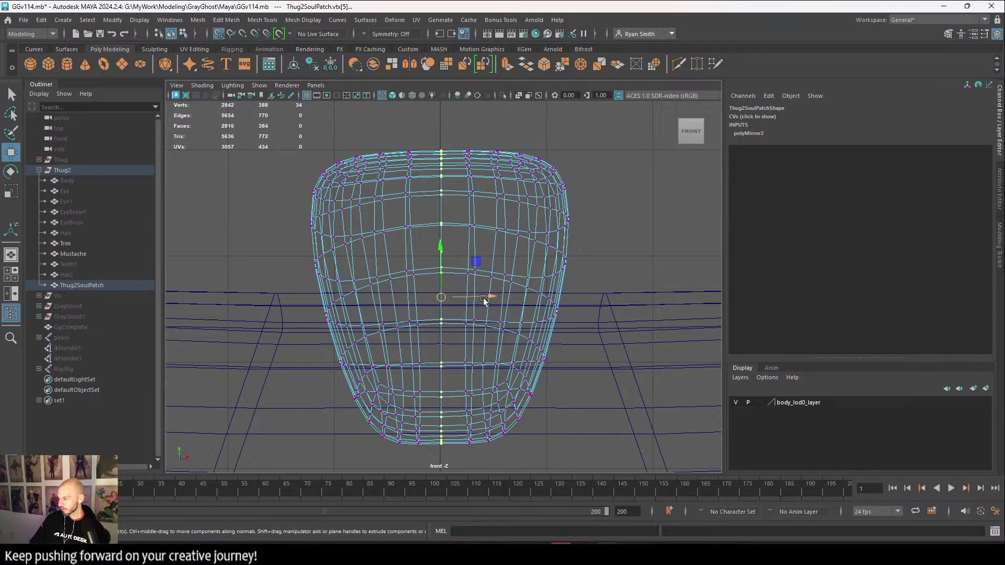
{"action": "left_click_drag", "start_coordinate": [492, 297], "coordinate": [437, 300]}
{"action": "key", "text": "ctrl+z"}
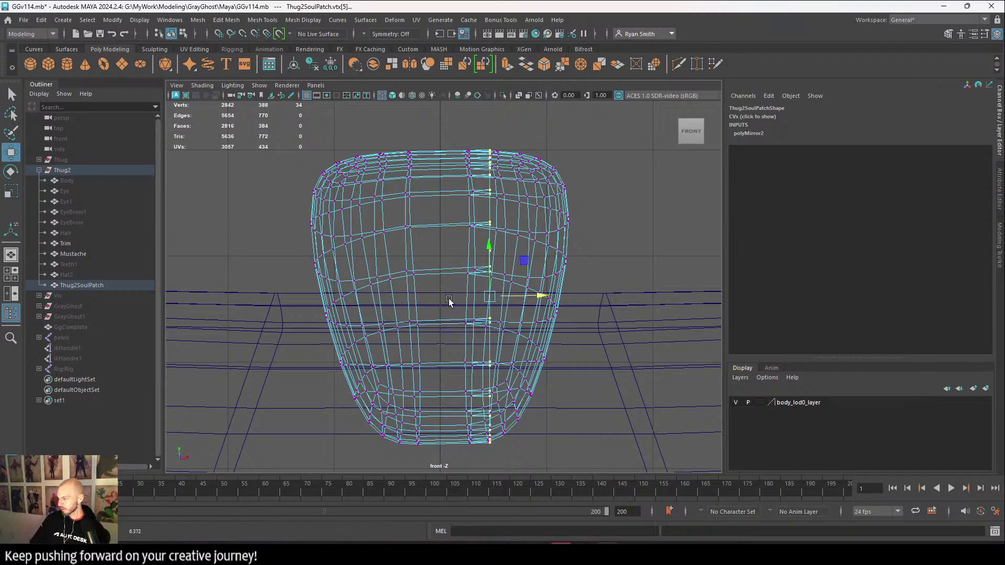
Return the soul patch to object mode and delete the whole mesh.
{"action": "middle_click_drag", "start_coordinate": [465, 304], "coordinate": [469, 316]}
{"action": "scroll", "coordinate": [470, 317], "scroll_direction": "down", "scroll_amount": 3}
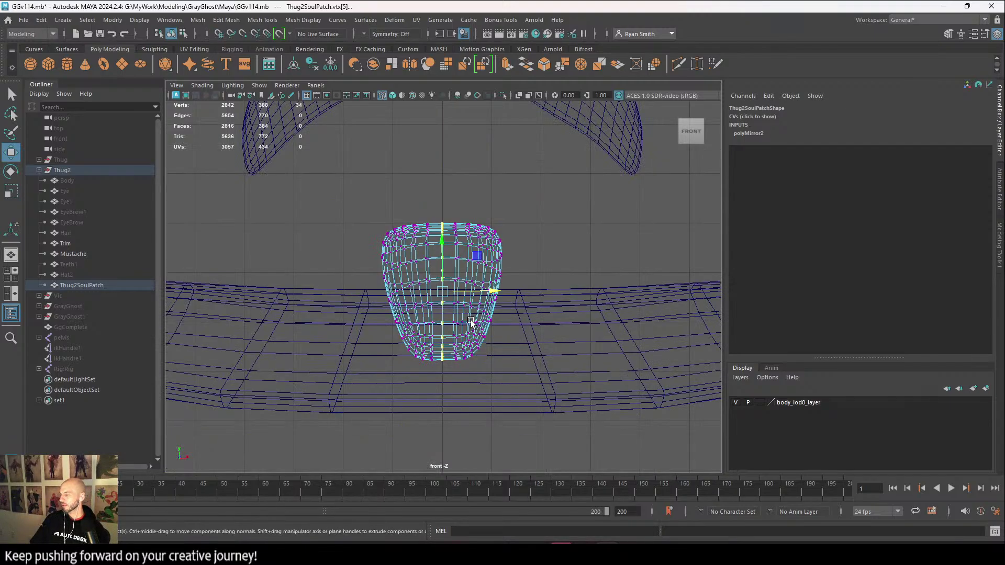
{"action": "scroll", "coordinate": [469, 317], "scroll_direction": "up", "scroll_amount": 1}
{"action": "right_click_drag", "start_coordinate": [506, 234], "coordinate": [526, 223]}
{"action": "left_click", "coordinate": [476, 238]}
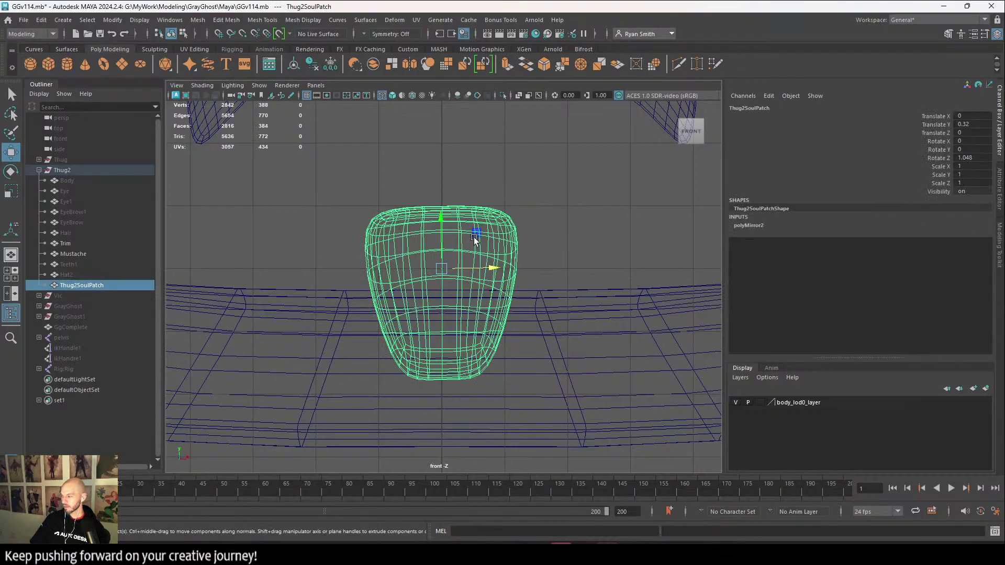
{"action": "key", "text": "Delete"}
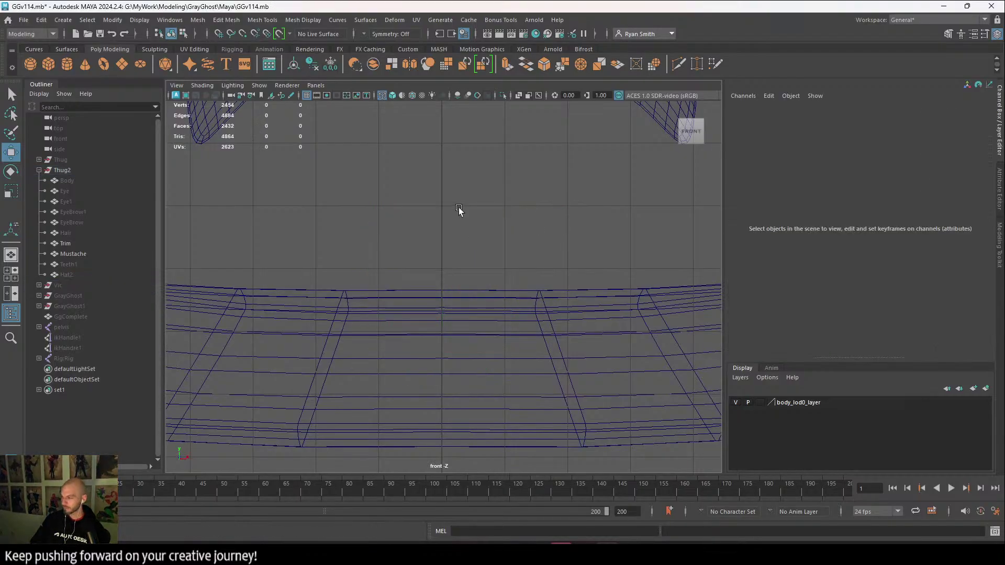
Show Thug2's hidden Body, Eye, Eye1, EyeBrow1, EyeBrow and Hair meshes in the perspective view.
{"action": "scroll", "coordinate": [459, 214], "scroll_direction": "down", "scroll_amount": 4}
{"action": "key", "text": "space"}
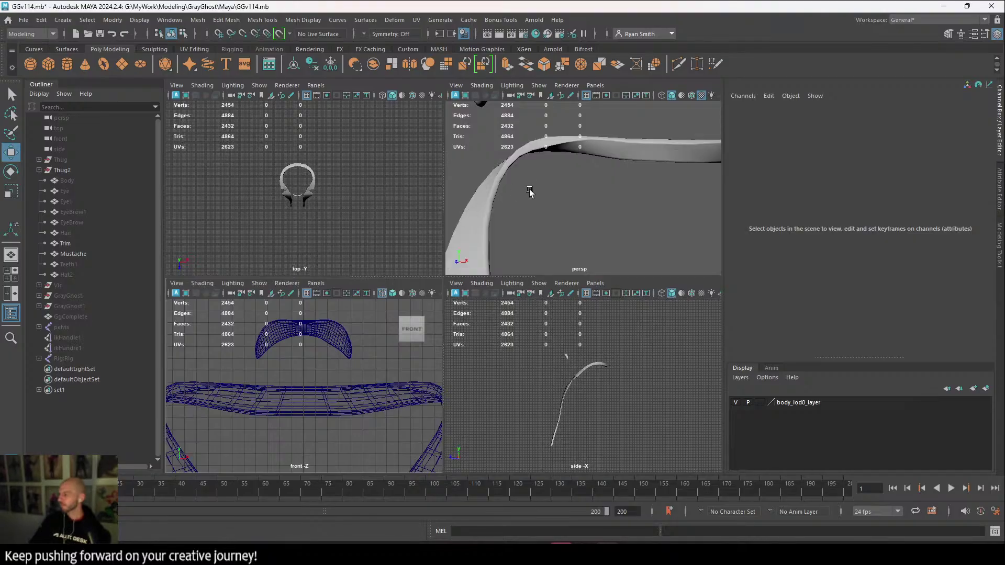
{"action": "key", "text": "space"}
{"action": "left_click_drag", "start_coordinate": [440, 278], "coordinate": [533, 305], "text": "alt"}
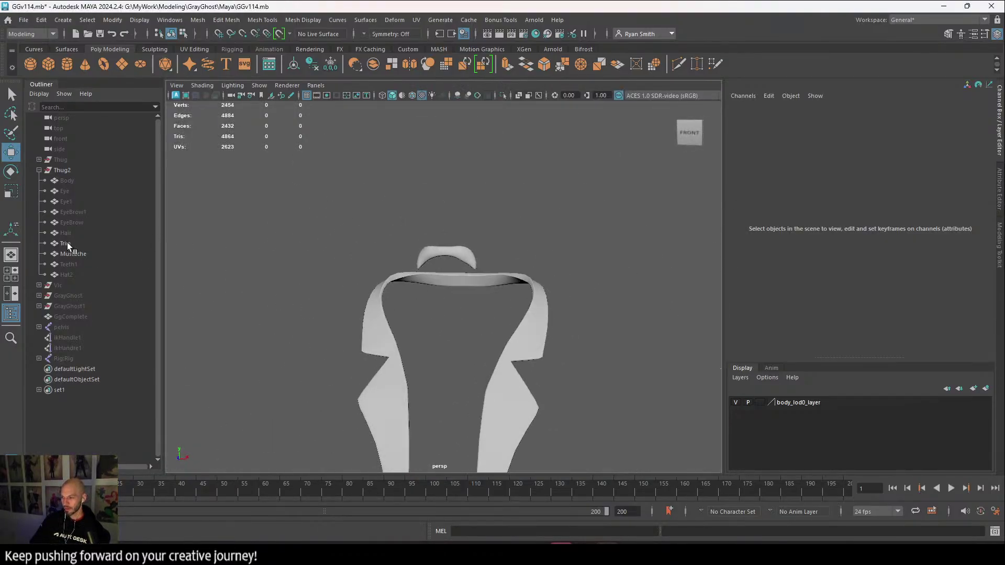
{"action": "left_click_drag", "start_coordinate": [67, 233], "coordinate": [75, 180]}
{"action": "key", "text": "ctrl+1"}
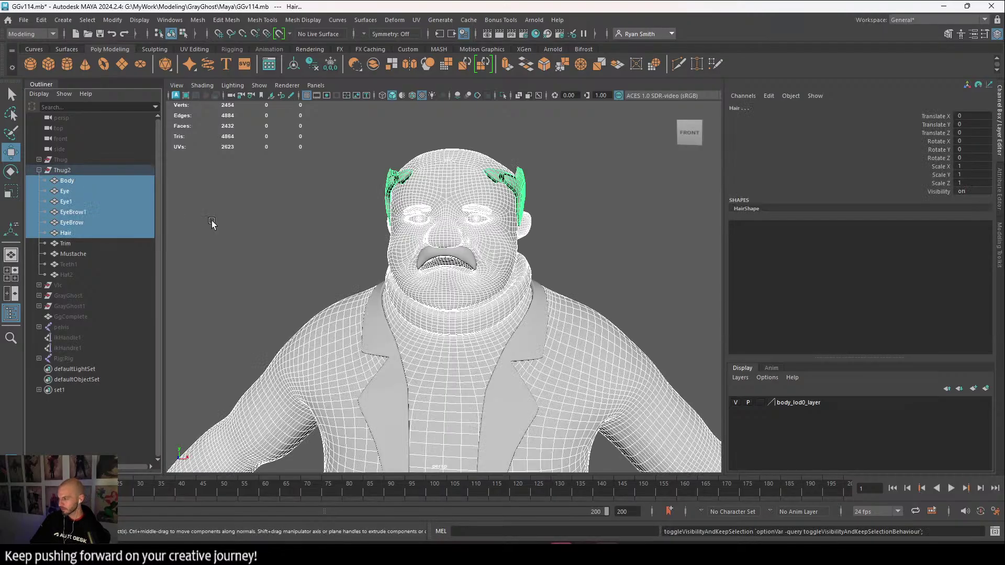
{"action": "left_click", "coordinate": [542, 236]}
Select both of Thug2's eyes and check their placement in the four-view layout.
{"action": "scroll", "coordinate": [542, 235], "scroll_direction": "up", "scroll_amount": 8}
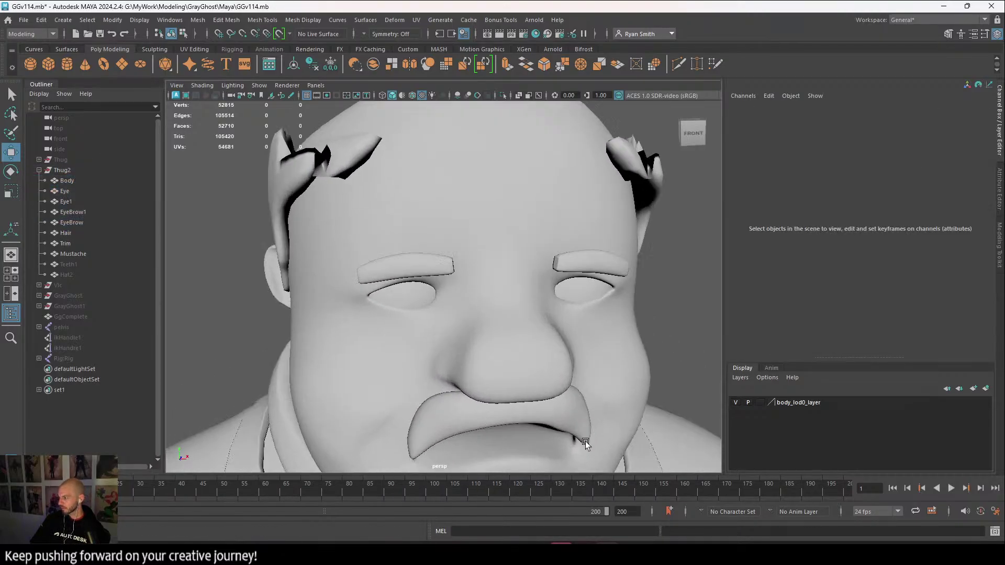
{"action": "left_click", "coordinate": [597, 297]}
{"action": "left_click_drag", "start_coordinate": [597, 297], "coordinate": [503, 319], "text": "alt"}
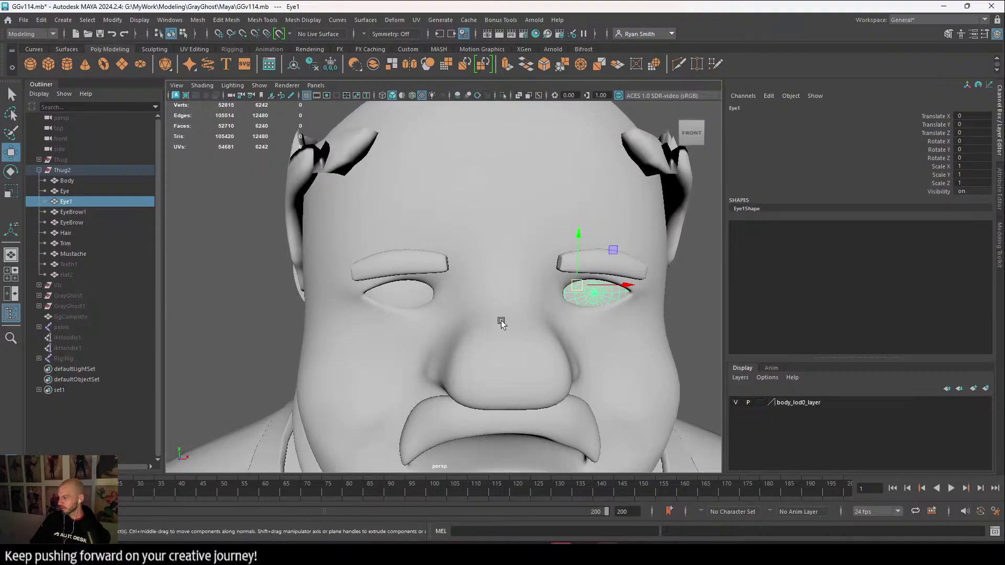
{"action": "left_click", "coordinate": [396, 297], "text": "shift"}
{"action": "key", "text": "space"}
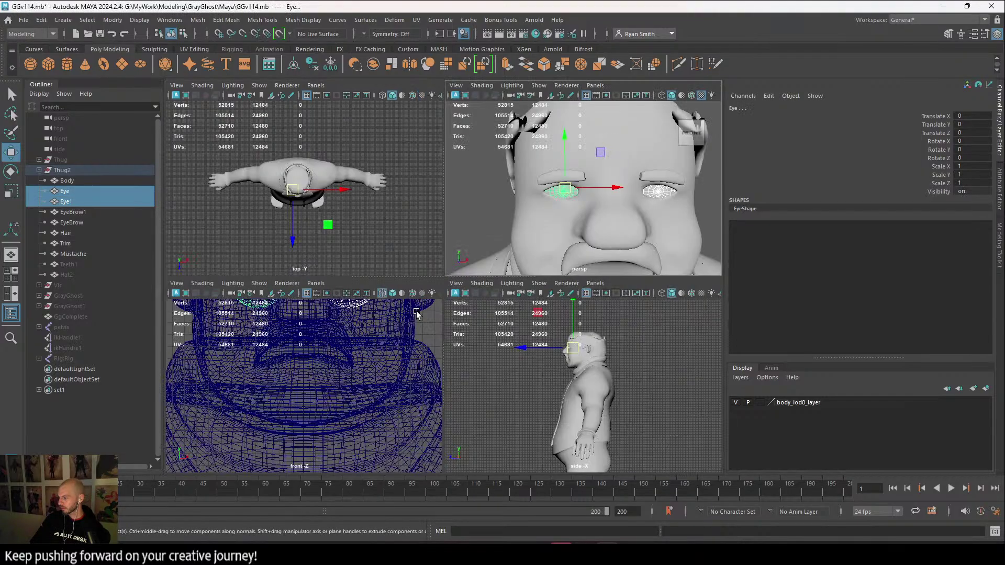
{"action": "scroll", "coordinate": [502, 354], "scroll_direction": "down", "scroll_amount": 5}
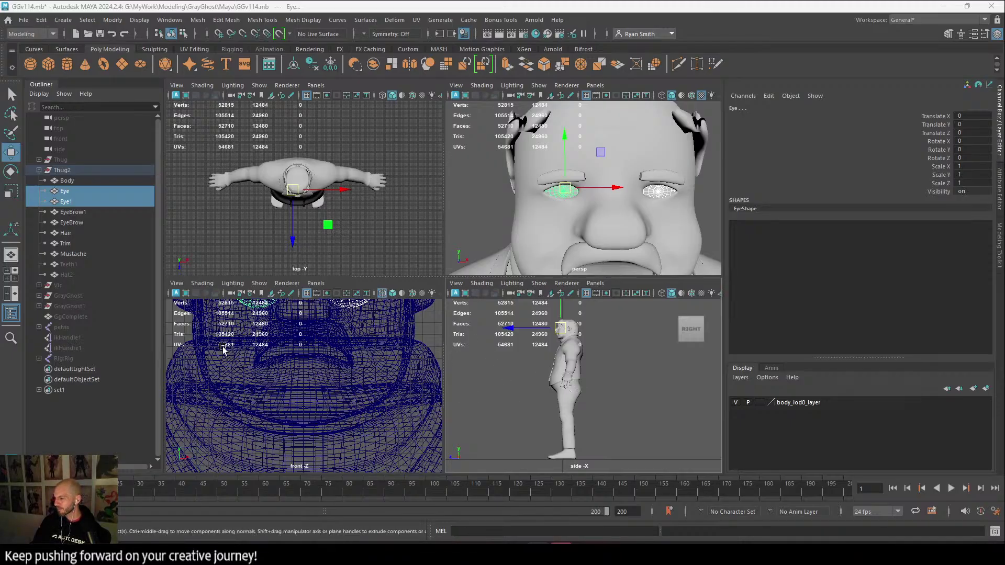
Unhide Teeth1 and isolate it in the perspective and front views.
{"action": "left_click", "coordinate": [86, 263]}
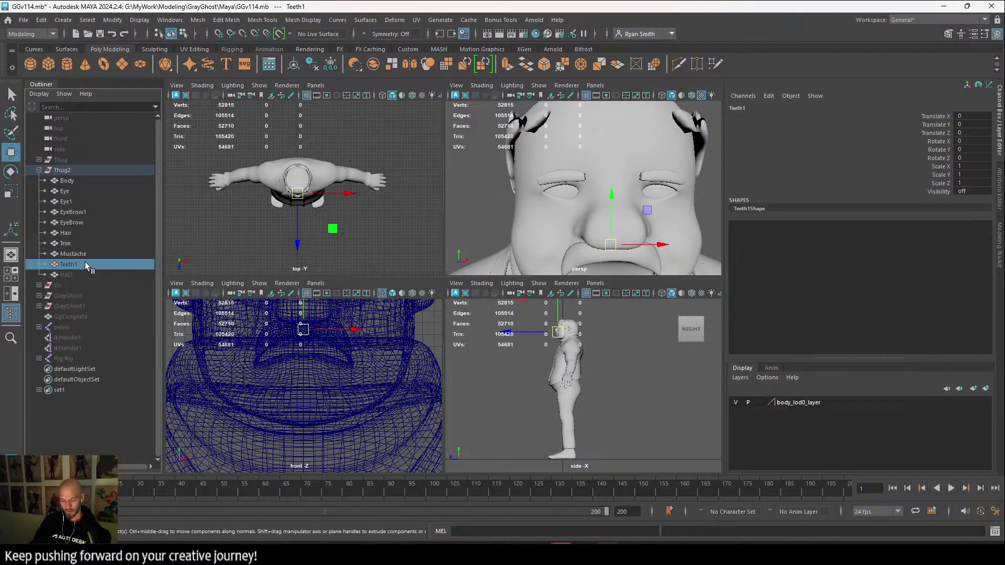
{"action": "key", "text": "h"}
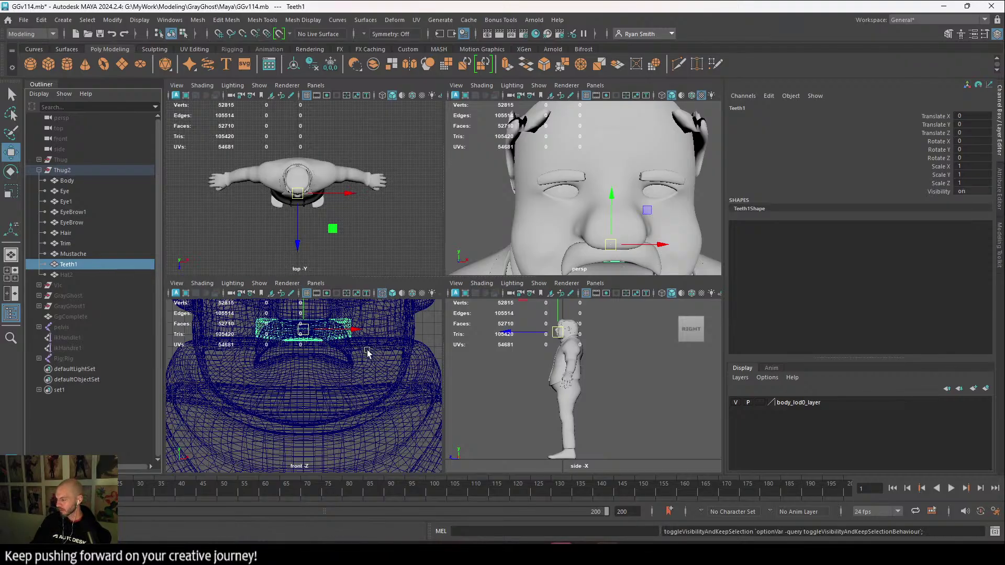
{"action": "key", "text": "space"}
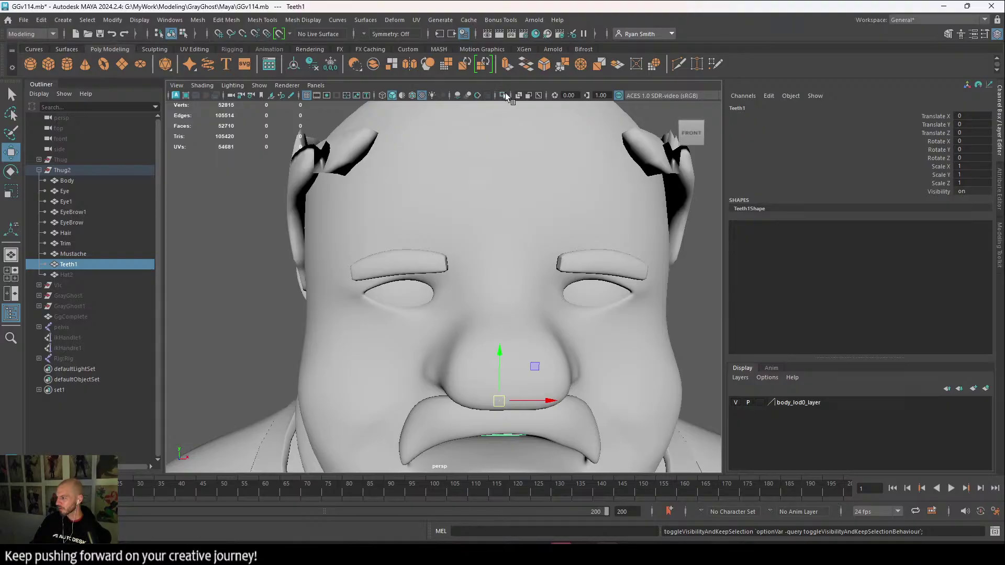
{"action": "left_click", "coordinate": [502, 95]}
{"action": "key", "text": "space"}
{"action": "key", "text": "space"}
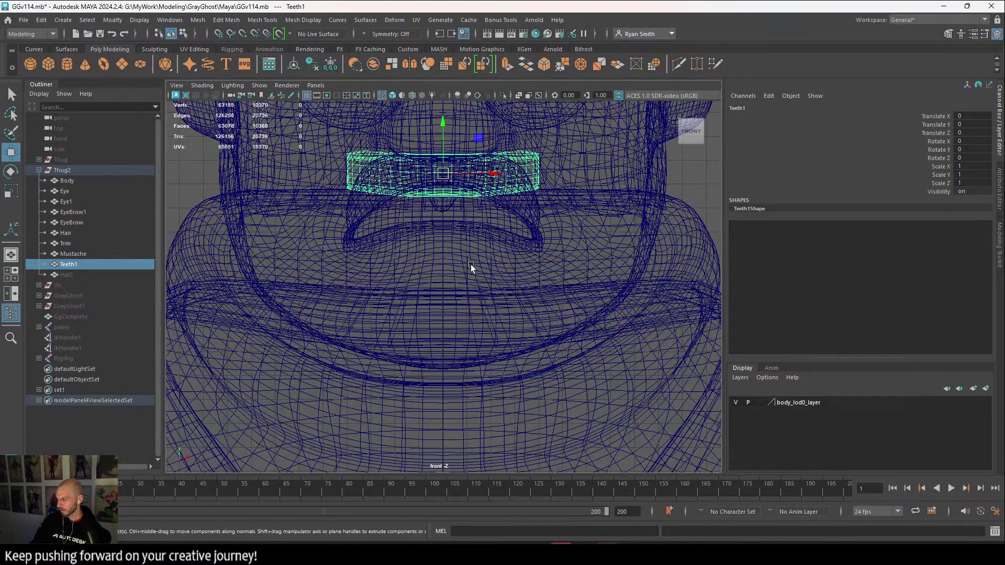
{"action": "scroll", "coordinate": [470, 267], "scroll_direction": "up", "scroll_amount": 2}
{"action": "key", "text": "ctrl+1"}
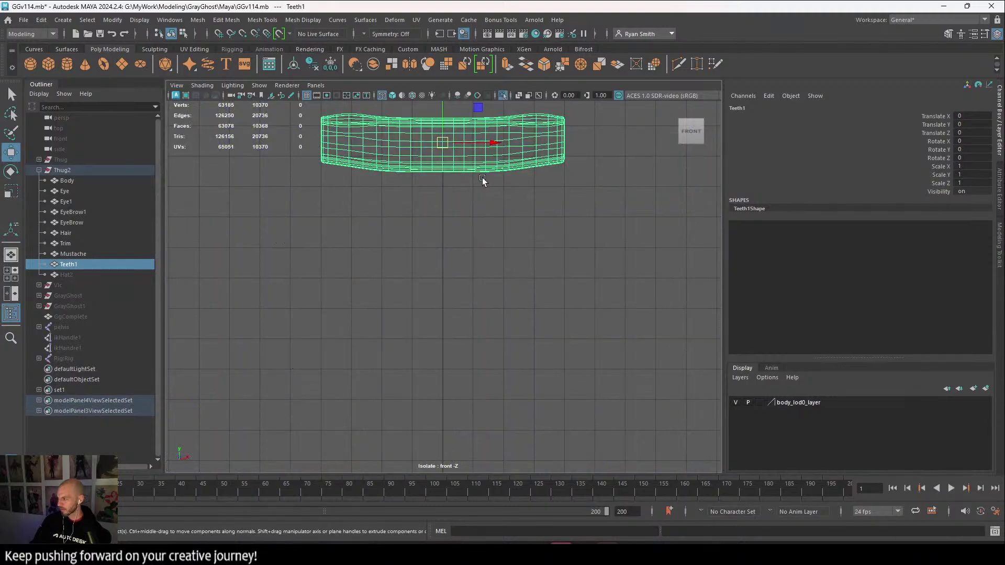
Check Teeth1 against the centre line in the front view and turn off isolation in the perspective view.
{"action": "middle_click_drag", "start_coordinate": [482, 180], "coordinate": [464, 367], "text": "alt"}
{"action": "right_click_drag", "start_coordinate": [473, 271], "coordinate": [594, 504], "text": "alt"}
{"action": "middle_click_drag", "start_coordinate": [473, 394], "coordinate": [510, 247], "text": "alt"}
{"action": "right_click_drag", "start_coordinate": [511, 247], "coordinate": [191, 183], "text": "alt"}
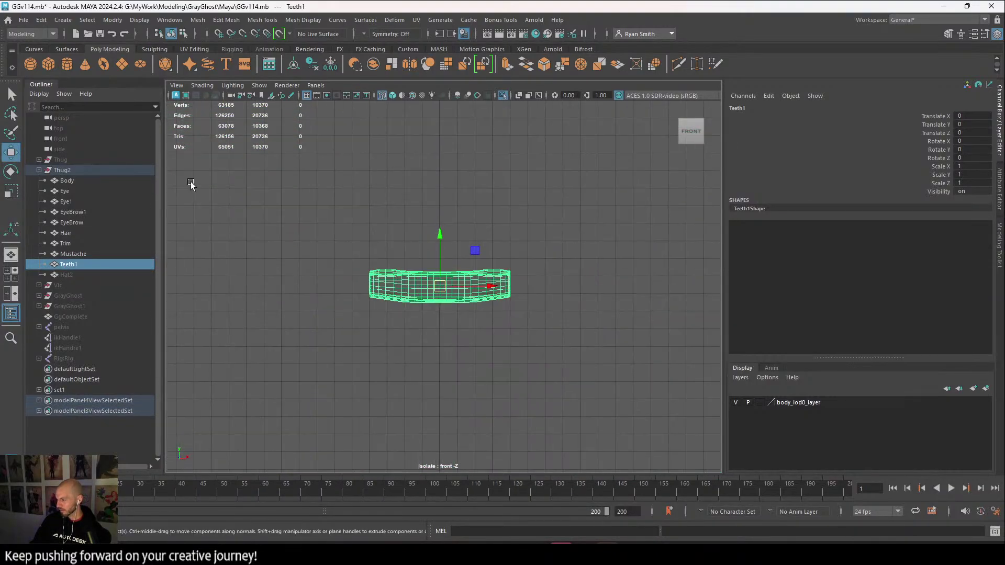
{"action": "key", "text": "space"}
{"action": "key", "text": "space"}
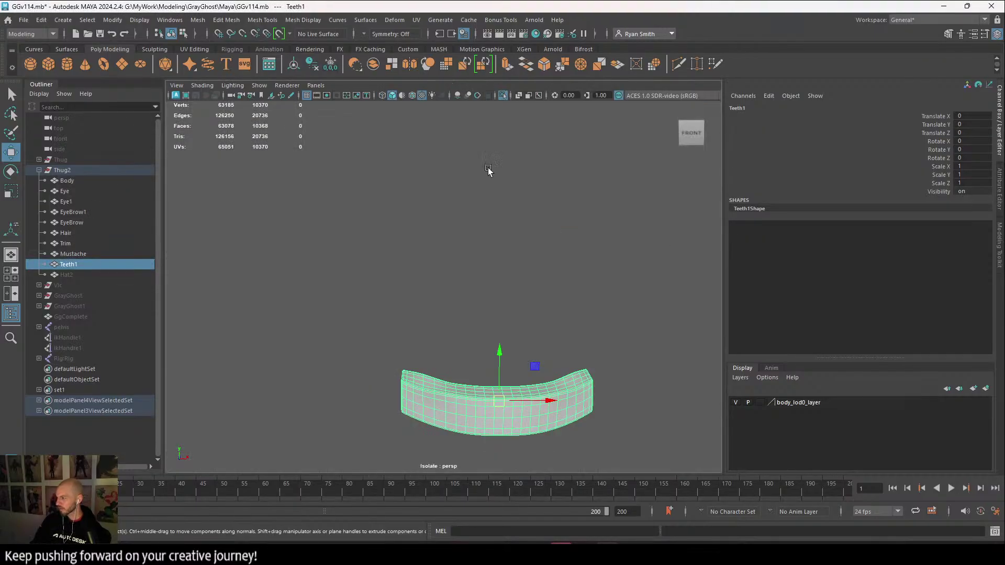
{"action": "left_click", "coordinate": [501, 96]}
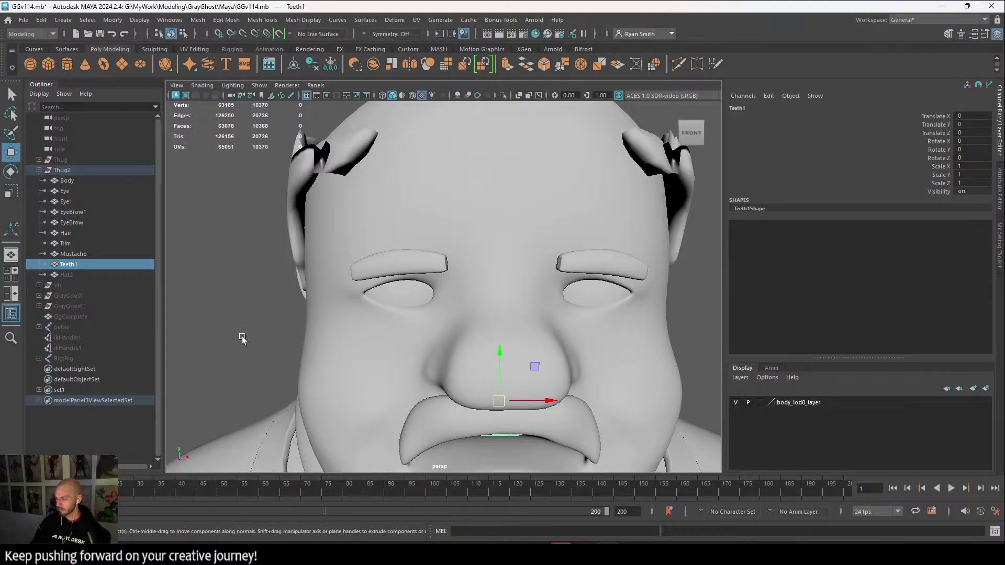
Inspect the teeth inside Thug2's mouth and unhide the Hat2 mesh.
{"action": "scroll", "coordinate": [383, 197], "scroll_direction": "down", "scroll_amount": 3}
{"action": "left_click_drag", "start_coordinate": [466, 267], "coordinate": [377, 276], "text": "alt"}
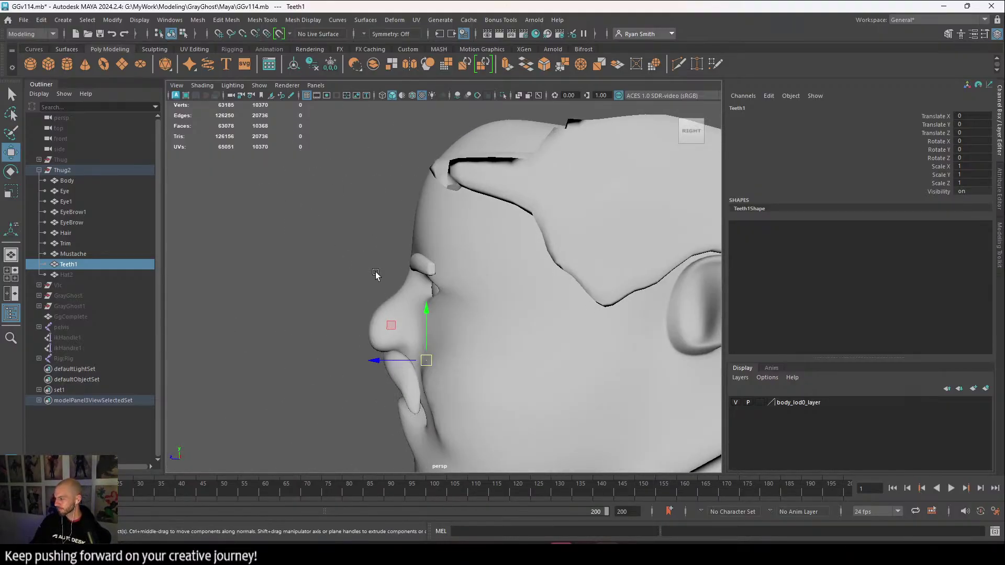
{"action": "middle_click_drag", "start_coordinate": [377, 275], "coordinate": [361, 202], "text": "alt"}
{"action": "left_click_drag", "start_coordinate": [361, 202], "coordinate": [439, 270], "text": "alt"}
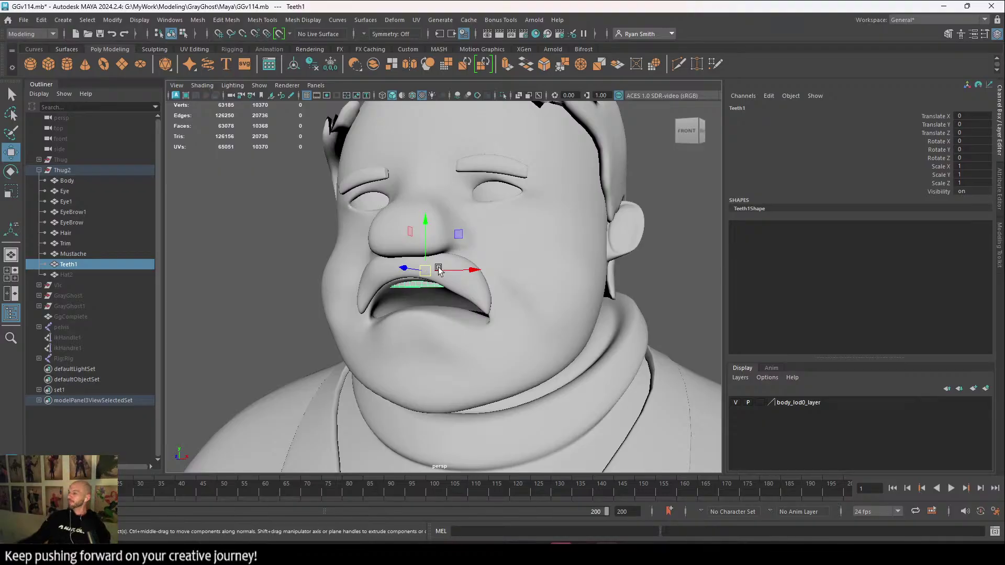
{"action": "left_click_drag", "start_coordinate": [407, 318], "coordinate": [458, 347], "text": "alt"}
{"action": "right_click_drag", "start_coordinate": [458, 347], "coordinate": [304, 325], "text": "alt"}
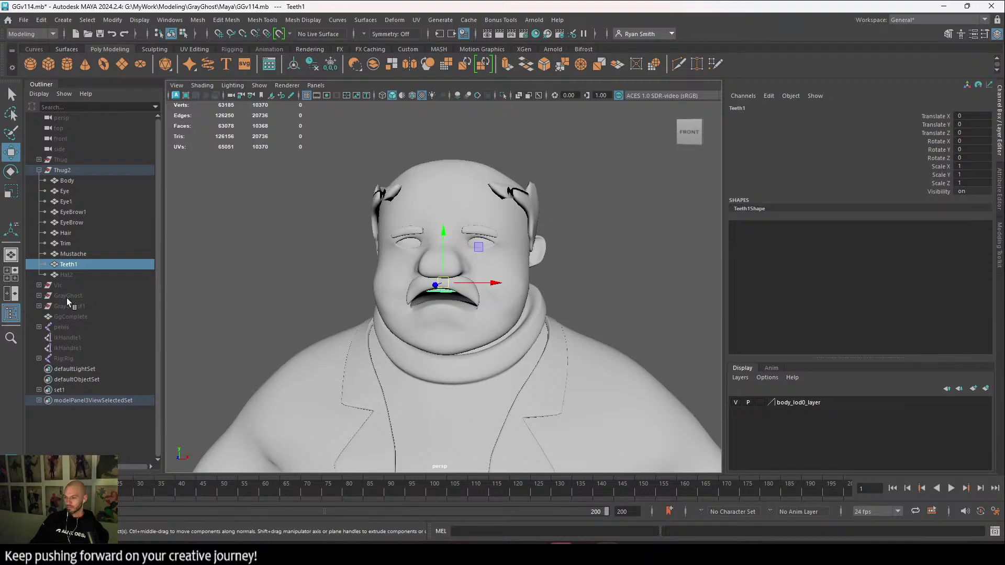
{"action": "left_click", "coordinate": [96, 243]}
{"action": "left_click", "coordinate": [96, 271]}
{"action": "key", "text": "ctrl+h"}
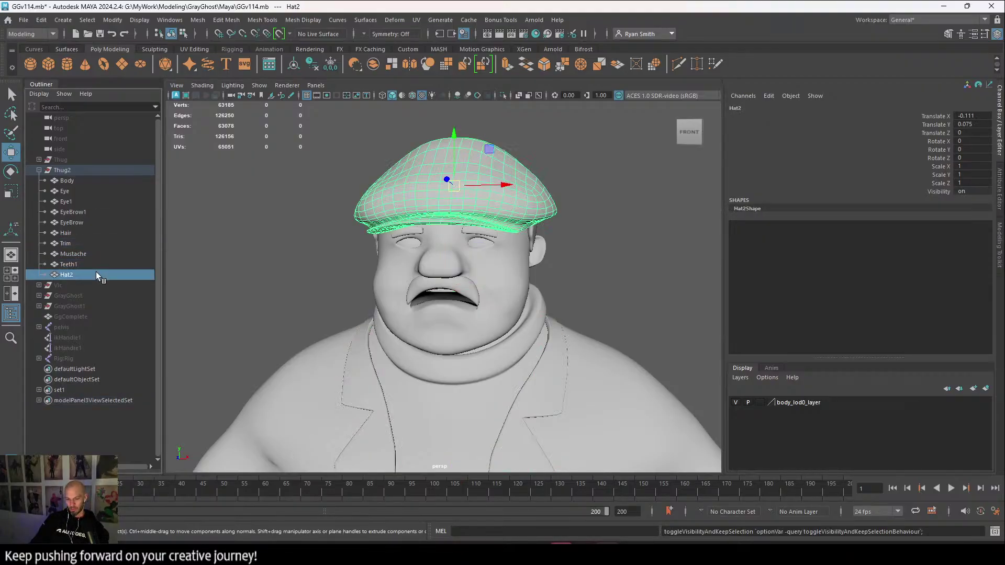
Turn off isolation in the front view and frame Hat2 there in wireframe.
{"action": "key", "text": "space"}
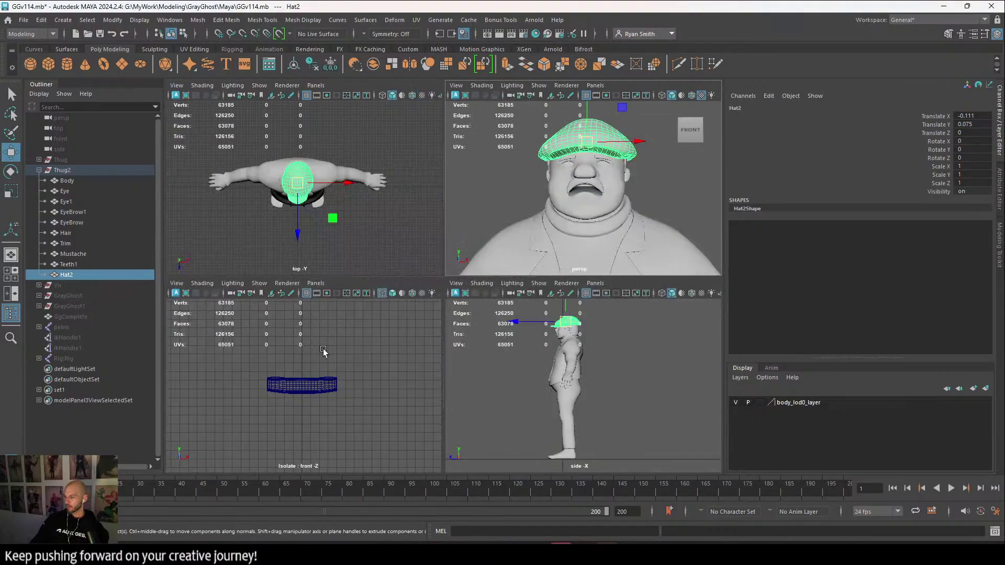
{"action": "key", "text": "space"}
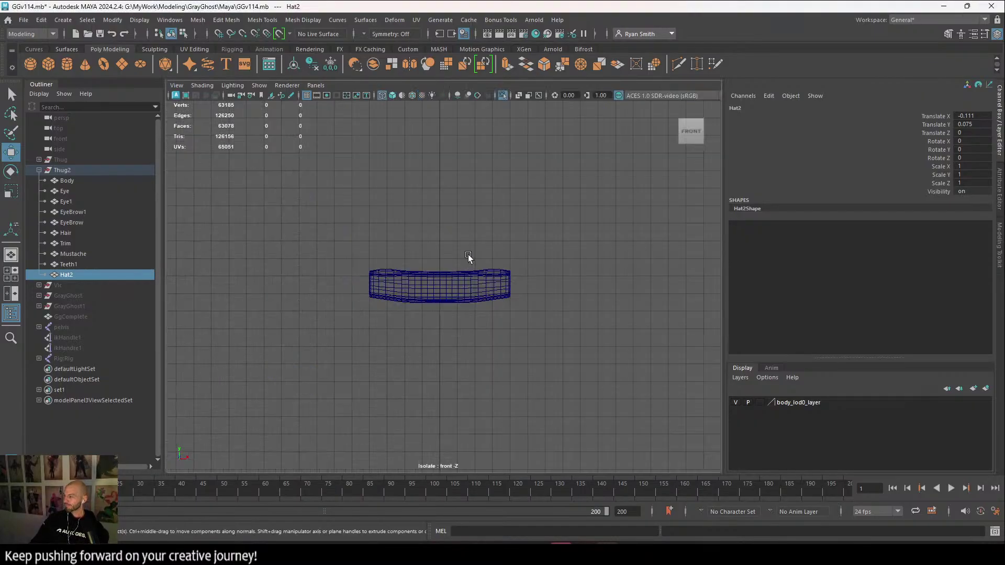
{"action": "left_click", "coordinate": [503, 95]}
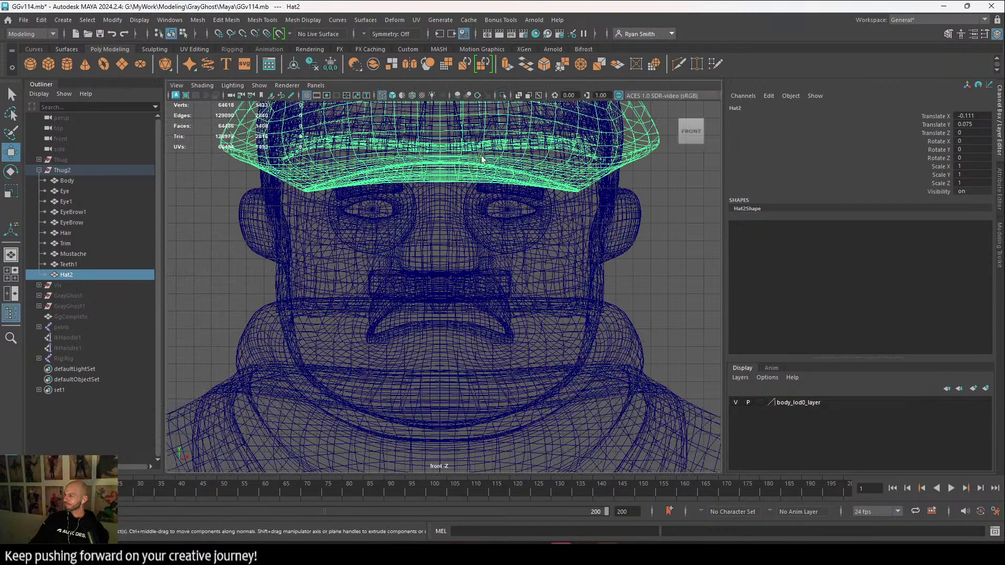
{"action": "key", "text": "space"}
{"action": "key", "text": "space"}
{"action": "scroll", "coordinate": [505, 390], "scroll_direction": "up", "scroll_amount": 5}
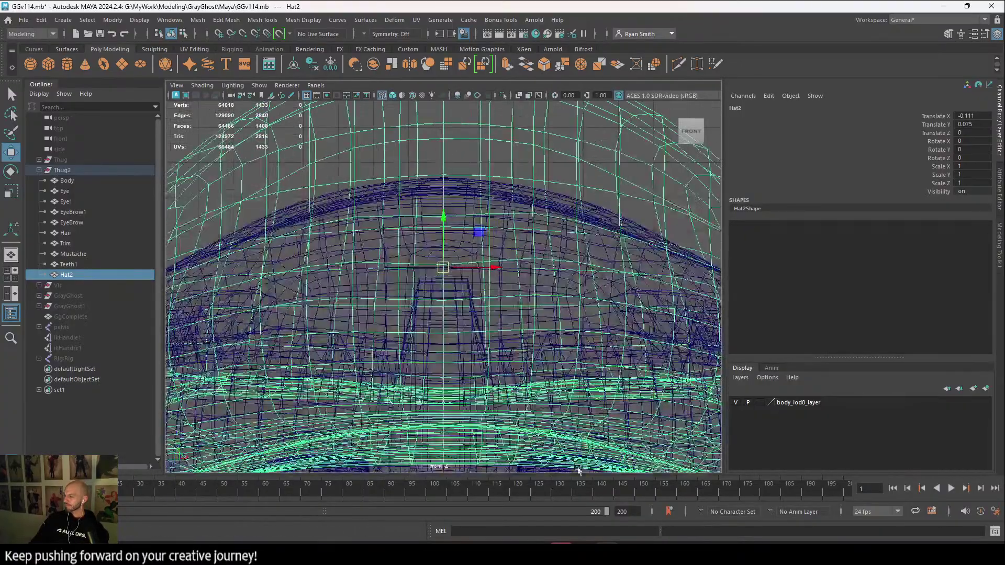
{"action": "scroll", "coordinate": [489, 246], "scroll_direction": "up", "scroll_amount": 3}
{"action": "scroll", "coordinate": [417, 251], "scroll_direction": "down", "scroll_amount": 6}
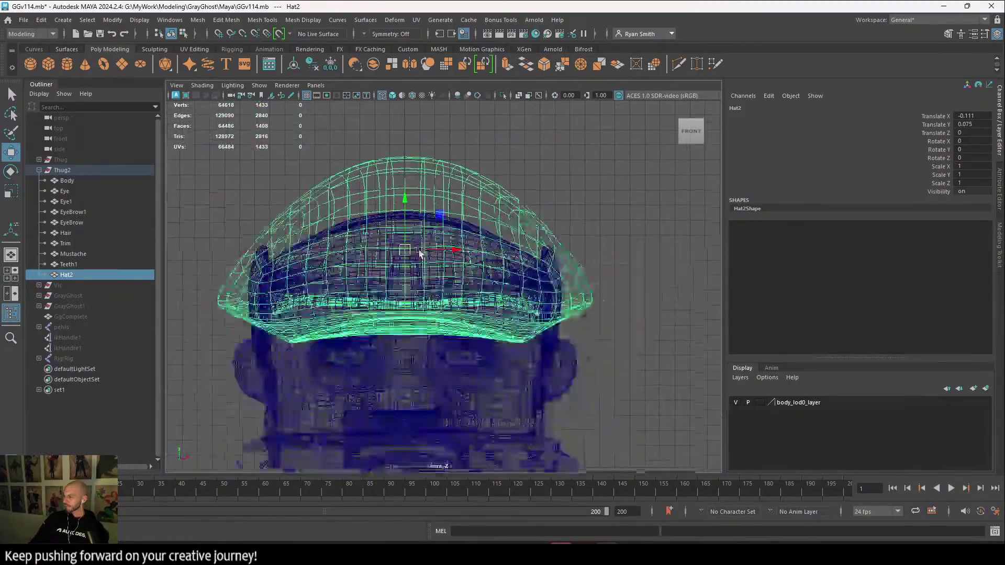
{"action": "scroll", "coordinate": [403, 194], "scroll_direction": "up", "scroll_amount": 2}
Select the faces on one side of Hat2's centre line in the front view and delete that half.
{"action": "right_click_drag", "start_coordinate": [409, 152], "coordinate": [360, 149]}
{"action": "left_click_drag", "start_coordinate": [396, 108], "coordinate": [409, 377]}
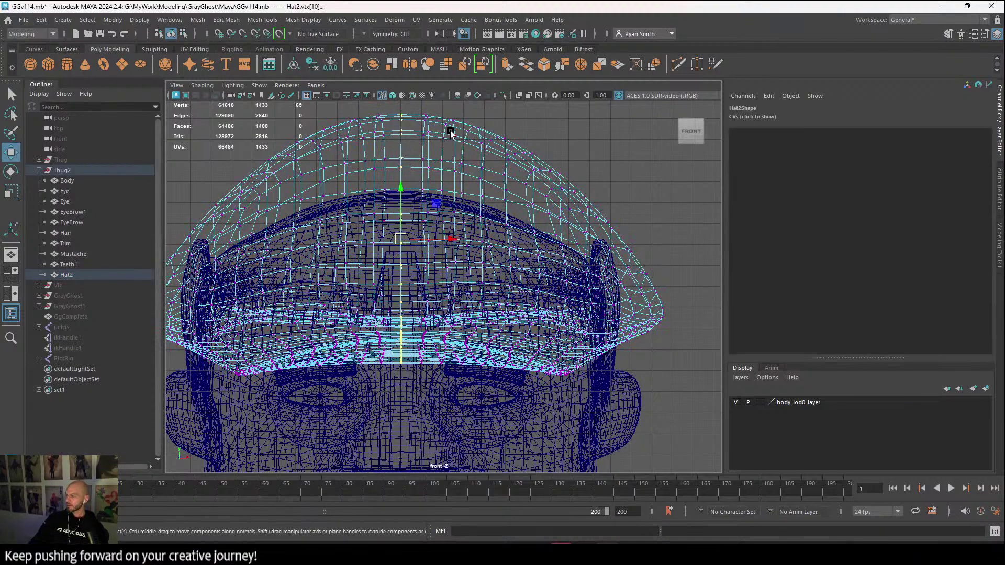
{"action": "right_click_drag", "start_coordinate": [450, 137], "coordinate": [414, 106]}
{"action": "mouse_move", "coordinate": [412, 103]}
{"action": "left_mouse_down"}
{"action": "mouse_move", "coordinate": [545, 387]}
{"action": "mouse_move", "coordinate": [602, 390]}
{"action": "mouse_move", "coordinate": [417, 111]}
{"action": "left_mouse_up"}
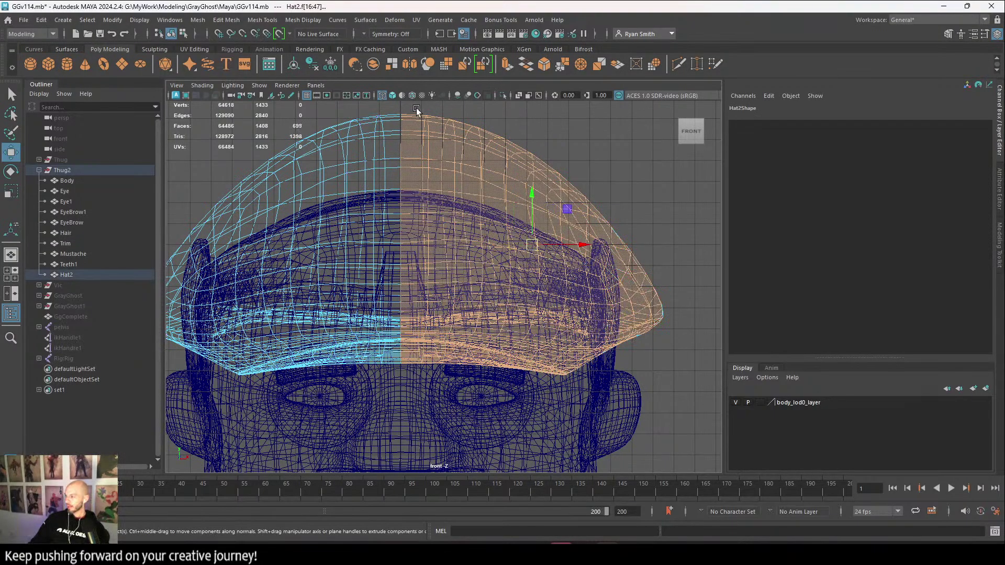
{"action": "left_click_drag", "start_coordinate": [664, 407], "coordinate": [413, 101]}
{"action": "key", "text": "Delete"}
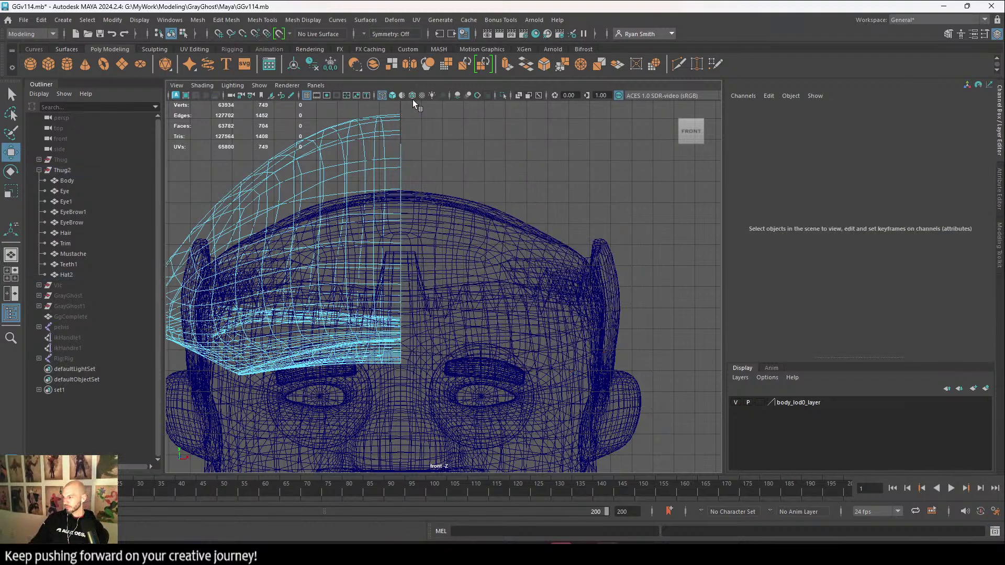
Select the half hat's centre-line vertices, snap them to the grid centre along X, and inspect the aligned edge.
{"action": "right_click_drag", "start_coordinate": [387, 148], "coordinate": [359, 153]}
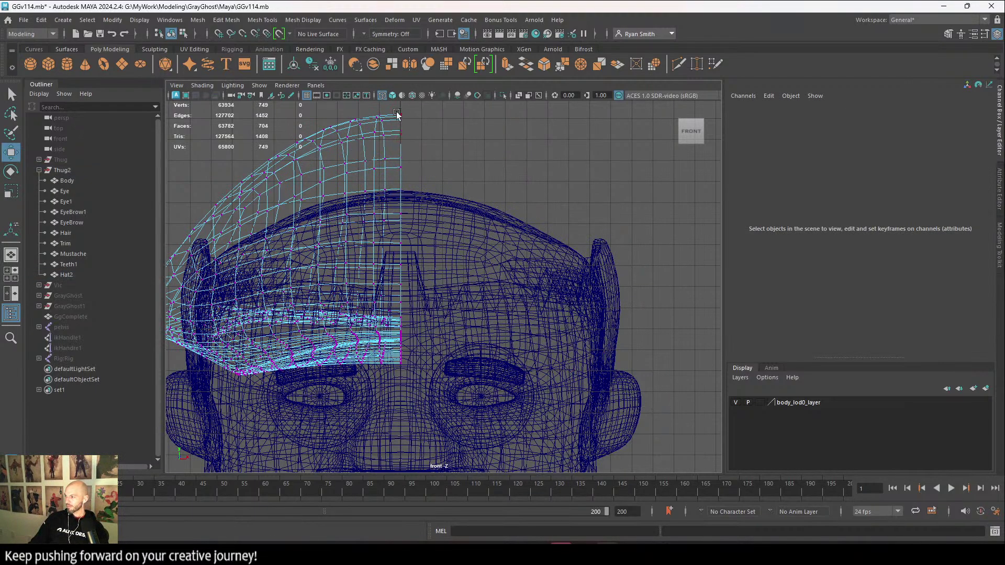
{"action": "left_click_drag", "start_coordinate": [396, 108], "coordinate": [448, 365]}
{"action": "key", "text": "e"}
{"action": "key", "text": "r"}
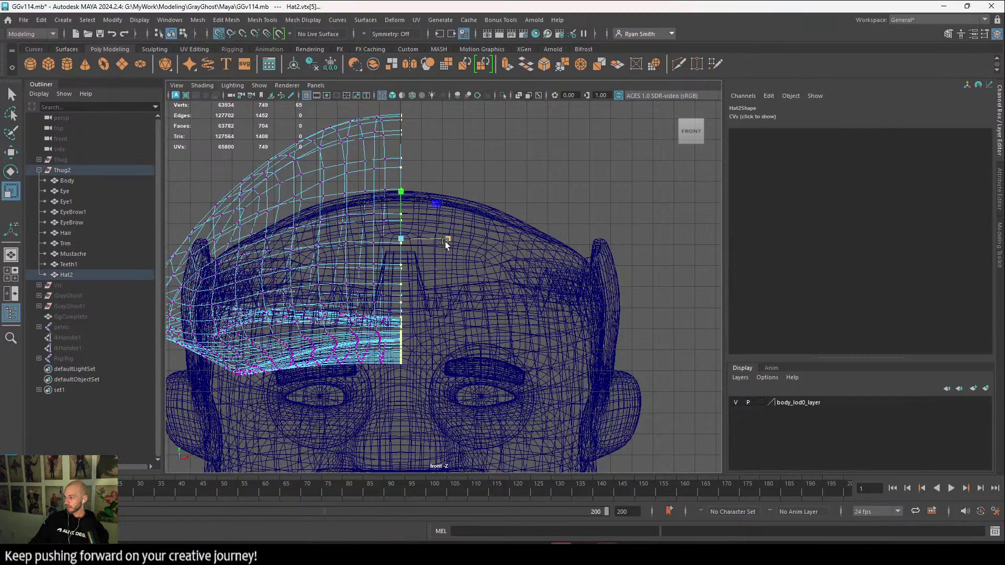
{"action": "key", "text": "w"}
{"action": "left_click_drag", "start_coordinate": [449, 240], "coordinate": [393, 233]}
{"action": "middle_click_drag", "start_coordinate": [415, 178], "coordinate": [478, 315], "text": "alt"}
{"action": "right_click_drag", "start_coordinate": [478, 315], "coordinate": [657, 476], "text": "alt"}
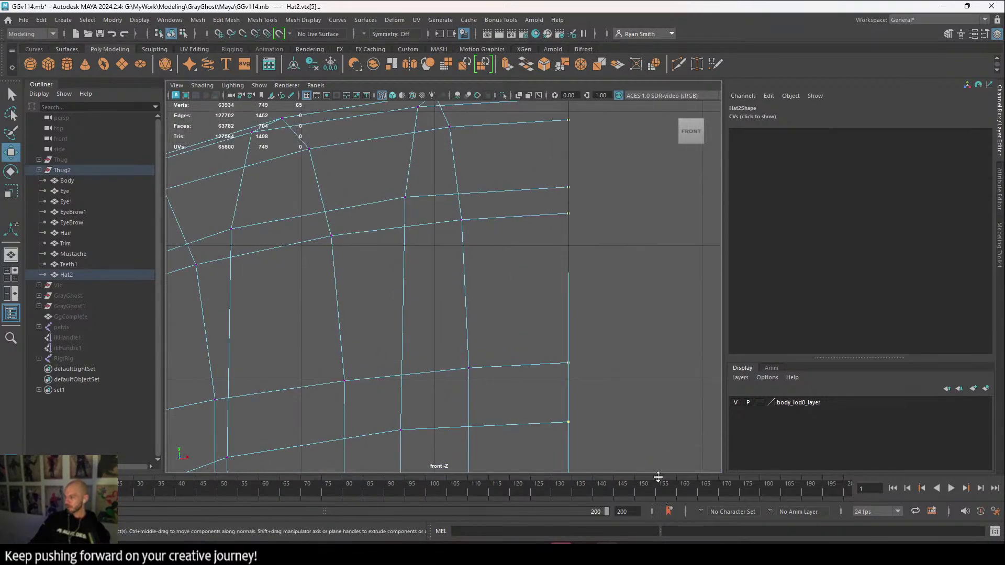
{"action": "middle_click_drag", "start_coordinate": [545, 236], "coordinate": [511, 294], "text": "alt"}
{"action": "right_click_drag", "start_coordinate": [510, 293], "coordinate": [379, 205], "text": "alt"}
{"action": "mouse_move", "coordinate": [379, 206]}
{"action": "middle_mouse_down", "text": "alt"}
{"action": "mouse_move", "coordinate": [388, 233]}
{"action": "mouse_move", "coordinate": [373, 192]}
{"action": "middle_mouse_up", "text": "alt"}
{"action": "right_click_drag", "start_coordinate": [373, 192], "coordinate": [432, 305], "text": "alt"}
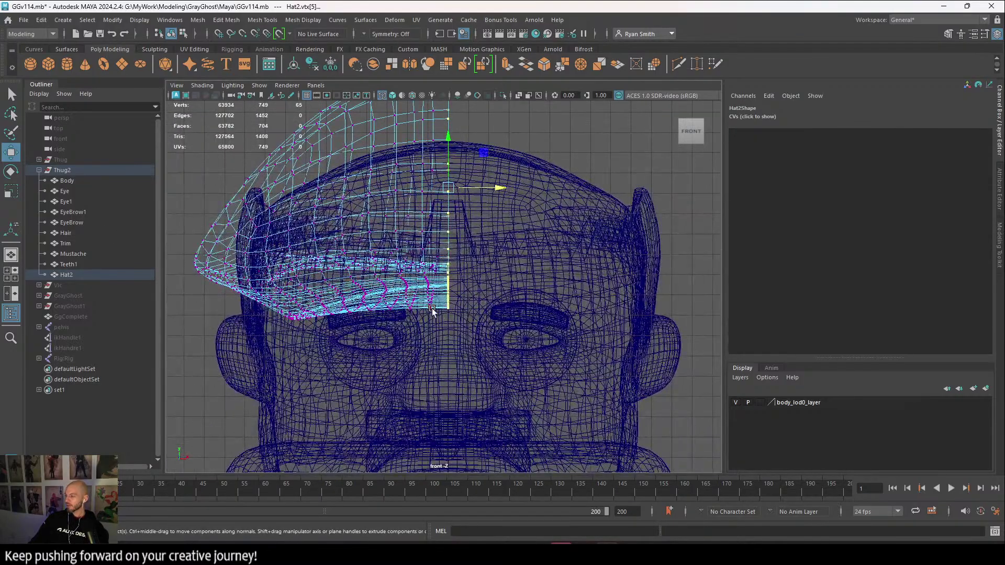
{"action": "middle_click_drag", "start_coordinate": [464, 295], "coordinate": [475, 370], "text": "alt"}
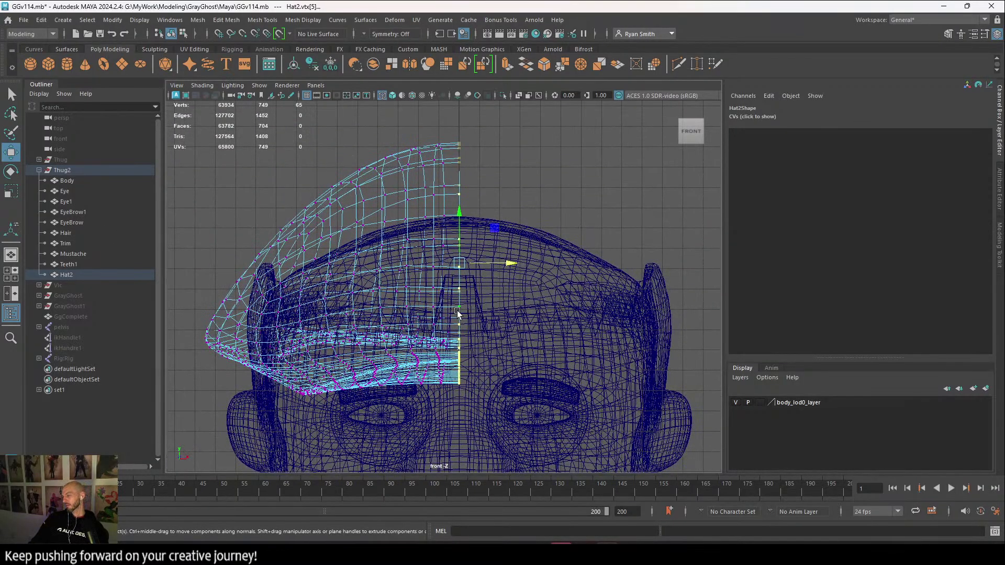
Undo the hat's centre-line vertex edits and the deletion of its half.
{"action": "key", "text": "ctrl+z"}
{"action": "key", "text": "ctrl+z"}
{"action": "key", "text": "ctrl+z"}
{"action": "key", "text": "ctrl+z"}
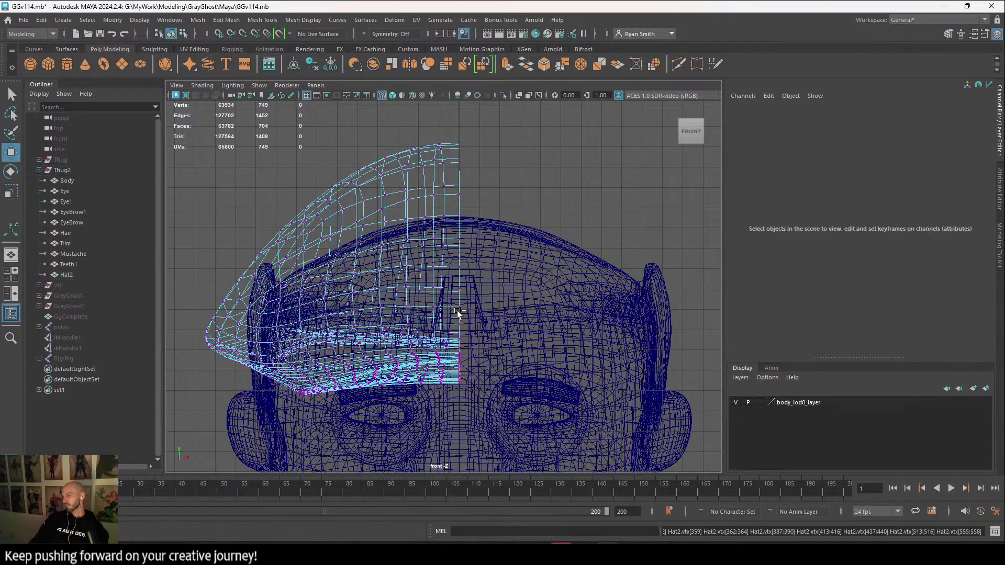
{"action": "key", "text": "ctrl+z"}
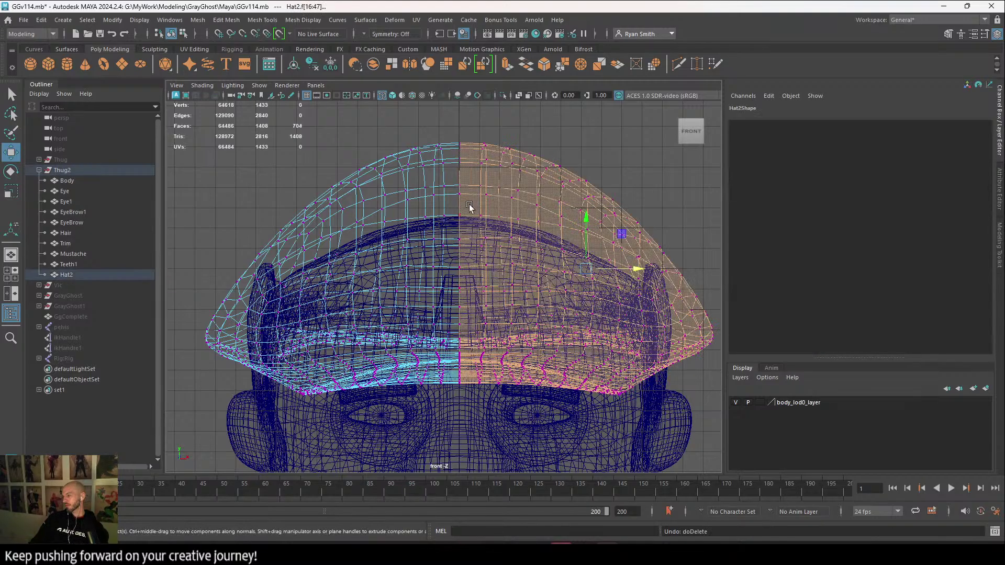
Try moving the full hat's centre-line vertices with grid snapping, undo the shift, and return Hat2 to object mode.
{"action": "right_click_drag", "start_coordinate": [469, 161], "coordinate": [388, 156]}
{"action": "left_click_drag", "start_coordinate": [452, 132], "coordinate": [466, 378]}
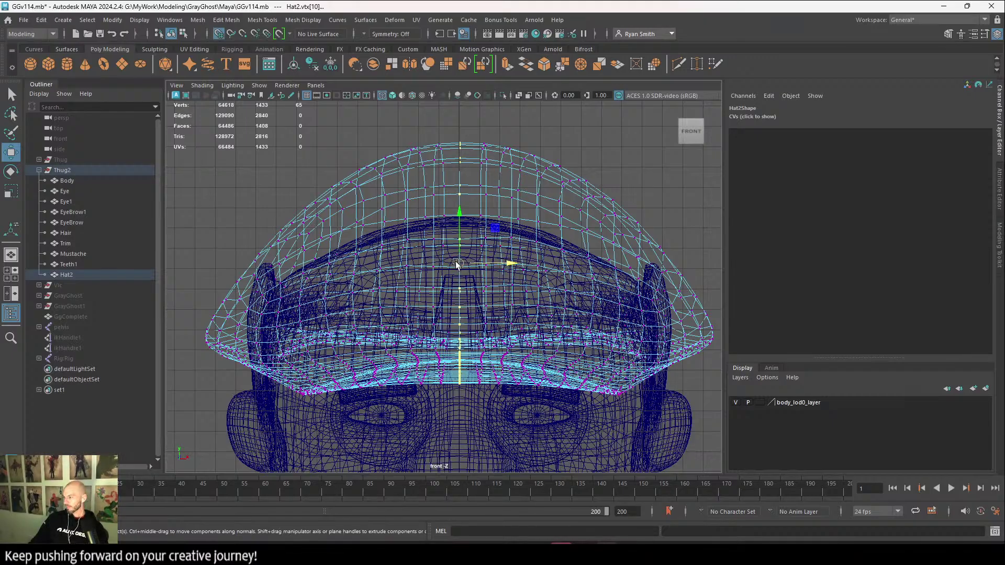
{"action": "left_click_drag", "start_coordinate": [456, 265], "coordinate": [454, 250]}
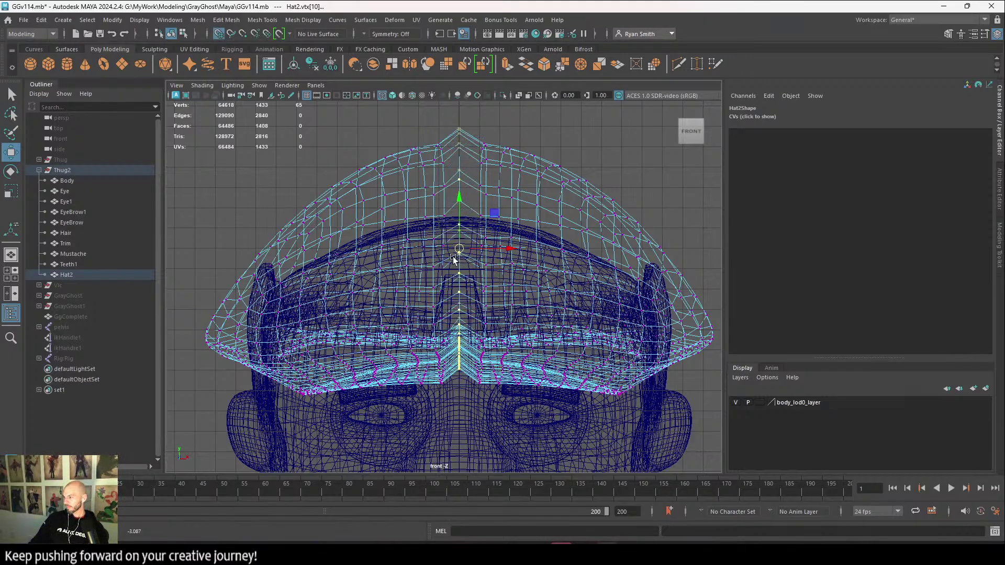
{"action": "key", "text": "ctrl+z"}
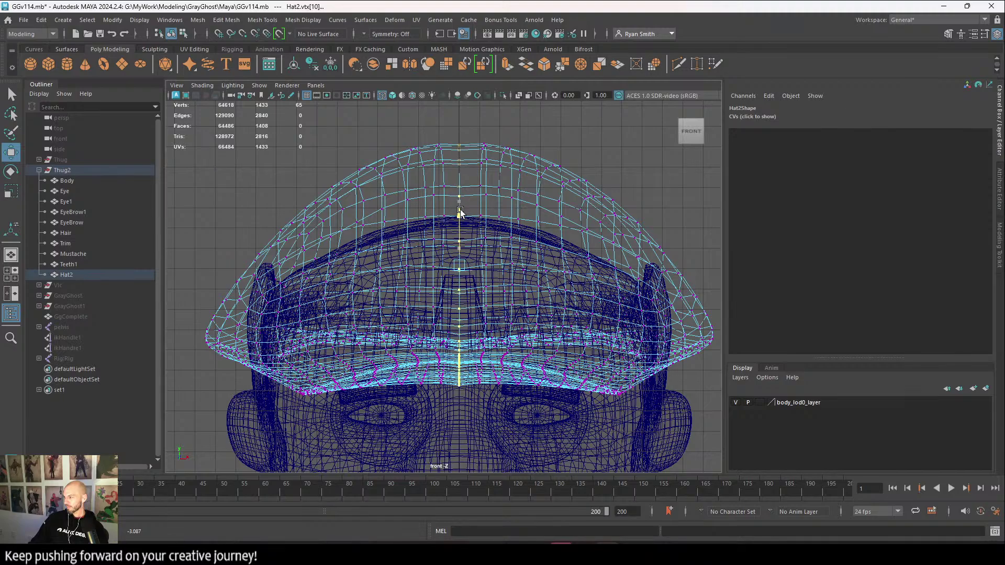
{"action": "left_click_drag", "start_coordinate": [460, 212], "coordinate": [460, 209]}
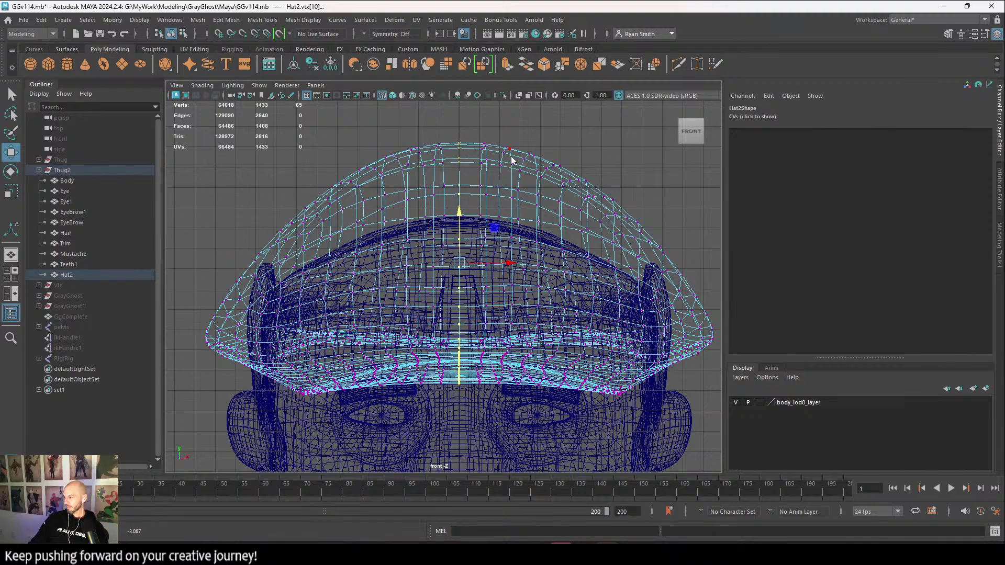
{"action": "right_click_drag", "start_coordinate": [512, 158], "coordinate": [556, 141]}
{"action": "left_click", "coordinate": [566, 154]}
{"action": "left_click", "coordinate": [554, 166]}
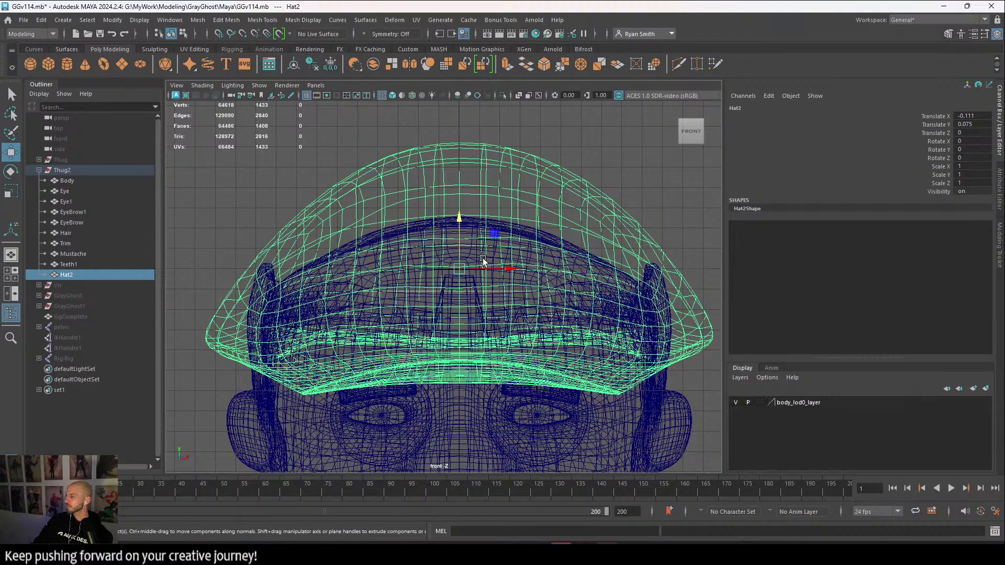
Select Thug2's Body in the perspective view and select an edge loop around the shoulder in edge mode.
{"action": "key", "text": "space"}
{"action": "key", "text": "space"}
{"action": "left_click_drag", "start_coordinate": [546, 213], "coordinate": [426, 285], "text": "alt"}
{"action": "scroll", "coordinate": [588, 298], "scroll_direction": "up", "scroll_amount": 5}
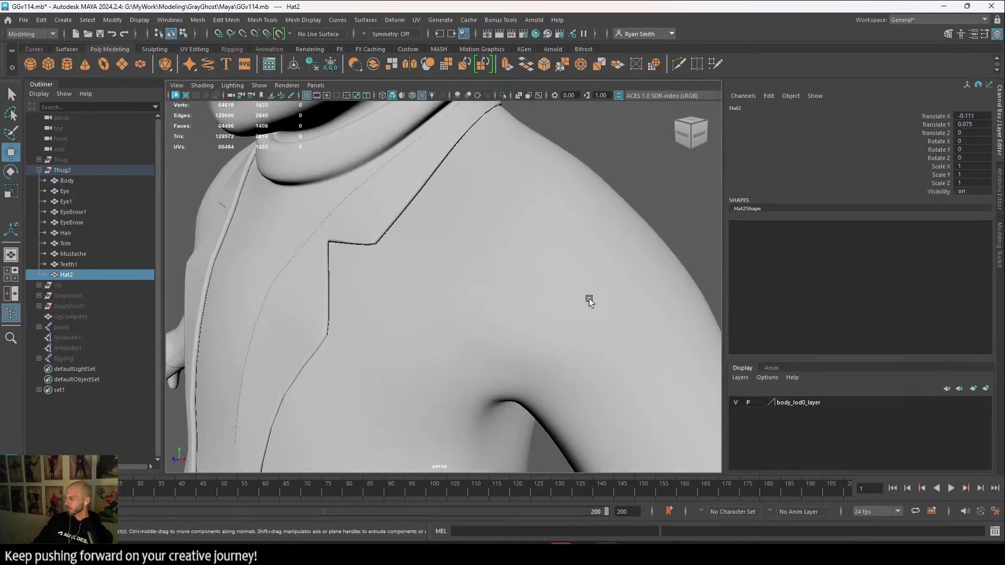
{"action": "left_click", "coordinate": [590, 303]}
{"action": "scroll", "coordinate": [451, 336], "scroll_direction": "up", "scroll_amount": 8}
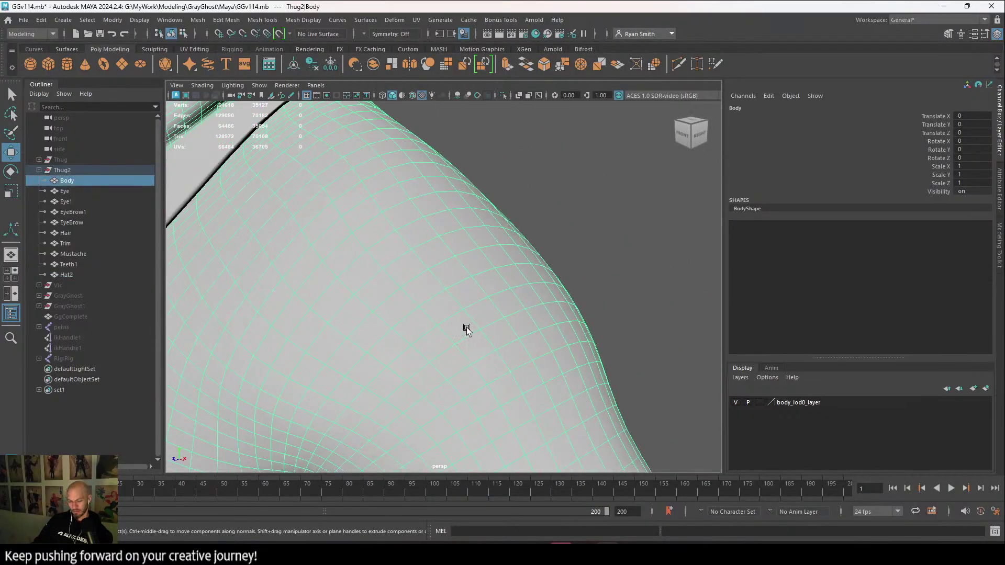
{"action": "right_click", "coordinate": [443, 242]}
{"action": "left_click", "coordinate": [443, 213]}
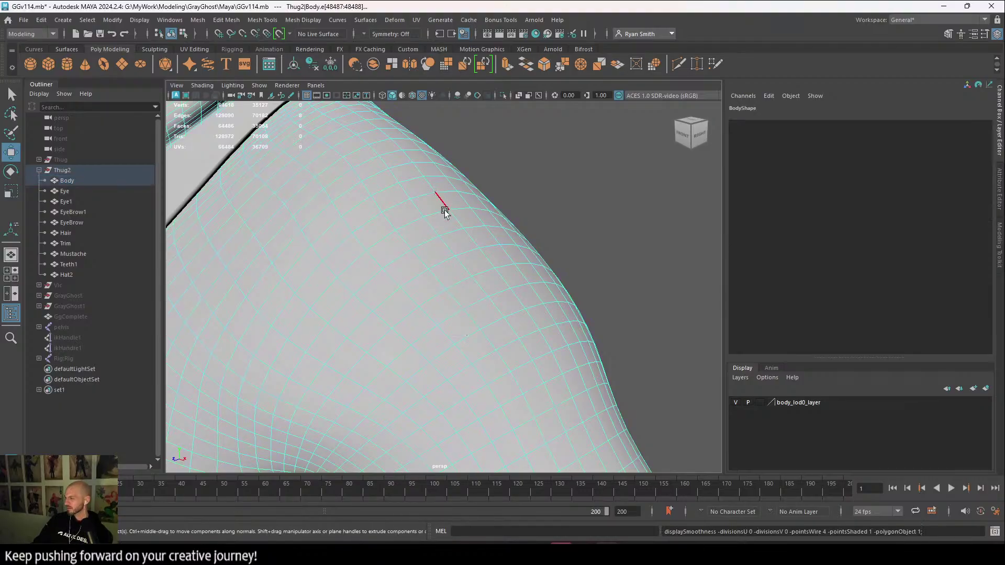
{"action": "double_click", "coordinate": [445, 231]}
{"action": "left_click_drag", "start_coordinate": [445, 230], "coordinate": [580, 296], "text": "alt"}
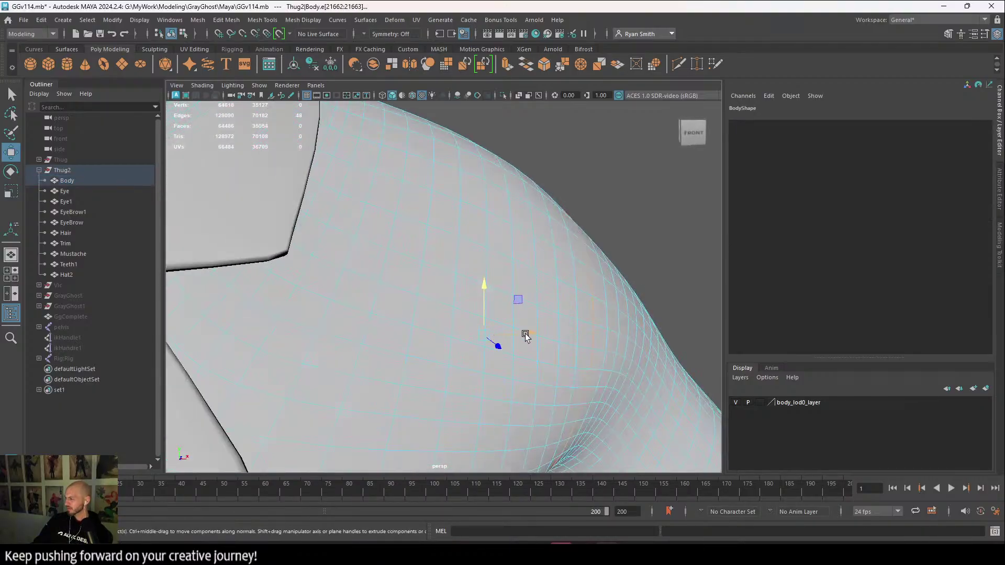
Try shifting the Body's shoulder edge loops sideways and undo the moves.
{"action": "mouse_move", "coordinate": [525, 335]}
{"action": "left_mouse_down"}
{"action": "mouse_move", "coordinate": [511, 332]}
{"action": "mouse_move", "coordinate": [543, 330]}
{"action": "mouse_move", "coordinate": [507, 321]}
{"action": "mouse_move", "coordinate": [521, 332]}
{"action": "left_mouse_up"}
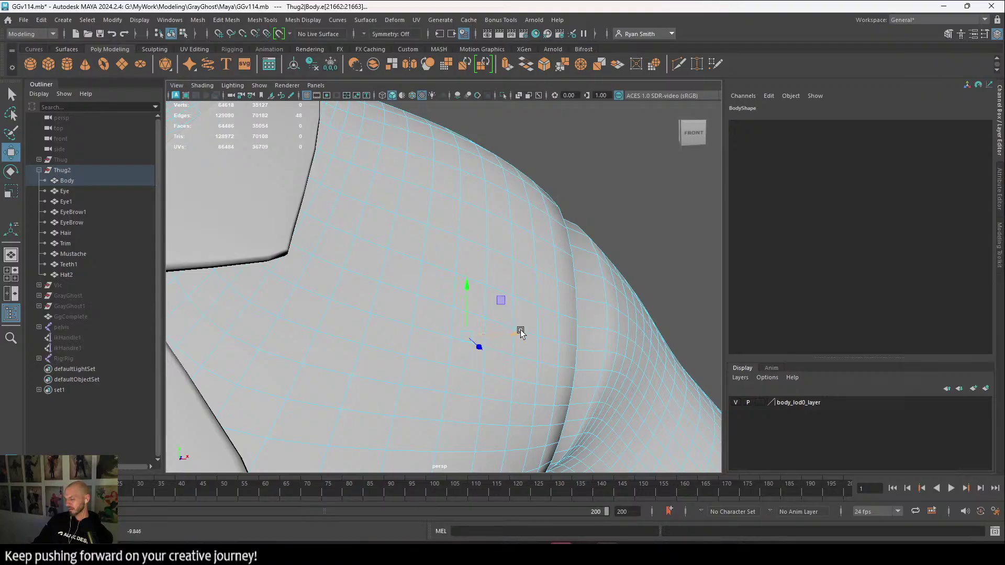
{"action": "key", "text": "f"}
{"action": "double_click", "coordinate": [461, 224]}
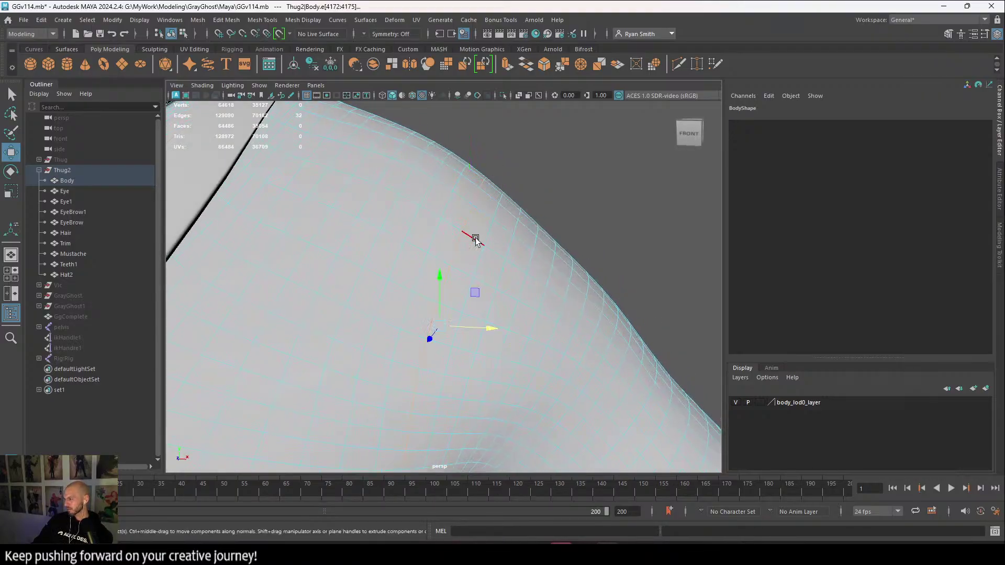
{"action": "left_click_drag", "start_coordinate": [487, 328], "coordinate": [456, 325]}
{"action": "key", "text": "ctrl+z"}
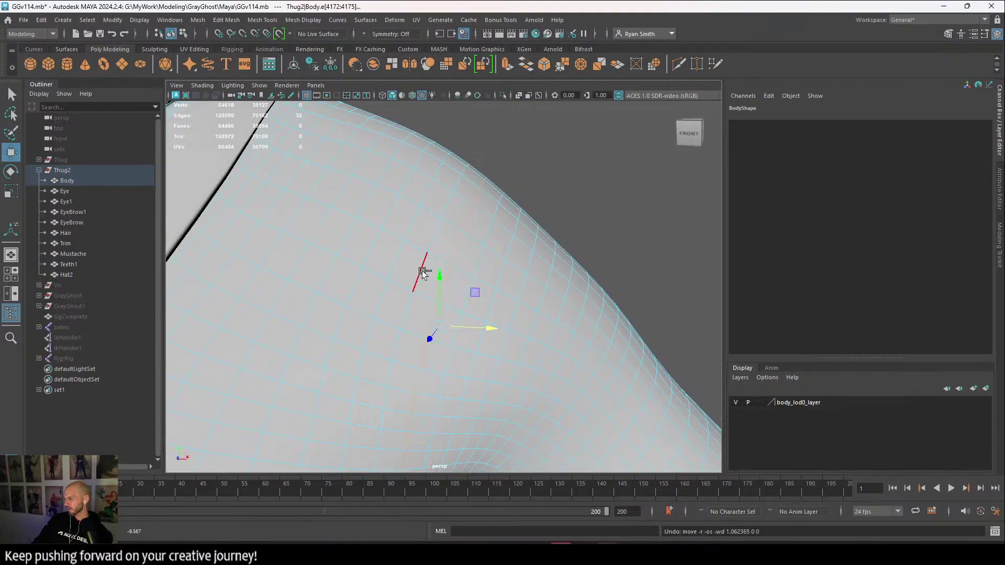
Select another edge loop beside the Body's shoulder and examine how it runs around the torso.
{"action": "double_click", "coordinate": [431, 206]}
{"action": "scroll", "coordinate": [438, 314], "scroll_direction": "down", "scroll_amount": 8}
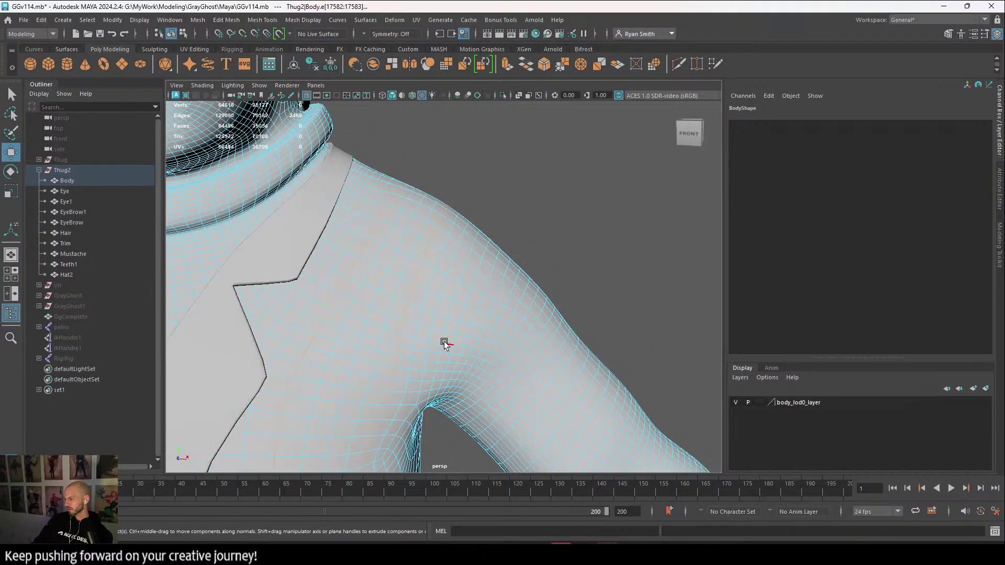
{"action": "scroll", "coordinate": [429, 381], "scroll_direction": "down", "scroll_amount": 2}
{"action": "left_click_drag", "start_coordinate": [429, 382], "coordinate": [413, 350], "text": "alt"}
{"action": "middle_click_drag", "start_coordinate": [413, 350], "coordinate": [525, 180], "text": "alt"}
{"action": "scroll", "coordinate": [524, 181], "scroll_direction": "up", "scroll_amount": 3}
{"action": "scroll", "coordinate": [525, 181], "scroll_direction": "down", "scroll_amount": 4}
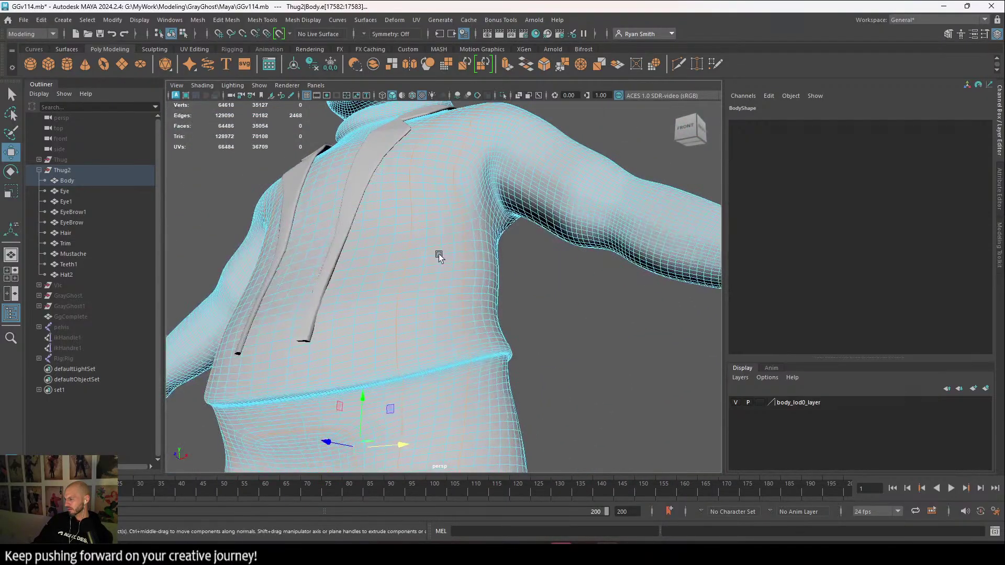
{"action": "left_click_drag", "start_coordinate": [437, 256], "coordinate": [526, 276], "text": "alt"}
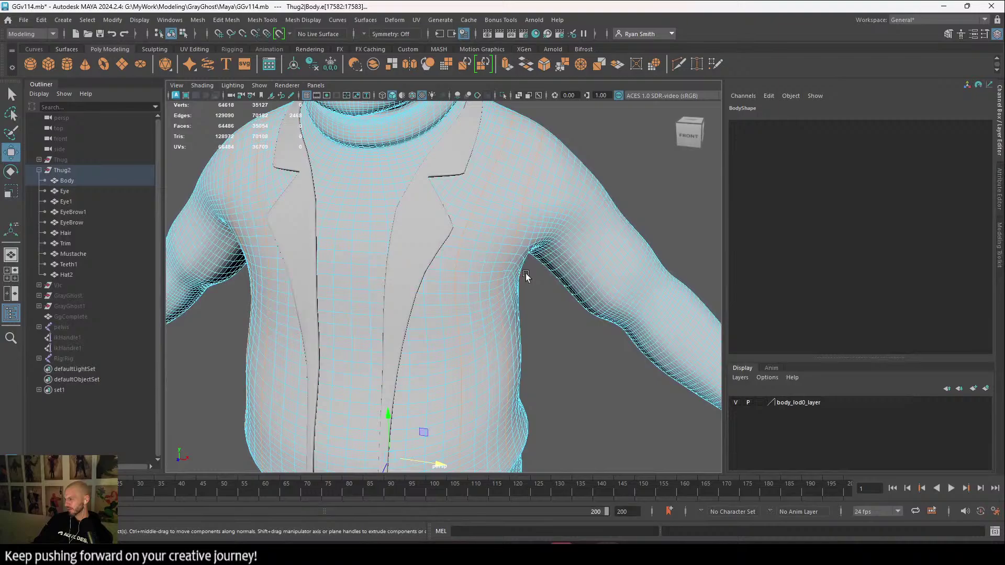
{"action": "left_click", "coordinate": [569, 280]}
Inspect the Body's shoulder, collar and head from the side and front, and select a single edge on the forehead.
{"action": "scroll", "coordinate": [516, 347], "scroll_direction": "down", "scroll_amount": 3}
{"action": "scroll", "coordinate": [494, 350], "scroll_direction": "up", "scroll_amount": 5}
{"action": "left_click_drag", "start_coordinate": [494, 350], "coordinate": [456, 324], "text": "alt"}
{"action": "right_click_drag", "start_coordinate": [455, 324], "coordinate": [366, 316], "text": "alt"}
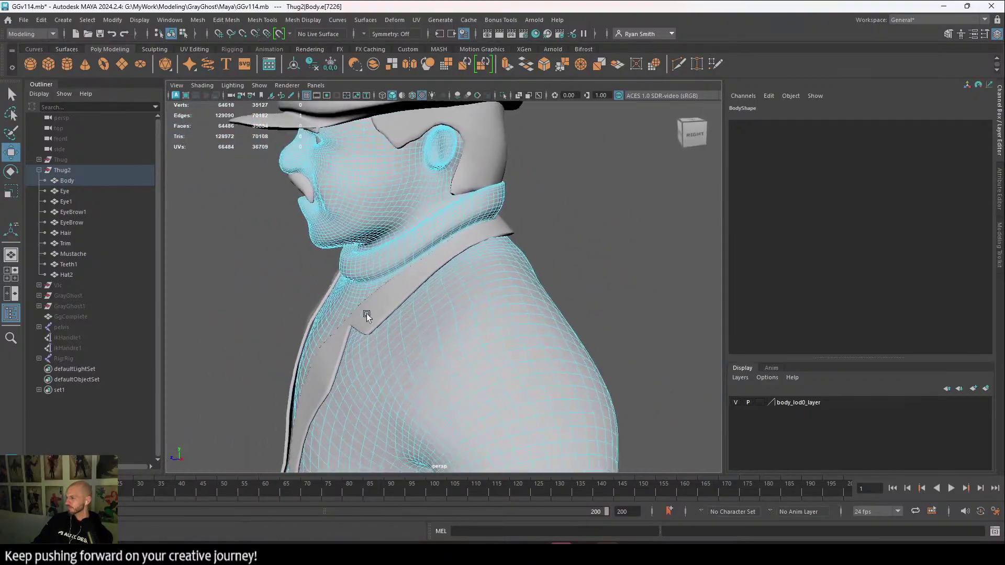
{"action": "left_click_drag", "start_coordinate": [365, 316], "coordinate": [451, 316], "text": "alt"}
{"action": "right_click_drag", "start_coordinate": [450, 316], "coordinate": [414, 324], "text": "alt"}
{"action": "middle_click_drag", "start_coordinate": [414, 324], "coordinate": [458, 372], "text": "alt"}
{"action": "right_click_drag", "start_coordinate": [457, 372], "coordinate": [506, 365], "text": "alt"}
{"action": "left_click_drag", "start_coordinate": [507, 365], "coordinate": [496, 341], "text": "alt"}
{"action": "left_click", "coordinate": [415, 165]}
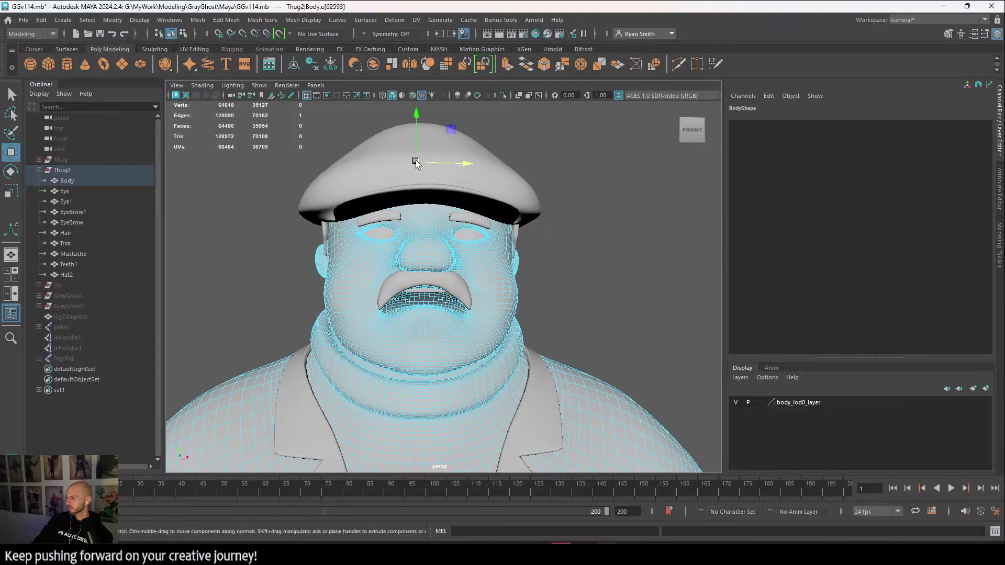
Show the character in wireframe in the top view and return the Body to object mode.
{"action": "key", "text": "space"}
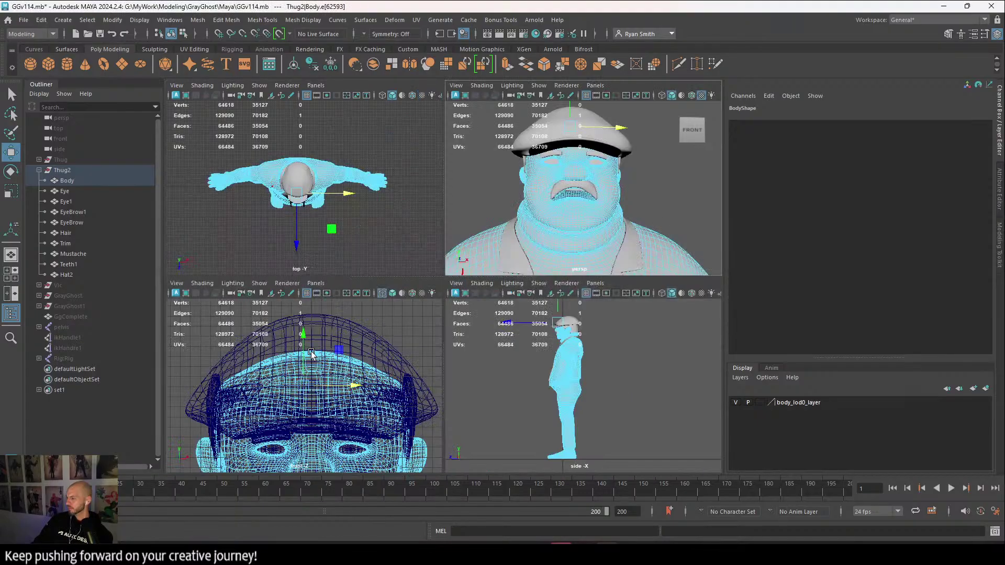
{"action": "key", "text": "space"}
{"action": "scroll", "coordinate": [463, 335], "scroll_direction": "up", "scroll_amount": 5}
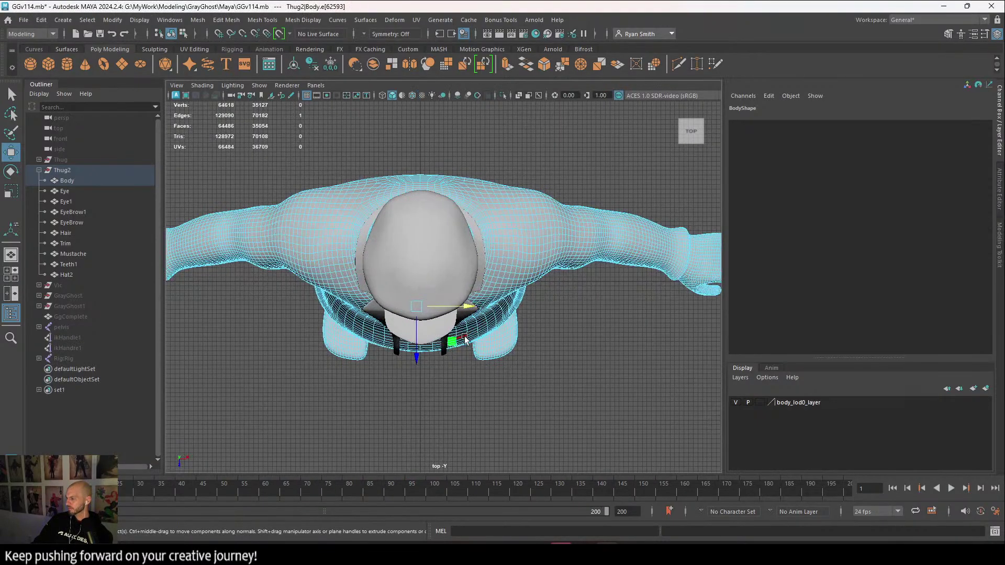
{"action": "scroll", "coordinate": [448, 375], "scroll_direction": "up", "scroll_amount": 2}
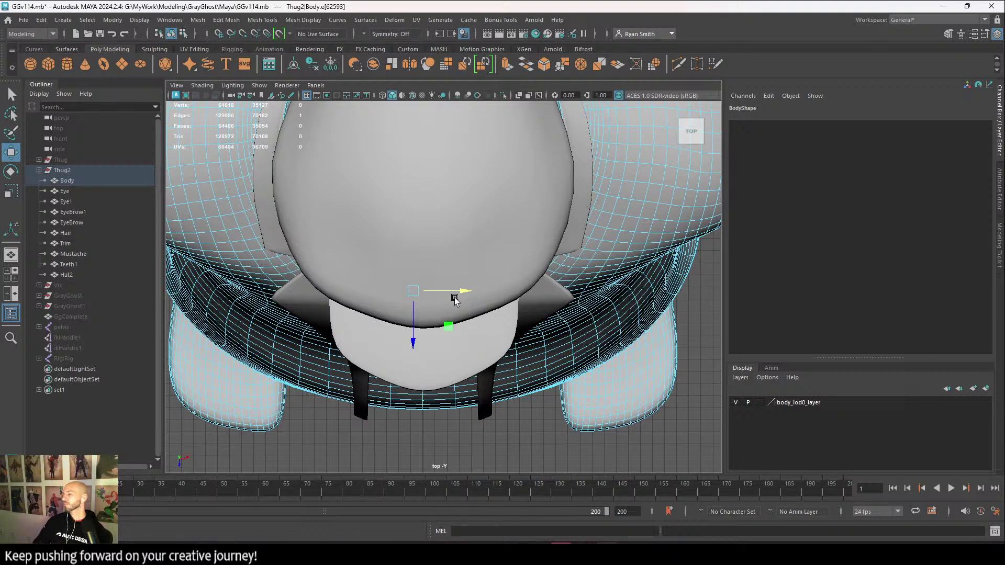
{"action": "key", "text": "4"}
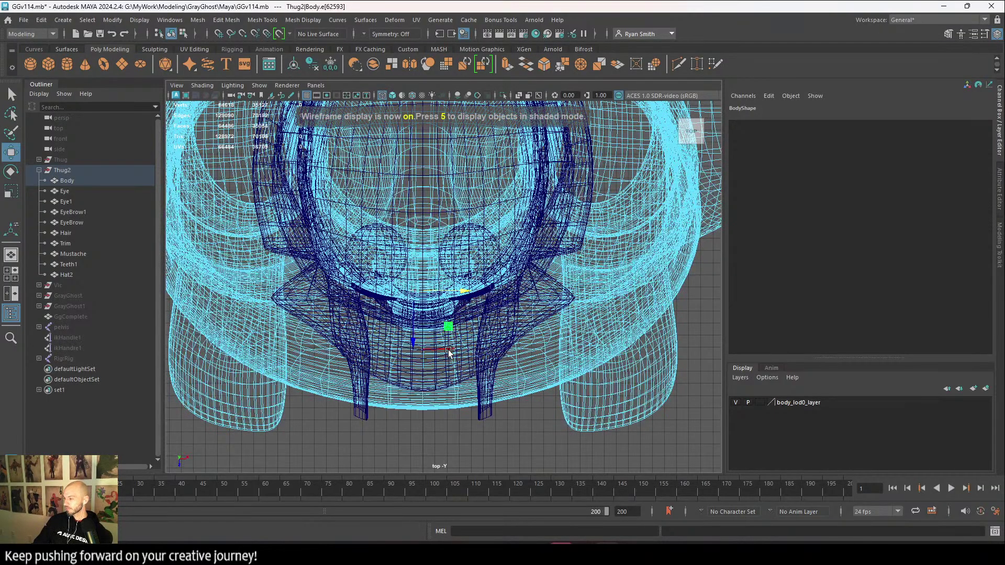
{"action": "right_click", "coordinate": [498, 228]}
{"action": "left_click", "coordinate": [549, 213]}
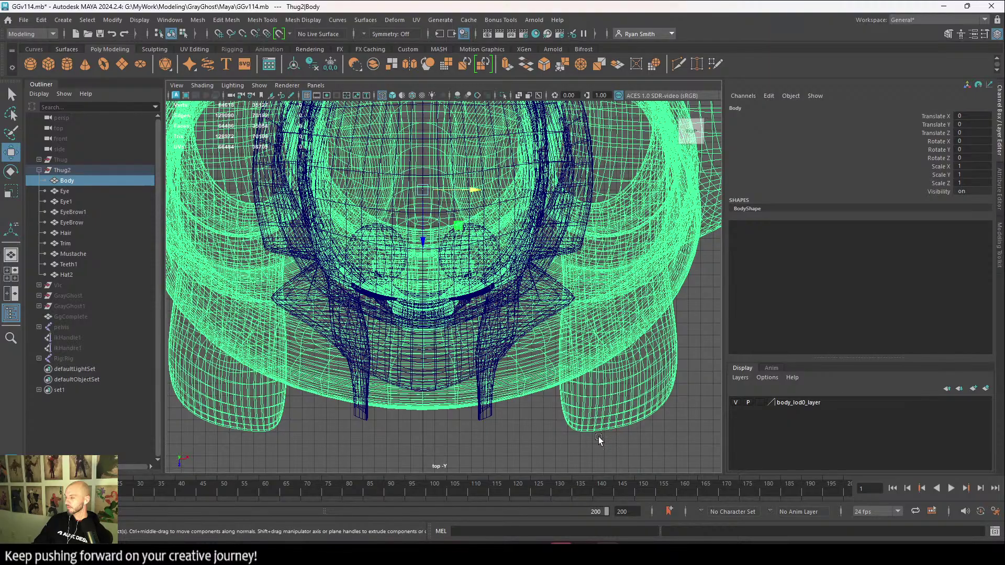
Examine the Body's centre line against the grid's central axis in the top view.
{"action": "left_click", "coordinate": [572, 441]}
{"action": "left_click", "coordinate": [550, 382]}
{"action": "scroll", "coordinate": [513, 287], "scroll_direction": "up", "scroll_amount": 10}
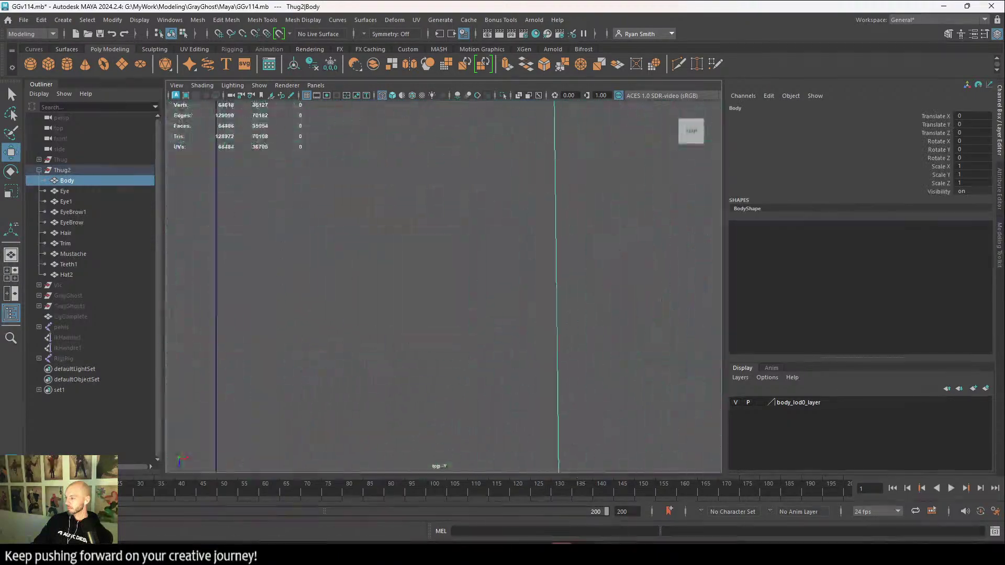
{"action": "middle_click_drag", "start_coordinate": [531, 301], "coordinate": [583, 302], "text": "alt"}
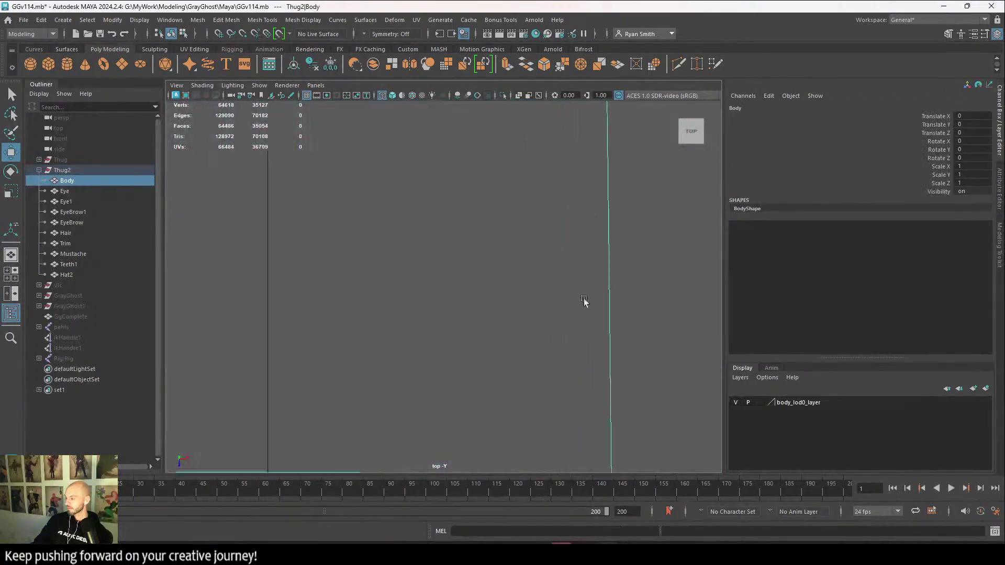
{"action": "right_click_drag", "start_coordinate": [583, 301], "coordinate": [571, 540], "text": "alt"}
{"action": "middle_click_drag", "start_coordinate": [500, 438], "coordinate": [518, 310], "text": "alt"}
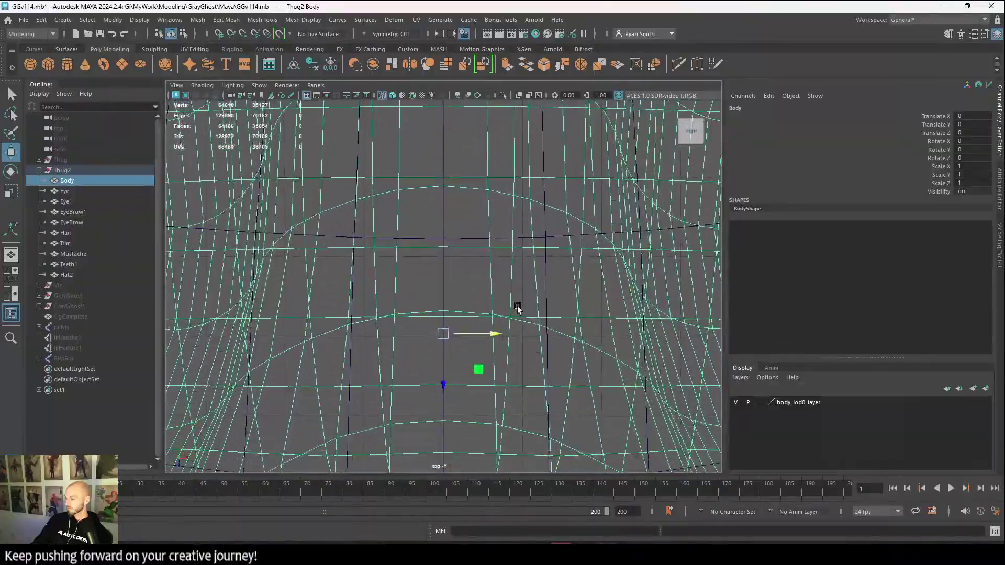
{"action": "right_click_drag", "start_coordinate": [519, 309], "coordinate": [180, 168], "text": "alt"}
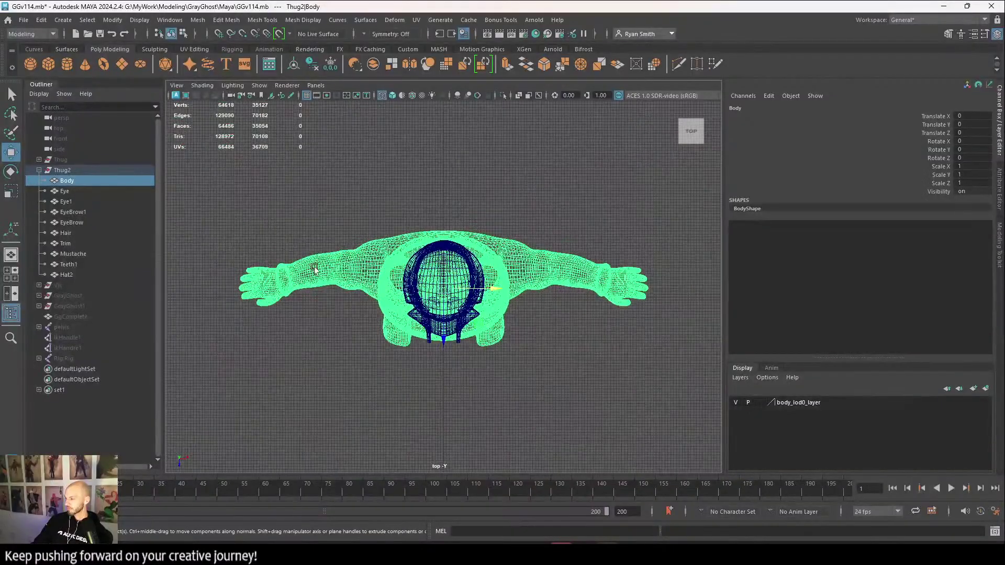
Select the vertices of one of the Body's forearms and set symmetry to Object X.
{"action": "right_click_drag", "start_coordinate": [362, 284], "coordinate": [308, 236]}
{"action": "left_click_drag", "start_coordinate": [301, 195], "coordinate": [360, 352]}
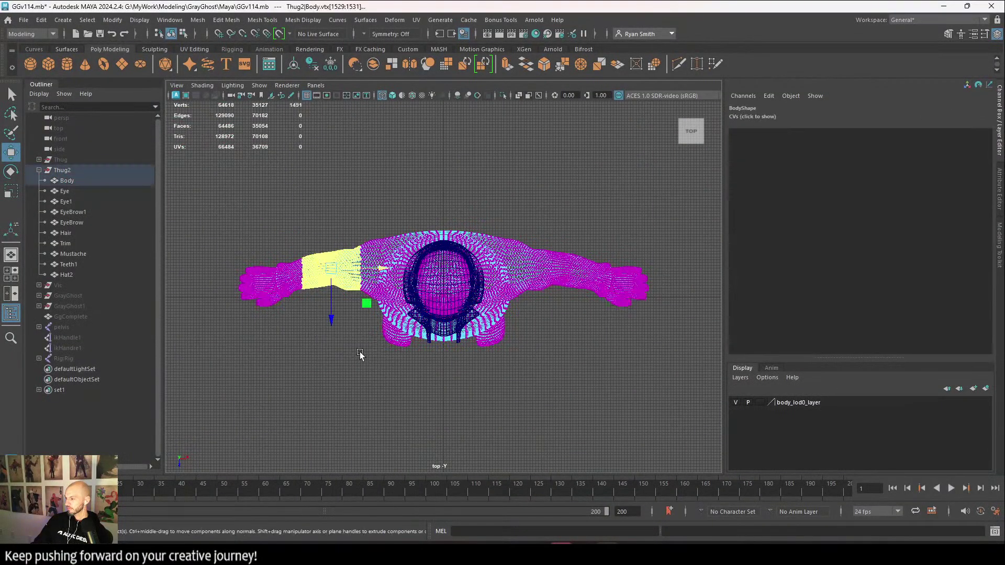
{"action": "left_click", "coordinate": [377, 34]}
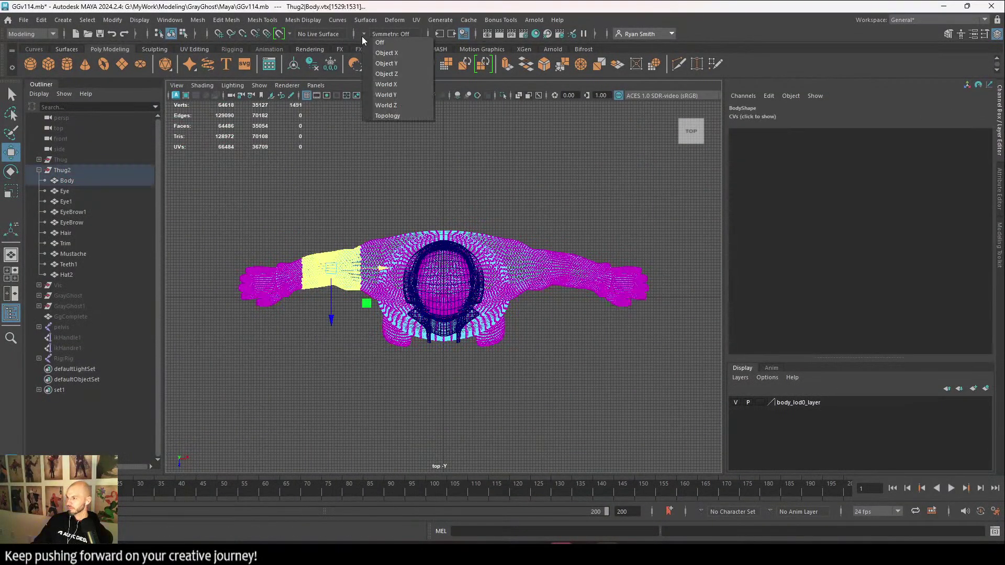
{"action": "left_click", "coordinate": [398, 52]}
Select groups of Body vertices from one hand across the arm to the torso and foot to check the mirrored selection.
{"action": "left_click", "coordinate": [292, 234]}
{"action": "left_click_drag", "start_coordinate": [258, 230], "coordinate": [279, 374]}
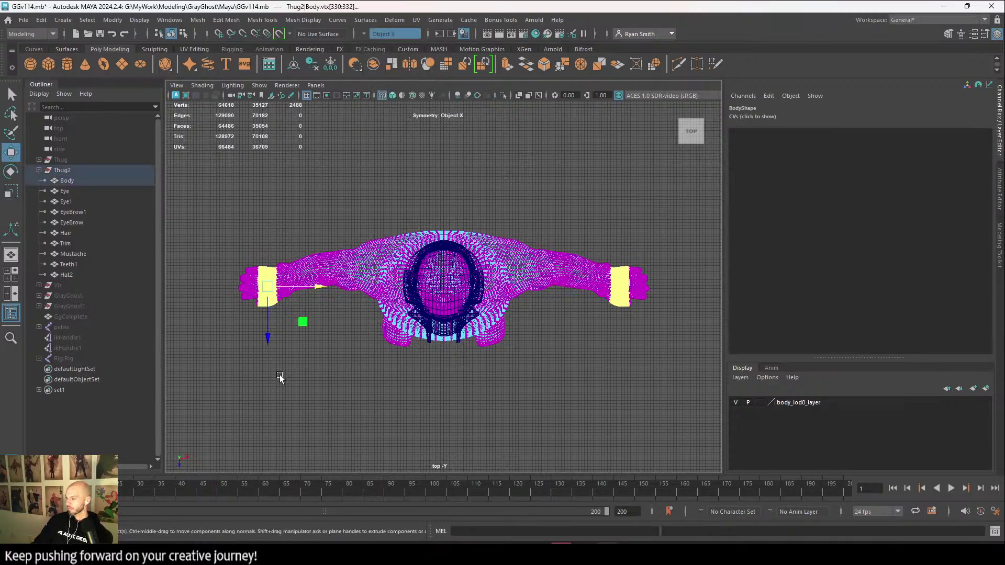
{"action": "left_click_drag", "start_coordinate": [171, 201], "coordinate": [272, 375]}
{"action": "left_click_drag", "start_coordinate": [258, 209], "coordinate": [320, 375]}
{"action": "left_click_drag", "start_coordinate": [299, 212], "coordinate": [350, 404]}
{"action": "left_click_drag", "start_coordinate": [347, 198], "coordinate": [409, 396]}
{"action": "left_click_drag", "start_coordinate": [412, 198], "coordinate": [479, 397]}
{"action": "left_click", "coordinate": [496, 345]}
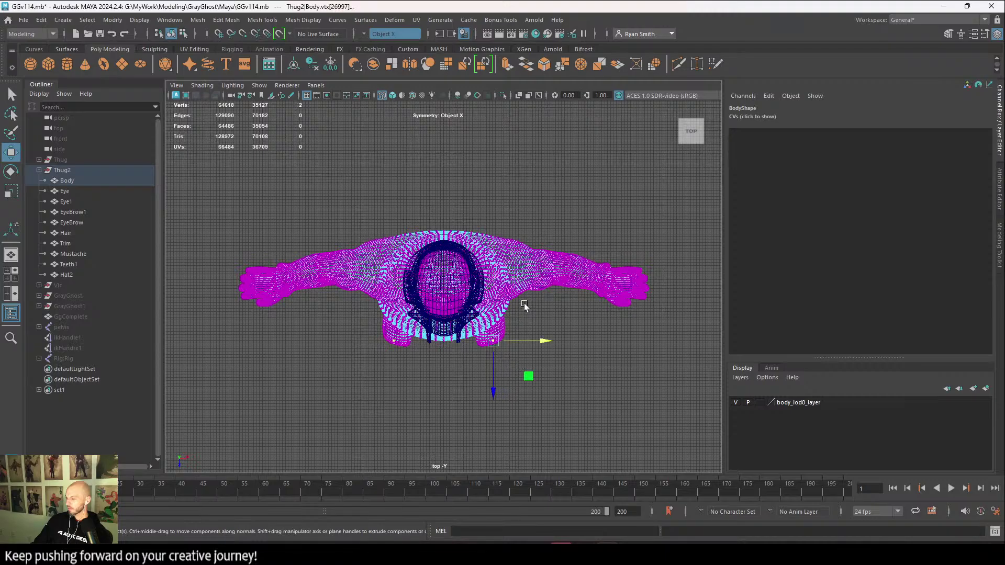
Go back to the perspective view and return the Body to object mode.
{"action": "key", "text": "space"}
{"action": "key", "text": "space"}
{"action": "key", "text": "F8"}
{"action": "scroll", "coordinate": [487, 162], "scroll_direction": "down", "scroll_amount": 3}
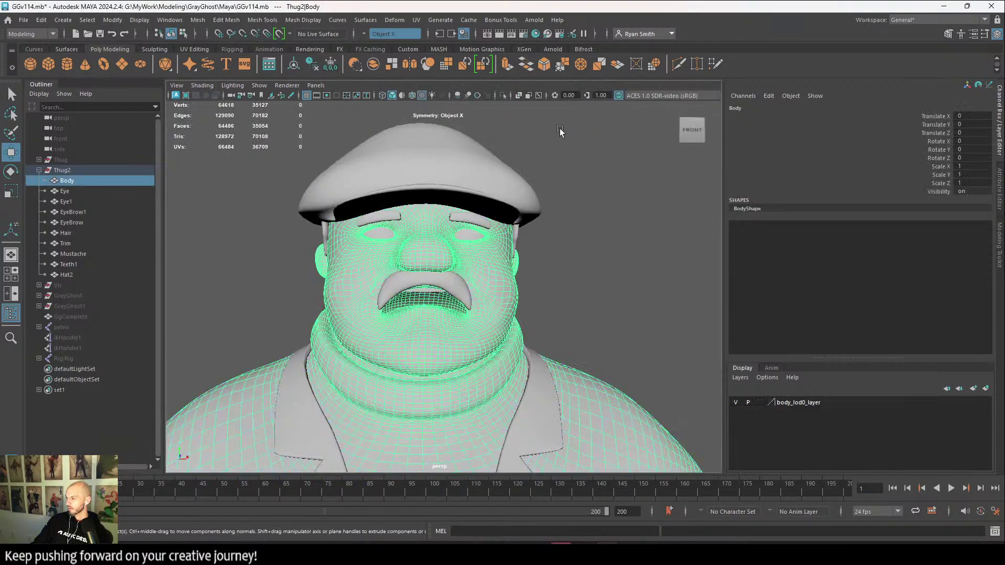
{"action": "left_click", "coordinate": [504, 304]}
{"action": "left_click", "coordinate": [495, 303]}
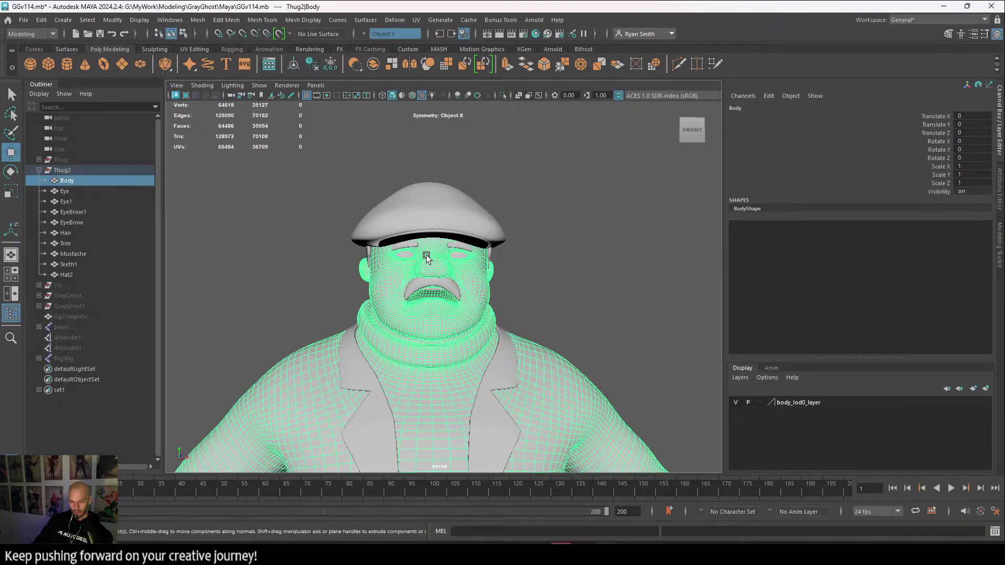
Freeze Hat2's transformations and select the Mustache.
{"action": "left_click", "coordinate": [433, 211]}
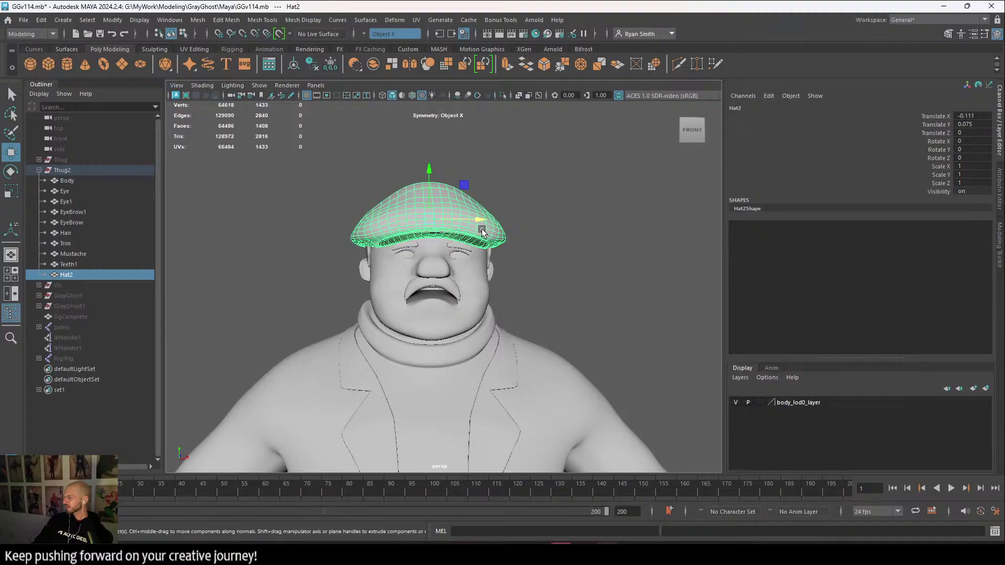
{"action": "left_click", "coordinate": [329, 66]}
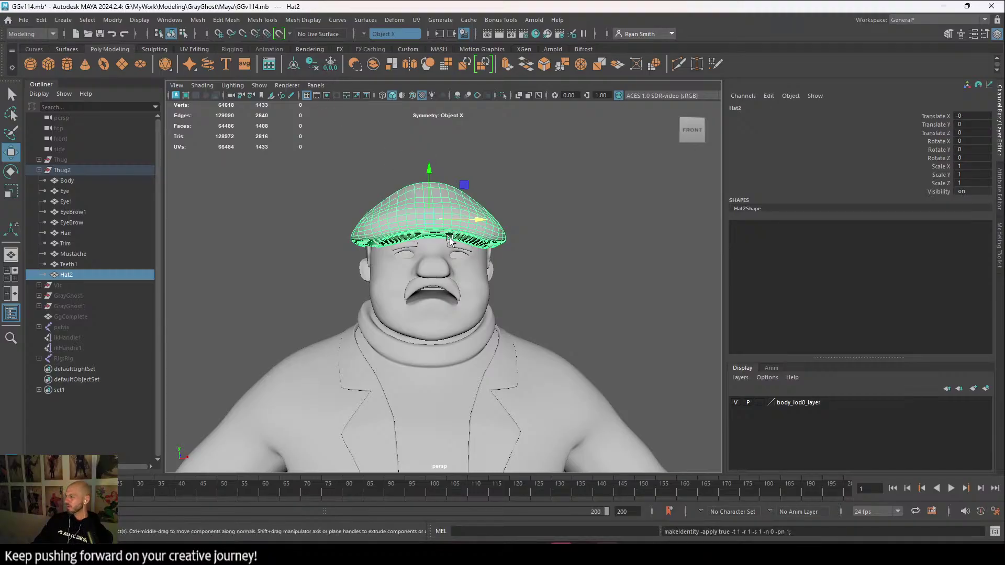
{"action": "left_click", "coordinate": [445, 287]}
{"action": "left_click_drag", "start_coordinate": [524, 274], "coordinate": [510, 293], "text": "alt"}
{"action": "right_click_drag", "start_coordinate": [511, 294], "coordinate": [558, 361], "text": "alt"}
{"action": "left_click_drag", "start_coordinate": [558, 360], "coordinate": [482, 344], "text": "alt"}
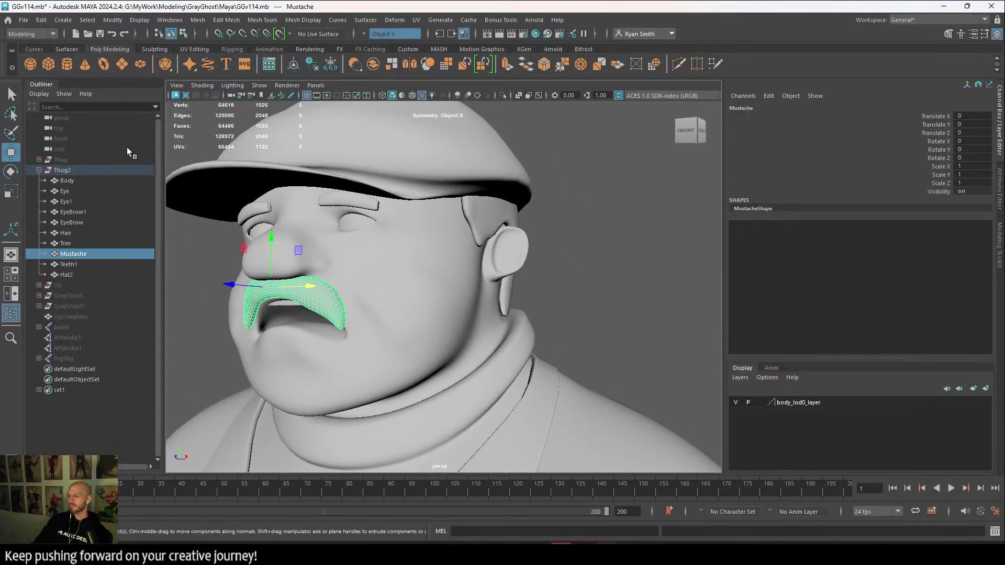
Create a polygon cube and raise it to Translate Y 143.706 at the character's head.
{"action": "left_click", "coordinate": [48, 64]}
{"action": "scroll", "coordinate": [445, 340], "scroll_direction": "down", "scroll_amount": 10}
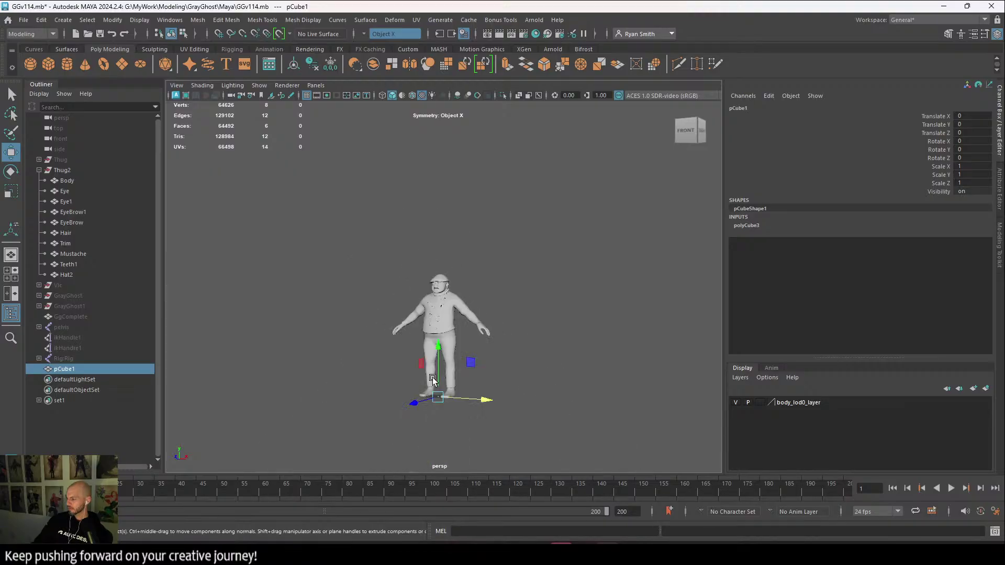
{"action": "left_click_drag", "start_coordinate": [437, 348], "coordinate": [435, 240]}
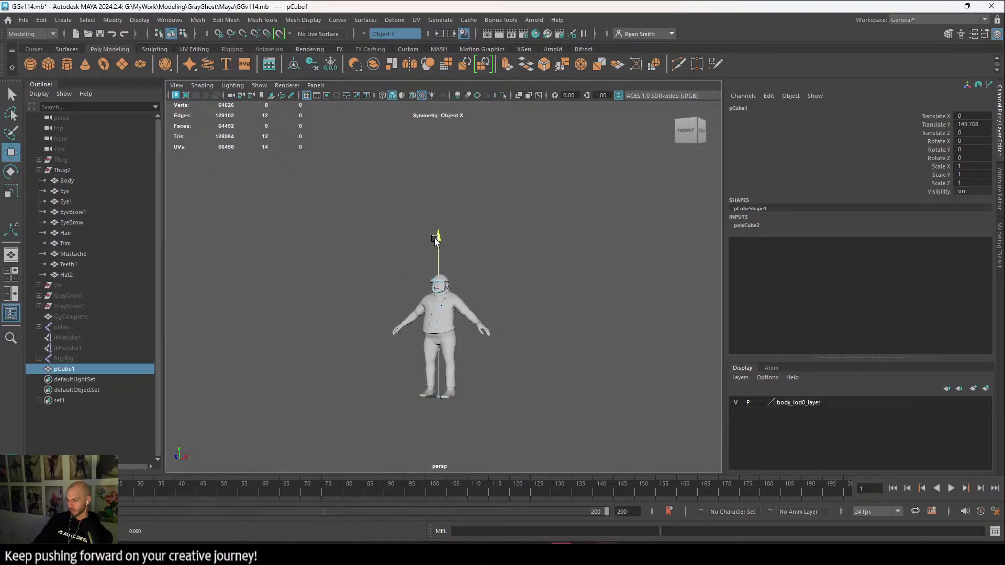
Move the cube in front of the character's chin, at Translate Y 138.999 and Translate Z 7.036.
{"action": "key", "text": "f"}
{"action": "right_click_drag", "start_coordinate": [498, 266], "coordinate": [453, 293], "text": "alt"}
{"action": "left_click_drag", "start_coordinate": [454, 293], "coordinate": [395, 330], "text": "alt"}
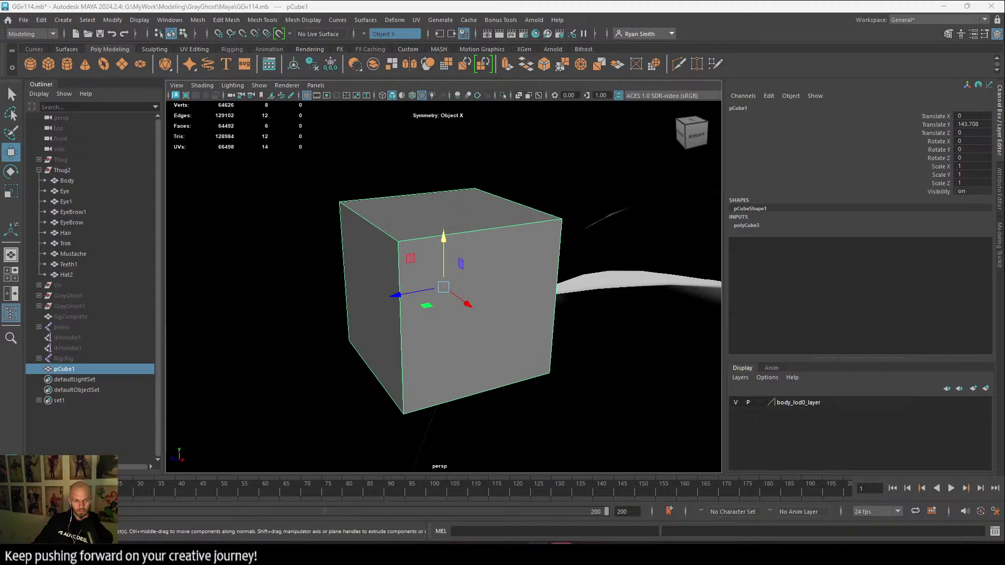
{"action": "left_click_drag", "start_coordinate": [454, 322], "coordinate": [561, 318], "text": "alt"}
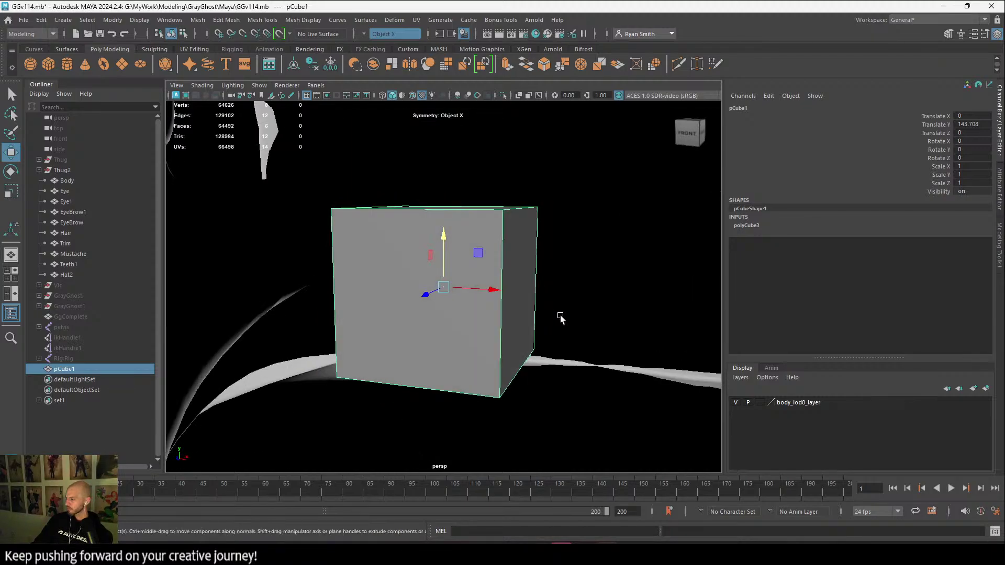
{"action": "right_click_drag", "start_coordinate": [561, 318], "coordinate": [506, 298], "text": "alt"}
{"action": "left_click_drag", "start_coordinate": [506, 298], "coordinate": [404, 323], "text": "alt"}
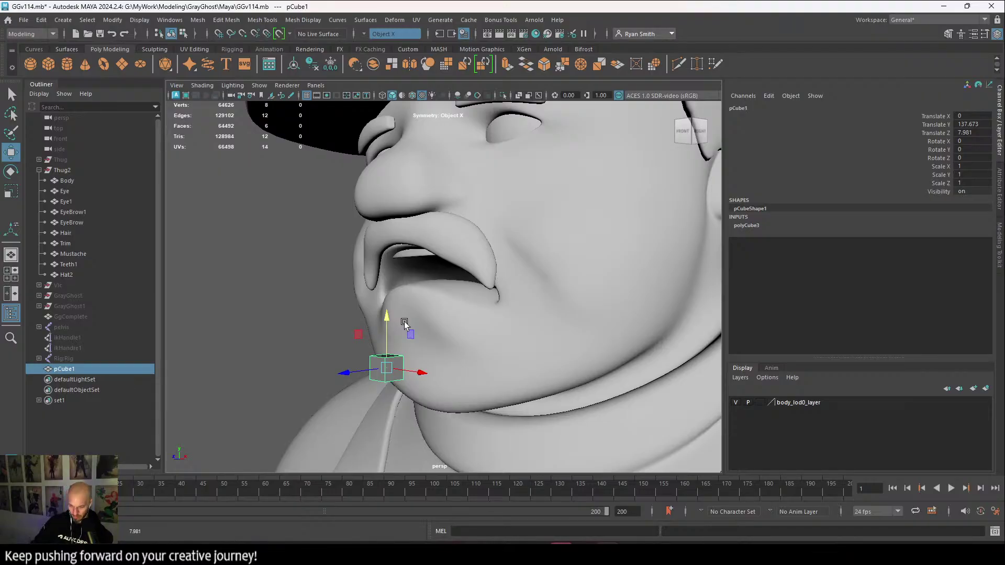
{"action": "left_click_drag", "start_coordinate": [381, 415], "coordinate": [415, 332], "text": "alt"}
Scale the cube at the chin along the X axis with Object X symmetry on.
{"action": "key", "text": "r"}
{"action": "left_click_drag", "start_coordinate": [390, 299], "coordinate": [422, 364]}
{"action": "key", "text": "w"}
{"action": "key", "text": "r"}
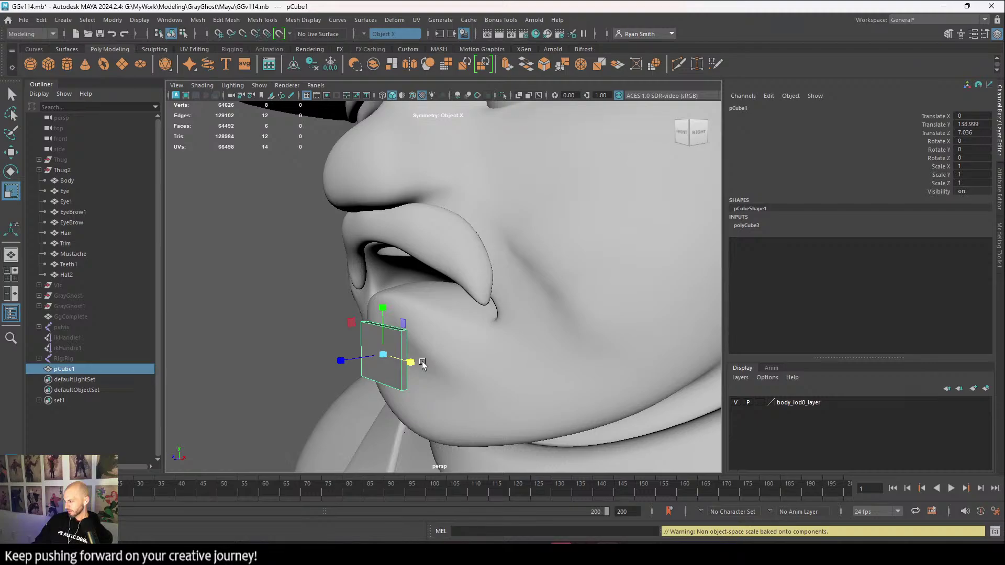
Turn symmetry off and stretch the cube wider along the X axis.
{"action": "left_click", "coordinate": [362, 33]}
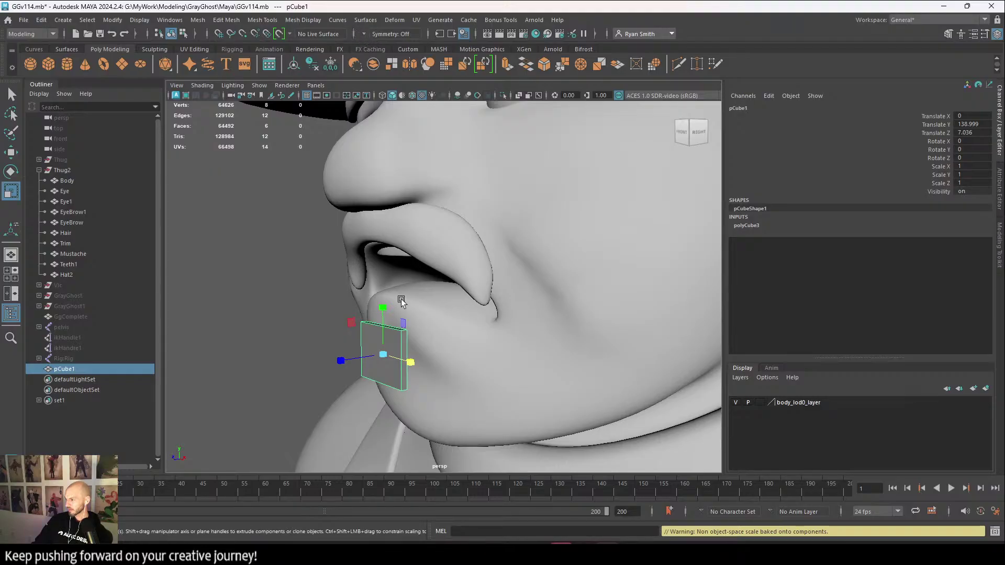
{"action": "left_click", "coordinate": [309, 385]}
{"action": "left_click", "coordinate": [386, 349]}
{"action": "left_click_drag", "start_coordinate": [410, 360], "coordinate": [423, 365]}
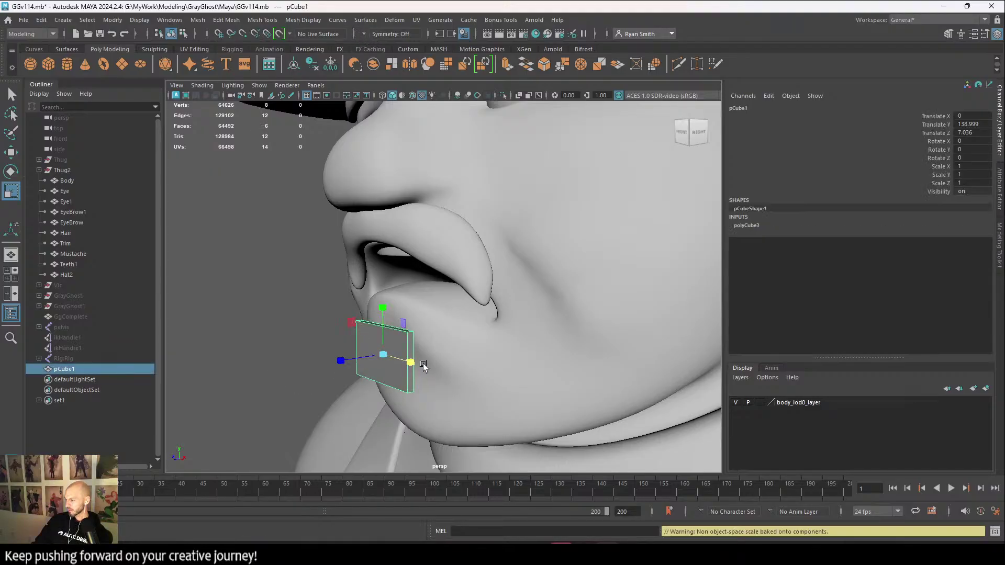
Review the Scale Tool settings and scale the cube to 1.265 in X.
{"action": "left_click_drag", "start_coordinate": [837, 533], "coordinate": [635, 528]}
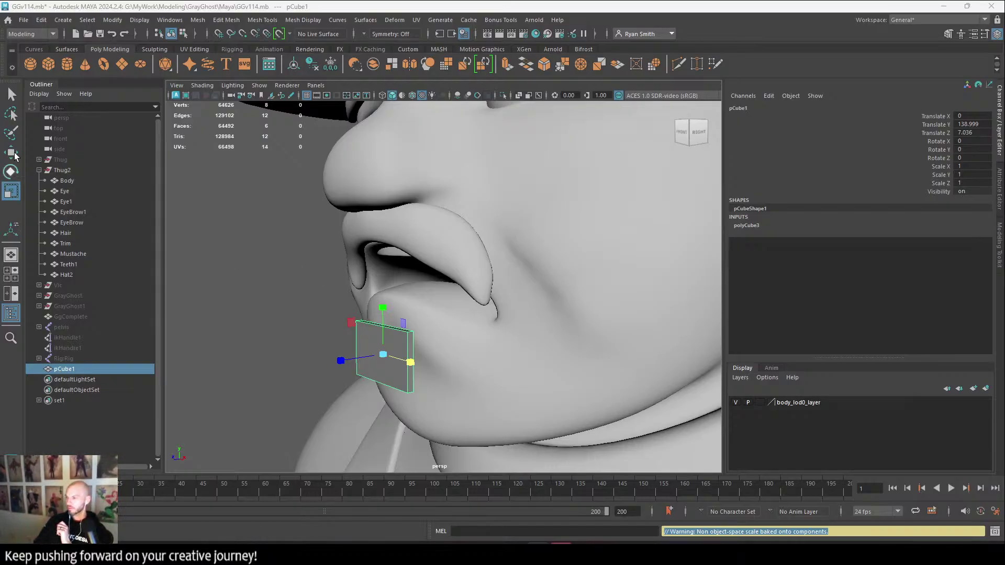
{"action": "double_click", "coordinate": [11, 190]}
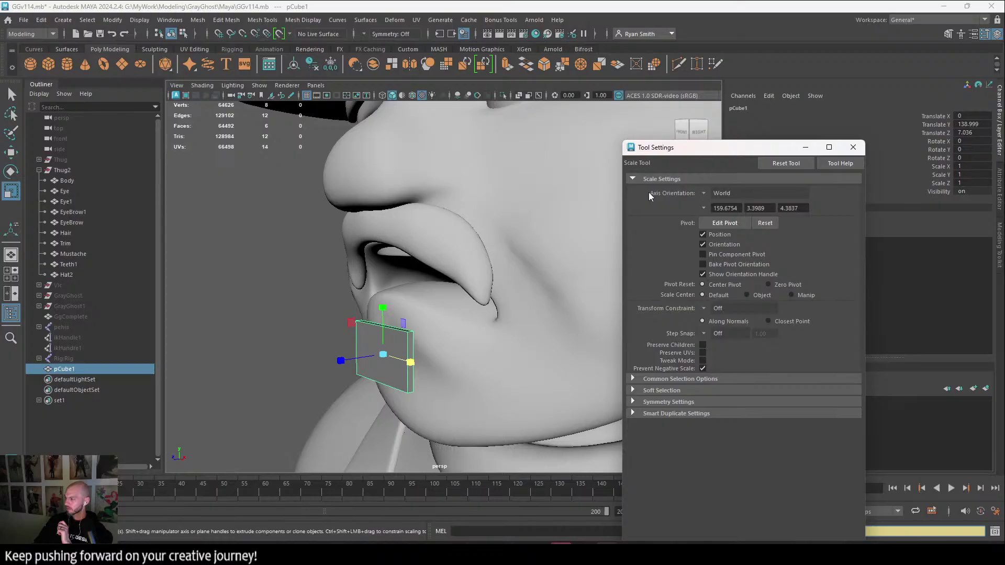
{"action": "left_click", "coordinate": [853, 147]}
{"action": "left_click_drag", "start_coordinate": [412, 362], "coordinate": [413, 362]}
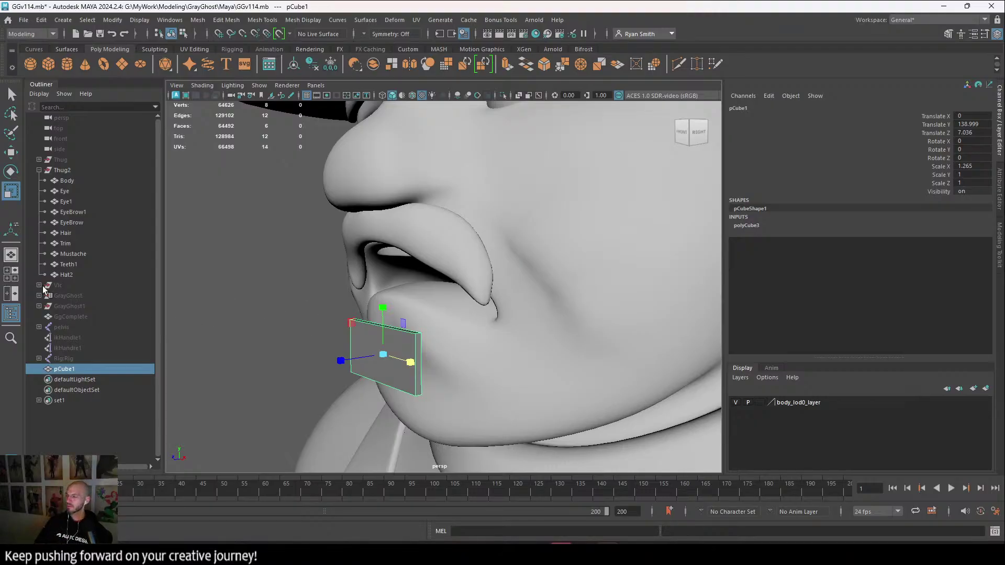
{"action": "left_click_drag", "start_coordinate": [370, 404], "coordinate": [463, 382], "text": "alt"}
{"action": "scroll", "coordinate": [477, 319], "scroll_direction": "up", "scroll_amount": 3}
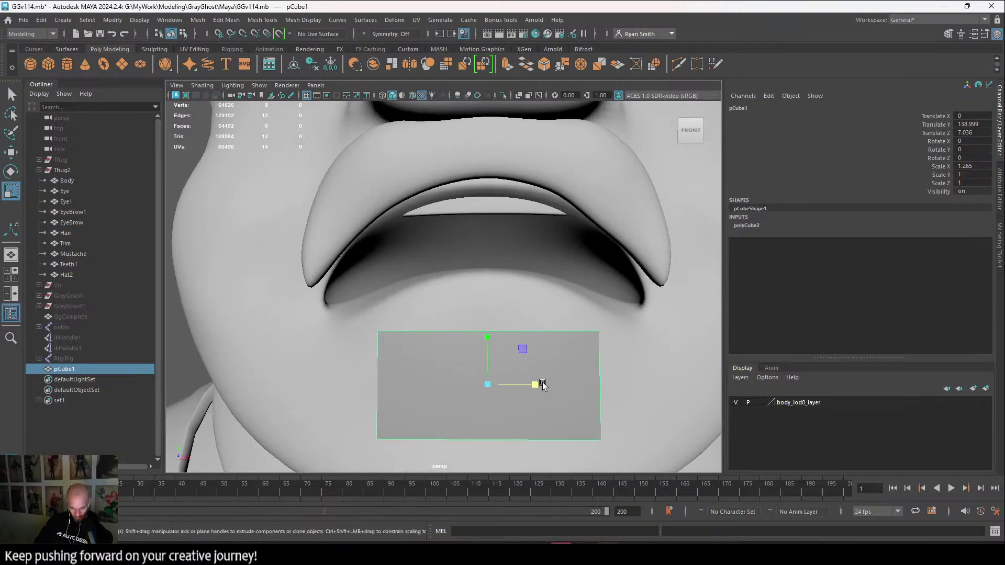
Reshape the cube at the chin to Scale X 0.615 and Scale Z 2.947, and move it to Translate Z 6.643.
{"action": "left_click_drag", "start_coordinate": [540, 383], "coordinate": [271, 352], "text": "alt"}
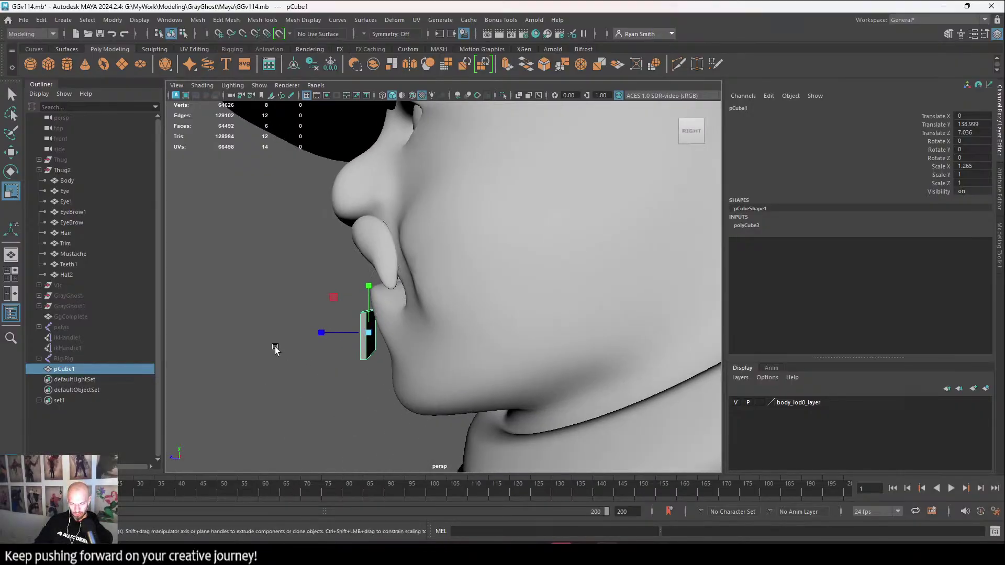
{"action": "right_click_drag", "start_coordinate": [317, 341], "coordinate": [343, 343], "text": "alt"}
{"action": "left_click_drag", "start_coordinate": [343, 343], "coordinate": [233, 340], "text": "alt"}
{"action": "key", "text": "w"}
{"action": "key", "text": "r"}
{"action": "left_click_drag", "start_coordinate": [233, 341], "coordinate": [456, 368], "text": "alt"}
{"action": "left_click_drag", "start_coordinate": [524, 363], "coordinate": [461, 361]}
{"action": "key", "text": "w"}
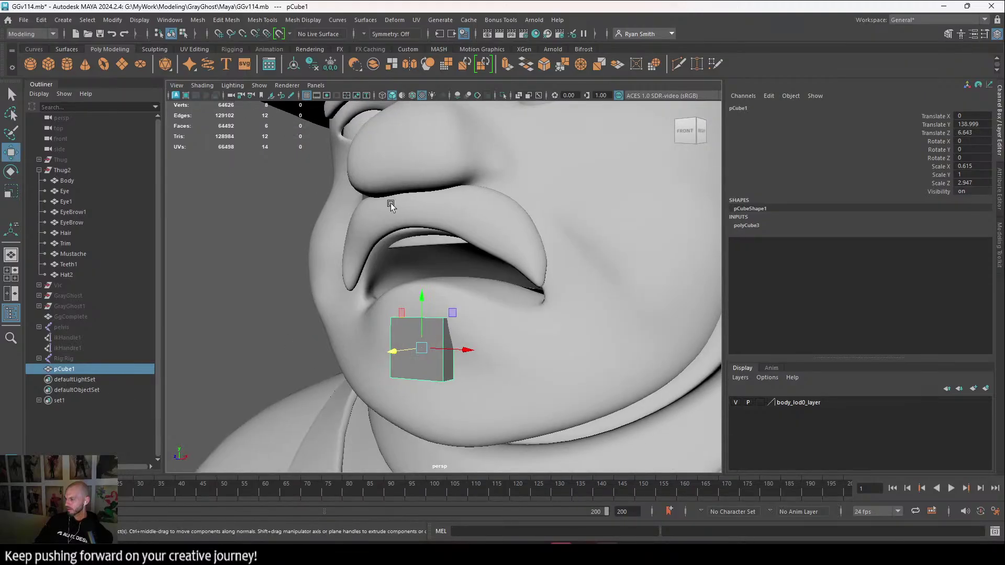
Smooth the chin cube with one division and return it to object mode.
{"action": "left_click", "coordinate": [427, 67]}
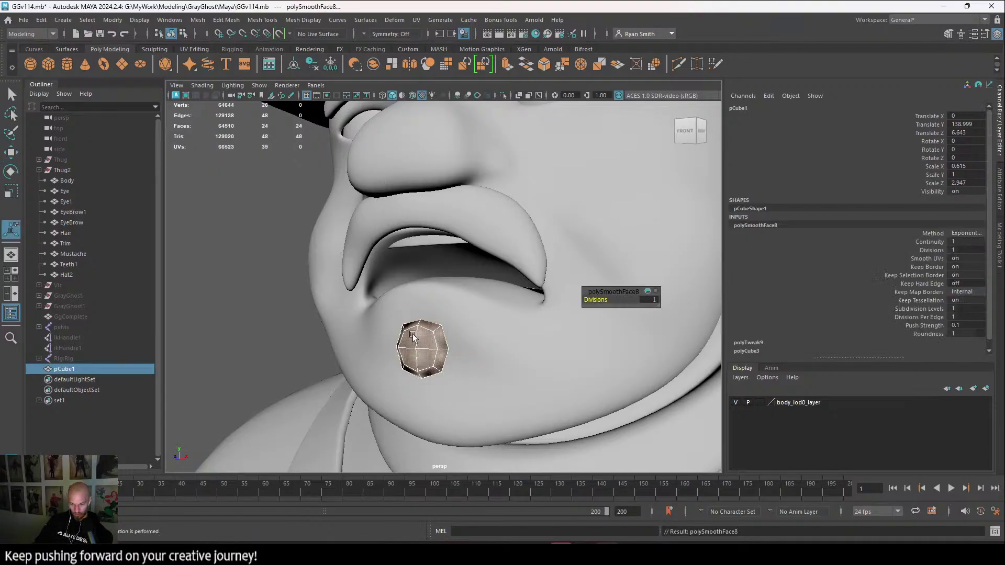
{"action": "key", "text": "w"}
{"action": "right_click", "coordinate": [480, 257]}
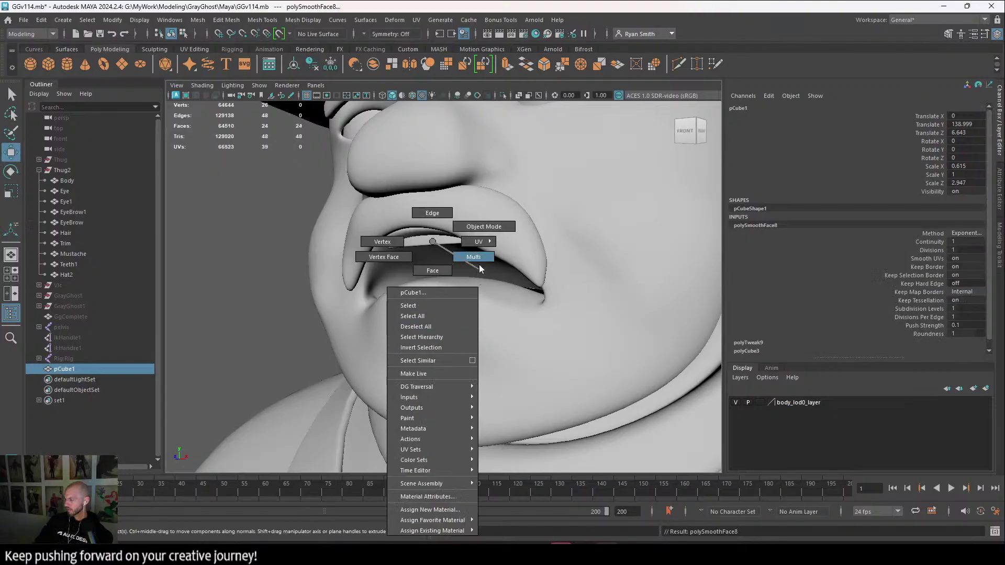
{"action": "key", "text": "F8"}
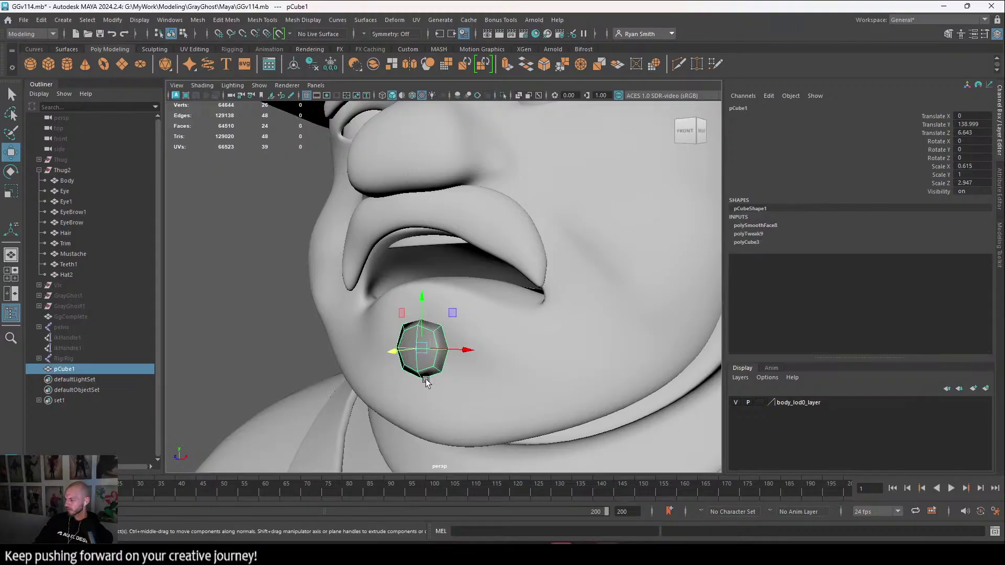
{"action": "left_click_drag", "start_coordinate": [427, 403], "coordinate": [481, 318], "text": "alt"}
{"action": "right_click_drag", "start_coordinate": [480, 317], "coordinate": [472, 341], "text": "alt"}
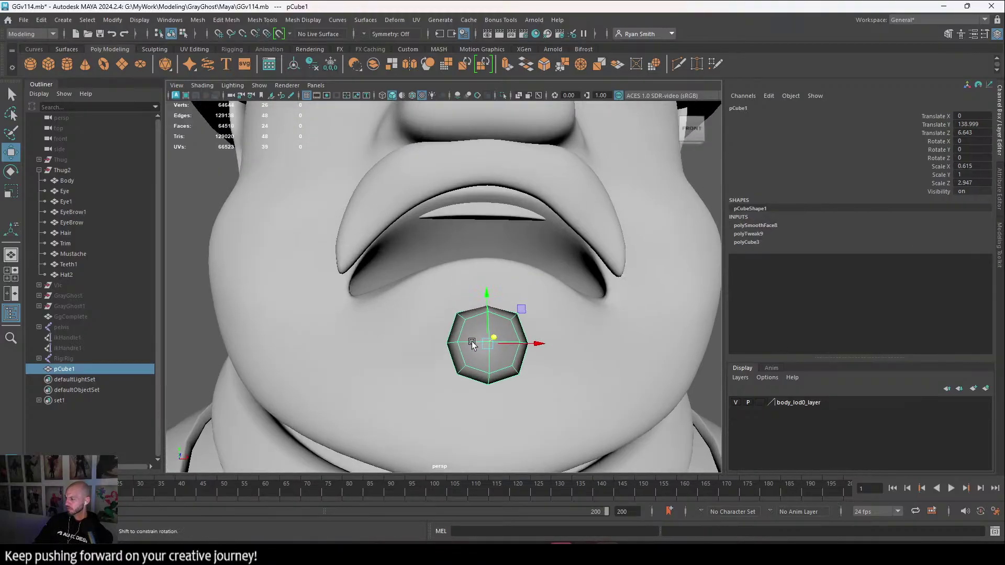
Edit the smoothed cube's vertices so that its shape tapers toward the bottom of the chin, then return to object mode.
{"action": "right_click_drag", "start_coordinate": [463, 241], "coordinate": [408, 241]}
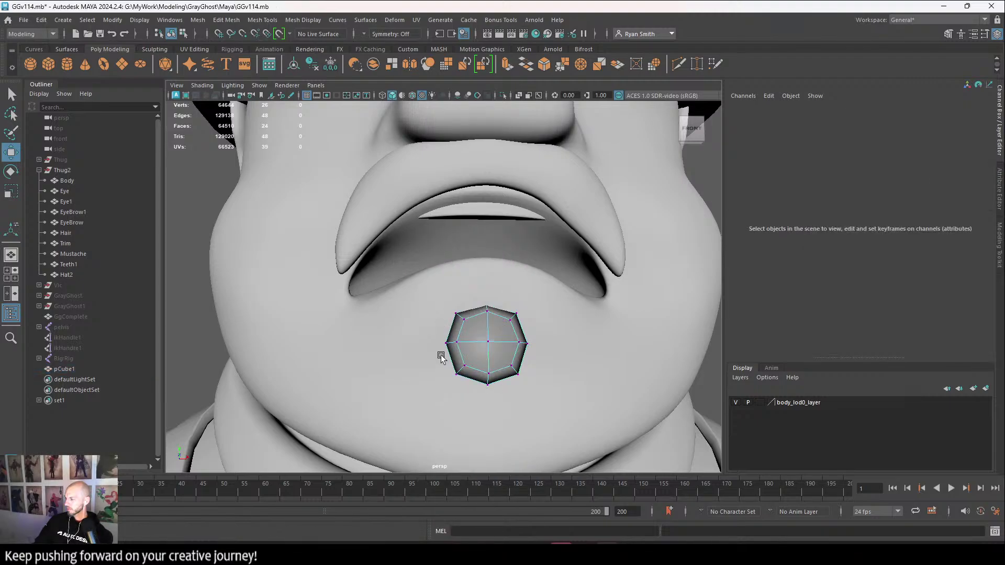
{"action": "key", "text": "r"}
{"action": "left_click_drag", "start_coordinate": [494, 406], "coordinate": [365, 310], "text": "alt"}
{"action": "left_click_drag", "start_coordinate": [460, 354], "coordinate": [406, 375]}
{"action": "key", "text": "w"}
{"action": "right_click_drag", "start_coordinate": [388, 254], "coordinate": [427, 225]}
Scale the tapered chin piece to X 0.875, Y 1.438 and Z 4.238, and lower it to Translate Y 137.898.
{"action": "key", "text": "e"}
{"action": "key", "text": "r"}
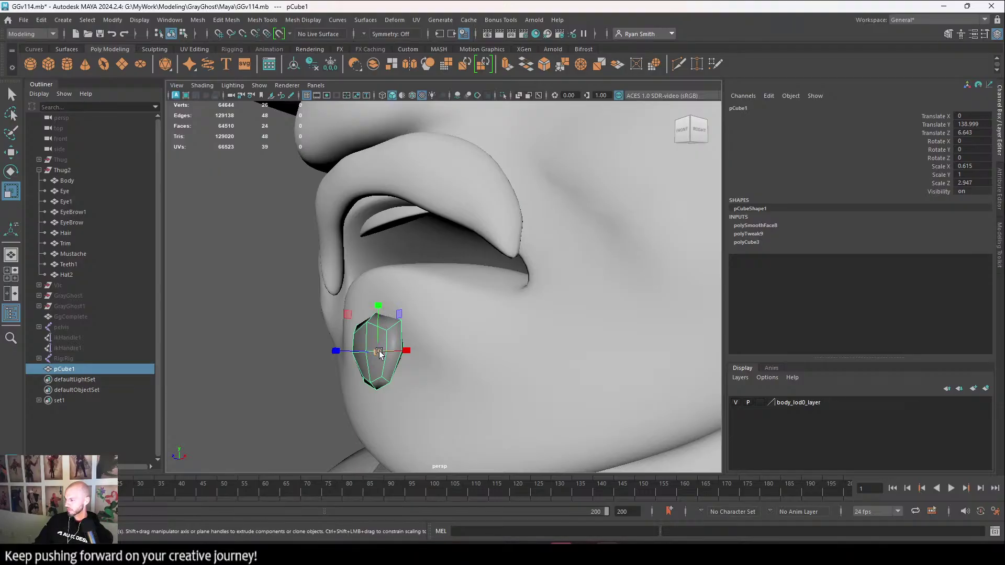
{"action": "left_click_drag", "start_coordinate": [378, 352], "coordinate": [415, 322]}
{"action": "key", "text": "w"}
{"action": "key", "text": "e"}
{"action": "key", "text": "r"}
{"action": "left_click_drag", "start_coordinate": [481, 326], "coordinate": [479, 325]}
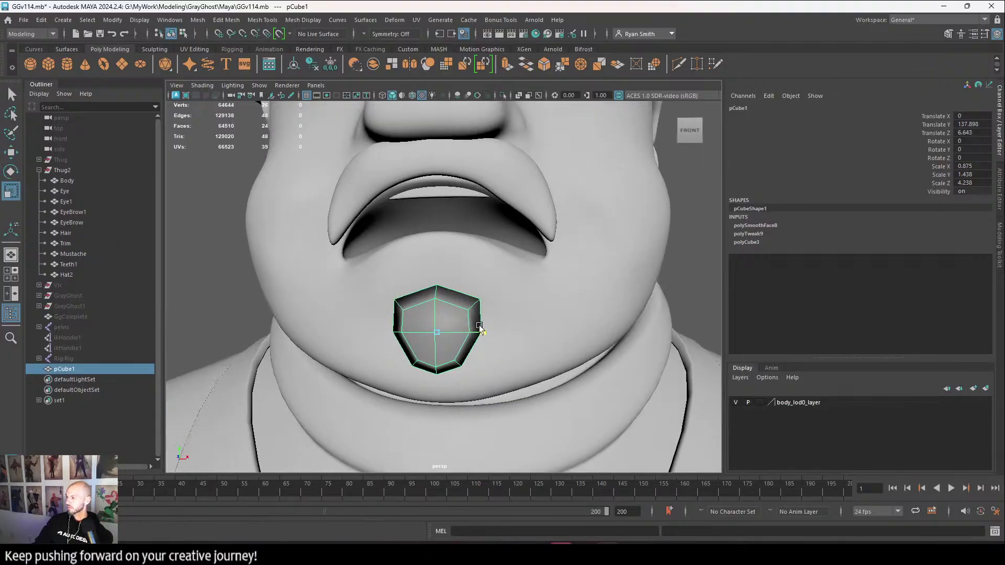
Smooth the chin piece again and place it at Translate Y 138.153 and Translate Z 6.311.
{"action": "left_click", "coordinate": [428, 68]}
{"action": "left_click_drag", "start_coordinate": [453, 352], "coordinate": [324, 343], "text": "alt"}
{"action": "right_click_drag", "start_coordinate": [325, 343], "coordinate": [384, 226]}
{"action": "key", "text": "w"}
{"action": "left_click", "coordinate": [315, 335]}
{"action": "left_click_drag", "start_coordinate": [279, 347], "coordinate": [290, 350]}
{"action": "left_click", "coordinate": [281, 394]}
Try to tilt the smoothed chin piece about the X axis to follow the chin.
{"action": "left_click_drag", "start_coordinate": [267, 406], "coordinate": [465, 406], "text": "alt"}
{"action": "right_click_drag", "start_coordinate": [465, 406], "coordinate": [597, 433], "text": "alt"}
{"action": "scroll", "coordinate": [496, 352], "scroll_direction": "up", "scroll_amount": 3}
{"action": "left_click_drag", "start_coordinate": [495, 352], "coordinate": [408, 356], "text": "alt"}
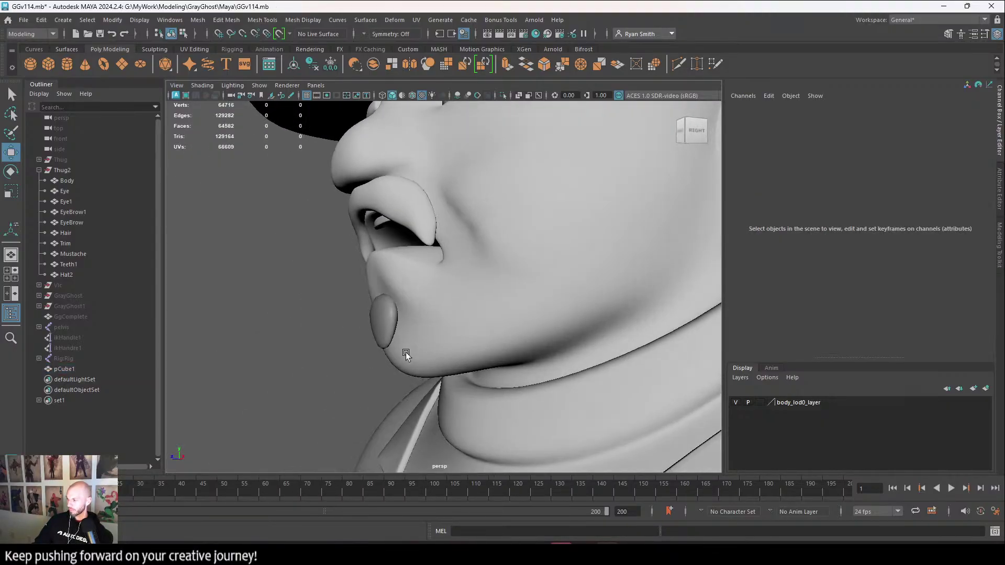
{"action": "left_click_drag", "start_coordinate": [339, 367], "coordinate": [380, 327], "text": "alt"}
{"action": "left_click", "coordinate": [408, 316]}
{"action": "key", "text": "e"}
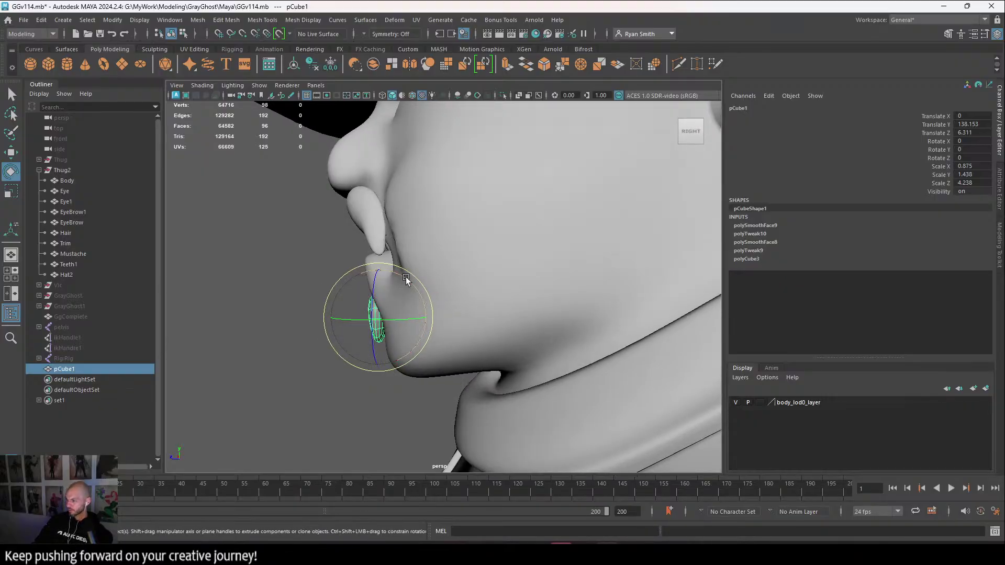
{"action": "left_click_drag", "start_coordinate": [406, 272], "coordinate": [402, 278]}
{"action": "key", "text": "ctrl+z"}
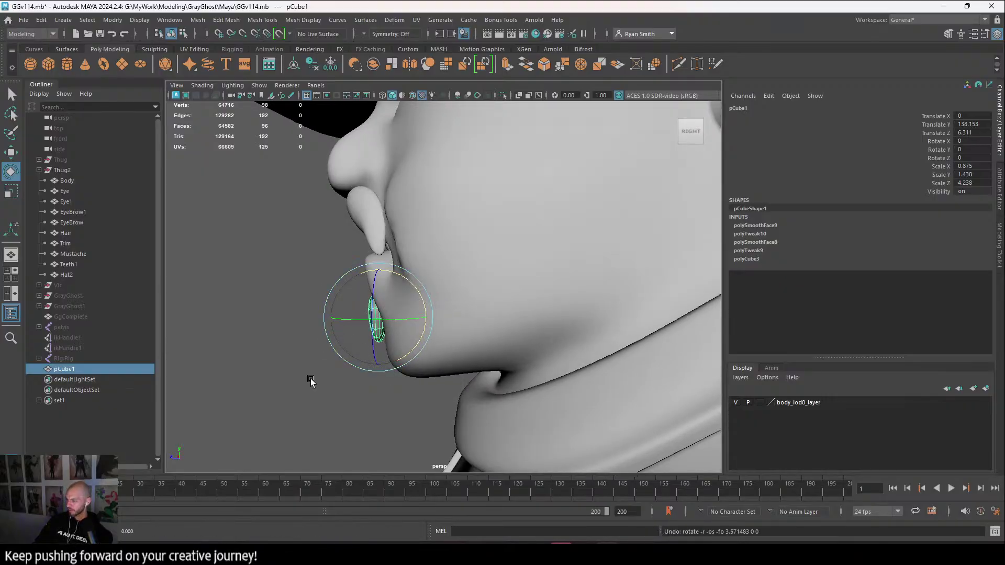
Scale the chin piece to X 0.905, Y 1.725 and Z 5.082.
{"action": "left_click_drag", "start_coordinate": [312, 383], "coordinate": [464, 309], "text": "alt"}
{"action": "key", "text": "r"}
{"action": "scroll", "coordinate": [444, 338], "scroll_direction": "down", "scroll_amount": 4}
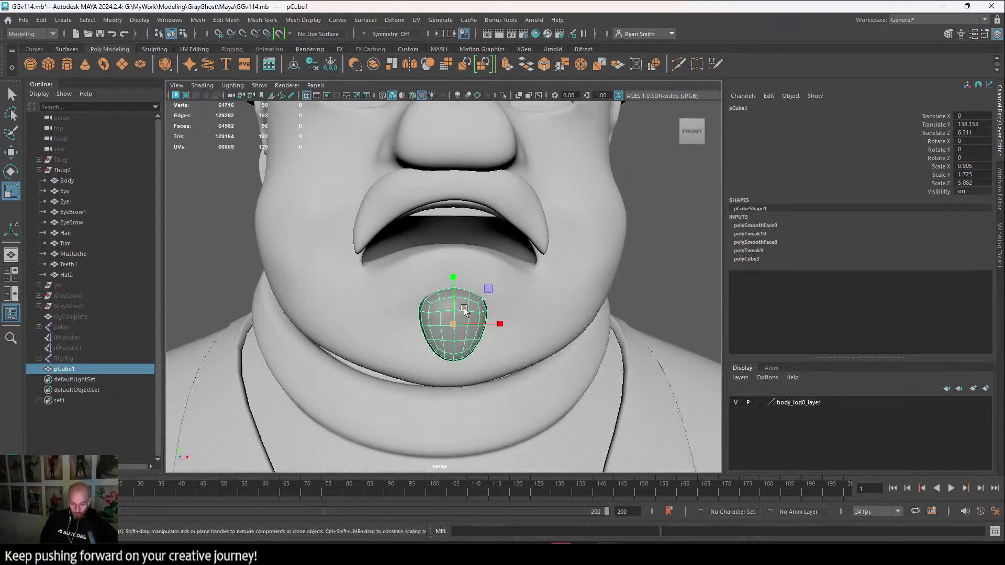
Select the mustache and examine how it and the chin piece sit together on the face.
{"action": "left_click_drag", "start_coordinate": [464, 307], "coordinate": [451, 275], "text": "alt"}
{"action": "left_click", "coordinate": [372, 243]}
{"action": "key", "text": "w"}
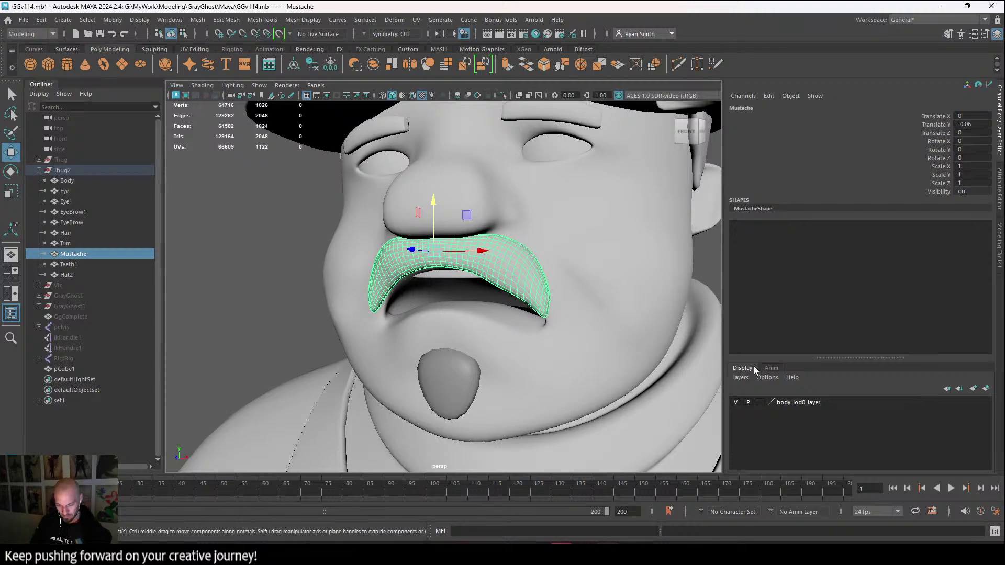
{"action": "left_click_drag", "start_coordinate": [618, 365], "coordinate": [645, 365], "text": "alt"}
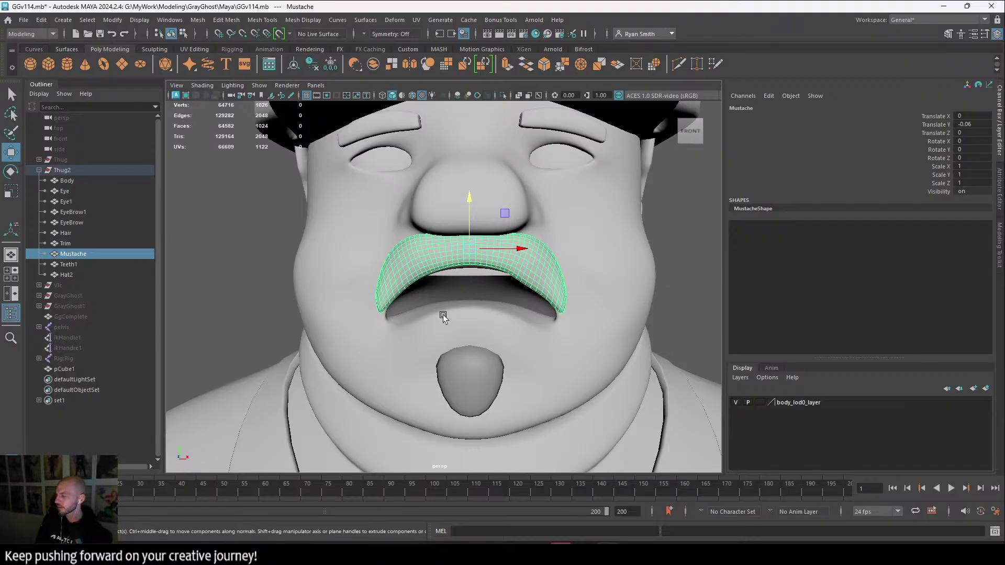
{"action": "scroll", "coordinate": [340, 296], "scroll_direction": "down", "scroll_amount": 2}
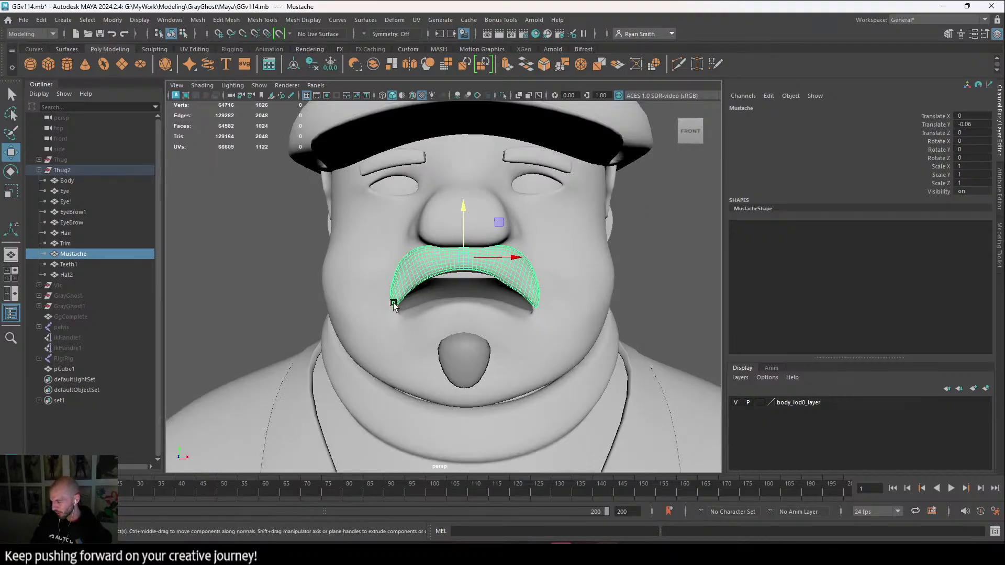
{"action": "left_click_drag", "start_coordinate": [395, 306], "coordinate": [356, 310], "text": "alt"}
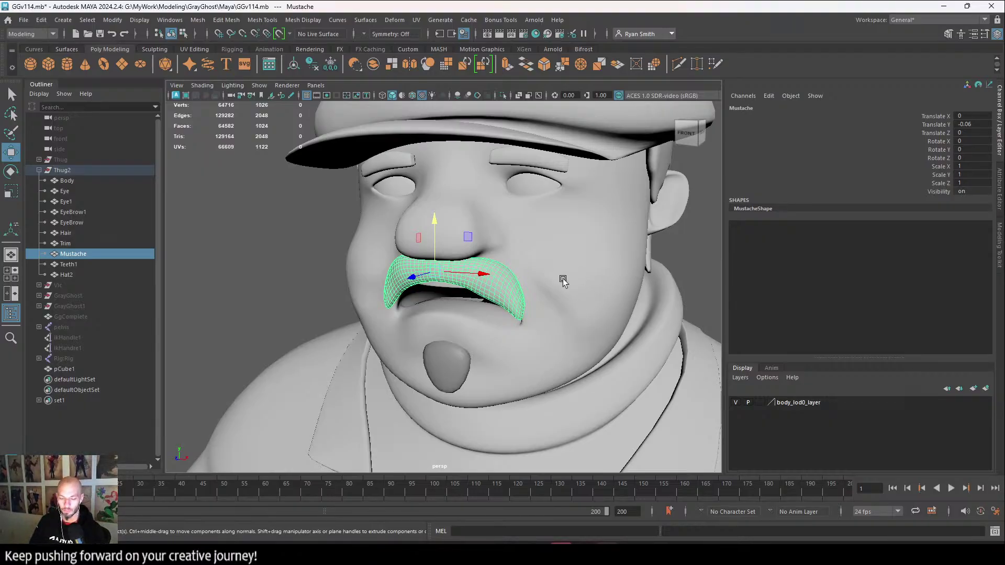
{"action": "scroll", "coordinate": [522, 262], "scroll_direction": "down", "scroll_amount": 2}
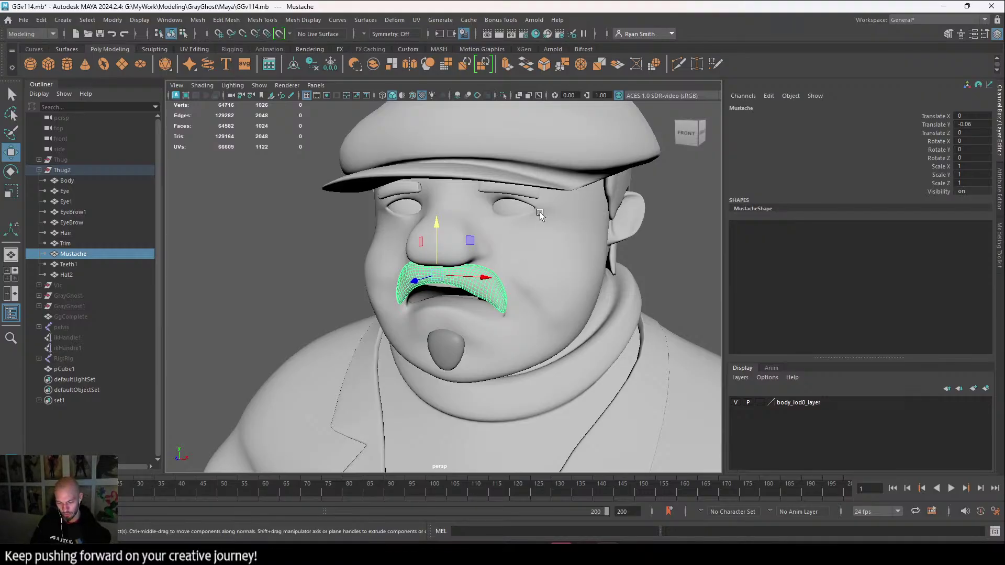
Enlarge the chin piece to Scale X 1.013 and Scale Y 1.974.
{"action": "left_click_drag", "start_coordinate": [512, 276], "coordinate": [482, 341], "text": "alt"}
{"action": "left_click", "coordinate": [348, 320]}
{"action": "key", "text": "e"}
{"action": "key", "text": "r"}
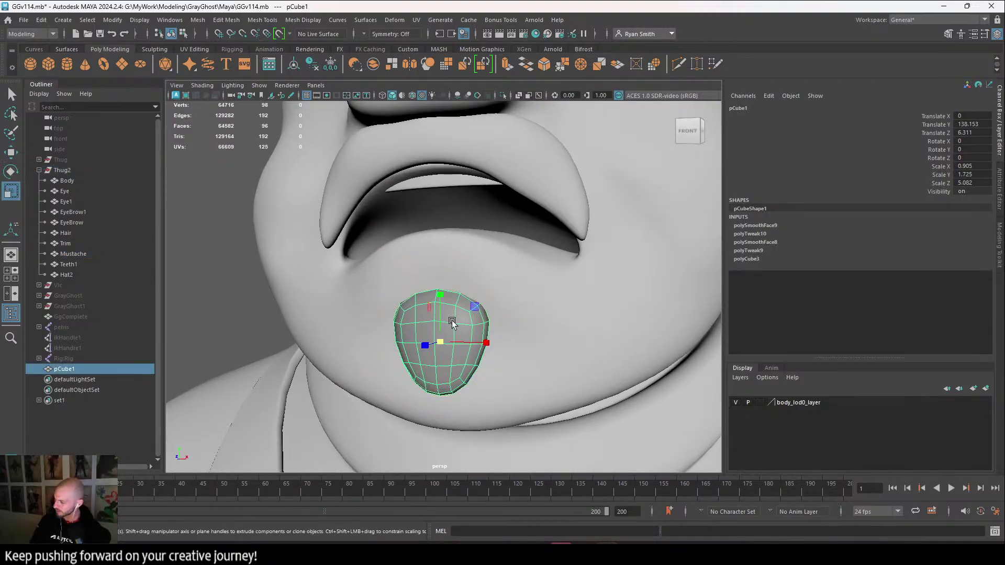
{"action": "left_click_drag", "start_coordinate": [441, 293], "coordinate": [439, 286]}
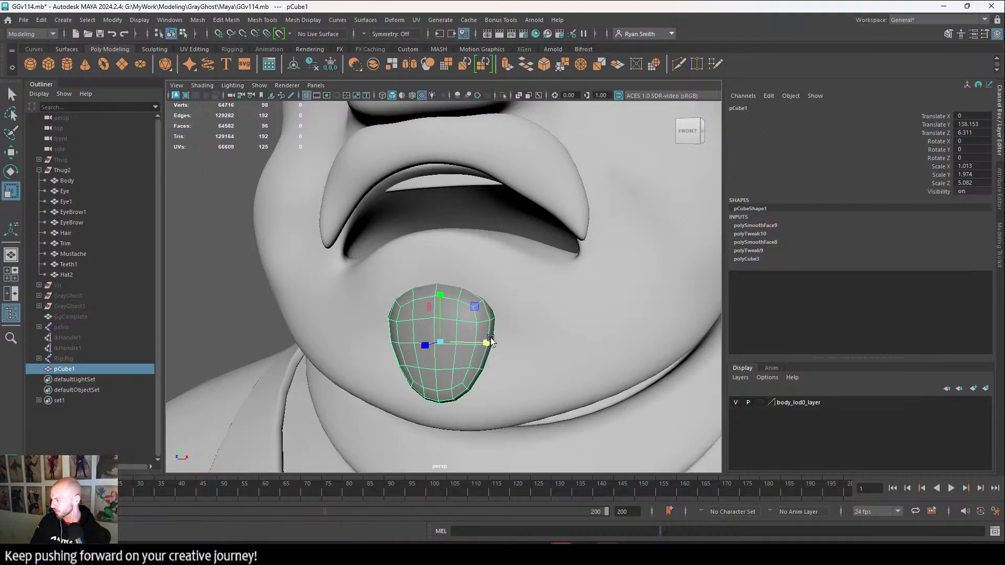
{"action": "left_click_drag", "start_coordinate": [488, 341], "coordinate": [503, 305]}
{"action": "key", "text": "w"}
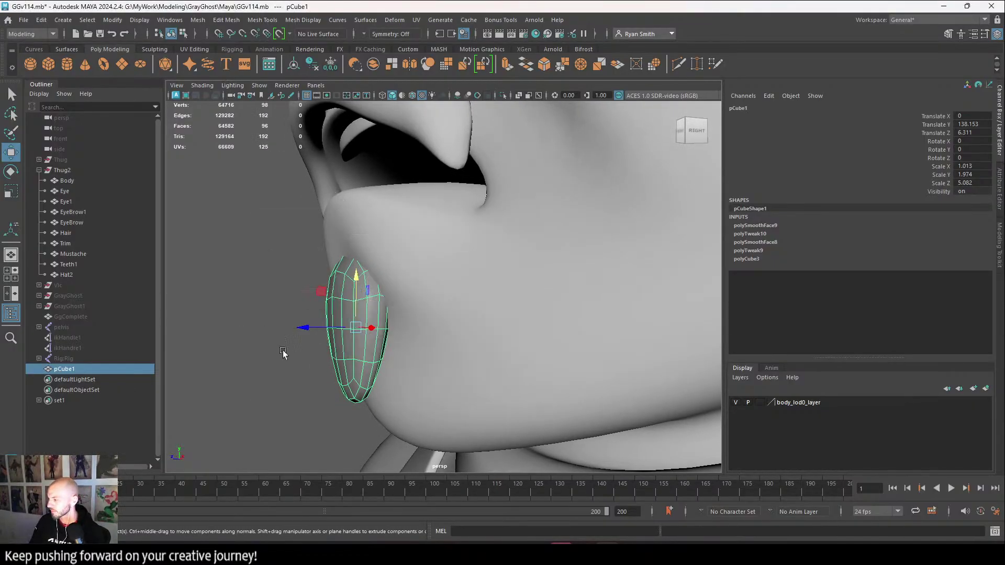
Examine how deep the chin piece sits against the chin from the side and at an angle.
{"action": "key", "text": "space"}
{"action": "key", "text": "space"}
{"action": "middle_click_drag", "start_coordinate": [359, 397], "coordinate": [358, 235], "text": "alt"}
{"action": "right_click_drag", "start_coordinate": [358, 236], "coordinate": [456, 391], "text": "alt"}
{"action": "middle_click_drag", "start_coordinate": [457, 391], "coordinate": [489, 234], "text": "alt"}
{"action": "right_click_drag", "start_coordinate": [513, 303], "coordinate": [428, 266], "text": "alt"}
{"action": "key", "text": "space"}
{"action": "key", "text": "space"}
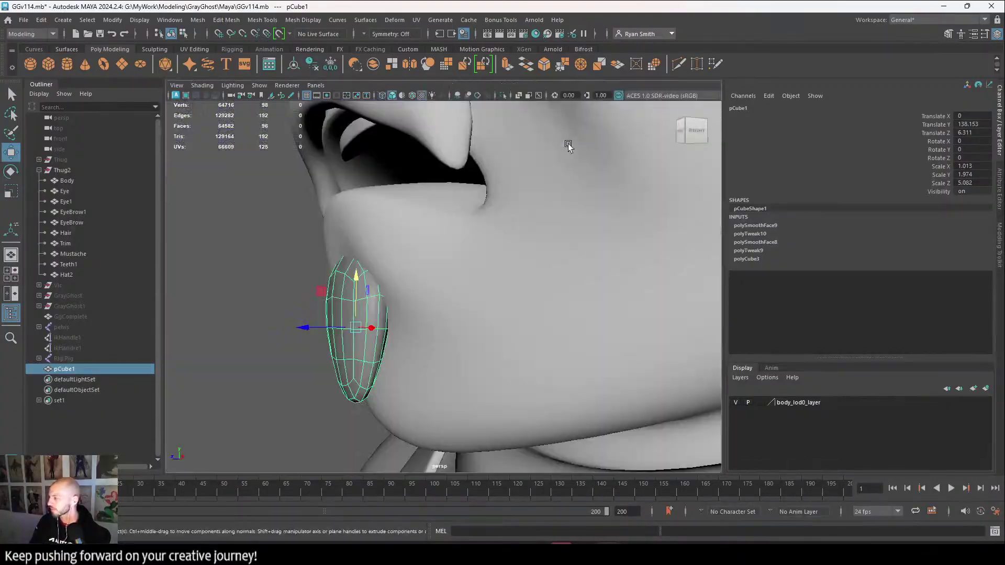
{"action": "right_click_drag", "start_coordinate": [570, 147], "coordinate": [525, 296], "text": "alt"}
{"action": "left_click_drag", "start_coordinate": [525, 297], "coordinate": [550, 296], "text": "alt"}
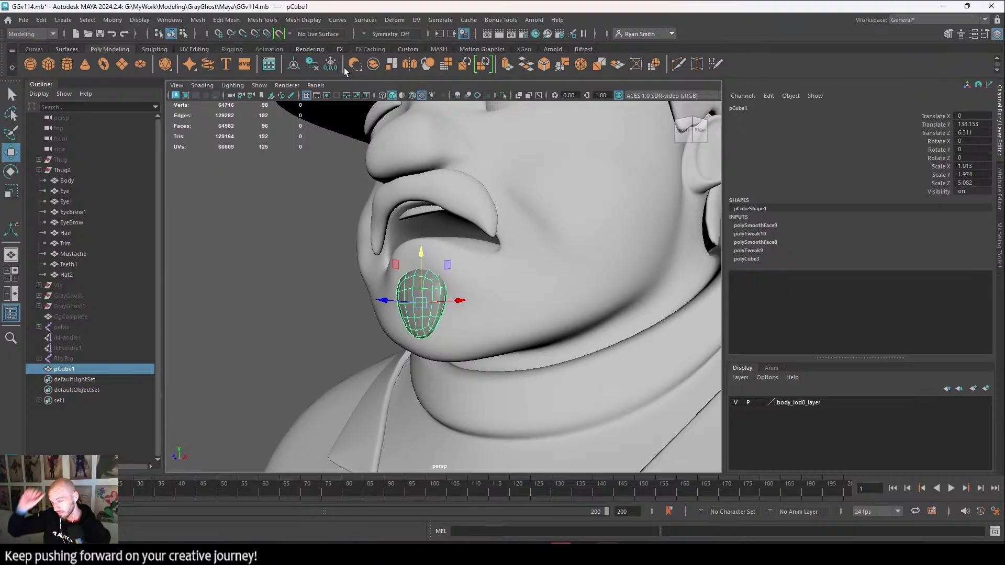
Delete the chin piece's construction history and freeze its transformations.
{"action": "scroll", "coordinate": [432, 230], "scroll_direction": "down", "scroll_amount": 7}
{"action": "left_click_drag", "start_coordinate": [426, 235], "coordinate": [519, 270], "text": "alt"}
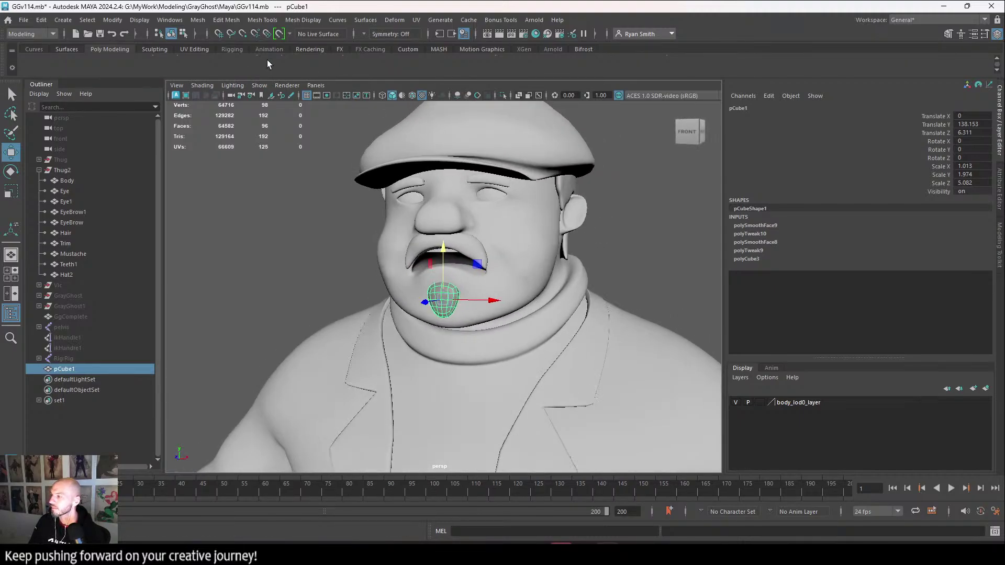
{"action": "left_click", "coordinate": [329, 67]}
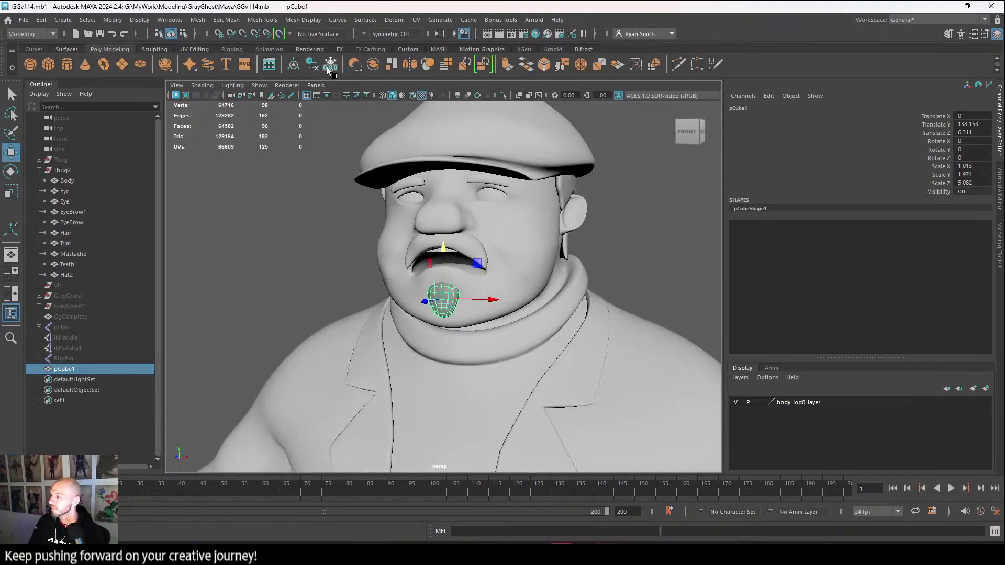
{"action": "left_click", "coordinate": [329, 70]}
Rename the chin piece pCube1 as SoulPatch.
{"action": "left_click", "coordinate": [753, 109]}
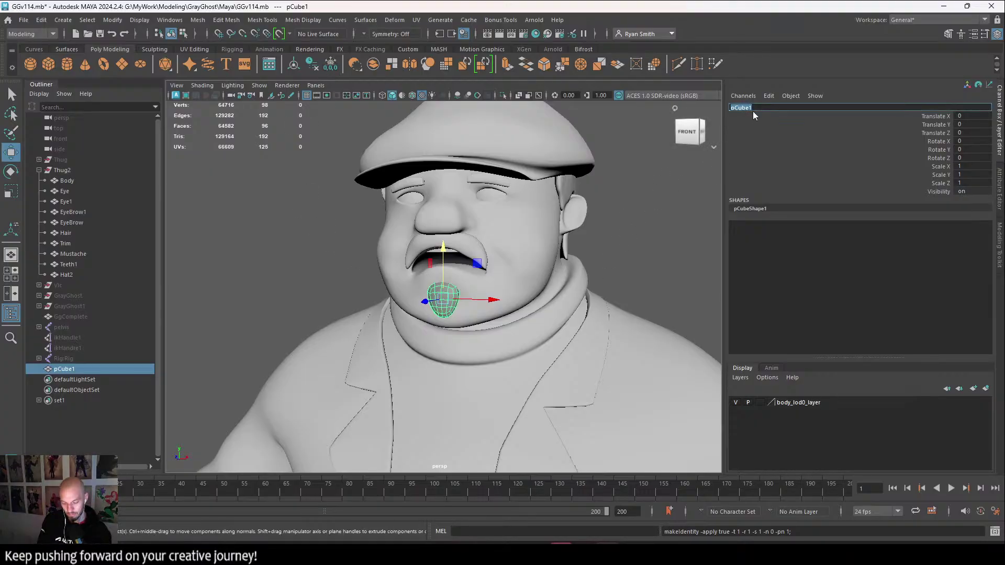
{"action": "type", "text": "SoulPatch"}
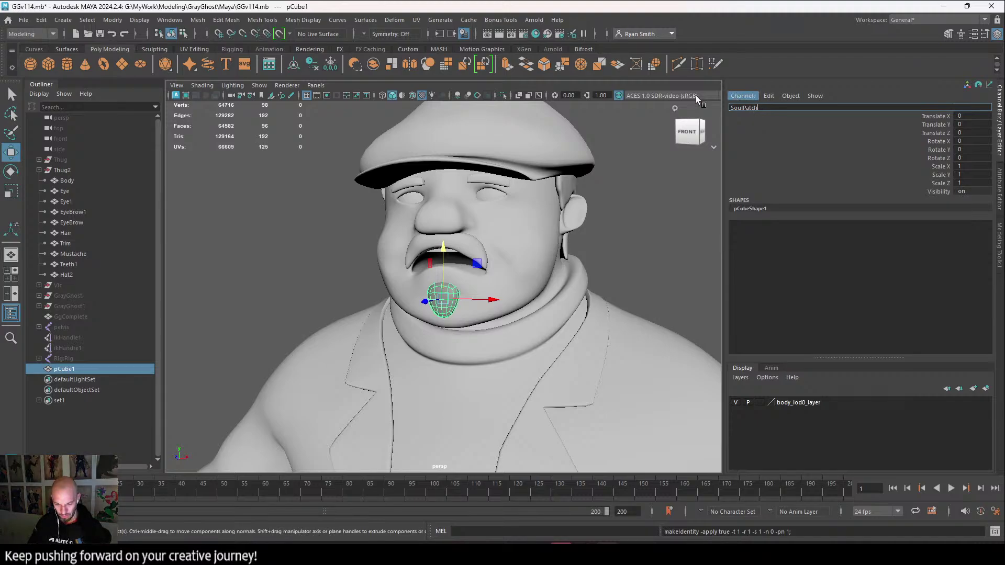
{"action": "key", "text": "Return"}
Examine the SoulPatch's shape and placement on the chin from the front and at an angle.
{"action": "mouse_move", "coordinate": [478, 360]}
{"action": "left_mouse_down", "text": "alt"}
{"action": "mouse_move", "coordinate": [408, 366]}
{"action": "mouse_move", "coordinate": [471, 344]}
{"action": "left_mouse_up", "text": "alt"}
{"action": "scroll", "coordinate": [442, 402], "scroll_direction": "up", "scroll_amount": 3}
{"action": "scroll", "coordinate": [442, 402], "scroll_direction": "up", "scroll_amount": 4}
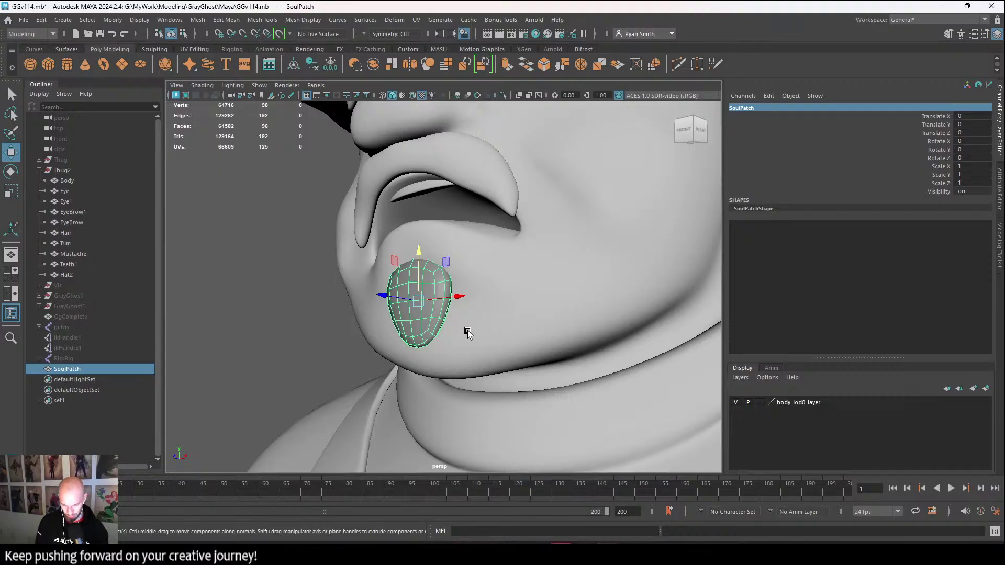
{"action": "right_click_drag", "start_coordinate": [422, 326], "coordinate": [348, 259], "text": "alt"}
{"action": "left_click_drag", "start_coordinate": [349, 251], "coordinate": [403, 262], "text": "alt"}
{"action": "right_click_drag", "start_coordinate": [403, 262], "coordinate": [420, 350], "text": "alt"}
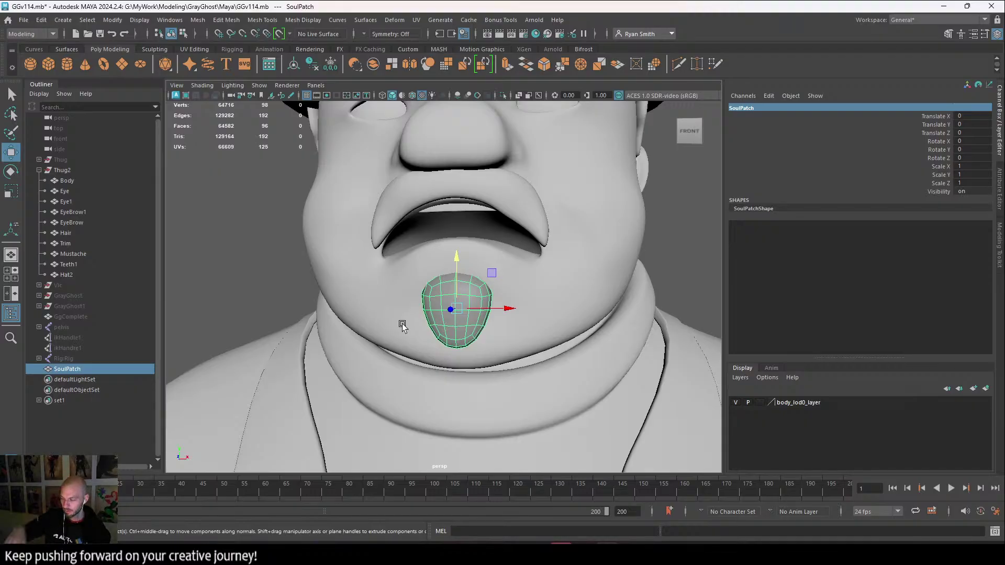
{"action": "left_click_drag", "start_coordinate": [487, 315], "coordinate": [506, 332], "text": "alt"}
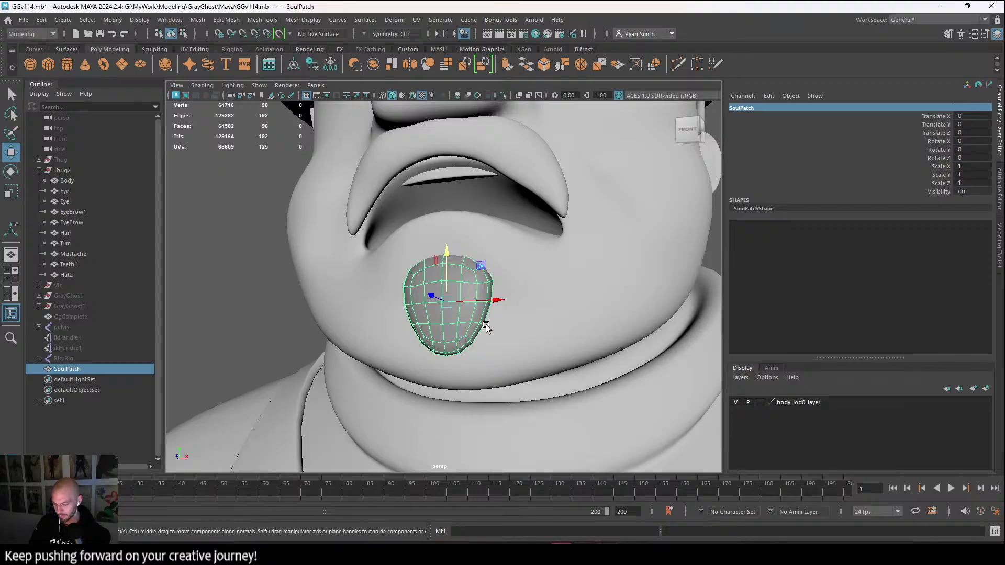
Move the SoulPatch along the Z axis to Translate Z 0.329.
{"action": "left_click_drag", "start_coordinate": [539, 352], "coordinate": [453, 367], "text": "alt"}
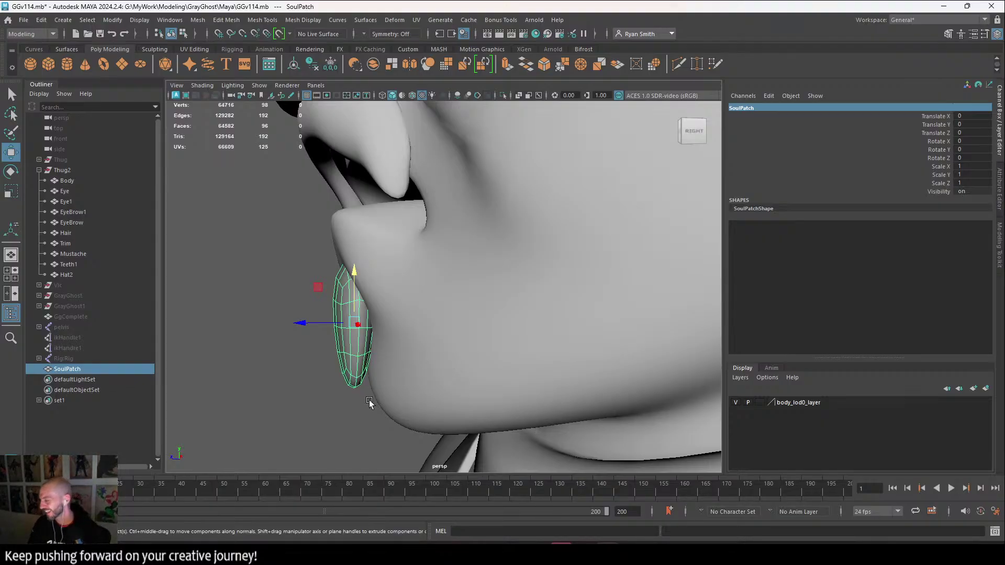
{"action": "left_click_drag", "start_coordinate": [369, 402], "coordinate": [441, 350], "text": "alt"}
{"action": "key", "text": "r"}
{"action": "key", "text": "w"}
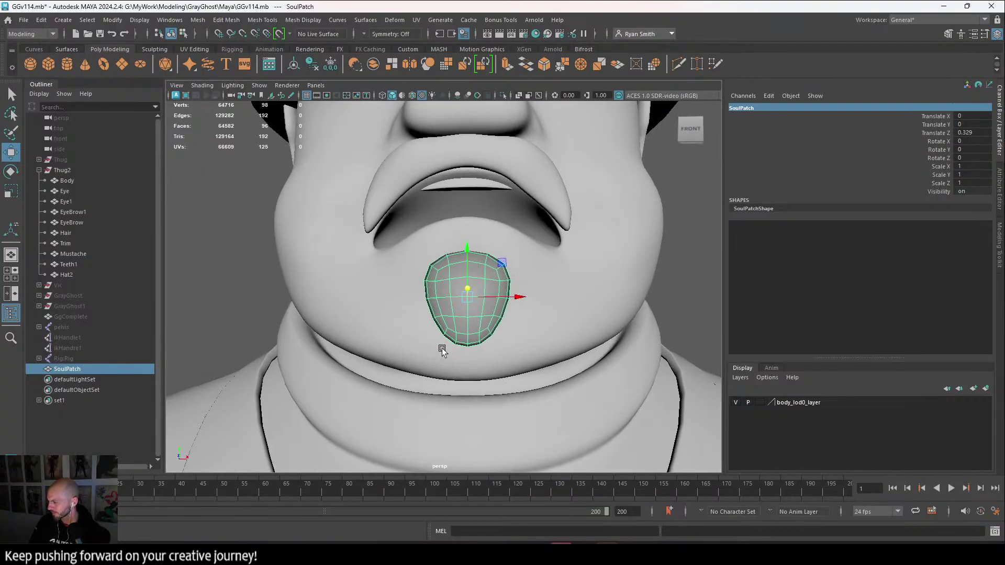
Shrink the SoulPatch to Scale X 0.897, Scale Y 0.938 and Scale Z 0.938.
{"action": "scroll", "coordinate": [401, 356], "scroll_direction": "down", "scroll_amount": 5}
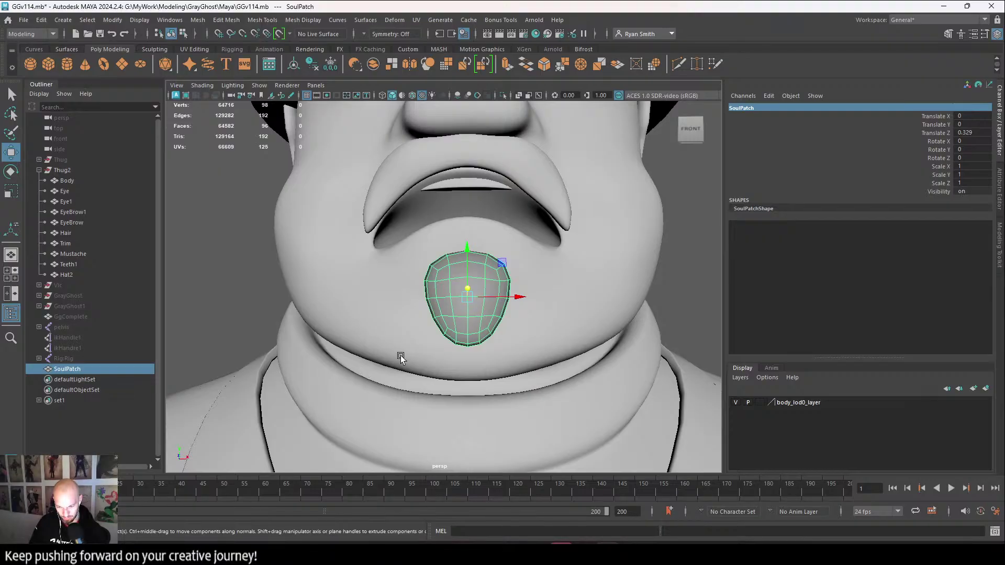
{"action": "left_click_drag", "start_coordinate": [400, 356], "coordinate": [457, 300], "text": "alt"}
{"action": "left_click", "coordinate": [363, 367]}
{"action": "scroll", "coordinate": [498, 311], "scroll_direction": "up", "scroll_amount": 3}
{"action": "left_click", "coordinate": [479, 307]}
{"action": "key", "text": "r"}
{"action": "key", "text": "w"}
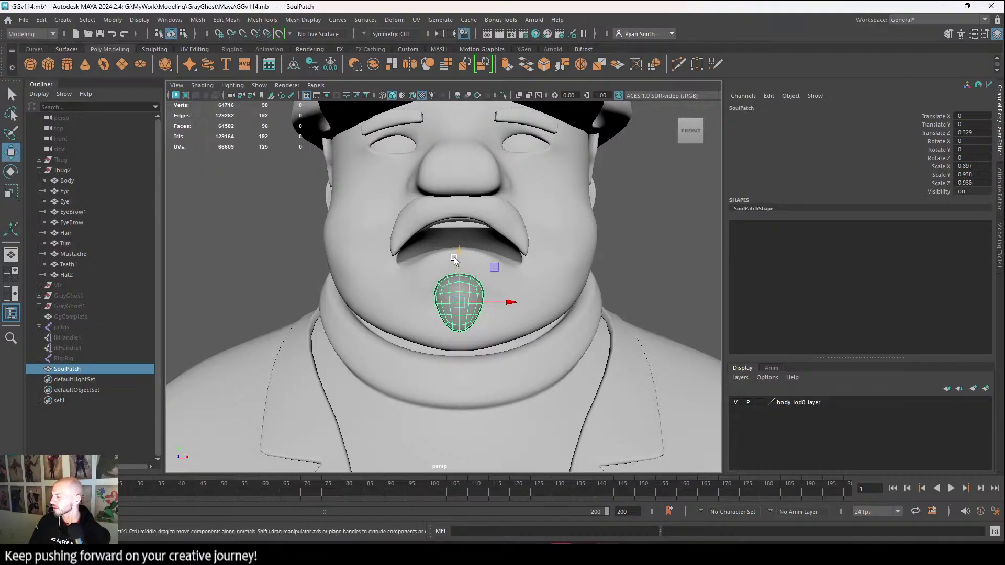
Open the UV Editor to show the SoulPatch's UVs.
{"action": "left_click", "coordinate": [416, 20]}
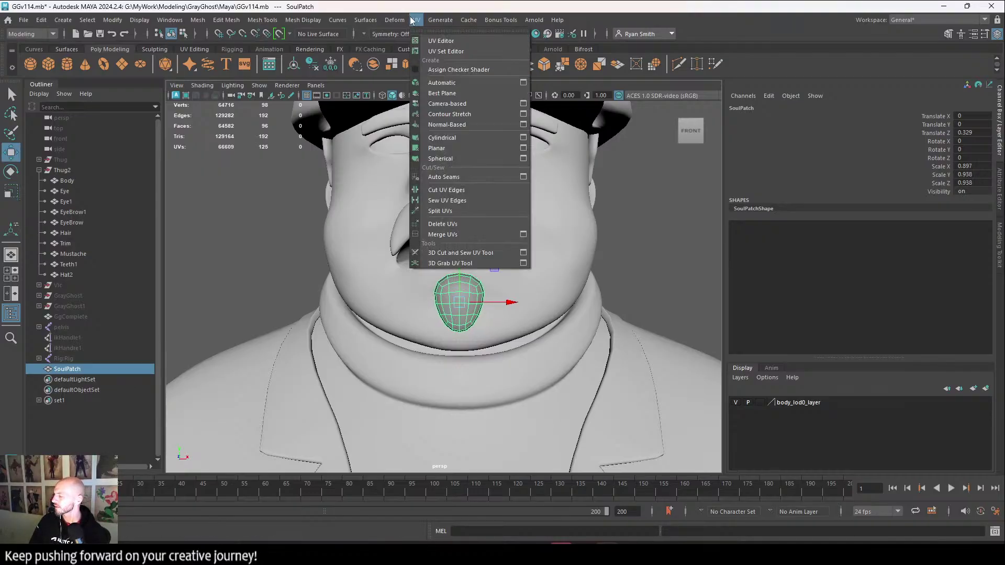
{"action": "left_click", "coordinate": [439, 39]}
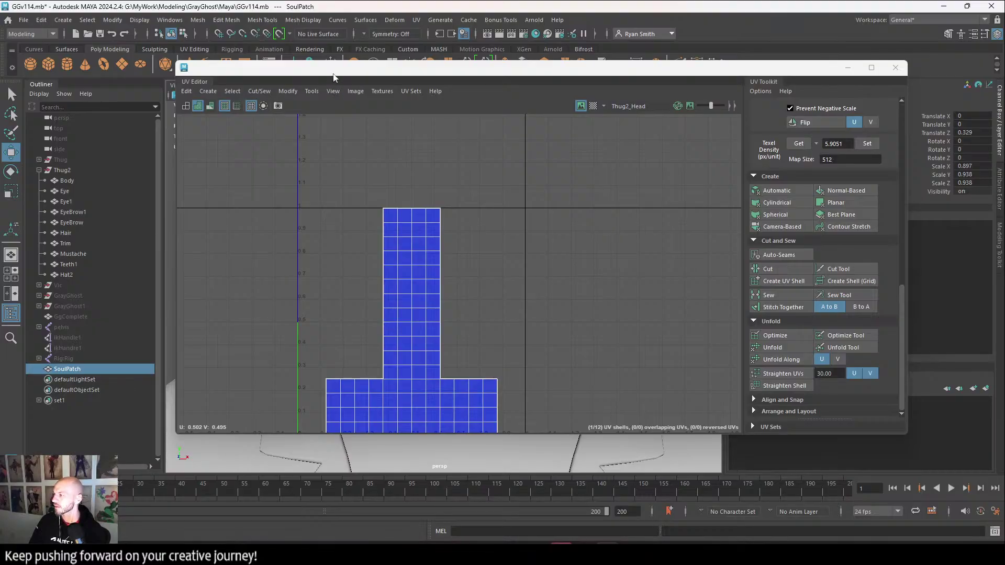
{"action": "left_click", "coordinate": [416, 19]}
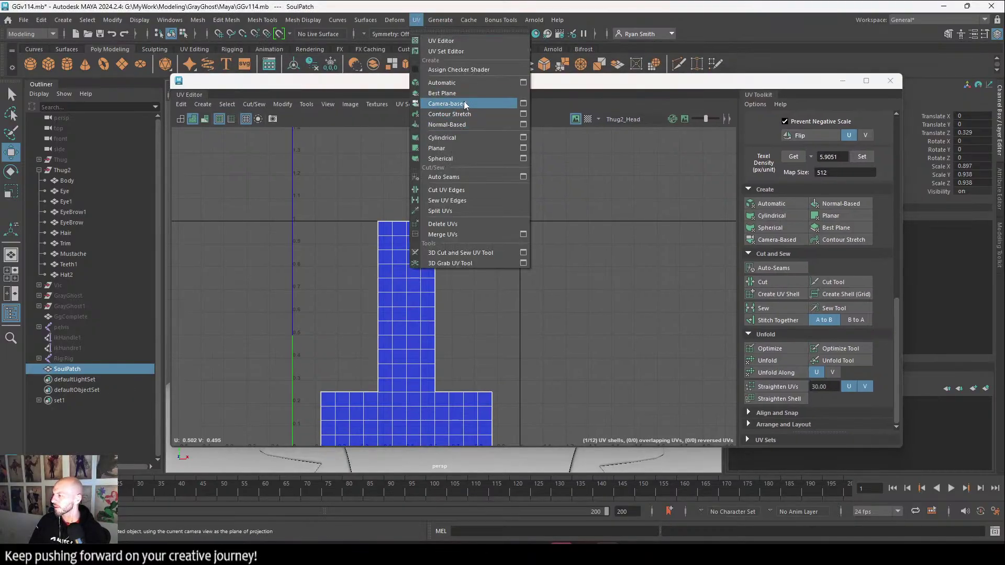
{"action": "left_click", "coordinate": [451, 114]}
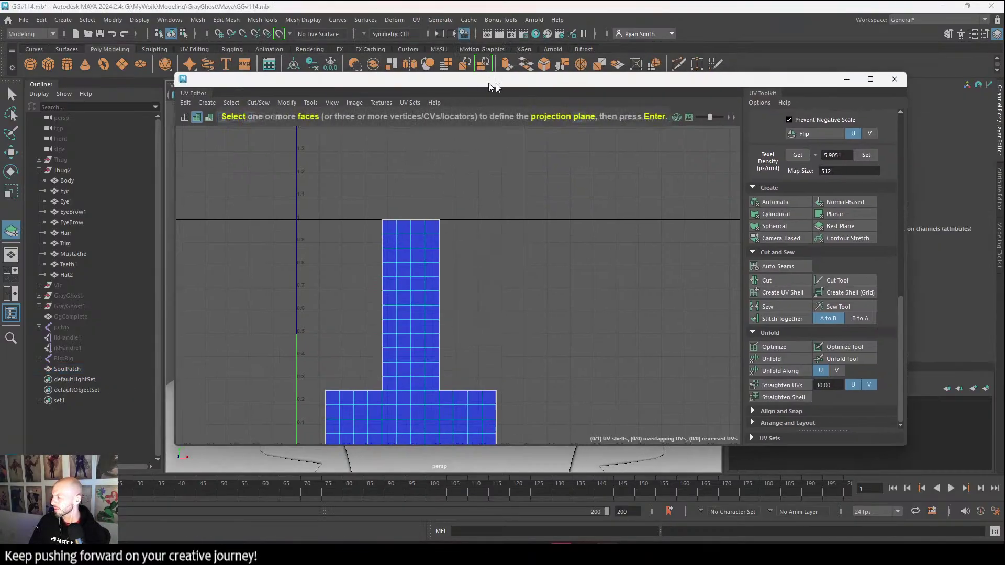
{"action": "left_click_drag", "start_coordinate": [498, 80], "coordinate": [828, 92]}
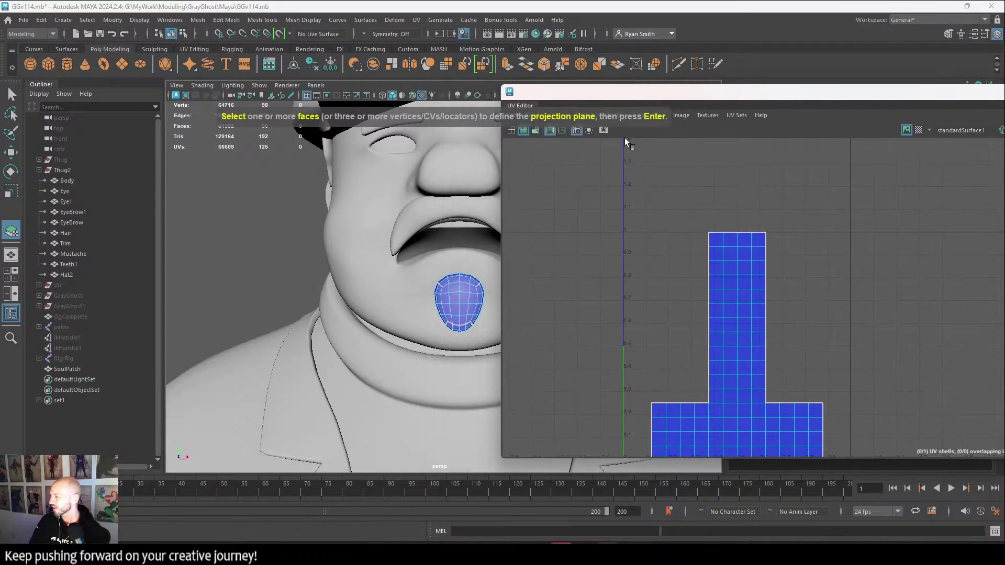
{"action": "left_click", "coordinate": [416, 20]}
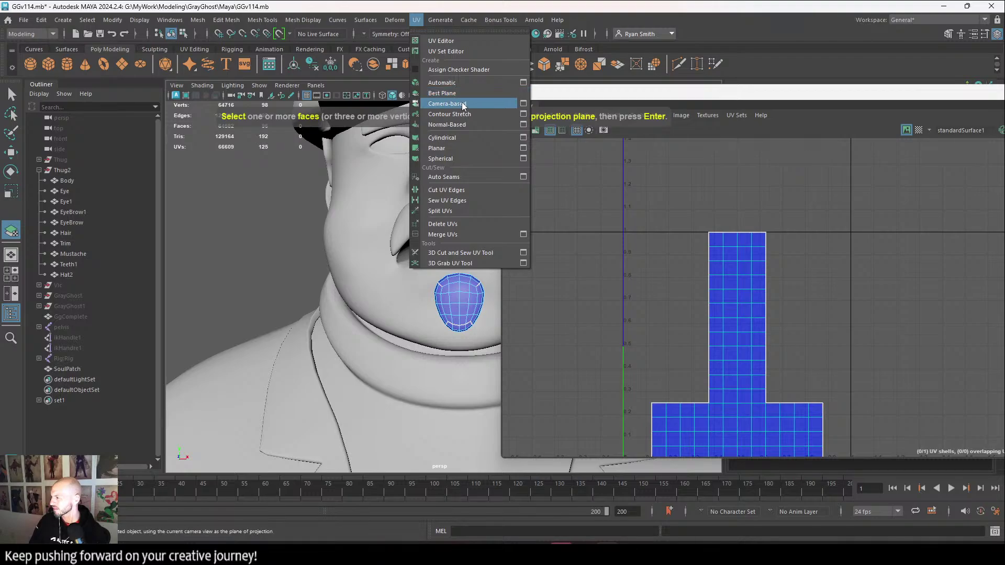
{"action": "left_click", "coordinate": [443, 93]}
{"action": "left_click", "coordinate": [461, 281]}
{"action": "right_click_drag", "start_coordinate": [460, 281], "coordinate": [500, 227]}
{"action": "left_click", "coordinate": [261, 230]}
{"action": "left_click", "coordinate": [442, 303]}
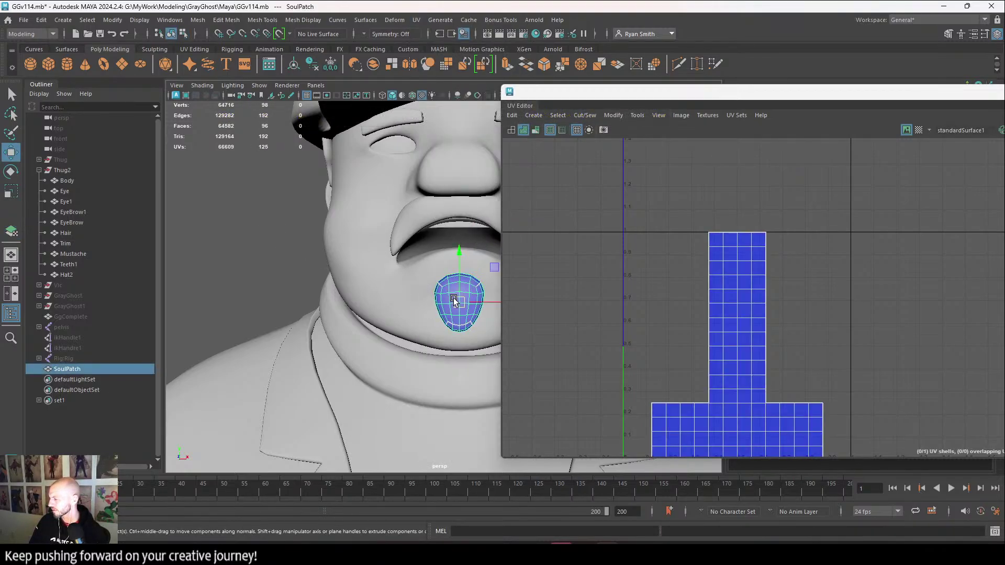
Apply a camera-based UV projection to the SoulPatch from the front and cut its UVs along the outer edge loop.
{"action": "left_click", "coordinate": [417, 20]}
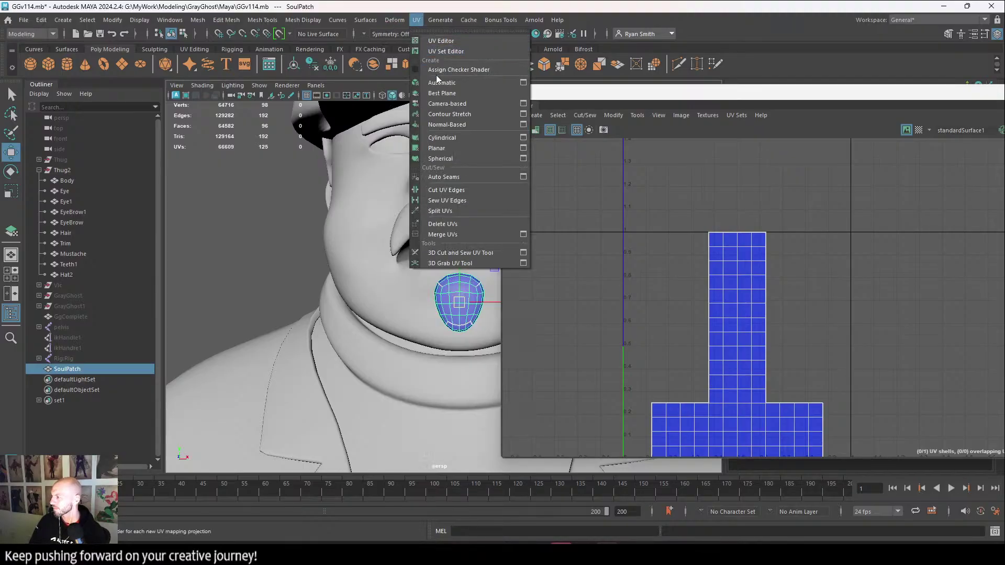
{"action": "left_click", "coordinate": [450, 108]}
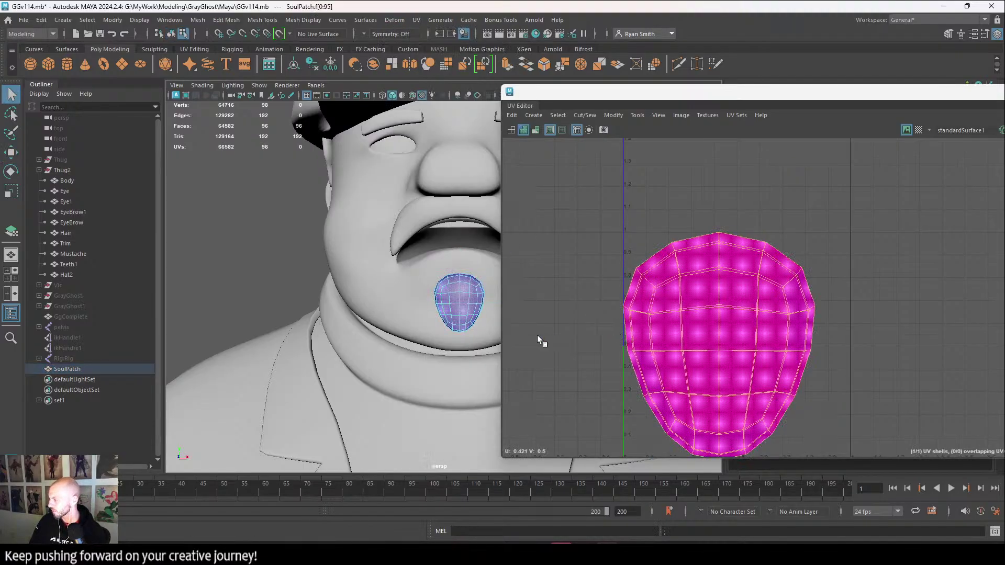
{"action": "scroll", "coordinate": [351, 293], "scroll_direction": "up", "scroll_amount": 6}
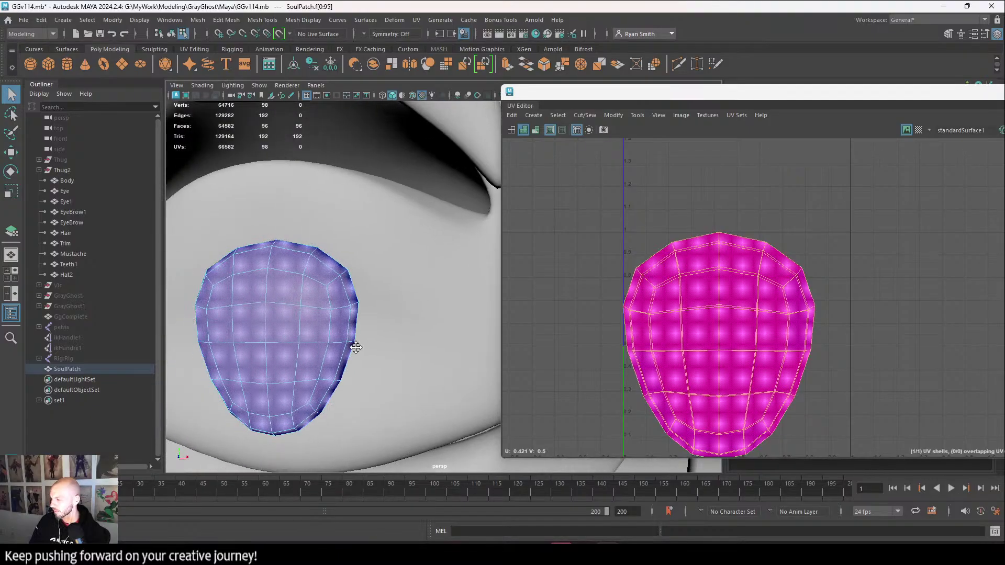
{"action": "right_click_drag", "start_coordinate": [291, 243], "coordinate": [292, 214]}
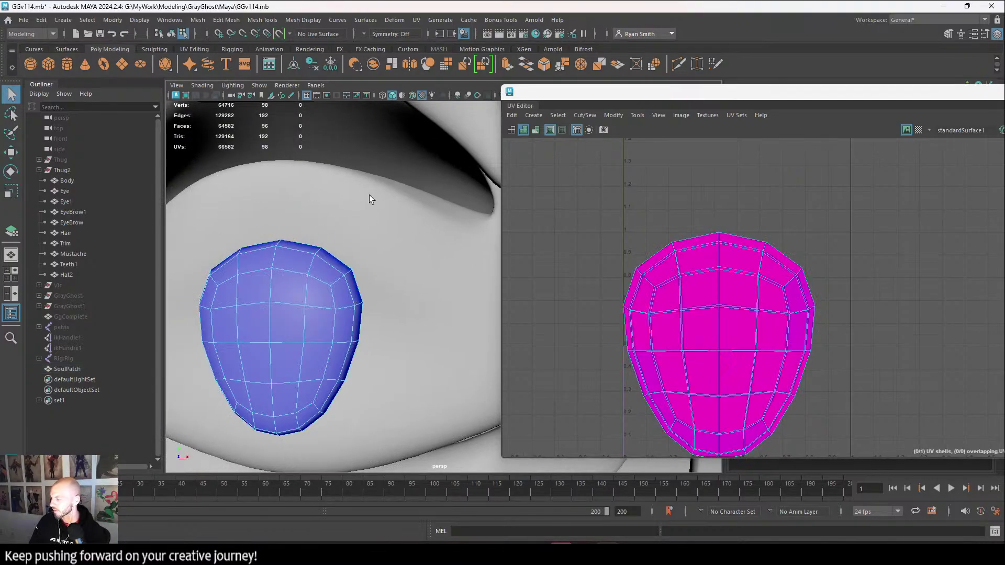
{"action": "left_click", "coordinate": [417, 21]}
{"action": "left_click", "coordinate": [468, 253]}
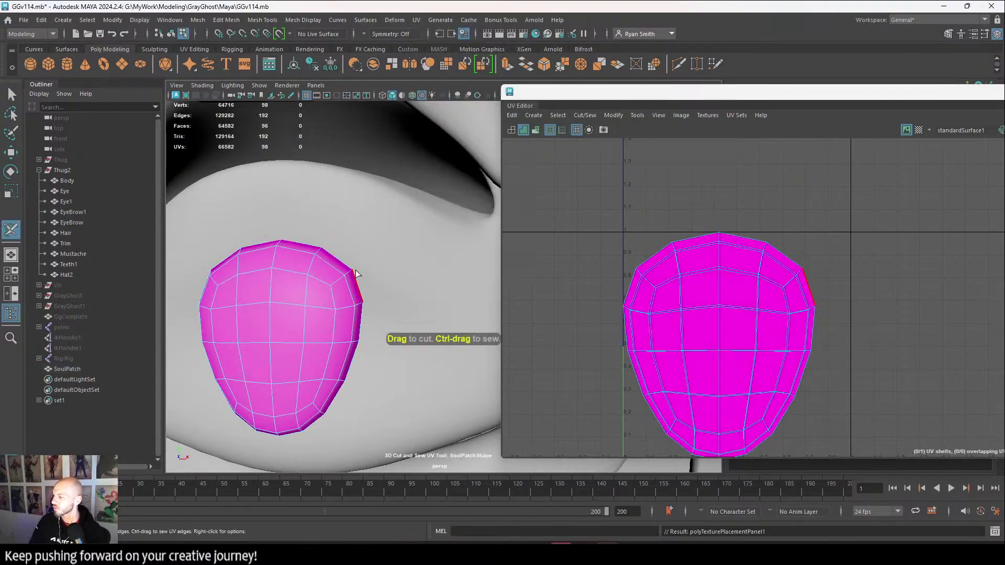
{"action": "left_click", "coordinate": [359, 289]}
Select both of the SoulPatch's UV shells and unfold them.
{"action": "key", "text": "w"}
{"action": "right_click_drag", "start_coordinate": [772, 262], "coordinate": [722, 247]}
{"action": "left_click", "coordinate": [720, 262]}
{"action": "scroll", "coordinate": [710, 294], "scroll_direction": "down", "scroll_amount": 3}
{"action": "left_click_drag", "start_coordinate": [625, 238], "coordinate": [825, 442]}
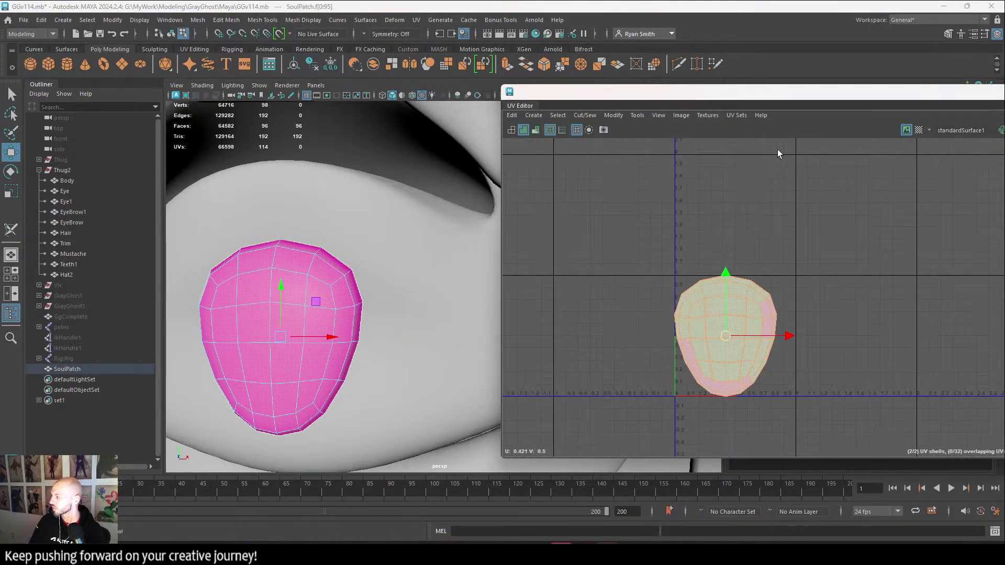
{"action": "left_click_drag", "start_coordinate": [797, 93], "coordinate": [461, 92]}
{"action": "left_click", "coordinate": [760, 384]}
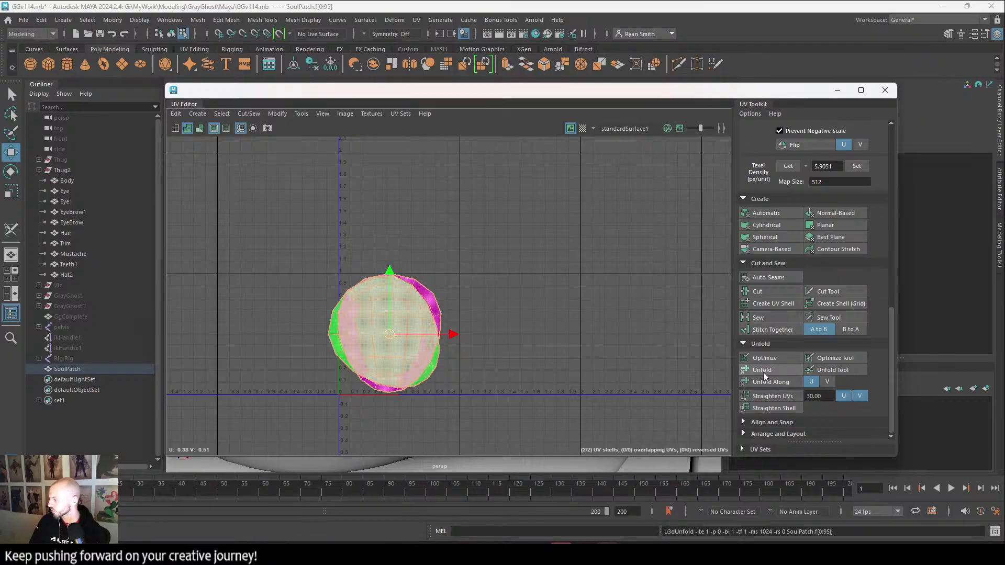
Move one of the two overlapping SoulPatch UV shells up, clear of the other.
{"action": "left_click", "coordinate": [527, 347]}
{"action": "right_click_drag", "start_coordinate": [368, 274], "coordinate": [335, 261]}
{"action": "left_click", "coordinate": [405, 343]}
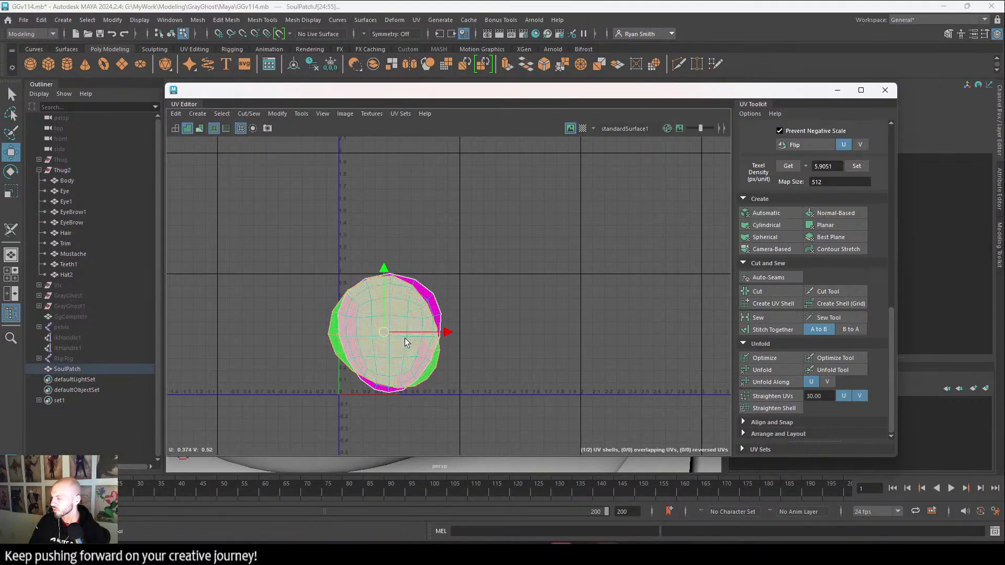
{"action": "middle_click_drag", "start_coordinate": [397, 326], "coordinate": [525, 191]}
{"action": "middle_click_drag", "start_coordinate": [444, 285], "coordinate": [485, 355], "text": "alt"}
{"action": "scroll", "coordinate": [427, 343], "scroll_direction": "up", "scroll_amount": 1}
{"action": "scroll", "coordinate": [401, 294], "scroll_direction": "up", "scroll_amount": 7}
Select a run of border edges along one side of the upper UV shell and stitch the two shells together there.
{"action": "right_click_drag", "start_coordinate": [361, 185], "coordinate": [368, 142]}
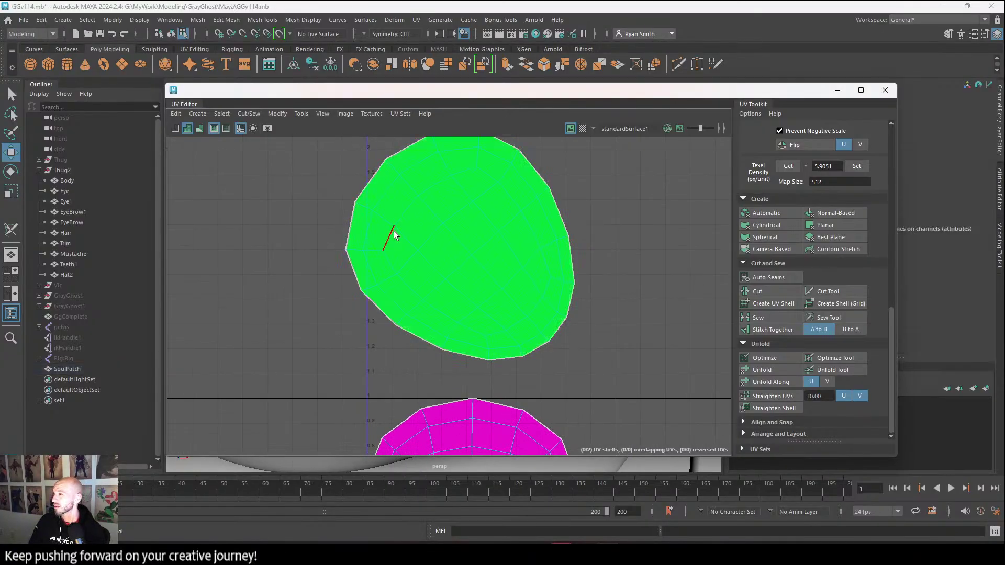
{"action": "scroll", "coordinate": [382, 283], "scroll_direction": "down", "scroll_amount": 3}
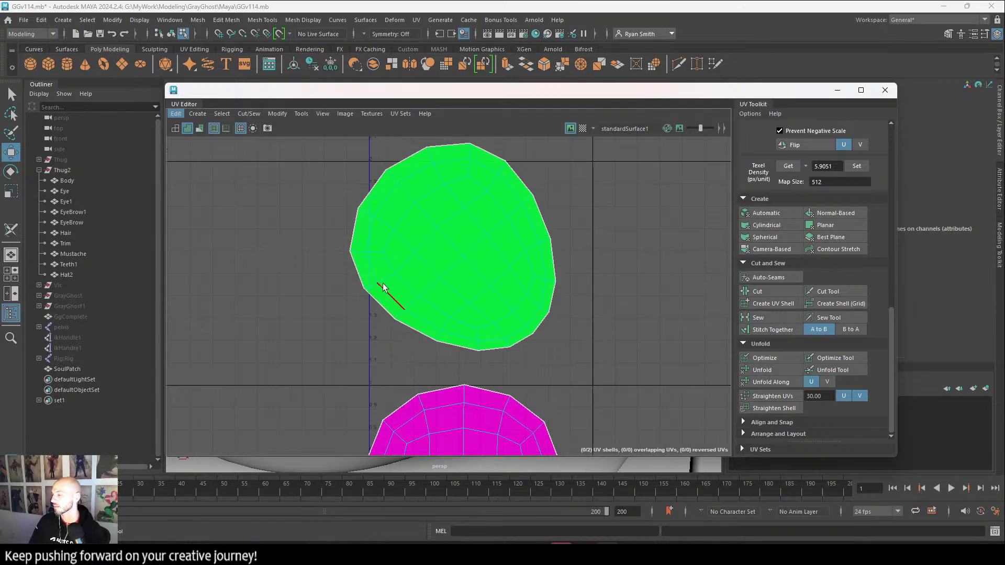
{"action": "scroll", "coordinate": [378, 311], "scroll_direction": "down", "scroll_amount": 3}
{"action": "scroll", "coordinate": [398, 293], "scroll_direction": "up", "scroll_amount": 5}
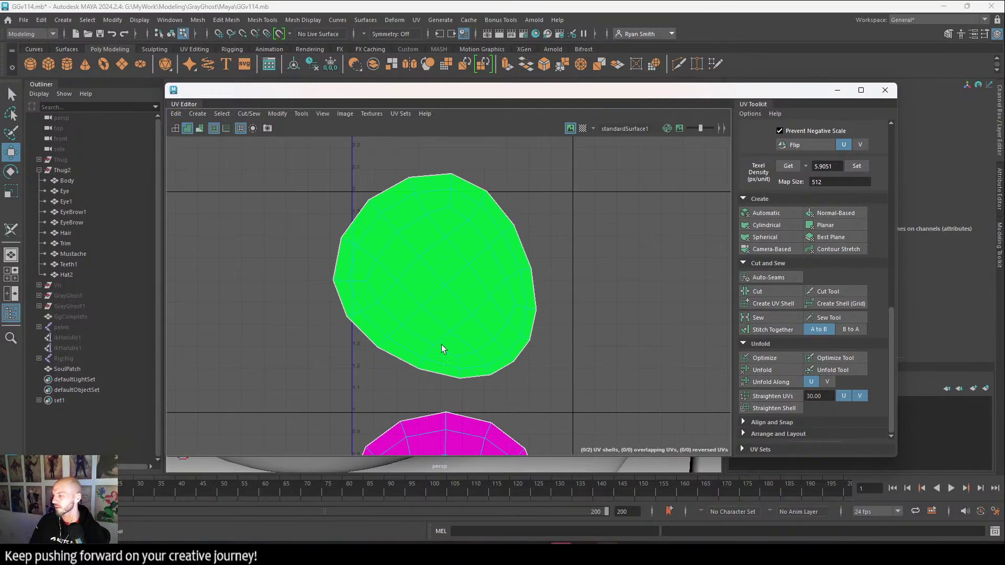
{"action": "left_click", "coordinate": [333, 269]}
{"action": "middle_click_drag", "start_coordinate": [397, 341], "coordinate": [373, 241], "text": "alt"}
{"action": "double_click", "coordinate": [489, 266], "text": "shift"}
{"action": "scroll", "coordinate": [532, 328], "scroll_direction": "down", "scroll_amount": 2}
{"action": "middle_click_drag", "start_coordinate": [531, 330], "coordinate": [558, 247], "text": "alt"}
{"action": "scroll", "coordinate": [558, 315], "scroll_direction": "down", "scroll_amount": 2}
{"action": "middle_click_drag", "start_coordinate": [558, 314], "coordinate": [560, 373], "text": "alt"}
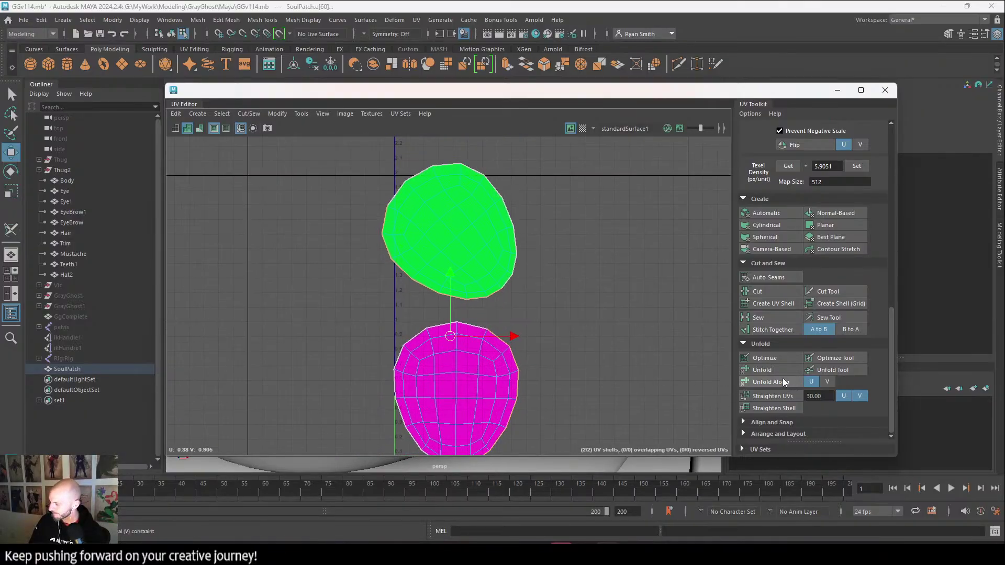
{"action": "left_click", "coordinate": [773, 328]}
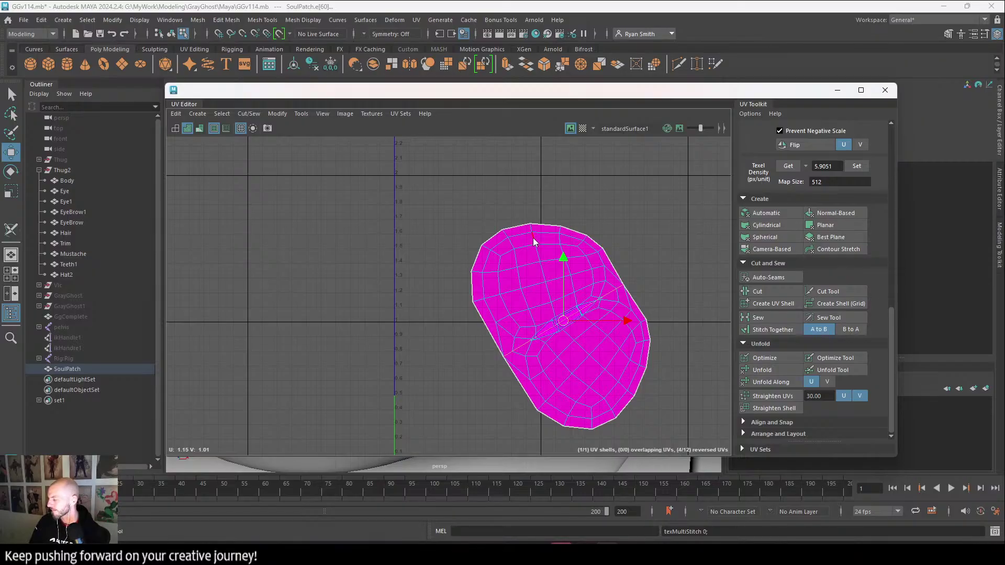
Select the whole stitched SoulPatch shell and unfold it.
{"action": "right_click_drag", "start_coordinate": [534, 241], "coordinate": [496, 210]}
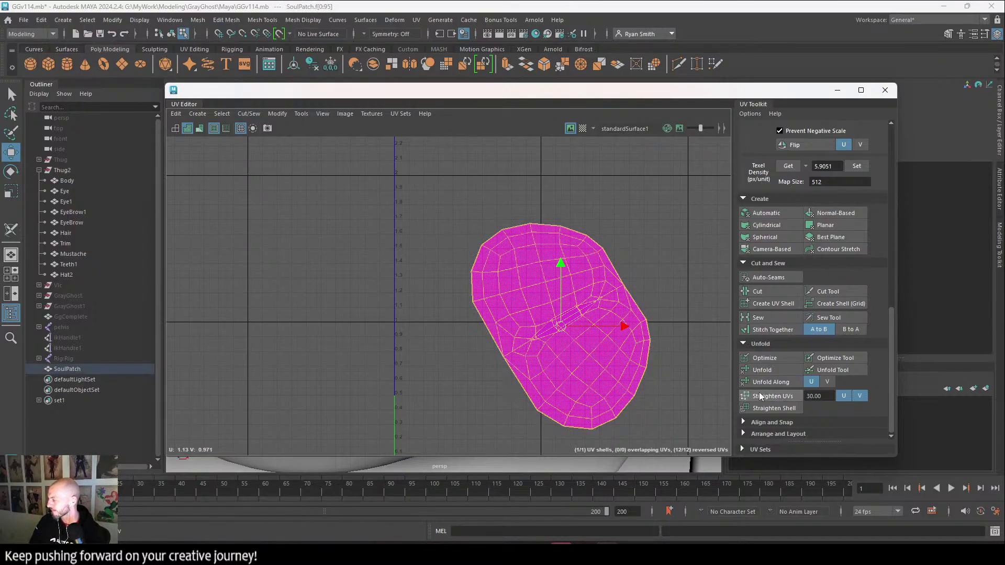
{"action": "left_click", "coordinate": [775, 369]}
{"action": "middle_click_drag", "start_coordinate": [557, 278], "coordinate": [512, 204], "text": "alt"}
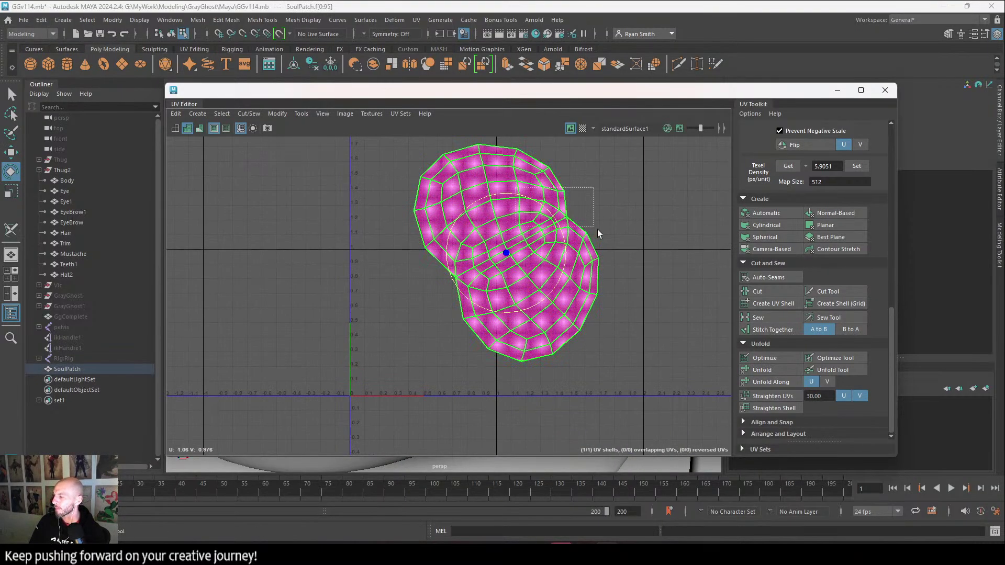
Rotate the SoulPatch shell so its halves lie side by side, scale it down and place it inside the 0–1 UV square.
{"action": "left_click_drag", "start_coordinate": [599, 234], "coordinate": [576, 345]}
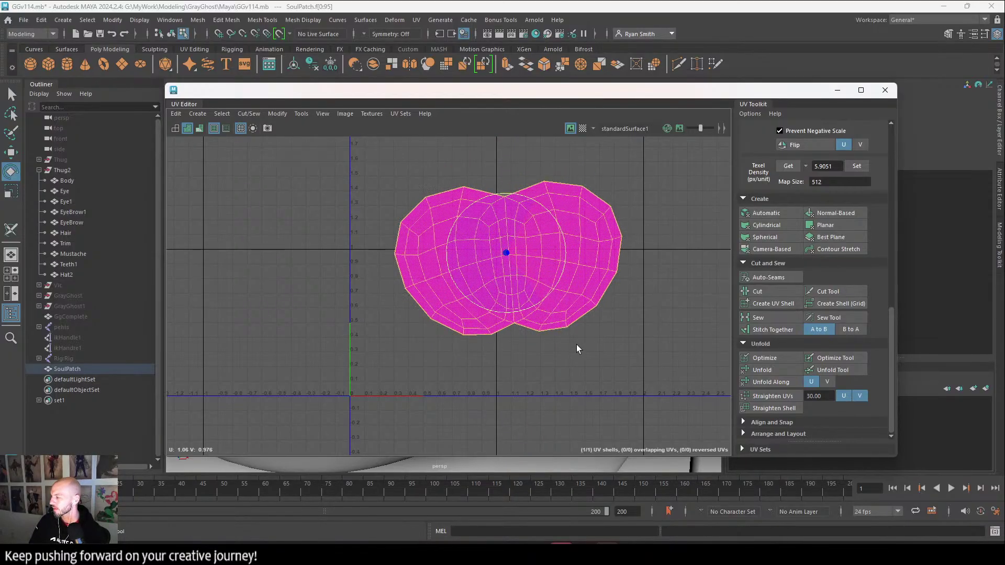
{"action": "key", "text": "w"}
{"action": "left_click_drag", "start_coordinate": [572, 258], "coordinate": [504, 258]}
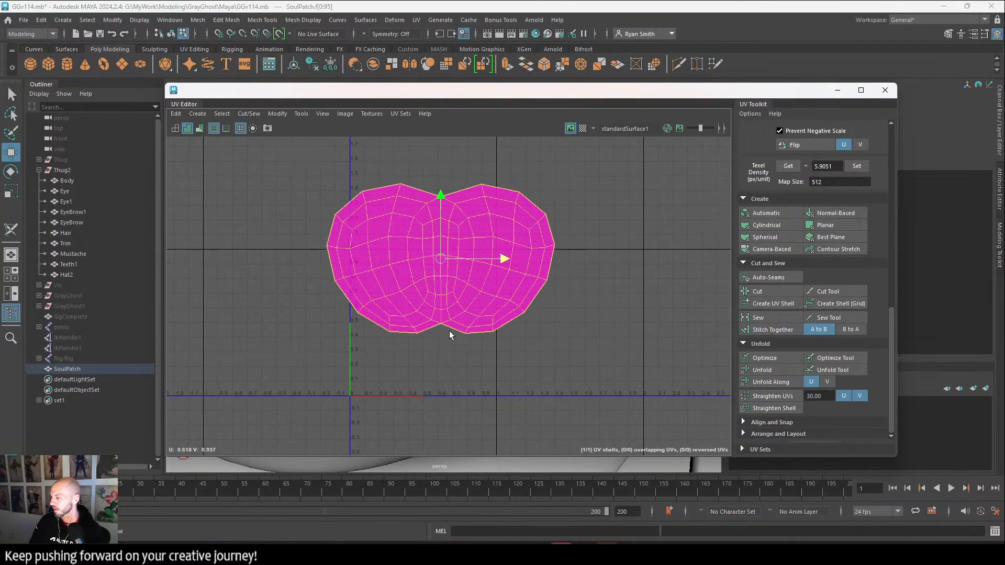
{"action": "left_click_drag", "start_coordinate": [442, 258], "coordinate": [426, 313]}
{"action": "key", "text": "e"}
{"action": "key", "text": "r"}
{"action": "key", "text": "w"}
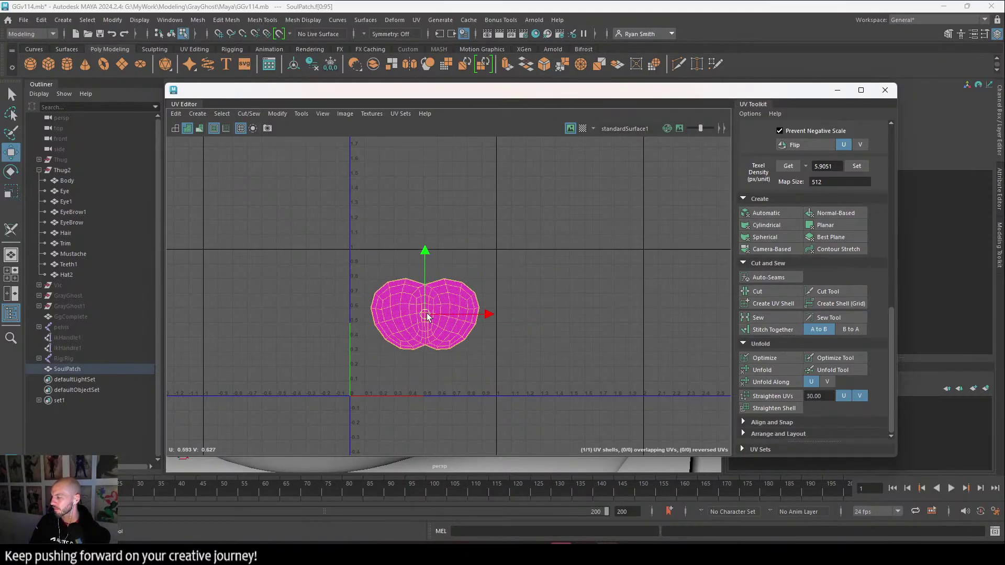
{"action": "left_click", "coordinate": [340, 393]}
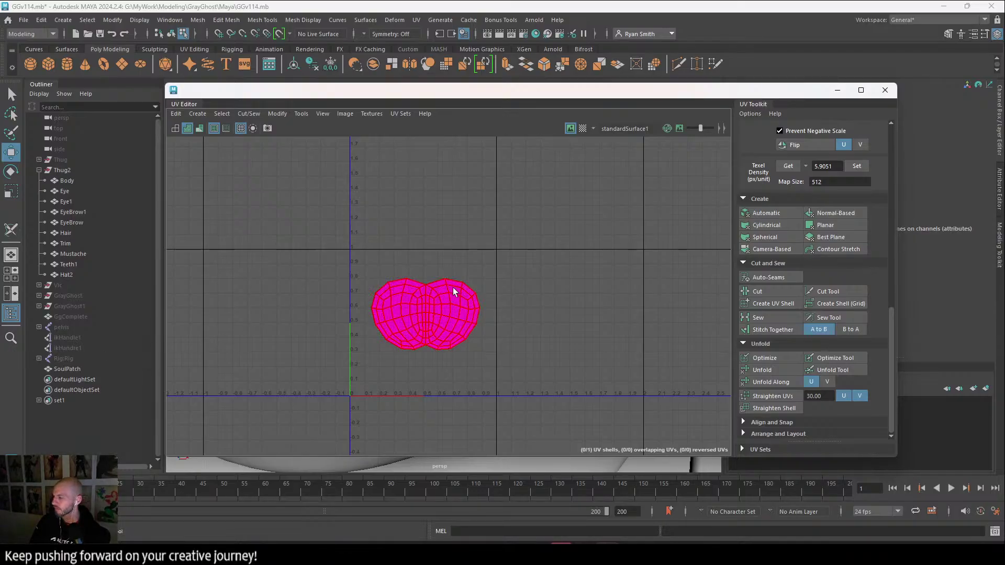
{"action": "left_click", "coordinate": [428, 302]}
{"action": "right_click_drag", "start_coordinate": [427, 302], "coordinate": [385, 285]}
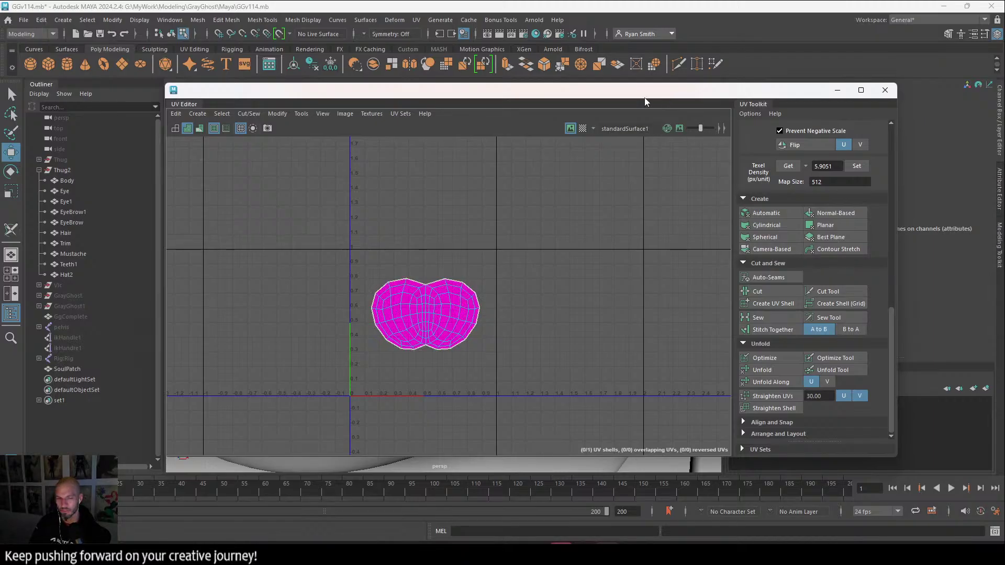
Return to the SoulPatch as an object in the viewport, freeze its transformations and delete its history.
{"action": "left_click_drag", "start_coordinate": [663, 104], "coordinate": [0, 84]}
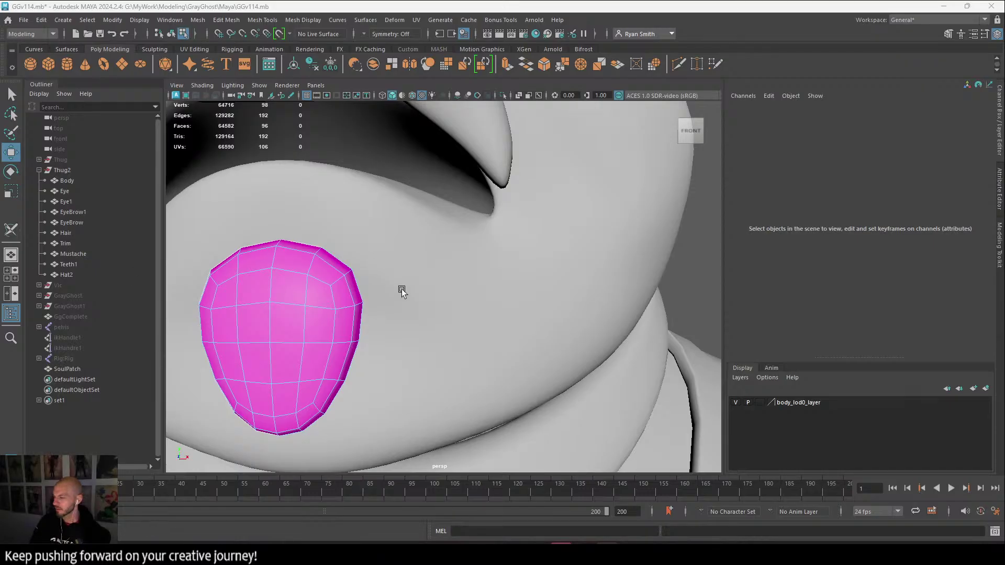
{"action": "right_click_drag", "start_coordinate": [312, 250], "coordinate": [361, 225]}
{"action": "scroll", "coordinate": [380, 290], "scroll_direction": "down", "scroll_amount": 5}
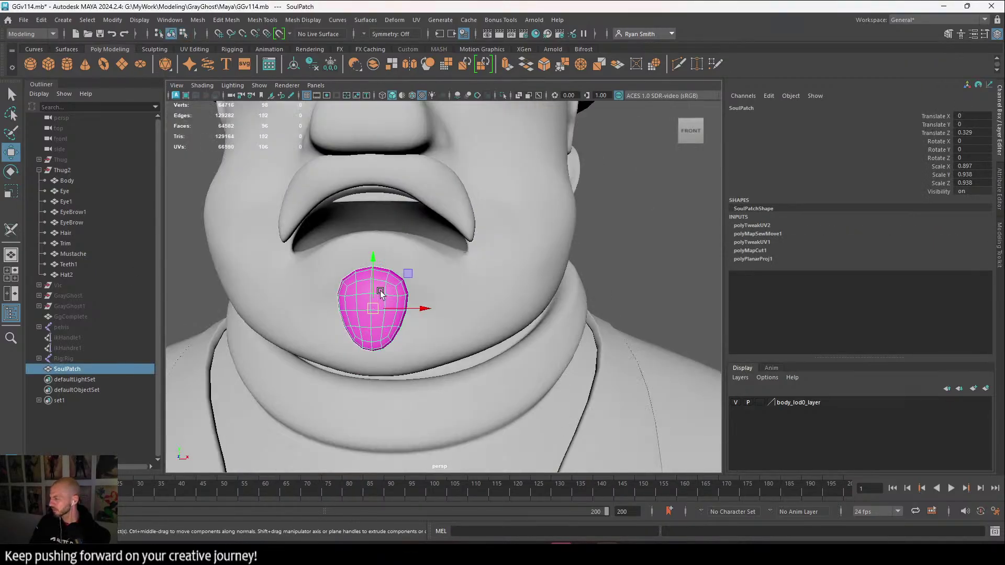
{"action": "left_click_drag", "start_coordinate": [551, 291], "coordinate": [460, 291], "text": "alt"}
{"action": "left_click", "coordinate": [331, 64]}
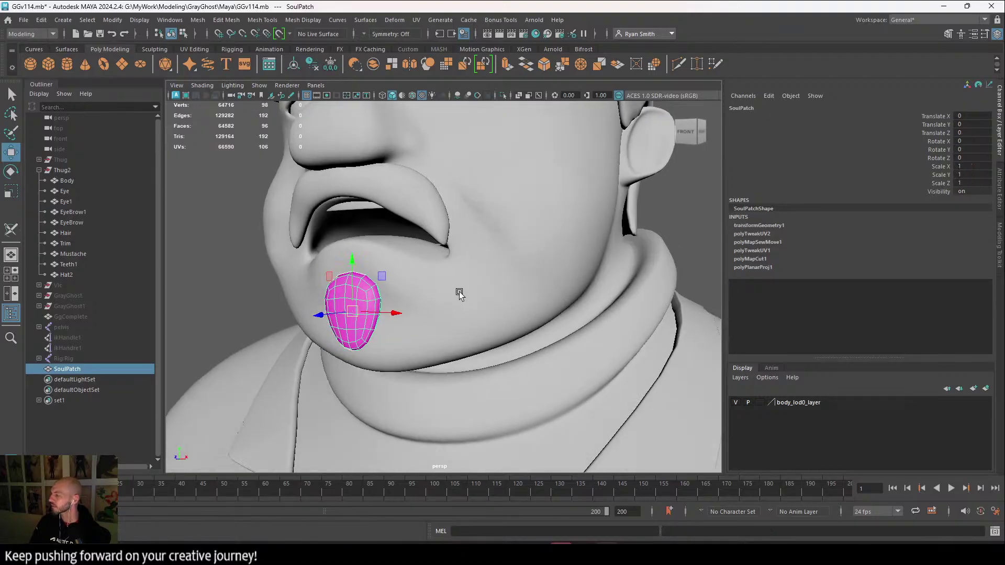
{"action": "left_click", "coordinate": [312, 64]}
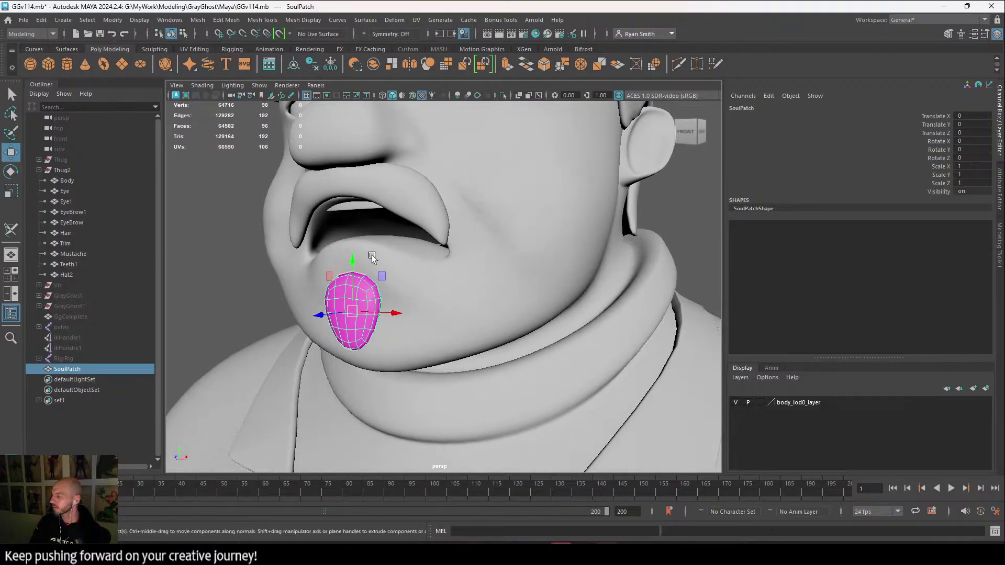
Parent the SoulPatch under the Thug2 group, between Teeth1 and Hat2.
{"action": "scroll", "coordinate": [459, 341], "scroll_direction": "down", "scroll_amount": 5}
{"action": "left_click_drag", "start_coordinate": [364, 304], "coordinate": [314, 379], "text": "alt"}
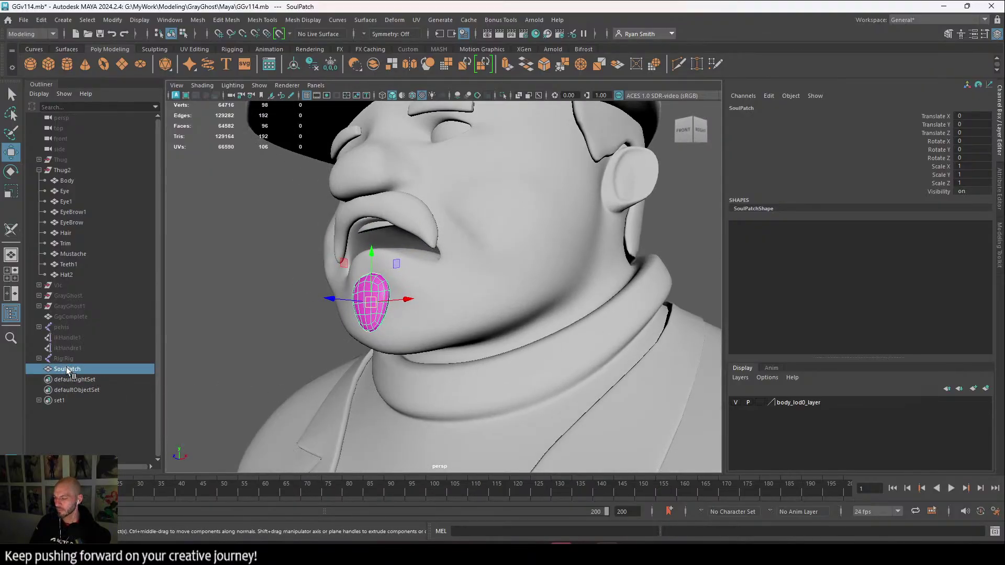
{"action": "middle_click_drag", "start_coordinate": [67, 370], "coordinate": [66, 280]}
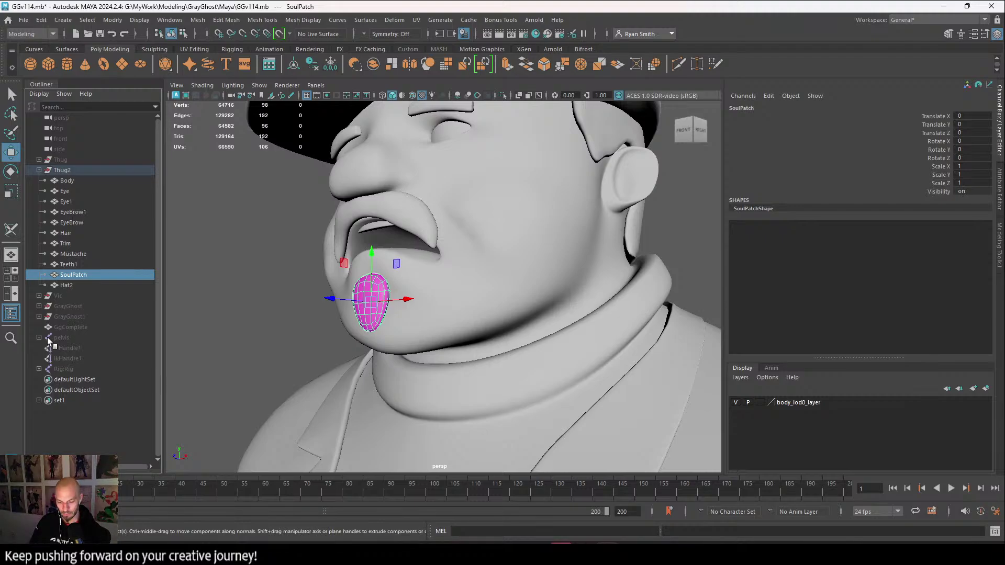
Examine the SoulPatch on Thug2's face from the front and at an angle.
{"action": "left_click_drag", "start_coordinate": [419, 348], "coordinate": [451, 325], "text": "alt"}
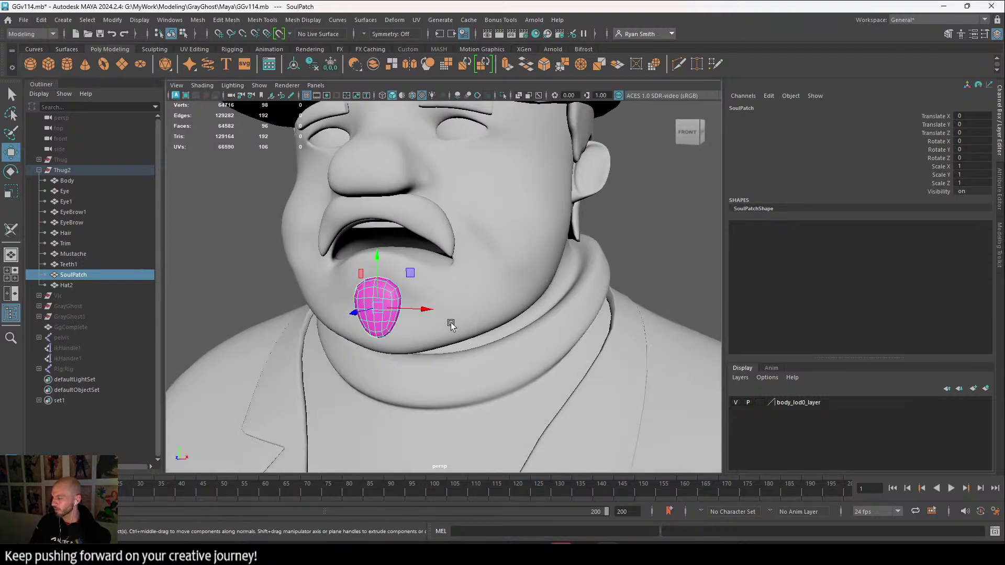
{"action": "right_click_drag", "start_coordinate": [451, 325], "coordinate": [381, 246], "text": "alt"}
{"action": "left_click_drag", "start_coordinate": [381, 246], "coordinate": [421, 237], "text": "alt"}
{"action": "right_click_drag", "start_coordinate": [421, 238], "coordinate": [461, 301], "text": "alt"}
{"action": "mouse_move", "coordinate": [461, 301]}
{"action": "left_mouse_down", "text": "alt"}
{"action": "mouse_move", "coordinate": [481, 303]}
{"action": "mouse_move", "coordinate": [465, 310]}
{"action": "left_mouse_up", "text": "alt"}
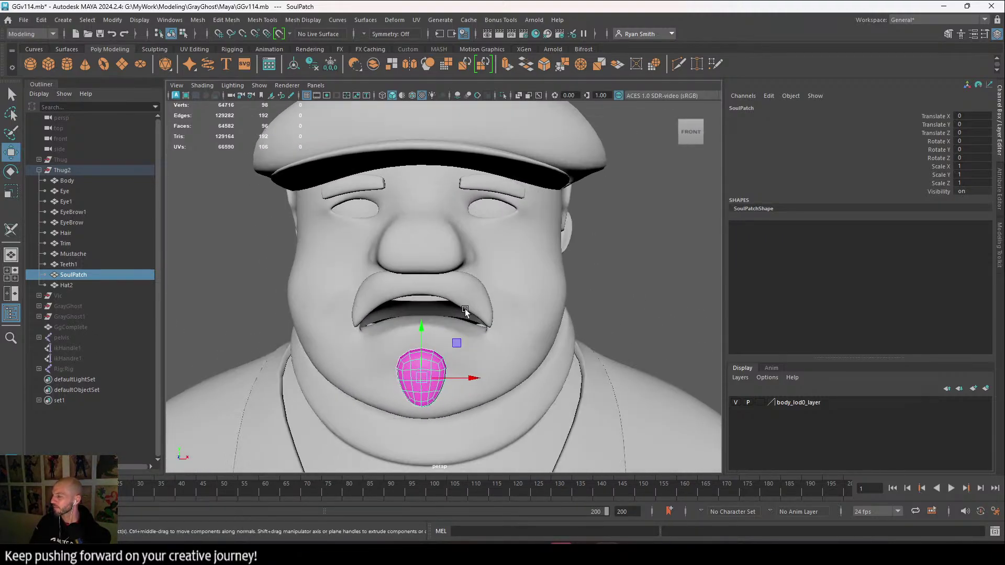
Move Thug2's hat, both eyes, both eyebrows, mustache and soul patch together away from the head, to about 30.6 in X.
{"action": "left_click", "coordinate": [564, 291]}
{"action": "right_click_drag", "start_coordinate": [367, 259], "coordinate": [370, 314], "text": "alt"}
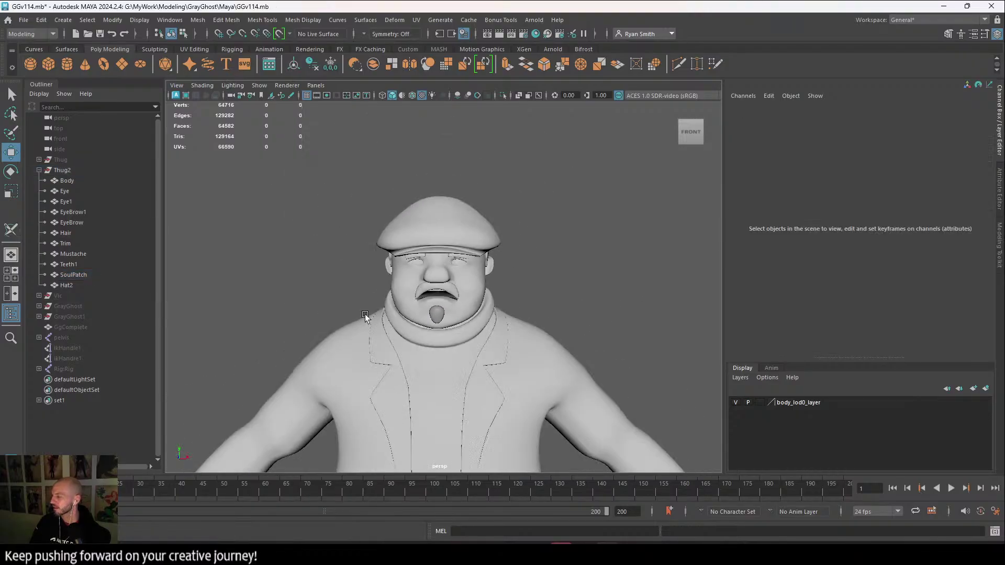
{"action": "left_click_drag", "start_coordinate": [370, 314], "coordinate": [472, 258], "text": "alt"}
{"action": "left_click", "coordinate": [463, 226]}
{"action": "left_click", "coordinate": [438, 332], "text": "shift"}
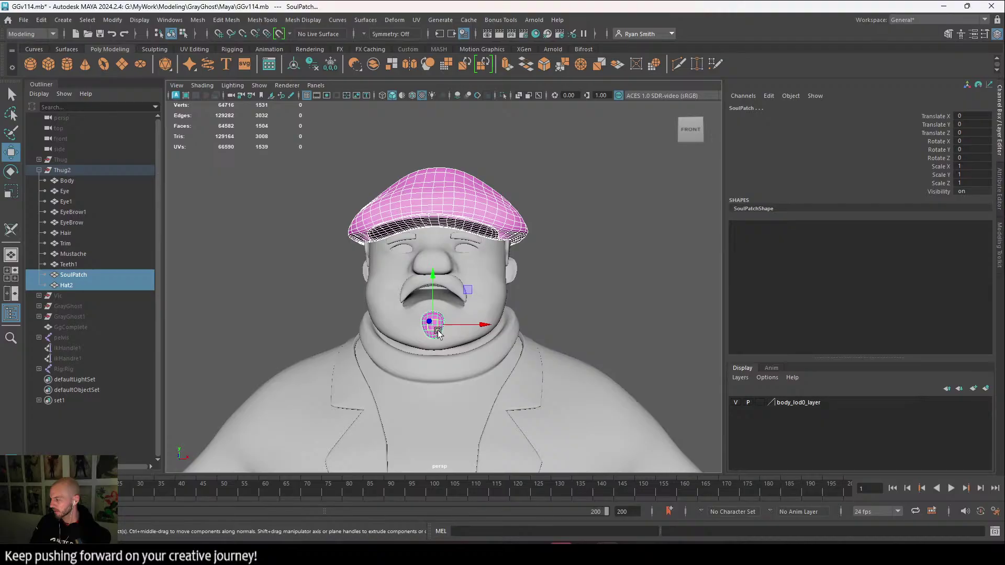
{"action": "left_click", "coordinate": [451, 291], "text": "shift"}
{"action": "left_click", "coordinate": [406, 256], "text": "shift"}
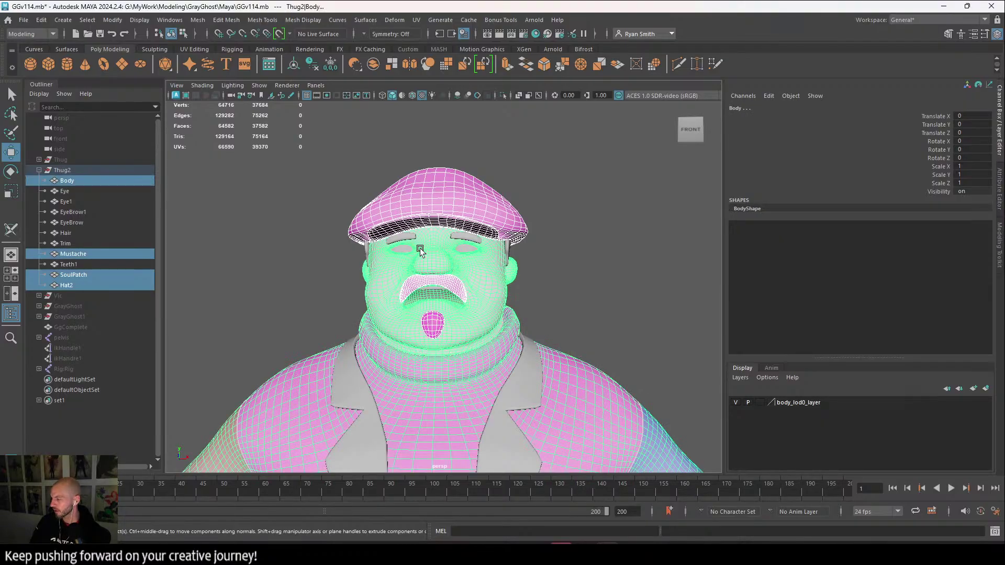
{"action": "left_click", "coordinate": [414, 248], "text": "shift"}
{"action": "left_click", "coordinate": [408, 242], "text": "shift"}
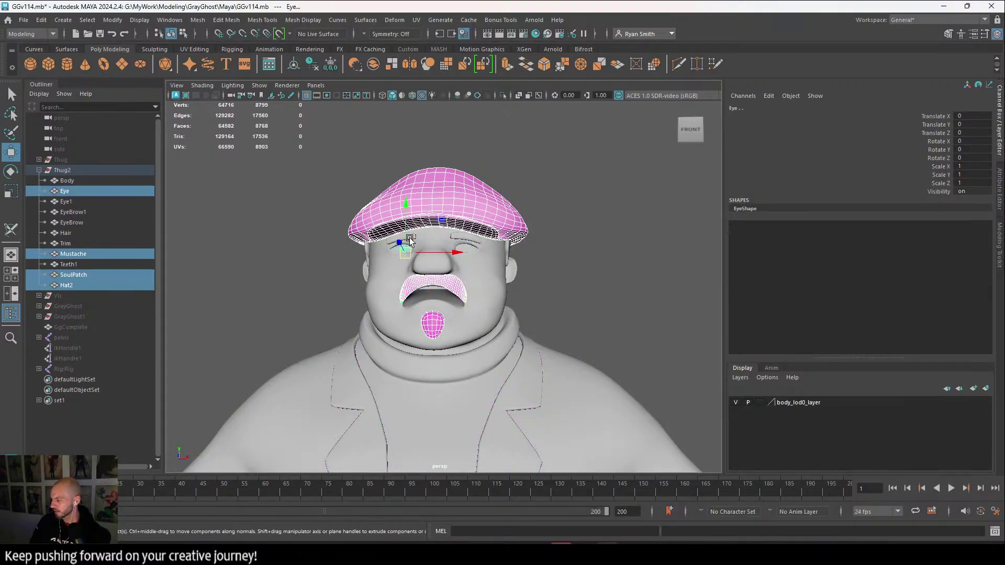
{"action": "left_click", "coordinate": [410, 240], "text": "shift"}
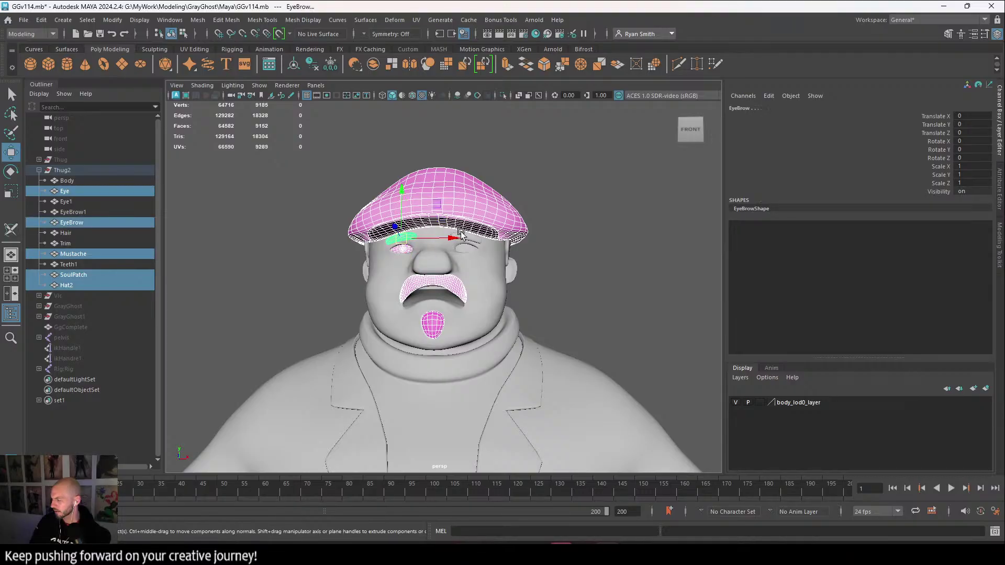
{"action": "scroll", "coordinate": [487, 352], "scroll_direction": "up", "scroll_amount": 4}
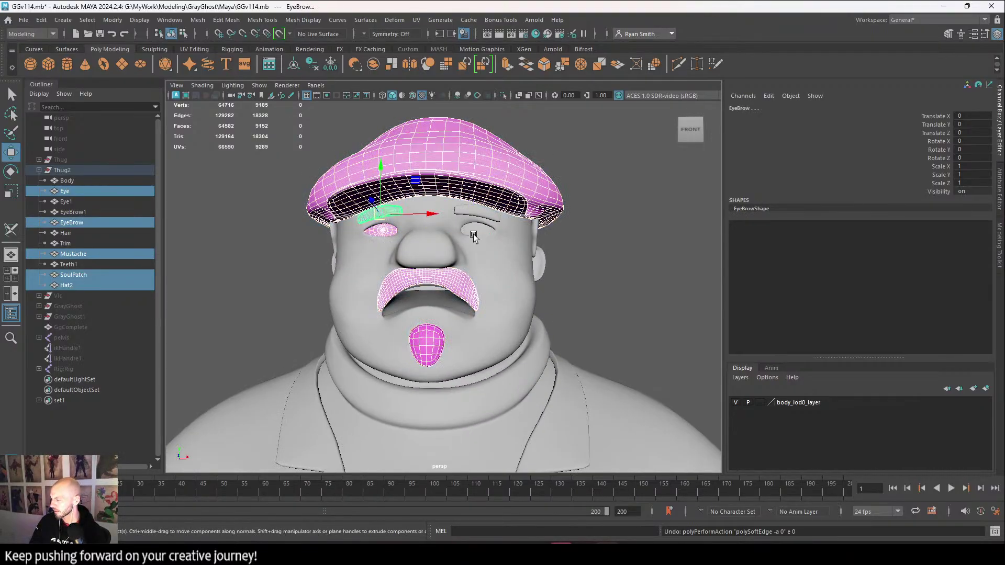
{"action": "middle_click_drag", "start_coordinate": [451, 369], "coordinate": [444, 375], "text": "alt"}
{"action": "left_click", "coordinate": [445, 248], "text": "shift"}
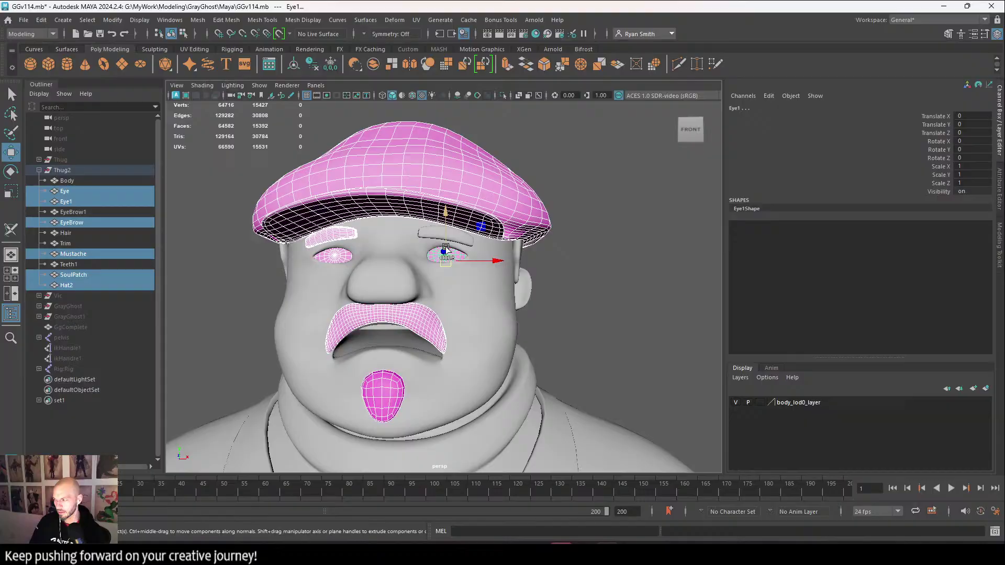
{"action": "left_click", "coordinate": [419, 231], "text": "shift"}
{"action": "scroll", "coordinate": [478, 273], "scroll_direction": "down", "scroll_amount": 5}
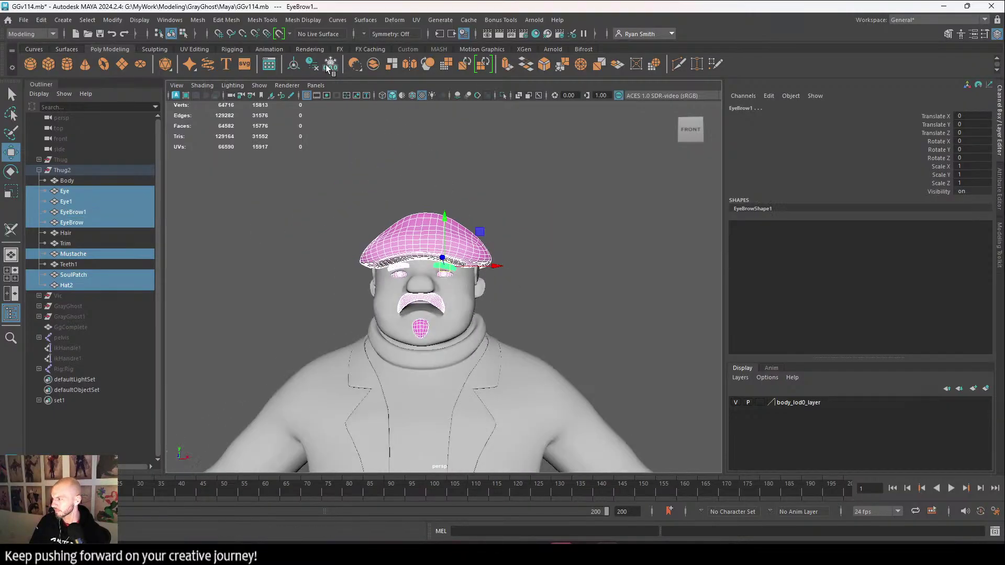
{"action": "left_click_drag", "start_coordinate": [495, 266], "coordinate": [673, 293]}
{"action": "left_click_drag", "start_coordinate": [590, 316], "coordinate": [445, 242], "text": "alt"}
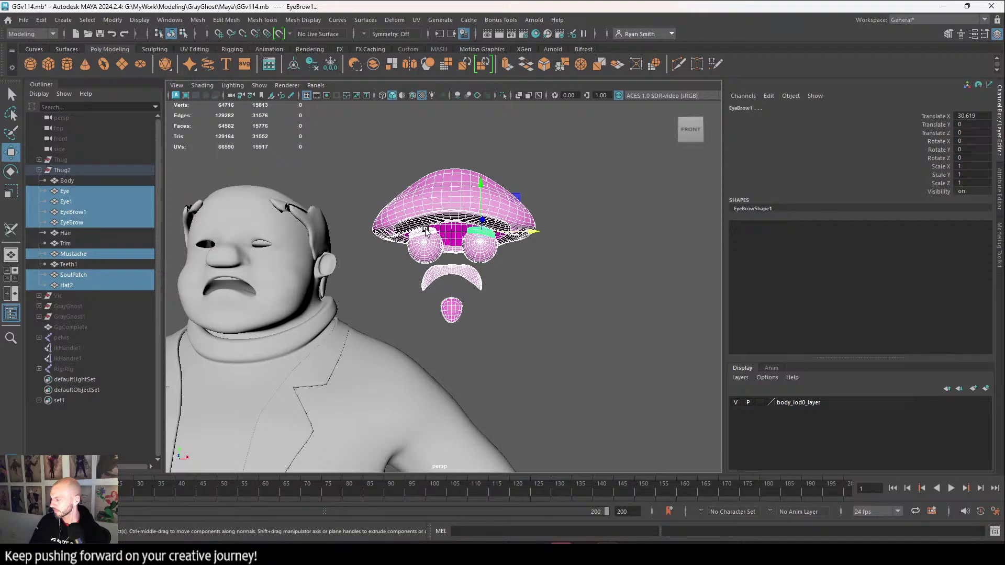
Move both eyebrows farther along X, to about 50, so they sit clear of the separated hat and eyes.
{"action": "left_click", "coordinate": [425, 231]}
{"action": "left_click", "coordinate": [478, 231]}
{"action": "left_click", "coordinate": [427, 231], "text": "shift"}
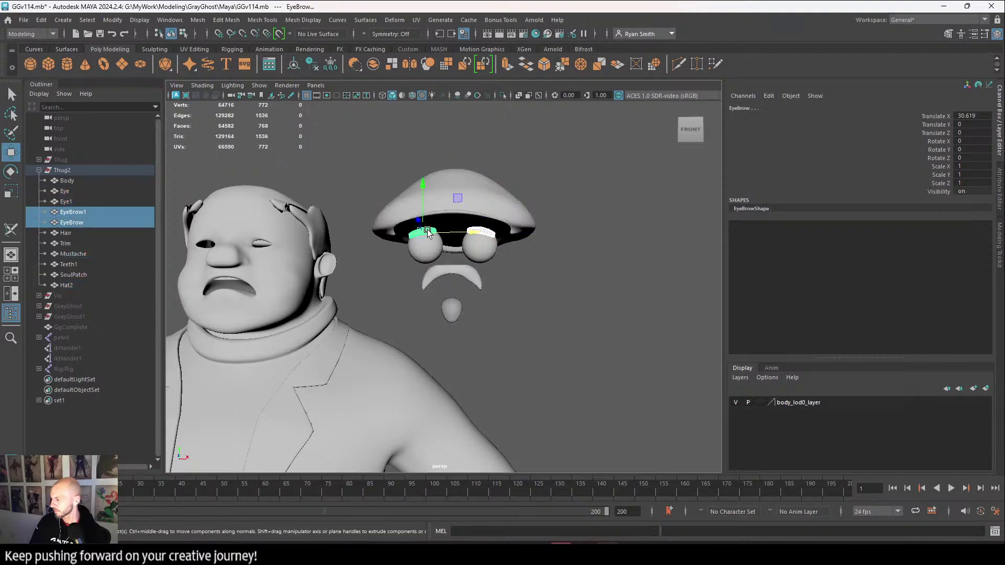
{"action": "left_click_drag", "start_coordinate": [469, 238], "coordinate": [616, 243]}
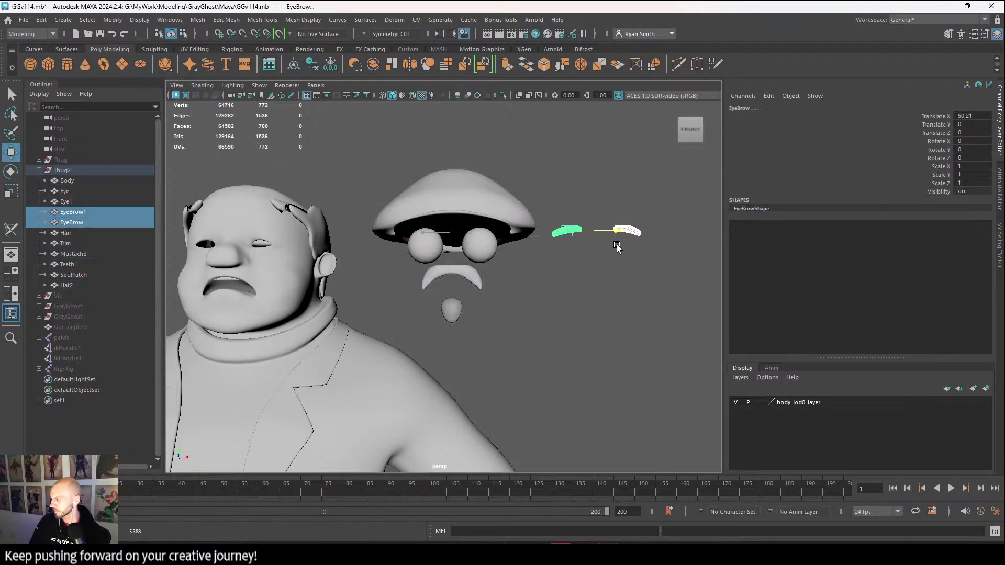
{"action": "left_click", "coordinate": [585, 280]}
Assign the existing Thug2_moustache material to the SoulPatch.
{"action": "scroll", "coordinate": [532, 279], "scroll_direction": "down", "scroll_amount": 5}
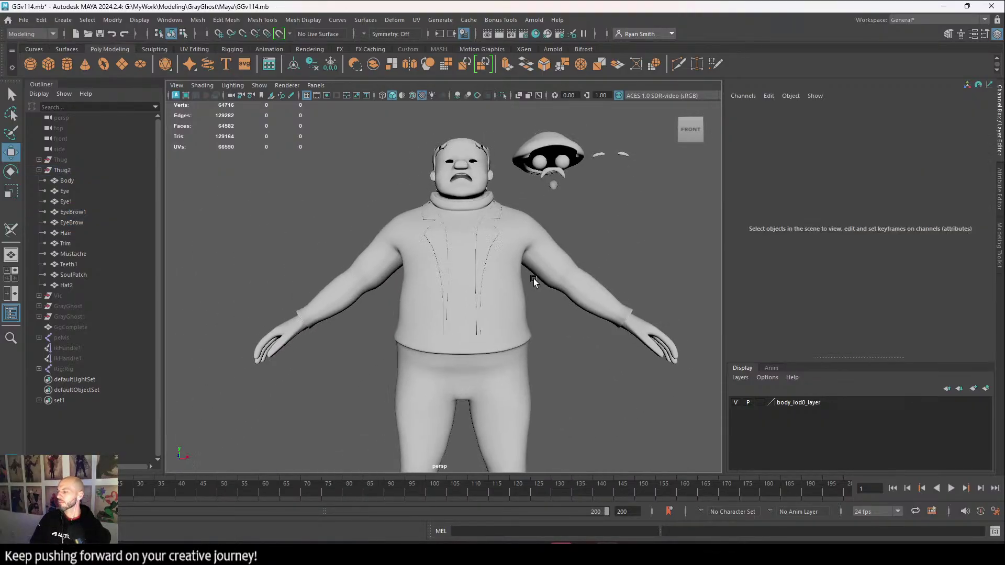
{"action": "left_click_drag", "start_coordinate": [368, 237], "coordinate": [372, 241], "text": "alt"}
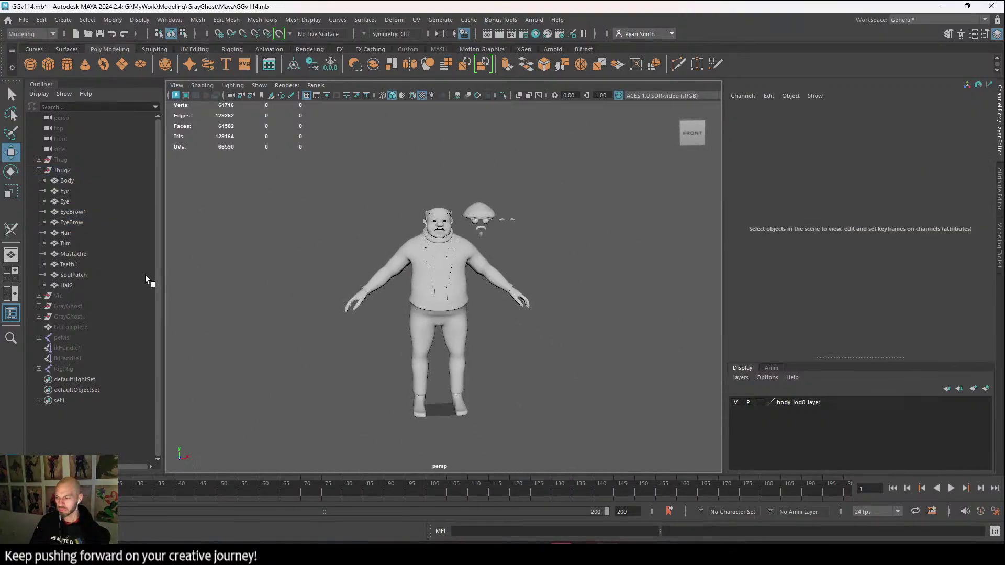
{"action": "left_click", "coordinate": [77, 285]}
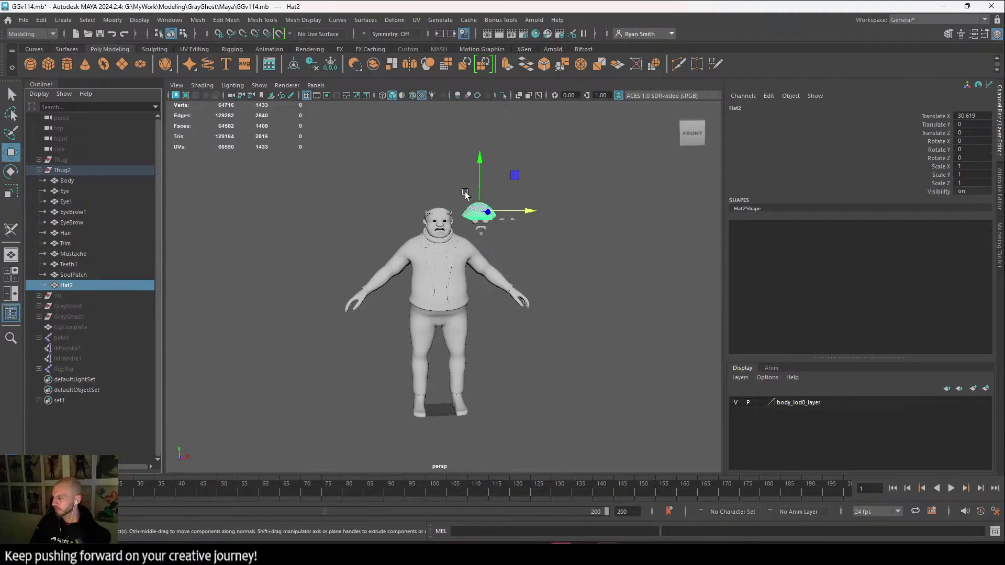
{"action": "scroll", "coordinate": [520, 274], "scroll_direction": "up", "scroll_amount": 5}
{"action": "left_click", "coordinate": [519, 297]}
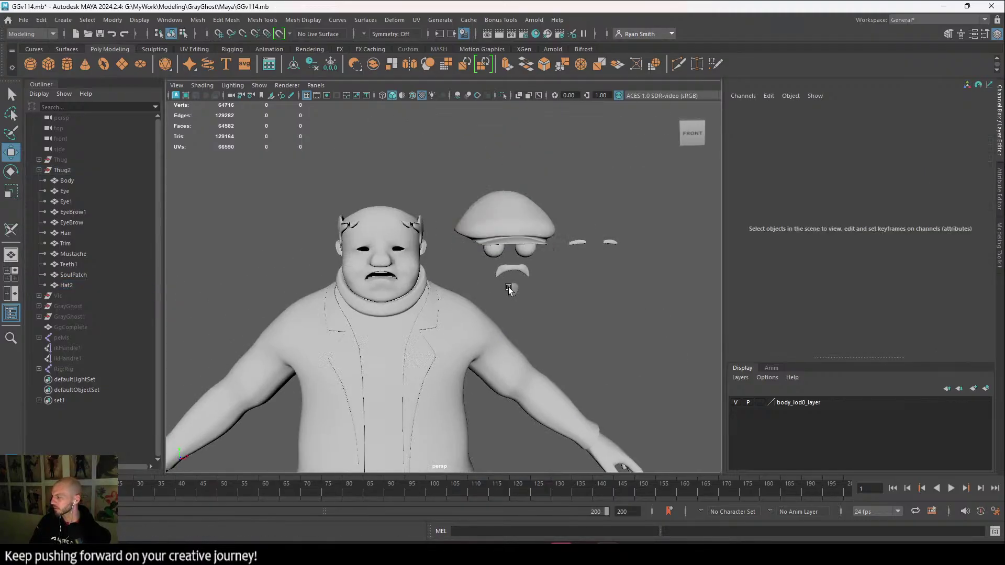
{"action": "left_click", "coordinate": [507, 284]}
{"action": "right_click_drag", "start_coordinate": [507, 285], "coordinate": [495, 463]}
{"action": "mouse_move", "coordinate": [524, 520]}
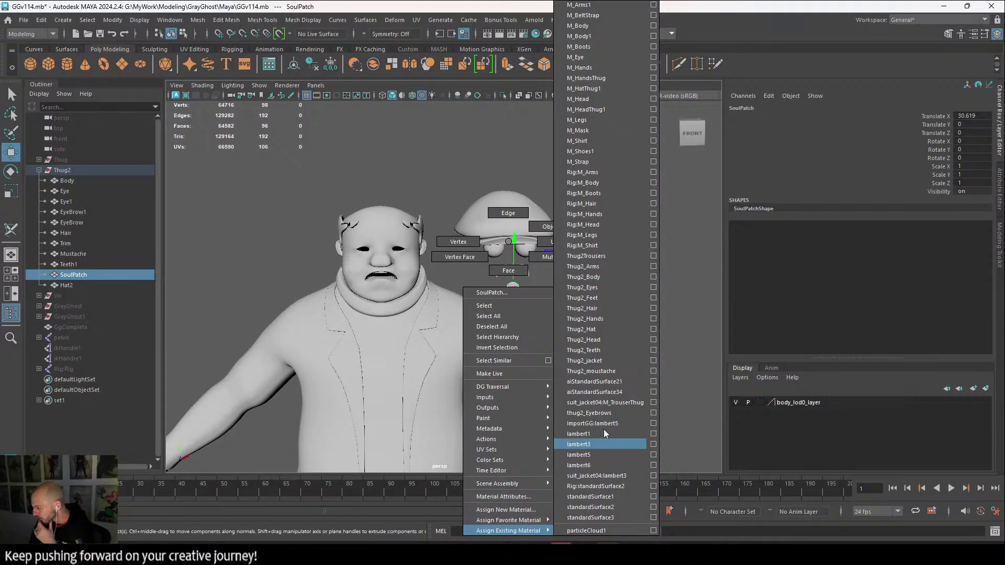
{"action": "left_click", "coordinate": [606, 372]}
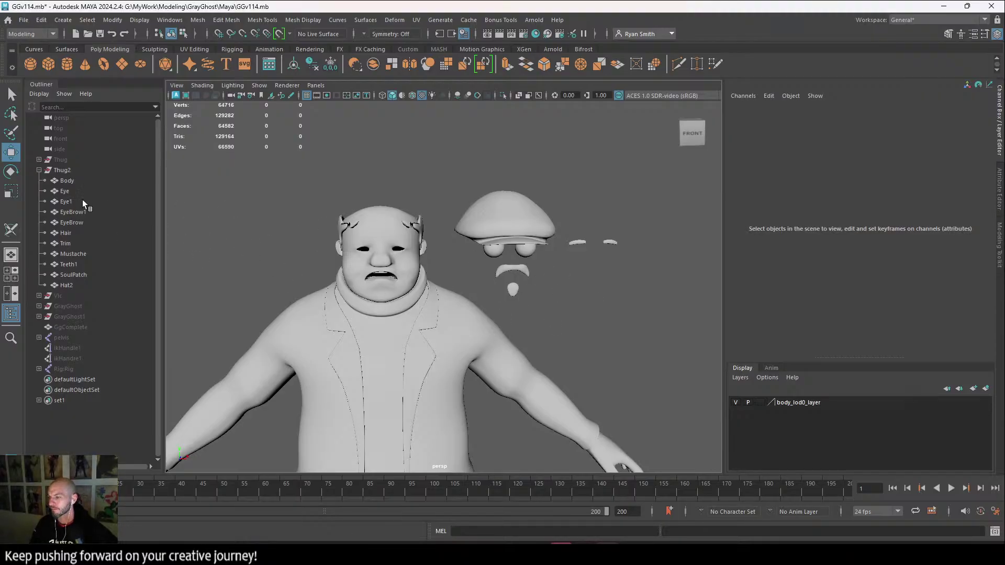
Select the Thug2 group and save the scene as a new version named GGv115.mb.
{"action": "left_click", "coordinate": [85, 171]}
{"action": "left_click", "coordinate": [24, 19]}
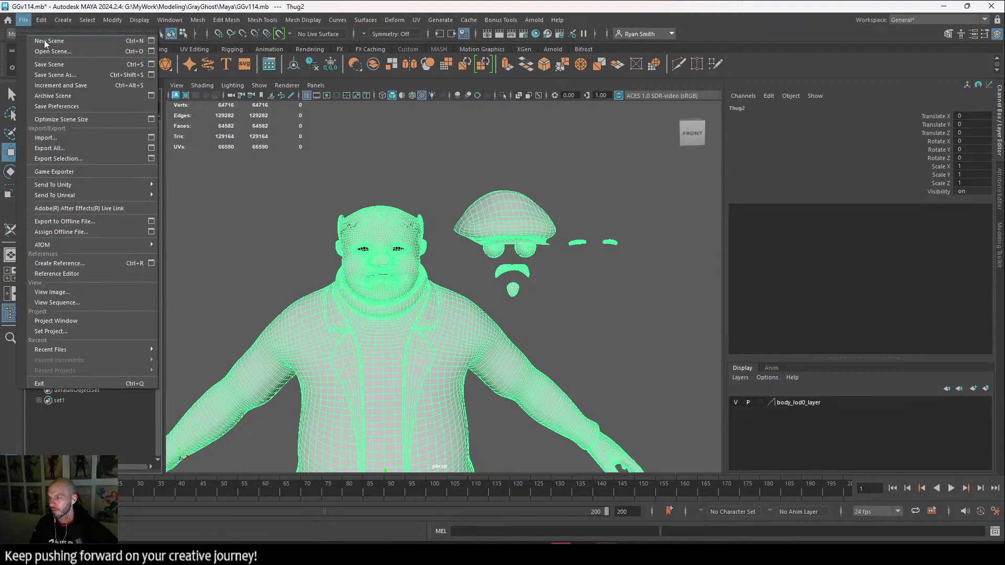
{"action": "left_click", "coordinate": [86, 74]}
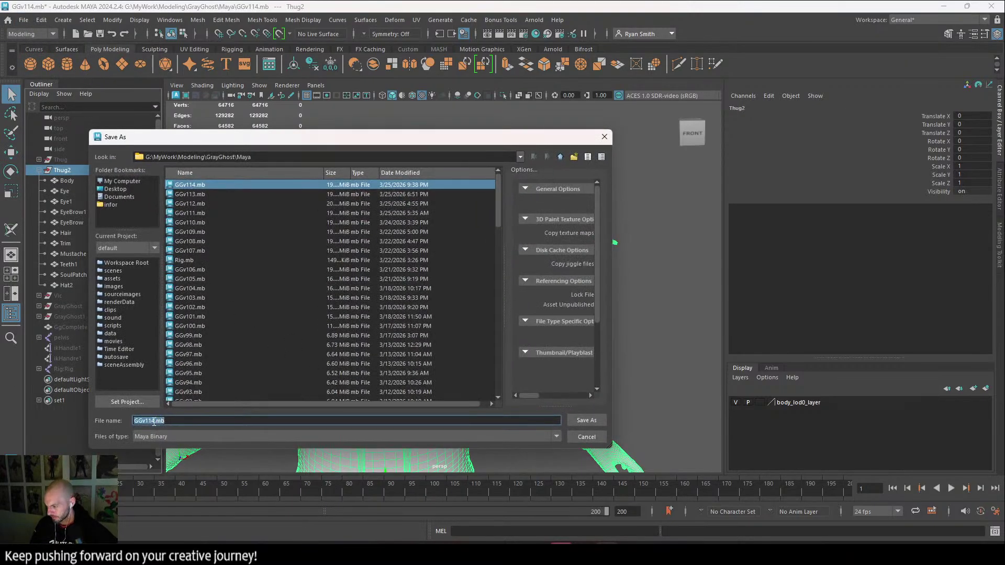
{"action": "key", "text": "Delete"}
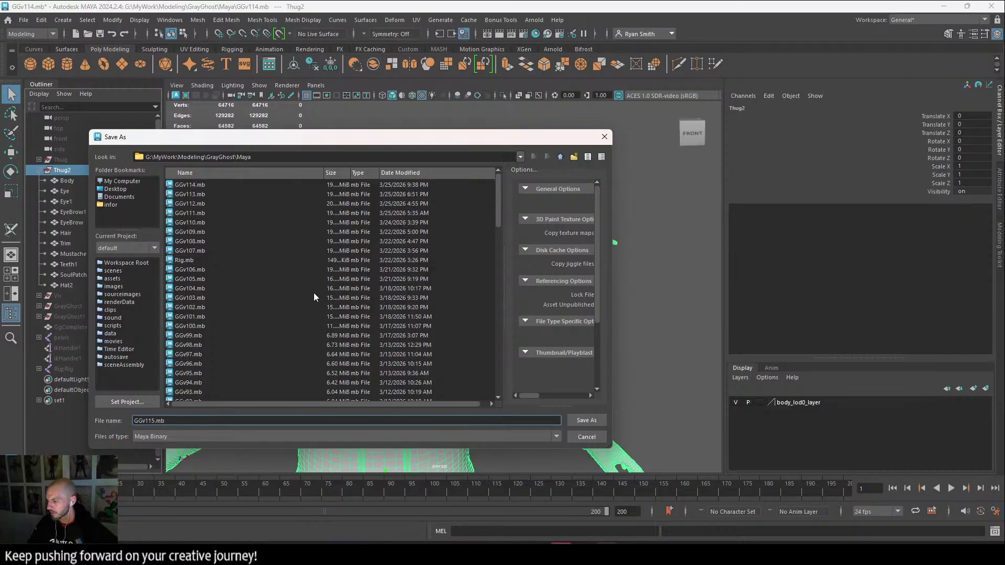
{"action": "left_click", "coordinate": [588, 420]}
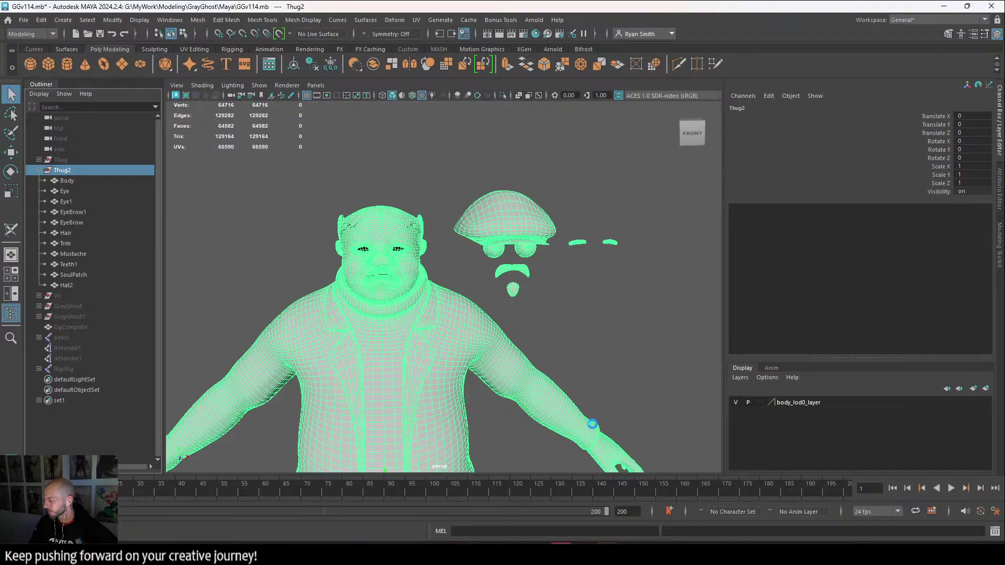
{"action": "key", "text": "w"}
{"action": "key", "text": "ctrl+alt+s"}
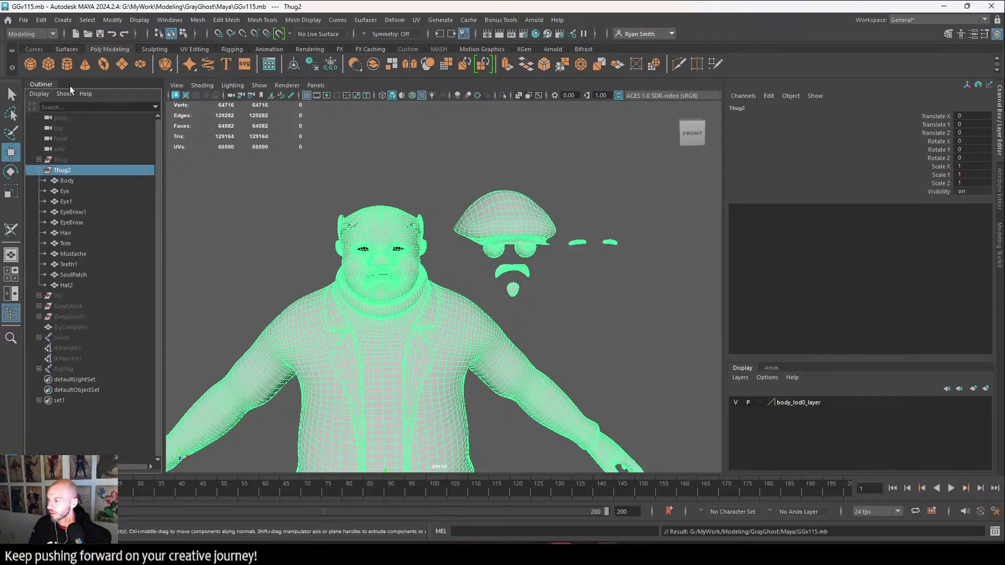
Export the selected Thug2 group as FBX to Th2.fbx, replacing the existing file, and minimize the export report window.
{"action": "left_click", "coordinate": [24, 21]}
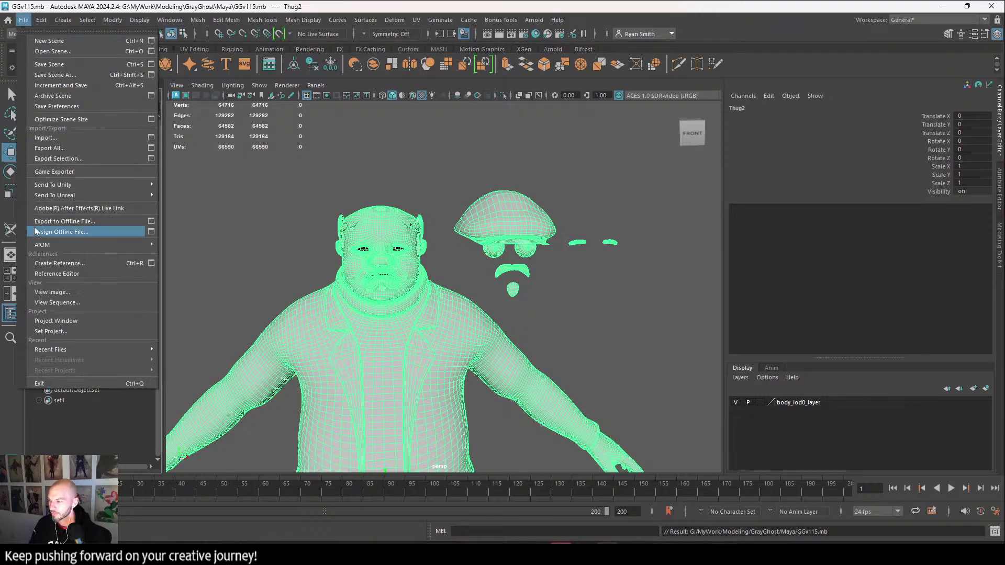
{"action": "left_click", "coordinate": [57, 160]}
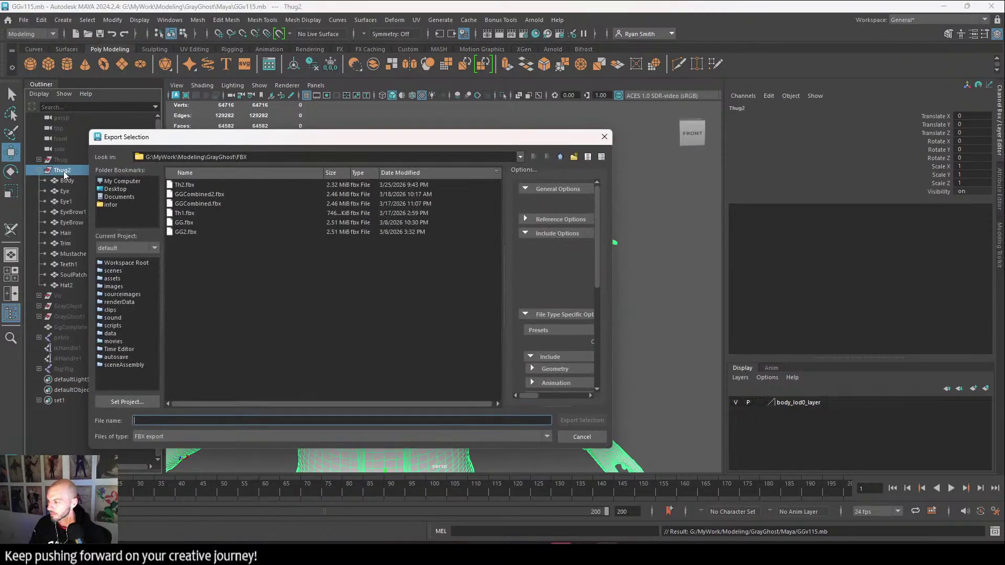
{"action": "left_click", "coordinate": [183, 185]}
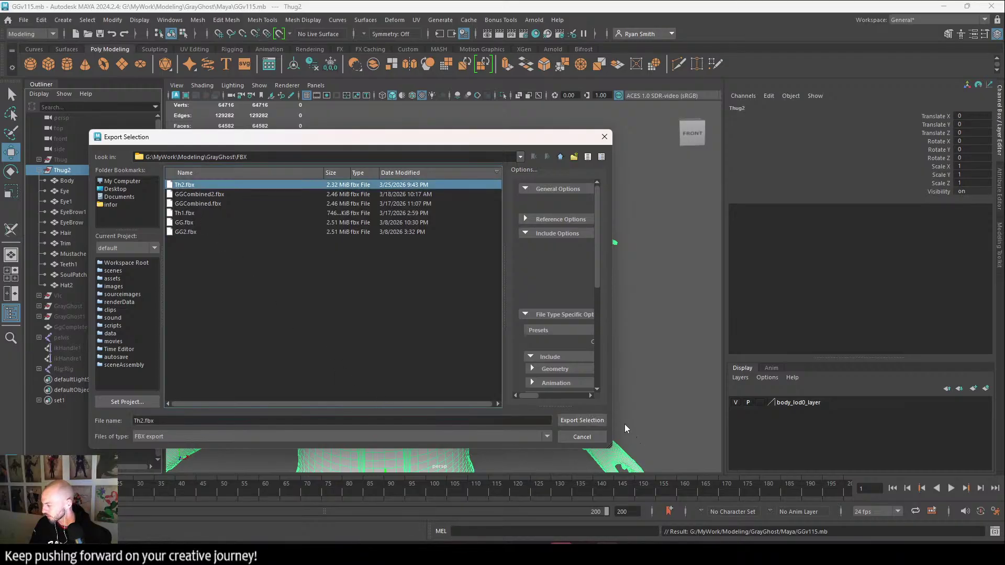
{"action": "left_click", "coordinate": [581, 420]}
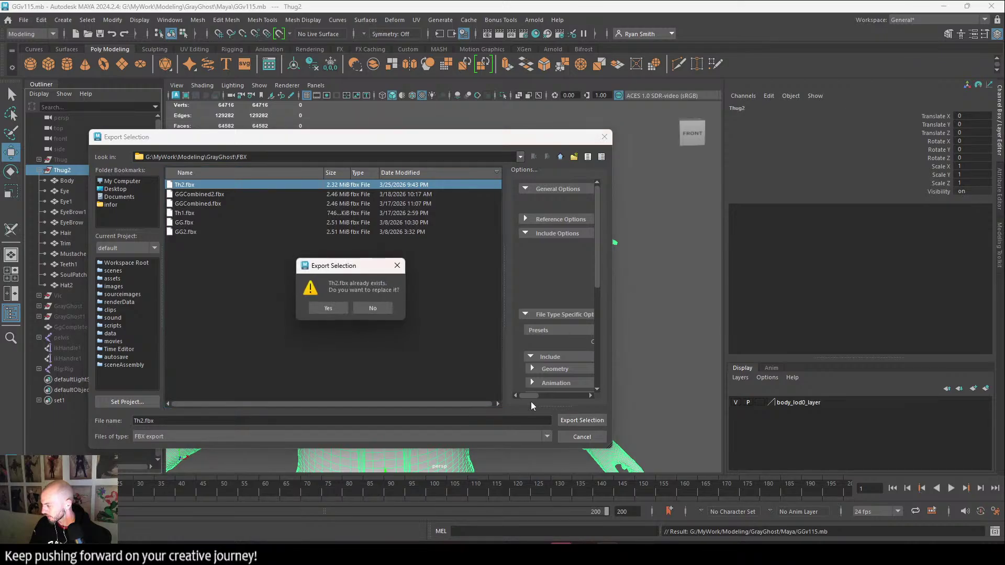
{"action": "left_click", "coordinate": [329, 308]}
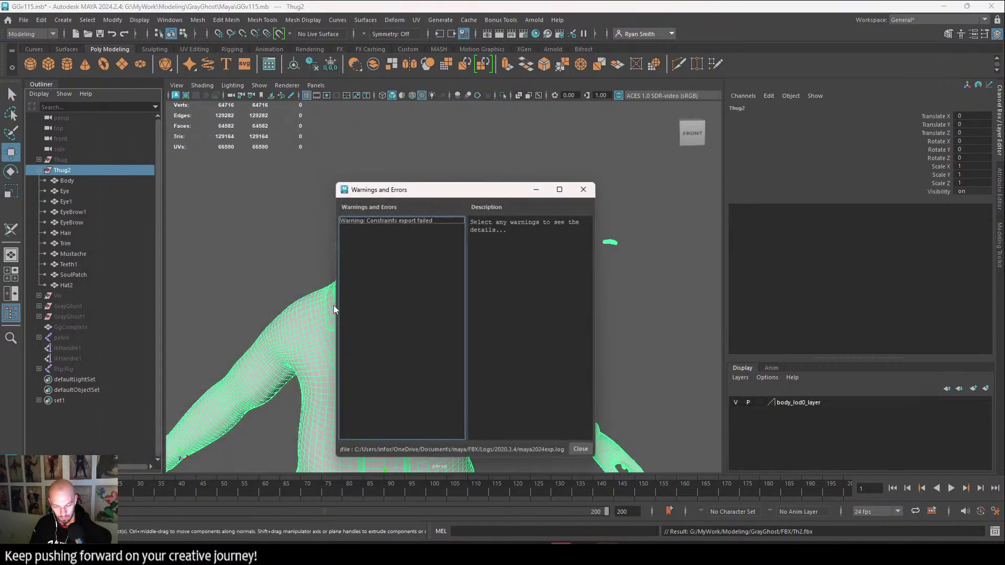
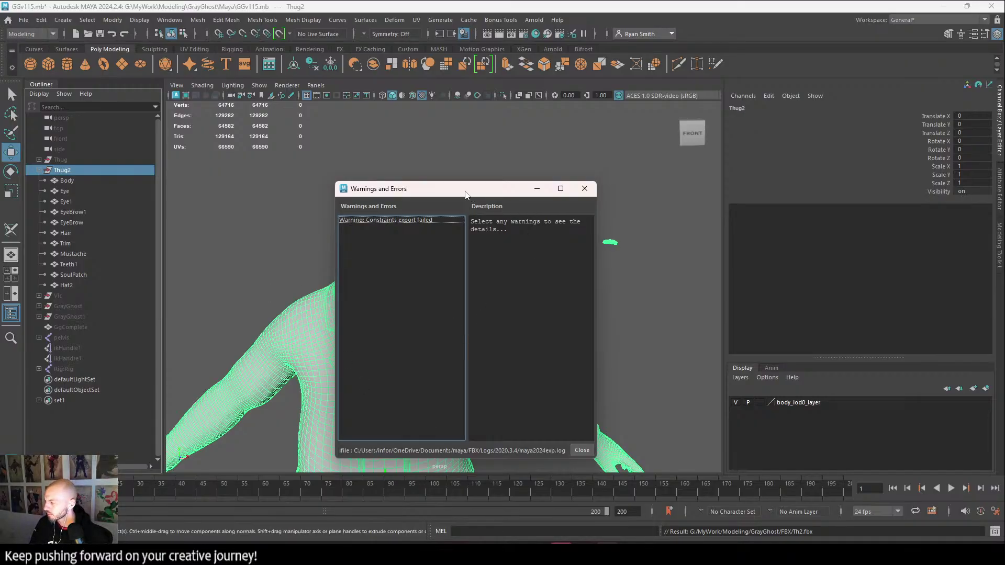
{"action": "left_click_drag", "start_coordinate": [465, 195], "coordinate": [170, 116]}
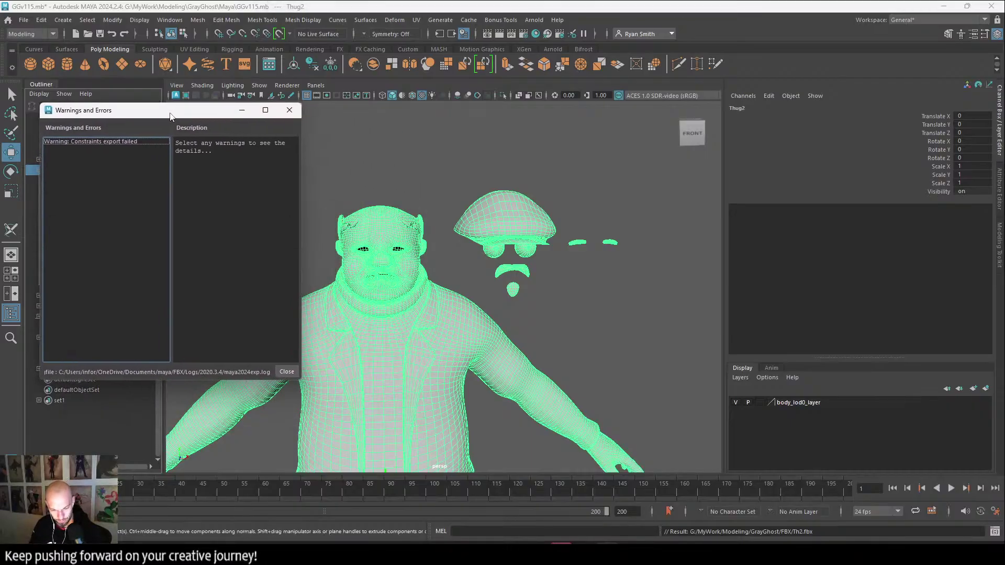
{"action": "left_click", "coordinate": [242, 110]}
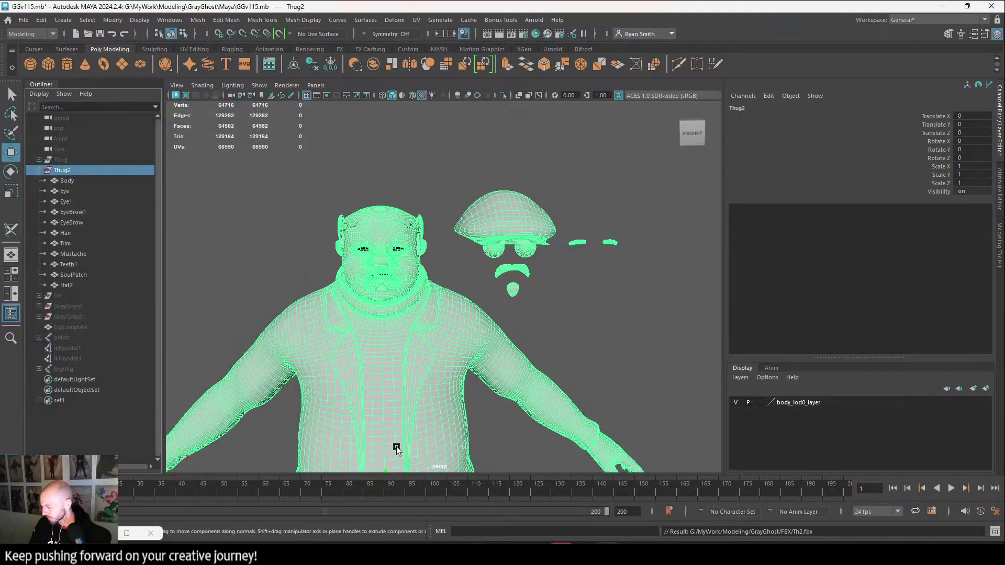
Switch to Substance 3D Painter and add a paint layer above the Base layer in the Thug2_Head texture set.
{"action": "left_click", "coordinate": [630, 554]}
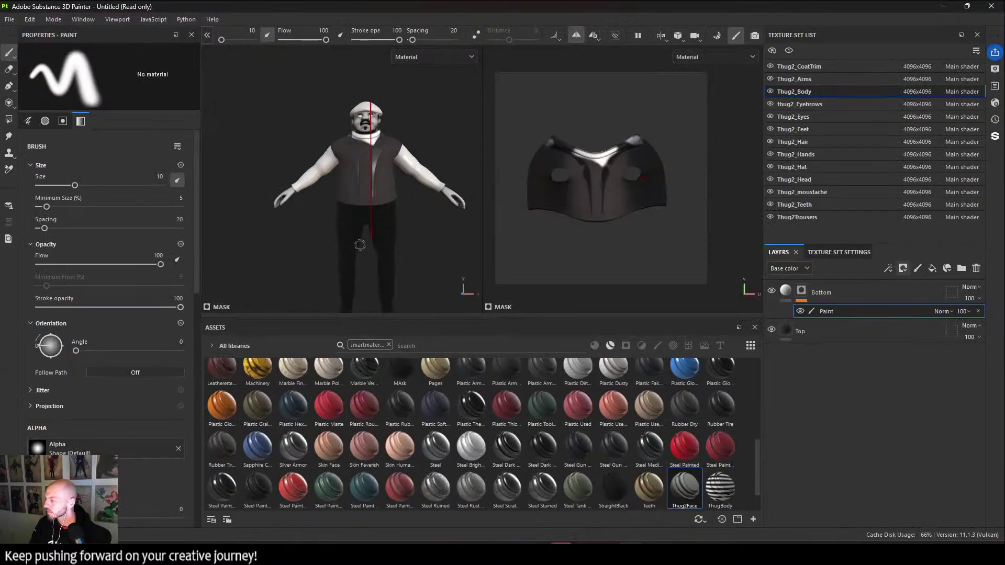
{"action": "left_click_drag", "start_coordinate": [404, 133], "coordinate": [361, 171], "text": "alt"}
{"action": "scroll", "coordinate": [357, 173], "scroll_direction": "up", "scroll_amount": 5}
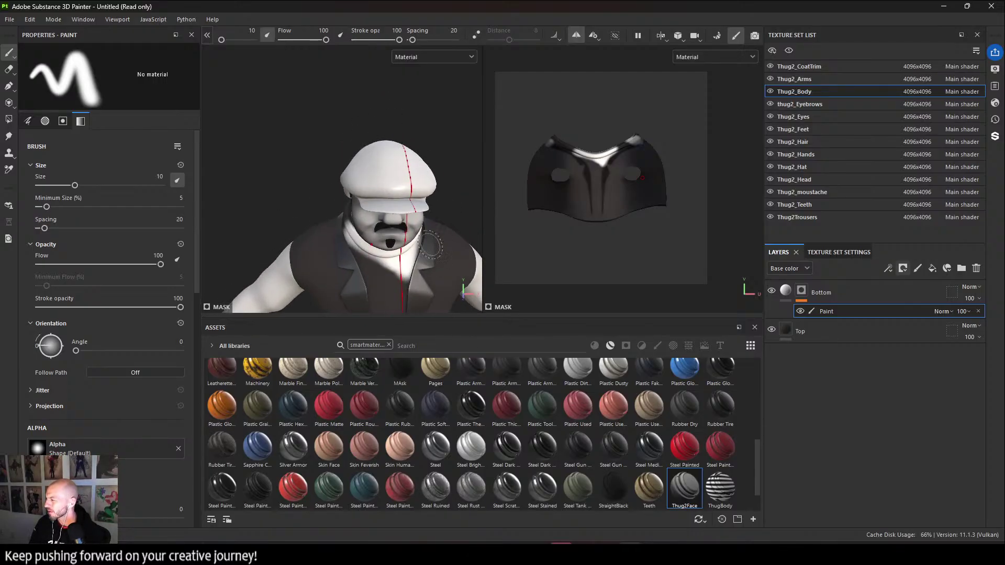
{"action": "left_click", "coordinate": [827, 129]}
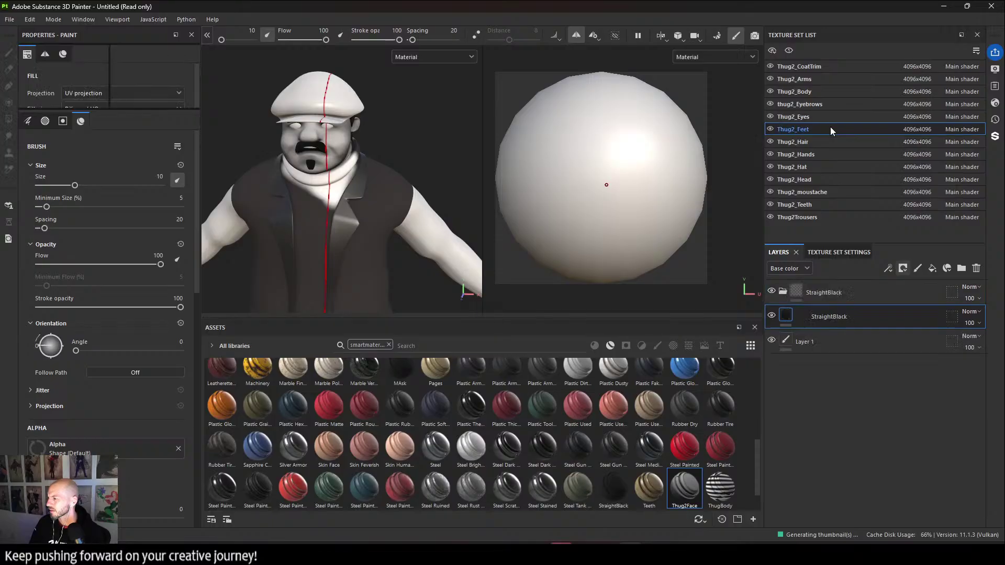
{"action": "scroll", "coordinate": [382, 188], "scroll_direction": "down", "scroll_amount": 4}
{"action": "left_click", "coordinate": [807, 179]}
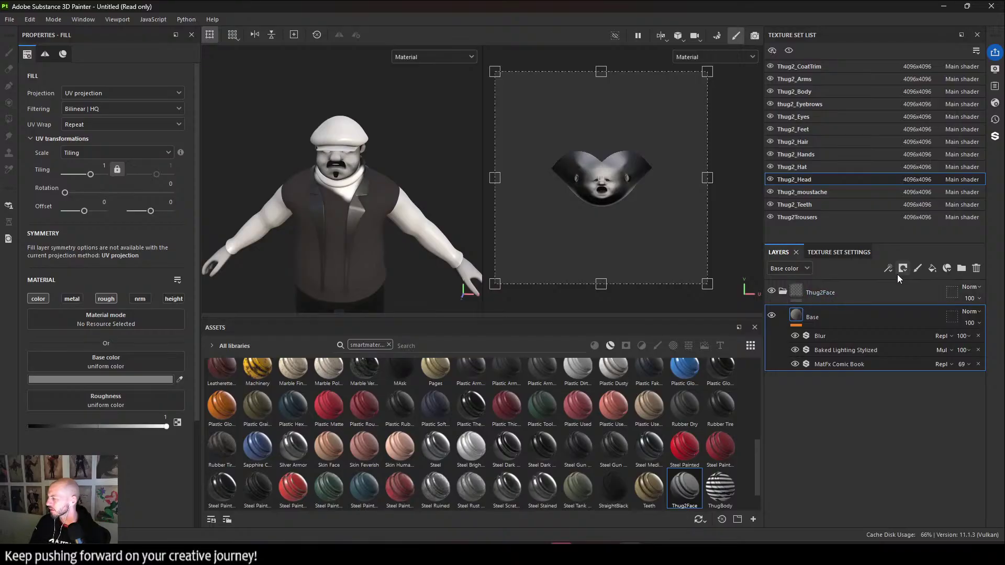
{"action": "left_click", "coordinate": [917, 268]}
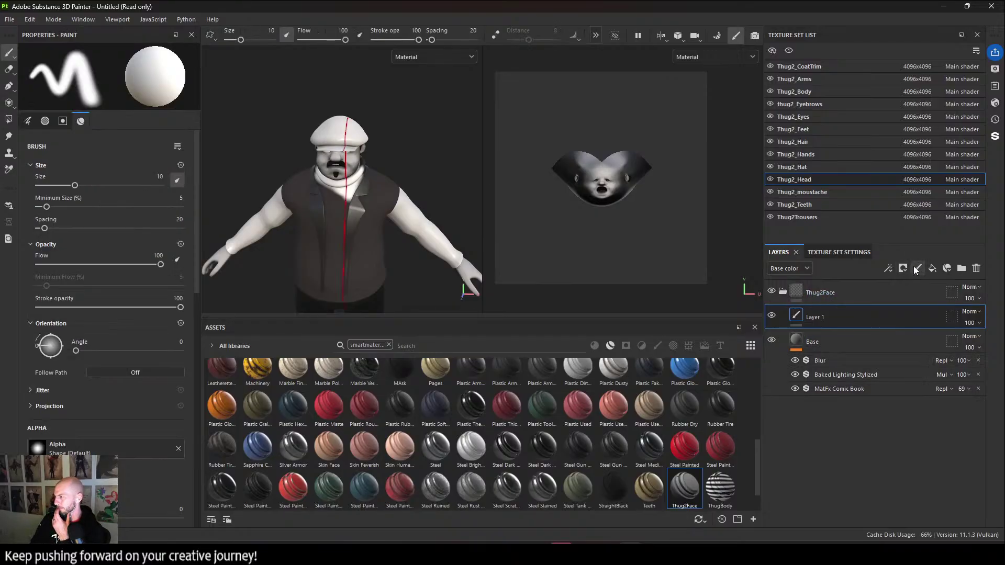
Turn off symmetry for painting and select the Thug2Face layer folder of the Thug2_Head texture set.
{"action": "left_click", "coordinate": [595, 36]}
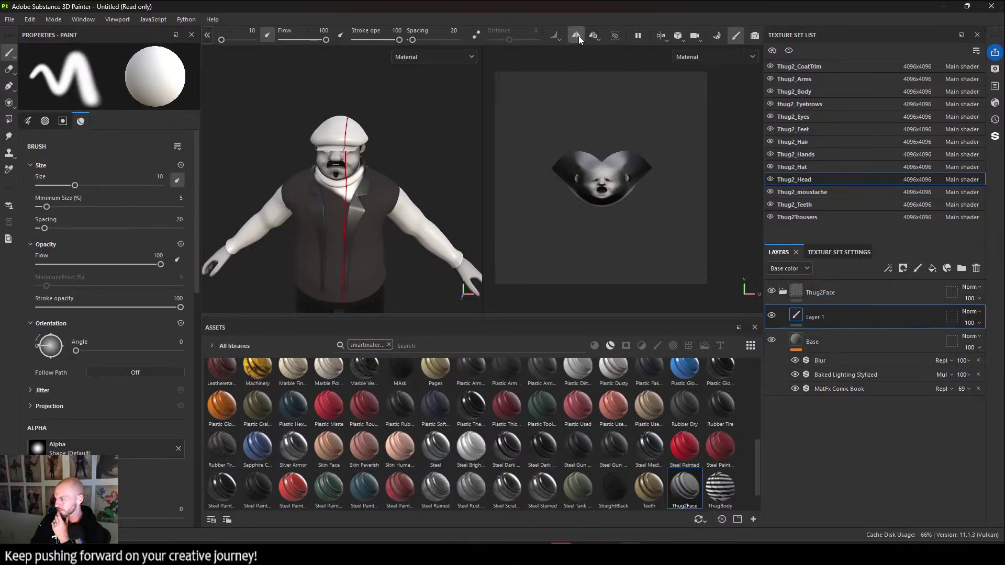
{"action": "left_click", "coordinate": [577, 35]}
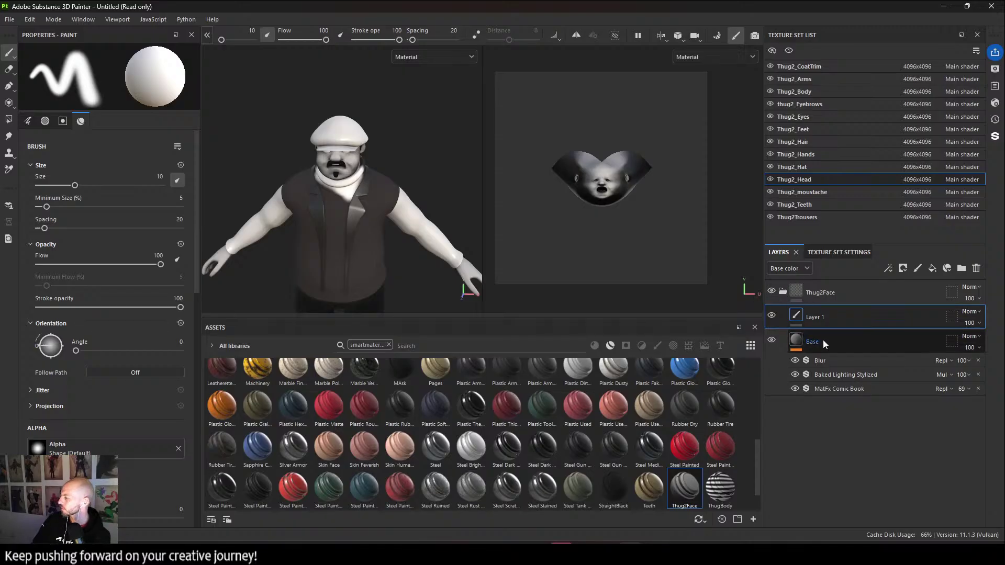
{"action": "left_click", "coordinate": [850, 302]}
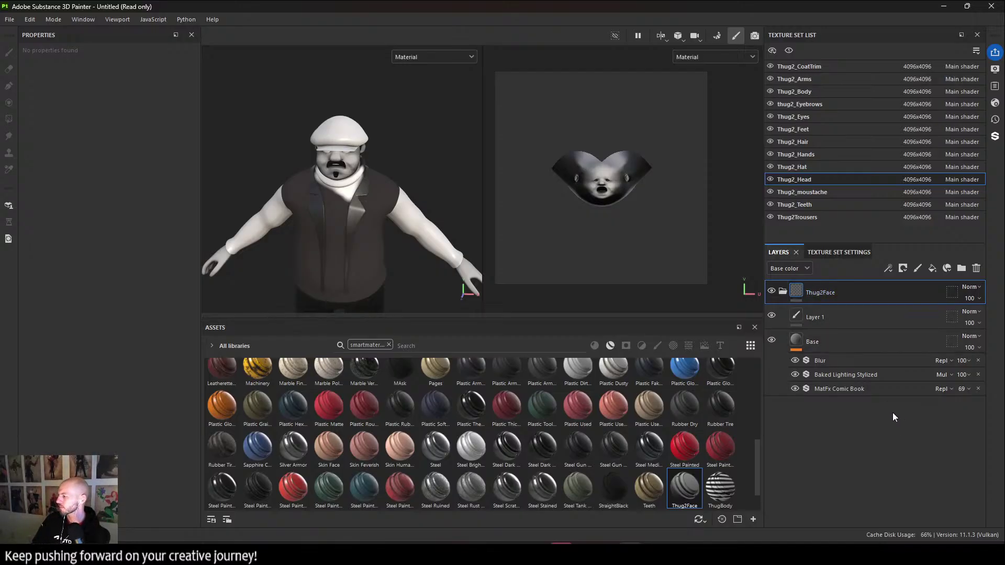
{"action": "scroll", "coordinate": [381, 238], "scroll_direction": "up", "scroll_amount": 3}
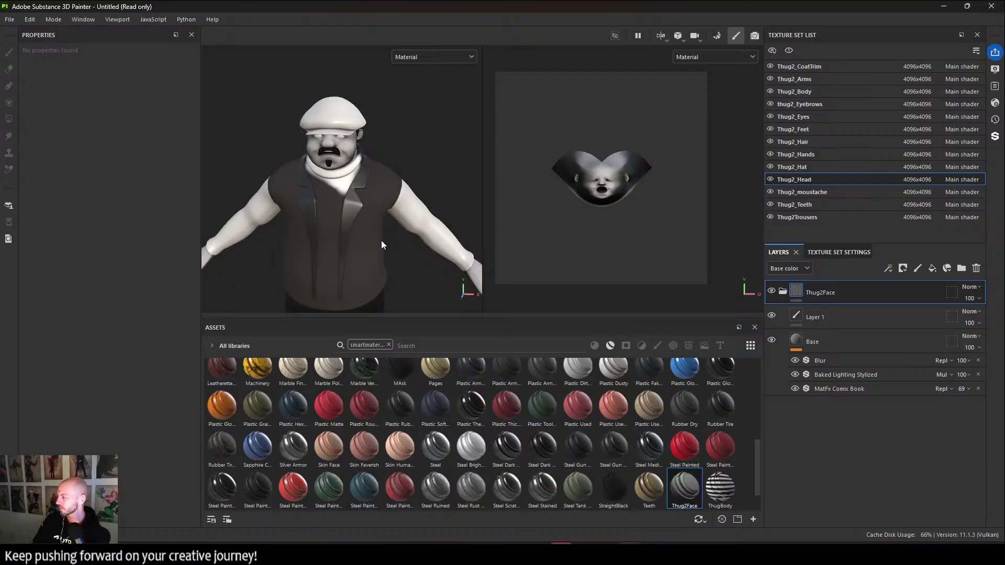
Start creating a new project.
{"action": "left_click", "coordinate": [22, 23]}
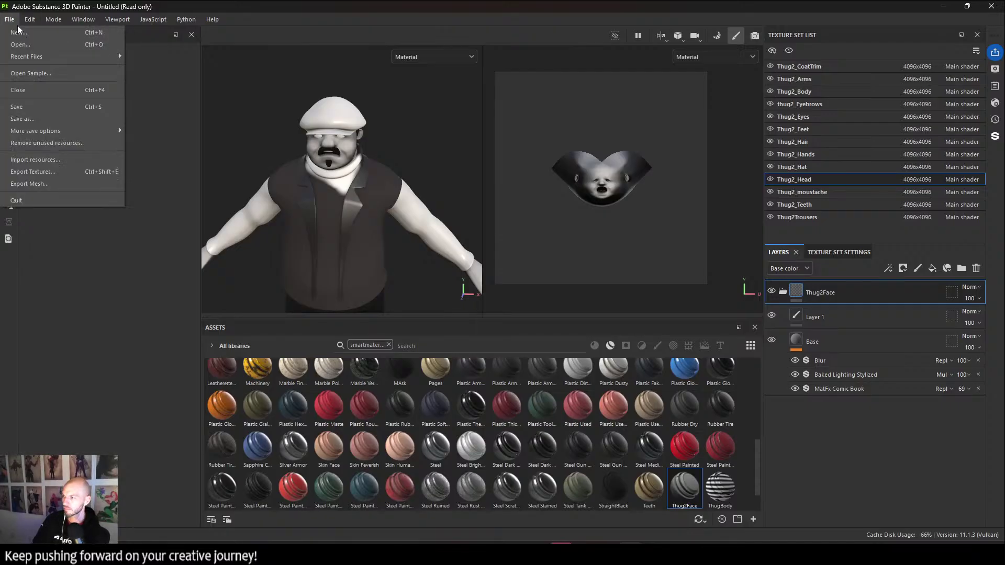
{"action": "left_click", "coordinate": [18, 32]}
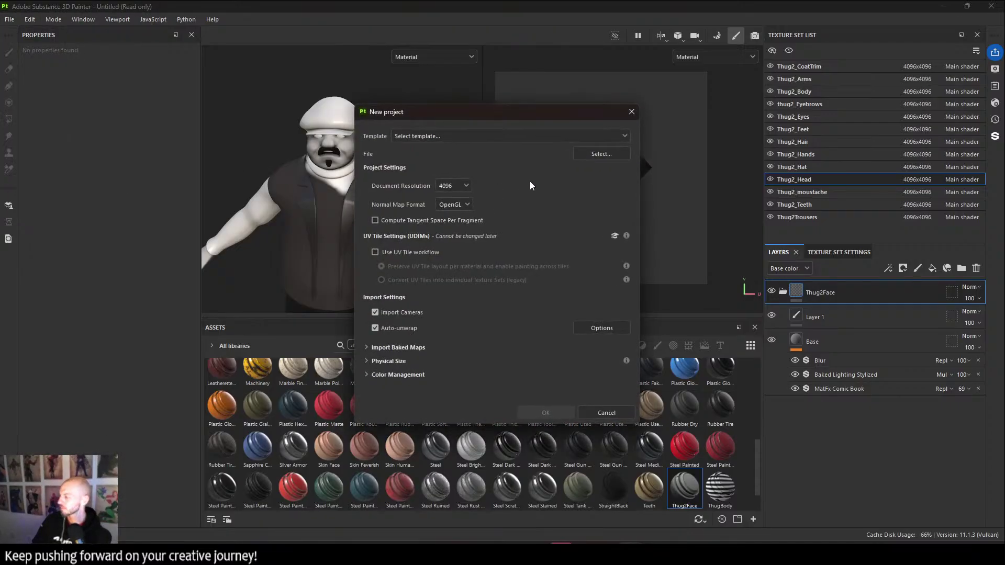
Create a new project from Th2.fbx with 4096 document resolution and OpenGL normals, discarding the changes to the previous project.
{"action": "left_click", "coordinate": [601, 154]}
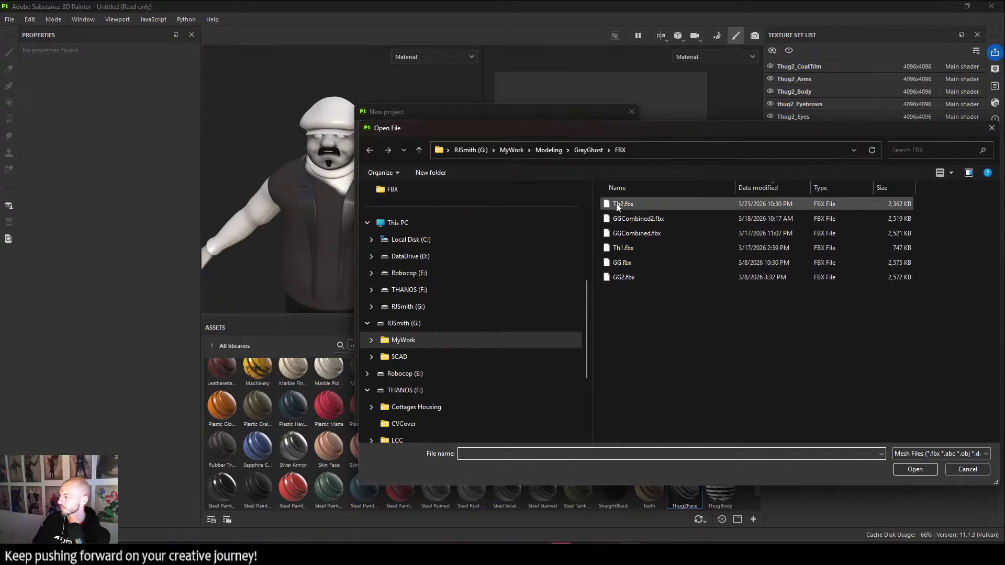
{"action": "left_click", "coordinate": [620, 204]}
{"action": "left_click", "coordinate": [897, 469]}
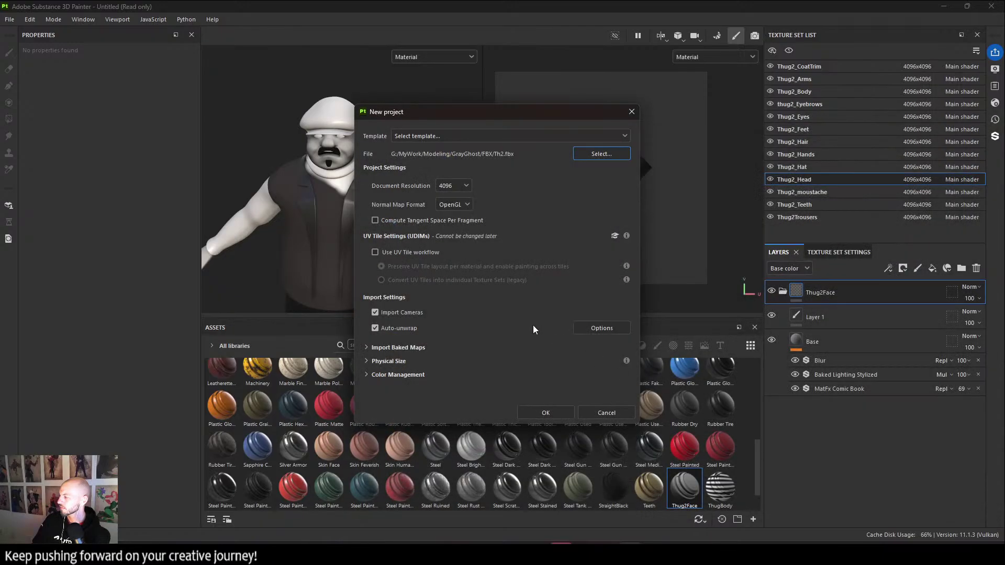
{"action": "left_click", "coordinate": [556, 417]}
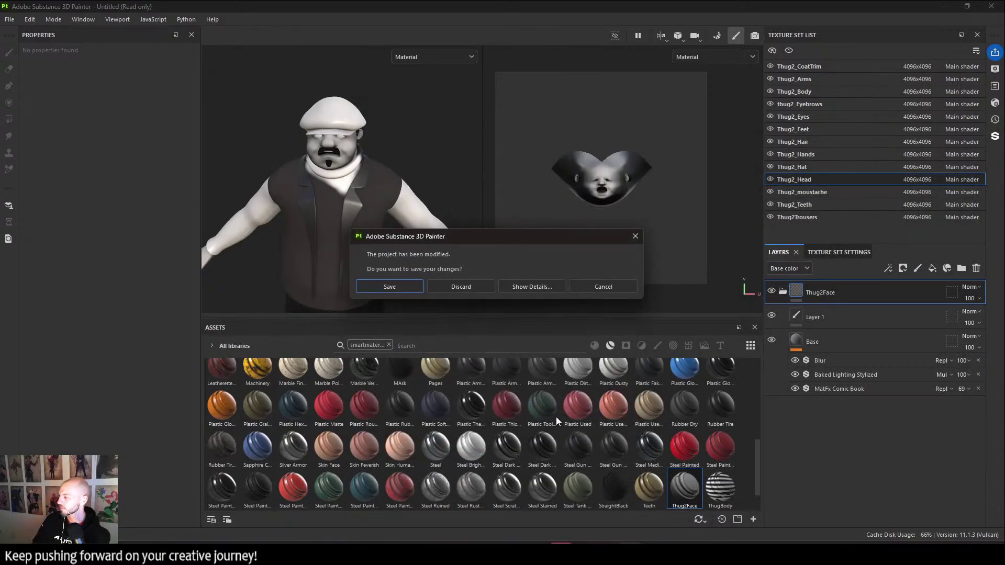
{"action": "left_click", "coordinate": [452, 292]}
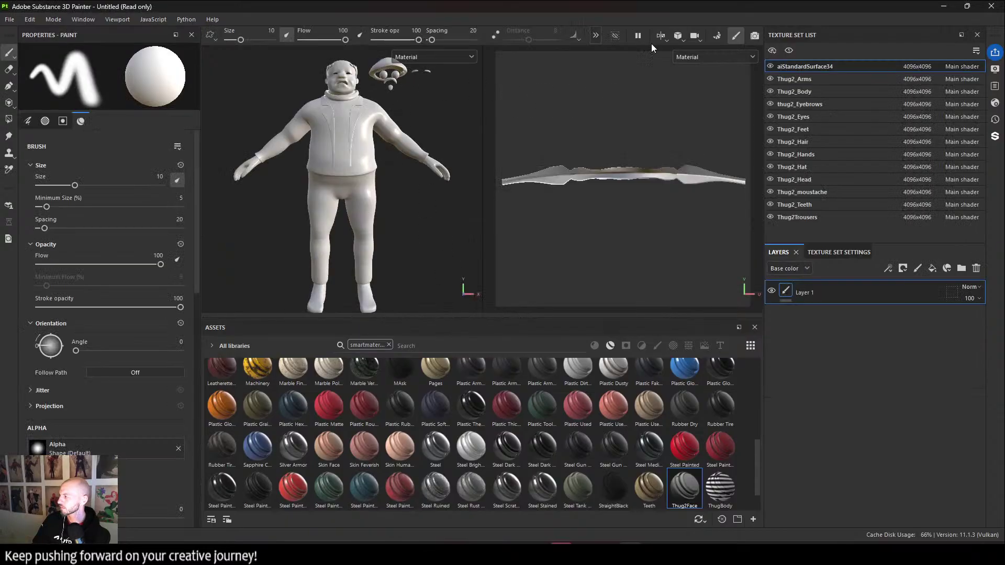
Check the new mesh's mirror line by switching symmetry on and off again.
{"action": "left_click", "coordinate": [595, 36]}
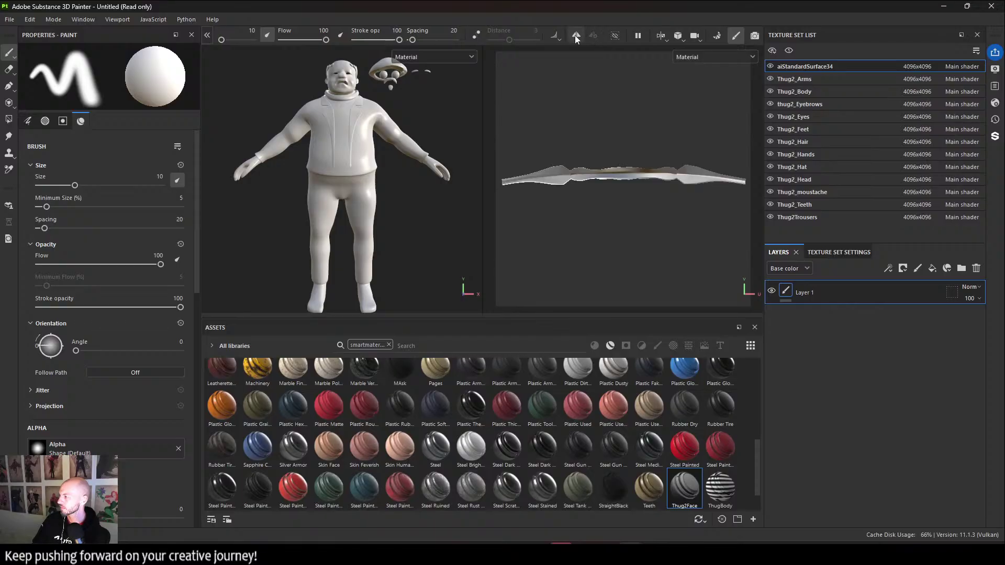
{"action": "left_click", "coordinate": [575, 35]}
{"action": "left_click", "coordinate": [575, 36]}
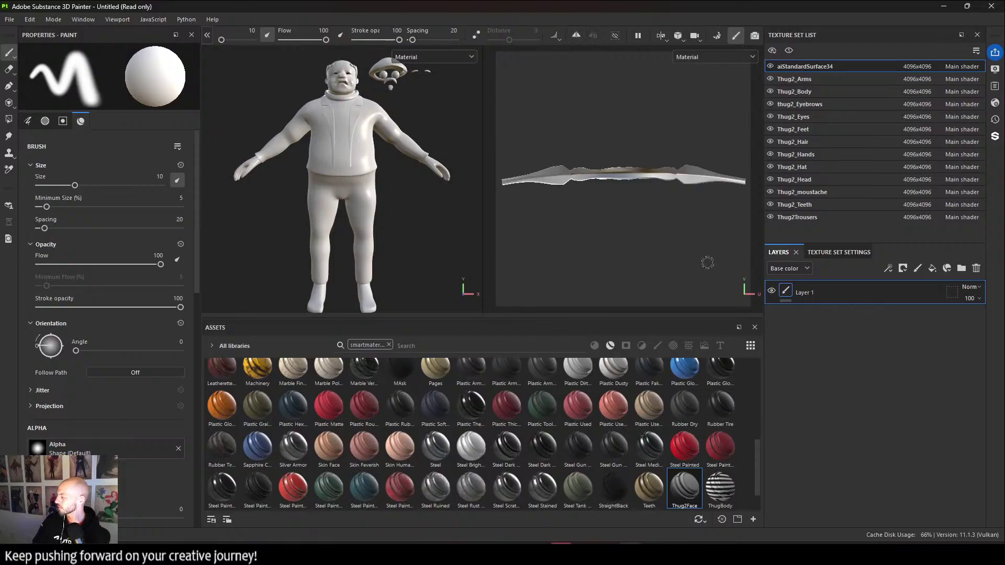
Bake the mesh maps for all texture sets at 4096 output size and return to painting mode.
{"action": "left_click", "coordinate": [851, 253]}
{"action": "left_click", "coordinate": [945, 386]}
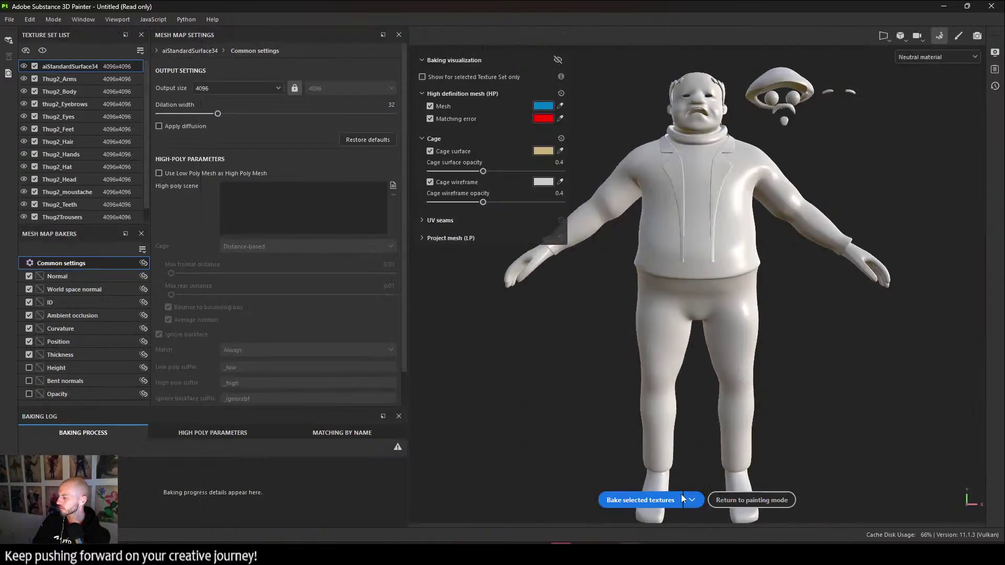
{"action": "left_click", "coordinate": [654, 500]}
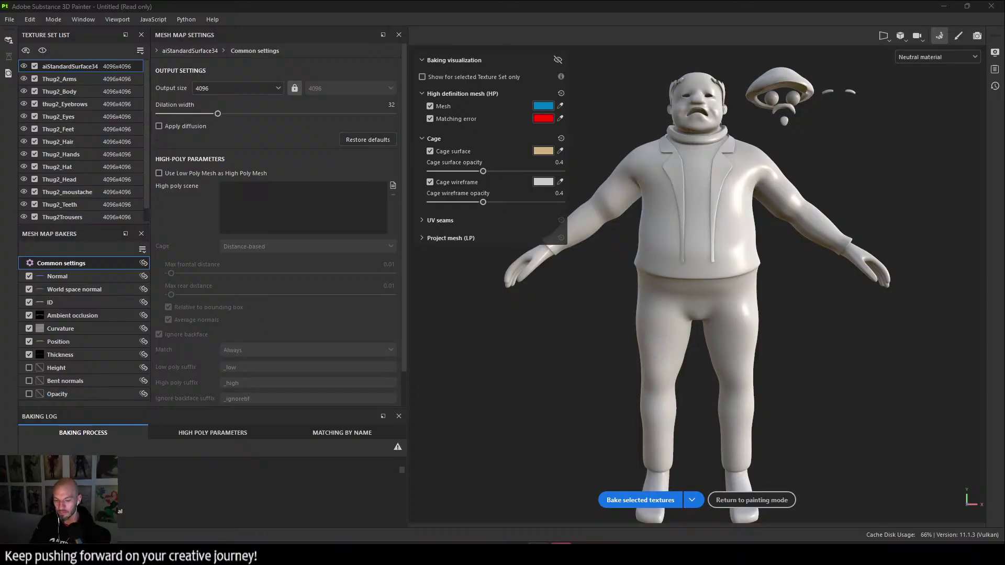
{"action": "left_click", "coordinate": [751, 501]}
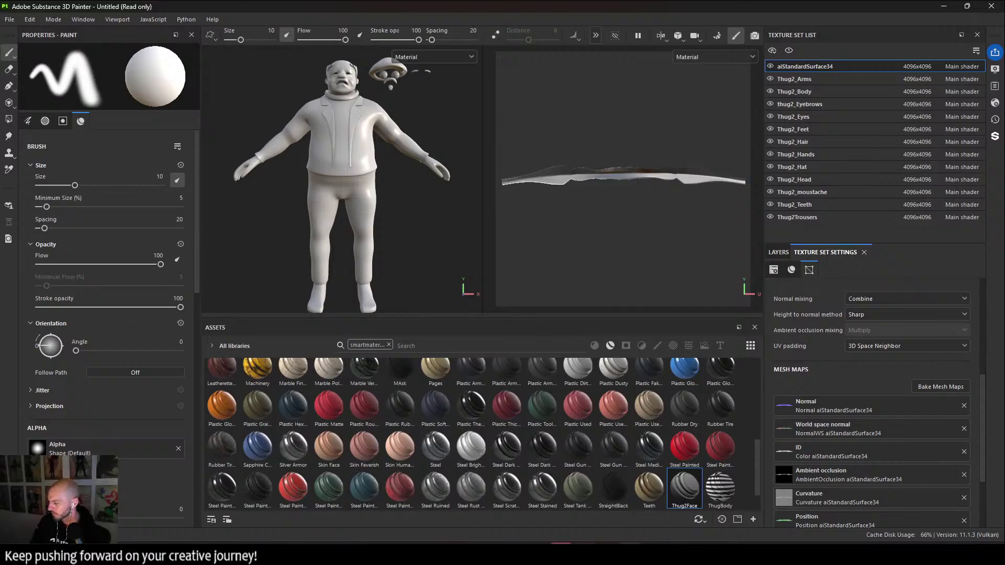
Switch to Maya and set Translate X to 0 for the offset hat, eyes, eyebrows, mustache and soul patch.
{"action": "key", "text": "alt+Tab"}
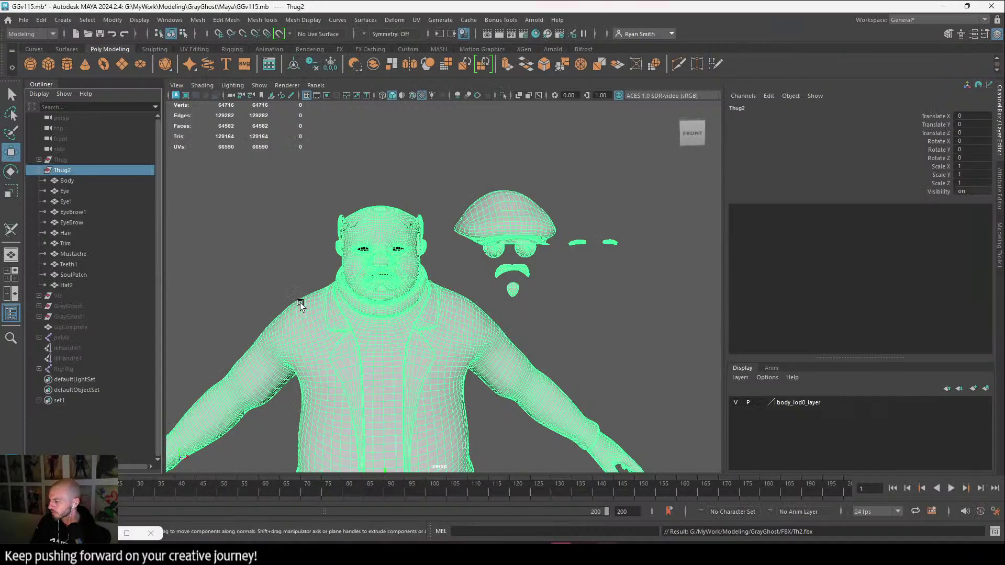
{"action": "left_click_drag", "start_coordinate": [490, 161], "coordinate": [655, 296]}
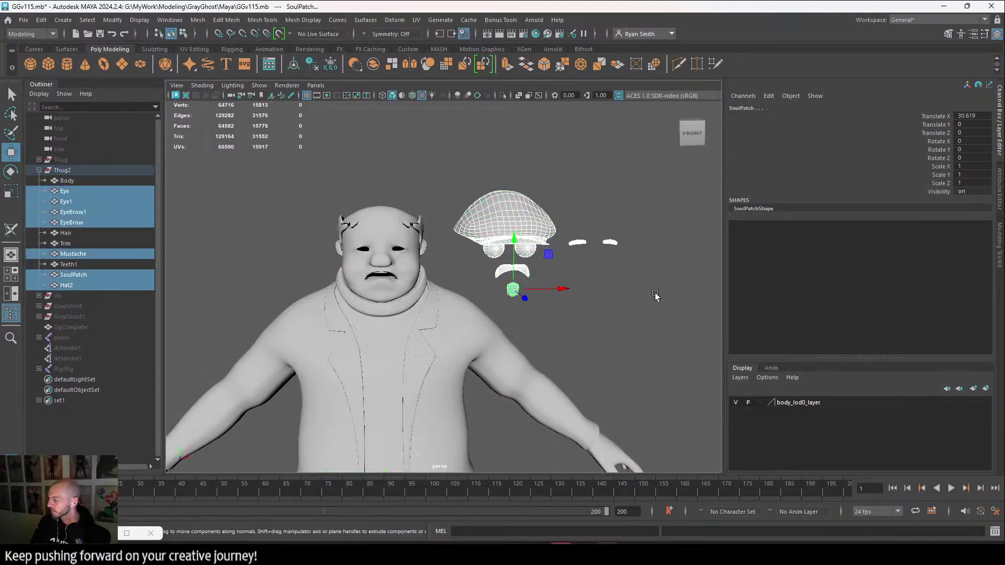
{"action": "double_click", "coordinate": [966, 115]}
{"action": "type", "text": "0"}
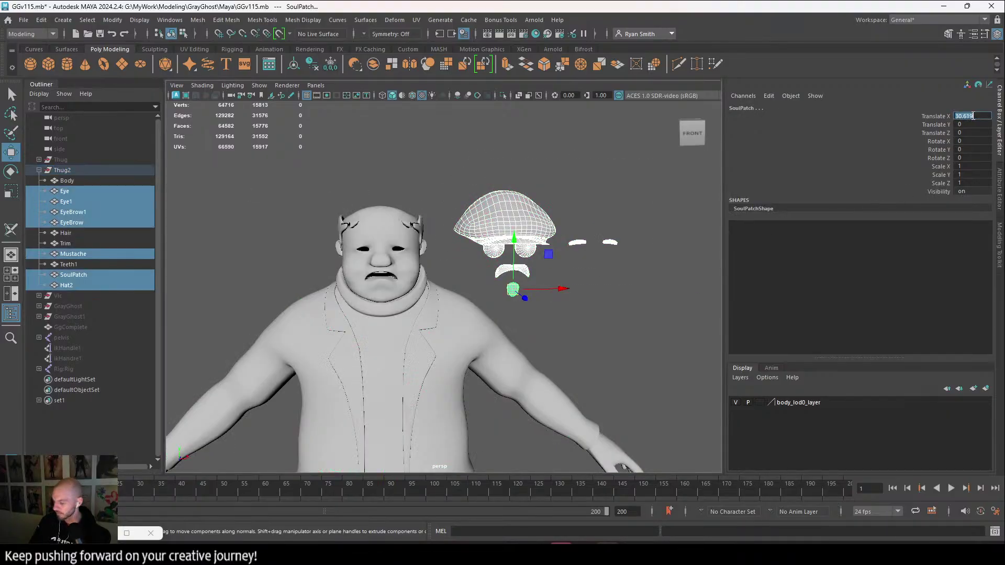
{"action": "key", "text": "Return"}
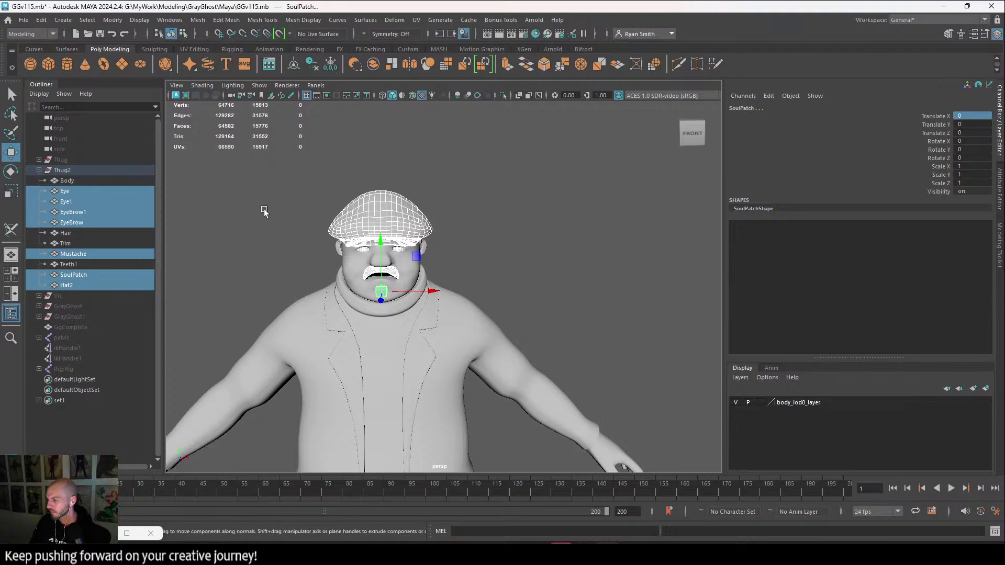
Export the Thug2 group as FBX, overwriting Th2.fbx, and dismiss the export warnings.
{"action": "left_click", "coordinate": [80, 170]}
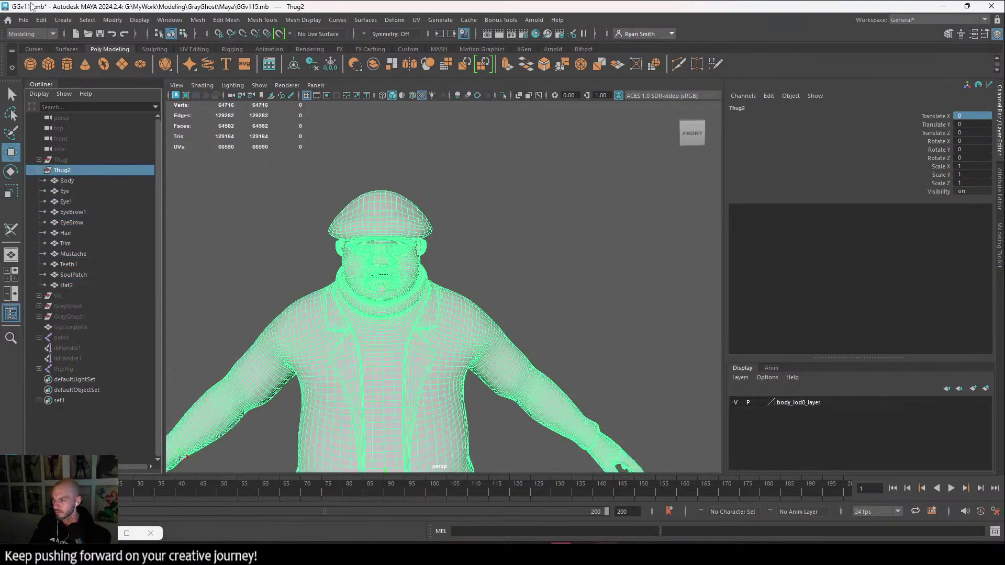
{"action": "left_click", "coordinate": [24, 20]}
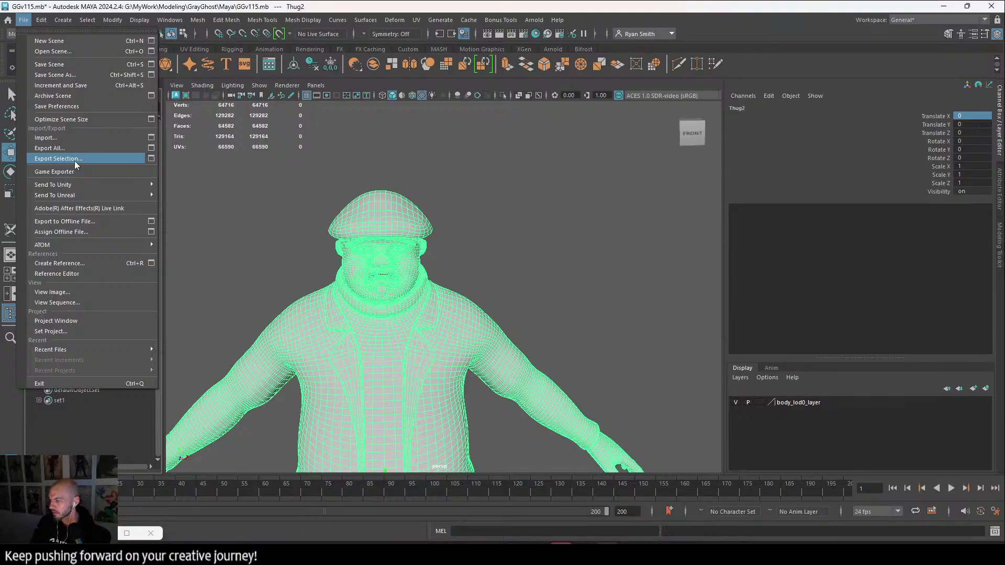
{"action": "left_click", "coordinate": [74, 159]}
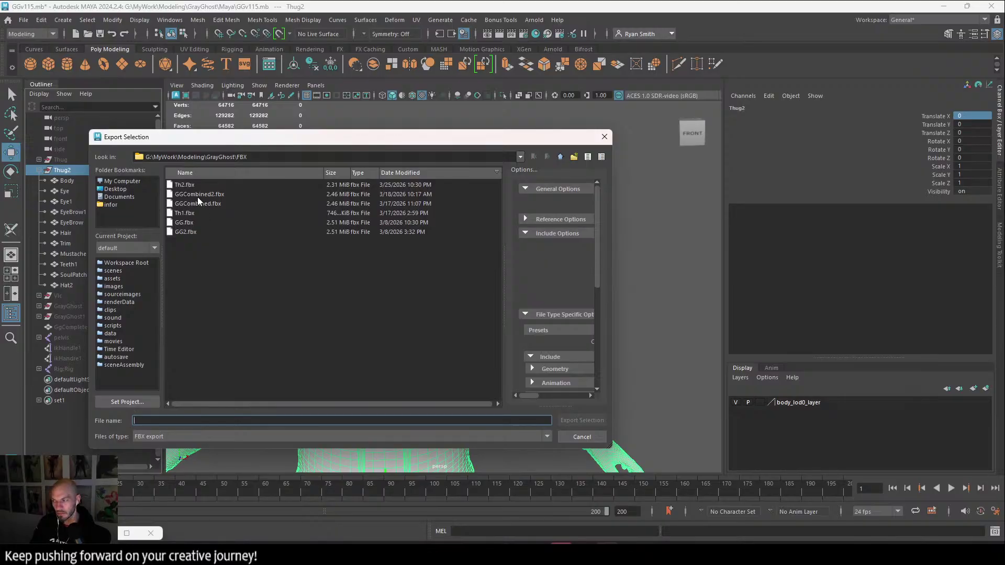
{"action": "left_click", "coordinate": [184, 185]}
{"action": "left_click", "coordinate": [582, 420]}
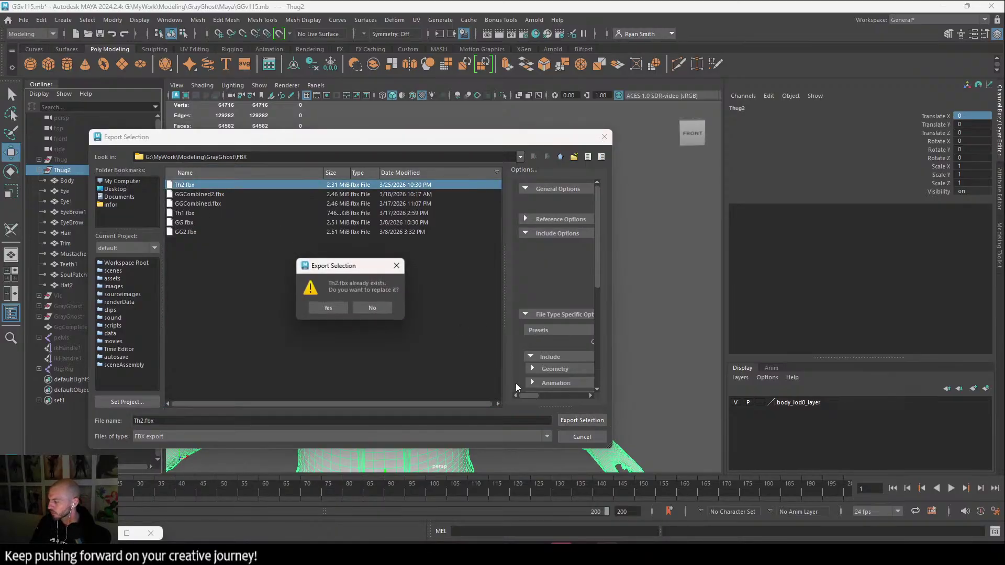
{"action": "left_click", "coordinate": [330, 308]}
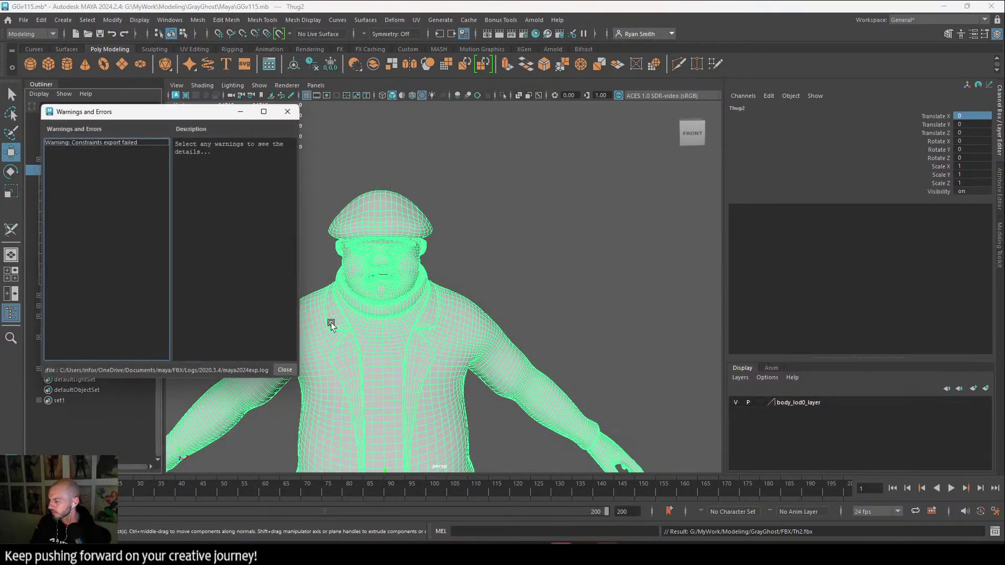
{"action": "left_click", "coordinate": [287, 109]}
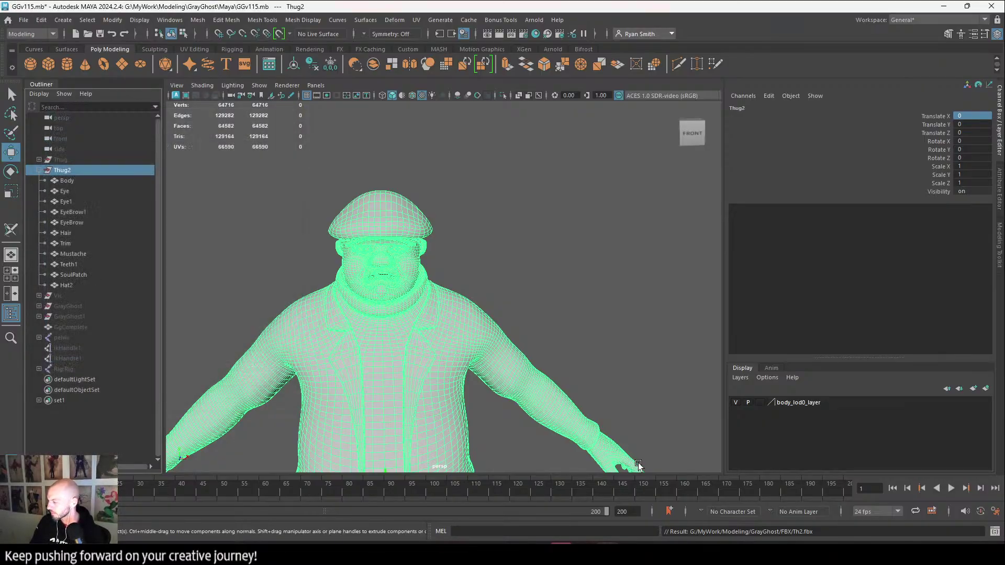
Switch back to Substance 3D Painter and check the reassembled character's mirror line using symmetry.
{"action": "key", "text": "alt+Tab"}
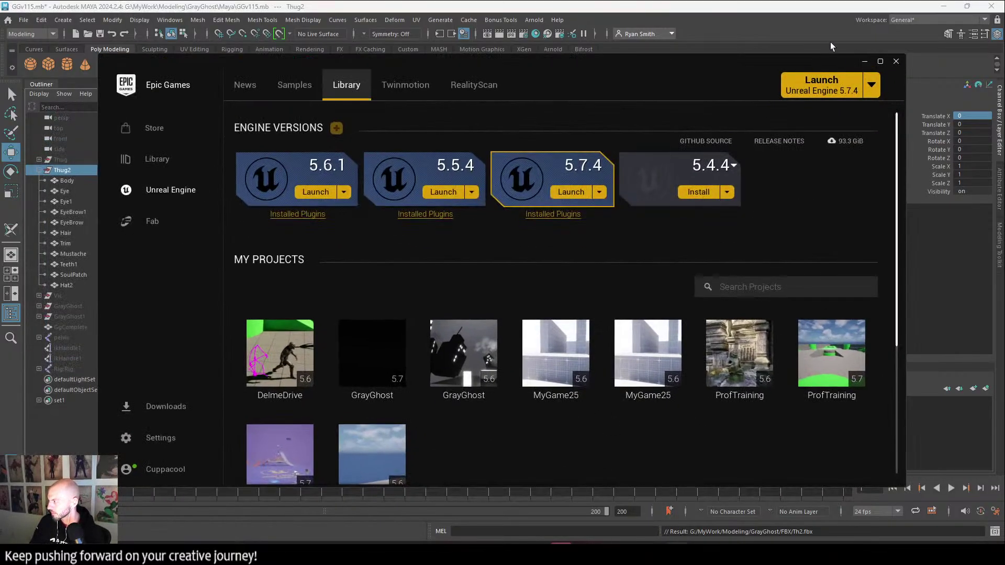
{"action": "left_click", "coordinate": [865, 62]}
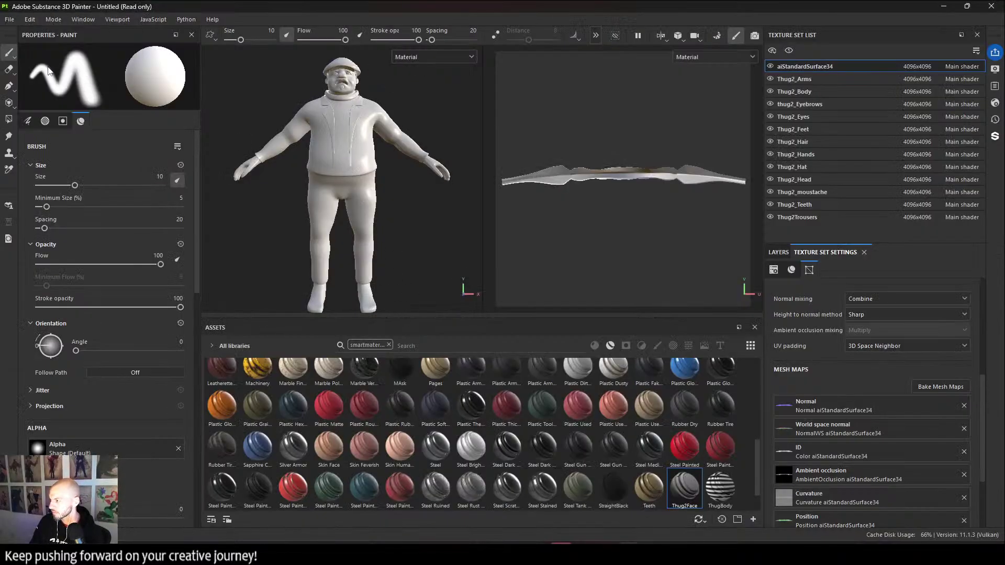
{"action": "left_click", "coordinate": [595, 37]}
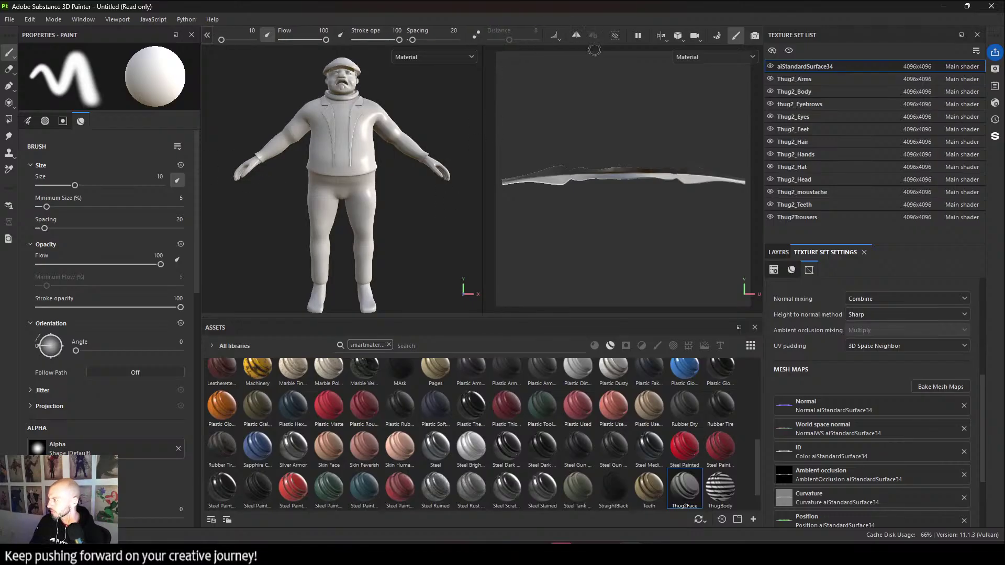
{"action": "left_click", "coordinate": [578, 36]}
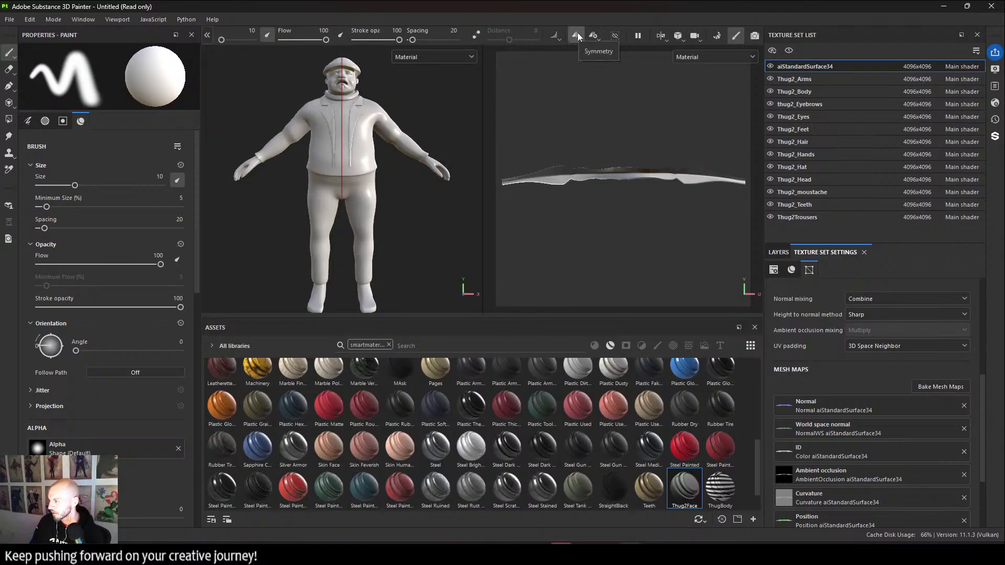
{"action": "left_click", "coordinate": [577, 35]}
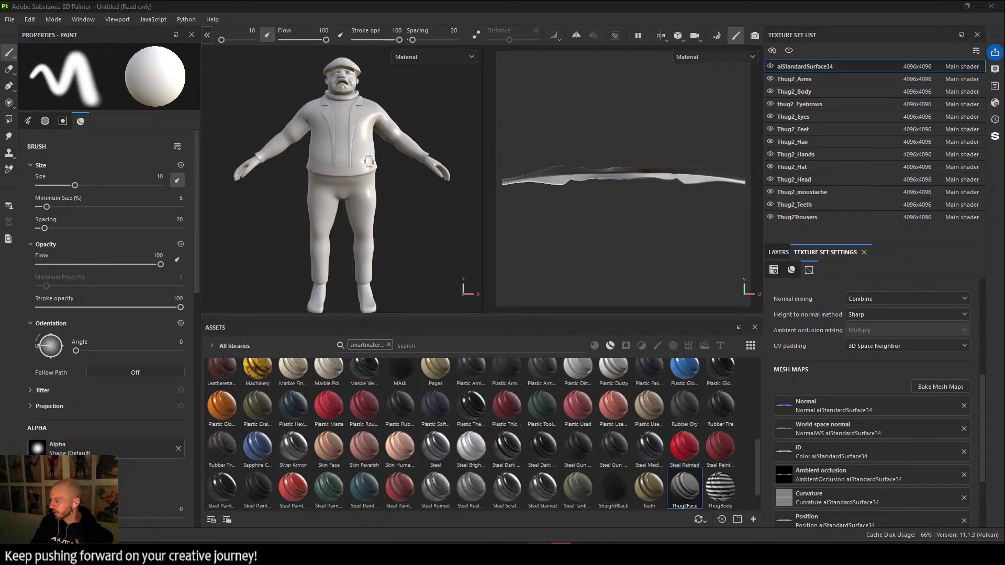
Apply the Thug2Face smart material to the character's head.
{"action": "left_click_drag", "start_coordinate": [306, 216], "coordinate": [348, 234], "text": "alt"}
{"action": "middle_click_drag", "start_coordinate": [372, 203], "coordinate": [395, 286], "text": "alt"}
{"action": "left_click_drag", "start_coordinate": [395, 286], "coordinate": [389, 236], "text": "alt"}
{"action": "middle_click_drag", "start_coordinate": [388, 236], "coordinate": [388, 213], "text": "alt"}
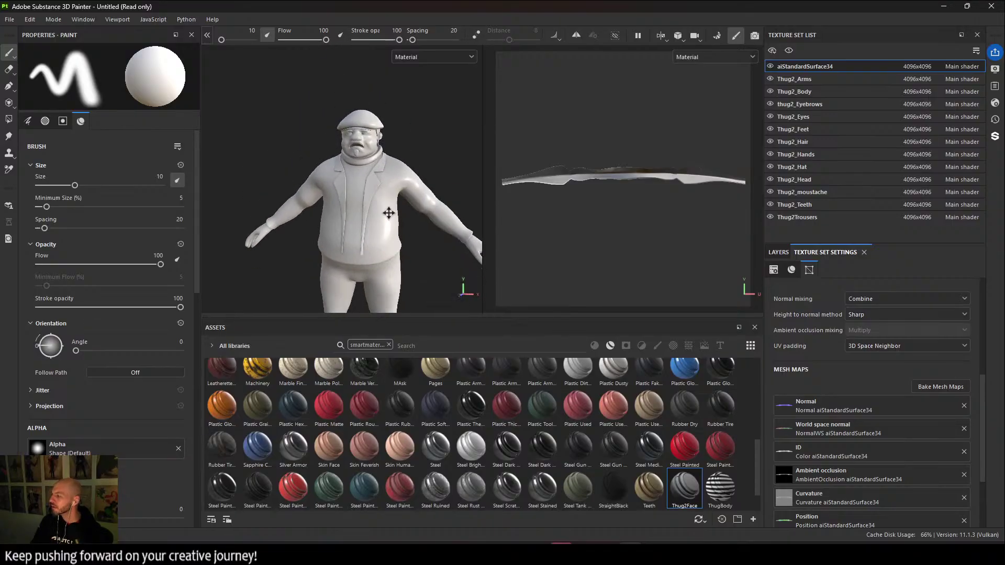
{"action": "left_click_drag", "start_coordinate": [692, 489], "coordinate": [372, 142]}
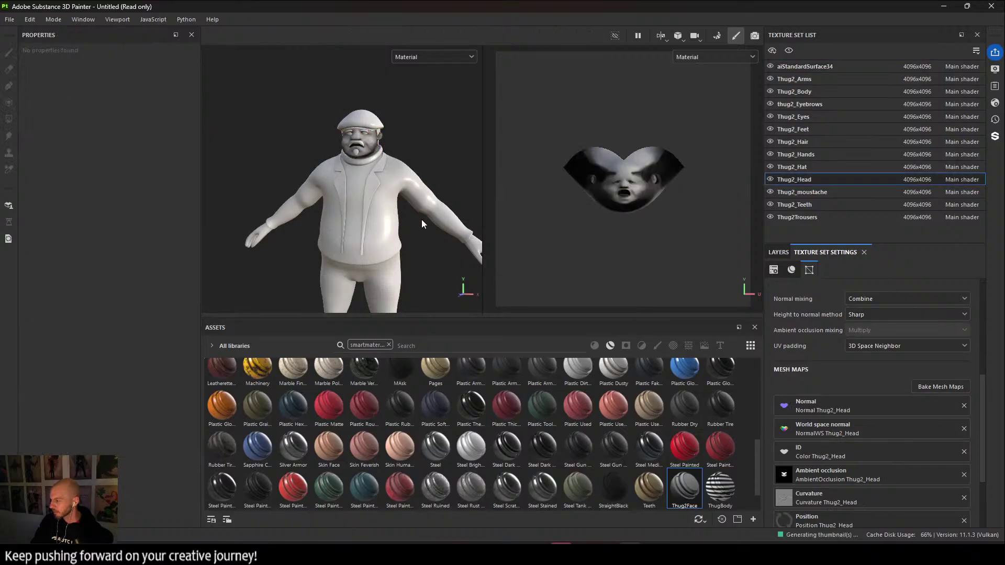
Apply the StraightBlack smart material to the moustache and soul patch.
{"action": "scroll", "coordinate": [421, 219], "scroll_direction": "up", "scroll_amount": 4}
{"action": "middle_click_drag", "start_coordinate": [451, 270], "coordinate": [449, 276], "text": "alt"}
{"action": "right_click_drag", "start_coordinate": [414, 245], "coordinate": [417, 284], "text": "alt"}
{"action": "middle_click_drag", "start_coordinate": [417, 284], "coordinate": [416, 230], "text": "alt"}
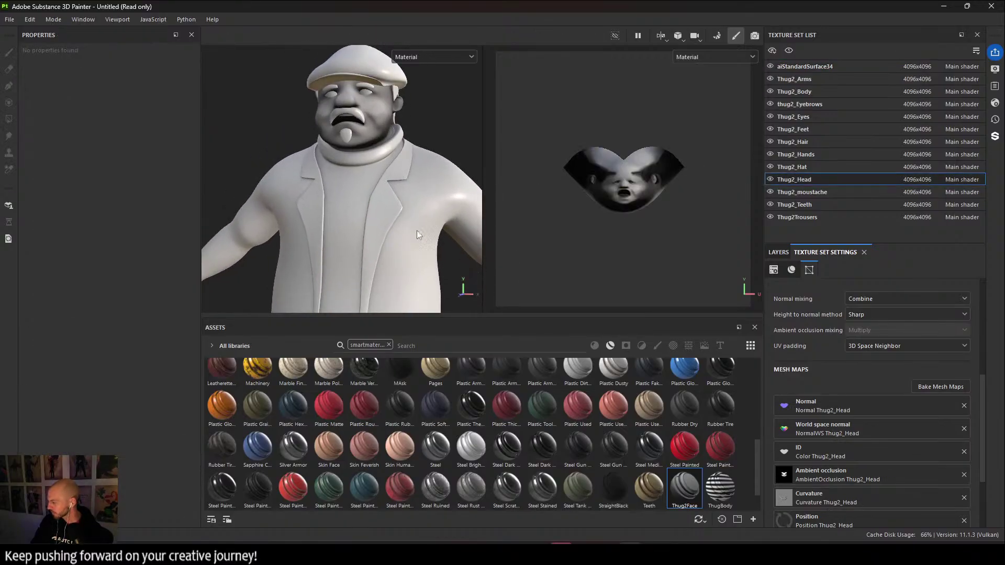
{"action": "left_click_drag", "start_coordinate": [616, 478], "coordinate": [348, 134]}
Apply the StraightBlack smart material to the eyebrows and the hair.
{"action": "scroll", "coordinate": [367, 173], "scroll_direction": "down", "scroll_amount": 2}
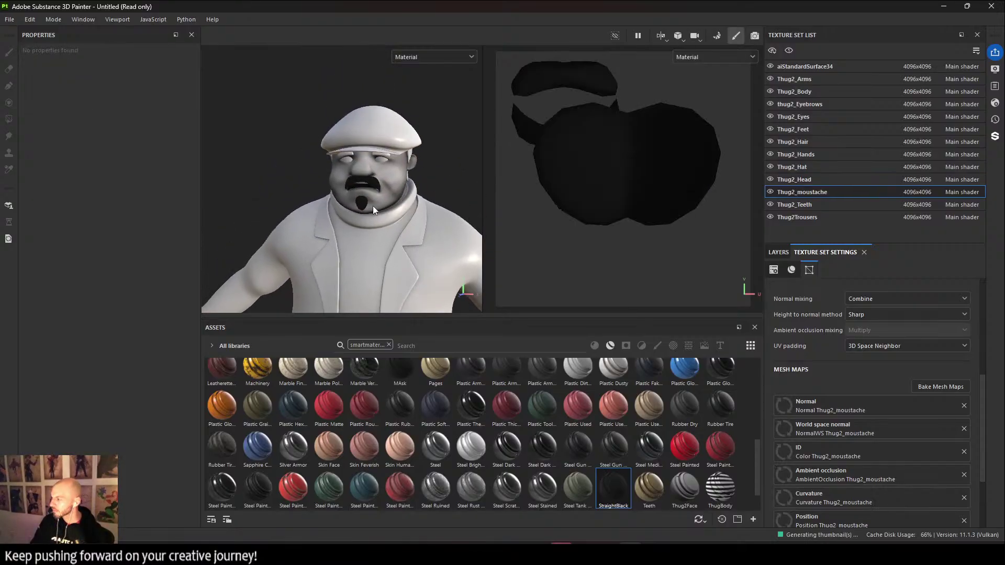
{"action": "scroll", "coordinate": [382, 209], "scroll_direction": "up", "scroll_amount": 4}
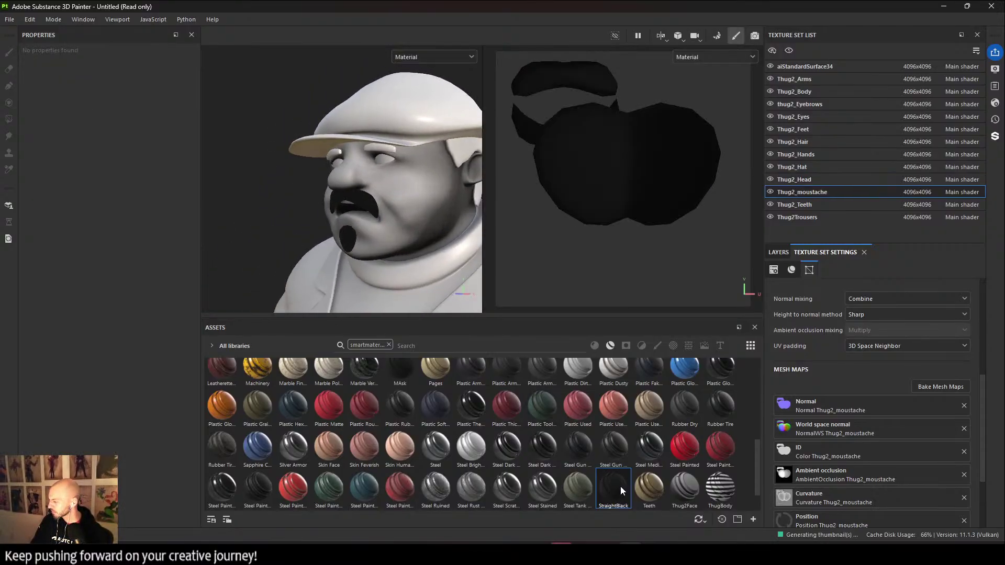
{"action": "left_click_drag", "start_coordinate": [621, 485], "coordinate": [392, 152]}
{"action": "left_click_drag", "start_coordinate": [617, 485], "coordinate": [444, 293]}
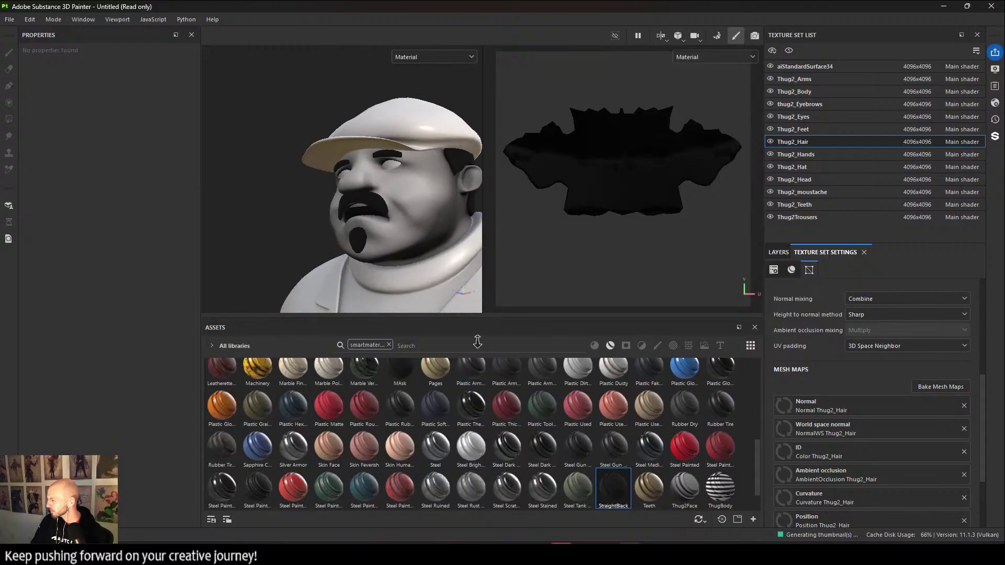
{"action": "right_click_drag", "start_coordinate": [477, 342], "coordinate": [487, 354], "text": "alt"}
{"action": "middle_click_drag", "start_coordinate": [380, 273], "coordinate": [326, 244], "text": "alt"}
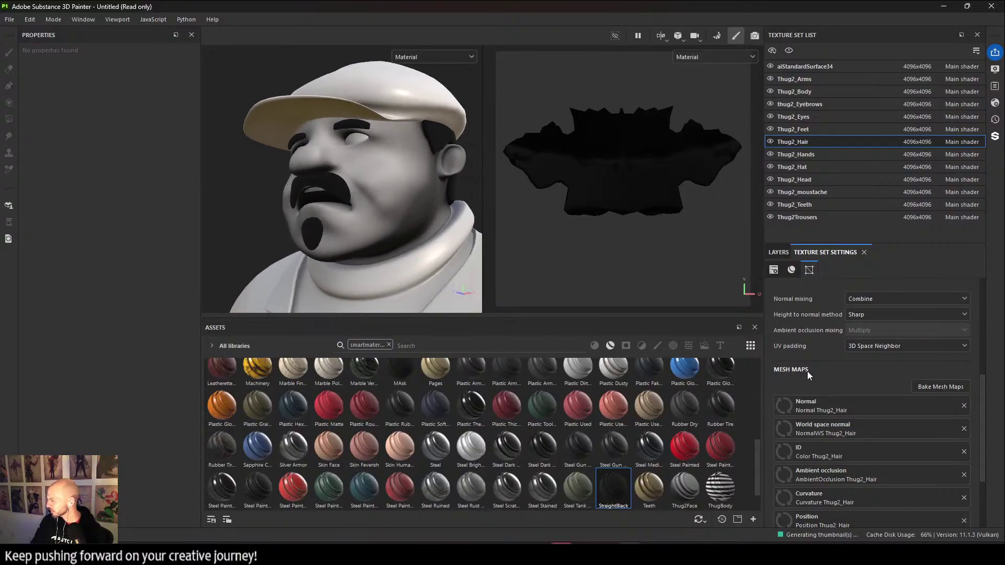
Delete the empty Layer 1 from the Thug2_Hair layer stack.
{"action": "left_click", "coordinate": [778, 251]}
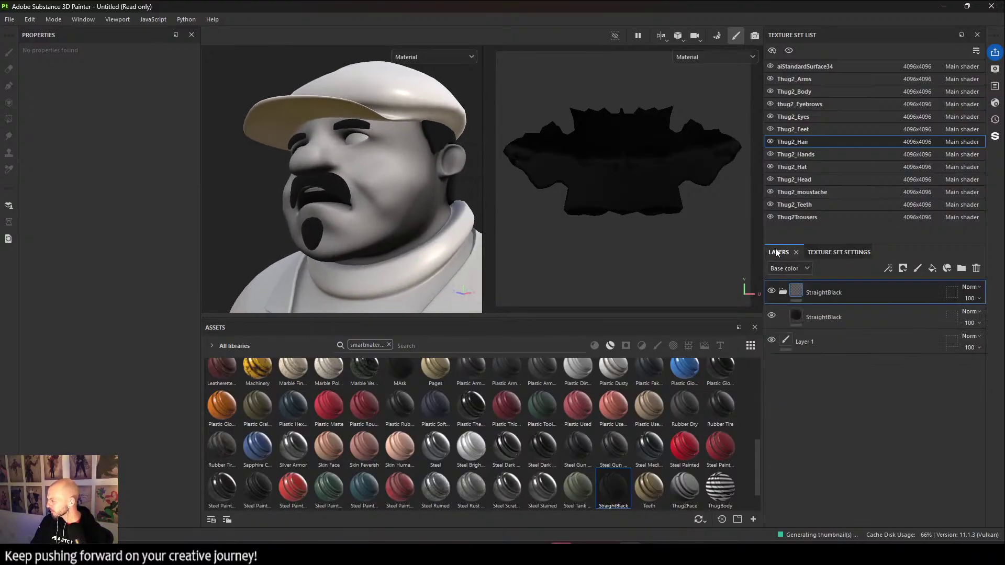
{"action": "left_click", "coordinate": [856, 317]}
{"action": "left_click", "coordinate": [857, 334]}
{"action": "key", "text": "Delete"}
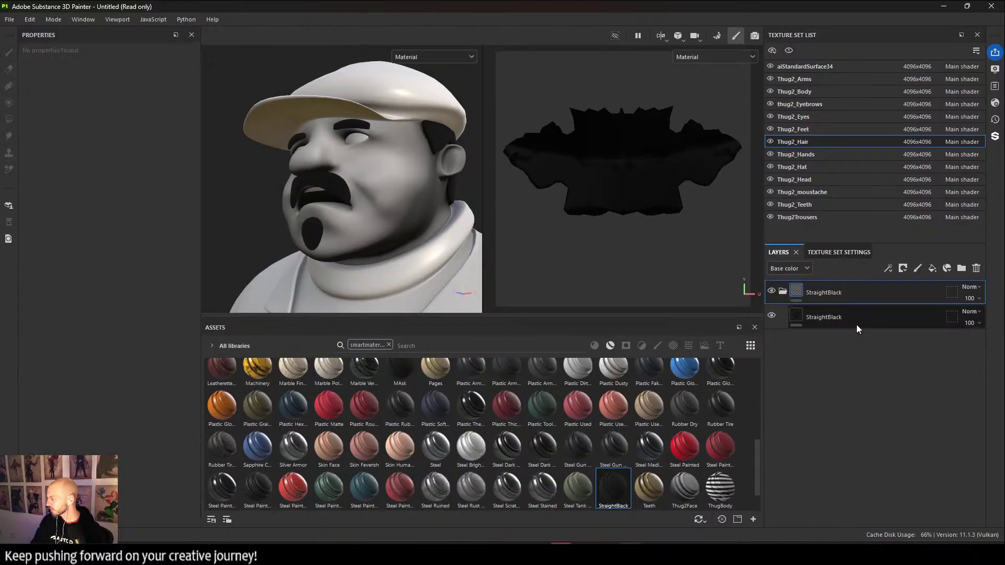
Add a Baked Lighting Stylized filter to the StraightBlack fill layer in the Thug2_Hair texture set.
{"action": "left_click", "coordinate": [856, 322]}
{"action": "right_click", "coordinate": [846, 314]}
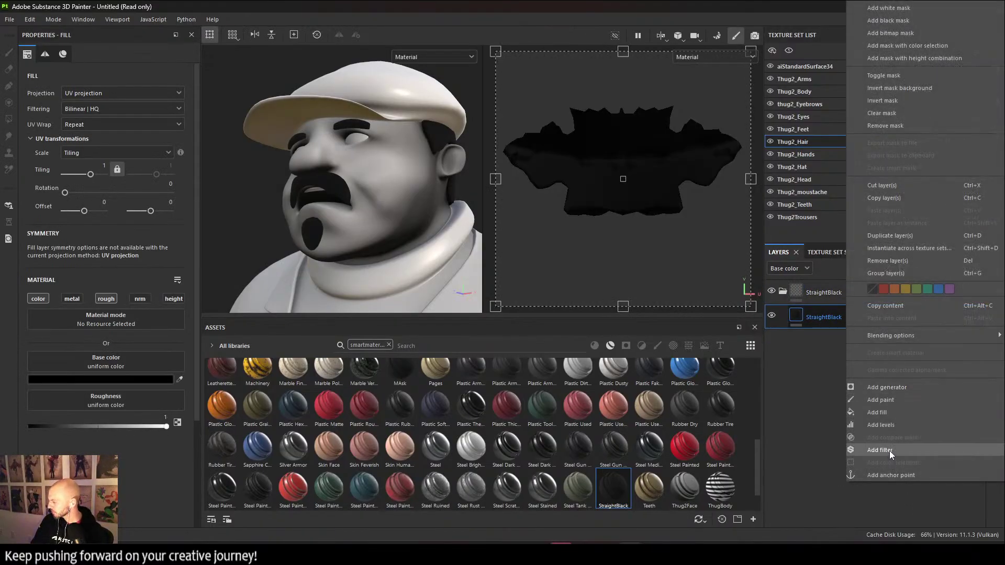
{"action": "left_click", "coordinate": [890, 451]}
{"action": "left_click", "coordinate": [130, 95]}
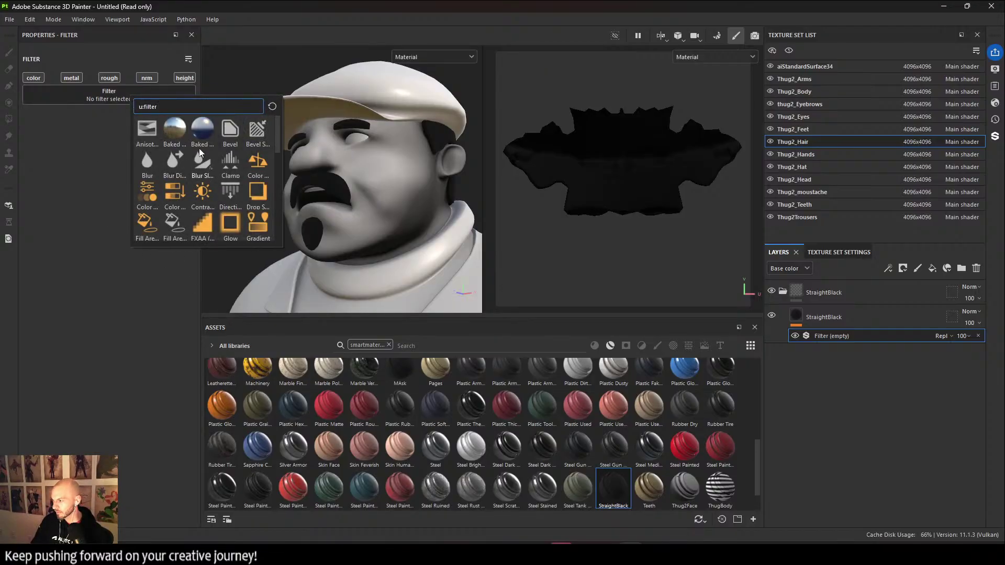
{"action": "left_click", "coordinate": [204, 130]}
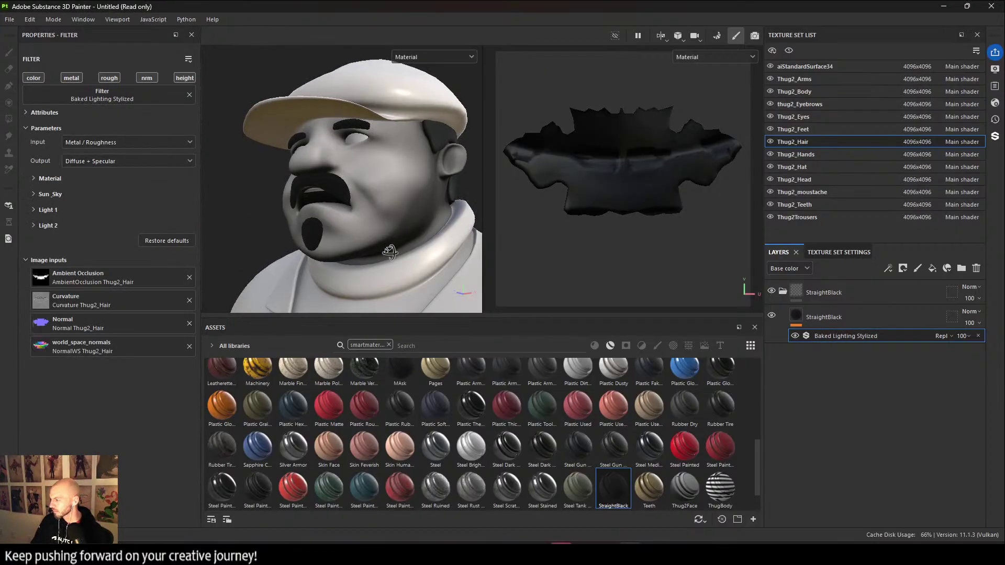
{"action": "mouse_move", "coordinate": [390, 252]}
{"action": "left_mouse_down", "text": "alt"}
{"action": "mouse_move", "coordinate": [336, 261]}
{"action": "mouse_move", "coordinate": [389, 260]}
{"action": "left_mouse_up", "text": "alt"}
Set the hair lighting filter's sun and sky colours to white (FFFFFF) and its horizon colour to black (000000).
{"action": "left_click", "coordinate": [42, 228]}
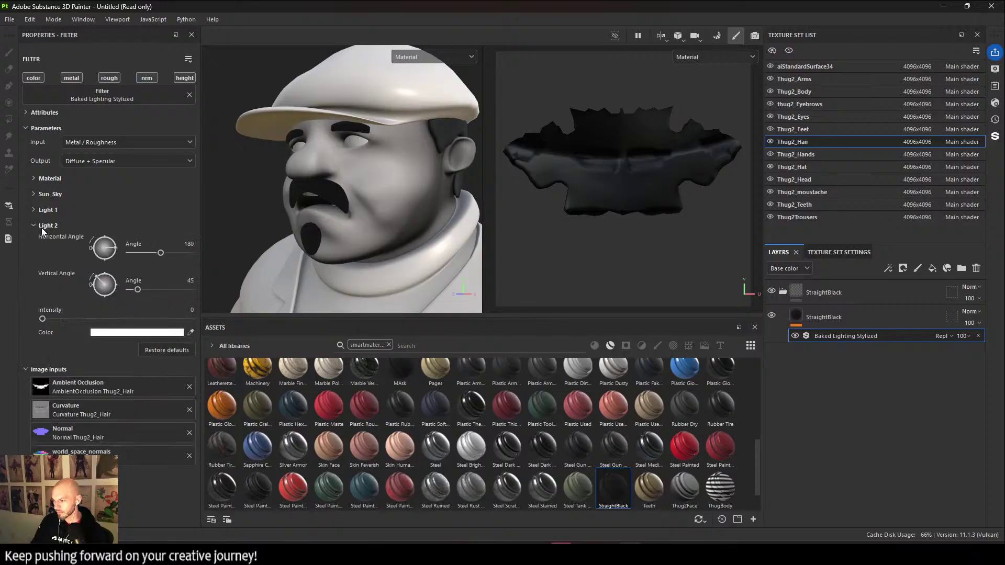
{"action": "left_click", "coordinate": [42, 209]}
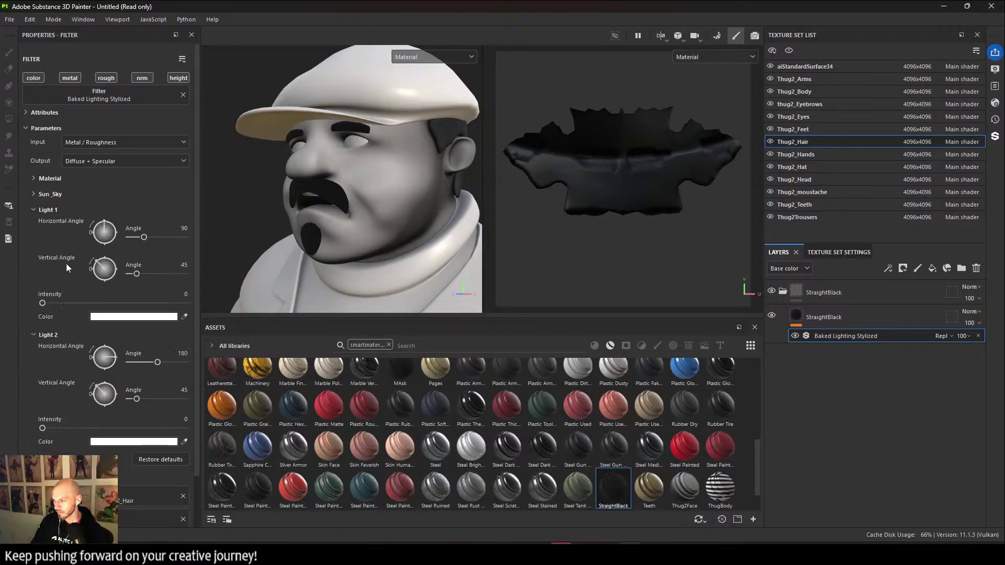
{"action": "left_click", "coordinate": [43, 195]}
{"action": "left_click", "coordinate": [140, 302]}
{"action": "left_click", "coordinate": [158, 265]}
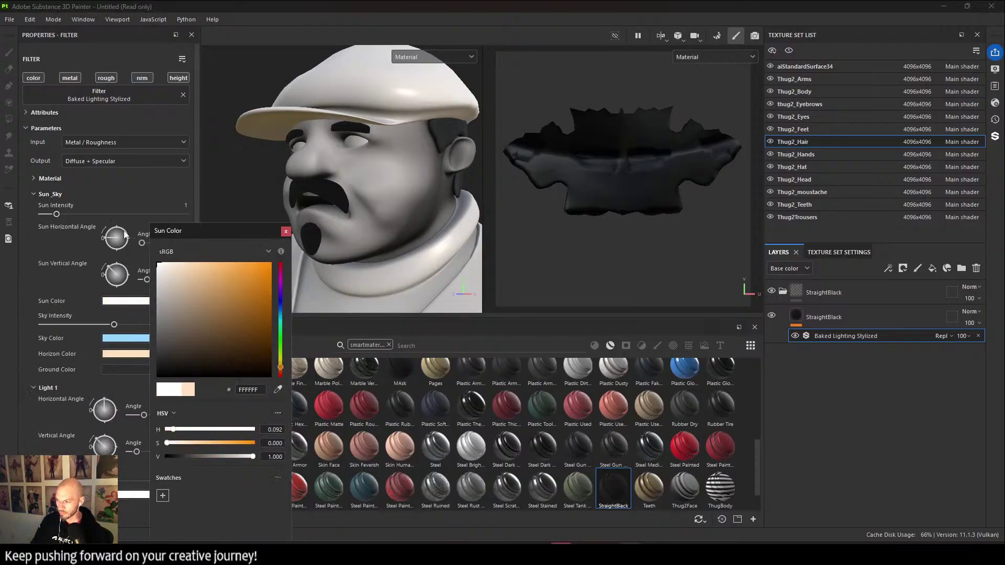
{"action": "left_click", "coordinate": [142, 338]}
{"action": "left_click", "coordinate": [126, 354]}
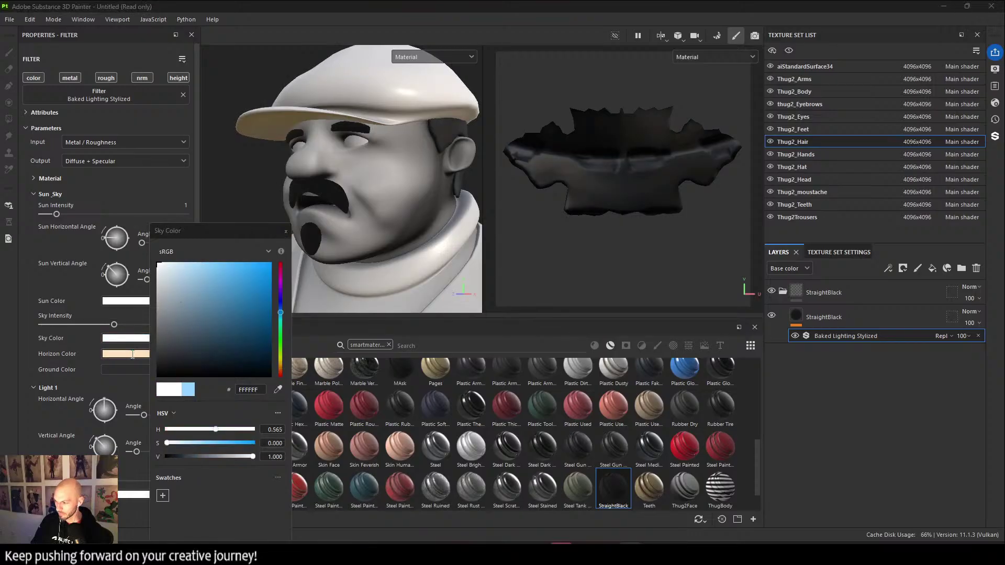
{"action": "left_click_drag", "start_coordinate": [180, 352], "coordinate": [157, 376]}
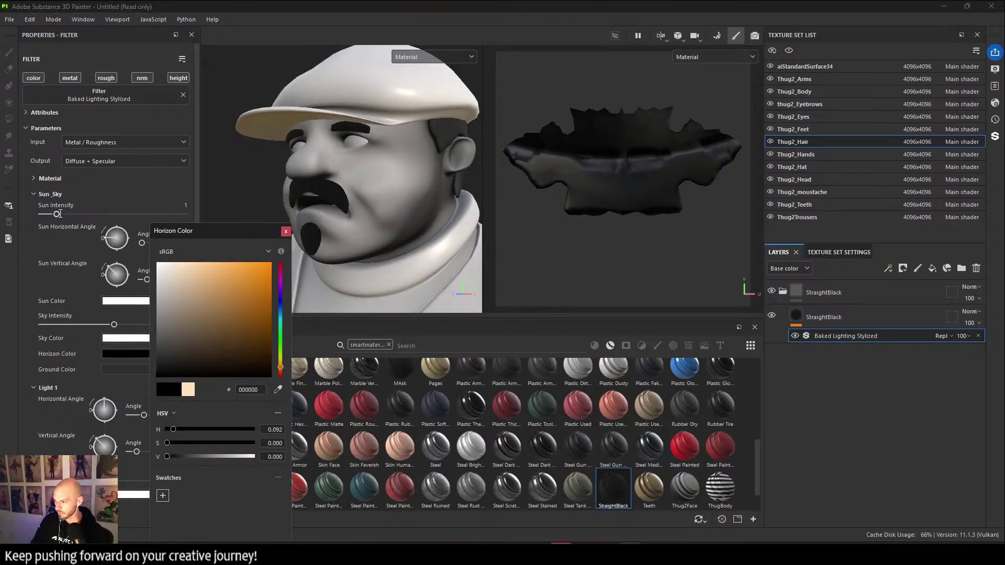
Set the hair lighting filter's sun intensity to 0 and its sky intensity to 0.08.
{"action": "left_click_drag", "start_coordinate": [56, 214], "coordinate": [22, 214]}
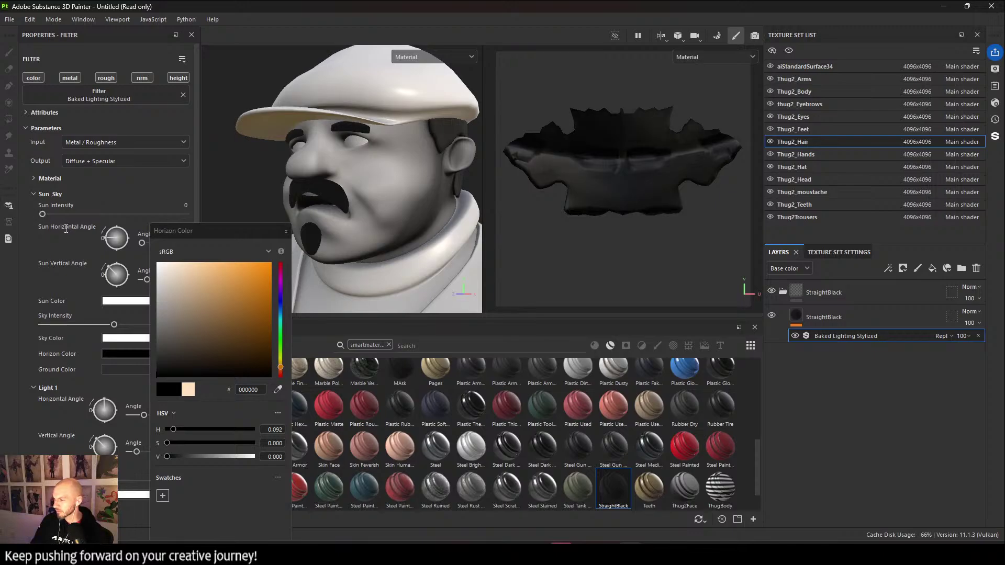
{"action": "left_click", "coordinate": [285, 230]}
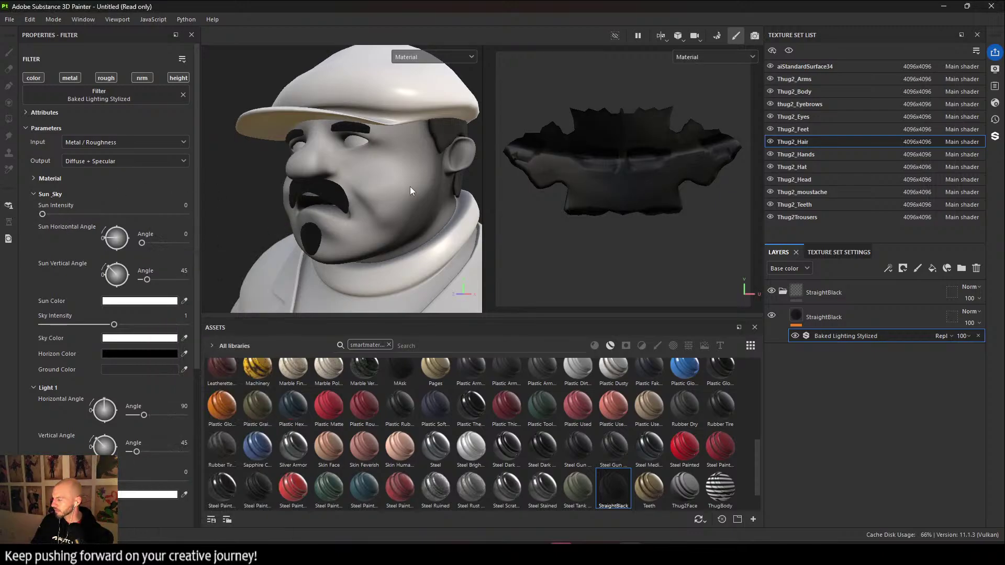
{"action": "left_click_drag", "start_coordinate": [410, 187], "coordinate": [457, 243], "text": "alt"}
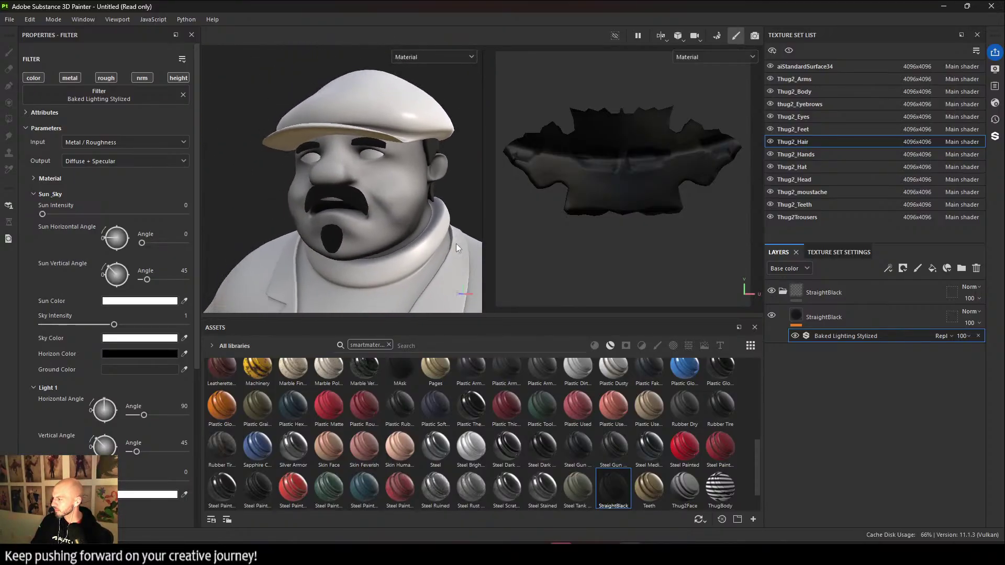
{"action": "left_click_drag", "start_coordinate": [114, 324], "coordinate": [48, 325]}
{"action": "left_click_drag", "start_coordinate": [285, 255], "coordinate": [323, 240], "text": "alt"}
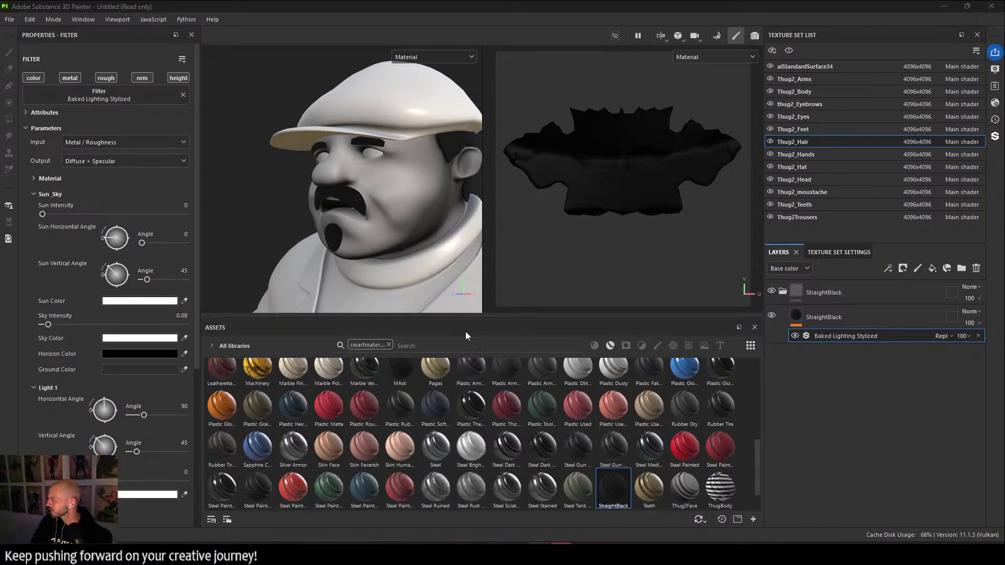
Paste the Baked Lighting Stylized filter onto the StraightBlack fill layer of the Thug2_moustache texture set.
{"action": "scroll", "coordinate": [404, 197], "scroll_direction": "up", "scroll_amount": 6}
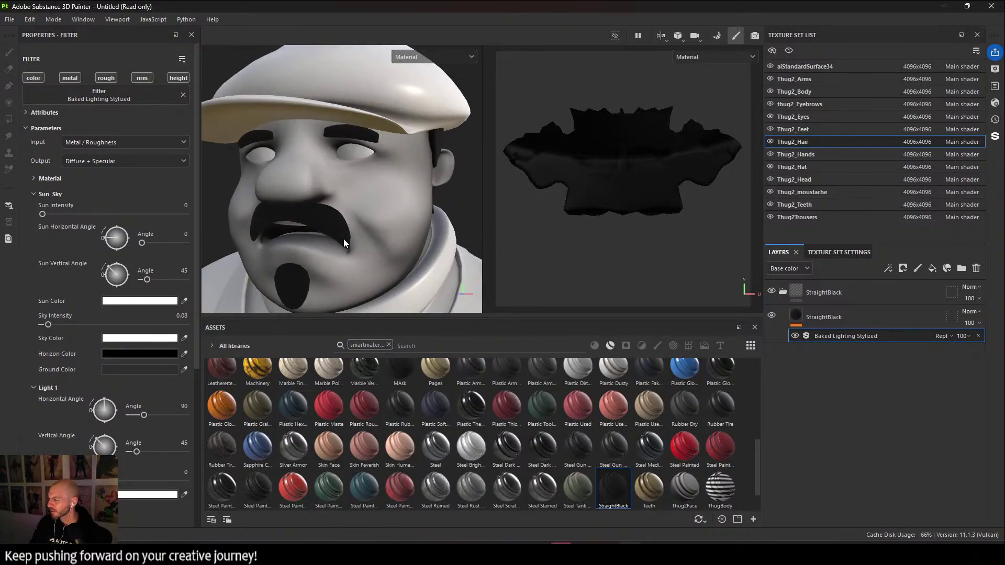
{"action": "left_click_drag", "start_coordinate": [367, 270], "coordinate": [357, 229], "text": "alt"}
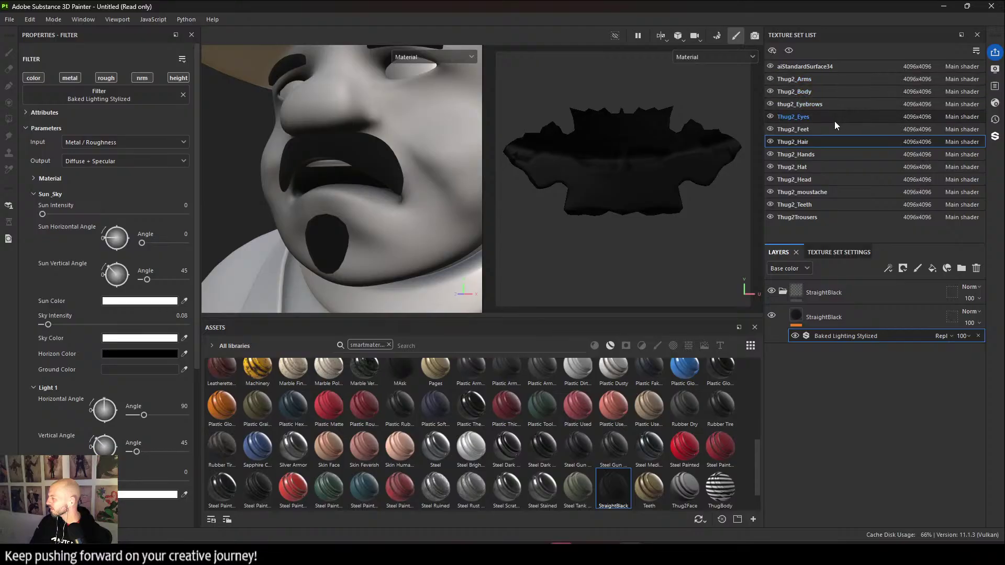
{"action": "left_click", "coordinate": [821, 190]}
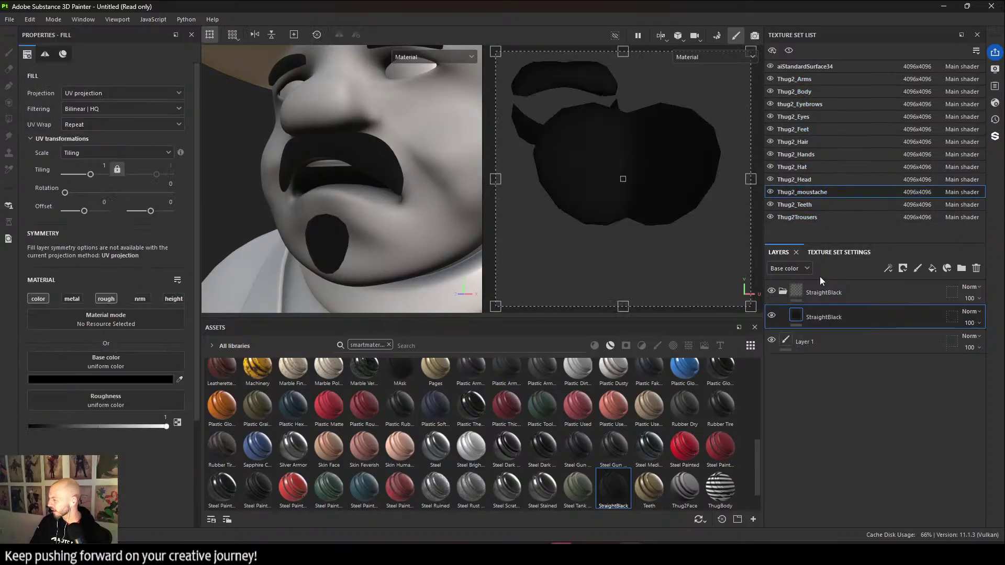
{"action": "left_click", "coordinate": [859, 322]}
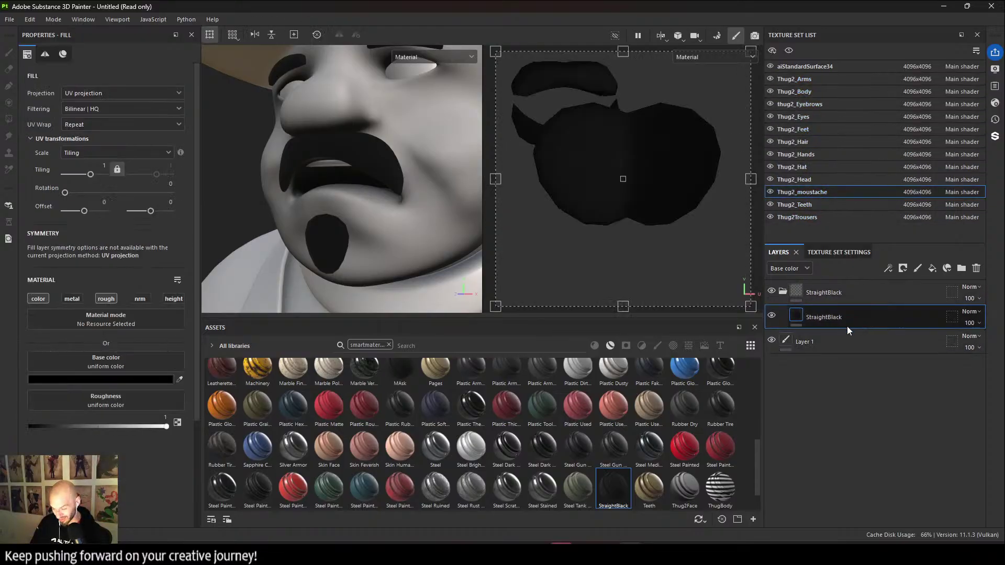
{"action": "key", "text": "ctrl+v"}
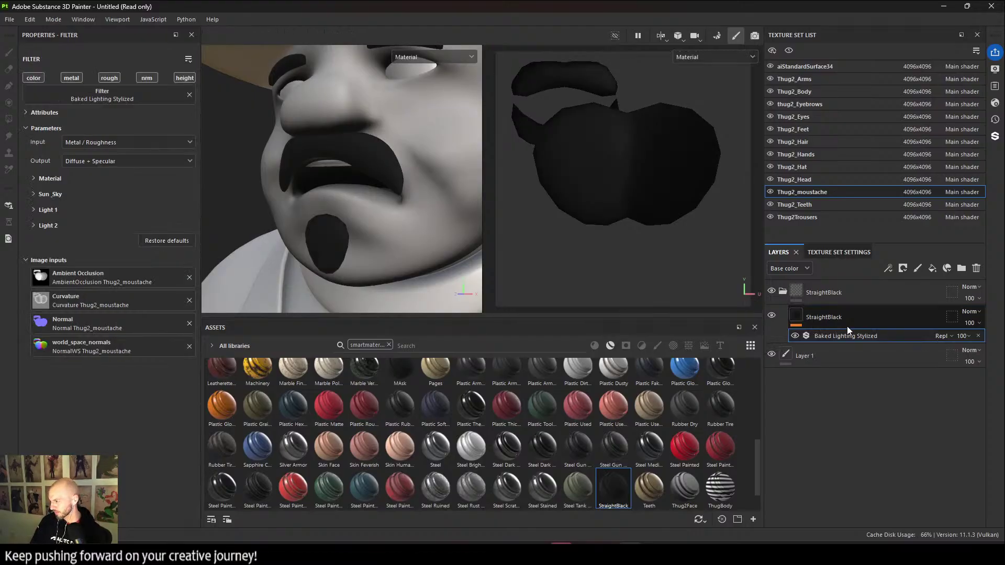
{"action": "left_click_drag", "start_coordinate": [388, 226], "coordinate": [271, 225], "text": "alt"}
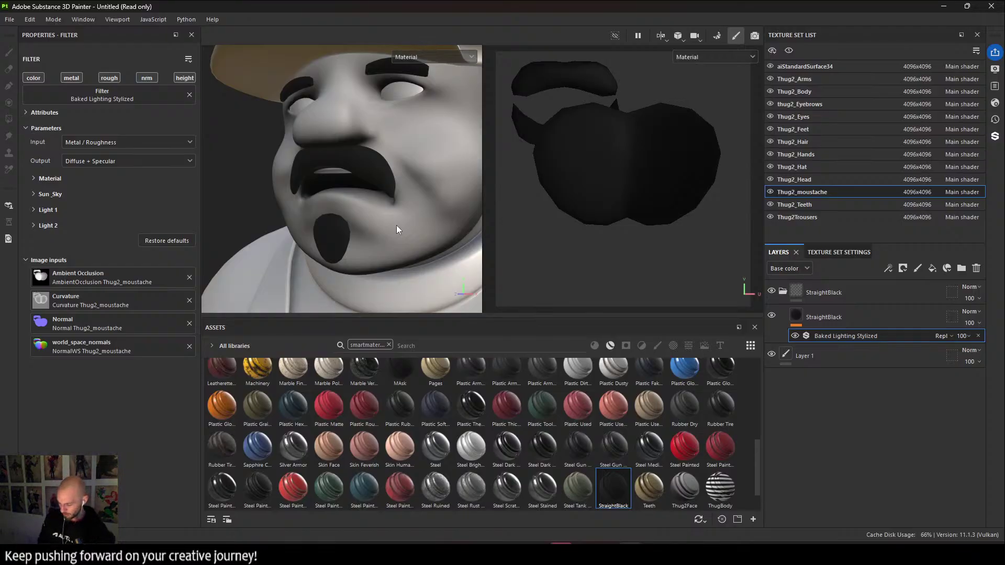
{"action": "left_click_drag", "start_coordinate": [388, 196], "coordinate": [363, 251], "text": "alt"}
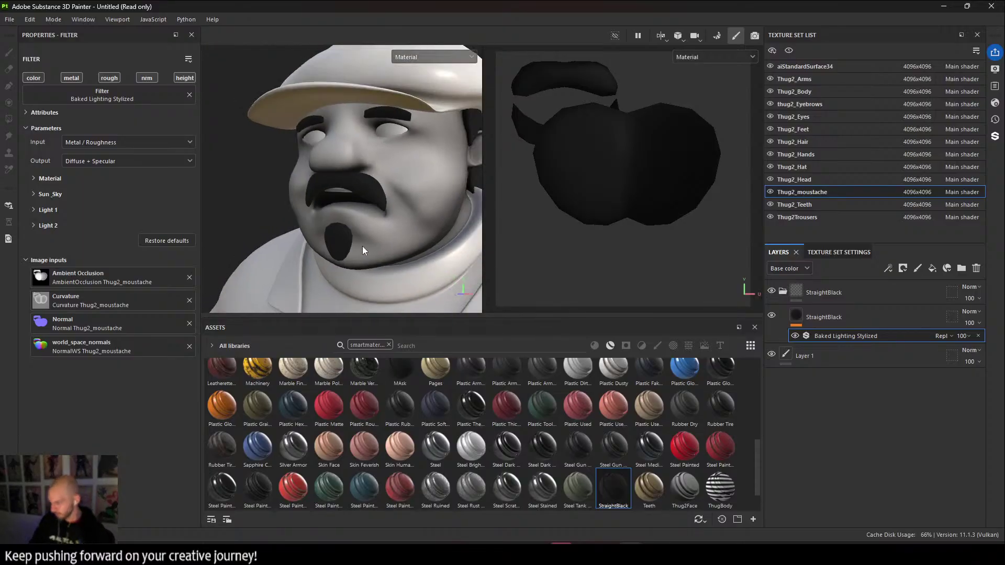
Apply the StraightBlack smart material to the character's feet.
{"action": "right_click_drag", "start_coordinate": [363, 246], "coordinate": [342, 215], "text": "alt"}
{"action": "middle_click_drag", "start_coordinate": [342, 215], "coordinate": [361, 84], "text": "alt"}
{"action": "right_click_drag", "start_coordinate": [393, 215], "coordinate": [368, 229], "text": "alt"}
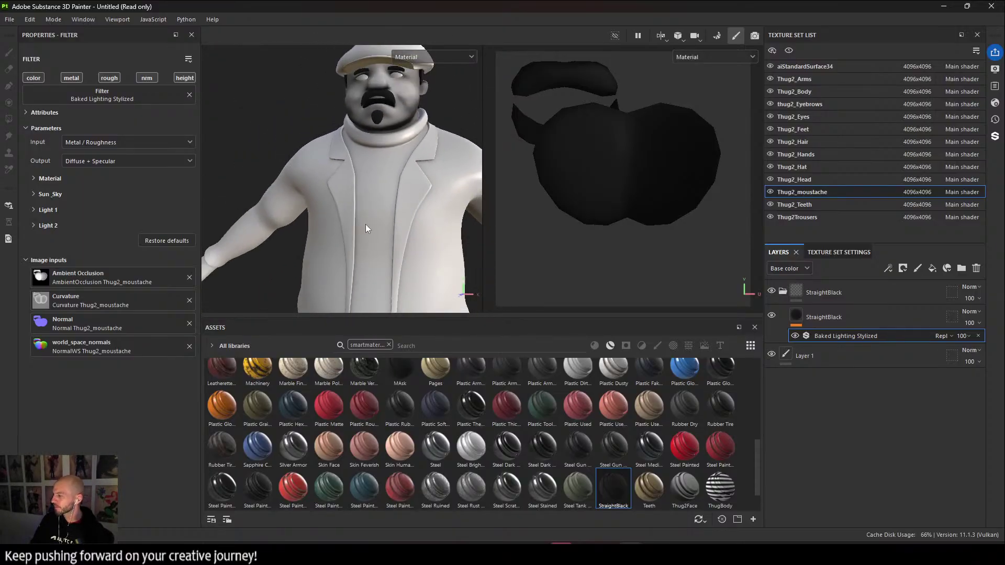
{"action": "middle_click_drag", "start_coordinate": [367, 229], "coordinate": [370, 94], "text": "alt"}
{"action": "middle_click_drag", "start_coordinate": [376, 196], "coordinate": [379, 135], "text": "alt"}
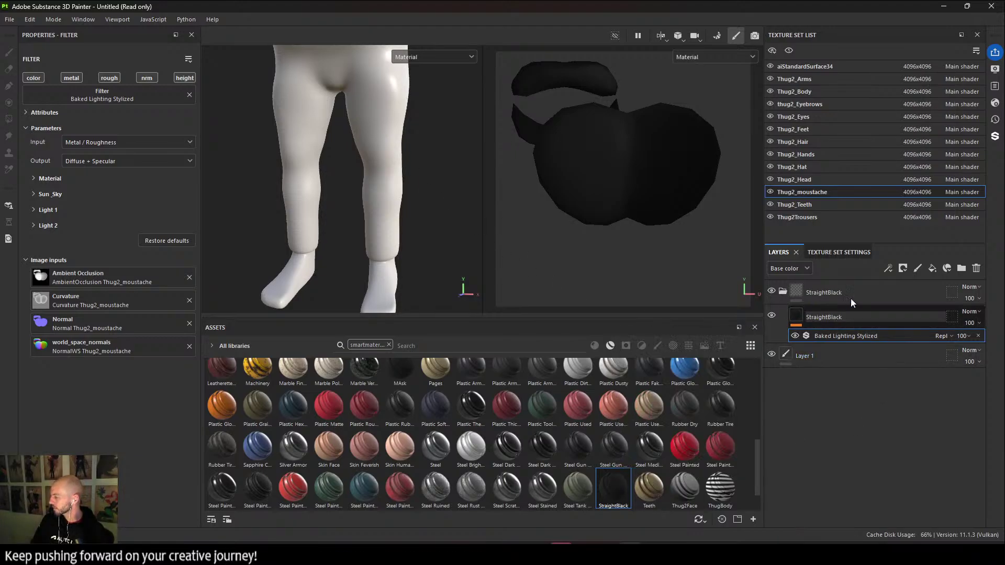
{"action": "left_click_drag", "start_coordinate": [850, 303], "coordinate": [382, 238]}
{"action": "left_click_drag", "start_coordinate": [601, 488], "coordinate": [384, 287]}
{"action": "middle_click_drag", "start_coordinate": [407, 132], "coordinate": [388, 244]}
{"action": "middle_click_drag", "start_coordinate": [358, 178], "coordinate": [369, 287], "text": "alt"}
{"action": "right_click_drag", "start_coordinate": [369, 287], "coordinate": [372, 213], "text": "alt"}
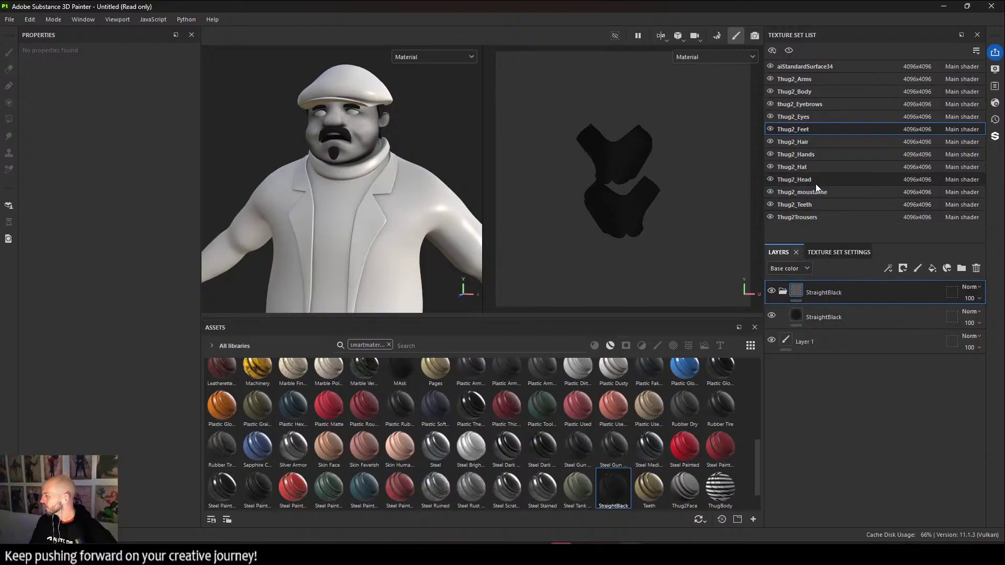
Save the project as Thug2V1 in the Substance Files folder.
{"action": "left_click", "coordinate": [10, 19]}
{"action": "left_click", "coordinate": [46, 119]}
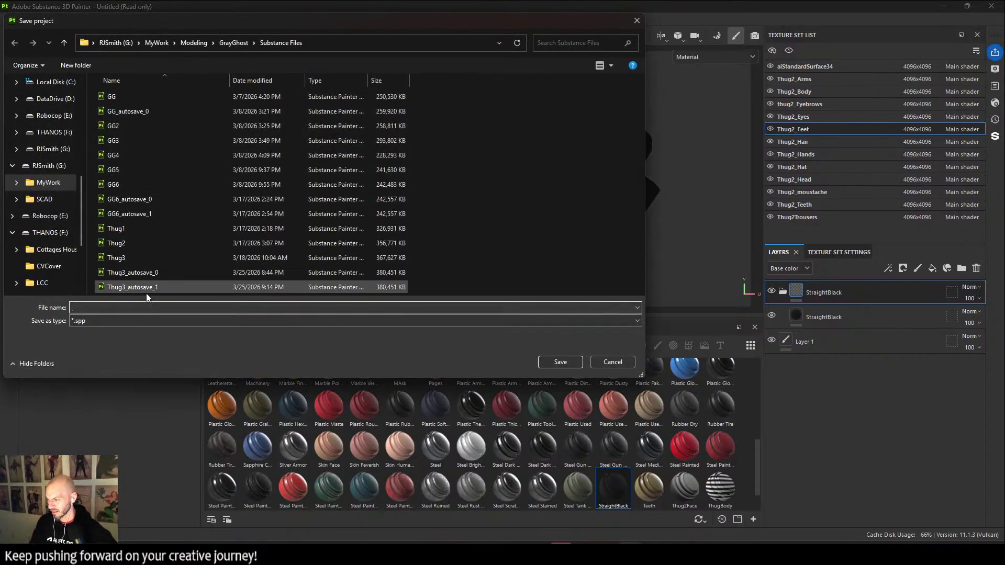
{"action": "type", "text": "Th"}
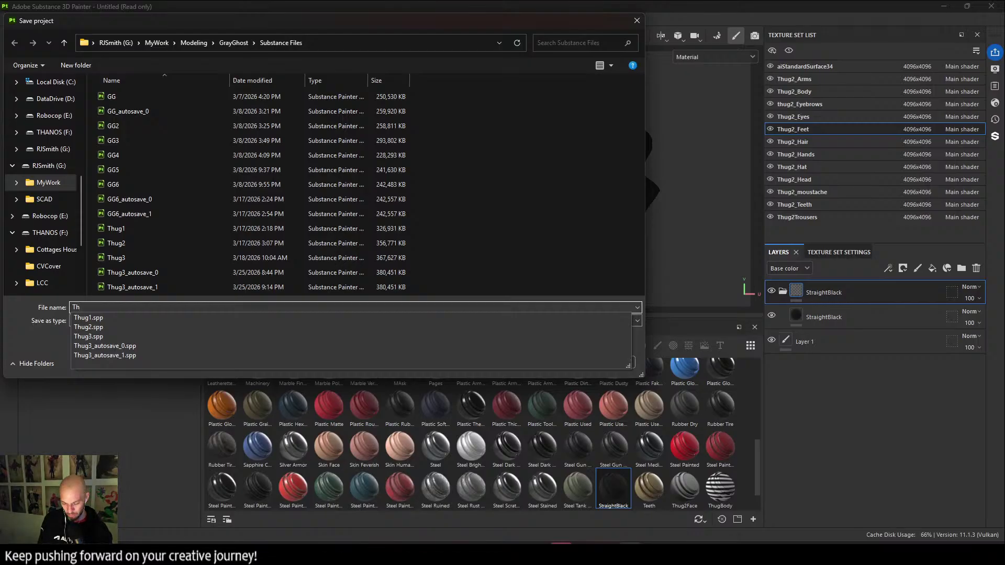
{"action": "type", "text": "ug2"}
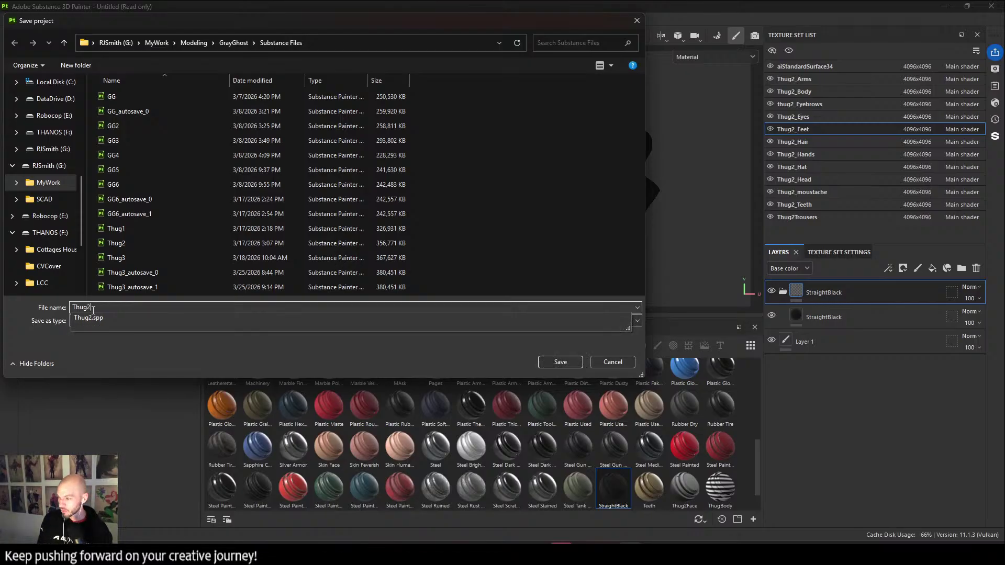
{"action": "type", "text": "V1"}
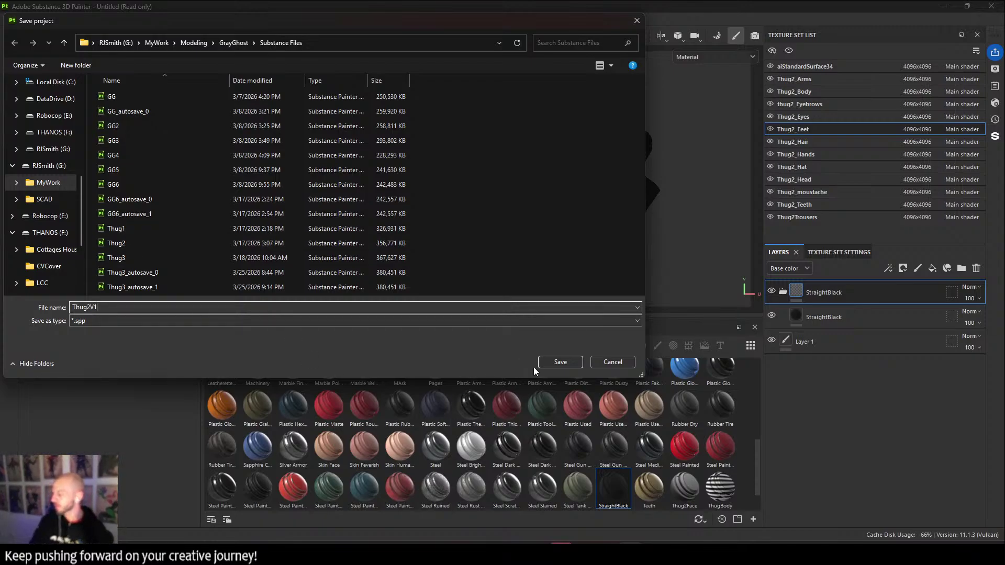
{"action": "left_click", "coordinate": [549, 362]}
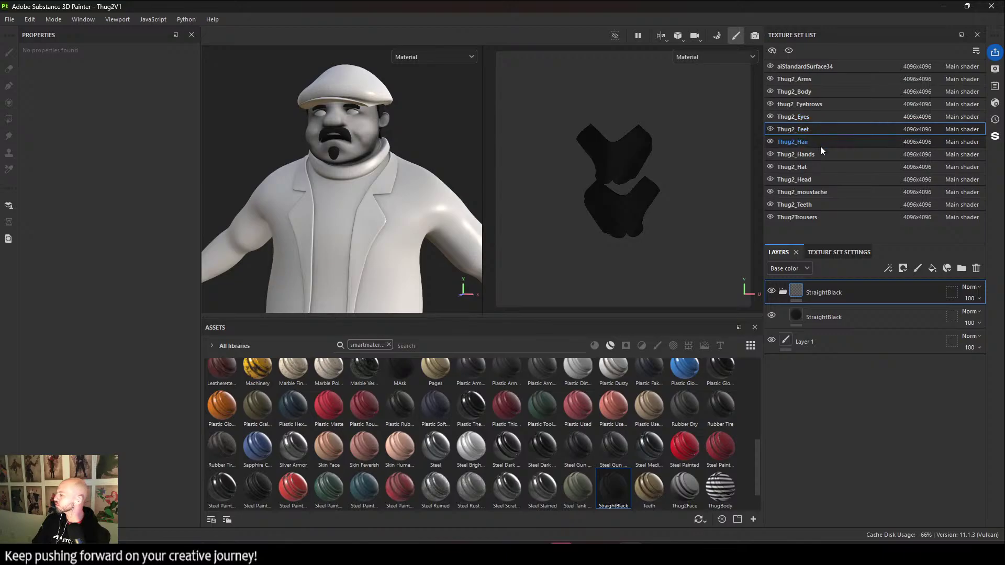
Add a fill layer to the Thug2_Teeth texture set and delete its Layer 1.
{"action": "left_click", "coordinate": [816, 207]}
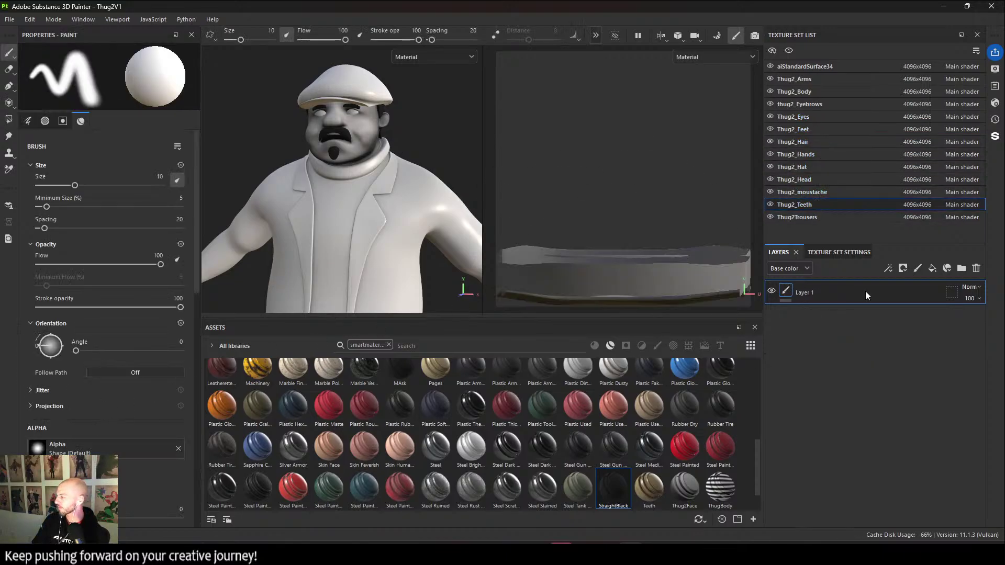
{"action": "left_click", "coordinate": [932, 268]}
{"action": "left_click", "coordinate": [828, 322]}
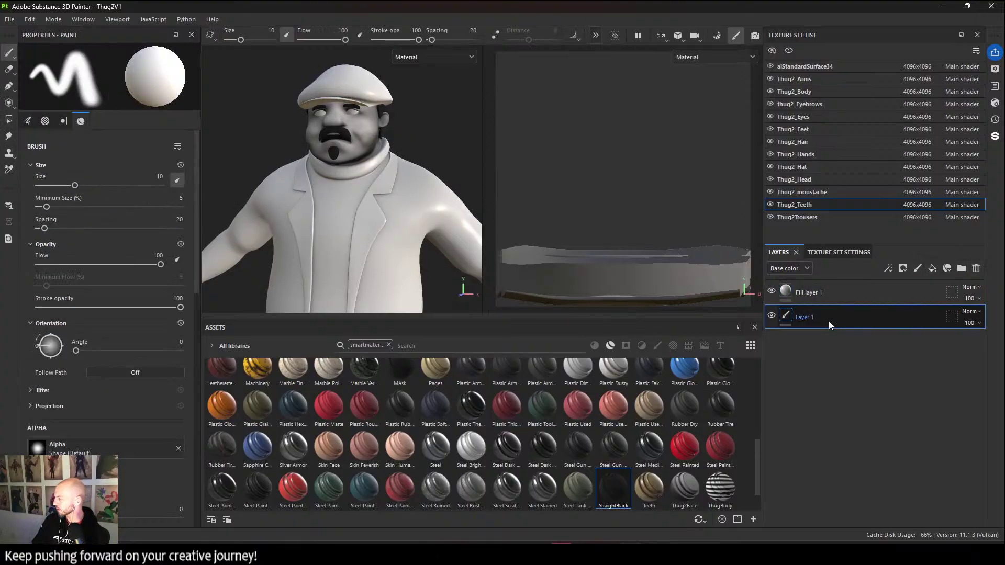
{"action": "key", "text": "Delete"}
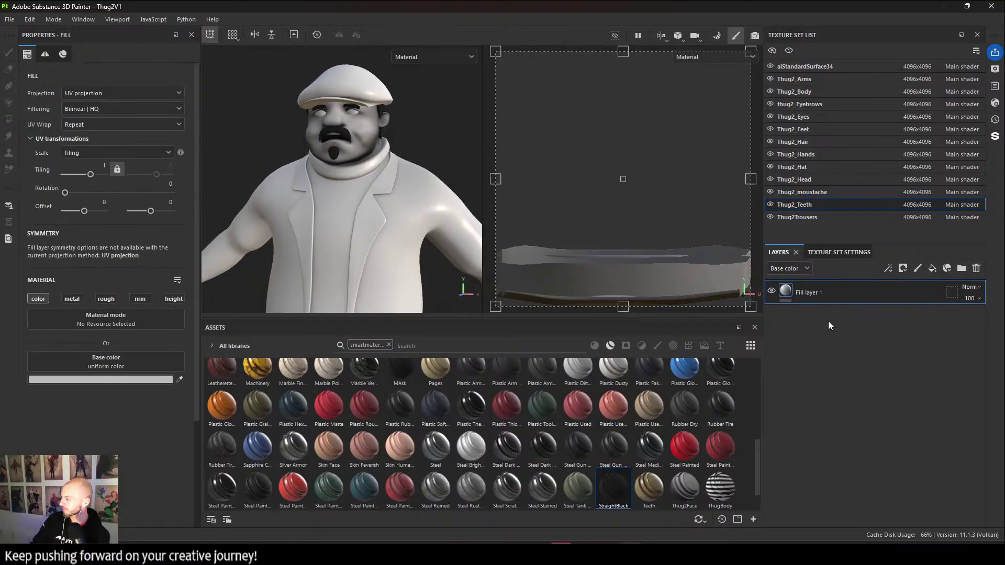
Enable roughness on the teeth's fill layer at 1 and set its base colour to near-white F3F2F2.
{"action": "left_click", "coordinate": [104, 298]}
{"action": "left_click_drag", "start_coordinate": [108, 428], "coordinate": [209, 415]}
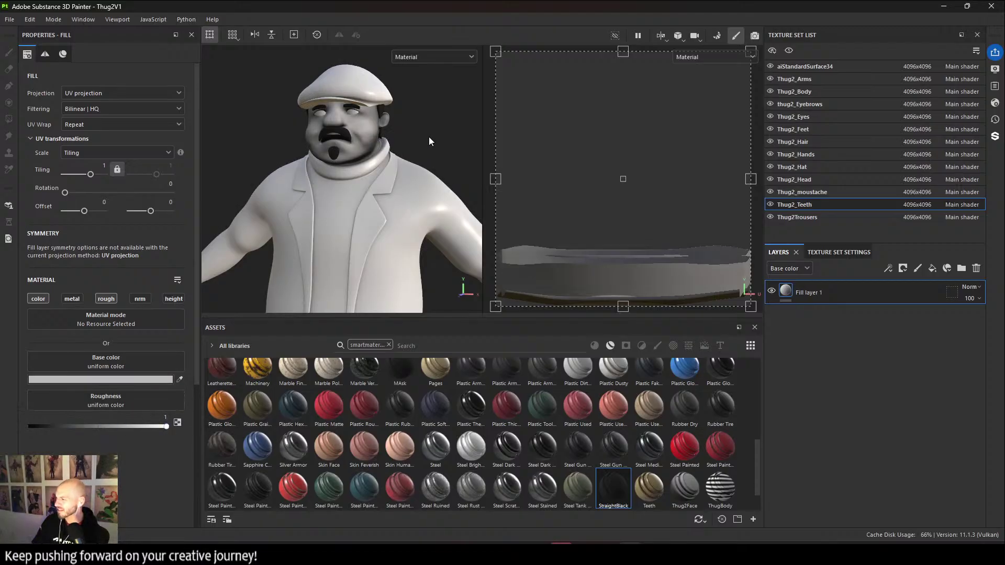
{"action": "left_click", "coordinate": [94, 379]}
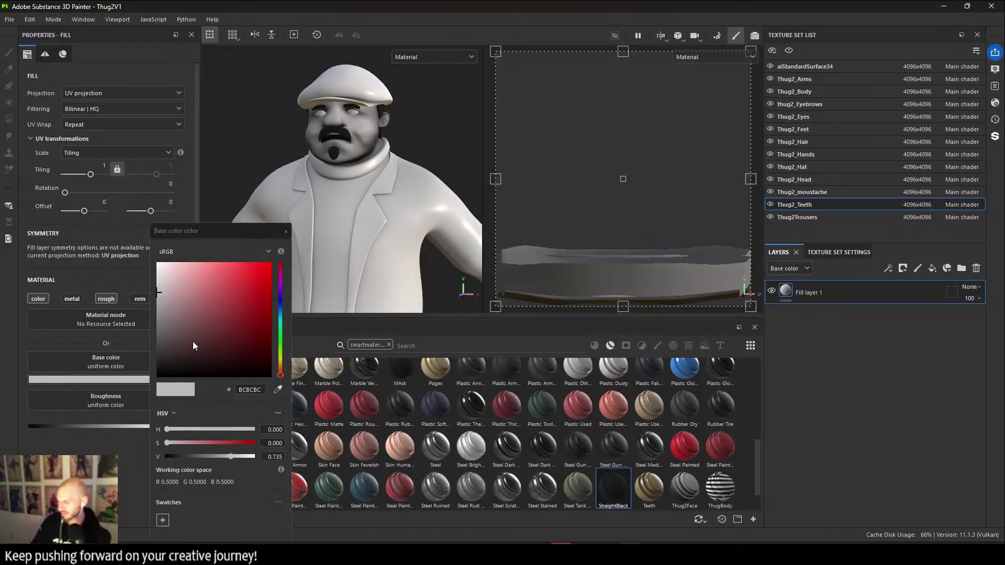
{"action": "left_click", "coordinate": [158, 268]}
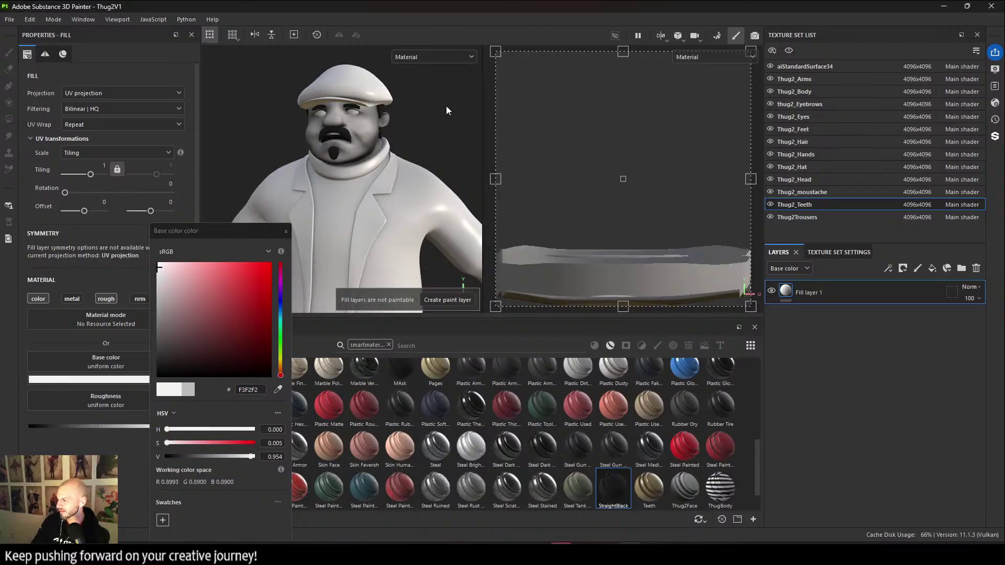
{"action": "left_click", "coordinate": [284, 232]}
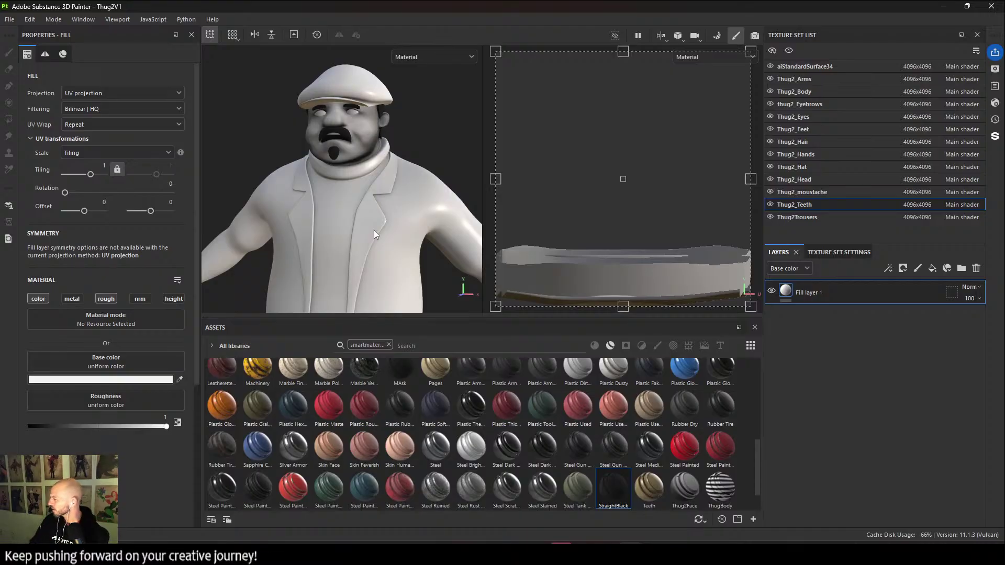
Delete Layer 1 from the Thug2_Body texture set and add a fill layer in its place.
{"action": "left_click", "coordinate": [821, 192]}
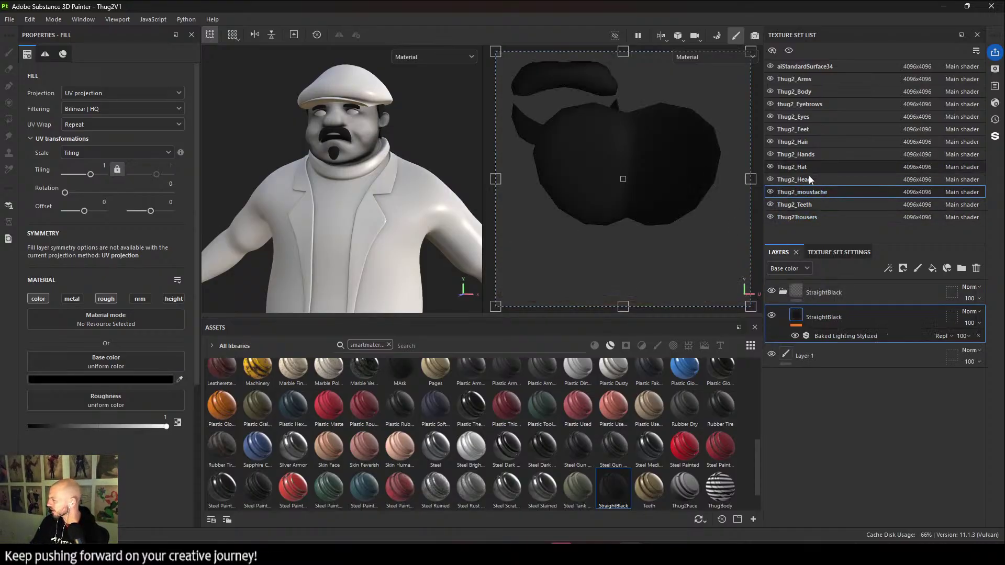
{"action": "left_click", "coordinate": [809, 174]}
{"action": "left_click", "coordinate": [811, 171]}
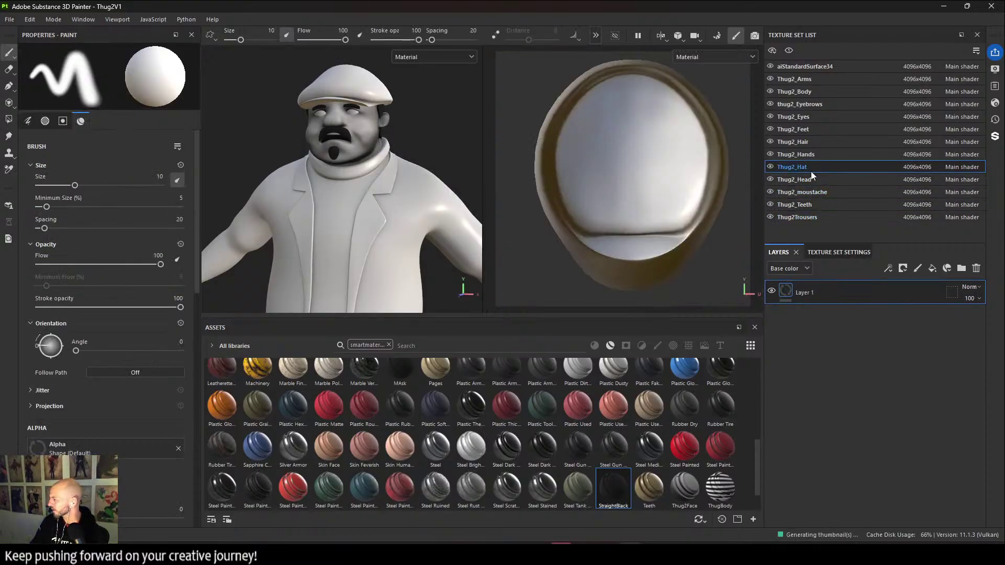
{"action": "left_click", "coordinate": [838, 292]}
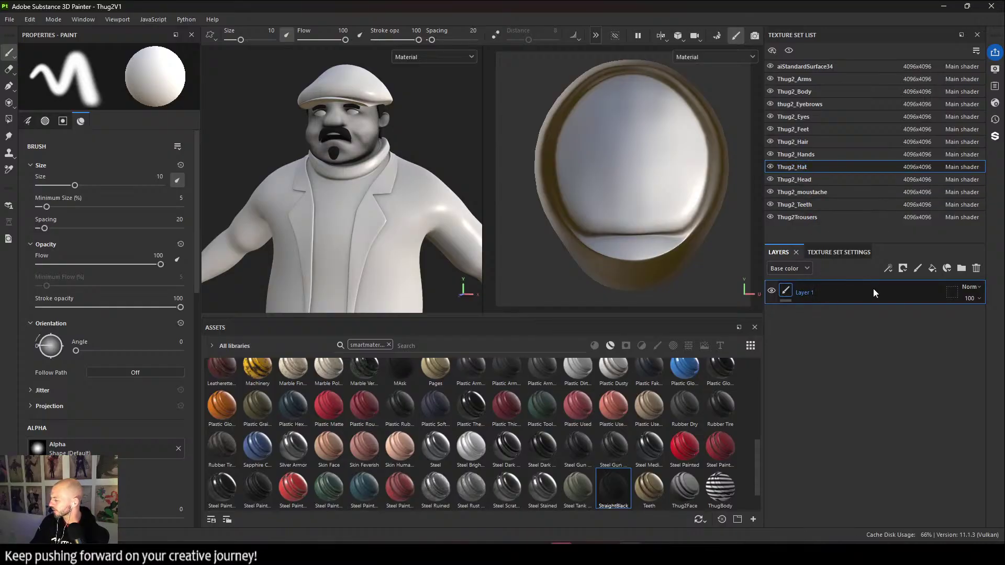
{"action": "left_click", "coordinate": [848, 153]}
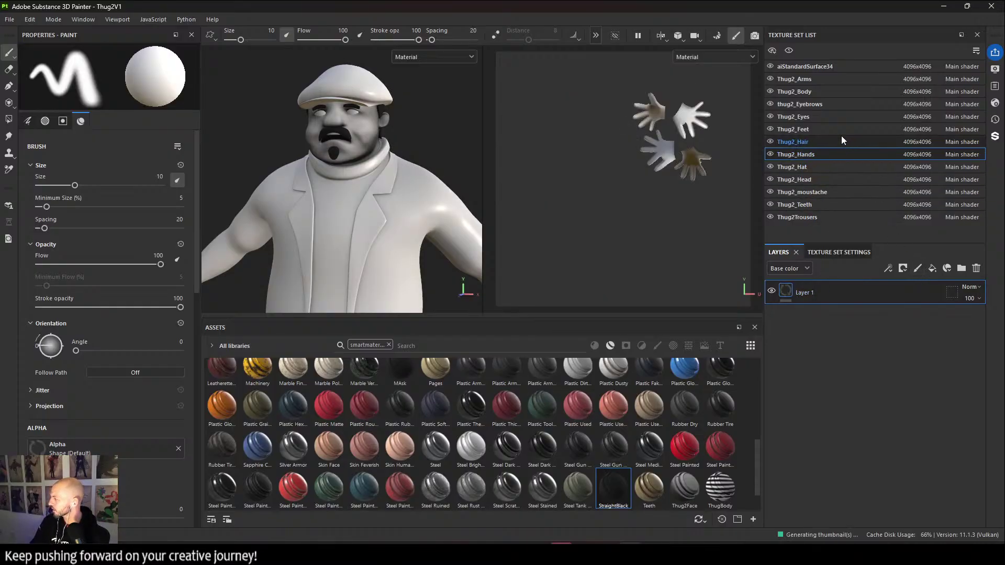
{"action": "left_click", "coordinate": [840, 129]}
{"action": "left_click", "coordinate": [841, 117]}
{"action": "left_click", "coordinate": [840, 94]}
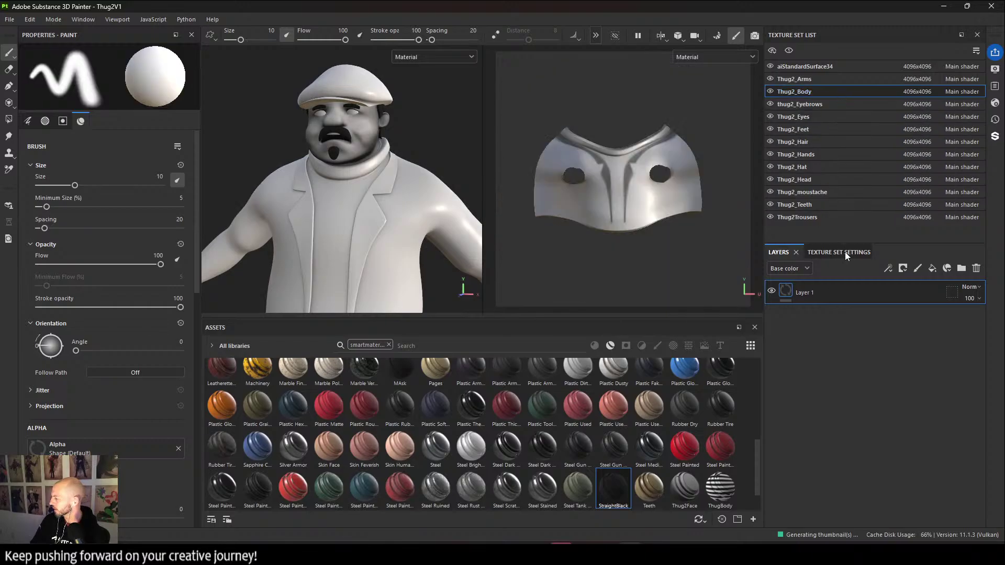
{"action": "key", "text": "Delete"}
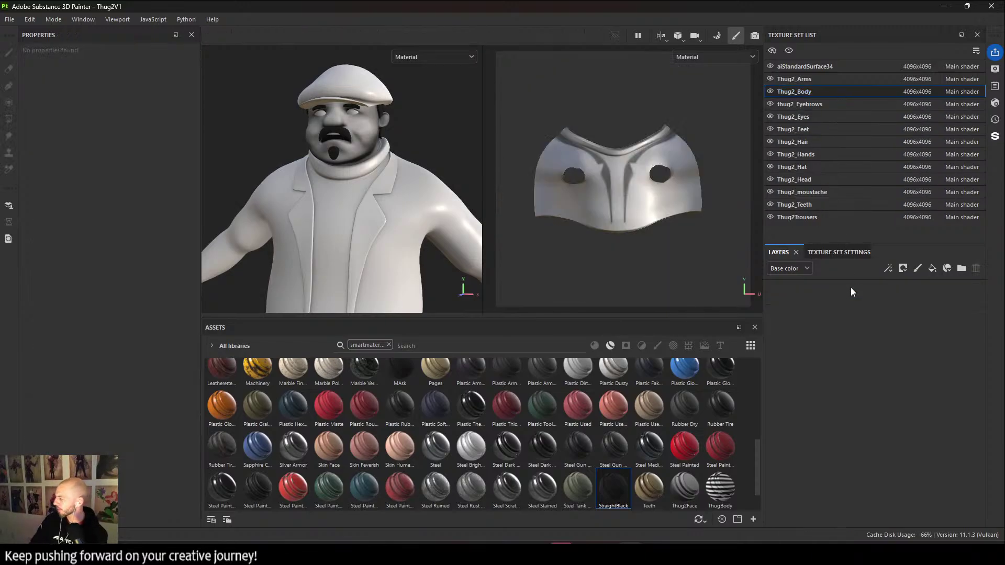
{"action": "left_click", "coordinate": [932, 269]}
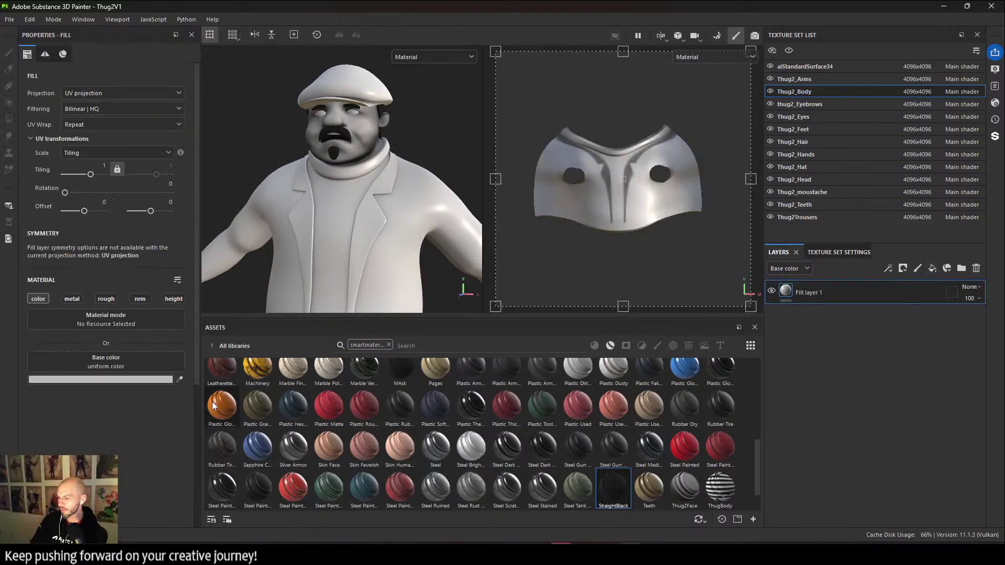
Set the base colour of the body's fill layer to dark grey 323232.
{"action": "left_click", "coordinate": [128, 380]}
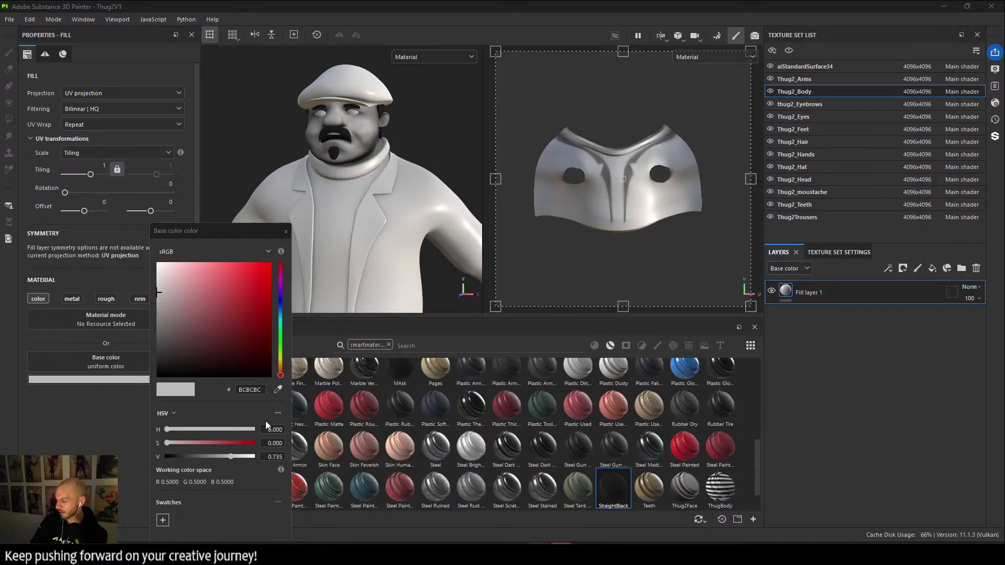
{"action": "left_click", "coordinate": [278, 391]}
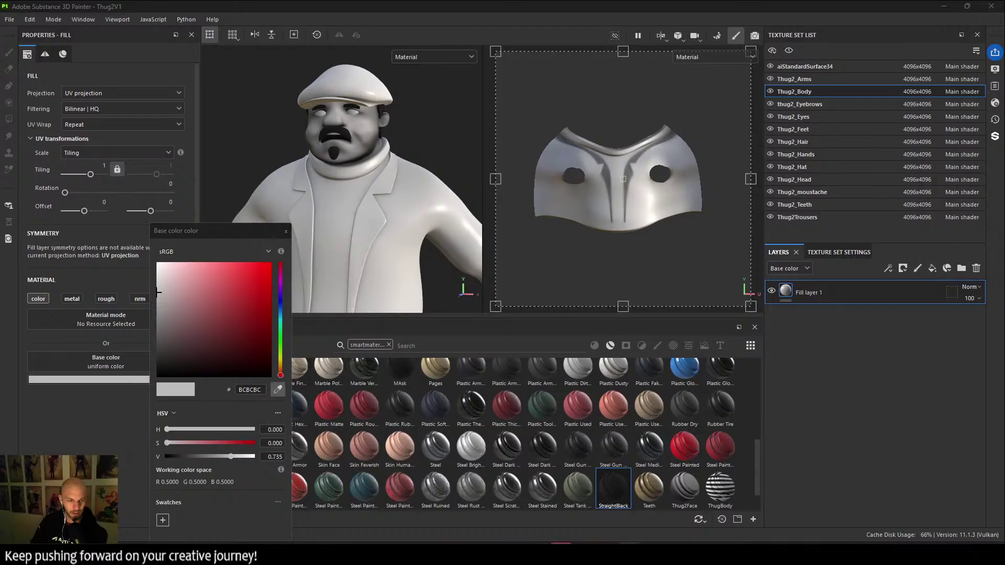
{"action": "left_click", "coordinate": [336, 137]}
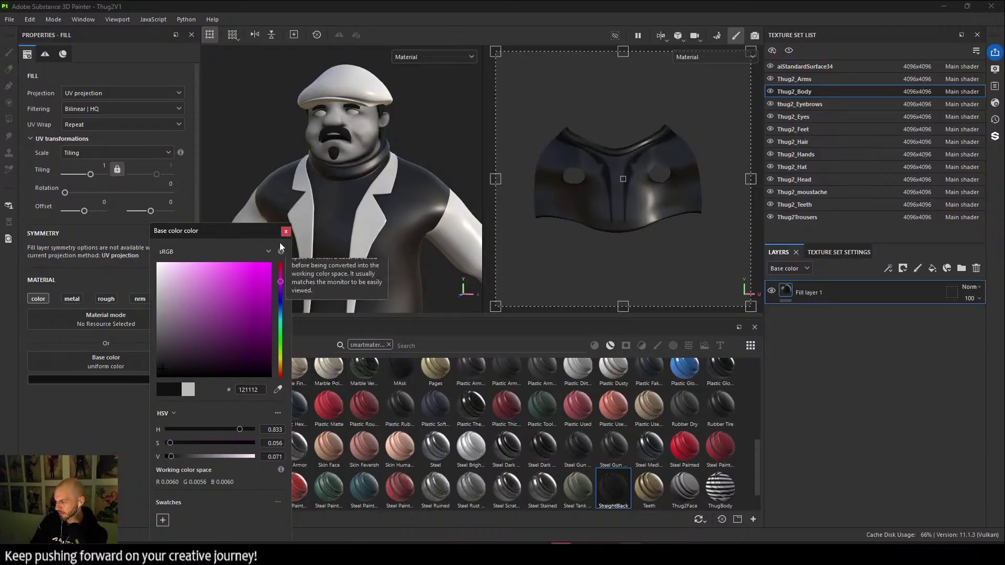
{"action": "left_click", "coordinate": [286, 231]}
{"action": "left_click", "coordinate": [161, 380]}
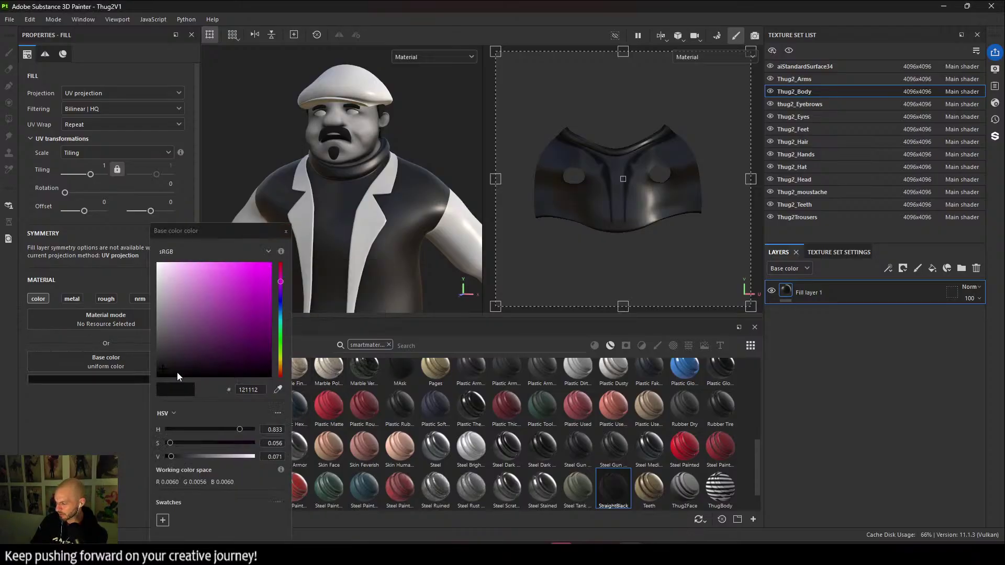
{"action": "left_click_drag", "start_coordinate": [165, 342], "coordinate": [147, 358]}
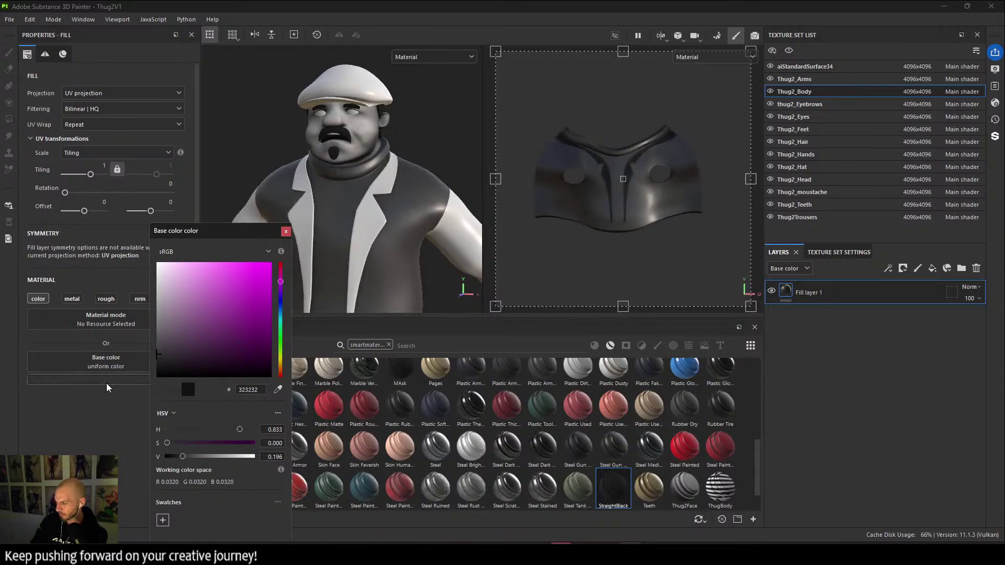
{"action": "left_click", "coordinate": [305, 220]}
{"action": "left_click", "coordinate": [286, 232]}
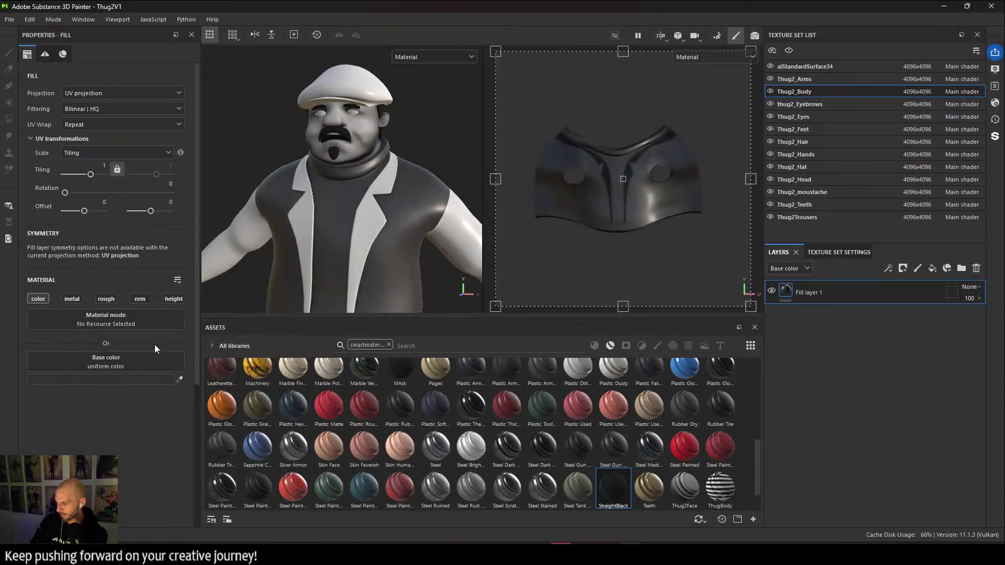
Enable roughness on the body's fill layer and set it to 1.
{"action": "left_click", "coordinate": [106, 298]}
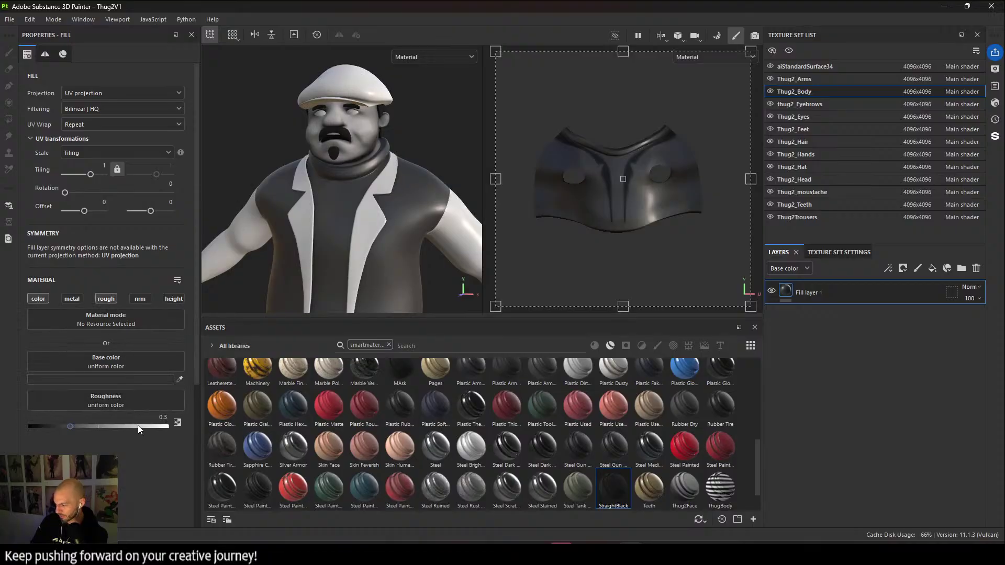
{"action": "left_click_drag", "start_coordinate": [139, 429], "coordinate": [169, 427]}
{"action": "mouse_move", "coordinate": [323, 402]}
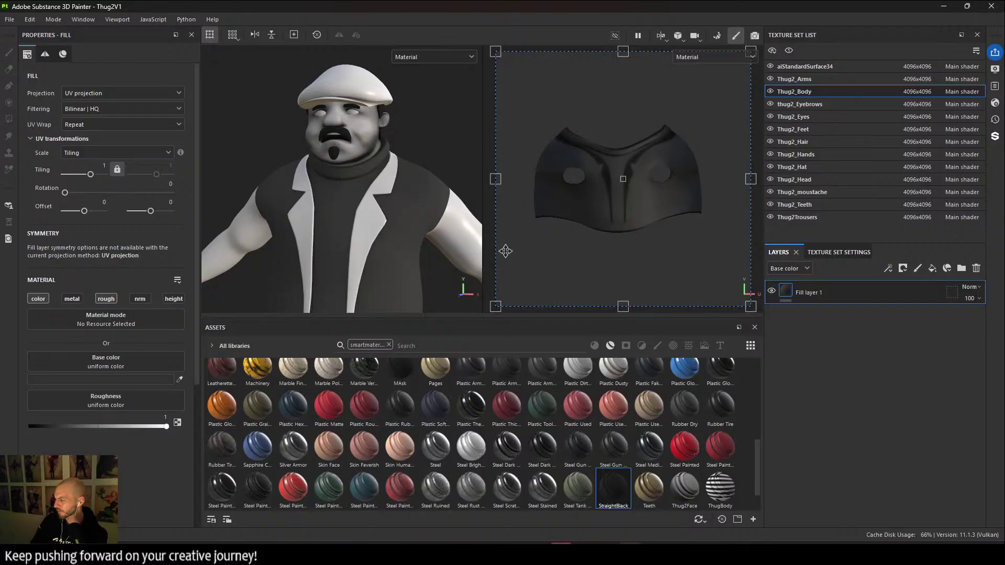
Add a second fill layer to the body with a black mask and a paint effect on that mask.
{"action": "left_click", "coordinate": [932, 269]}
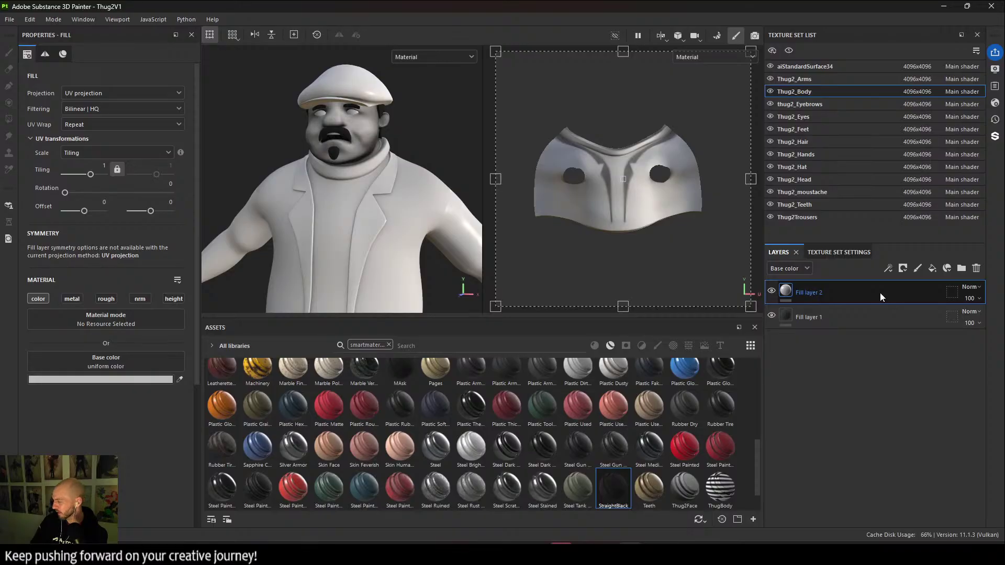
{"action": "left_click", "coordinate": [903, 269]}
{"action": "left_click", "coordinate": [915, 293]}
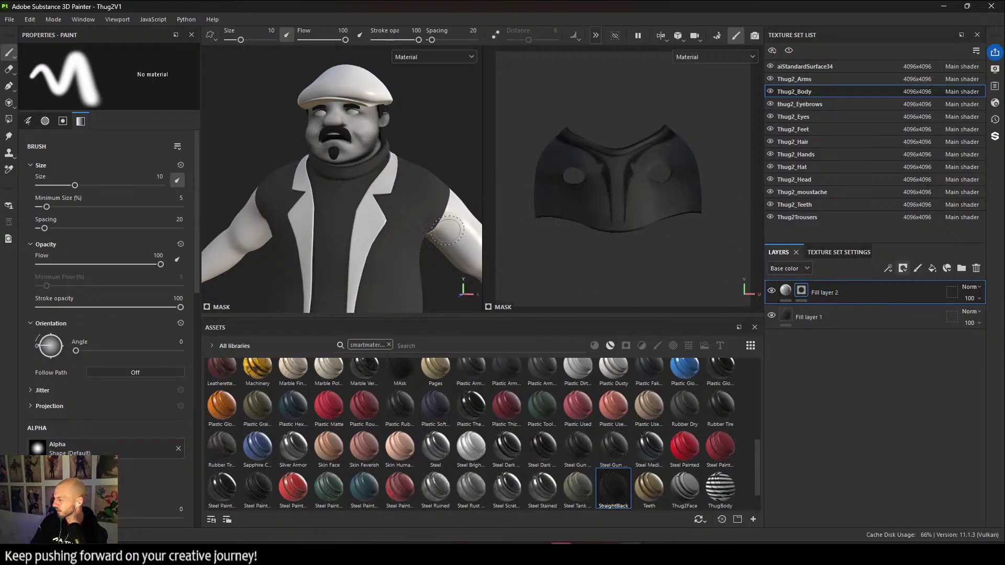
{"action": "right_click", "coordinate": [881, 294]}
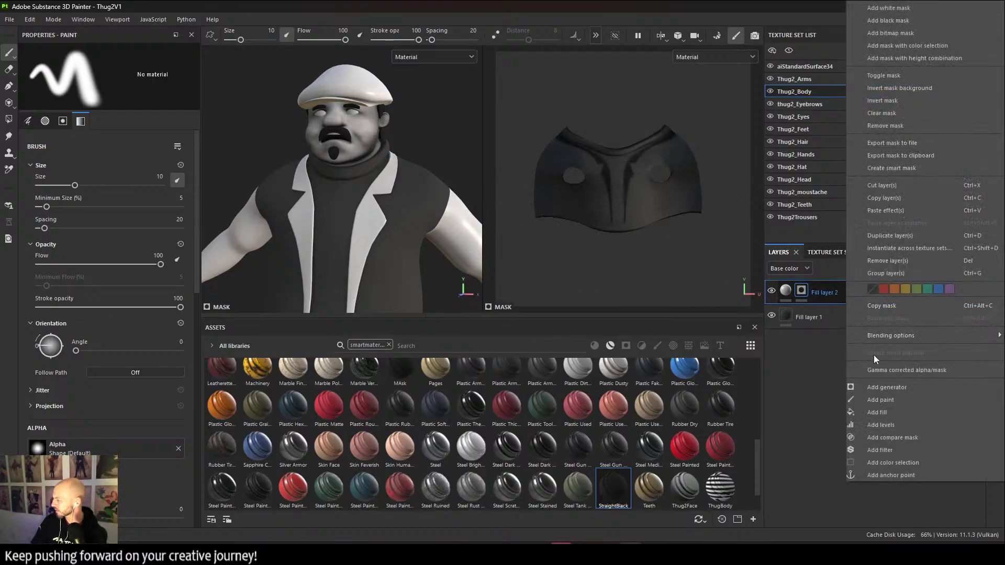
{"action": "left_click", "coordinate": [895, 400]}
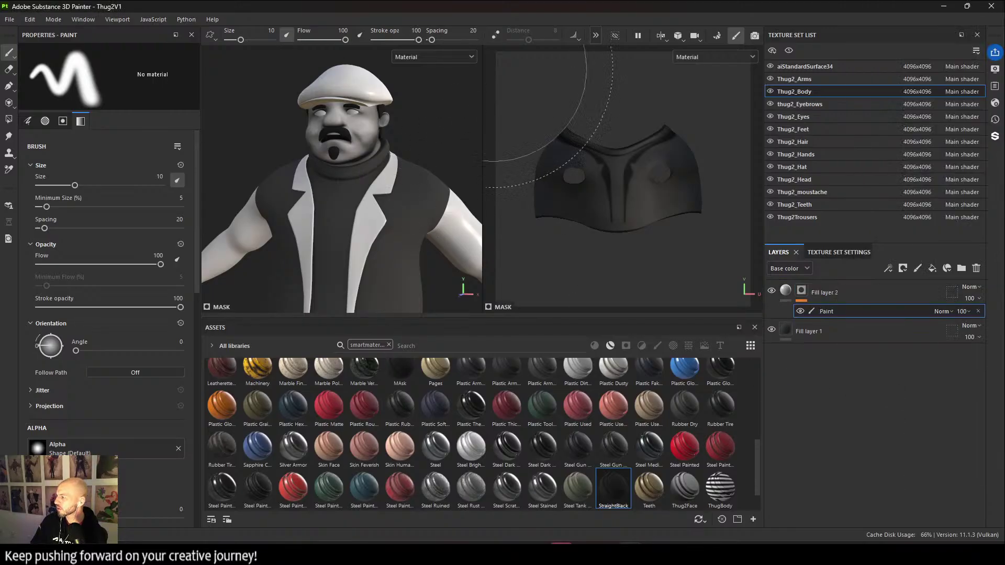
Turn on symmetry and paint the mask white over the turtleneck and the upper shirt front between the lapels.
{"action": "left_click", "coordinate": [599, 37]}
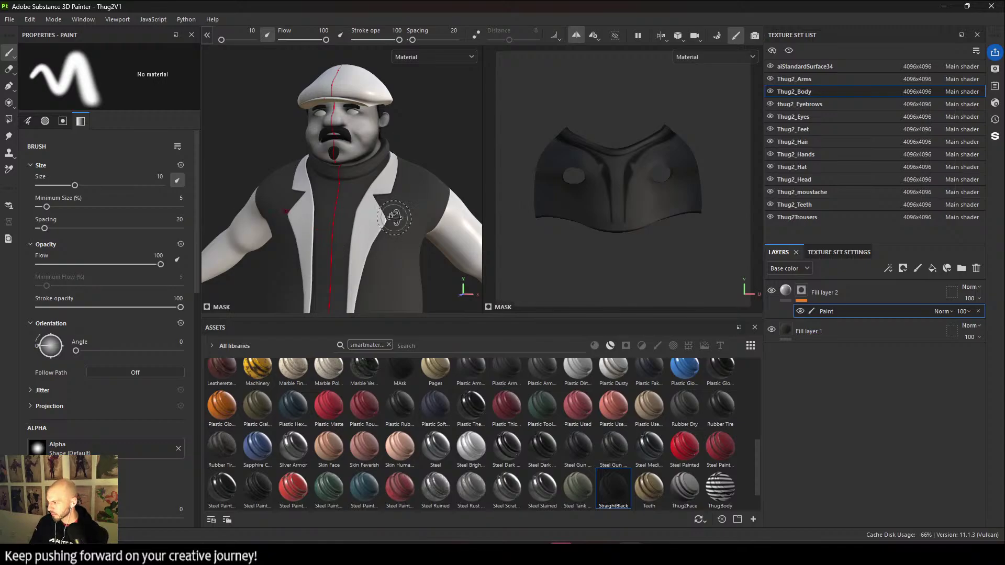
{"action": "left_click_drag", "start_coordinate": [398, 217], "coordinate": [418, 209], "text": "alt"}
{"action": "scroll", "coordinate": [356, 220], "scroll_direction": "up", "scroll_amount": 4}
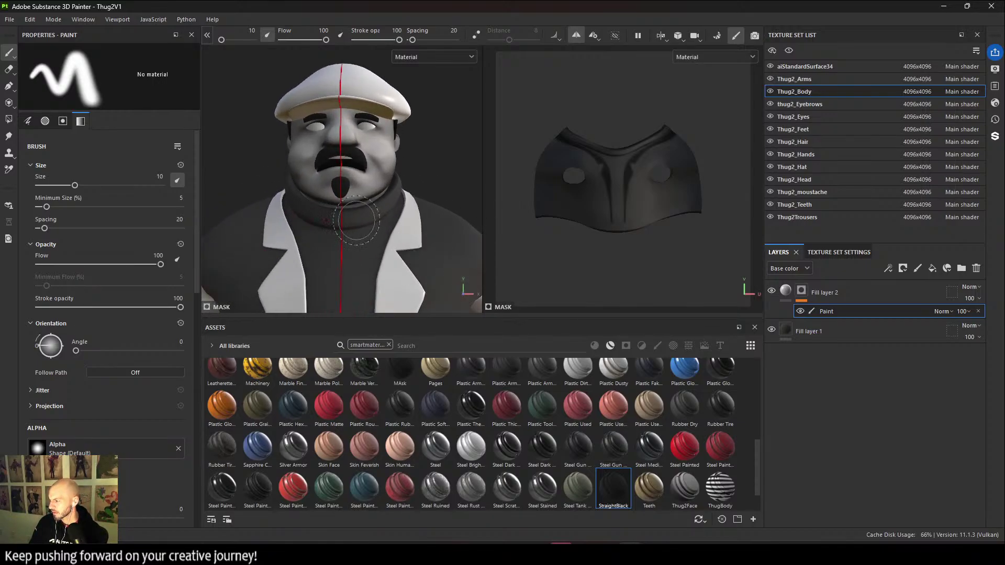
{"action": "middle_click_drag", "start_coordinate": [356, 220], "coordinate": [359, 184], "text": "alt"}
{"action": "mouse_move", "coordinate": [357, 184]}
{"action": "left_mouse_down"}
{"action": "mouse_move", "coordinate": [363, 194]}
{"action": "mouse_move", "coordinate": [388, 174]}
{"action": "mouse_move", "coordinate": [397, 180]}
{"action": "mouse_move", "coordinate": [341, 249]}
{"action": "mouse_move", "coordinate": [375, 230]}
{"action": "mouse_move", "coordinate": [385, 210]}
{"action": "mouse_move", "coordinate": [345, 282]}
{"action": "left_mouse_up"}
{"action": "middle_click_drag", "start_coordinate": [348, 216], "coordinate": [348, 135], "text": "alt"}
{"action": "mouse_move", "coordinate": [347, 134]}
{"action": "left_mouse_down"}
{"action": "mouse_move", "coordinate": [329, 199]}
{"action": "mouse_move", "coordinate": [335, 260]}
{"action": "mouse_move", "coordinate": [336, 249]}
{"action": "left_mouse_up"}
{"action": "middle_click_drag", "start_coordinate": [337, 238], "coordinate": [345, 85], "text": "alt"}
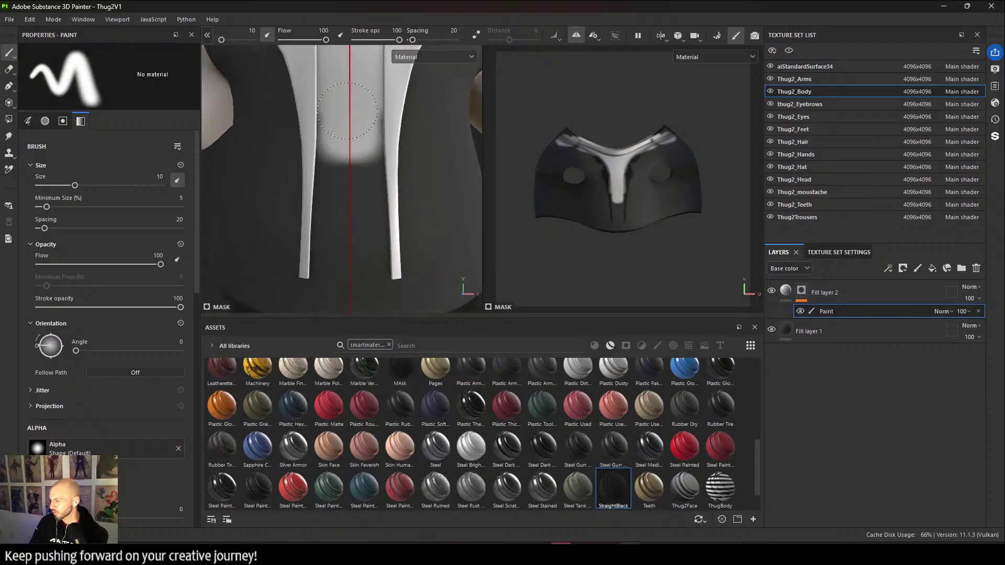
{"action": "mouse_move", "coordinate": [347, 173]}
{"action": "left_mouse_down"}
{"action": "mouse_move", "coordinate": [327, 220]}
{"action": "mouse_move", "coordinate": [342, 261]}
{"action": "mouse_move", "coordinate": [346, 217]}
{"action": "left_mouse_up"}
{"action": "key", "text": "ctrl+z"}
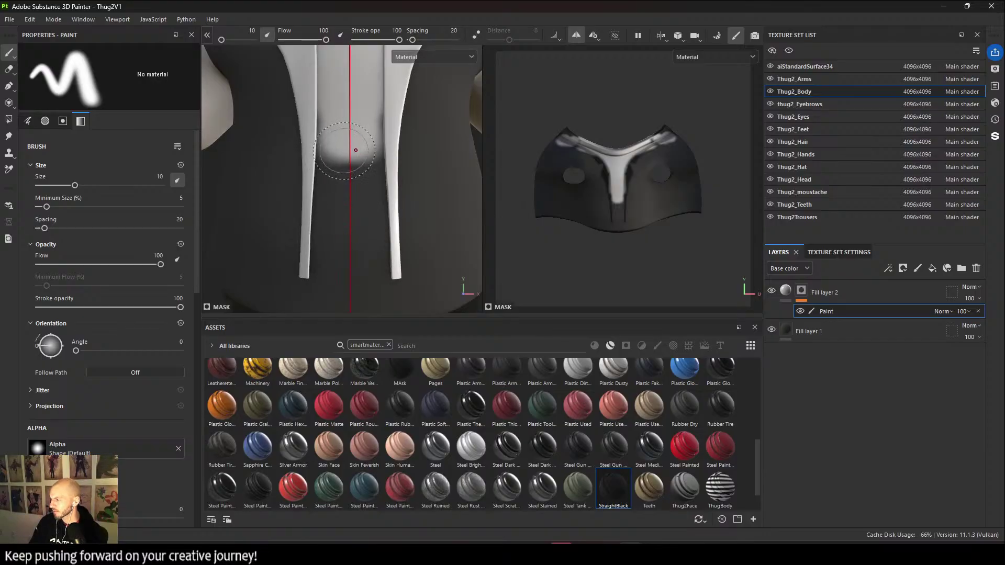
{"action": "middle_click_drag", "start_coordinate": [345, 113], "coordinate": [348, 155], "text": "alt"}
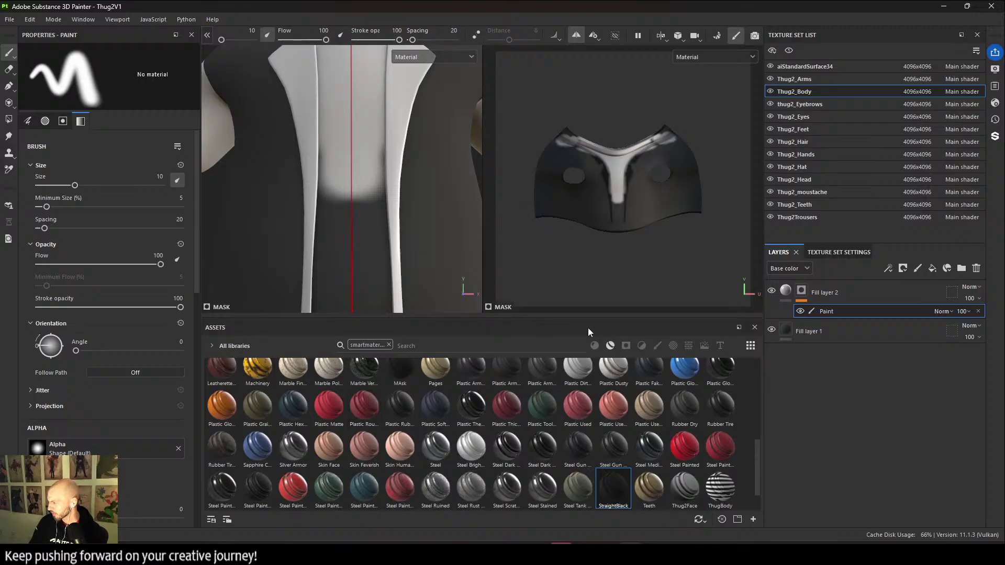
Switch the mask brush to Basic Hard and reduce its size to 8.14.
{"action": "left_click", "coordinate": [657, 346]}
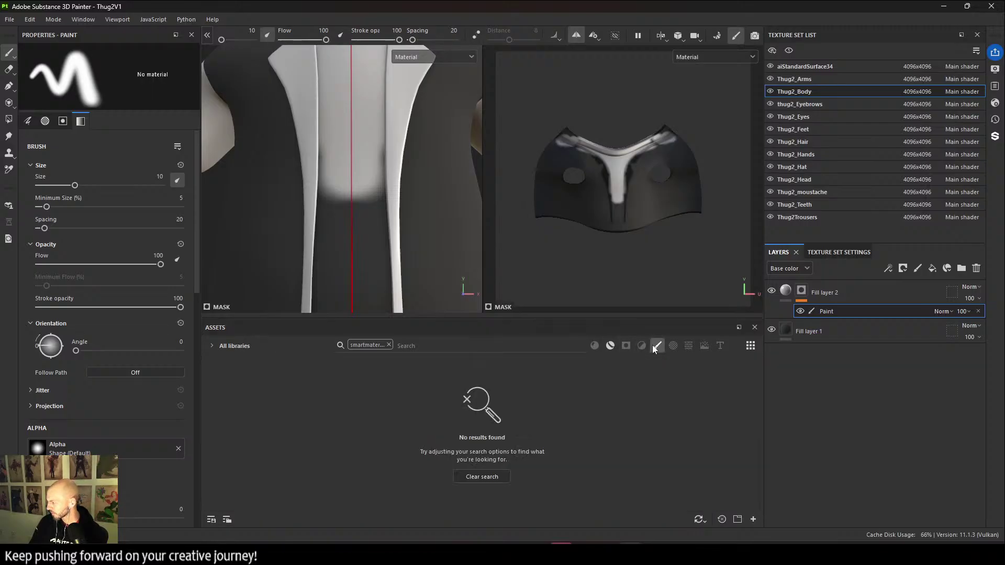
{"action": "left_click", "coordinate": [388, 345]}
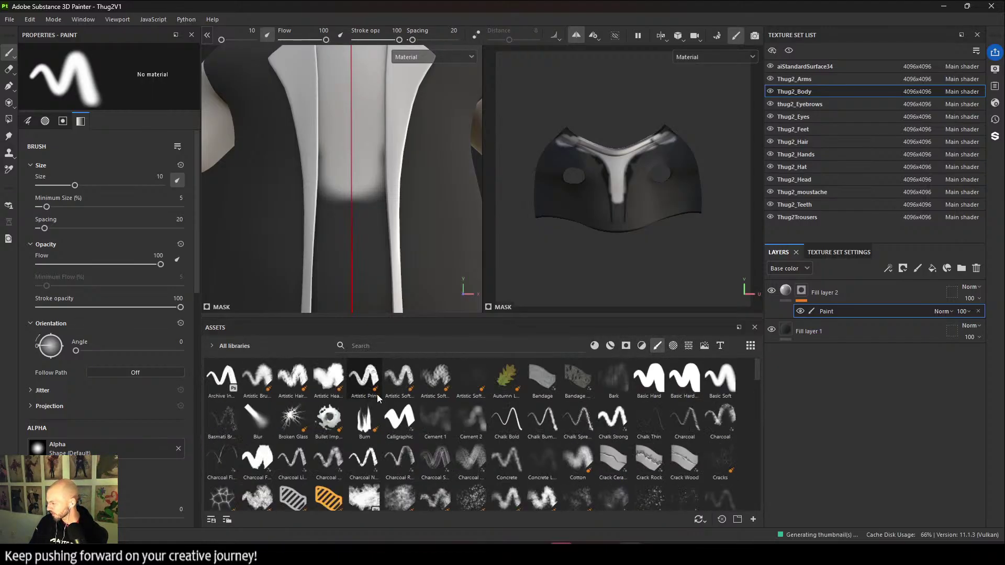
{"action": "left_click", "coordinate": [635, 380]}
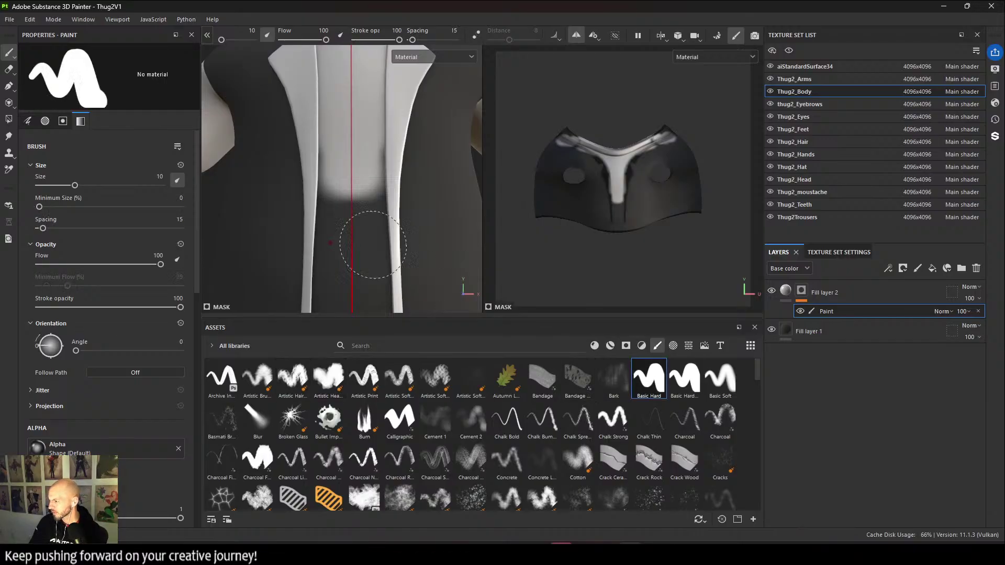
{"action": "left_click_drag", "start_coordinate": [222, 40], "coordinate": [221, 40]}
{"action": "left_click", "coordinate": [352, 212]}
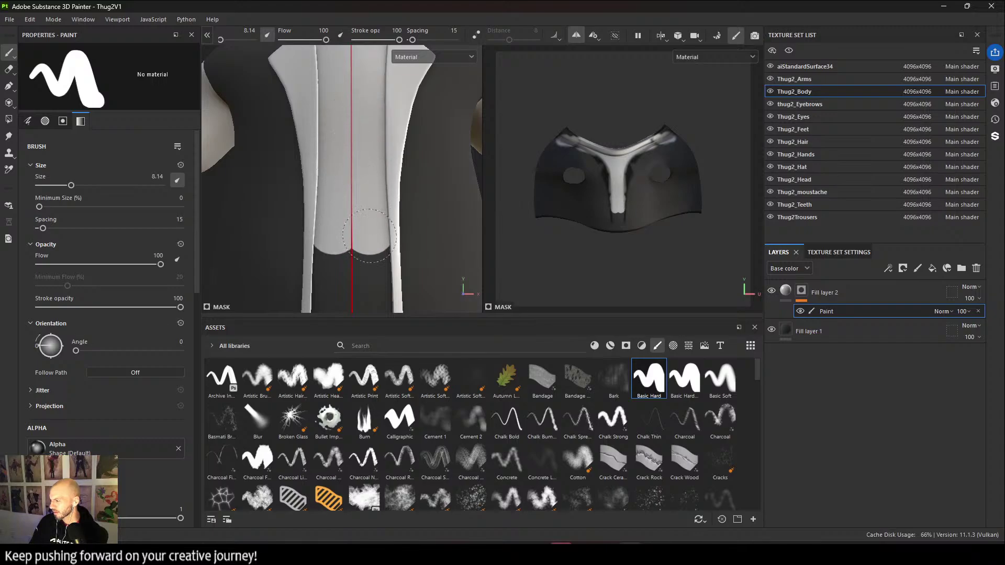
{"action": "left_click", "coordinate": [369, 259]}
{"action": "left_click_drag", "start_coordinate": [371, 249], "coordinate": [375, 277]}
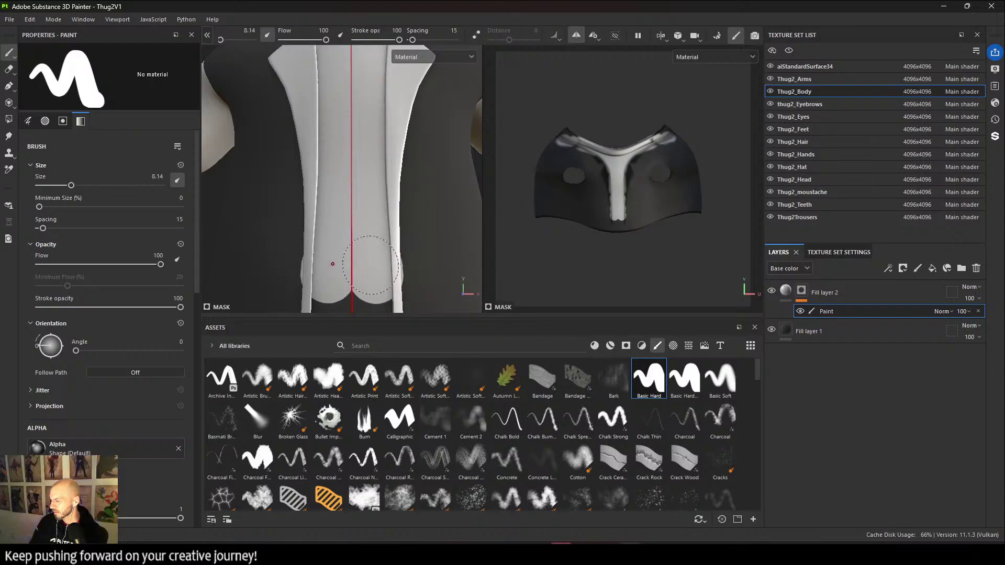
{"action": "key", "text": "ctrl+z"}
Paint the mask white over the lower shirt front, down to the lower ends of the lapels.
{"action": "middle_click_drag", "start_coordinate": [363, 242], "coordinate": [352, 224], "text": "alt"}
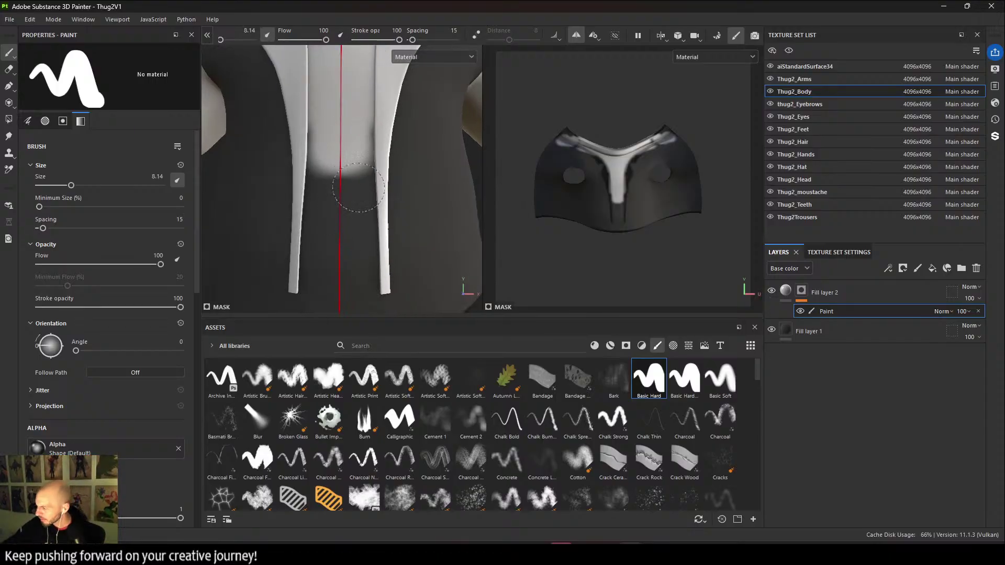
{"action": "mouse_move", "coordinate": [357, 188]}
{"action": "left_mouse_down"}
{"action": "mouse_move", "coordinate": [357, 205]}
{"action": "mouse_move", "coordinate": [348, 201]}
{"action": "mouse_move", "coordinate": [356, 147]}
{"action": "mouse_move", "coordinate": [369, 209]}
{"action": "mouse_move", "coordinate": [350, 277]}
{"action": "mouse_move", "coordinate": [372, 272]}
{"action": "mouse_move", "coordinate": [332, 284]}
{"action": "left_mouse_up"}
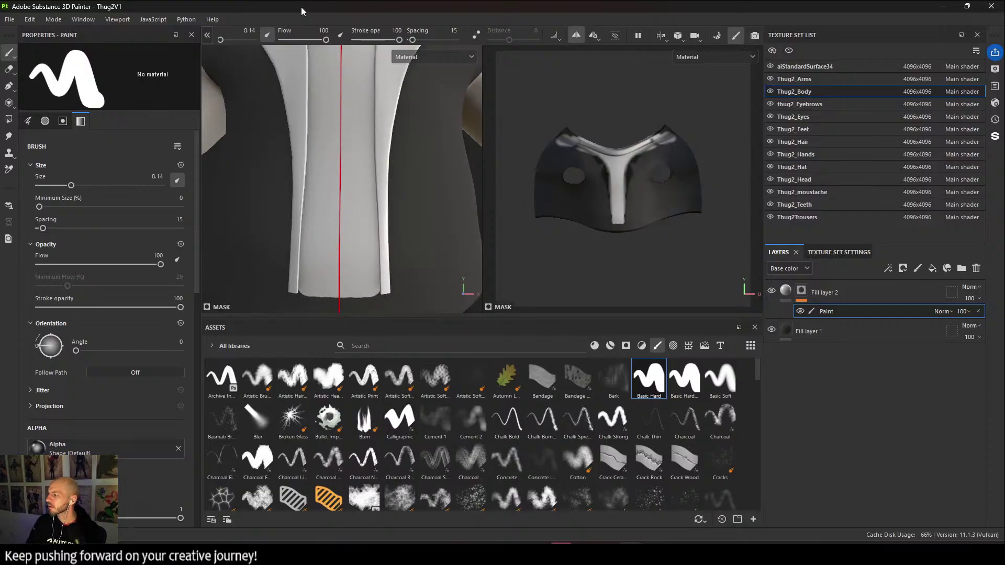
Paint the mask white over the unfilled part of the turtleneck at the back of the neck.
{"action": "middle_click_drag", "start_coordinate": [387, 144], "coordinate": [362, 325], "text": "alt"}
{"action": "left_click_drag", "start_coordinate": [364, 191], "coordinate": [413, 186], "text": "alt"}
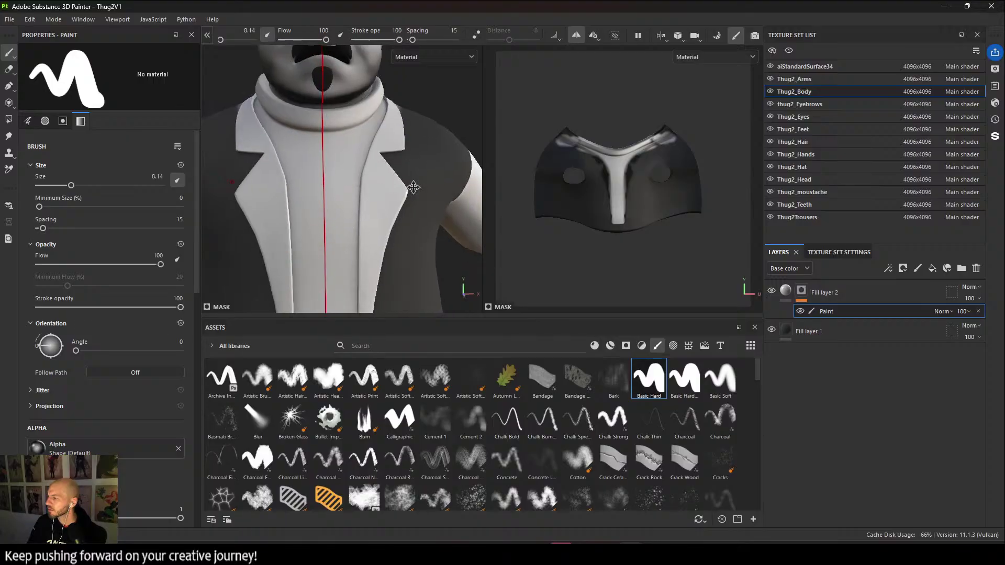
{"action": "middle_click_drag", "start_coordinate": [384, 186], "coordinate": [405, 266], "text": "alt"}
{"action": "mouse_move", "coordinate": [380, 216]}
{"action": "left_mouse_down", "text": "alt"}
{"action": "mouse_move", "coordinate": [304, 248]}
{"action": "mouse_move", "coordinate": [271, 249]}
{"action": "left_mouse_up", "text": "alt"}
{"action": "middle_click_drag", "start_coordinate": [381, 233], "coordinate": [257, 213], "text": "alt"}
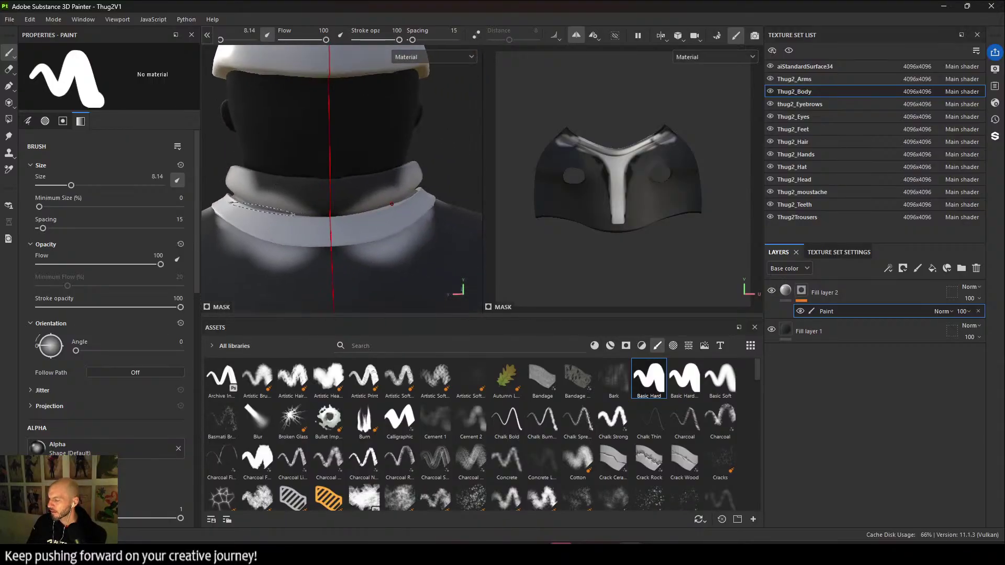
{"action": "mouse_move", "coordinate": [327, 199]}
{"action": "left_mouse_down"}
{"action": "mouse_move", "coordinate": [333, 176]}
{"action": "mouse_move", "coordinate": [273, 185]}
{"action": "mouse_move", "coordinate": [319, 209]}
{"action": "left_mouse_up"}
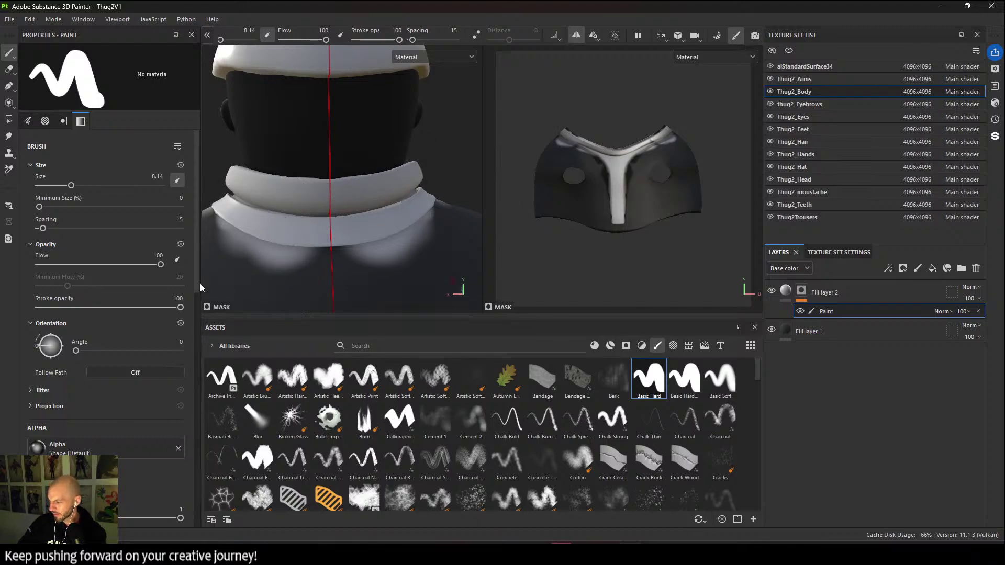
Set the brush grayscale to 0 and paint the mask black over the light spill on the jacket's upper back below the collar.
{"action": "left_click_drag", "start_coordinate": [198, 287], "coordinate": [188, 481]}
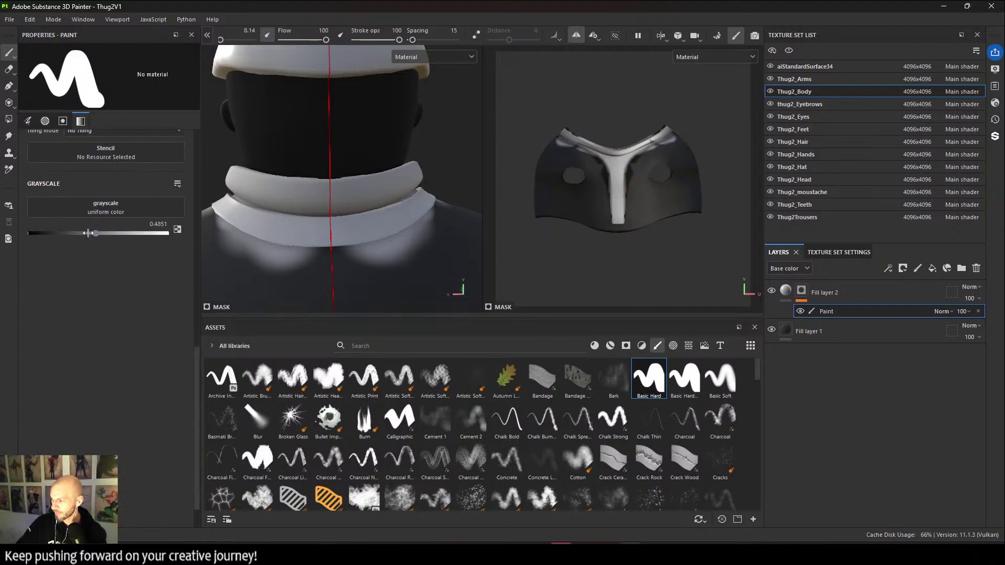
{"action": "left_click_drag", "start_coordinate": [88, 232], "coordinate": [30, 233]}
{"action": "mouse_move", "coordinate": [346, 259]}
{"action": "left_mouse_down"}
{"action": "mouse_move", "coordinate": [396, 242]}
{"action": "mouse_move", "coordinate": [439, 207]}
{"action": "left_mouse_up"}
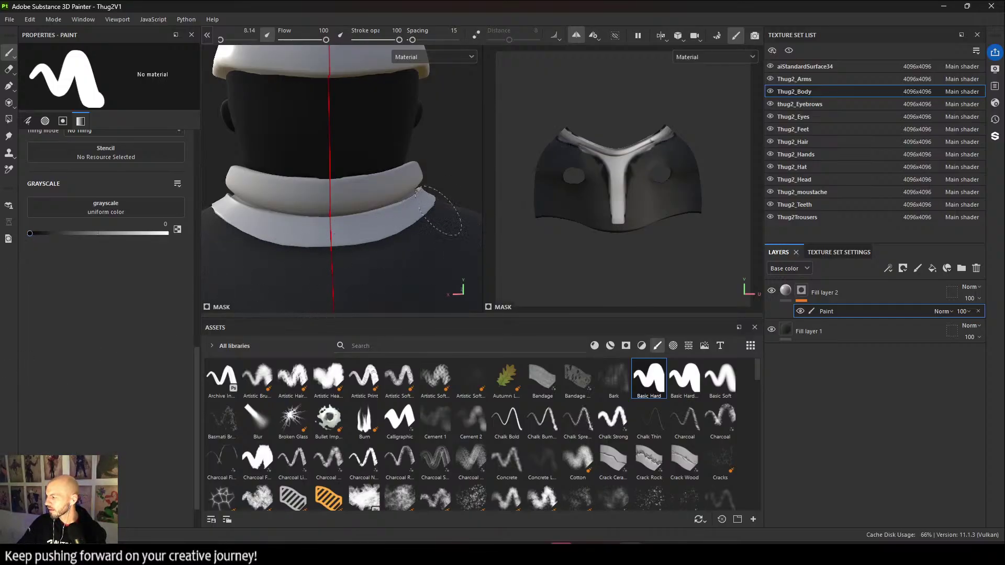
{"action": "mouse_move", "coordinate": [363, 259]}
{"action": "left_mouse_down", "text": "alt"}
{"action": "mouse_move", "coordinate": [359, 288]}
{"action": "mouse_move", "coordinate": [406, 265]}
{"action": "left_mouse_up", "text": "alt"}
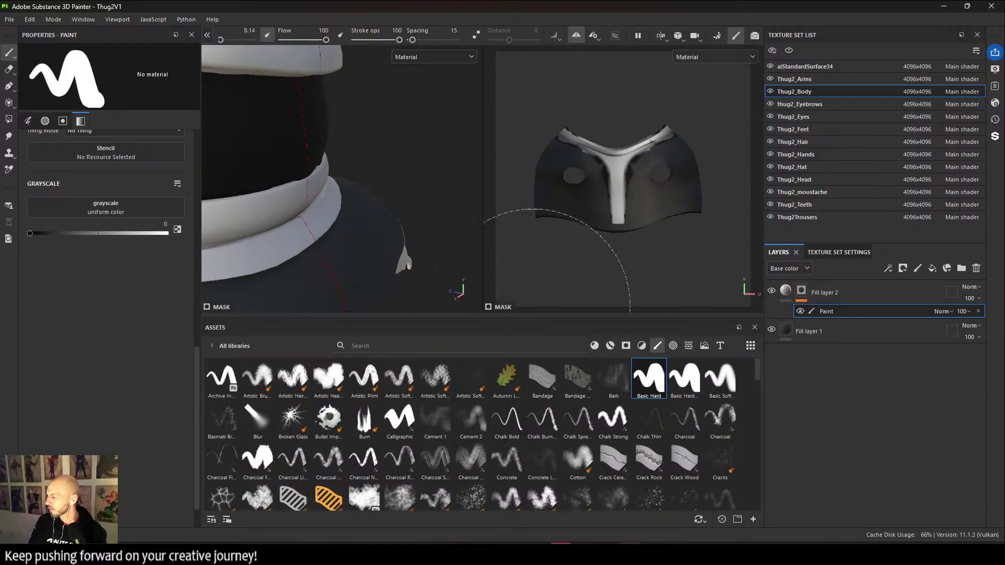
Examine the painted mask around the collar, shoulders, lapels and shirt front from several angles.
{"action": "mouse_move", "coordinate": [423, 165]}
{"action": "left_mouse_down", "text": "alt"}
{"action": "mouse_move", "coordinate": [415, 202]}
{"action": "mouse_move", "coordinate": [443, 241]}
{"action": "mouse_move", "coordinate": [341, 268]}
{"action": "mouse_move", "coordinate": [351, 251]}
{"action": "left_mouse_up", "text": "alt"}
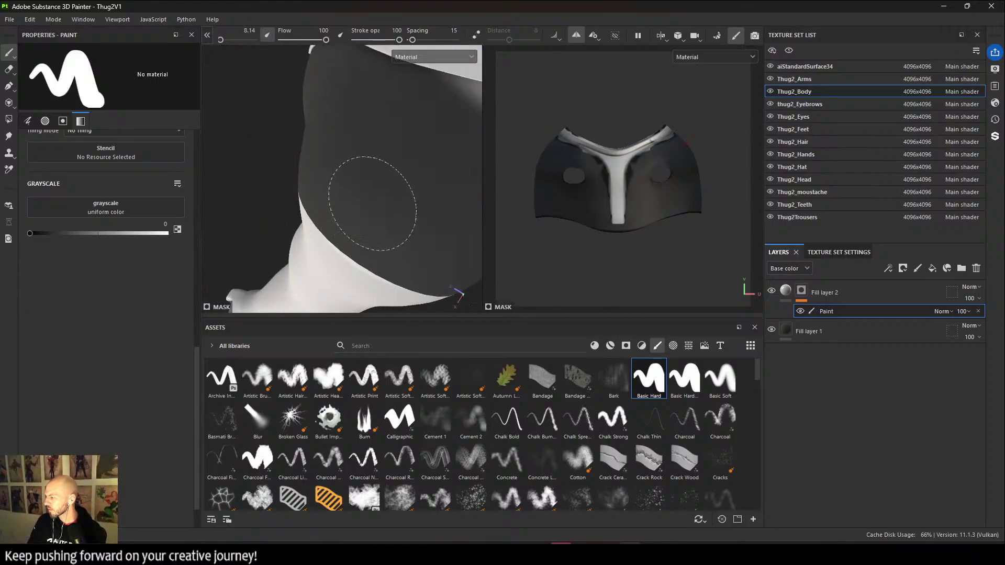
{"action": "mouse_move", "coordinate": [359, 202]}
{"action": "left_mouse_down", "text": "alt"}
{"action": "mouse_move", "coordinate": [341, 265]}
{"action": "mouse_move", "coordinate": [393, 239]}
{"action": "mouse_move", "coordinate": [499, 215]}
{"action": "left_mouse_up", "text": "alt"}
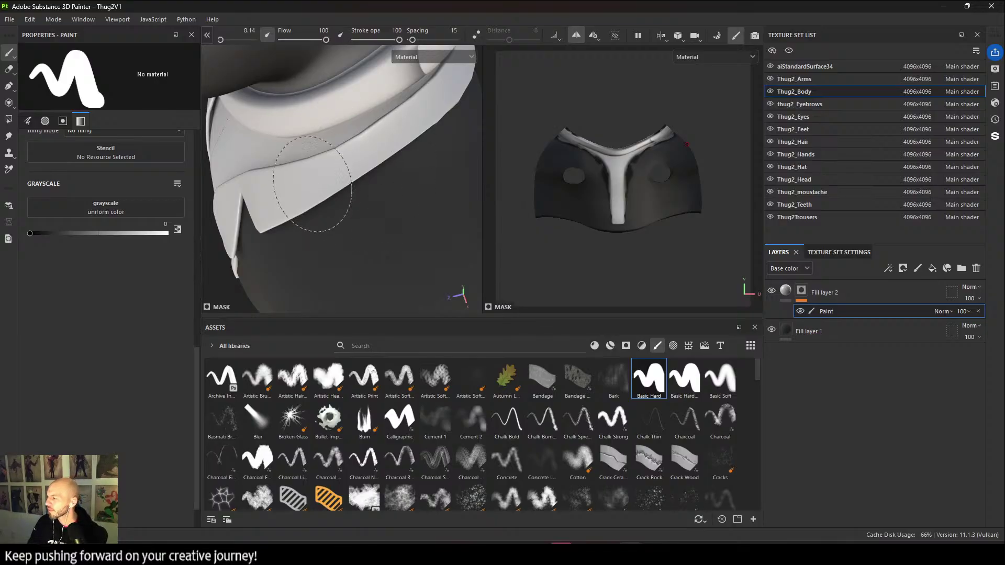
{"action": "left_click_drag", "start_coordinate": [313, 185], "coordinate": [420, 205], "text": "alt"}
{"action": "right_click_drag", "start_coordinate": [419, 205], "coordinate": [181, 202], "text": "alt"}
{"action": "middle_click_drag", "start_coordinate": [348, 294], "coordinate": [332, 178], "text": "alt"}
{"action": "left_click_drag", "start_coordinate": [341, 198], "coordinate": [381, 220], "text": "alt"}
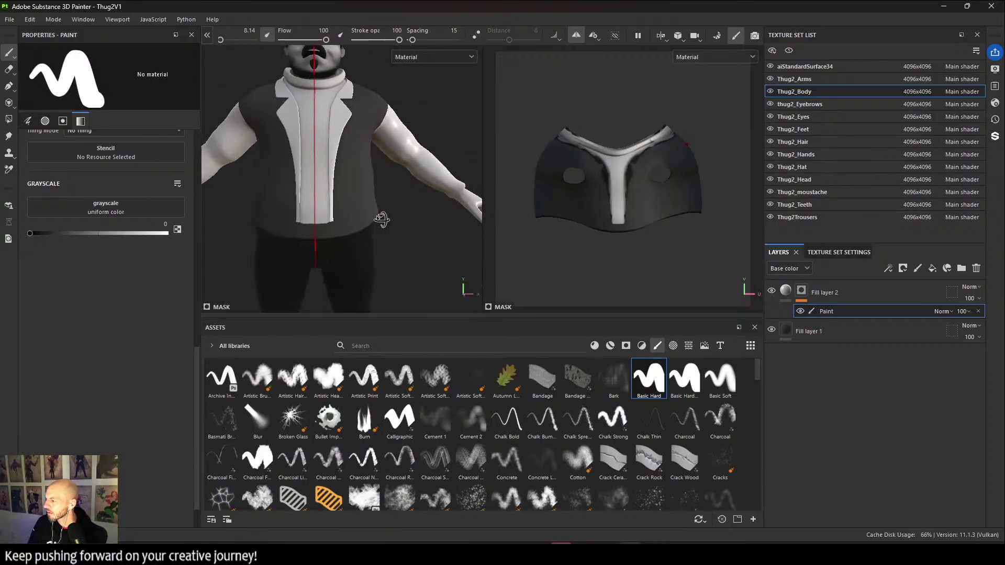
{"action": "right_click_drag", "start_coordinate": [340, 206], "coordinate": [413, 283], "text": "alt"}
{"action": "left_click_drag", "start_coordinate": [397, 231], "coordinate": [352, 206], "text": "alt"}
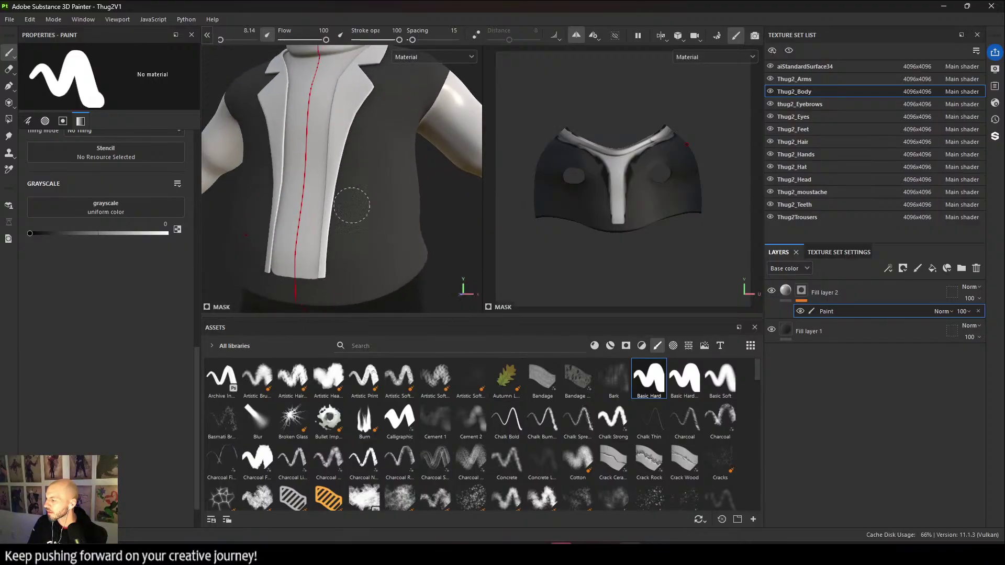
{"action": "middle_click_drag", "start_coordinate": [353, 206], "coordinate": [366, 277], "text": "alt"}
{"action": "right_click_drag", "start_coordinate": [374, 202], "coordinate": [401, 219], "text": "alt"}
{"action": "middle_click_drag", "start_coordinate": [345, 162], "coordinate": [394, 168], "text": "alt"}
{"action": "right_click_drag", "start_coordinate": [394, 168], "coordinate": [345, 156], "text": "alt"}
{"action": "middle_click_drag", "start_coordinate": [351, 164], "coordinate": [370, 152], "text": "alt"}
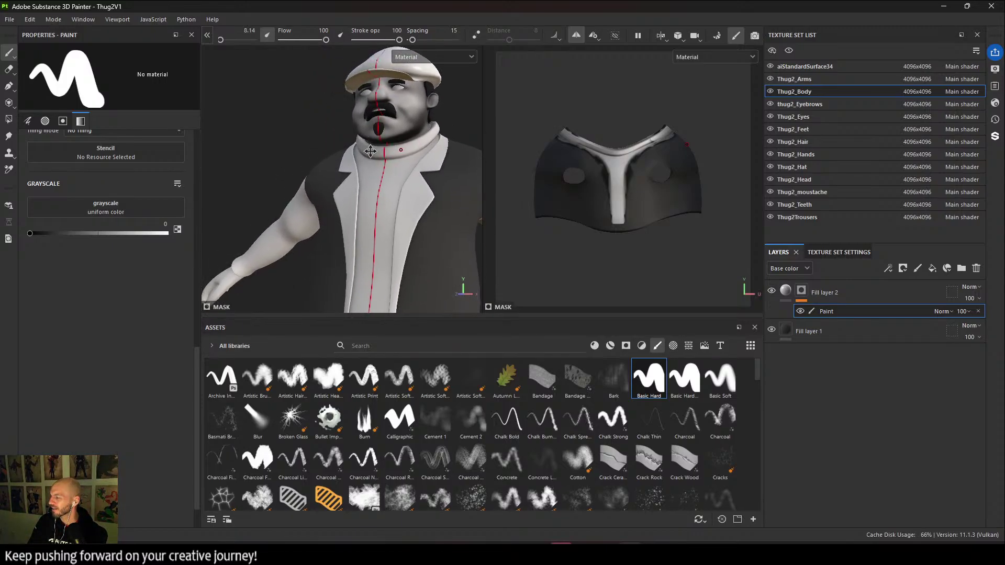
{"action": "left_click_drag", "start_coordinate": [361, 148], "coordinate": [350, 143], "text": "alt"}
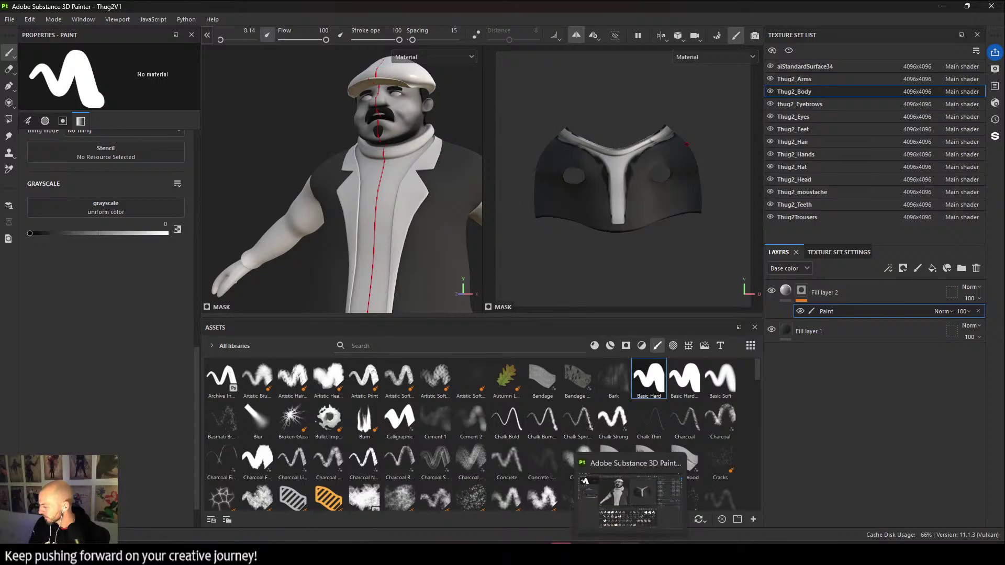
Switch to Maya and select the jacket's lapel Trim mesh on the front of the Thug2 body.
{"action": "left_click", "coordinate": [607, 554]}
{"action": "scroll", "coordinate": [416, 302], "scroll_direction": "down", "scroll_amount": 3}
{"action": "right_click_drag", "start_coordinate": [551, 289], "coordinate": [523, 275], "text": "alt"}
{"action": "middle_click_drag", "start_coordinate": [524, 275], "coordinate": [554, 157], "text": "alt"}
{"action": "left_click_drag", "start_coordinate": [594, 162], "coordinate": [623, 178], "text": "alt"}
{"action": "right_click_drag", "start_coordinate": [623, 178], "coordinate": [673, 251], "text": "alt"}
{"action": "left_click_drag", "start_coordinate": [673, 251], "coordinate": [616, 268], "text": "alt"}
{"action": "left_click", "coordinate": [617, 268]}
{"action": "middle_click_drag", "start_coordinate": [616, 268], "coordinate": [611, 411], "text": "alt"}
{"action": "right_click_drag", "start_coordinate": [611, 411], "coordinate": [641, 413], "text": "alt"}
{"action": "left_click", "coordinate": [496, 249]}
{"action": "middle_click_drag", "start_coordinate": [496, 250], "coordinate": [482, 194], "text": "alt"}
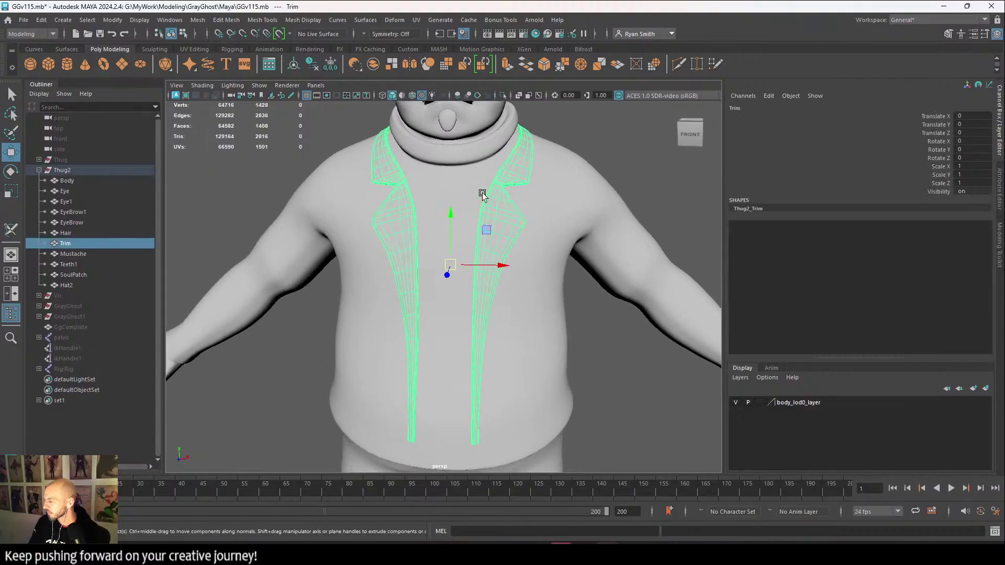
{"action": "left_click", "coordinate": [636, 130]}
{"action": "left_click", "coordinate": [506, 172]}
{"action": "mouse_move", "coordinate": [476, 231]}
{"action": "left_mouse_down", "text": "alt"}
{"action": "mouse_move", "coordinate": [569, 242]}
{"action": "mouse_move", "coordinate": [489, 216]}
{"action": "mouse_move", "coordinate": [453, 247]}
{"action": "mouse_move", "coordinate": [485, 249]}
{"action": "left_mouse_up", "text": "alt"}
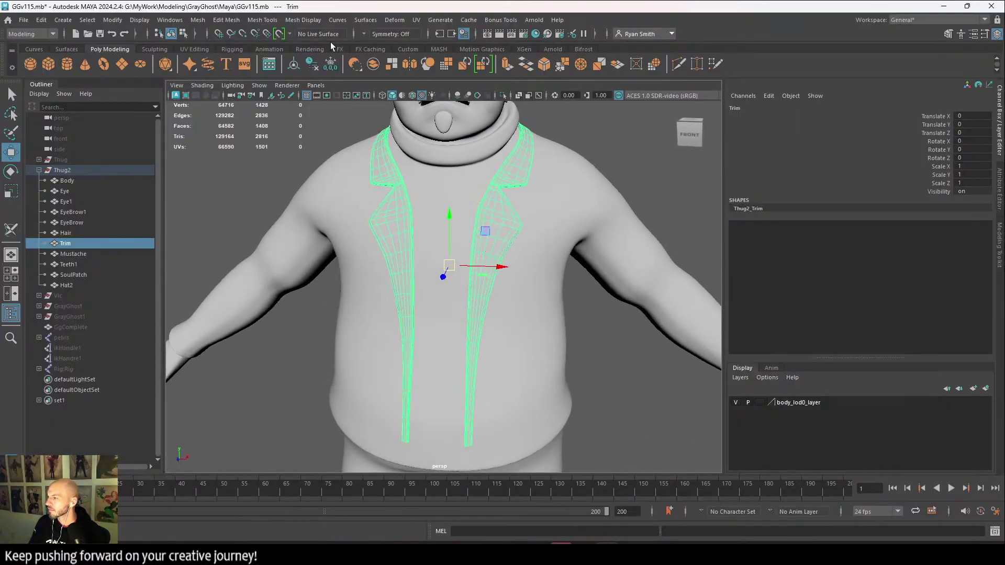
Activate the Grab sculpting tool with its settings open and set symmetry to Object X.
{"action": "left_click", "coordinate": [153, 49]}
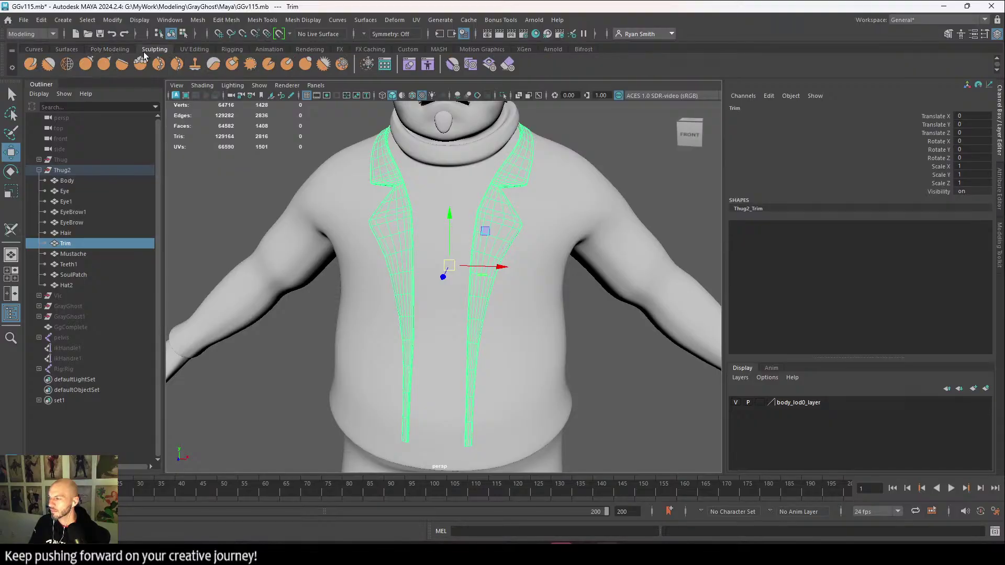
{"action": "double_click", "coordinate": [86, 63]}
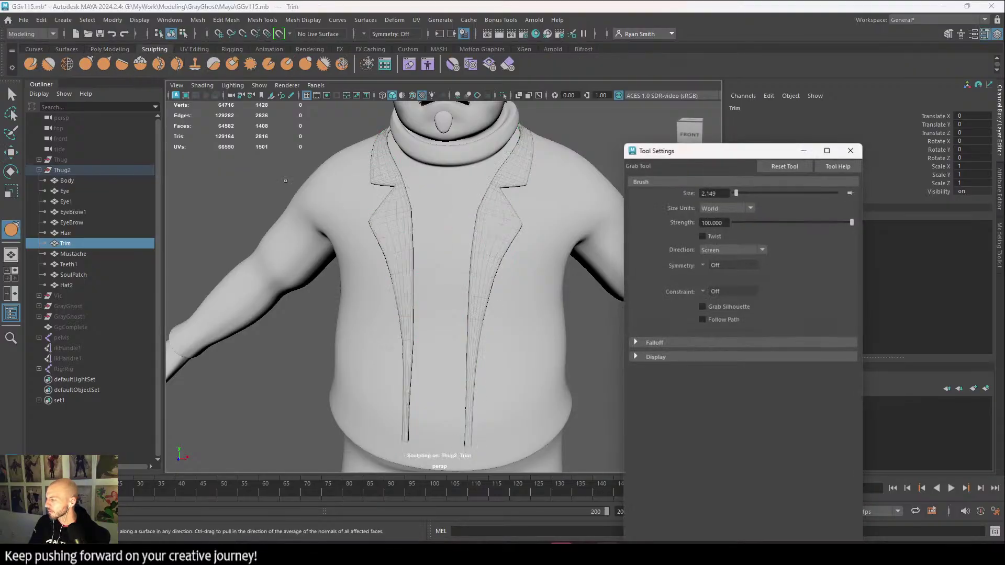
{"action": "left_click", "coordinate": [365, 35]}
{"action": "left_click", "coordinate": [390, 52]}
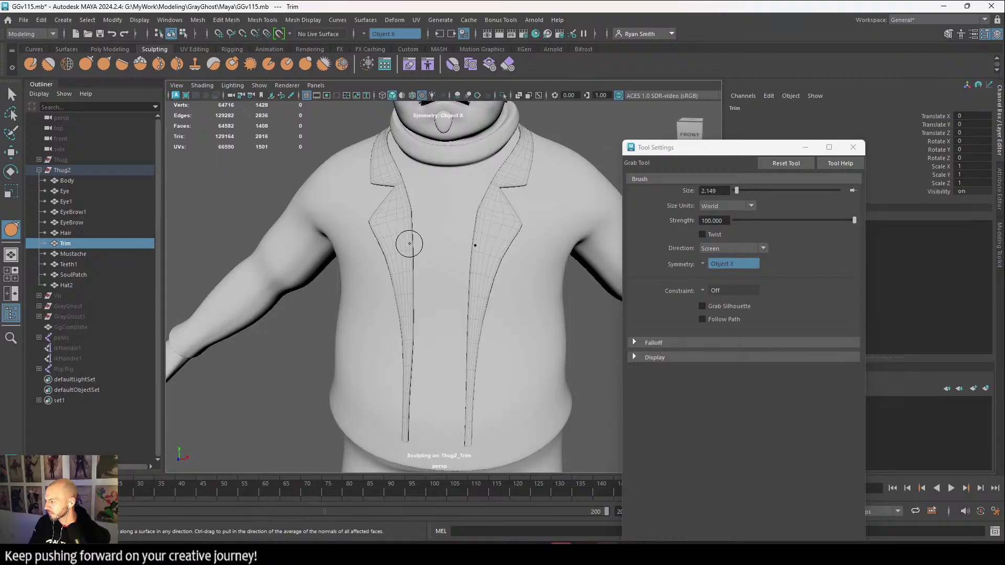
Enlarge the Grab brush to 11.6, pull the lower lapel ends outward, and undo the last stroke on the lower lapels.
{"action": "left_click_drag", "start_coordinate": [409, 243], "coordinate": [411, 243]}
{"action": "scroll", "coordinate": [413, 334], "scroll_direction": "down", "scroll_amount": 3}
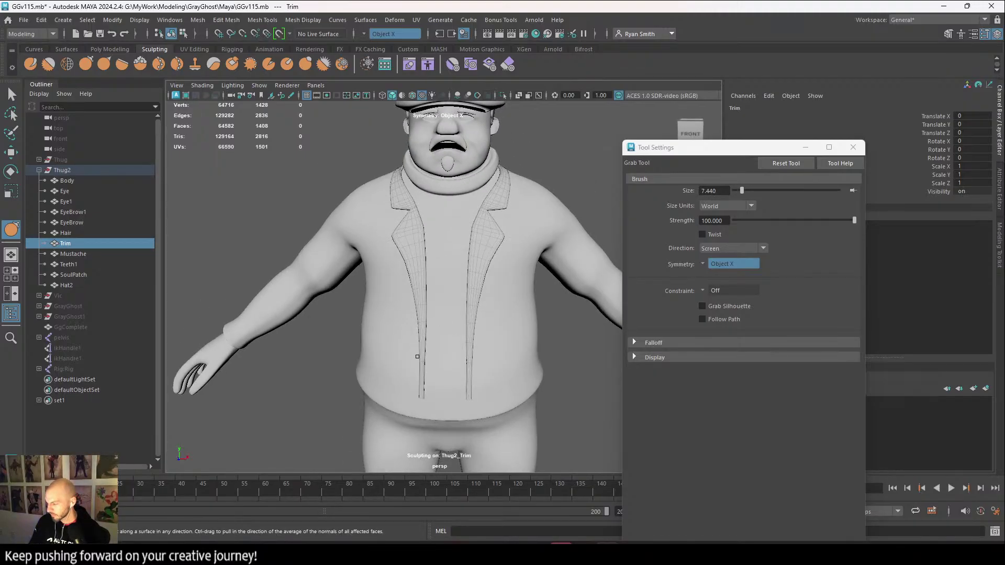
{"action": "left_click_drag", "start_coordinate": [417, 357], "coordinate": [434, 355]}
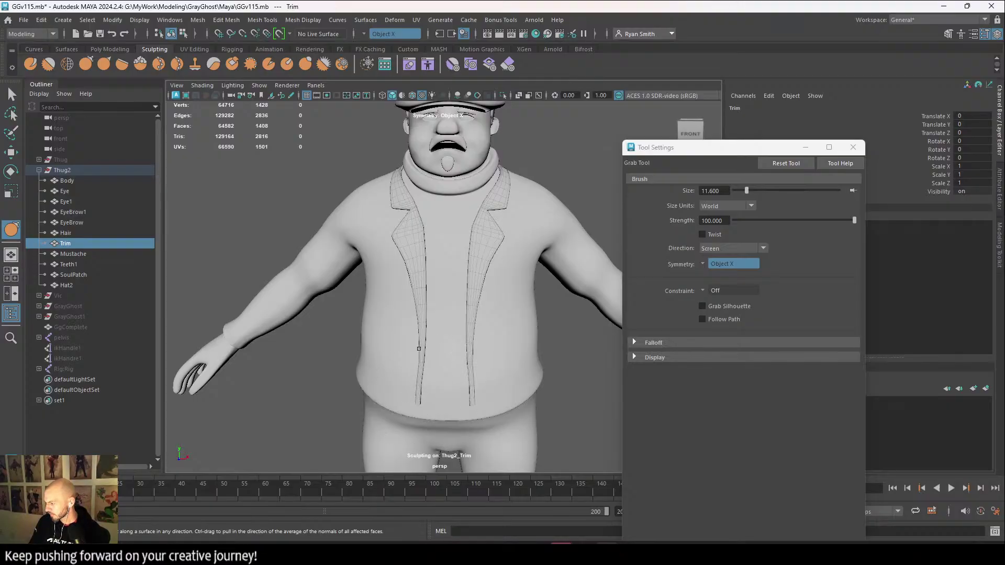
{"action": "left_click_drag", "start_coordinate": [418, 338], "coordinate": [411, 335]}
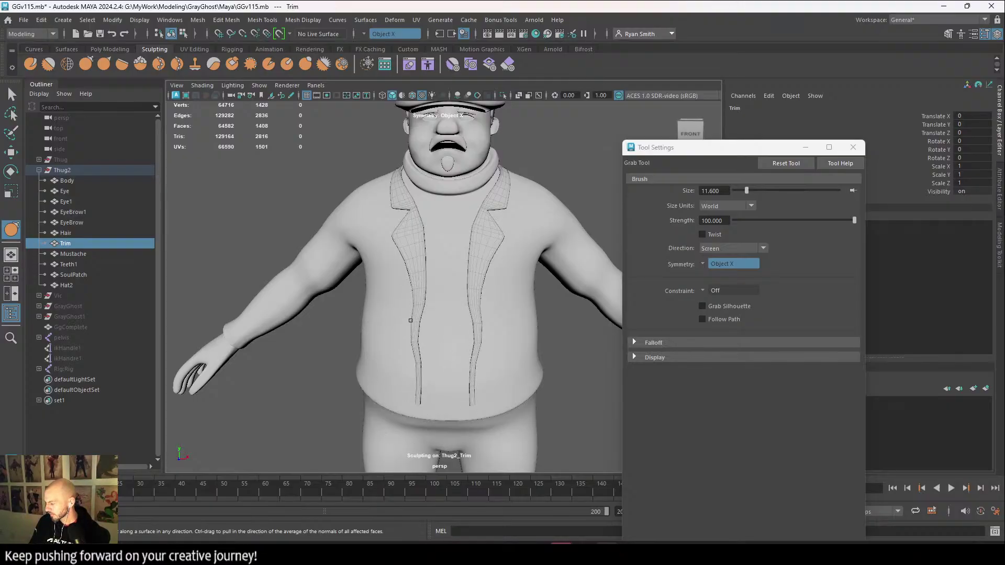
{"action": "key", "text": "ctrl+z"}
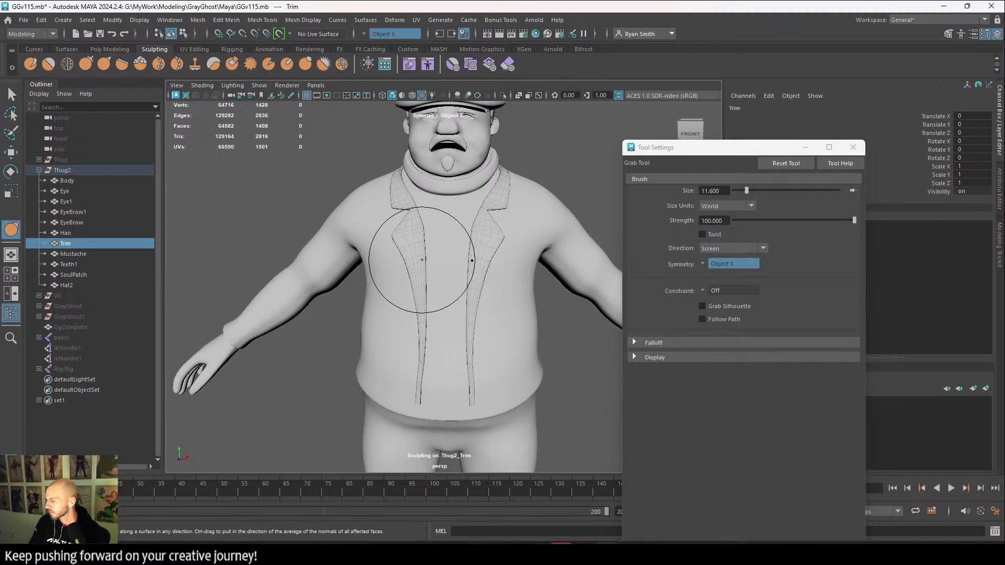
Select the Trim vertices below the lapel notches and move them symmetrically outward with soft selection on.
{"action": "key", "text": "w"}
{"action": "right_click_drag", "start_coordinate": [474, 229], "coordinate": [419, 223]}
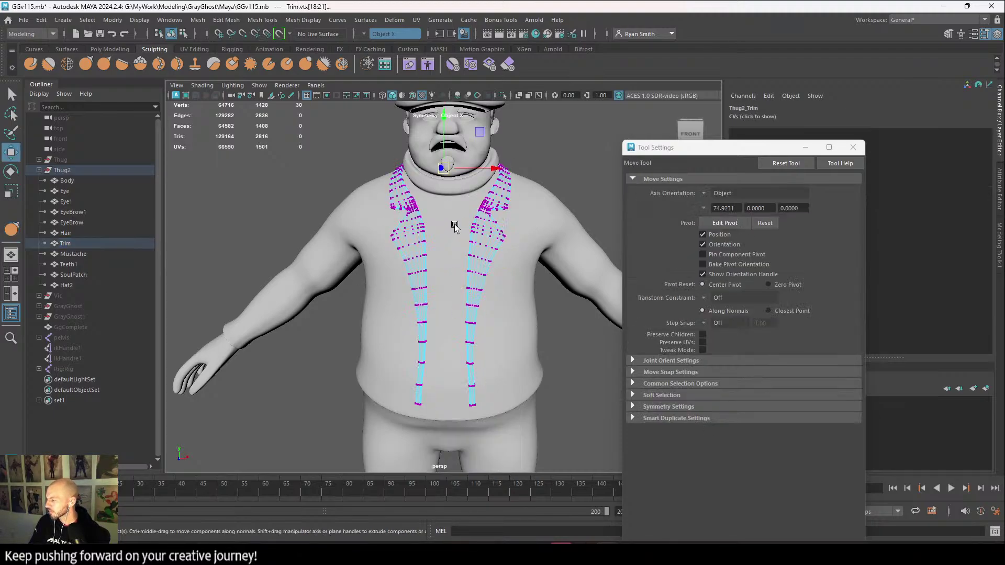
{"action": "left_click_drag", "start_coordinate": [508, 414], "coordinate": [510, 416]}
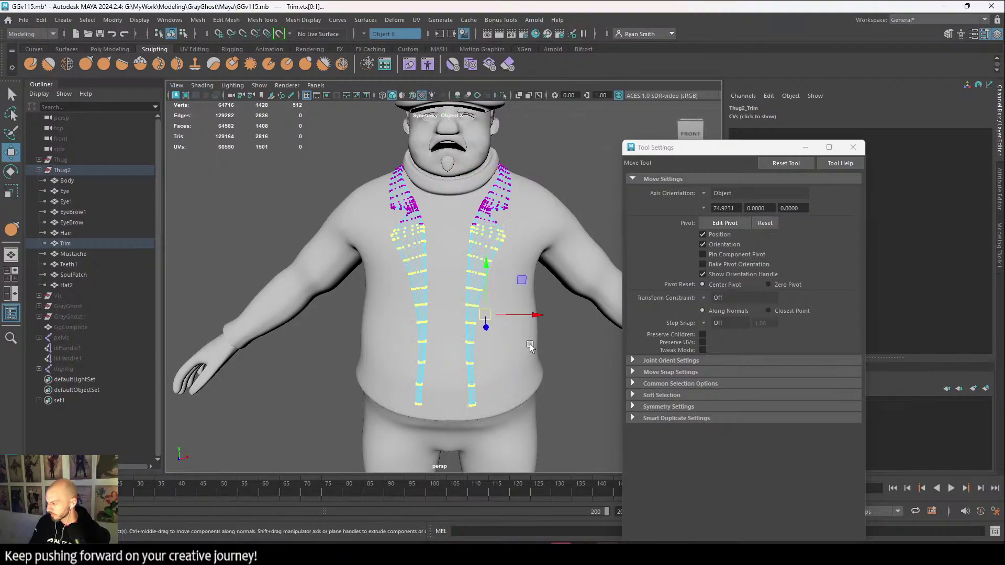
{"action": "key", "text": "b"}
{"action": "left_click_drag", "start_coordinate": [540, 320], "coordinate": [546, 316]}
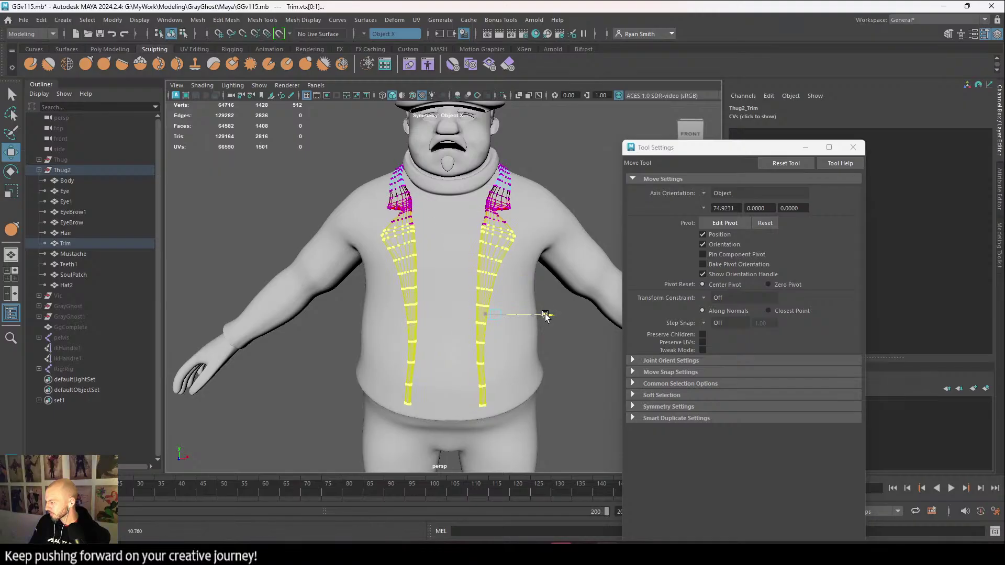
Rotate the selected lower lapel vertices so their bottom ends flare apart, and move them farther outward.
{"action": "key", "text": "e"}
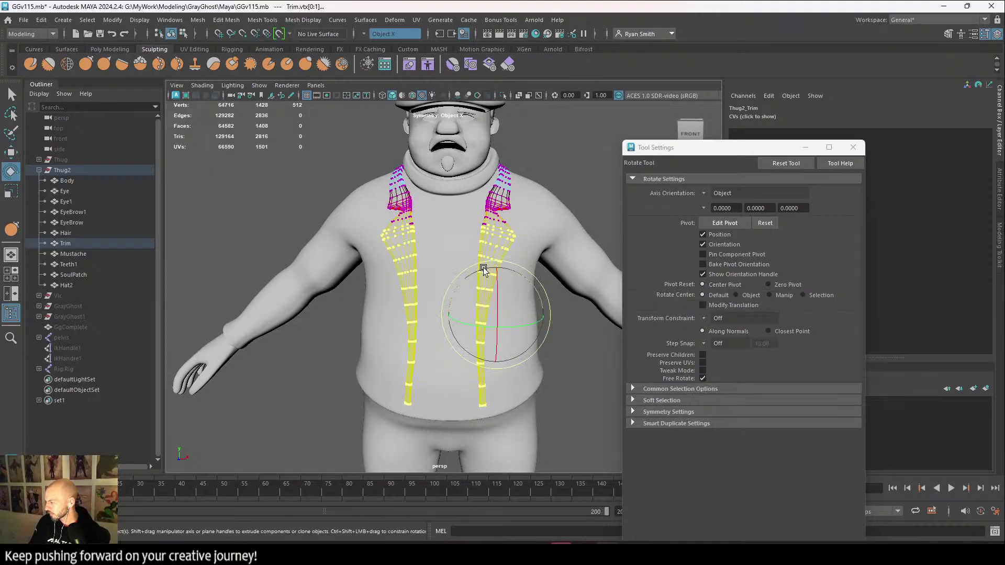
{"action": "left_click_drag", "start_coordinate": [484, 270], "coordinate": [480, 270]}
{"action": "key", "text": "w"}
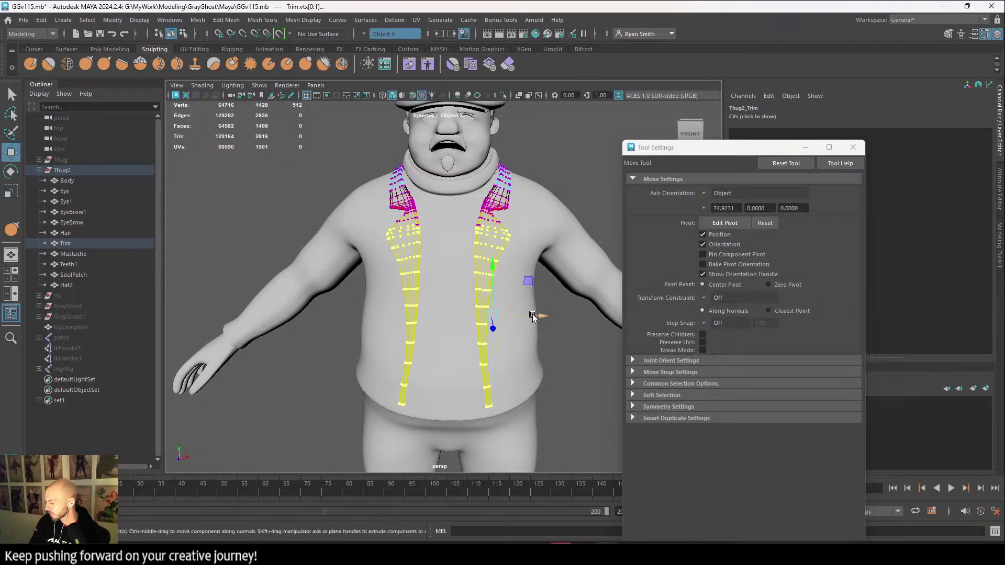
{"action": "left_click_drag", "start_coordinate": [532, 316], "coordinate": [541, 316]}
Rotate the lower lapel vertices once more and shift them in depth relative to the belly.
{"action": "key", "text": "e"}
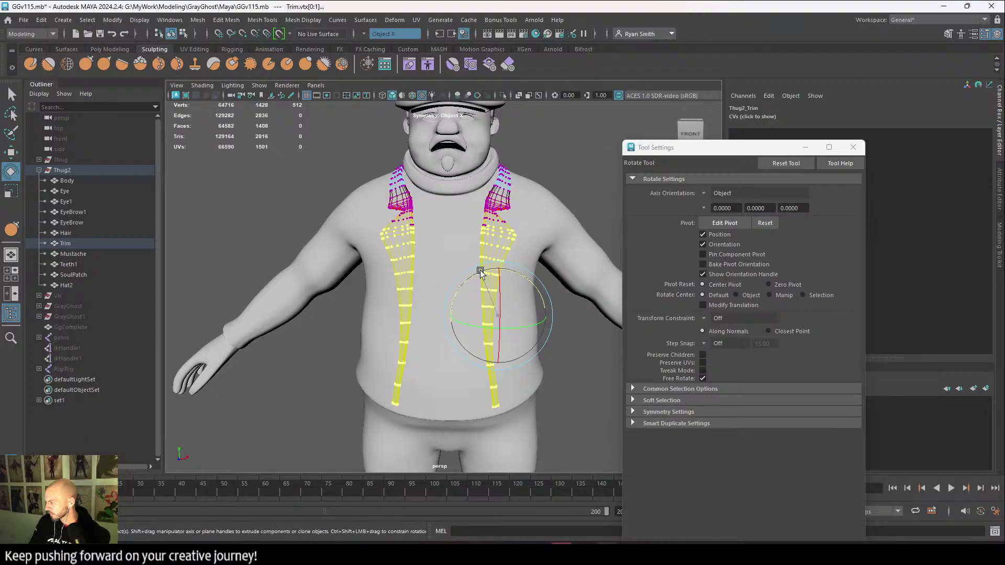
{"action": "left_click_drag", "start_coordinate": [480, 273], "coordinate": [378, 289]}
{"action": "key", "text": "w"}
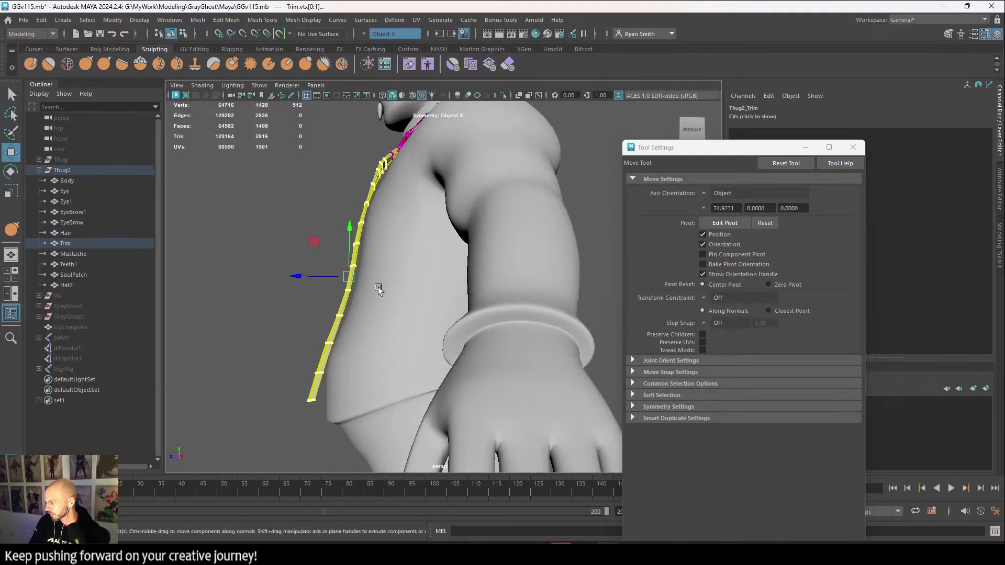
{"action": "left_click_drag", "start_coordinate": [306, 276], "coordinate": [437, 308]}
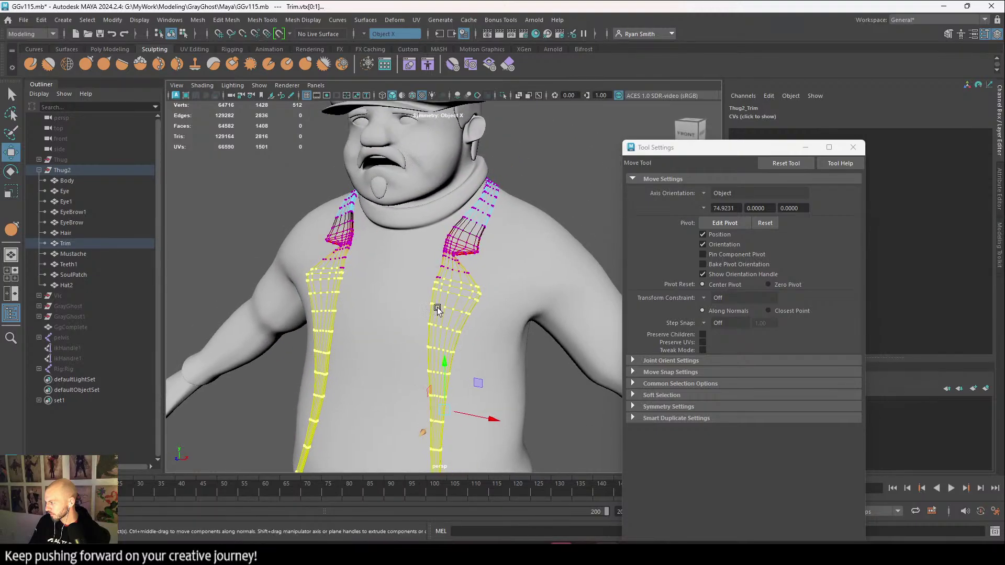
Try to move the upper lapel vertices just above the notch outward with soft selection.
{"action": "right_click_drag", "start_coordinate": [438, 309], "coordinate": [565, 397], "text": "alt"}
{"action": "left_click_drag", "start_coordinate": [565, 398], "coordinate": [557, 359], "text": "alt"}
{"action": "right_click_drag", "start_coordinate": [557, 359], "coordinate": [375, 353], "text": "alt"}
{"action": "left_click_drag", "start_coordinate": [375, 352], "coordinate": [386, 320], "text": "alt"}
{"action": "left_click_drag", "start_coordinate": [334, 294], "coordinate": [465, 333]}
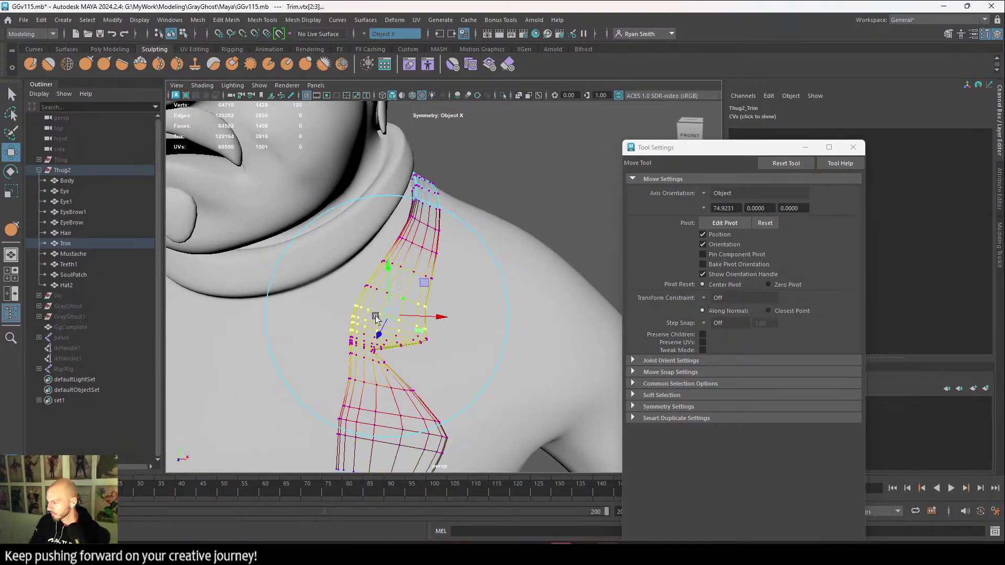
{"action": "left_click_drag", "start_coordinate": [445, 319], "coordinate": [456, 321]}
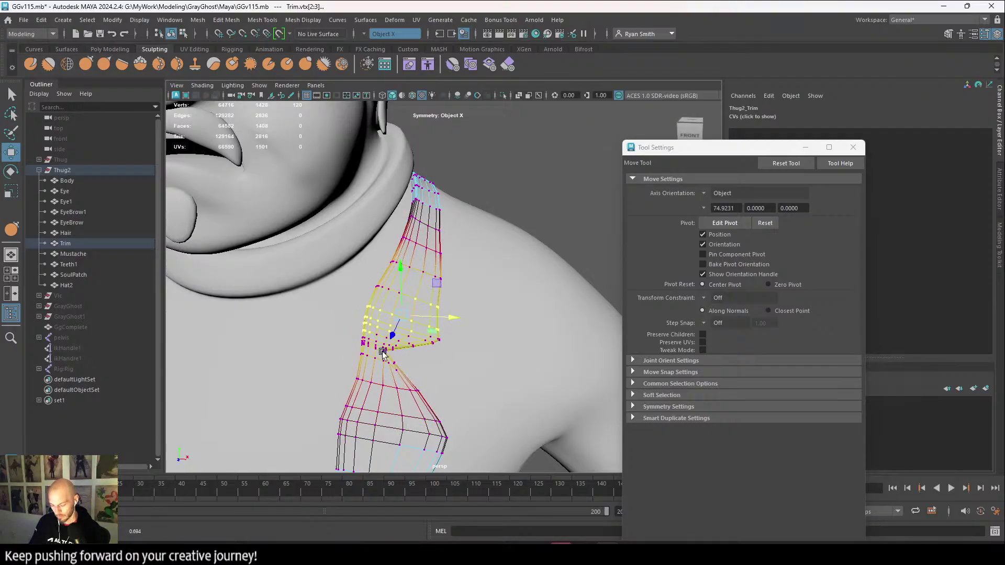
Try moving the inner-edge vertices beside the notch without soft selection, undo the upper lapel moves, and restore soft selection.
{"action": "left_click_drag", "start_coordinate": [385, 352], "coordinate": [346, 306], "text": "alt"}
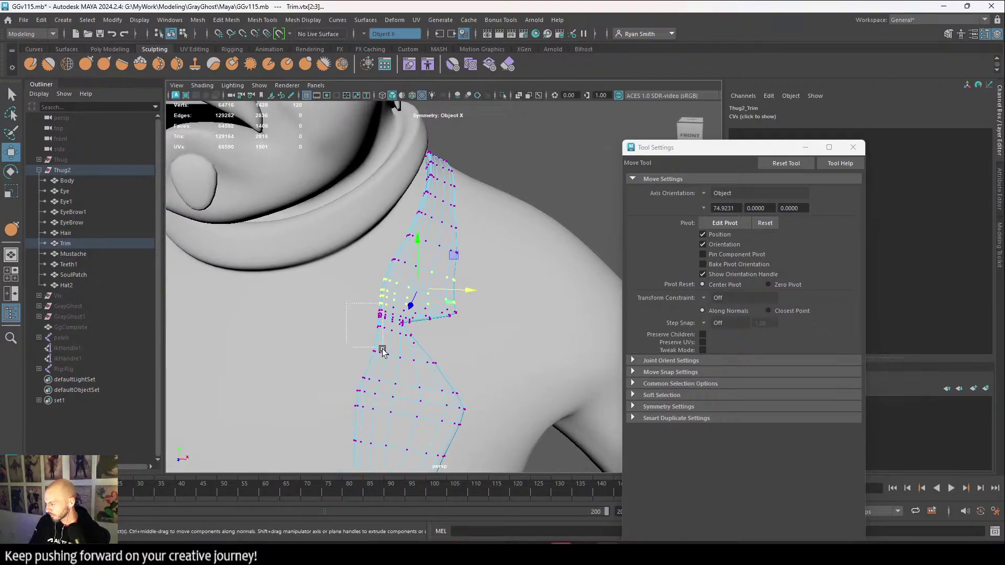
{"action": "left_click_drag", "start_coordinate": [381, 348], "coordinate": [430, 332]}
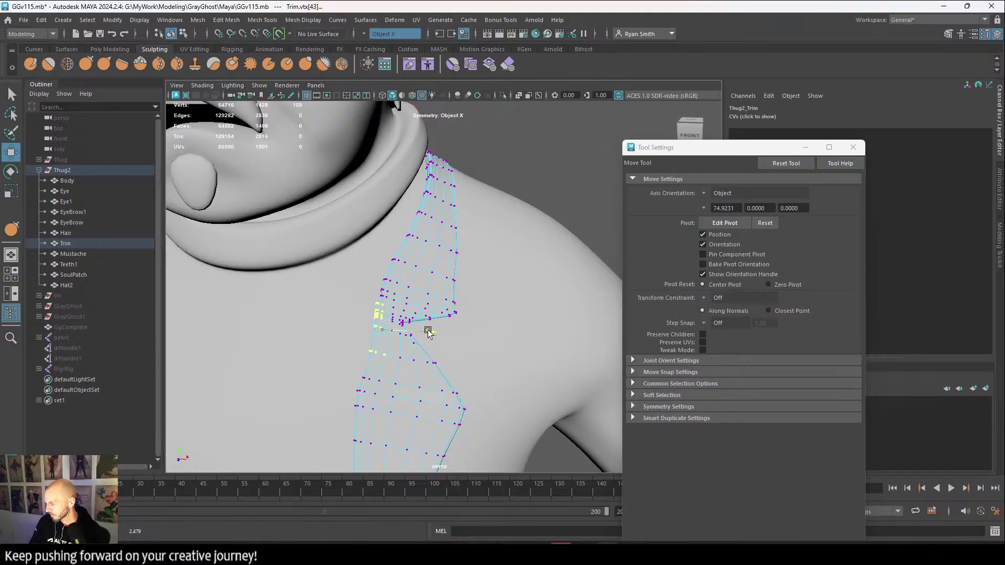
{"action": "key", "text": "shift+period"}
{"action": "key", "text": "b"}
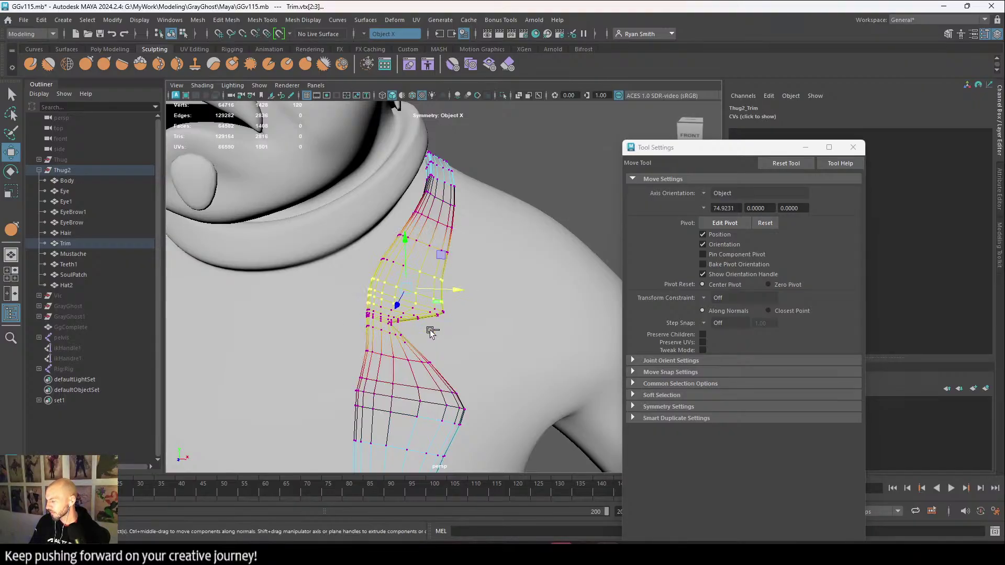
Return to object mode, deselect the trim, and examine how the lapels sit on the chest and belly.
{"action": "scroll", "coordinate": [429, 330], "scroll_direction": "down", "scroll_amount": 5}
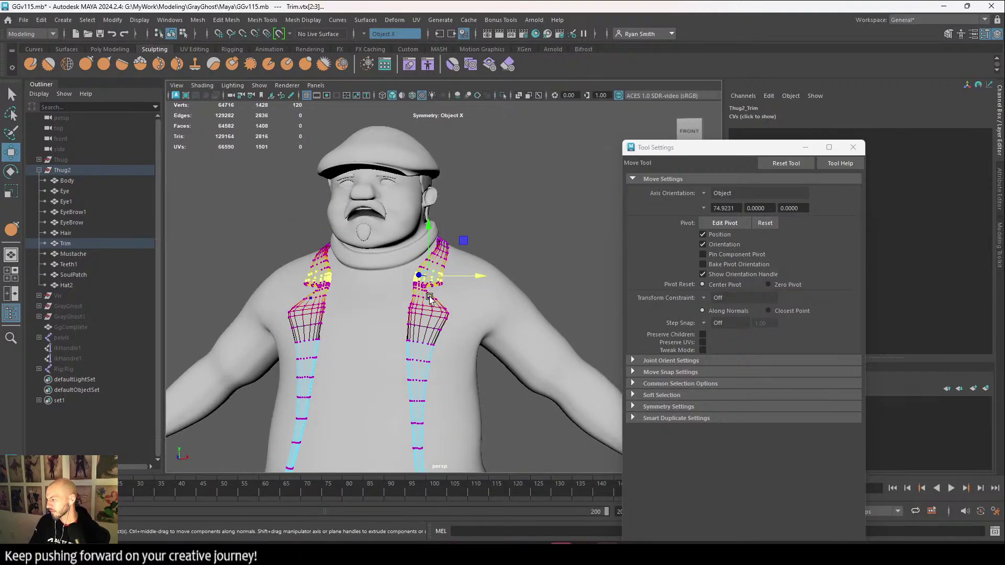
{"action": "right_click_drag", "start_coordinate": [429, 241], "coordinate": [440, 296]}
{"action": "left_click", "coordinate": [529, 218]}
{"action": "left_click_drag", "start_coordinate": [439, 296], "coordinate": [422, 272], "text": "alt"}
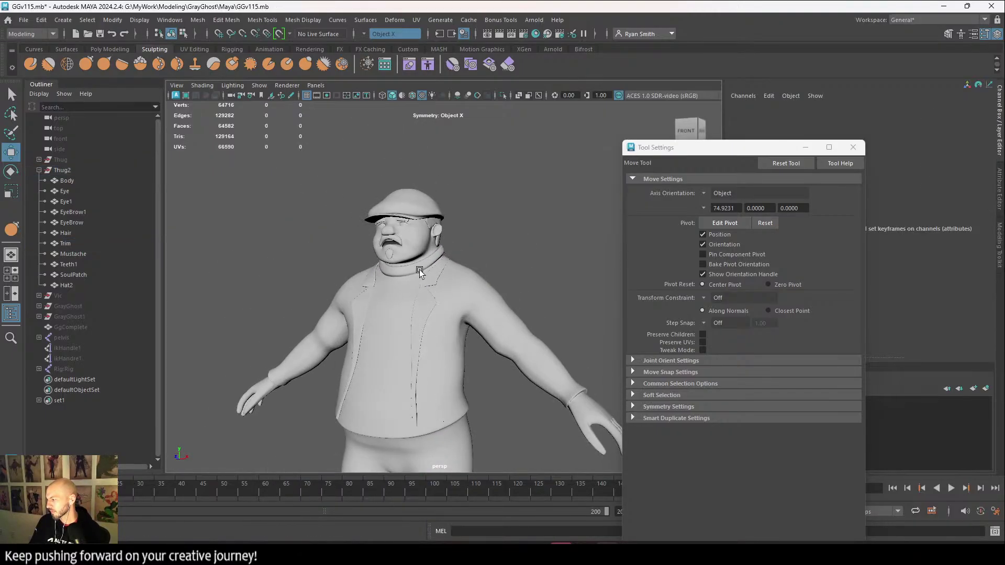
{"action": "right_click_drag", "start_coordinate": [422, 273], "coordinate": [404, 348], "text": "alt"}
{"action": "middle_click_drag", "start_coordinate": [404, 348], "coordinate": [417, 317], "text": "alt"}
{"action": "left_click_drag", "start_coordinate": [432, 298], "coordinate": [446, 285], "text": "alt"}
{"action": "right_click_drag", "start_coordinate": [446, 285], "coordinate": [432, 351], "text": "alt"}
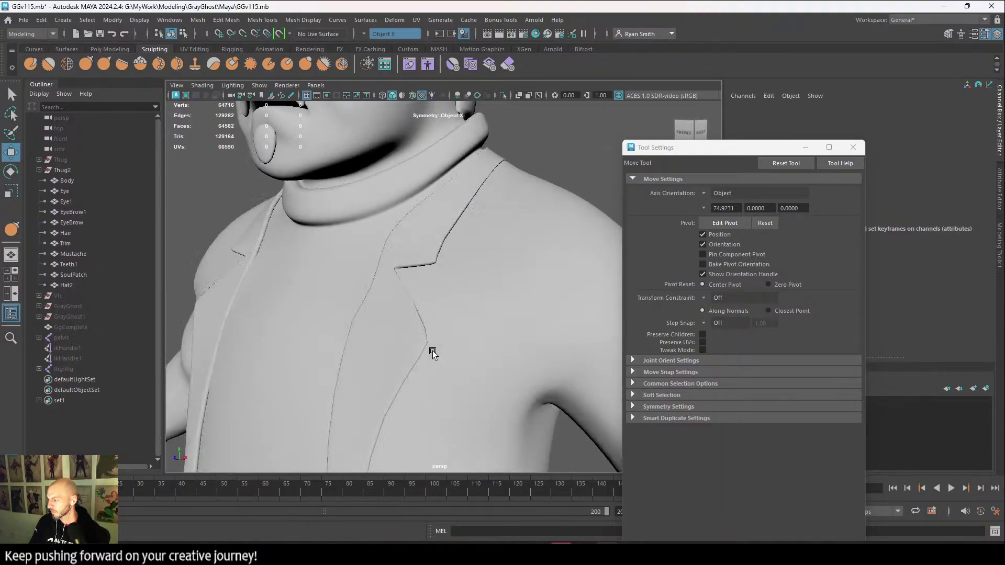
Return to vertex editing on the trim and move the lapel vertices below the notch sideways with soft selection.
{"action": "left_click_drag", "start_coordinate": [432, 350], "coordinate": [474, 340], "text": "alt"}
{"action": "right_click_drag", "start_coordinate": [474, 339], "coordinate": [454, 343], "text": "alt"}
{"action": "left_click", "coordinate": [453, 343]}
{"action": "key", "text": "F9"}
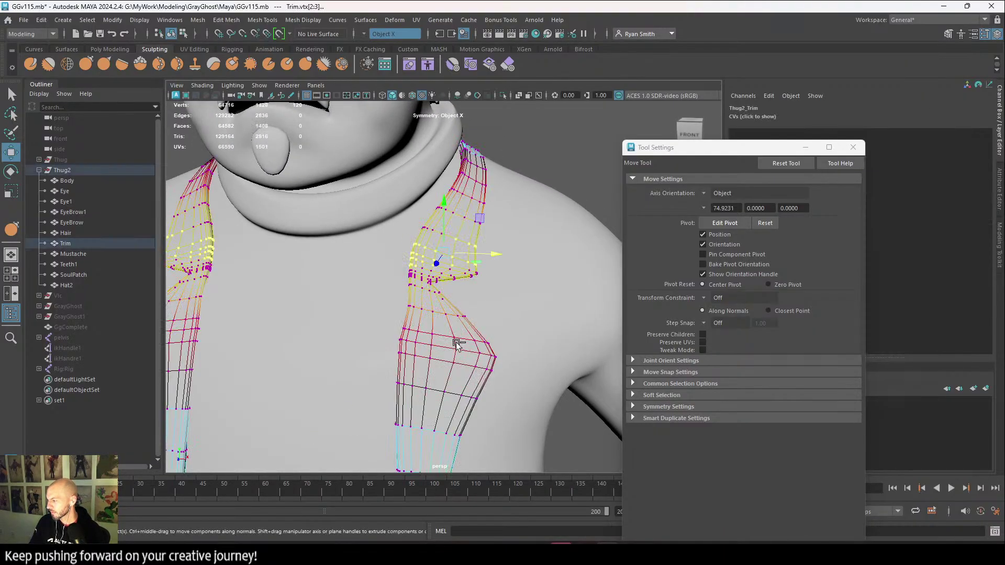
{"action": "key", "text": "ctrl+z"}
{"action": "right_click_drag", "start_coordinate": [457, 342], "coordinate": [442, 347], "text": "alt"}
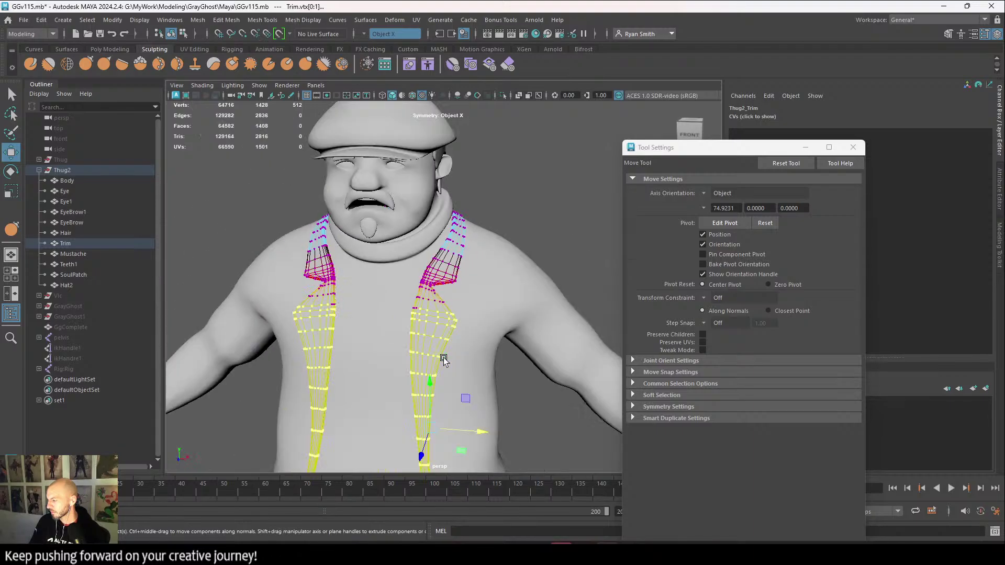
{"action": "left_click_drag", "start_coordinate": [434, 344], "coordinate": [516, 310]}
{"action": "middle_click_drag", "start_coordinate": [491, 361], "coordinate": [481, 312], "text": "alt"}
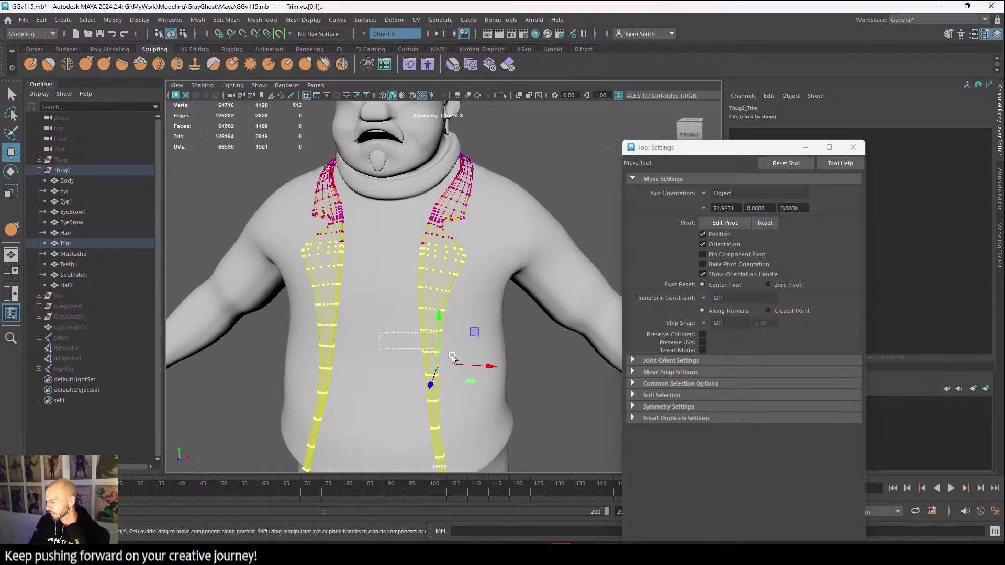
Select the rows around the middle of the lower lapels and move them outward, away from the chest's centre.
{"action": "left_click_drag", "start_coordinate": [452, 357], "coordinate": [453, 357]}
{"action": "left_click_drag", "start_coordinate": [466, 321], "coordinate": [531, 286]}
{"action": "left_click_drag", "start_coordinate": [480, 355], "coordinate": [458, 375]}
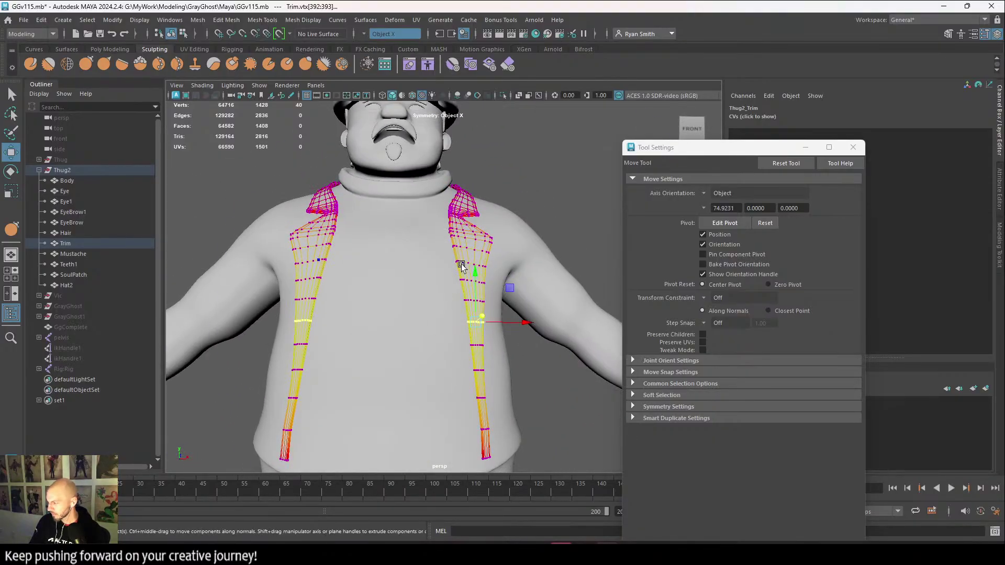
Move the bottom and middle rows of the lower lapels in depth so the strips follow the belly.
{"action": "left_click_drag", "start_coordinate": [433, 332], "coordinate": [393, 399]}
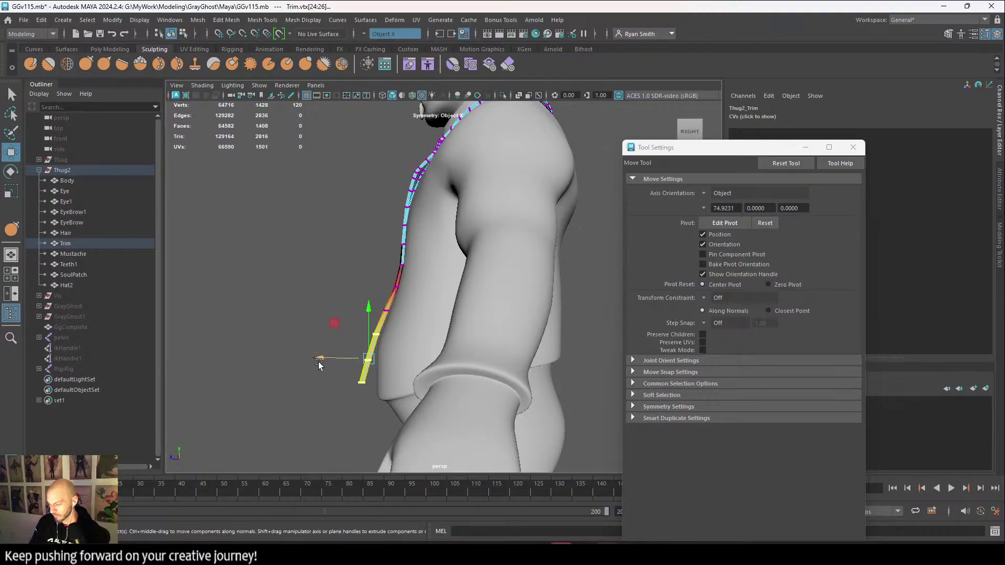
{"action": "left_click_drag", "start_coordinate": [318, 362], "coordinate": [382, 351]}
{"action": "left_click_drag", "start_coordinate": [521, 283], "coordinate": [462, 321]}
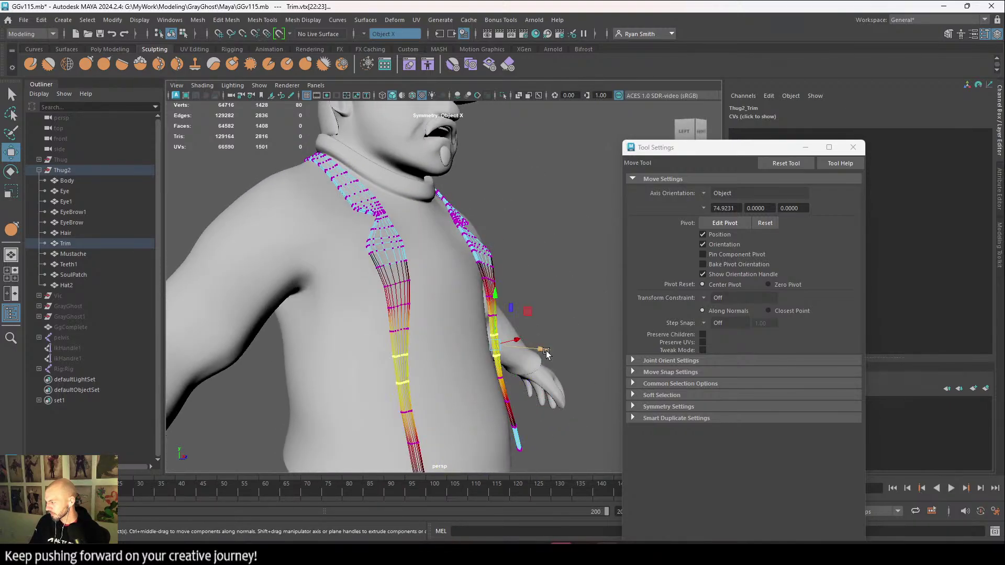
{"action": "left_click_drag", "start_coordinate": [546, 354], "coordinate": [414, 333]}
Select the wide lapel section just below the notch and adjust its depth to fit the chest.
{"action": "left_click_drag", "start_coordinate": [465, 393], "coordinate": [465, 394]}
{"action": "left_click_drag", "start_coordinate": [466, 394], "coordinate": [412, 374], "text": "alt"}
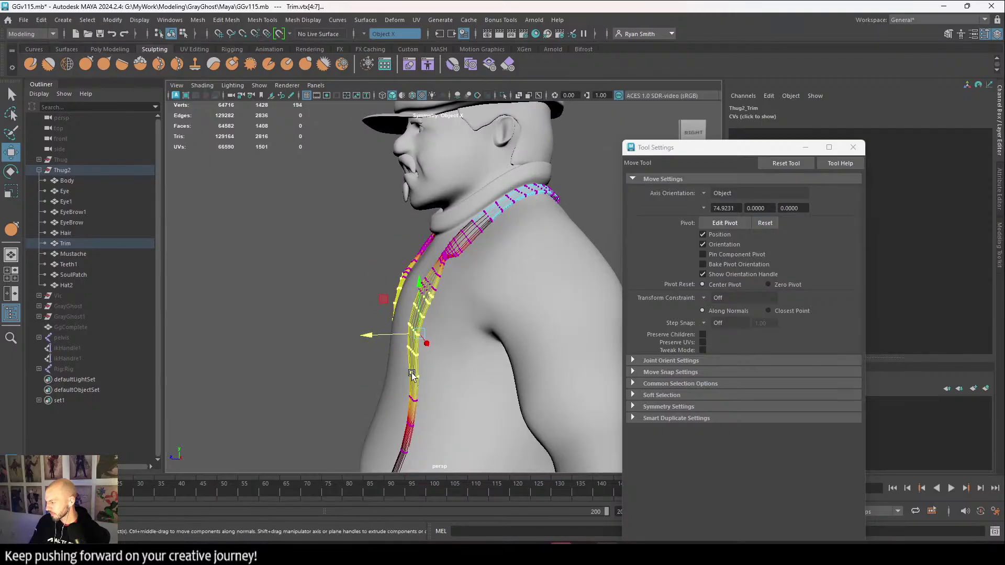
{"action": "left_click_drag", "start_coordinate": [361, 336], "coordinate": [404, 339], "text": "alt"}
{"action": "key", "text": "e"}
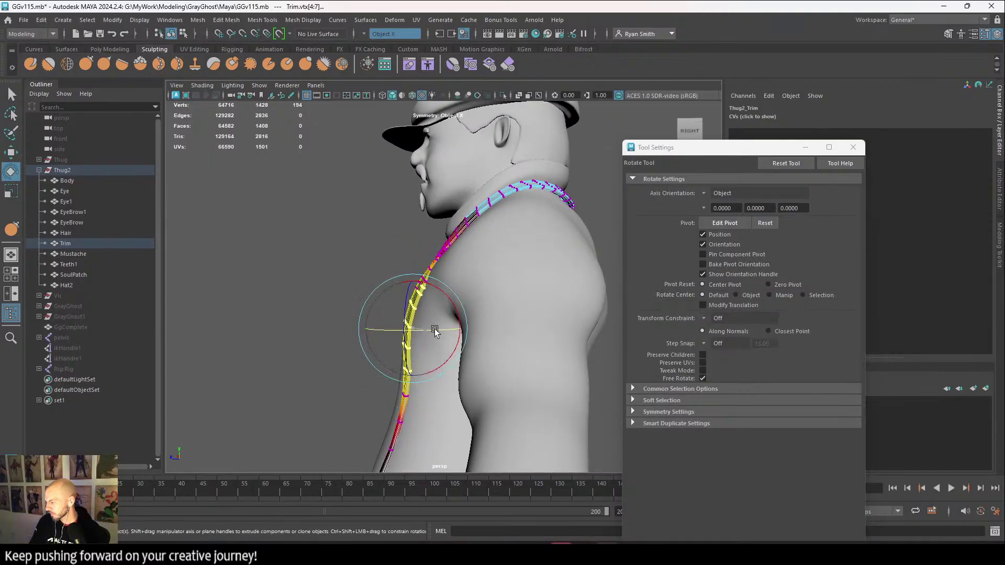
{"action": "left_click_drag", "start_coordinate": [427, 332], "coordinate": [425, 317], "text": "alt"}
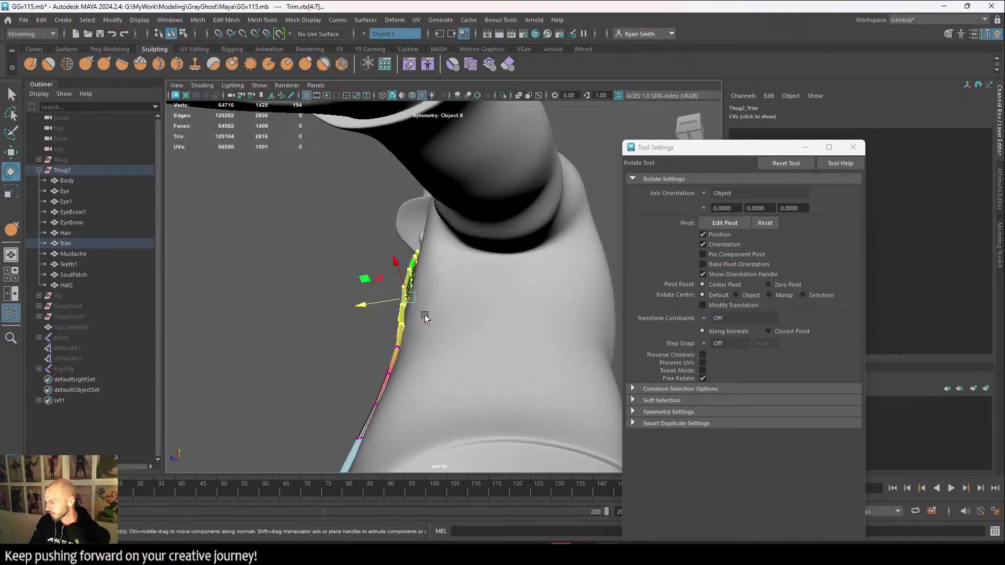
{"action": "key", "text": "w"}
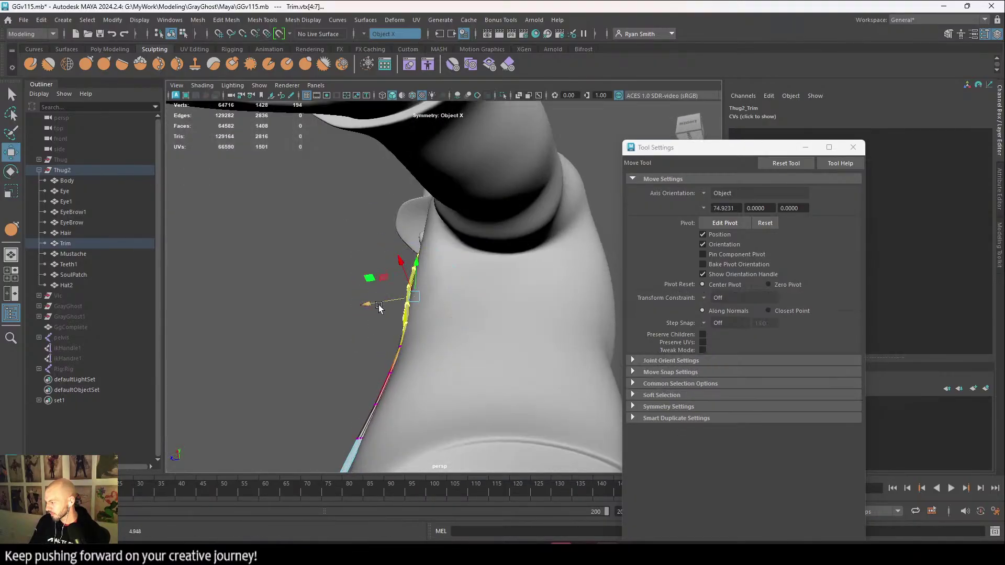
{"action": "left_click_drag", "start_coordinate": [375, 301], "coordinate": [540, 392]}
Leave vertex editing, deselect the trim, and inspect the lapels for places where they sink into the jacket.
{"action": "right_click_drag", "start_coordinate": [540, 393], "coordinate": [484, 372], "text": "alt"}
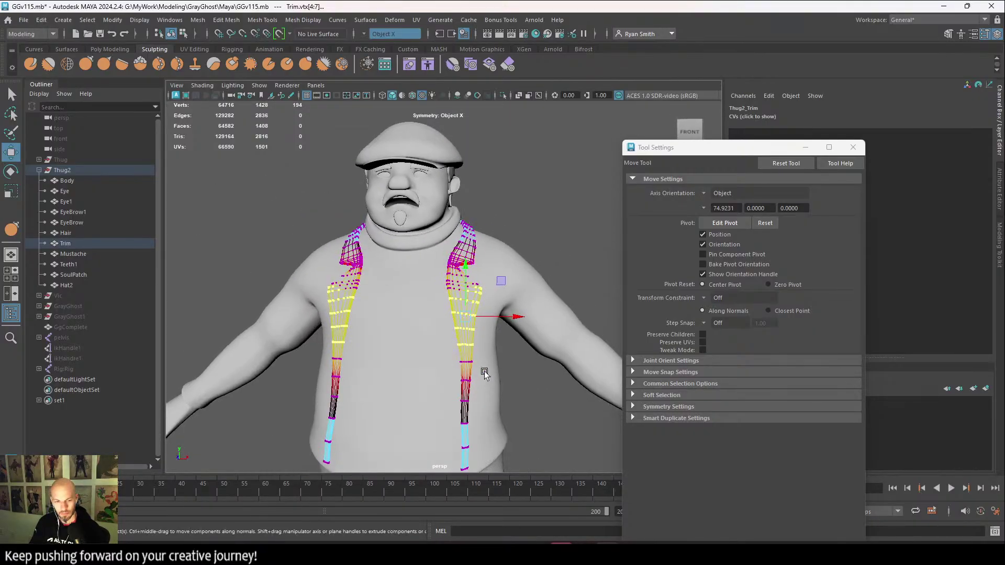
{"action": "right_click_drag", "start_coordinate": [426, 265], "coordinate": [511, 225]}
{"action": "key", "text": "e"}
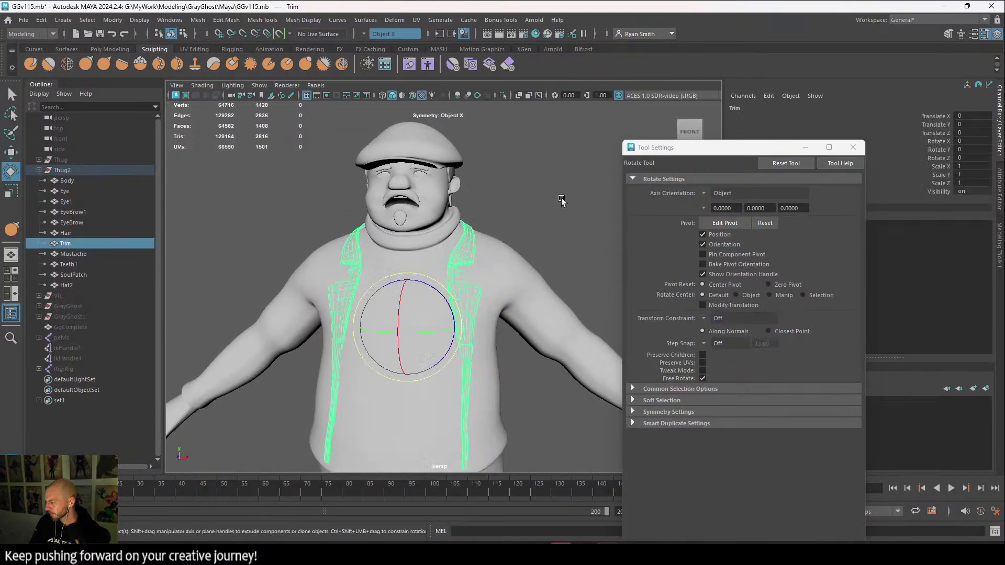
{"action": "left_click", "coordinate": [595, 259]}
{"action": "left_click_drag", "start_coordinate": [595, 259], "coordinate": [528, 314], "text": "alt"}
{"action": "right_click_drag", "start_coordinate": [529, 314], "coordinate": [501, 356], "text": "alt"}
{"action": "left_click_drag", "start_coordinate": [501, 356], "coordinate": [450, 340], "text": "alt"}
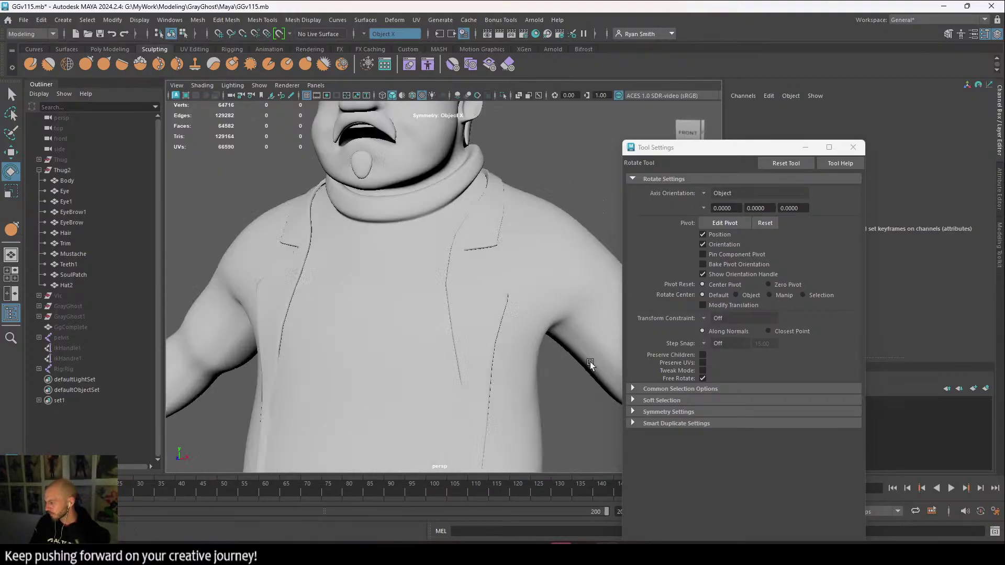
{"action": "right_click_drag", "start_coordinate": [450, 340], "coordinate": [444, 371], "text": "alt"}
{"action": "middle_click_drag", "start_coordinate": [444, 371], "coordinate": [437, 272], "text": "alt"}
{"action": "left_click_drag", "start_coordinate": [437, 273], "coordinate": [409, 272], "text": "alt"}
{"action": "right_click_drag", "start_coordinate": [408, 271], "coordinate": [412, 347], "text": "alt"}
Restore the trim's vertex selection and move the middle row of the lower lapels in depth with soft selection.
{"action": "key", "text": "ctrl+z"}
{"action": "key", "text": "ctrl+z"}
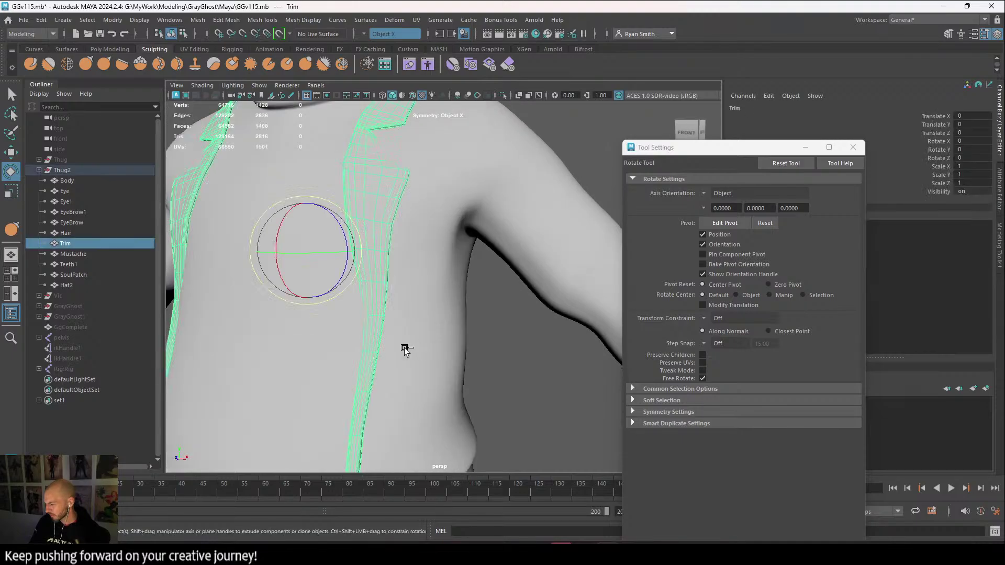
{"action": "left_click_drag", "start_coordinate": [405, 349], "coordinate": [344, 350], "text": "alt"}
{"action": "key", "text": "w"}
{"action": "left_click_drag", "start_coordinate": [420, 314], "coordinate": [346, 313]}
{"action": "key", "text": "e"}
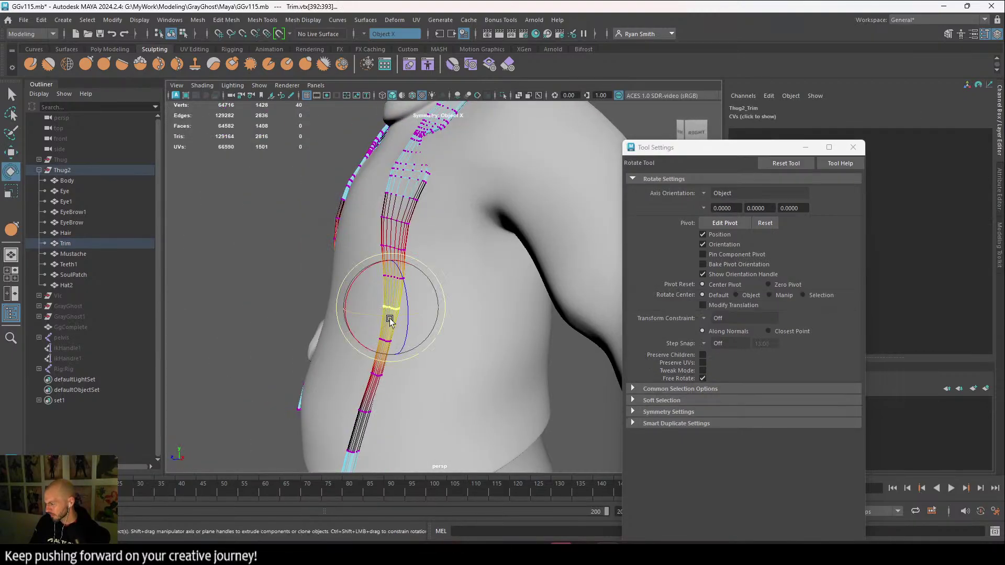
{"action": "key", "text": "w"}
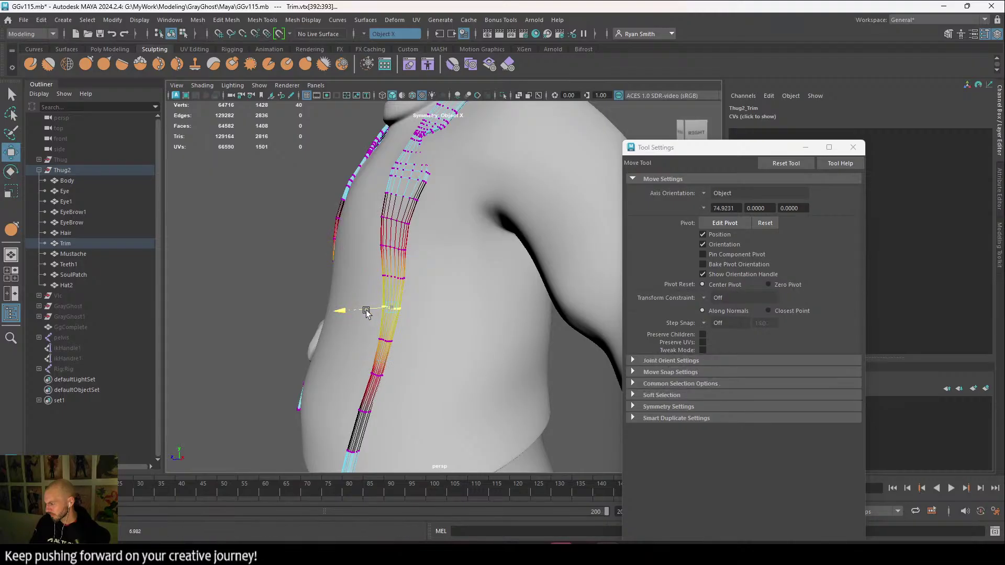
{"action": "left_click_drag", "start_coordinate": [367, 330], "coordinate": [504, 325], "text": "alt"}
Select the lapel rows below the widest point and shift them in depth relative to the chest.
{"action": "left_click_drag", "start_coordinate": [512, 325], "coordinate": [366, 263], "text": "alt"}
{"action": "middle_click_drag", "start_coordinate": [366, 263], "coordinate": [383, 335], "text": "alt"}
{"action": "right_click_drag", "start_coordinate": [383, 335], "coordinate": [498, 457], "text": "alt"}
{"action": "left_click_drag", "start_coordinate": [498, 457], "coordinate": [496, 408], "text": "alt"}
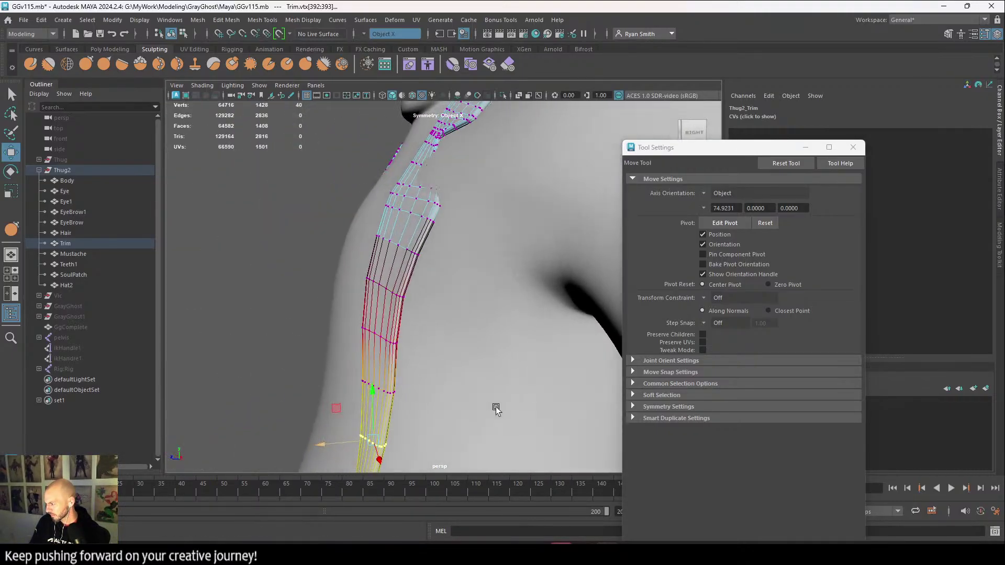
{"action": "left_click_drag", "start_coordinate": [425, 316], "coordinate": [425, 317]}
{"action": "left_click_drag", "start_coordinate": [330, 314], "coordinate": [351, 260]}
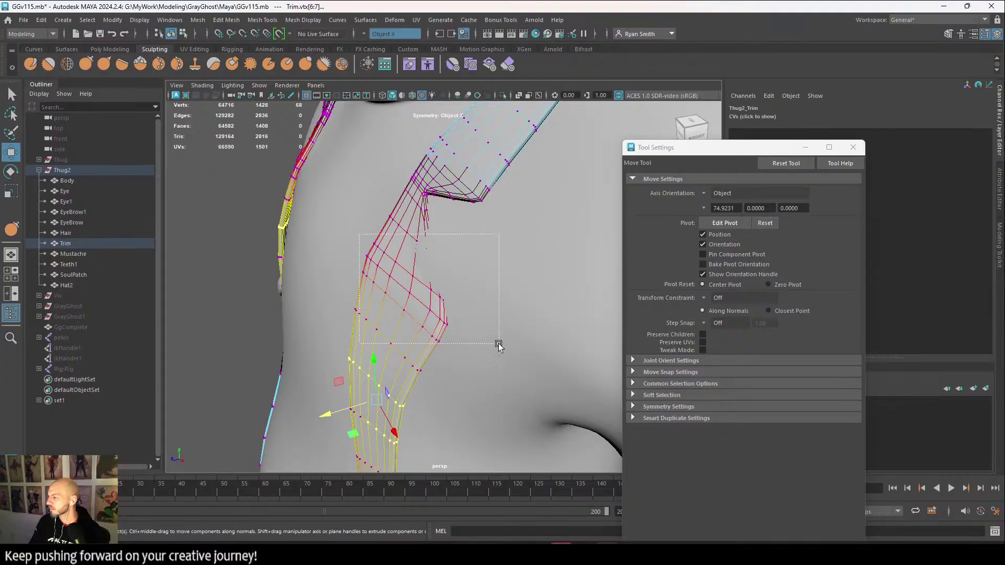
Select the lapel vertices between the notch and the pointed corner, and rotate them to follow the chest surface.
{"action": "left_click_drag", "start_coordinate": [499, 345], "coordinate": [499, 345]}
{"action": "key", "text": "e"}
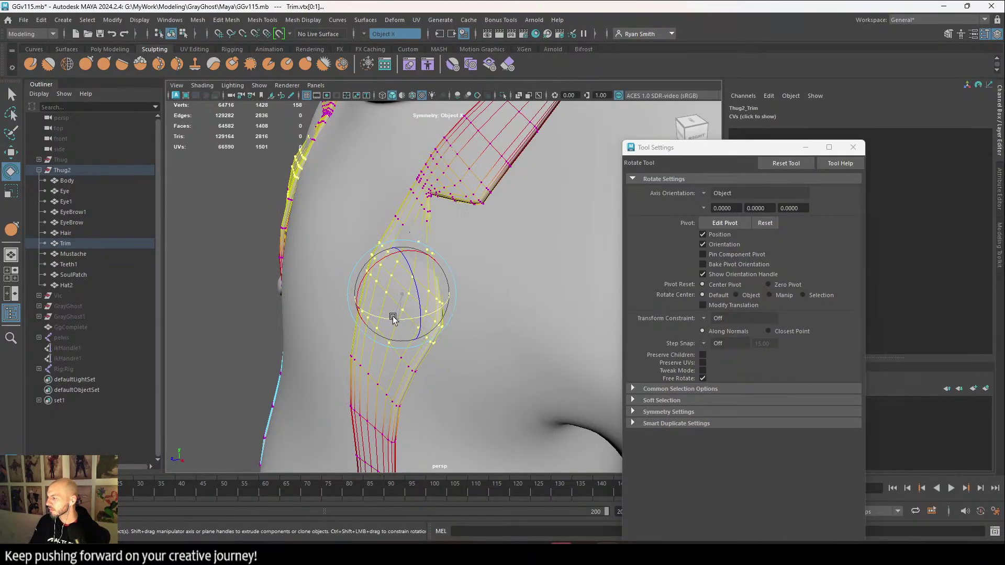
{"action": "left_click_drag", "start_coordinate": [393, 318], "coordinate": [369, 309]}
{"action": "key", "text": "w"}
{"action": "left_click_drag", "start_coordinate": [370, 297], "coordinate": [428, 311], "text": "alt"}
Select the lower lapel strips down to the hem and move them slightly inward toward the belly's centre.
{"action": "right_click_drag", "start_coordinate": [428, 311], "coordinate": [314, 241], "text": "alt"}
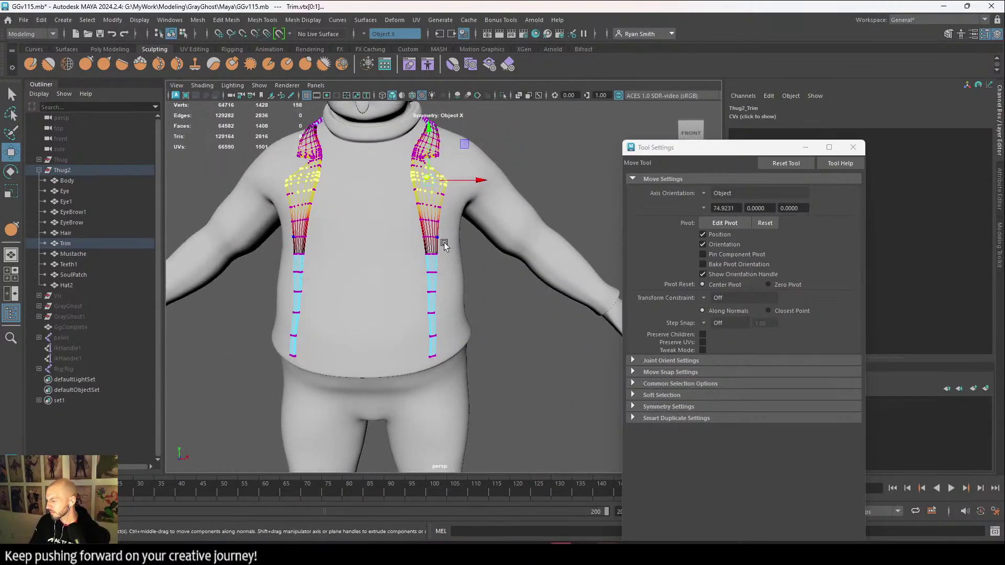
{"action": "left_click_drag", "start_coordinate": [378, 241], "coordinate": [459, 375]}
{"action": "left_click_drag", "start_coordinate": [475, 304], "coordinate": [475, 309]}
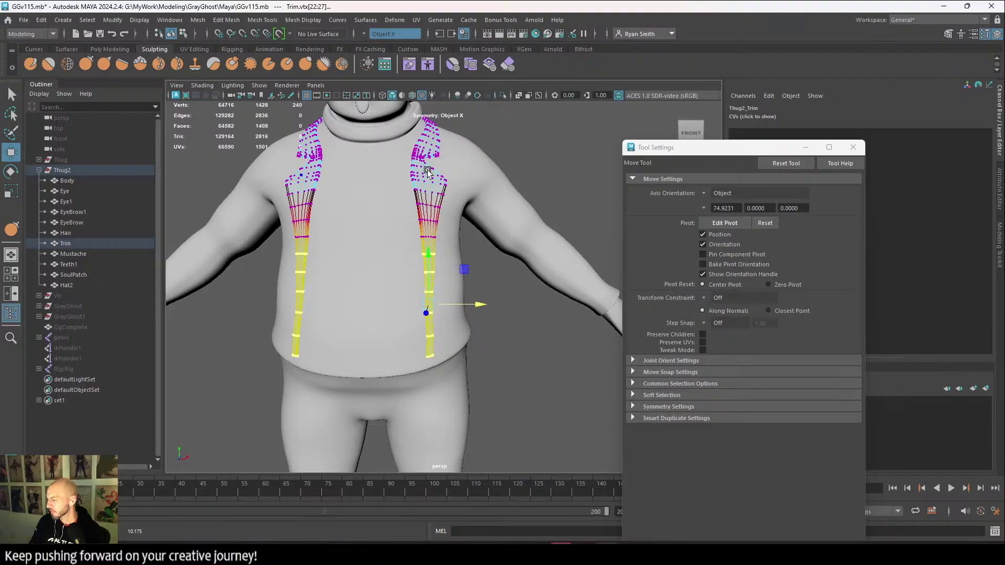
Return to object mode, deselect the trim, and examine the lapels' overall shape from near and far.
{"action": "right_click_drag", "start_coordinate": [427, 170], "coordinate": [467, 155]}
{"action": "left_click", "coordinate": [534, 127]}
{"action": "middle_click_drag", "start_coordinate": [530, 269], "coordinate": [533, 369], "text": "alt"}
{"action": "left_click_drag", "start_coordinate": [533, 369], "coordinate": [428, 294], "text": "alt"}
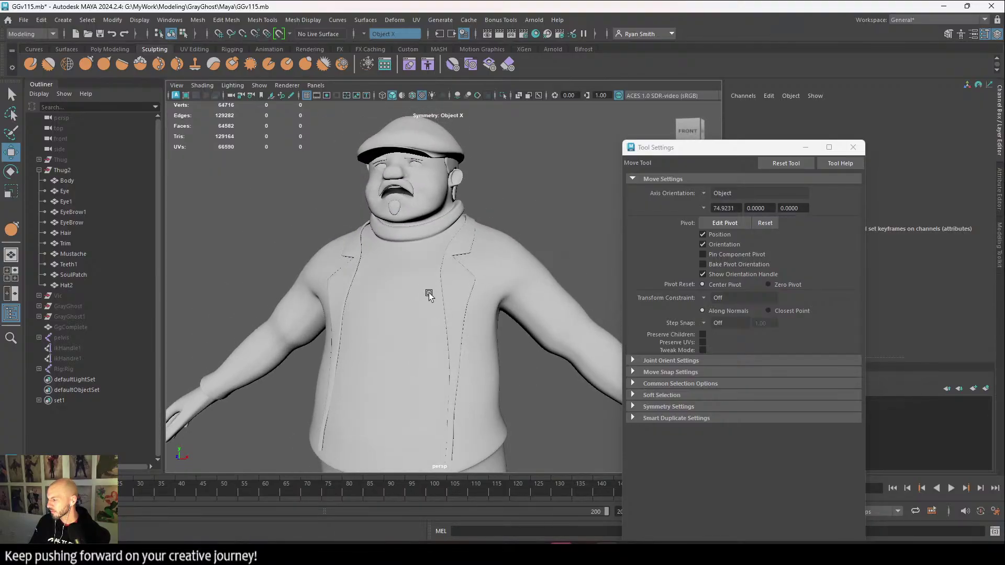
{"action": "right_click_drag", "start_coordinate": [429, 295], "coordinate": [456, 347], "text": "alt"}
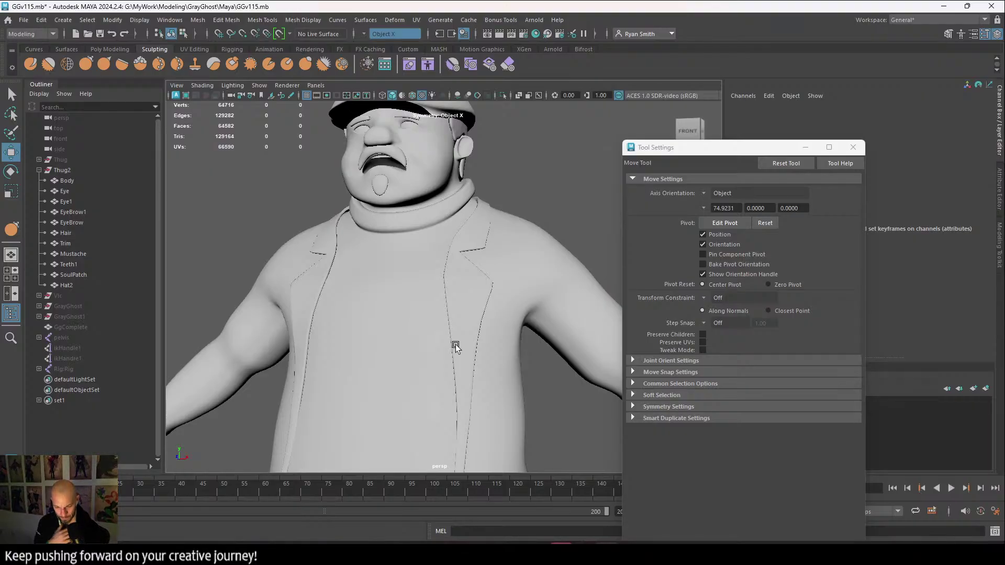
{"action": "right_click_drag", "start_coordinate": [443, 297], "coordinate": [429, 286], "text": "alt"}
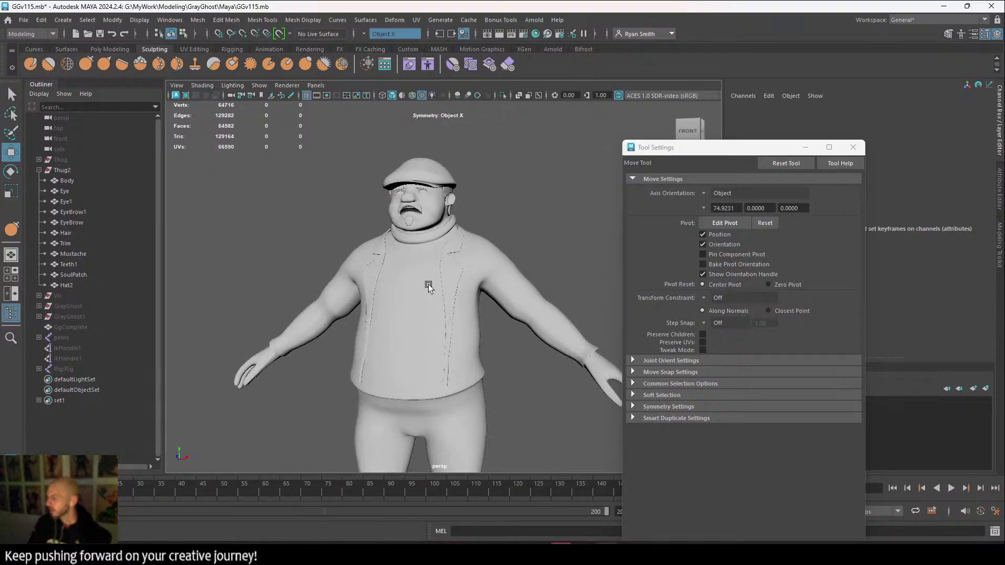
{"action": "middle_click_drag", "start_coordinate": [429, 287], "coordinate": [426, 283], "text": "alt"}
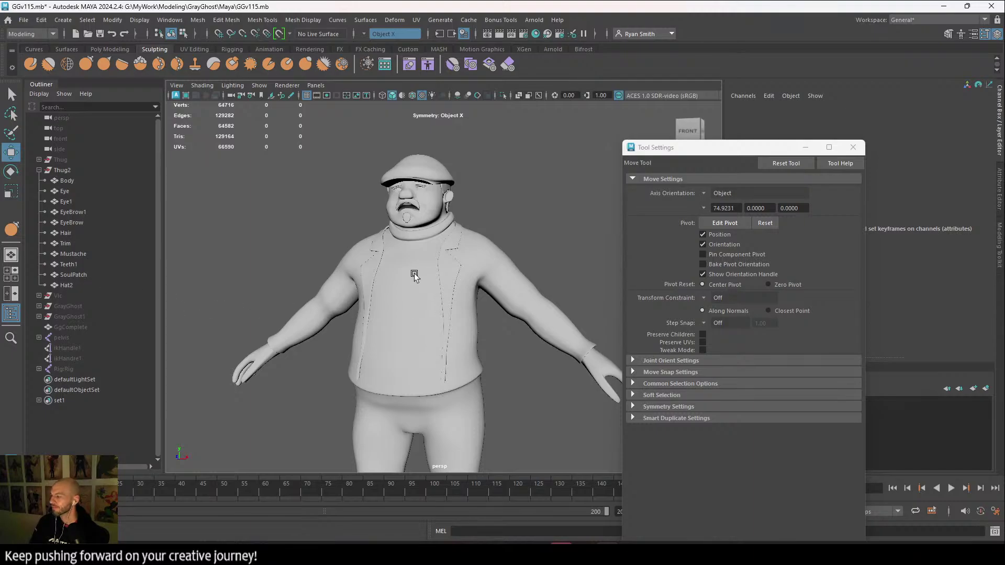
Open the trim in the UV Editor and select all of its faces and UVs for scaling and moving.
{"action": "left_click", "coordinate": [453, 275]}
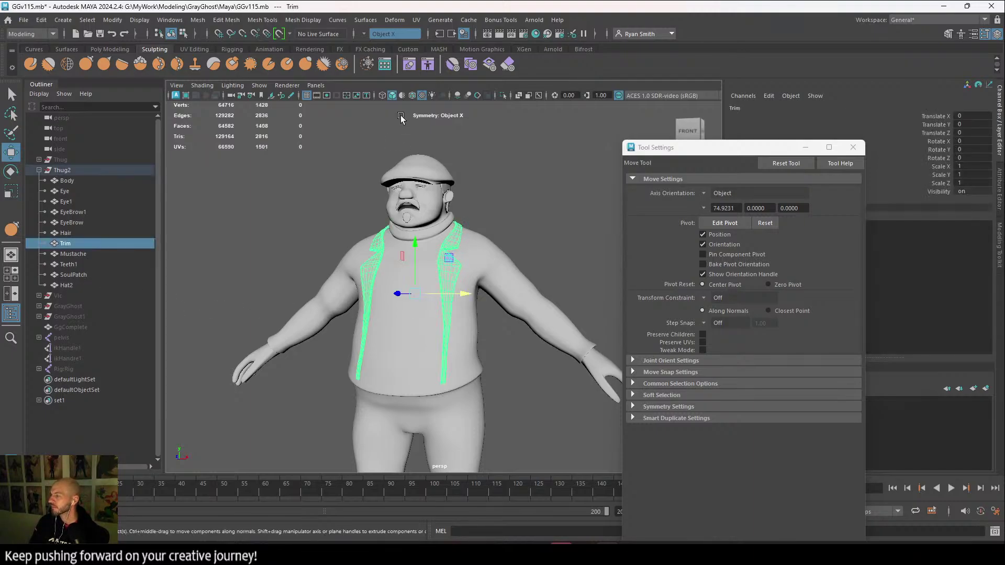
{"action": "left_click", "coordinate": [416, 21]}
{"action": "left_click", "coordinate": [430, 40]}
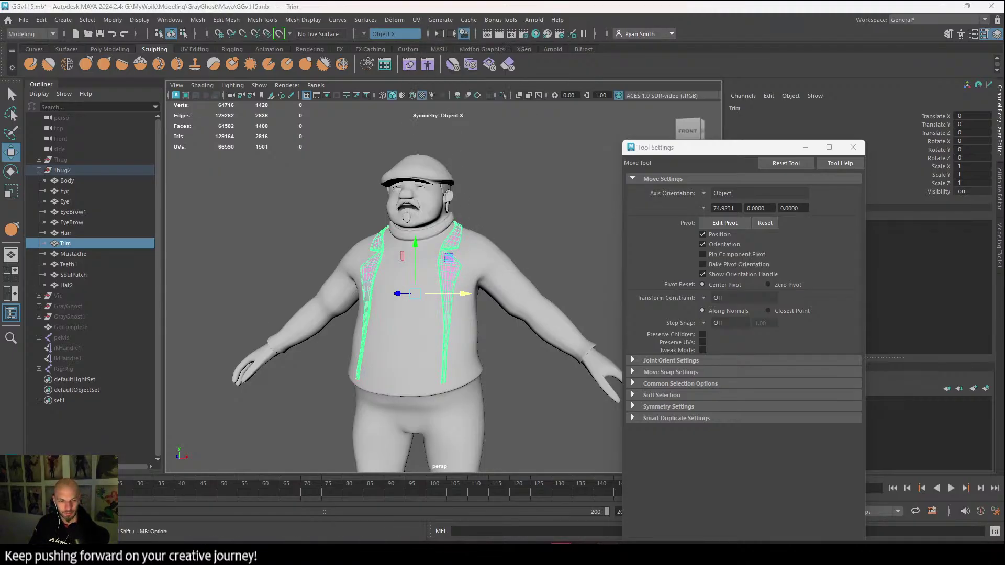
{"action": "key", "text": "e"}
{"action": "key", "text": "r"}
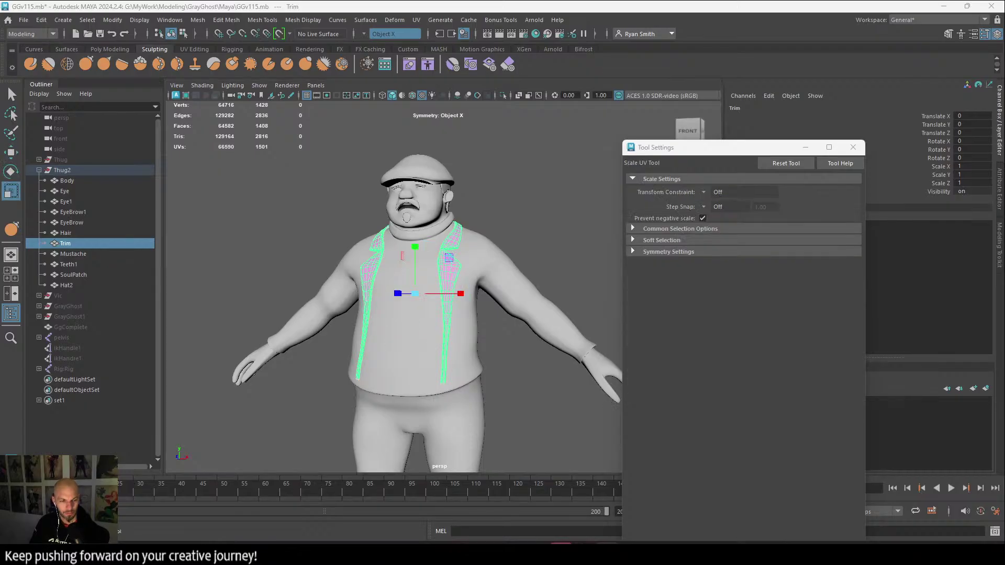
{"action": "key", "text": "F12"}
{"action": "key", "text": "ctrl+F11"}
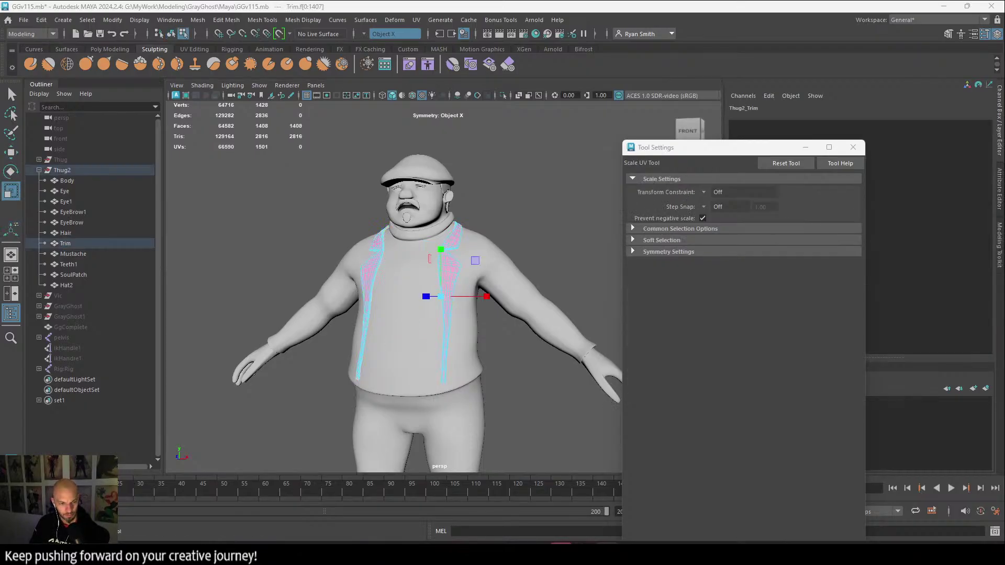
{"action": "key", "text": "w"}
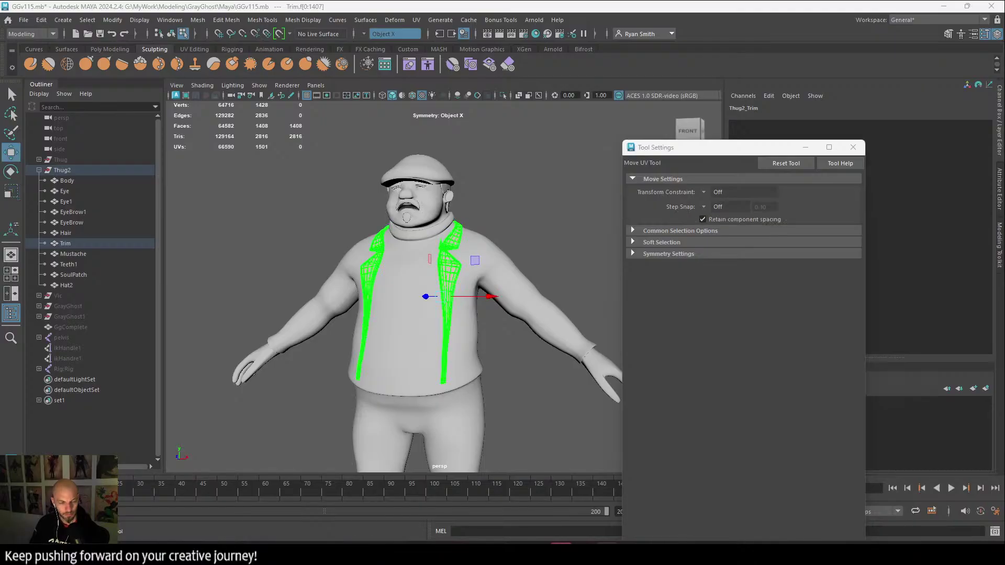
{"action": "right_click_drag", "start_coordinate": [451, 273], "coordinate": [502, 218]}
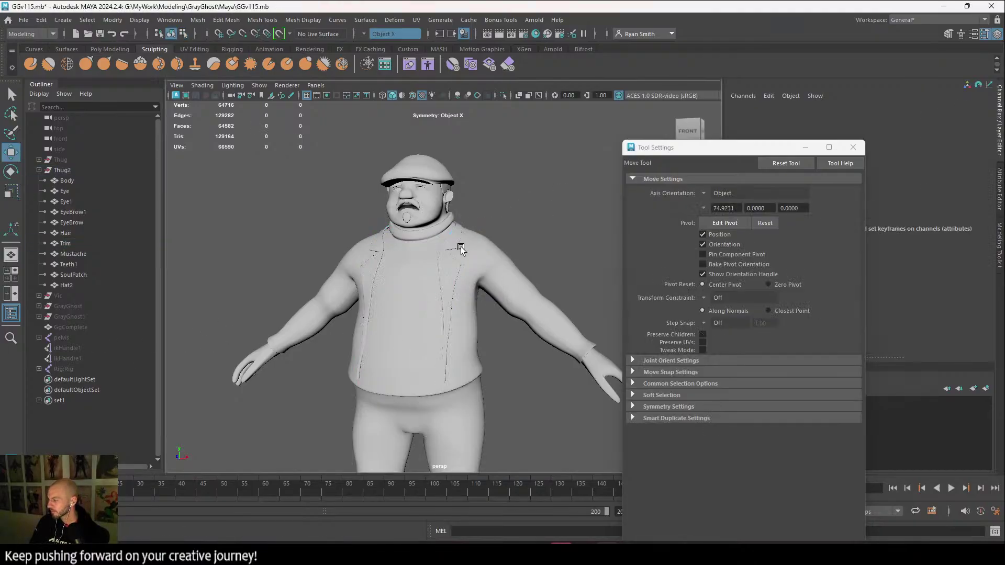
Select Eye, Eye1, EyeBrow1, EyeBrow, Hair, Mustache, SoulPatch and Hat2 together within the Thug2 group.
{"action": "left_click", "coordinate": [67, 181]}
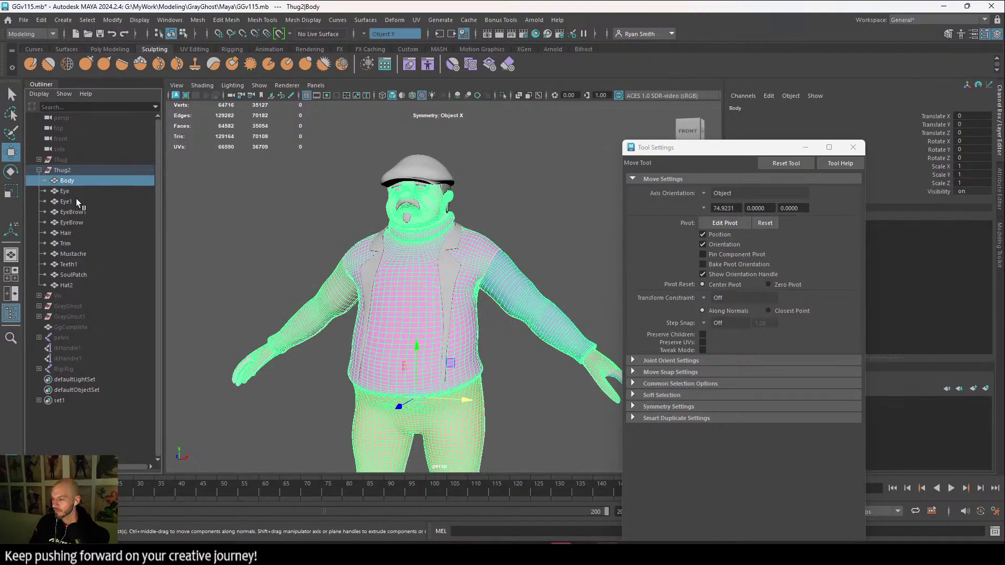
{"action": "left_click", "coordinate": [73, 191]}
{"action": "left_click", "coordinate": [75, 202], "text": "ctrl"}
{"action": "left_click_drag", "start_coordinate": [77, 209], "coordinate": [77, 237]}
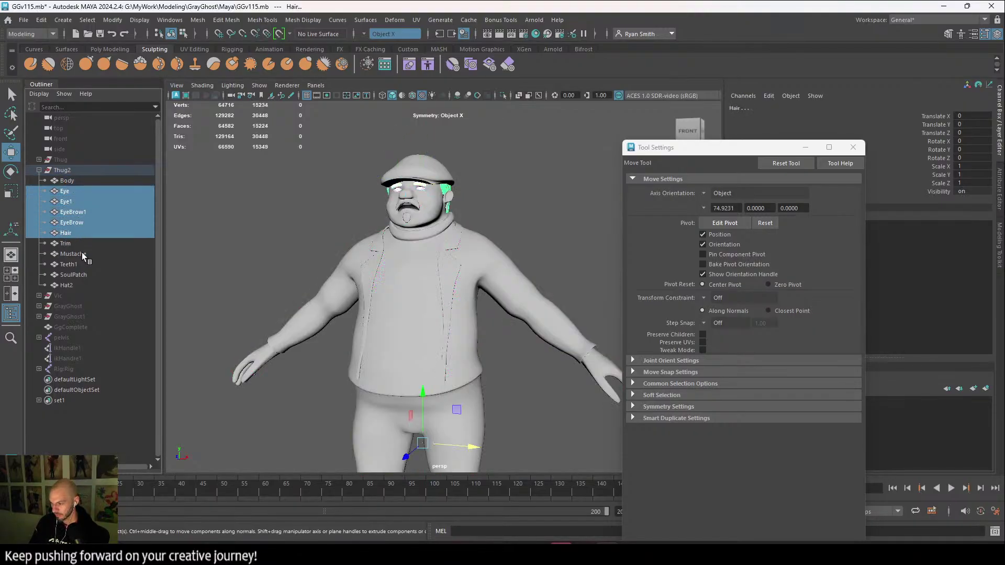
{"action": "left_click", "coordinate": [82, 253], "text": "ctrl"}
{"action": "left_click", "coordinate": [85, 275], "text": "ctrl"}
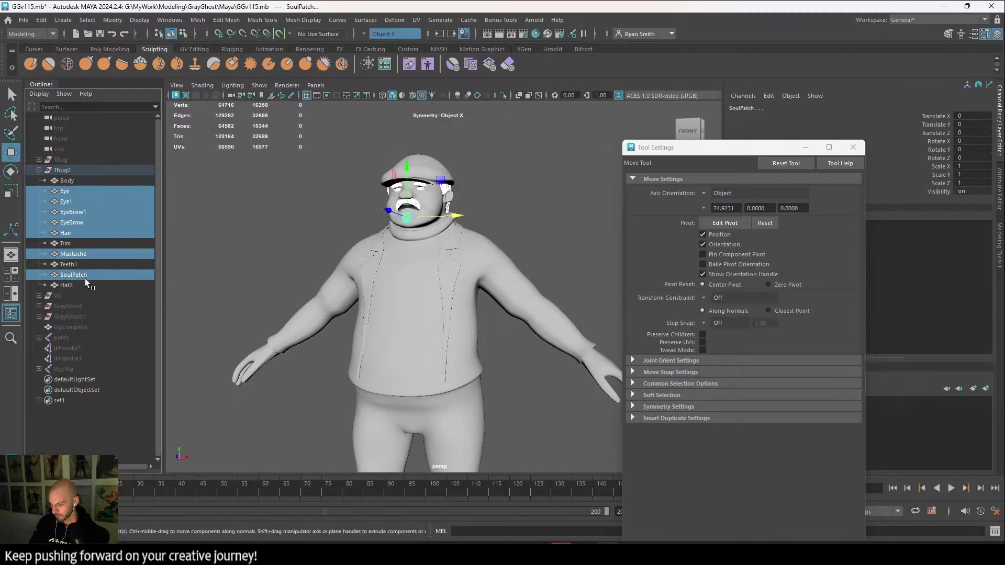
{"action": "left_click", "coordinate": [85, 285], "text": "ctrl"}
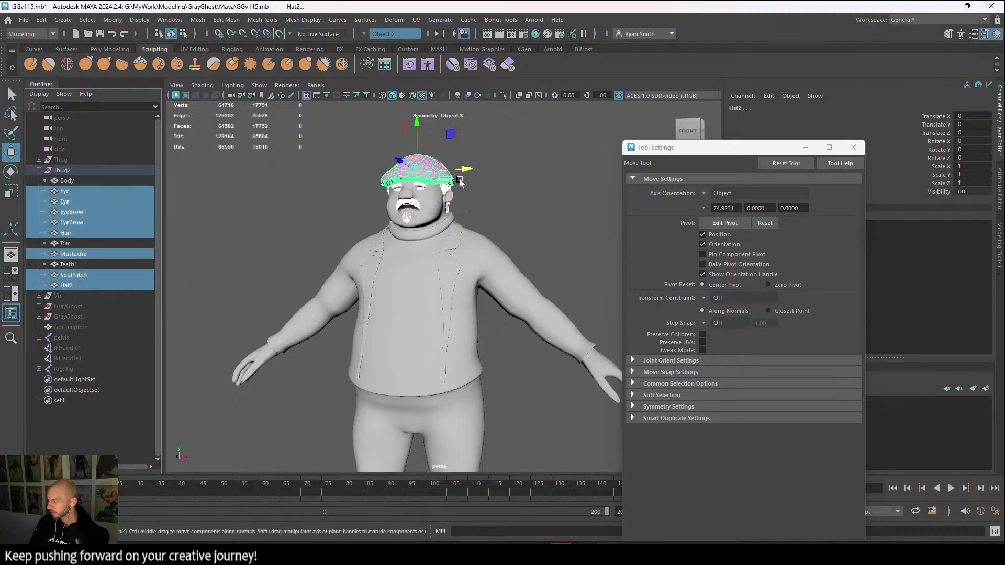
Move the selected head parts sideways off the body to about 34.02 in X, and both eyebrows further out to about 53.264.
{"action": "left_click_drag", "start_coordinate": [463, 167], "coordinate": [563, 184]}
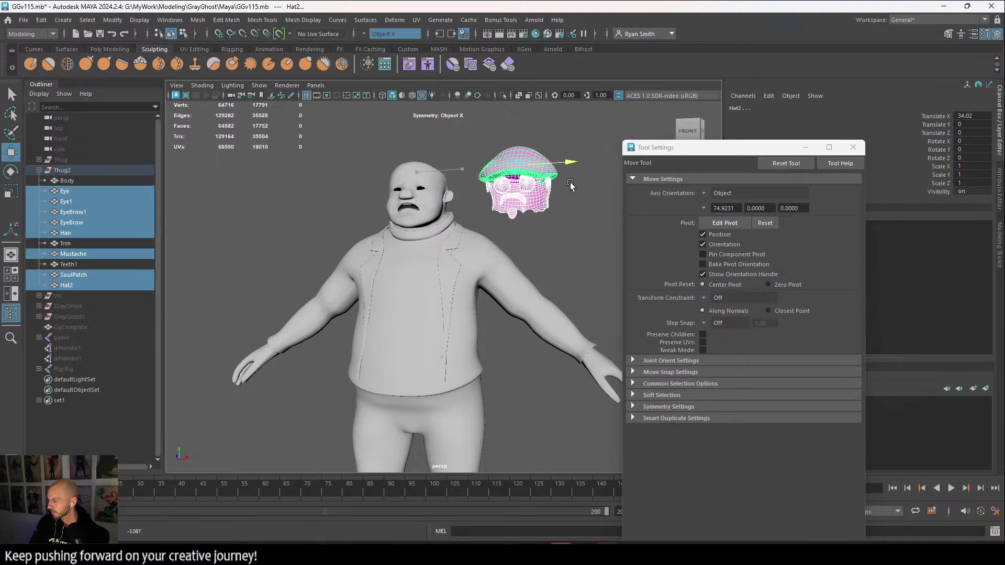
{"action": "key", "text": "f"}
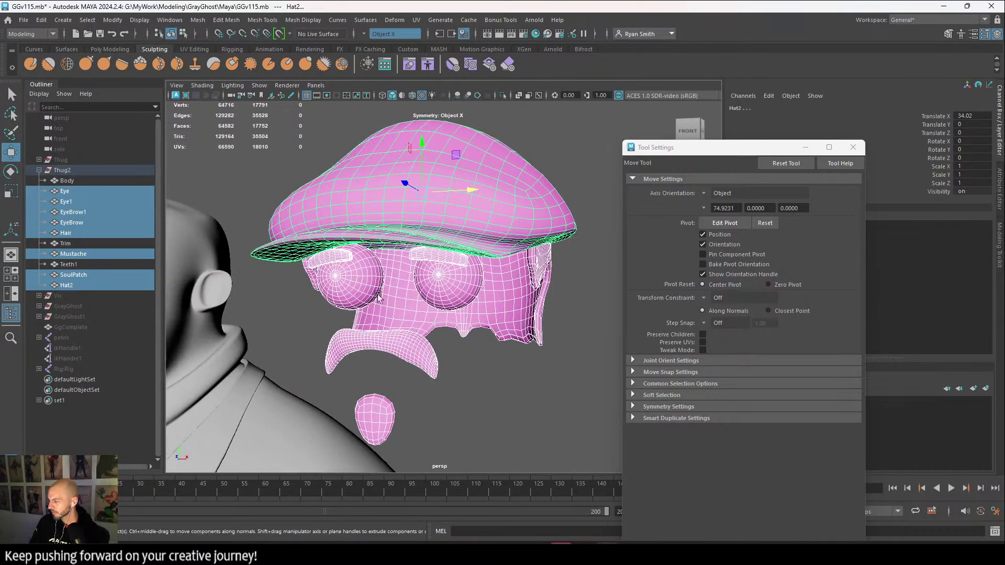
{"action": "left_click", "coordinate": [351, 261]}
{"action": "left_click", "coordinate": [439, 257], "text": "shift"}
{"action": "scroll", "coordinate": [440, 258], "scroll_direction": "down", "scroll_amount": 5}
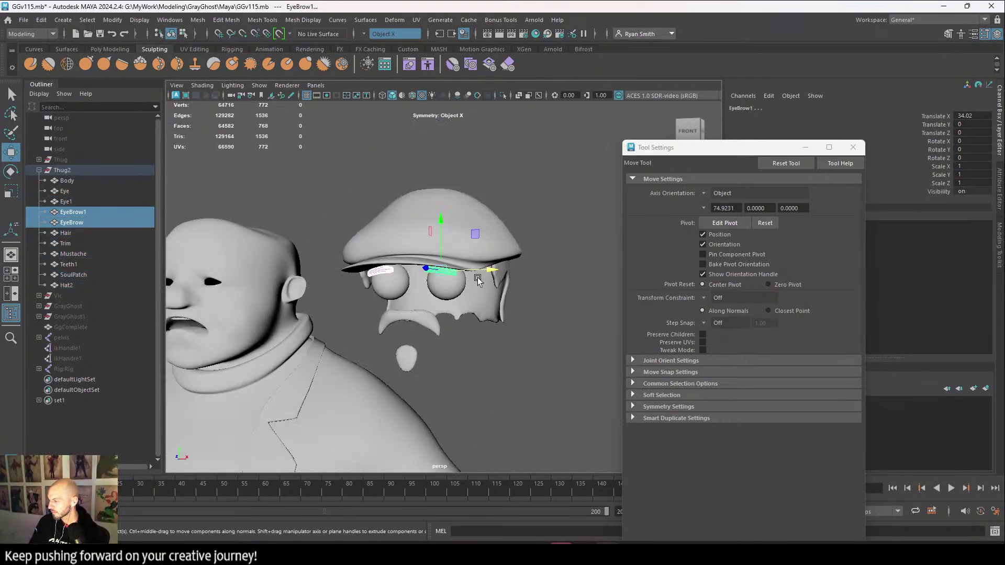
{"action": "left_click_drag", "start_coordinate": [544, 269], "coordinate": [668, 298]}
{"action": "scroll", "coordinate": [529, 338], "scroll_direction": "down", "scroll_amount": 4}
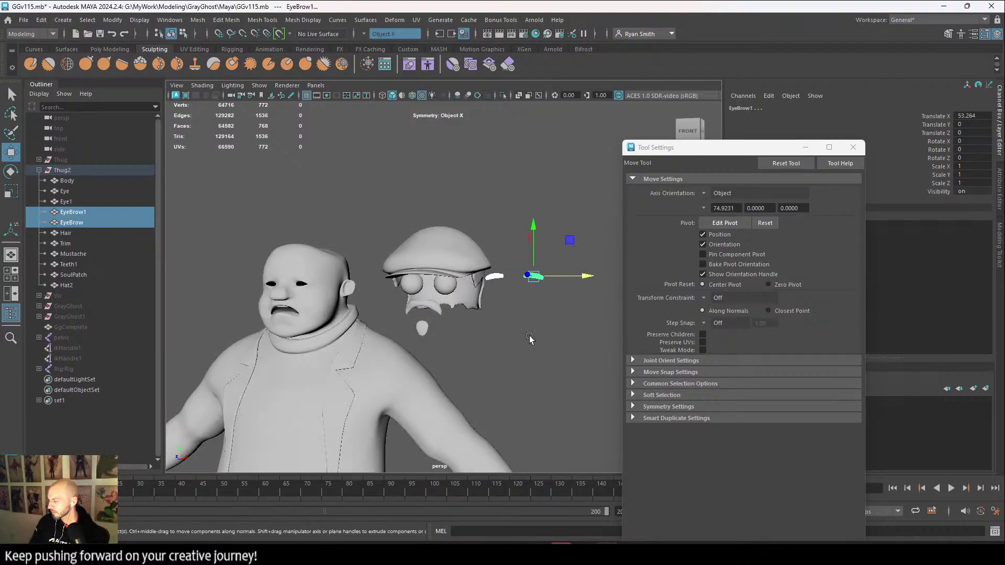
{"action": "left_click", "coordinate": [515, 355]}
{"action": "scroll", "coordinate": [492, 352], "scroll_direction": "down", "scroll_amount": 4}
{"action": "middle_click_drag", "start_coordinate": [445, 336], "coordinate": [480, 233], "text": "alt"}
{"action": "scroll", "coordinate": [452, 244], "scroll_direction": "down", "scroll_amount": 3}
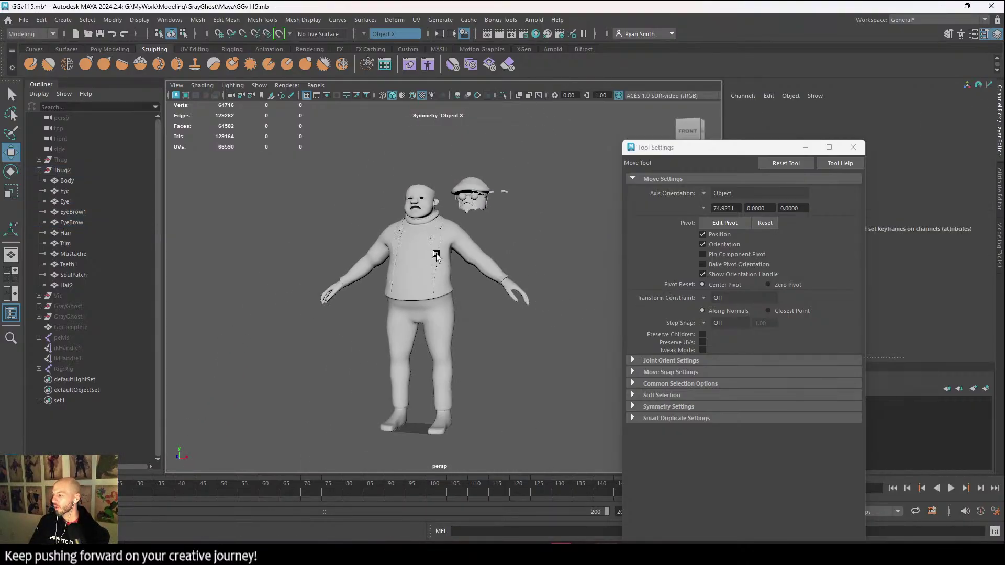
Save the scene as a new version named GGv116.mb.
{"action": "left_click", "coordinate": [24, 21]}
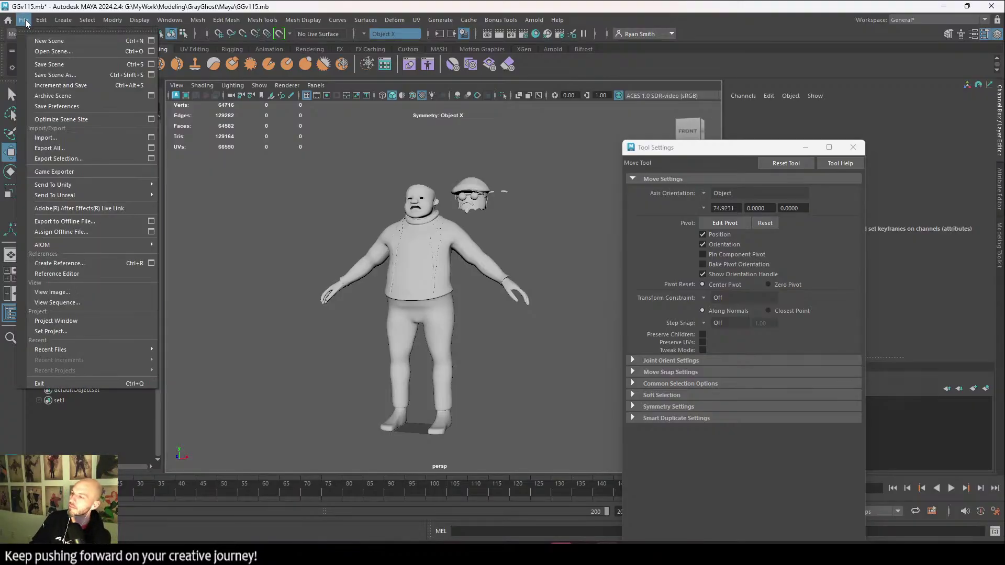
{"action": "left_click", "coordinate": [42, 78]}
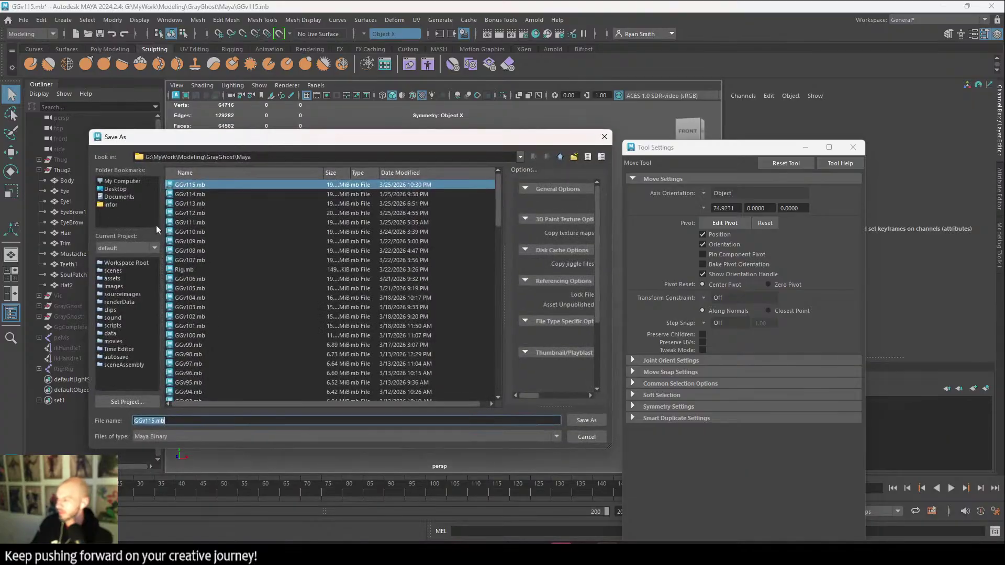
{"action": "left_click", "coordinate": [152, 421]}
{"action": "key", "text": "BackSpace"}
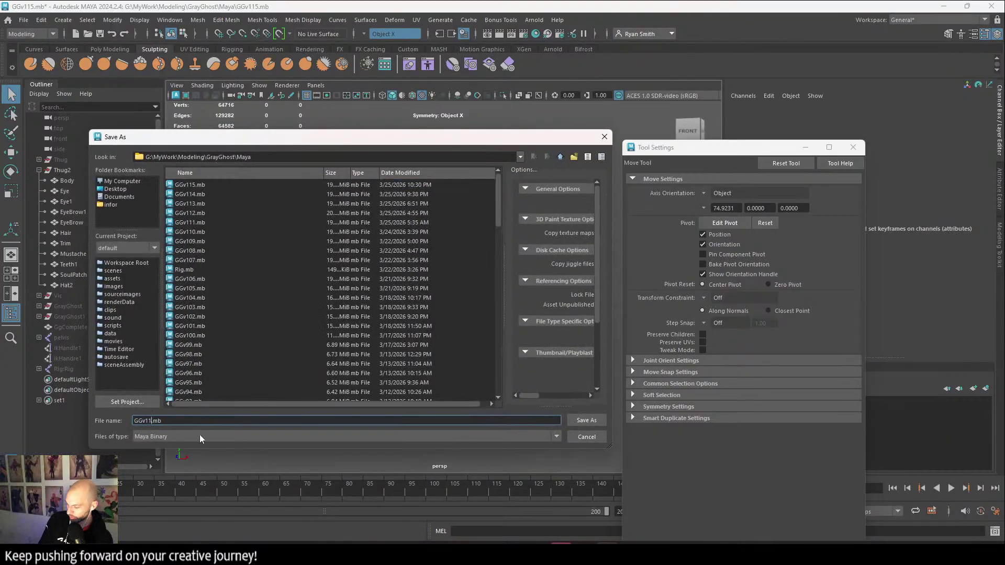
{"action": "type", "text": "6"}
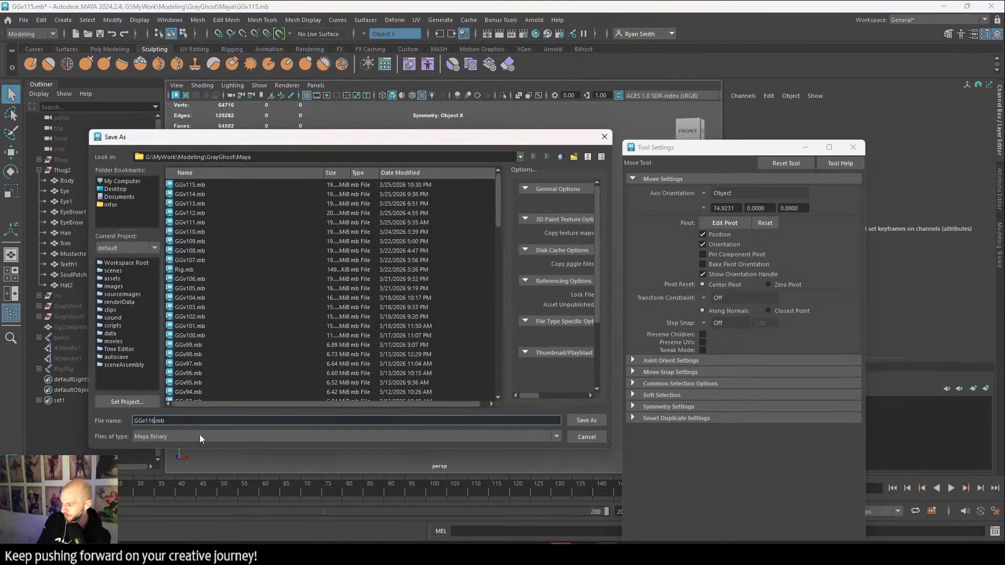
{"action": "left_click", "coordinate": [573, 420]}
{"action": "key", "text": "w"}
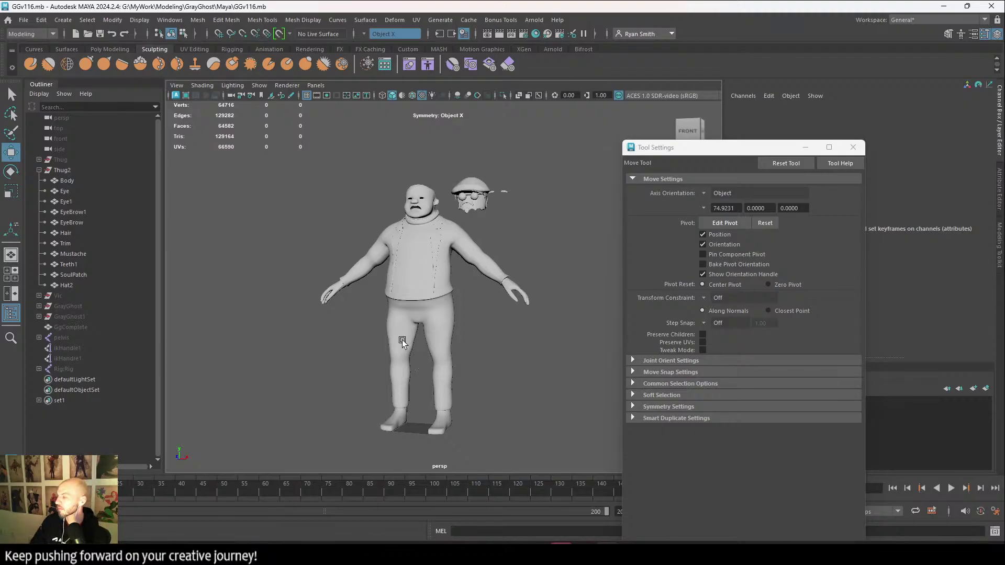
Export the whole Thug2 group as FBX over the existing Th2.fbx file.
{"action": "left_click", "coordinate": [62, 170]}
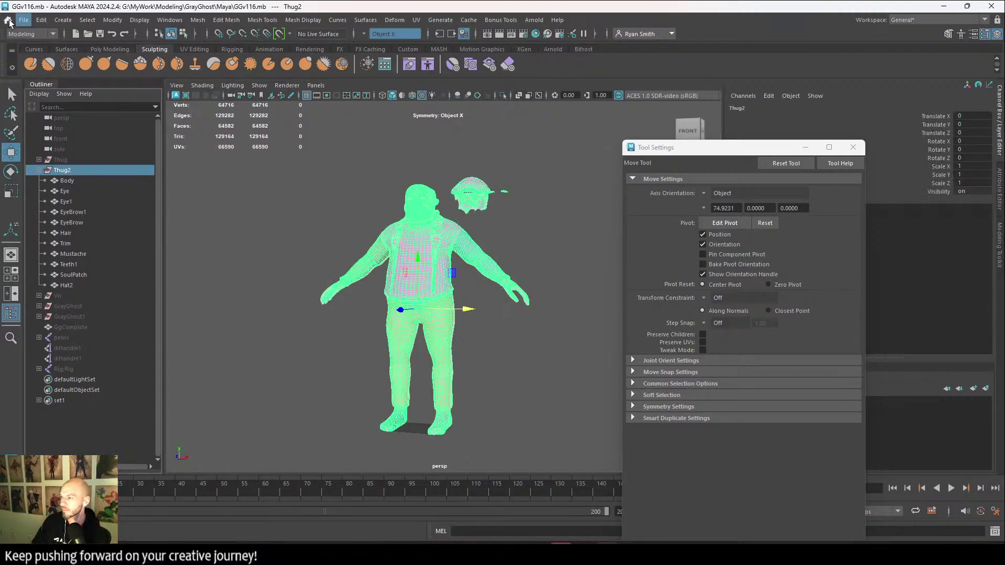
{"action": "left_click", "coordinate": [25, 21]}
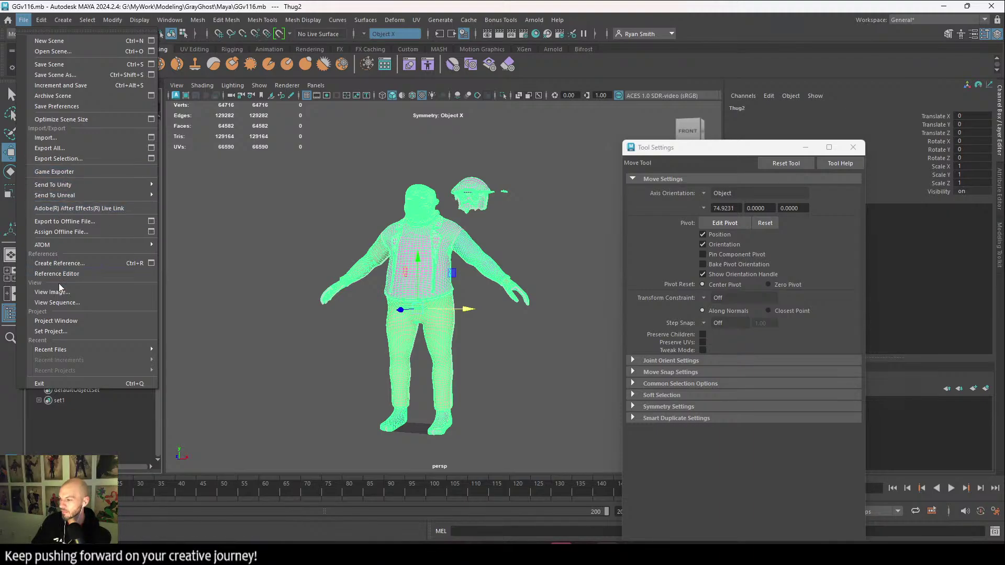
{"action": "left_click", "coordinate": [96, 158]}
{"action": "left_click", "coordinate": [176, 186]}
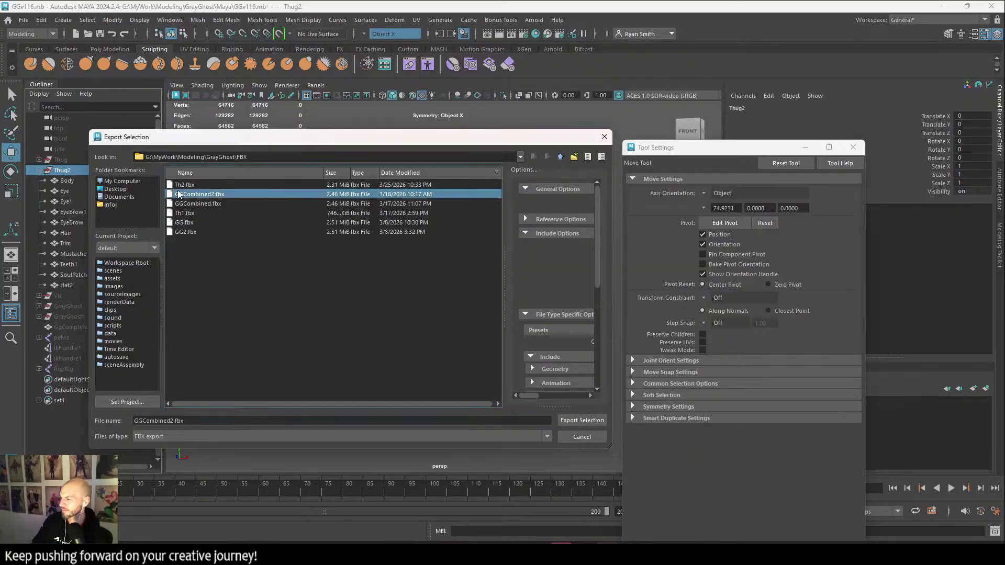
{"action": "left_click", "coordinate": [581, 420]}
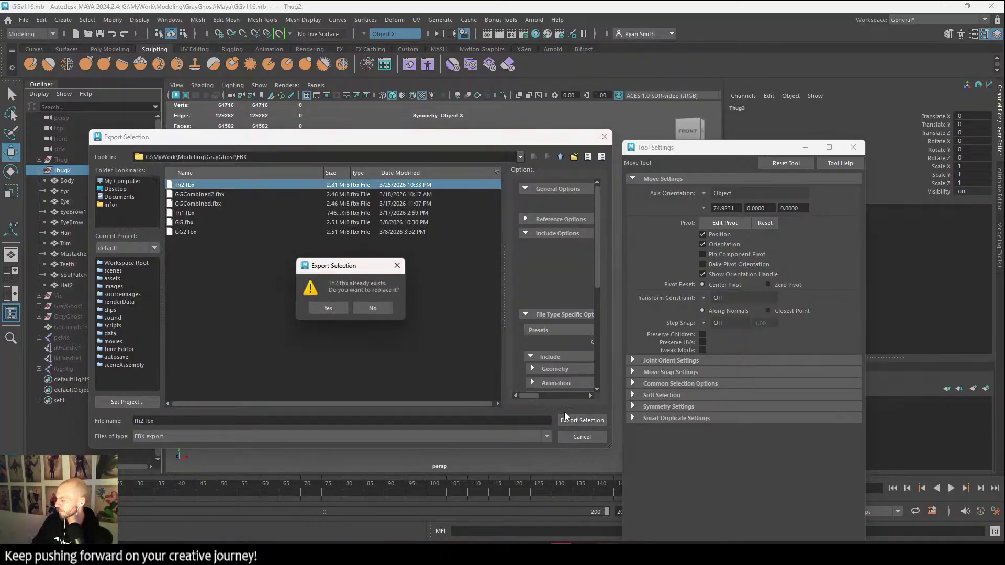
{"action": "left_click", "coordinate": [329, 309]}
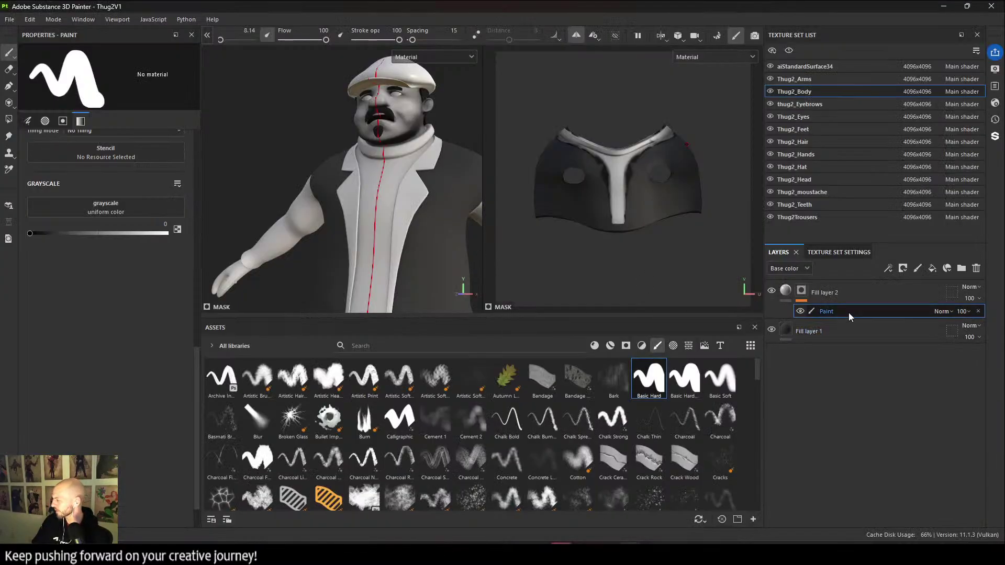
In Substance 3D Painter, add a folder above Fill layer 2 of the Thug2_Body texture set and name it Thug2Jacket.
{"action": "left_click", "coordinate": [846, 291]}
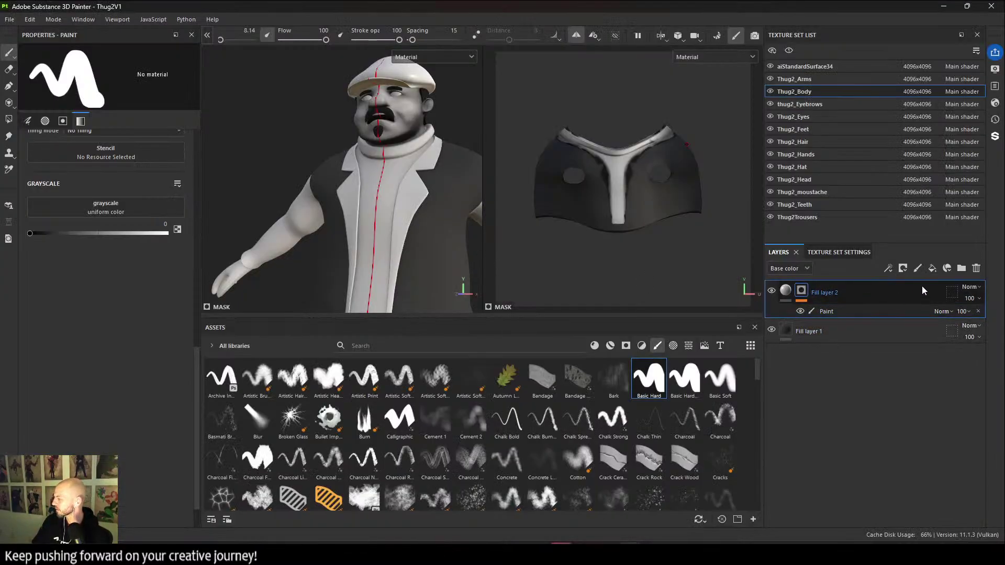
{"action": "left_click", "coordinate": [961, 269]}
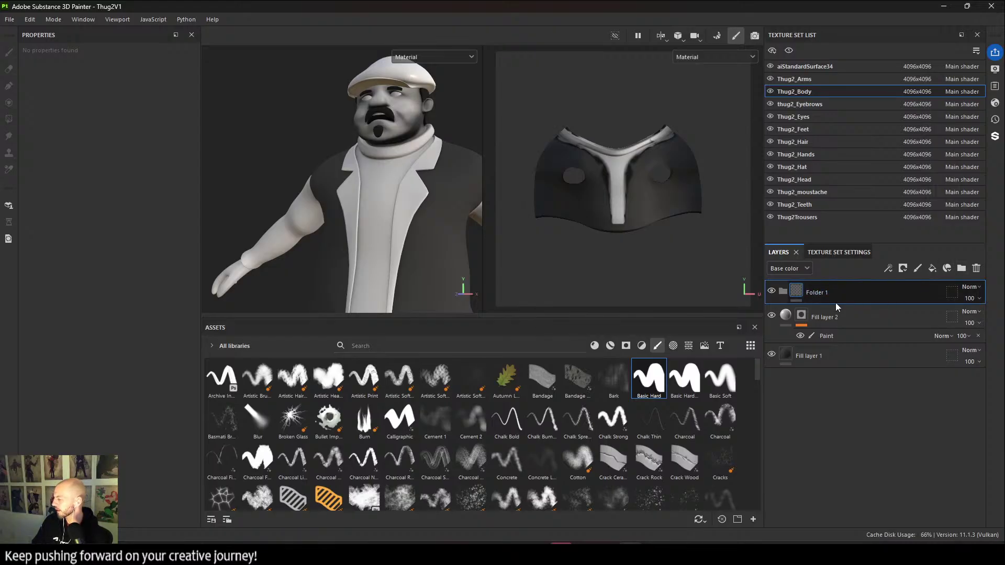
{"action": "double_click", "coordinate": [815, 291]}
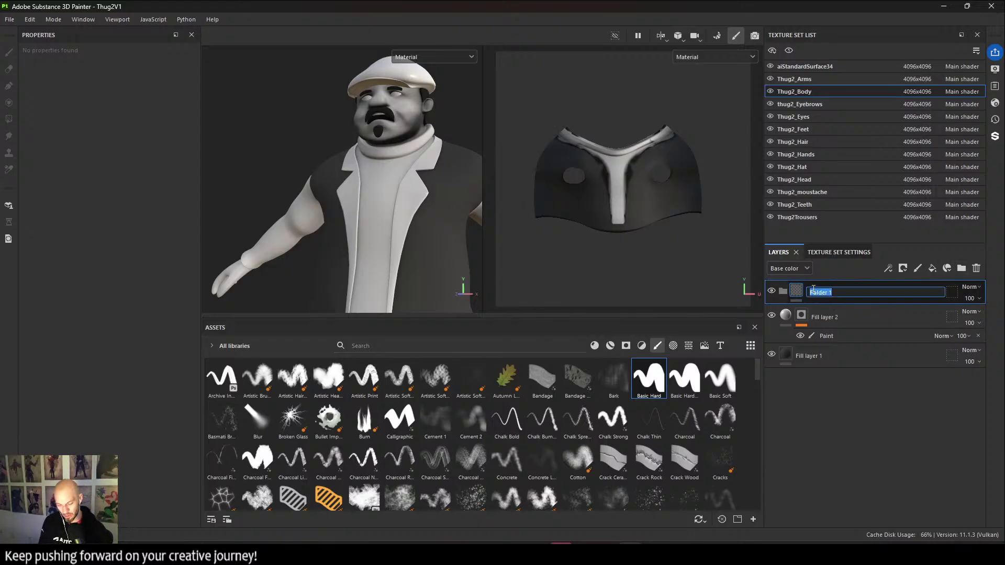
{"action": "type", "text": "Thug2Jacket"}
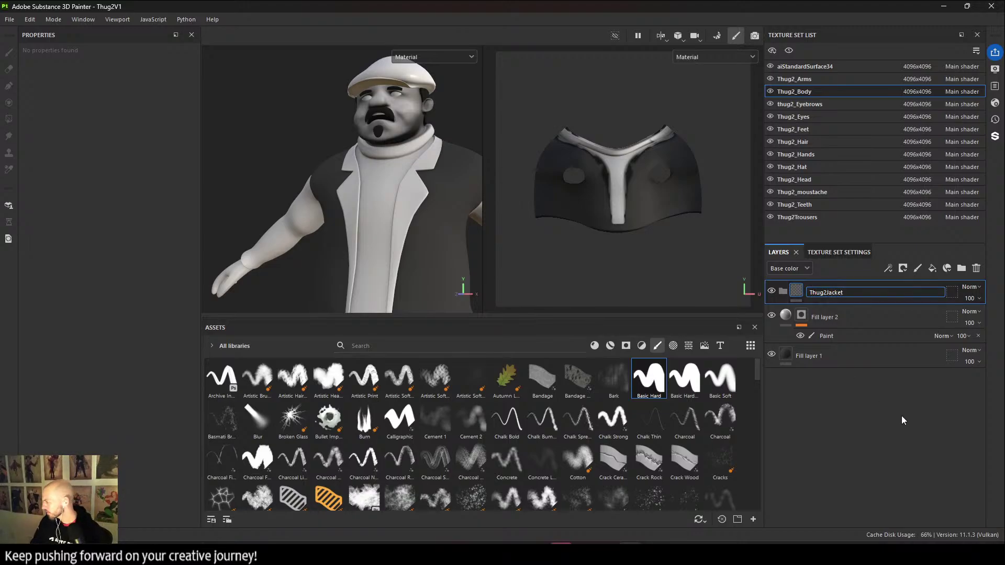
{"action": "key", "text": "Return"}
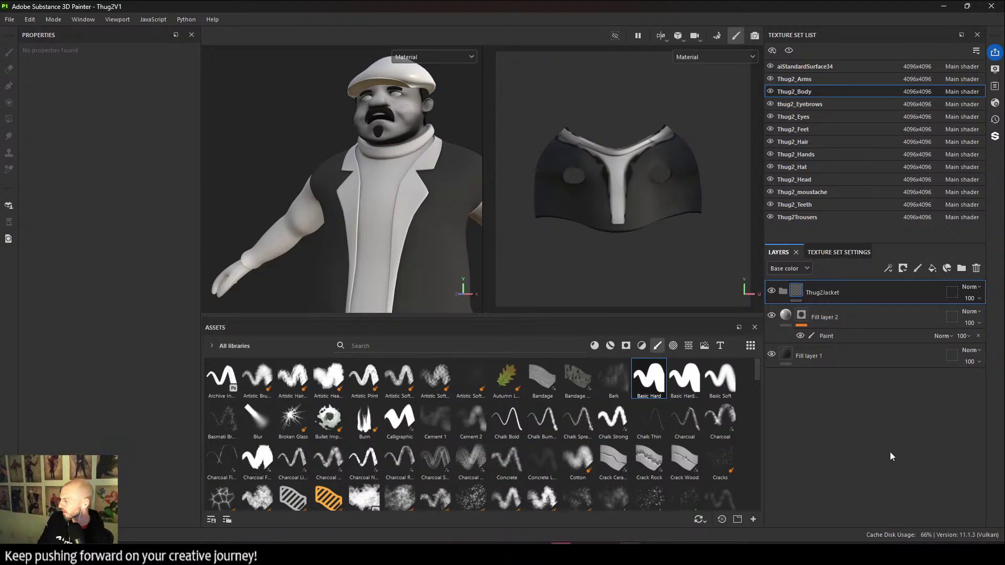
Put Fill layer 2 and Fill layer 1 into the Thug2Jacket folder and create a smart material from it.
{"action": "left_click", "coordinate": [850, 332]}
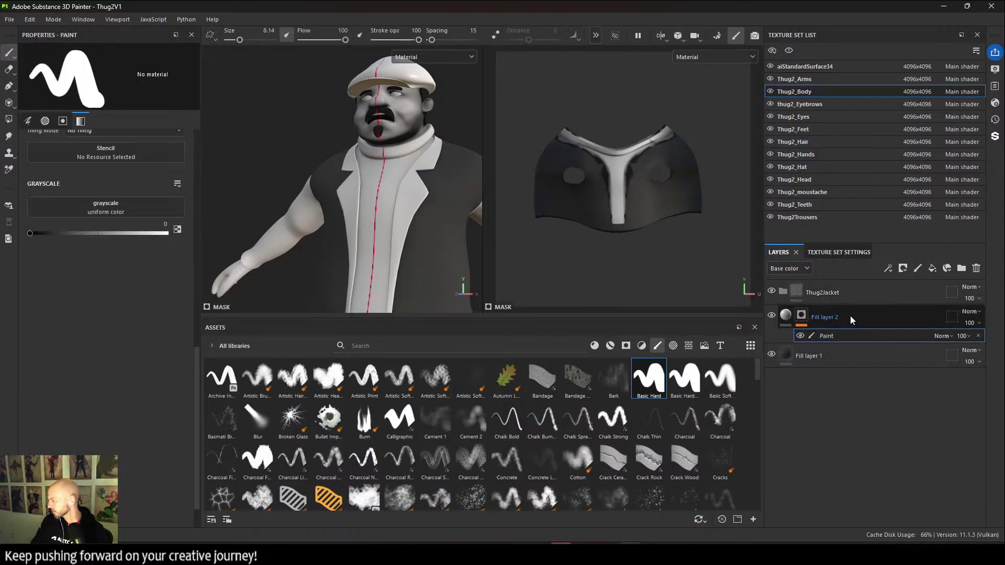
{"action": "left_click", "coordinate": [841, 355], "text": "shift"}
{"action": "left_click_drag", "start_coordinate": [850, 317], "coordinate": [849, 293]}
{"action": "right_click", "coordinate": [849, 293]}
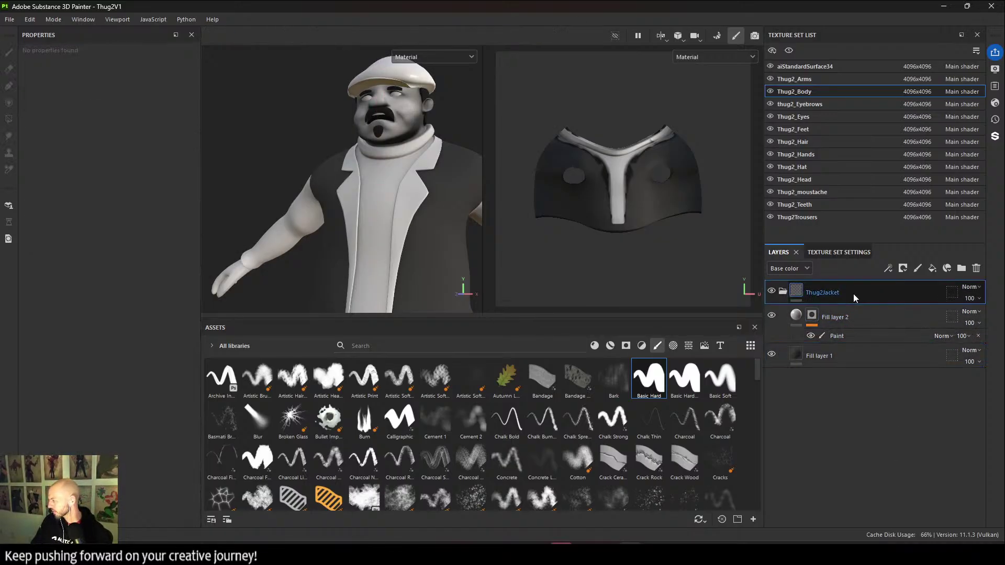
{"action": "left_click", "coordinate": [891, 353]}
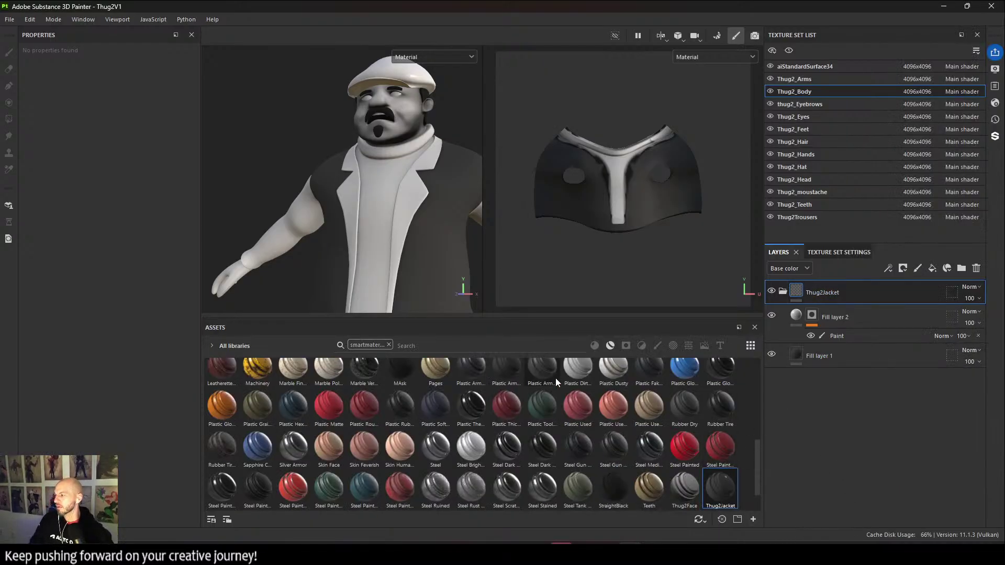
{"action": "left_click", "coordinate": [15, 19]}
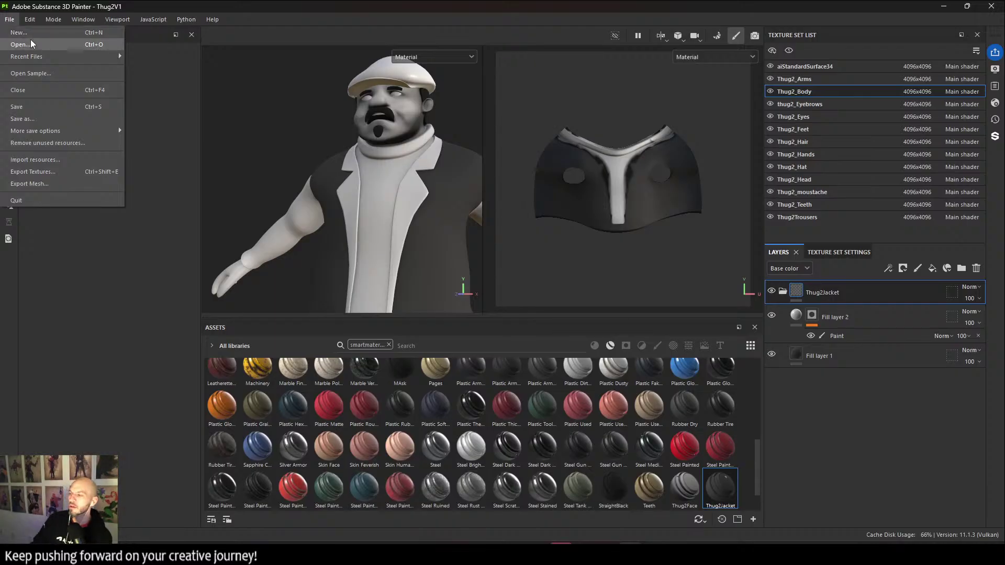
{"action": "mouse_move", "coordinate": [43, 52]}
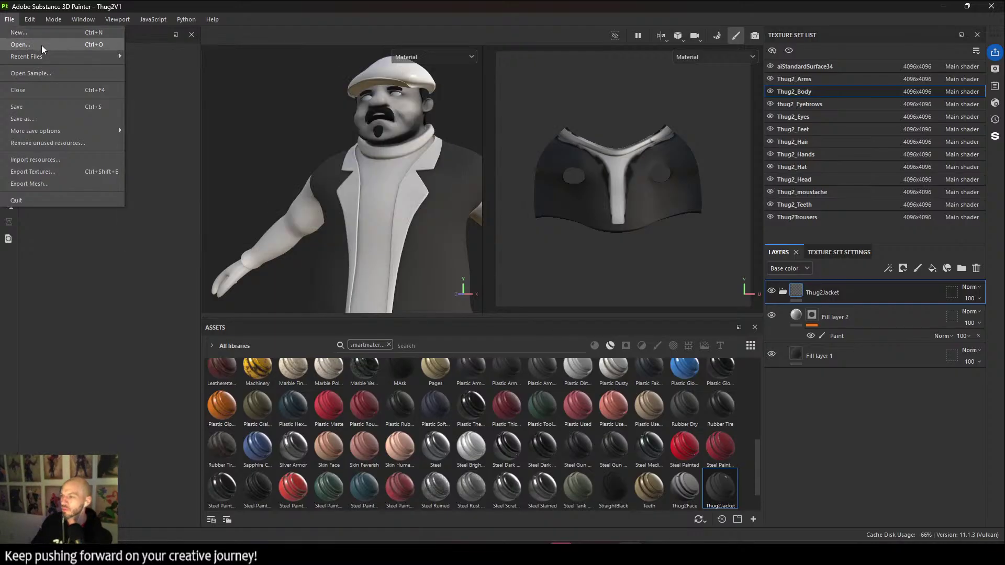
{"action": "left_click", "coordinate": [42, 33]}
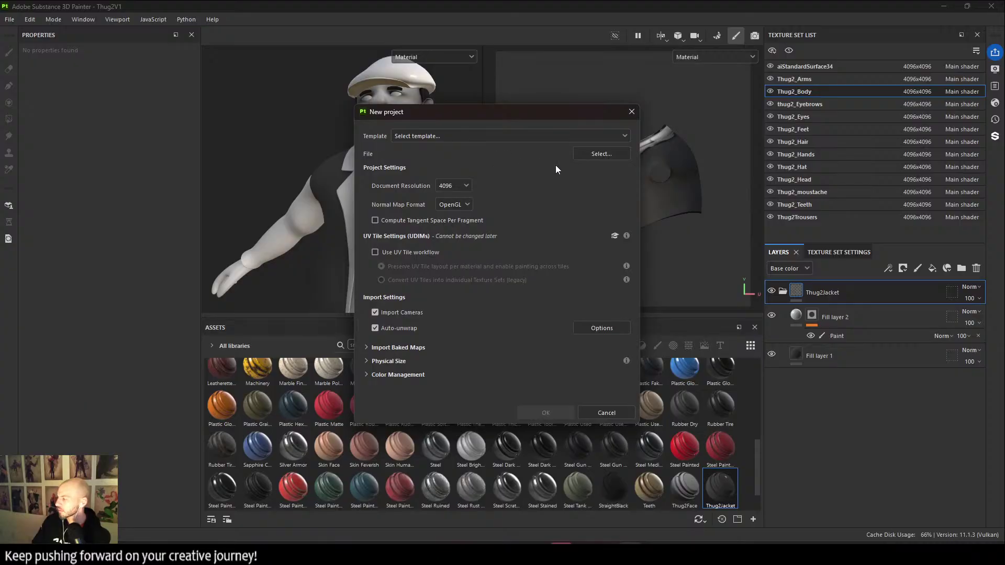
{"action": "left_click", "coordinate": [631, 112]}
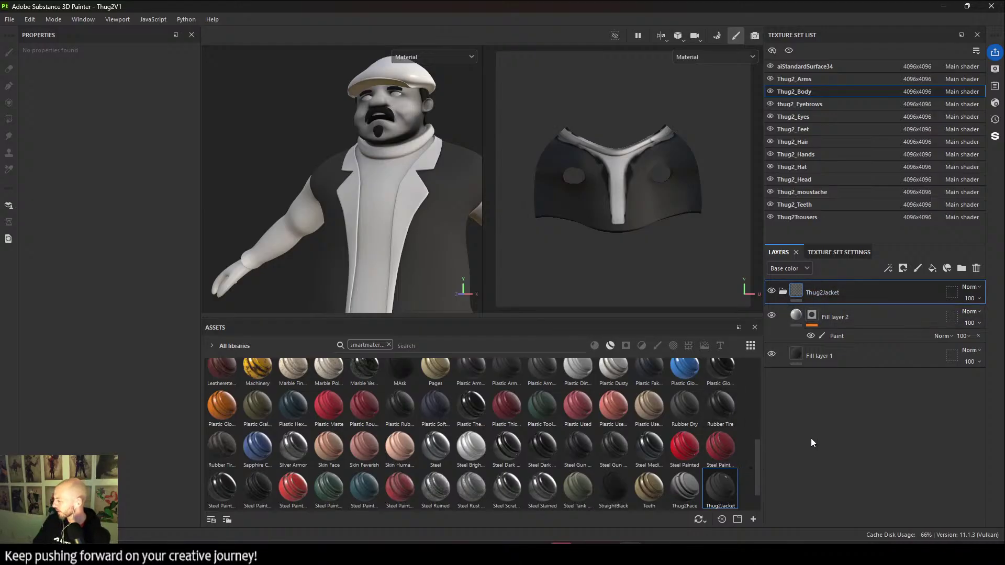
Rename the StraightBlack folder of the Thug2_moustache texture set to StraightBlack2 and create a smart material from it.
{"action": "left_click", "coordinate": [832, 190]}
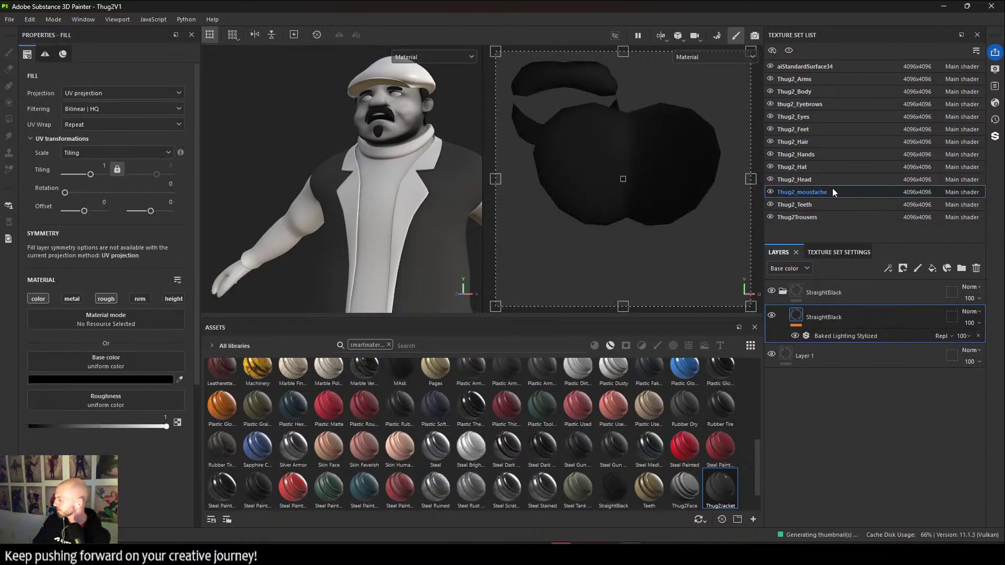
{"action": "right_click", "coordinate": [864, 291]}
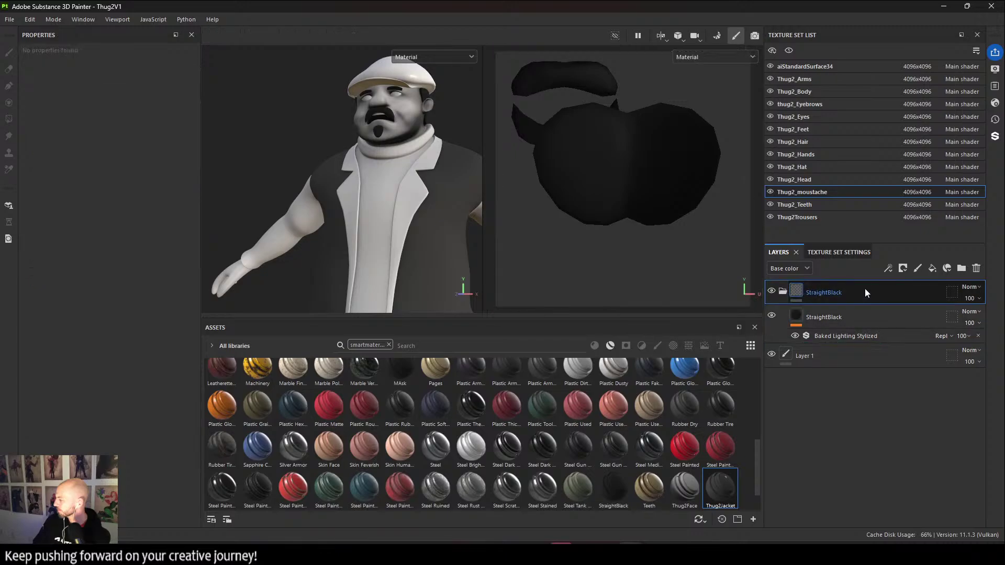
{"action": "left_click", "coordinate": [827, 291]}
{"action": "double_click", "coordinate": [828, 291]}
{"action": "left_click", "coordinate": [853, 291]}
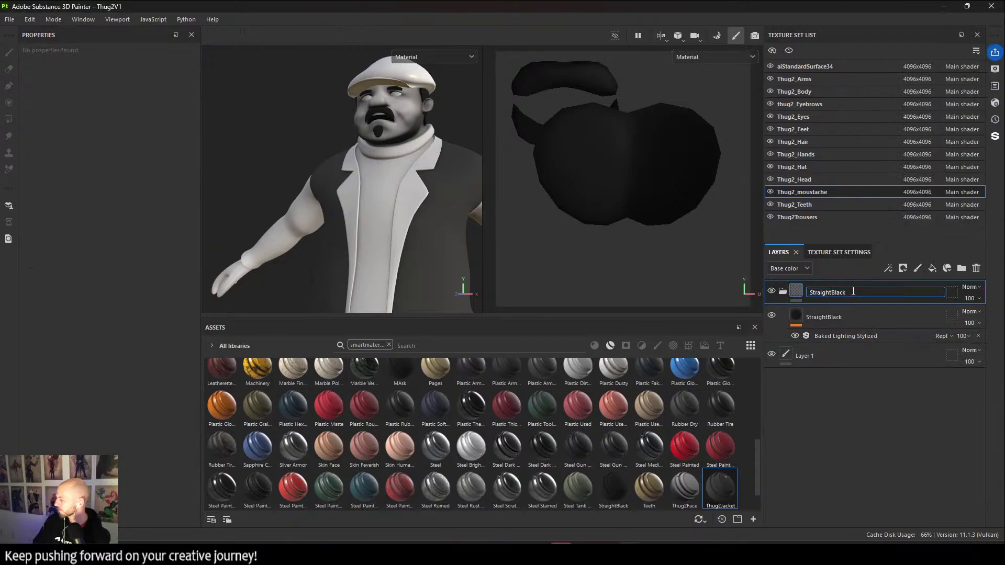
{"action": "type", "text": "2"}
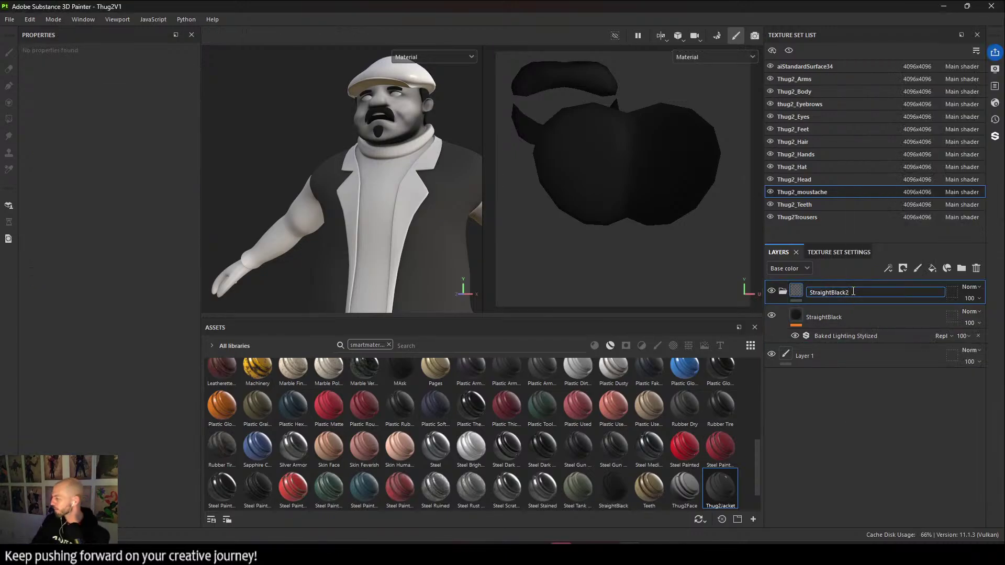
{"action": "left_click", "coordinate": [857, 293]}
{"action": "right_click", "coordinate": [856, 292]}
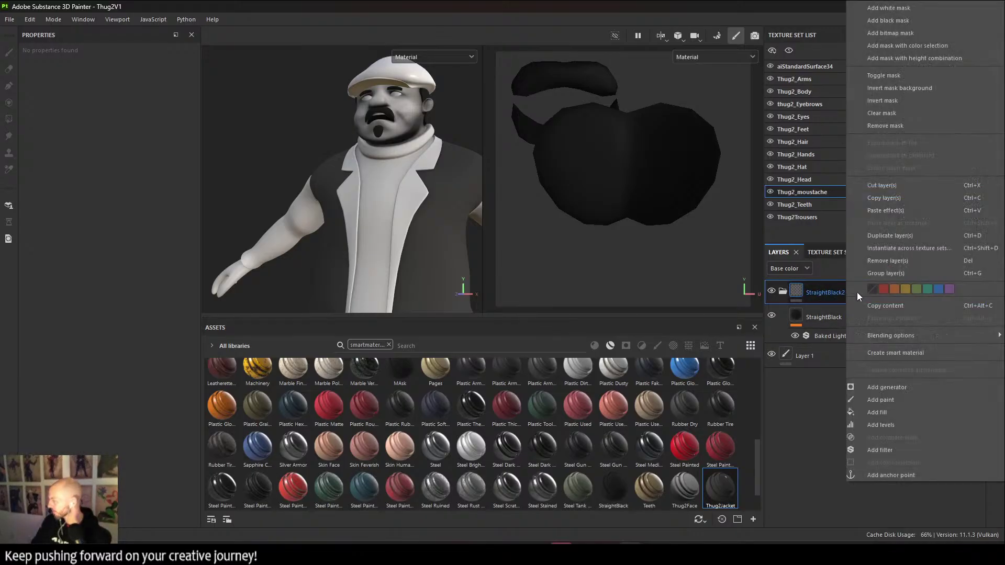
{"action": "left_click", "coordinate": [896, 352]}
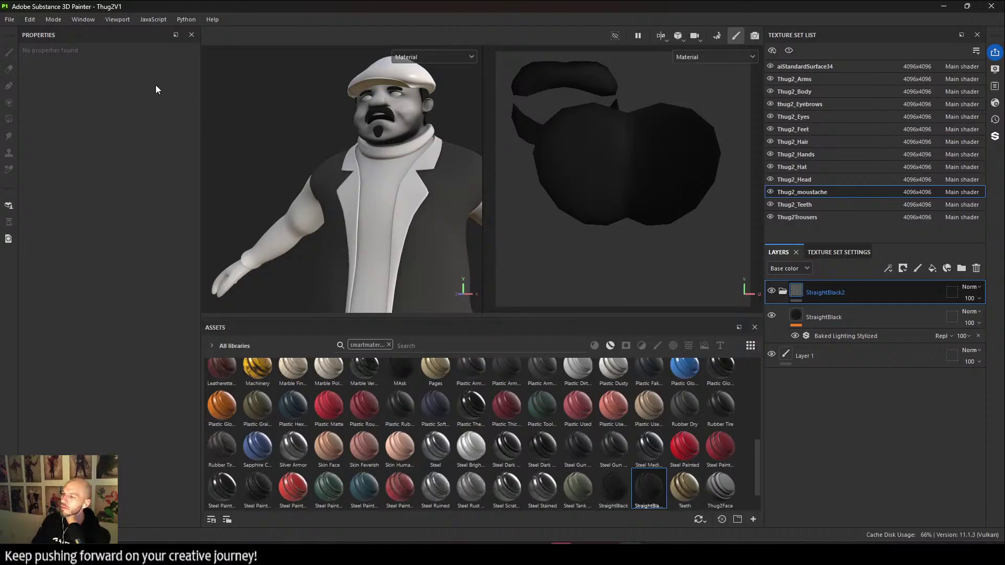
Create a new project from Th2.fbx at 4096 document resolution, discarding the unsaved changes in the current project.
{"action": "left_click", "coordinate": [10, 19]}
{"action": "mouse_move", "coordinate": [77, 56]}
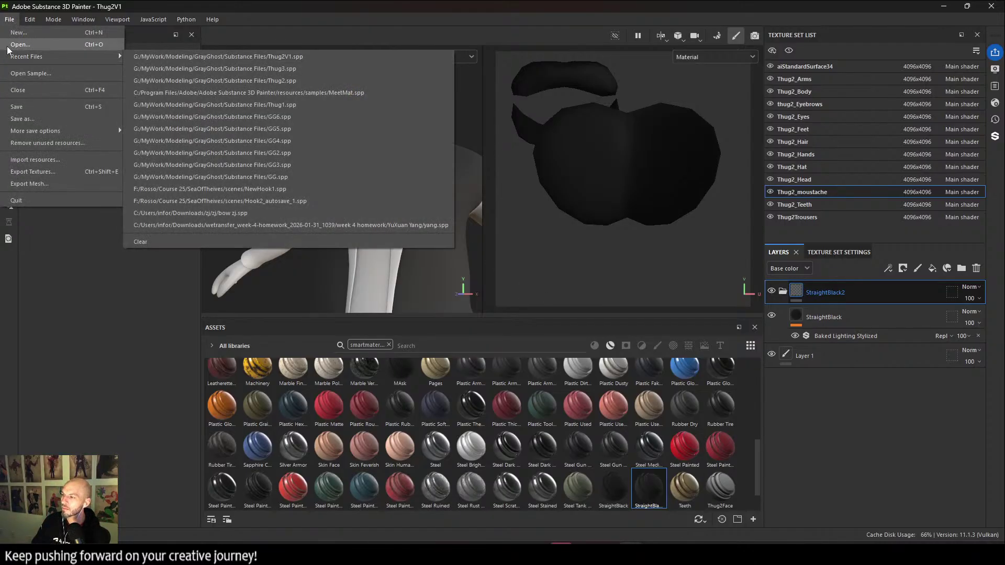
{"action": "left_click", "coordinate": [19, 33]}
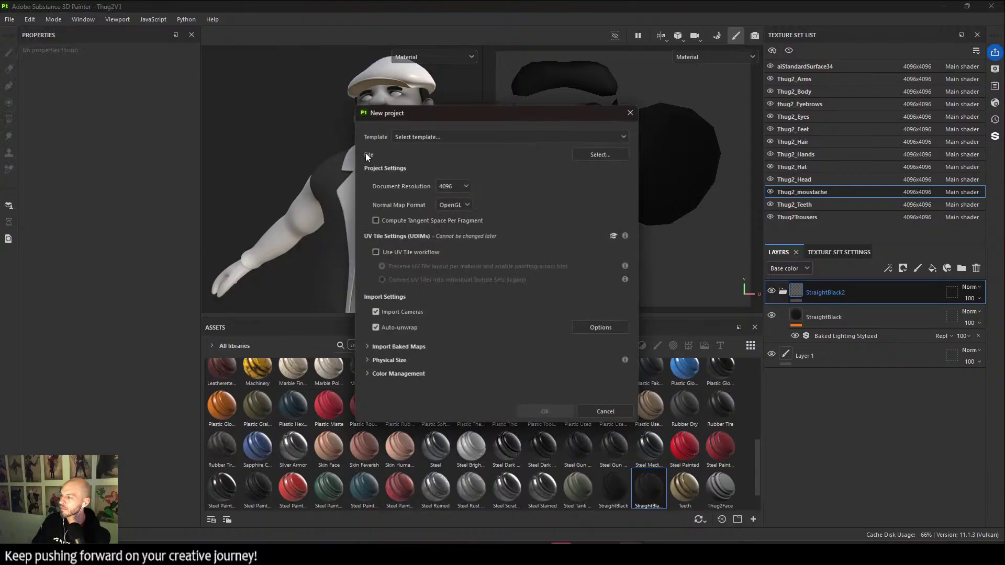
{"action": "left_click", "coordinate": [598, 153]}
{"action": "left_click", "coordinate": [636, 203]}
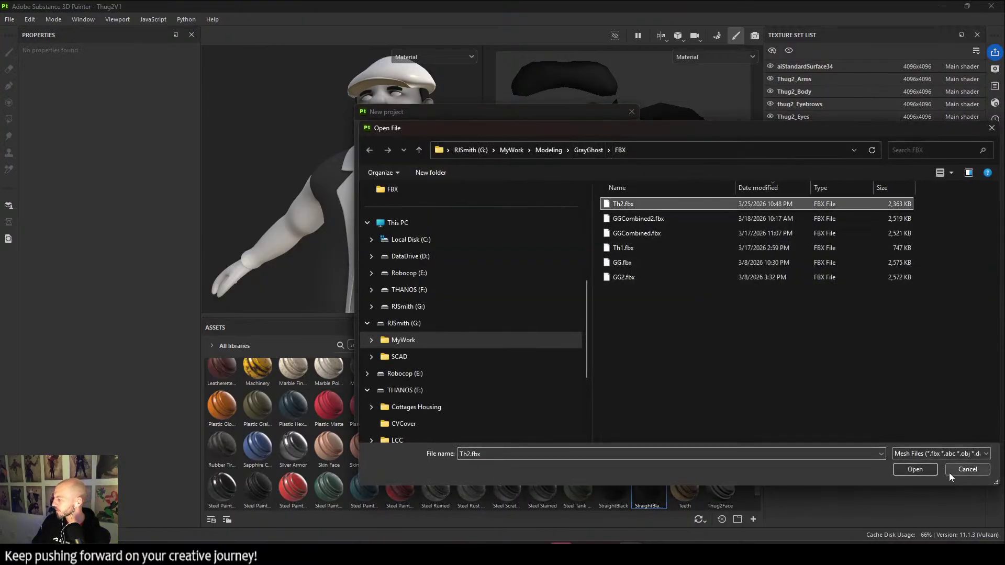
{"action": "left_click", "coordinate": [922, 470]}
{"action": "left_click", "coordinate": [547, 413]}
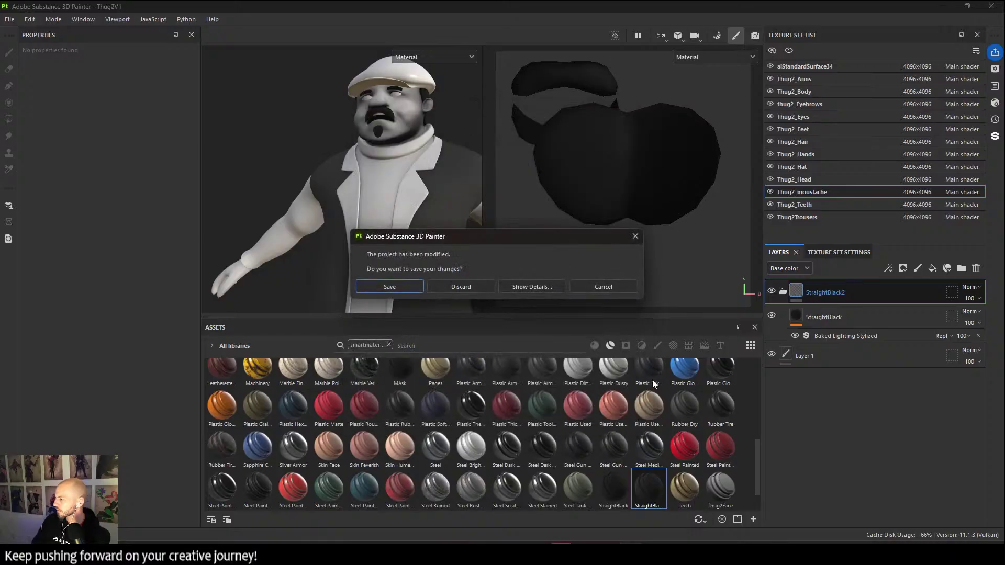
{"action": "left_click", "coordinate": [461, 286]}
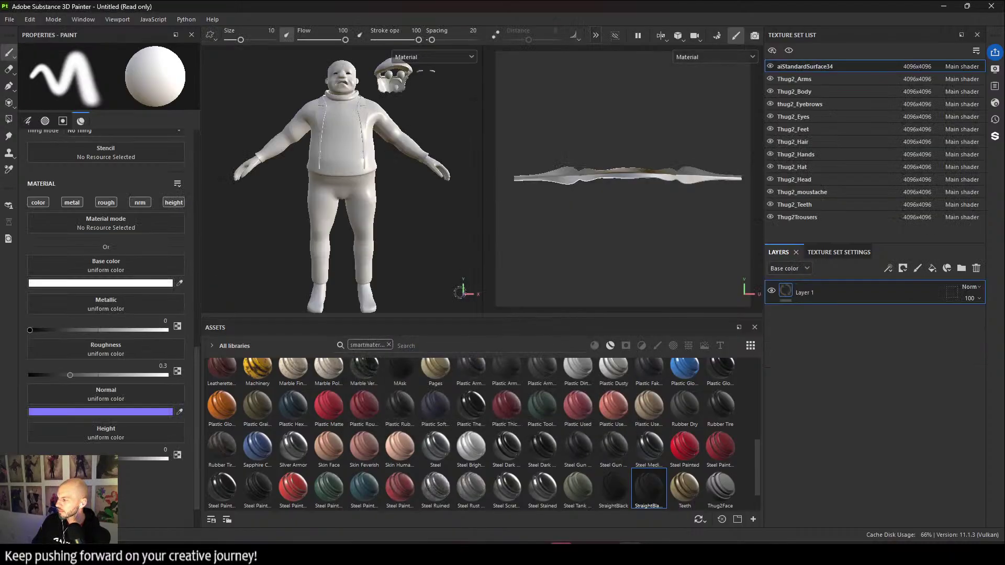
{"action": "left_click", "coordinate": [580, 38]}
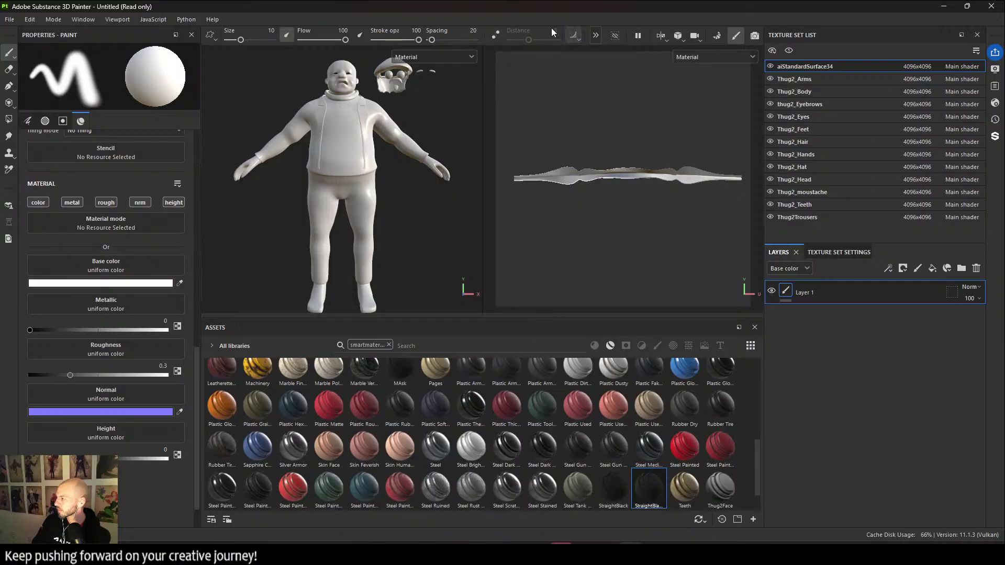
{"action": "left_click", "coordinate": [595, 35]}
{"action": "left_click", "coordinate": [578, 38]}
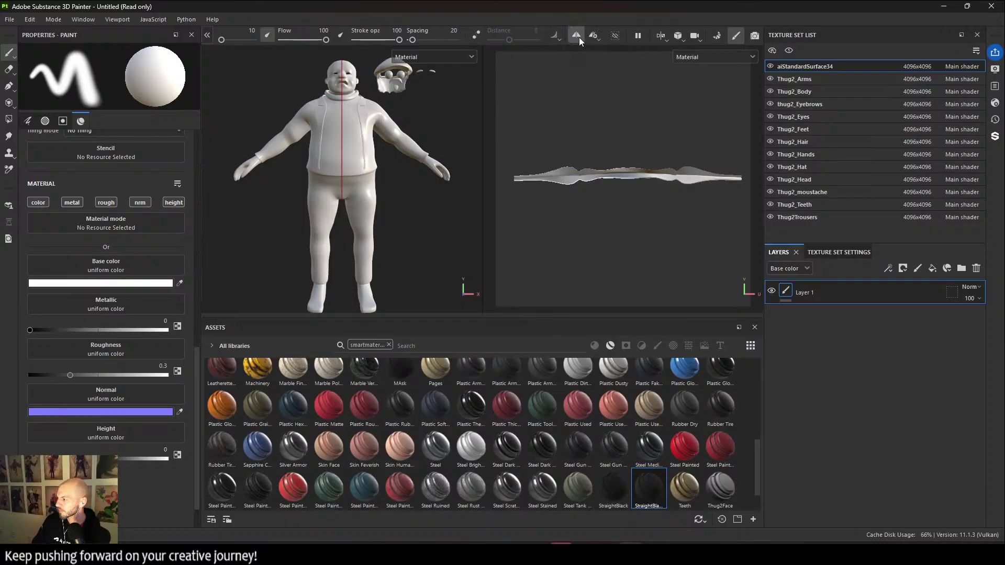
{"action": "left_click", "coordinate": [579, 38]}
Bake the mesh maps for all texture sets at 4096 output size and return to painting mode.
{"action": "left_click_drag", "start_coordinate": [820, 244], "coordinate": [822, 245]}
{"action": "left_click", "coordinate": [839, 254]}
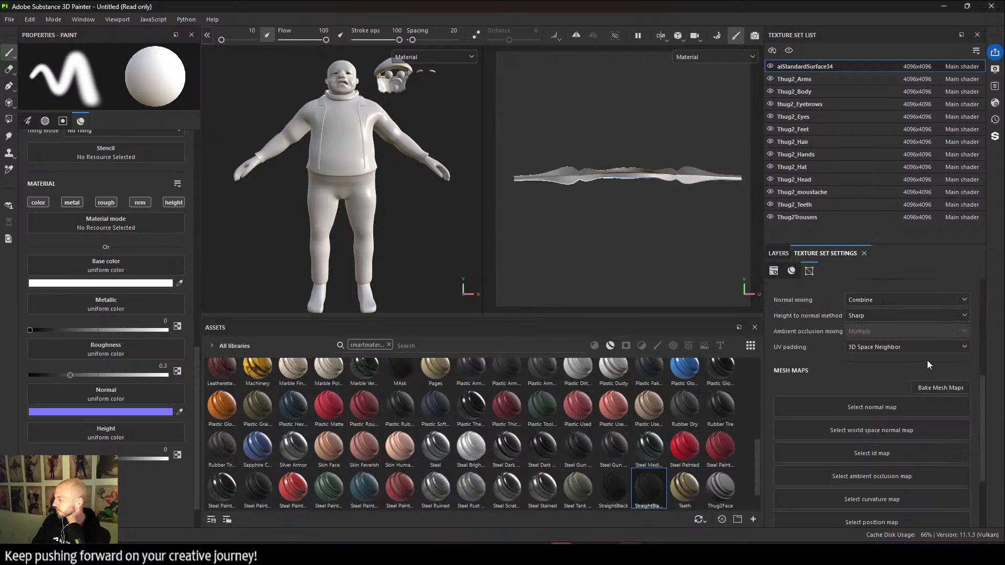
{"action": "left_click", "coordinate": [940, 388]}
{"action": "left_click", "coordinate": [640, 500]}
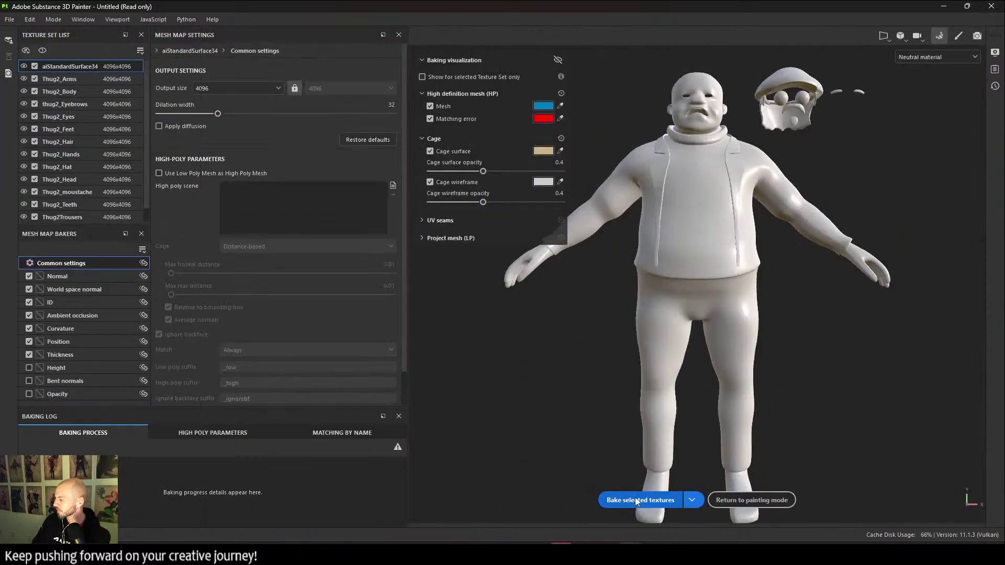
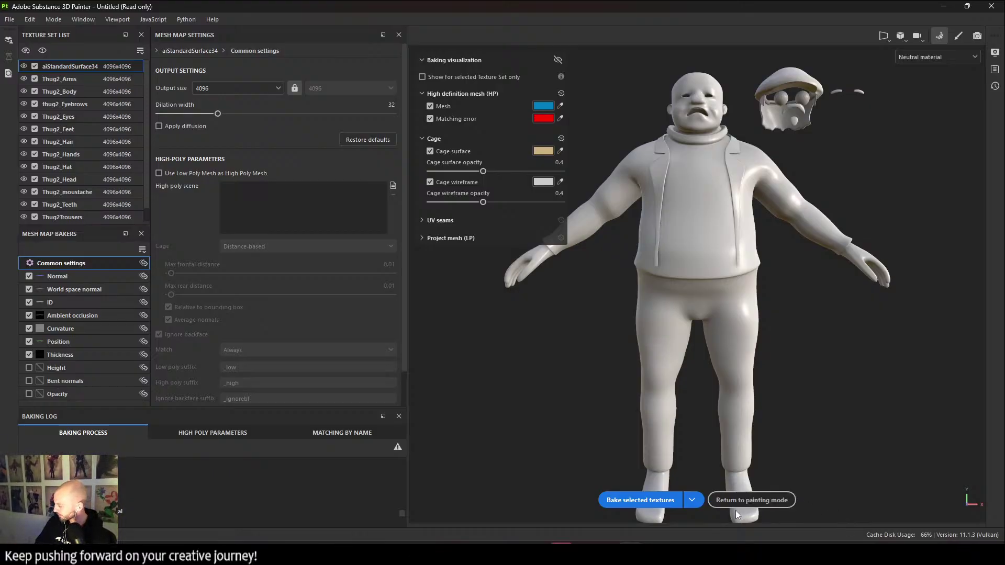
{"action": "left_click", "coordinate": [735, 502]}
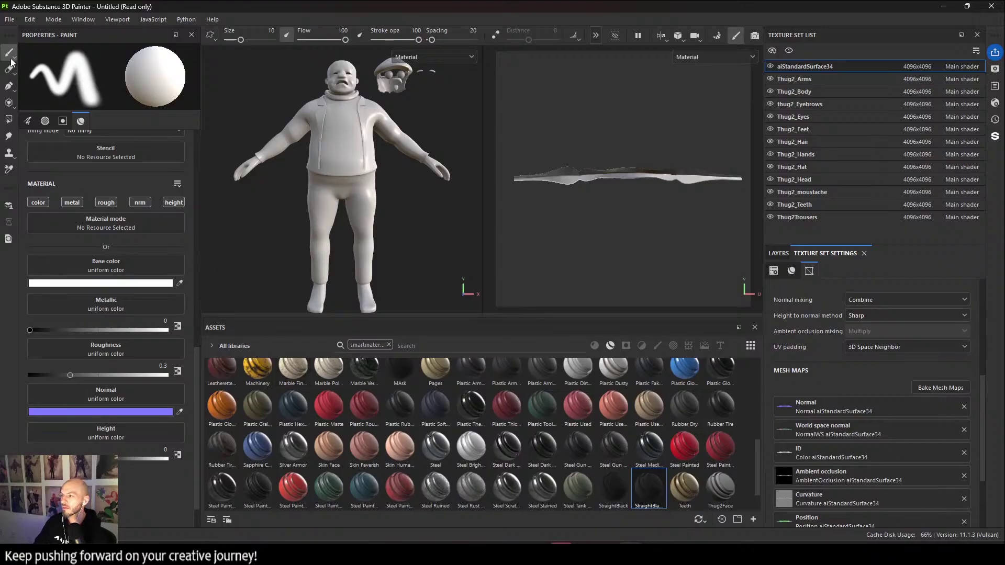
In Maya, select the hat, hair and facial pieces offset beside the head and set their Translate X to 0.
{"action": "left_click", "coordinate": [9, 19]}
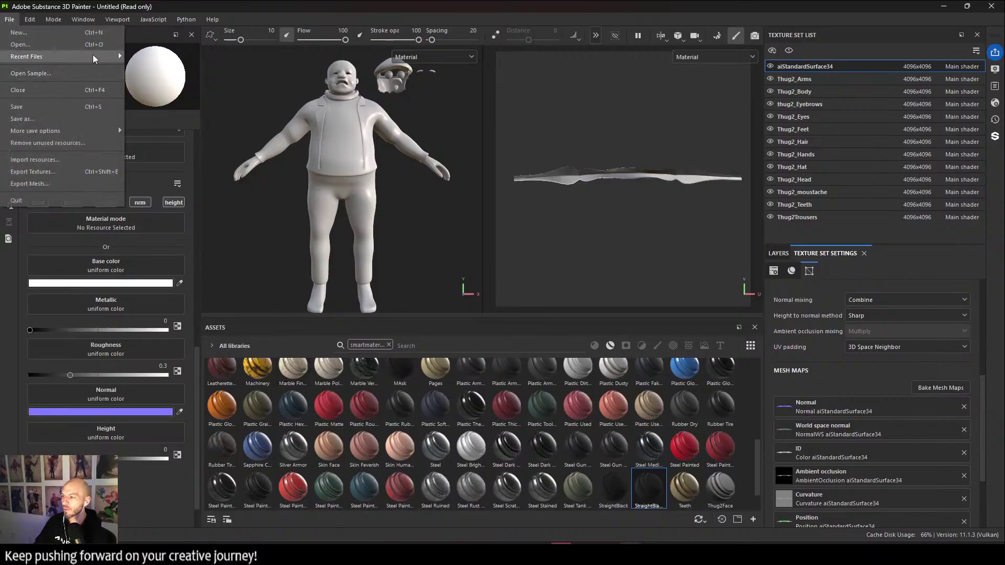
{"action": "mouse_move", "coordinate": [92, 56]}
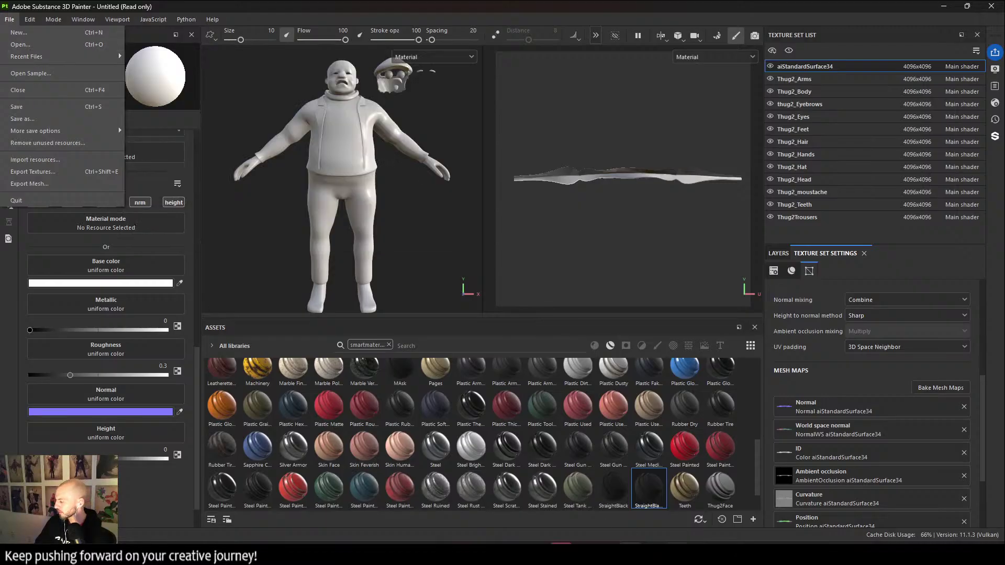
{"action": "left_click", "coordinate": [583, 515]}
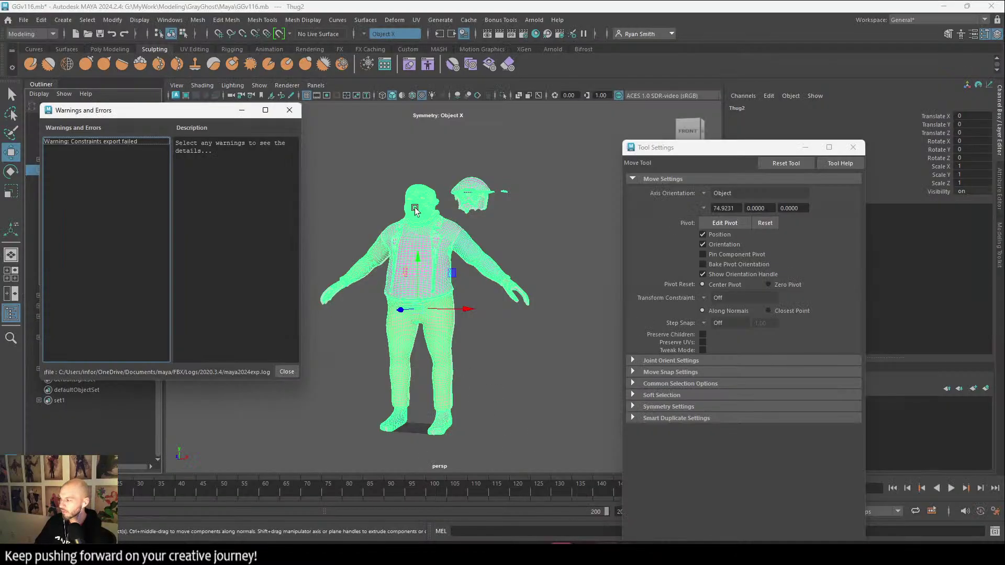
{"action": "left_click", "coordinate": [517, 217]}
{"action": "left_click_drag", "start_coordinate": [463, 169], "coordinate": [528, 209]}
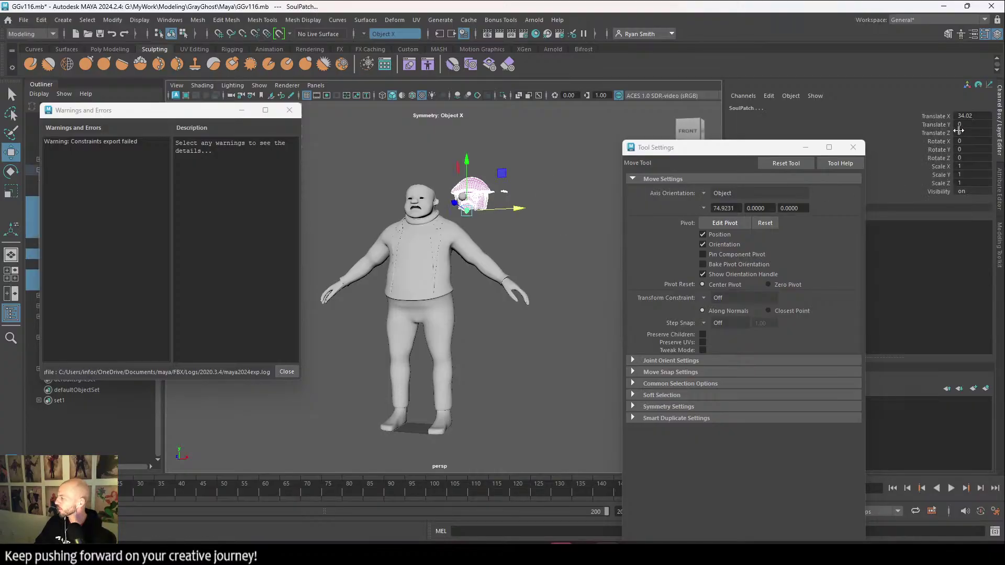
{"action": "left_click", "coordinate": [964, 116]}
{"action": "type", "text": "0"}
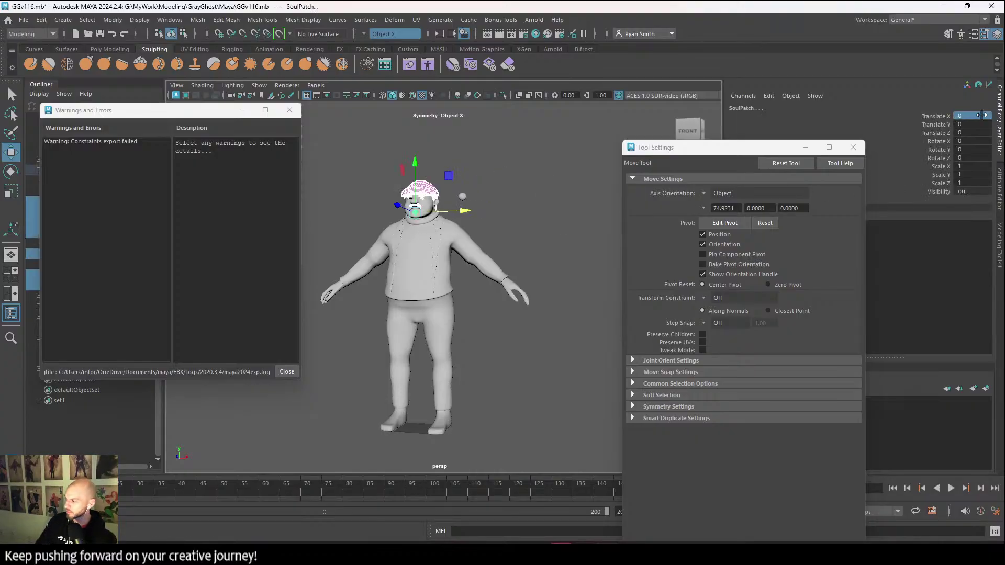
{"action": "key", "text": "Return"}
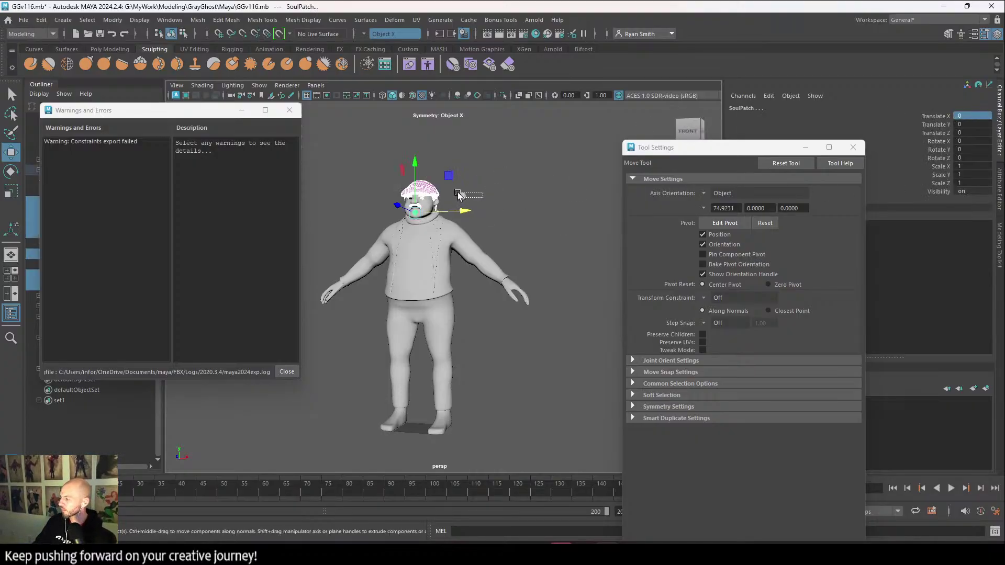
Select the eye still offset beside the head and set its Translate X to 0.
{"action": "left_click_drag", "start_coordinate": [458, 193], "coordinate": [456, 191]}
{"action": "left_click", "coordinate": [982, 115]}
{"action": "type", "text": "0"}
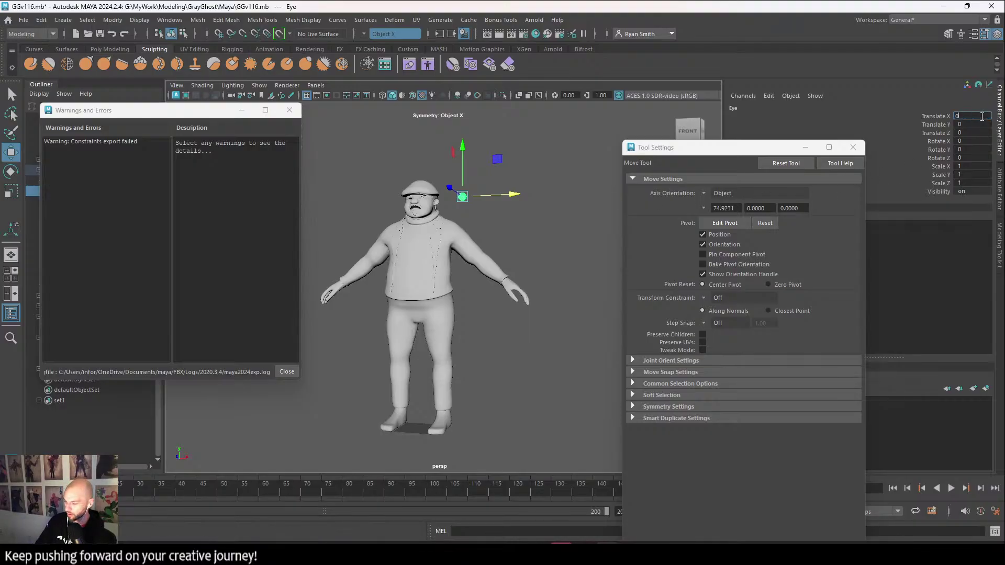
{"action": "key", "text": "Return"}
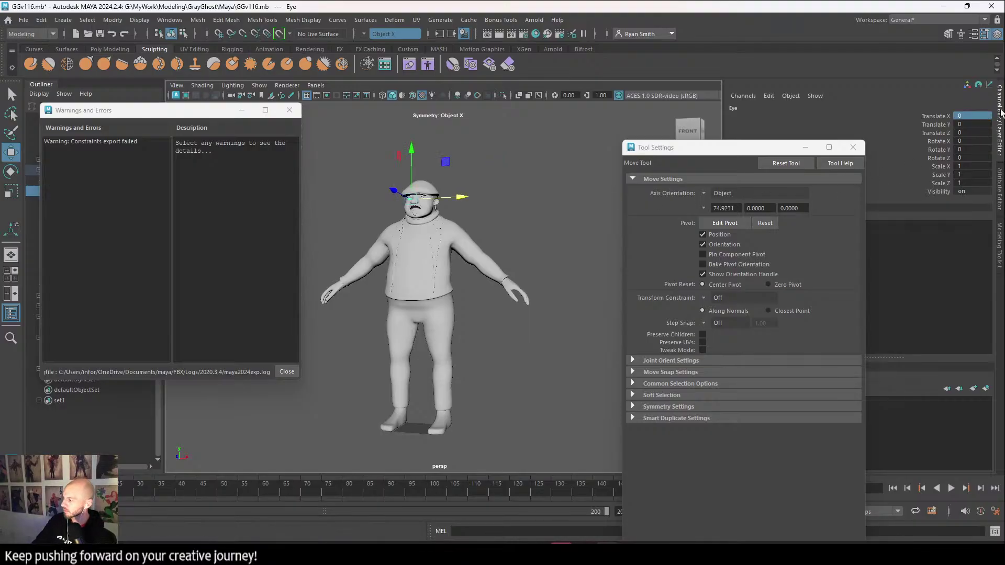
Close the export warnings window and export the whole Thug2 group as FBX, replacing the existing Th2.fbx.
{"action": "left_click", "coordinate": [290, 110]}
{"action": "left_click", "coordinate": [92, 173]}
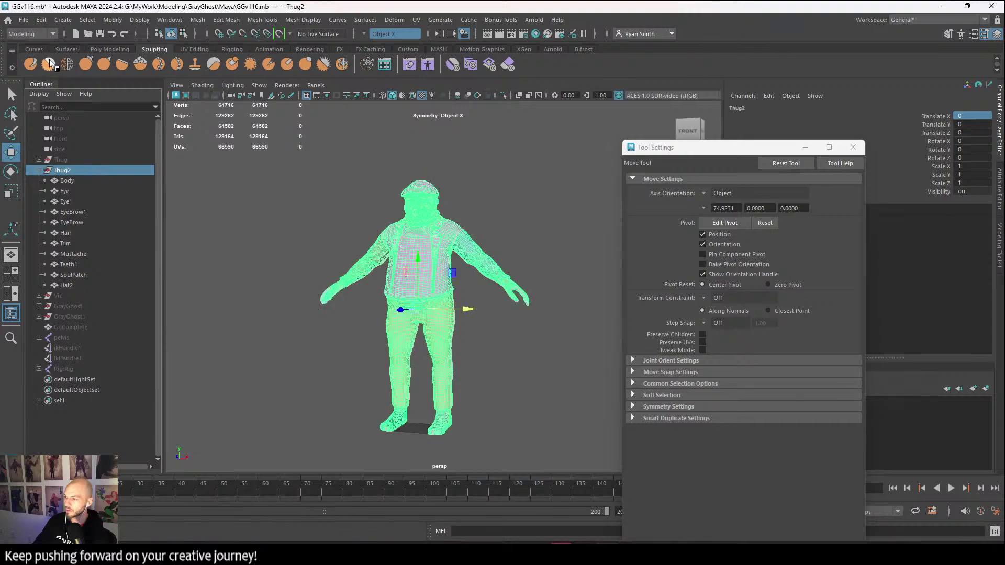
{"action": "left_click", "coordinate": [24, 19]}
{"action": "left_click", "coordinate": [63, 161]}
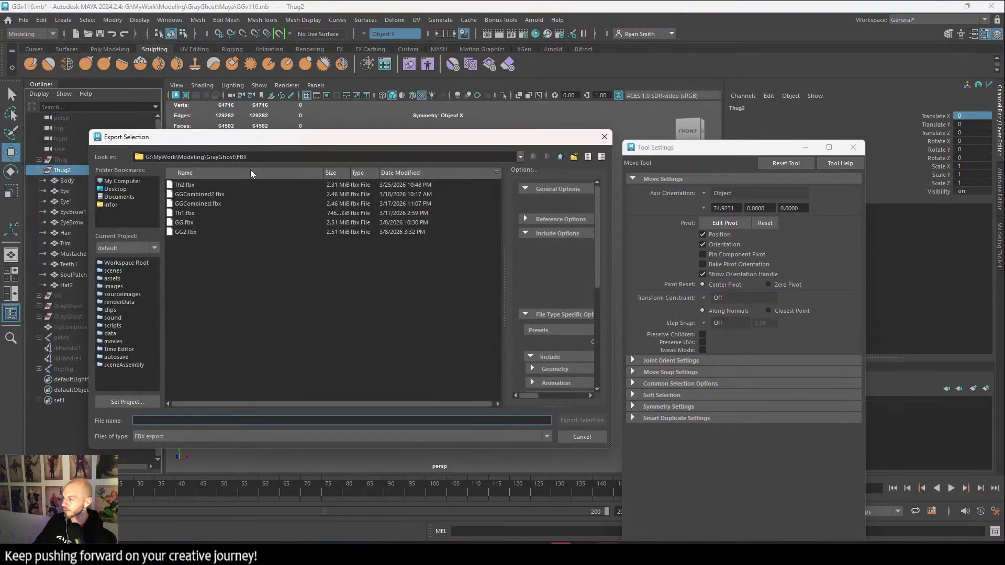
{"action": "left_click", "coordinate": [197, 185]}
{"action": "left_click", "coordinate": [580, 421]}
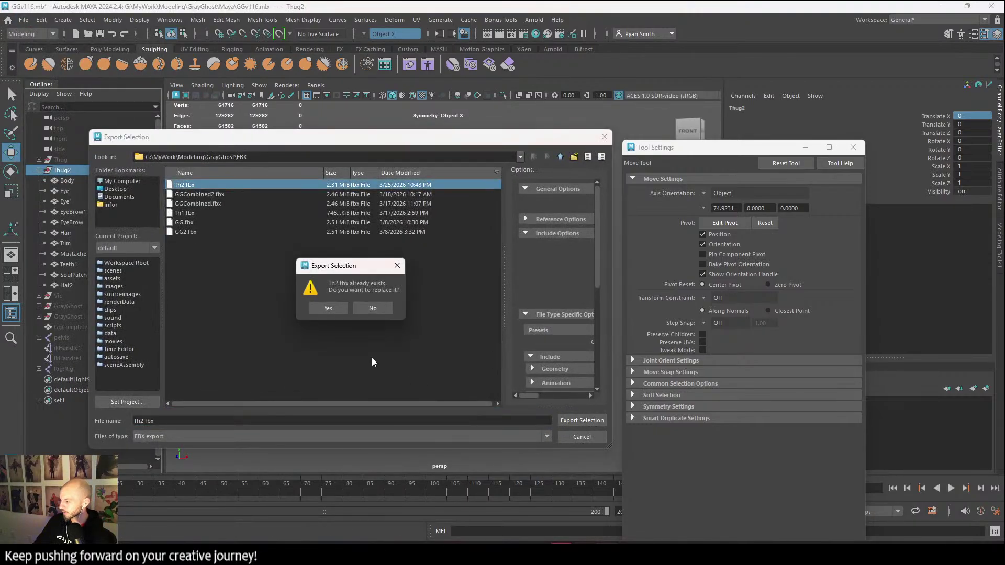
{"action": "left_click", "coordinate": [329, 311]}
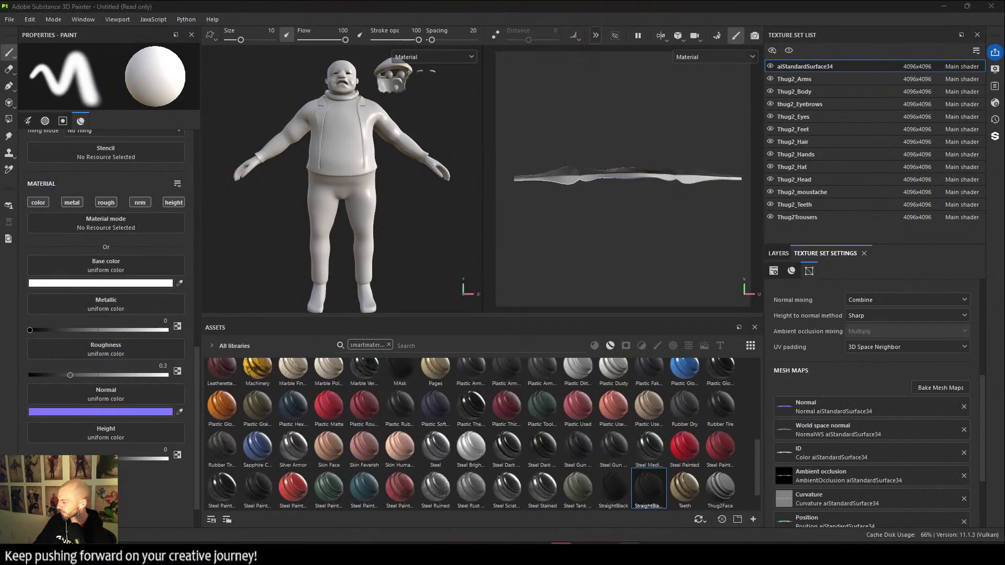
Switch back to Substance 3D Painter and reimport the updated mesh into the project.
{"action": "left_click", "coordinate": [630, 554]}
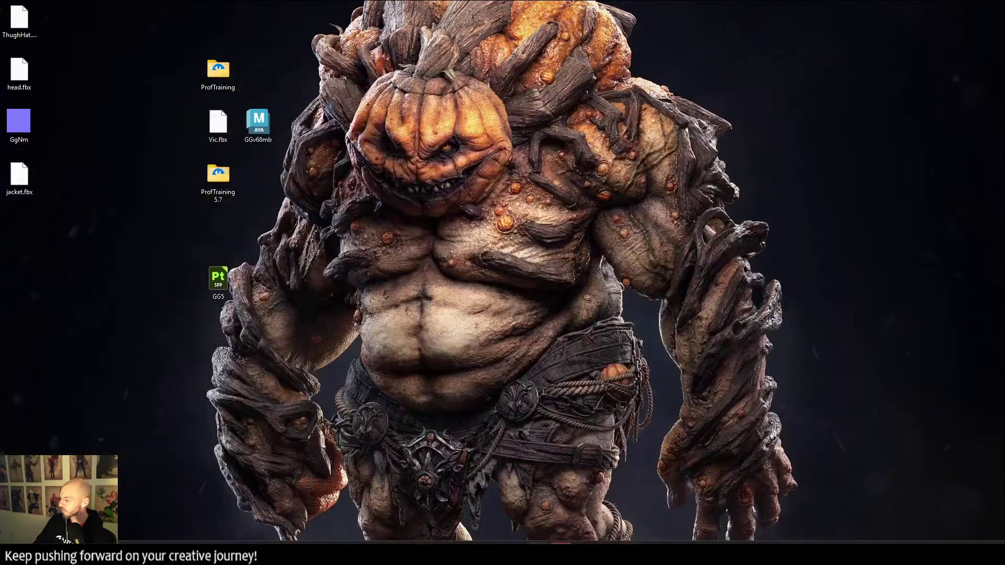
{"action": "key", "text": "alt+Tab"}
{"action": "left_click", "coordinate": [9, 19]}
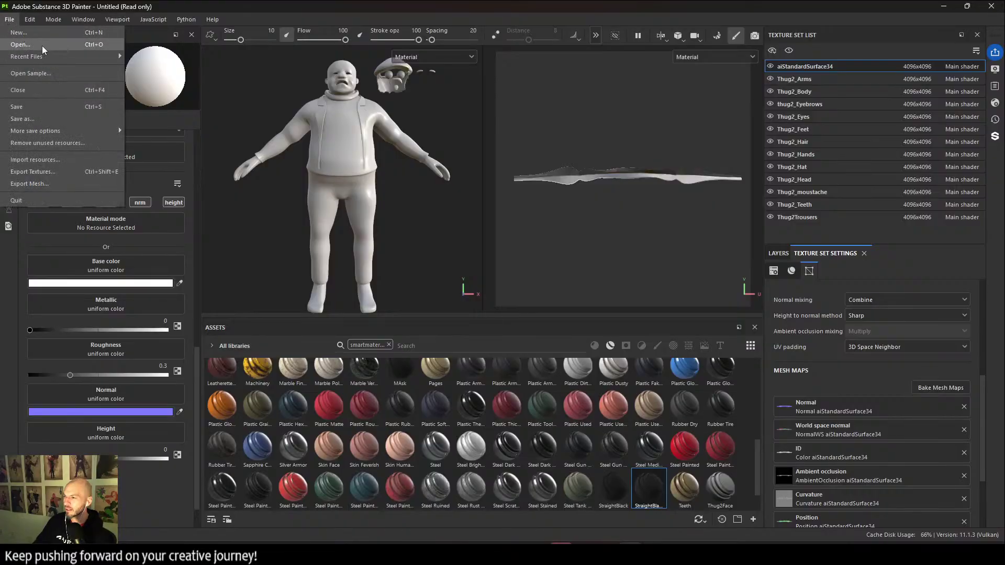
{"action": "mouse_move", "coordinate": [29, 19]}
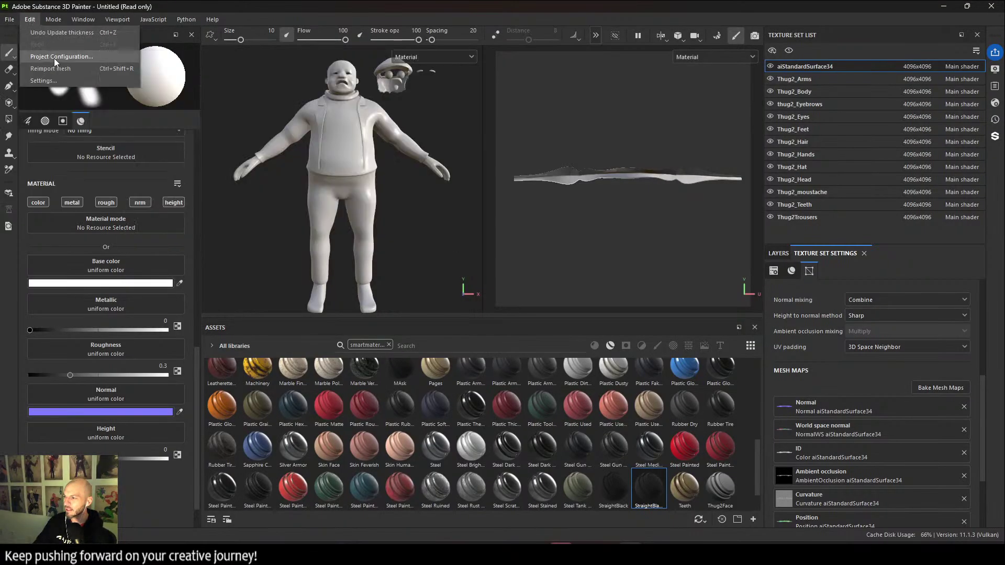
{"action": "left_click", "coordinate": [61, 71]}
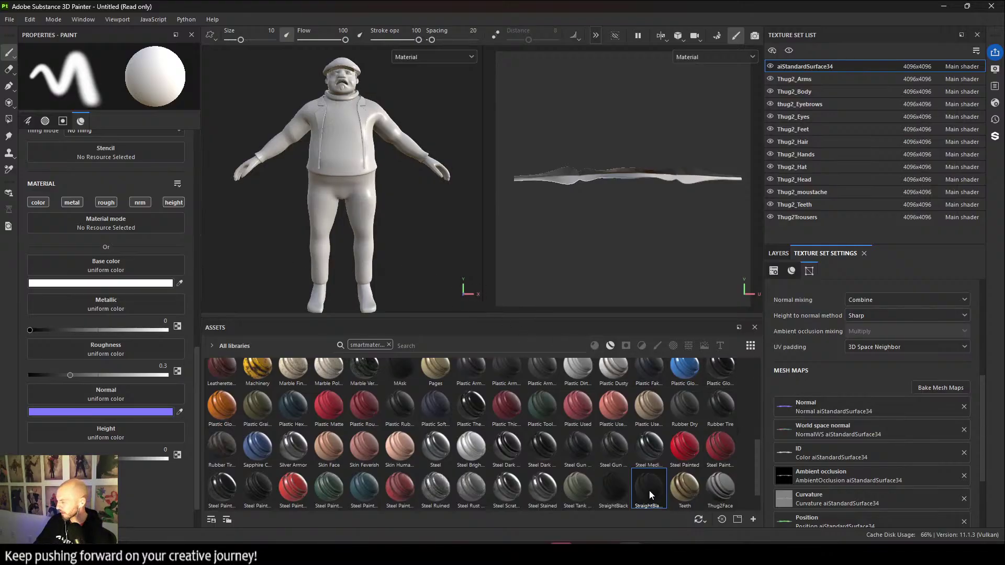
Apply the StraightBlack2 smart material to the character's moustache, trousers and feet.
{"action": "left_click_drag", "start_coordinate": [651, 495], "coordinate": [341, 88]}
{"action": "scroll", "coordinate": [393, 143], "scroll_direction": "up", "scroll_amount": 3}
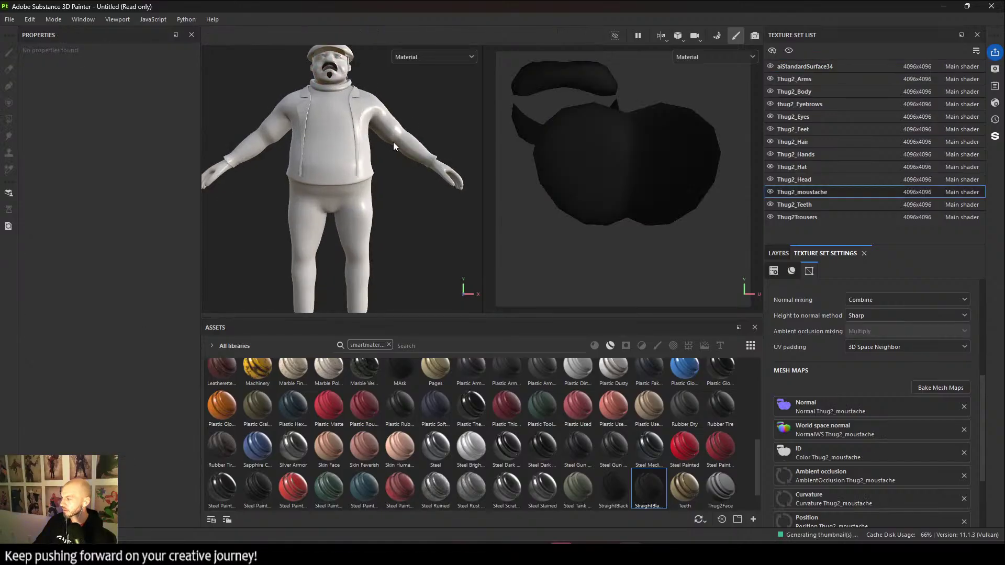
{"action": "mouse_move", "coordinate": [651, 489]}
{"action": "left_mouse_down"}
{"action": "mouse_move", "coordinate": [364, 266]}
{"action": "mouse_move", "coordinate": [524, 341]}
{"action": "mouse_move", "coordinate": [366, 130]}
{"action": "mouse_move", "coordinate": [348, 54]}
{"action": "mouse_move", "coordinate": [366, 131]}
{"action": "mouse_move", "coordinate": [489, 287]}
{"action": "mouse_move", "coordinate": [602, 403]}
{"action": "mouse_move", "coordinate": [644, 482]}
{"action": "left_mouse_up"}
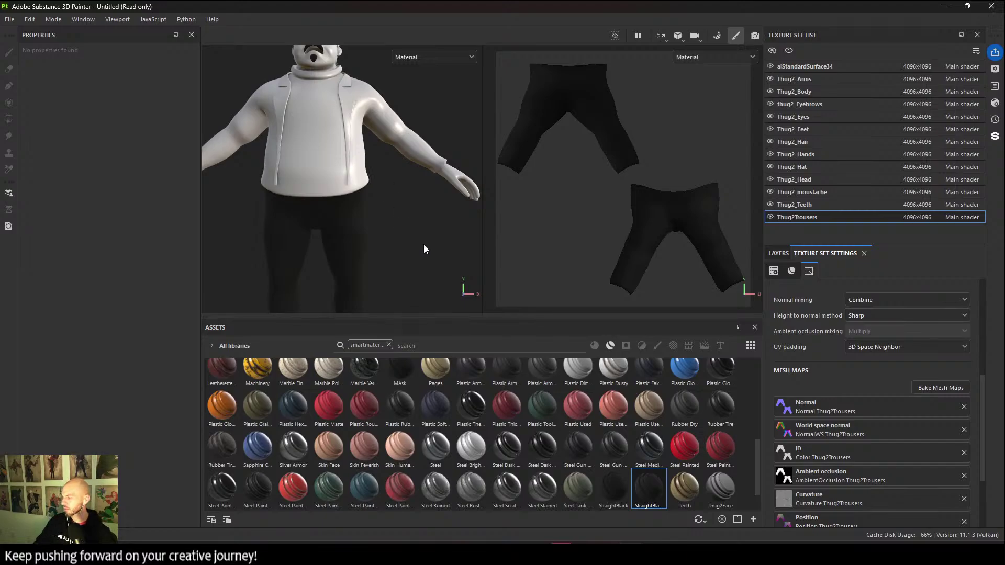
{"action": "middle_click_drag", "start_coordinate": [444, 276], "coordinate": [443, 109]}
{"action": "left_click_drag", "start_coordinate": [649, 487], "coordinate": [377, 242]}
Apply the StraightBlack2 smart material to the character's hair and eyebrows.
{"action": "middle_click_drag", "start_coordinate": [367, 150], "coordinate": [410, 247]}
{"action": "scroll", "coordinate": [380, 153], "scroll_direction": "up", "scroll_amount": 6}
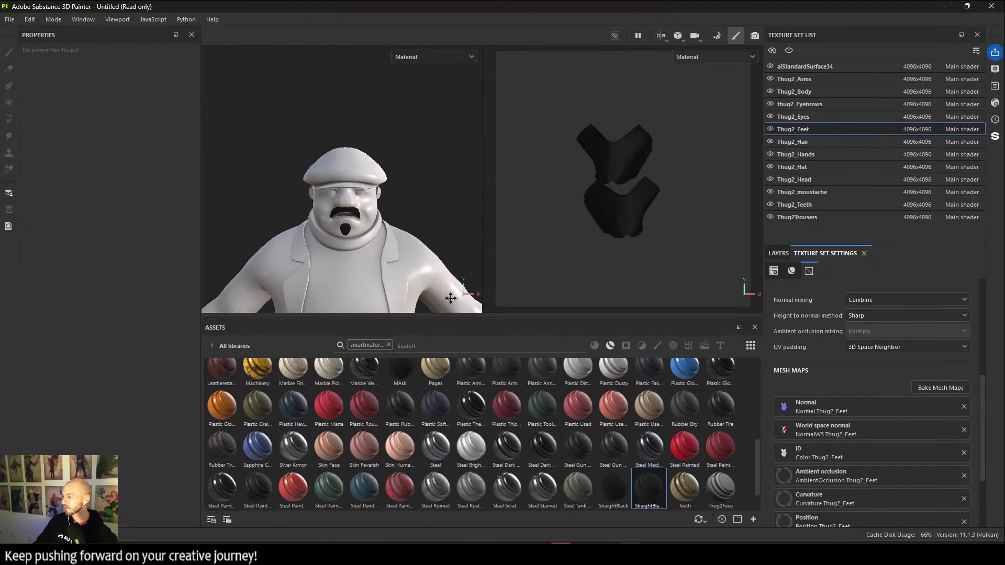
{"action": "left_click_drag", "start_coordinate": [392, 152], "coordinate": [353, 244], "text": "alt"}
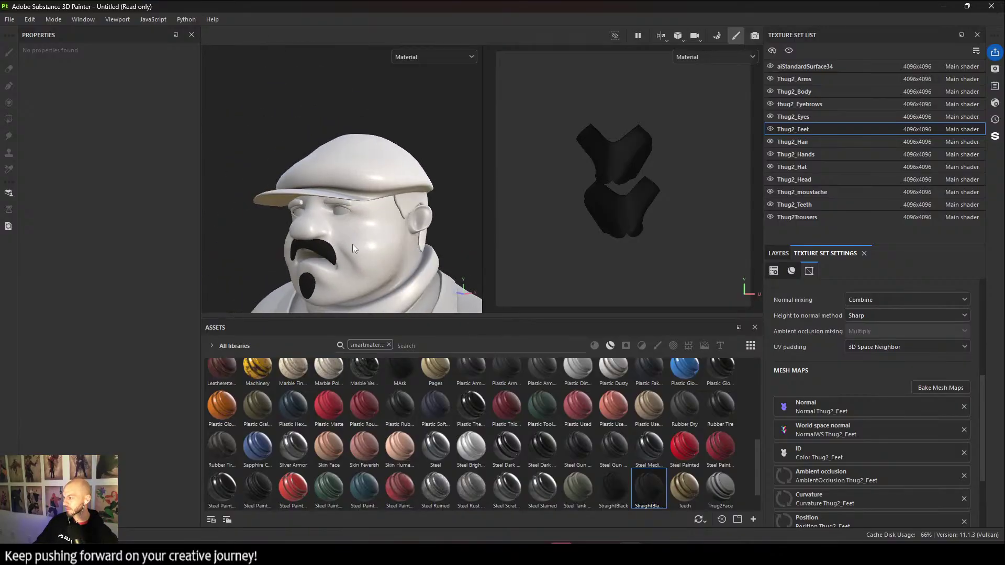
{"action": "left_click_drag", "start_coordinate": [636, 477], "coordinate": [410, 202]}
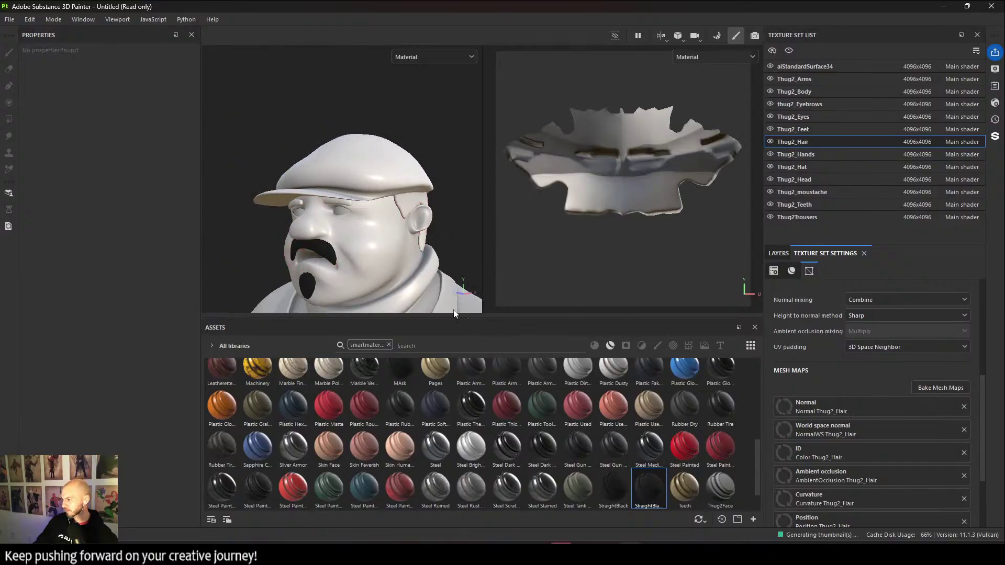
{"action": "left_click_drag", "start_coordinate": [632, 492], "coordinate": [394, 228]}
{"action": "right_click_drag", "start_coordinate": [394, 229], "coordinate": [335, 262], "text": "alt"}
{"action": "middle_click_drag", "start_coordinate": [319, 282], "coordinate": [350, 194], "text": "alt"}
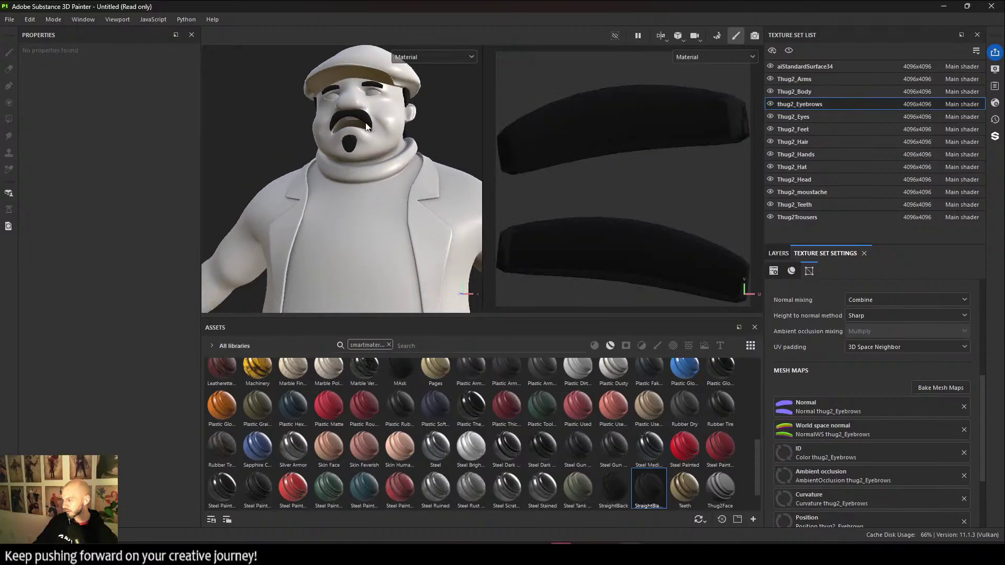
Apply the Thug2Face smart material to the character's head.
{"action": "left_click_drag", "start_coordinate": [350, 194], "coordinate": [485, 282], "text": "alt"}
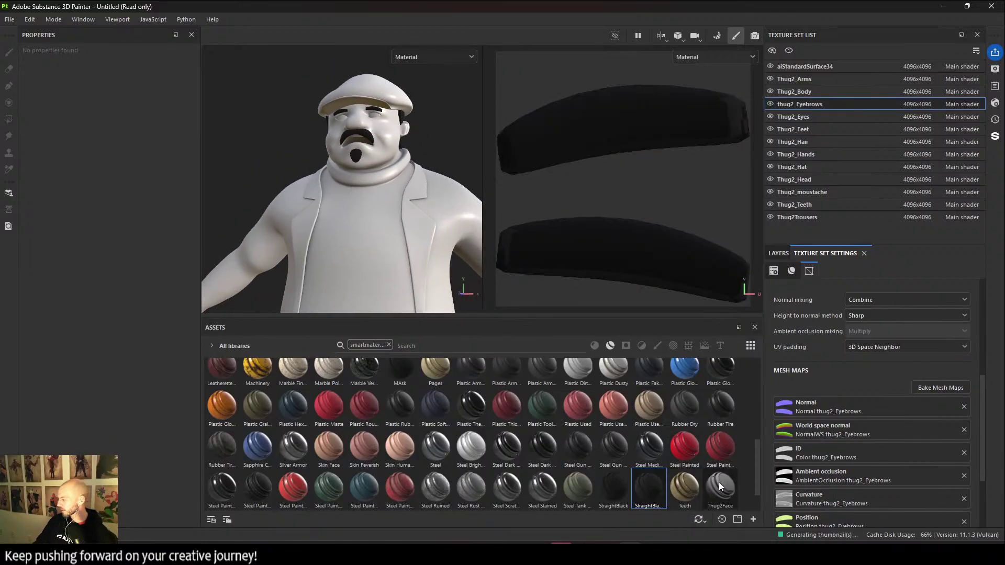
{"action": "left_click_drag", "start_coordinate": [718, 482], "coordinate": [392, 143]}
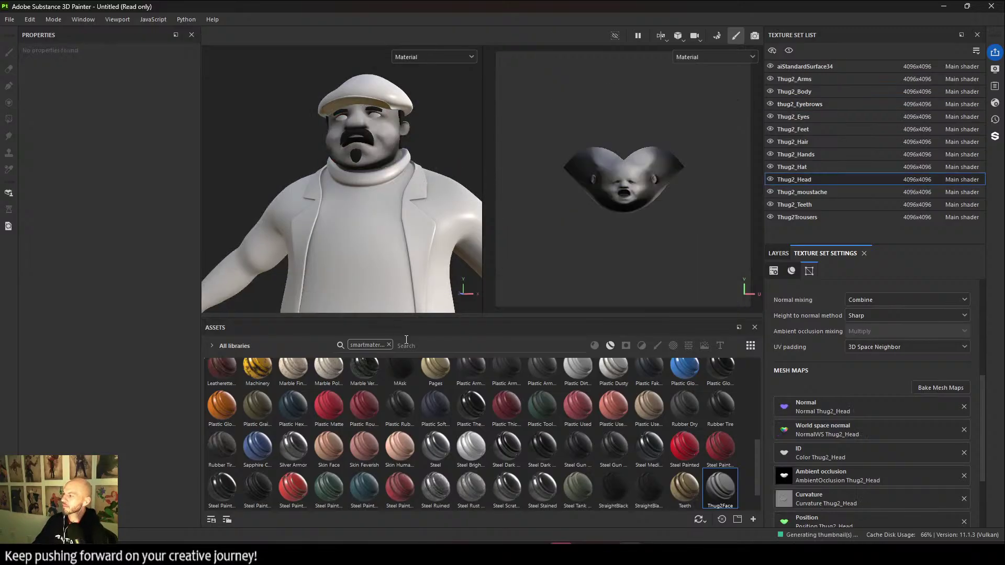
Apply the Thug2Jacket smart material to the character's body.
{"action": "scroll", "coordinate": [597, 485], "scroll_direction": "down", "scroll_amount": 1}
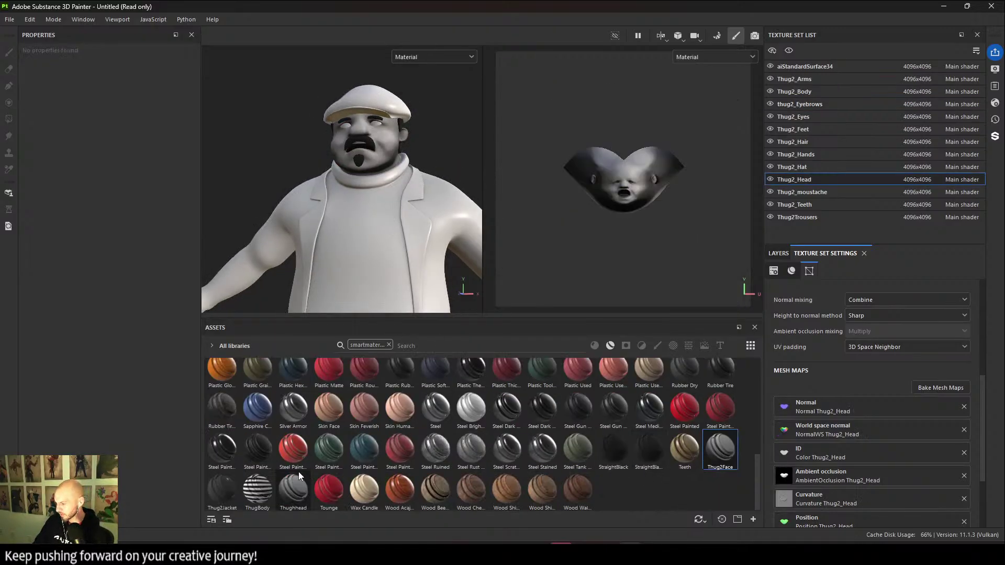
{"action": "left_click_drag", "start_coordinate": [207, 487], "coordinate": [366, 250]}
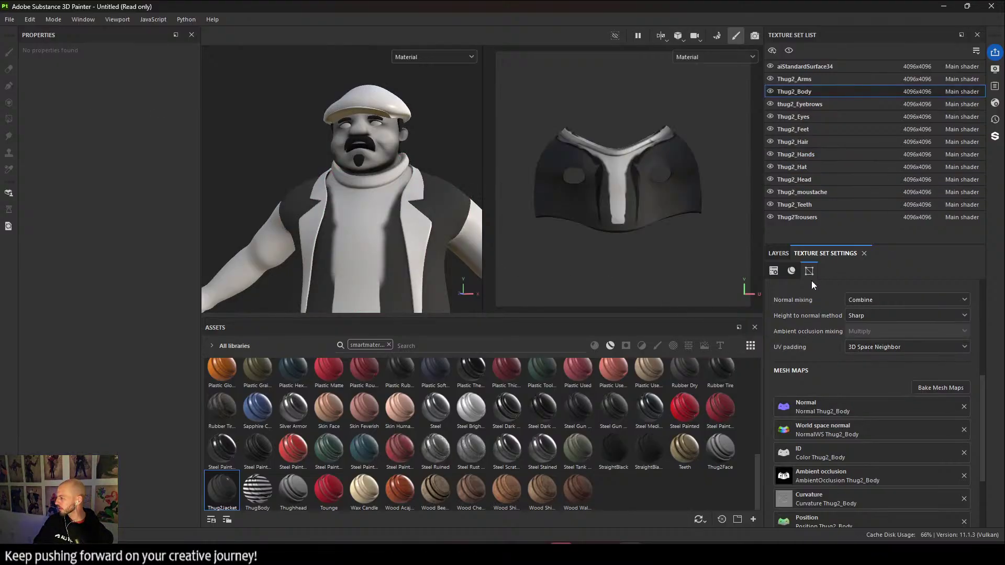
Paint white over the shirt's lower front in Fill layer 2's mask and turn on symmetry for the brush.
{"action": "left_click", "coordinate": [778, 253]}
{"action": "left_click", "coordinate": [853, 327]}
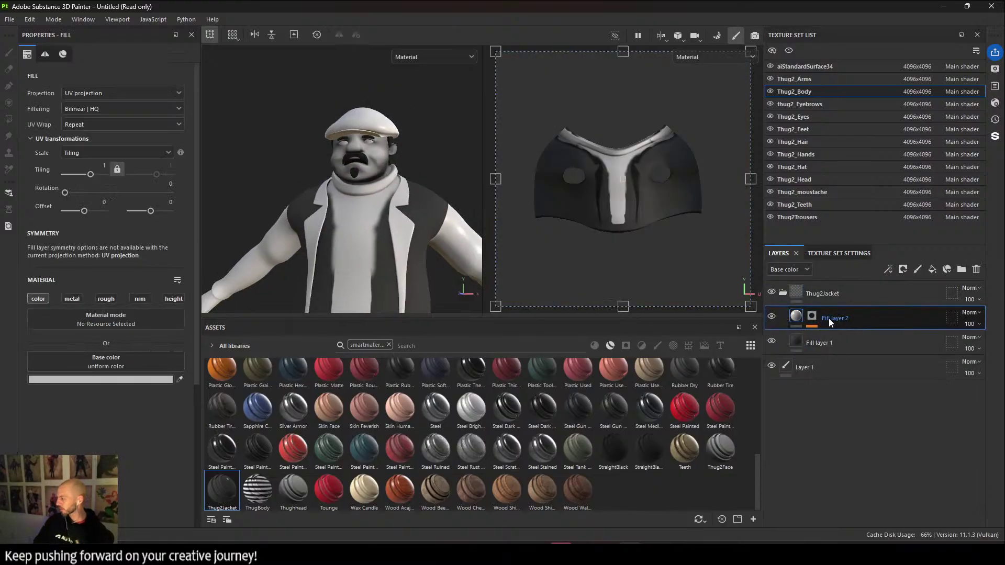
{"action": "left_click", "coordinate": [814, 319]}
{"action": "left_click", "coordinate": [844, 335]}
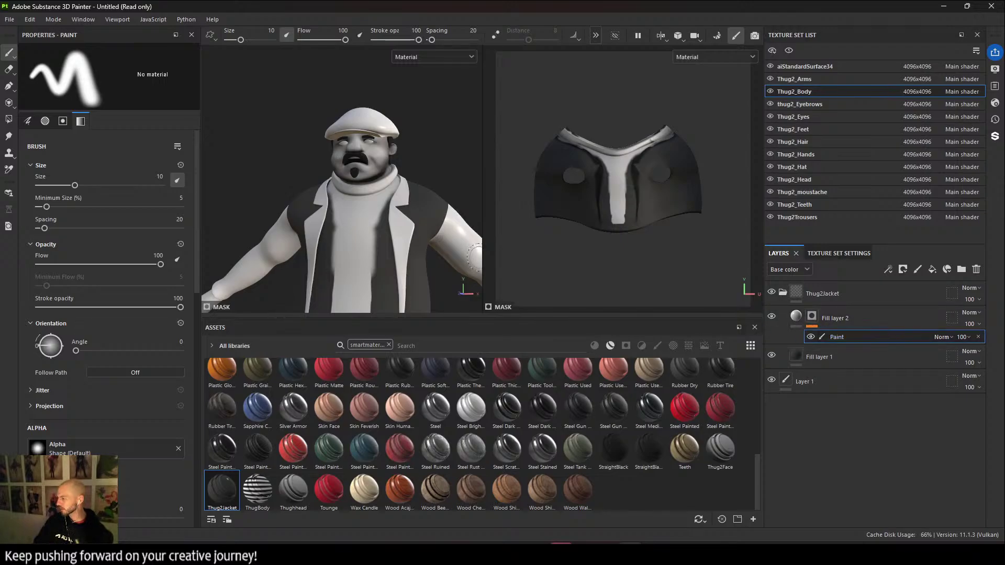
{"action": "scroll", "coordinate": [401, 259], "scroll_direction": "up", "scroll_amount": 2}
{"action": "left_click_drag", "start_coordinate": [366, 231], "coordinate": [357, 212]}
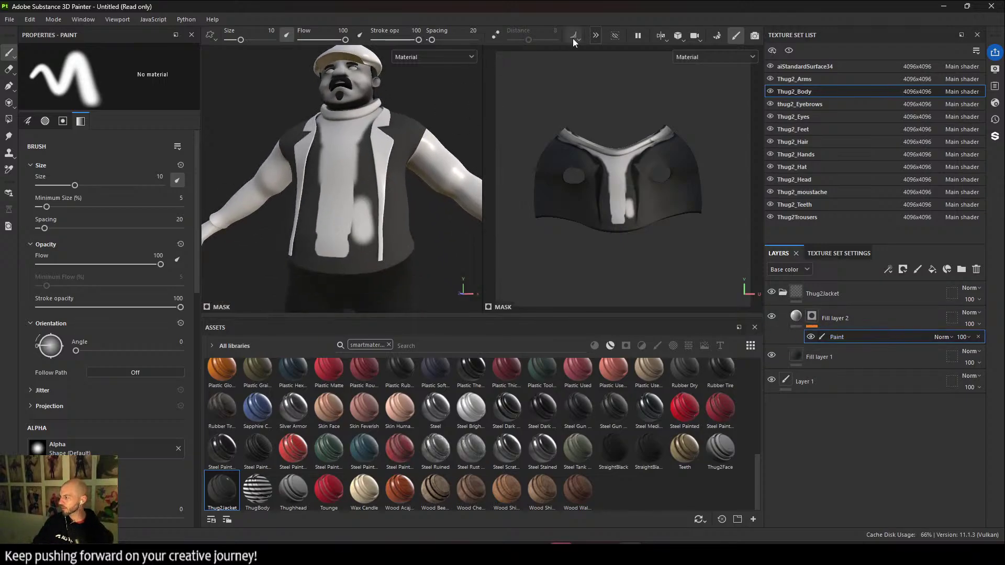
{"action": "left_click", "coordinate": [596, 35]}
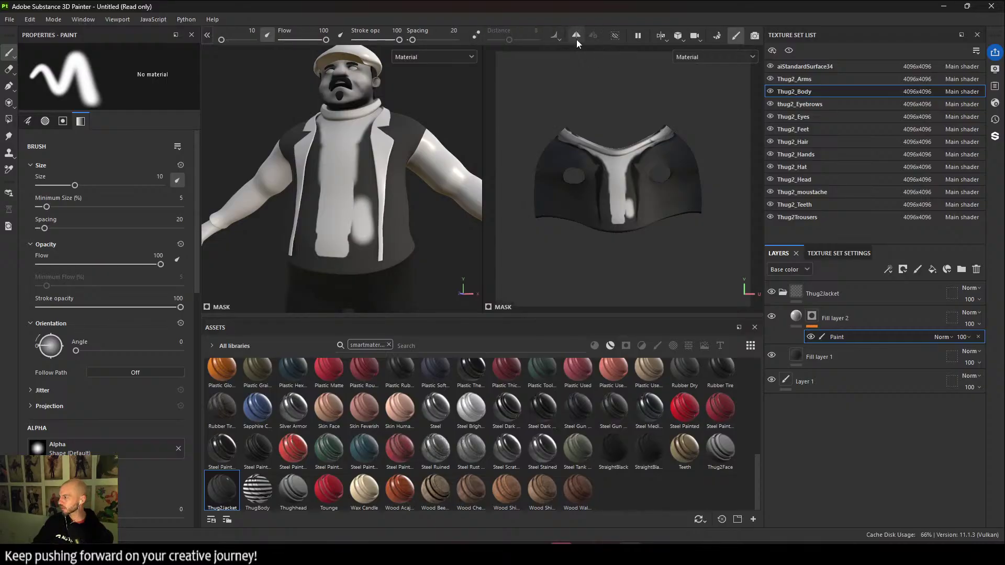
{"action": "left_click", "coordinate": [576, 38]}
Paint the rest of the shirt front white in the mask, covering the area between the jacket edges and down to the hem.
{"action": "left_click_drag", "start_coordinate": [366, 210], "coordinate": [382, 242], "text": "alt"}
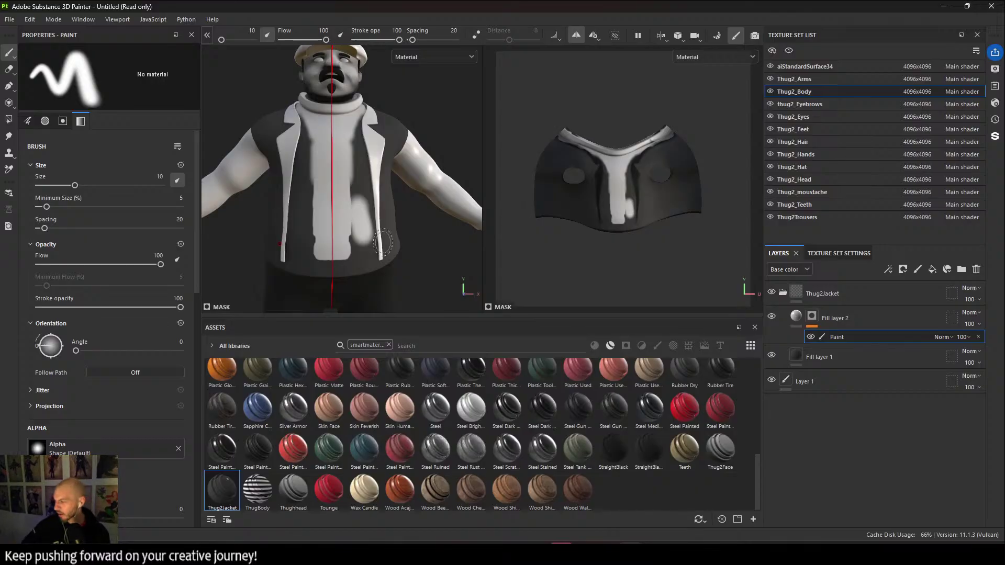
{"action": "mouse_move", "coordinate": [345, 223]}
{"action": "left_mouse_down"}
{"action": "mouse_move", "coordinate": [360, 198]}
{"action": "mouse_move", "coordinate": [351, 220]}
{"action": "mouse_move", "coordinate": [359, 119]}
{"action": "mouse_move", "coordinate": [375, 247]}
{"action": "mouse_move", "coordinate": [348, 249]}
{"action": "mouse_move", "coordinate": [375, 252]}
{"action": "left_mouse_up"}
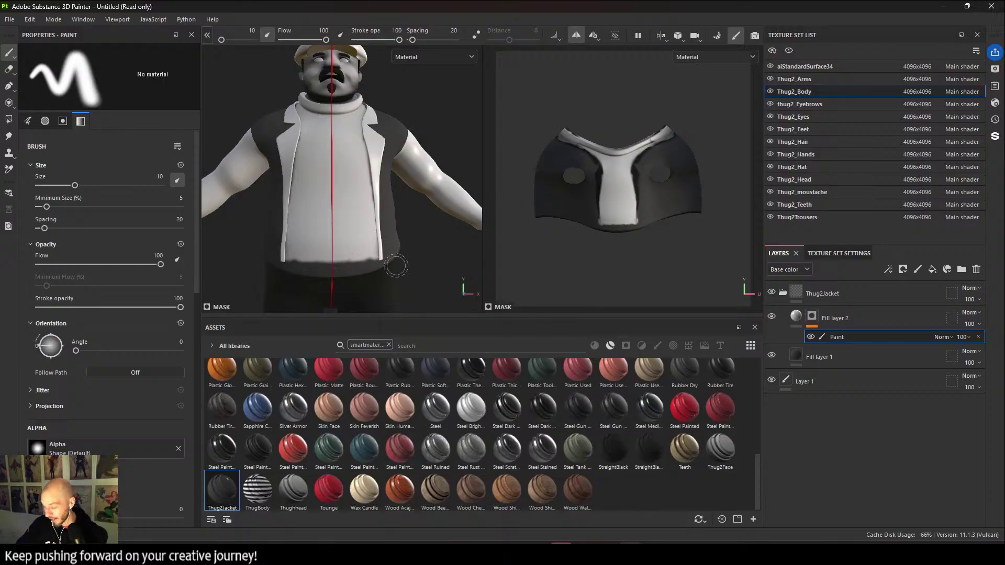
{"action": "middle_click_drag", "start_coordinate": [353, 220], "coordinate": [386, 206], "text": "alt"}
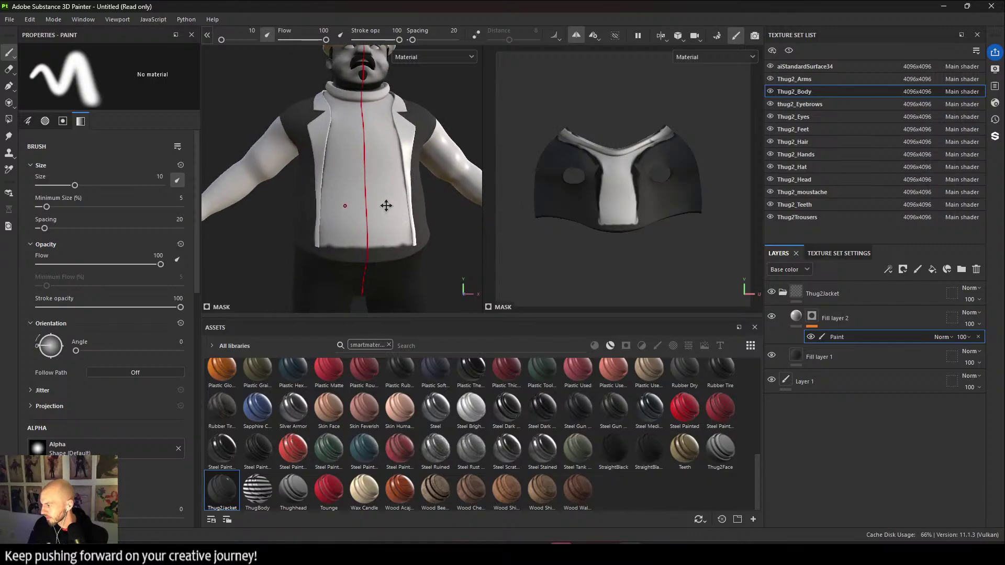
{"action": "right_click_drag", "start_coordinate": [386, 206], "coordinate": [411, 276], "text": "alt"}
{"action": "left_click_drag", "start_coordinate": [412, 223], "coordinate": [399, 222], "text": "alt"}
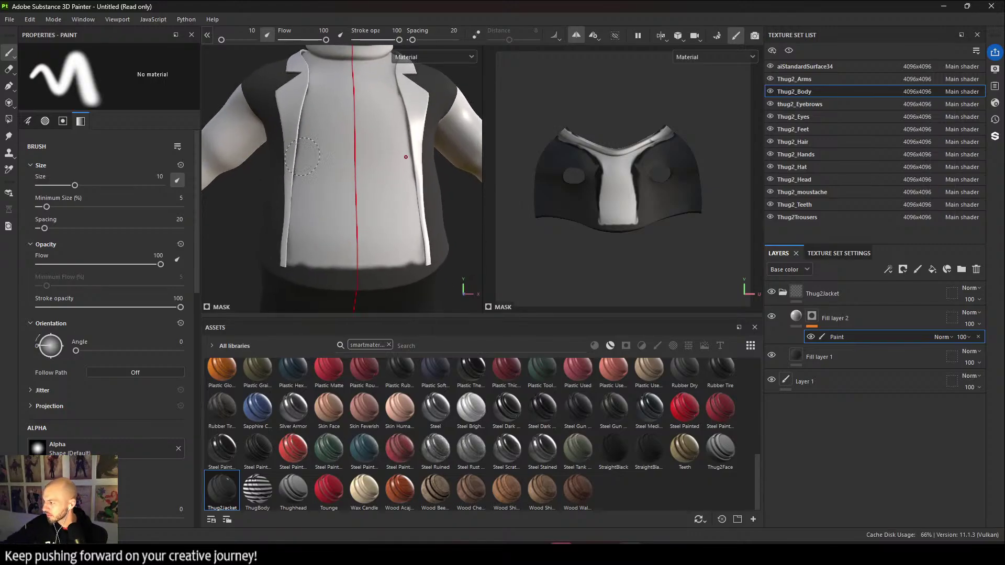
{"action": "mouse_move", "coordinate": [301, 156]}
{"action": "left_mouse_down"}
{"action": "mouse_move", "coordinate": [303, 120]}
{"action": "mouse_move", "coordinate": [304, 129]}
{"action": "left_mouse_up"}
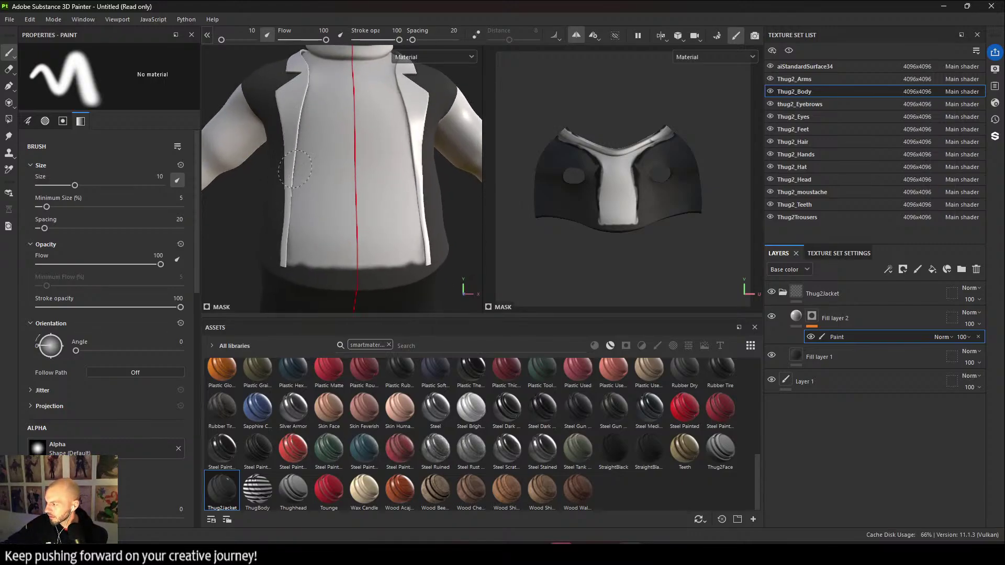
{"action": "left_click_drag", "start_coordinate": [295, 255], "coordinate": [292, 282]}
{"action": "left_click_drag", "start_coordinate": [310, 274], "coordinate": [353, 280]}
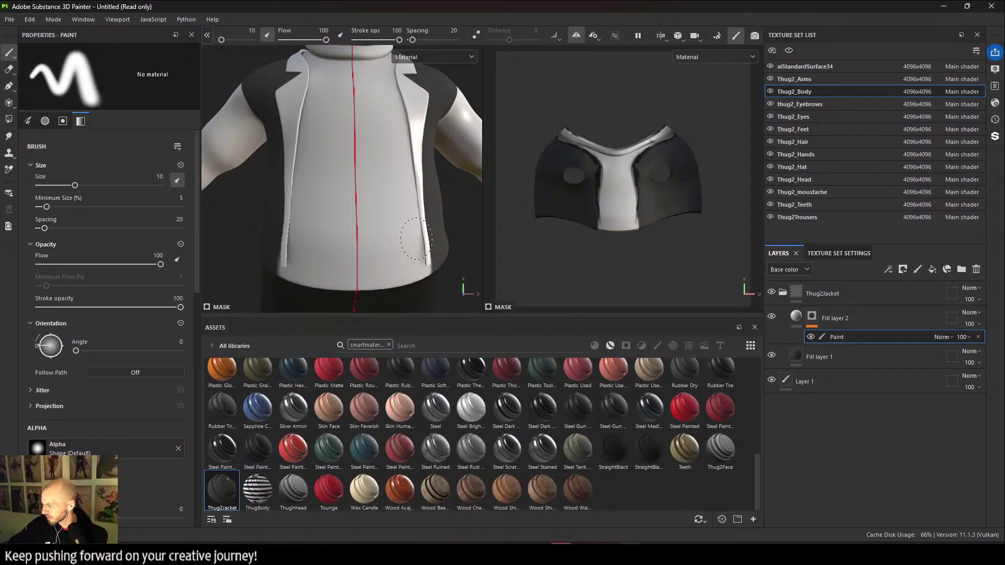
Set the brush grayscale to 0 and mask out the white overspill beside the jacket's lower front edge.
{"action": "mouse_move", "coordinate": [423, 280]}
{"action": "left_mouse_down", "text": "alt"}
{"action": "mouse_move", "coordinate": [399, 280]}
{"action": "mouse_move", "coordinate": [394, 292]}
{"action": "mouse_move", "coordinate": [418, 288]}
{"action": "mouse_move", "coordinate": [411, 209]}
{"action": "left_mouse_up", "text": "alt"}
{"action": "mouse_move", "coordinate": [410, 210]}
{"action": "middle_mouse_down", "text": "alt"}
{"action": "mouse_move", "coordinate": [359, 220]}
{"action": "mouse_move", "coordinate": [359, 194]}
{"action": "middle_mouse_up", "text": "alt"}
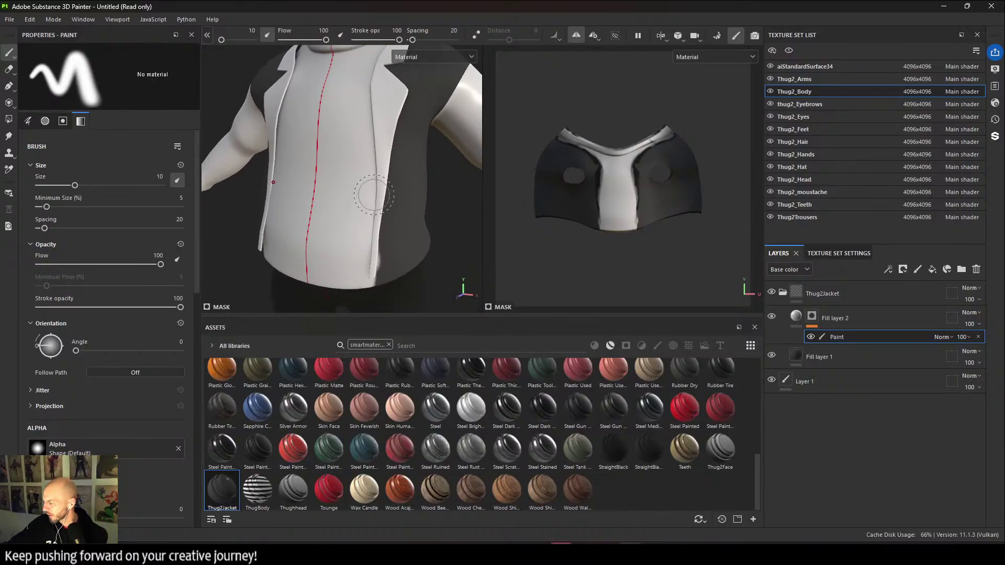
{"action": "mouse_move", "coordinate": [359, 194]}
{"action": "right_mouse_down", "text": "alt"}
{"action": "mouse_move", "coordinate": [395, 242]}
{"action": "mouse_move", "coordinate": [420, 239]}
{"action": "right_mouse_up", "text": "alt"}
{"action": "middle_click_drag", "start_coordinate": [419, 239], "coordinate": [380, 188], "text": "alt"}
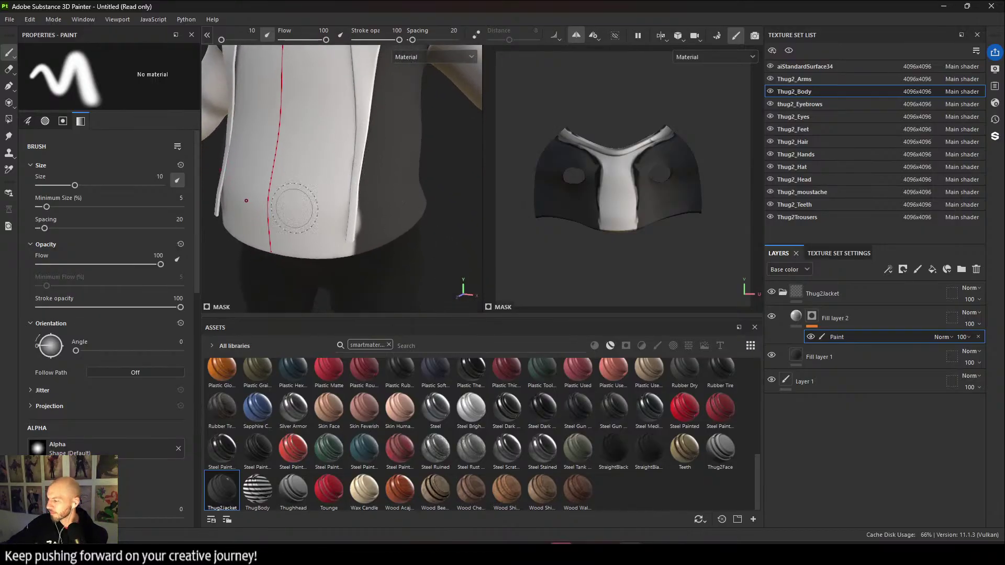
{"action": "scroll", "coordinate": [181, 392], "scroll_direction": "down", "scroll_amount": 10}
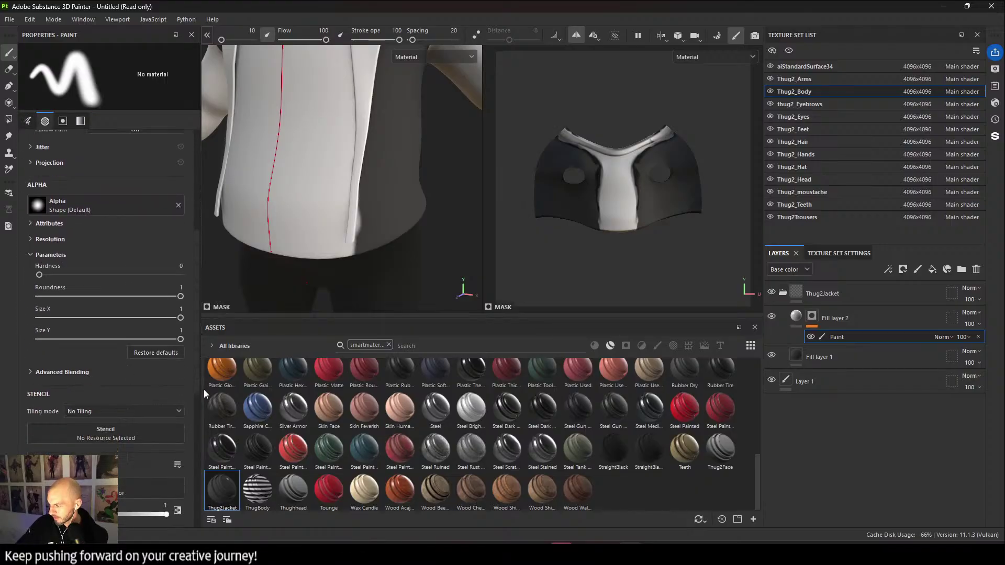
{"action": "left_click_drag", "start_coordinate": [49, 273], "coordinate": [28, 273]}
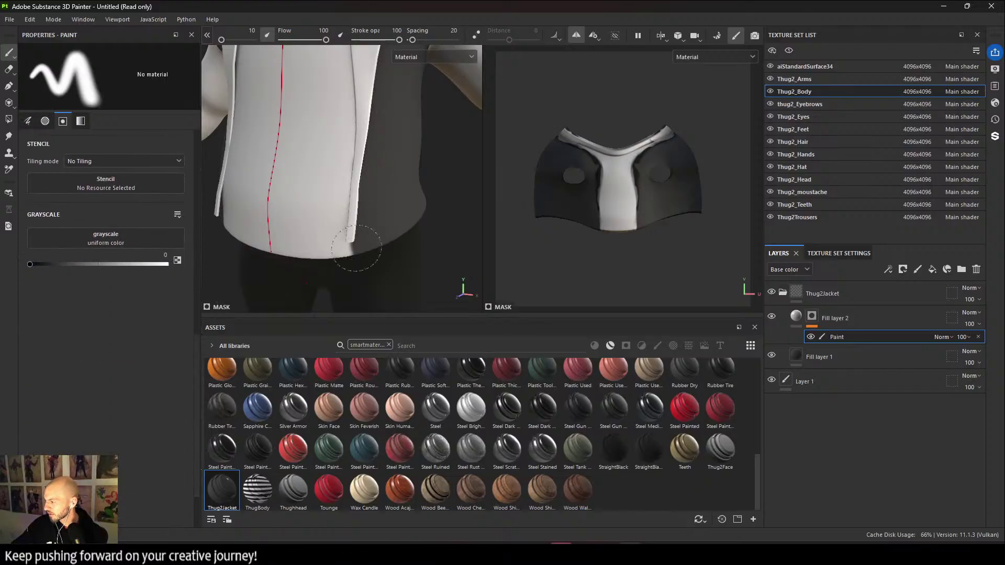
Examine the mask edges along the jacket lapels, shoulders and turtleneck collar from the front, side and back.
{"action": "left_click_drag", "start_coordinate": [385, 166], "coordinate": [398, 157], "text": "alt"}
{"action": "right_click_drag", "start_coordinate": [397, 157], "coordinate": [377, 222], "text": "alt"}
{"action": "middle_click_drag", "start_coordinate": [376, 222], "coordinate": [392, 341], "text": "alt"}
{"action": "right_click_drag", "start_coordinate": [384, 220], "coordinate": [351, 215], "text": "alt"}
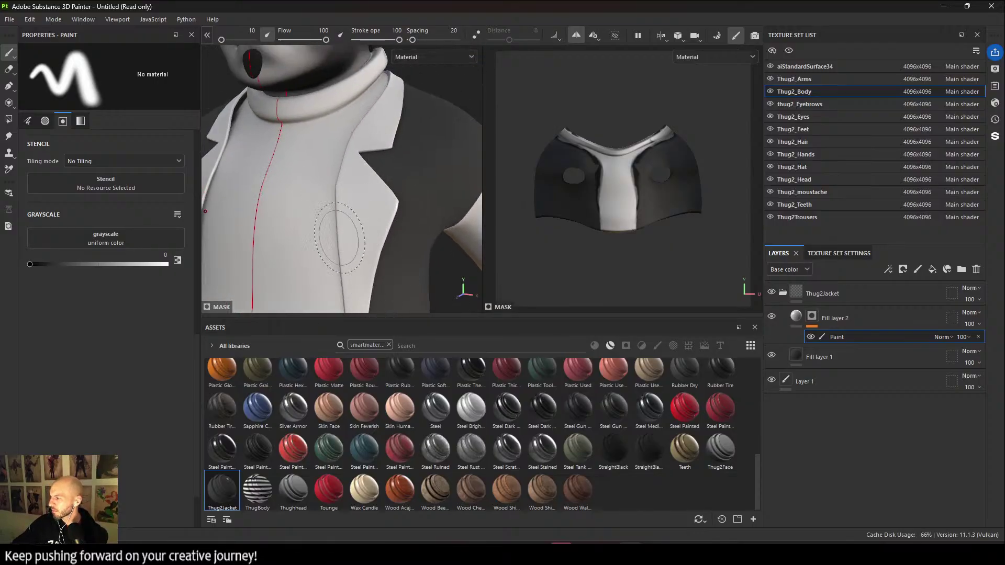
{"action": "left_click_drag", "start_coordinate": [329, 239], "coordinate": [366, 256], "text": "alt"}
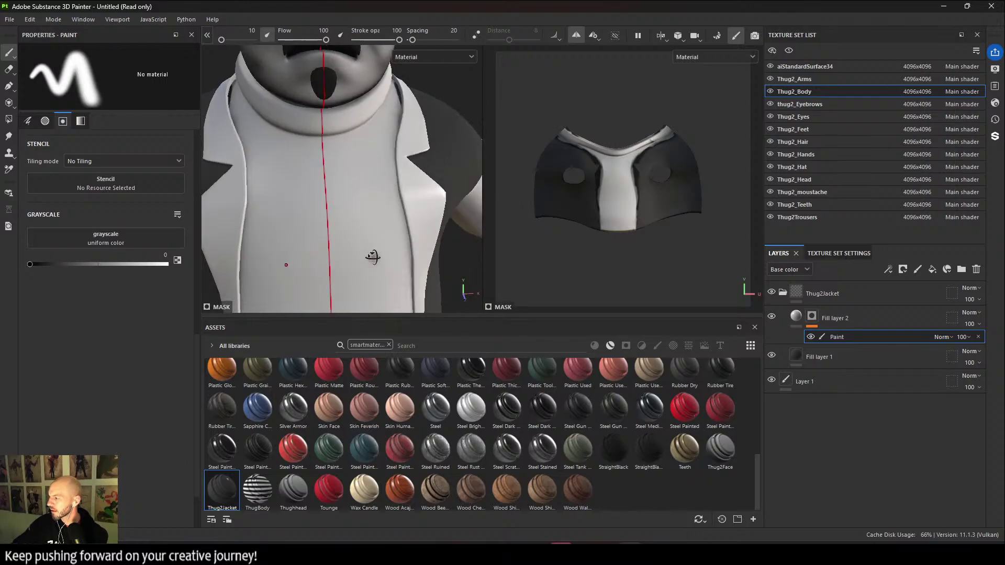
{"action": "middle_click_drag", "start_coordinate": [365, 256], "coordinate": [396, 233], "text": "alt"}
{"action": "right_click_drag", "start_coordinate": [395, 233], "coordinate": [382, 225], "text": "alt"}
{"action": "left_click_drag", "start_coordinate": [382, 225], "coordinate": [393, 206], "text": "alt"}
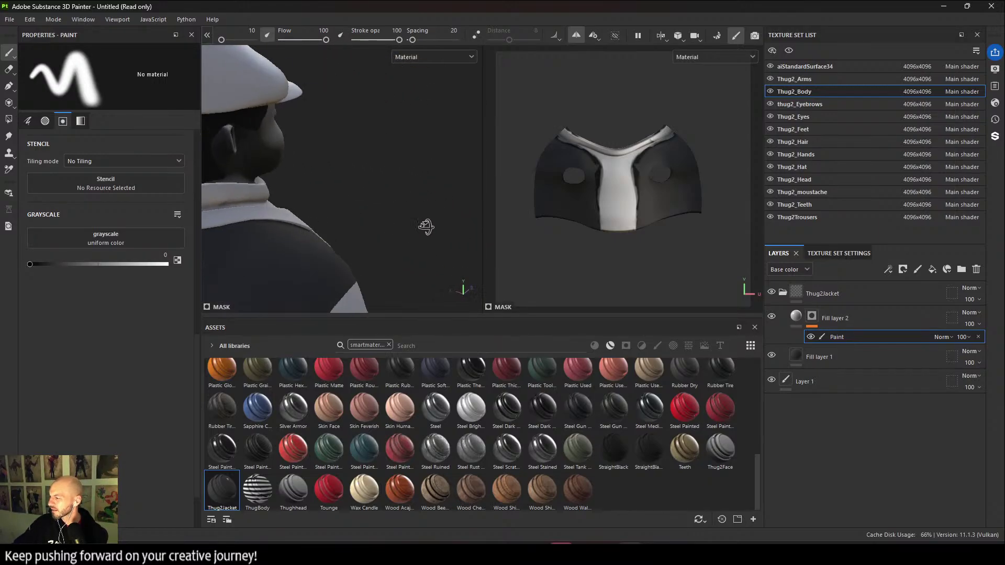
{"action": "right_click_drag", "start_coordinate": [393, 207], "coordinate": [410, 255], "text": "alt"}
{"action": "left_click_drag", "start_coordinate": [410, 255], "coordinate": [343, 249], "text": "alt"}
{"action": "right_click_drag", "start_coordinate": [343, 249], "coordinate": [366, 262], "text": "alt"}
{"action": "left_click_drag", "start_coordinate": [367, 261], "coordinate": [381, 206], "text": "alt"}
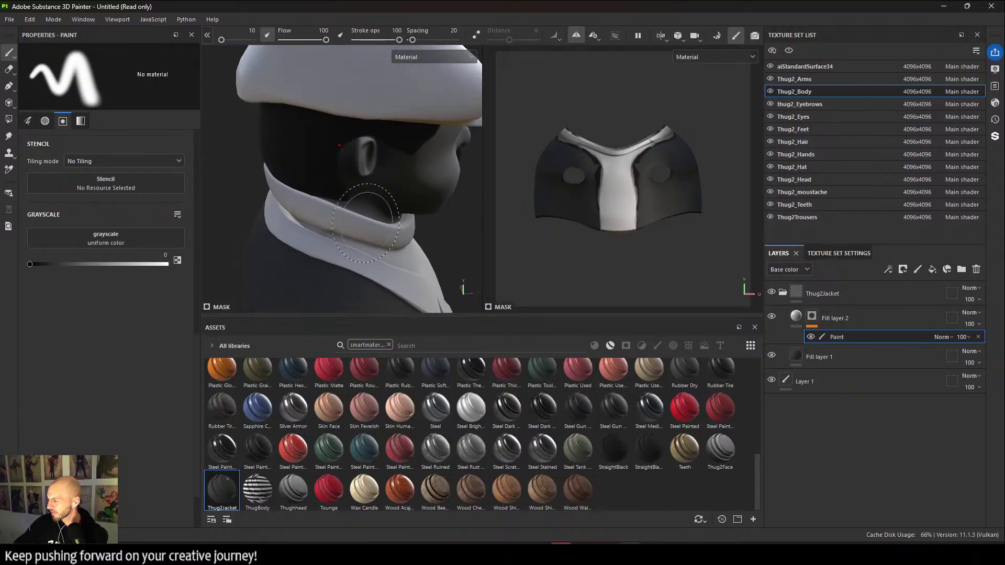
Set the brush grayscale to 1 and restore white over the dark spot on the side of the turtleneck.
{"action": "right_click_drag", "start_coordinate": [382, 206], "coordinate": [408, 236], "text": "alt"}
{"action": "left_click_drag", "start_coordinate": [421, 280], "coordinate": [344, 246], "text": "alt"}
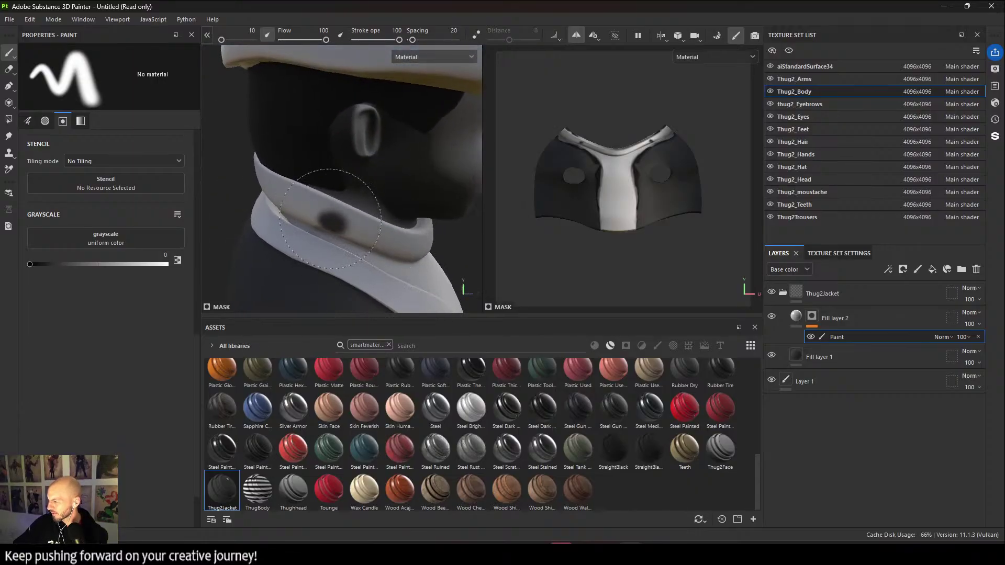
{"action": "left_click_drag", "start_coordinate": [154, 265], "coordinate": [174, 265]}
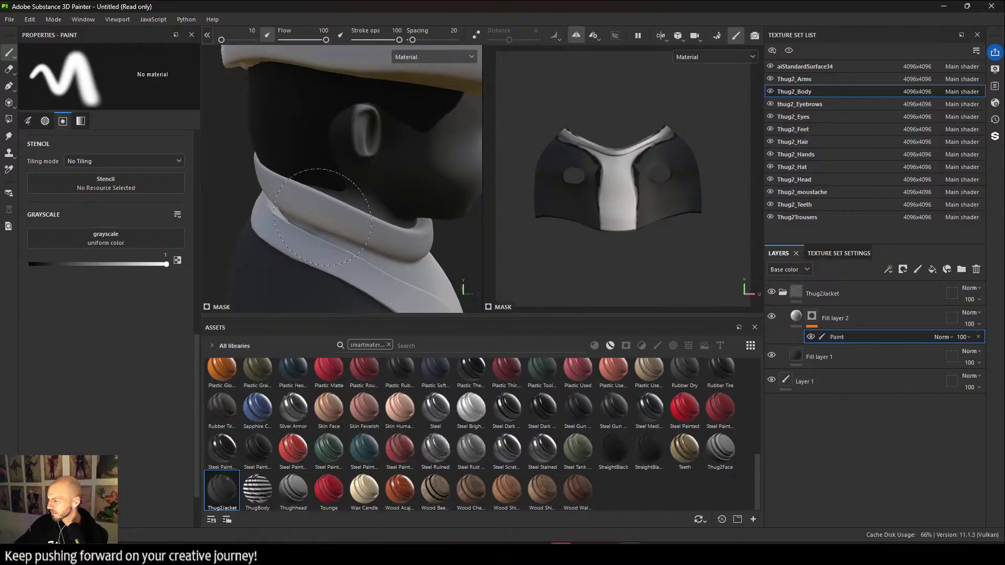
Examine the mask around the back of the turtleneck and jacket collar.
{"action": "mouse_move", "coordinate": [314, 224]}
{"action": "left_mouse_down", "text": "alt"}
{"action": "mouse_move", "coordinate": [378, 240]}
{"action": "mouse_move", "coordinate": [413, 230]}
{"action": "mouse_move", "coordinate": [431, 190]}
{"action": "mouse_move", "coordinate": [421, 193]}
{"action": "left_mouse_up", "text": "alt"}
{"action": "left_click_drag", "start_coordinate": [393, 226], "coordinate": [447, 194], "text": "alt"}
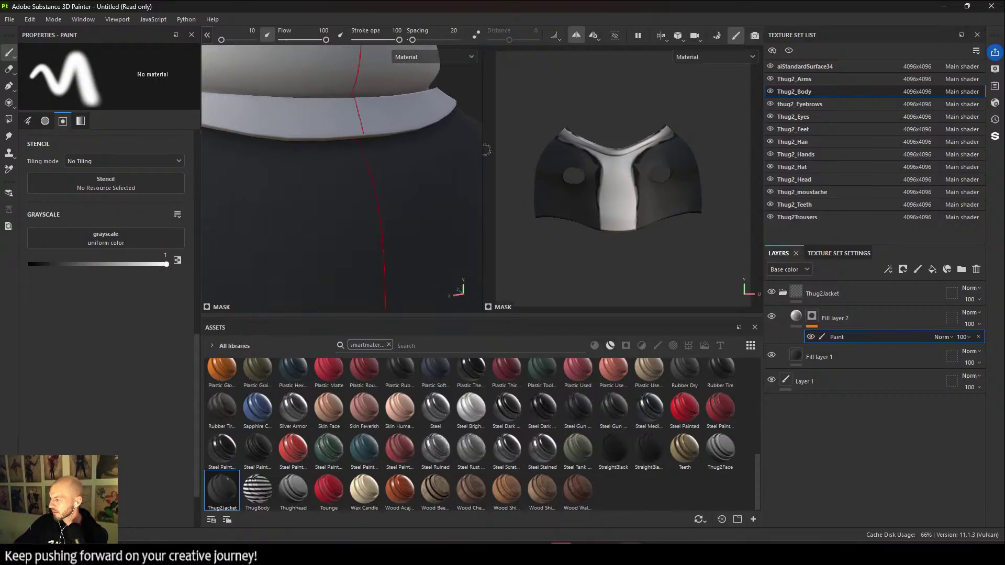
{"action": "mouse_move", "coordinate": [332, 209]}
{"action": "middle_mouse_down", "text": "alt"}
{"action": "mouse_move", "coordinate": [372, 207]}
{"action": "mouse_move", "coordinate": [364, 209]}
{"action": "middle_mouse_up", "text": "alt"}
{"action": "mouse_move", "coordinate": [364, 209]}
{"action": "right_mouse_down", "text": "alt"}
{"action": "mouse_move", "coordinate": [344, 164]}
{"action": "mouse_move", "coordinate": [304, 183]}
{"action": "right_mouse_up", "text": "alt"}
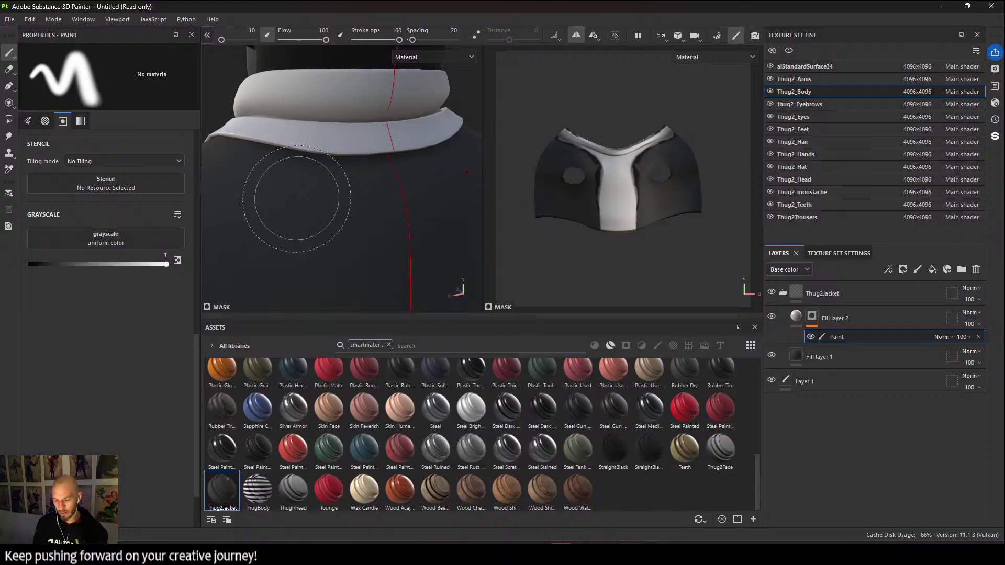
{"action": "key", "text": "alt"}
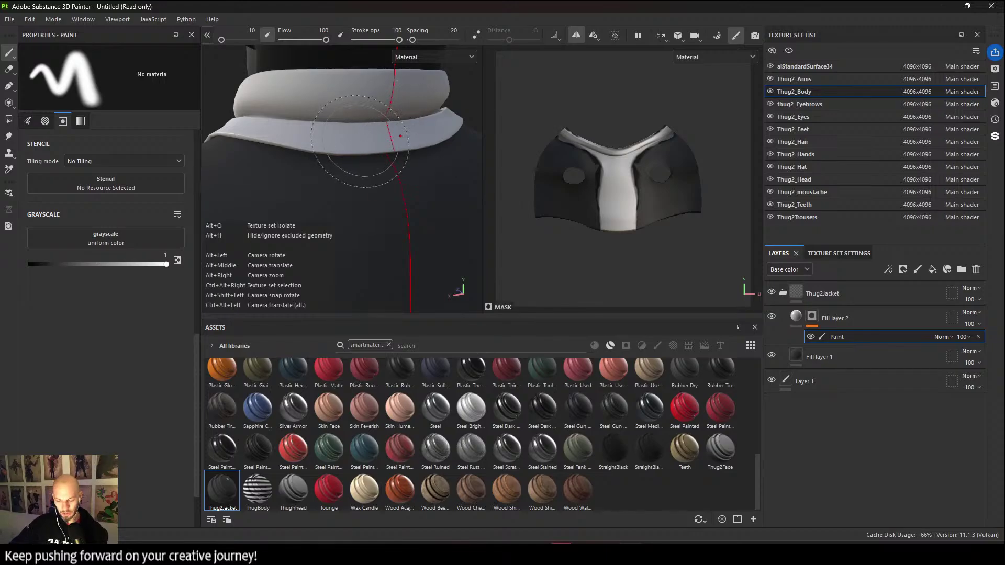
{"action": "right_click_drag", "start_coordinate": [398, 138], "coordinate": [359, 179], "text": "alt"}
{"action": "middle_click_drag", "start_coordinate": [359, 179], "coordinate": [371, 238], "text": "alt"}
{"action": "right_click_drag", "start_coordinate": [372, 238], "coordinate": [235, 135], "text": "alt"}
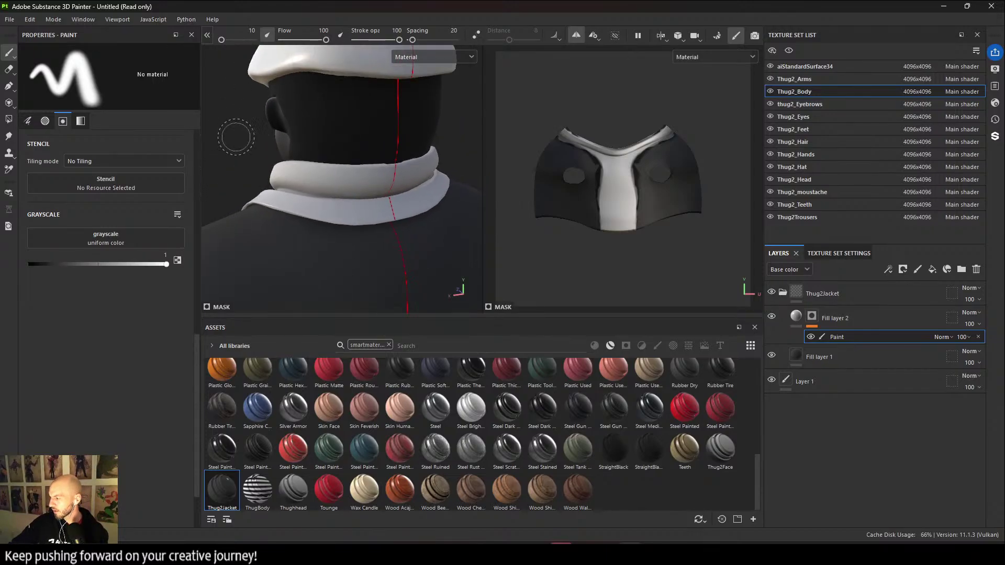
{"action": "left_click_drag", "start_coordinate": [236, 134], "coordinate": [353, 242], "text": "alt"}
{"action": "middle_click_drag", "start_coordinate": [353, 242], "coordinate": [429, 213], "text": "alt"}
{"action": "mouse_move", "coordinate": [429, 213]}
{"action": "right_mouse_down", "text": "alt"}
{"action": "mouse_move", "coordinate": [406, 233]}
{"action": "mouse_move", "coordinate": [435, 229]}
{"action": "right_mouse_up", "text": "alt"}
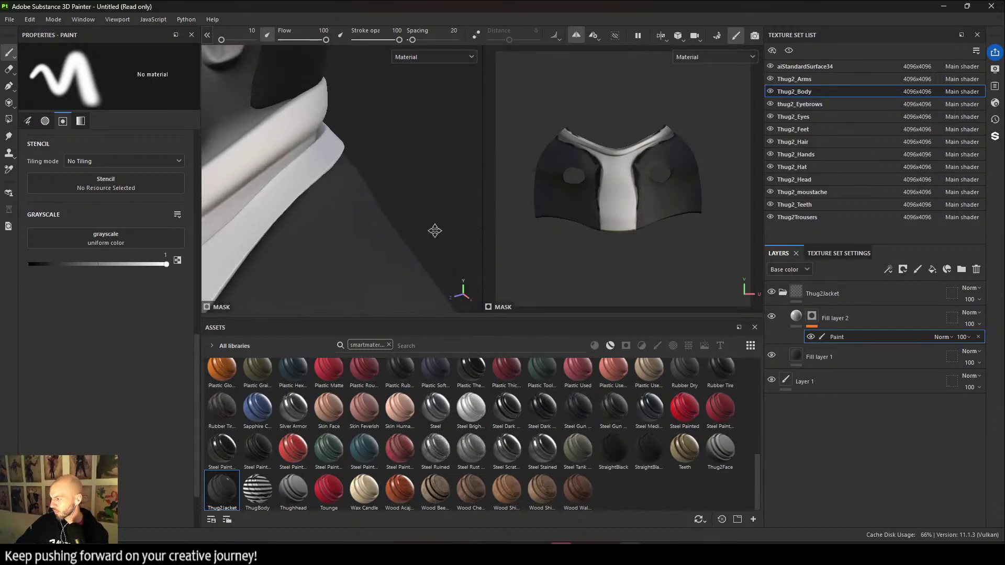
Examine the lapels, shoulders and shirt front for mask gaps from the front and both sides.
{"action": "middle_click_drag", "start_coordinate": [435, 229], "coordinate": [487, 132], "text": "alt"}
{"action": "right_click_drag", "start_coordinate": [461, 212], "coordinate": [368, 227], "text": "alt"}
{"action": "middle_click_drag", "start_coordinate": [368, 226], "coordinate": [416, 231], "text": "alt"}
{"action": "left_click_drag", "start_coordinate": [291, 228], "coordinate": [359, 224], "text": "alt"}
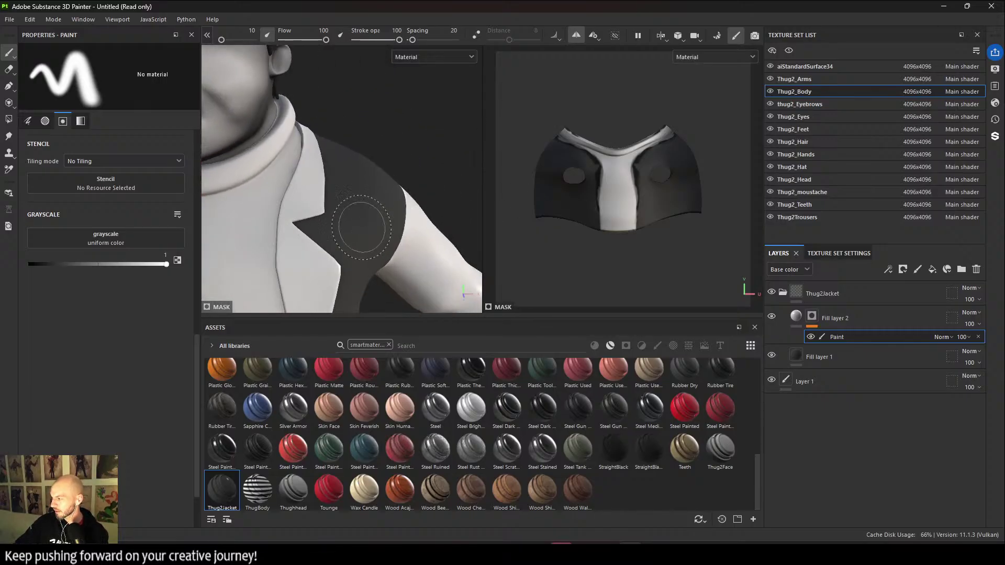
{"action": "right_click_drag", "start_coordinate": [359, 225], "coordinate": [367, 217], "text": "alt"}
{"action": "middle_click_drag", "start_coordinate": [366, 217], "coordinate": [348, 209], "text": "alt"}
{"action": "right_click_drag", "start_coordinate": [348, 208], "coordinate": [337, 229], "text": "alt"}
{"action": "middle_click_drag", "start_coordinate": [337, 229], "coordinate": [348, 209], "text": "alt"}
{"action": "right_click_drag", "start_coordinate": [348, 208], "coordinate": [316, 115], "text": "alt"}
{"action": "left_click_drag", "start_coordinate": [313, 153], "coordinate": [404, 247], "text": "alt"}
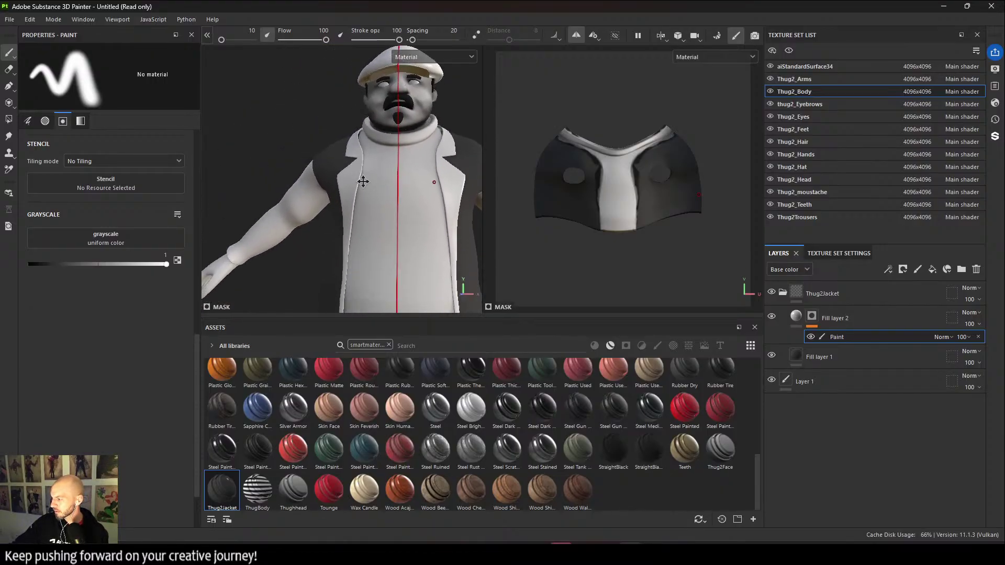
{"action": "middle_click_drag", "start_coordinate": [404, 247], "coordinate": [396, 230], "text": "alt"}
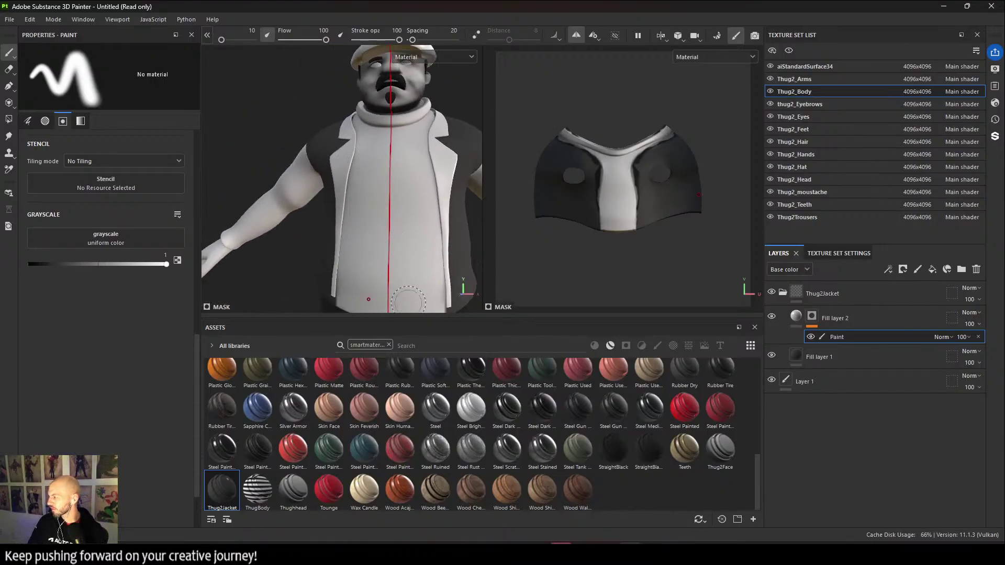
{"action": "left_click_drag", "start_coordinate": [411, 298], "coordinate": [340, 242], "text": "alt"}
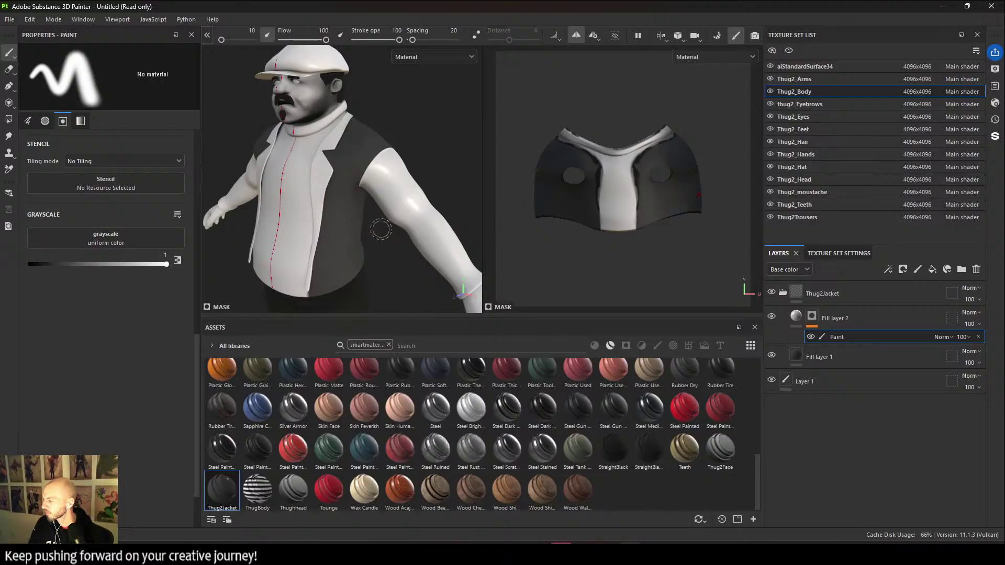
{"action": "left_click_drag", "start_coordinate": [370, 215], "coordinate": [410, 210], "text": "alt"}
{"action": "scroll", "coordinate": [411, 210], "scroll_direction": "up", "scroll_amount": 3}
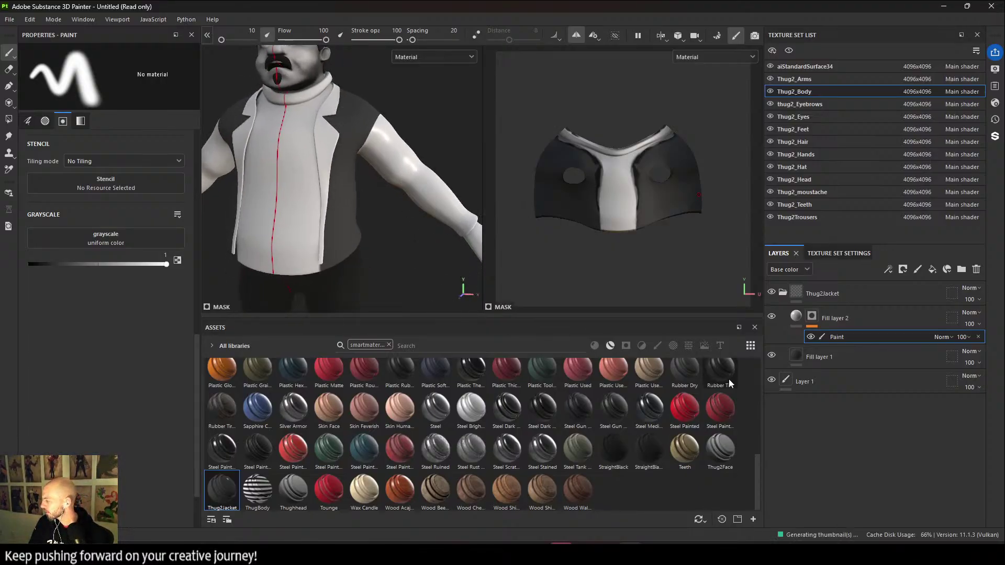
Review Fill layer 2's mask and select Fill layer 1 in the Thug2Jacket folder.
{"action": "left_click", "coordinate": [843, 367]}
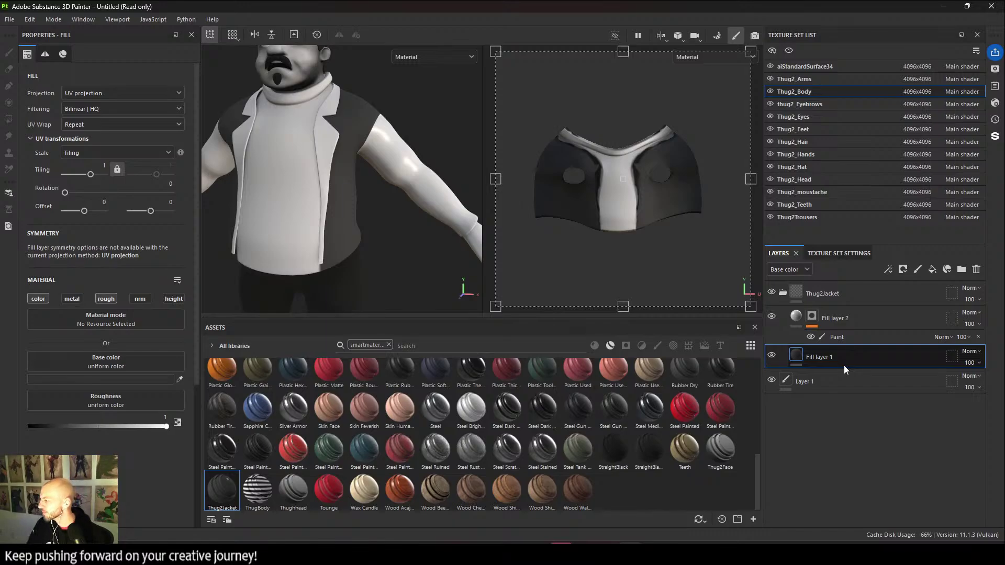
{"action": "left_click", "coordinate": [865, 329]}
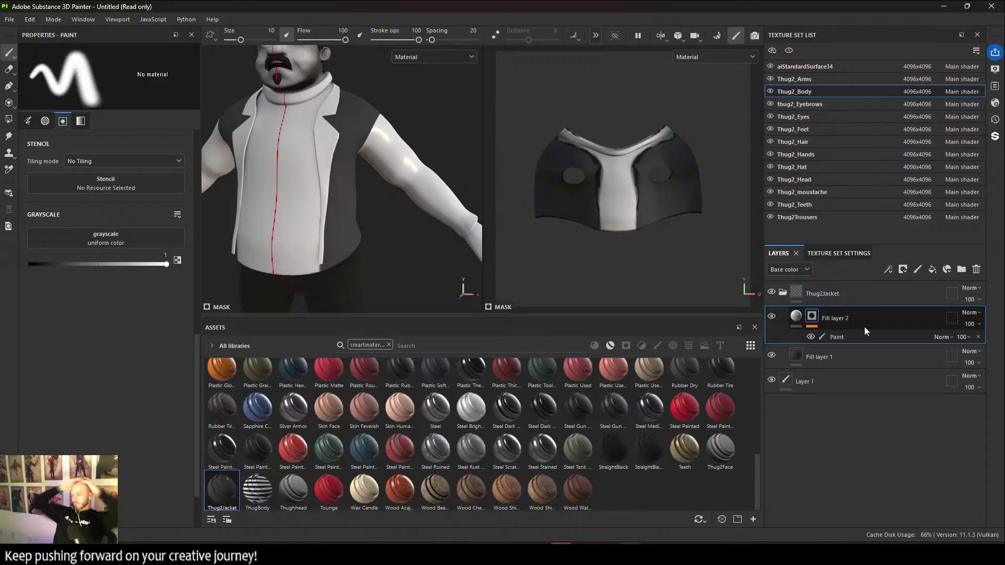
{"action": "left_click", "coordinate": [861, 361]}
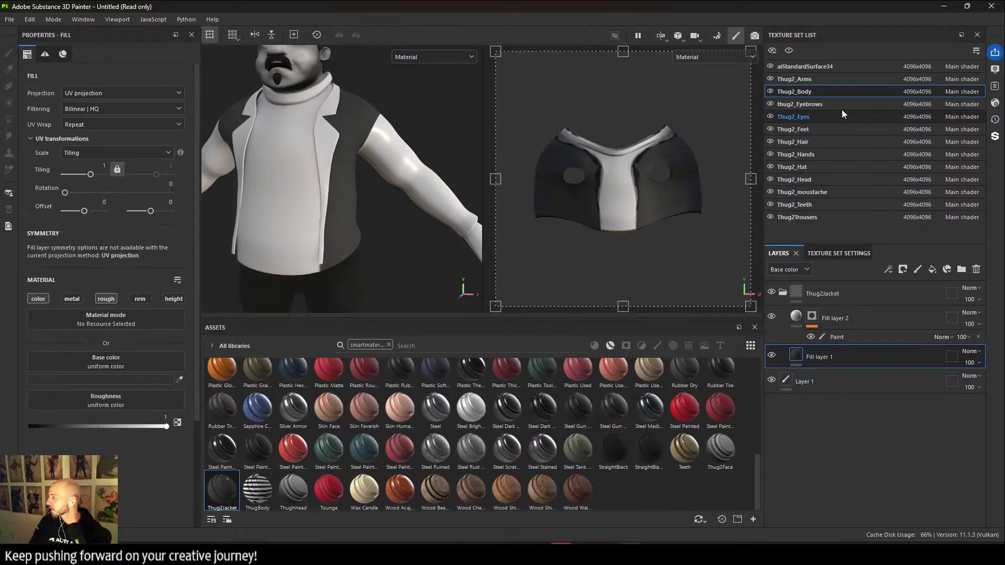
Paste the copied jacket Fill layer 1 into the Thug2_Arms texture set.
{"action": "left_click", "coordinate": [840, 80]}
{"action": "key", "text": "ctrl+v"}
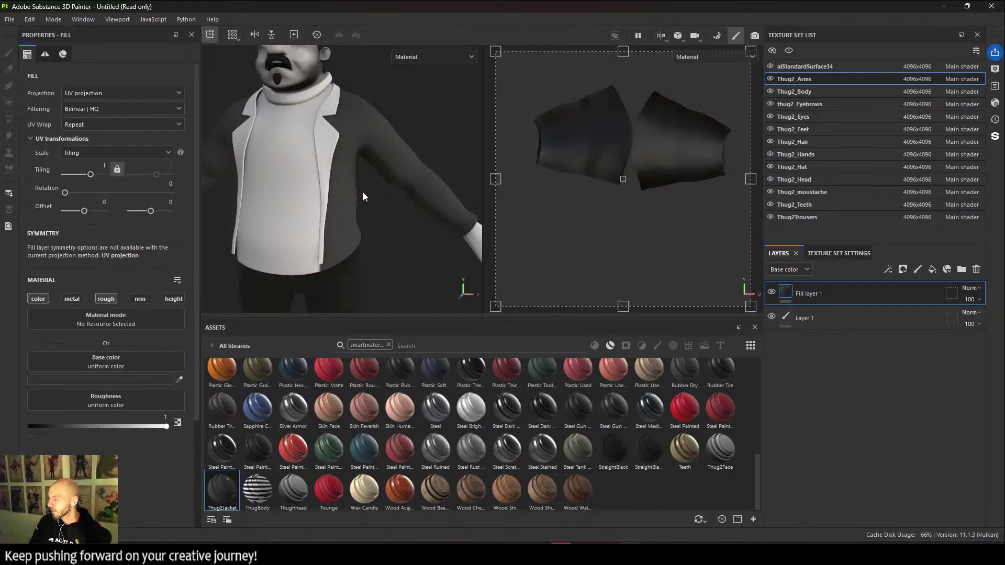
Examine the sleeve and shoulder seam from the side and up close under different lighting.
{"action": "middle_click_drag", "start_coordinate": [362, 193], "coordinate": [426, 324], "text": "alt"}
{"action": "left_click_drag", "start_coordinate": [430, 218], "coordinate": [337, 220], "text": "alt"}
{"action": "middle_click_drag", "start_coordinate": [336, 220], "coordinate": [277, 209], "text": "alt"}
{"action": "right_click_drag", "start_coordinate": [278, 209], "coordinate": [607, 400], "text": "alt"}
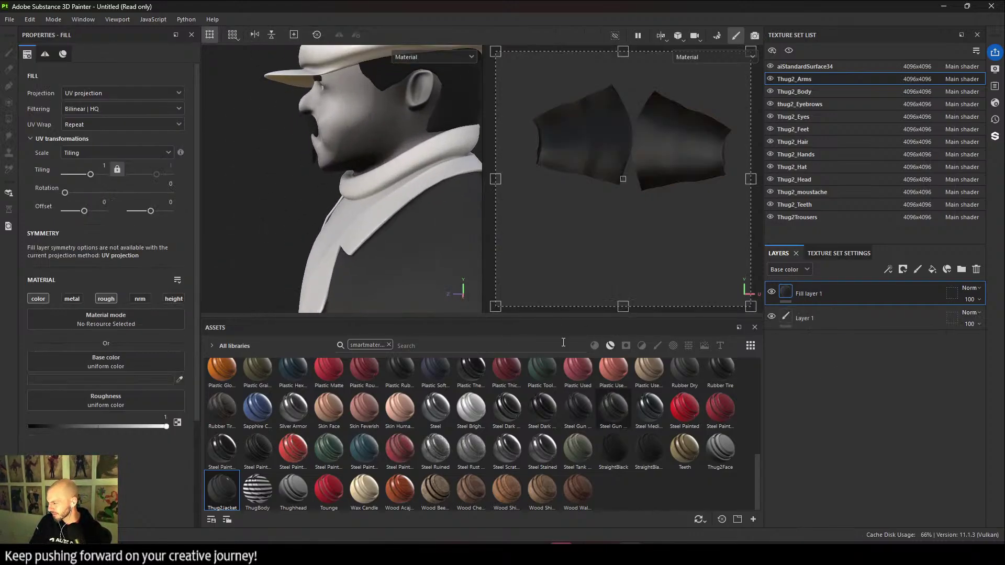
{"action": "middle_click_drag", "start_coordinate": [444, 231], "coordinate": [350, 128], "text": "alt"}
{"action": "right_click_drag", "start_coordinate": [348, 124], "coordinate": [493, 303], "text": "alt"}
{"action": "mouse_move", "coordinate": [363, 241]}
{"action": "left_mouse_down", "text": "alt"}
{"action": "mouse_move", "coordinate": [417, 255]}
{"action": "mouse_move", "coordinate": [384, 236]}
{"action": "left_mouse_up", "text": "alt"}
{"action": "mouse_move", "coordinate": [444, 237]}
{"action": "right_mouse_down", "text": "shift"}
{"action": "mouse_move", "coordinate": [360, 234]}
{"action": "mouse_move", "coordinate": [317, 249]}
{"action": "mouse_move", "coordinate": [346, 249]}
{"action": "right_mouse_up", "text": "shift"}
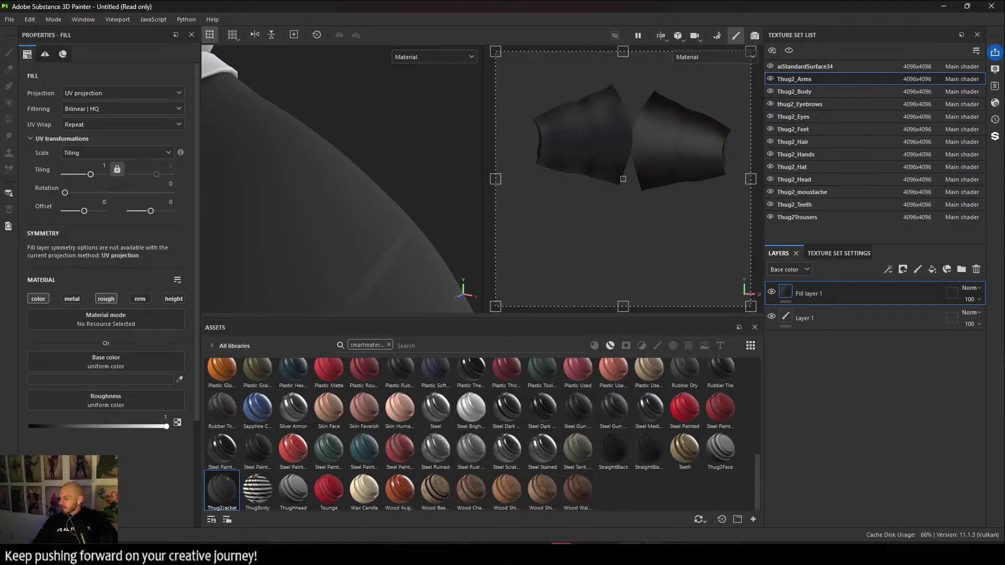
Switch to Maya, close the Content Browser and open the UV Editor for the Thug2 group.
{"action": "left_click", "coordinate": [630, 554]}
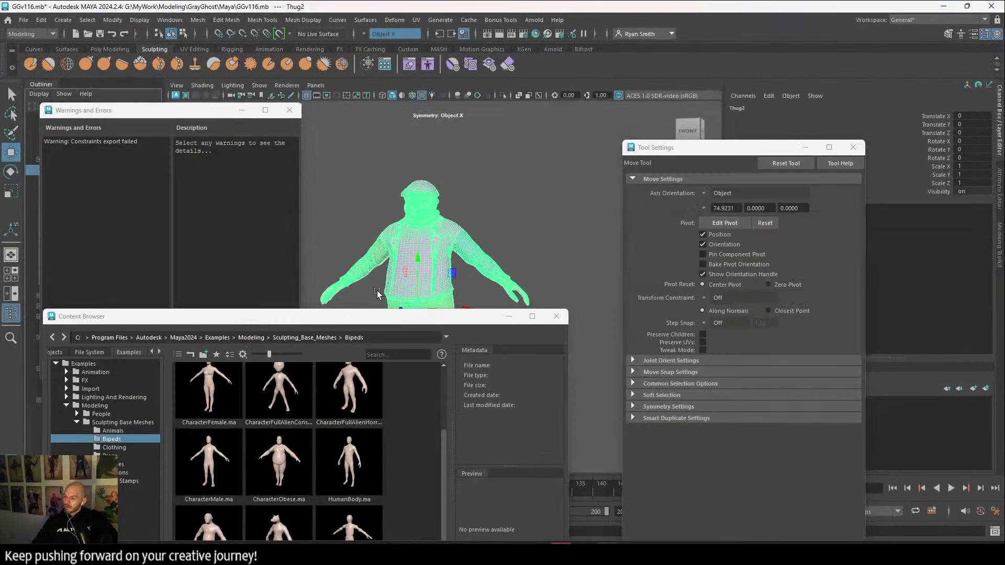
{"action": "left_click", "coordinate": [564, 321]}
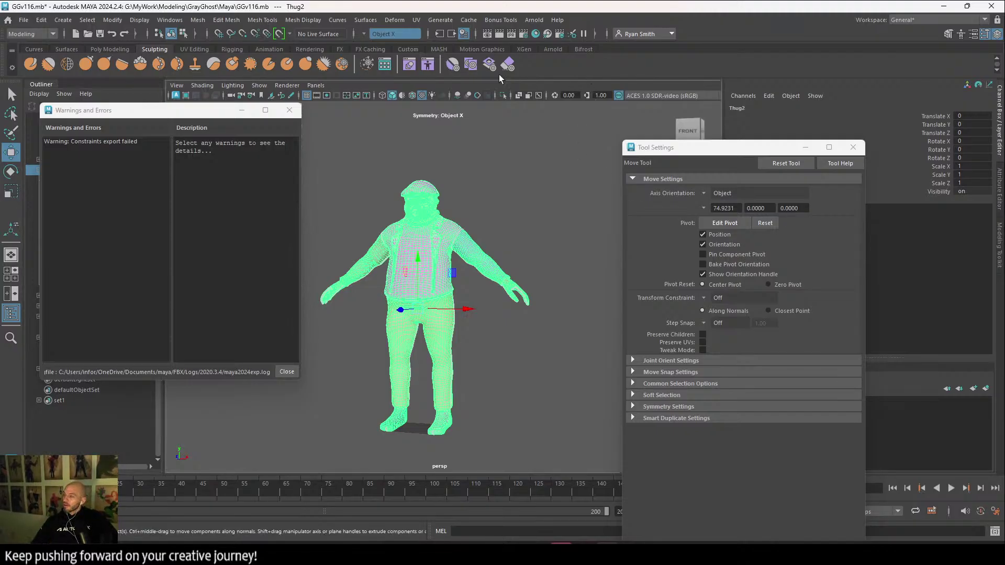
{"action": "left_click", "coordinate": [417, 19]}
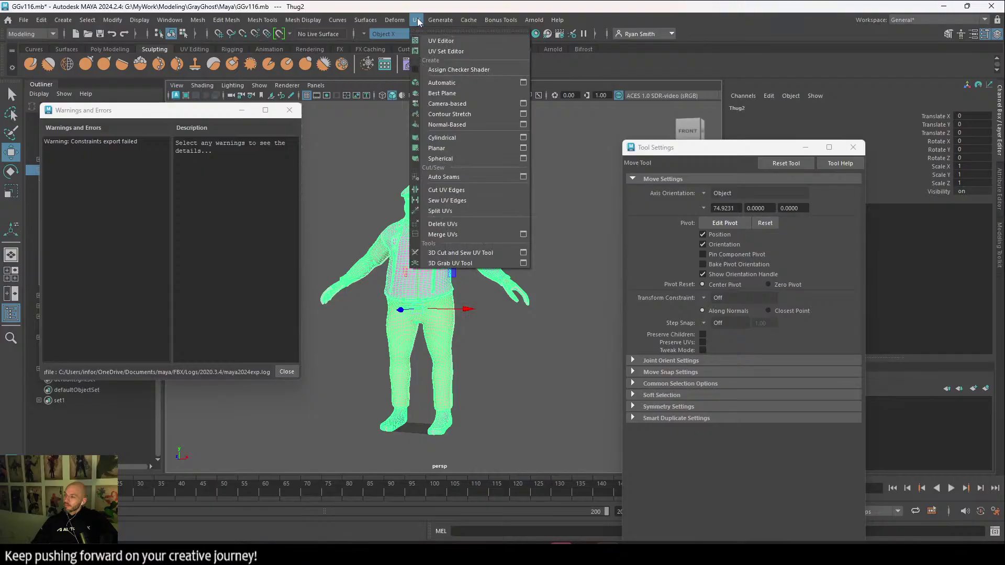
{"action": "left_click", "coordinate": [441, 42]}
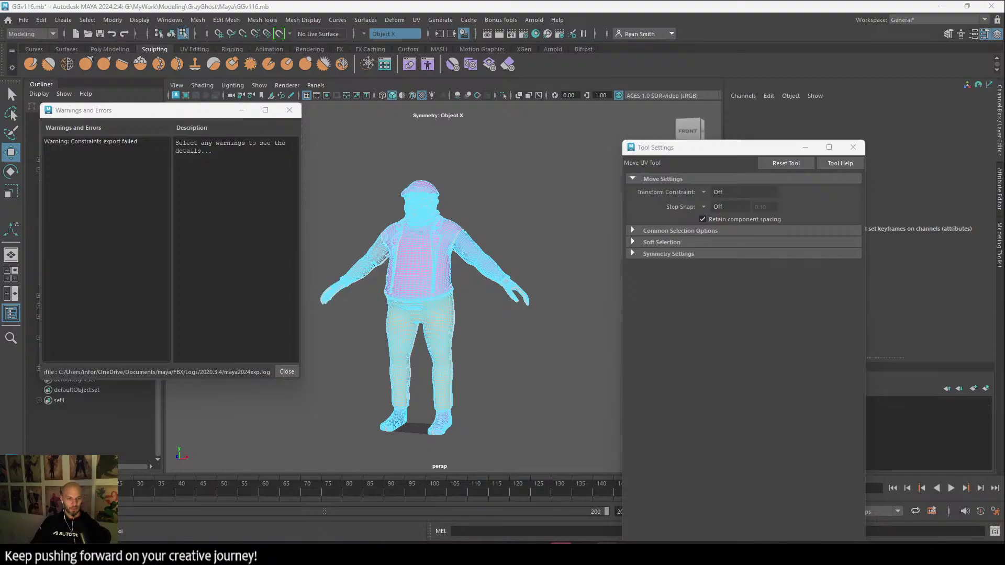
Bring the UV Editor window into view and select the two arm UV shells of the Body mesh.
{"action": "key", "text": "F12"}
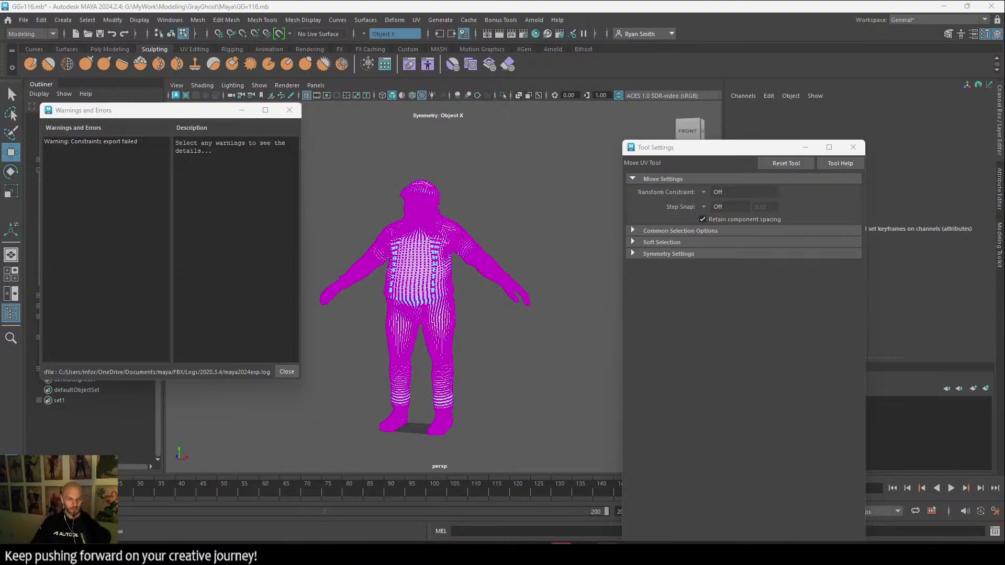
{"action": "key", "text": "F8"}
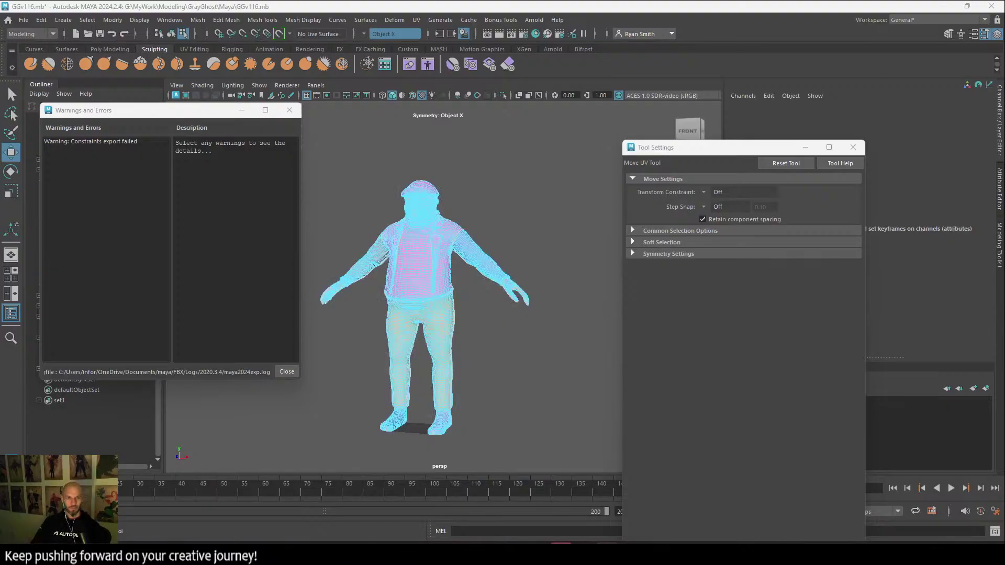
{"action": "left_click_drag", "start_coordinate": [0, 166], "coordinate": [422, 137]}
{"action": "scroll", "coordinate": [533, 384], "scroll_direction": "up", "scroll_amount": 5}
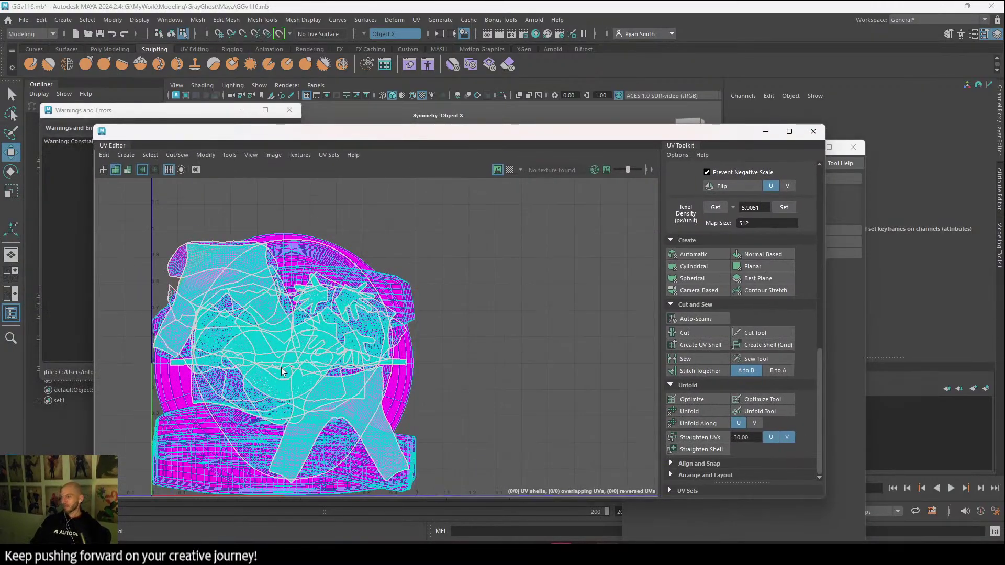
{"action": "scroll", "coordinate": [281, 370], "scroll_direction": "up", "scroll_amount": 3}
{"action": "left_click", "coordinate": [456, 265]}
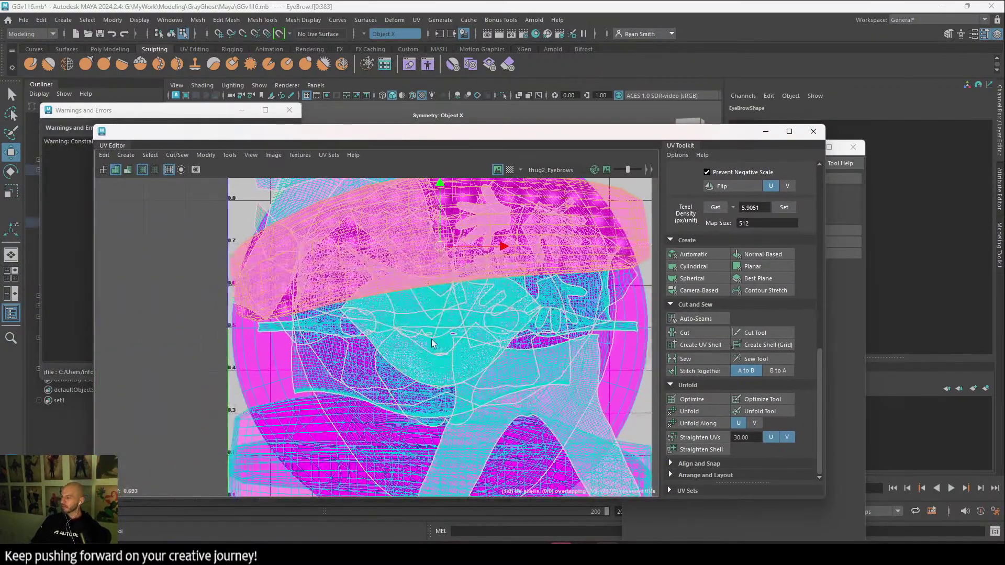
{"action": "left_click", "coordinate": [432, 340]}
{"action": "middle_click_drag", "start_coordinate": [422, 298], "coordinate": [395, 394], "text": "alt"}
{"action": "left_click", "coordinate": [379, 331]}
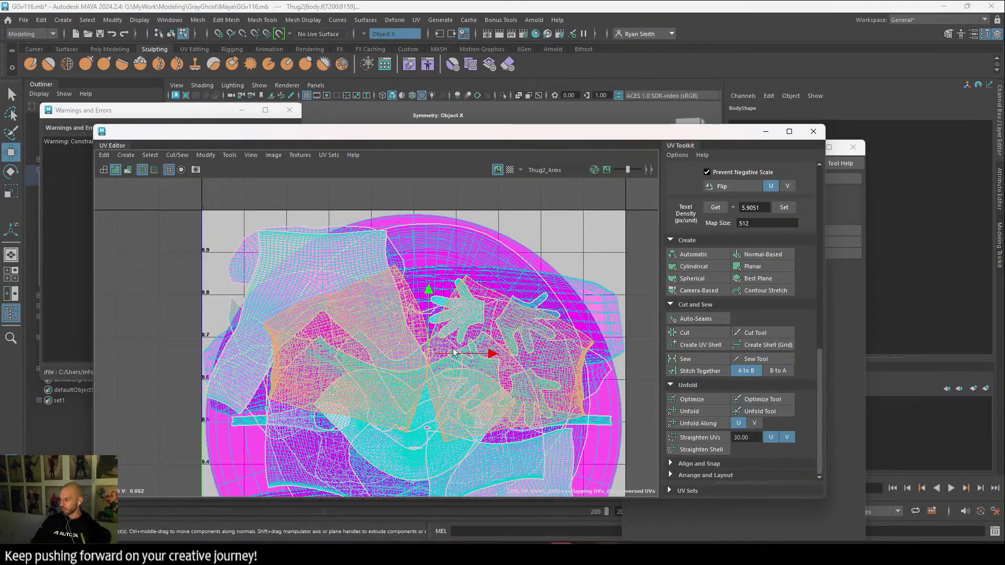
{"action": "middle_click_drag", "start_coordinate": [453, 352], "coordinate": [477, 299], "text": "alt"}
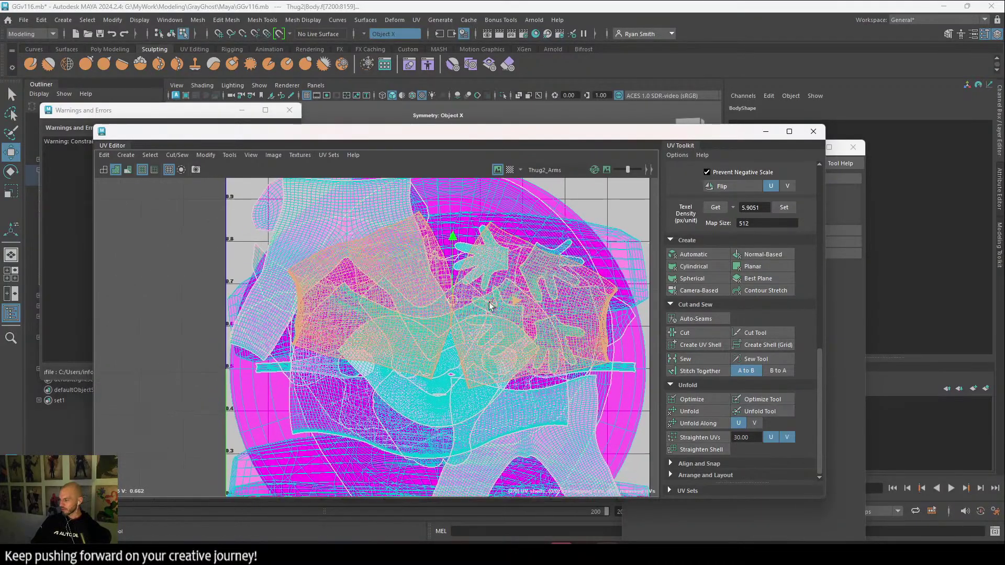
Turn symmetry off, shift one arm UV shell slightly along U away from the other, and close the UV Editor.
{"action": "left_click", "coordinate": [371, 35]}
{"action": "left_click", "coordinate": [376, 44]}
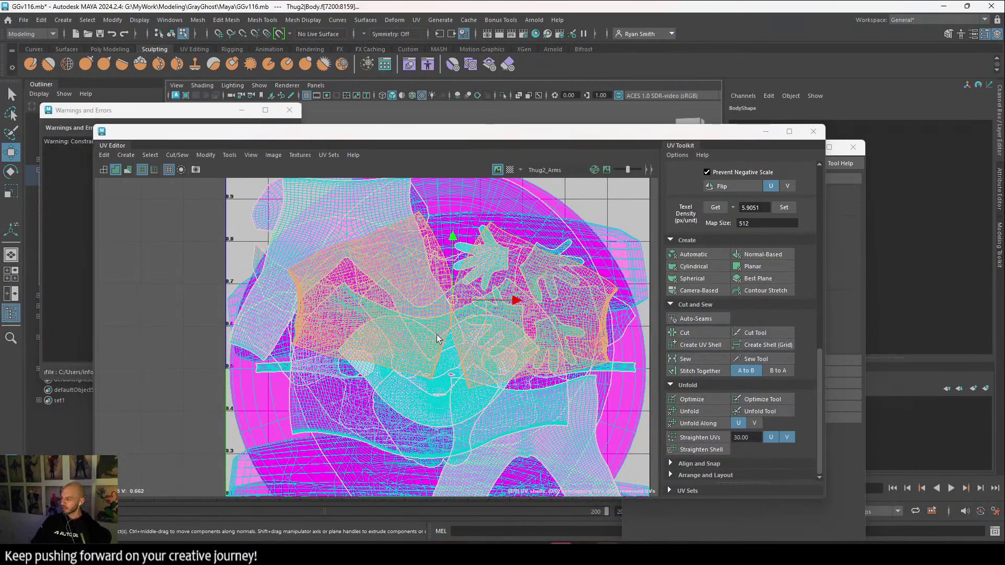
{"action": "left_click", "coordinate": [438, 303]}
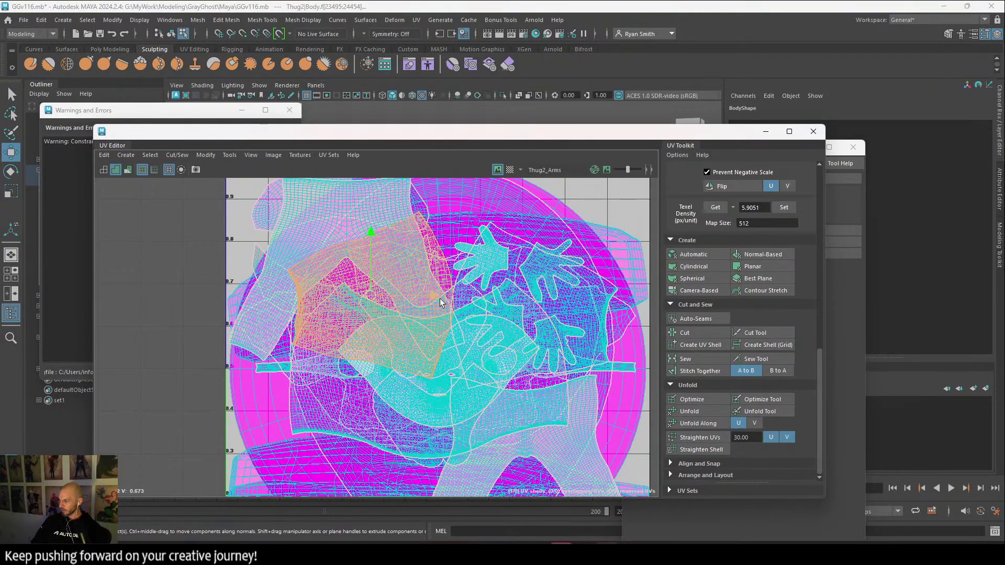
{"action": "left_click_drag", "start_coordinate": [431, 295], "coordinate": [424, 293]}
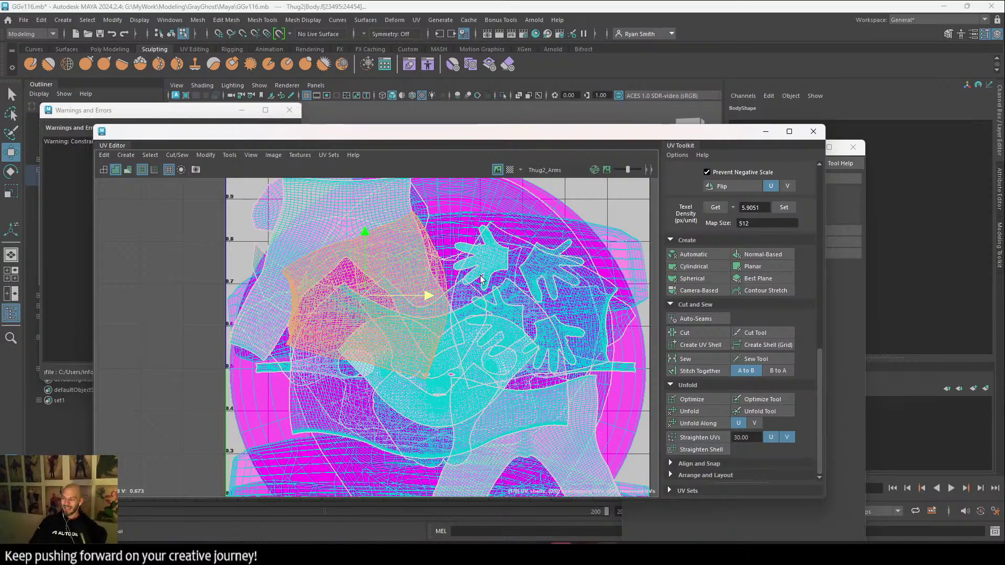
{"action": "scroll", "coordinate": [442, 288], "scroll_direction": "down", "scroll_amount": 2}
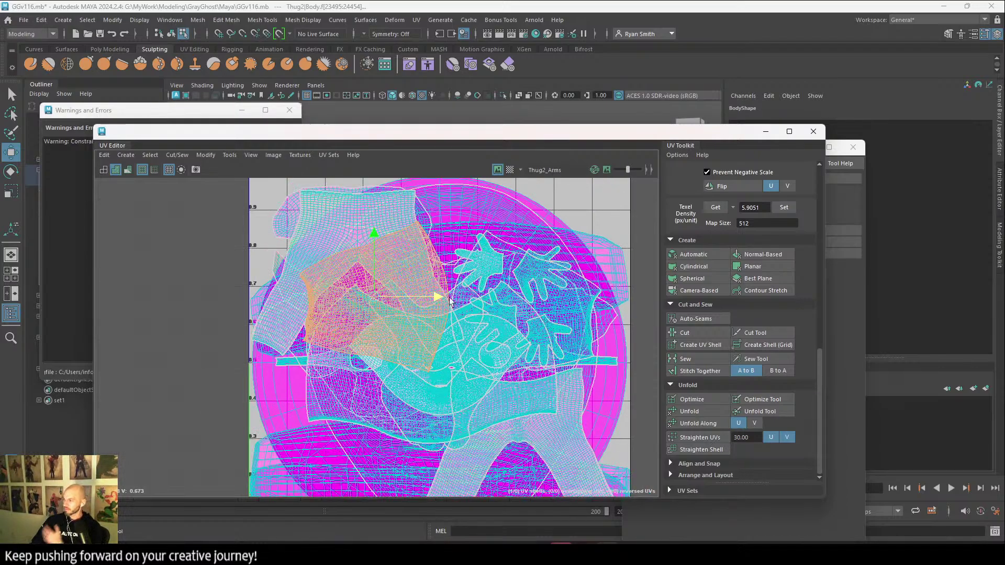
{"action": "left_click", "coordinate": [804, 135]}
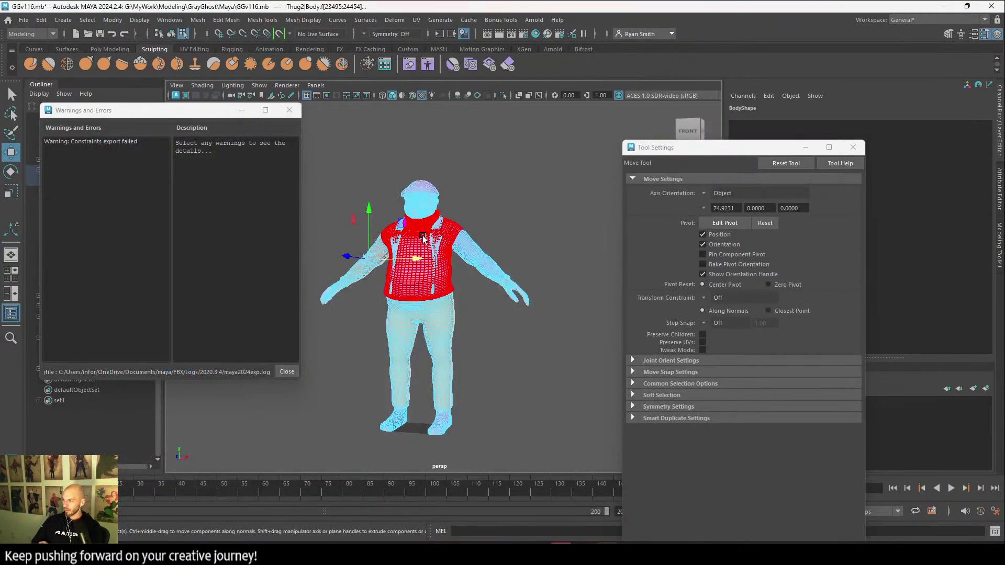
Return to object selection on the Body mesh and close the Warnings and Errors window.
{"action": "right_click_drag", "start_coordinate": [426, 233], "coordinate": [471, 212]}
{"action": "left_click", "coordinate": [471, 211]}
{"action": "left_click", "coordinate": [451, 250]}
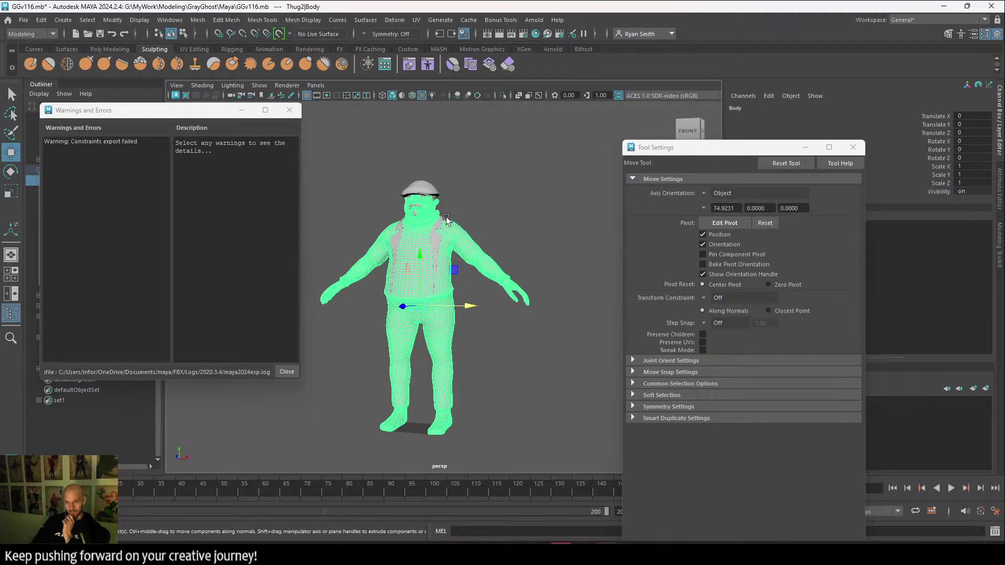
{"action": "left_click", "coordinate": [290, 110]}
Move the eyes, eyebrows, hair, mustache, soul patch and hat together about 50 units along X, away from the head.
{"action": "left_click", "coordinate": [84, 191]}
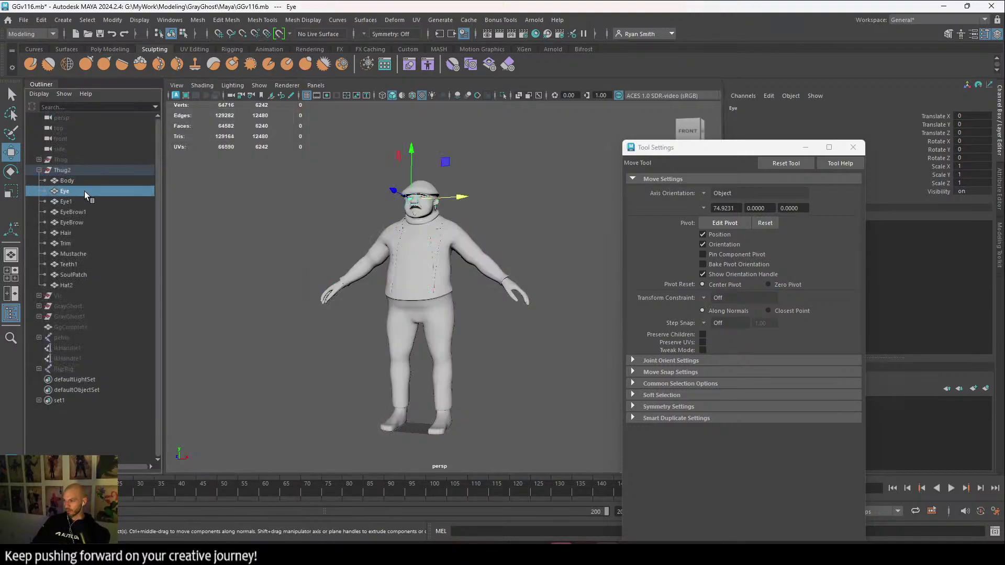
{"action": "left_click", "coordinate": [89, 203]}
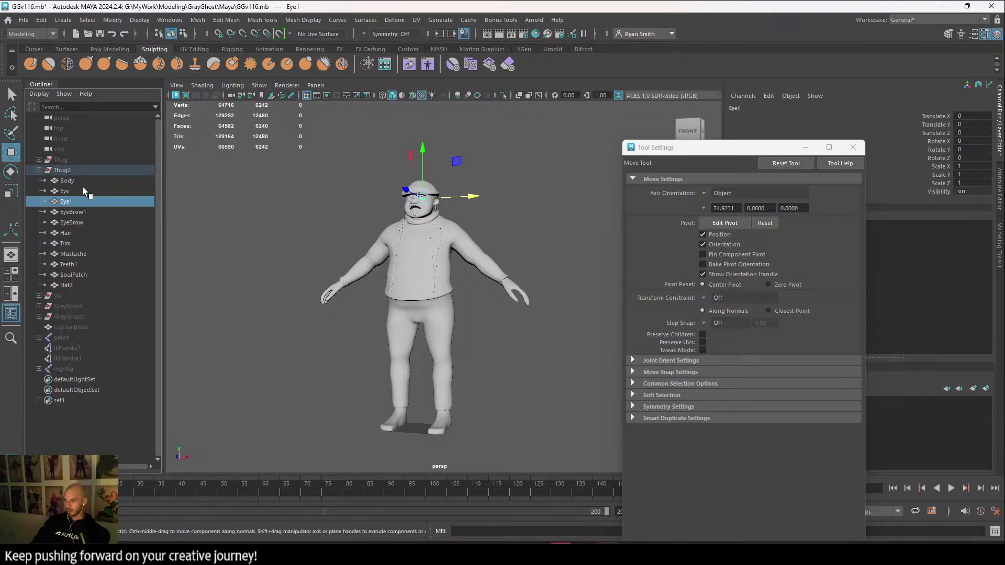
{"action": "left_click_drag", "start_coordinate": [83, 191], "coordinate": [95, 240]}
{"action": "left_click", "coordinate": [92, 253], "text": "ctrl"}
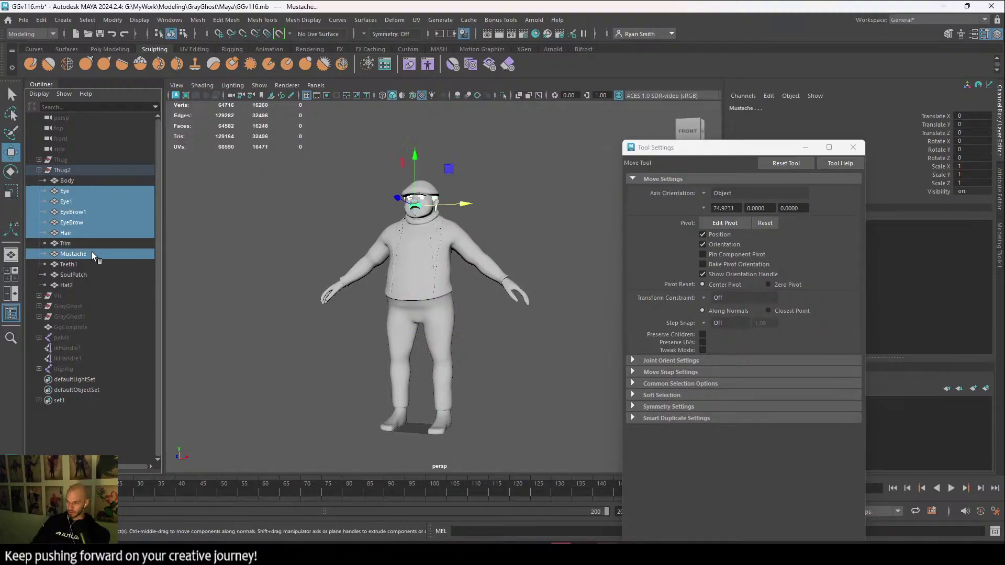
{"action": "left_click", "coordinate": [90, 275], "text": "ctrl"}
{"action": "left_click", "coordinate": [90, 281], "text": "ctrl"}
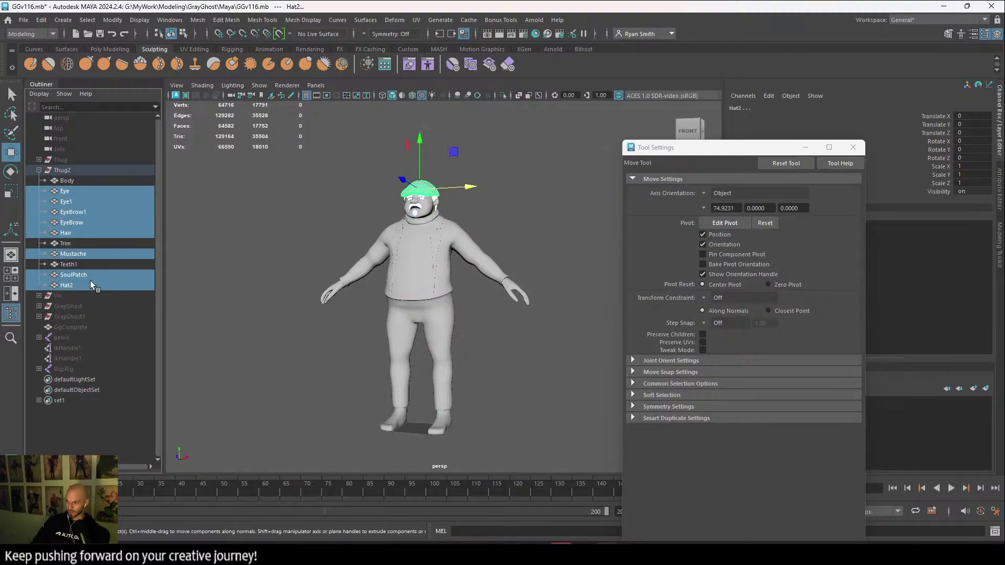
{"action": "left_click_drag", "start_coordinate": [464, 187], "coordinate": [544, 191]}
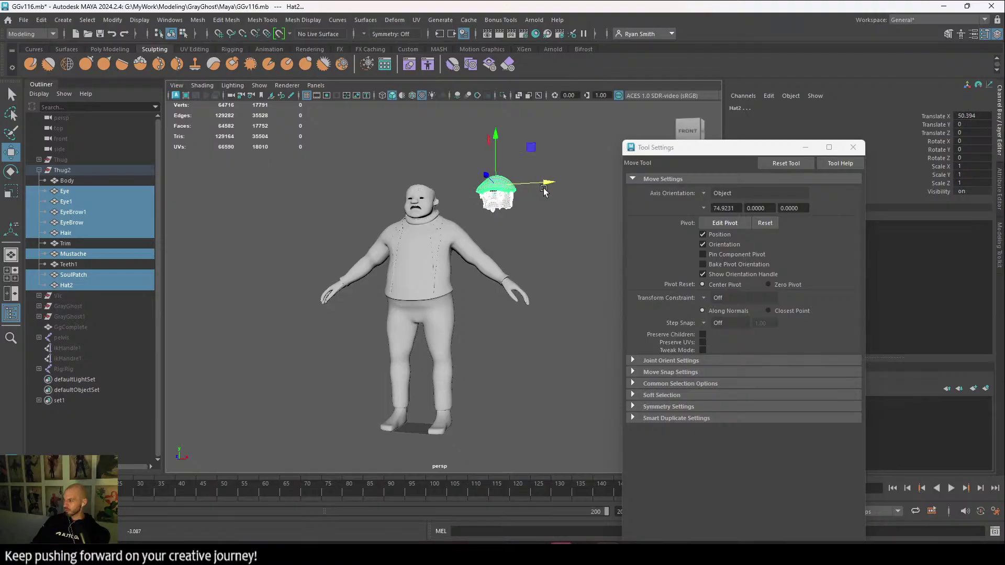
Export the Thug2 group as an FBX, replacing the existing Th2.fbx in the GrayGhost FBX folder.
{"action": "left_click", "coordinate": [117, 170]}
{"action": "left_click", "coordinate": [24, 20]}
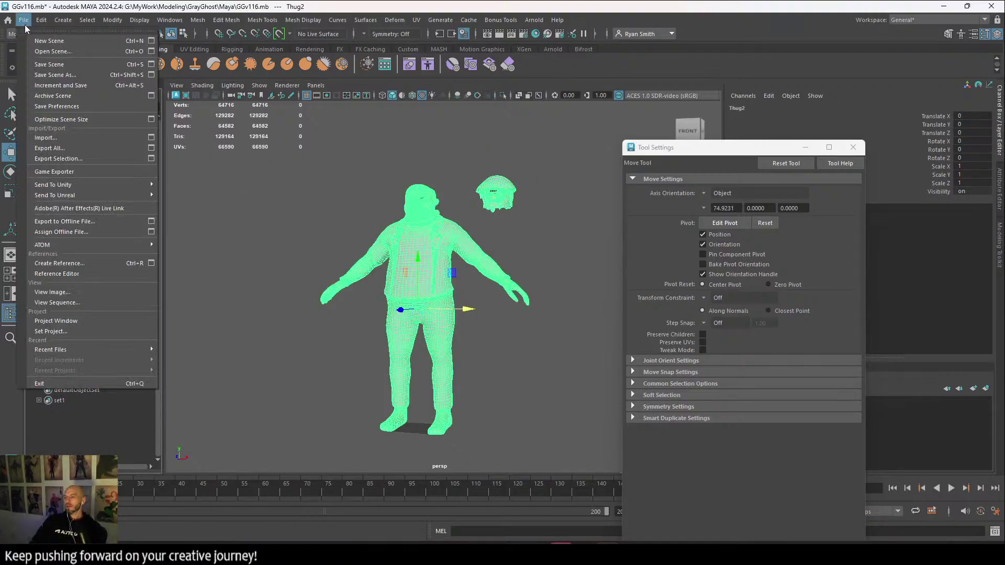
{"action": "left_click", "coordinate": [102, 160]}
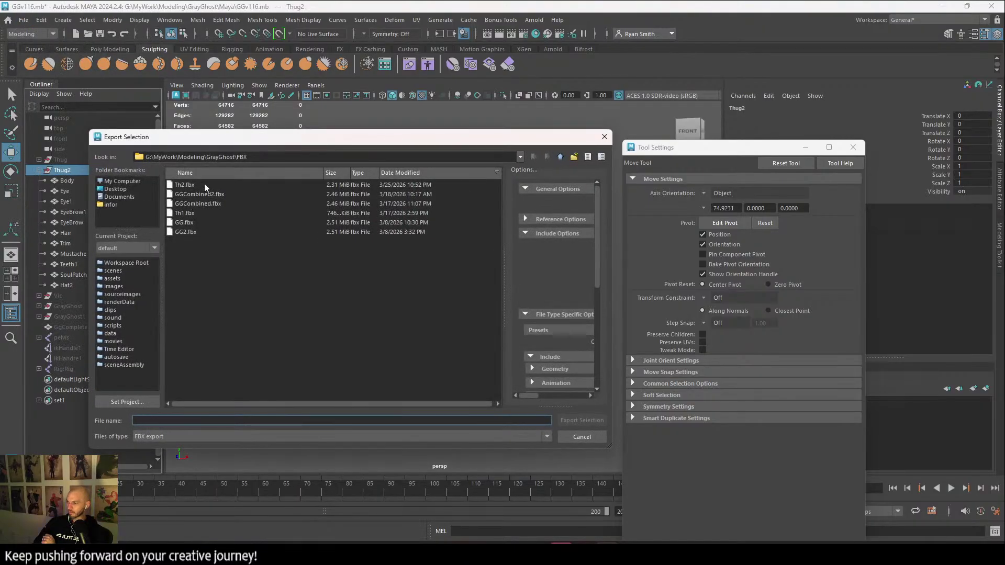
{"action": "left_click", "coordinate": [205, 185]}
{"action": "left_click", "coordinate": [601, 421]}
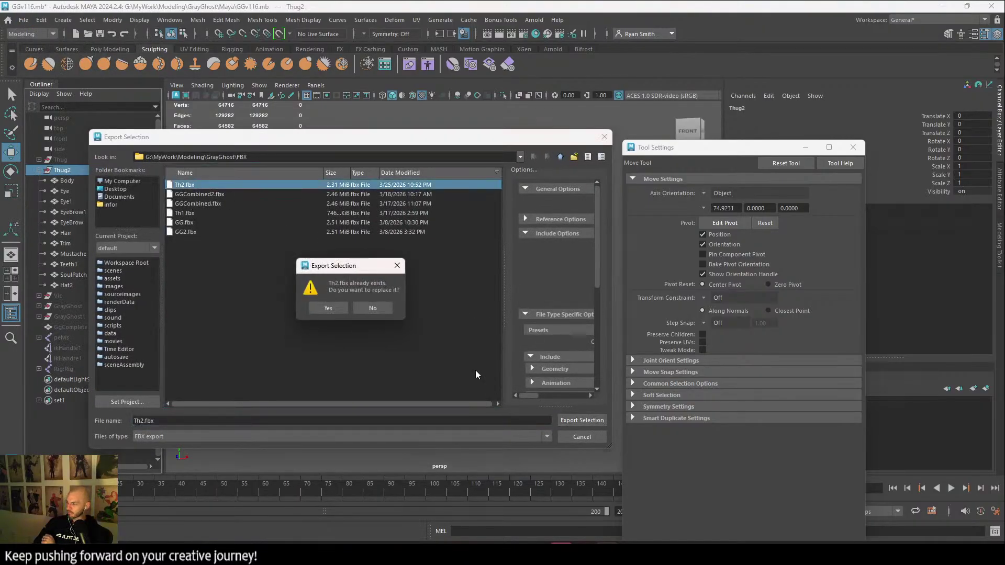
{"action": "left_click", "coordinate": [328, 309]}
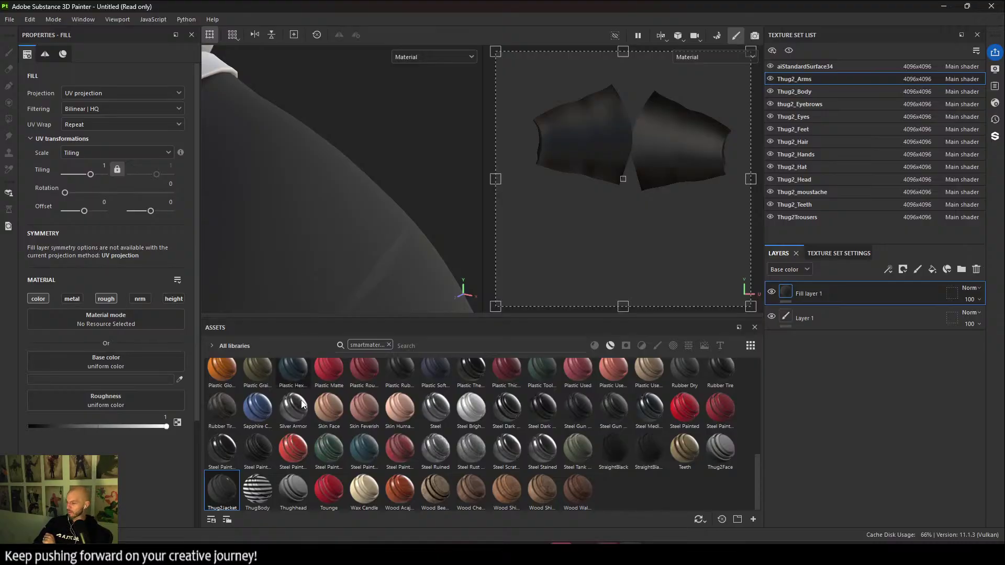
In Substance 3D Painter, save Thug2_Body's Thug2Jacket folder as a smart material and delete the older Thug2Jacket asset.
{"action": "mouse_move", "coordinate": [218, 492]}
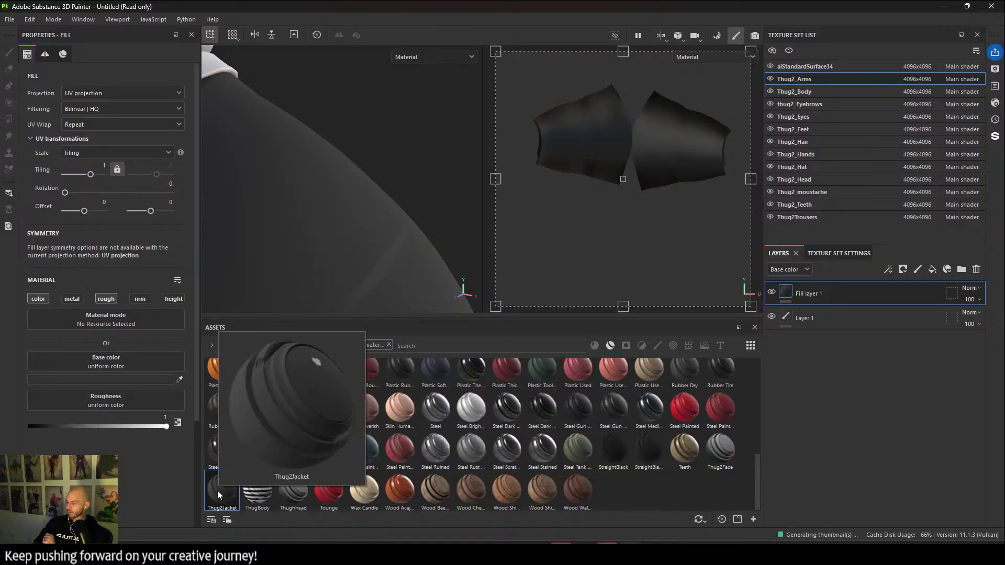
{"action": "left_click", "coordinate": [834, 94]}
{"action": "left_click", "coordinate": [851, 301]}
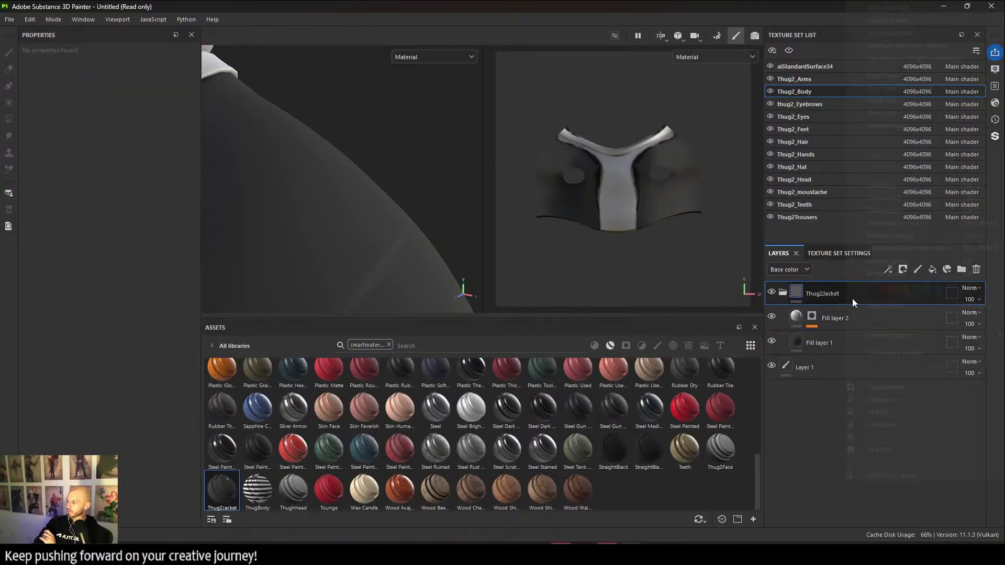
{"action": "right_click", "coordinate": [852, 299]}
{"action": "left_click", "coordinate": [897, 353]}
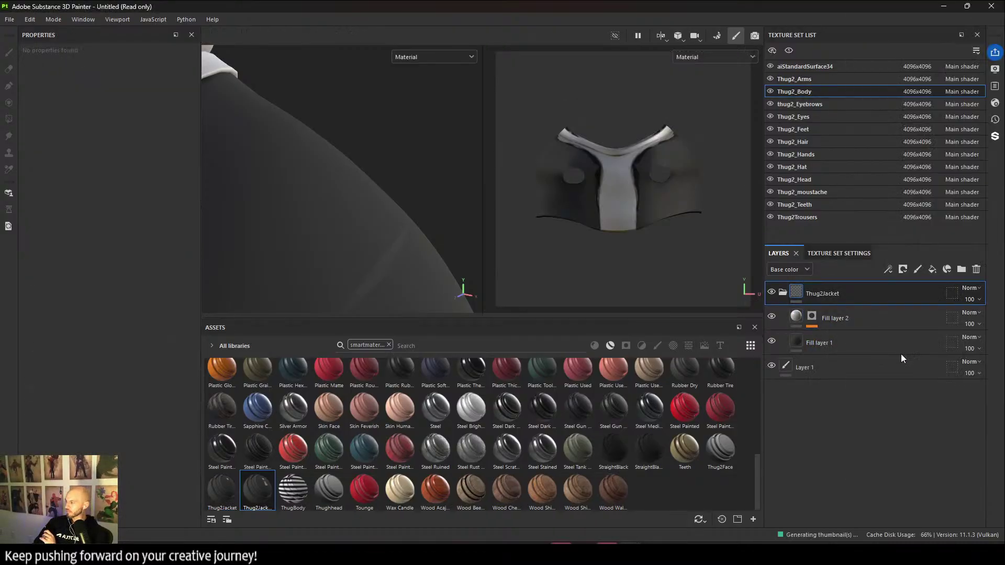
{"action": "right_click", "coordinate": [230, 489]}
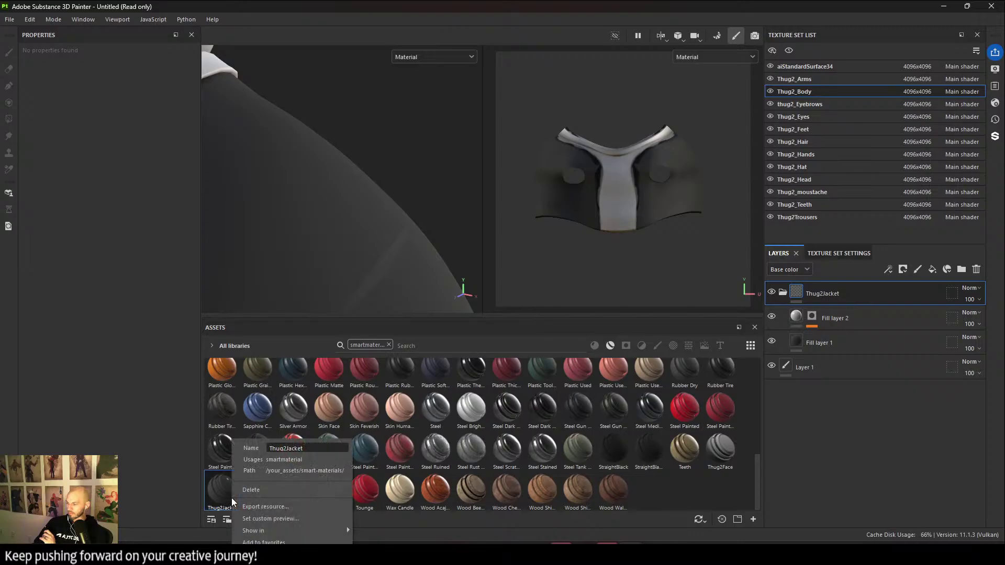
{"action": "left_click", "coordinate": [256, 489]}
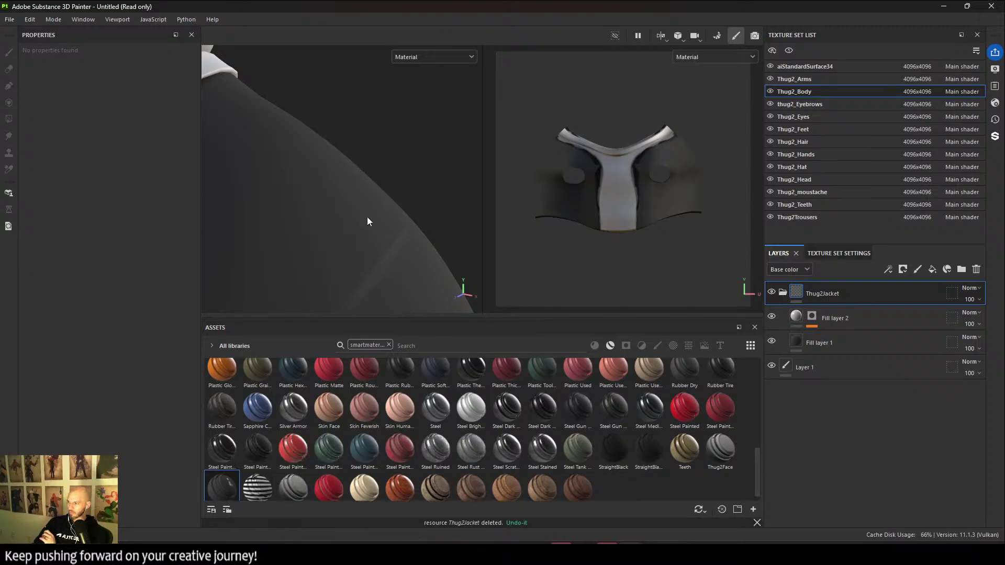
{"action": "scroll", "coordinate": [367, 216], "scroll_direction": "down", "scroll_amount": 10}
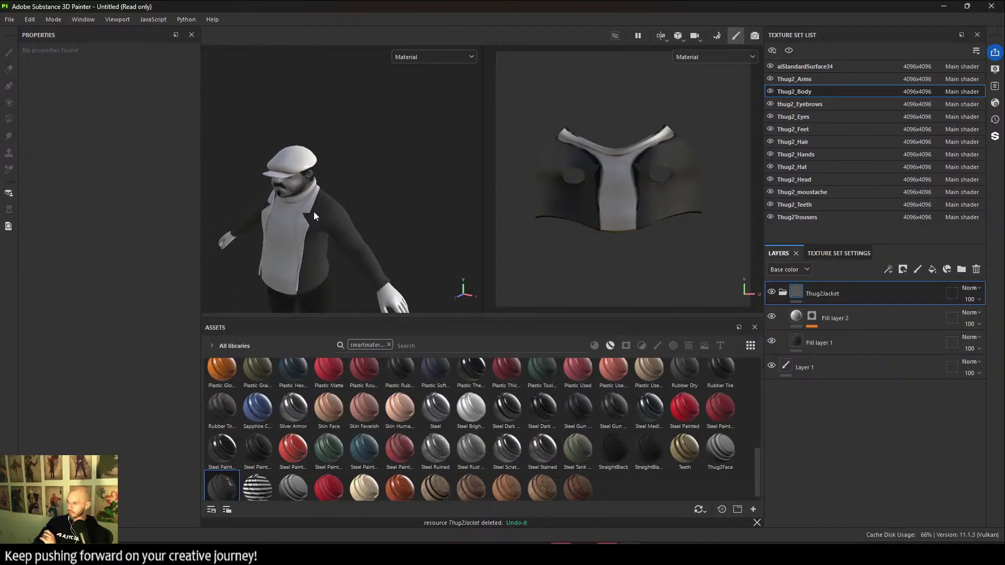
{"action": "scroll", "coordinate": [314, 215], "scroll_direction": "down", "scroll_amount": 3}
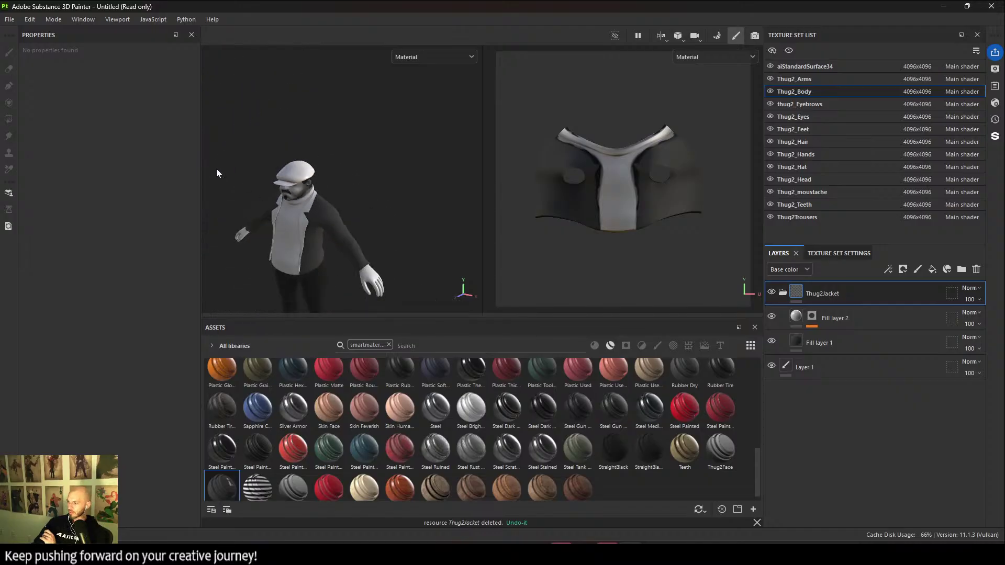
Create a new project from Th2.fbx in the GrayGhost FBX folder at 4096 resolution, discarding the current project's changes.
{"action": "left_click", "coordinate": [10, 19]}
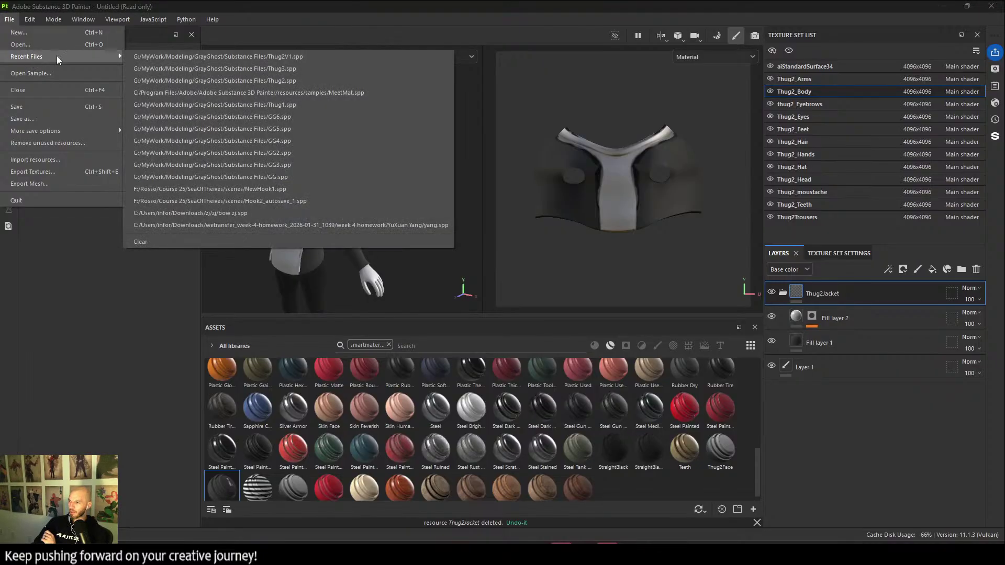
{"action": "left_click", "coordinate": [48, 36]}
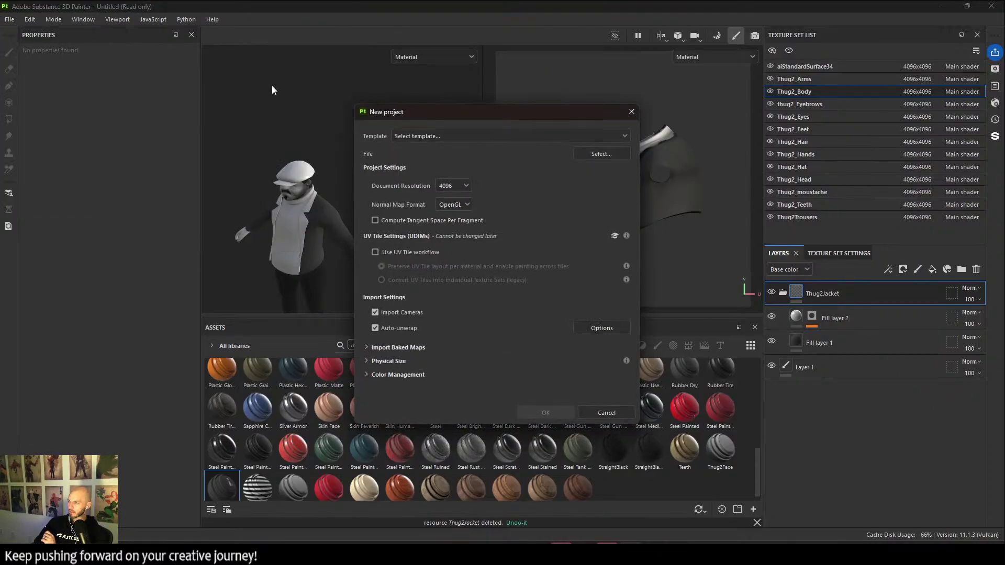
{"action": "left_click", "coordinate": [602, 154]}
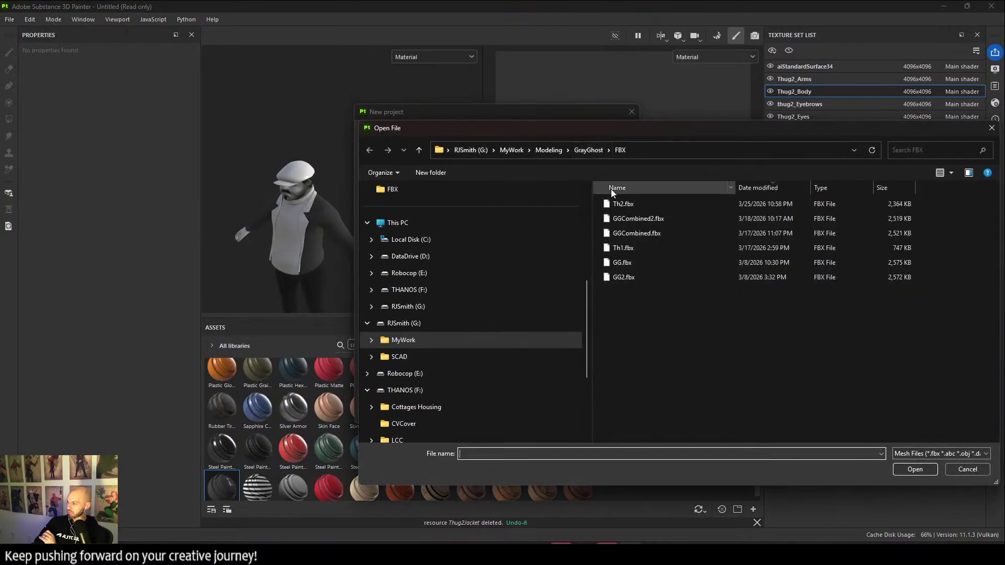
{"action": "left_click", "coordinate": [645, 204]}
{"action": "left_click", "coordinate": [908, 471]}
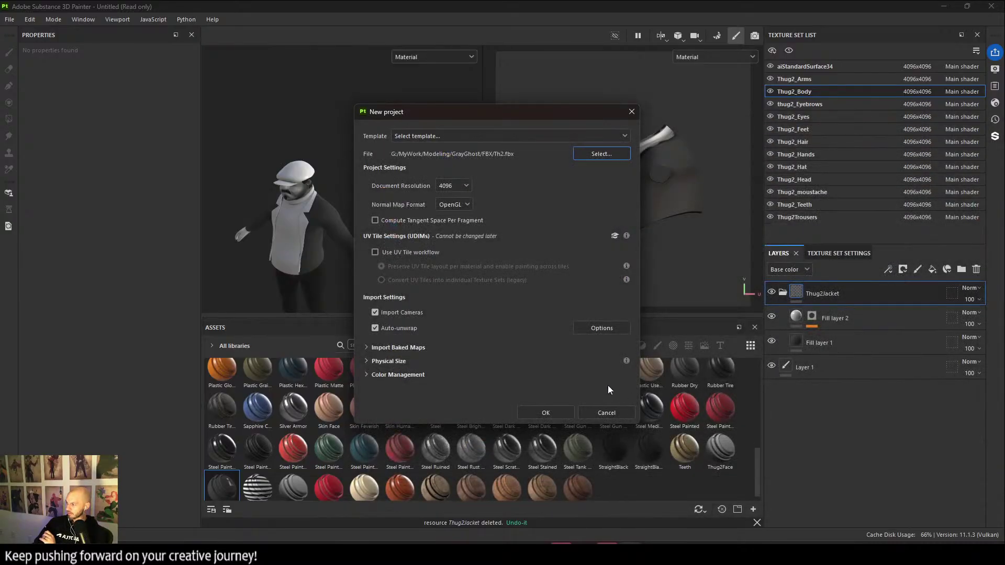
{"action": "left_click", "coordinate": [558, 412]}
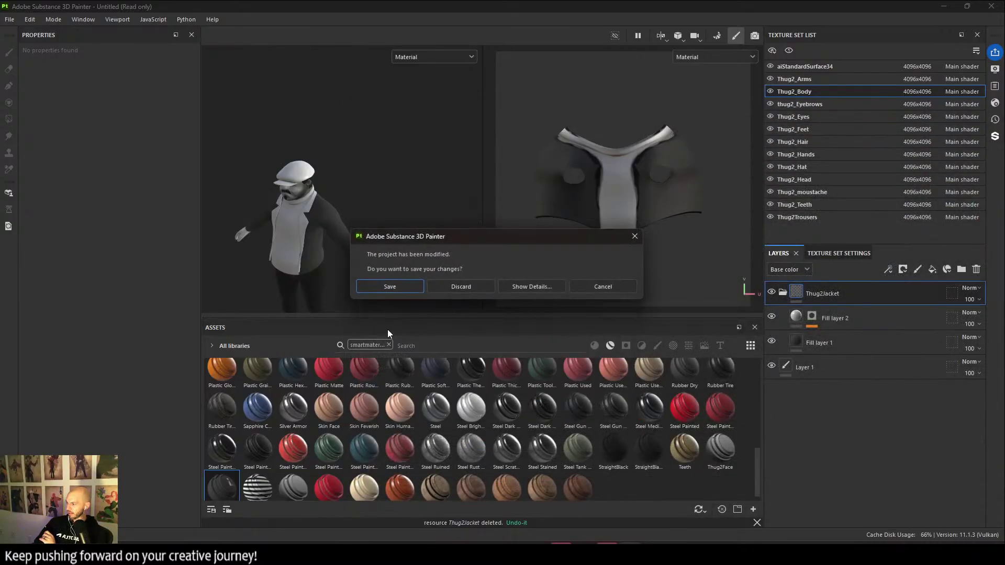
{"action": "left_click", "coordinate": [452, 291]}
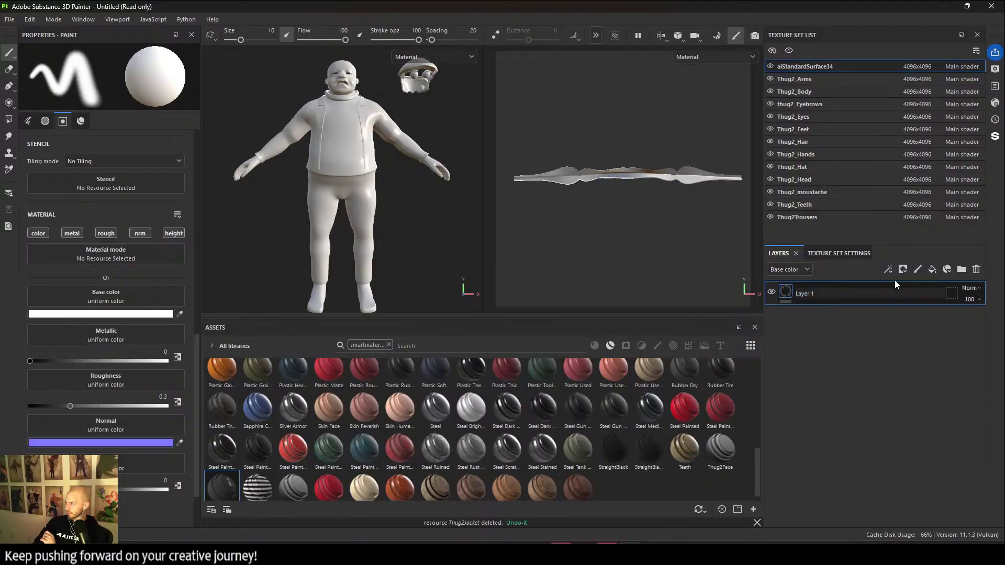
Bake the selected mesh maps for all texture sets at an output size of 4096.
{"action": "left_click", "coordinate": [832, 251]}
{"action": "left_click", "coordinate": [946, 391]}
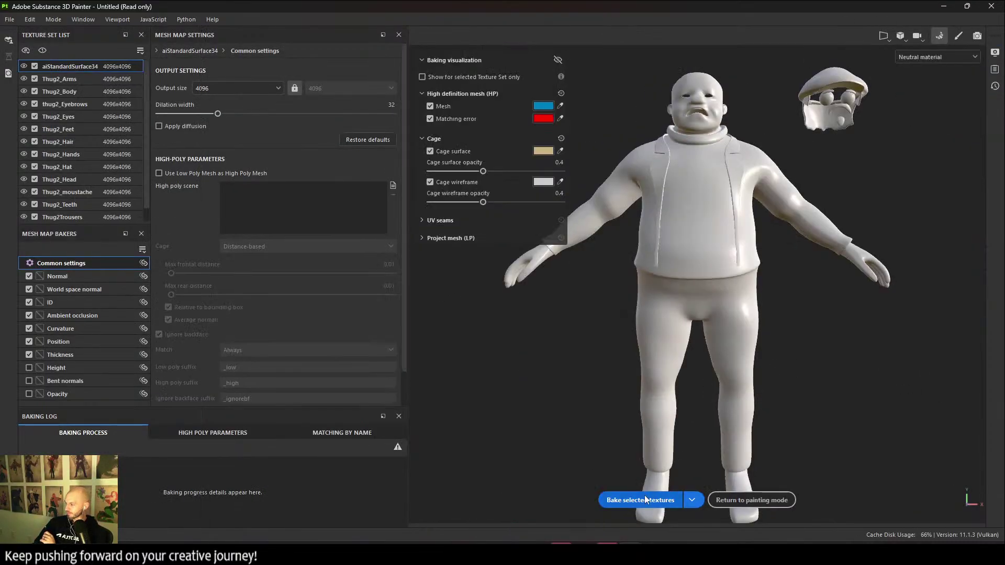
{"action": "left_click", "coordinate": [646, 500]}
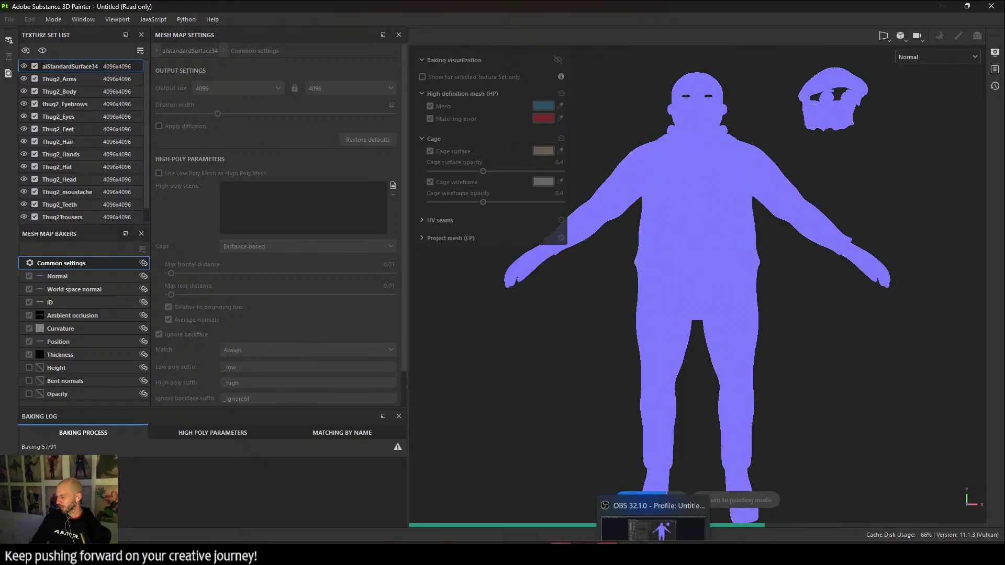
Switch to Maya and examine the detached hat, eyebrows, eyes and facial hair up close.
{"action": "mouse_move", "coordinate": [653, 555]}
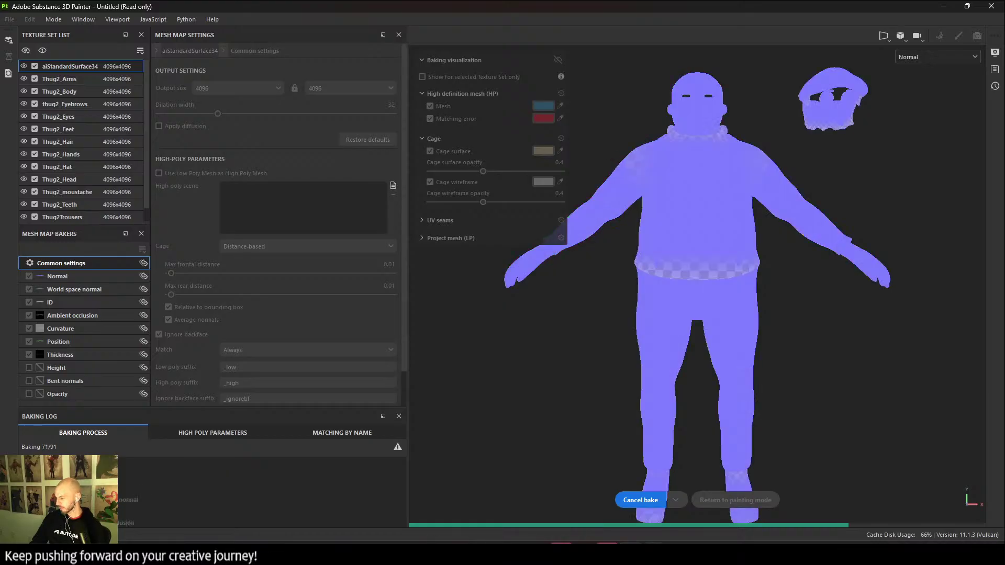
{"action": "key", "text": "alt+Tab"}
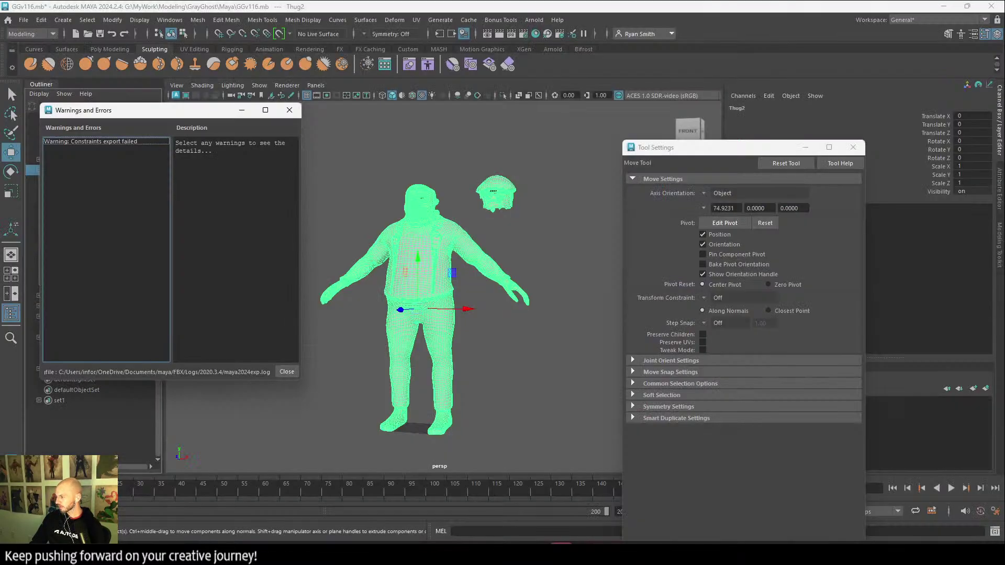
{"action": "left_click", "coordinate": [547, 276]}
{"action": "scroll", "coordinate": [525, 208], "scroll_direction": "up", "scroll_amount": 6}
{"action": "middle_click_drag", "start_coordinate": [525, 193], "coordinate": [392, 425], "text": "alt"}
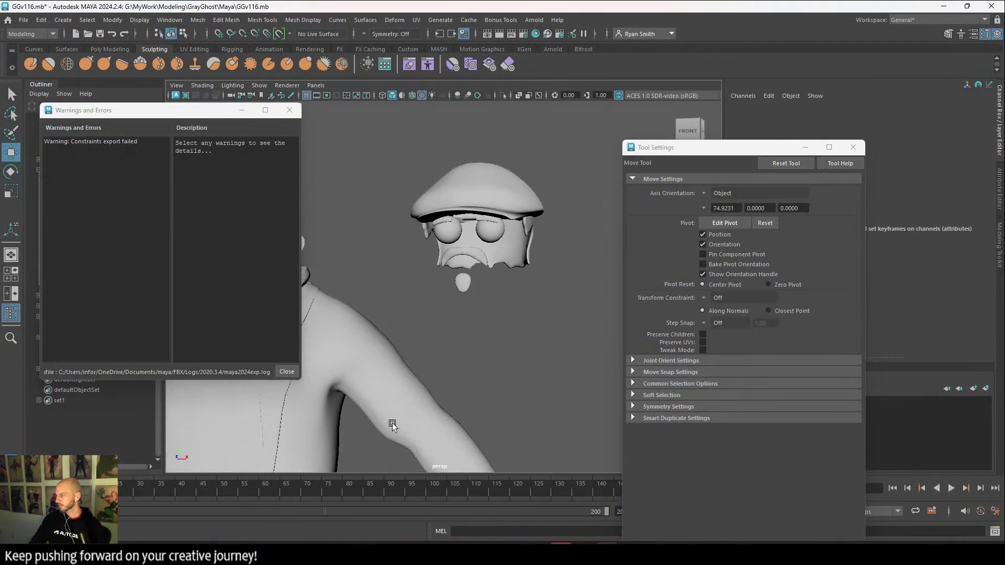
{"action": "scroll", "coordinate": [521, 352], "scroll_direction": "up", "scroll_amount": 10}
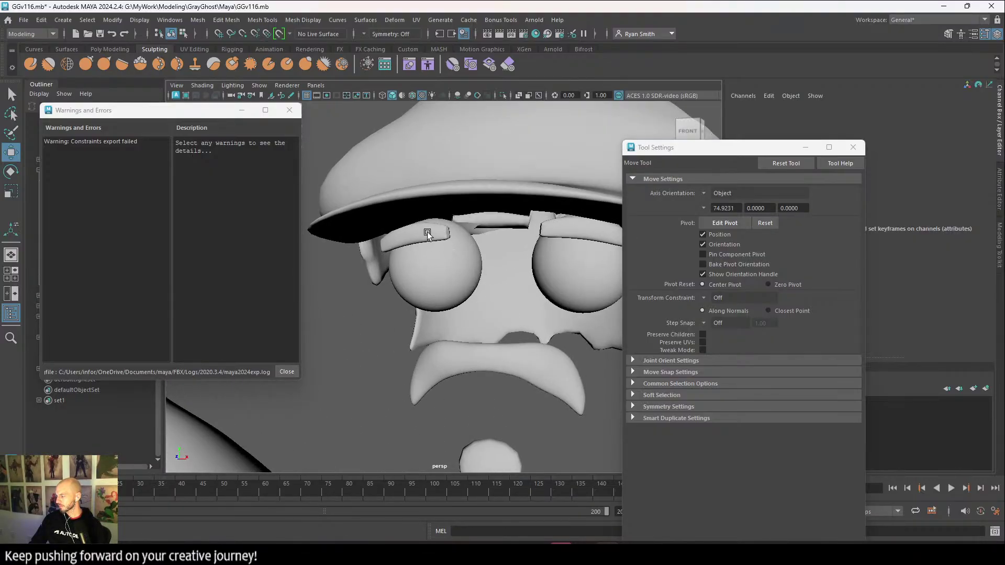
{"action": "left_click", "coordinate": [427, 234]}
{"action": "left_click_drag", "start_coordinate": [428, 234], "coordinate": [505, 341], "text": "alt"}
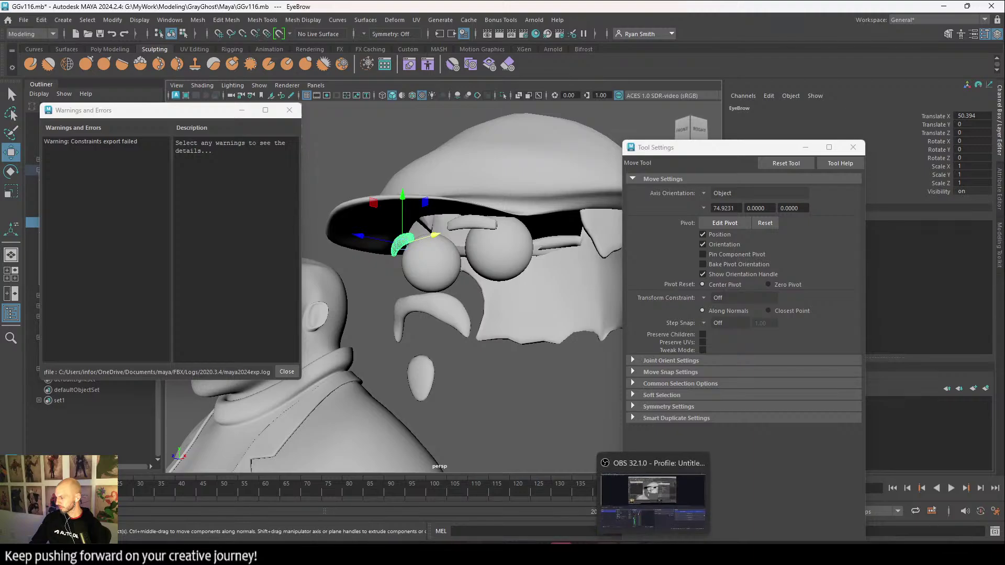
Switch to Substance 3D Painter, return to painting mode and examine the detached head parts from several angles.
{"action": "left_click", "coordinate": [653, 515]}
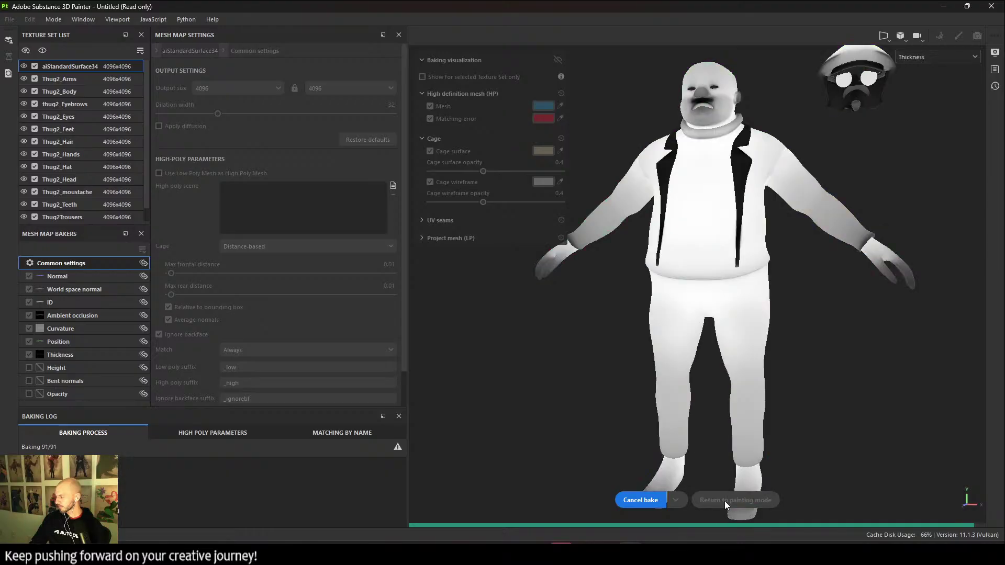
{"action": "left_click", "coordinate": [725, 501]}
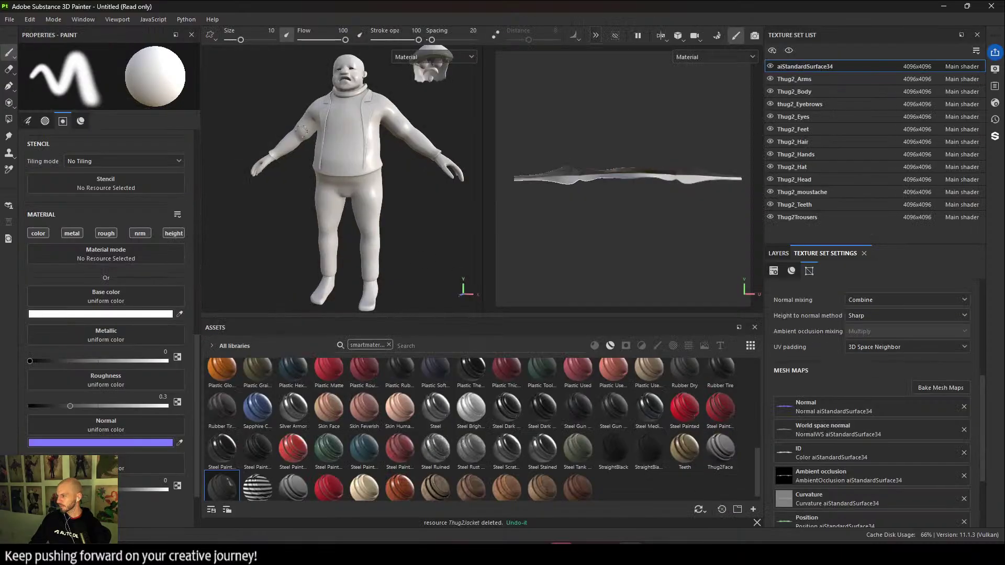
{"action": "middle_click_drag", "start_coordinate": [302, 132], "coordinate": [313, 230], "text": "alt"}
{"action": "right_click_drag", "start_coordinate": [313, 230], "coordinate": [361, 258], "text": "alt"}
{"action": "left_click_drag", "start_coordinate": [361, 258], "coordinate": [285, 229], "text": "alt"}
{"action": "right_click_drag", "start_coordinate": [285, 229], "coordinate": [372, 279], "text": "alt"}
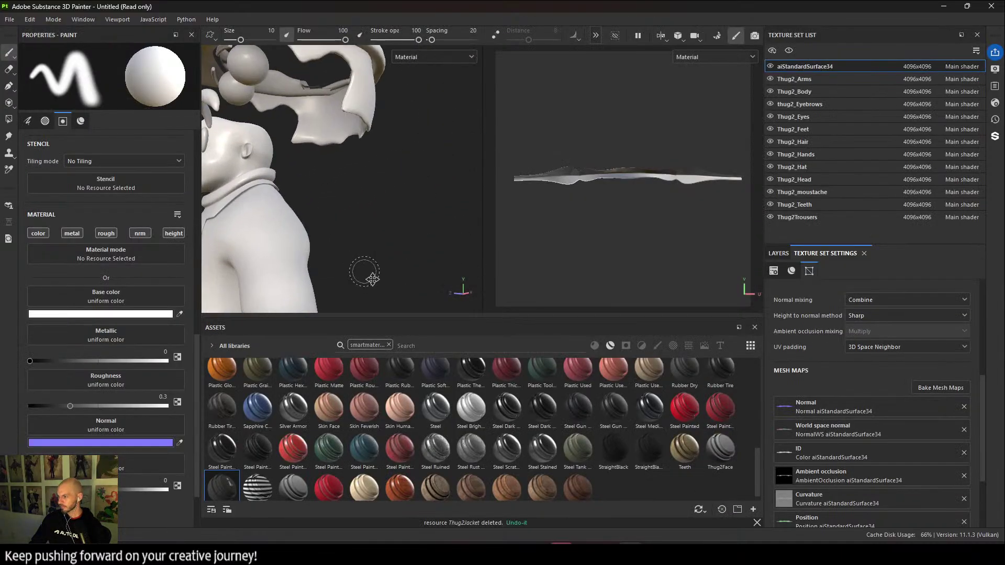
{"action": "left_click_drag", "start_coordinate": [372, 279], "coordinate": [326, 235], "text": "alt"}
{"action": "right_click_drag", "start_coordinate": [326, 234], "coordinate": [381, 236], "text": "alt"}
{"action": "left_click_drag", "start_coordinate": [381, 236], "coordinate": [373, 238], "text": "alt"}
{"action": "middle_click_drag", "start_coordinate": [373, 238], "coordinate": [362, 253], "text": "alt"}
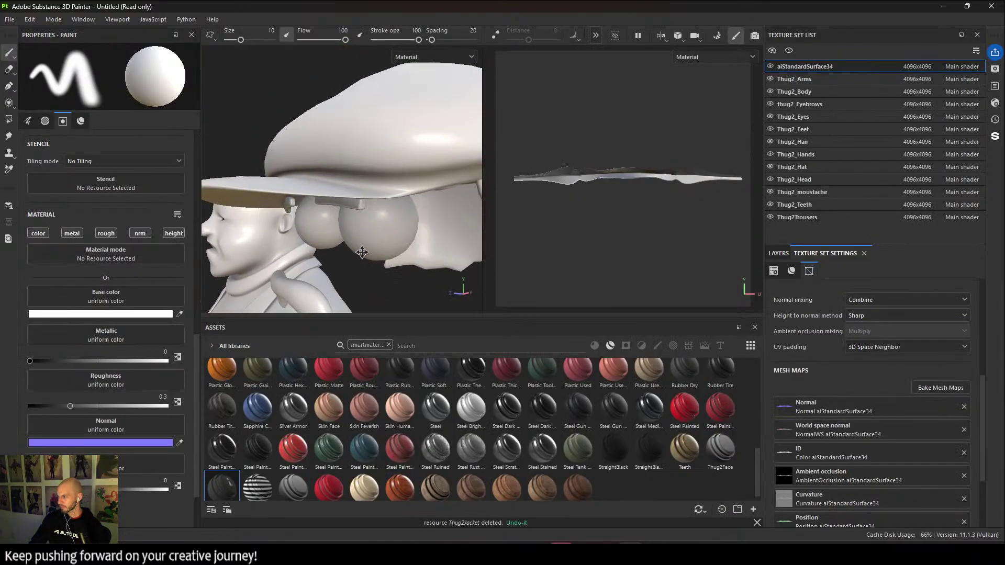
{"action": "left_click_drag", "start_coordinate": [362, 252], "coordinate": [348, 244], "text": "alt"}
{"action": "right_click_drag", "start_coordinate": [383, 233], "coordinate": [321, 207], "text": "alt"}
{"action": "left_click_drag", "start_coordinate": [320, 207], "coordinate": [392, 203], "text": "alt"}
{"action": "middle_click_drag", "start_coordinate": [392, 203], "coordinate": [430, 144], "text": "alt"}
{"action": "left_click_drag", "start_coordinate": [431, 144], "coordinate": [423, 218], "text": "alt"}
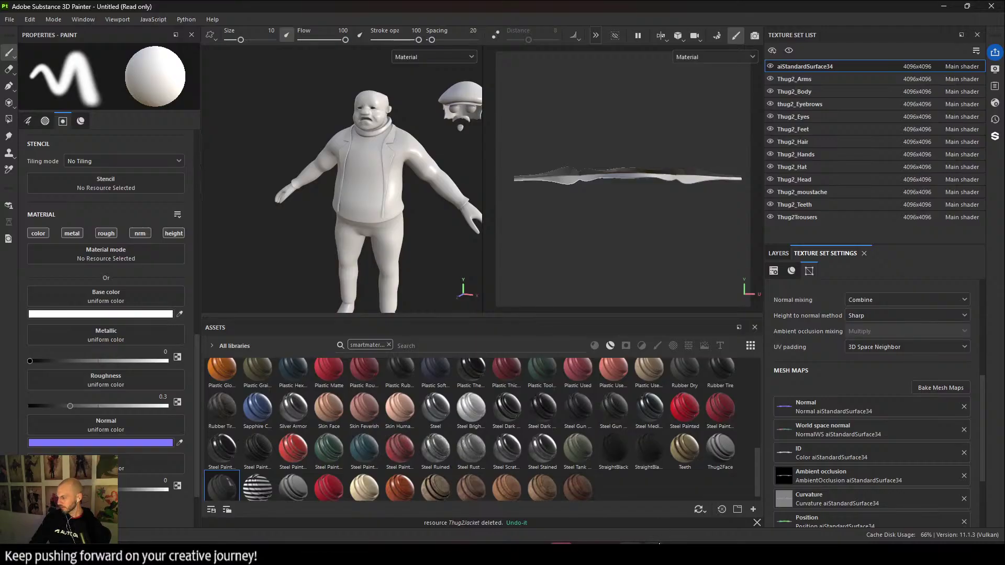
In Maya, select the detached hat, hair, eyes and facial hair together and set their Translate X to 0.
{"action": "left_click", "coordinate": [608, 553]}
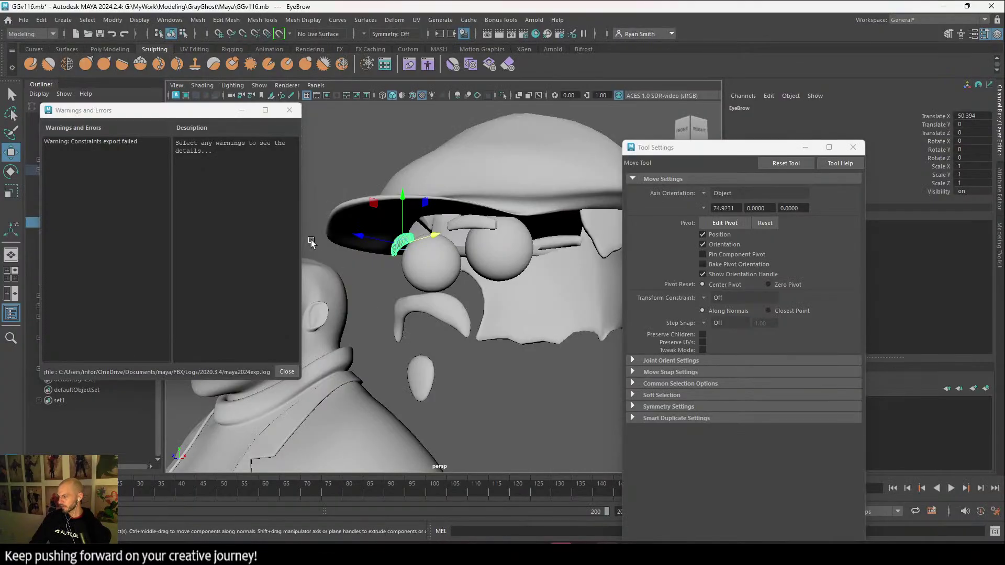
{"action": "right_click_drag", "start_coordinate": [456, 277], "coordinate": [433, 181], "text": "alt"}
{"action": "left_click_drag", "start_coordinate": [433, 169], "coordinate": [559, 372]}
{"action": "double_click", "coordinate": [977, 115]}
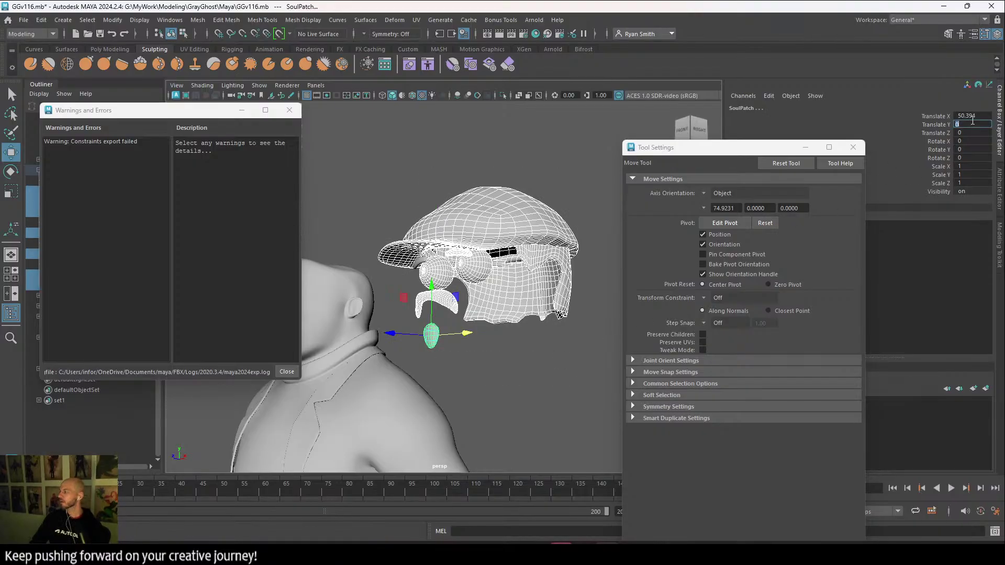
{"action": "type", "text": "0"}
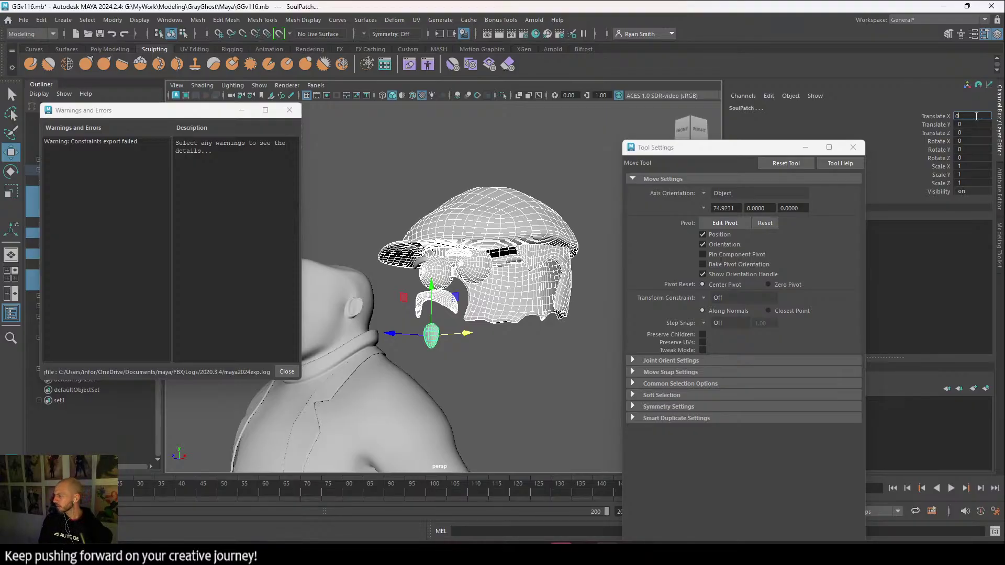
{"action": "type", "text": "0"}
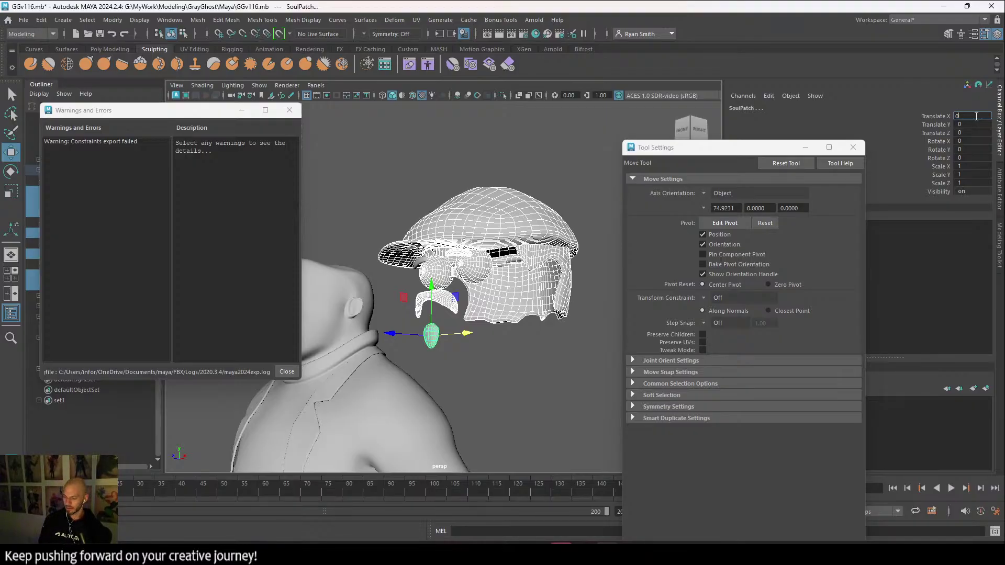
{"action": "key", "text": "Return"}
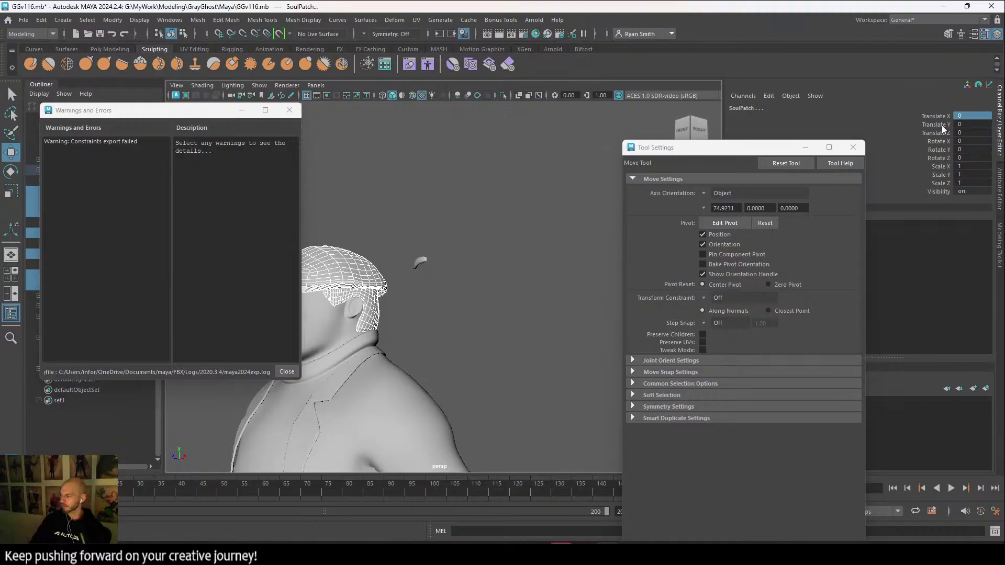
Set the remaining detached eyebrow's Translate X to 0 and clear the selection.
{"action": "left_click_drag", "start_coordinate": [394, 243], "coordinate": [440, 297]}
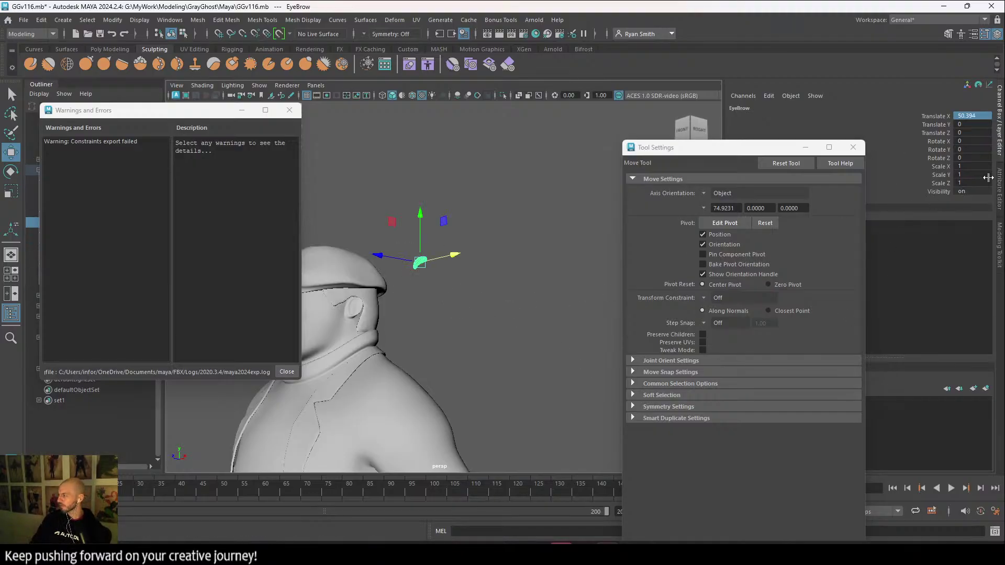
{"action": "left_click", "coordinate": [973, 116]}
{"action": "type", "text": "0"}
{"action": "key", "text": "Return"}
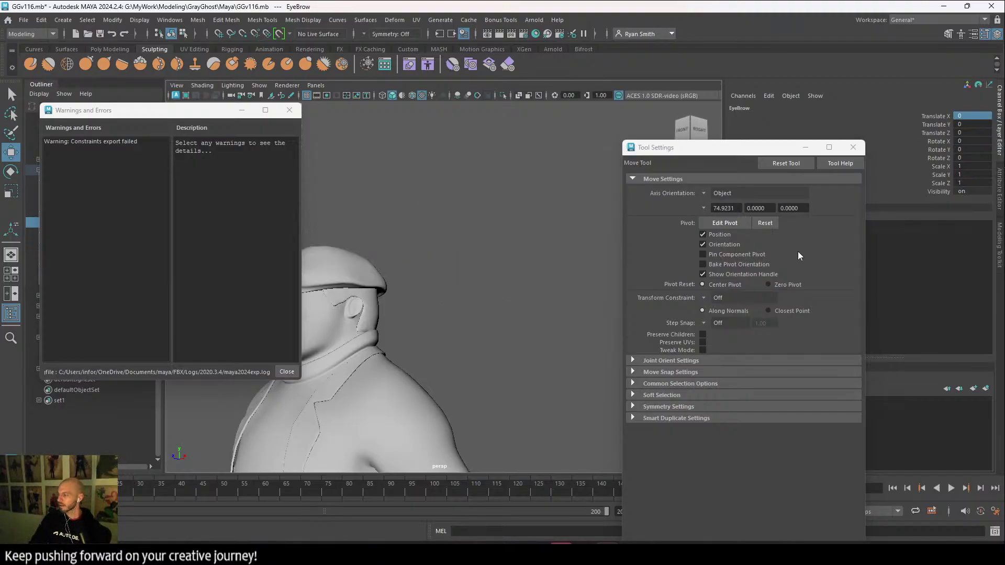
{"action": "left_click_drag", "start_coordinate": [437, 220], "coordinate": [585, 263], "text": "alt"}
{"action": "left_click", "coordinate": [585, 263]}
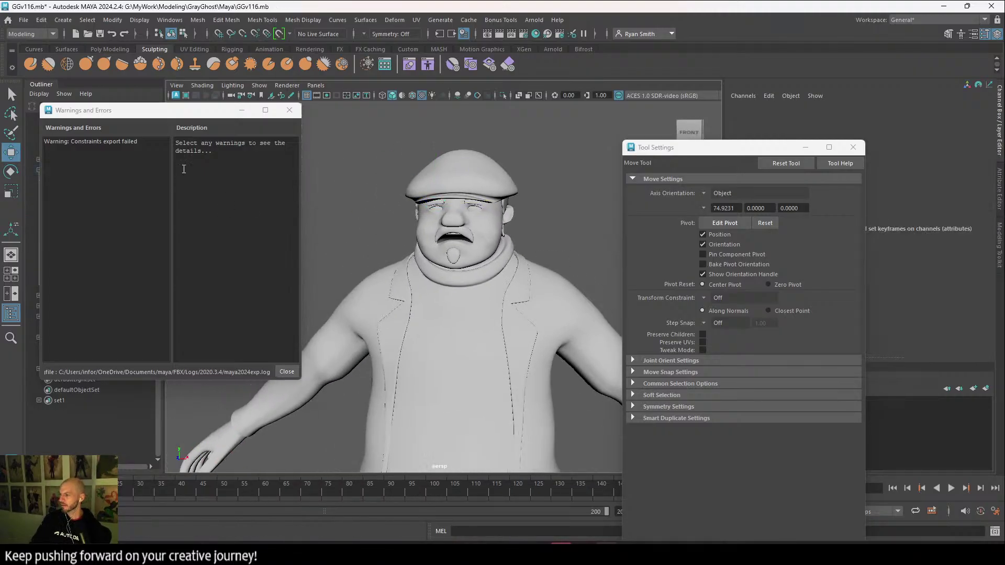
Close the Warnings and Errors window and export the Thug2 group as an FBX, replacing Th2.fbx.
{"action": "left_click", "coordinate": [289, 110]}
{"action": "left_click", "coordinate": [94, 161]}
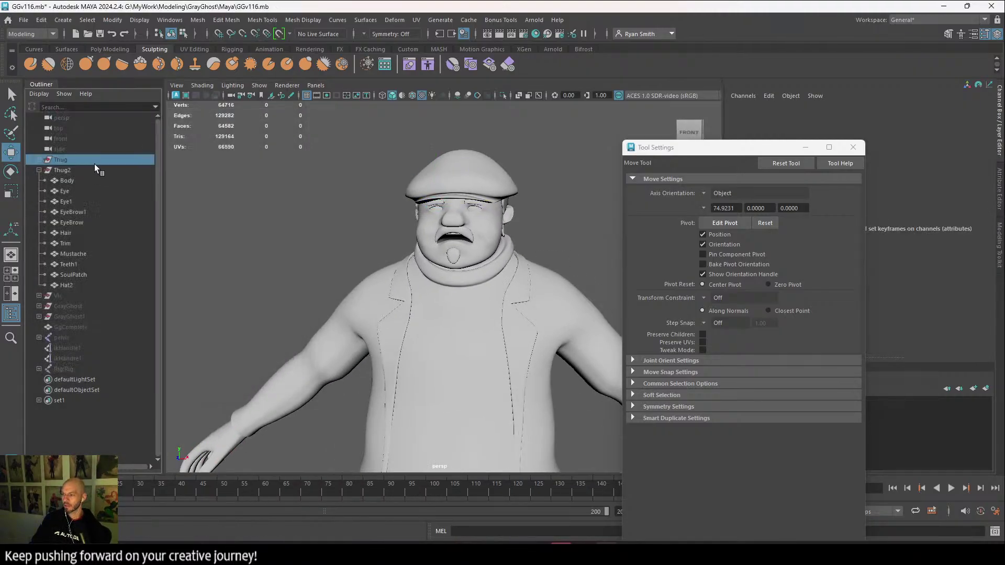
{"action": "left_click", "coordinate": [99, 170]}
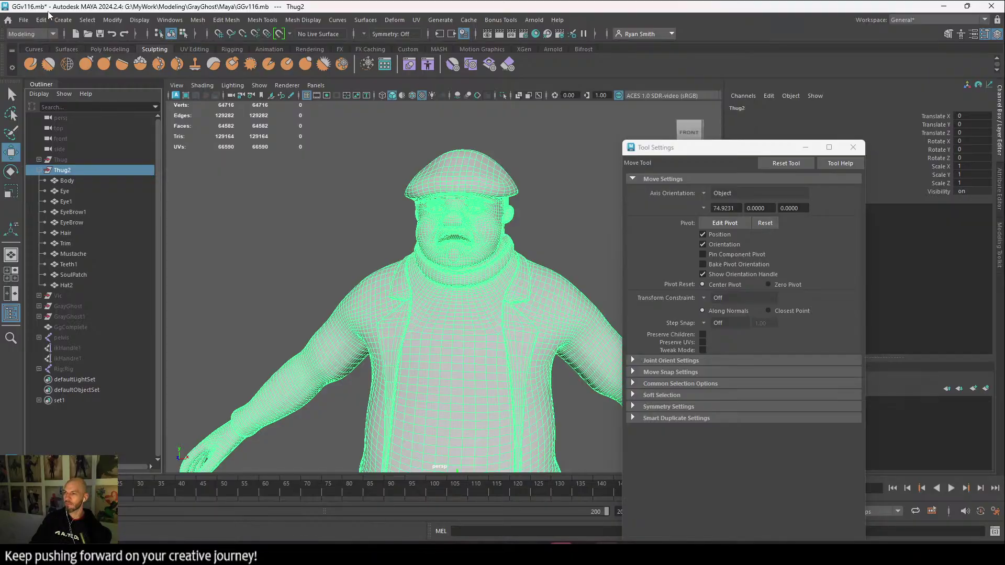
{"action": "left_click", "coordinate": [23, 20]}
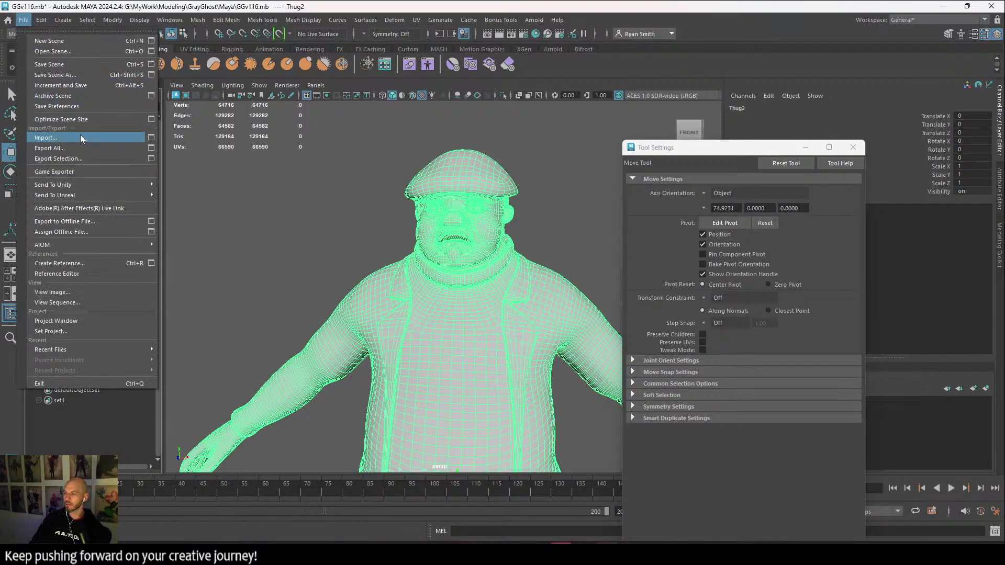
{"action": "left_click", "coordinate": [84, 158]}
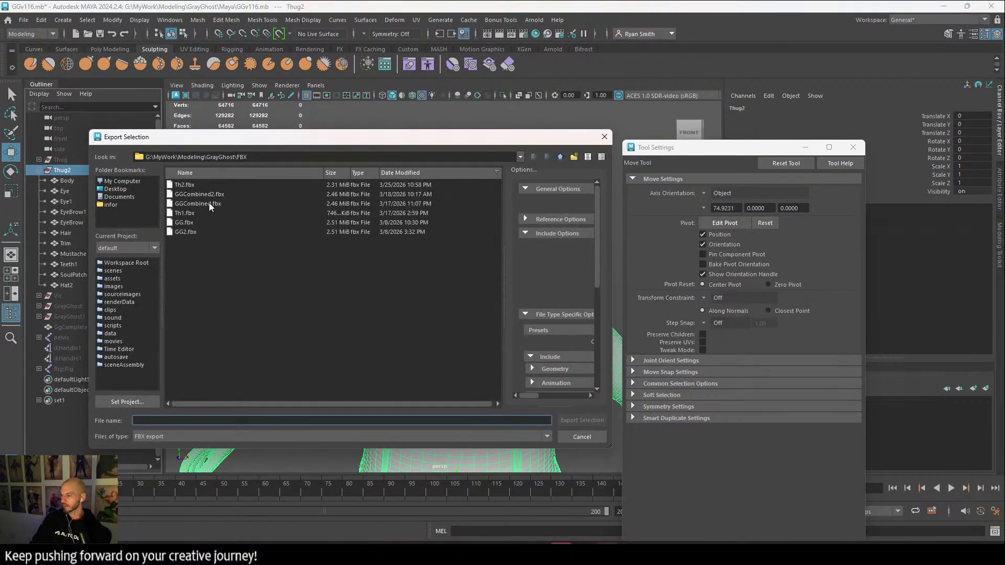
{"action": "left_click", "coordinate": [186, 184]}
{"action": "left_click", "coordinate": [565, 419]}
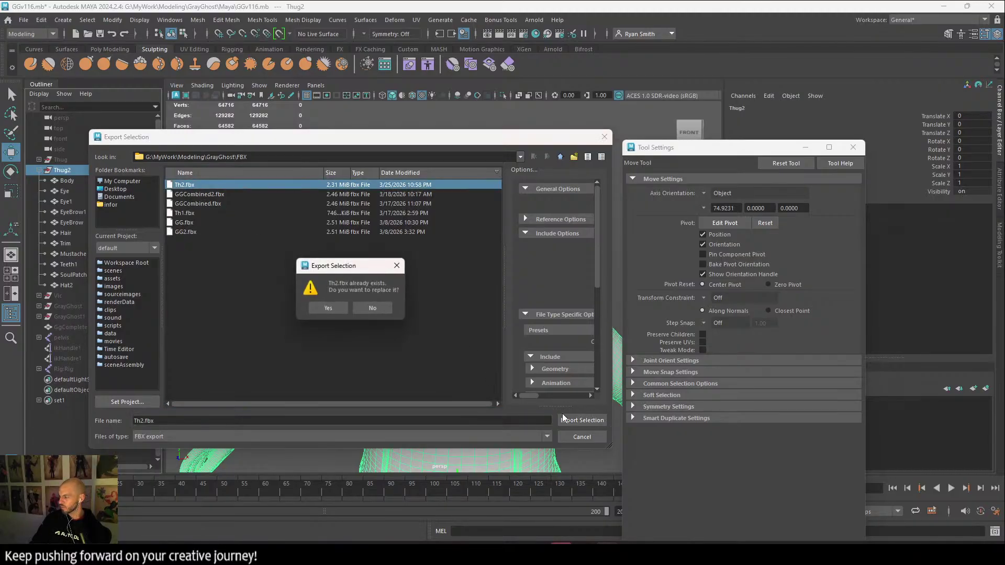
{"action": "left_click", "coordinate": [328, 307]}
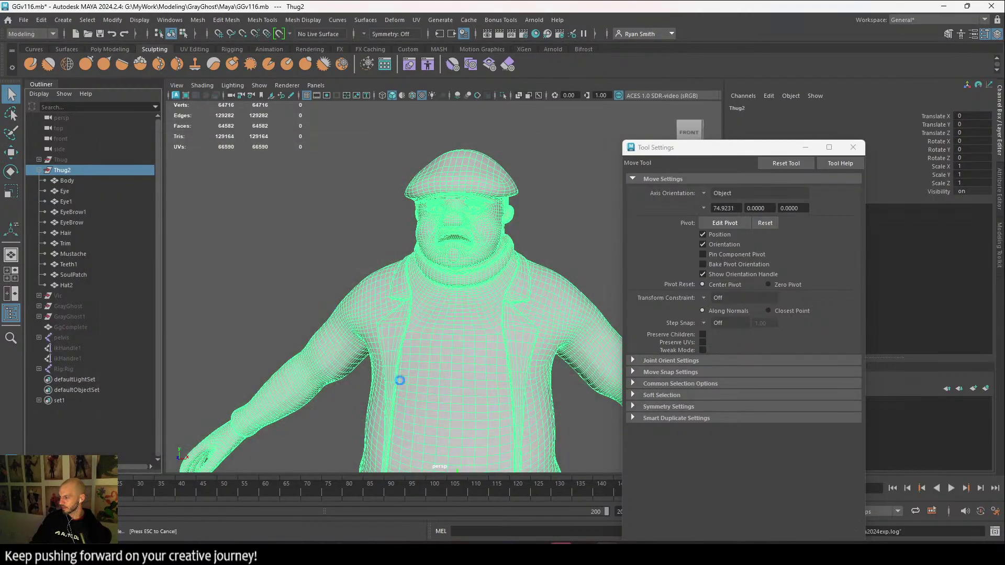
Switch to Substance 3D Painter and reimport the project mesh from the updated Th2.fbx, checking the reassembled character.
{"action": "left_click", "coordinate": [539, 555]}
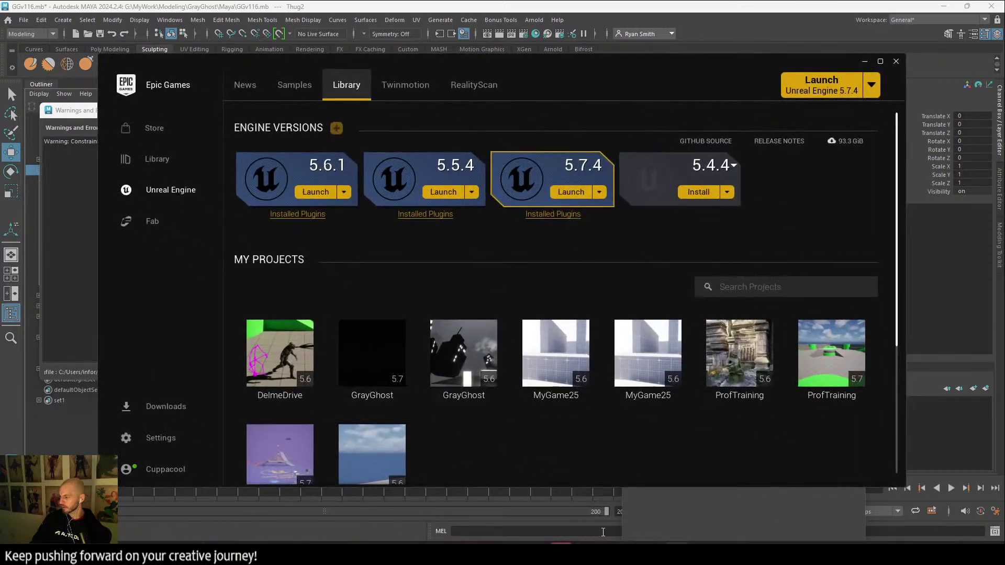
{"action": "left_click", "coordinate": [539, 555]}
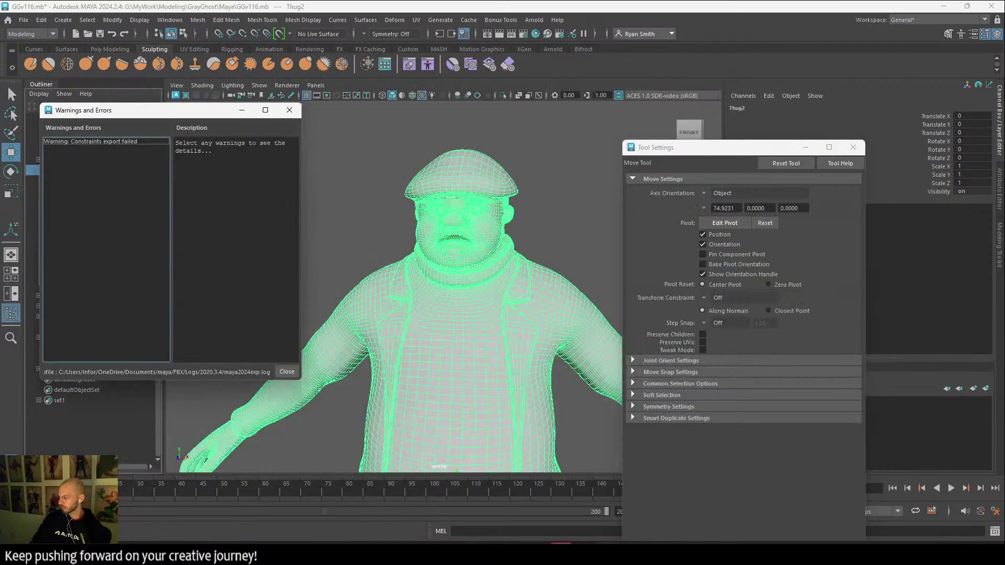
{"action": "key", "text": "alt+Tab"}
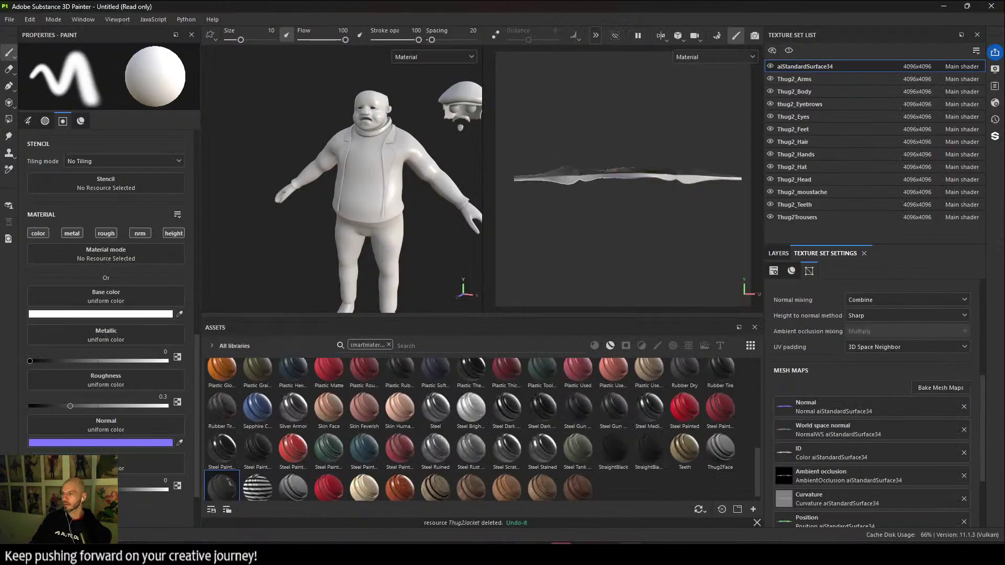
{"action": "left_click", "coordinate": [34, 19]}
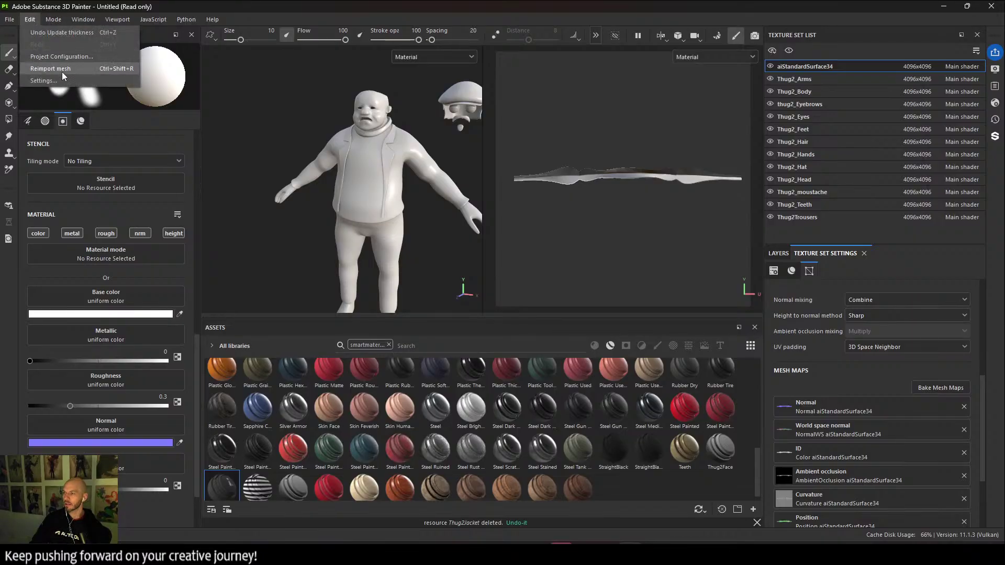
{"action": "left_click", "coordinate": [61, 70]}
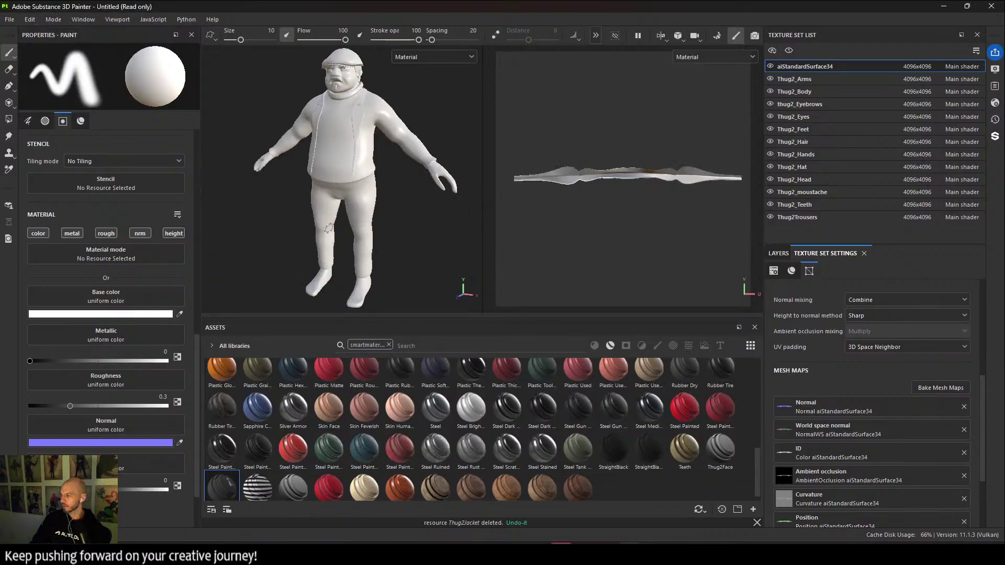
{"action": "middle_click_drag", "start_coordinate": [371, 229], "coordinate": [399, 254], "text": "alt"}
{"action": "left_click_drag", "start_coordinate": [398, 254], "coordinate": [433, 249], "text": "alt"}
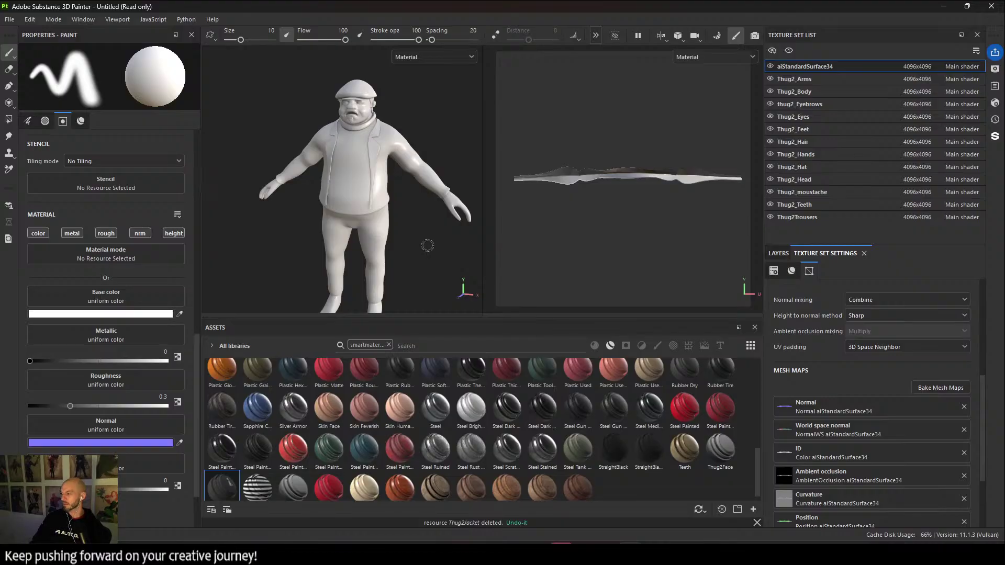
{"action": "middle_click_drag", "start_coordinate": [428, 243], "coordinate": [426, 225], "text": "alt"}
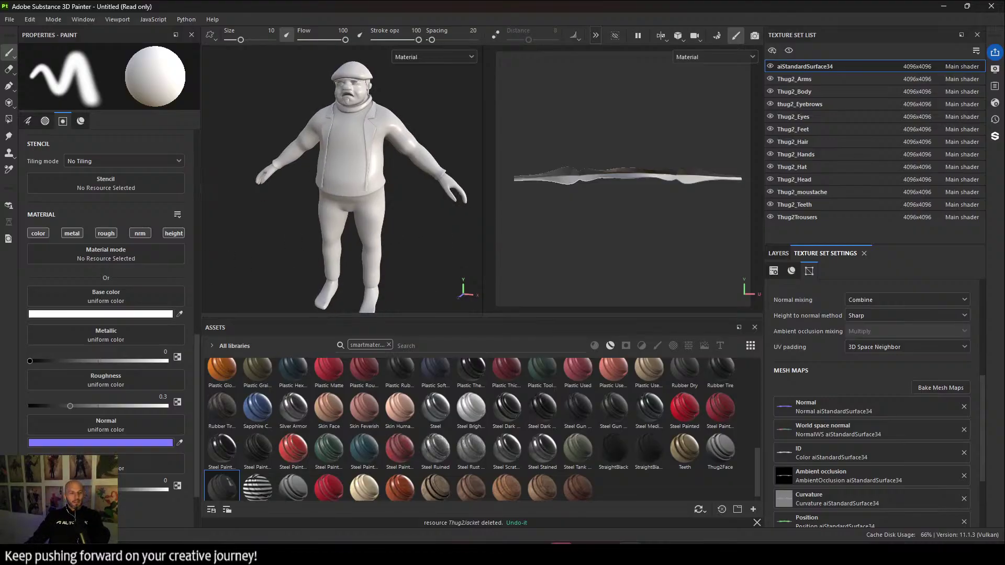